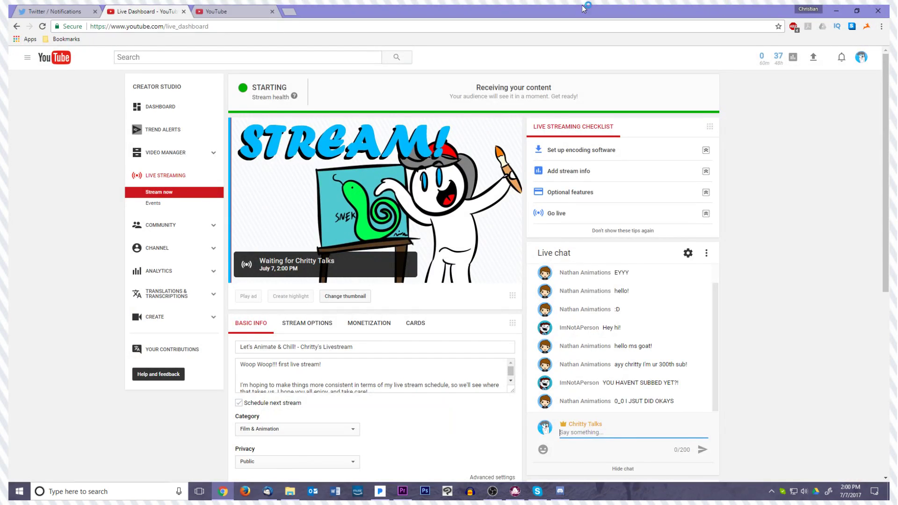
Switch to Adobe Premiere Pro, where the Vid 5, The UPSss Store project is open
click(464, 182)
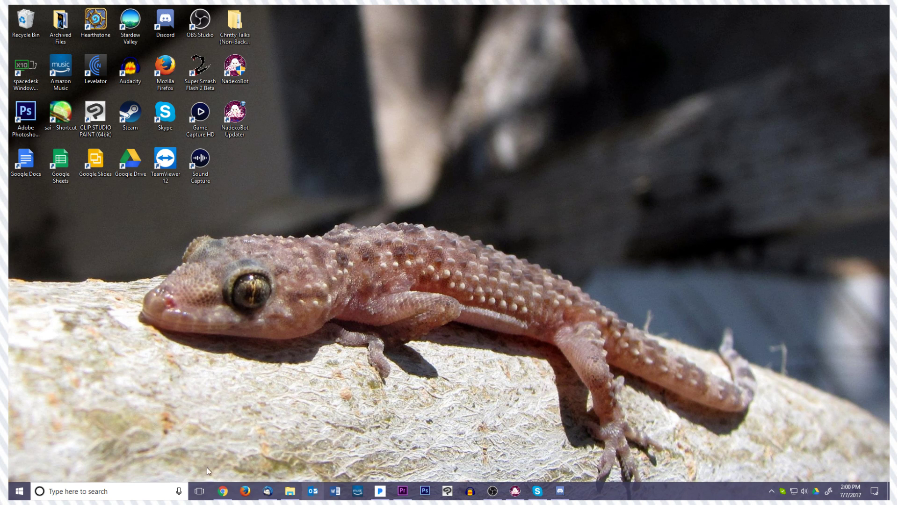
mouse_move(402, 492)
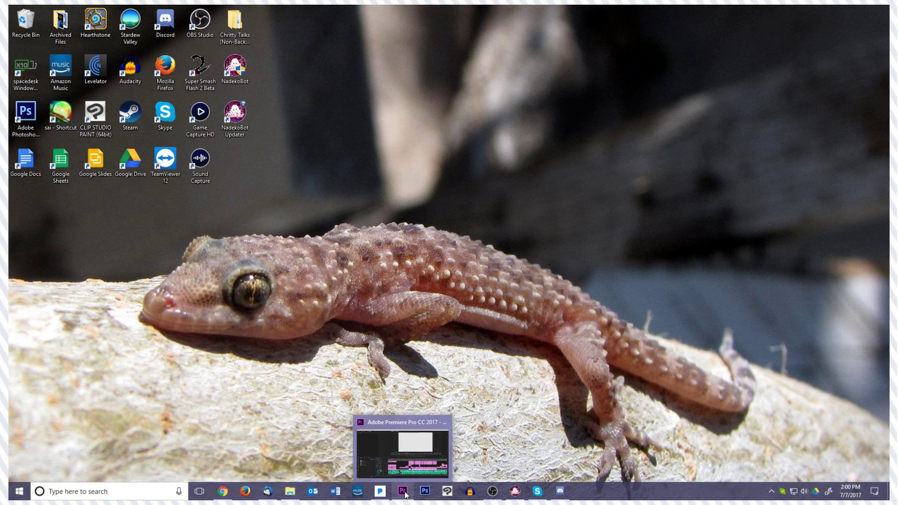
click(406, 470)
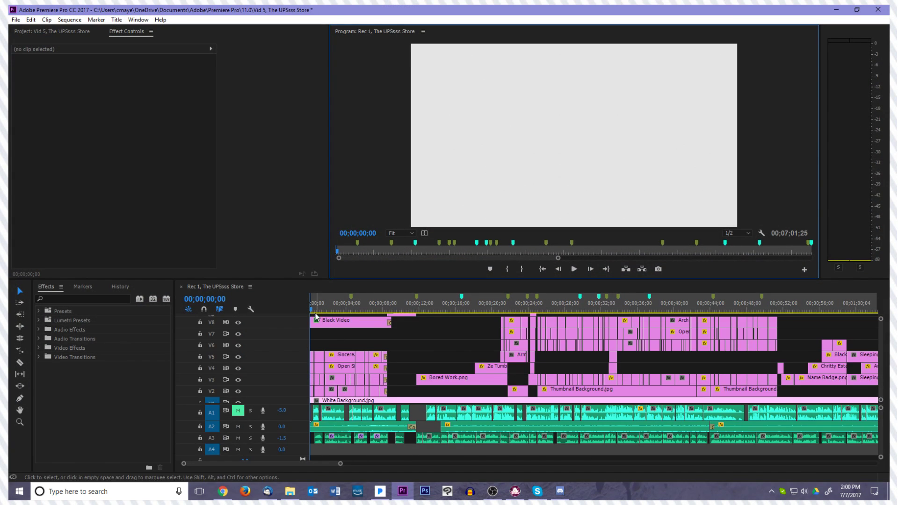
Preview the Rec 1, The UPSss Store sequence at 00;00;25;00 and 00;00;22;44, and return the playhead to the start
click(537, 309)
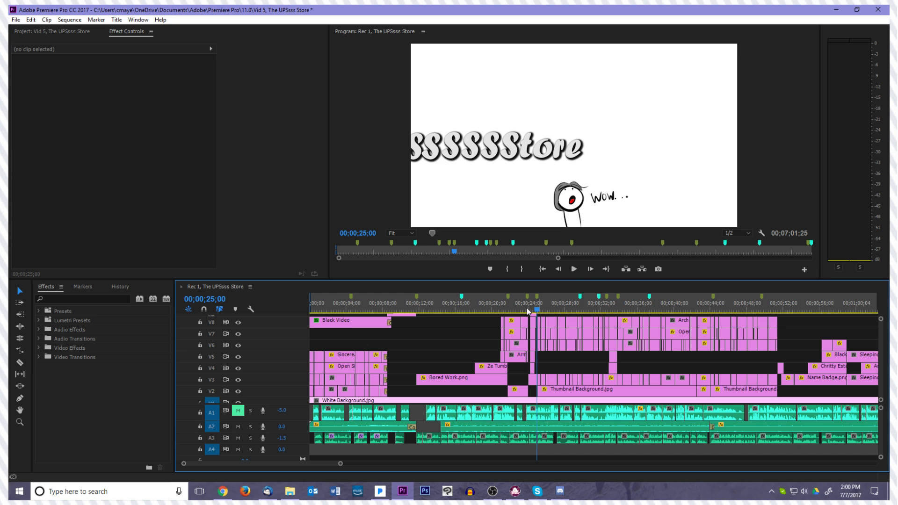
click(516, 311)
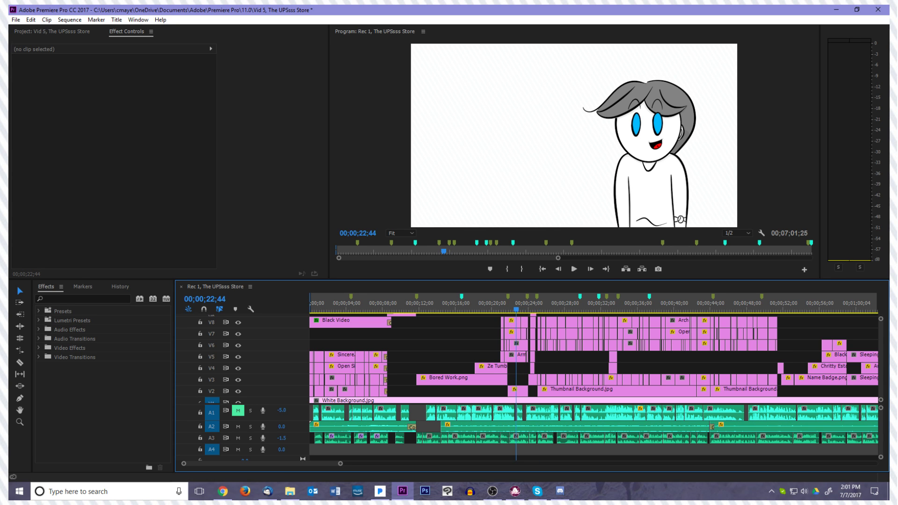
key(alt+Tab)
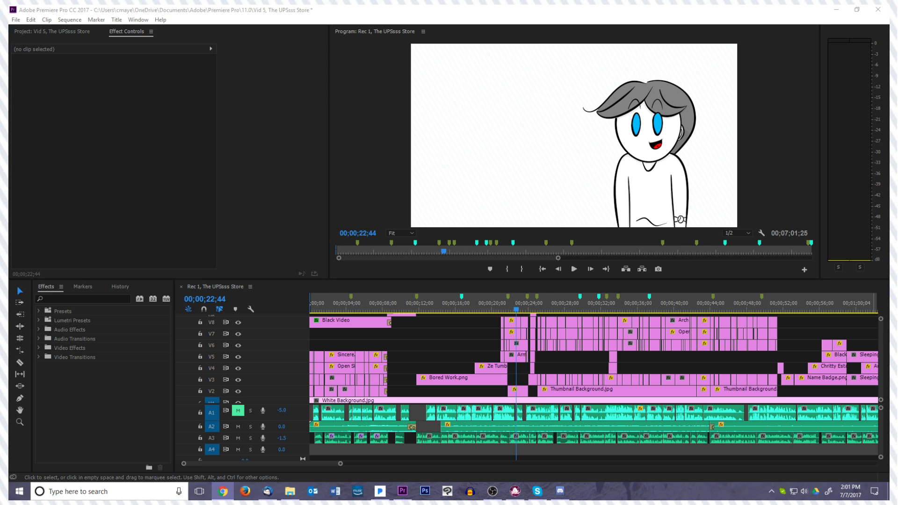
drag(517, 311, 257, 321)
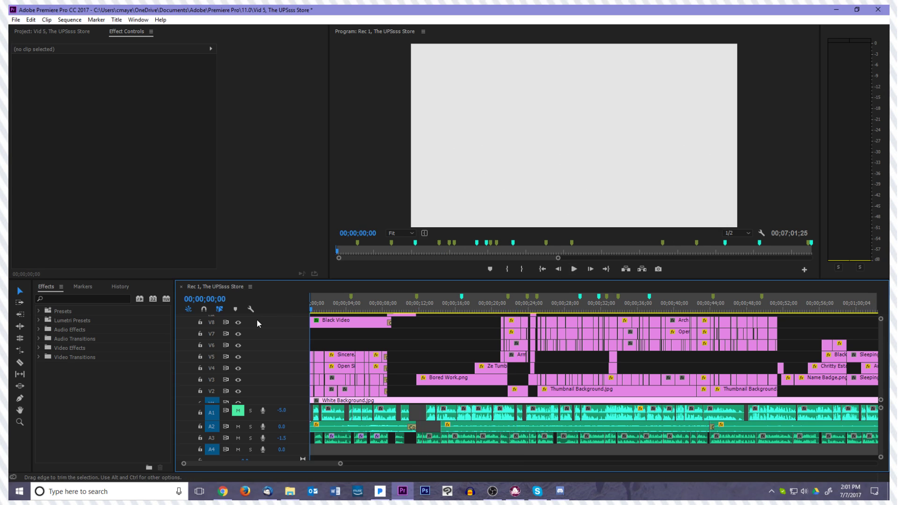
Open the existing project "Episode 6 - Being A Geek" from the Premiere Pro 11.0 documents folder
click(30, 20)
mouse_move(14, 20)
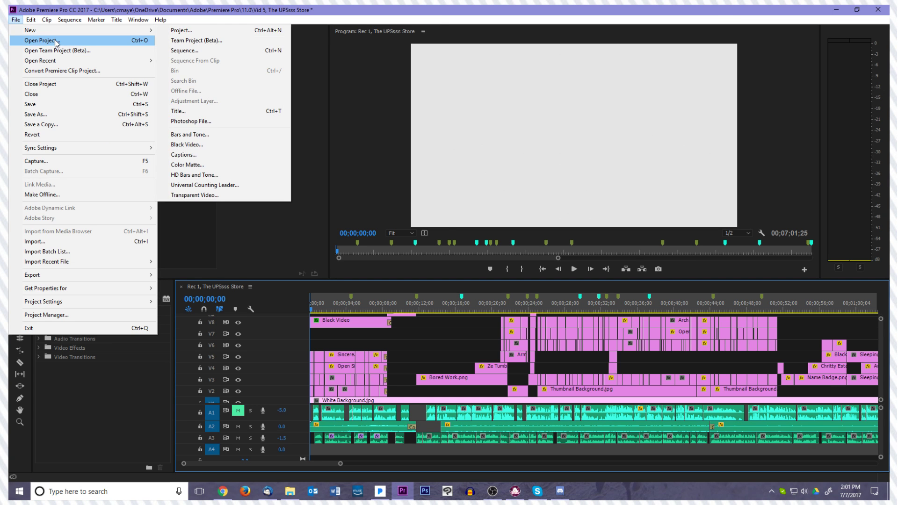
click(56, 41)
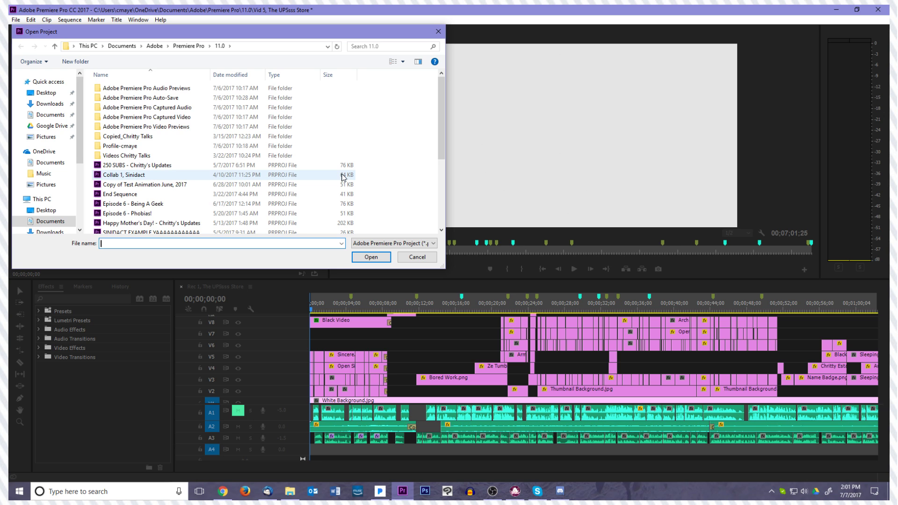
scroll(343, 176, down, 4)
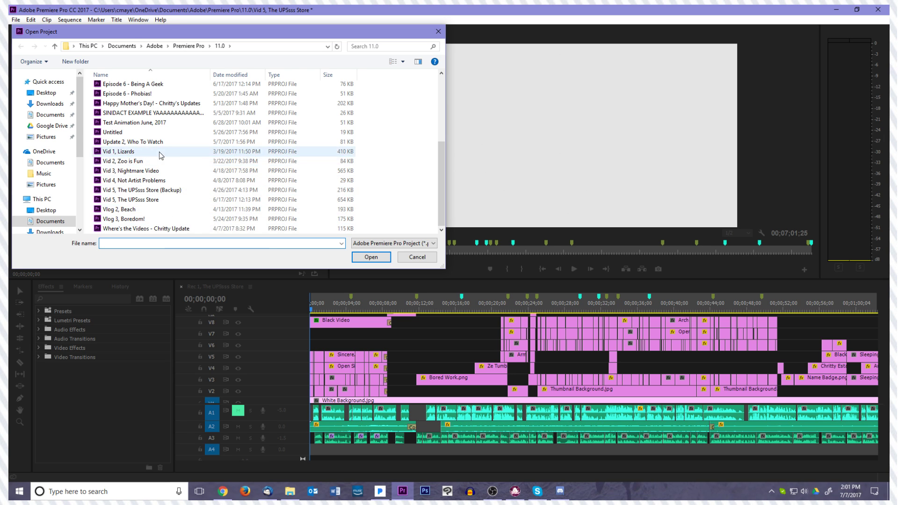
scroll(163, 153, up, 4)
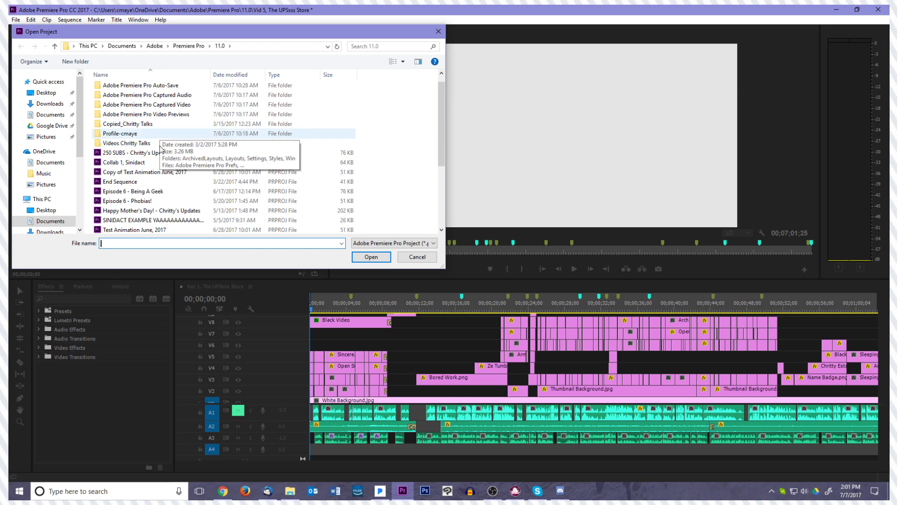
scroll(181, 220, down, 1)
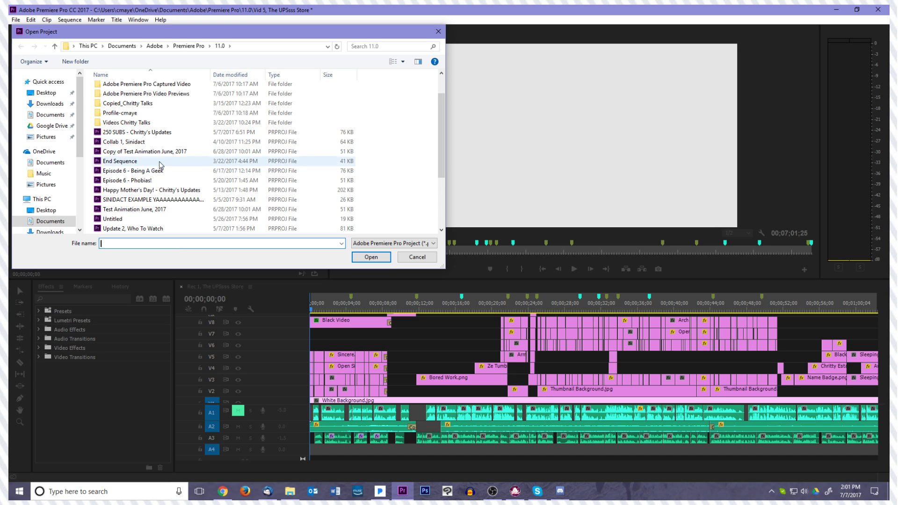
scroll(168, 159, up, 2)
scroll(172, 158, down, 4)
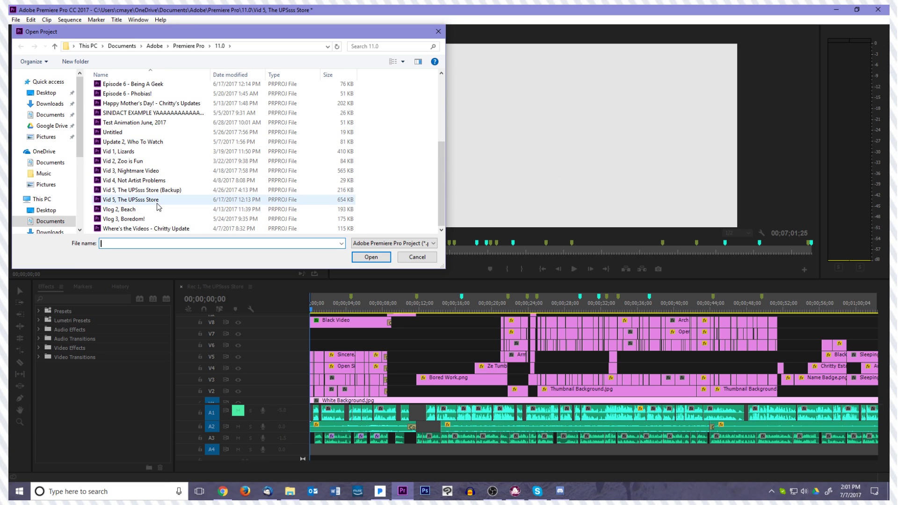
scroll(160, 225, up, 3)
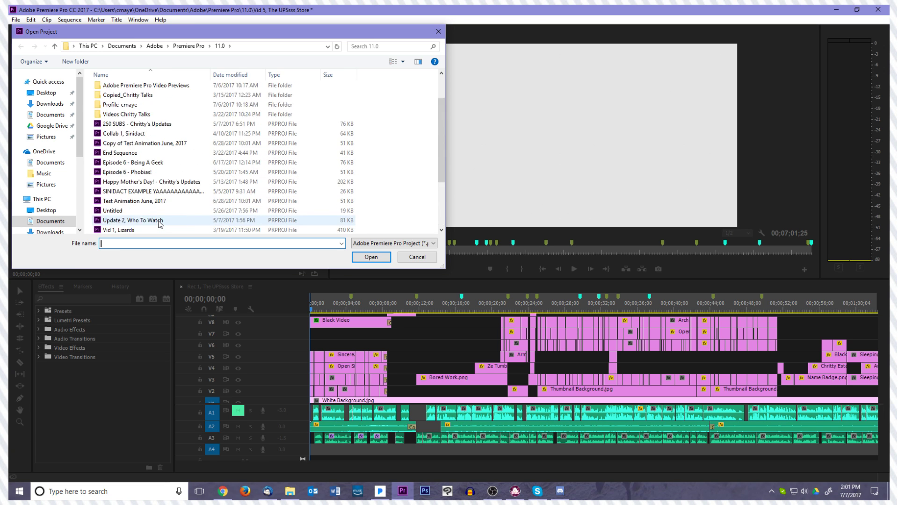
double_click(145, 164)
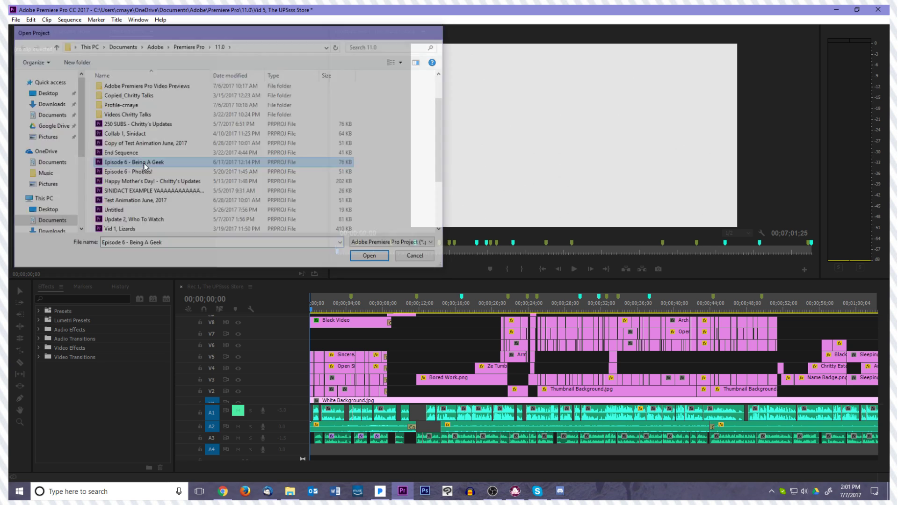
click(425, 255)
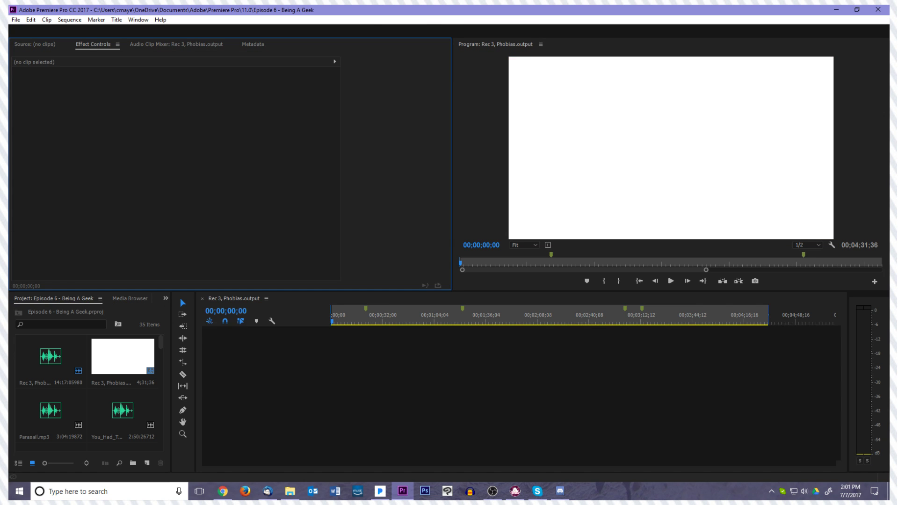
Place the playhead at 00;00;15;29, just before the first group of stacked clips, and select the starting edit point of its V5 clip
drag(332, 321, 357, 313)
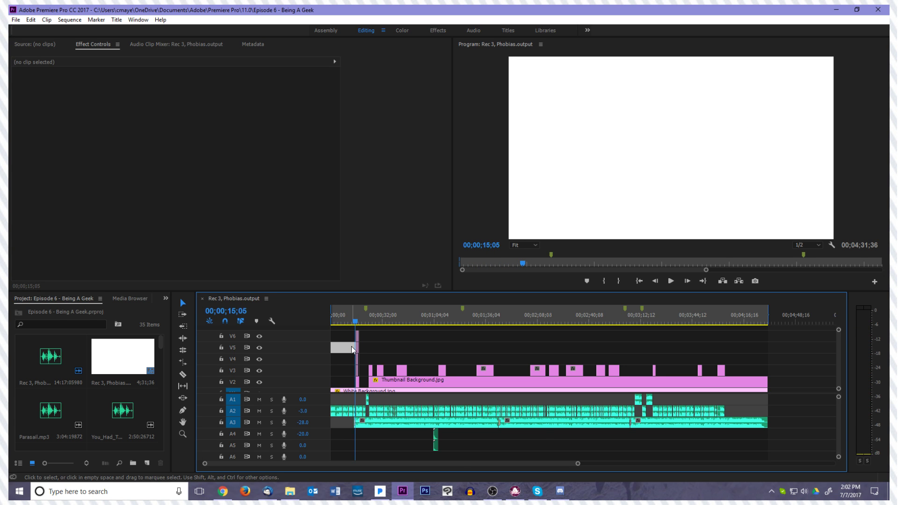
key(equal)
key(equal)
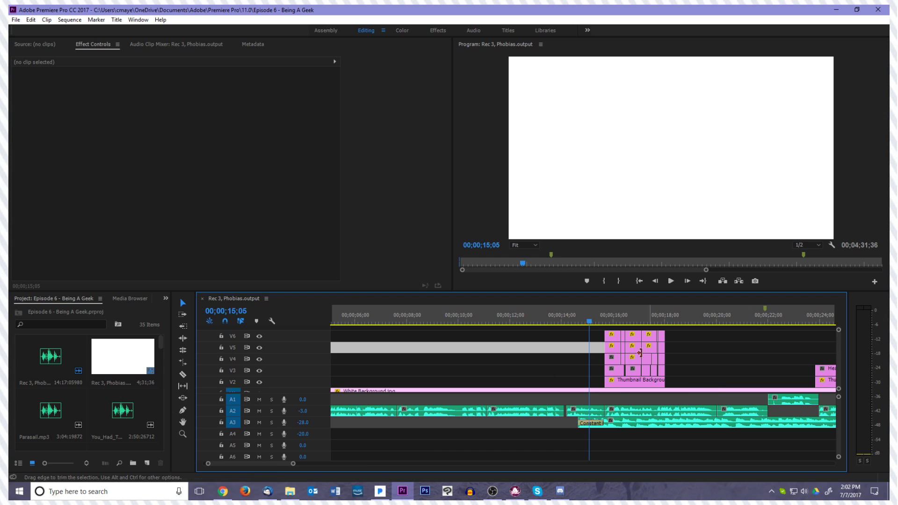
click(603, 347)
drag(591, 325, 601, 325)
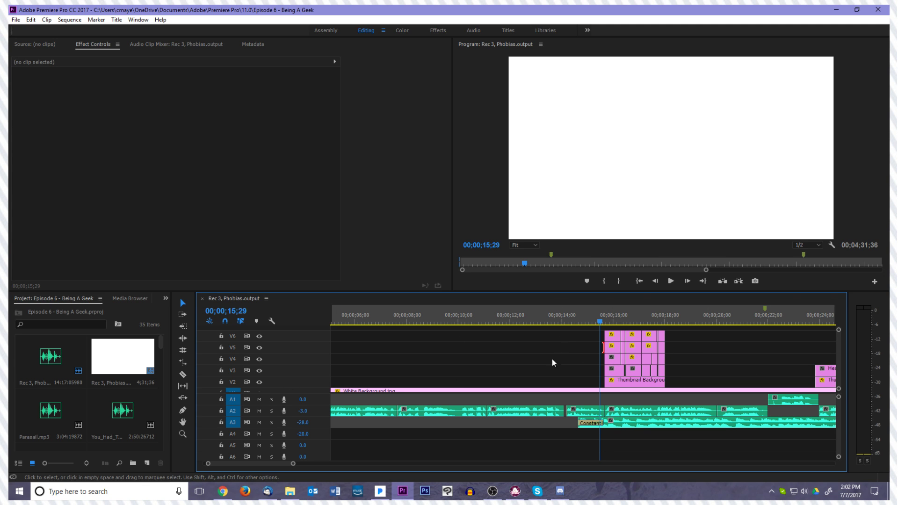
Switch to File Explorer and open Google Drive > Chritty Talks > Photos > Scenes > Ep 4, Weird Geek in a maximised window
click(290, 492)
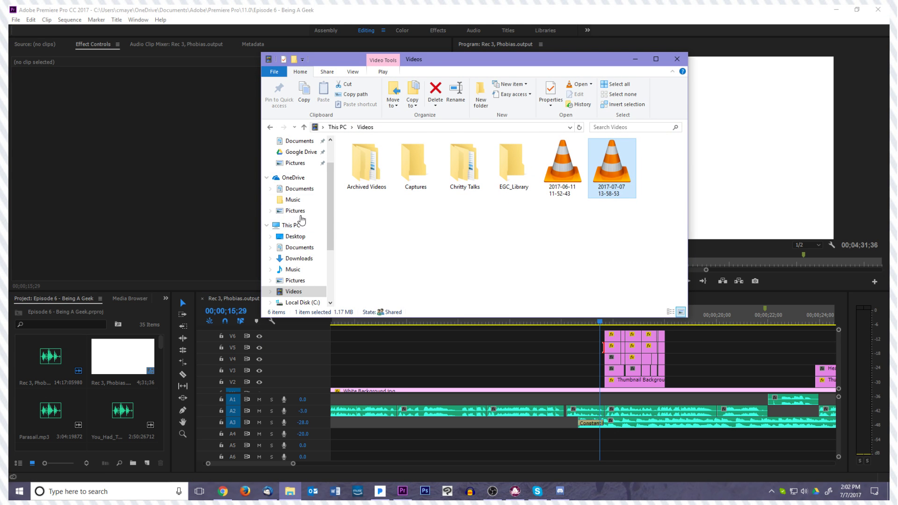
scroll(302, 224, up, 2)
click(300, 174)
click(355, 166)
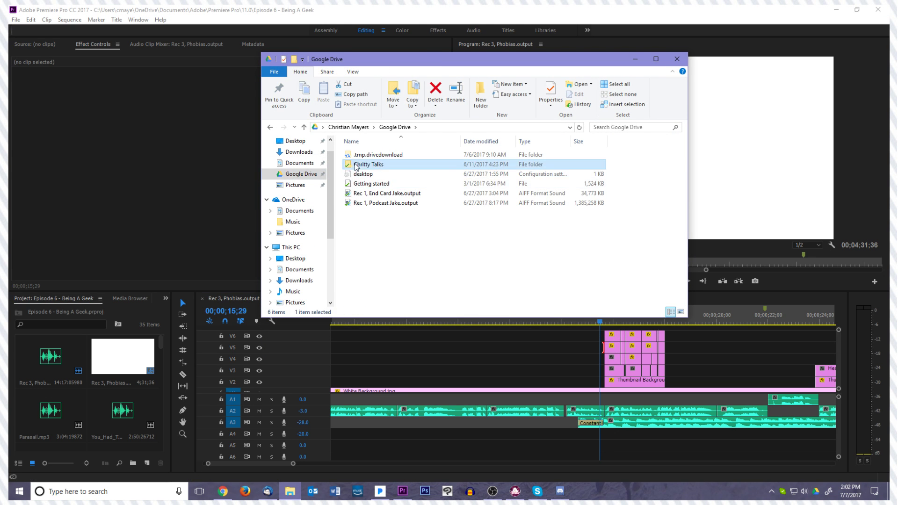
double_click(356, 166)
double_click(378, 177)
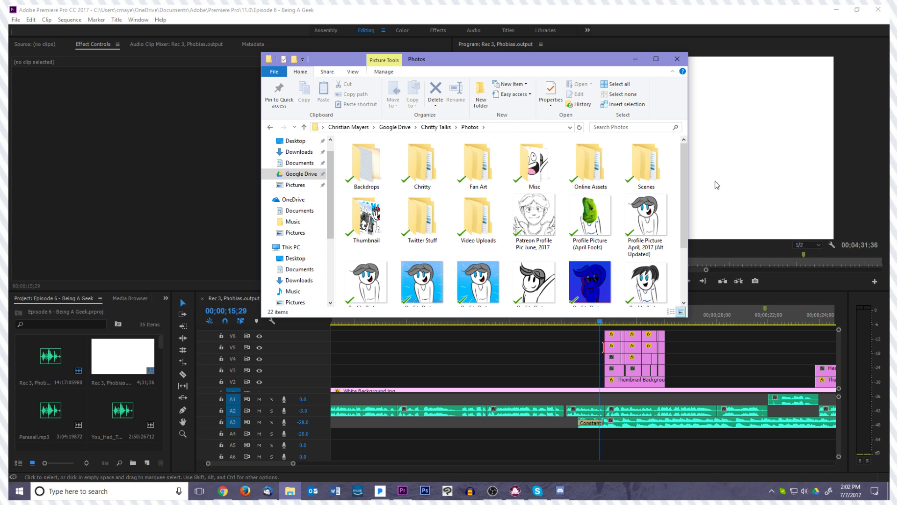
click(660, 181)
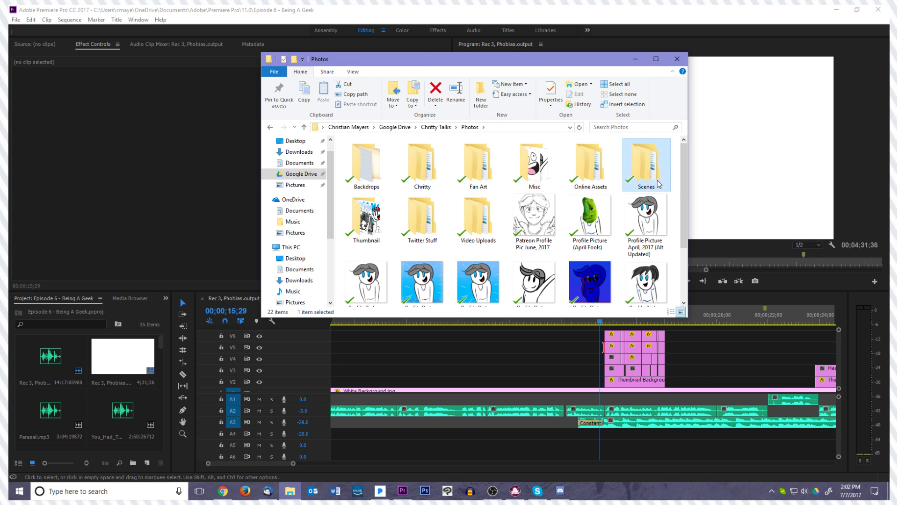
double_click(659, 181)
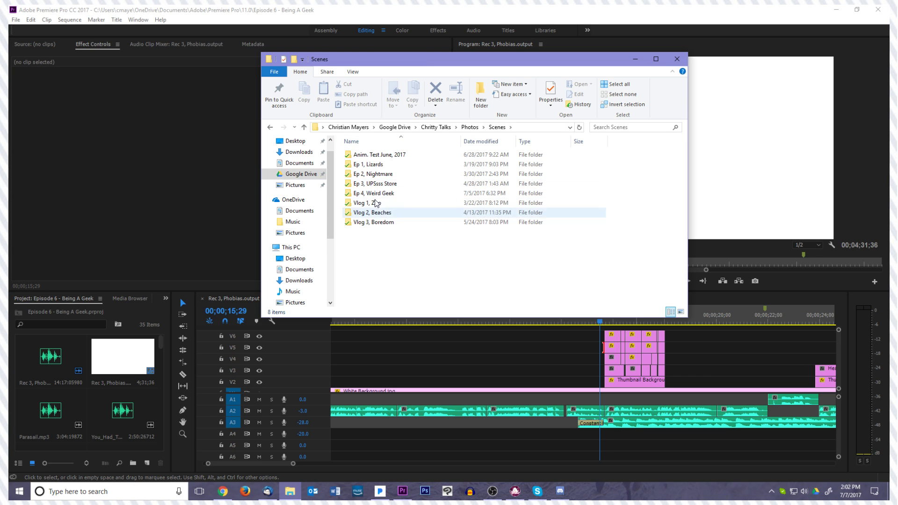
double_click(377, 194)
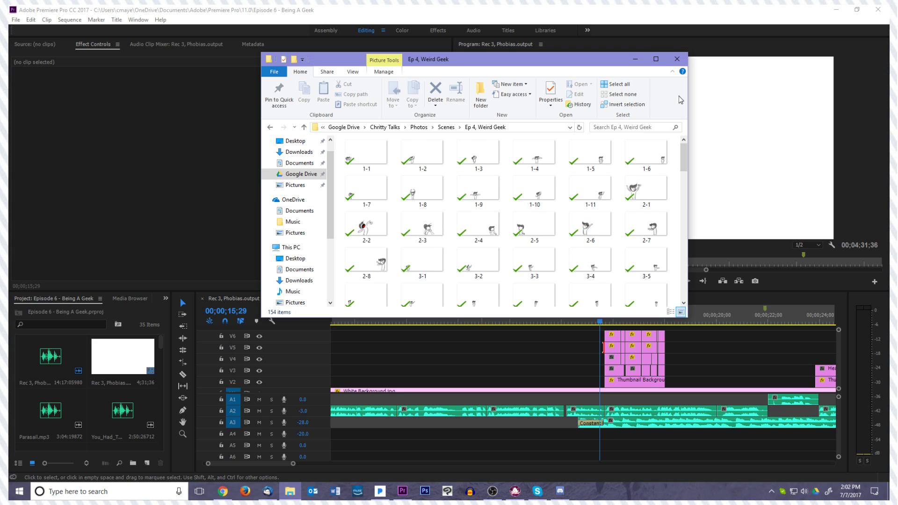
click(656, 59)
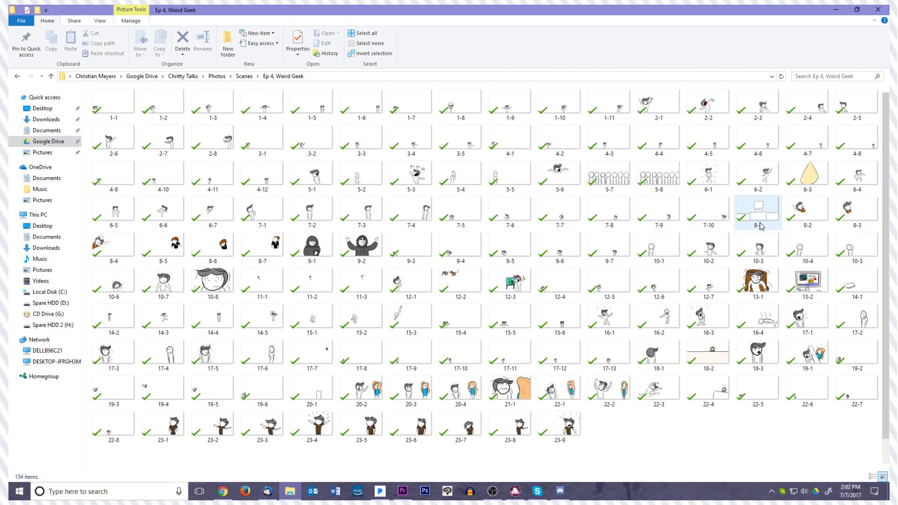
Enlarge the thumbnails, examine the scene drawings from 1-1 to 23-9, and restore the folder window to its smaller size
scroll(761, 227, up, 3)
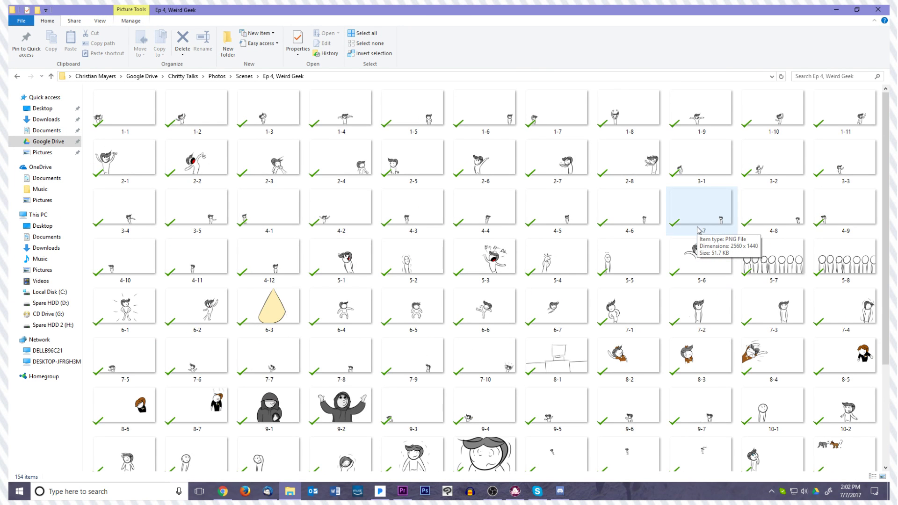
scroll(698, 230, up, 1)
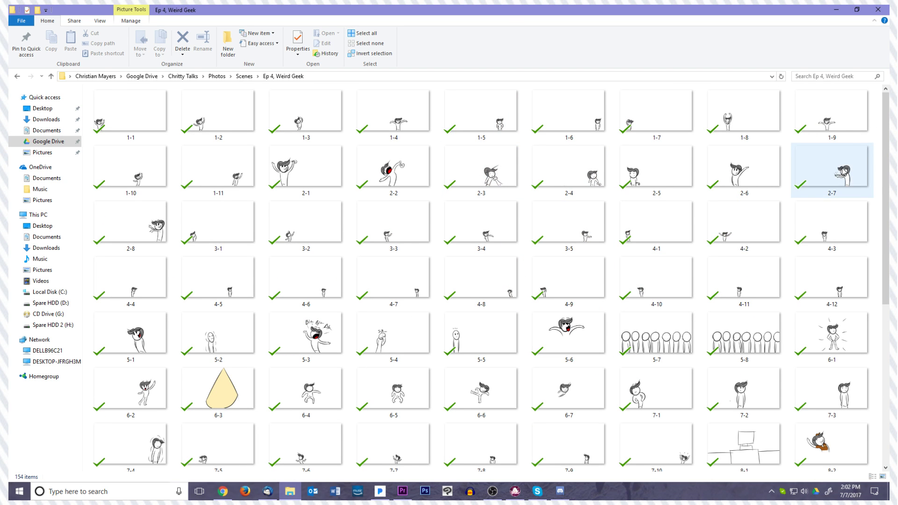
scroll(880, 162, down, 1)
scroll(879, 162, down, 4)
scroll(858, 240, down, 5)
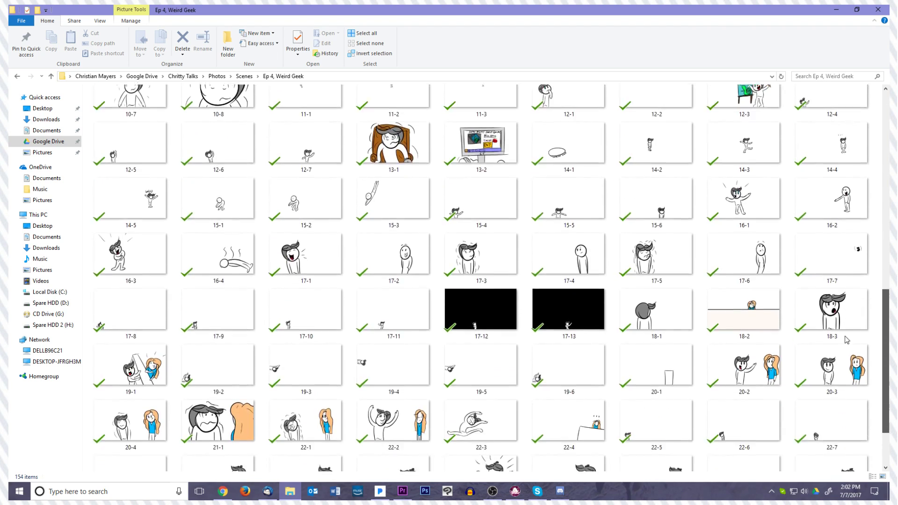
scroll(847, 340, down, 2)
scroll(848, 367, up, 10)
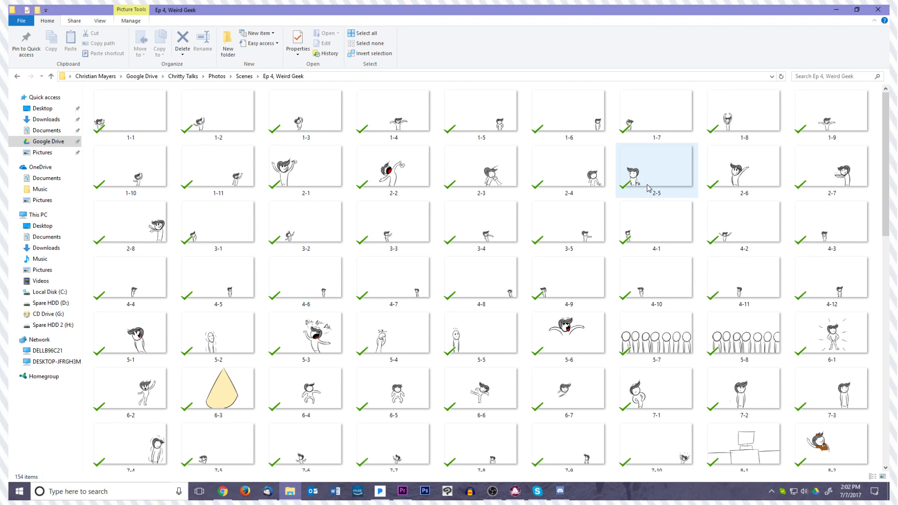
scroll(510, 160, down, 10)
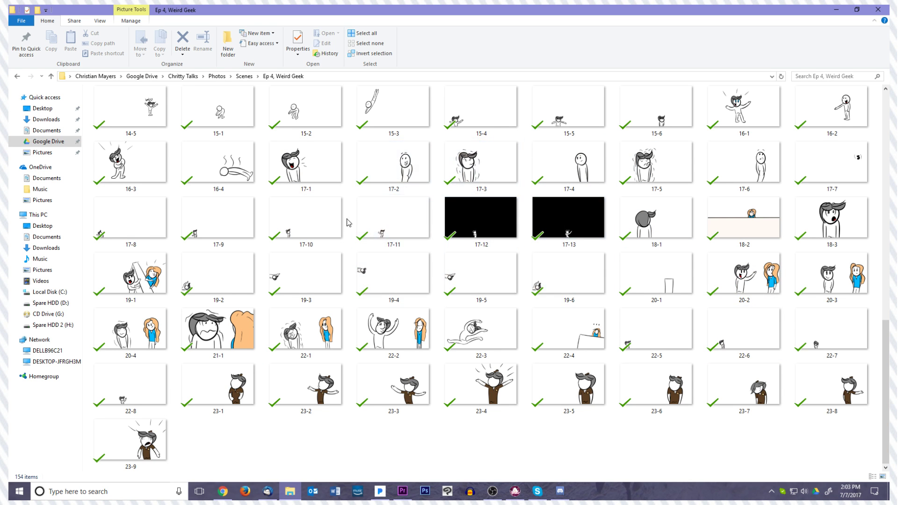
scroll(349, 222, up, 5)
scroll(352, 220, up, 2)
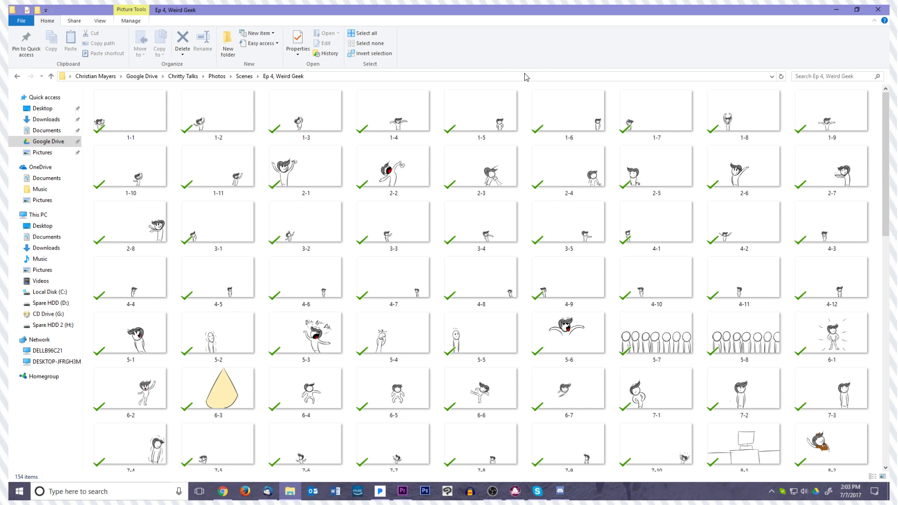
drag(441, 11, 508, 84)
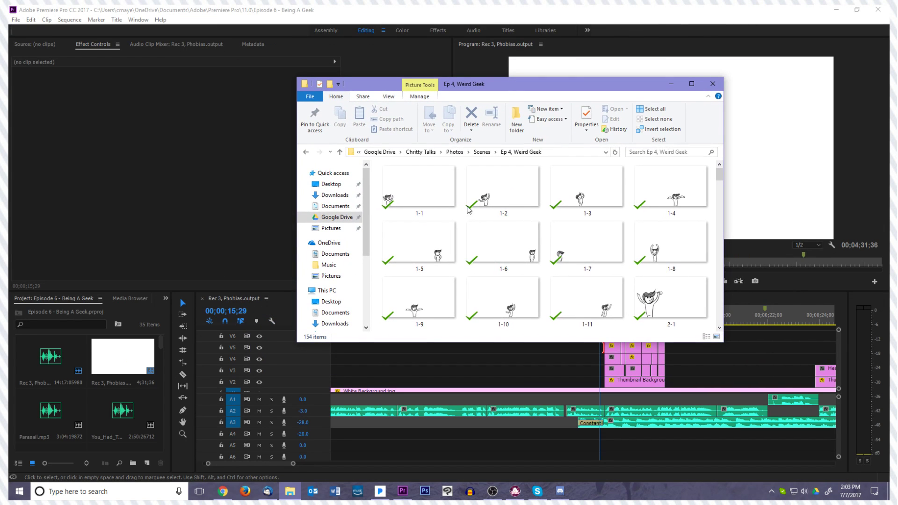
Switch to Discord and move its window in front of the video editor
click(567, 496)
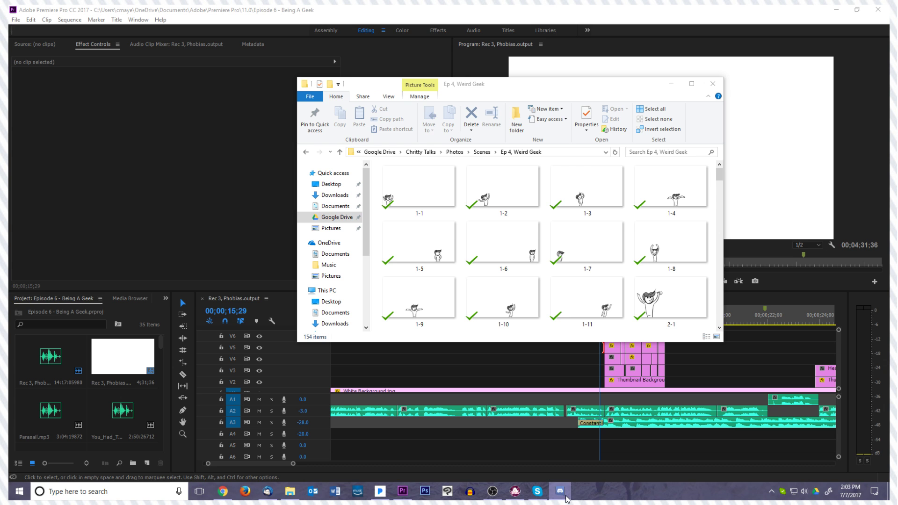
mouse_move(890, 81)
mouse_down()
mouse_move(880, 81)
mouse_move(890, 77)
mouse_up()
drag(890, 59, 303, 85)
click(27, 149)
drag(232, 62, 365, 83)
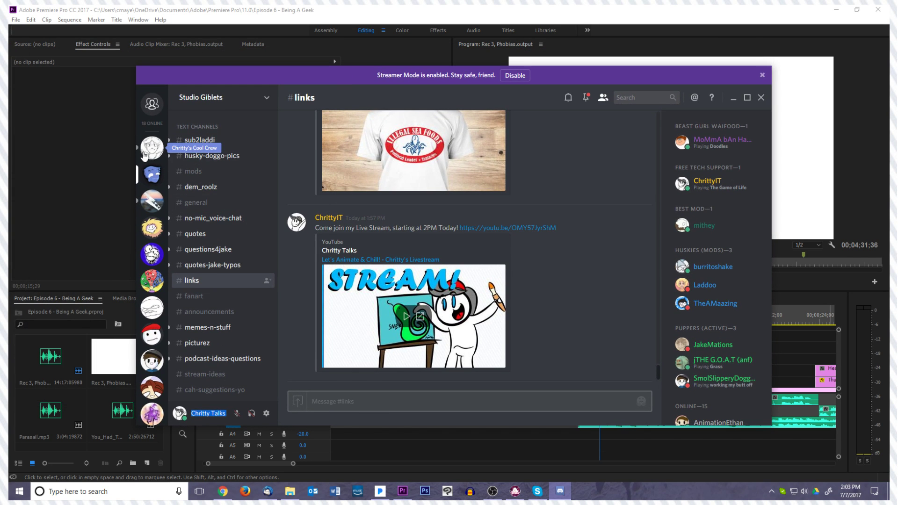
Post "Just me :3" in the general_crew channel of Chritty's Cool Crew and move the Discord window away from the video editor
click(148, 153)
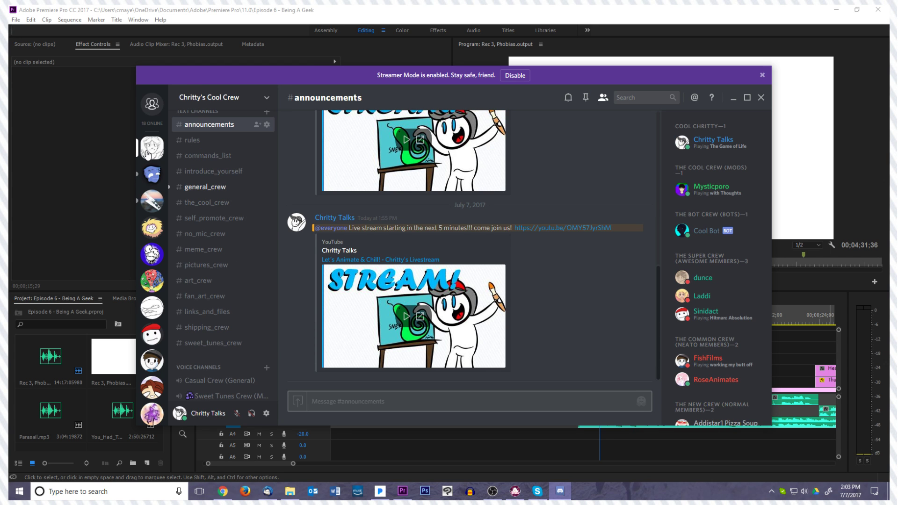
click(217, 189)
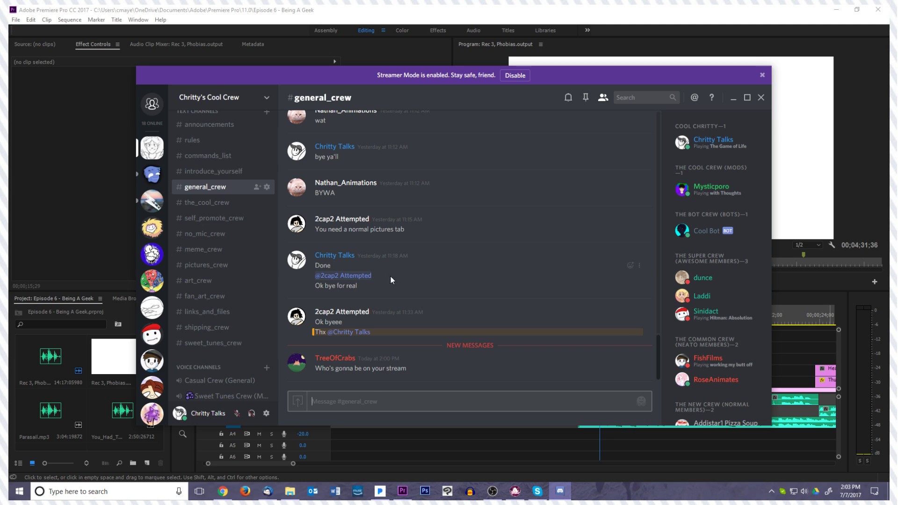
text(Just me :3)
key(Return)
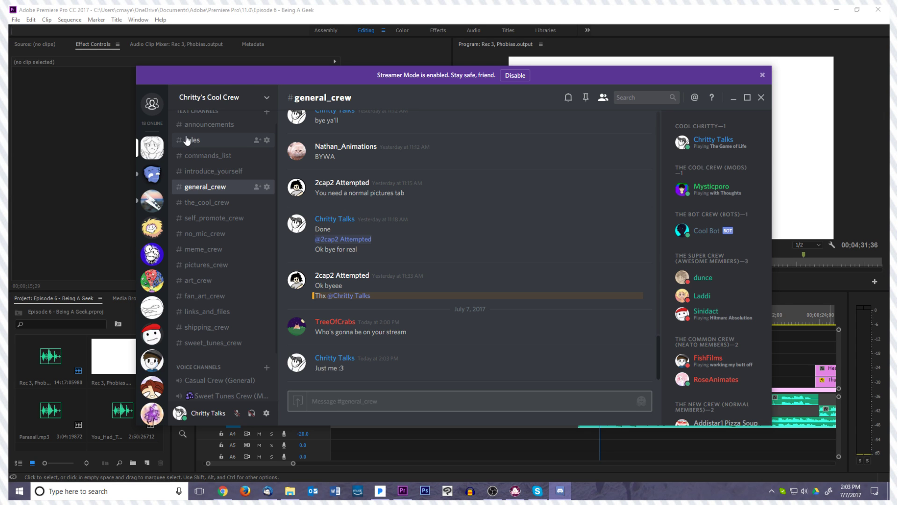
drag(618, 77, 619, 89)
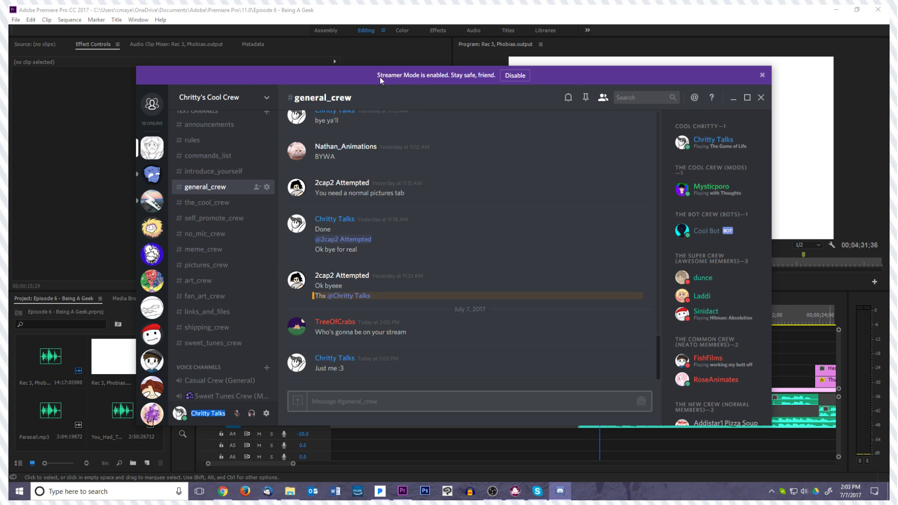
drag(342, 78, 897, 112)
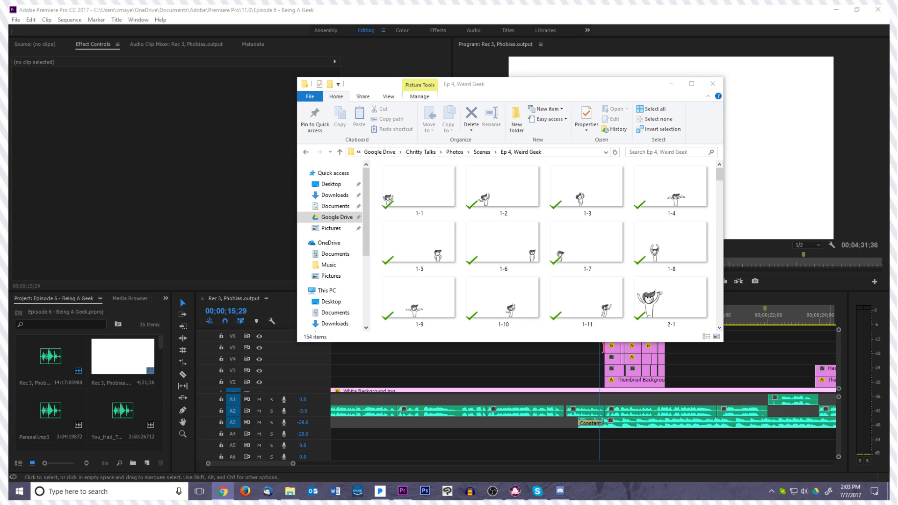
Maximise the Ep 4, Weird Geek folder window, look over its scene drawings, and restore the window to its smaller size
drag(491, 82, 374, 6)
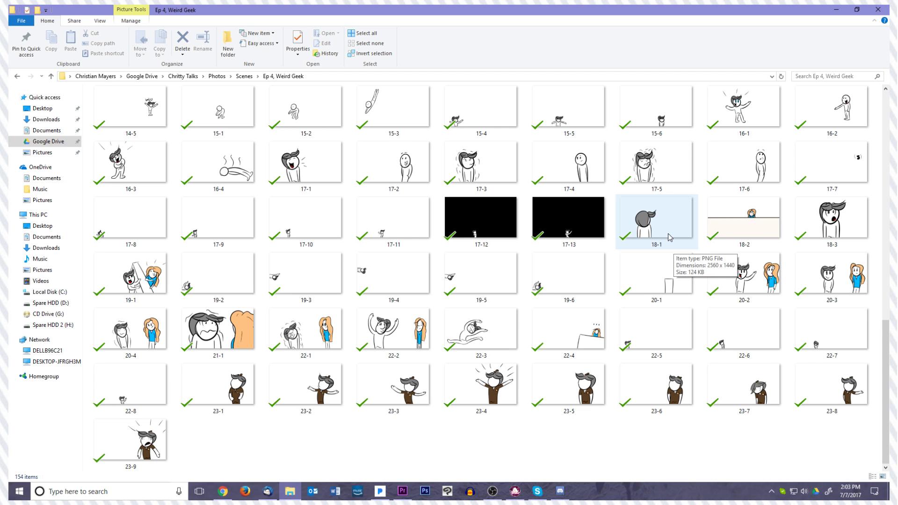
drag(543, 9, 517, 2)
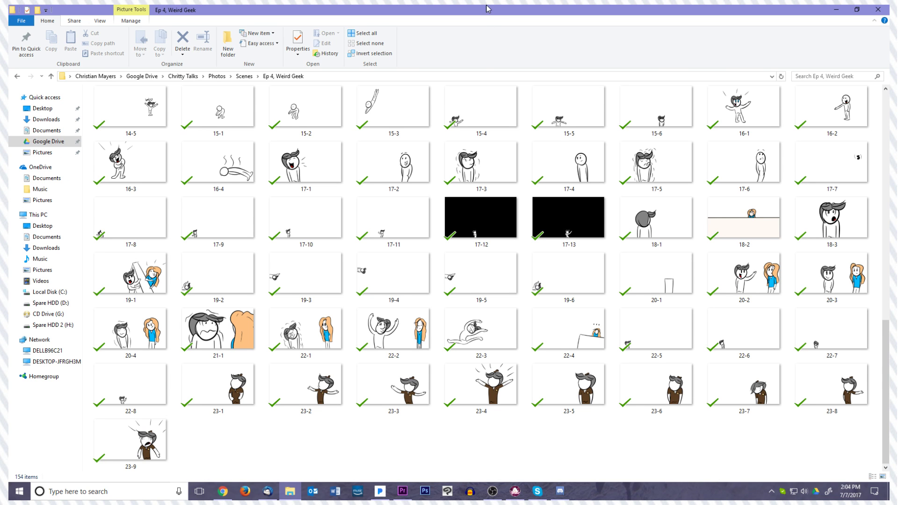
scroll(497, 201, up, 10)
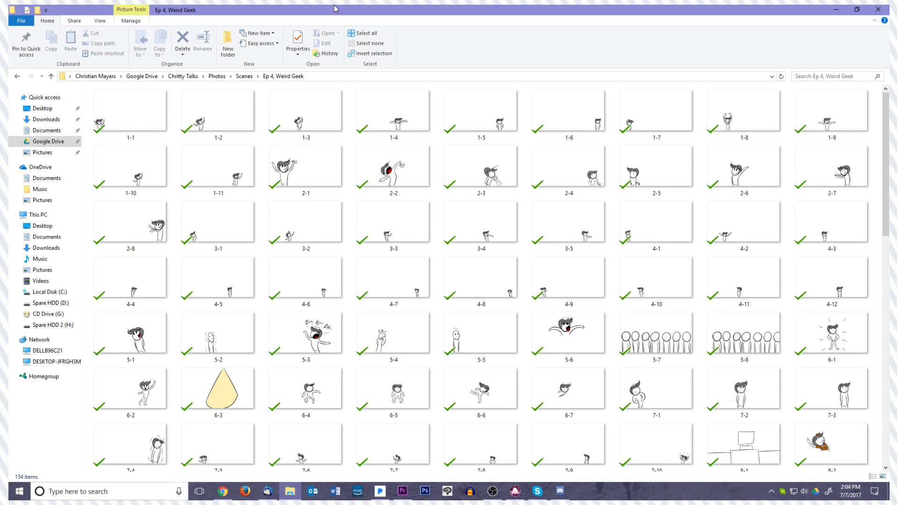
drag(335, 12, 591, 82)
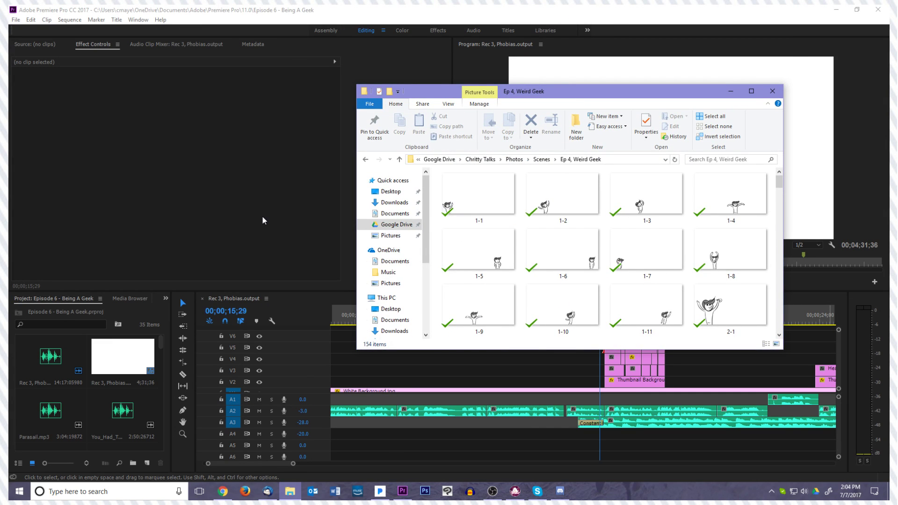
Switch to Premiere Pro, scrub through the first group of stacked clips, and place the playhead at 00;00;15;40
click(298, 226)
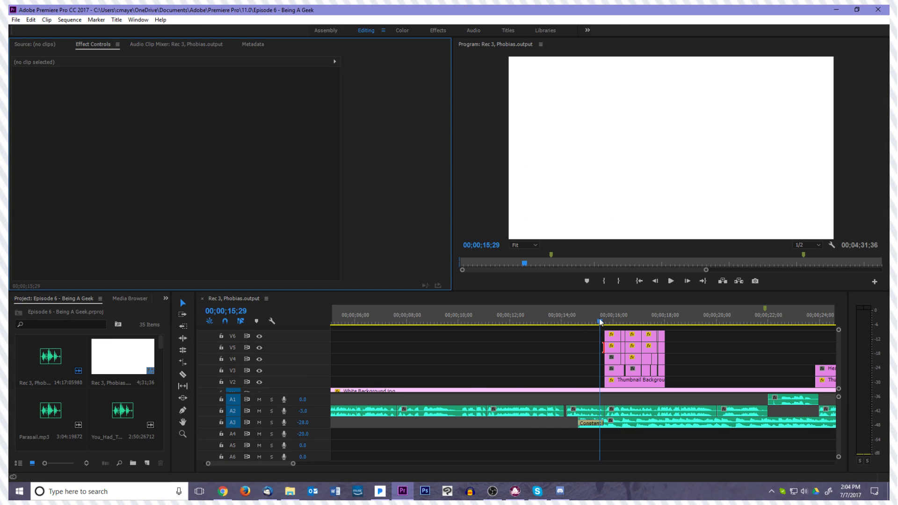
drag(601, 322, 603, 321)
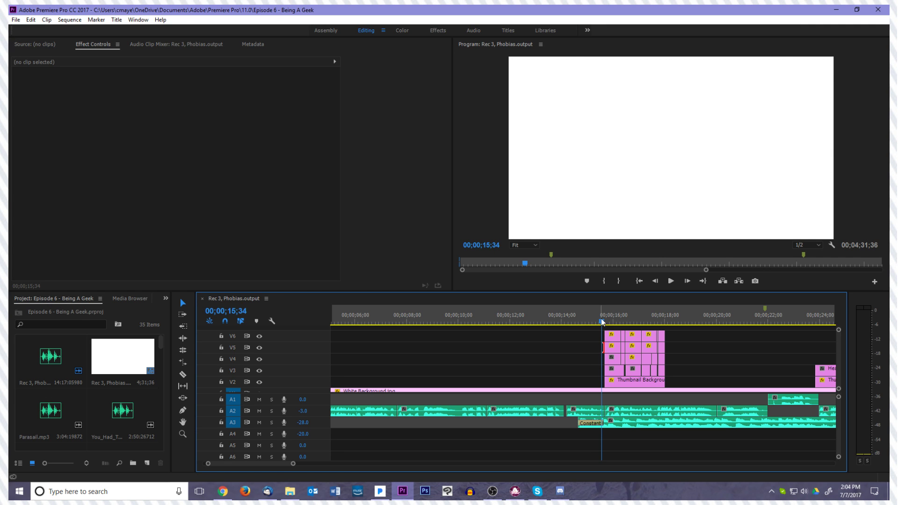
drag(600, 322, 659, 312)
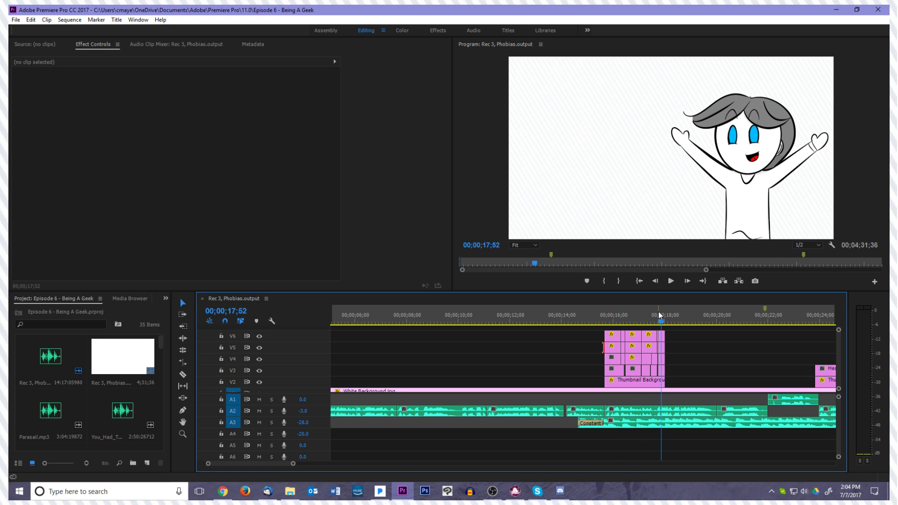
drag(667, 319, 604, 338)
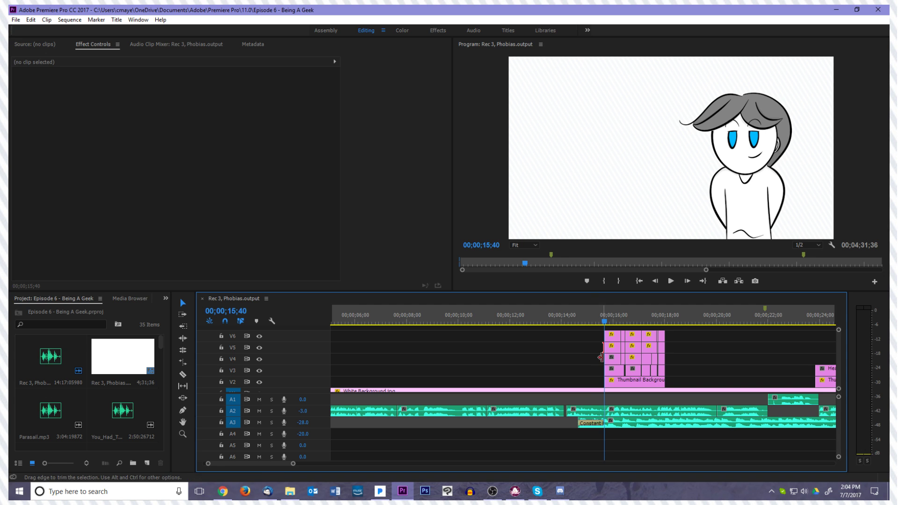
scroll(606, 351, up, 5)
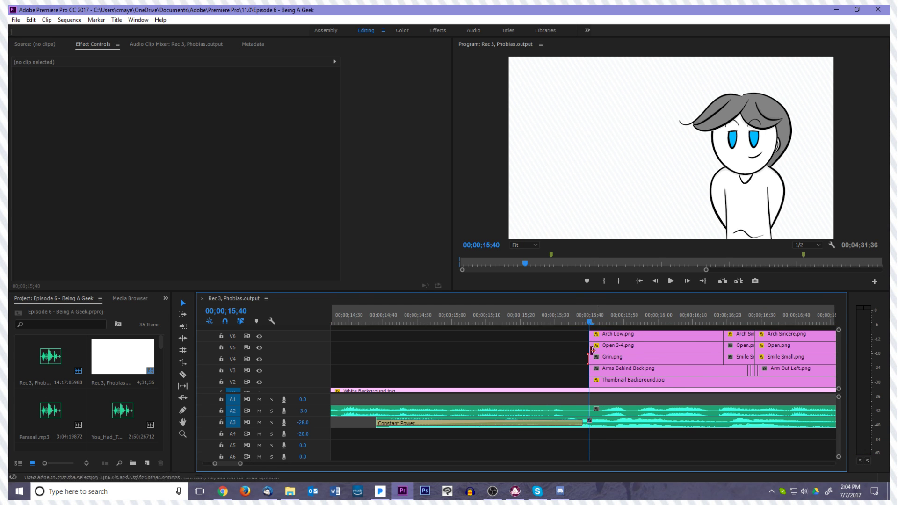
scroll(525, 373, down, 8)
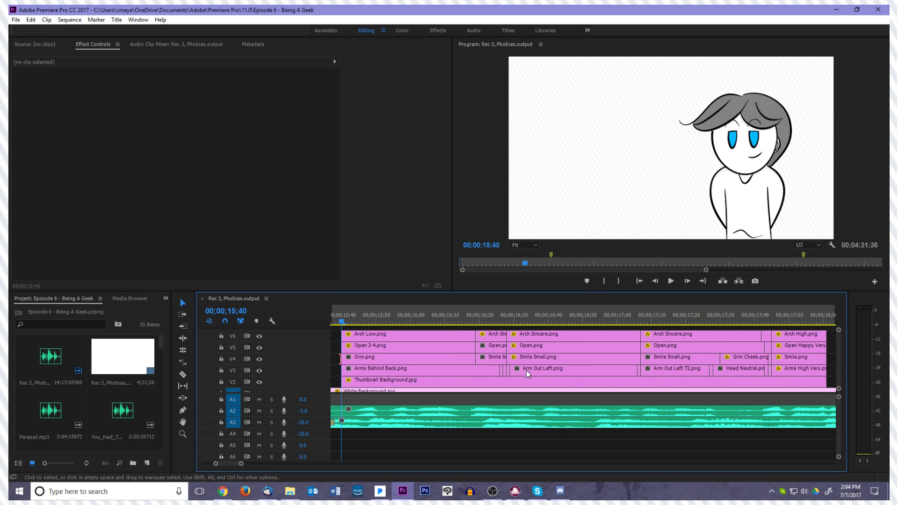
drag(842, 349, 843, 348)
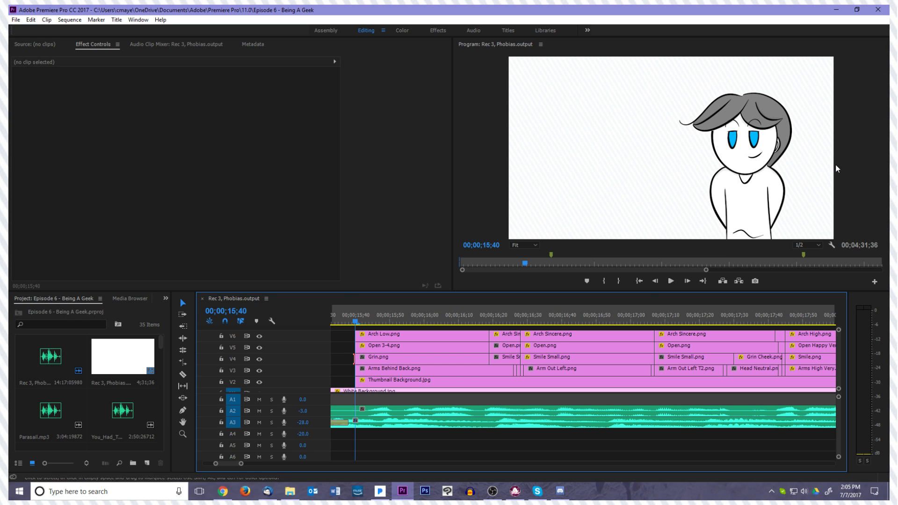
Switch to File Explorer, open Photos > Chritty > Body, and look through the body pose images
click(290, 492)
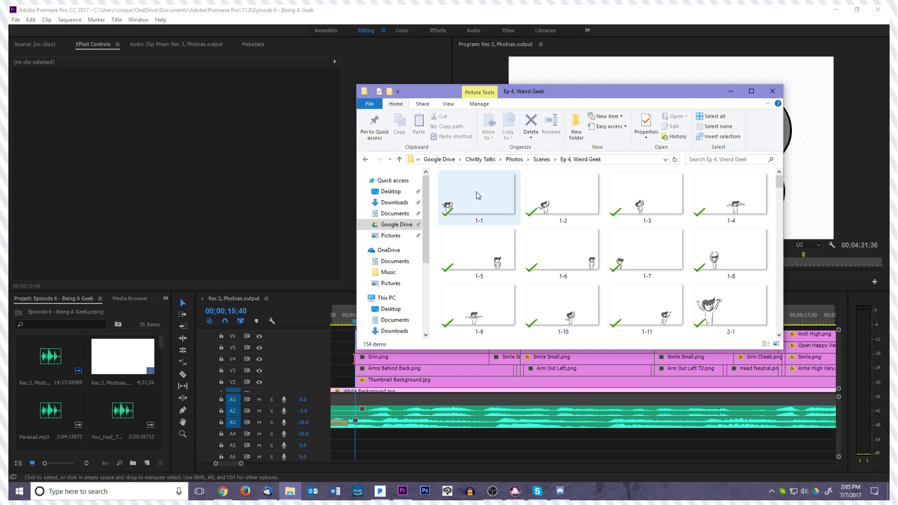
click(515, 160)
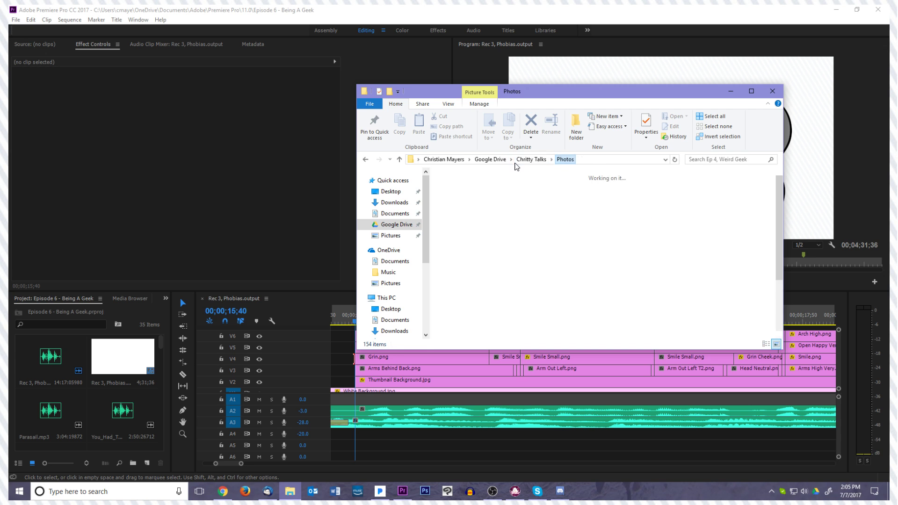
double_click(517, 199)
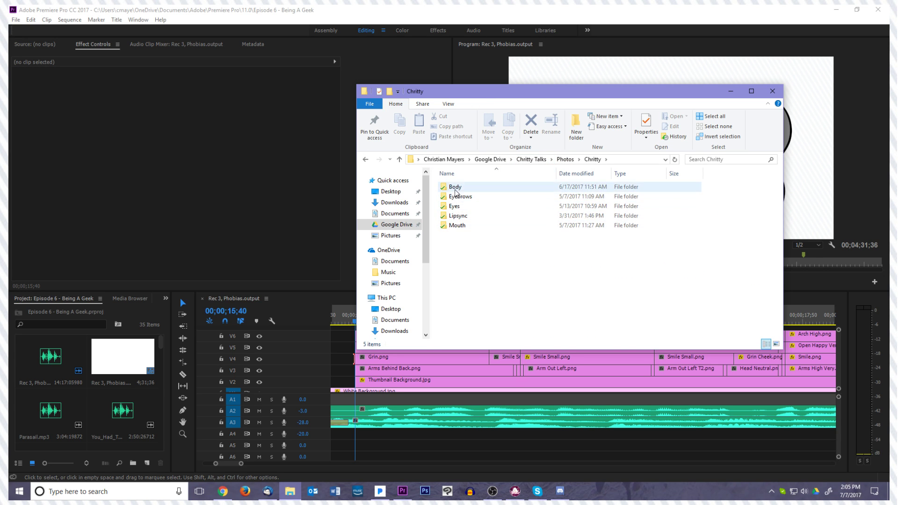
double_click(455, 188)
scroll(538, 243, down, 1)
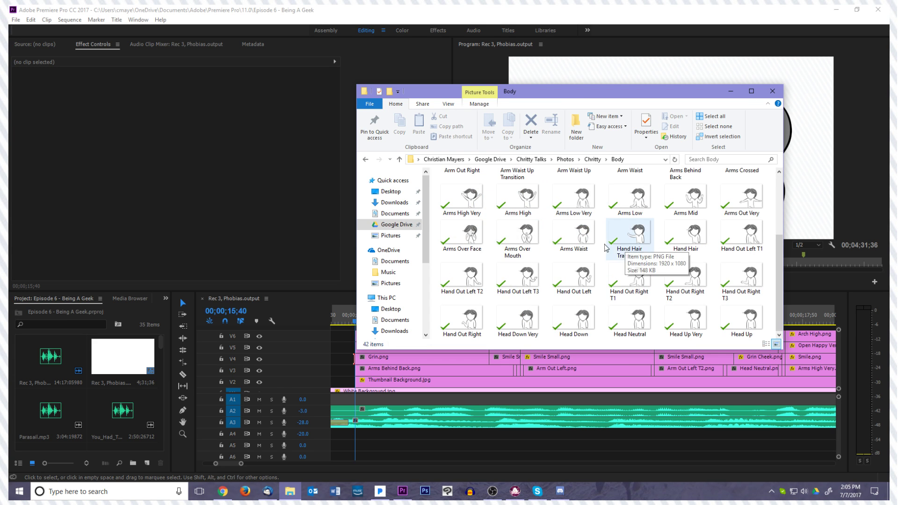
Look through the Eyebrows and Eyes folders inside Chritty, and minimise the File Explorer window
key(alt+Left)
double_click(505, 197)
key(alt+Left)
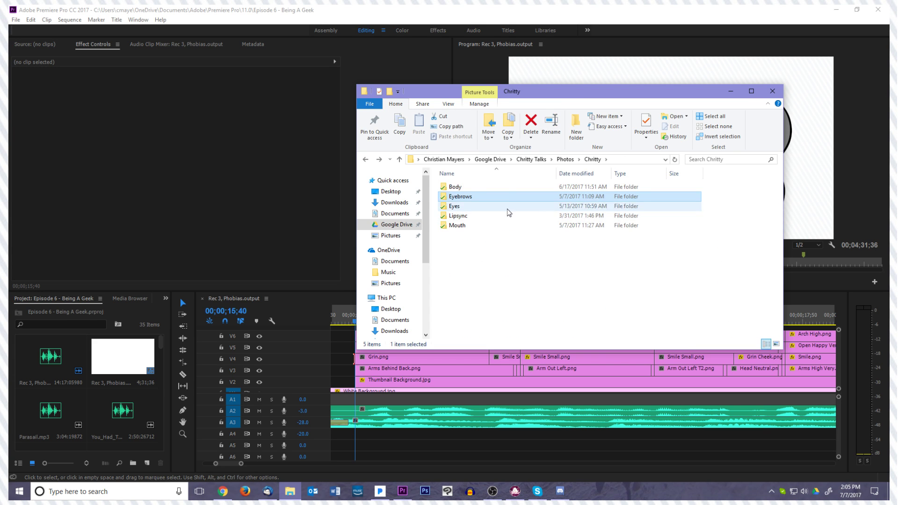
double_click(507, 209)
scroll(584, 276, down, 1)
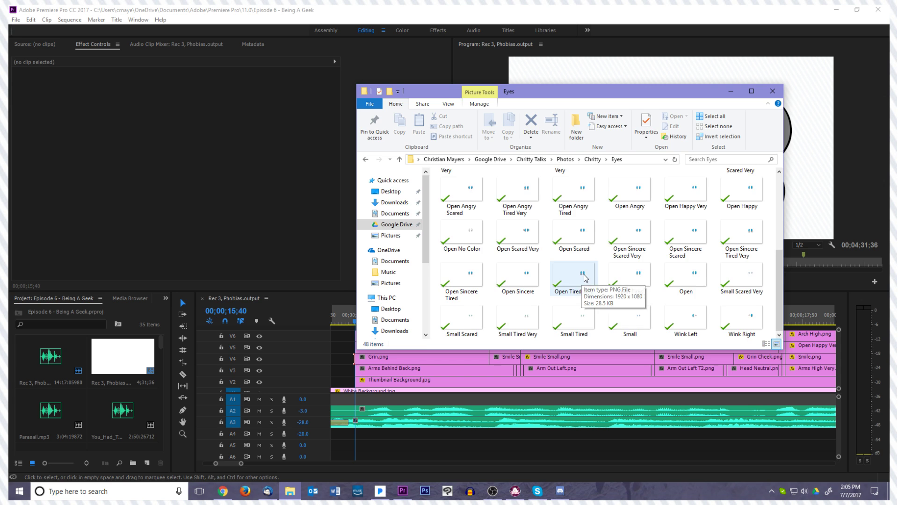
key(alt+Left)
click(730, 92)
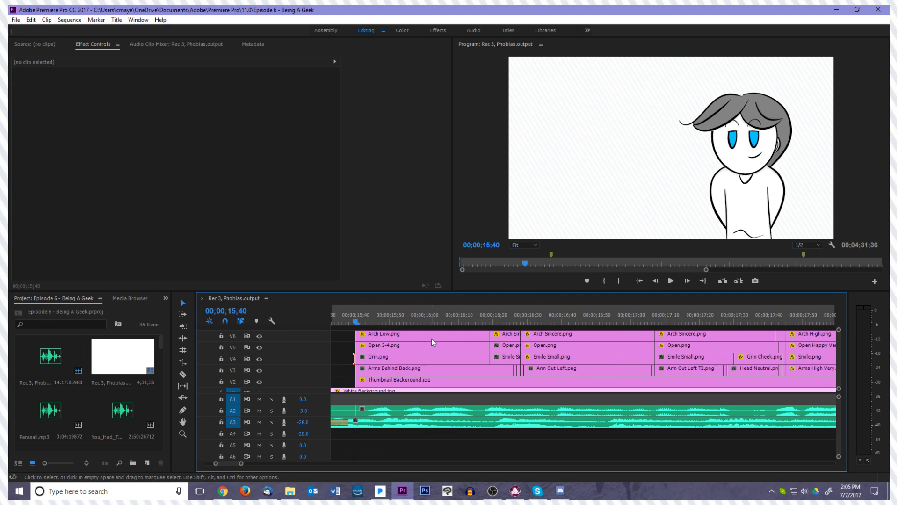
Hide video tracks V4, V5 and V6, and mark the stacked clips with an in point at 00;00;15;40 and an out point at 00;00;18;01
click(259, 348)
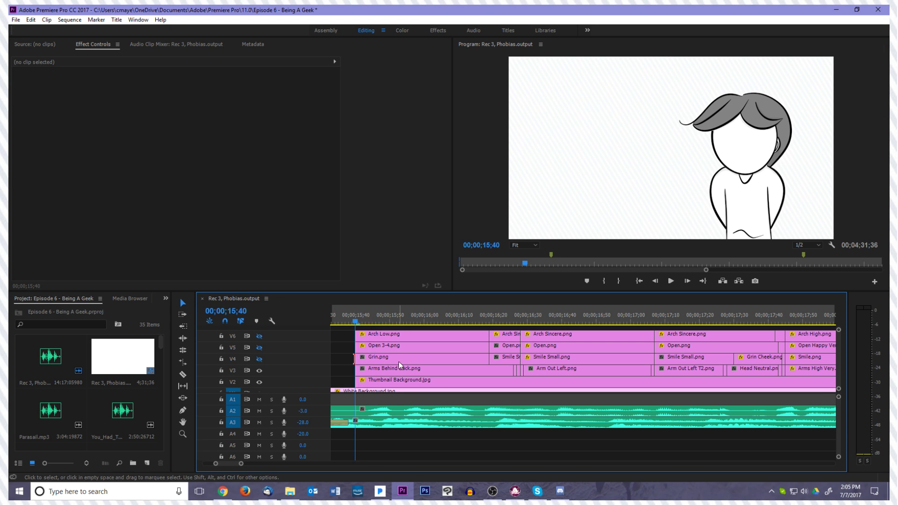
drag(366, 315, 354, 353)
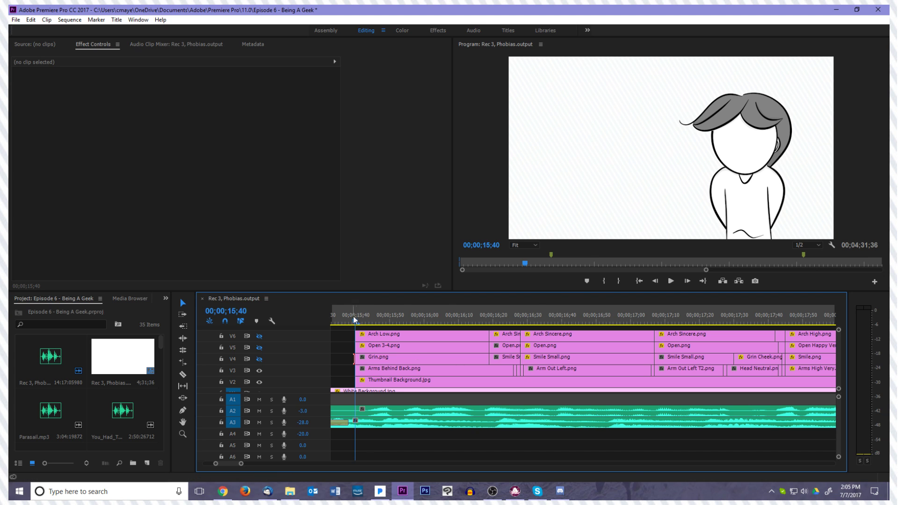
click(604, 281)
key(space)
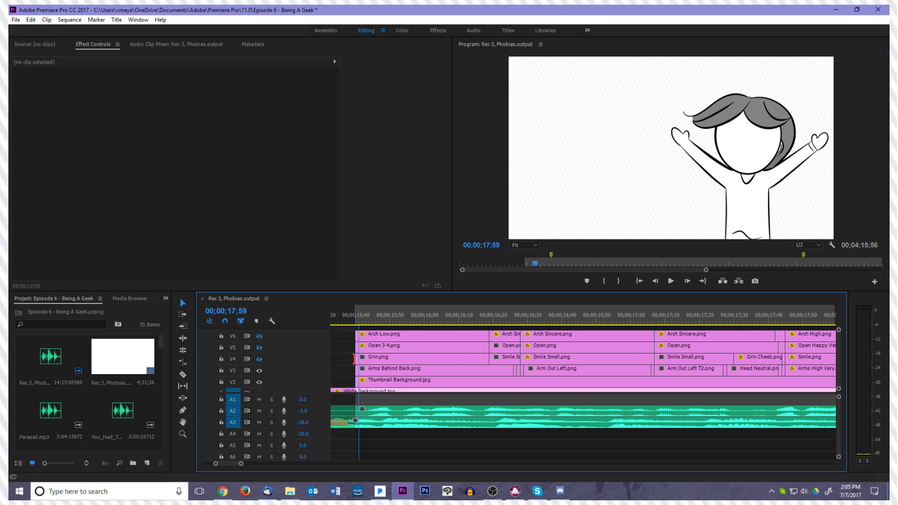
drag(836, 323, 758, 324)
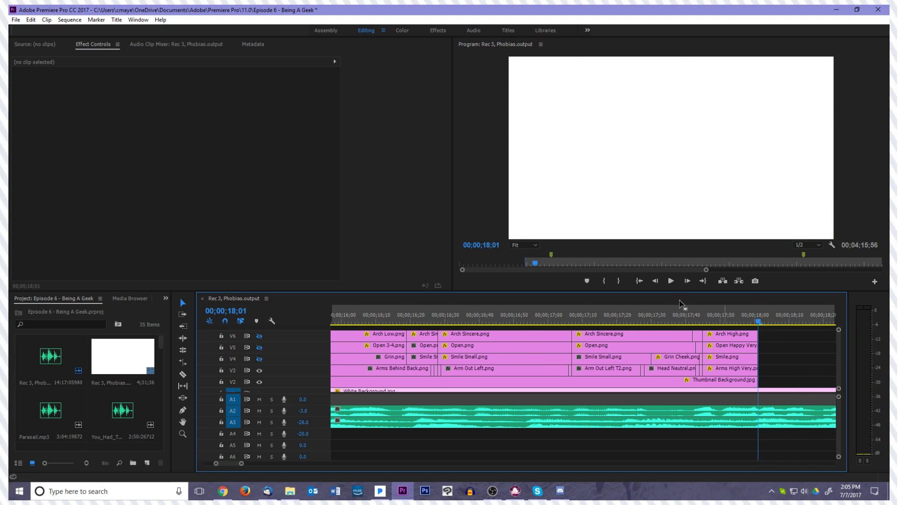
click(619, 281)
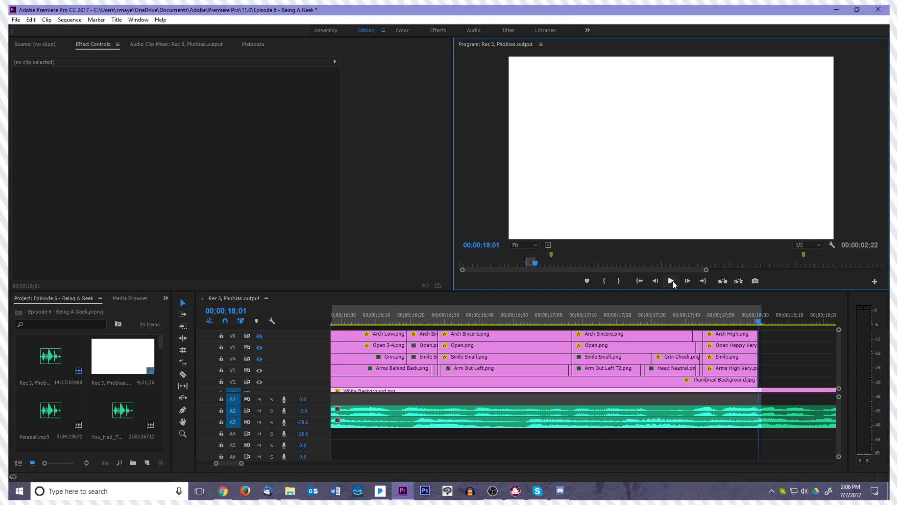
Play and scrub the marked range to examine the body poses on V3, and return the playhead to 00;00;15;40
click(672, 281)
click(672, 282)
click(639, 281)
click(672, 282)
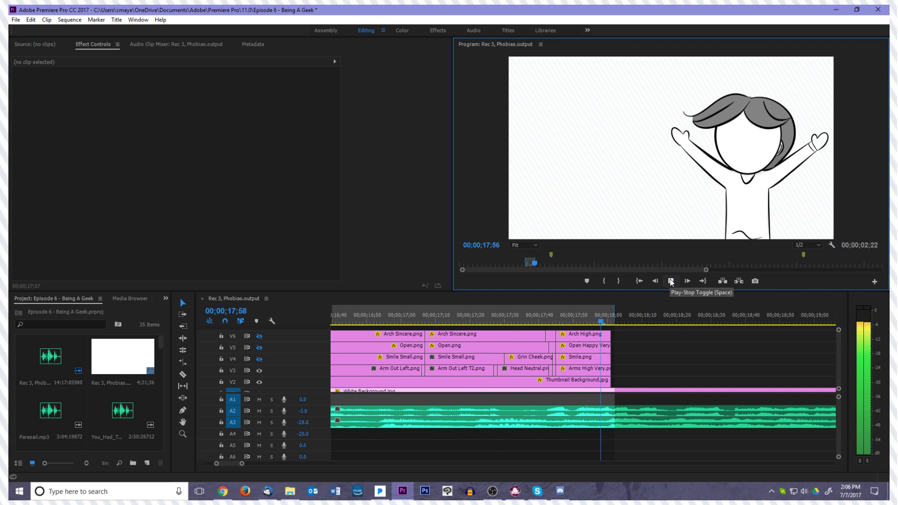
click(671, 281)
drag(690, 321, 398, 344)
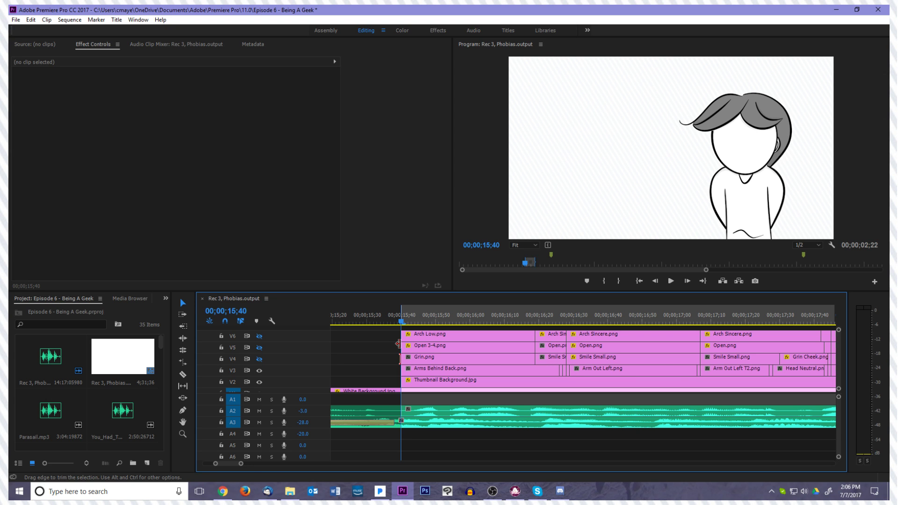
click(565, 320)
drag(568, 320, 402, 340)
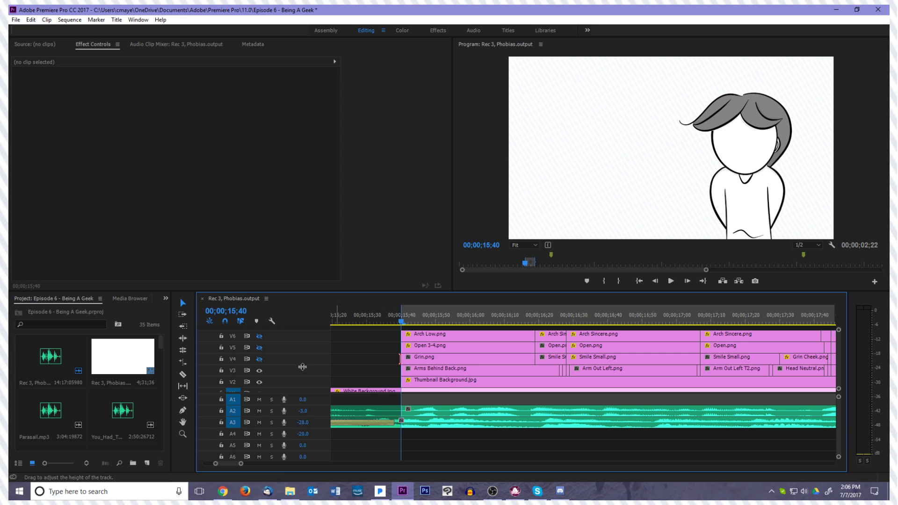
Turn the output of the mouth, eye and eyebrow tracks V4, V5 and V6 back on, one after another
click(259, 360)
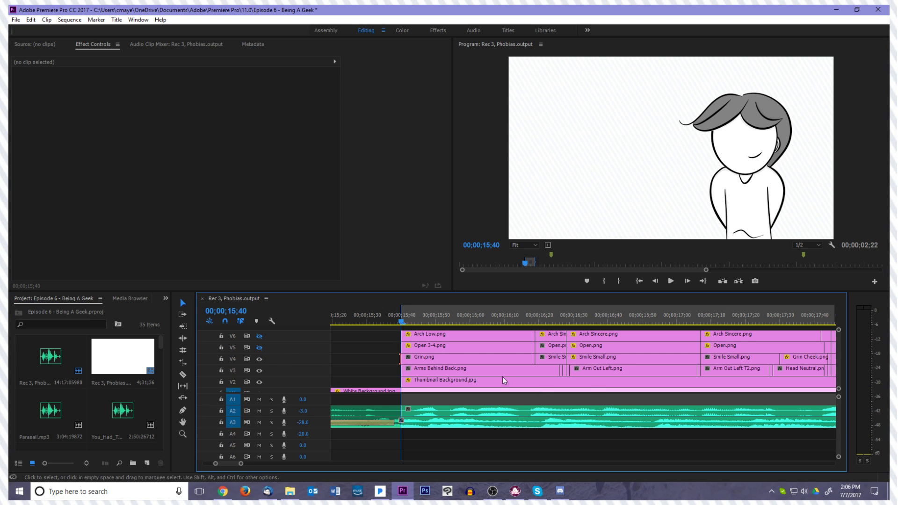
click(259, 348)
click(259, 336)
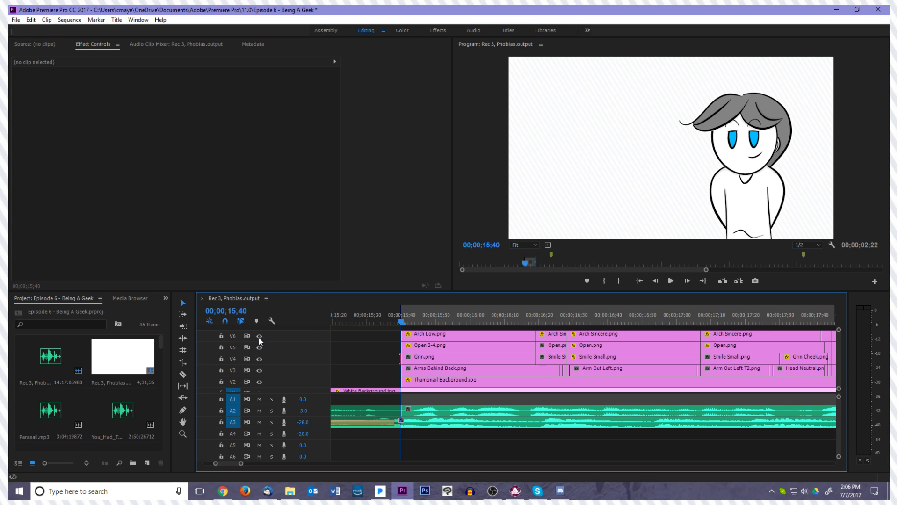
Hide tracks V4 and V6, keeping the eyes on V5, and move the playhead over the Open 3-4.png clip
click(259, 336)
key(space)
drag(494, 330, 440, 343)
Move back and forth frame by frame around 00;00;15;54 to examine the eyes in the Open 3-4.png clip
key(Right)
key(Right)
key(Left)
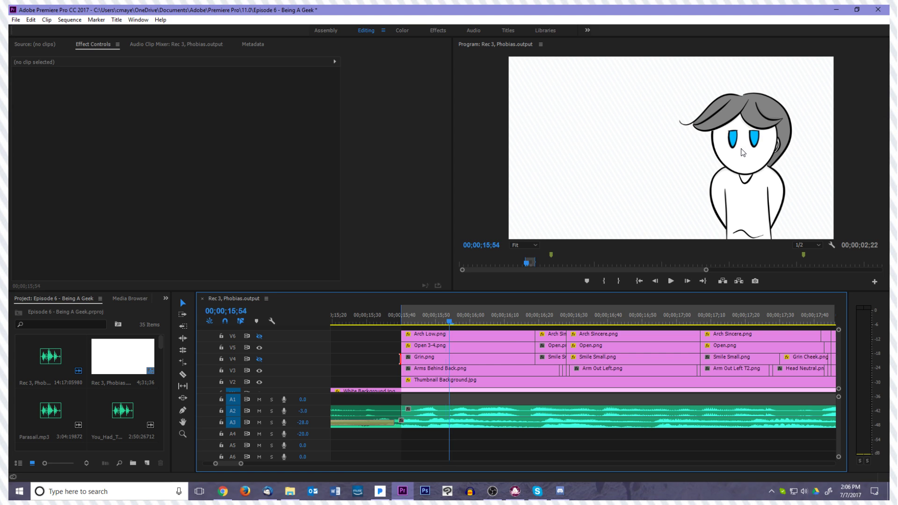
key(Right)
key(Right)
key(Right)
key(Right)
key(Left)
key(Left)
key(Left)
key(Left)
key(Right)
key(Right)
key(Right)
key(Left)
key(Left)
key(Left)
key(Left)
key(Right)
Scrub through the marked range to examine the eyes on V5, and return the playhead to 00;00;15;40
key(Right)
key(Right)
key(Right)
key(Right)
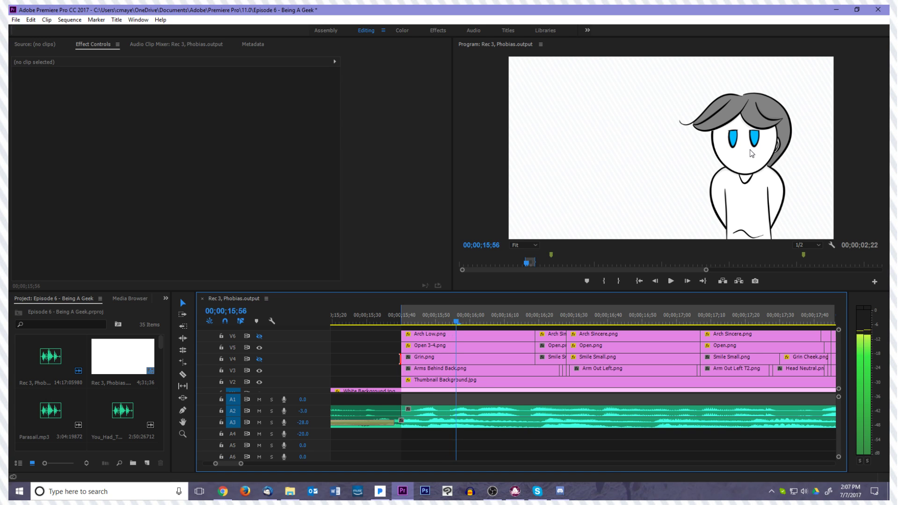
key(Left)
key(Left)
key(Right)
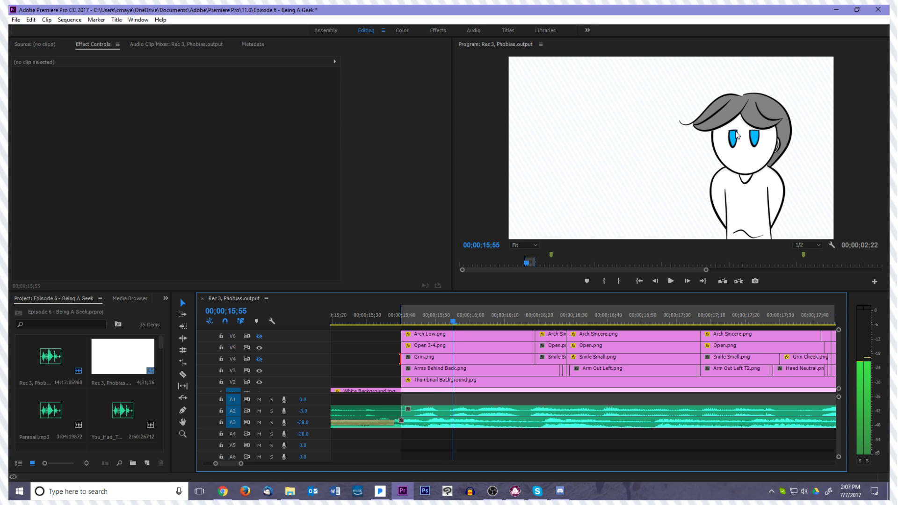
mouse_move(447, 322)
mouse_down()
mouse_move(419, 323)
mouse_move(666, 327)
mouse_move(827, 317)
mouse_move(453, 317)
mouse_move(396, 330)
mouse_move(442, 332)
mouse_up()
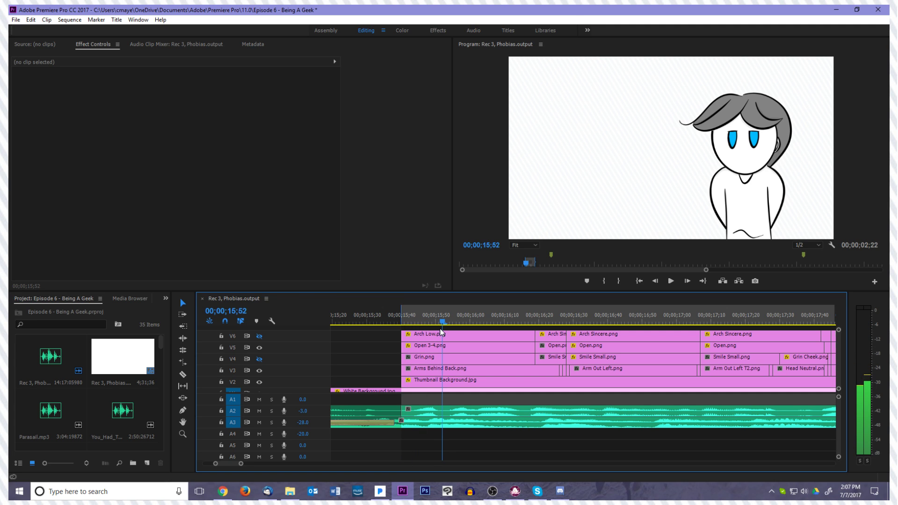
drag(442, 331, 794, 334)
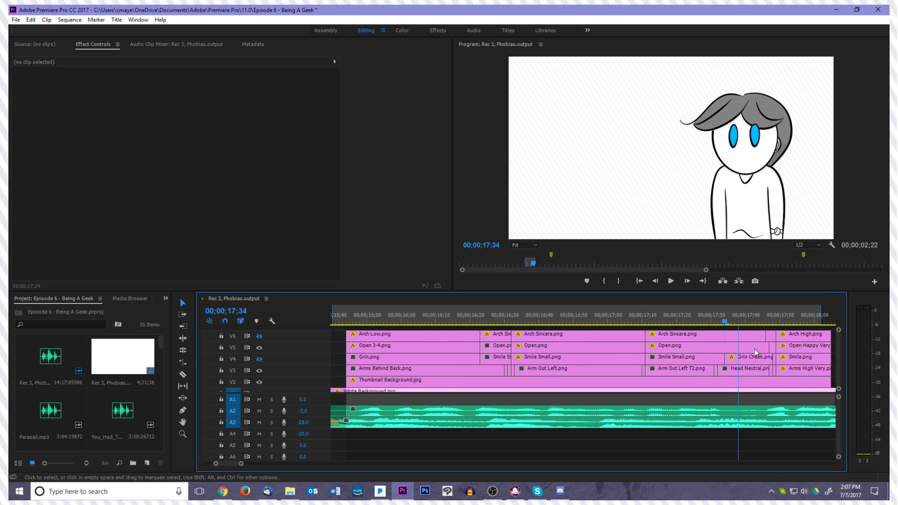
scroll(755, 349, down, 4)
drag(676, 321, 373, 363)
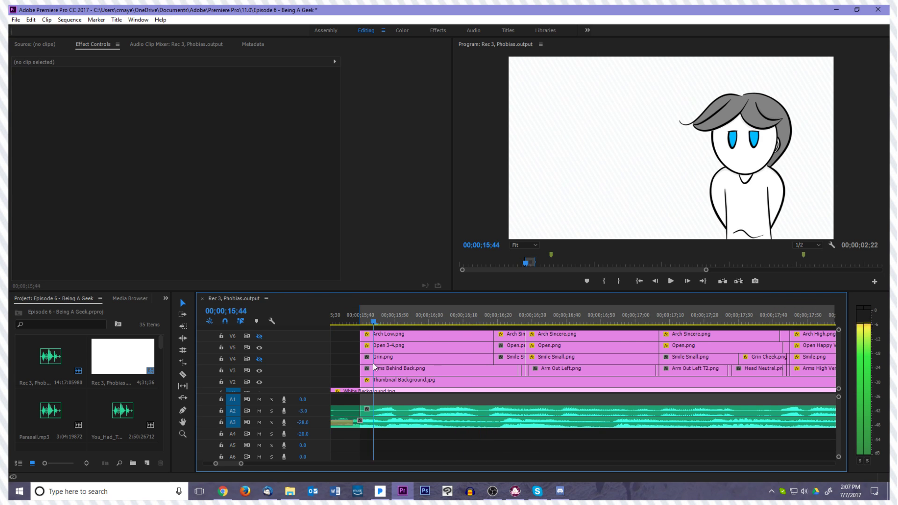
drag(370, 378, 360, 377)
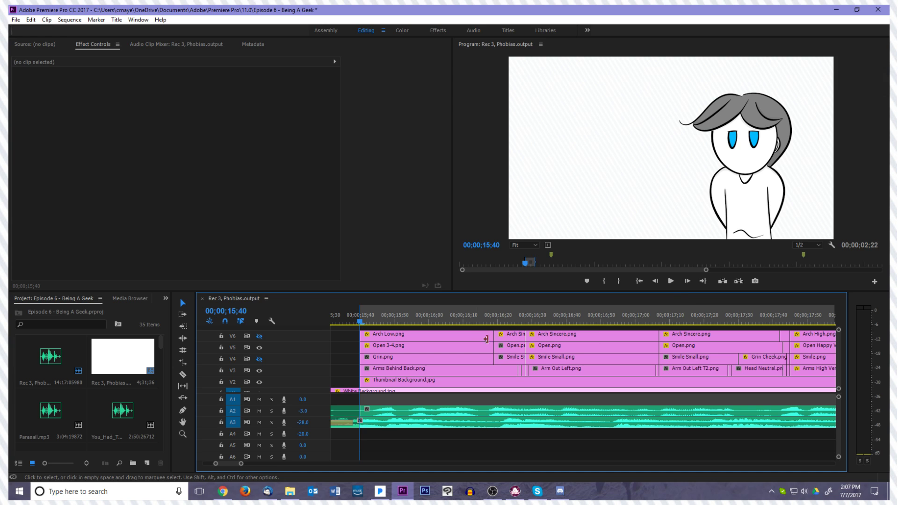
Play the marked range with the mouth and eyebrows hidden, and move the playhead back to 00;00;15;45
click(671, 283)
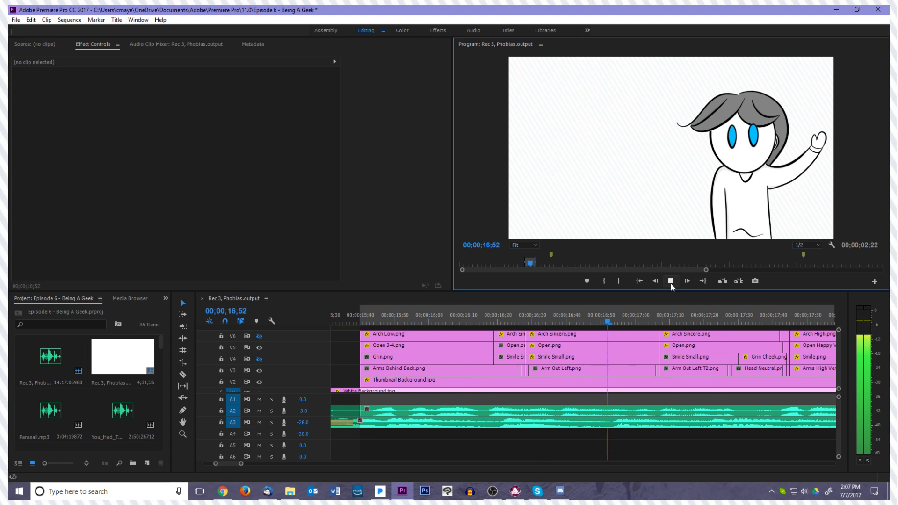
click(671, 284)
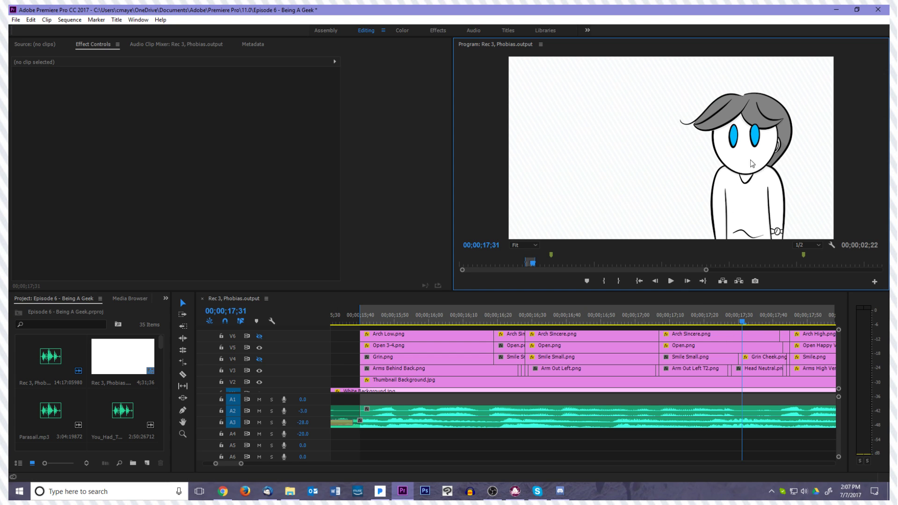
drag(452, 323, 380, 338)
Select the Open 3-4.png clip on V5 and examine its Position keyframes at 00;00;15;52 and 00;00;15;55
click(409, 356)
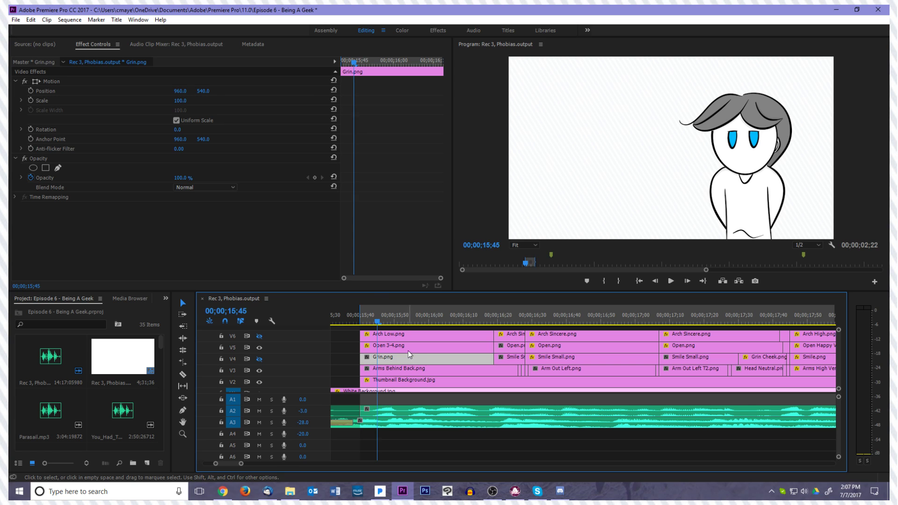
click(406, 348)
drag(352, 66, 371, 69)
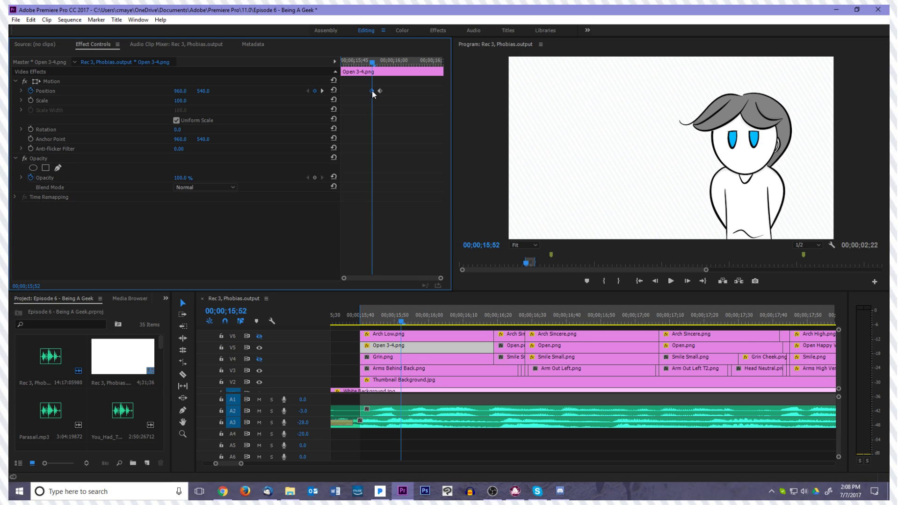
key(Right)
key(Right)
key(Right)
key(Right)
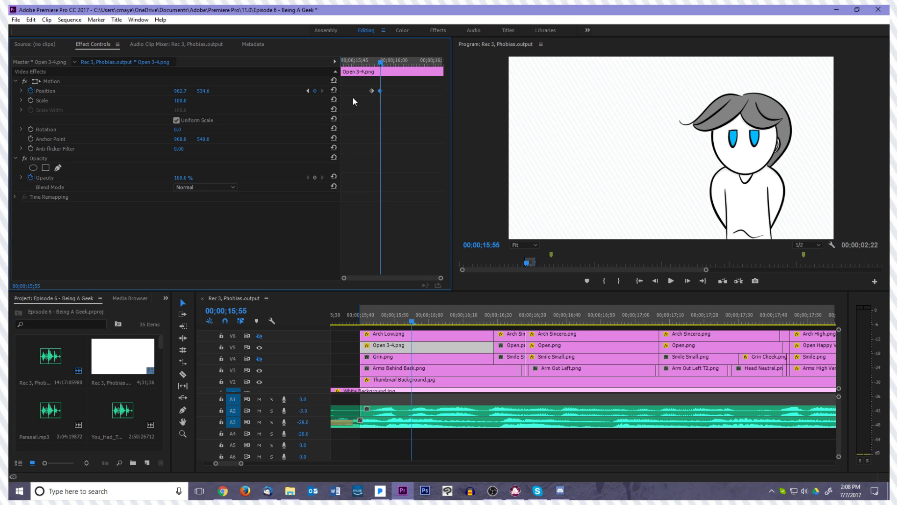
Add a Position keyframe to the Open 3-4.png clip at 00;00;16;00, holding the second keyframe's position
key(Left)
key(Left)
key(Left)
key(Right)
key(Right)
key(Right)
key(Right)
key(Right)
key(Right)
key(Right)
key(Right)
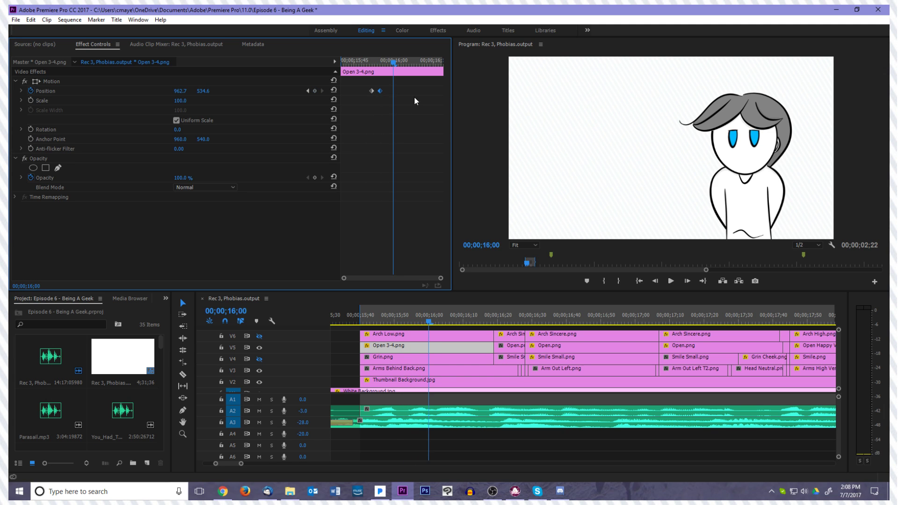
click(315, 92)
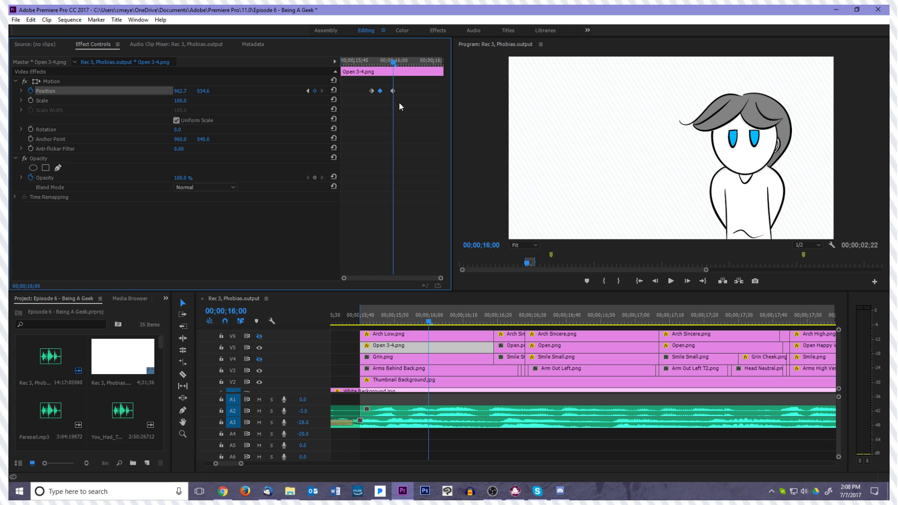
click(393, 91)
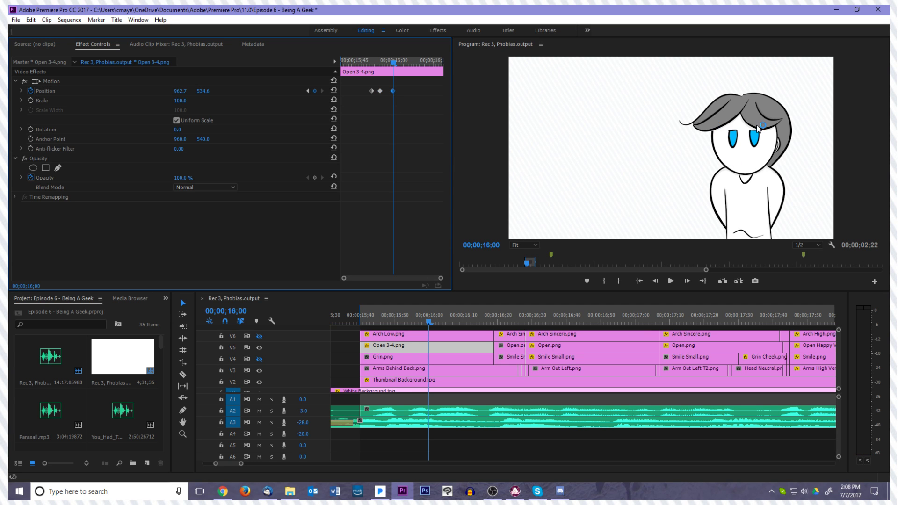
Reposition the eyes of the Open 3-4.png clip slightly down and to the left at 00;00;16;08, keyframing the new position
key(Right)
key(Right)
key(Right)
key(Right)
key(Left)
key(Left)
key(Left)
key(Right)
key(Right)
key(Right)
key(Right)
key(Right)
key(Right)
key(Right)
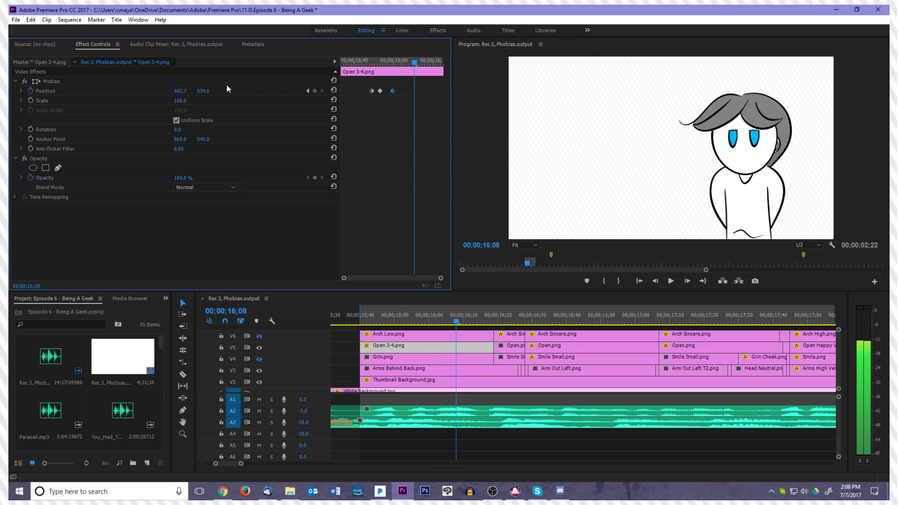
click(117, 81)
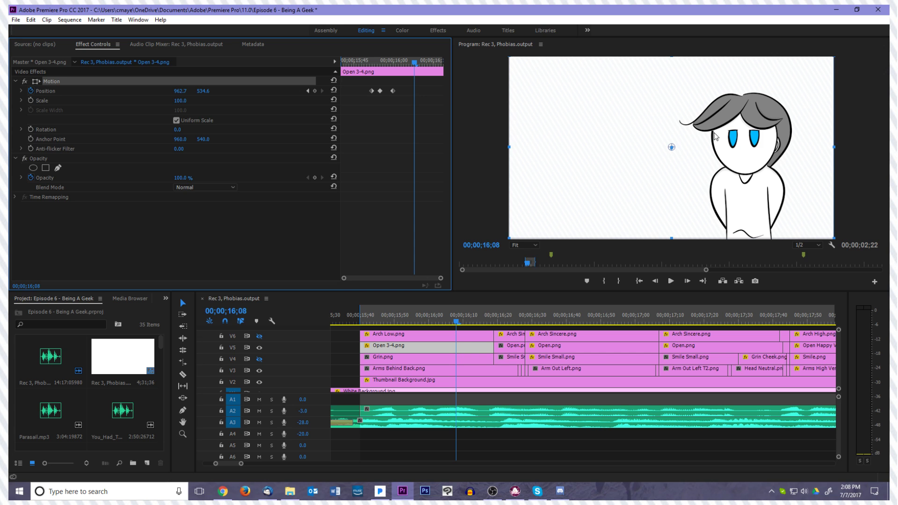
drag(723, 168, 703, 159)
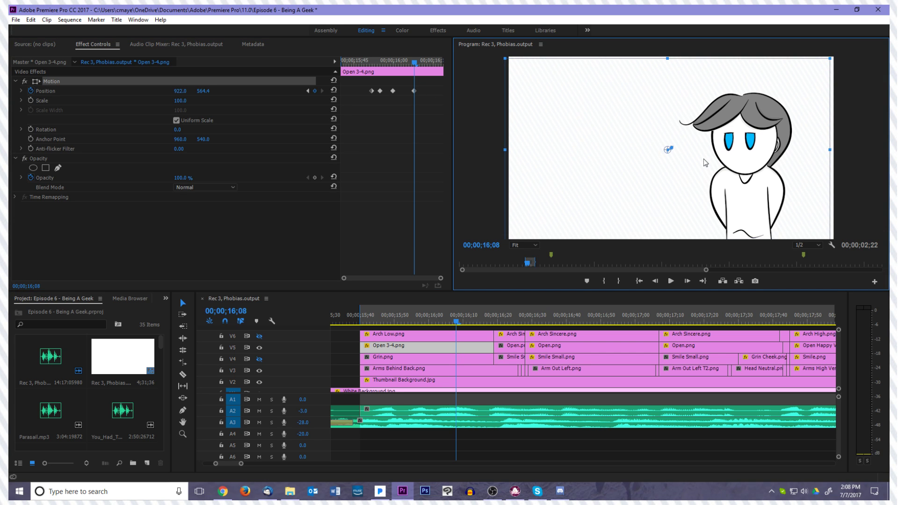
Move the last Position keyframe earlier to about 00;00;16;04, and check the eye movement by playing and scrubbing it
drag(414, 62, 378, 79)
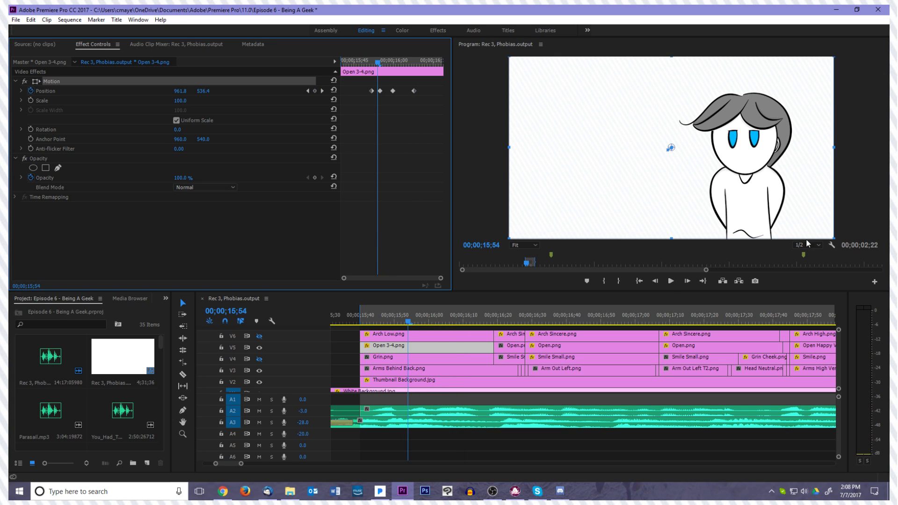
click(670, 281)
drag(441, 70, 399, 69)
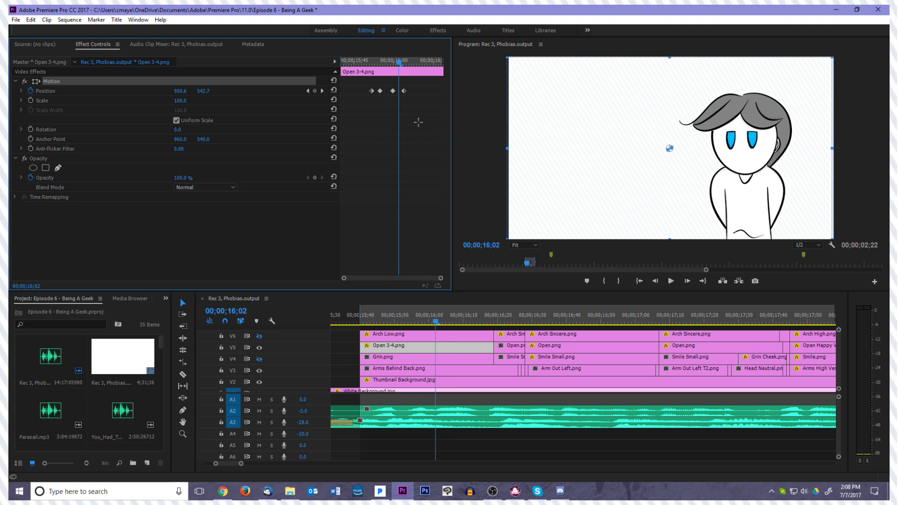
key(Right)
key(Right)
key(Right)
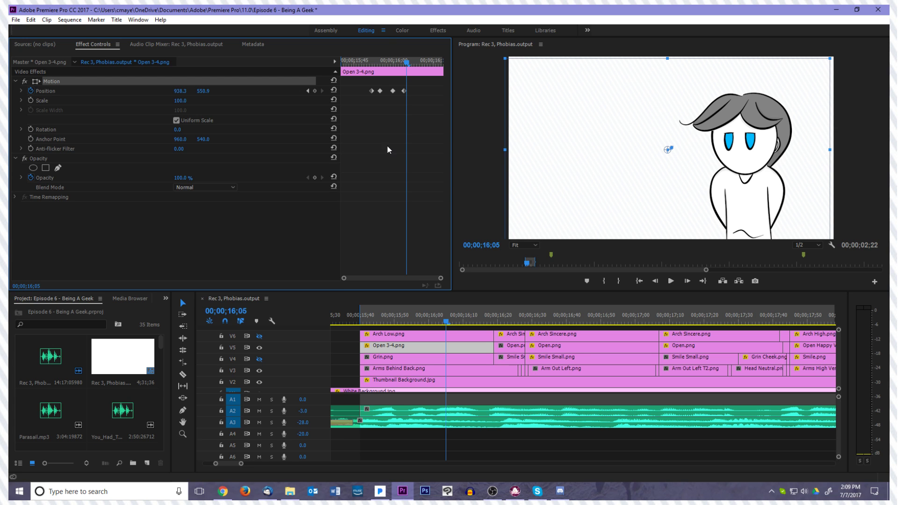
drag(408, 64, 411, 65)
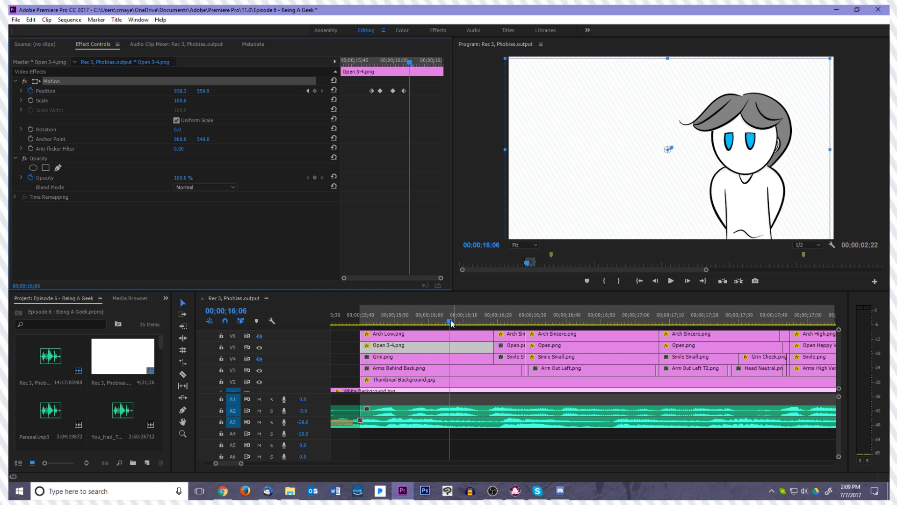
Turn the eyebrow track V6 back on, examine the Arch Sincere.png clip beside Arch Low.png's neighbour, and return the playhead to 00;00;15;40
click(260, 337)
drag(450, 320, 577, 338)
click(577, 337)
key(Left)
key(Left)
key(Left)
key(Left)
drag(565, 322, 360, 347)
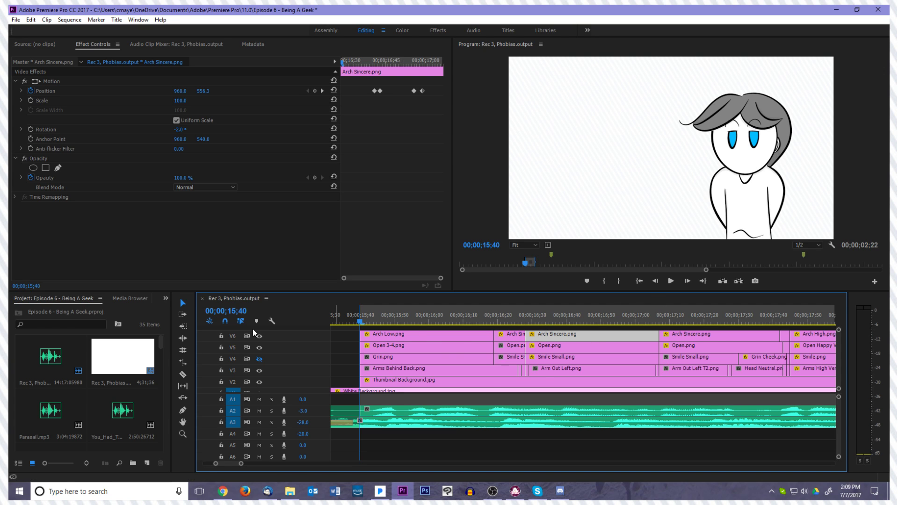
Turn the mouth track V4 back on, select the short Smile Small.png clip, and play the animation with all layers visible
click(260, 360)
click(510, 360)
key(minus)
key(minus)
key(minus)
key(equal)
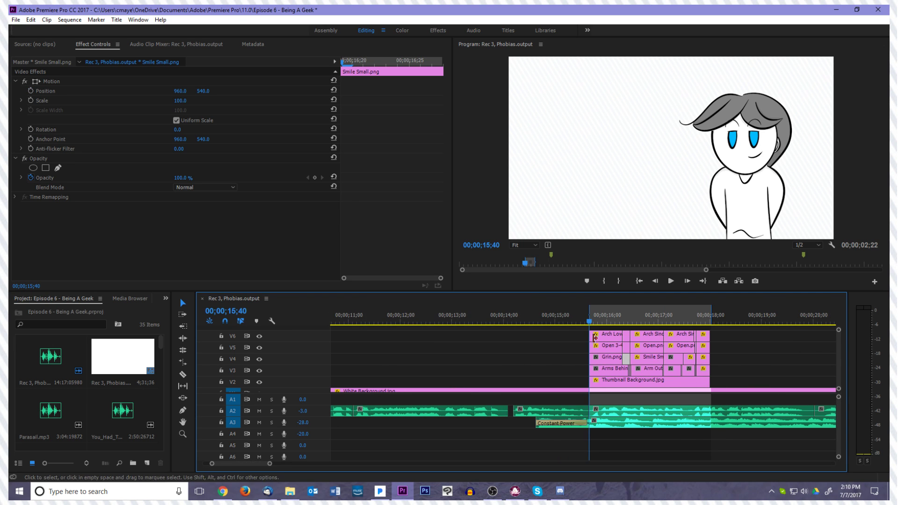
click(669, 281)
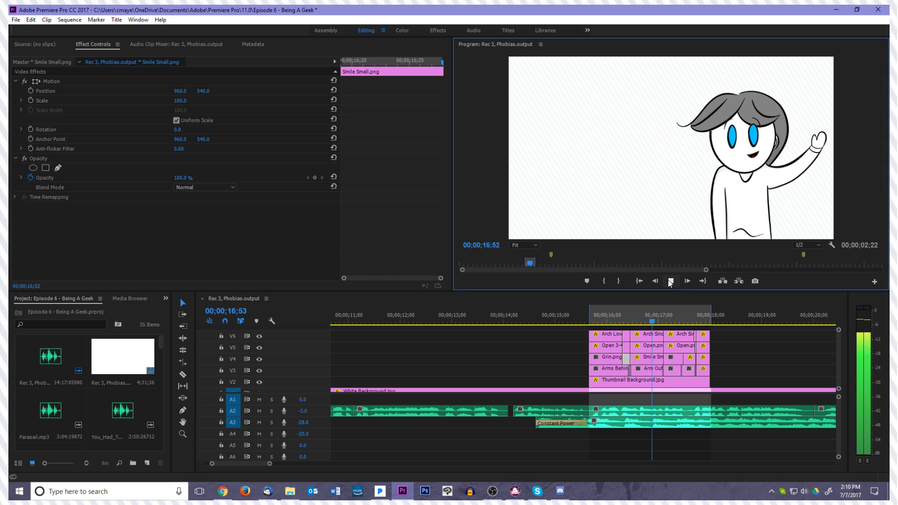
click(671, 281)
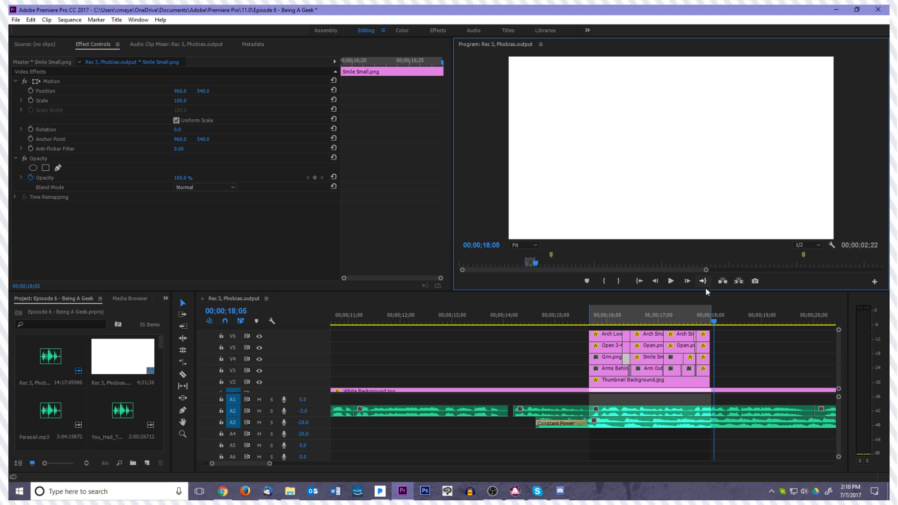
Move the playhead to 00;00;18;02, at the end of the layered animation clips
click(712, 325)
drag(713, 323, 714, 324)
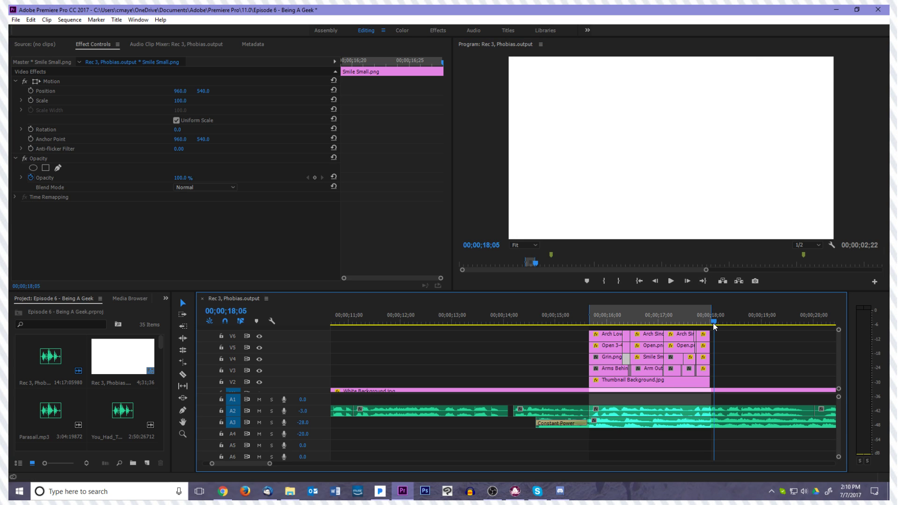
click(720, 325)
scroll(724, 336, down, 5)
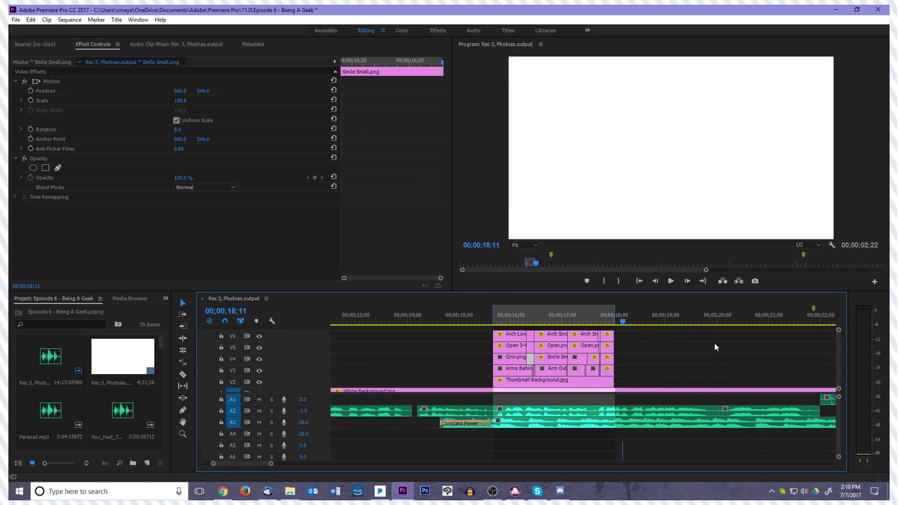
drag(431, 322, 423, 376)
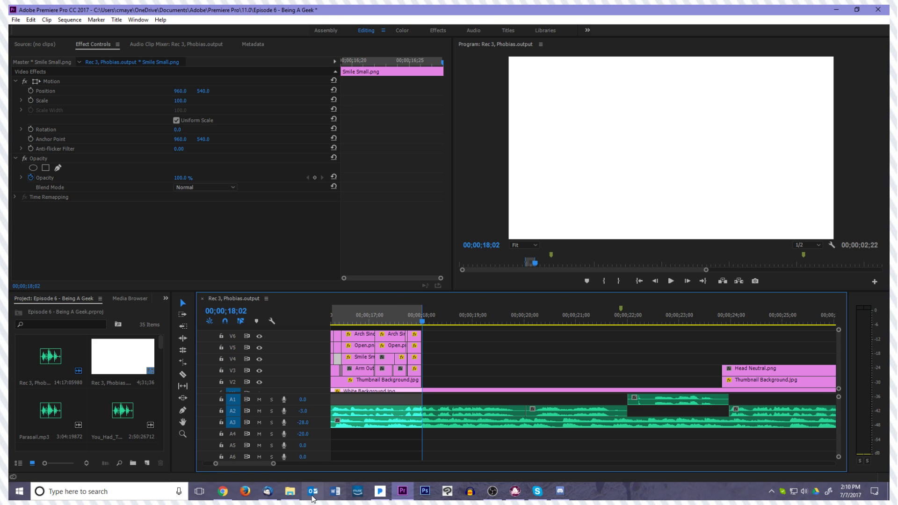
Switch to File Explorer, open the Ep 4, Weird Geek folder under Chritty Talks > Photos > Scenes, and look through its drawings
click(290, 492)
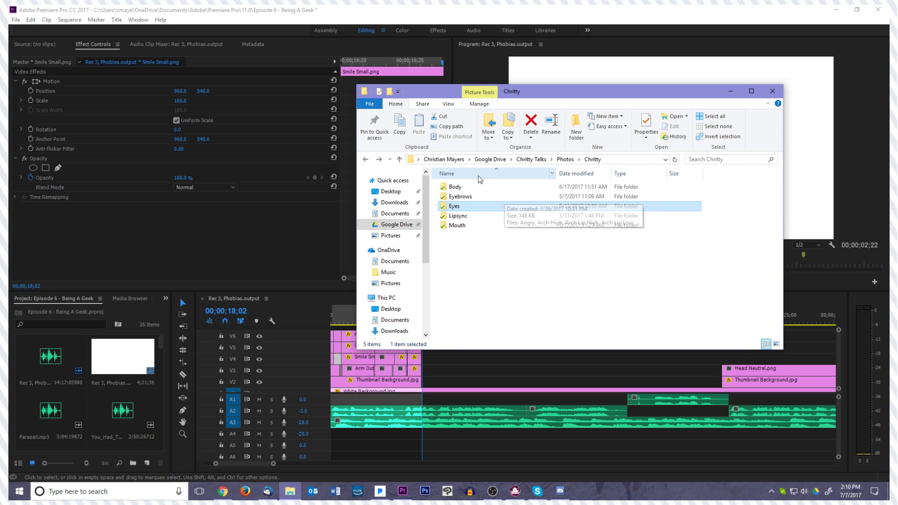
click(531, 159)
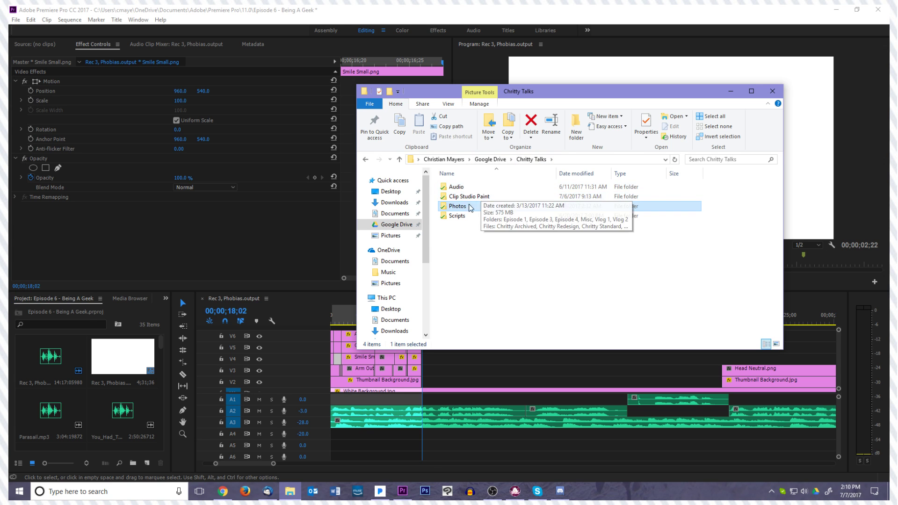
double_click(491, 206)
double_click(730, 198)
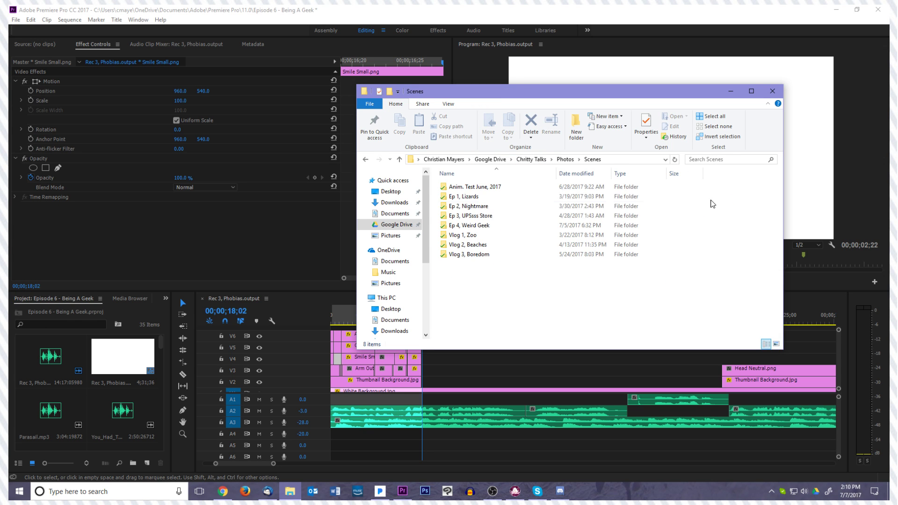
double_click(511, 228)
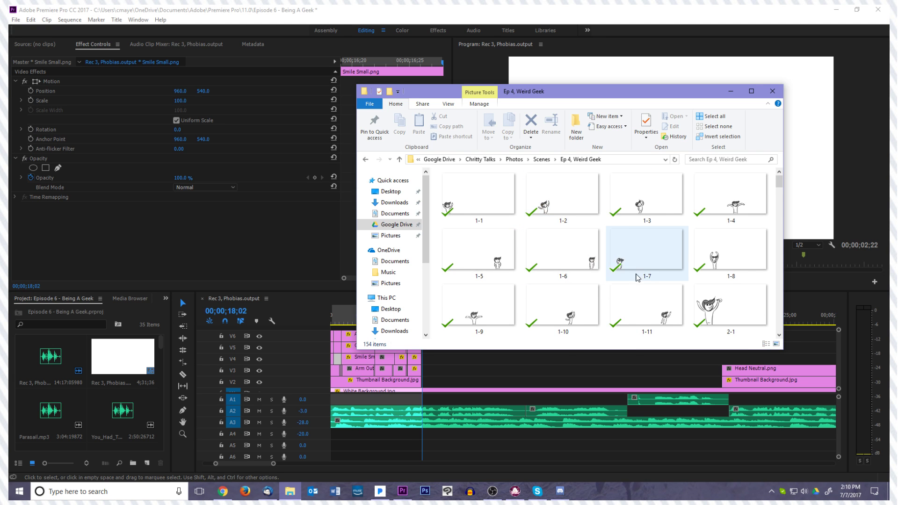
scroll(665, 252, down, 2)
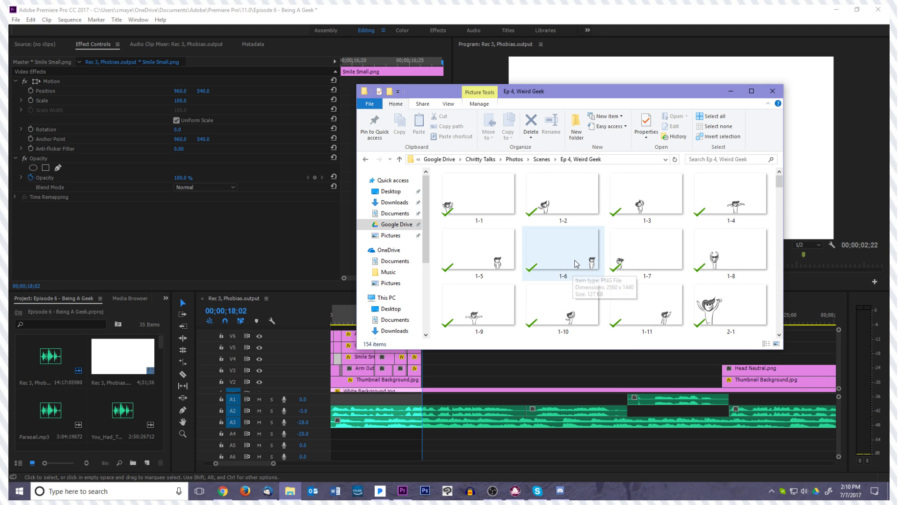
scroll(594, 239, down, 8)
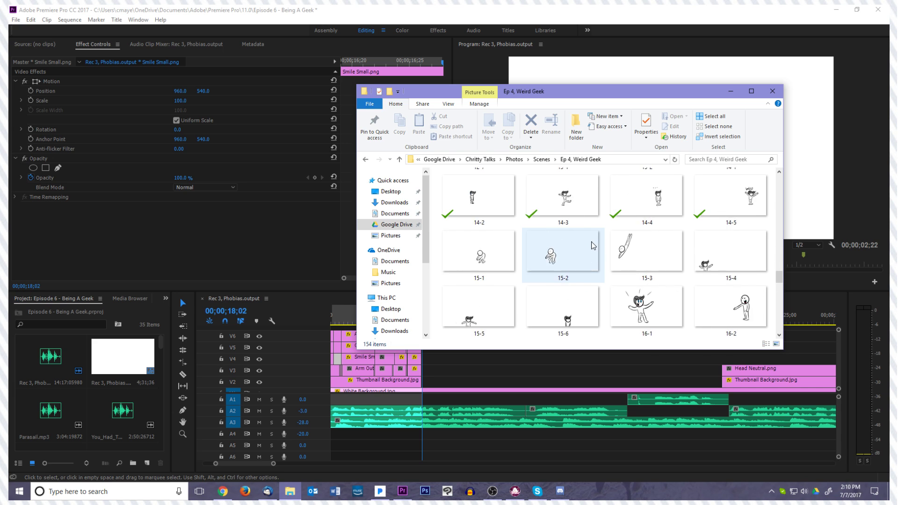
scroll(593, 246, up, 10)
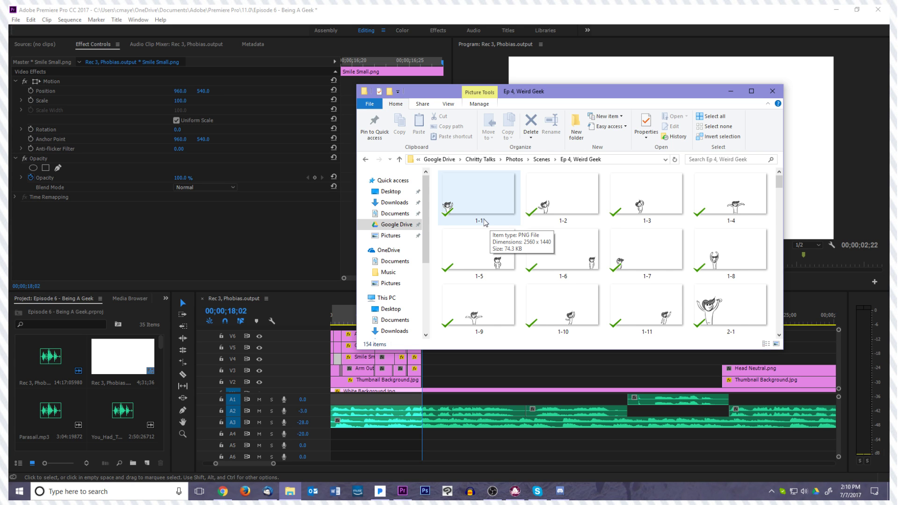
Look through the drawings in the Ep 4, Weird Geek folder, from the 1- series to the 23- series and back to the 2- series
scroll(496, 233, down, 20)
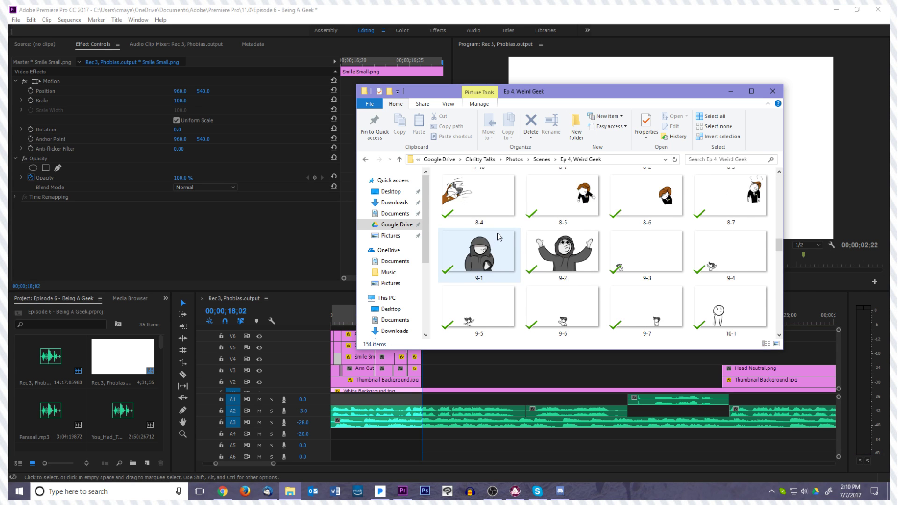
scroll(498, 233, down, 8)
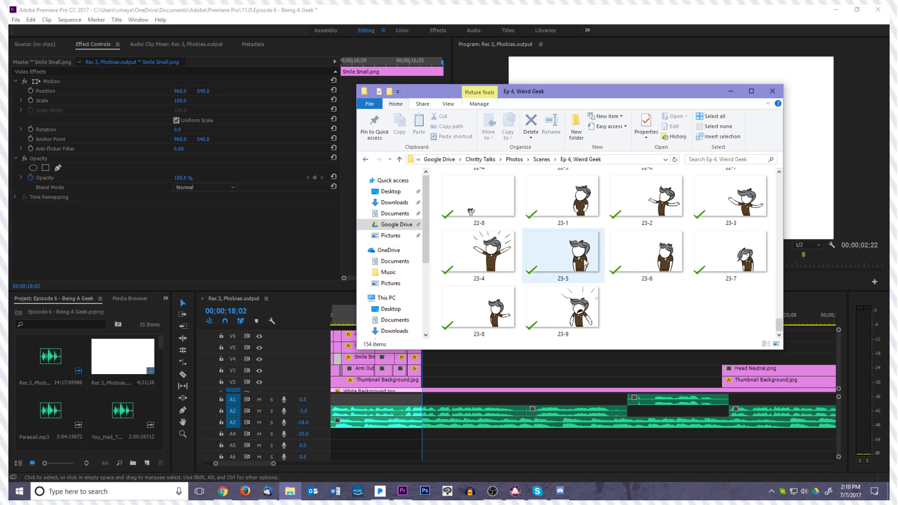
scroll(667, 210, up, 4)
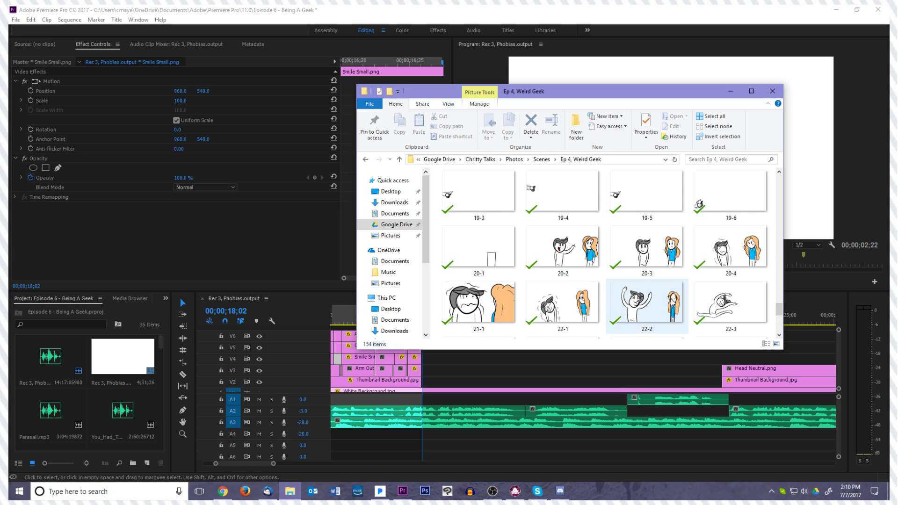
scroll(673, 301, up, 15)
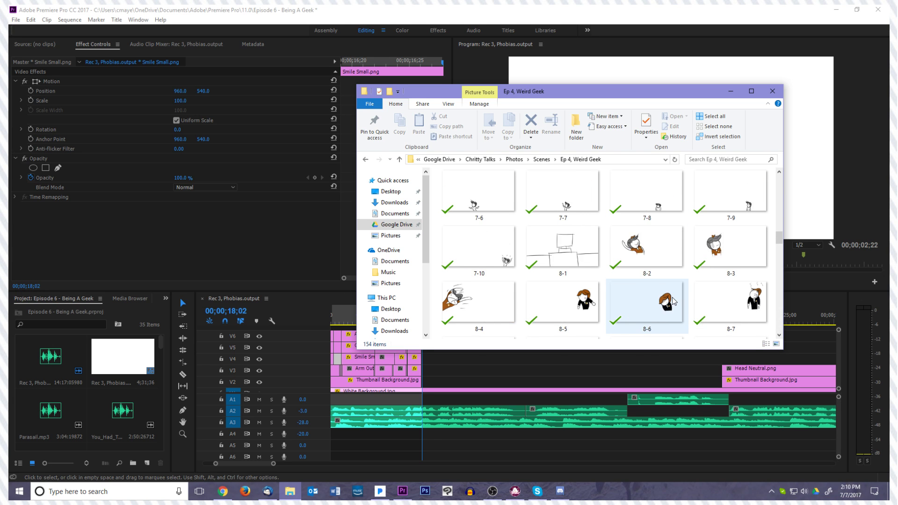
scroll(673, 302, up, 4)
scroll(672, 302, down, 4)
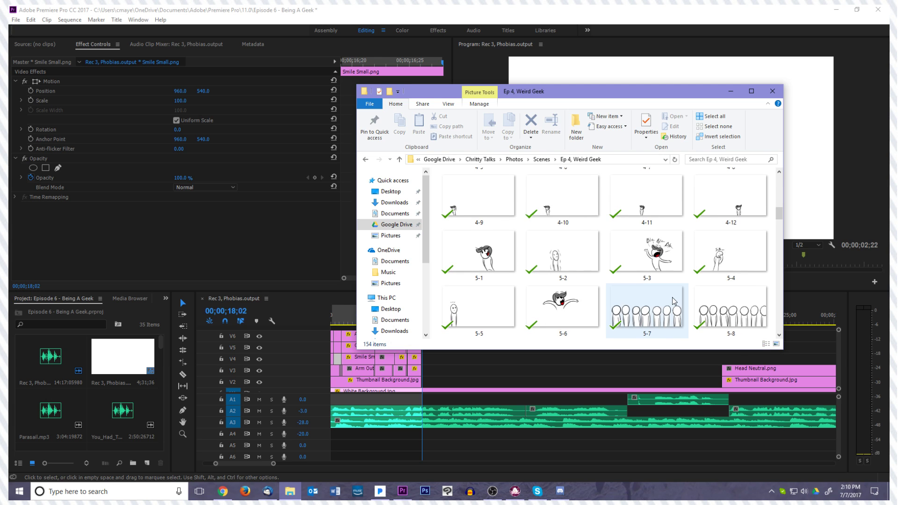
scroll(673, 302, up, 8)
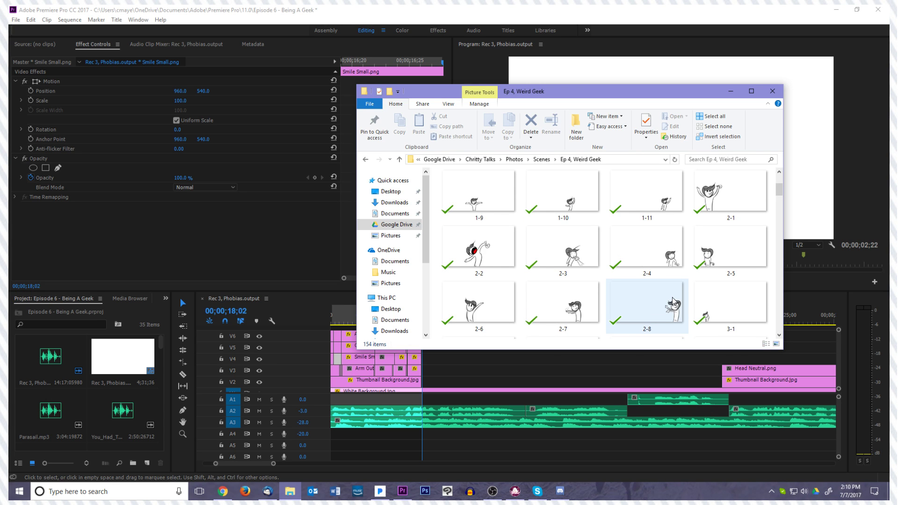
scroll(687, 298, down, 2)
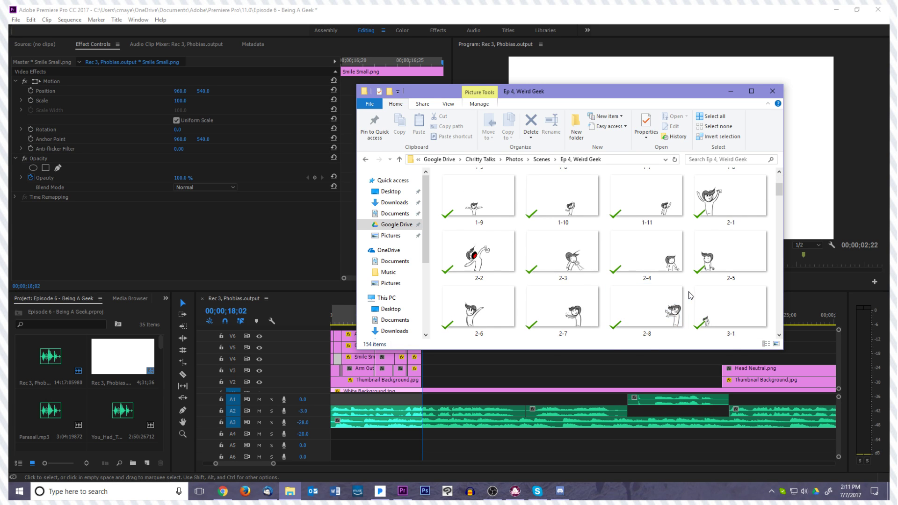
Import drawing 2-1 from the Ep 4, Weird Geek folder onto track V2 of the timeline at 00;00;18;02
click(707, 200)
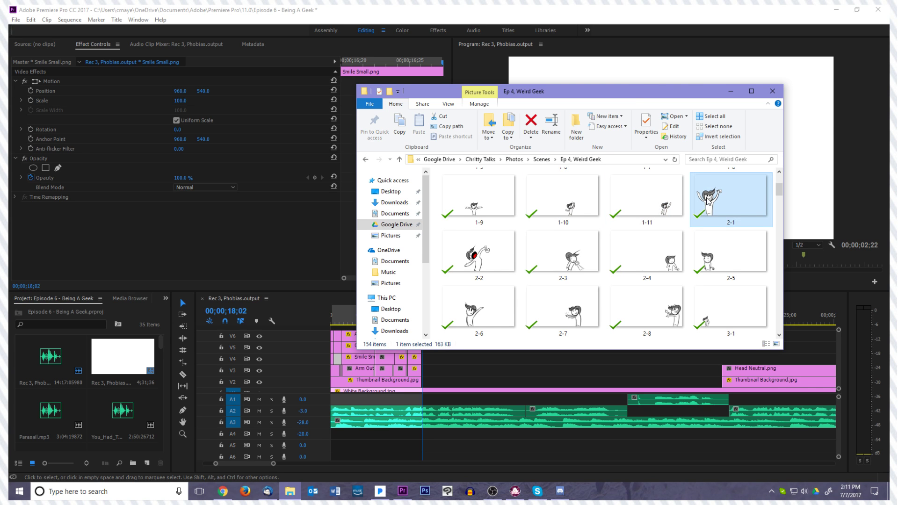
drag(639, 97, 632, 75)
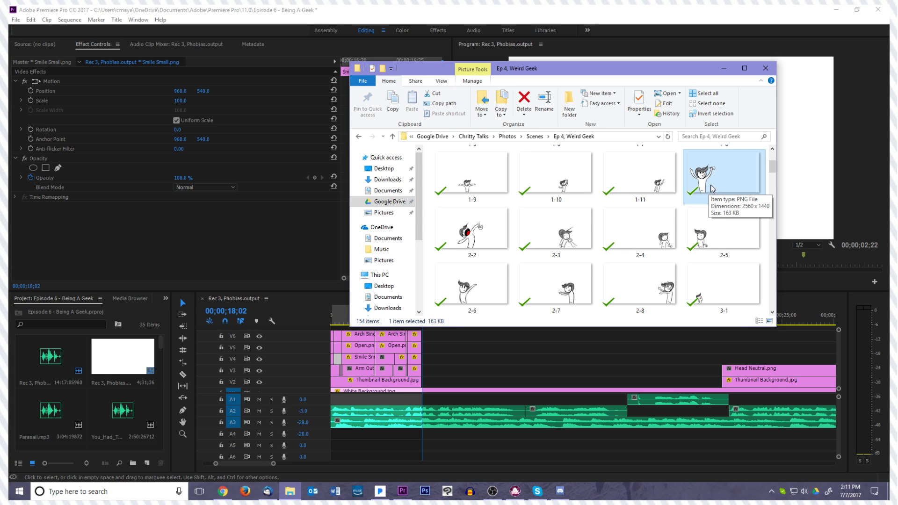
drag(711, 180, 423, 381)
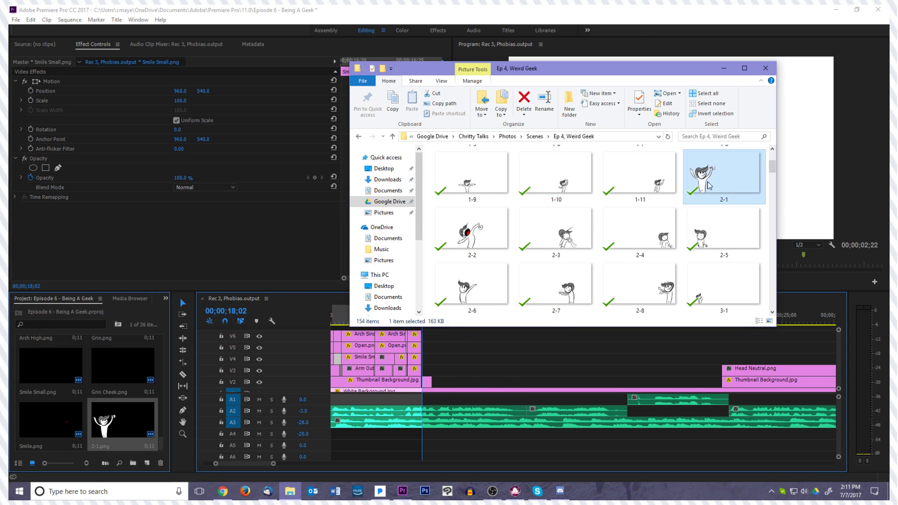
Add drawings 2-2 through 2-8 one after another behind 2-1.png on track V2 and minimize the folder window
drag(481, 241, 433, 381)
drag(557, 238, 435, 382)
drag(627, 232, 447, 381)
drag(716, 234, 463, 388)
drag(470, 281, 466, 386)
drag(557, 287, 482, 382)
drag(640, 286, 490, 382)
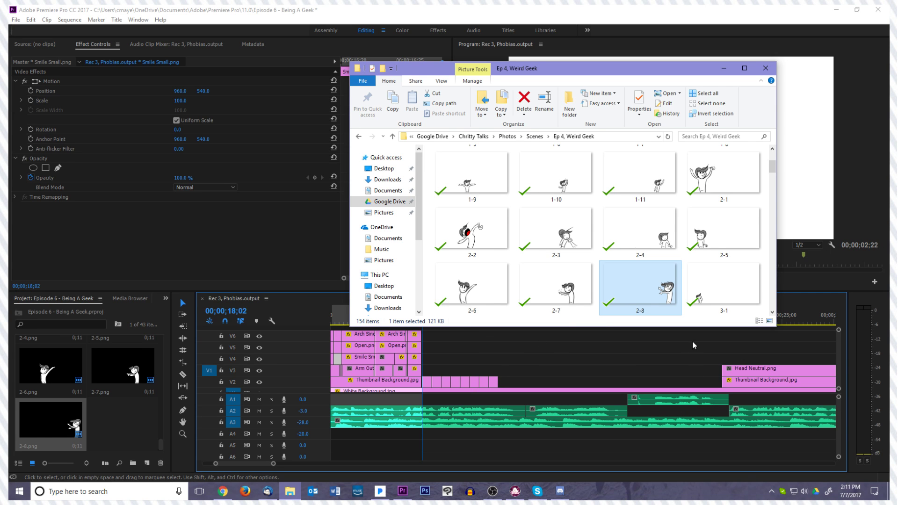
click(724, 69)
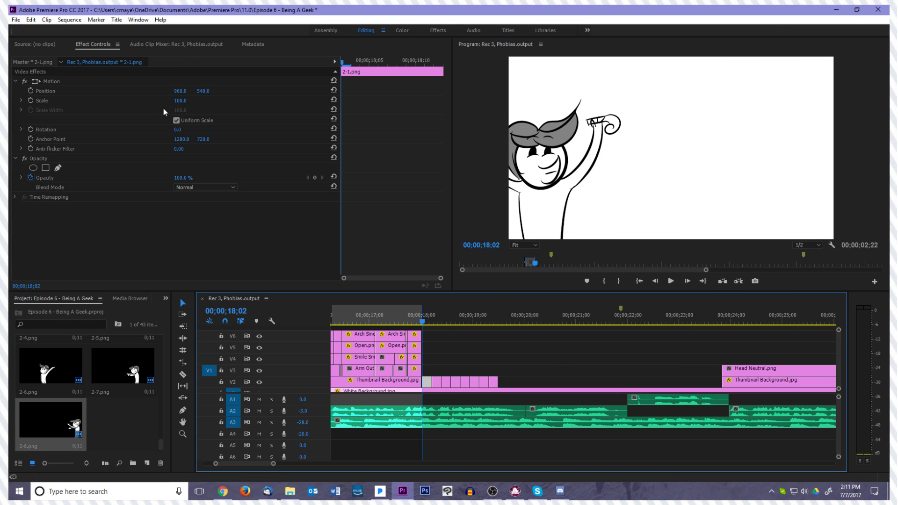
Set the sequence's frame size to 2560 horizontal by 1440 vertical, matching the drawings, and apply the settings
click(69, 20)
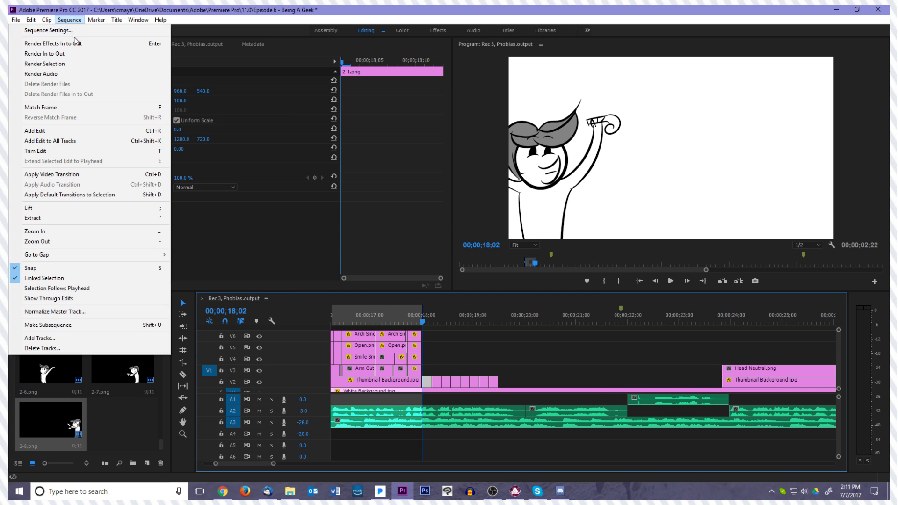
click(71, 30)
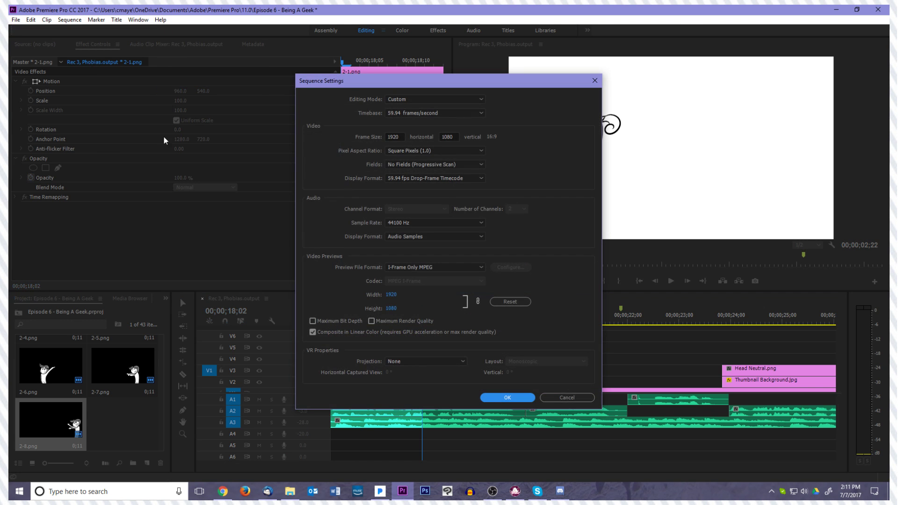
double_click(396, 136)
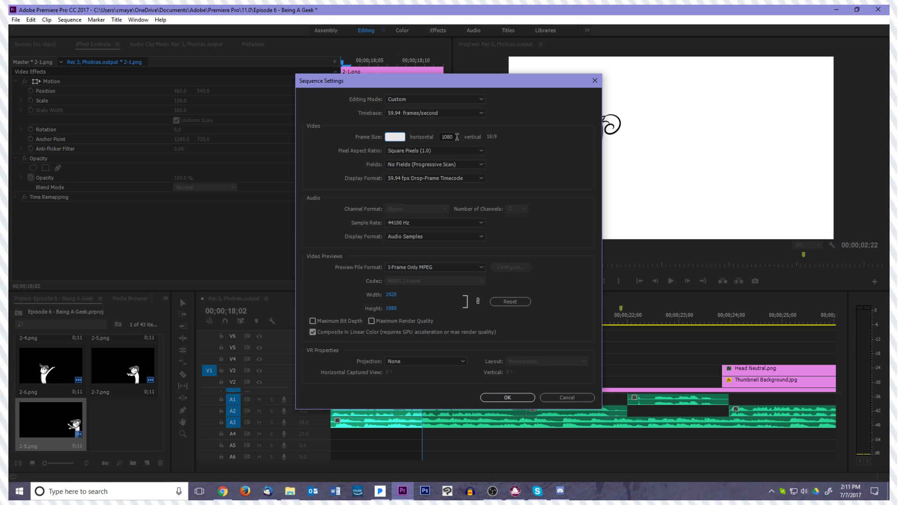
text(24)
key(Tab)
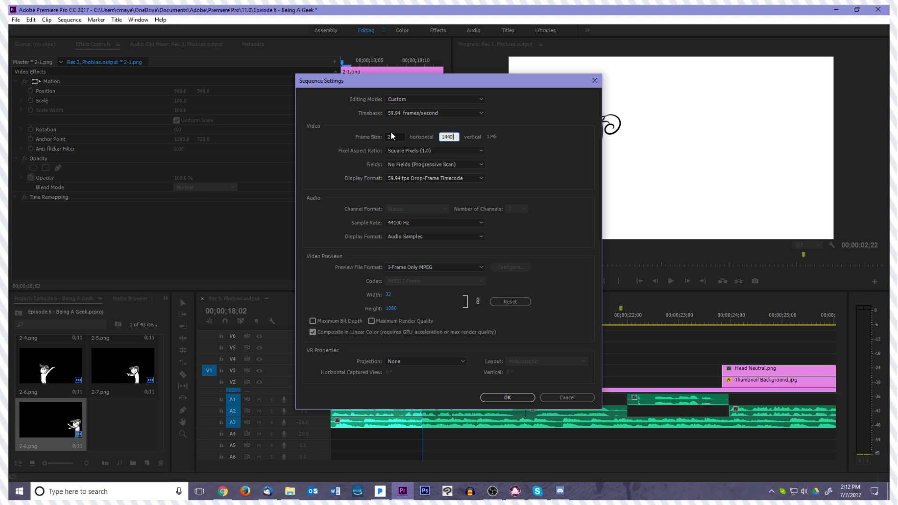
click(402, 137)
text(2650)
key(alt+Tab)
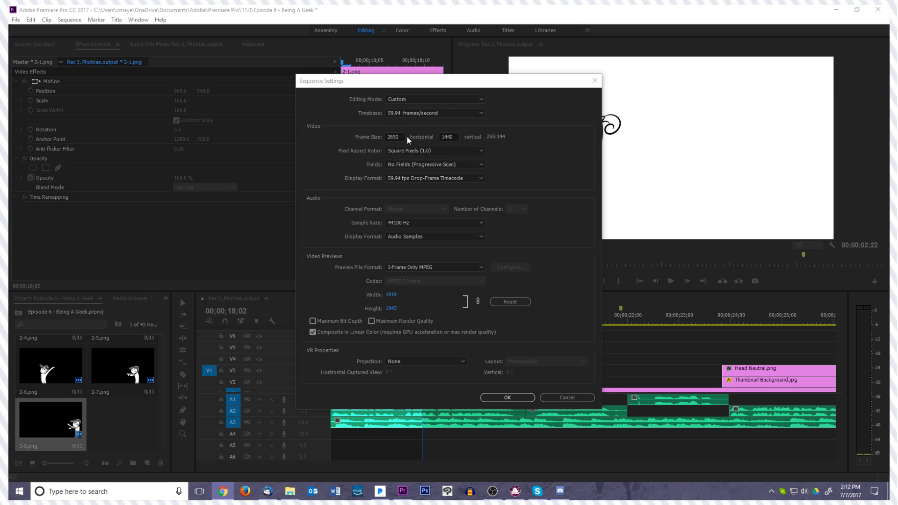
click(396, 136)
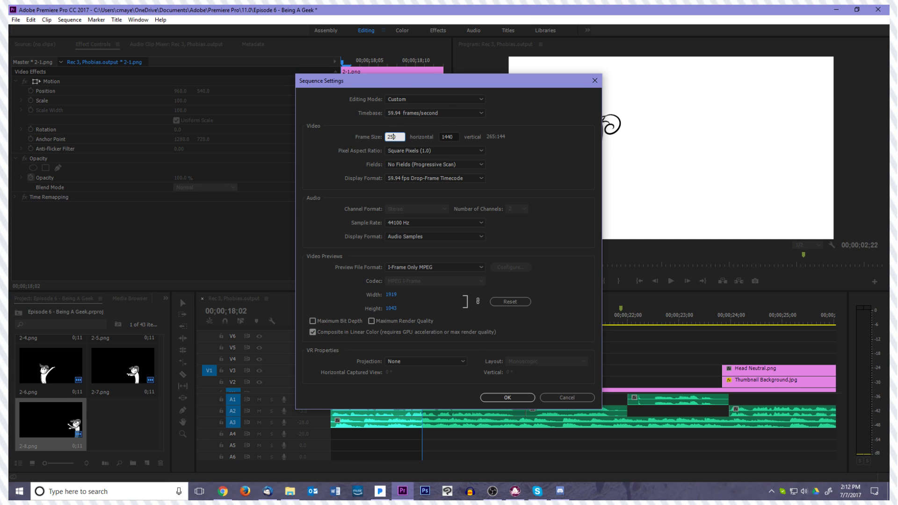
click(507, 397)
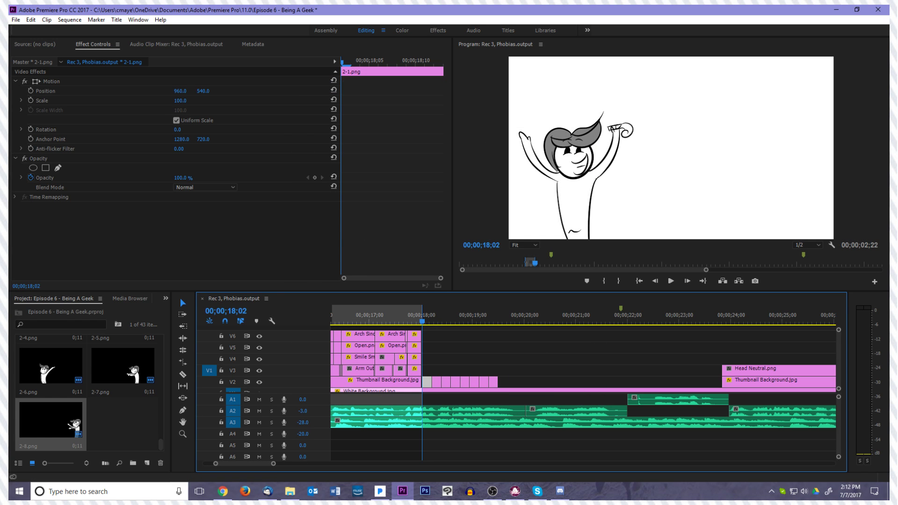
Move the drawing clips up to track V3 and lengthen 2-1.png, keeping its start at 00;00;18;02
key(alt+Tab)
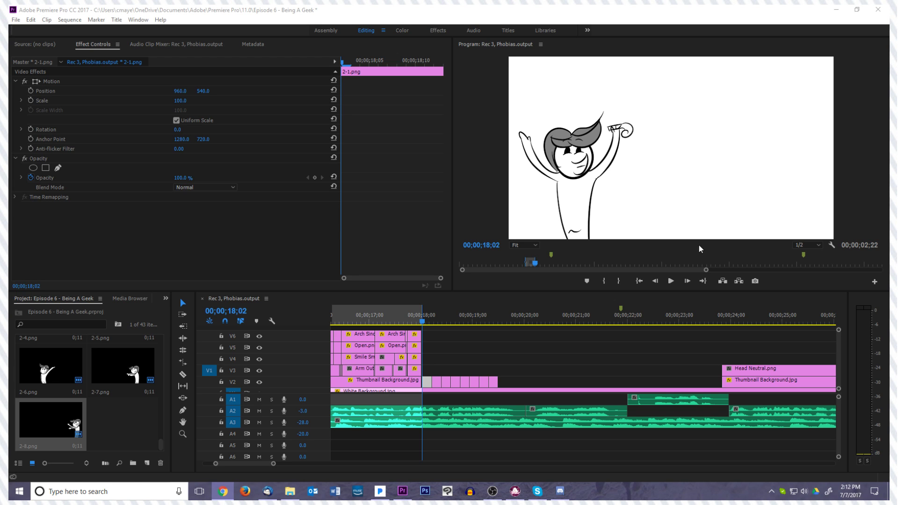
drag(514, 296, 543, 370)
click(505, 361)
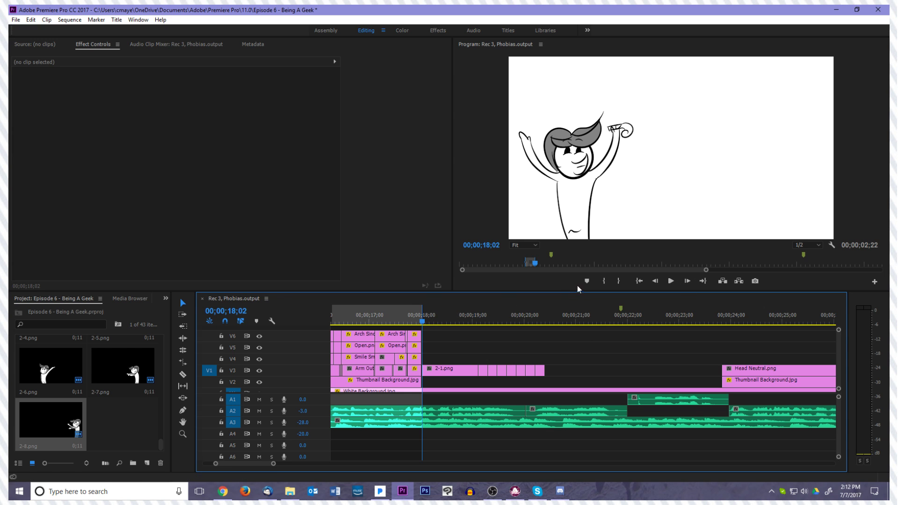
Mark the In point at 00;00;18;02, play the drawings, and mark the Out point at 00;00;23;50, where Head Neutral.png starts
click(604, 281)
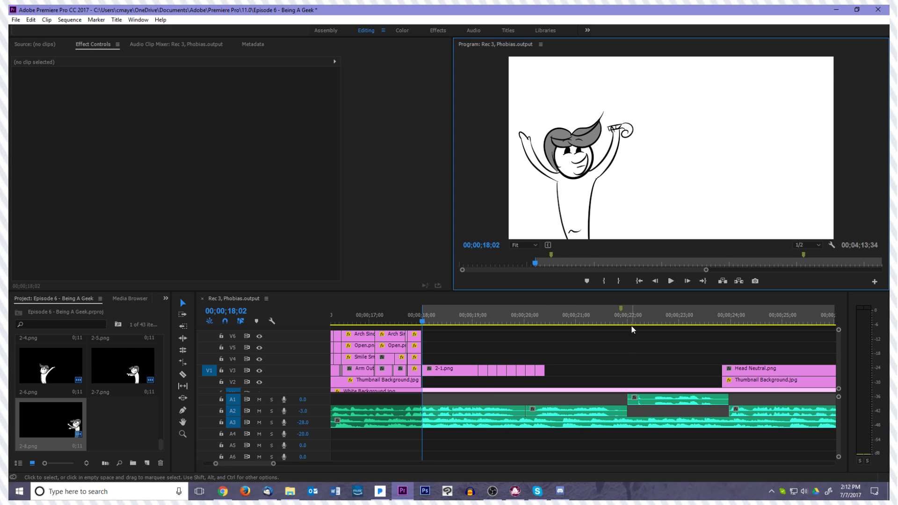
key(space)
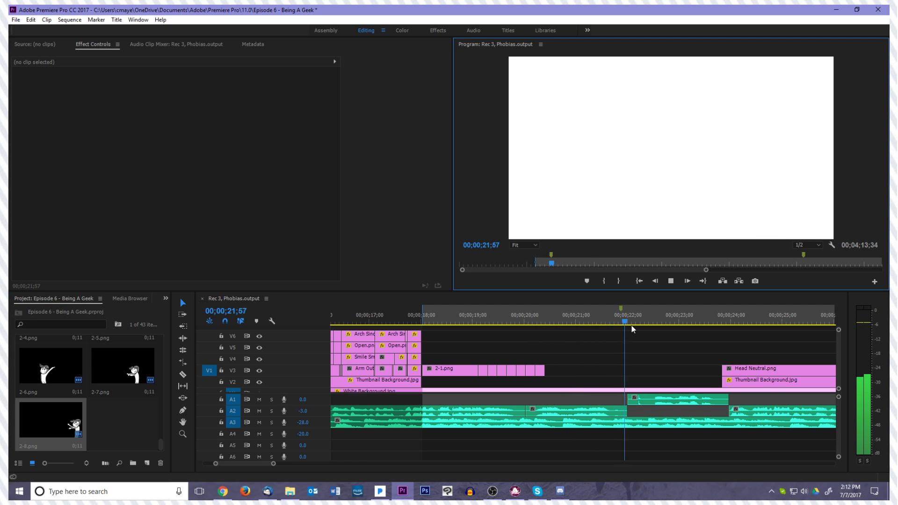
key(space)
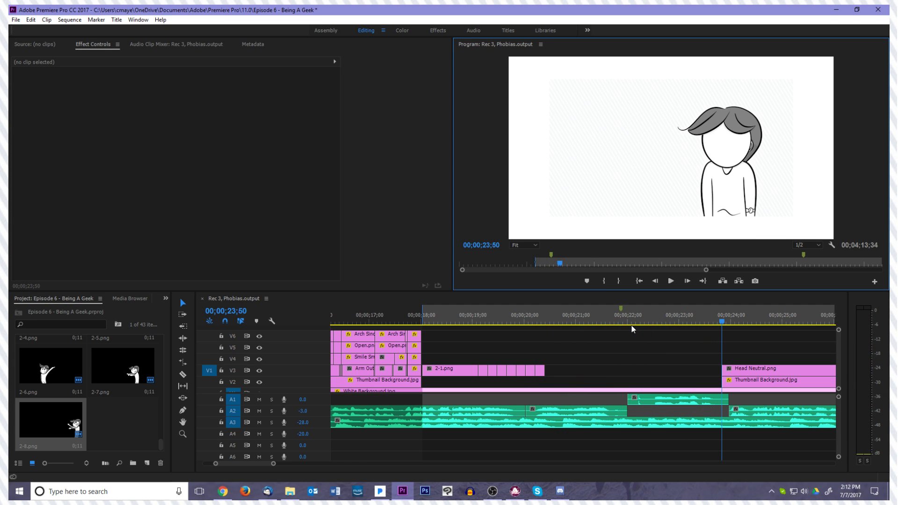
click(618, 280)
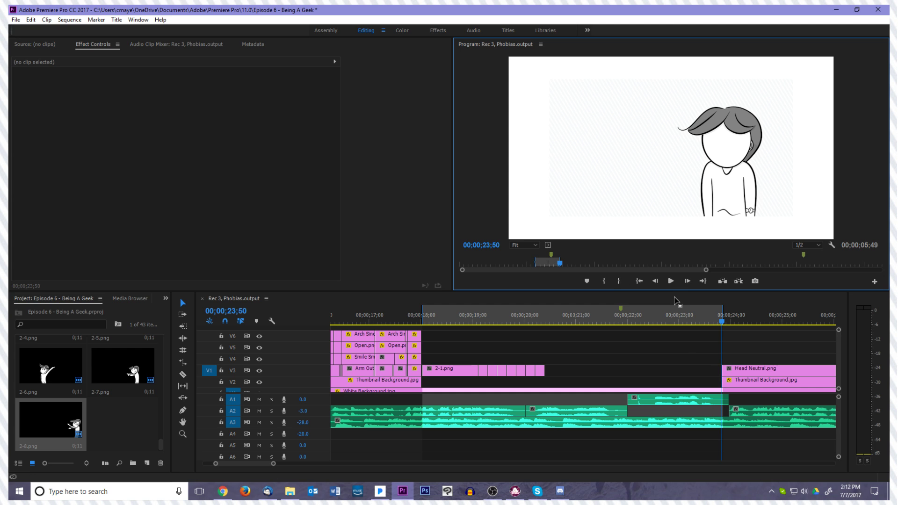
click(720, 333)
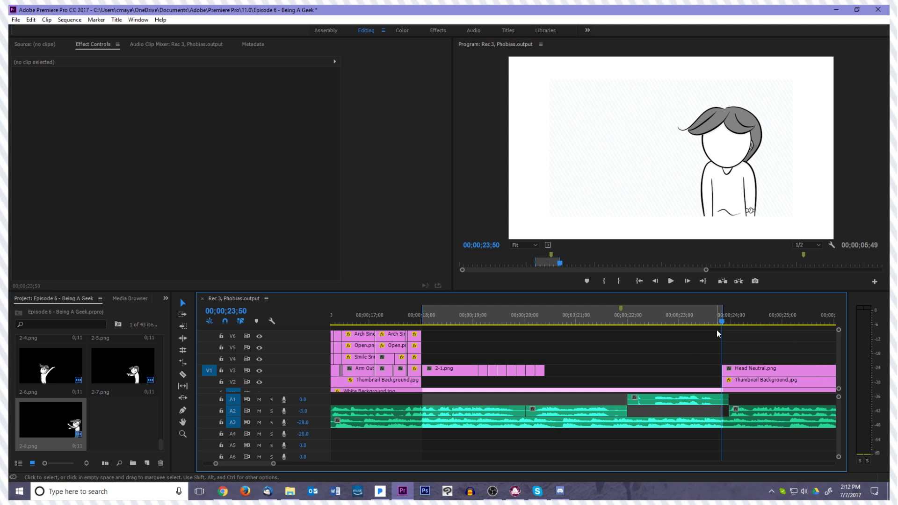
Shift all the drawing clips on V3 along the timeline so 2-1.png starts at 00;00;19;31, with the playhead there
drag(722, 323, 552, 378)
drag(458, 373, 531, 375)
click(516, 363)
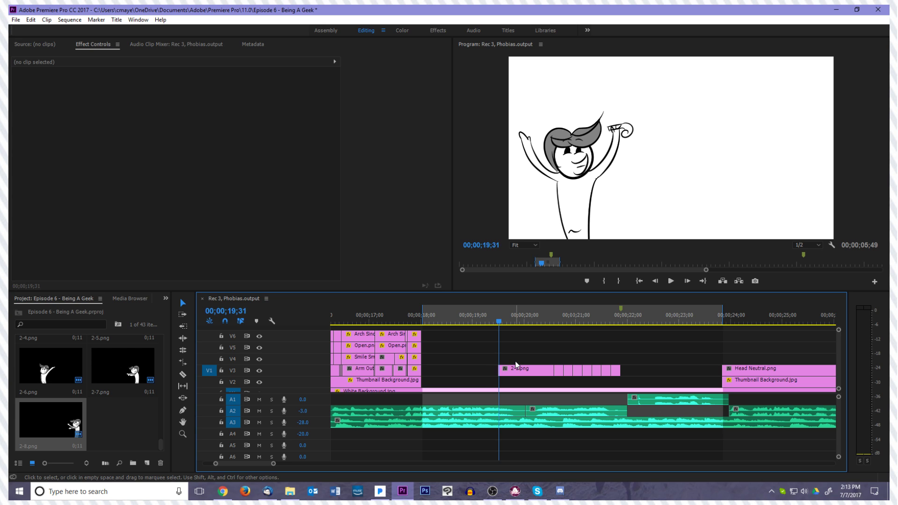
Play the sequence to 00;00;20;02 and trim the end of 2-1.png to that point
key(space)
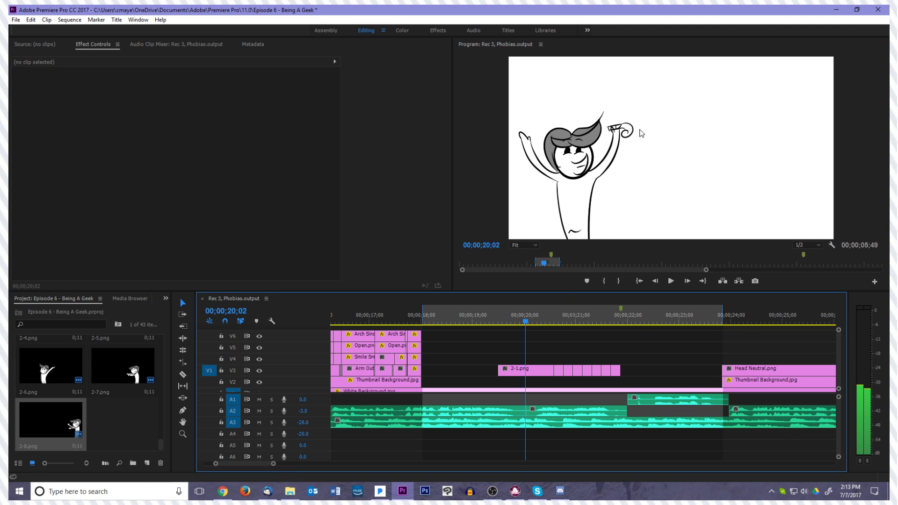
click(547, 369)
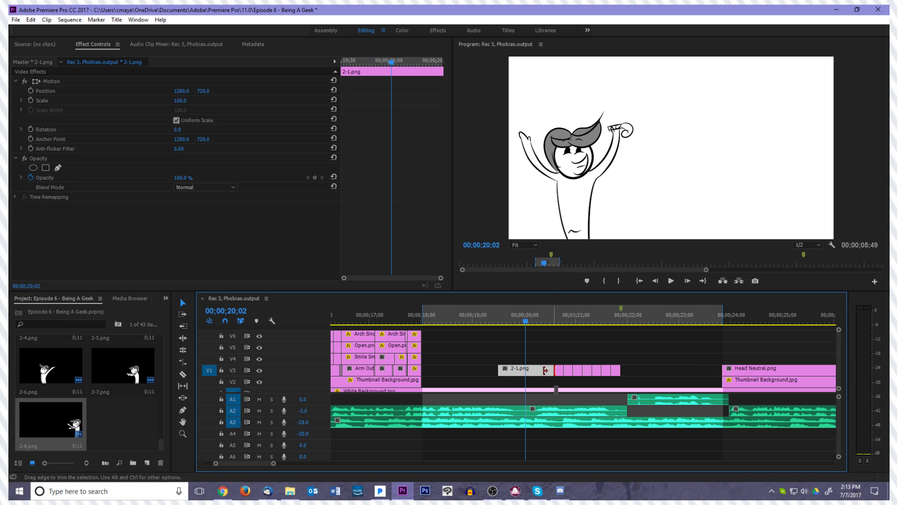
mouse_move(553, 371)
mouse_down()
mouse_move(526, 370)
mouse_move(553, 368)
mouse_up()
Trim 2-2.png to a few frames directly after 2-1.png and place 2-3.png right behind it, stepping the playhead to 00;00;20;18
key(Right)
key(Right)
key(Right)
key(Right)
key(Right)
key(Right)
key(Right)
key(Right)
key(Right)
key(Right)
key(Right)
key(Right)
key(Right)
key(Right)
key(Right)
key(Right)
key(Right)
key(Right)
key(Right)
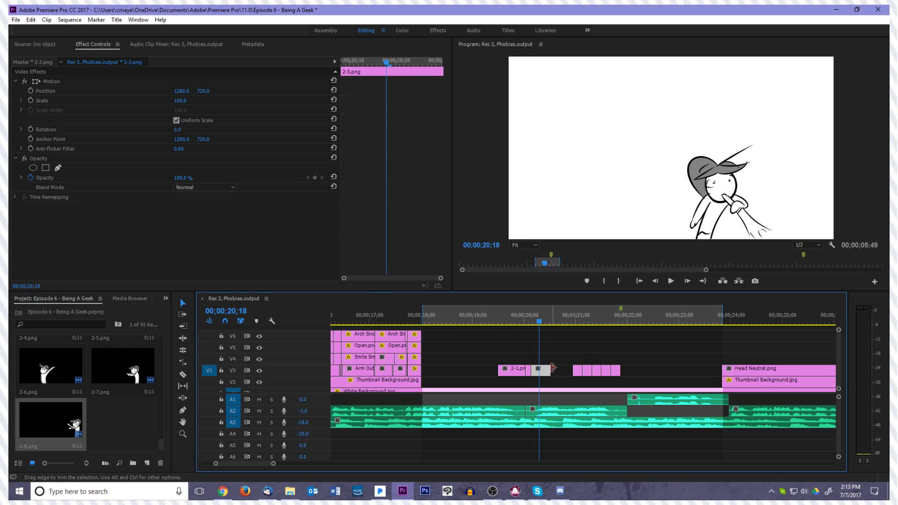
Shorten 2-3.png, place 2-4.png directly after it, step the playhead to 00;00;20;25, and deselect the clips
key(Right)
key(Right)
drag(553, 368, 553, 373)
key(Right)
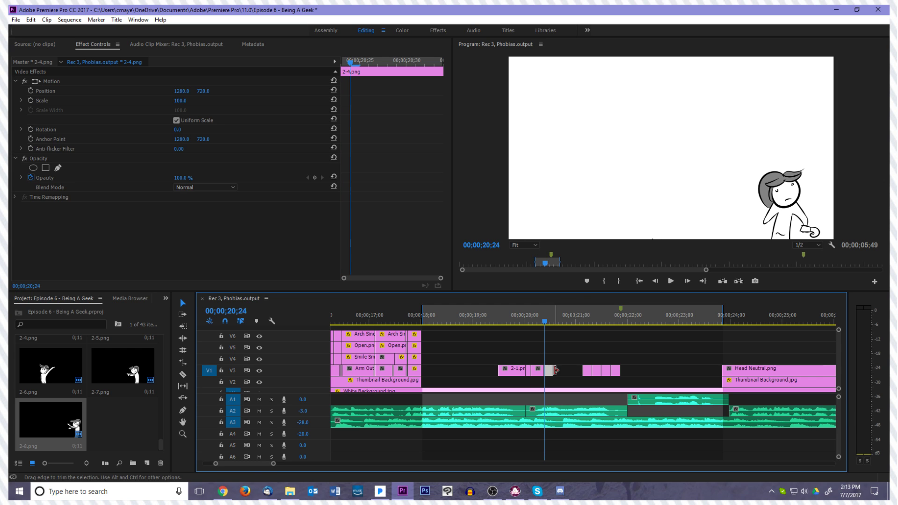
key(Right)
click(561, 370)
drag(585, 355, 621, 368)
click(620, 364)
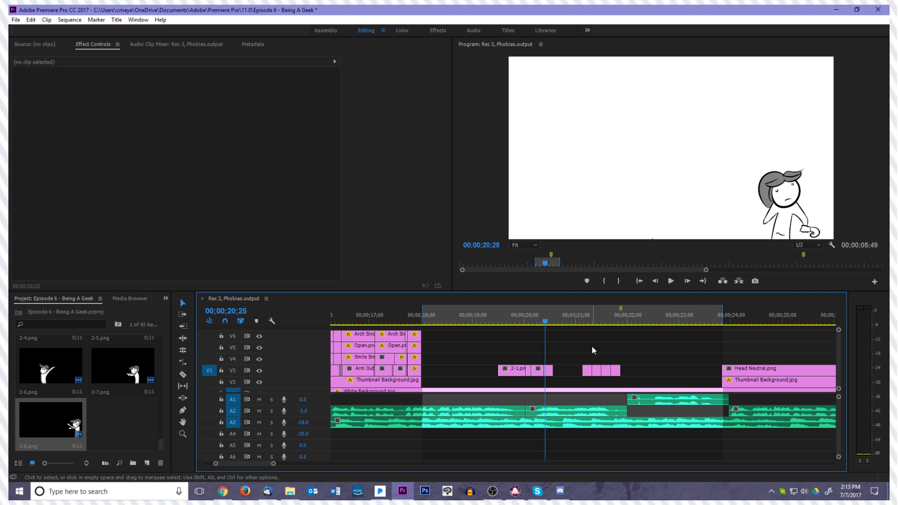
Select all voice, drawing and Head Neutral clips after the playhead, leaving out Thumbnail Background.jpg and White Background.jpg
key(ctrl+minus)
key(ctrl+equal)
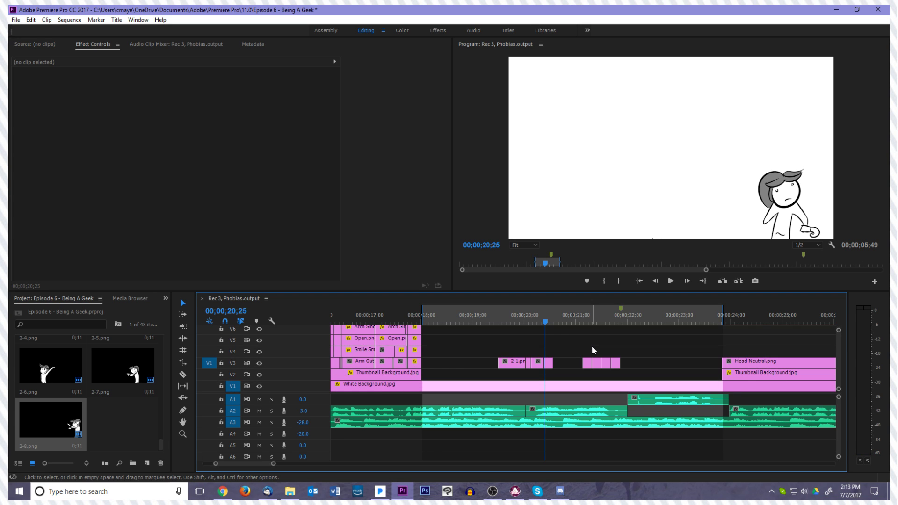
click(579, 394)
key(minus)
key(minus)
key(minus)
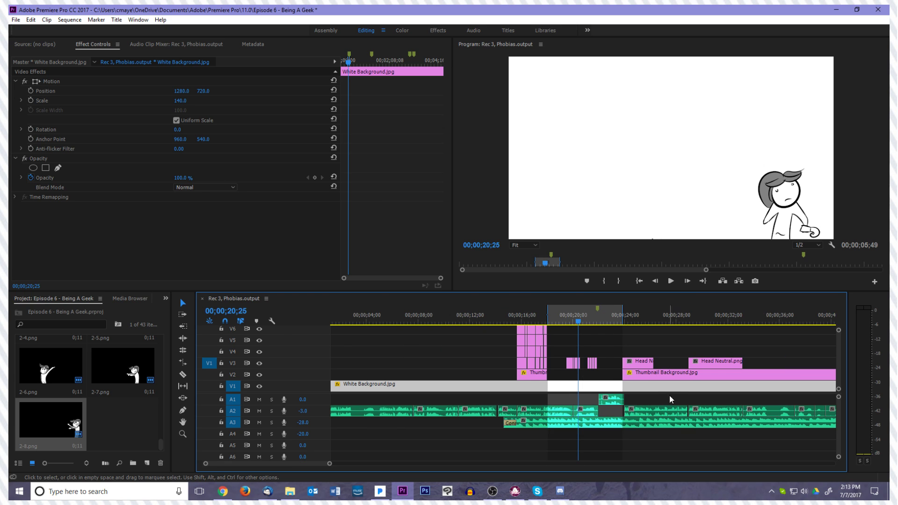
key(equal)
drag(601, 396, 750, 413)
key(minus)
key(minus)
key(minus)
drag(779, 415, 795, 416)
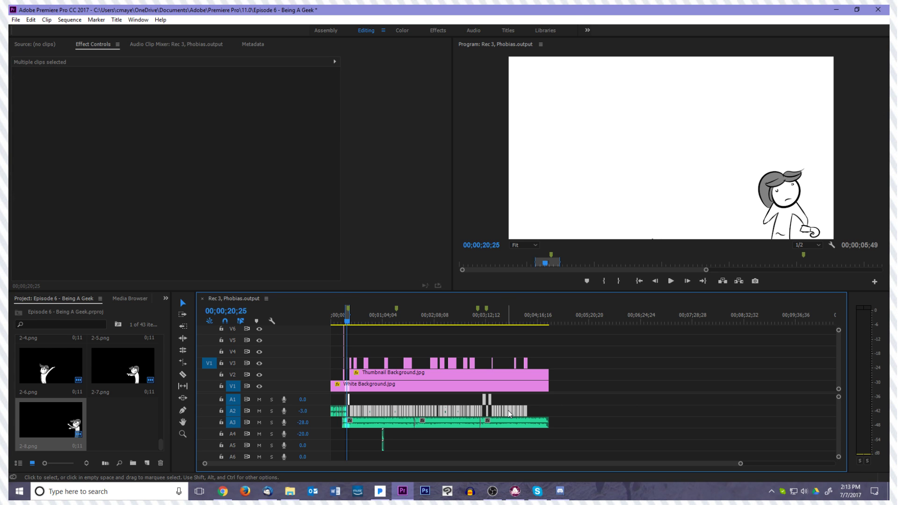
drag(580, 408, 347, 362)
shift+click(358, 375)
shift+click(363, 387)
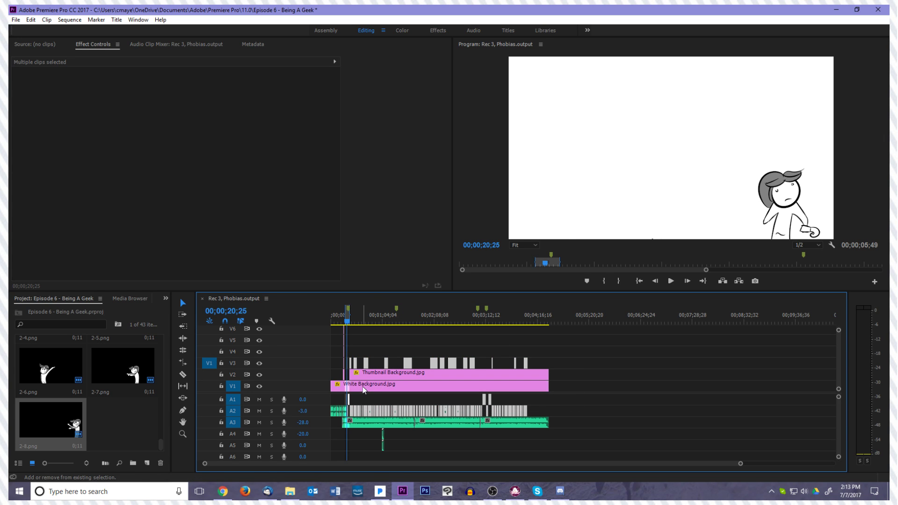
Try to shift the selected clips further along the timeline, and undo the move
drag(357, 411, 361, 411)
click(347, 400)
key(=)
key(=)
key(=)
key(=)
key(=)
key(=)
key(=)
key(=)
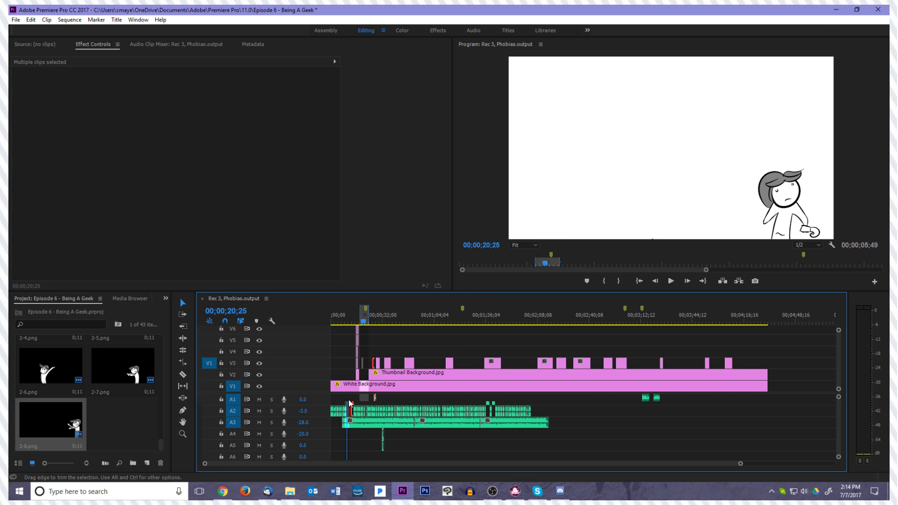
key(-)
key(-)
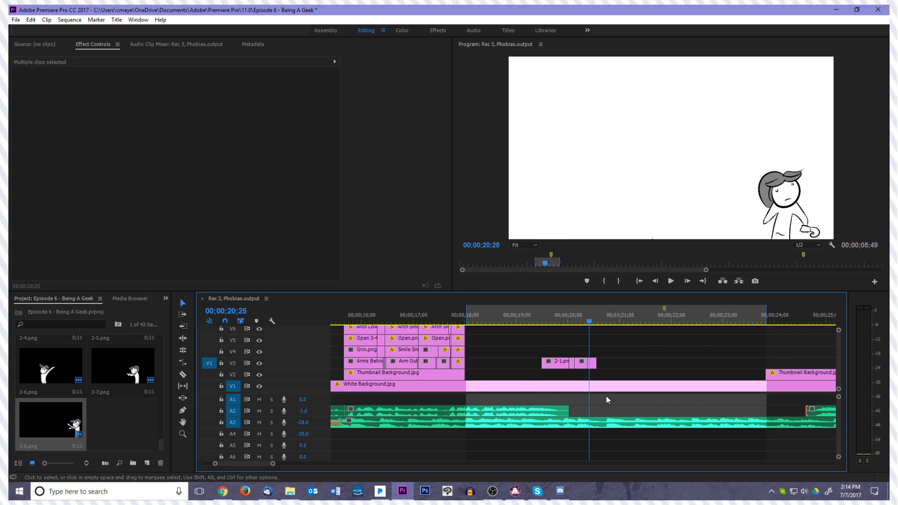
key(ctrl+z)
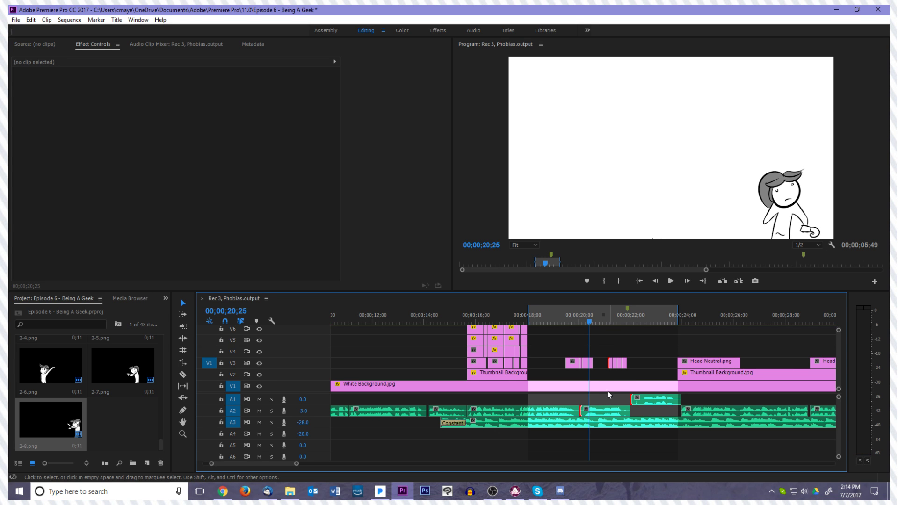
Select the voice and Head Neutral clips after the playhead, excluding drawings and backgrounds, and shift them so the voice resumes at 2-5.png
drag(600, 348, 729, 411)
scroll(700, 411, down, 15)
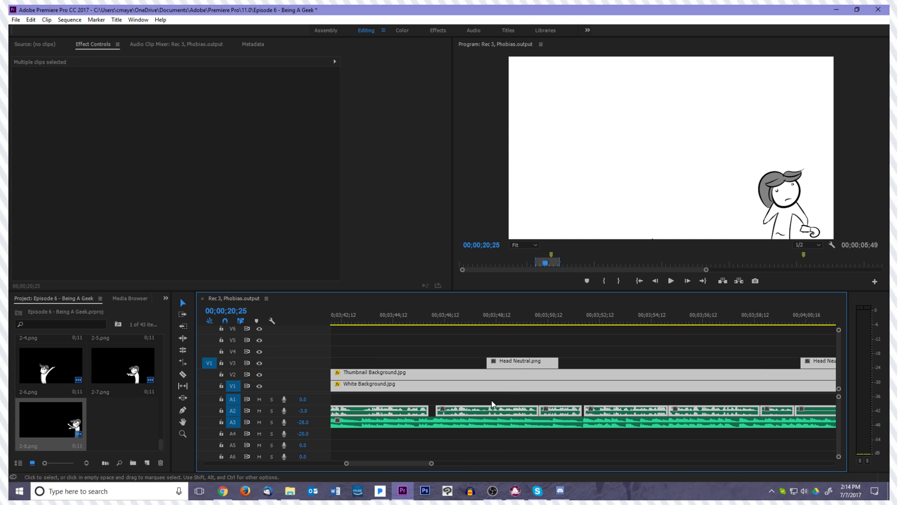
drag(404, 463, 274, 454)
shift+click(481, 384)
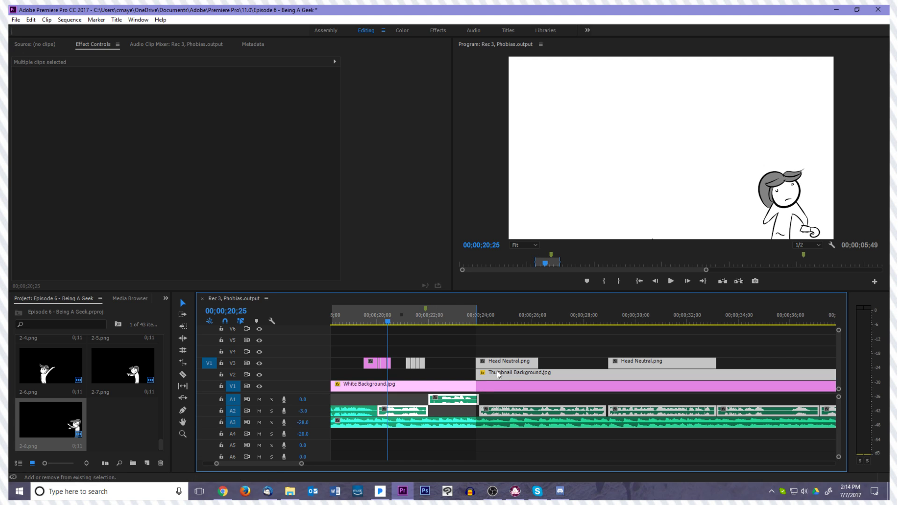
shift+click(496, 372)
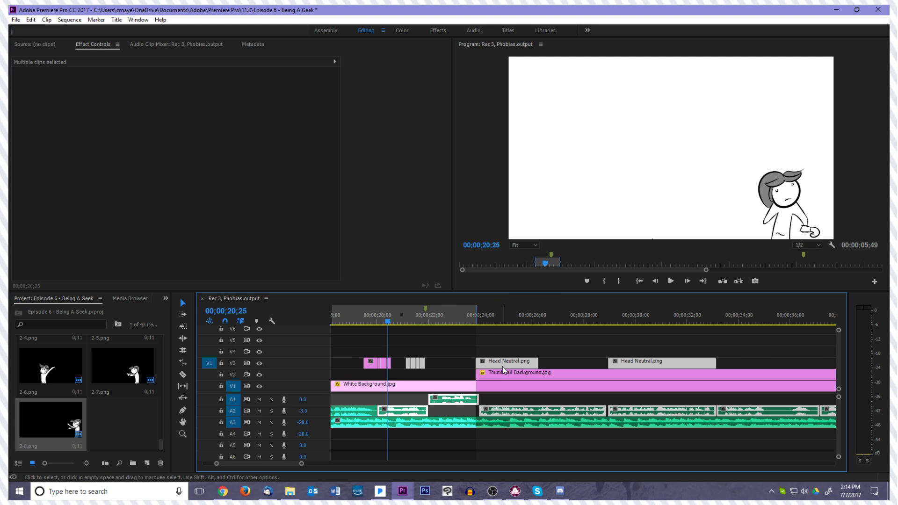
shift+click(409, 363)
shift+click(414, 364)
drag(443, 400, 467, 397)
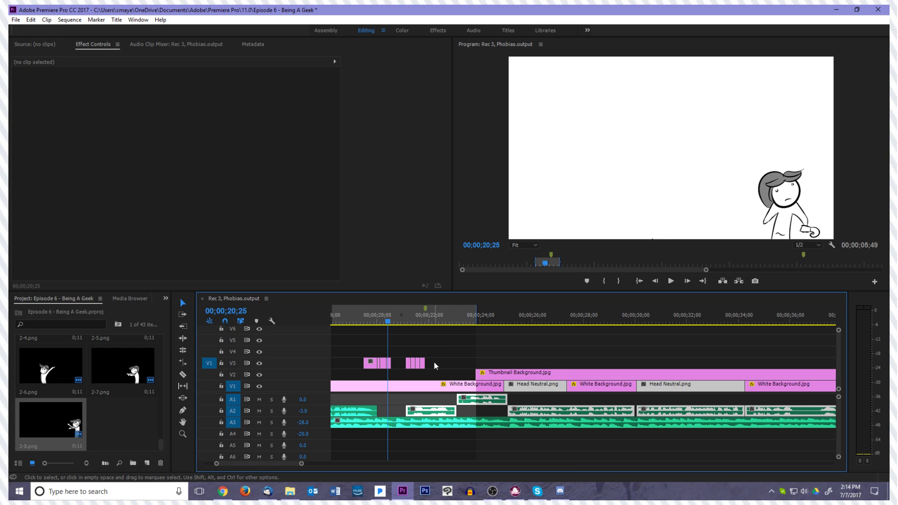
click(433, 362)
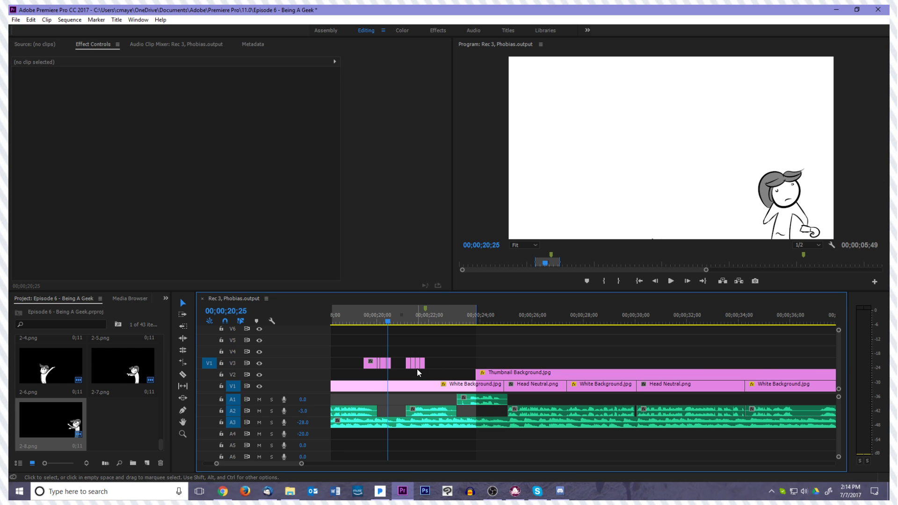
Lift 2-4.png onto track V4 and scrub through the opening drawings, ending at 00;00;20;31
key(=)
key(=)
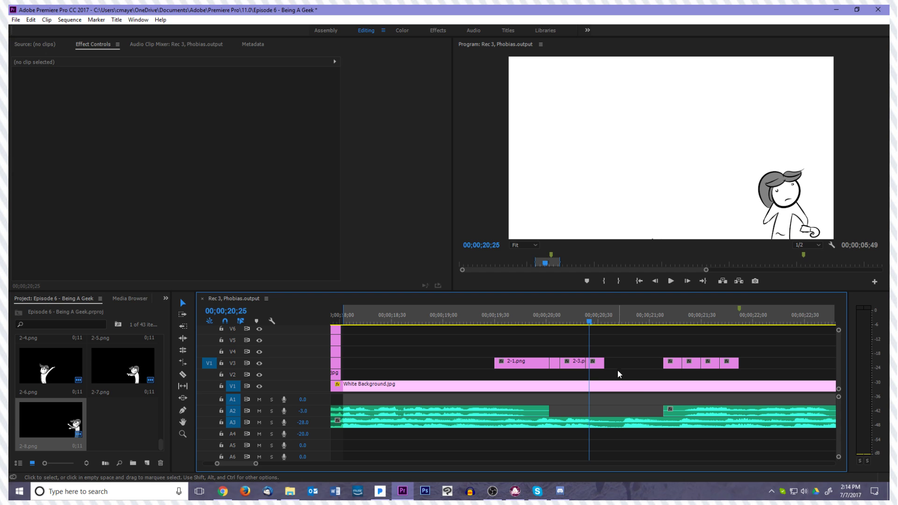
drag(602, 366, 606, 354)
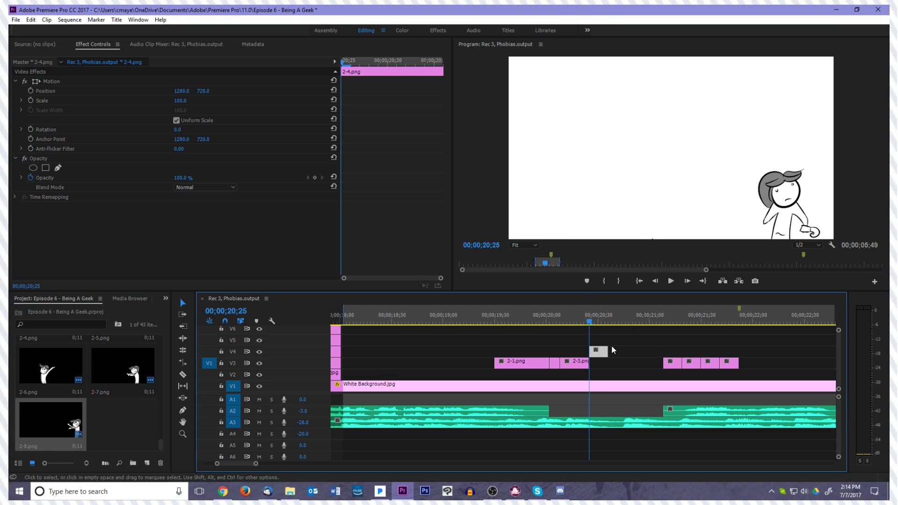
drag(611, 350, 605, 352)
drag(582, 322, 517, 340)
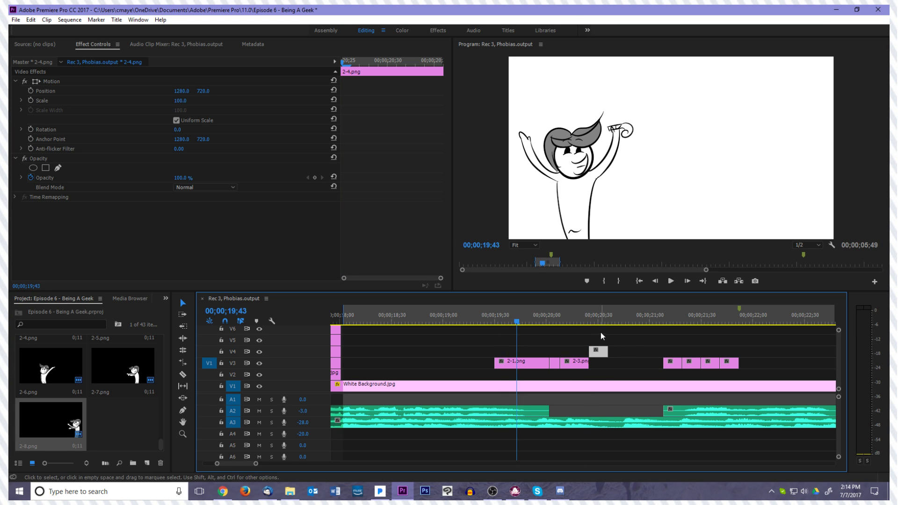
click(565, 322)
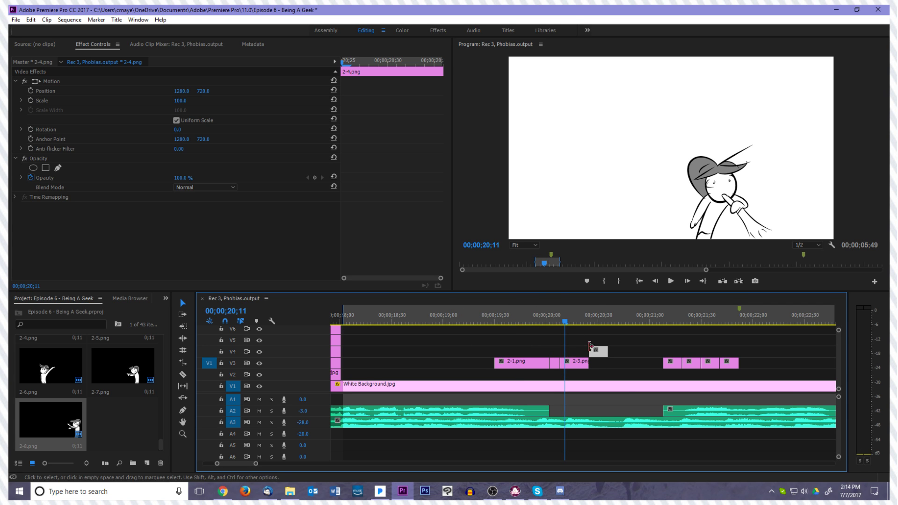
scroll(689, 344, right, 5)
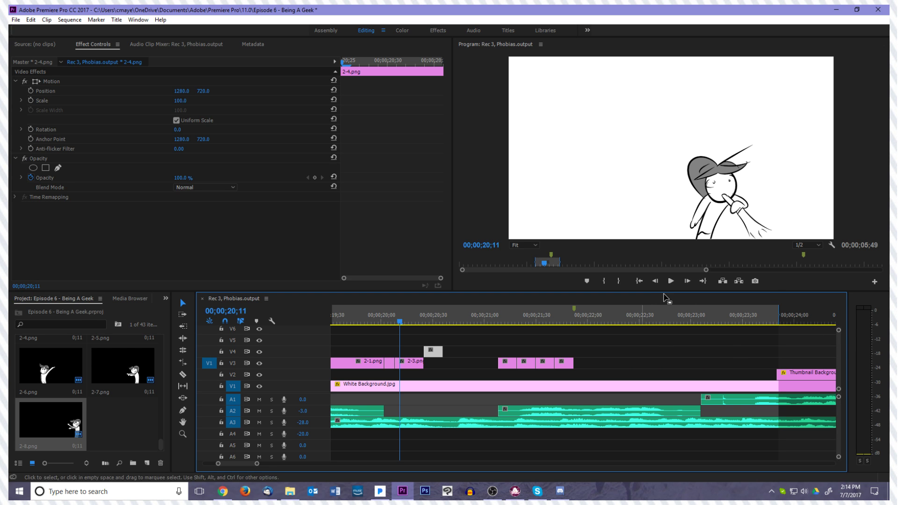
drag(400, 323, 489, 354)
Preview the second group of drawings from 00;00;21;21, shift 2-6.png through 2-8.png later, and extend 2-5.png up to them
drag(562, 347, 646, 376)
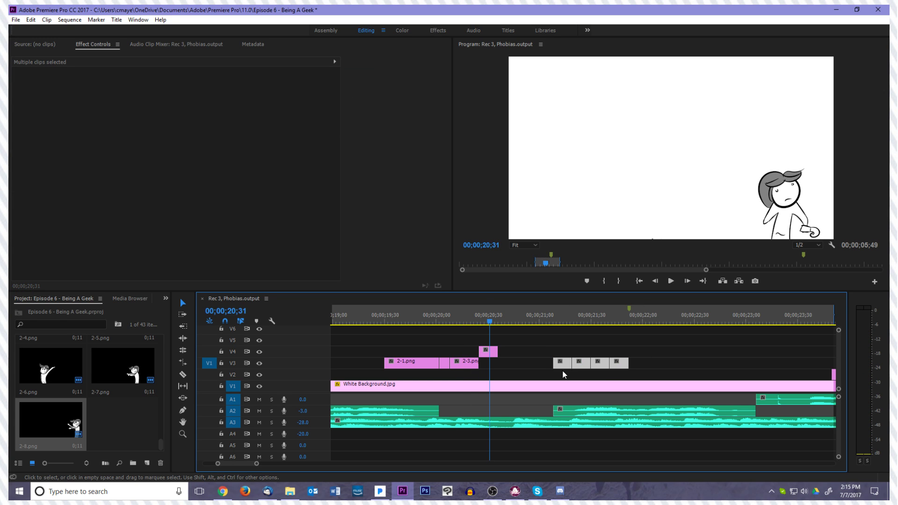
click(566, 370)
mouse_move(491, 321)
mouse_down()
mouse_move(568, 334)
mouse_move(576, 346)
mouse_up()
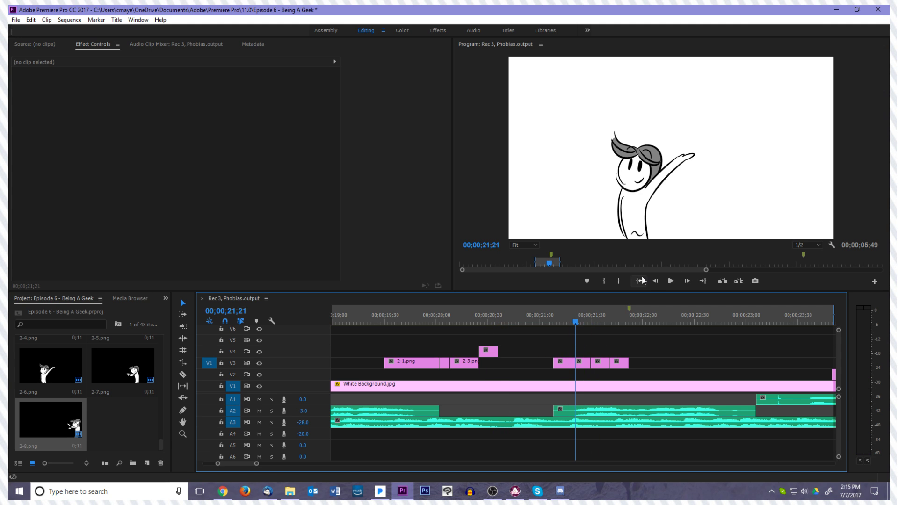
click(670, 282)
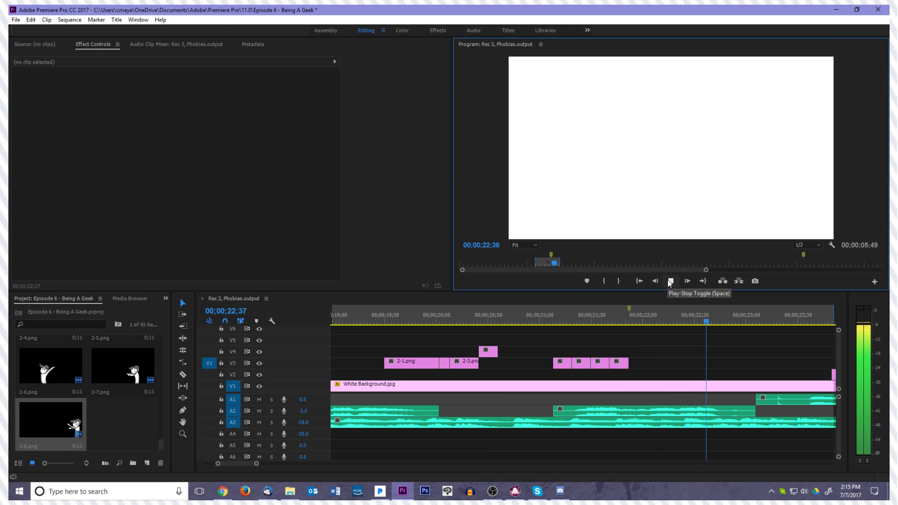
drag(583, 363, 791, 368)
drag(573, 363, 744, 363)
Play back the section from 2-5.png through the following drawings, park the playhead at 00;00;23;10, and deselect the clips
key(space)
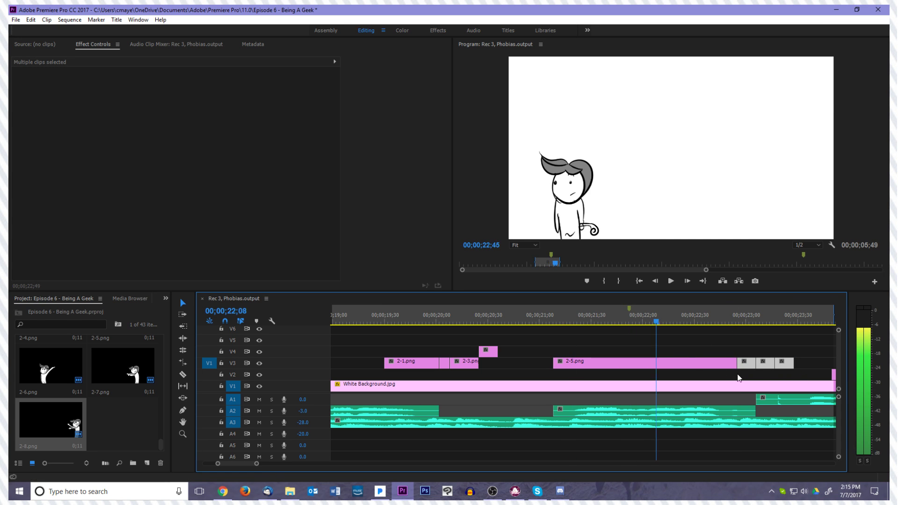
key(space)
key(space)
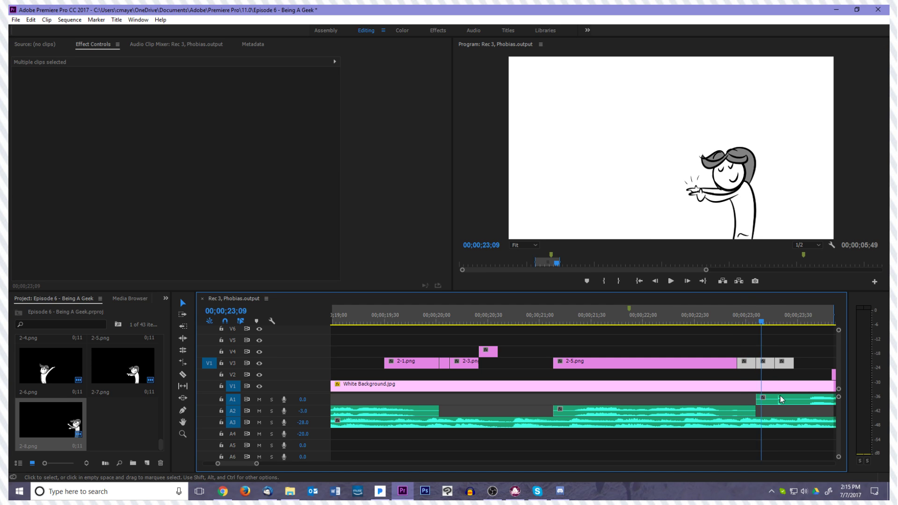
click(671, 281)
drag(782, 321, 765, 326)
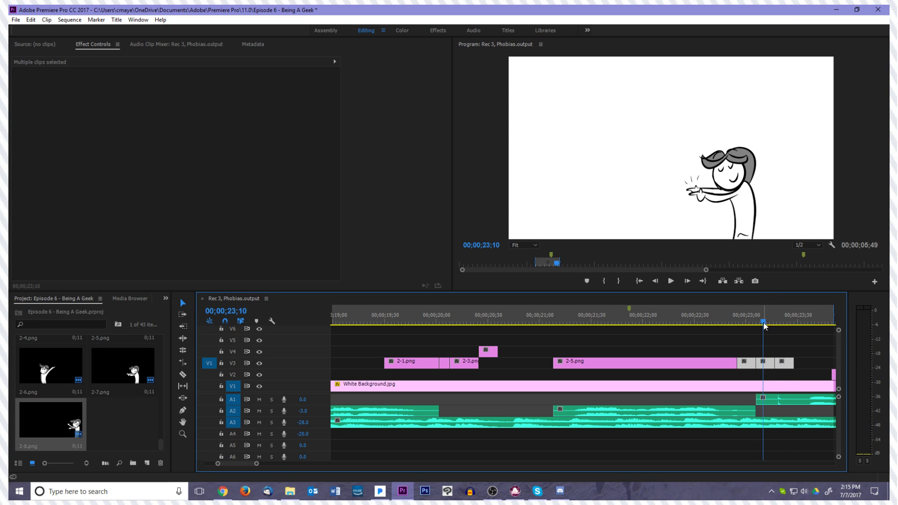
click(771, 343)
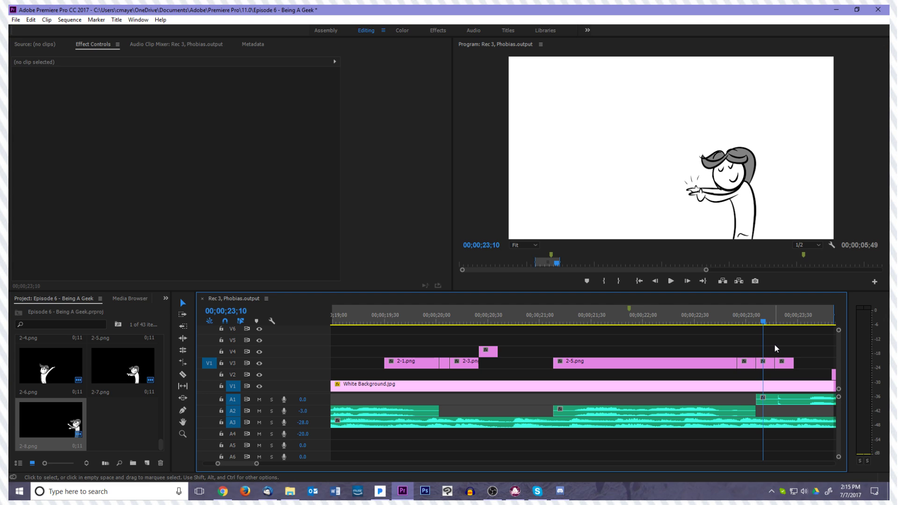
Lengthen 2-6.png and 2-7.png on V3 and place 2-8.png directly after them, stepping the playhead to 00;00;23;27
drag(790, 365, 806, 365)
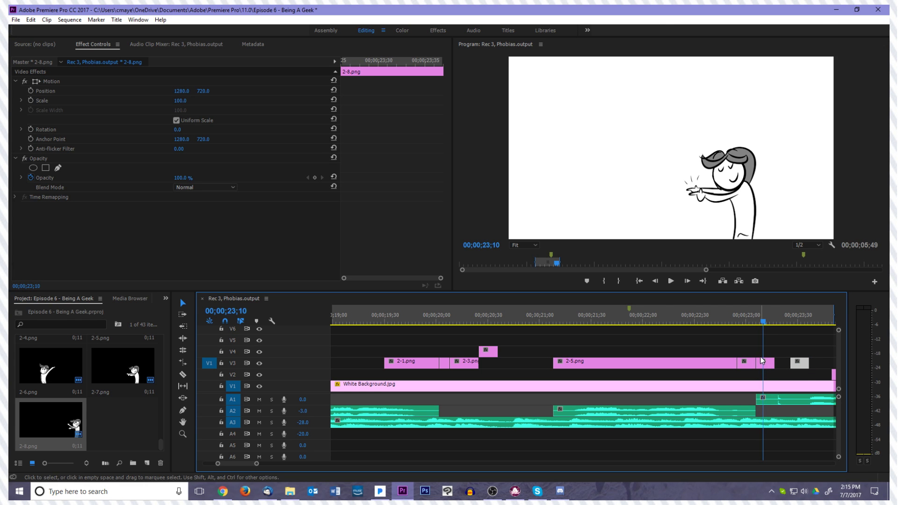
click(751, 366)
drag(765, 323, 806, 362)
key(Right)
key(Right)
key(Right)
key(Right)
key(Right)
key(Right)
key(Right)
key(Right)
key(Right)
key(Right)
key(Right)
key(Right)
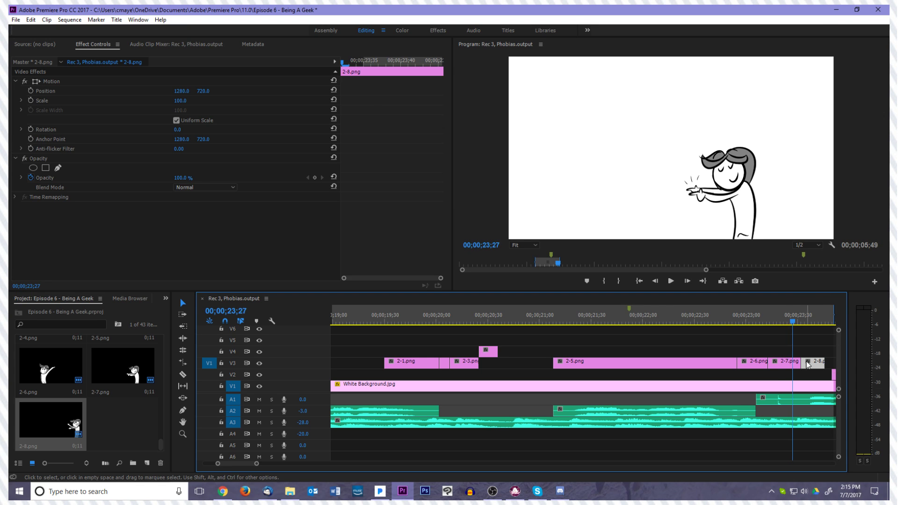
Extend 2-8.png to the start of Thumbnail Background.jpg, play the ending back, and return the playhead to 00;00;18;01
scroll(791, 367, down, 5)
scroll(791, 366, down, 2)
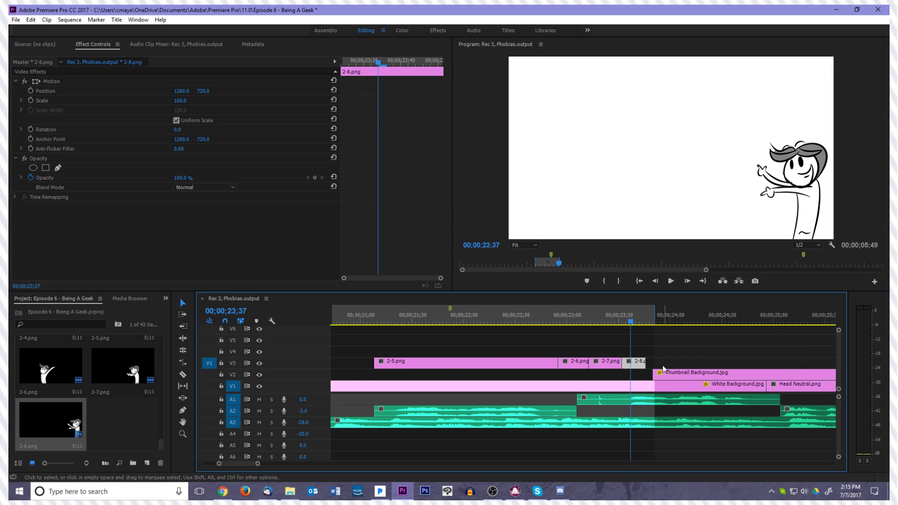
key(Right)
drag(632, 322, 655, 322)
key(shift+k)
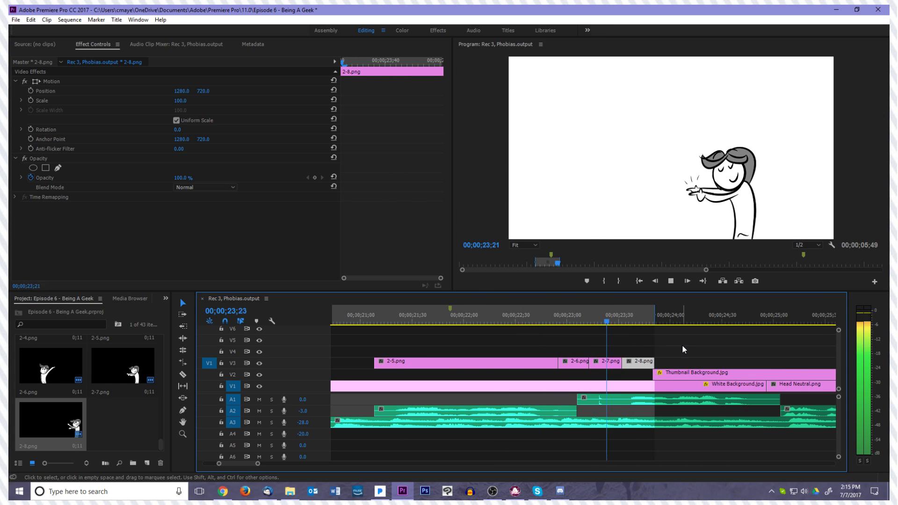
drag(647, 324, 381, 352)
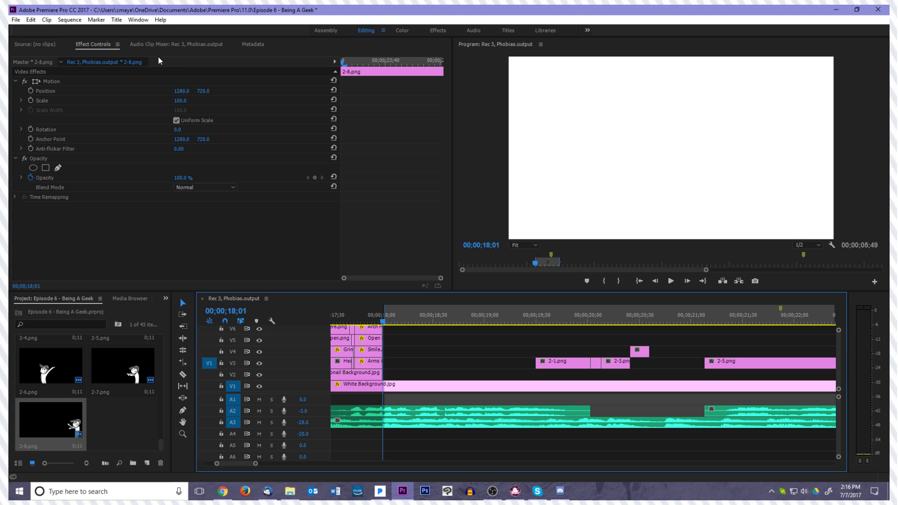
click(37, 49)
click(62, 44)
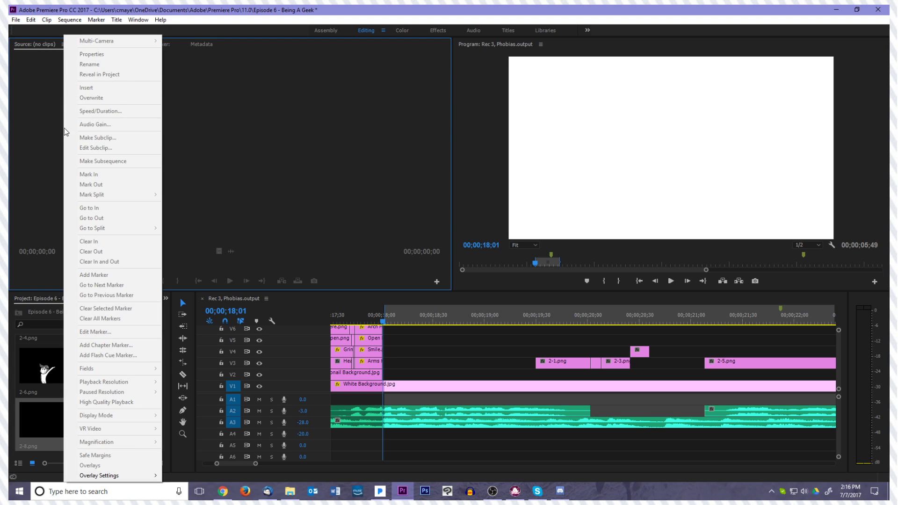
click(57, 43)
click(93, 44)
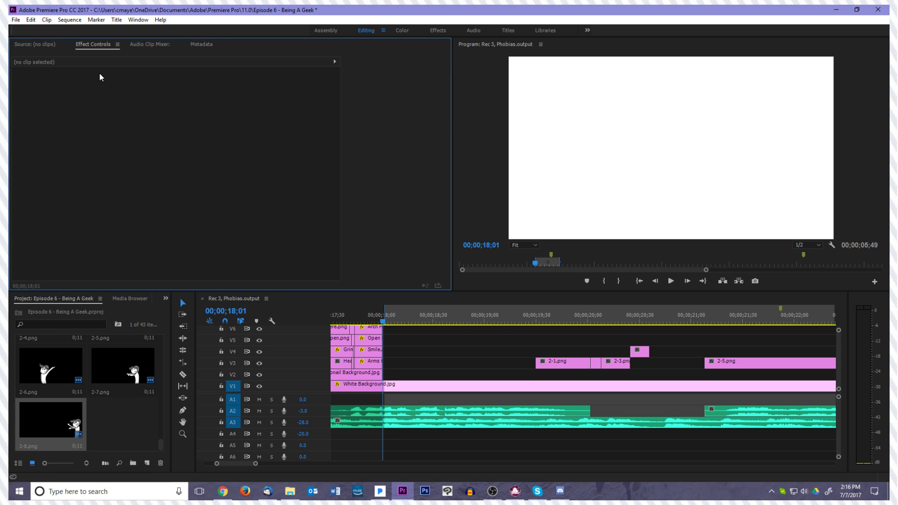
right_click(119, 418)
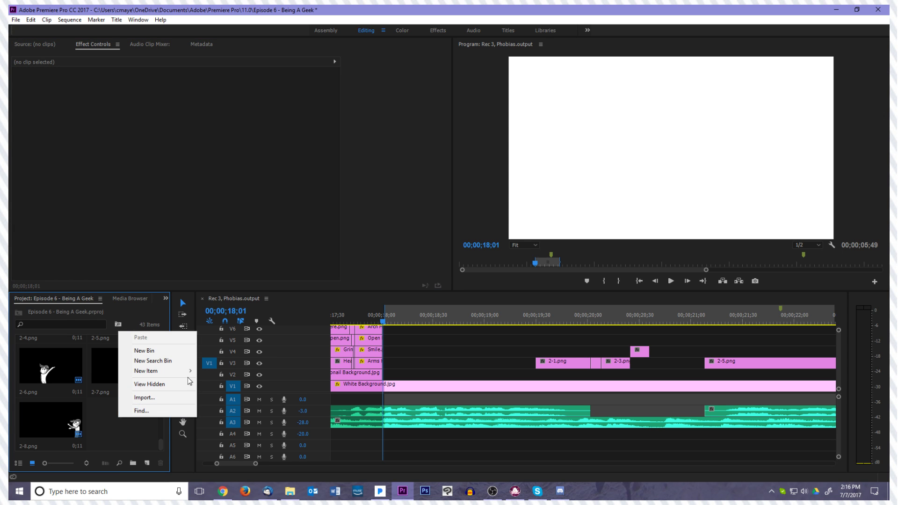
mouse_move(177, 376)
click(59, 371)
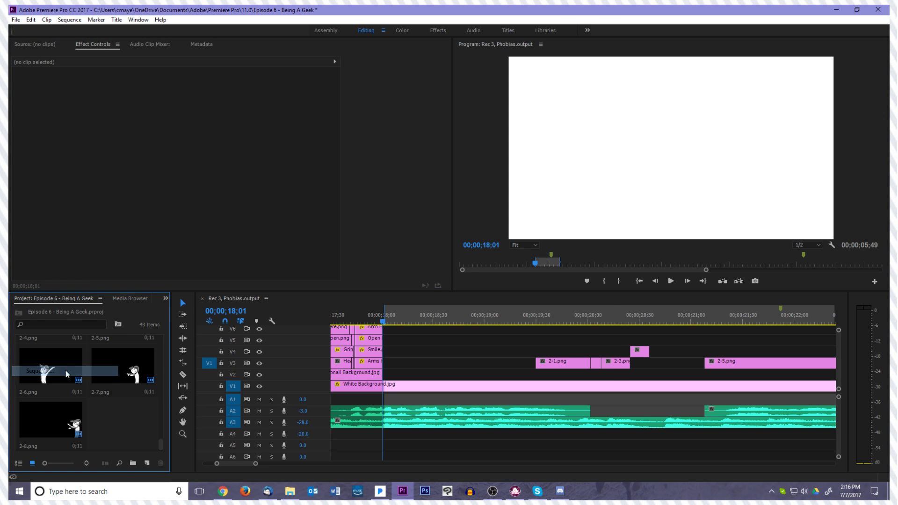
click(566, 417)
Create a new title named Summer Break! with the default video settings
right_click(81, 417)
right_click(110, 412)
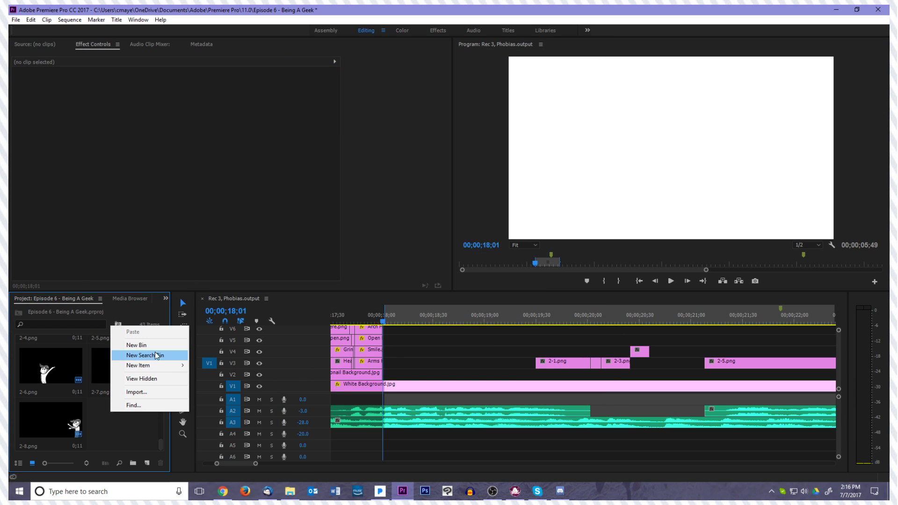
mouse_move(166, 365)
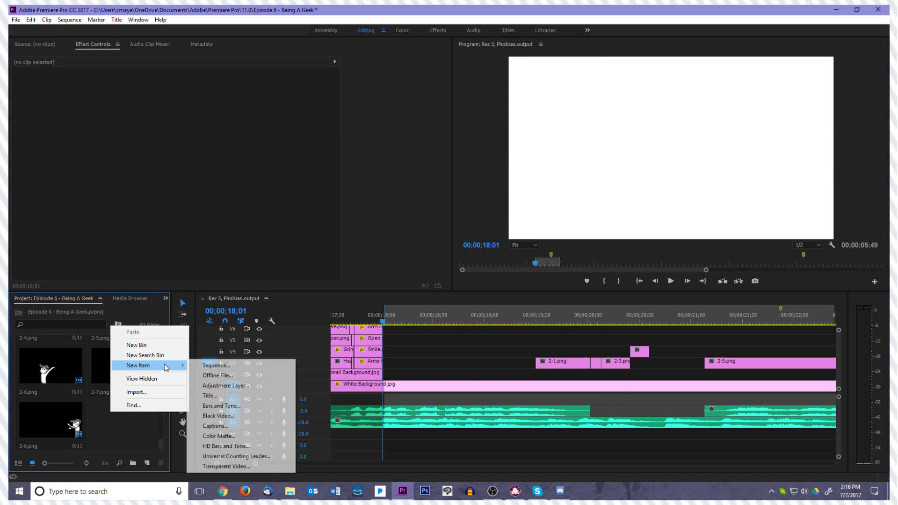
click(227, 396)
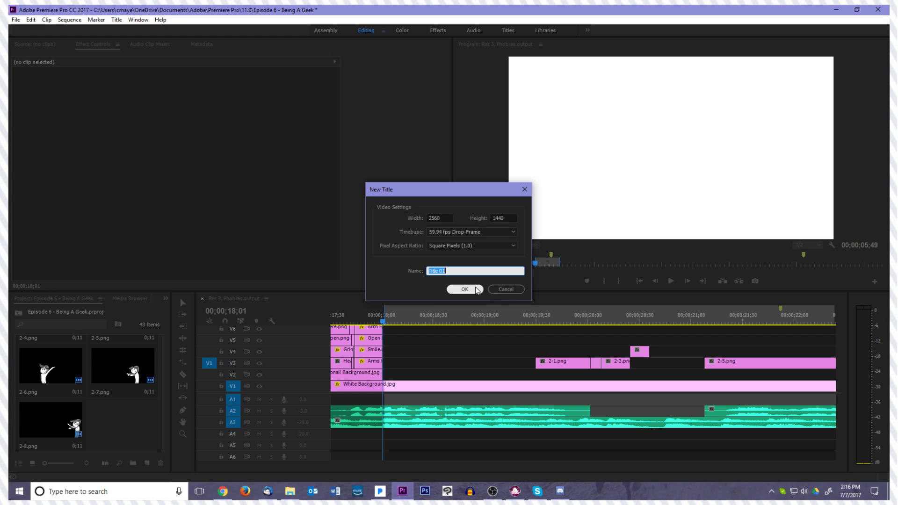
text(Summer Break!)
click(477, 289)
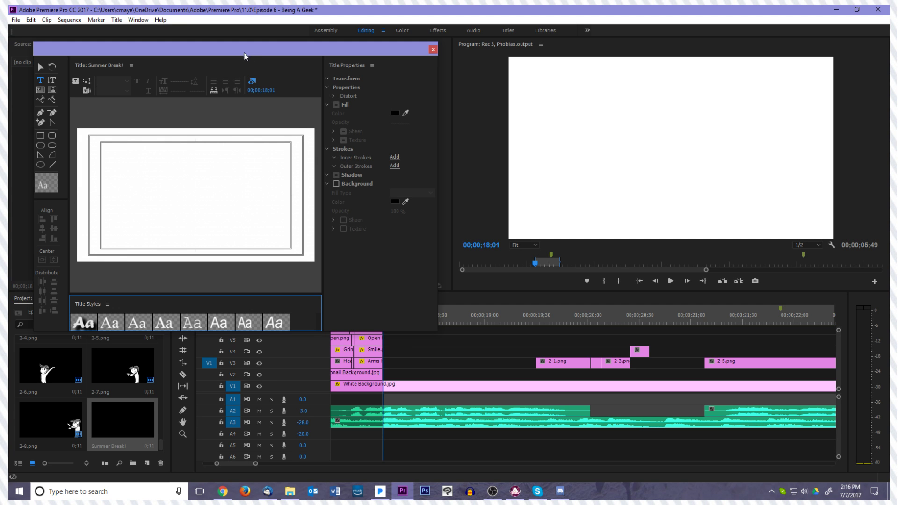
Start a text line in the upper area of the title canvas using the outlined white Forte title style
drag(279, 52, 316, 81)
click(144, 187)
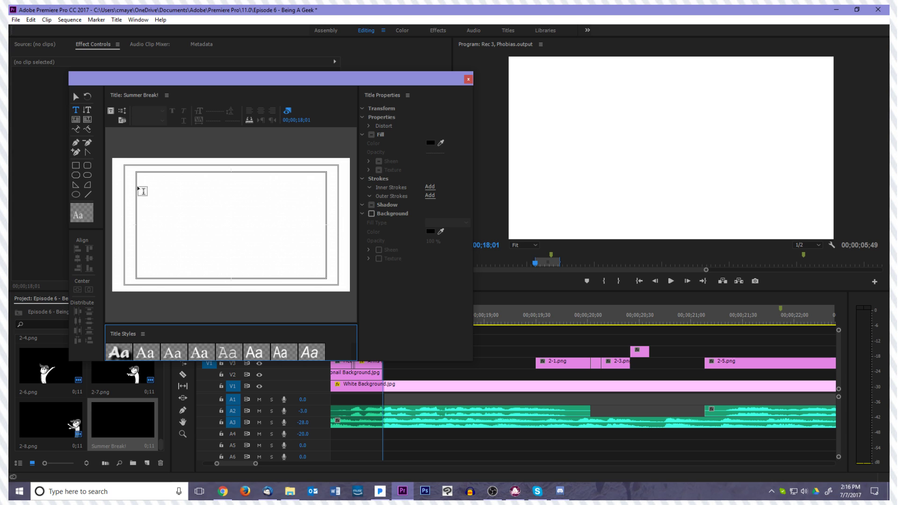
click(130, 349)
click(162, 194)
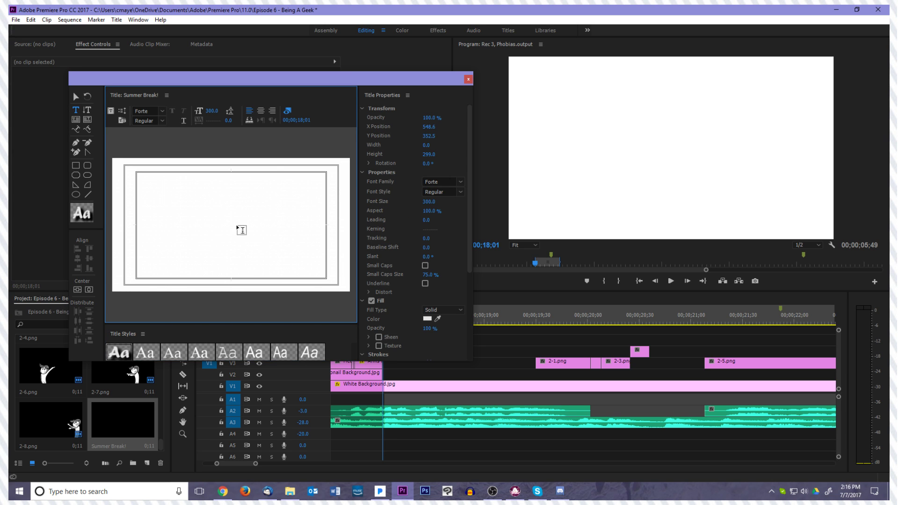
text(FO)
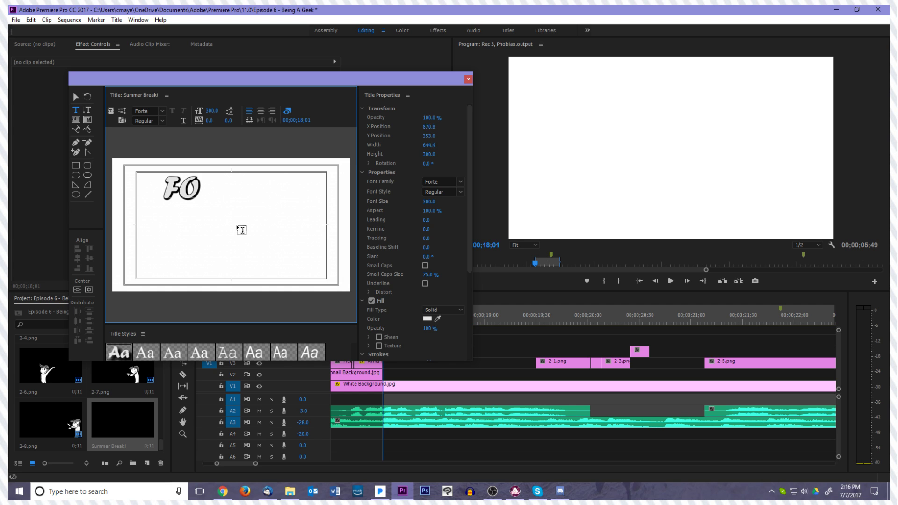
text(NT OO SHI)
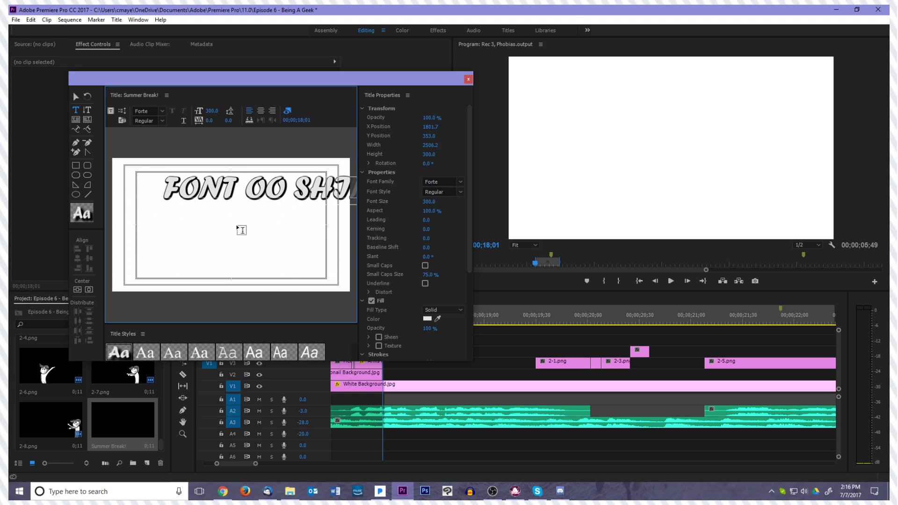
key(BackSpace)
key(BackSpace)
key(BackSpace)
key(BackSpace)
key(BackSpace)
key(BackSpace)
key(BackSpace)
key(BackSpace)
key(BackSpace)
key(BackSpace)
key(BackSpace)
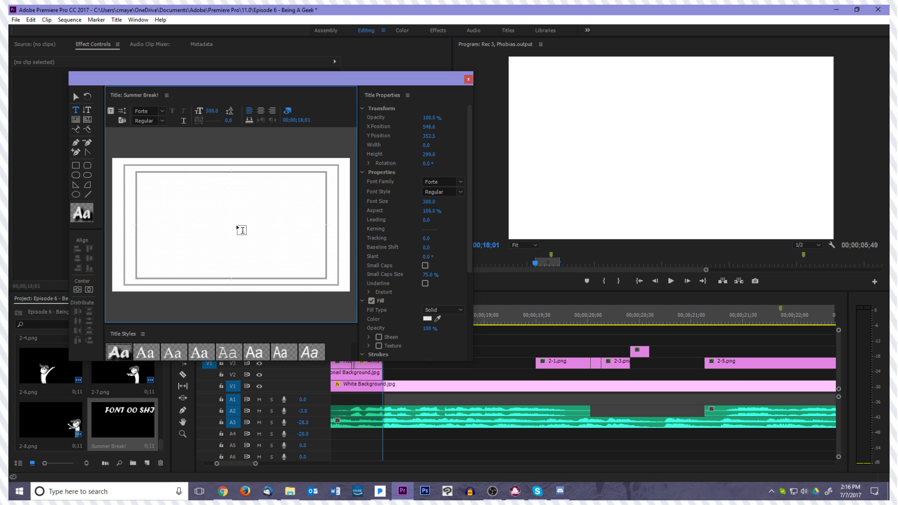
Enter the title text Summer Break! and shift it toward the left edge of the canvas
text(Su)
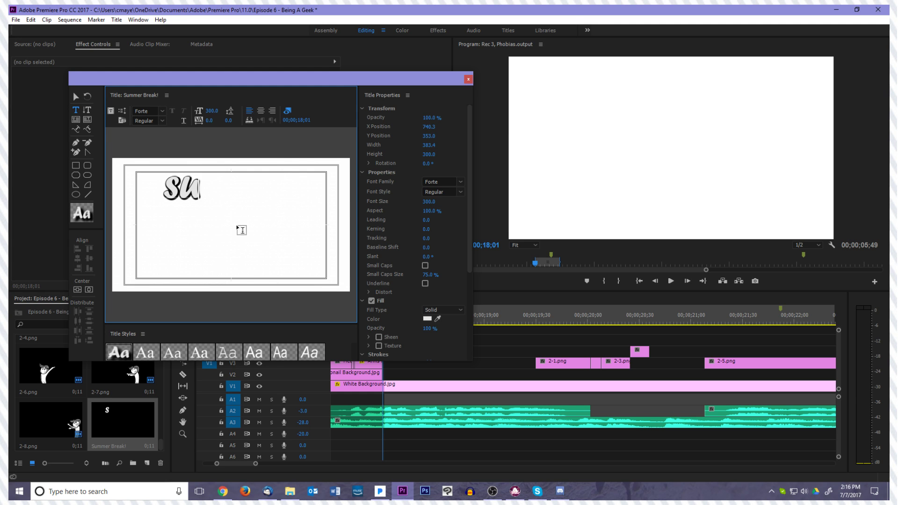
text(mmer Br)
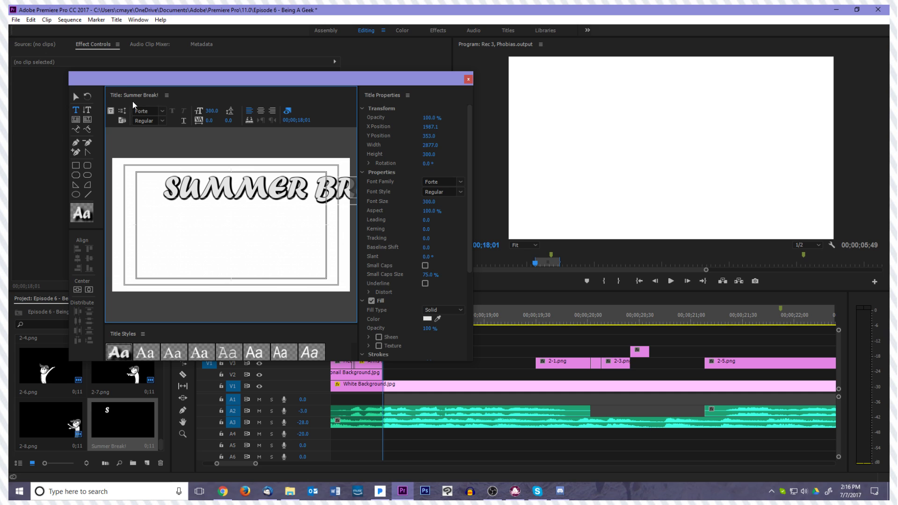
click(78, 96)
drag(225, 186, 173, 193)
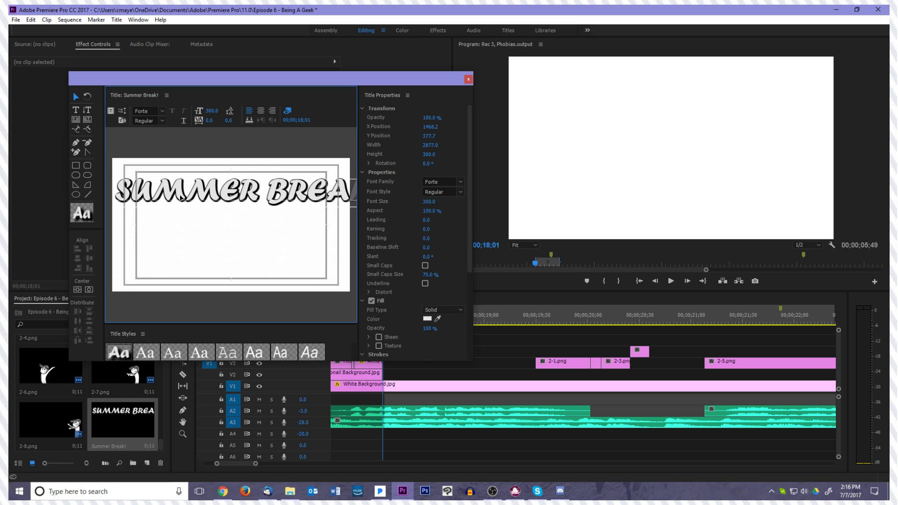
Set the title's font size to 250 and reposition the text centred across the upper half of the canvas
click(215, 107)
text(250)
key(Return)
mouse_move(175, 196)
mouse_down()
mouse_move(182, 213)
mouse_move(181, 205)
mouse_up()
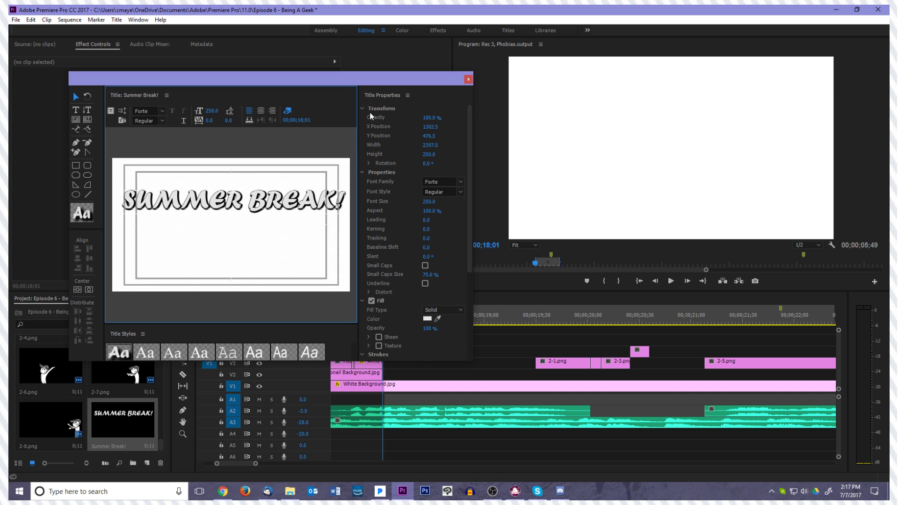
Change the title text's fill colour to orange ECAB2C and close the title editor
scroll(406, 235, down, 3)
click(426, 290)
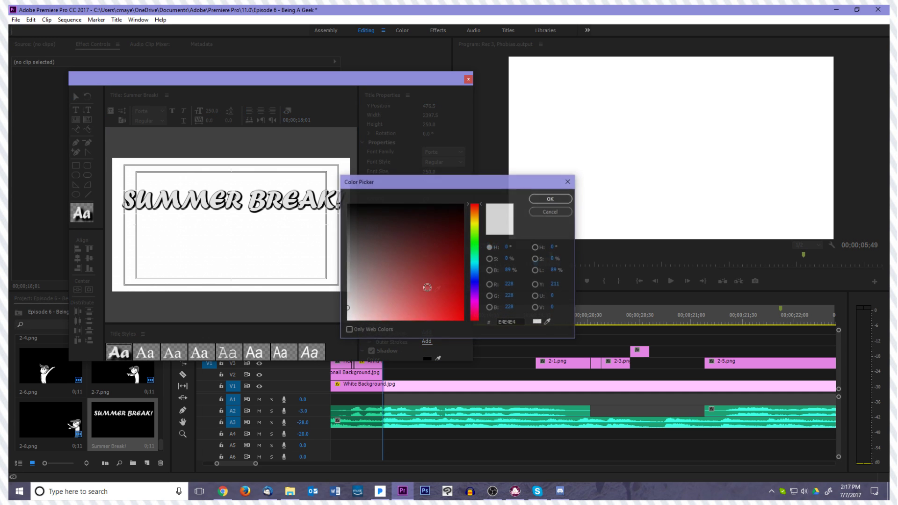
click(477, 218)
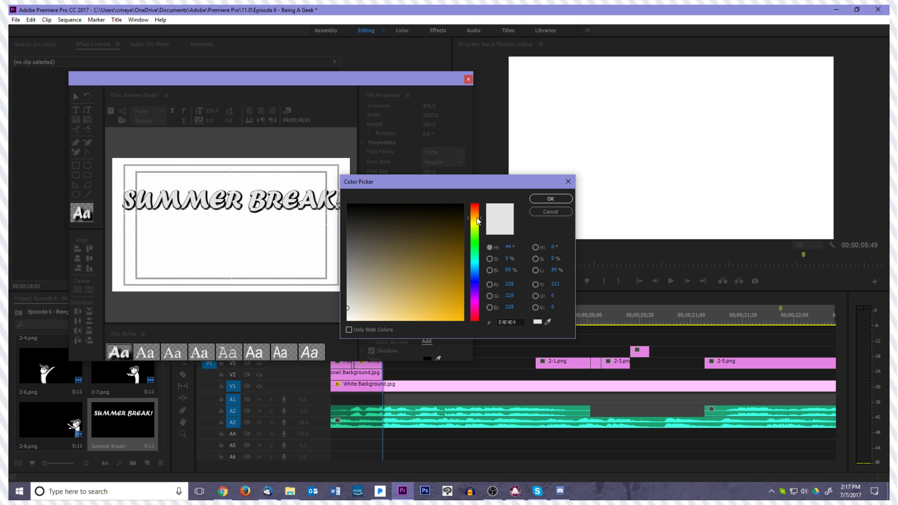
mouse_move(446, 272)
mouse_down()
mouse_move(461, 299)
mouse_move(442, 311)
mouse_up()
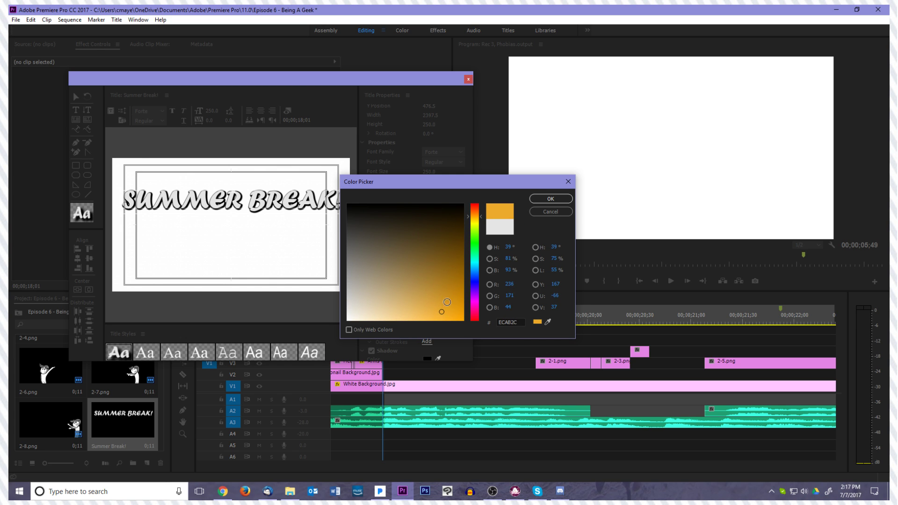
click(551, 199)
click(246, 252)
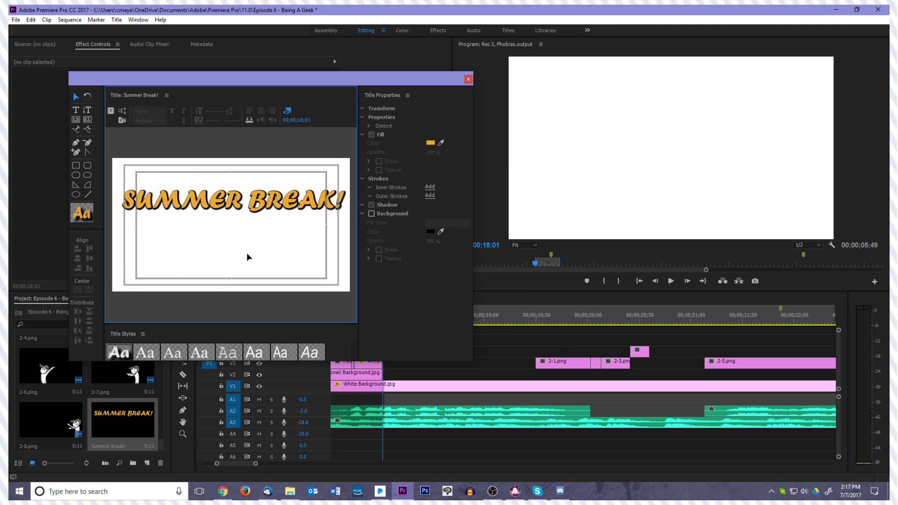
click(468, 79)
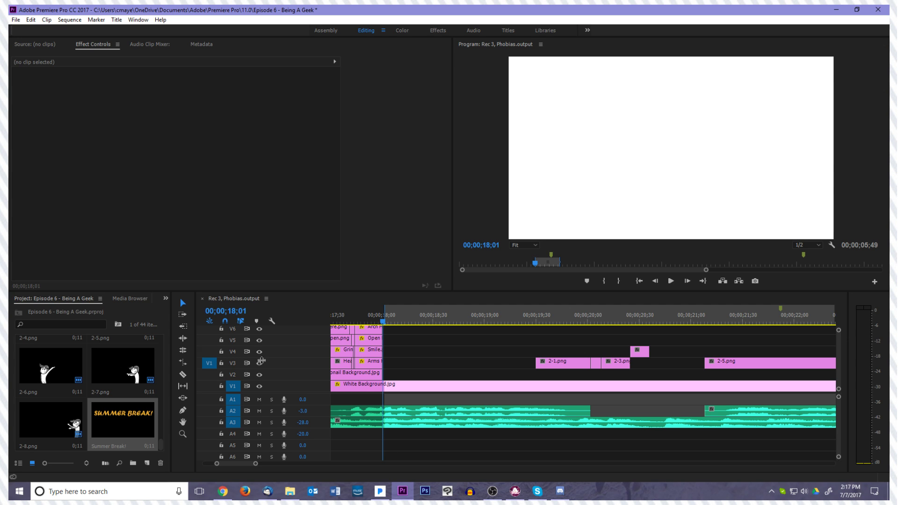
Place the Summer Break! title on V4 at 00;00;18;01, extend it to the start of 2-4.png, and move the playhead to 00;00;20;04
drag(140, 426, 386, 348)
drag(440, 350, 629, 348)
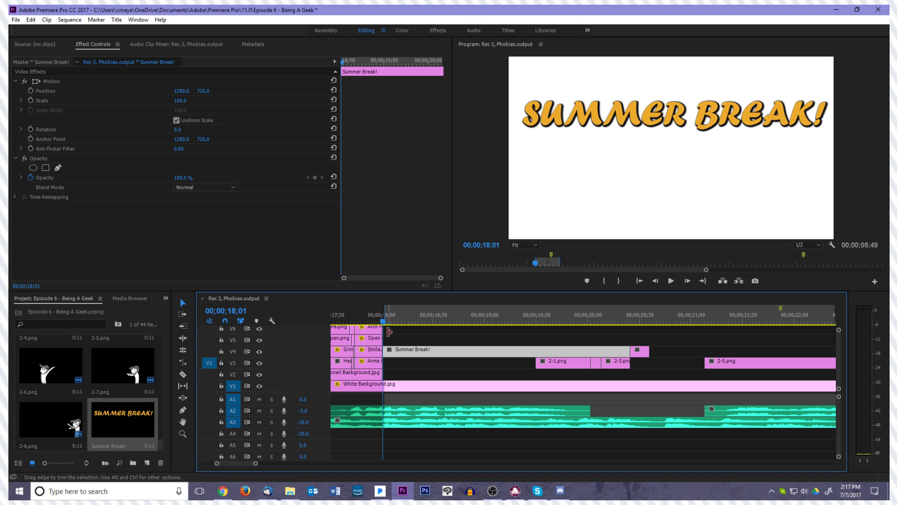
drag(379, 321, 596, 334)
Undo the misplaced shift of 2-1.png and its neighbour, and move 2-1.png through 2-4.png up two tracks
drag(567, 373, 622, 345)
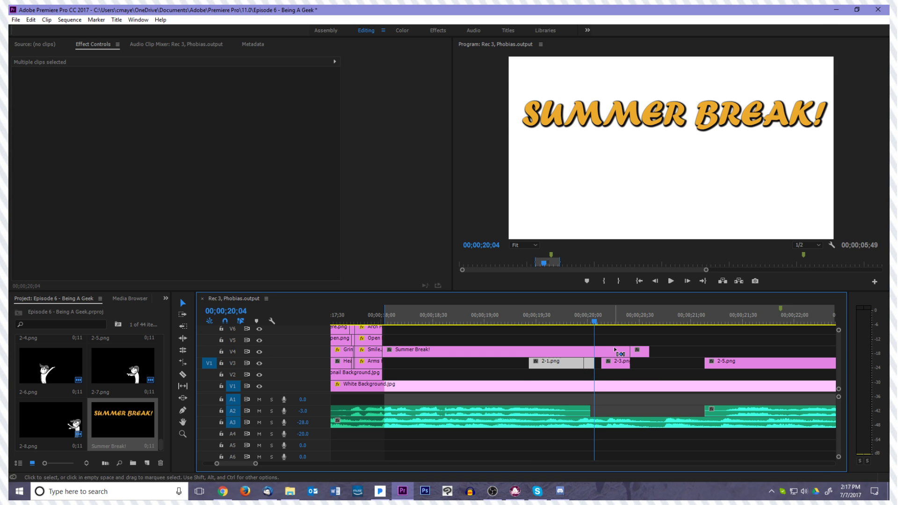
key(ctrl+z)
click(559, 375)
click(585, 365)
shift+click(608, 363)
drag(626, 361, 619, 341)
Move the Summer Break! title down to V2 and extend it to the start of Thumbnail Background.jpg
drag(567, 355, 564, 372)
scroll(564, 373, down, 3)
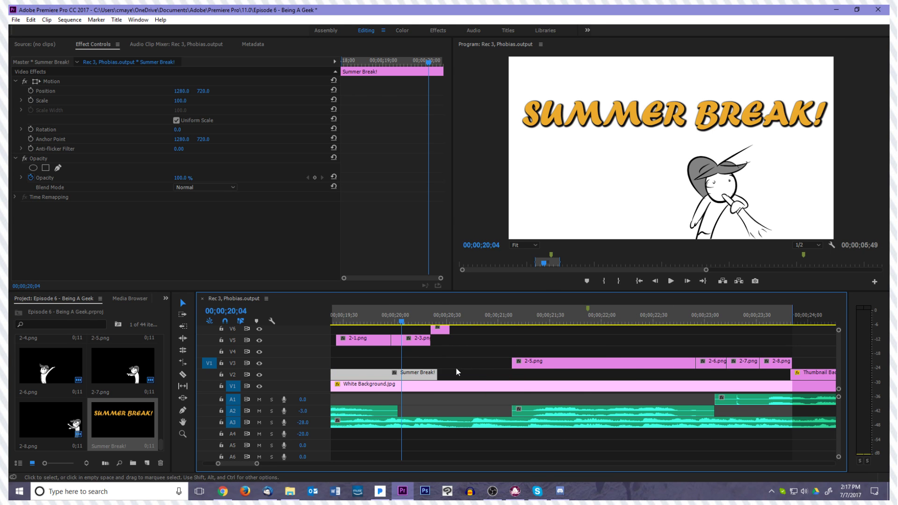
drag(437, 373, 791, 373)
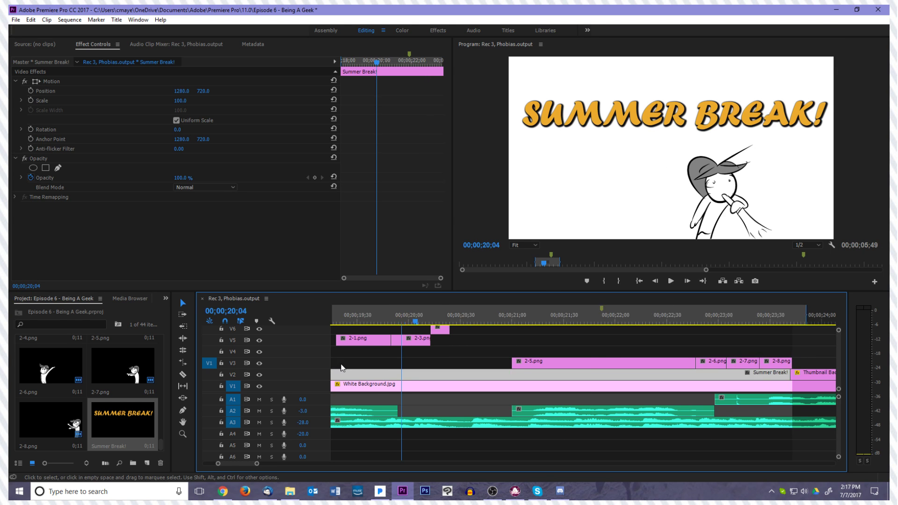
Return 2-1.png through 2-4.png to V3 and stretch 2-3.png and 2-4.png to fill the gap before 2-5.png
scroll(339, 366, up, 7)
drag(616, 352, 543, 361)
drag(628, 350, 694, 353)
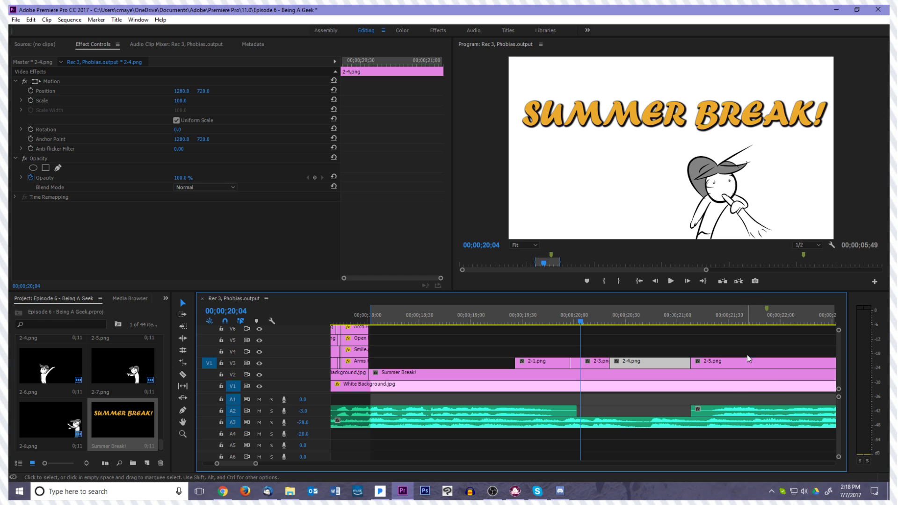
drag(610, 363, 645, 363)
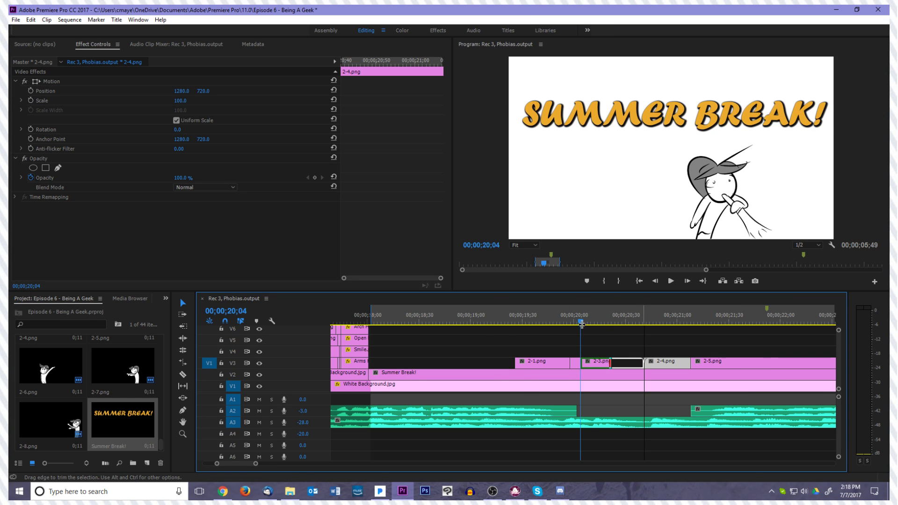
Play back the first drawings over the title from just before 2-1.png, and return the playhead to 00;00;19;44
drag(581, 323, 502, 332)
key(space)
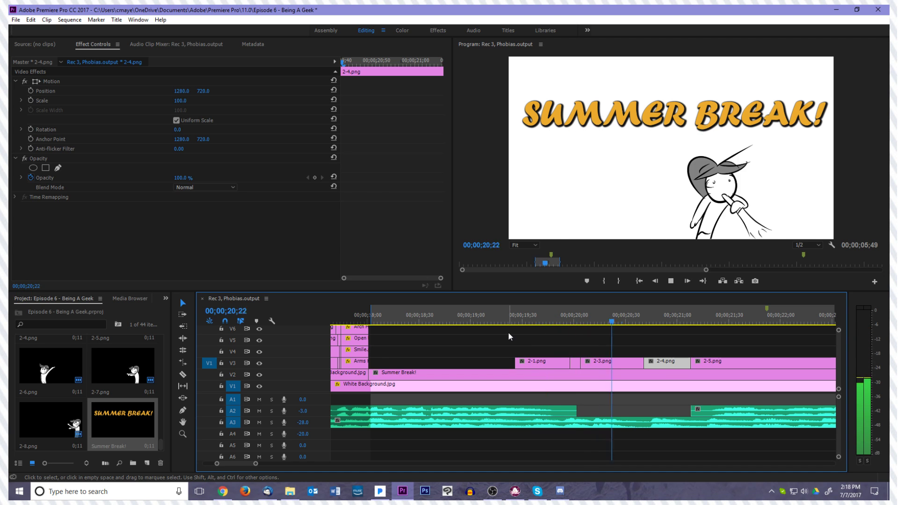
drag(540, 322, 591, 332)
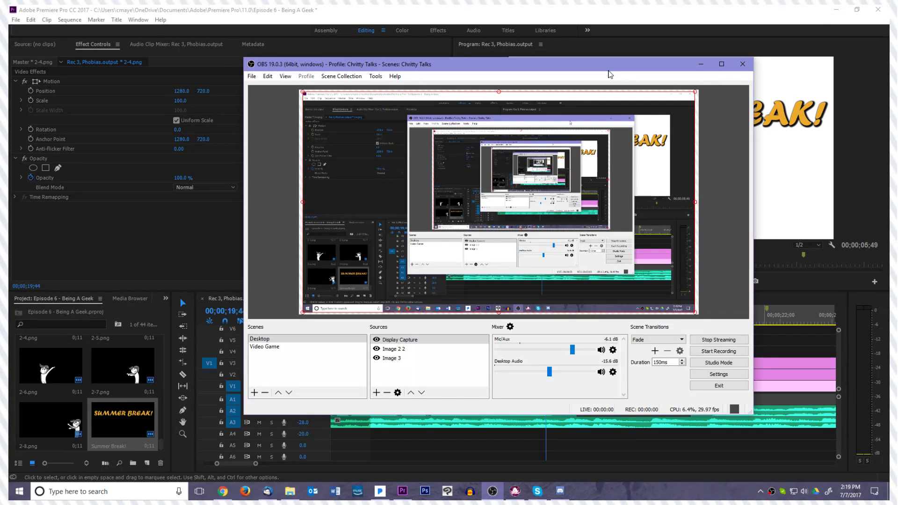
Check the livestream in OBS, move its window off this screen, and return to the Premiere timeline at 00;00;19;25
drag(604, 69, 897, 152)
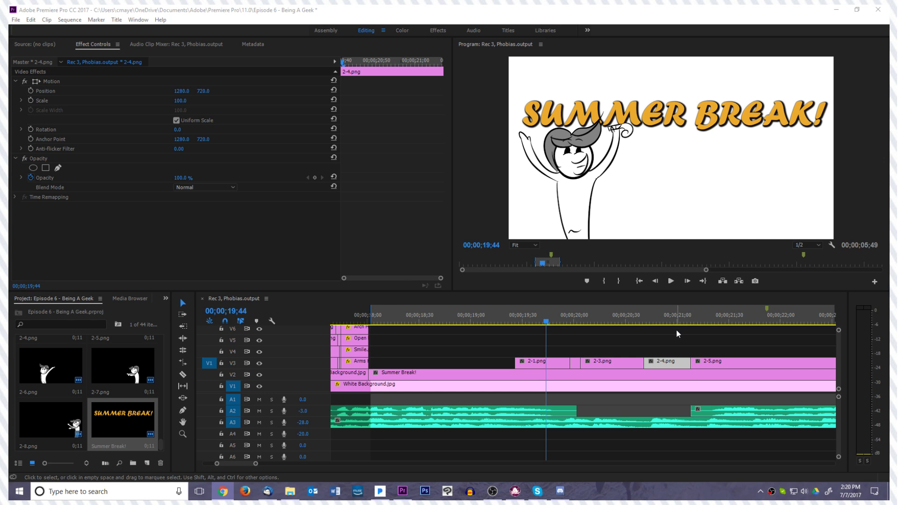
drag(537, 322, 514, 322)
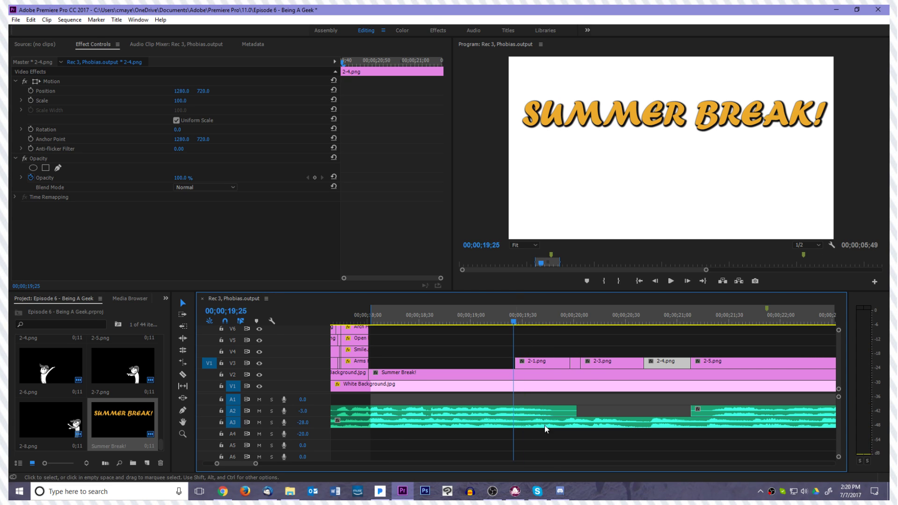
click(492, 491)
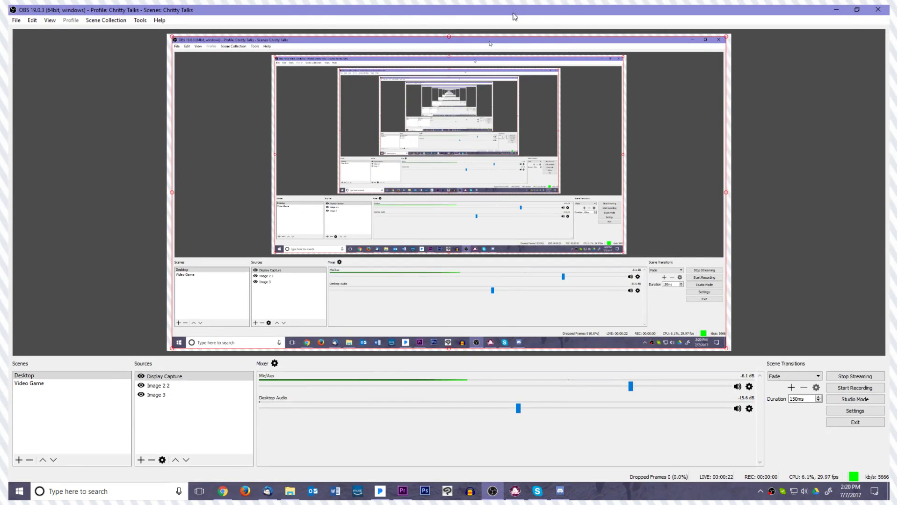
drag(514, 16, 585, 86)
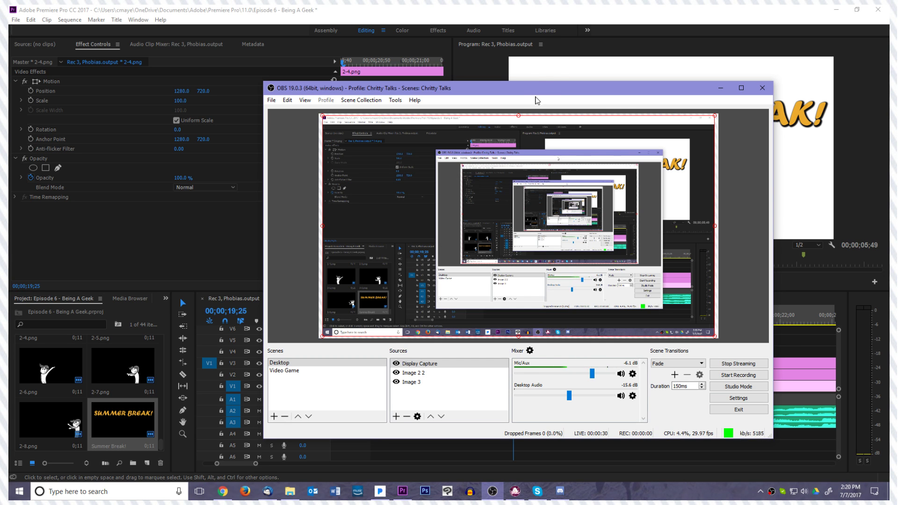
drag(533, 90, 10, 93)
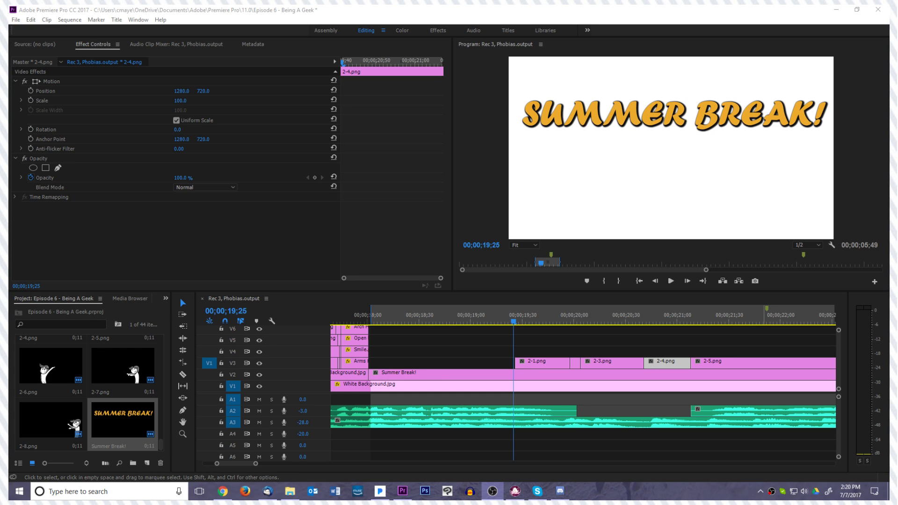
click(181, 299)
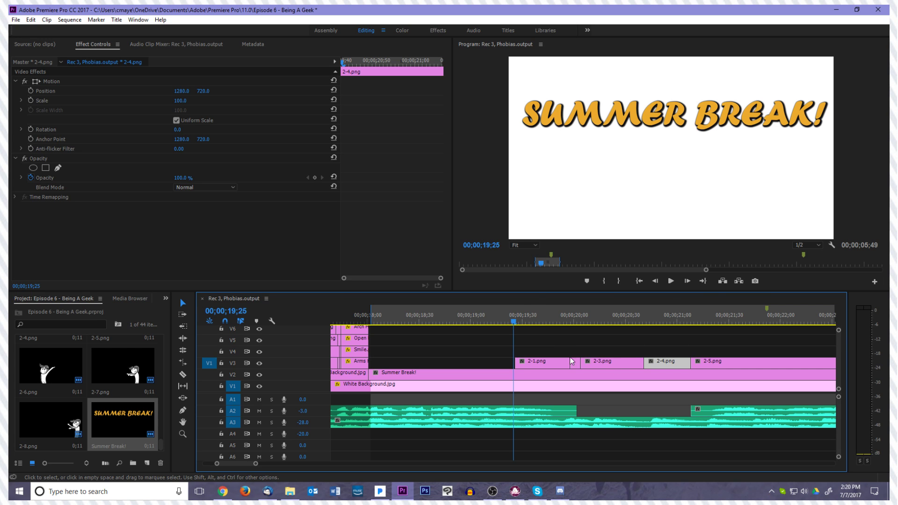
Replay the section from the start of 2-1.png, park the playhead at 00;00;19;26, and deselect the clips
click(509, 323)
drag(509, 324, 513, 348)
click(570, 323)
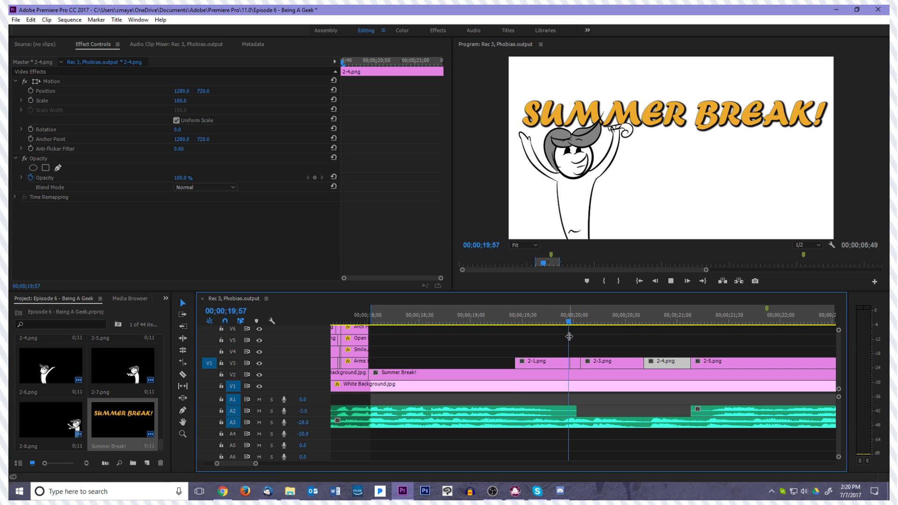
key(space)
drag(614, 323, 516, 336)
key(alt+Tab)
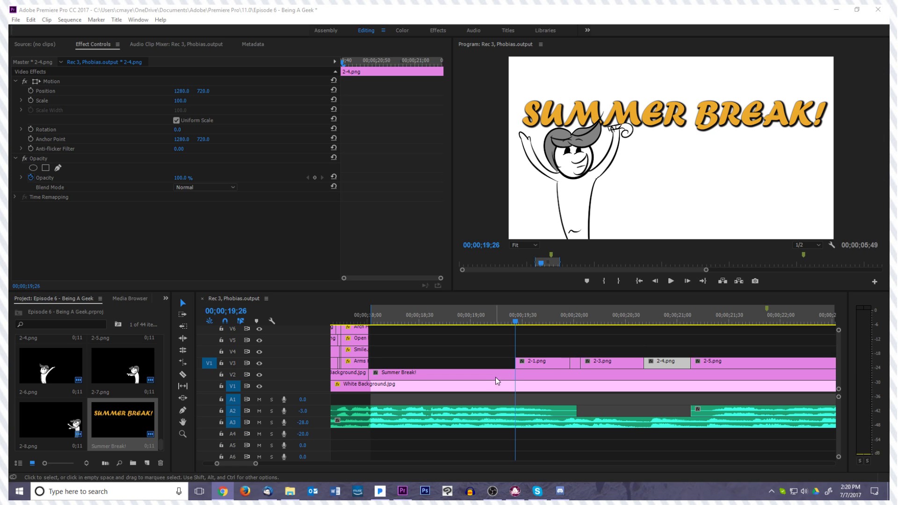
click(557, 342)
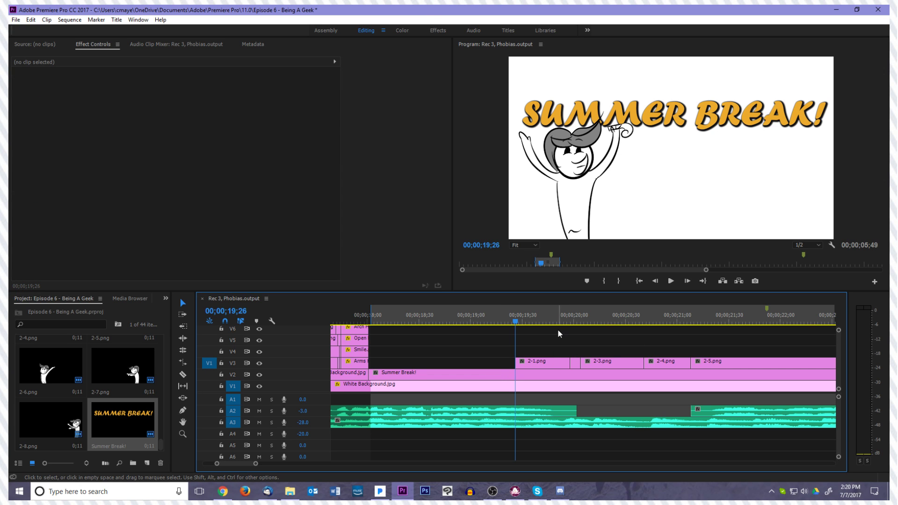
Play through 2-8.png, extend it to the end of the A1 voice clip, and trim Thumbnail Background.jpg to start there
key(space)
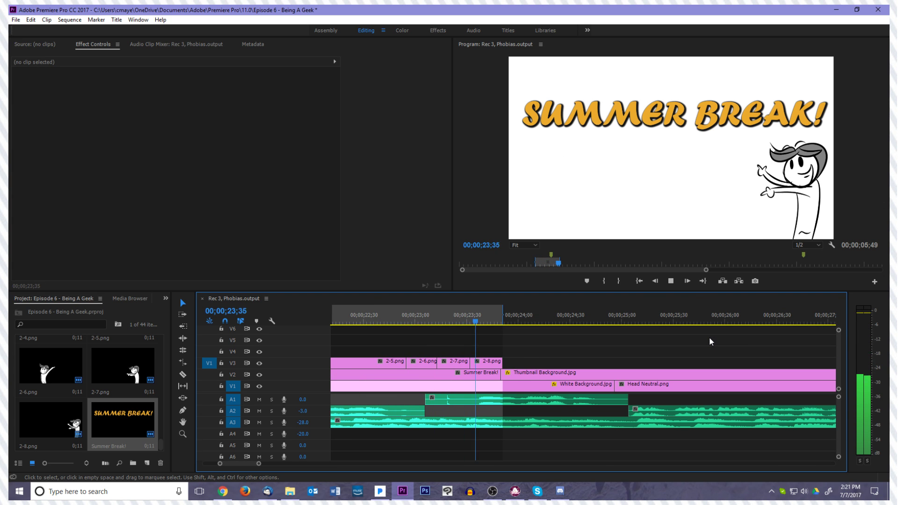
key(space)
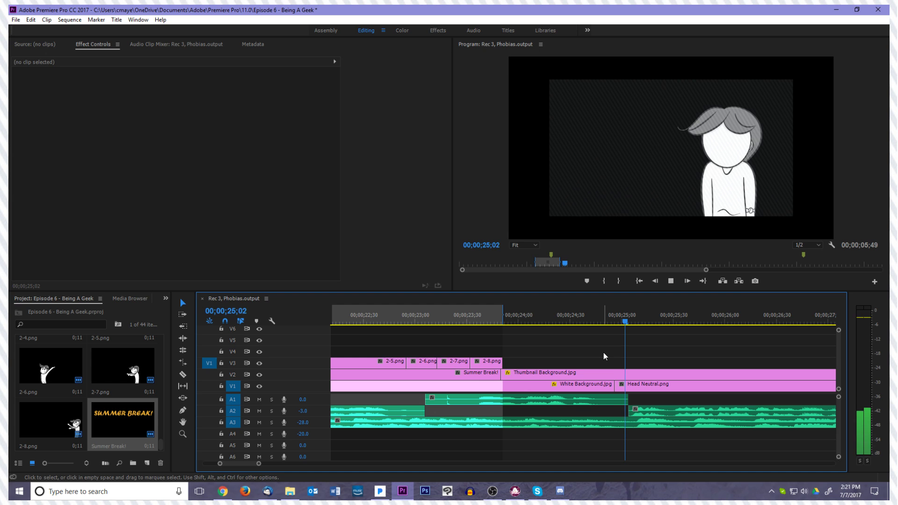
drag(690, 395, 637, 372)
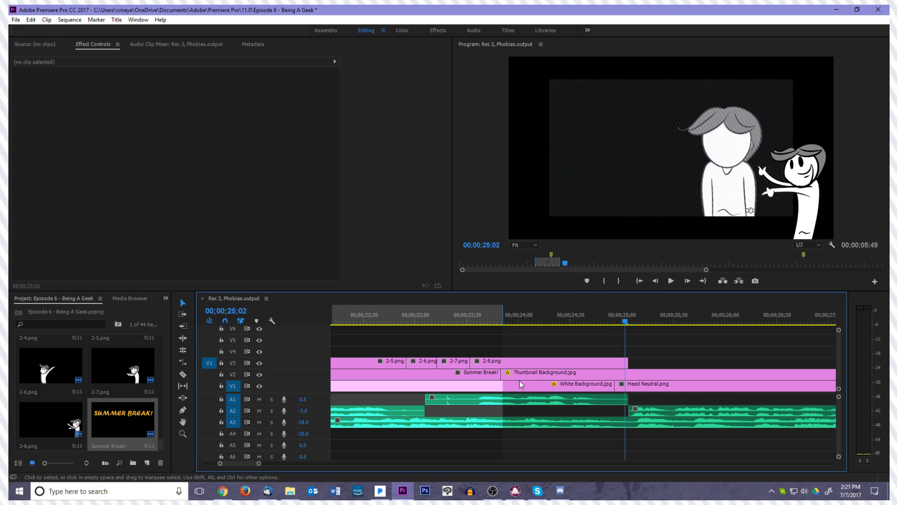
drag(505, 378, 630, 380)
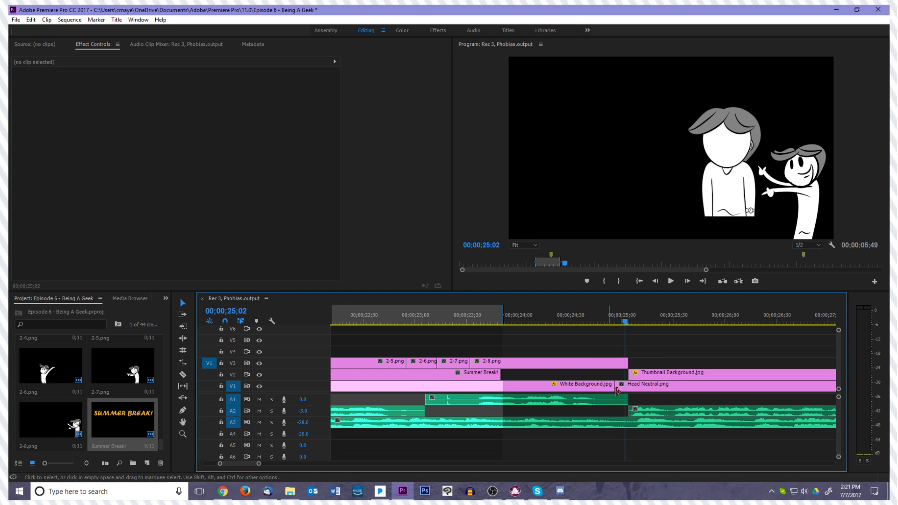
Delete the Head Neutral.png clip just after 00;00;25;00 from V1 and extend White Background.jpg over its gap
click(650, 387)
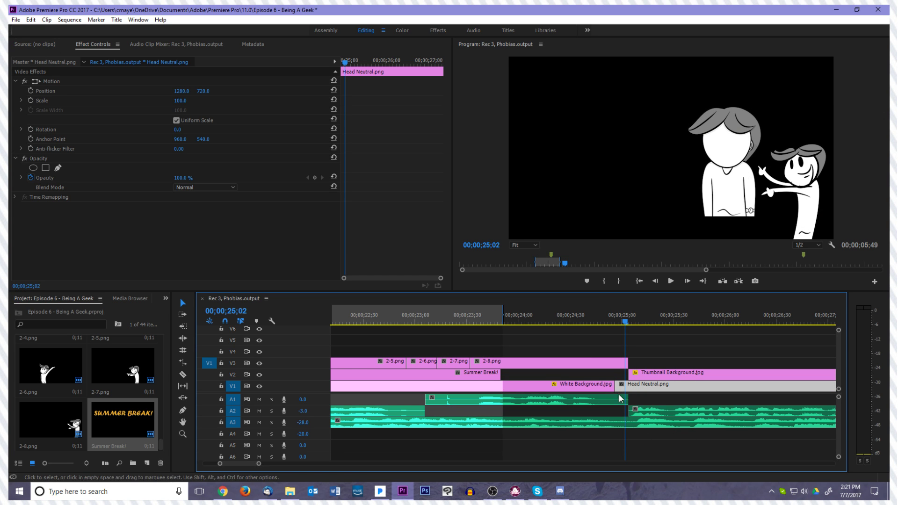
key(Delete)
drag(615, 386, 717, 390)
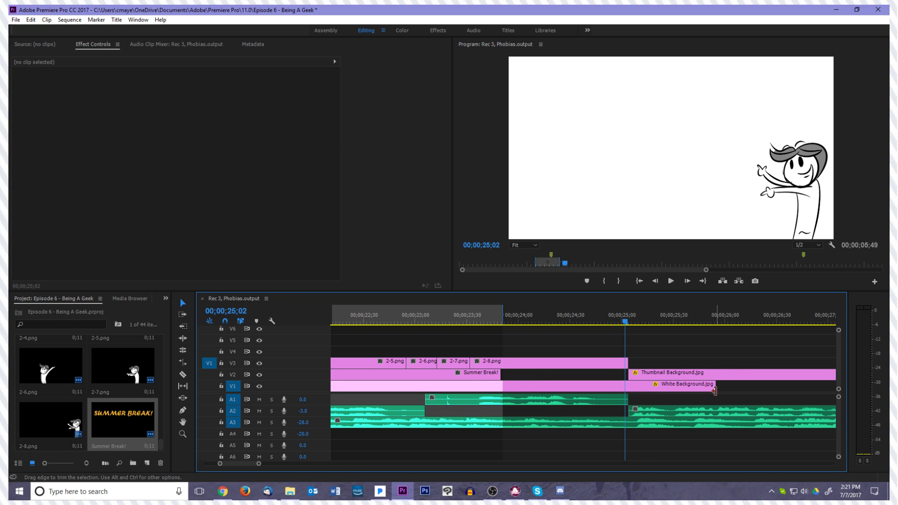
key(minus)
key(minus)
drag(620, 388, 659, 388)
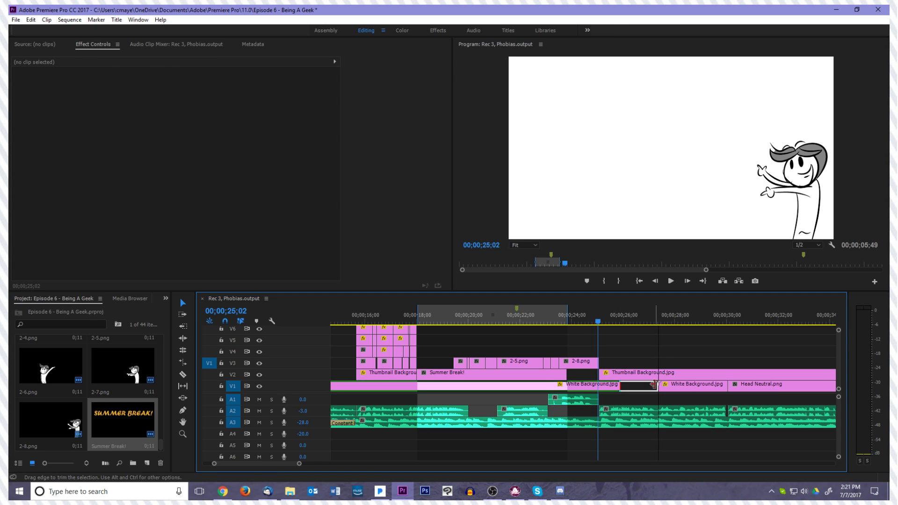
Delete the next White Background.jpg on V1 and extend the preceding background up to the following Head Neutral.png
click(710, 393)
key(Delete)
drag(658, 386, 727, 388)
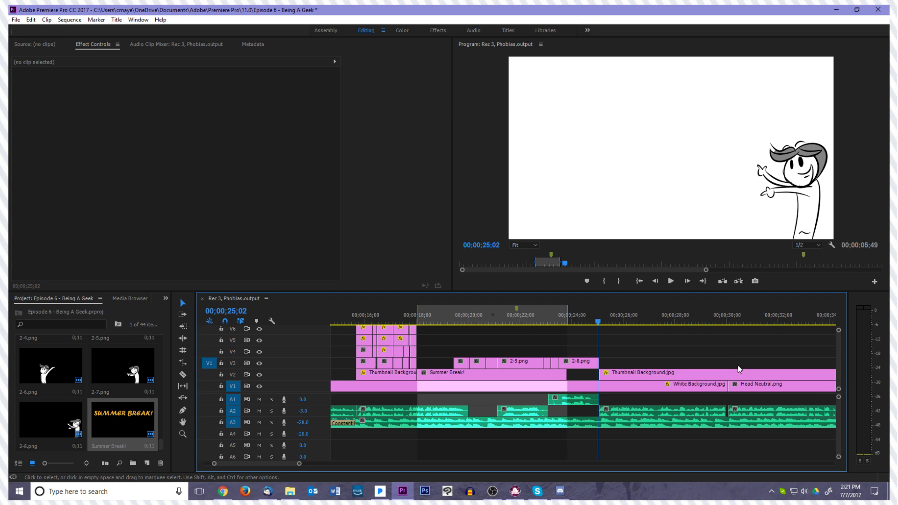
scroll(751, 347, down, 5)
scroll(616, 389, up, 7)
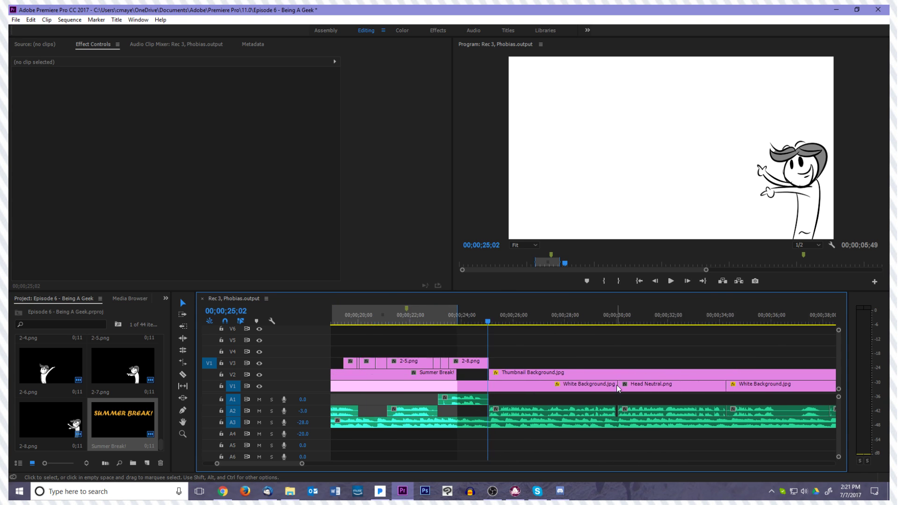
Extend the sequence's Out point to the end of 2-8.png and return the playhead to 00;00;18;03
drag(597, 321, 422, 344)
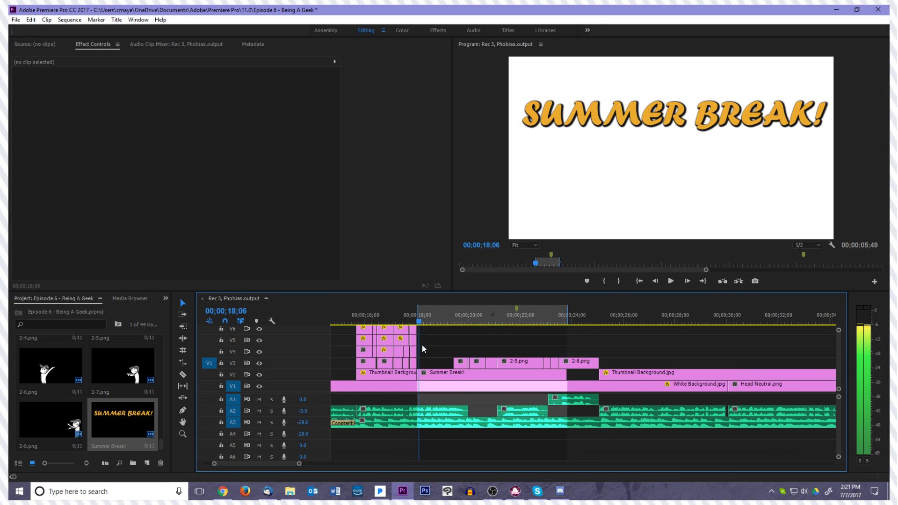
click(566, 321)
drag(568, 324, 597, 324)
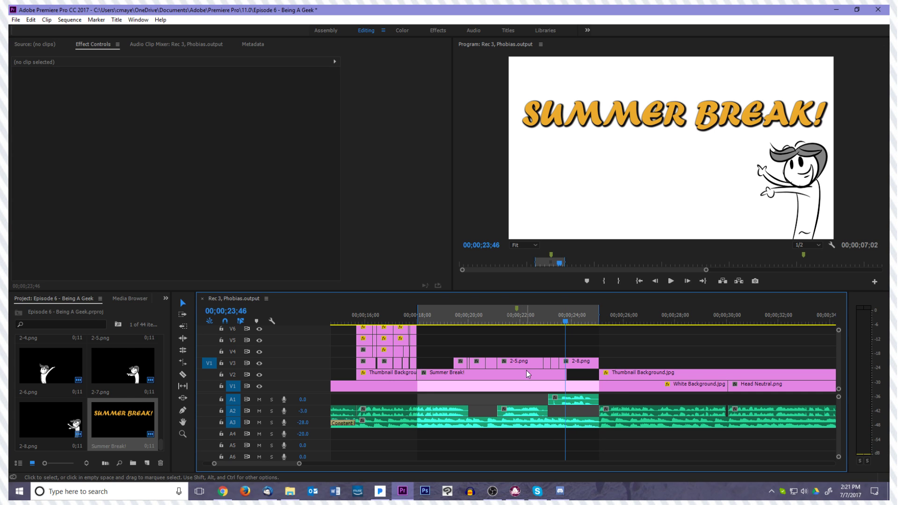
drag(569, 324, 417, 335)
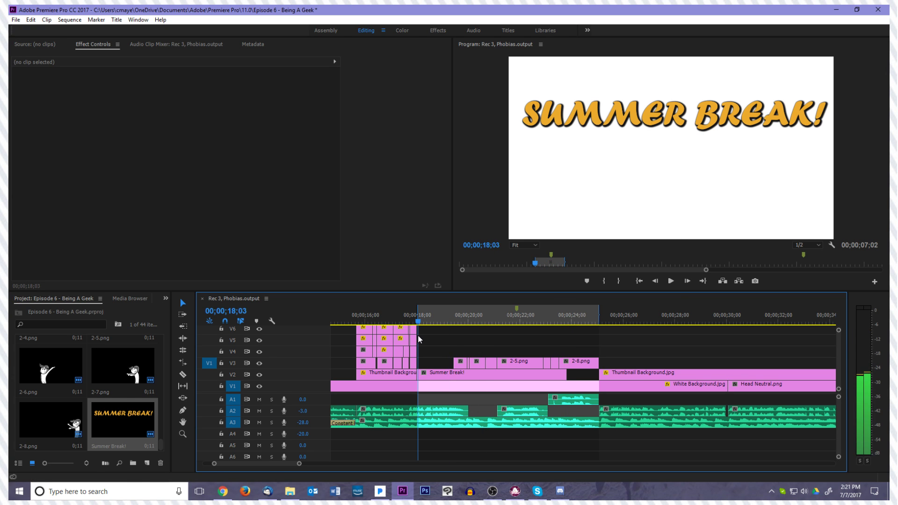
Play back the section from the start of the Summer Break! title through the first drawings
key(equal)
key(equal)
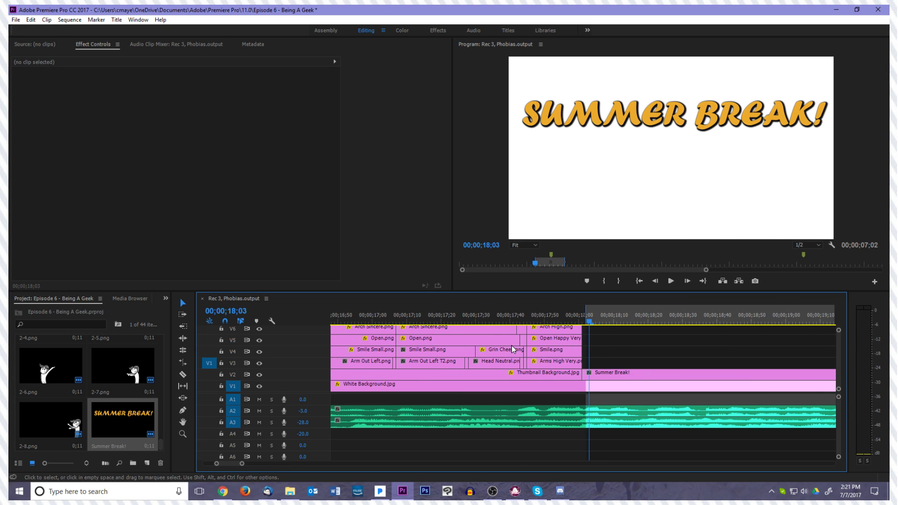
scroll(685, 386, right, 5)
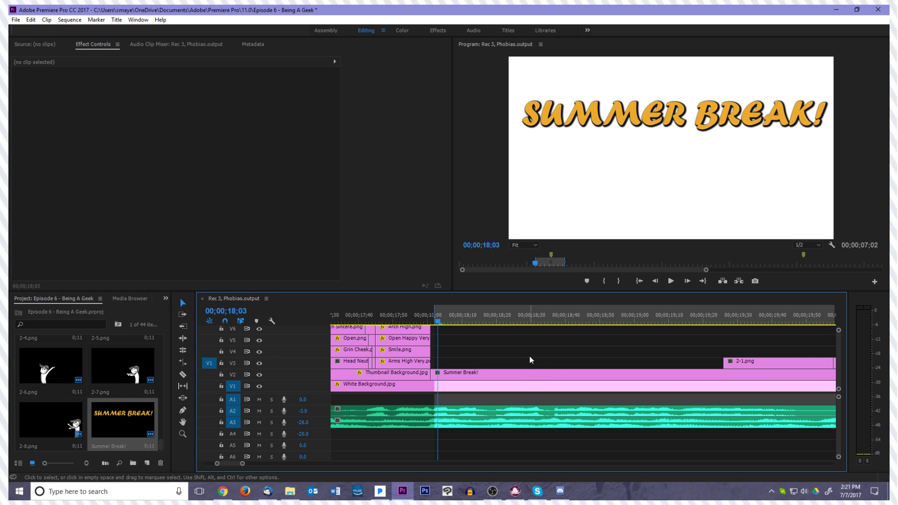
key(space)
key(space)
scroll(531, 356, down, 3)
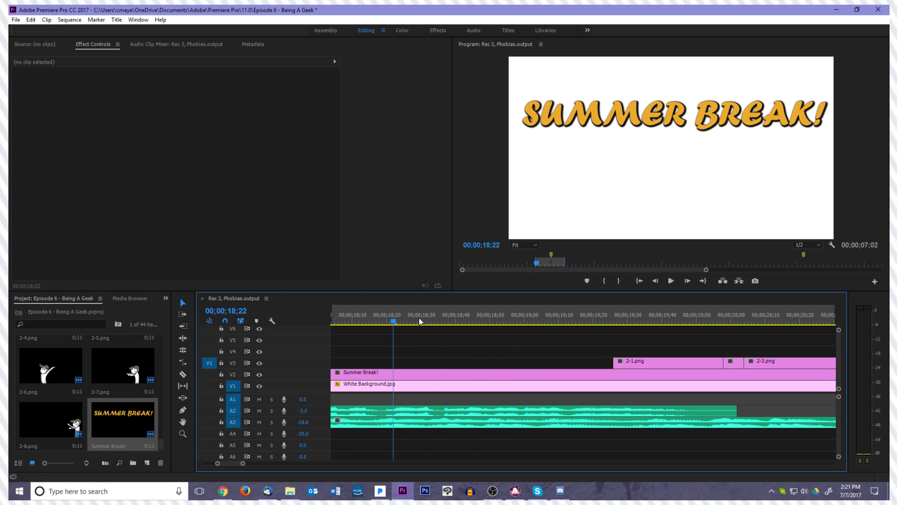
scroll(426, 327, up, 3)
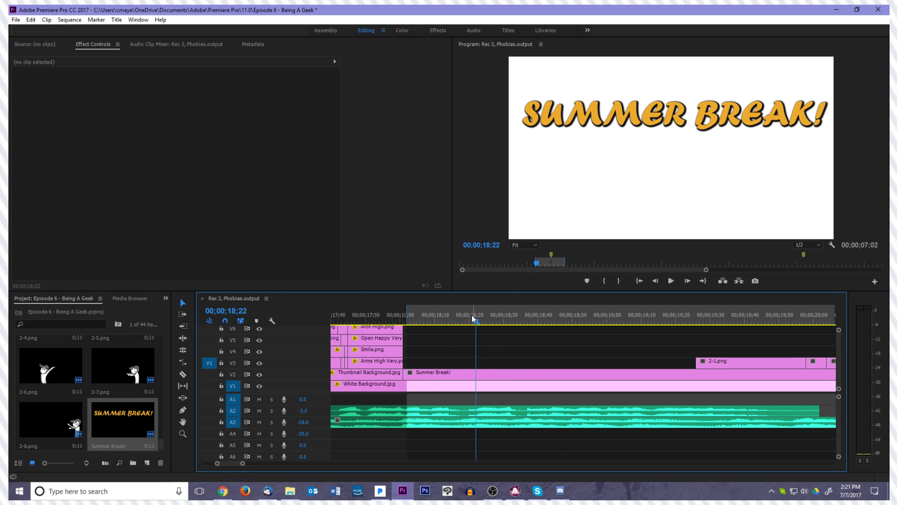
key(space)
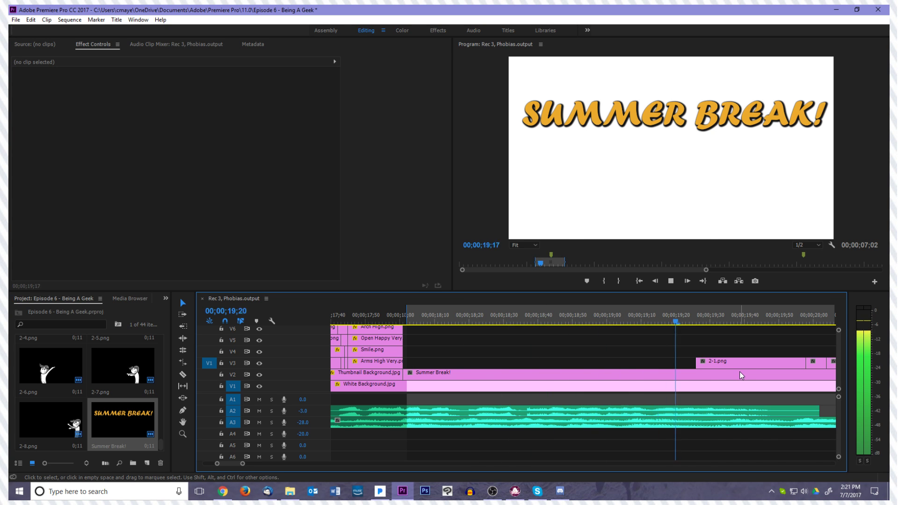
key(space)
scroll(450, 332, up, 7)
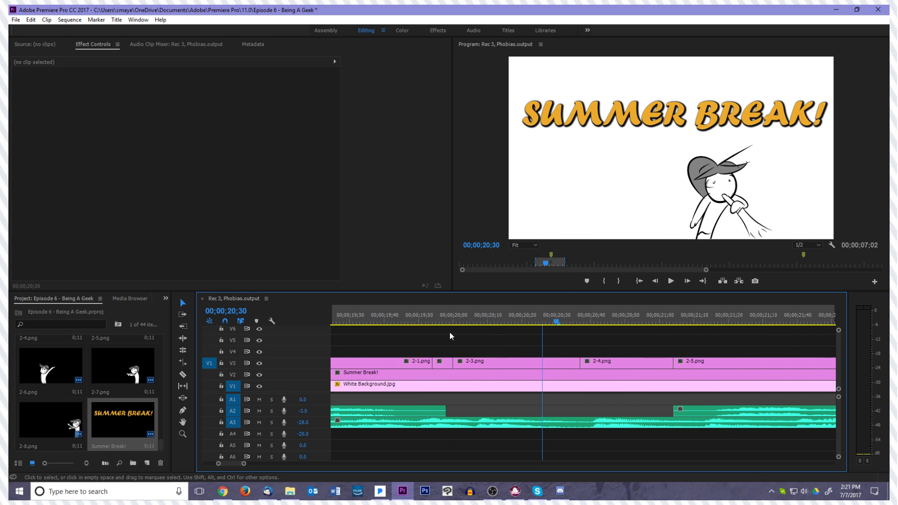
Move the cut between 2-4.png and 2-5.png on V3 to 00;00;21;20
drag(638, 321, 420, 332)
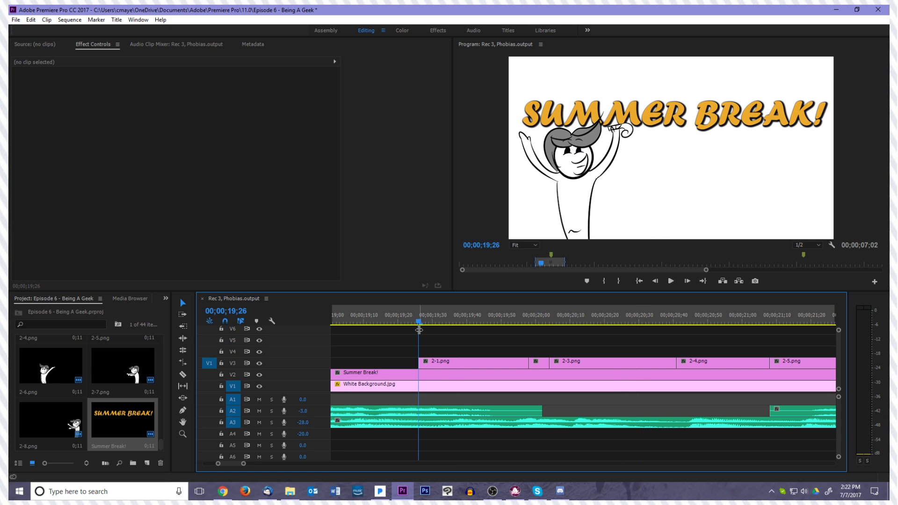
click(421, 322)
drag(500, 333, 692, 357)
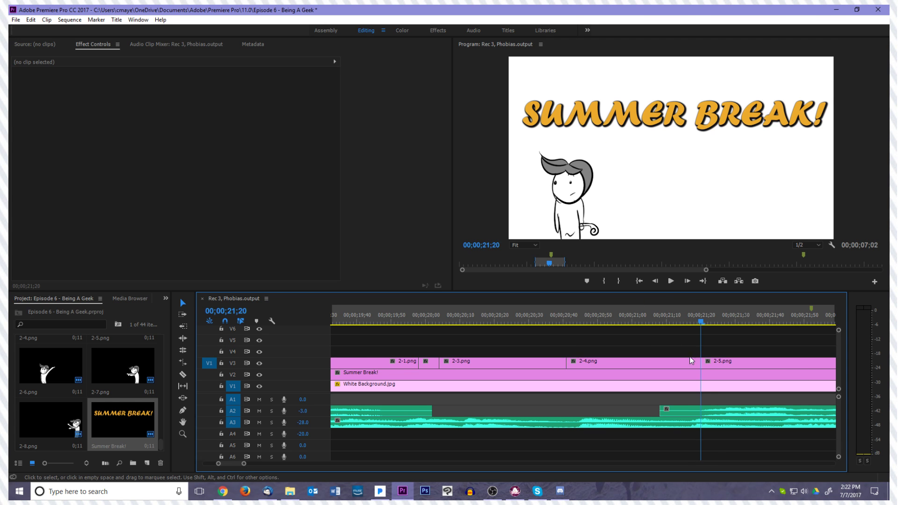
scroll(689, 367, down, 5)
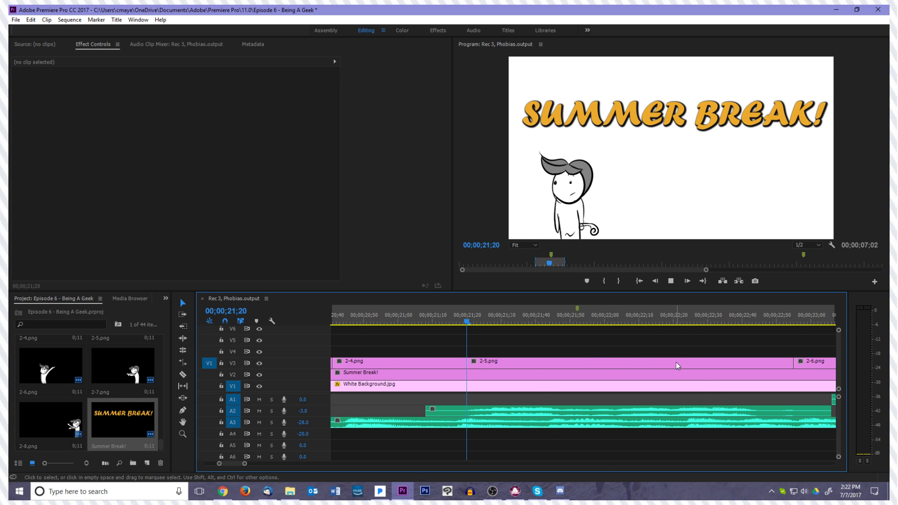
Play on from 2-5.png and move the cut between 2-5.png and 2-6.png to about 00;00;22;51
key(space)
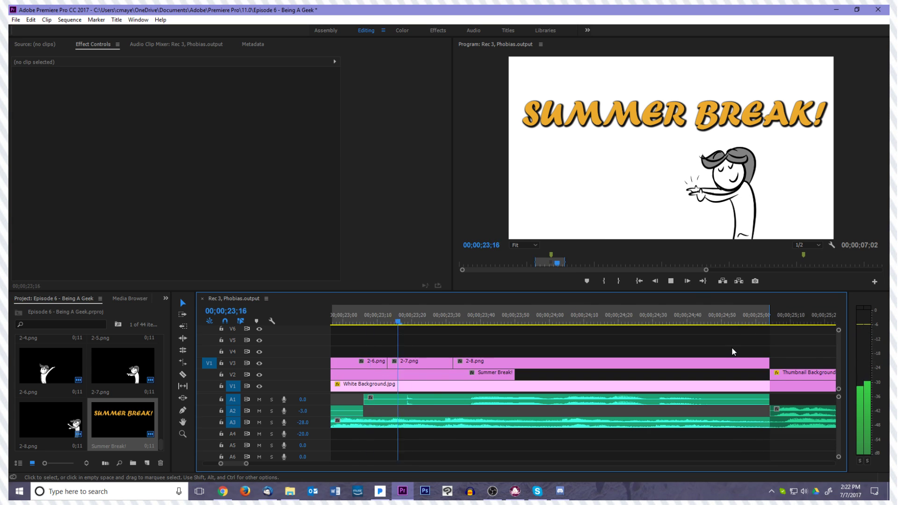
key(space)
scroll(440, 356, up, 4)
drag(614, 324, 491, 365)
click(471, 324)
Move the start of 2-7.png to about 00;00;23;17 and the start of 2-8.png to about 00;00;23;37
drag(471, 324, 578, 361)
drag(584, 324, 647, 361)
click(634, 361)
click(630, 321)
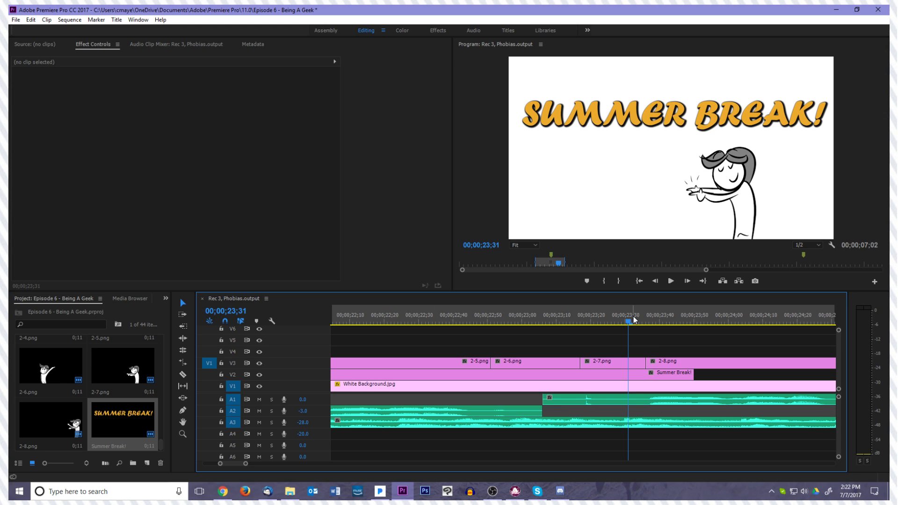
drag(629, 322, 647, 361)
click(642, 324)
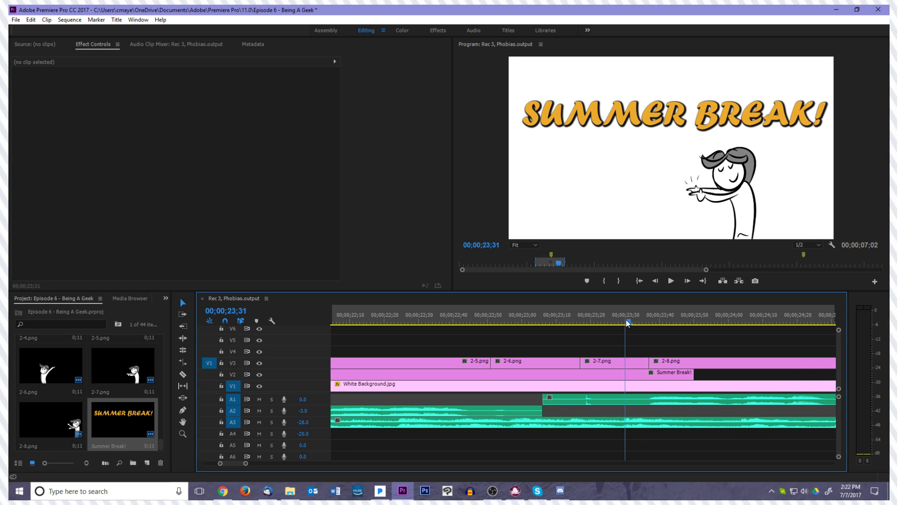
drag(623, 323, 642, 316)
Play through 2-8.png, extend the Summer Break! title on V2 to that drawing's end, and return the playhead to 00;00;19;25
key(space)
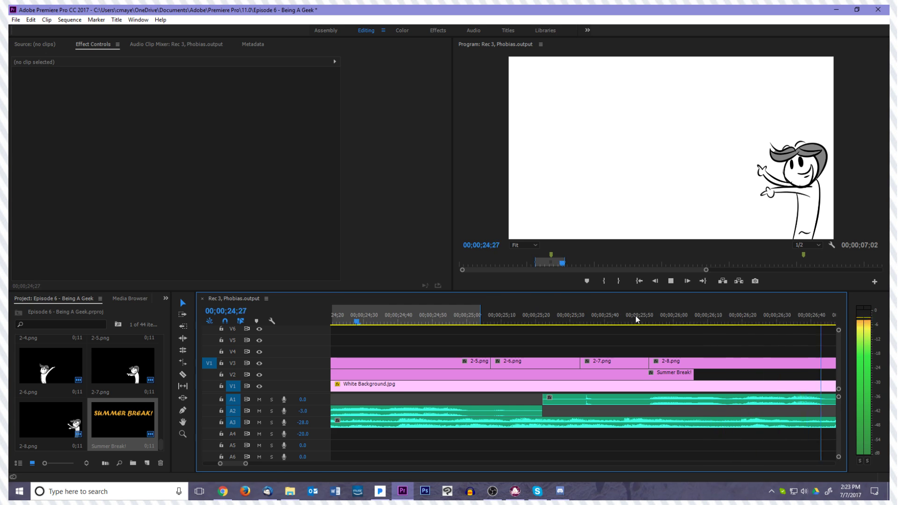
scroll(414, 395, up, 5)
drag(430, 374, 687, 374)
drag(656, 321, 398, 356)
key(minus)
drag(546, 322, 434, 329)
Switch to File Explorer and look through Audio and its Misc folder in the desktop's Chritty Talks (Non-Backup) Archived folder
click(286, 492)
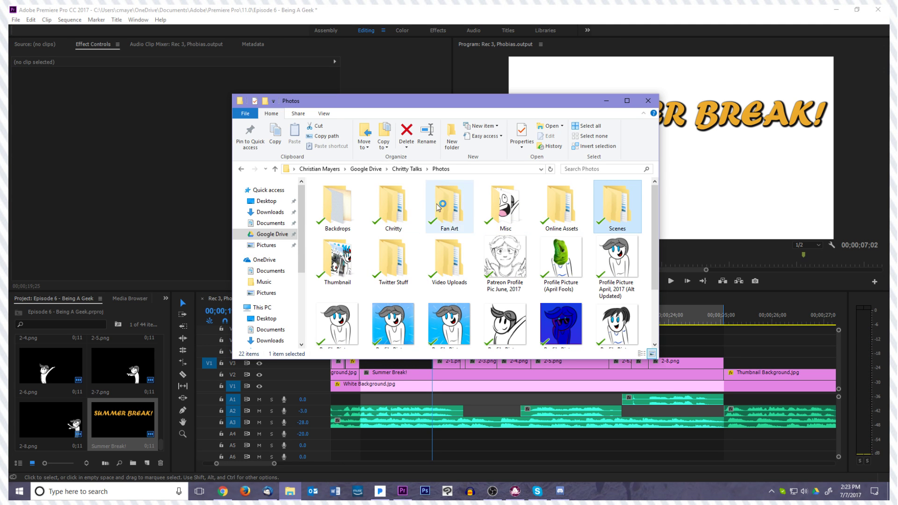
click(289, 201)
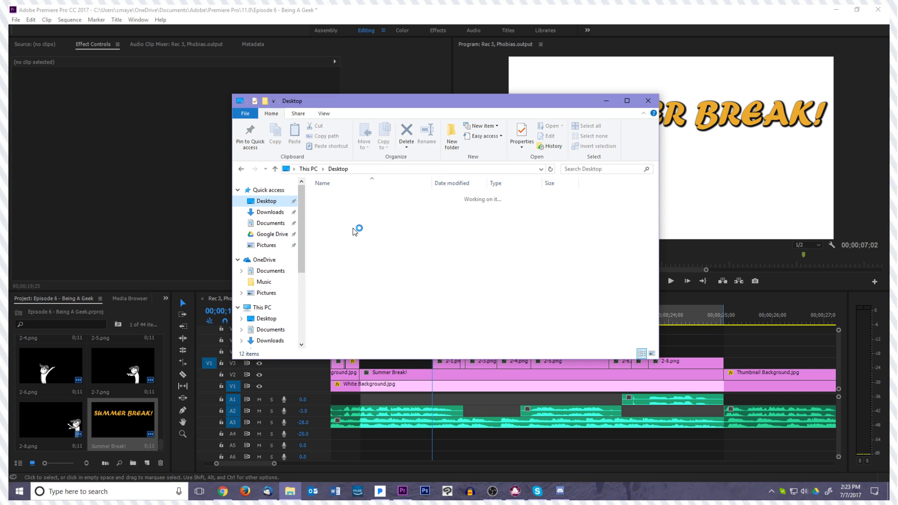
click(361, 206)
double_click(360, 207)
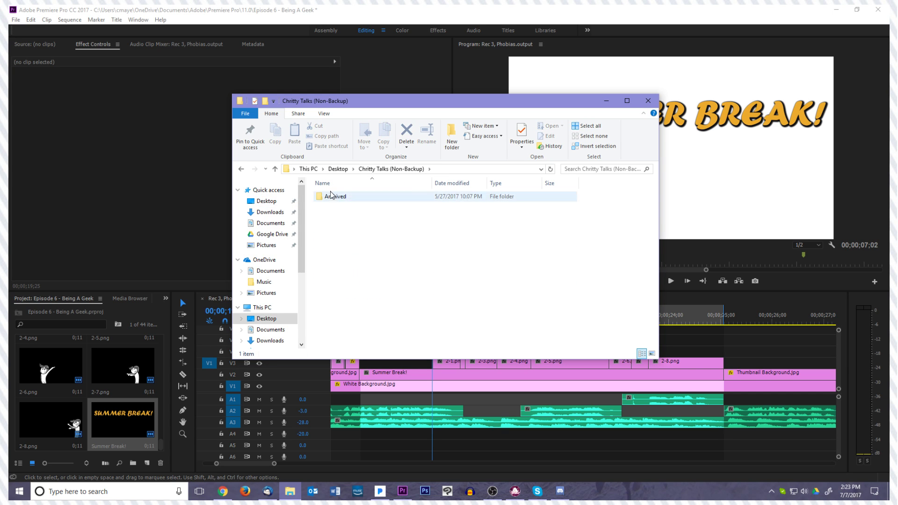
double_click(333, 197)
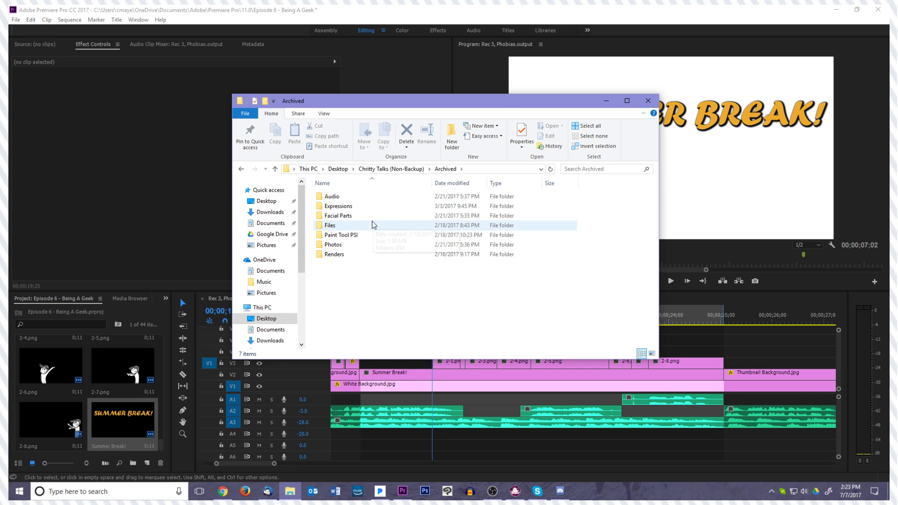
double_click(341, 199)
double_click(353, 198)
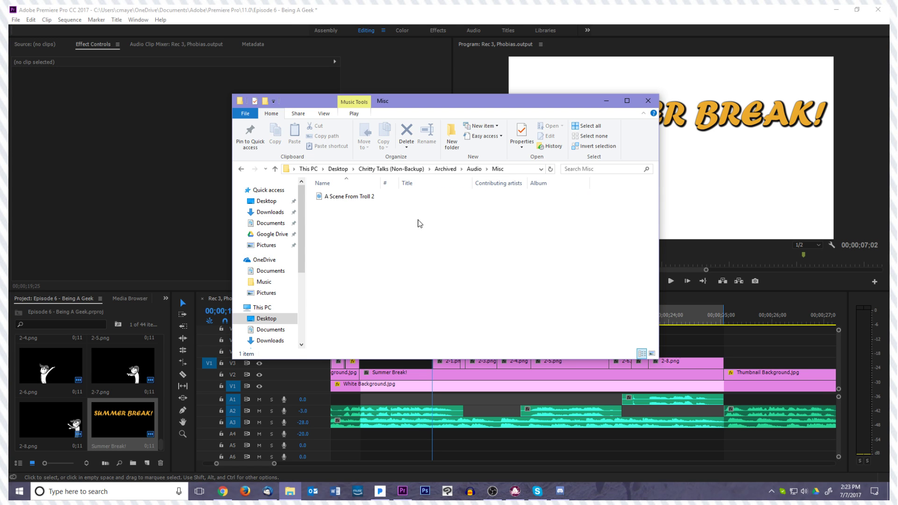
key(alt+Left)
key(alt+Left)
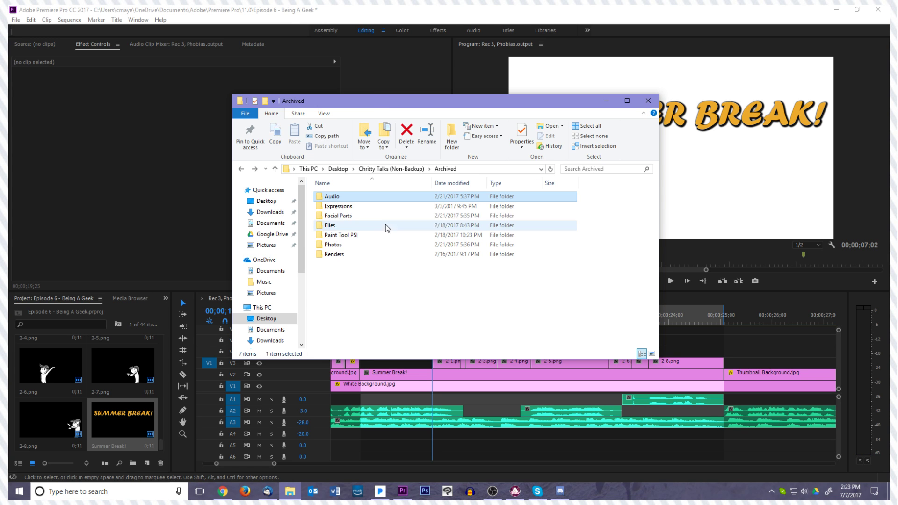
Look through the Photos and Files folders inside Archived, returning to the Archived folder
click(342, 246)
double_click(342, 245)
key(alt+Left)
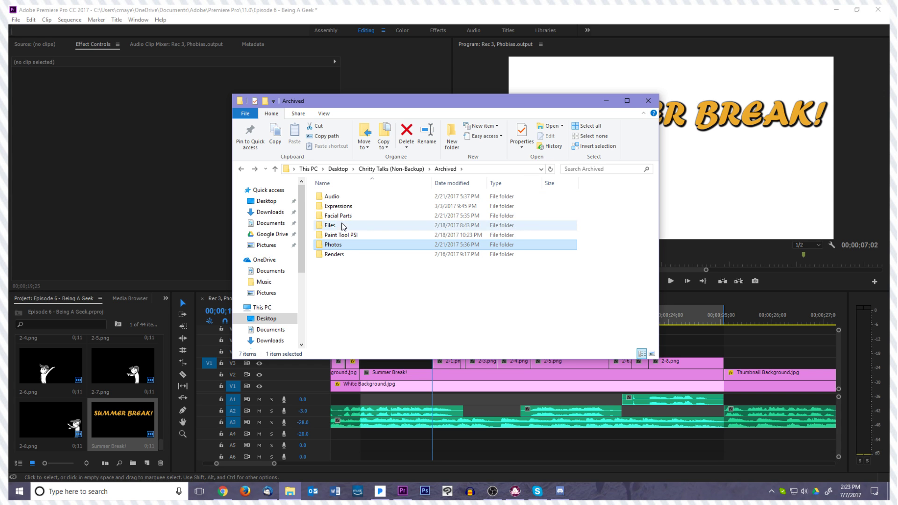
double_click(341, 226)
click(344, 199)
key(alt+Left)
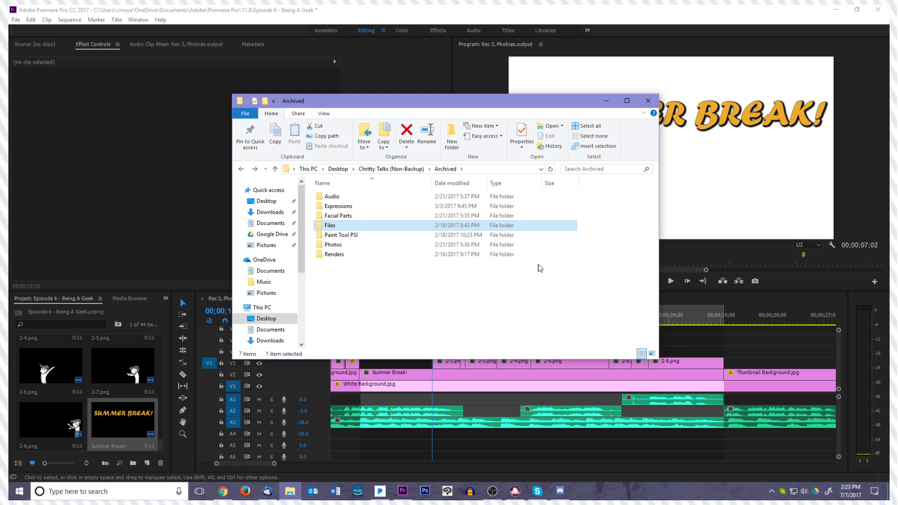
Go to Google Drive in File Explorer and open its Chritty Talks folder
right_click(291, 491)
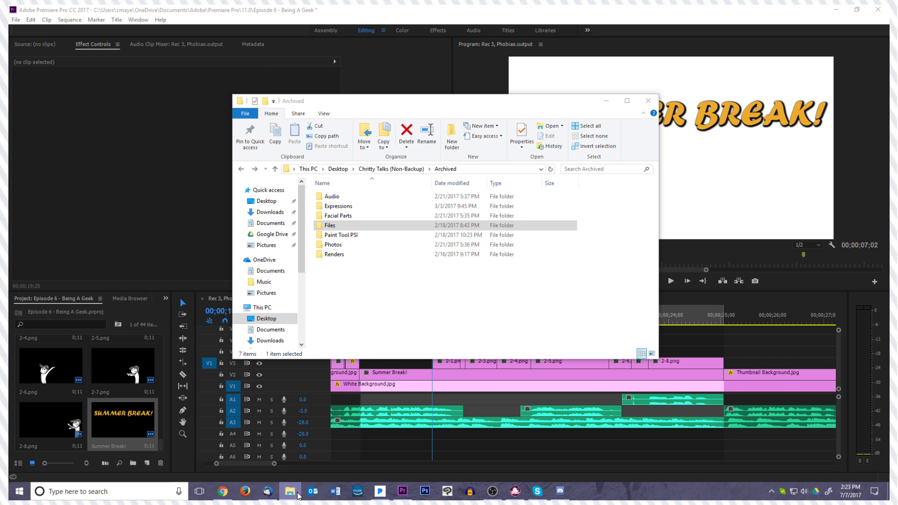
click(365, 295)
click(270, 223)
click(272, 234)
double_click(346, 206)
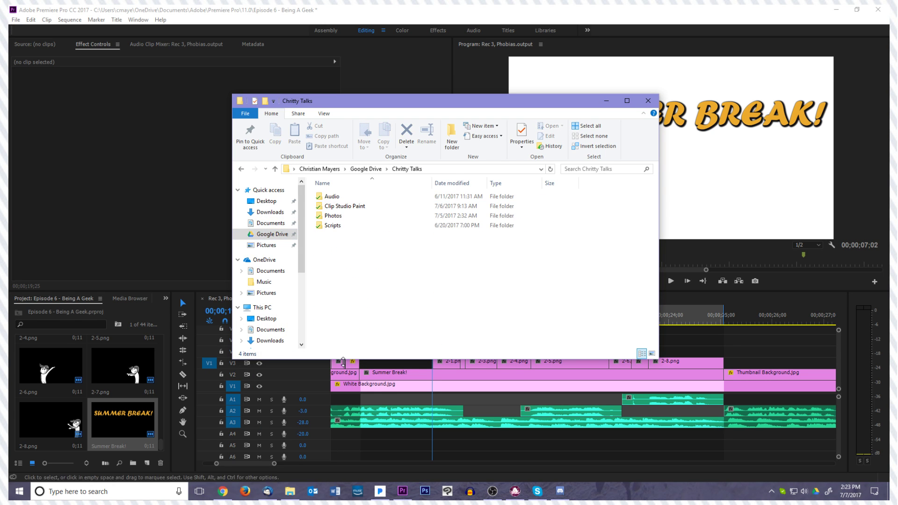
Look through the Audio folder and its Online Assets subfolder, returning to the Google Drive Chritty Talks folder
click(347, 219)
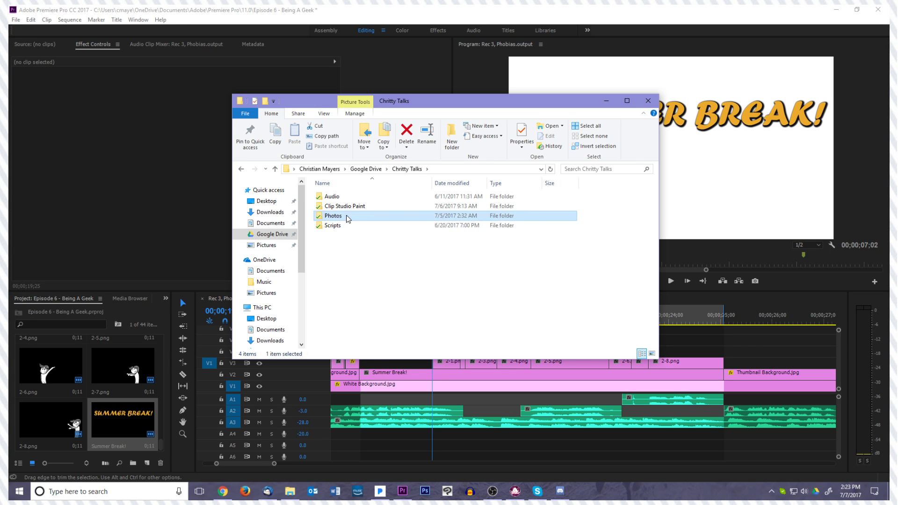
double_click(351, 199)
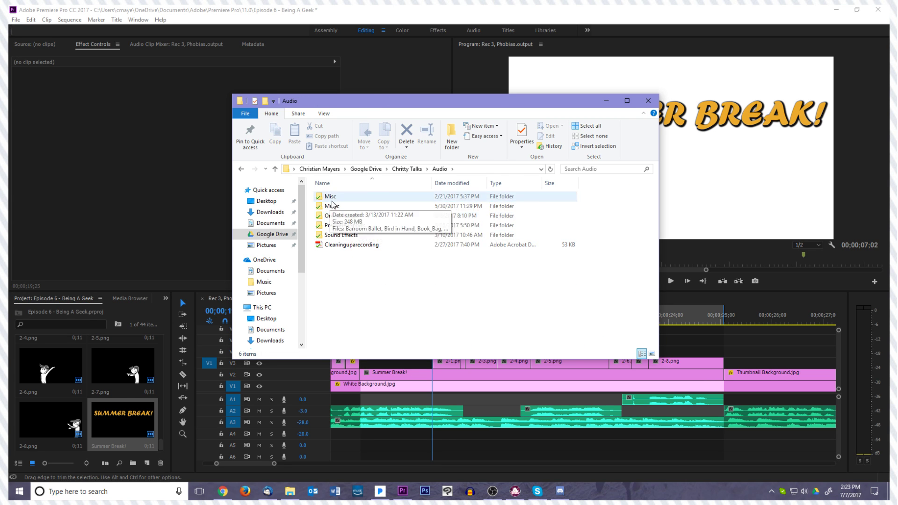
click(374, 245)
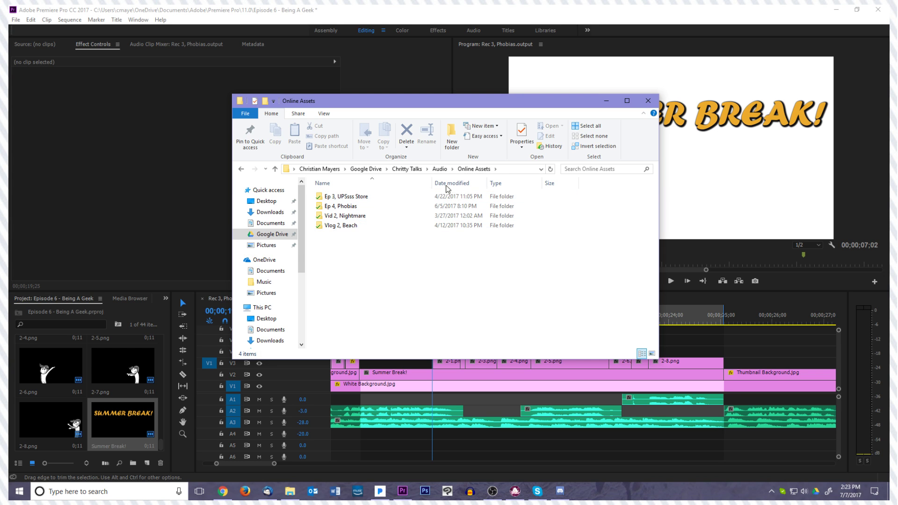
click(442, 169)
click(408, 169)
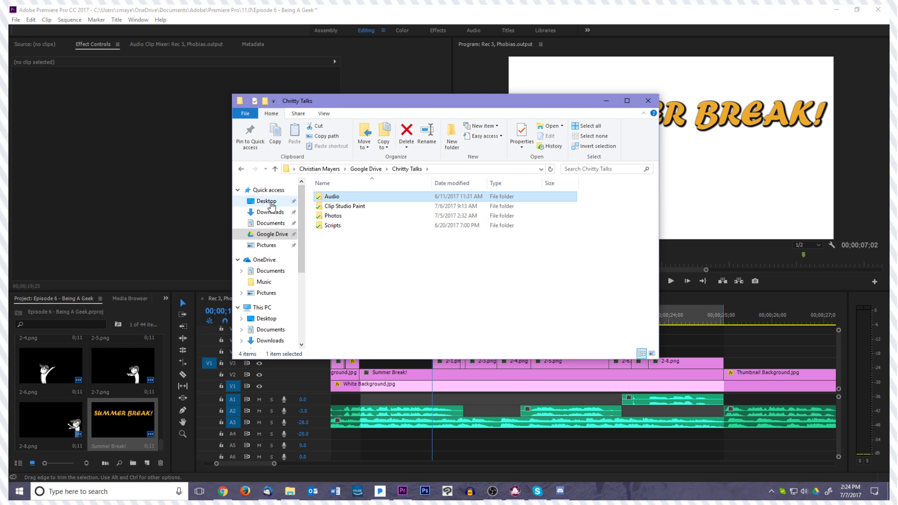
Go to Archived in the desktop's Chritty Talks (Non-Backup) folder and check its Audio folder, returning to Archived
click(267, 201)
double_click(372, 205)
double_click(345, 197)
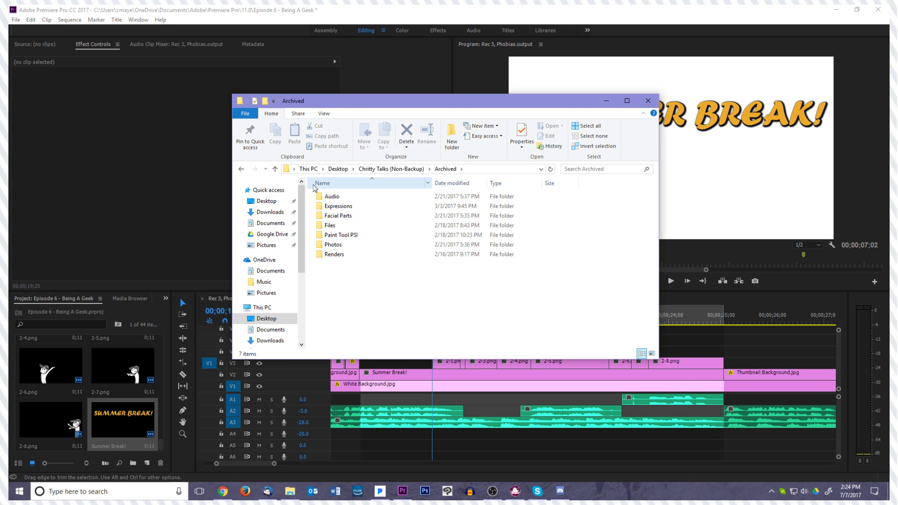
double_click(340, 197)
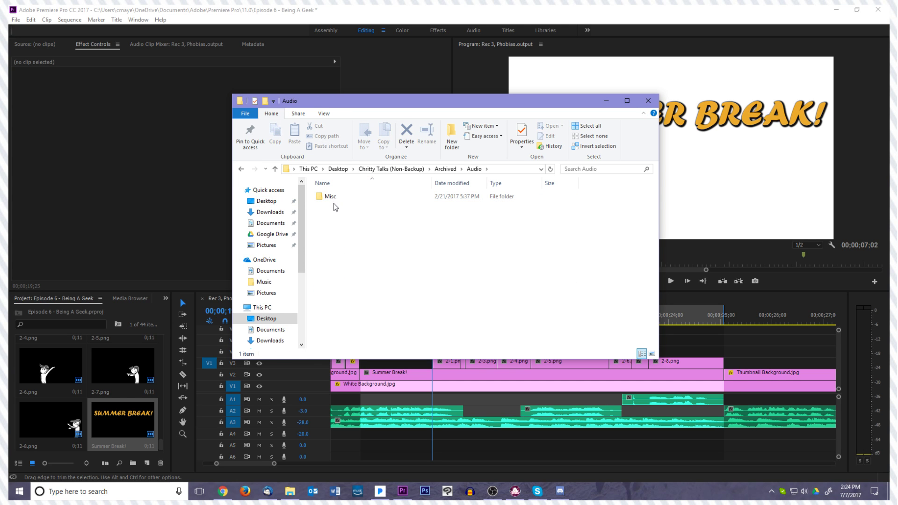
key(BackSpace)
Check the Misc, Facial Features and Chritty subfolders of the archived Photos folder, returning to Archived
double_click(342, 245)
double_click(350, 215)
key(BackSpace)
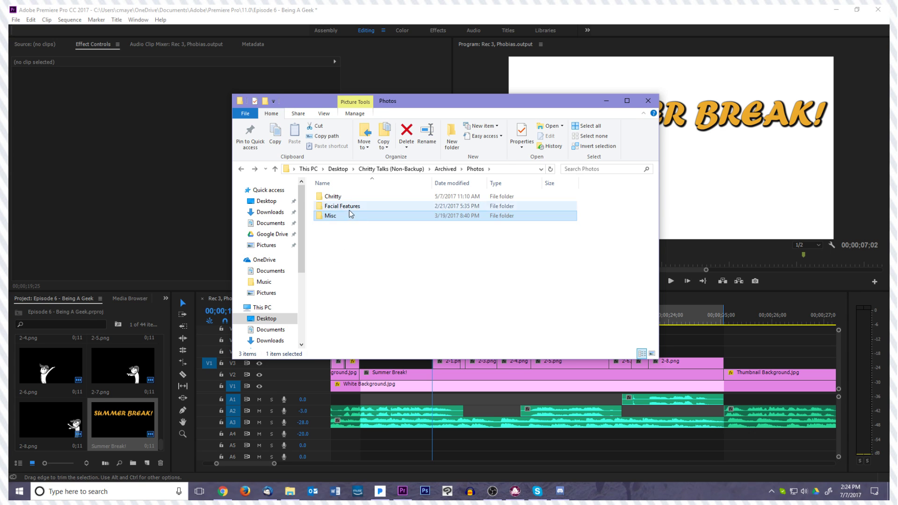
double_click(350, 209)
key(BackSpace)
key(Up)
key(Return)
key(BackSpace)
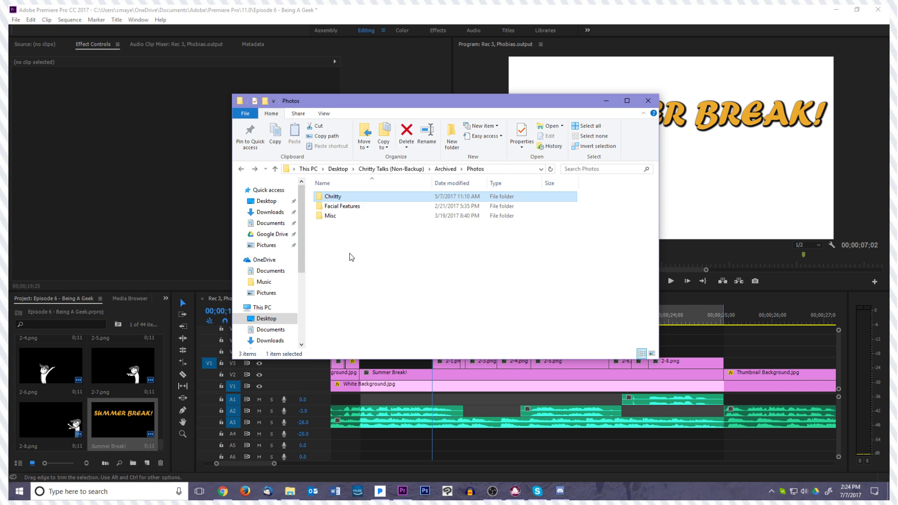
key(BackSpace)
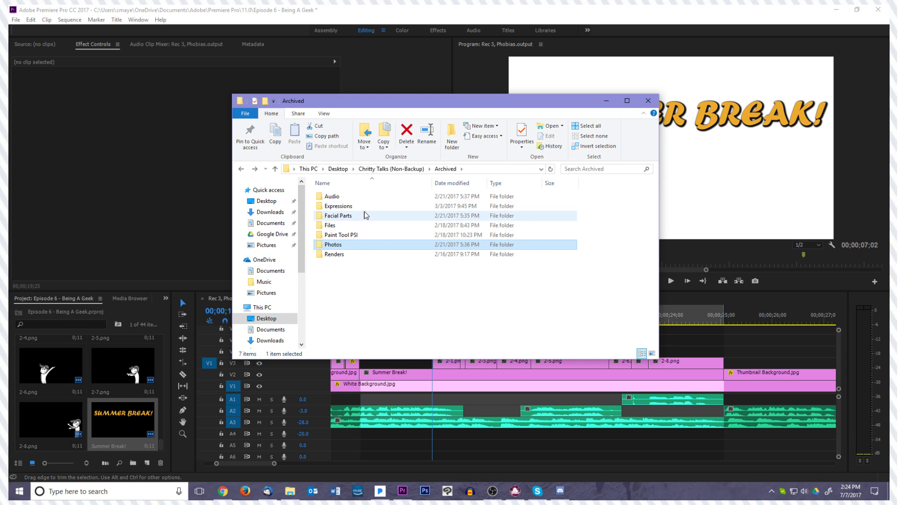
Check the Renders and Facial Parts folders inside Archived, returning to the Archived folder
click(358, 226)
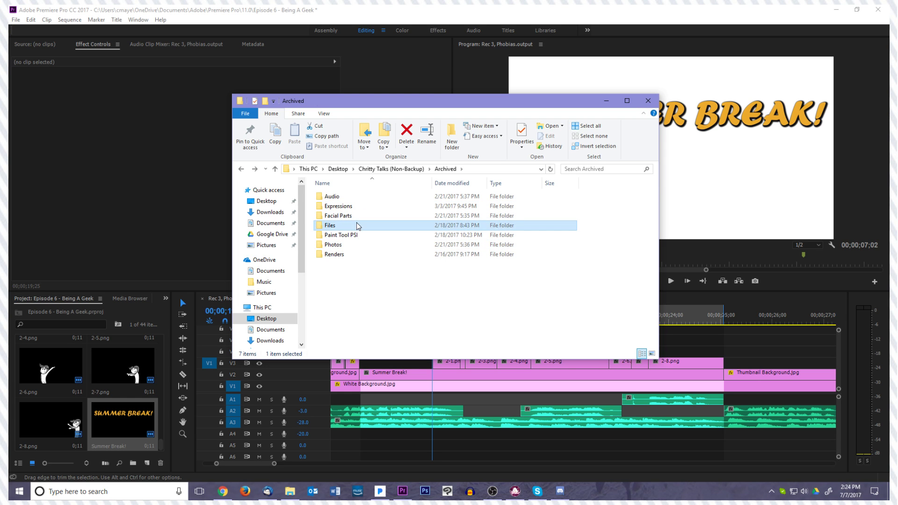
double_click(351, 257)
key(BackSpace)
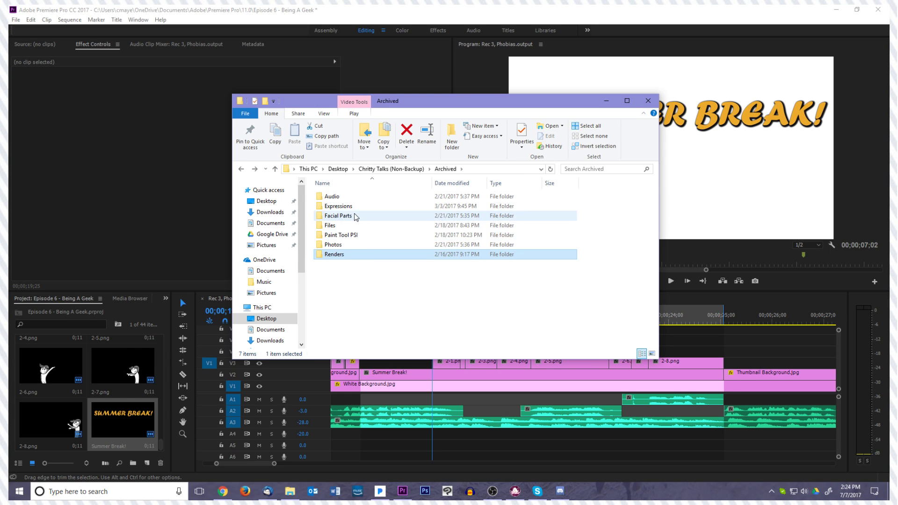
double_click(356, 217)
key(BackSpace)
Look through the computer's Pictures, Music, Downloads, Google Drive and Documents folders for the project files
scroll(261, 253, down, 3)
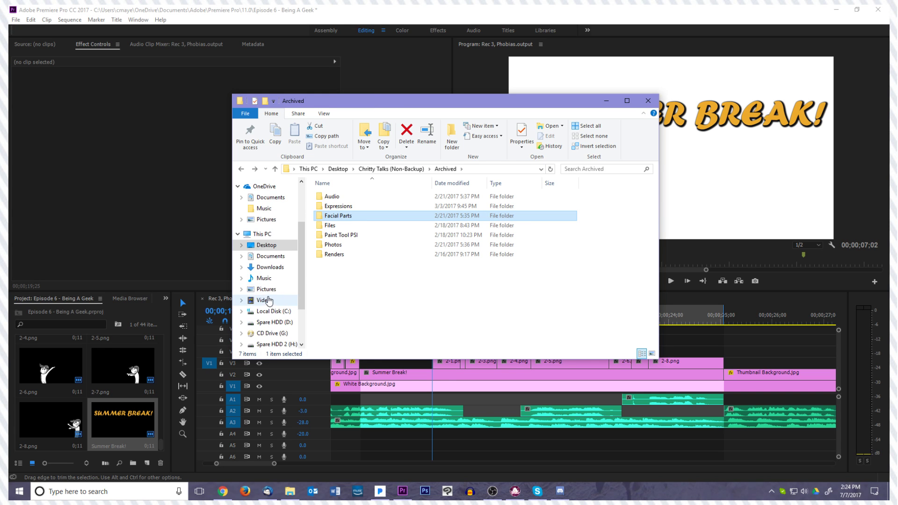
click(266, 289)
click(264, 277)
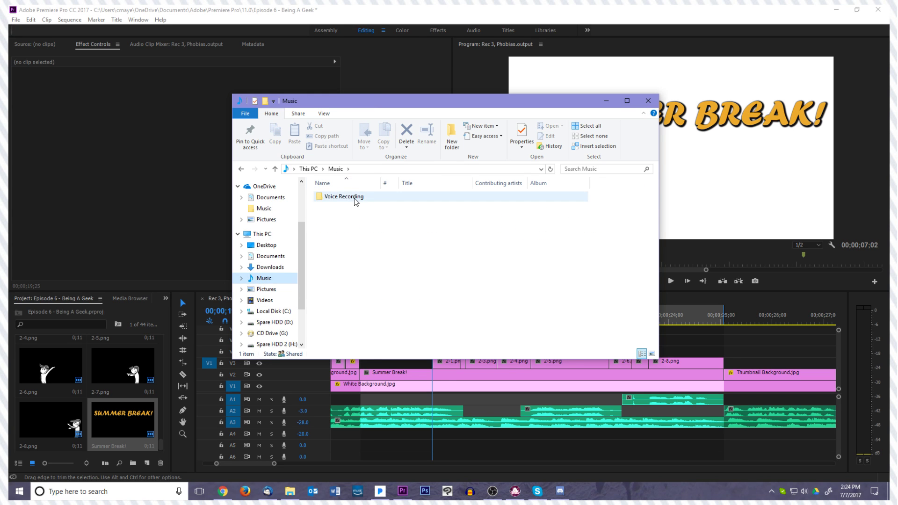
scroll(262, 255, up, 3)
click(270, 212)
click(272, 234)
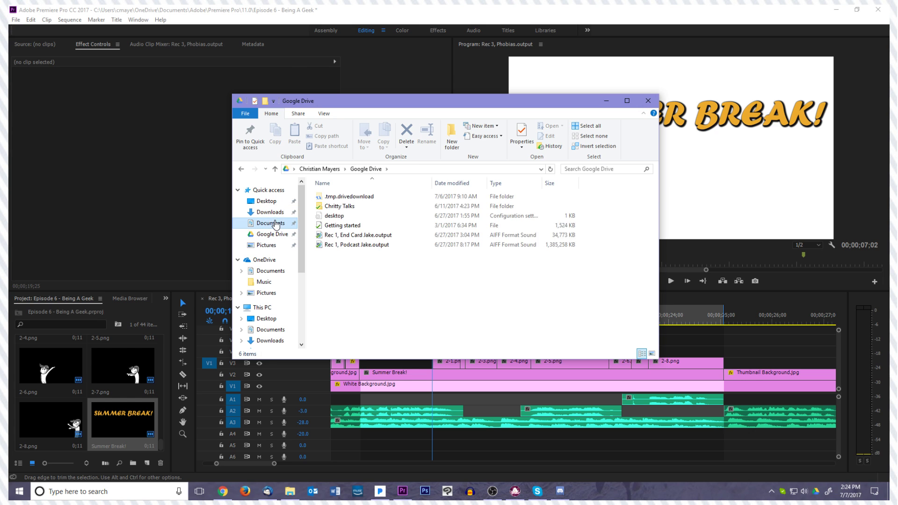
click(277, 224)
scroll(346, 234, down, 3)
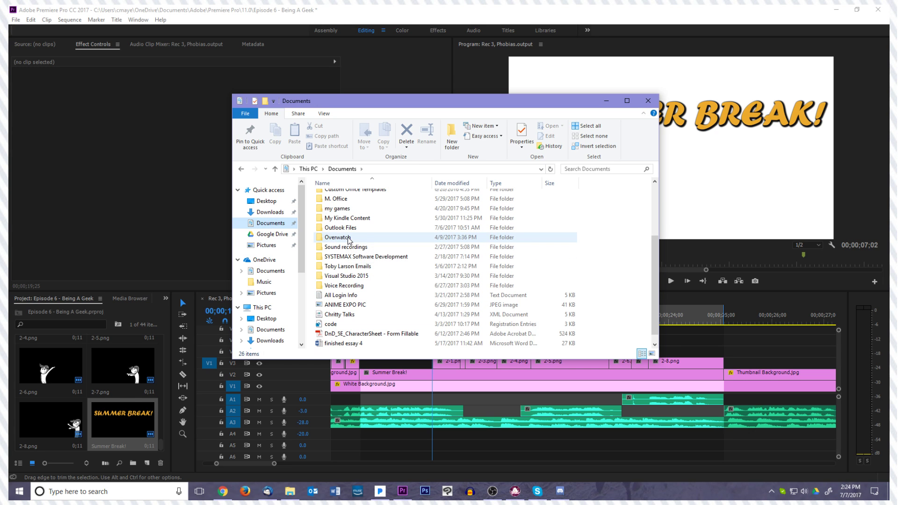
scroll(349, 241, up, 3)
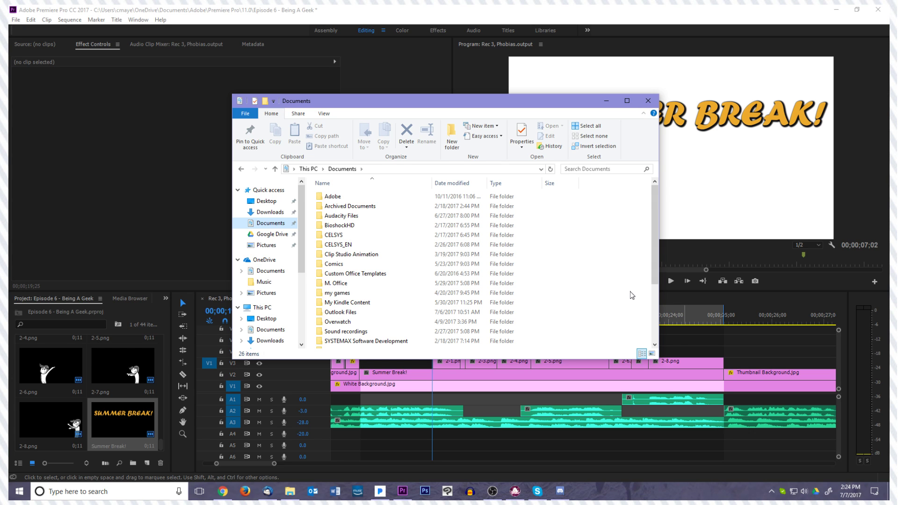
Minimize the File Explorer window and open a new Google Chrome window
click(607, 103)
mouse_move(293, 499)
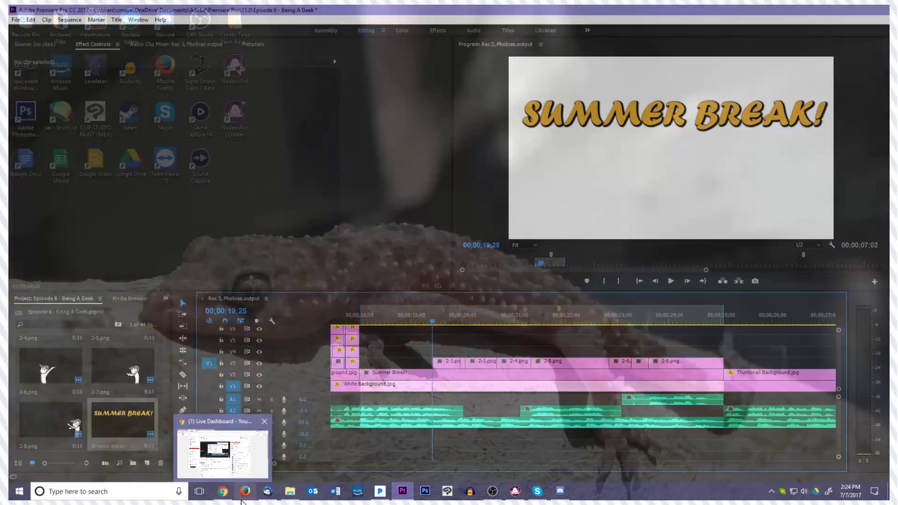
right_click(223, 492)
click(212, 444)
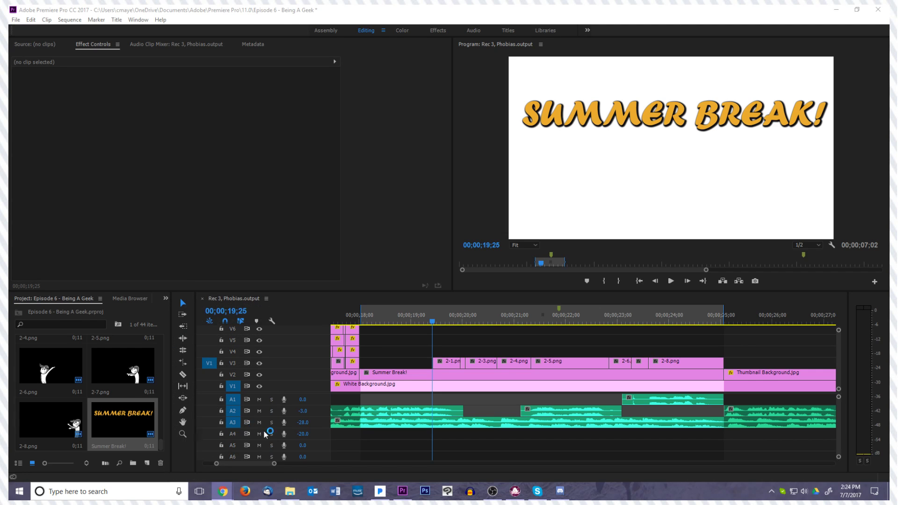
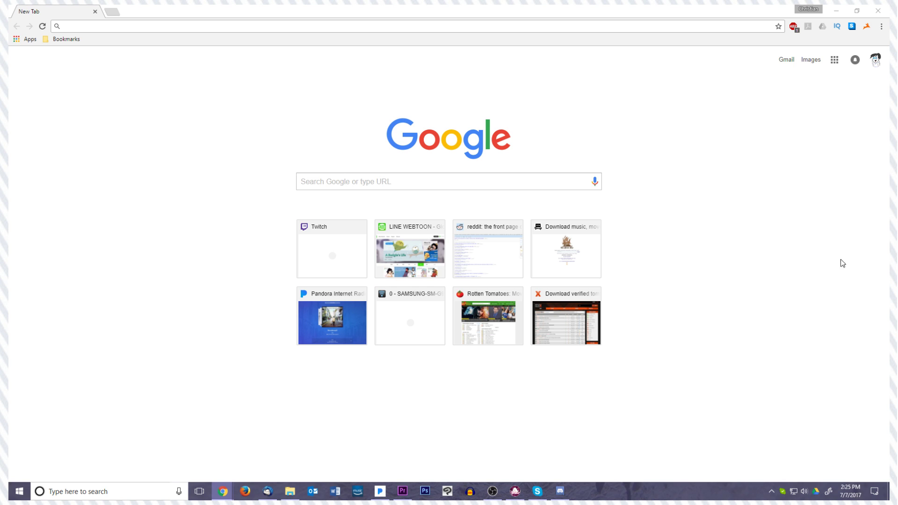
Search Google for "party streamer sound effect", open the Party Horn Sound Effect video on YouTube and pause it
click(734, 191)
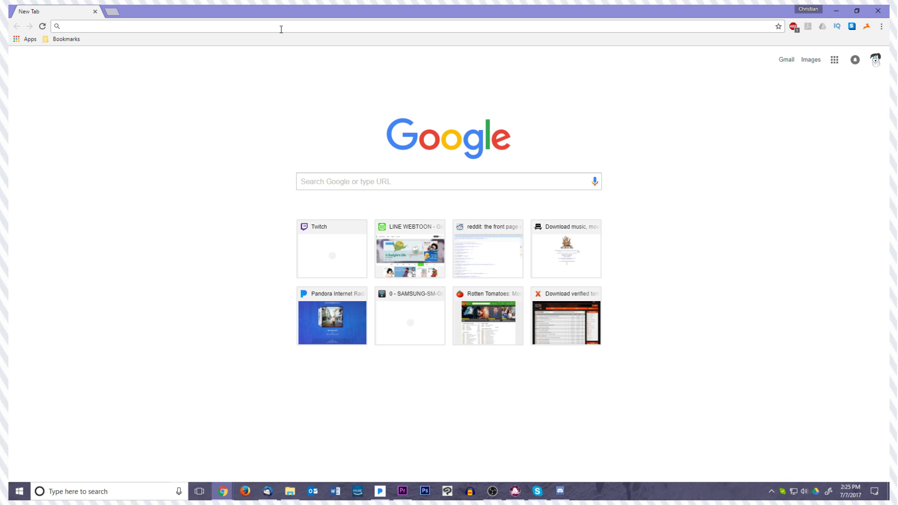
text(party st)
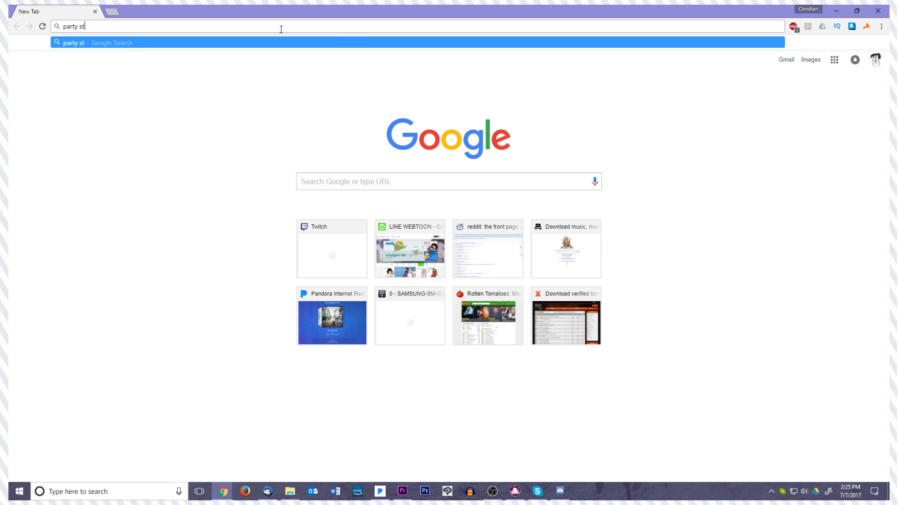
text(reamer sound effect)
key(Return)
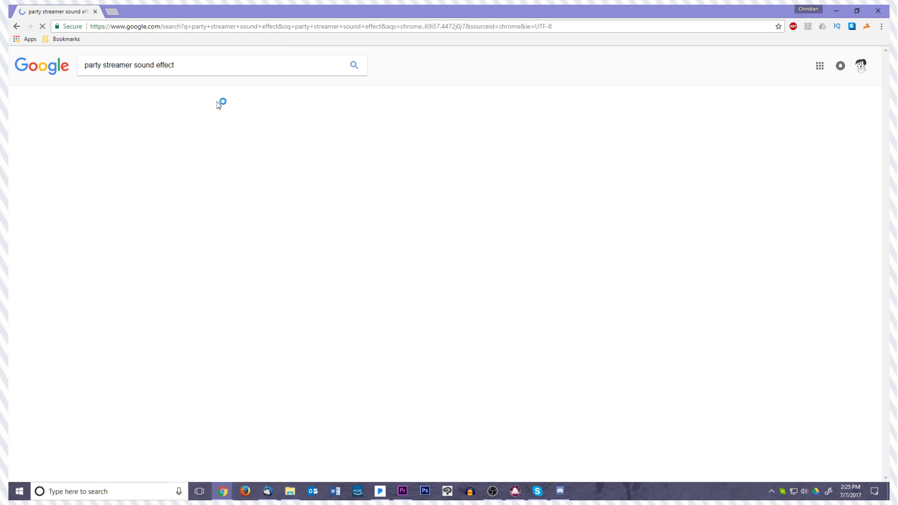
click(218, 190)
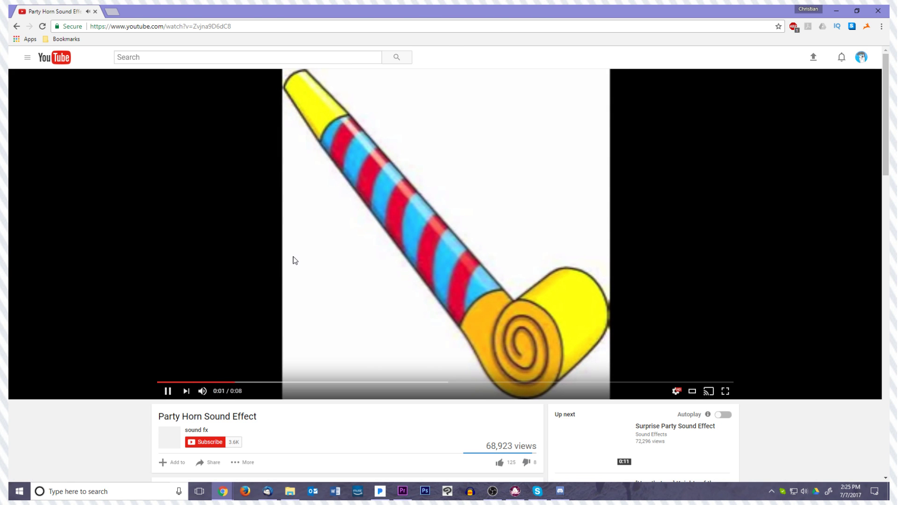
click(292, 261)
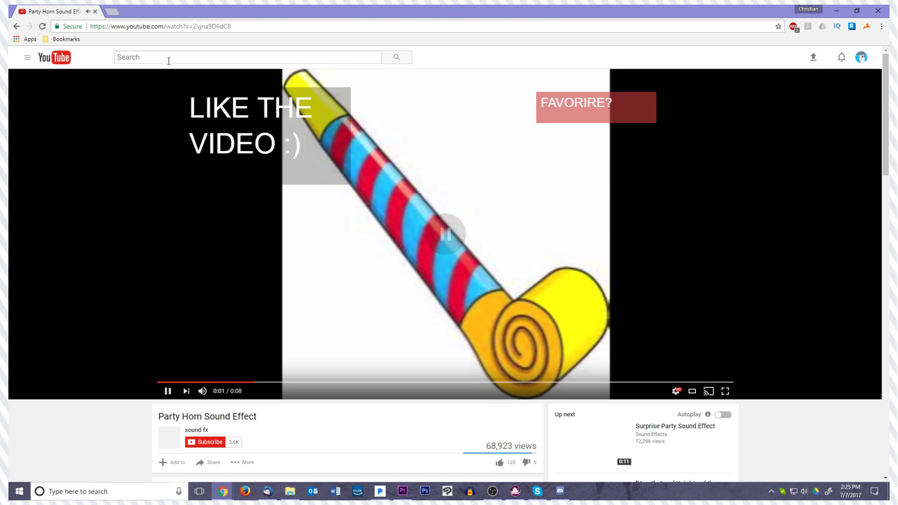
Copy the video's address and open the bookmarked online video converter's link conversion page in a new tab
click(117, 26)
click(112, 12)
click(65, 39)
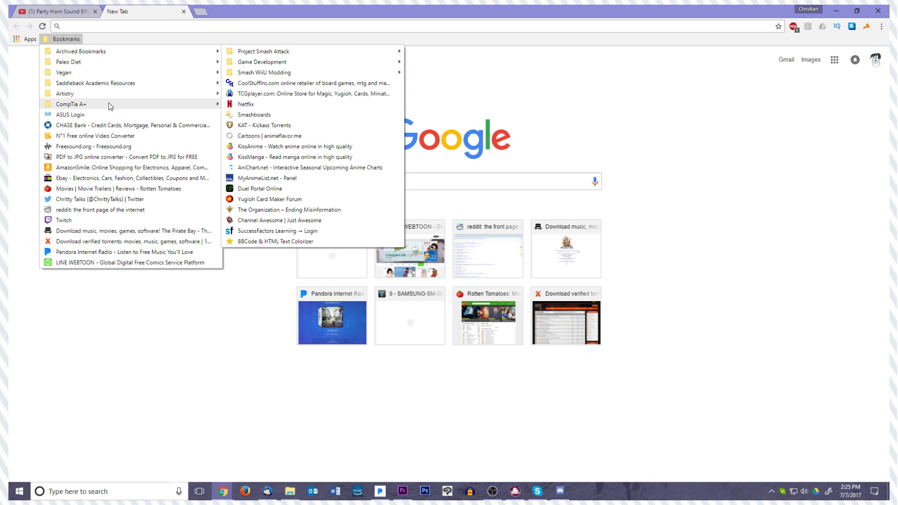
click(96, 136)
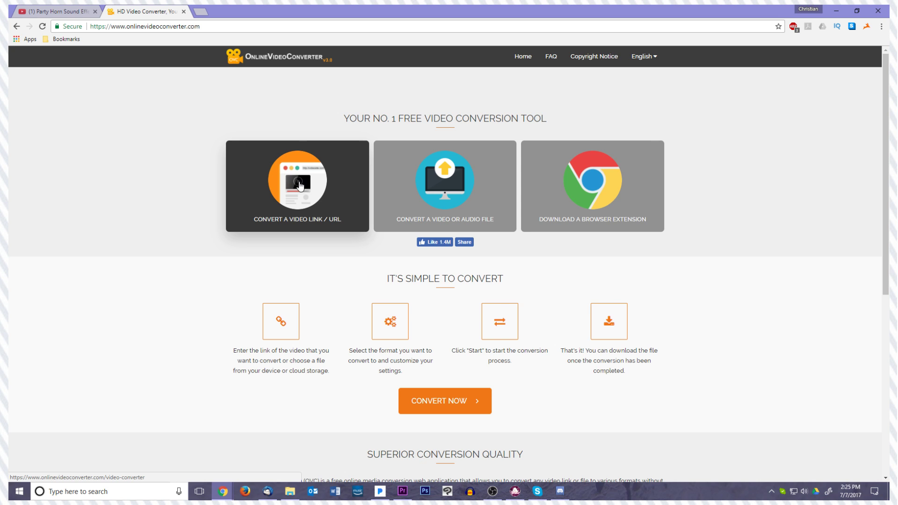
click(319, 198)
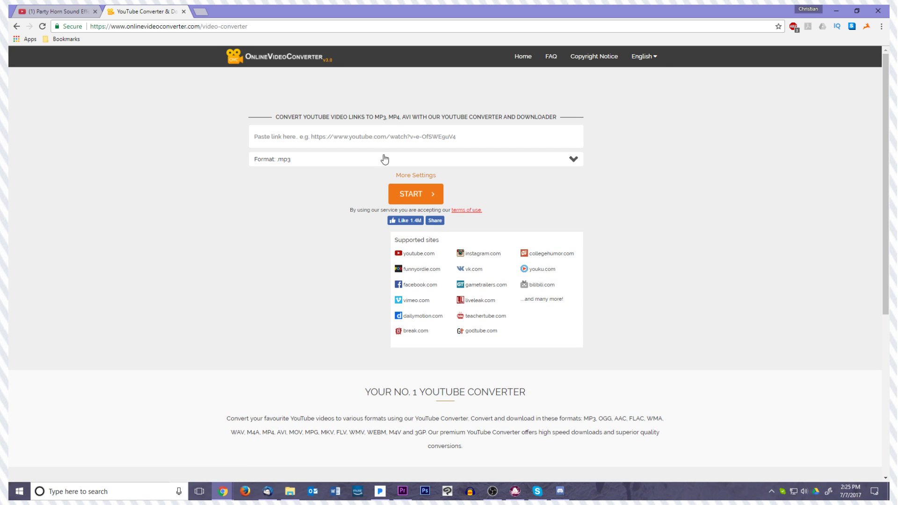
Paste the copied YouTube link, set the format to .mp3 and start the conversion
click(350, 131)
text(https://www.youtube.com/watch?v=ZvjnagD6dC8)
click(361, 164)
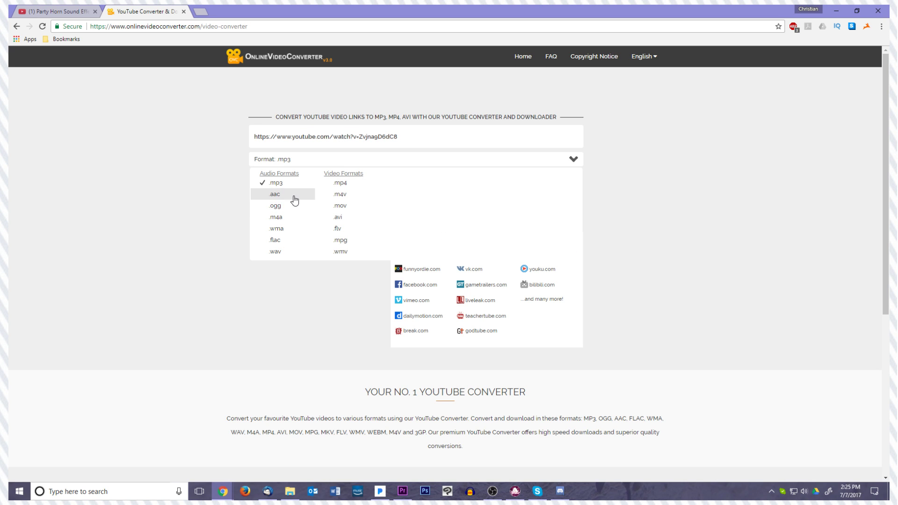
click(277, 183)
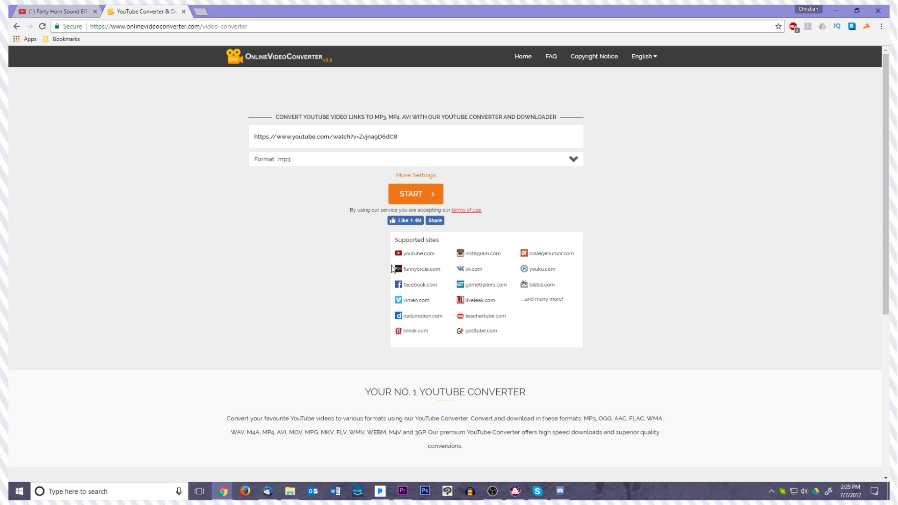
click(404, 190)
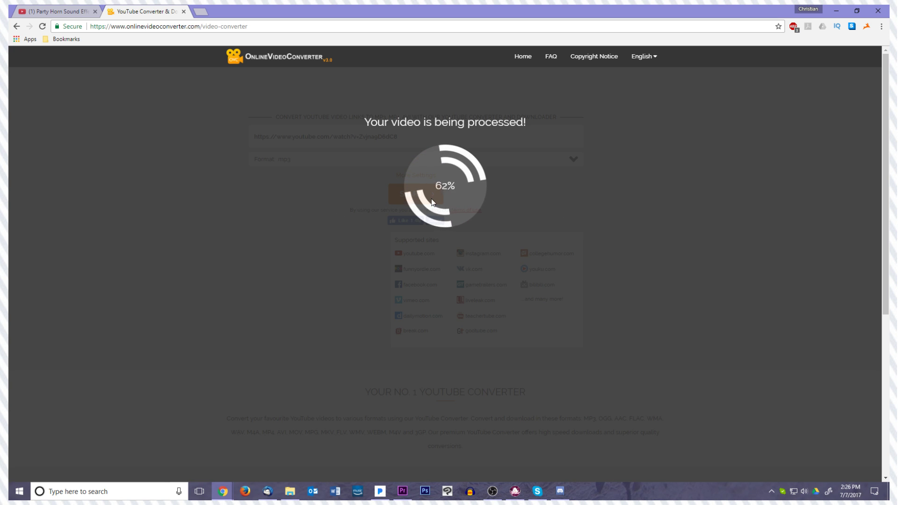
Download the converted Party Horn Sound Effect mp3, close the ad tab and minimize the browser
click(291, 490)
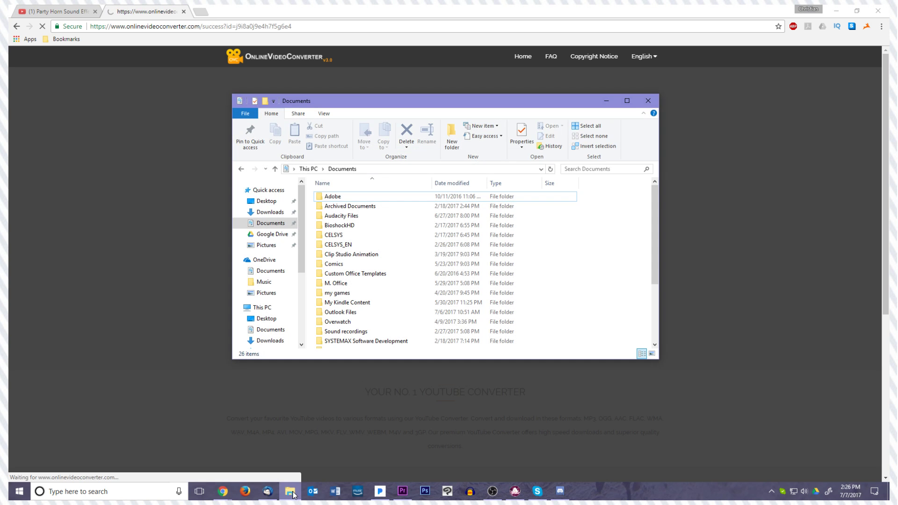
click(372, 83)
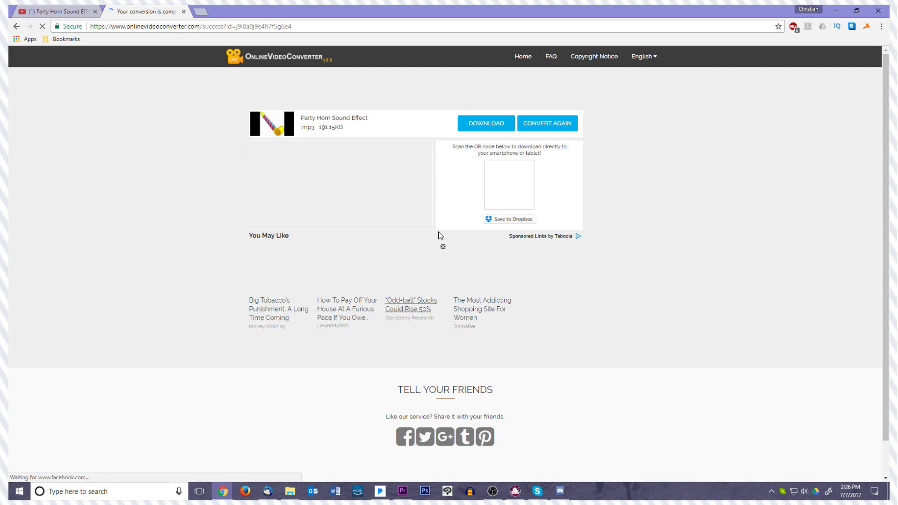
click(490, 128)
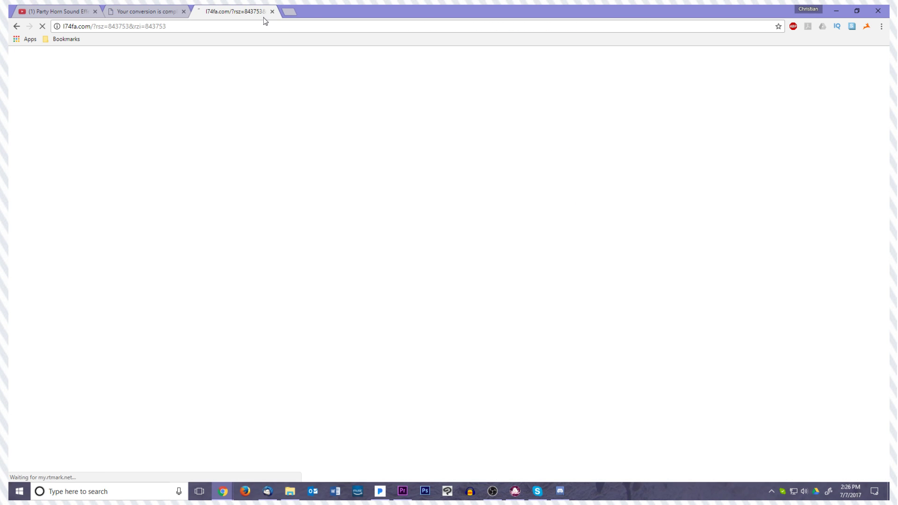
click(371, 218)
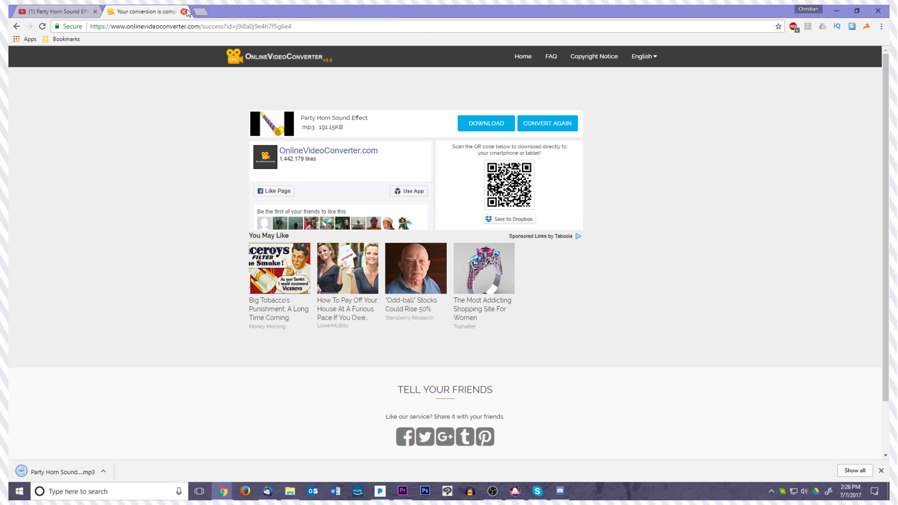
click(837, 10)
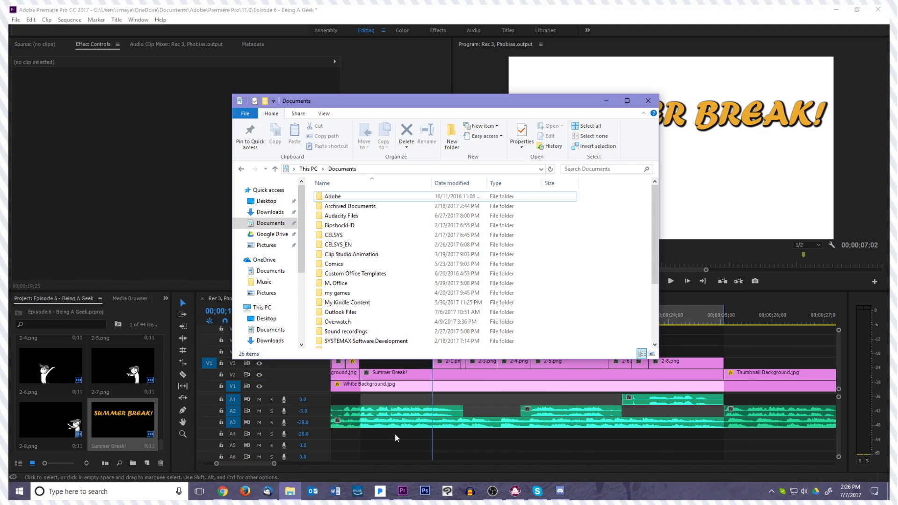
Open a second File Explorer window, move both windows apart and open Google Drive's Chritty Talks folder in the new one
right_click(296, 492)
click(284, 442)
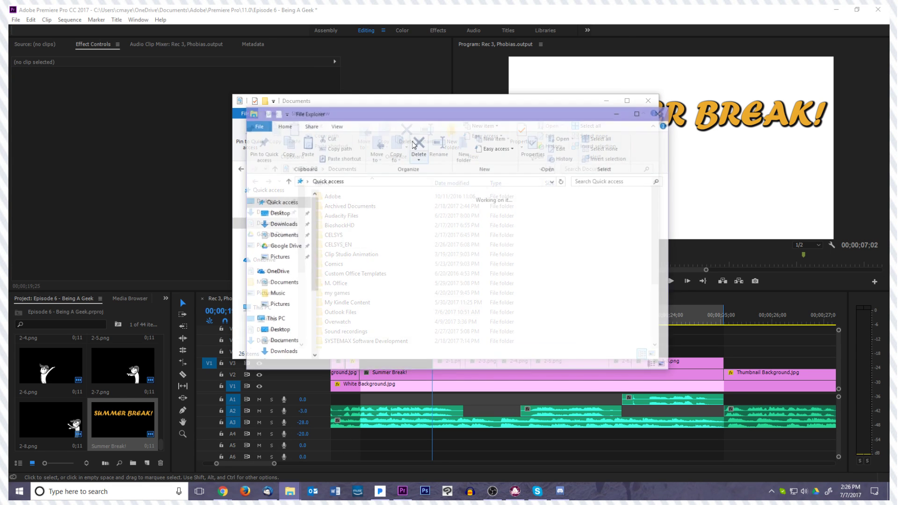
drag(437, 120, 259, 190)
drag(336, 109, 422, 82)
click(186, 324)
double_click(186, 324)
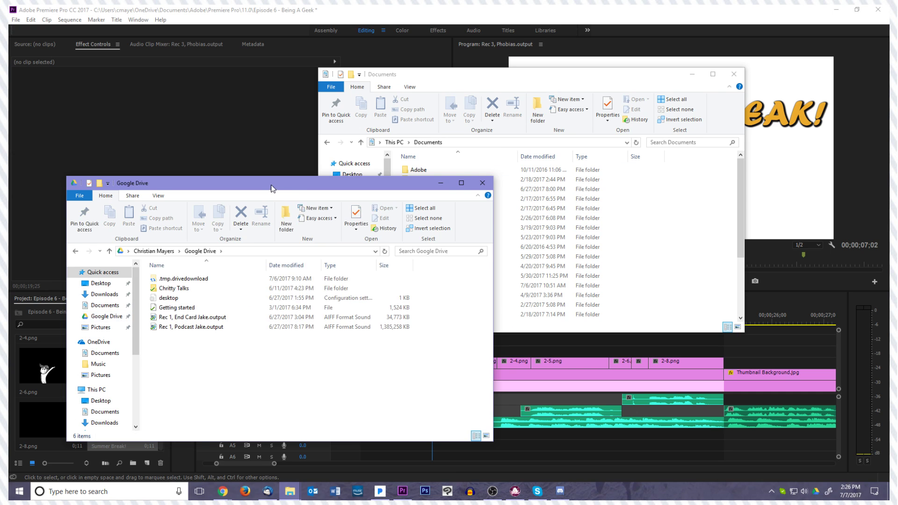
drag(272, 184, 228, 226)
double_click(136, 329)
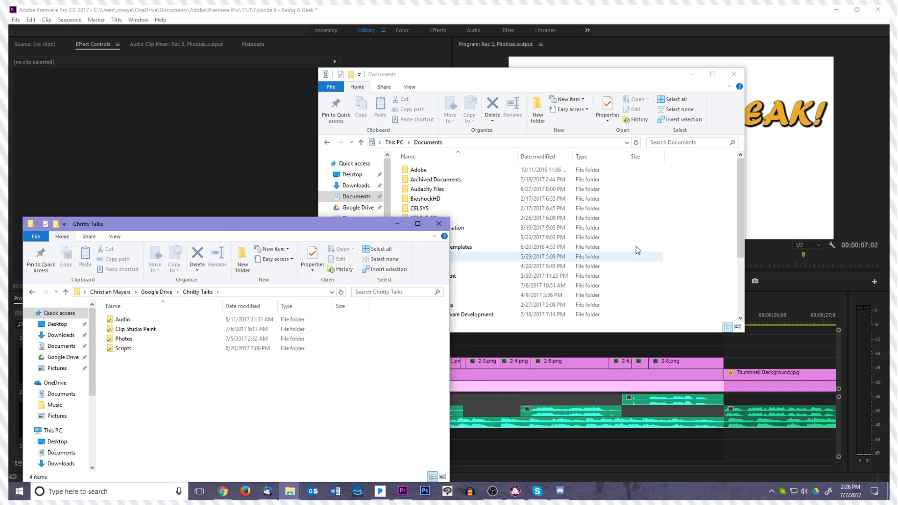
Open Downloads in the first File Explorer window and select the Party Horn Sound Effect file
click(681, 221)
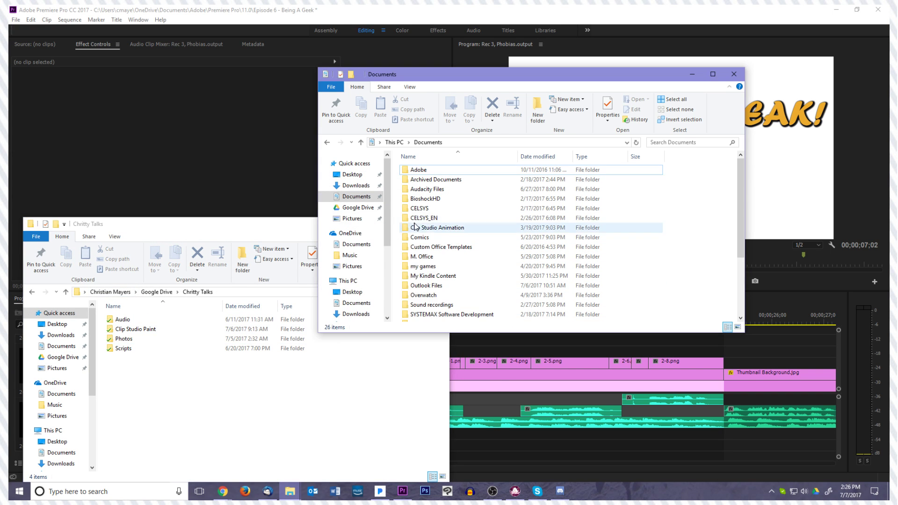
click(354, 187)
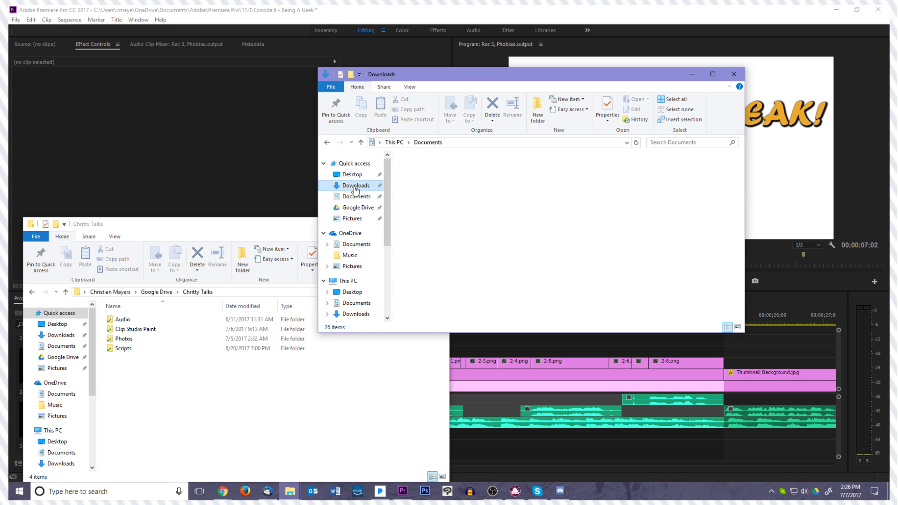
click(473, 192)
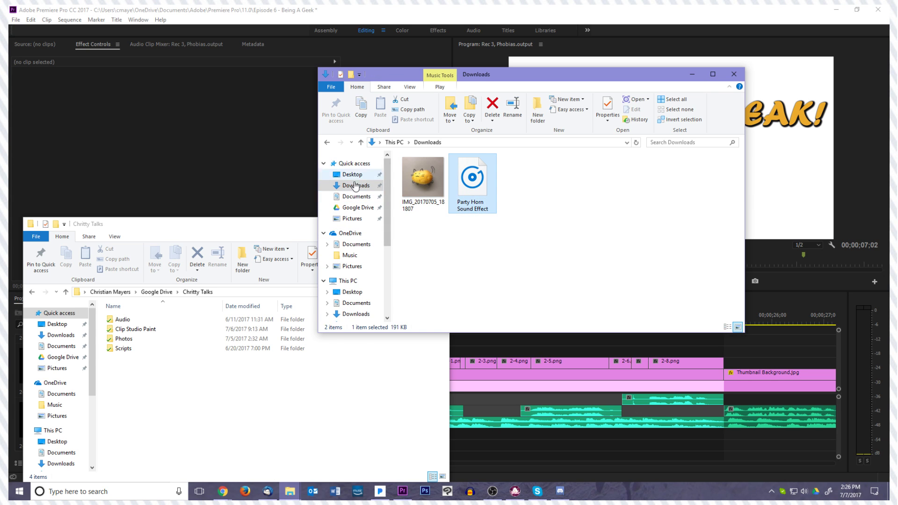
Open the Online Assets folder inside Chritty Talks' Audio folder, checking the Photos and Misc folders on the way
click(181, 367)
double_click(134, 339)
key(alt+Left)
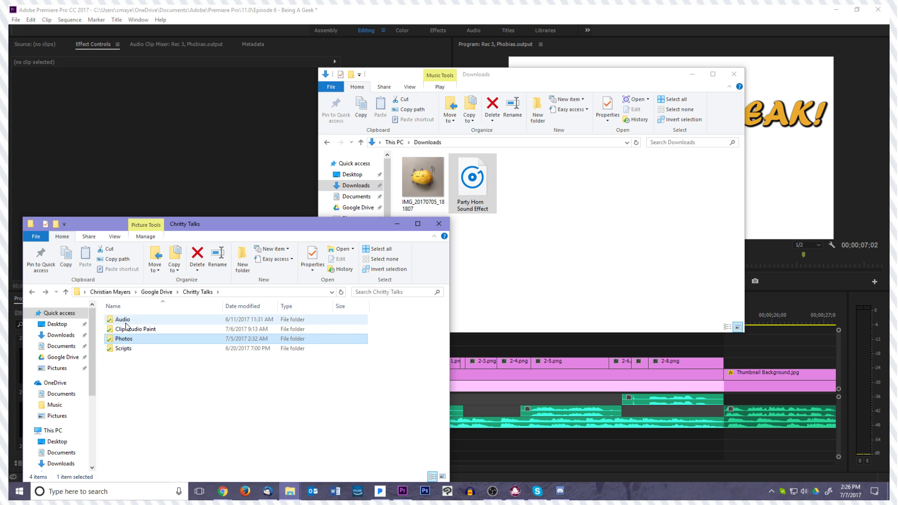
double_click(127, 323)
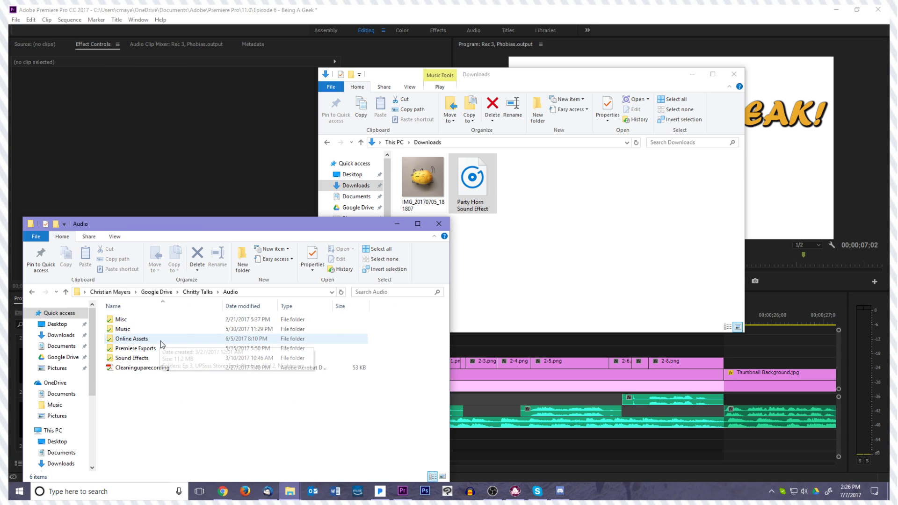
double_click(142, 322)
key(alt+Left)
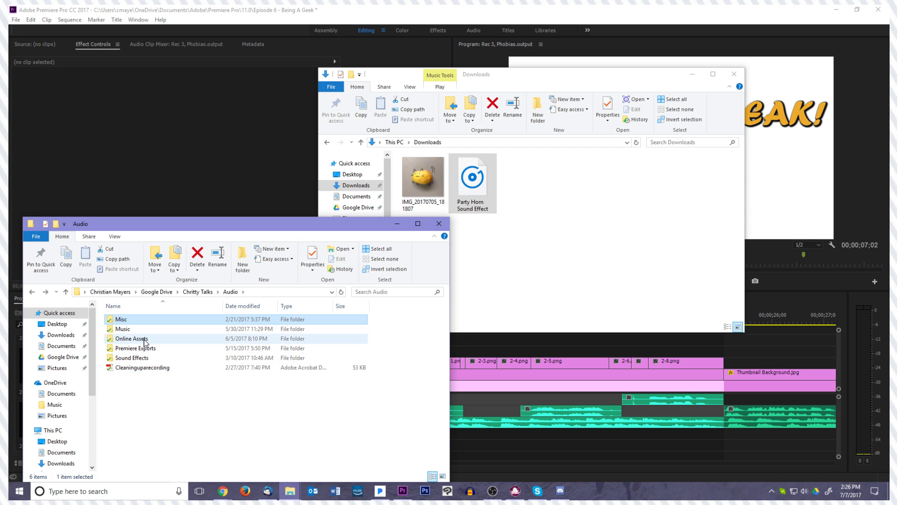
double_click(140, 339)
Create a new folder inside Online Assets, keeping its default name
right_click(156, 381)
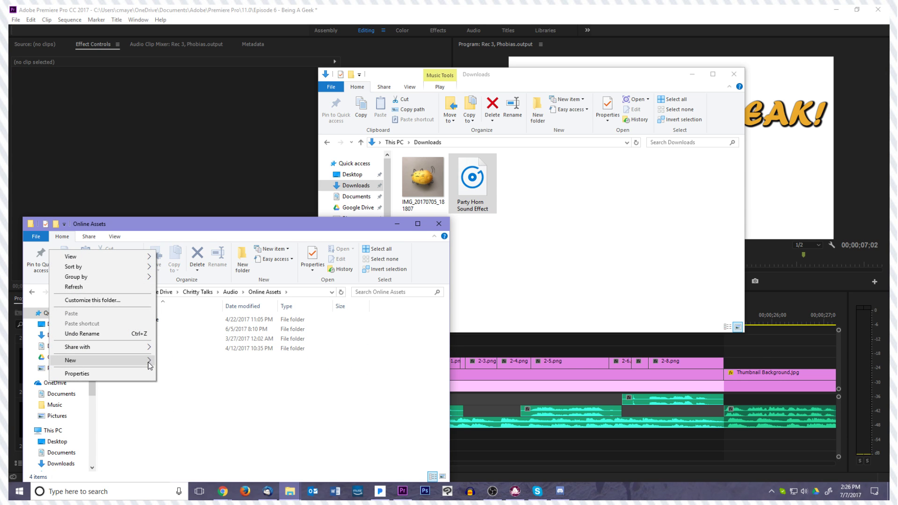
mouse_move(149, 364)
click(207, 362)
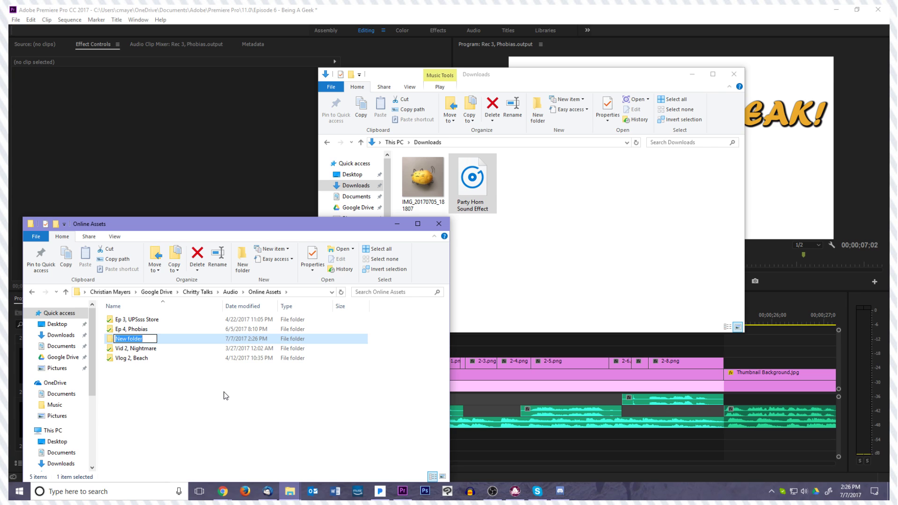
key(Return)
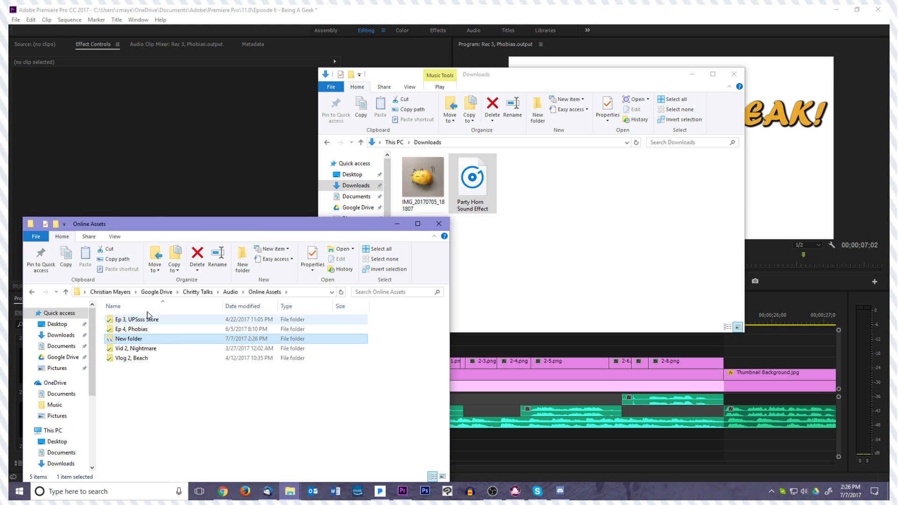
Open the spotlight sound file from the Ep 4, Phobias folder in its default player and close the player
double_click(148, 329)
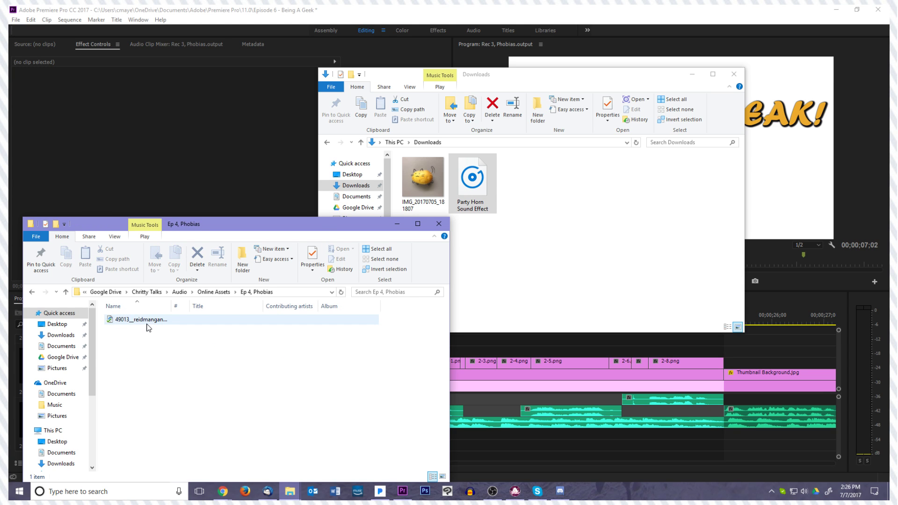
click(148, 325)
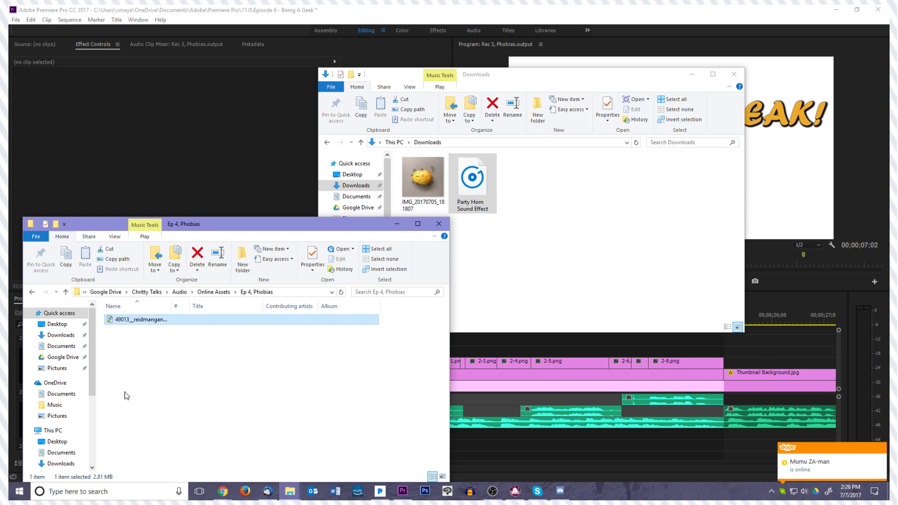
double_click(157, 323)
click(451, 352)
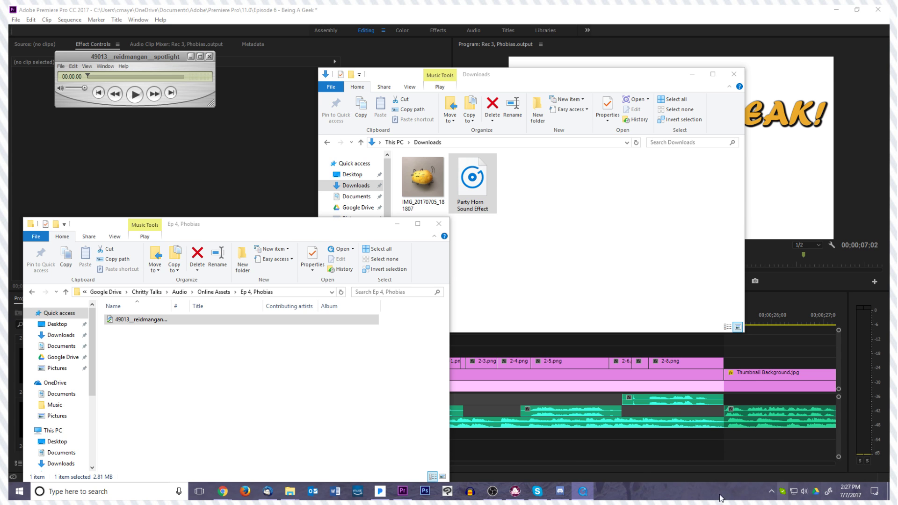
drag(590, 495, 585, 464)
click(569, 467)
Play the spotlight sound file in VLC media player and close the player
right_click(191, 324)
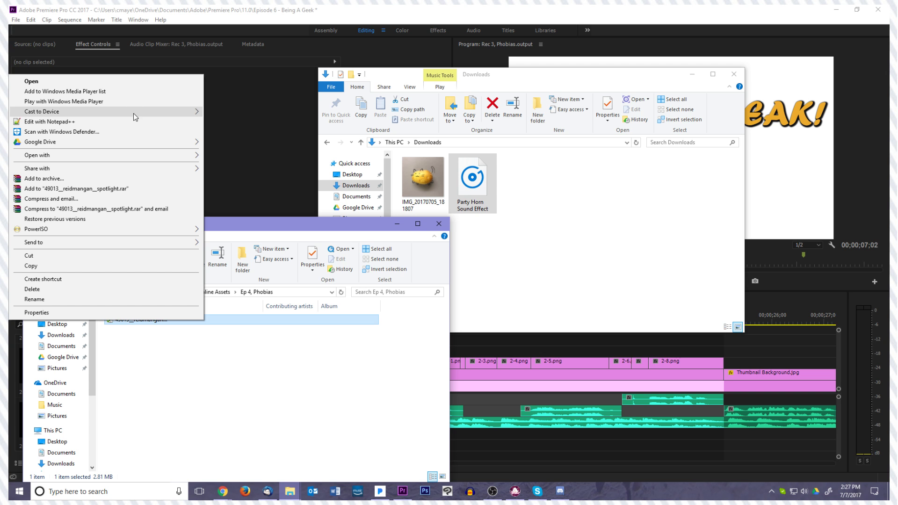
mouse_move(143, 146)
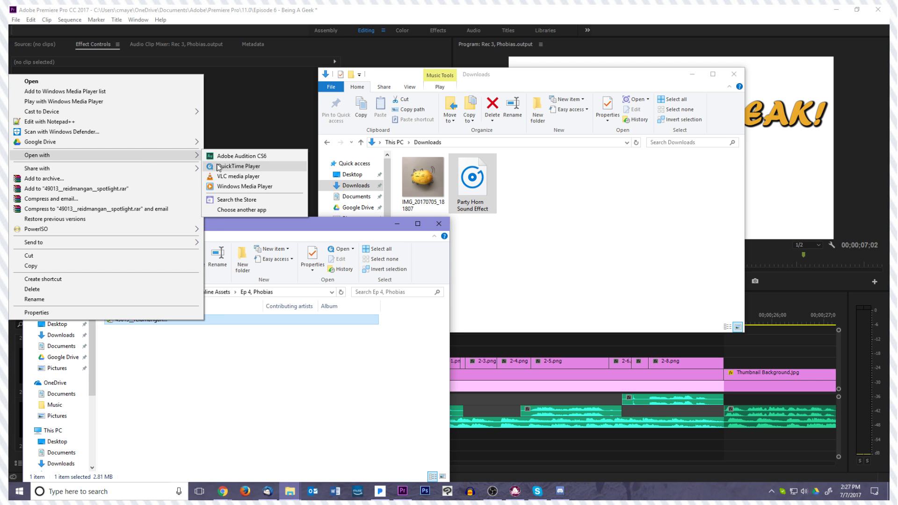
click(234, 176)
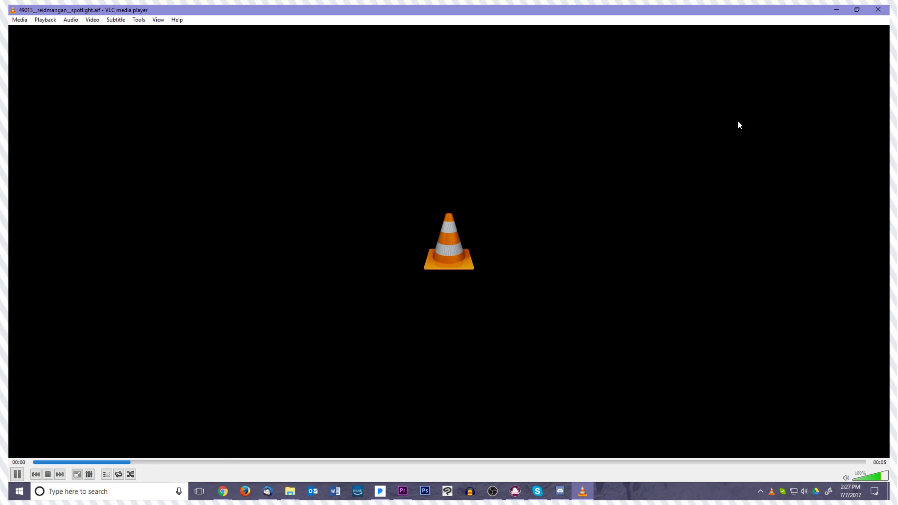
click(885, 8)
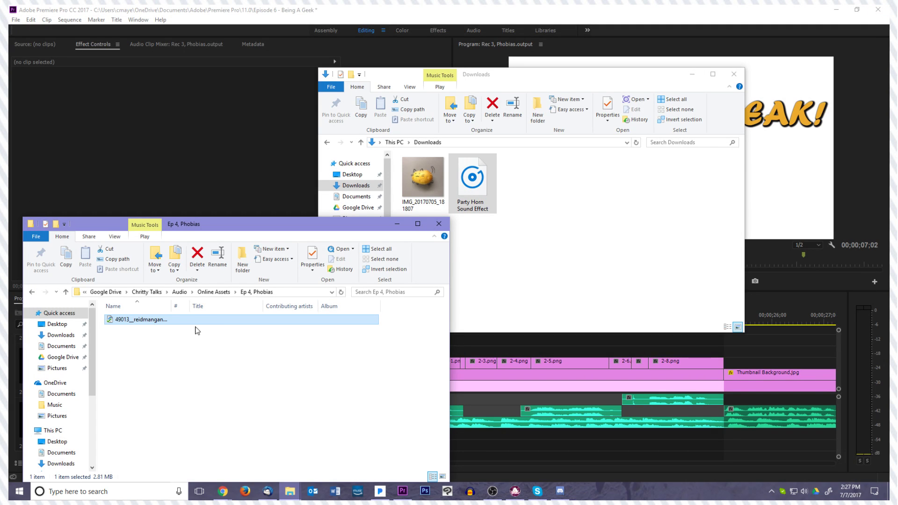
Move the Party Horn Sound Effect file from Downloads into the Ep 4, Phobias folder and close the Downloads window
drag(472, 183, 237, 376)
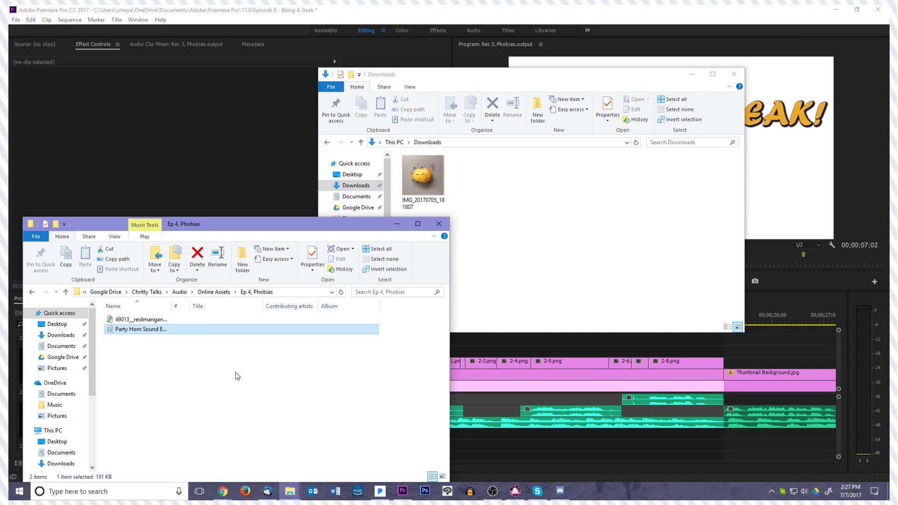
click(734, 74)
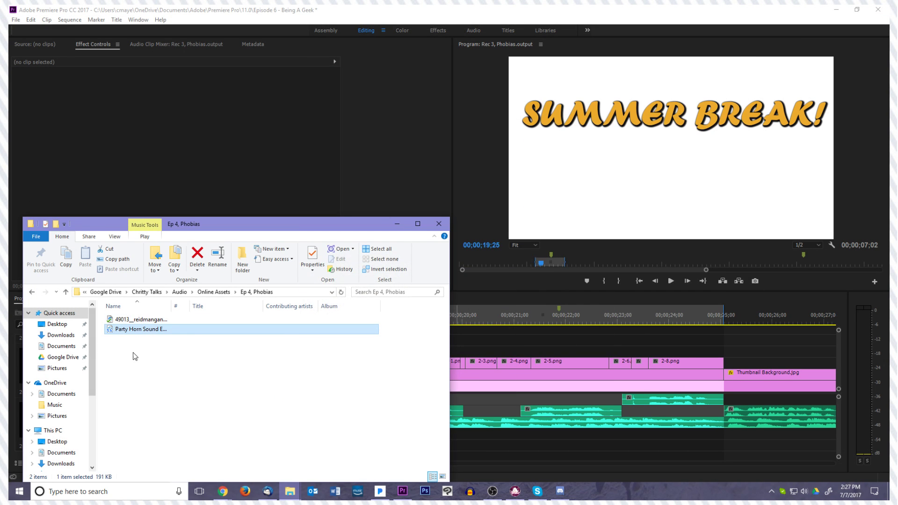
Place the Party Horn Sound Effect on audio track A4 from about 00;00;20;00 and set that track's volume to 0.0
drag(152, 334, 493, 445)
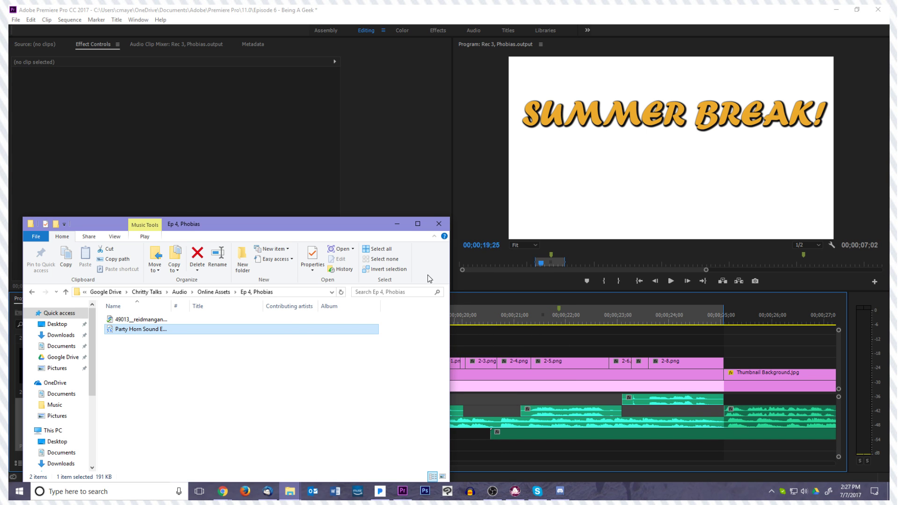
click(397, 225)
drag(508, 440, 485, 439)
drag(461, 321, 507, 341)
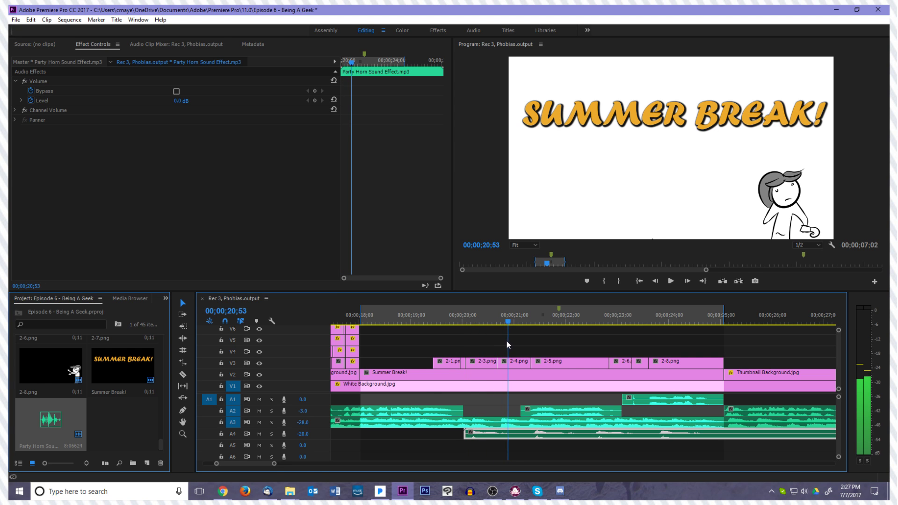
click(303, 434)
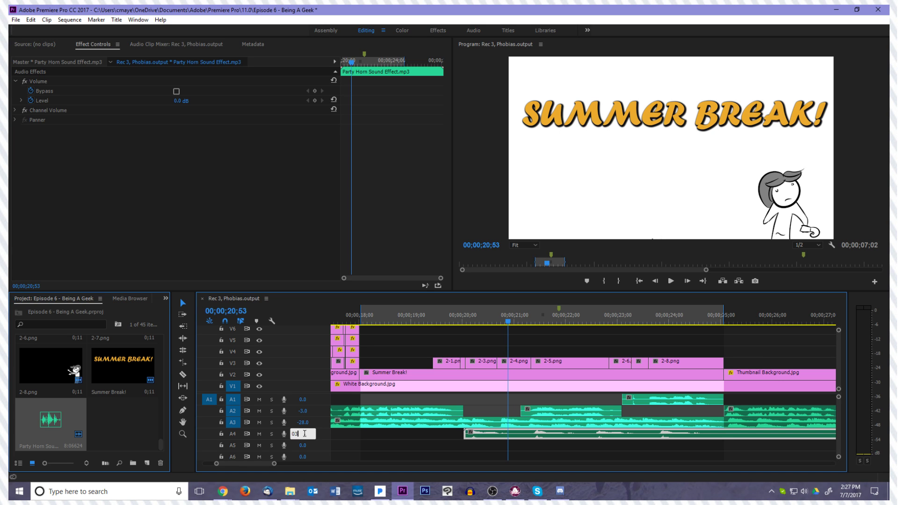
Cut the party horn clip at 00;00;21;06, delete everything after the cut, and shift the remaining piece about 15 frames later
mouse_move(502, 327)
mouse_down()
mouse_move(467, 333)
mouse_move(521, 320)
mouse_up()
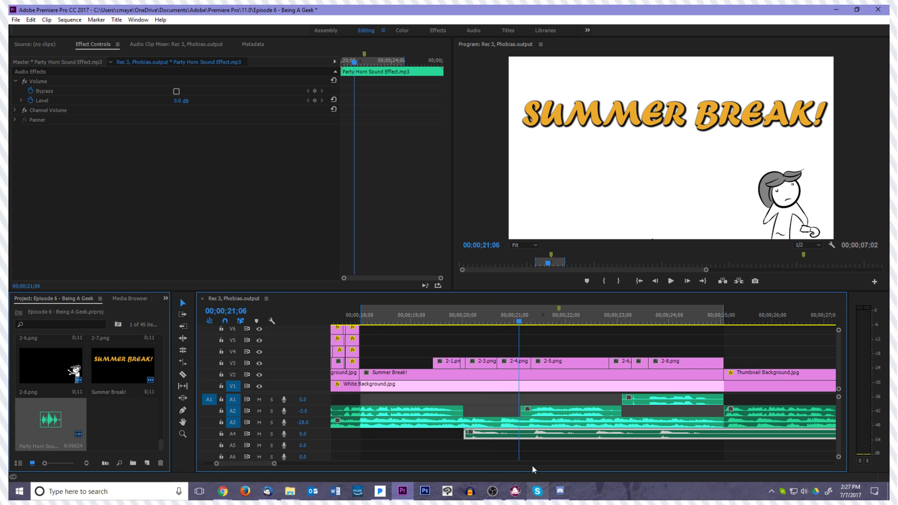
key(c)
click(520, 434)
key(v)
click(530, 434)
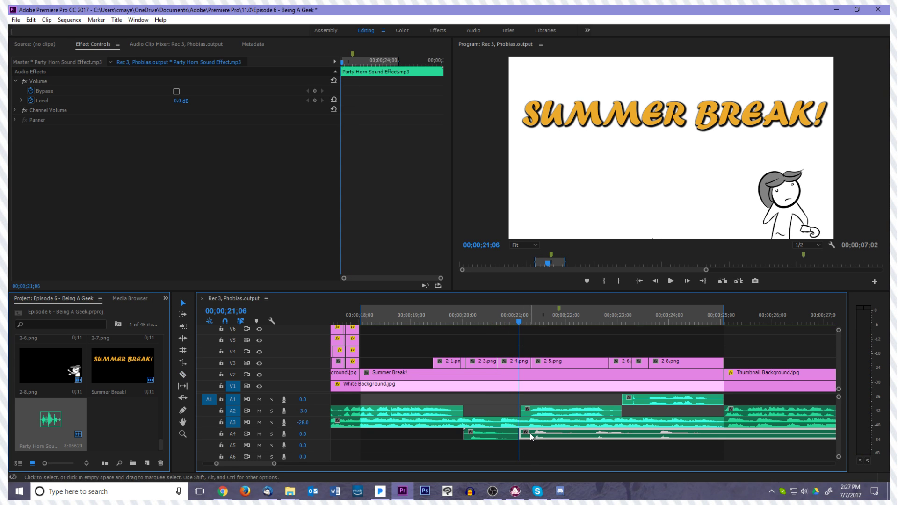
key(Delete)
click(501, 437)
drag(501, 437, 514, 436)
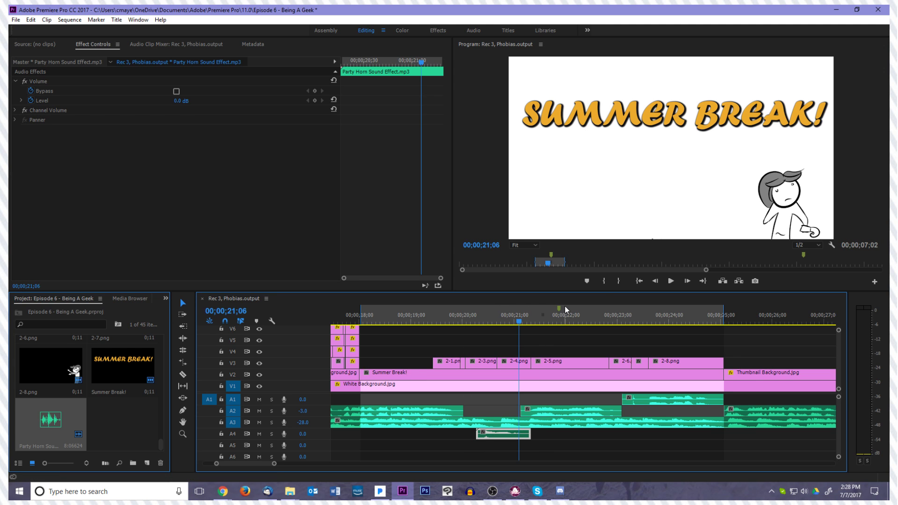
Shift clip 2-2.png earlier to start at 00;00;19;56 and extend its end to meet 2-3.png
drag(531, 310, 459, 333)
click(457, 359)
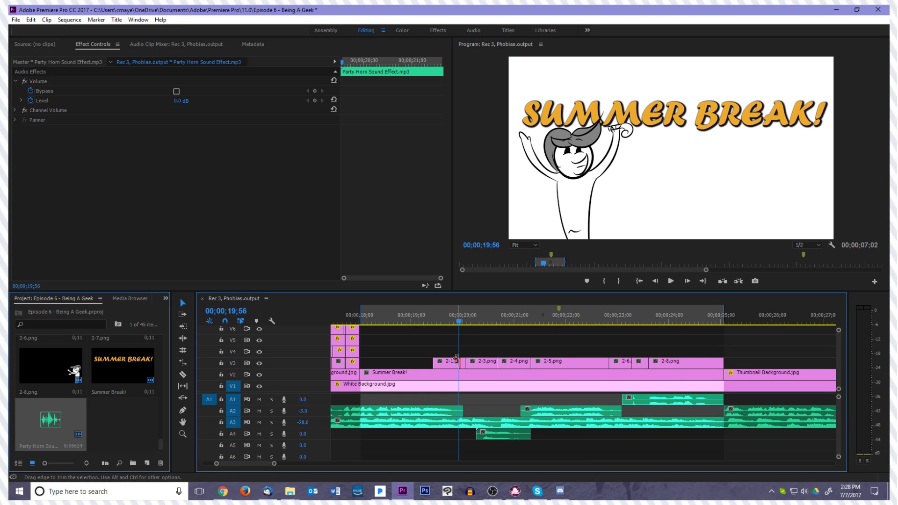
key(equal)
key(equal)
drag(592, 358, 583, 358)
click(604, 363)
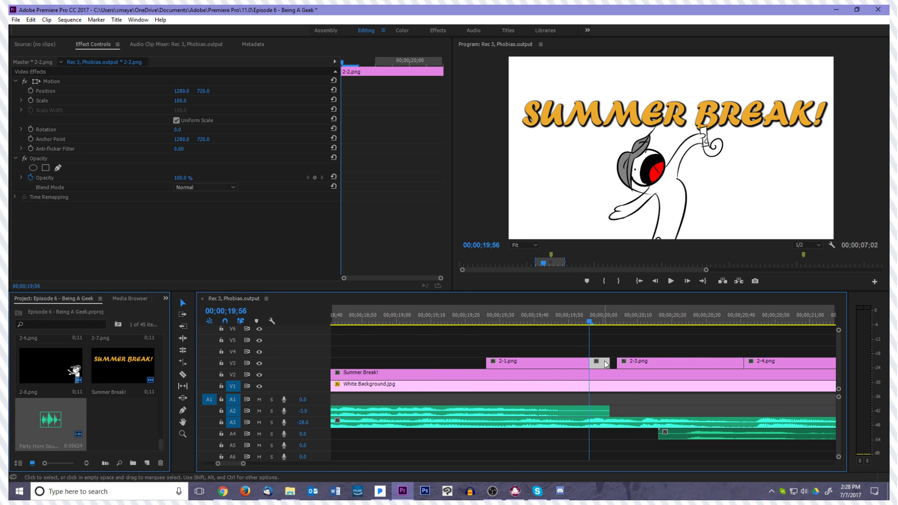
key(Right)
key(Right)
key(Right)
key(Right)
drag(609, 365, 624, 367)
key(Right)
key(Right)
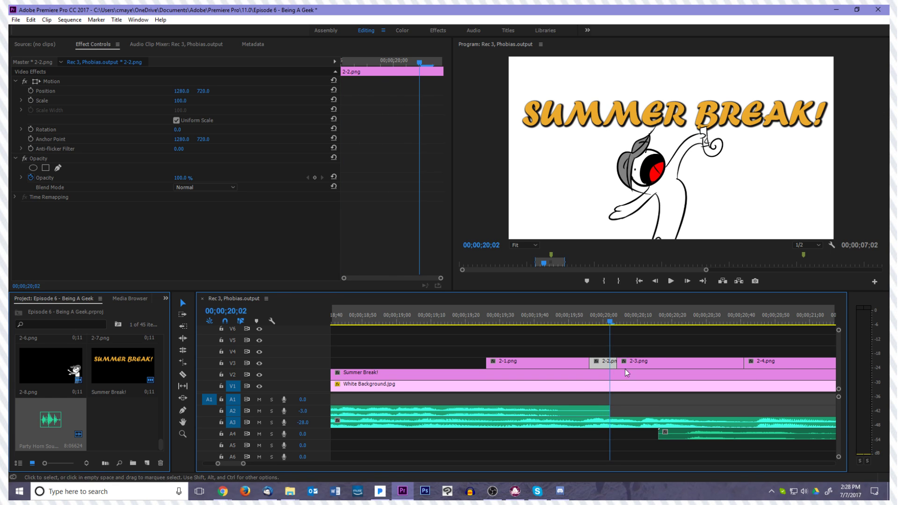
Move the party horn clip on A4 earlier to start at about 00;00;20;03, just before 2-3.png begins
key(Right)
key(Right)
drag(686, 435, 641, 438)
key(Right)
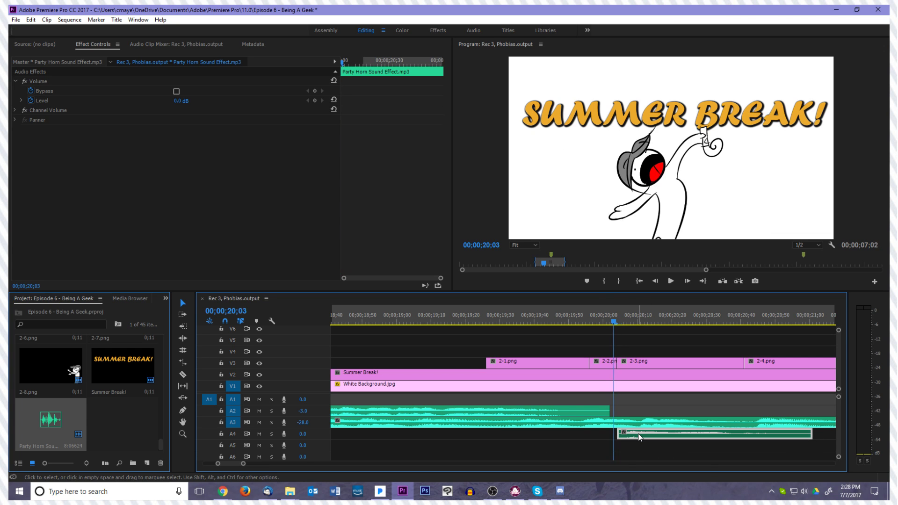
key(Left)
key(Left)
drag(640, 436, 636, 436)
key(Left)
key(Right)
key(Right)
key(Right)
key(Right)
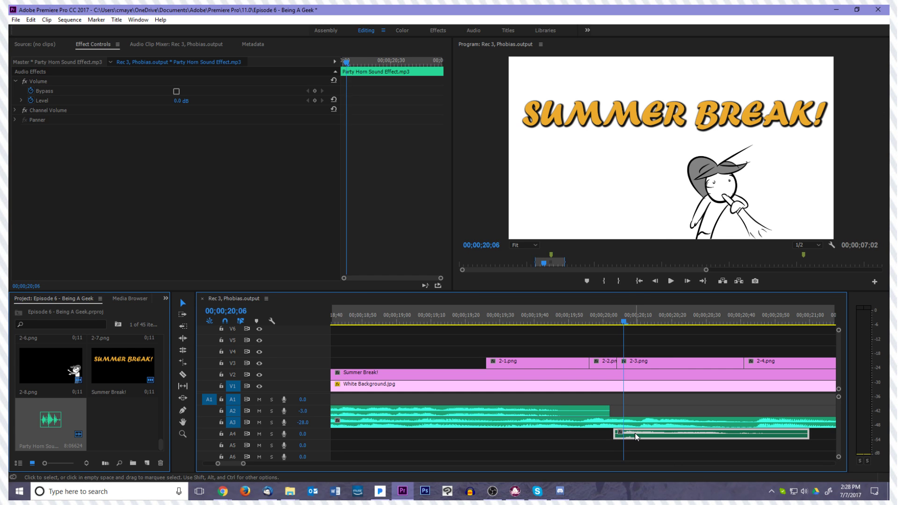
Play back the party horn section and trim the horn clip's end to about 00;00;20;50
click(675, 281)
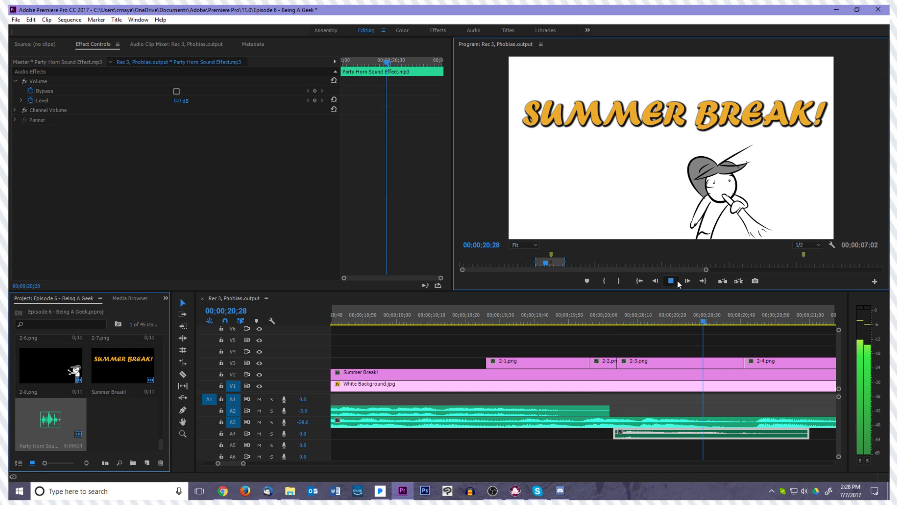
mouse_move(769, 322)
mouse_down()
mouse_move(755, 326)
mouse_move(779, 325)
mouse_up()
drag(808, 435, 779, 434)
drag(777, 316, 729, 358)
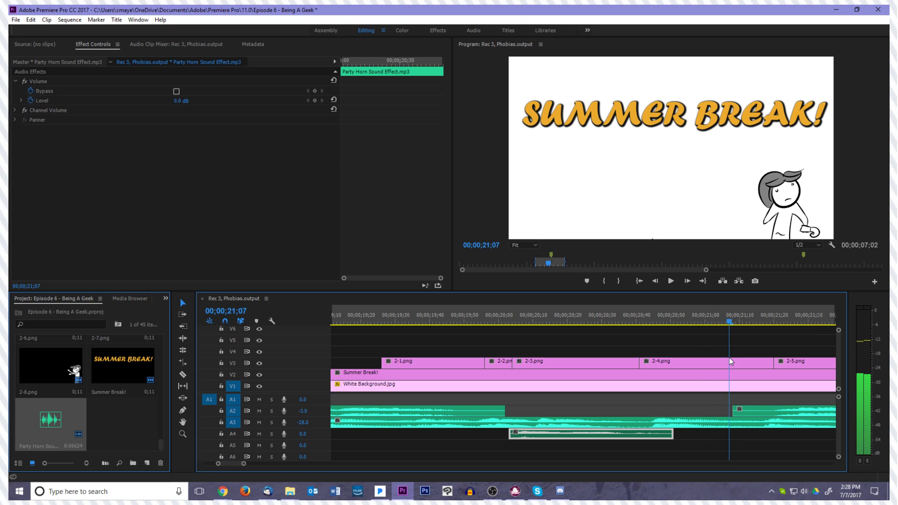
Select the voice clips following the horn on tracks A1 and A2 and shift them together about 10 frames earlier
click(750, 408)
key(minus)
key(minus)
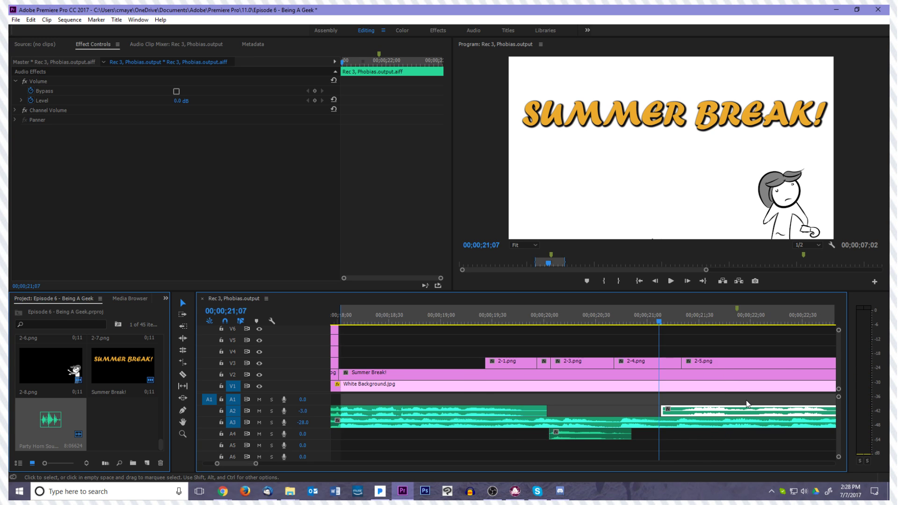
click(666, 397)
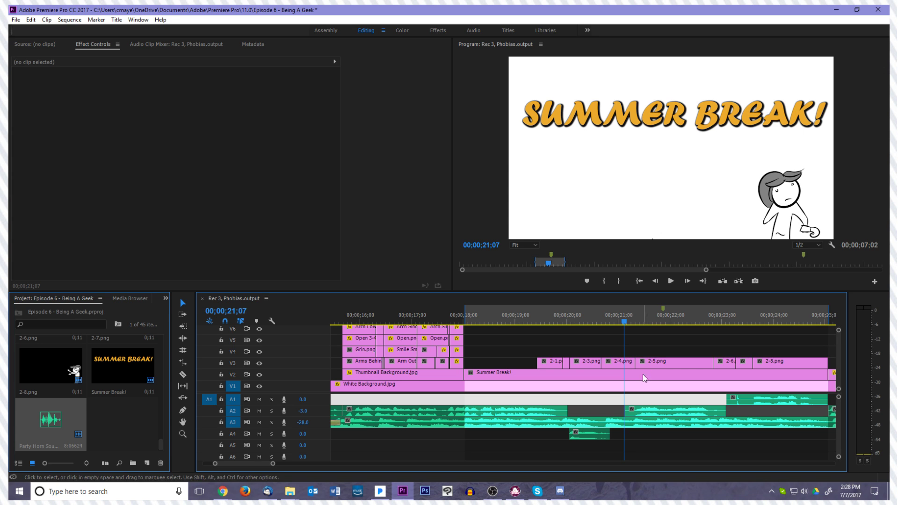
drag(645, 399, 782, 412)
scroll(742, 409, down, 6)
scroll(585, 411, up, 8)
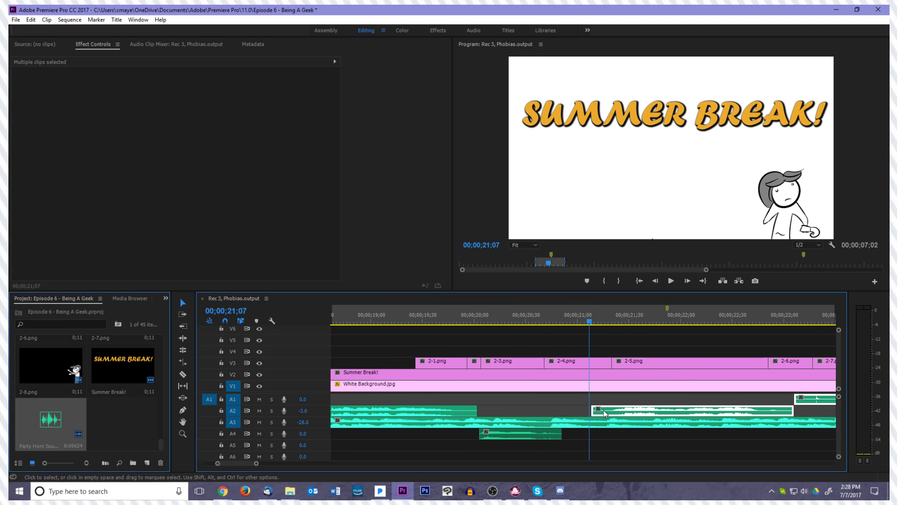
drag(597, 408, 579, 408)
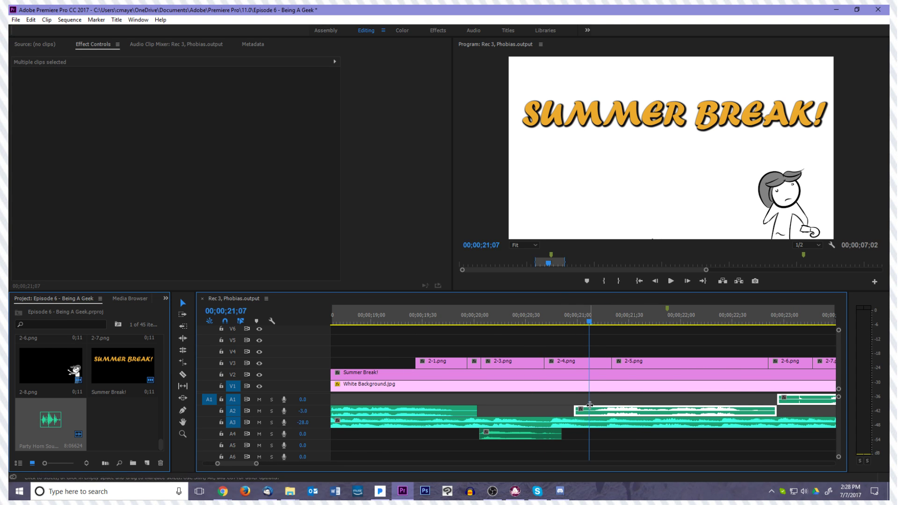
Move the cut between 2-4.png and 2-5.png earlier to about 00;00;21;16 and play it back
mouse_move(591, 324)
mouse_down()
mouse_move(619, 326)
mouse_move(605, 328)
mouse_up()
drag(610, 363, 604, 364)
drag(613, 363, 604, 362)
click(592, 323)
key(space)
key(space)
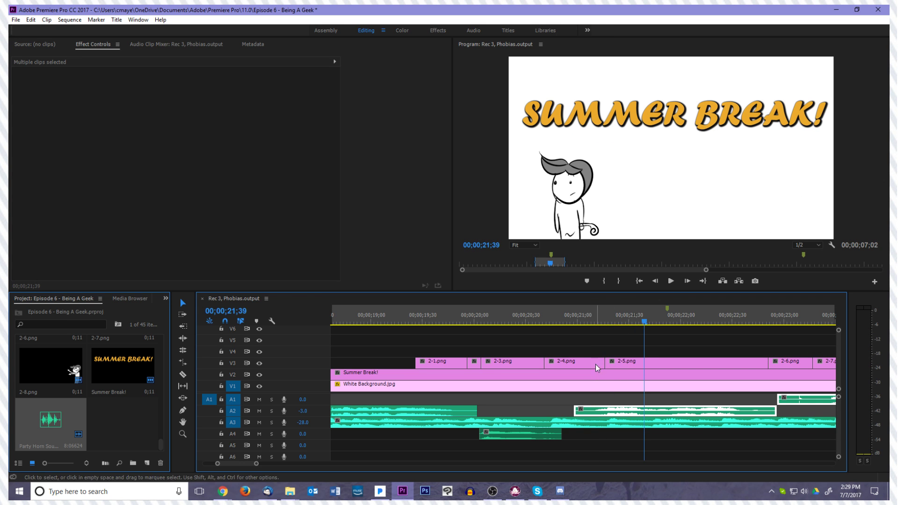
Fine-tune the cut between 2-4.png and 2-5.png to about 00;00;21;14, checking it frame by frame
drag(583, 322, 598, 326)
key(Right)
key(Right)
key(Right)
drag(603, 363, 603, 363)
key(Left)
key(Left)
key(Left)
key(Left)
key(Left)
key(Left)
key(Left)
key(Left)
key(Left)
key(Left)
key(Left)
Review the Summer Break animation and its party horn timing from the start of 2-1.png through 2-4.png
drag(583, 321, 415, 333)
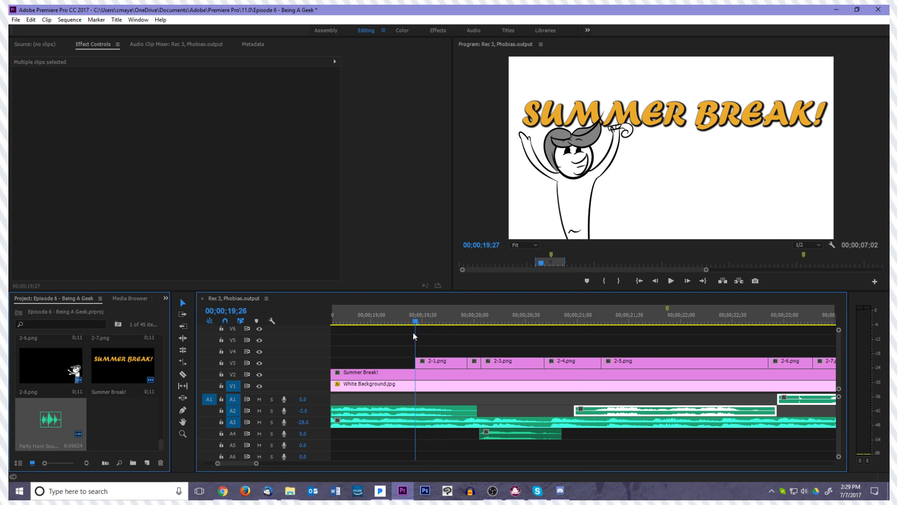
click(444, 352)
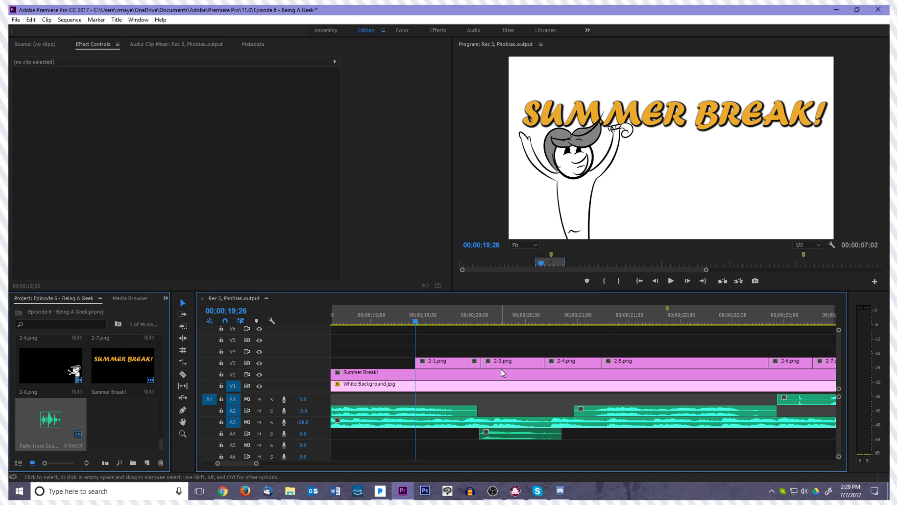
click(519, 411)
click(532, 399)
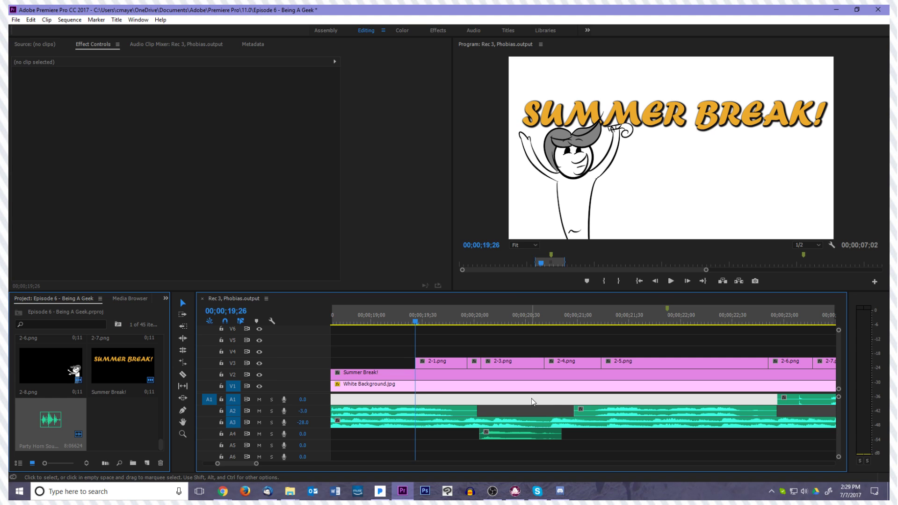
click(536, 406)
click(563, 353)
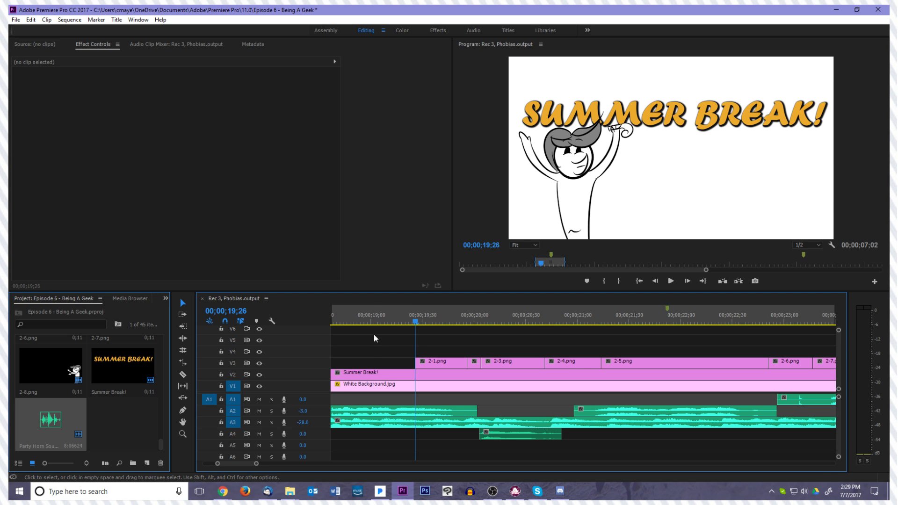
drag(408, 322, 553, 335)
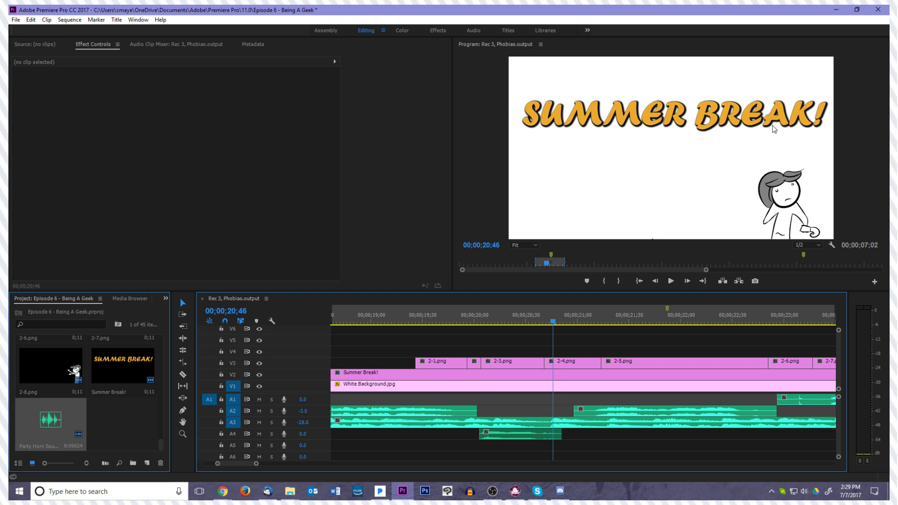
drag(546, 322, 415, 335)
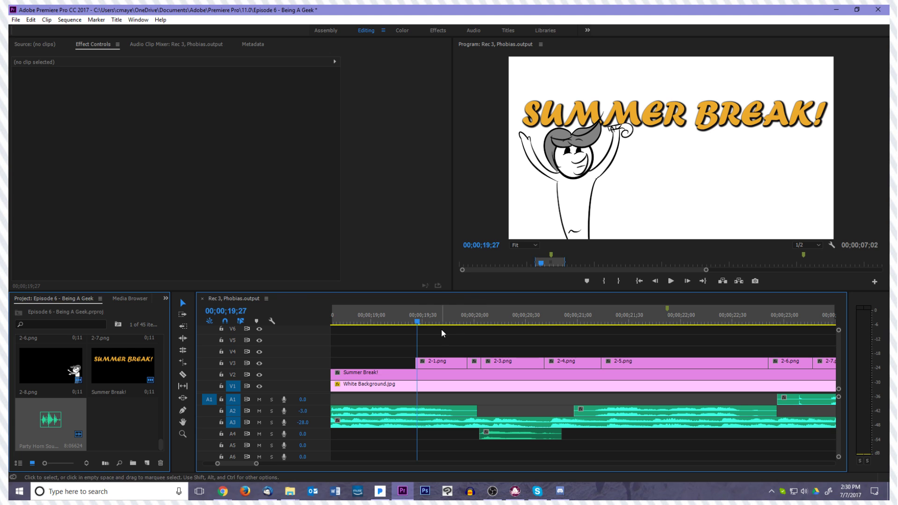
key(space)
drag(580, 340, 417, 371)
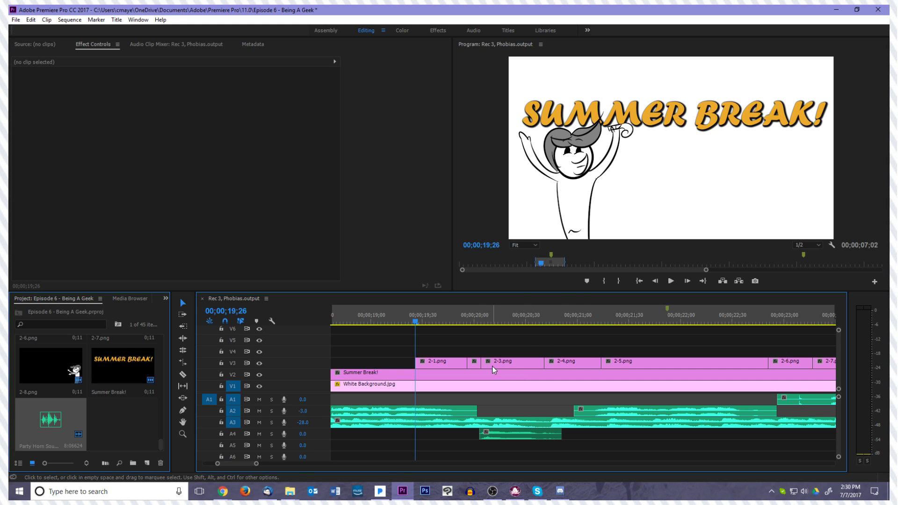
Set clip 2-1.png's anchor point to about 545, 1392 and move the character to position about 1372, 1403
click(434, 362)
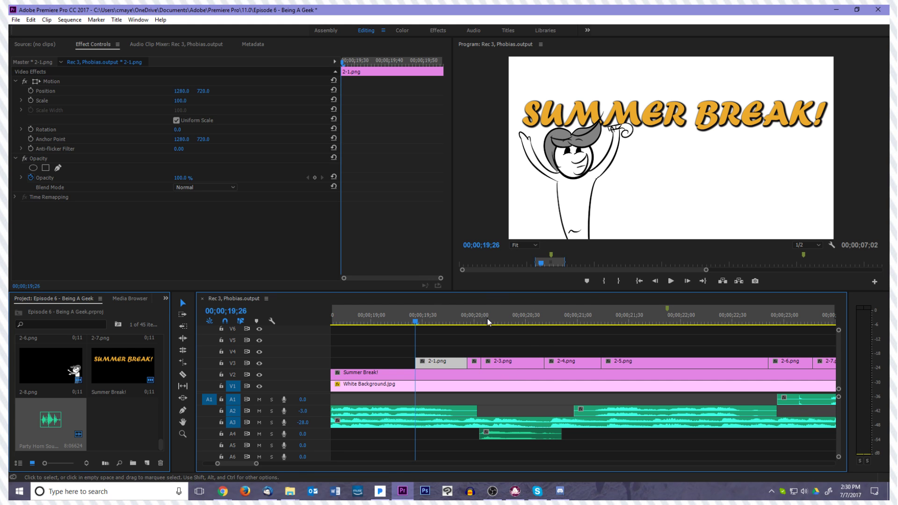
click(453, 350)
click(445, 364)
key(space)
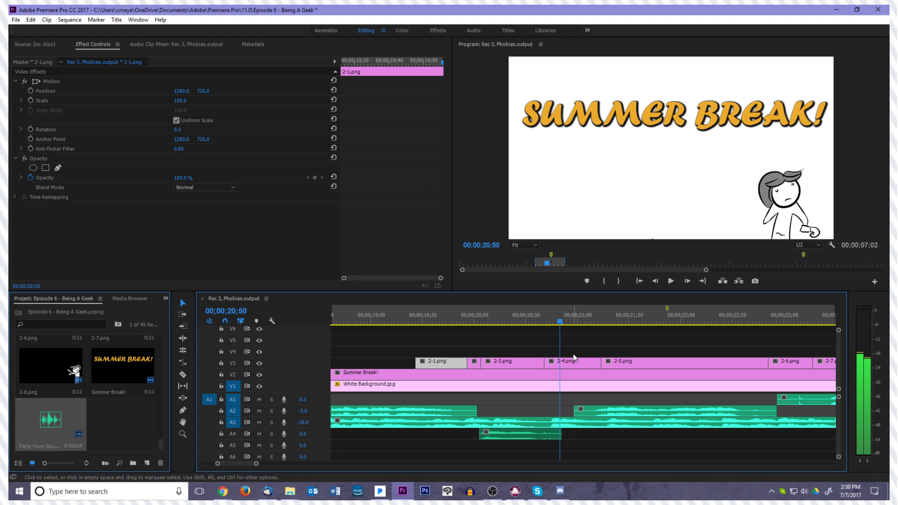
drag(558, 322, 414, 358)
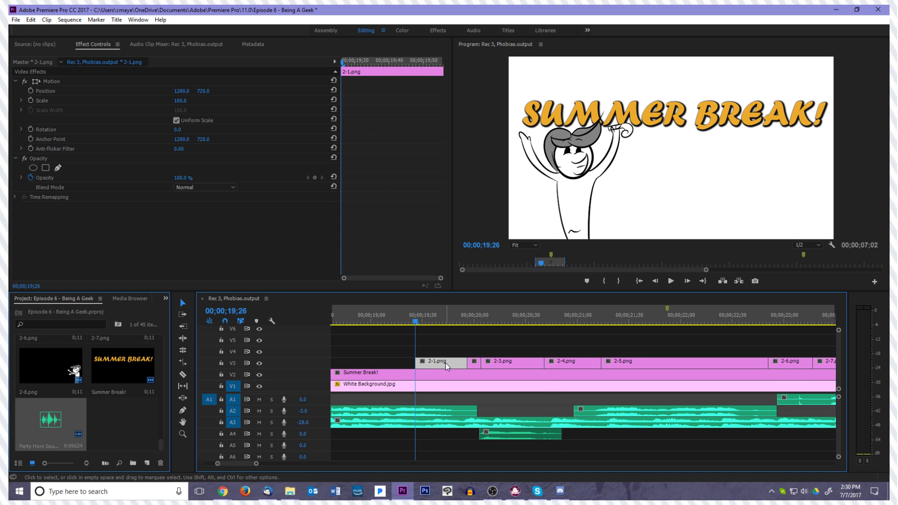
click(52, 81)
drag(613, 223, 726, 215)
drag(776, 149, 676, 241)
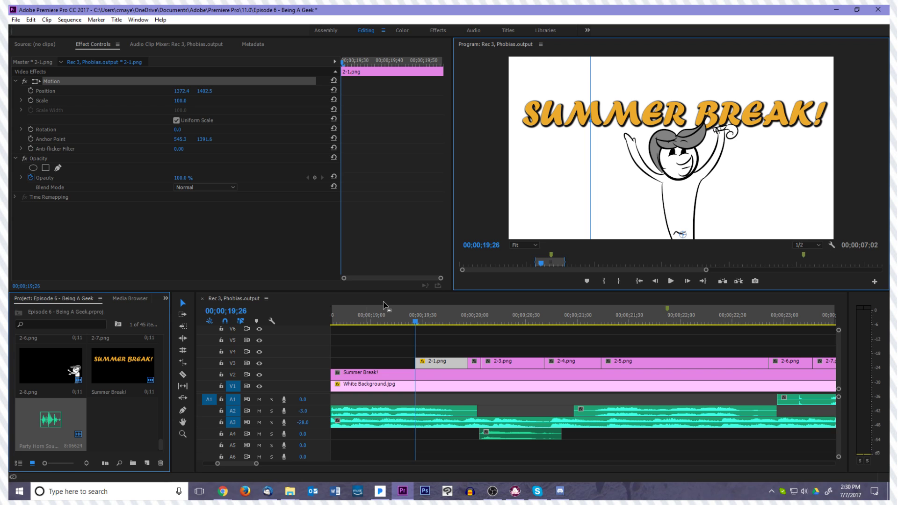
Move clip 2-2.png's anchor point to the character's base at about 1244, 1426, leaving the drawing in place
drag(425, 323, 468, 330)
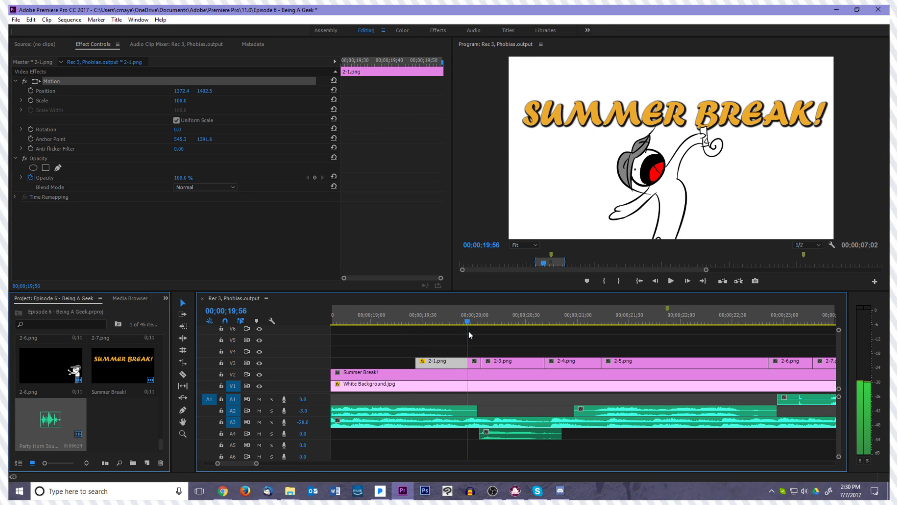
click(474, 363)
click(87, 82)
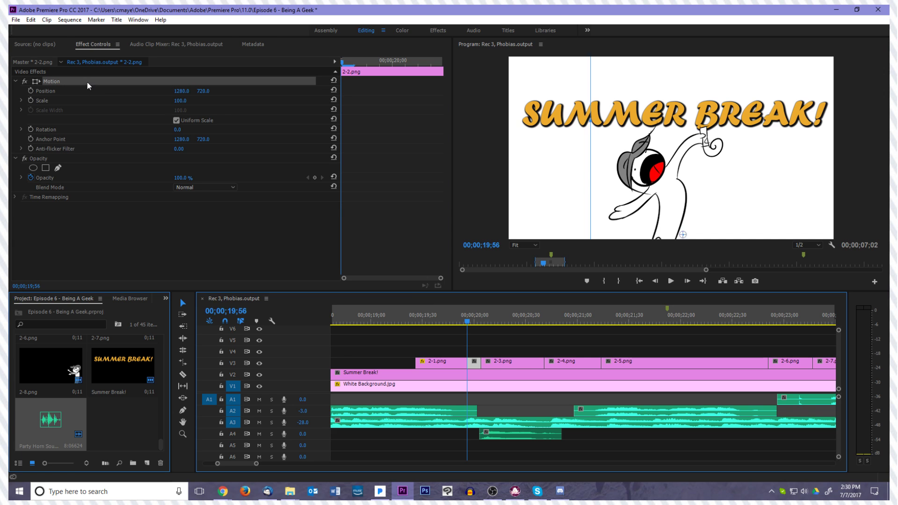
drag(672, 148, 667, 238)
Set clip 2-3.png's anchor point to about 1537, 1411 and move the character to position about 1209, 1422
drag(475, 320, 484, 320)
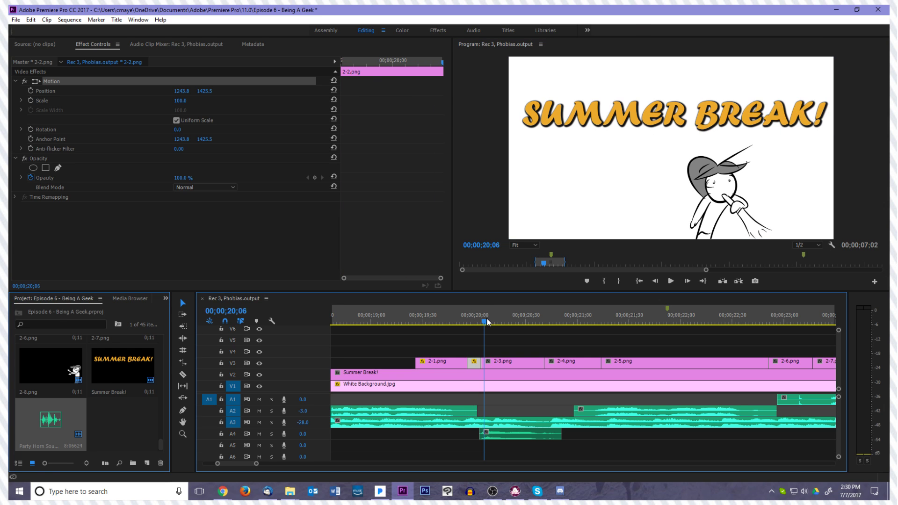
click(155, 80)
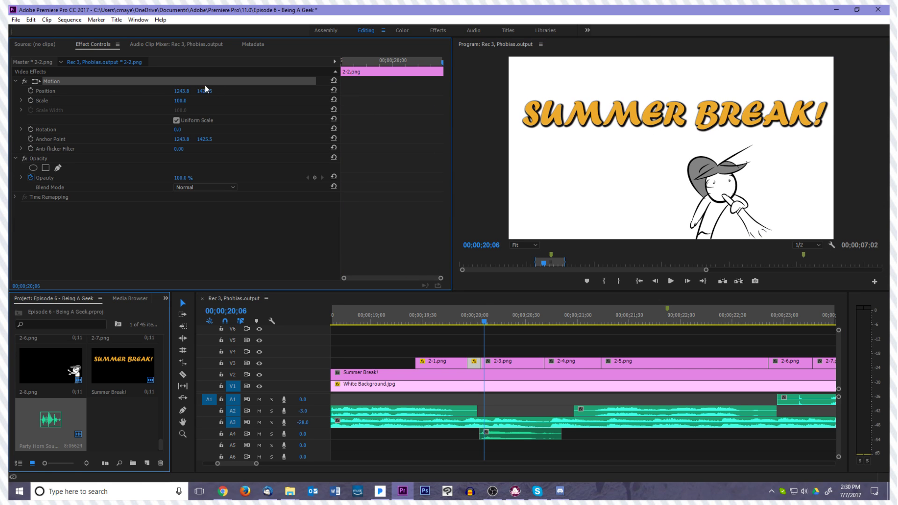
click(521, 361)
click(88, 80)
drag(660, 187, 661, 247)
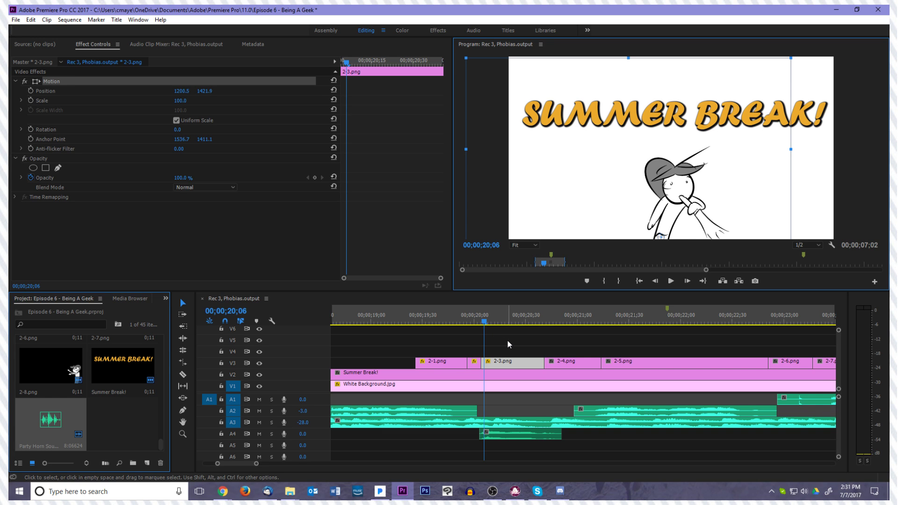
Set clip 2-4.png's anchor point to about 2162, 1444 and move the character to position about 1432, 1476
drag(485, 322, 567, 359)
click(567, 361)
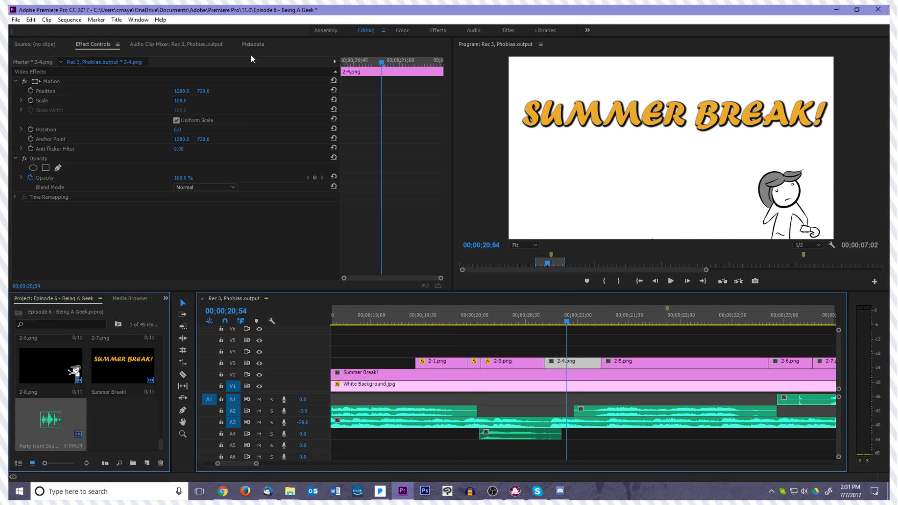
drag(671, 149, 682, 213)
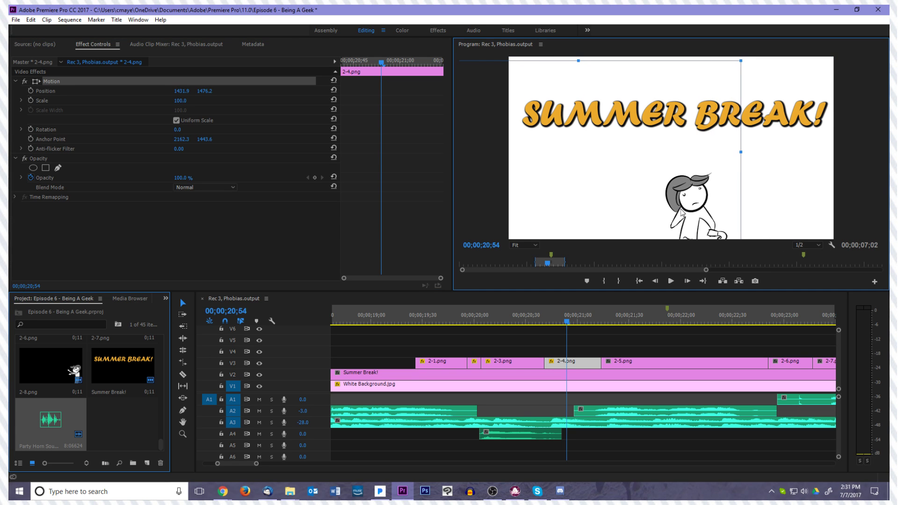
Move clip 2-5.png's character to position about 1276, 1444, with its anchor point at its base at about 466, 1426
drag(565, 322, 610, 325)
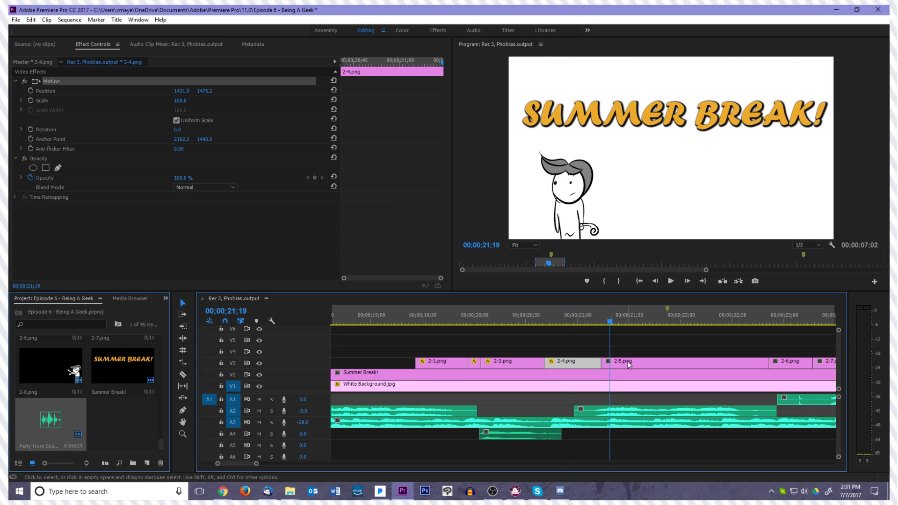
click(611, 363)
click(54, 83)
drag(674, 182, 762, 180)
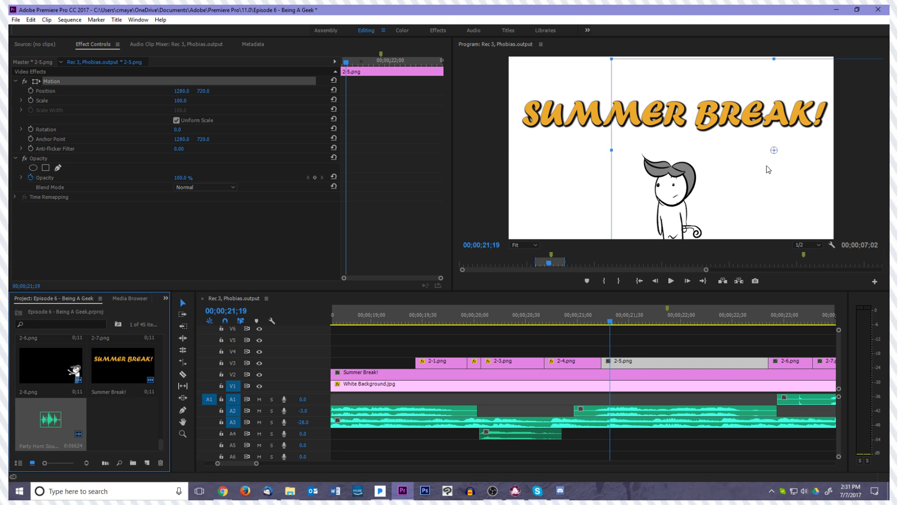
drag(670, 243, 670, 242)
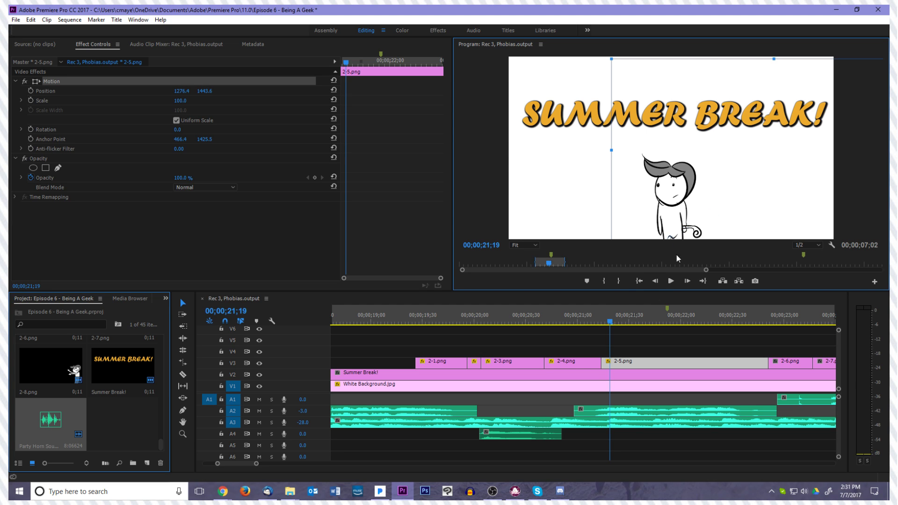
Move clip 2-6.png's character to position about 1121, 1433, with its anchor point at about 1009, 1433
drag(612, 322, 769, 323)
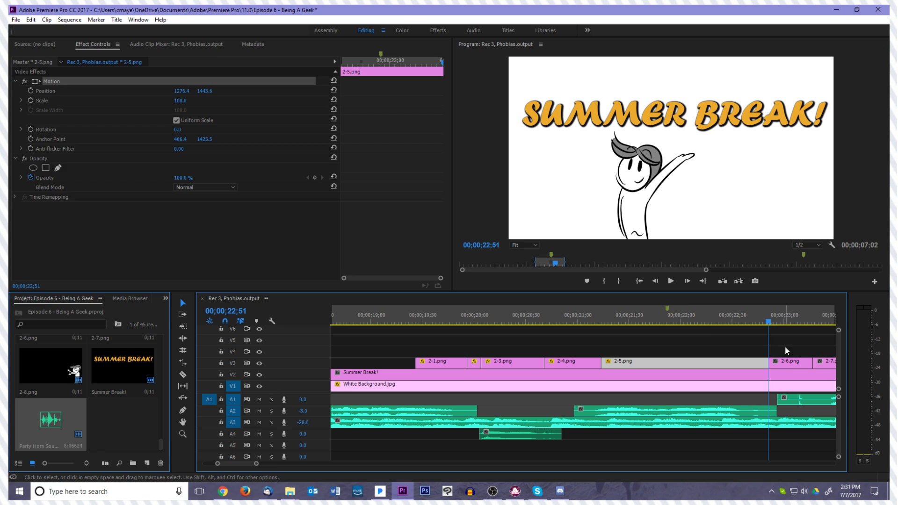
click(791, 362)
click(52, 82)
drag(609, 184, 651, 238)
From 2-7.png's first frame at 00;00;23;17, set its anchor point to about 1851, 1429 and position to about 1378, 1444
scroll(762, 365, down, 2)
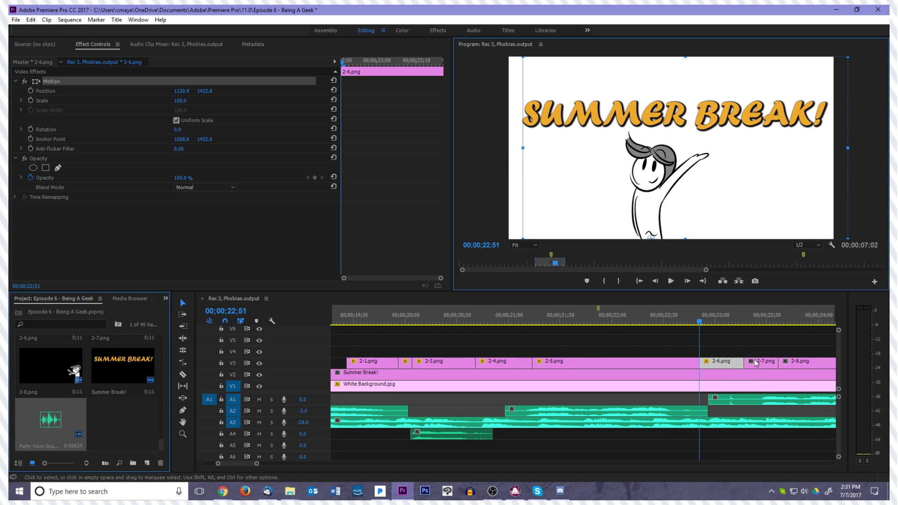
scroll(761, 362, down, 2)
click(666, 323)
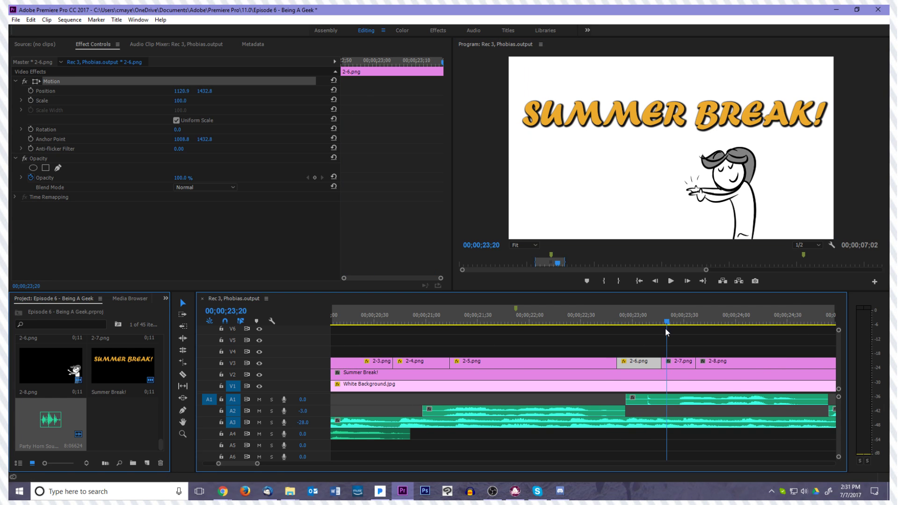
click(678, 365)
key(Up)
key(Left)
key(Right)
key(Left)
click(647, 363)
key(Right)
key(Left)
click(682, 366)
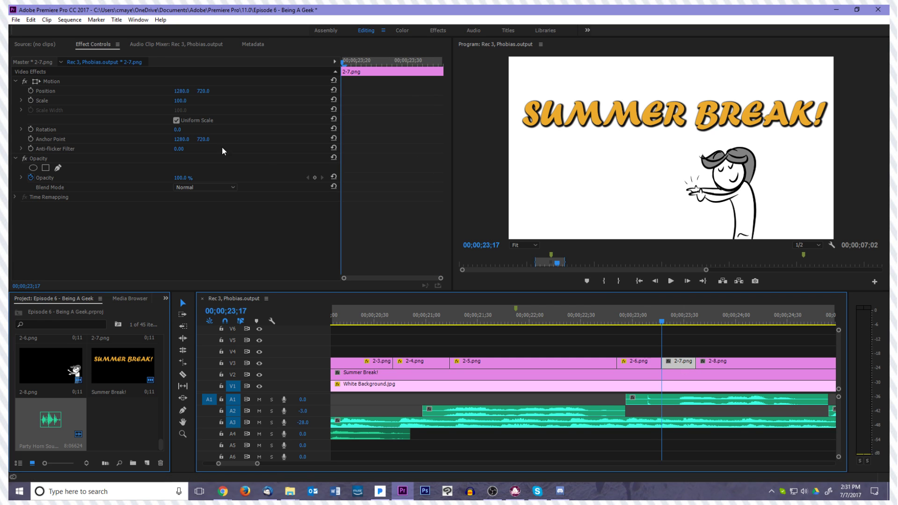
click(83, 83)
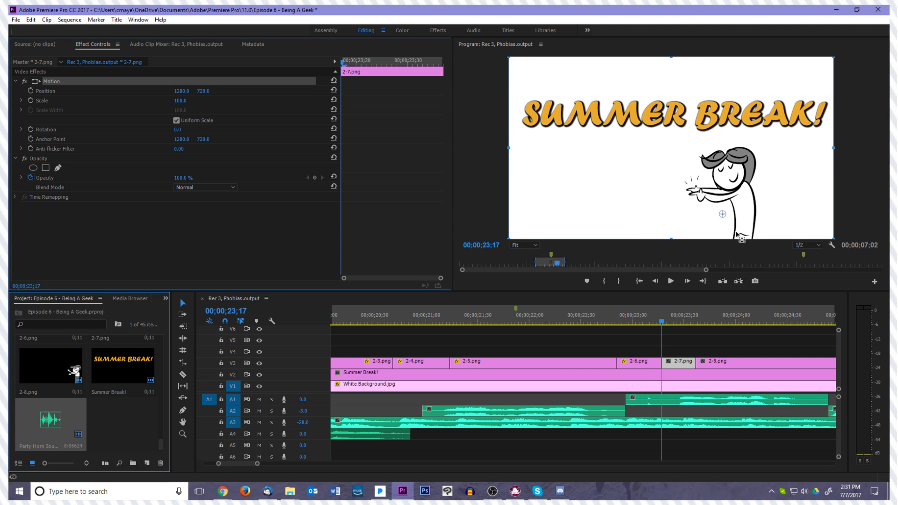
drag(744, 239, 694, 208)
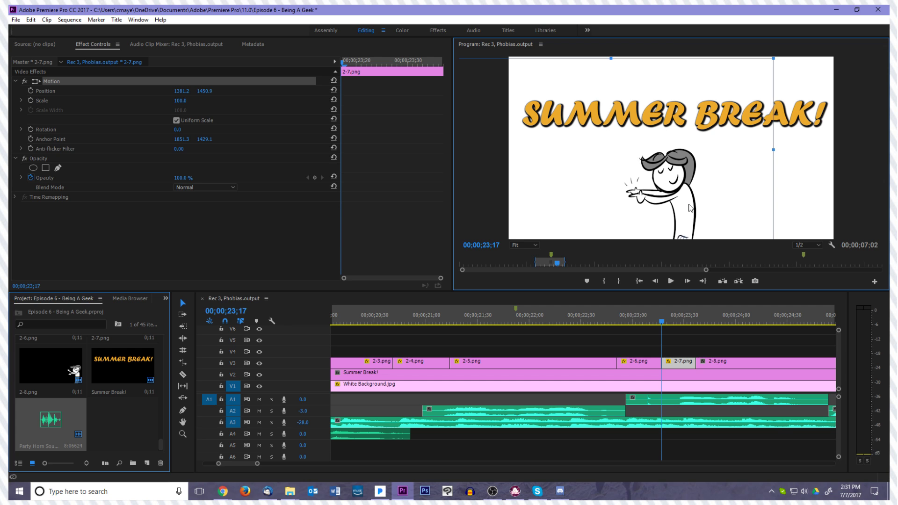
click(388, 201)
click(485, 218)
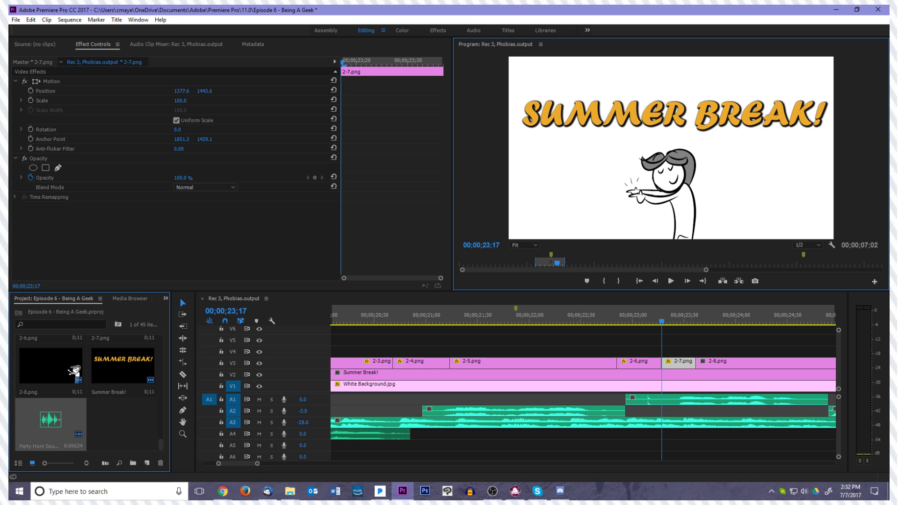
Set clip 2-8.png's anchor point to about 2329, 1393 and move the character to position about 1479, 1429
click(674, 323)
drag(675, 324, 696, 329)
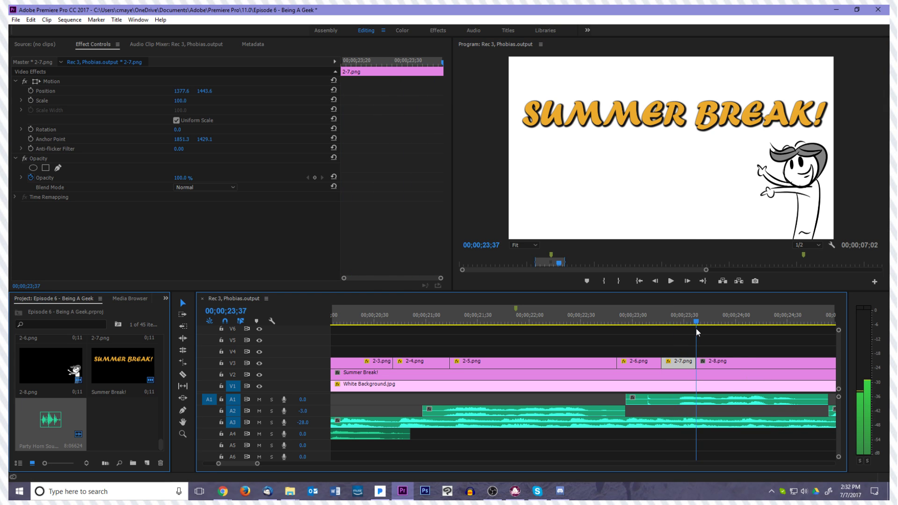
click(720, 366)
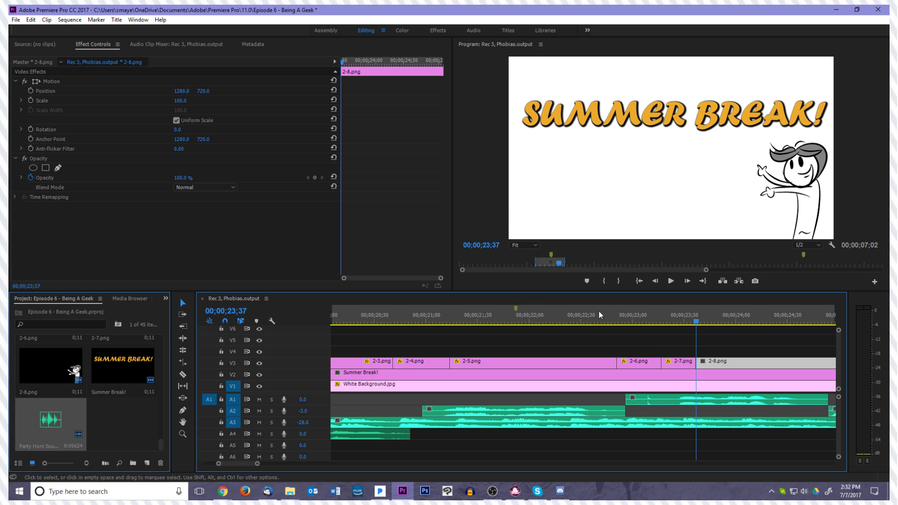
click(79, 83)
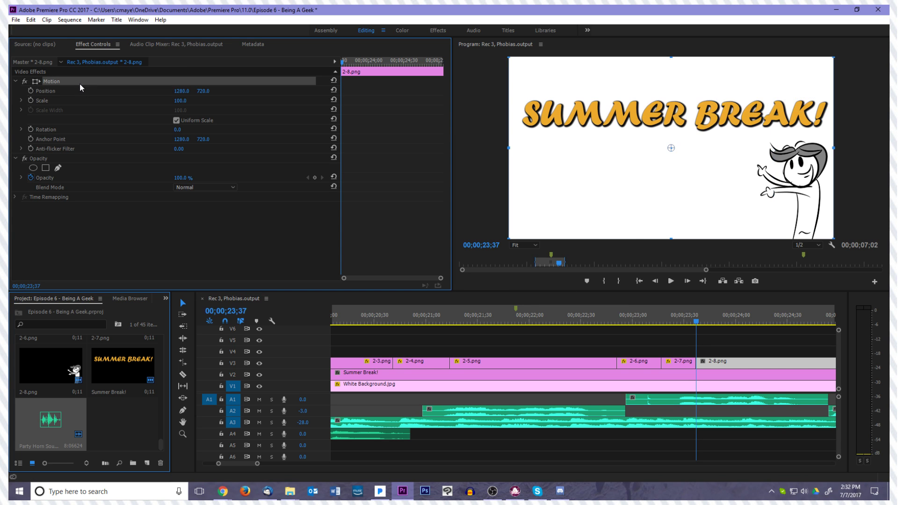
drag(773, 229, 663, 231)
drag(563, 153, 692, 232)
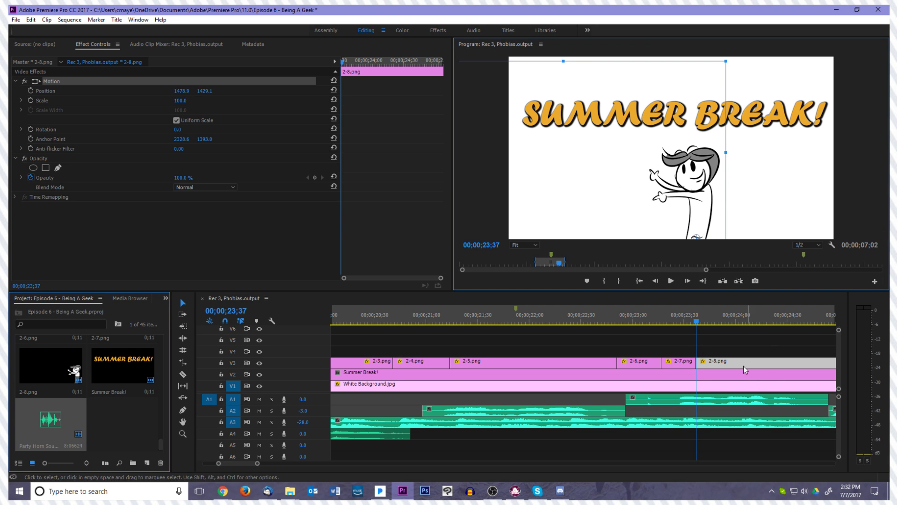
Play back the Summer Break animation through 2-8.png to review the repositioned drawings
drag(697, 321, 419, 322)
click(637, 281)
key(space)
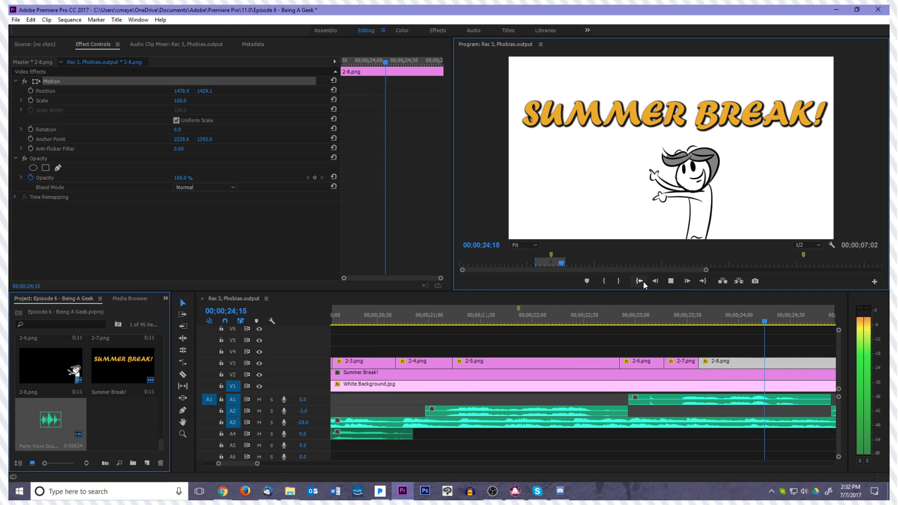
key(space)
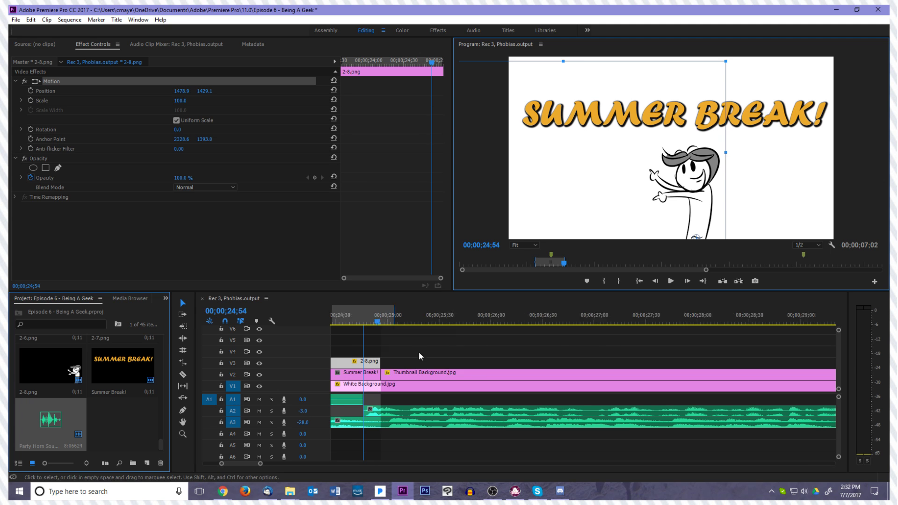
Return to clip 2-1.png at 00;00;19;46, select it and save the project
scroll(419, 352, up, 10)
drag(713, 324, 389, 342)
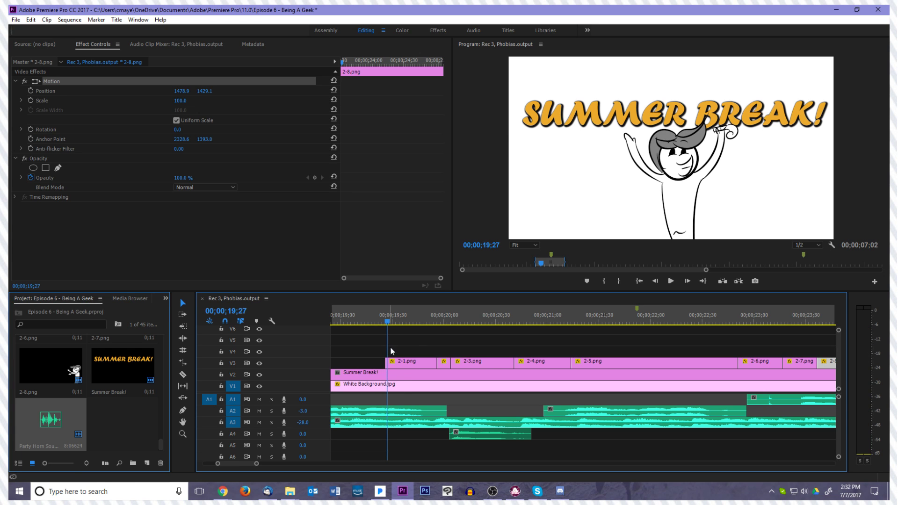
click(400, 364)
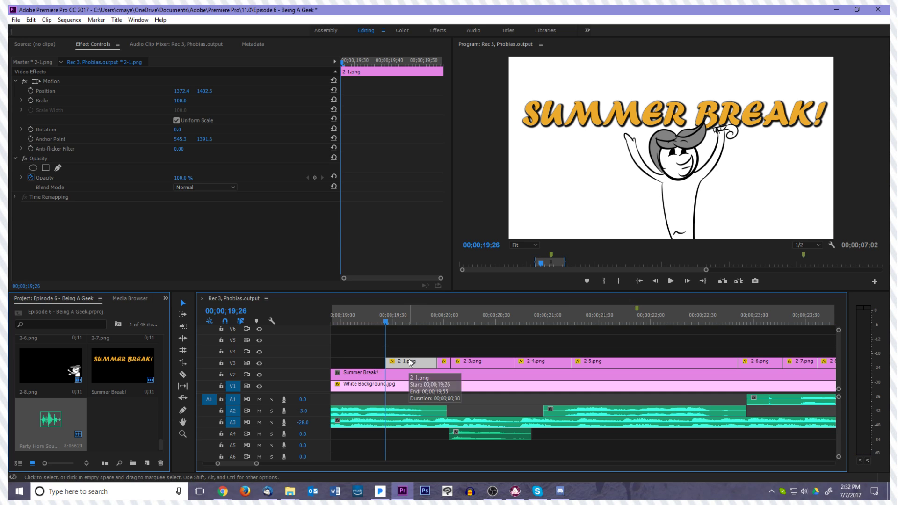
scroll(412, 355, up, 2)
drag(414, 326, 446, 335)
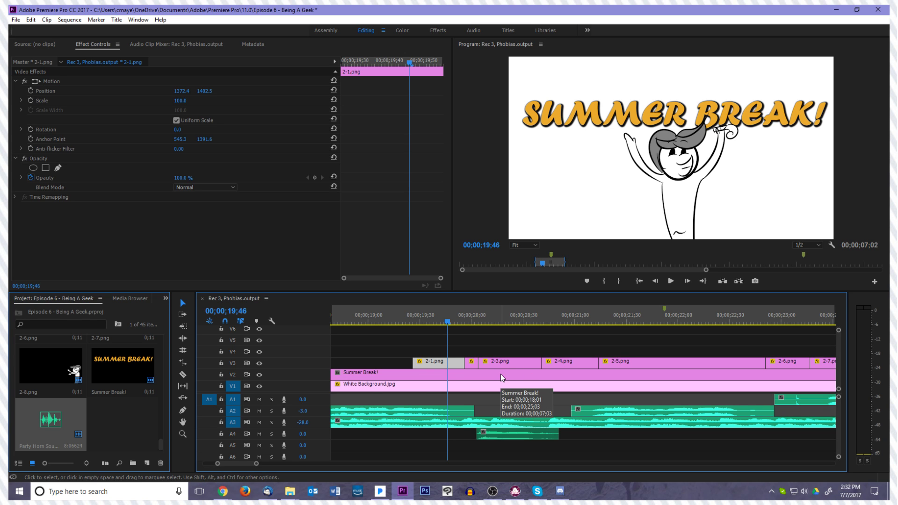
key(ctrl+s)
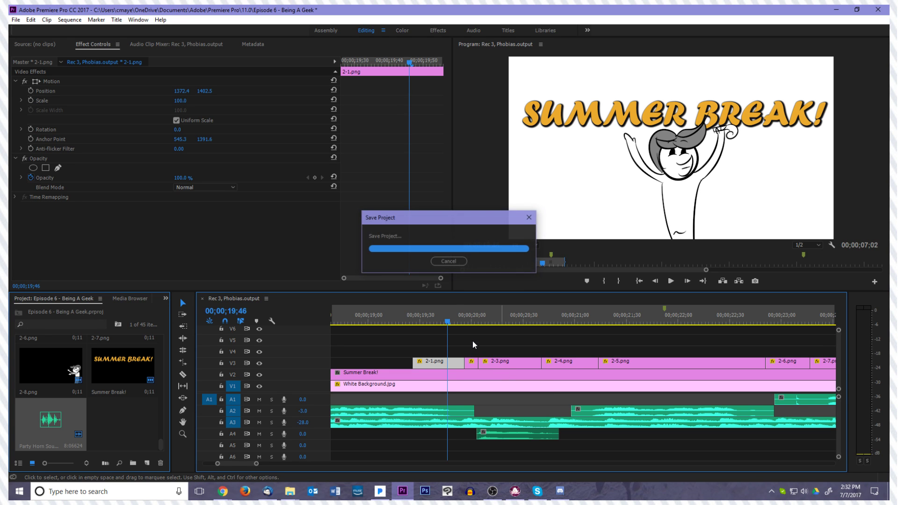
Find the cut between 2-1.png and 2-2.png frame by frame, and turn off Uniform Scale for clip 2-2.png
drag(453, 321, 453, 351)
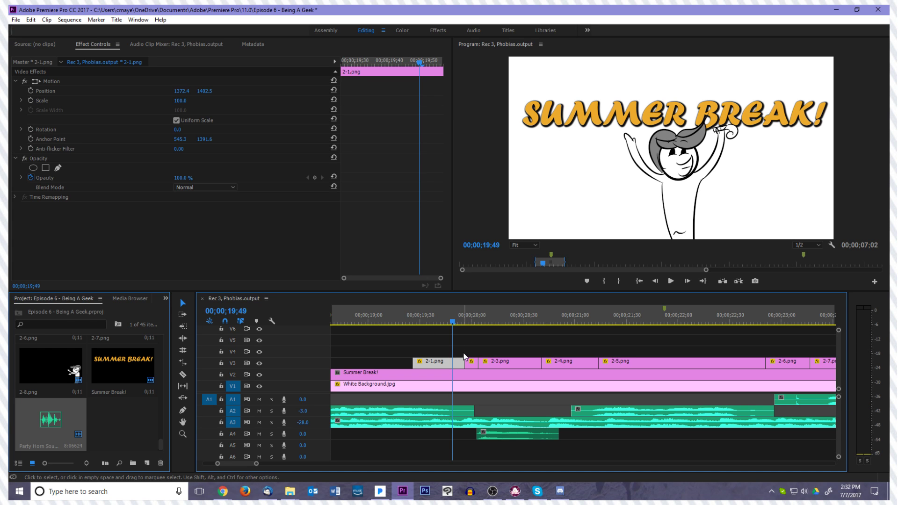
key(Right)
key(Right)
key(Right)
key(Right)
key(Right)
key(Right)
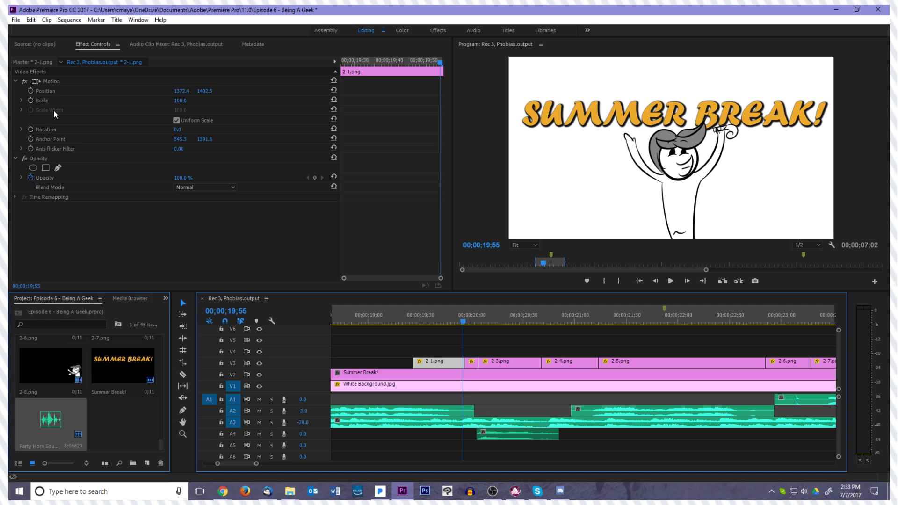
key(Left)
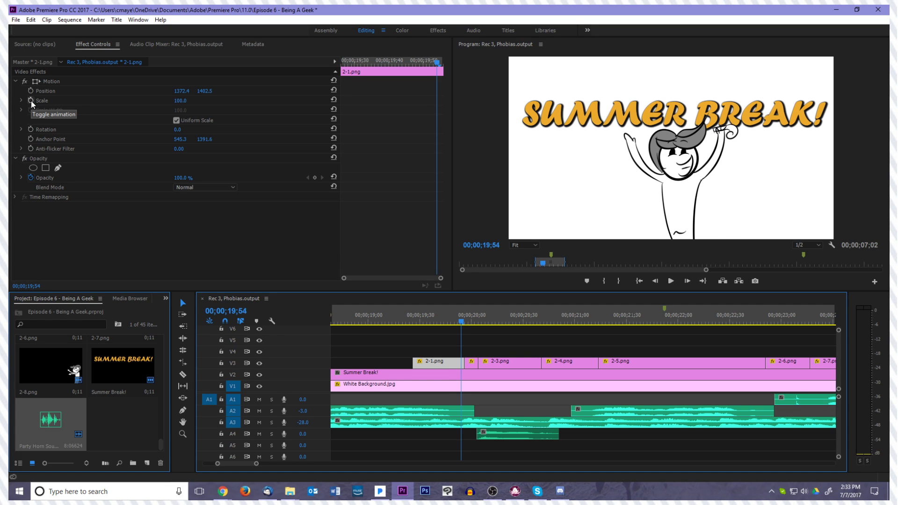
key(Right)
key(Right)
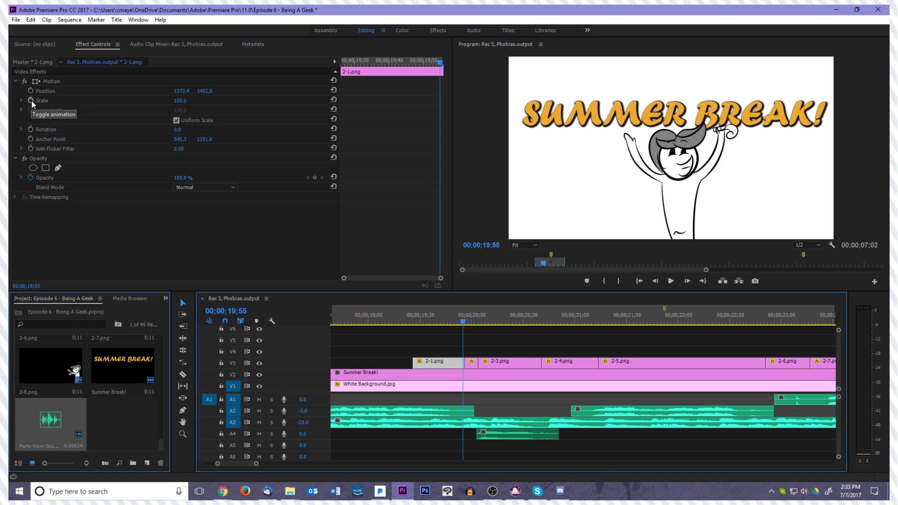
click(474, 362)
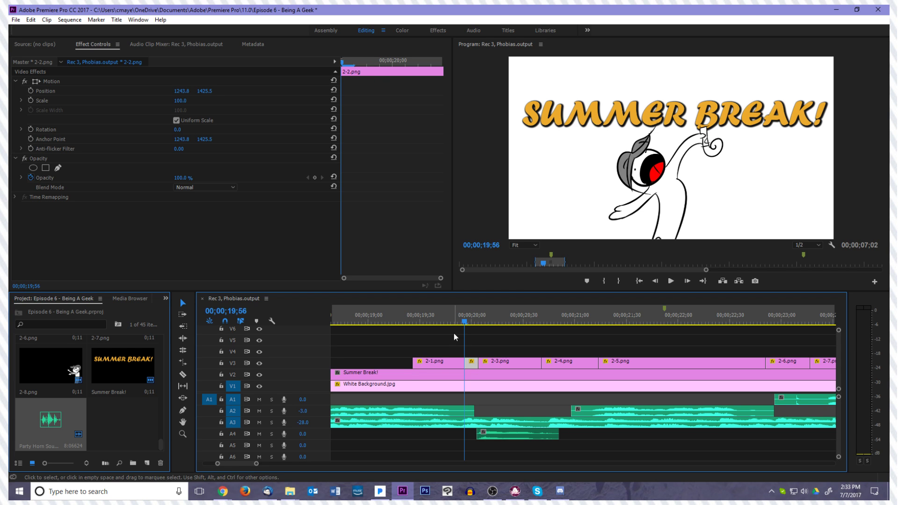
key(Right)
key(Right)
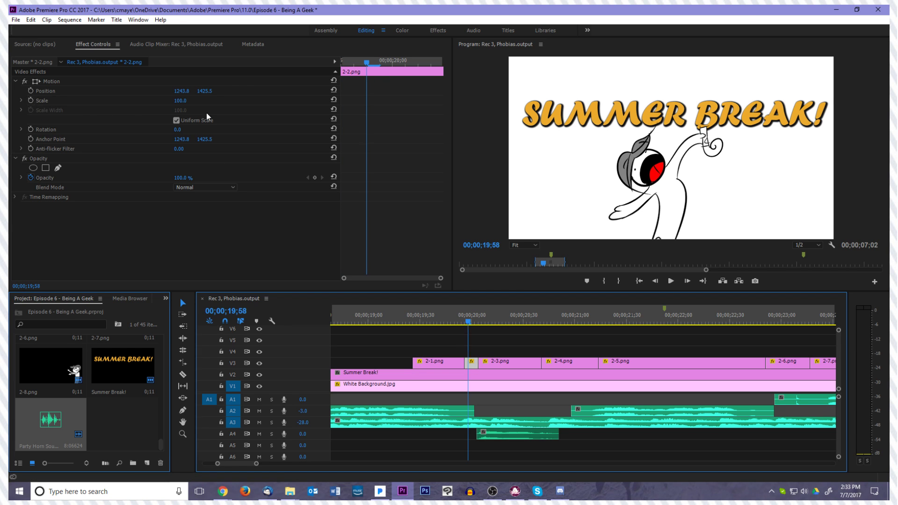
click(22, 99)
click(22, 99)
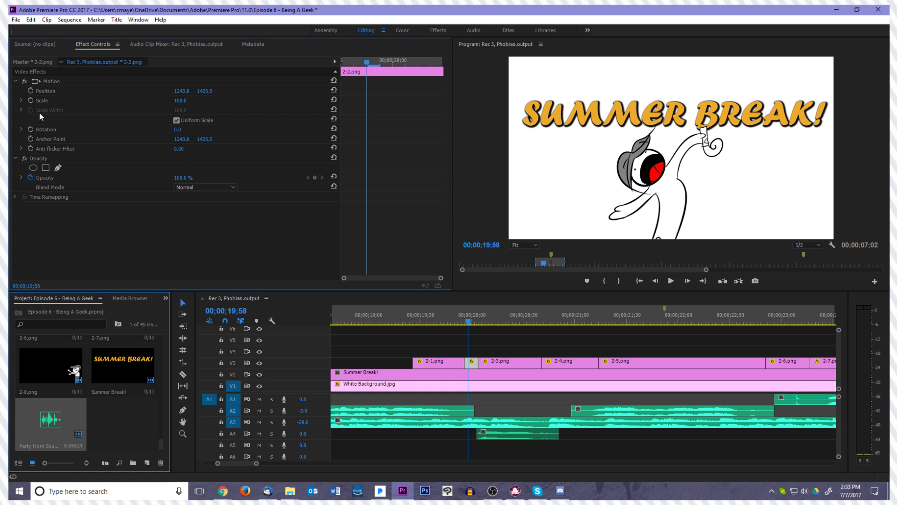
click(177, 121)
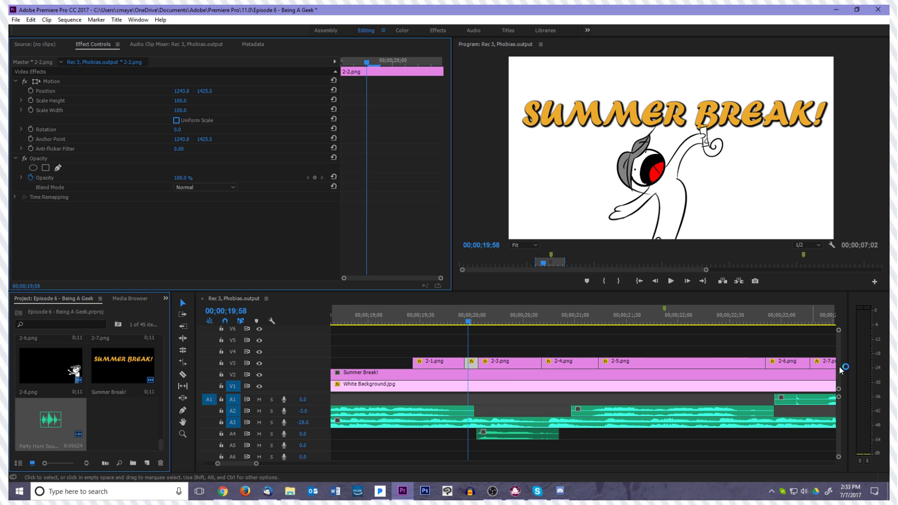
Enable position animation on clip 2-2.png with a keyframe at 00;00;19;58
key(Left)
key(Left)
key(Left)
key(Right)
key(Right)
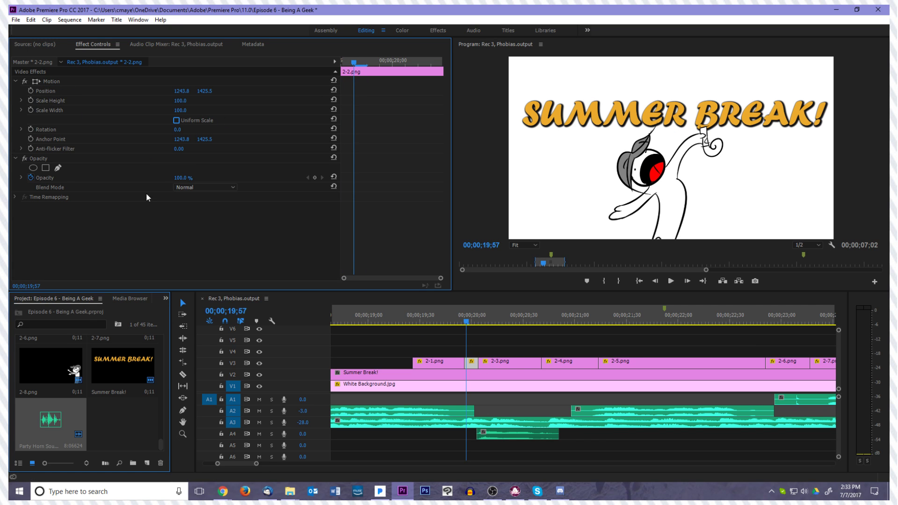
key(Right)
click(31, 91)
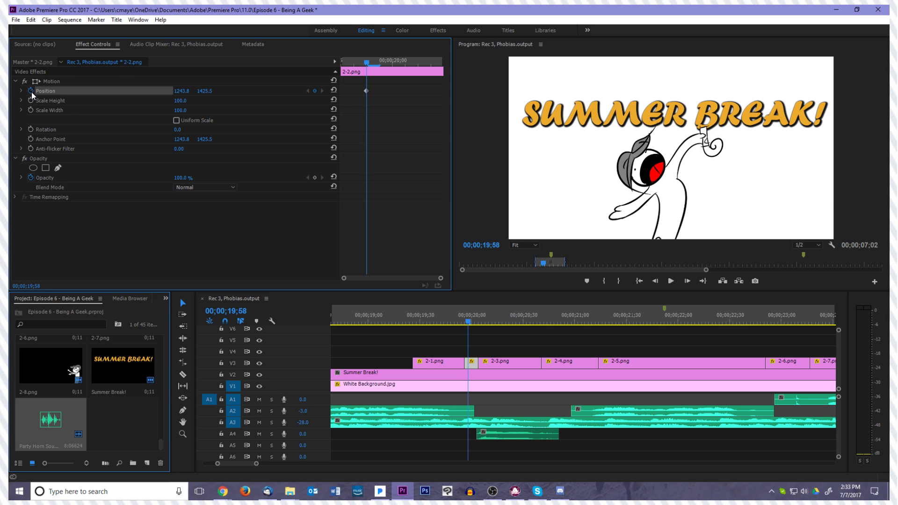
Enable Scale Width animation on clip 2-2.png with a keyframe at 00;00;19;58, and go back to 00;00;19;56
key(Left)
key(Left)
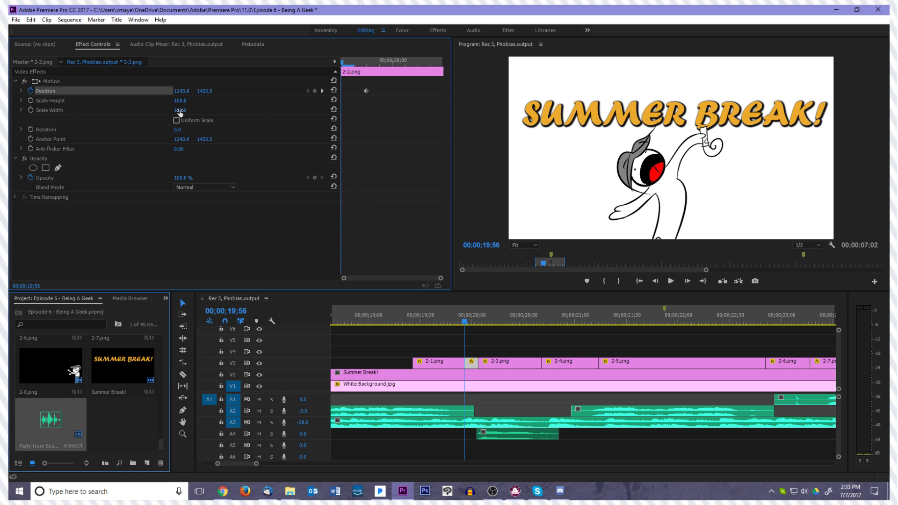
key(Right)
key(Right)
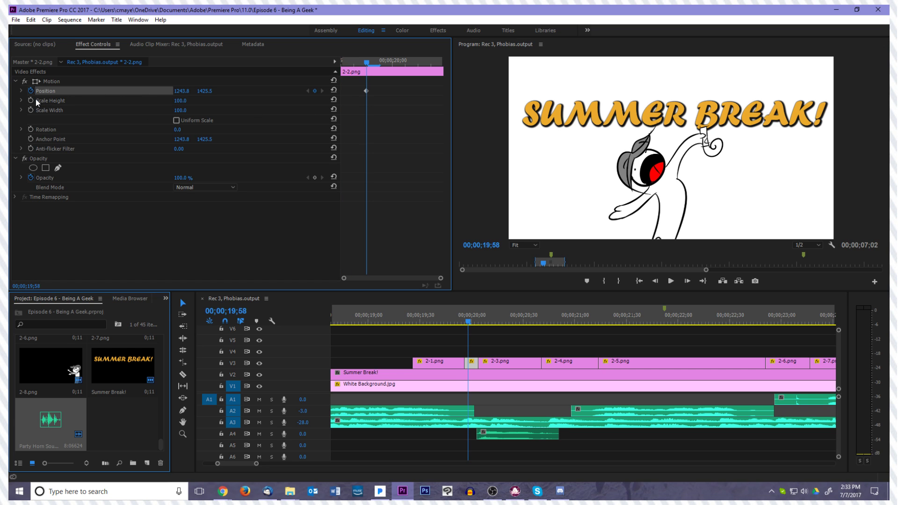
click(31, 110)
key(Left)
key(Left)
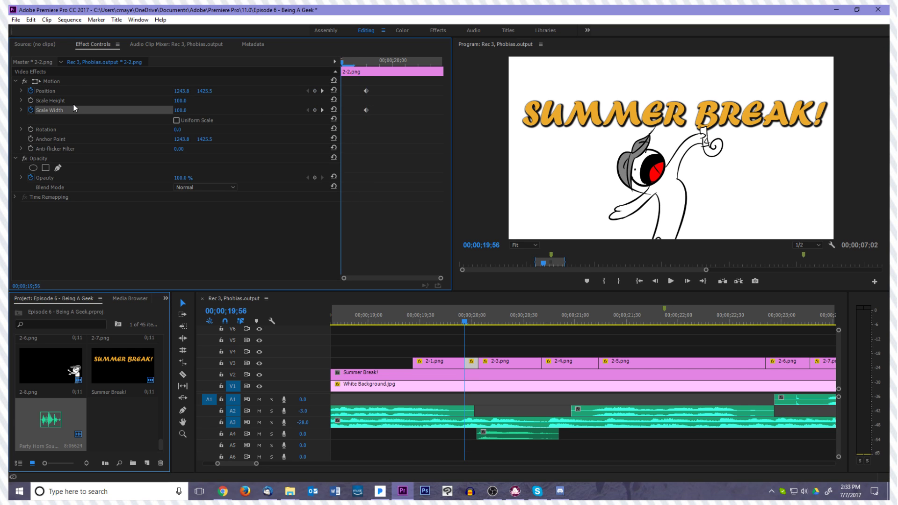
Set the Scale Width of clip 2-2.png to 125 at 00;00;19;56 and step forward to check the stretch
click(181, 110)
text(125)
key(Return)
key(Left)
key(Right)
key(Right)
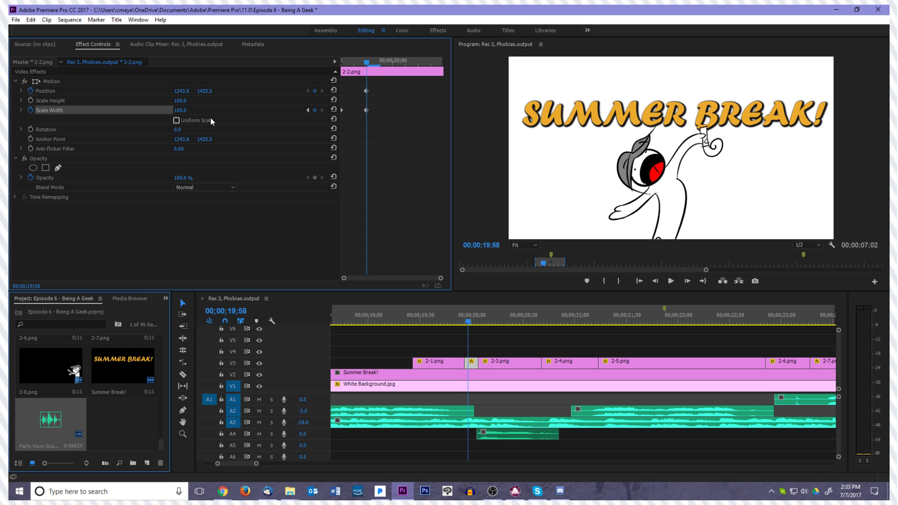
Move the Position and second Scale Width keyframes of clip 2-2.png one frame earlier, to 00;00;19;57
drag(366, 112, 354, 93)
key(Left)
key(Left)
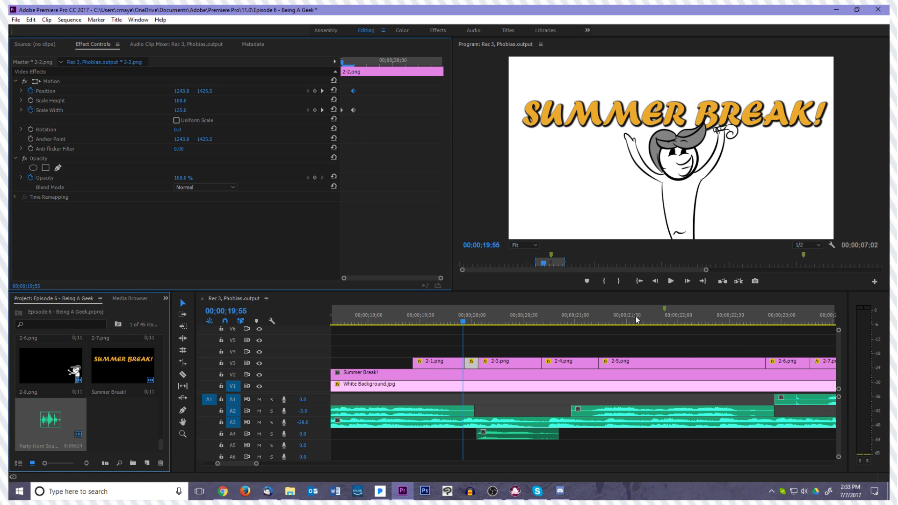
Play back and step through the frames around clip 2-2.png to examine its width stretch
click(671, 281)
click(671, 282)
drag(478, 324, 467, 323)
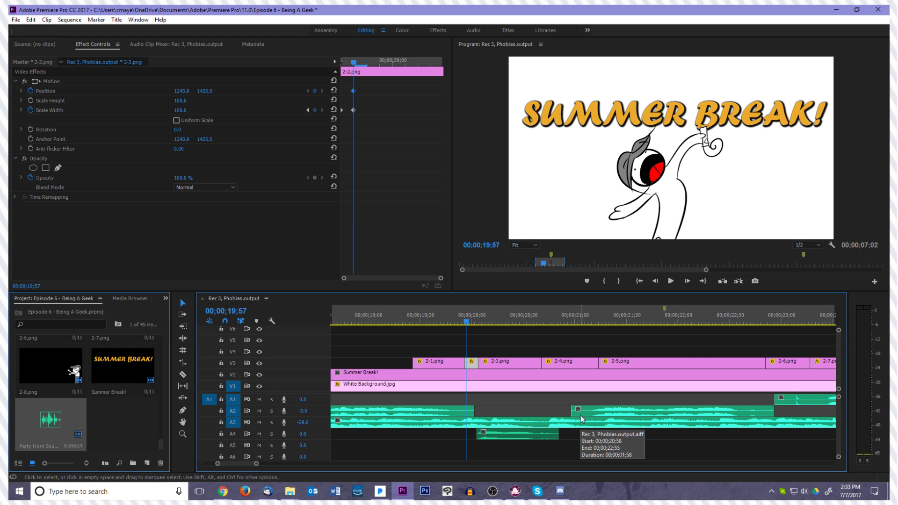
key(Right)
key(Right)
key(Right)
key(Right)
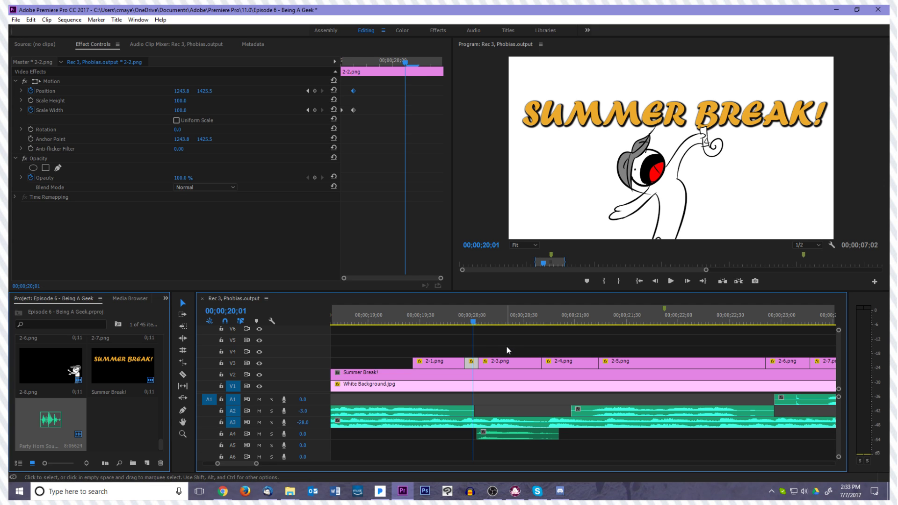
key(Right)
key(Right)
key(Left)
key(Left)
key(Left)
key(Left)
key(Left)
key(Left)
key(Left)
key(Left)
key(Left)
key(Left)
key(Left)
key(Left)
key(Left)
key(Left)
key(Left)
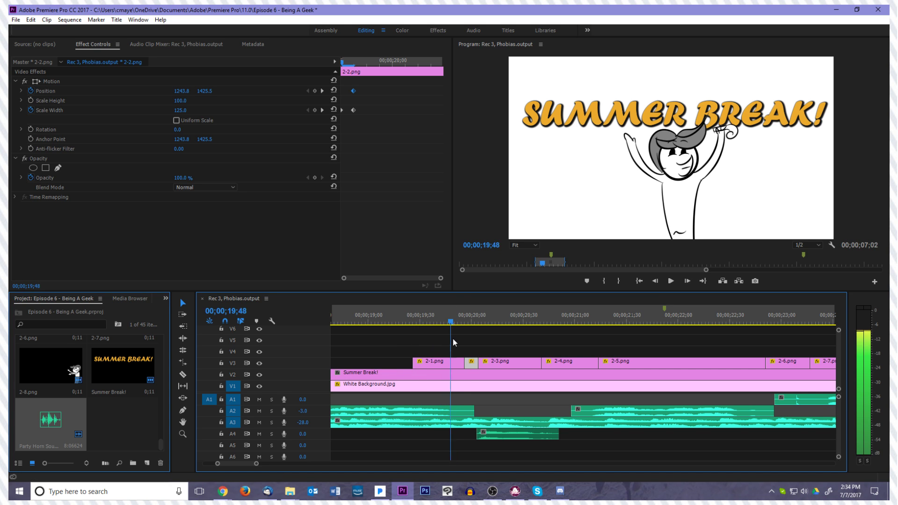
Step back and forth across the first frames of clip 2-2.png, examining the stretch up to the start of 2-3.png
key(Right)
key(Right)
key(Right)
key(Right)
key(Right)
key(Right)
key(Right)
key(Right)
key(Right)
drag(469, 333, 467, 340)
key(Right)
key(Left)
key(Right)
key(Left)
key(Right)
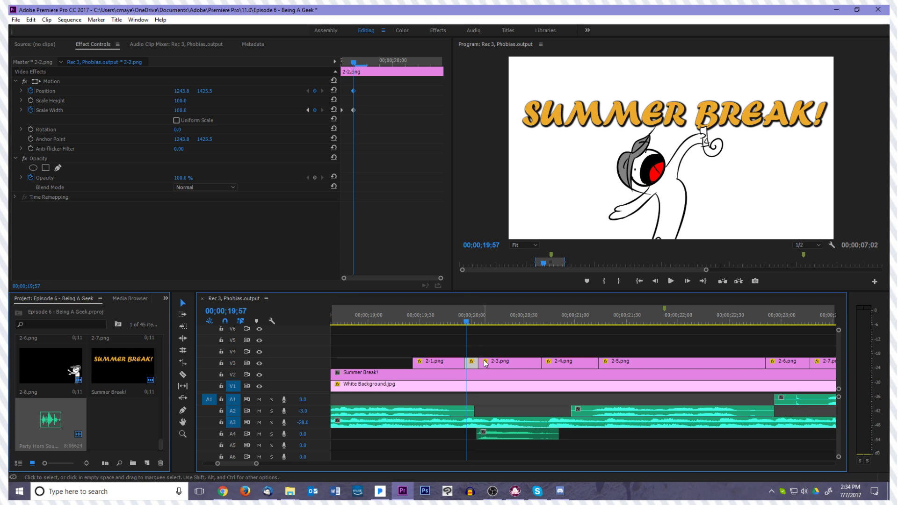
key(Left)
key(Right)
key(Left)
key(Right)
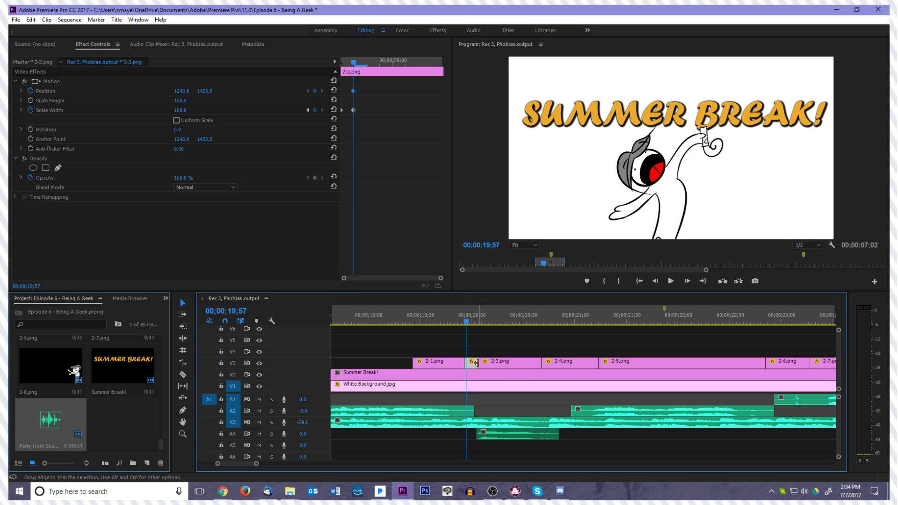
key(Left)
key(Right)
key(Left)
key(Right)
key(Left)
key(Right)
key(Left)
key(Right)
key(Right)
key(Right)
key(Right)
key(Right)
key(Right)
key(Right)
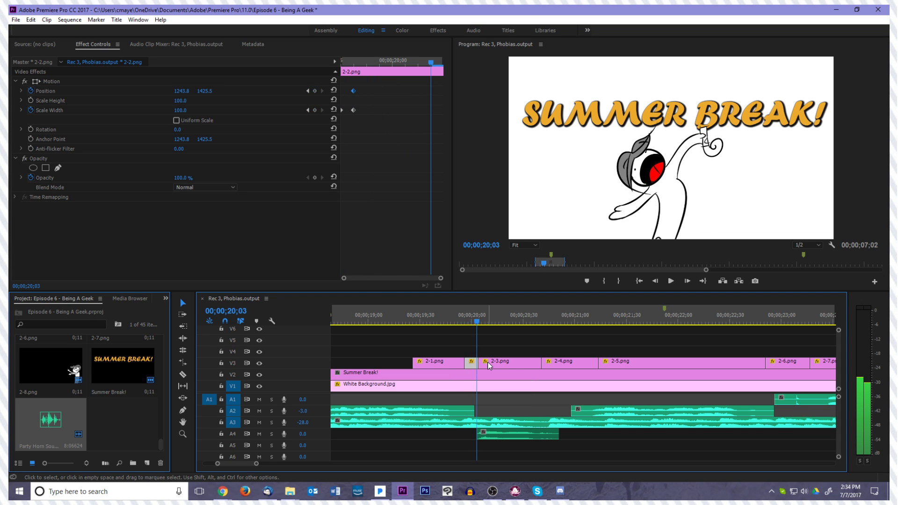
Add a Scale keyframe to clip 2-3.png at 00;00;20;05 and set its Scale to 125 at 00;00;20;04
click(489, 365)
key(Right)
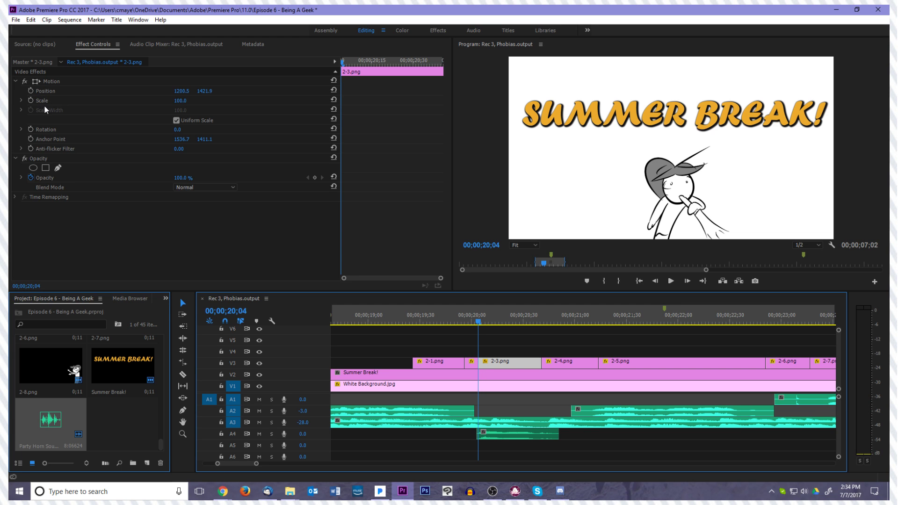
key(Right)
click(29, 101)
key(Left)
click(183, 100)
text(1)
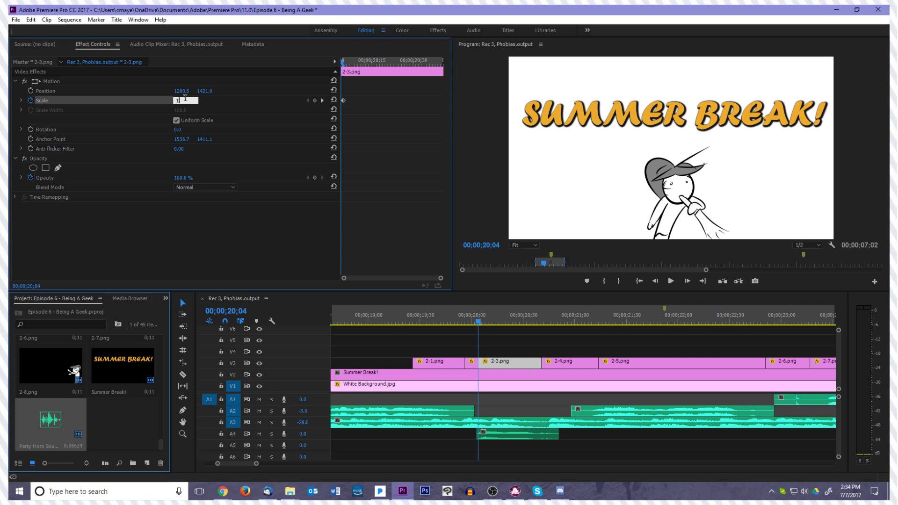
text(25)
key(Return)
key(Left)
key(Right)
key(Right)
key(Left)
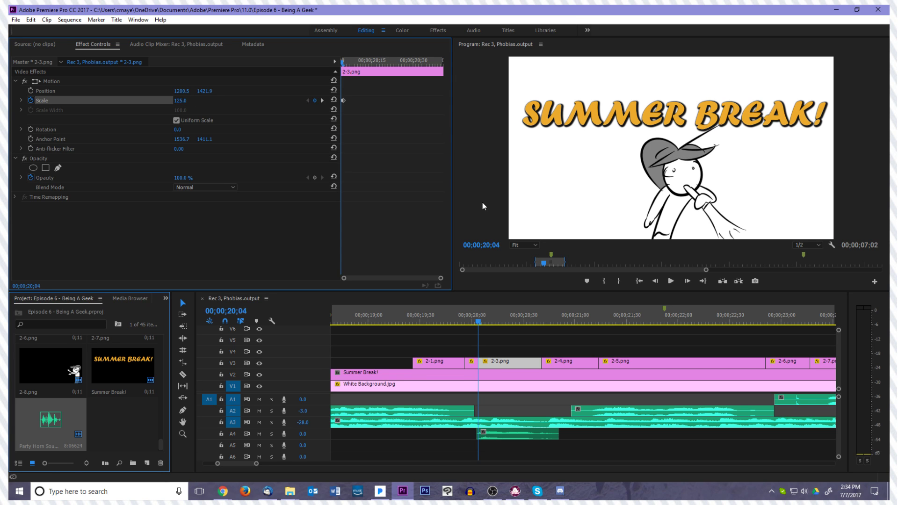
Move the 125 Scale keyframe of clip 2-3.png to 00;00;20;05
click(493, 364)
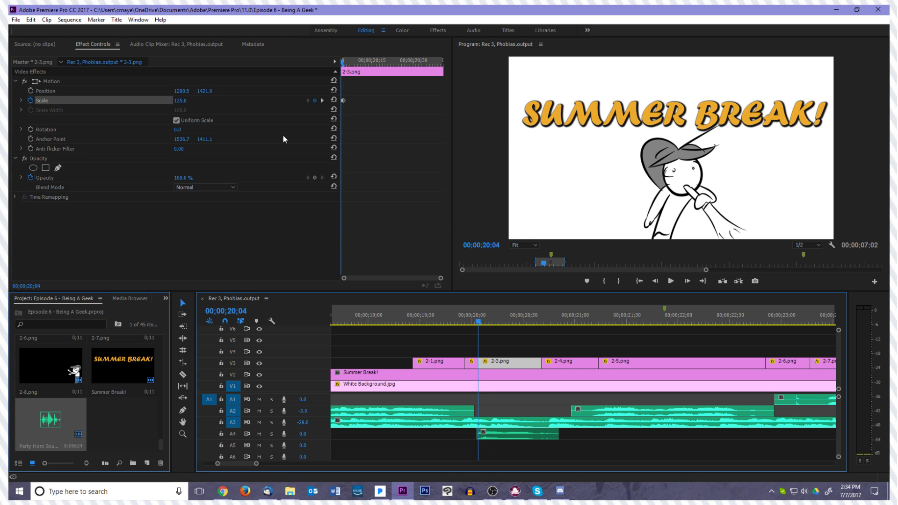
key(Right)
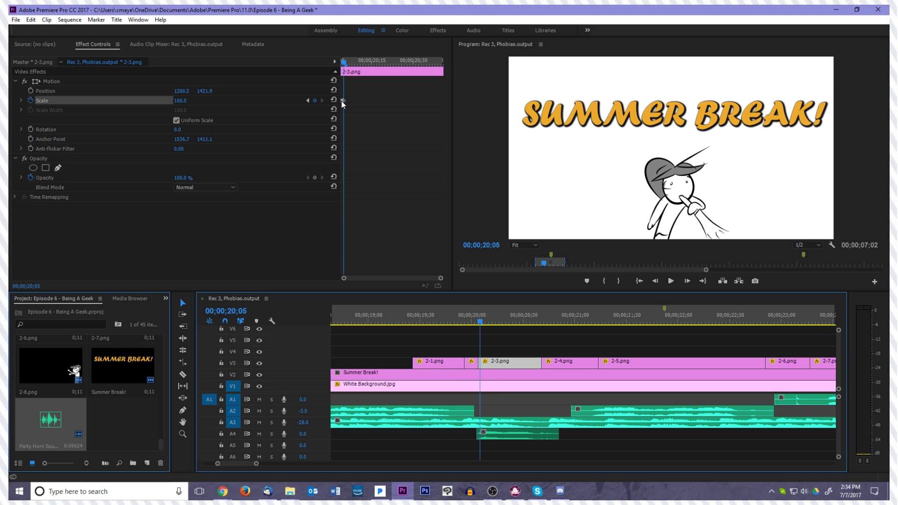
key(Left)
click(346, 100)
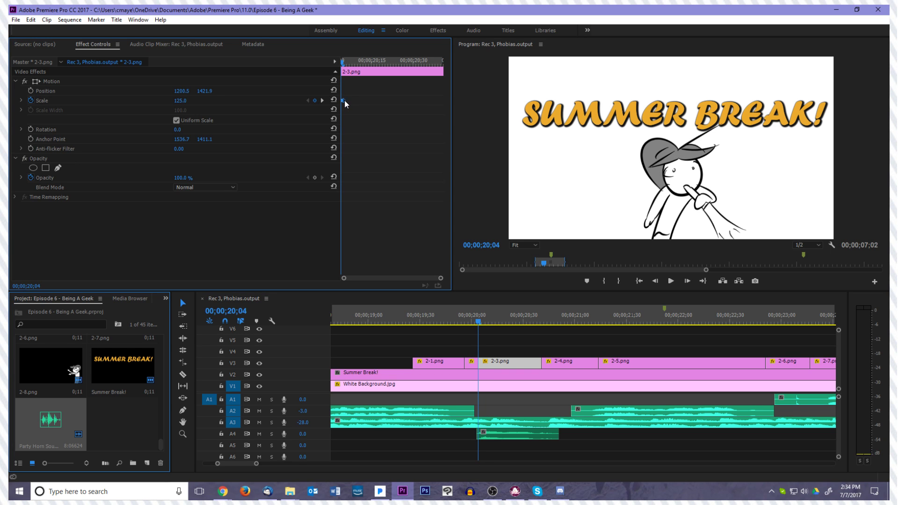
click(342, 100)
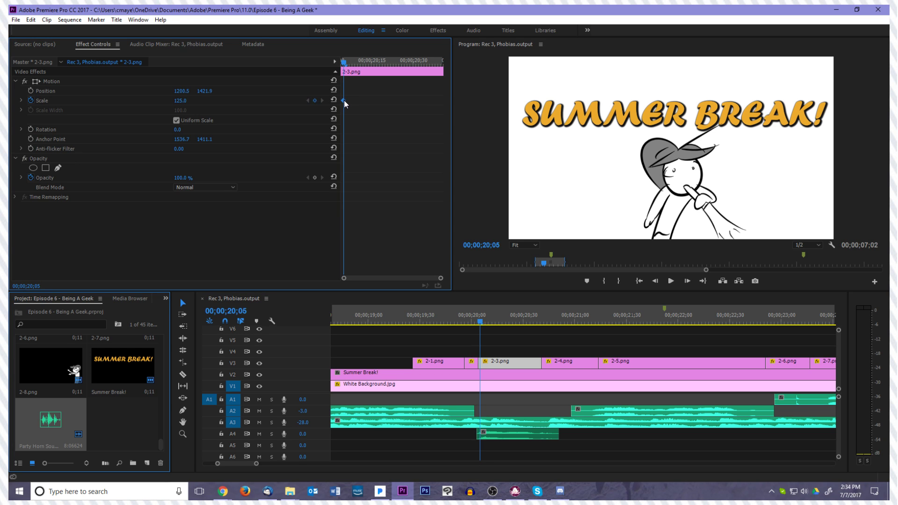
Add Scale keyframes of 100 on clip 2-3.png just before and just after the 125 keyframe
click(186, 100)
text(100)
key(Return)
key(Right)
key(Right)
click(185, 100)
text(100)
key(Return)
key(Left)
key(Left)
key(Left)
Play back and scrub through clips 2-1.png to 2-3.png to review the scale effects
click(673, 282)
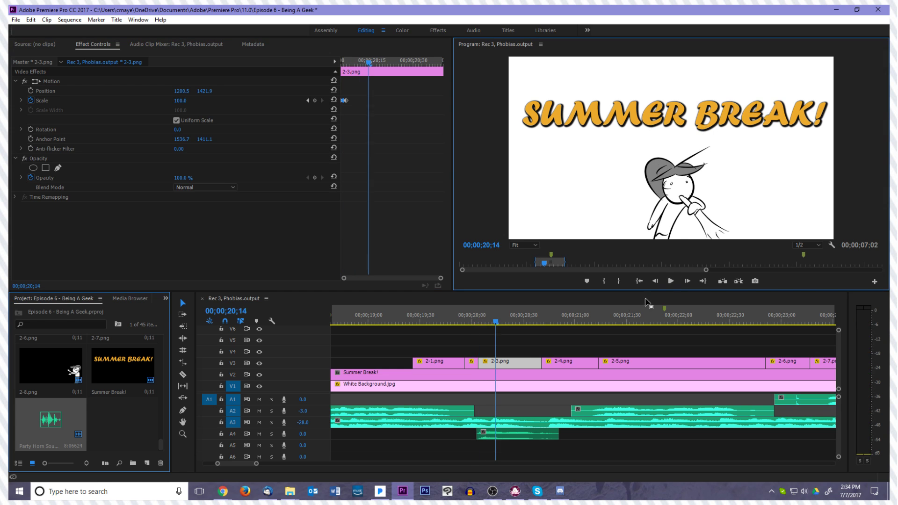
click(471, 323)
drag(479, 333, 486, 332)
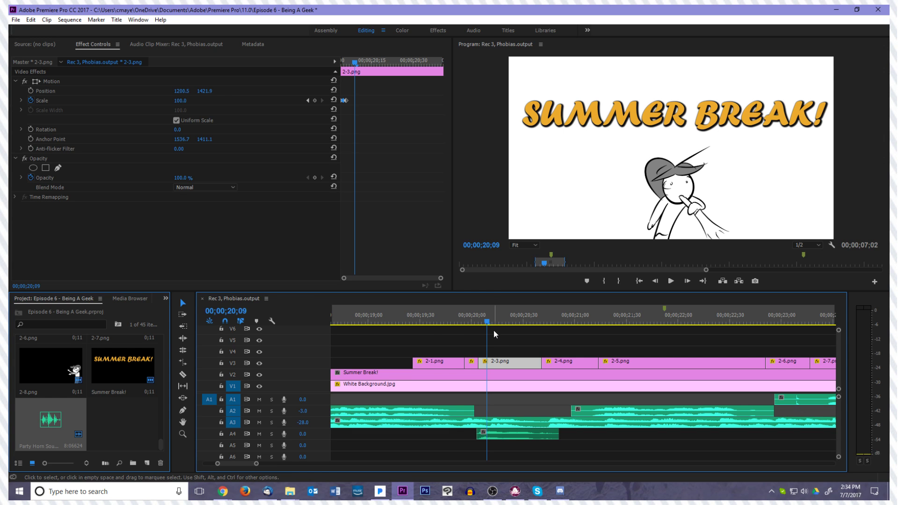
mouse_move(426, 335)
mouse_down()
mouse_move(397, 333)
mouse_move(414, 335)
mouse_up()
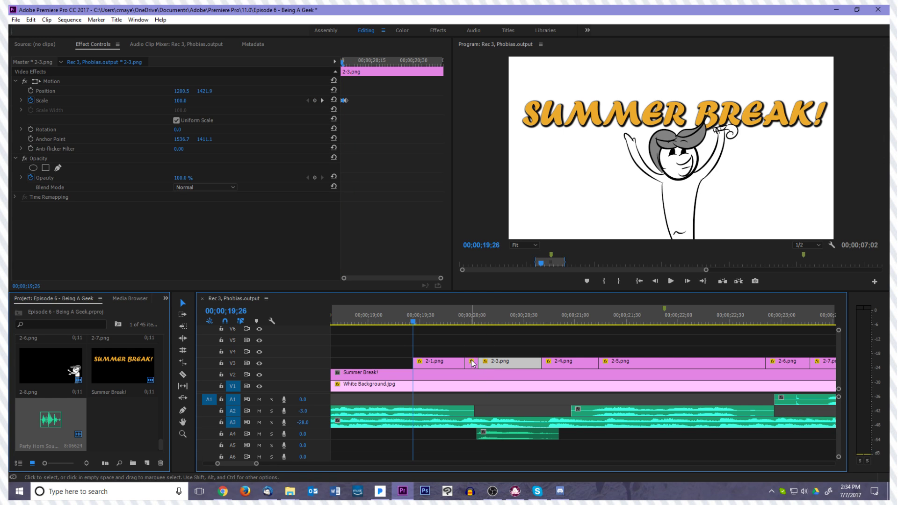
key(space)
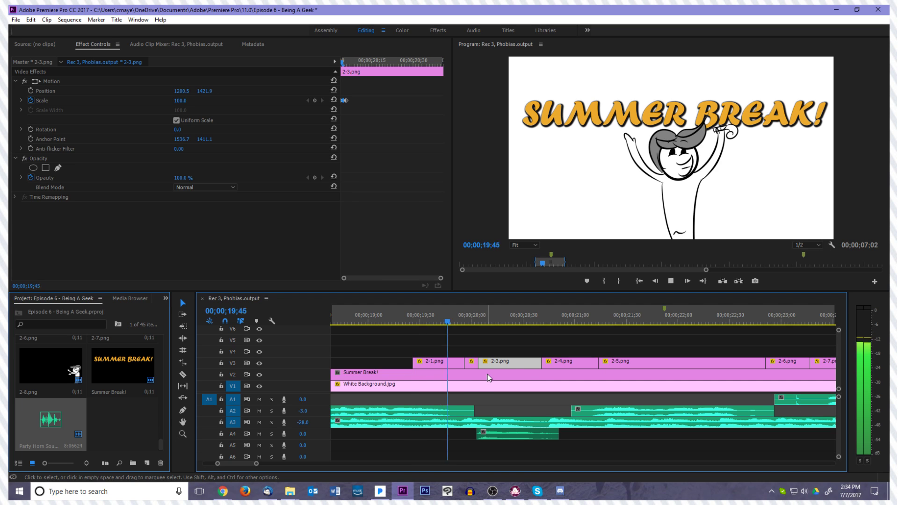
key(space)
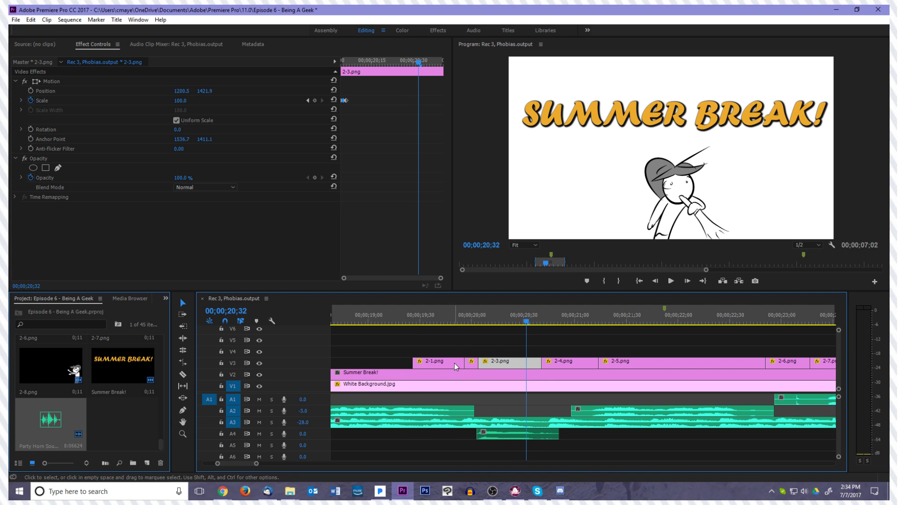
drag(524, 315, 412, 336)
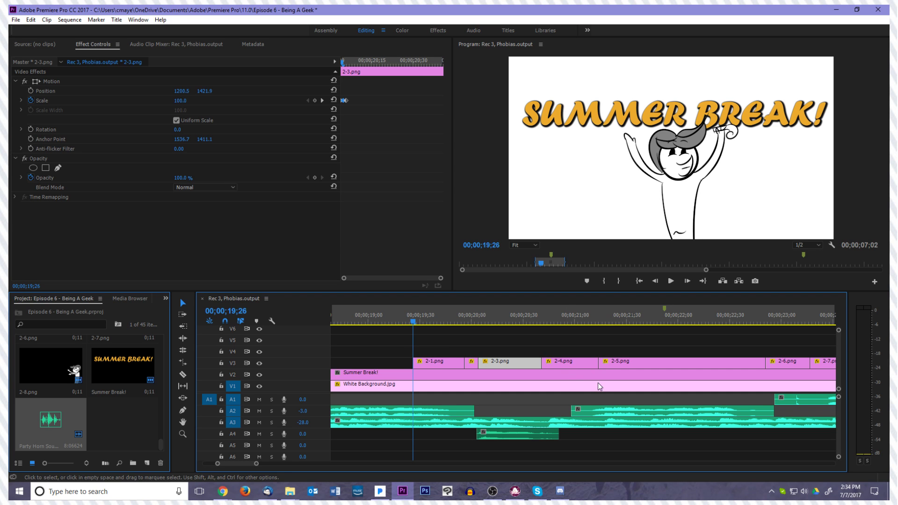
Enable position animation on clip 2-1.png with a keyframe at 00;00;19;31
click(456, 347)
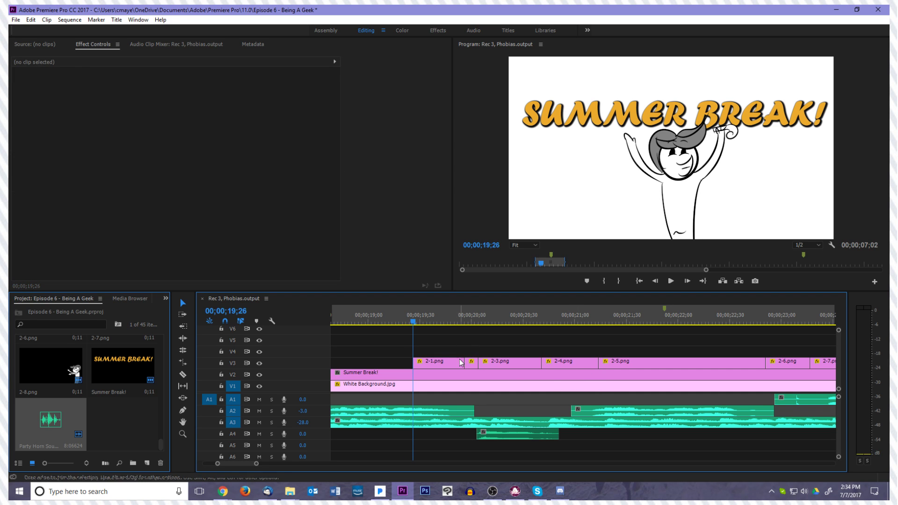
click(459, 364)
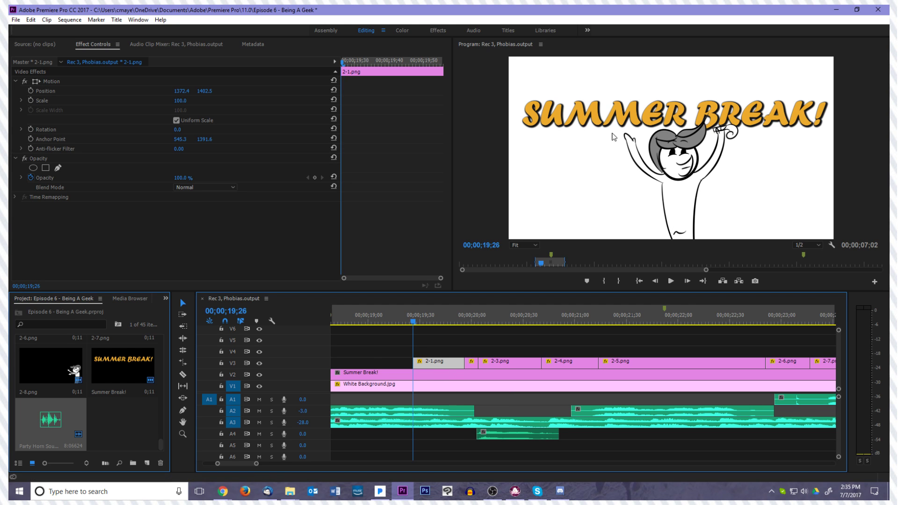
key(Right)
key(Right)
key(Right)
key(Right)
key(Right)
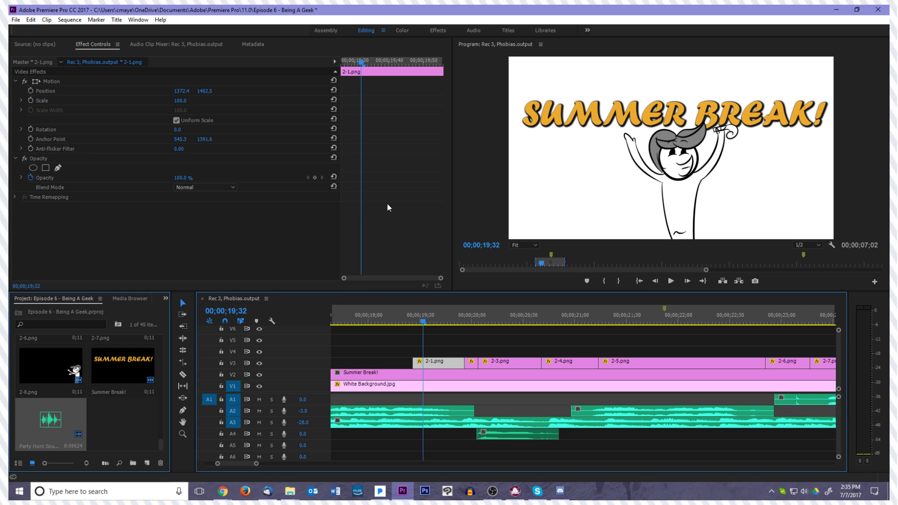
key(Left)
key(Left)
key(Left)
key(Left)
key(Left)
key(Right)
key(Right)
key(Right)
key(Right)
key(Right)
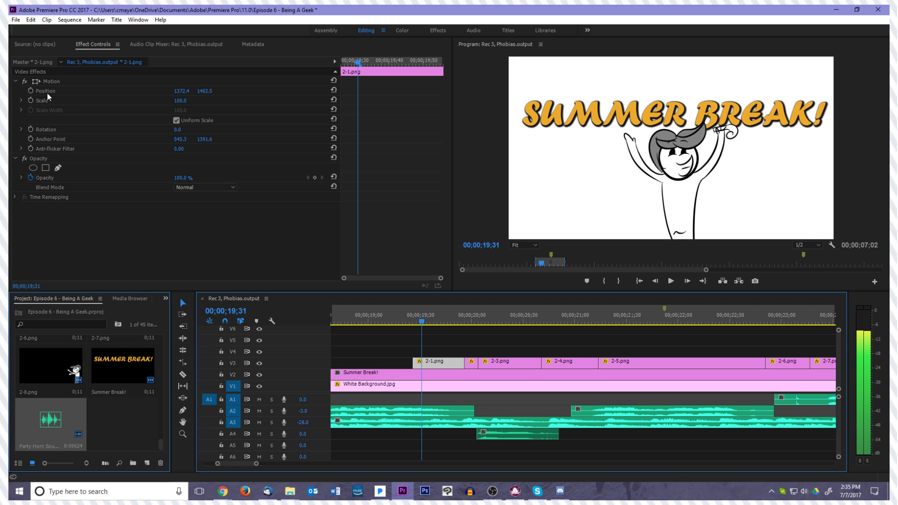
click(30, 90)
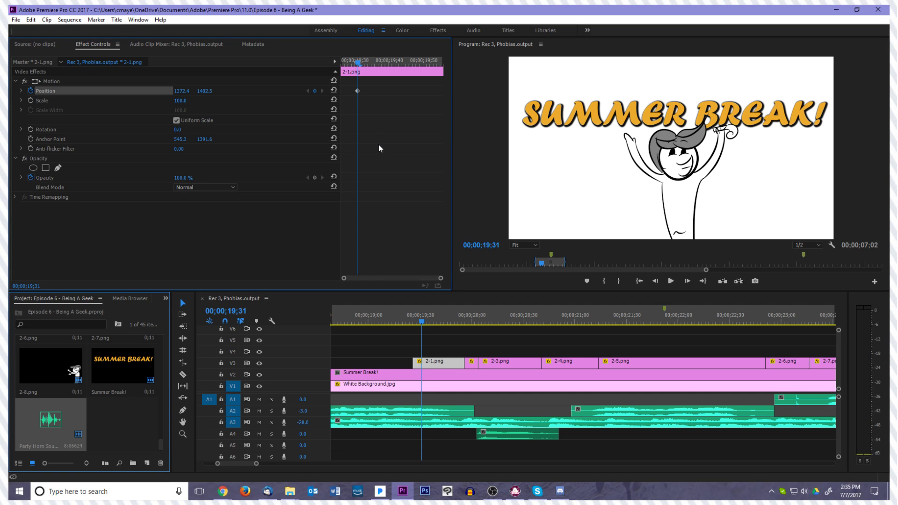
Raise the character in clip 2-1.png to a vertical position of about 1335 at 00;00;19;29
key(Left)
key(Left)
click(66, 81)
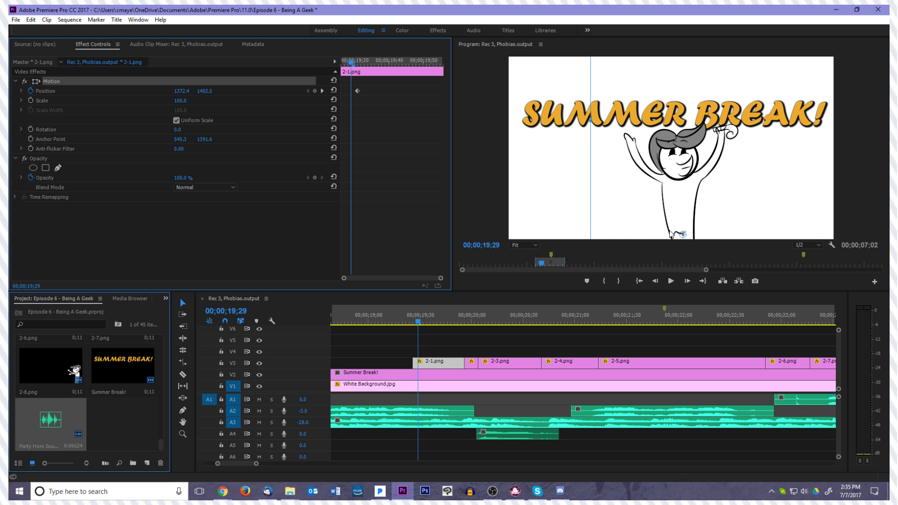
drag(670, 234, 671, 221)
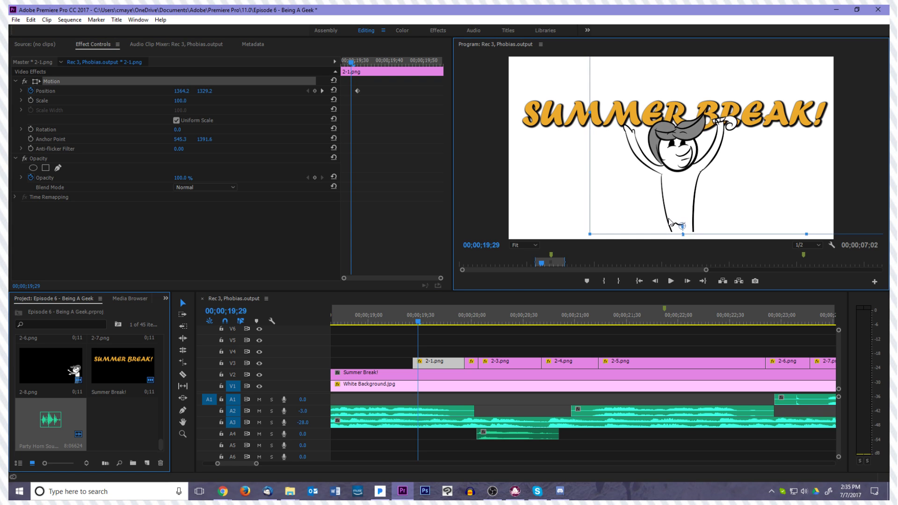
click(347, 207)
Move the character in clip 2-1.png straight down out of the frame at 00;00;19;26
key(Left)
key(Left)
key(Left)
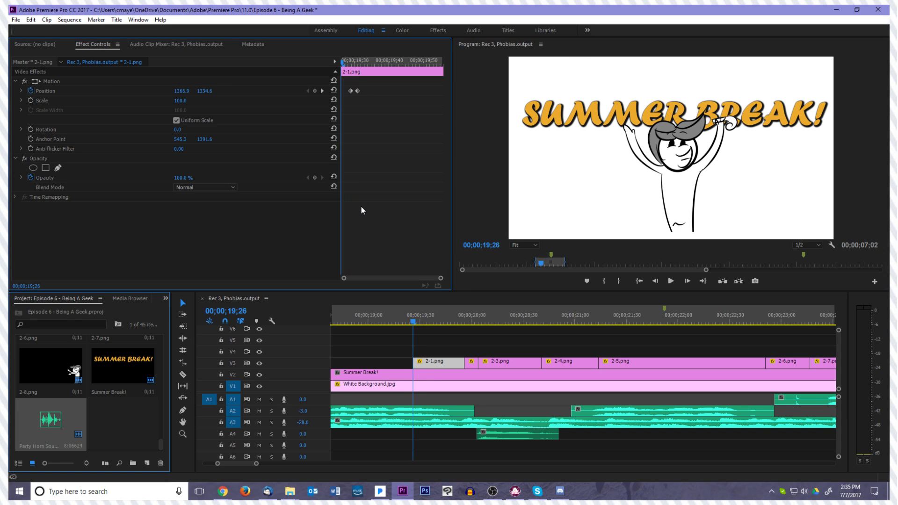
drag(642, 212, 643, 405)
Play back the start of clip 2-1.png to review the character's entrance
click(424, 342)
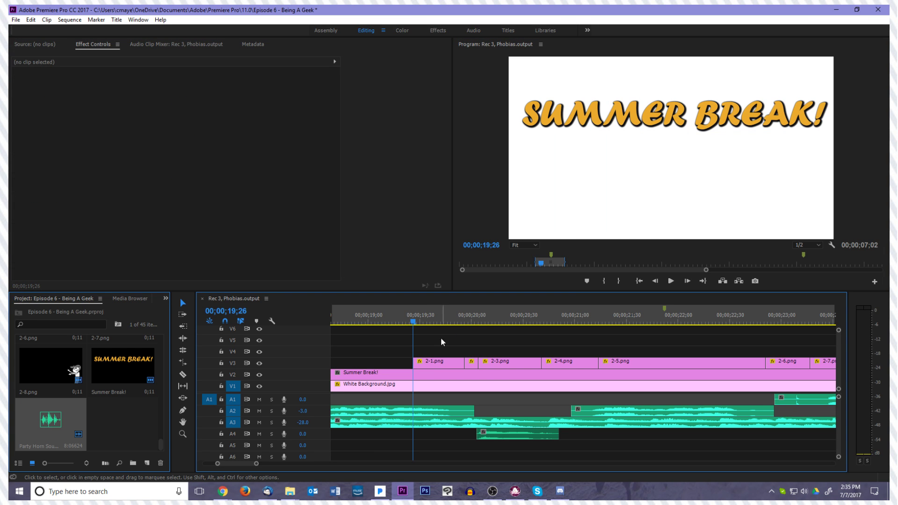
click(428, 365)
click(439, 336)
key(space)
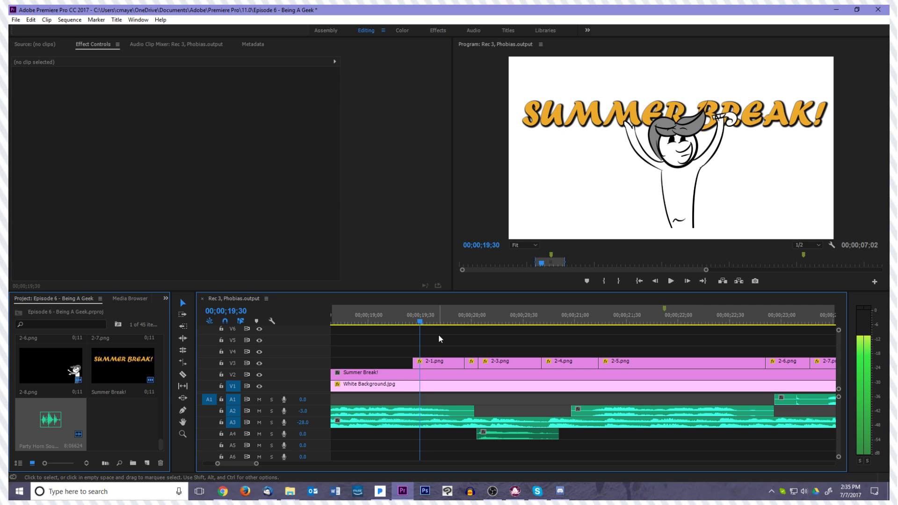
Shift the last position keyframe of clip 2-1.png to 00;00;19;32
click(426, 364)
key(Left)
key(Left)
key(Right)
key(Right)
key(Right)
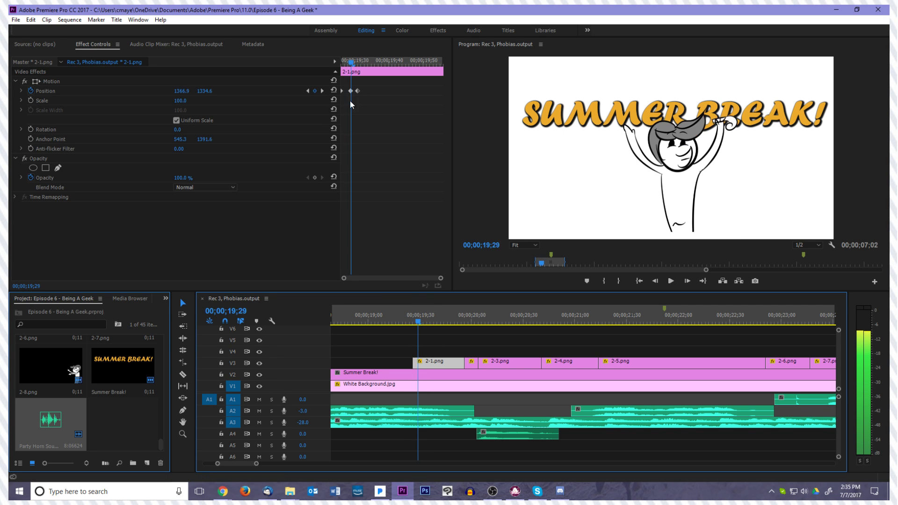
key(Right)
drag(359, 92, 362, 92)
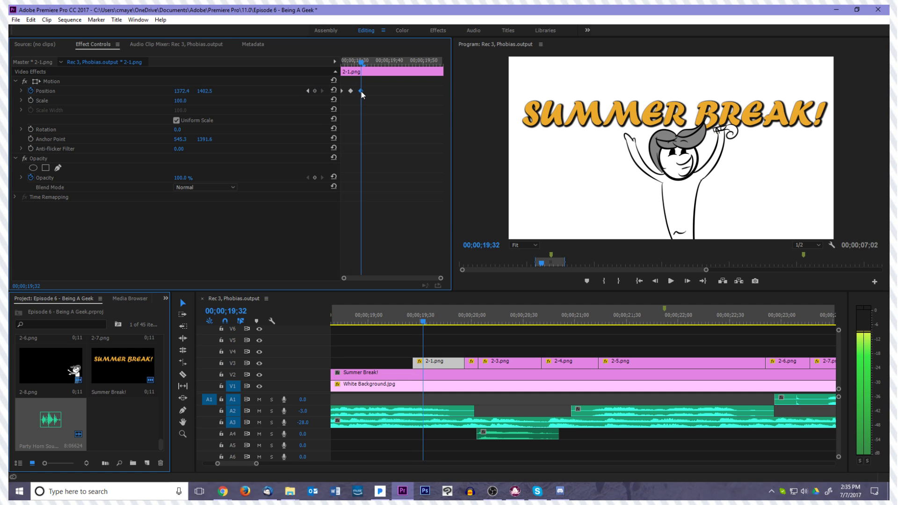
Lower the character in clip 2-1.png to a vertical position of about 1445 at 00;00;19;31
key(Left)
key(Left)
key(Right)
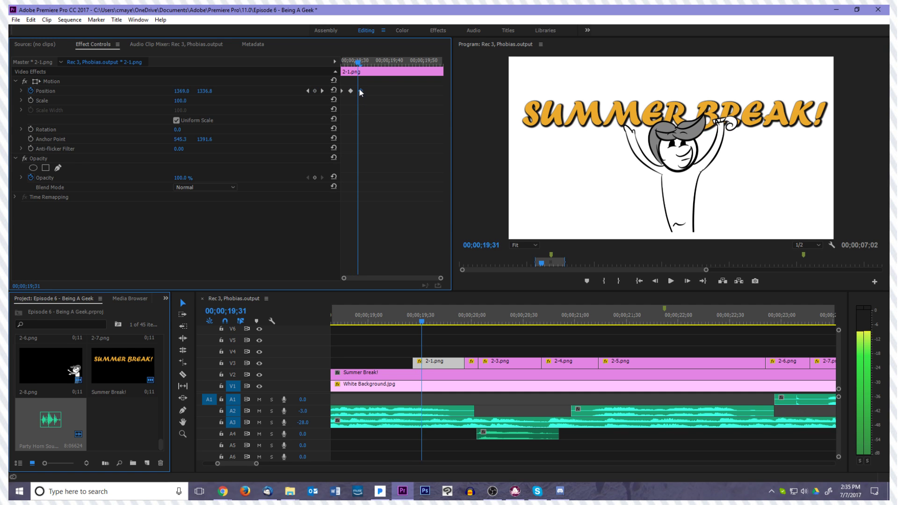
click(89, 82)
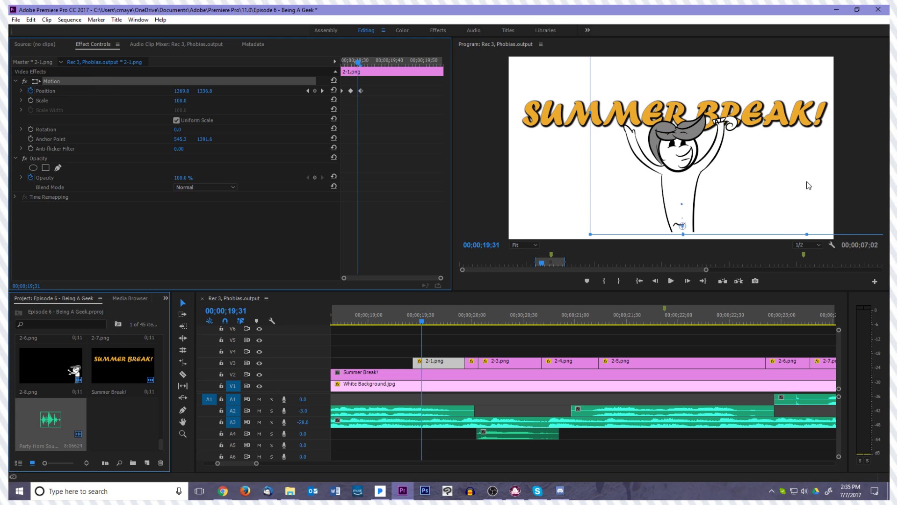
drag(733, 214, 733, 229)
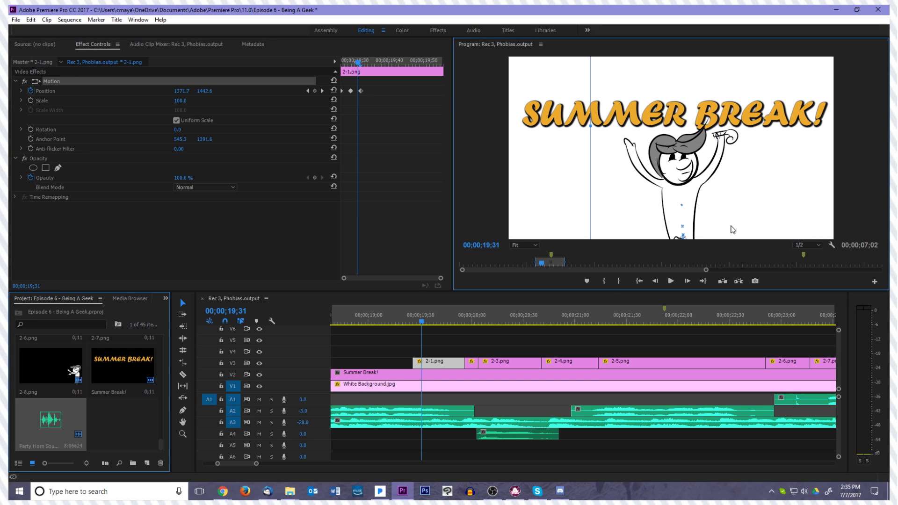
Shift the lowered-position keyframe of clip 2-1.png one frame earlier, to 00;00;19;30
click(449, 332)
key(Left)
key(Left)
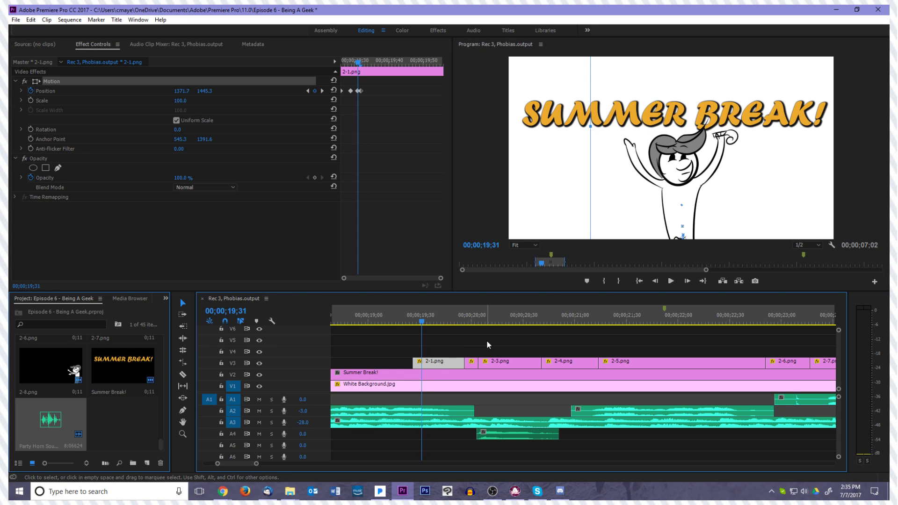
key(Right)
key(Right)
key(Right)
key(Left)
key(Left)
key(Left)
key(Left)
key(Right)
key(Right)
drag(357, 91, 354, 92)
Play back the start of clip 2-1.png to check the timing of the retimed bounce
key(Right)
key(Left)
key(Left)
key(Left)
key(Left)
key(Left)
key(Left)
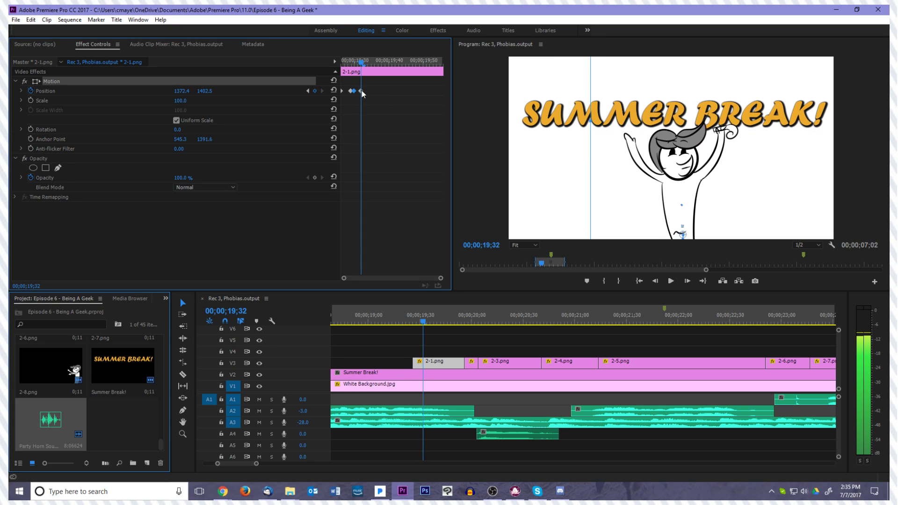
key(Right)
key(Right)
key(Right)
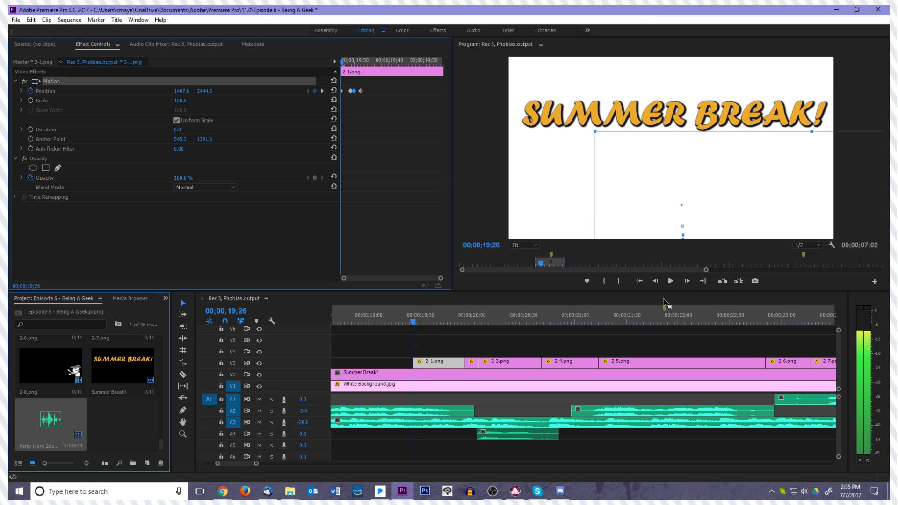
key(Left)
key(Left)
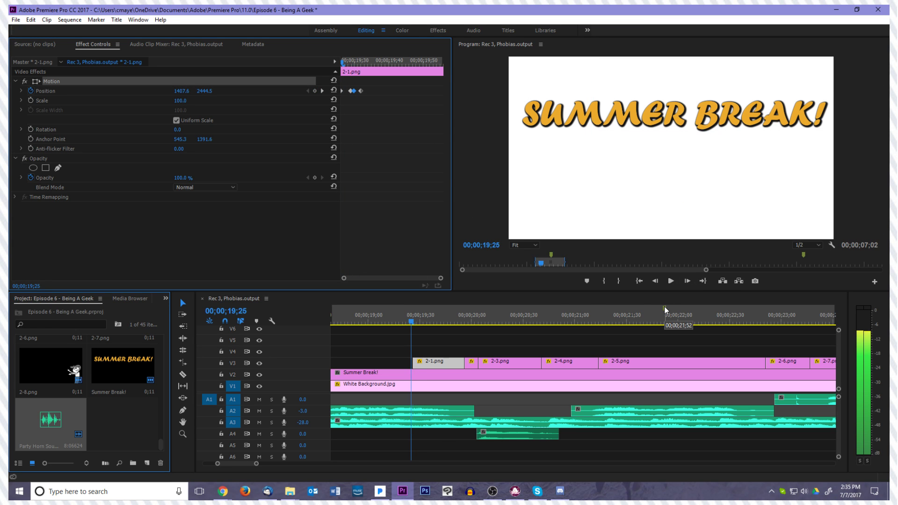
key(space)
key(space)
Examine the bounce in clip 2-1.png frame by frame between 00;00;19;28 and 00;00;19;31
drag(462, 325, 420, 330)
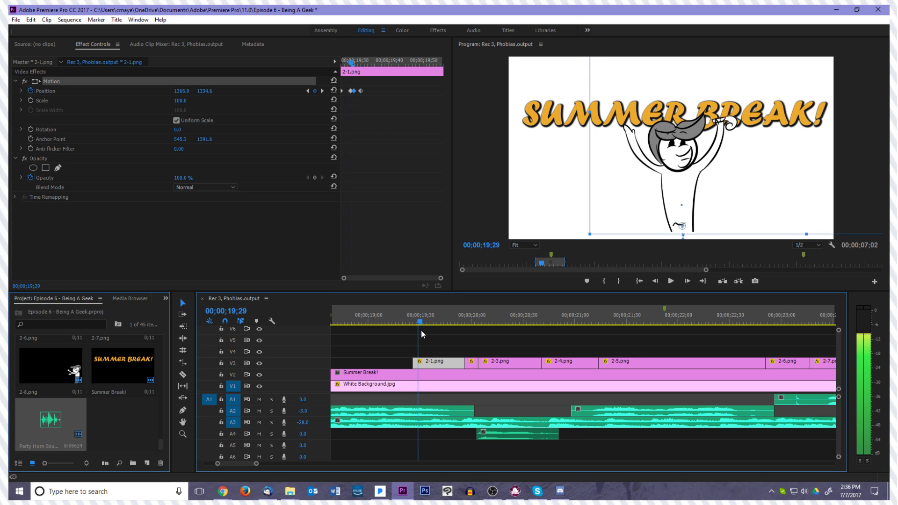
key(Right)
key(Right)
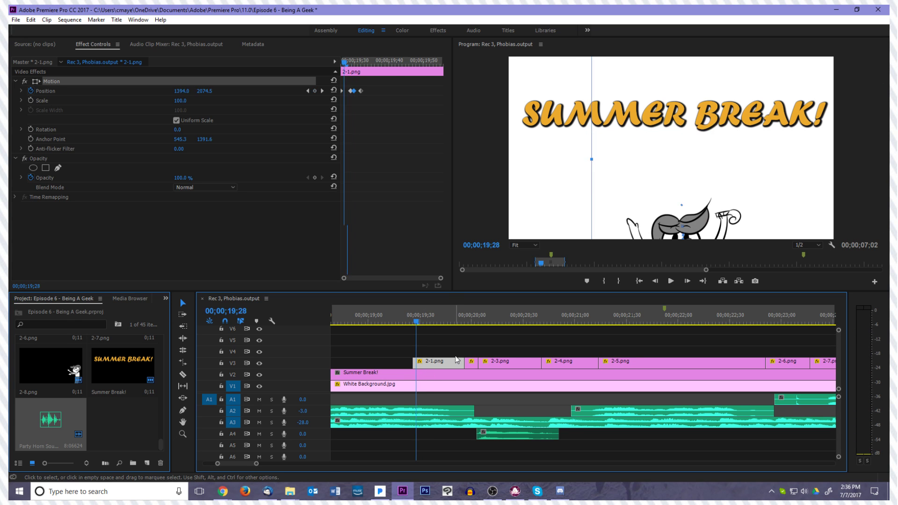
key(Left)
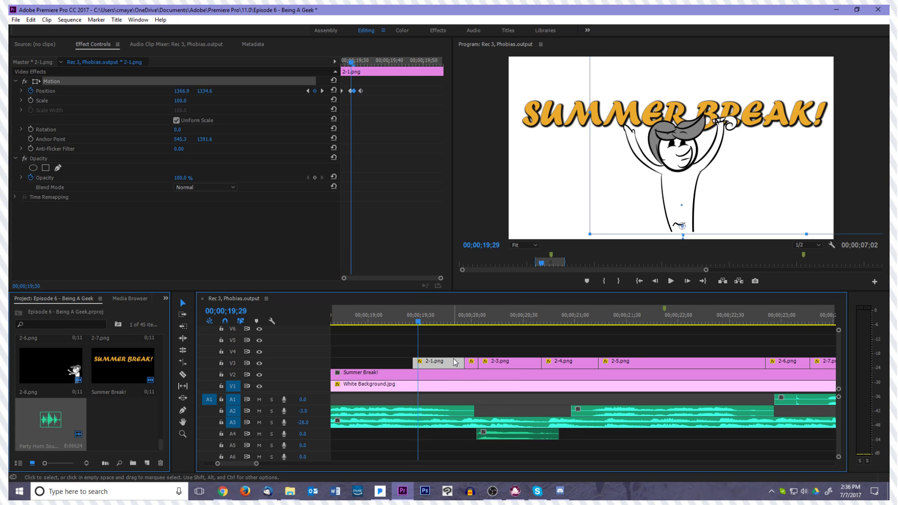
key(Left)
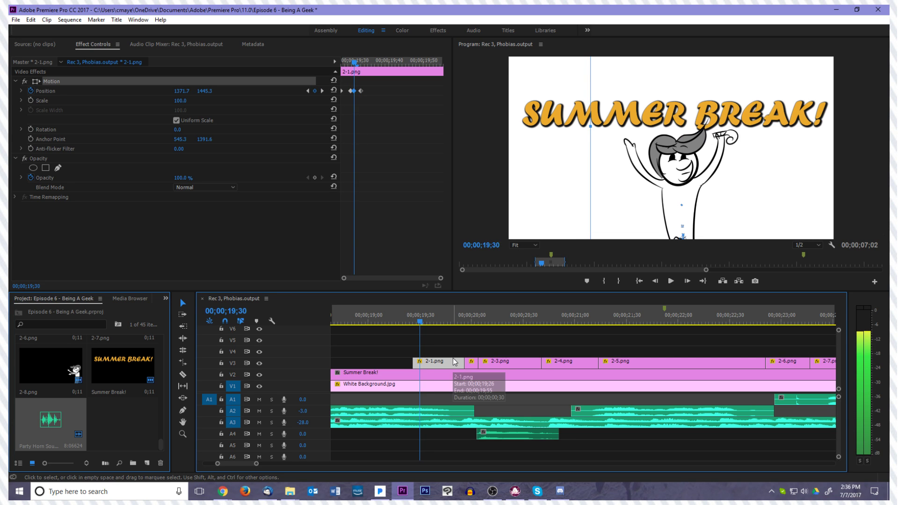
key(Right)
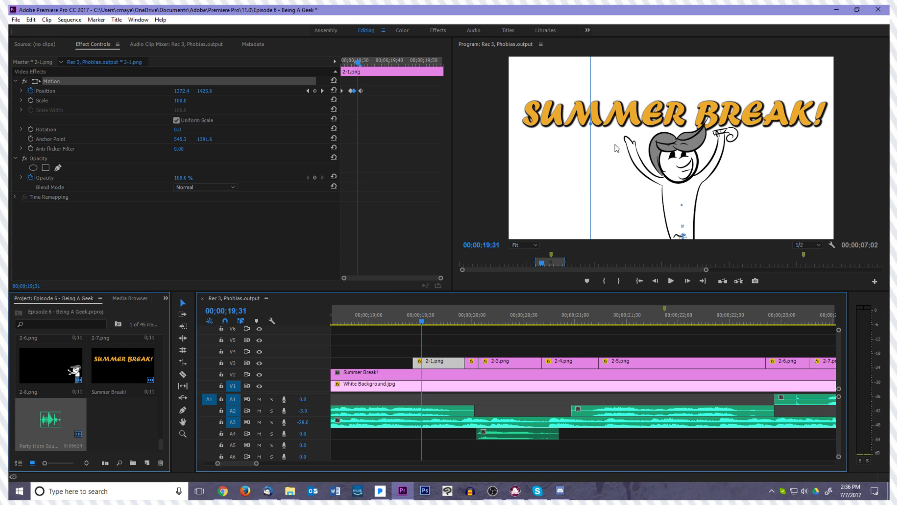
click(350, 90)
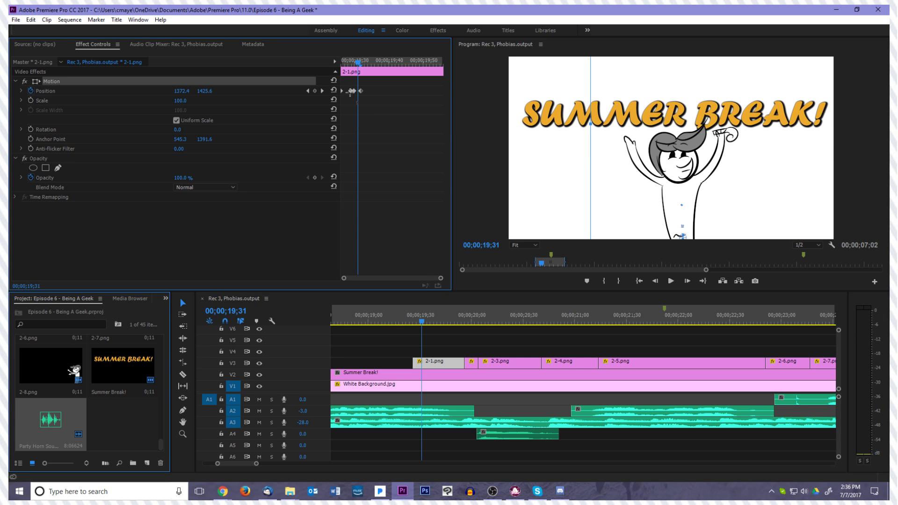
click(351, 104)
Select clip 2-2.png and place the playhead on its first frame at 00;00;19;56
key(Right)
key(Right)
key(Right)
key(Right)
key(Right)
key(Right)
key(Right)
key(Right)
key(Right)
key(Right)
key(Right)
key(Right)
key(Right)
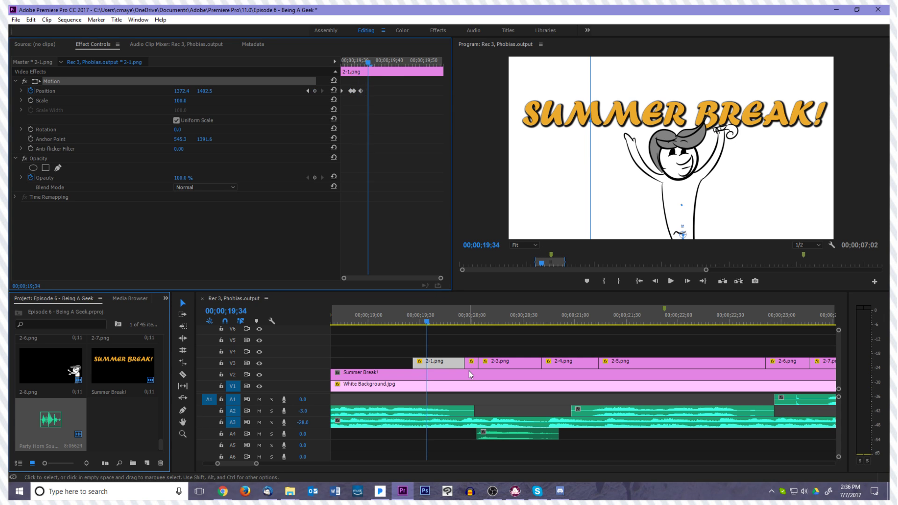
key(Right)
key(Right)
key(Right)
key(Right)
key(Right)
key(Right)
key(Right)
key(Right)
key(Right)
key(Right)
key(Right)
key(Right)
key(Right)
key(Right)
key(Right)
key(Right)
key(Right)
key(Right)
key(Right)
key(Right)
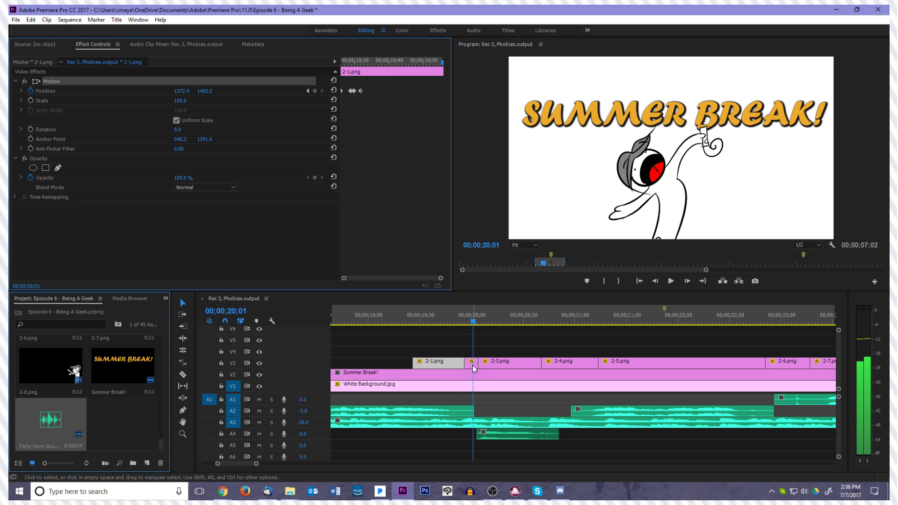
key(Left)
key(Left)
key(Left)
key(Left)
key(Left)
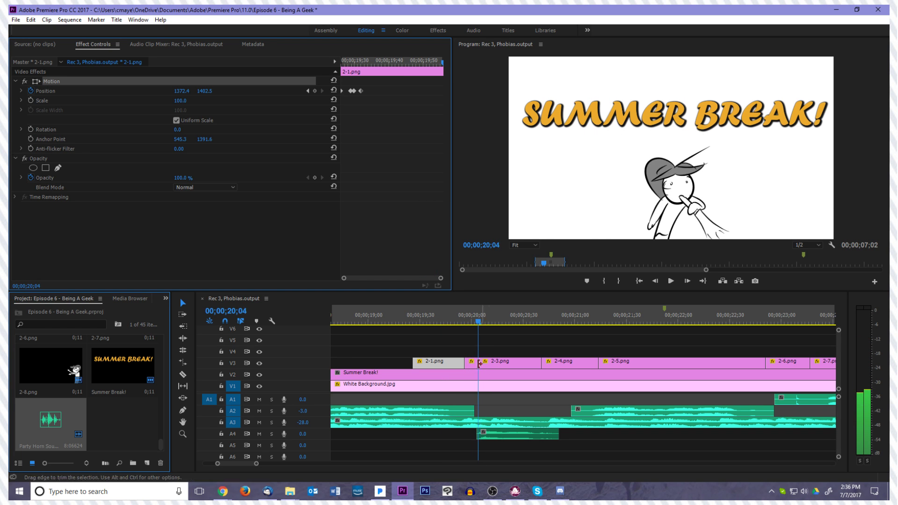
click(473, 364)
key(Left)
key(Left)
key(Left)
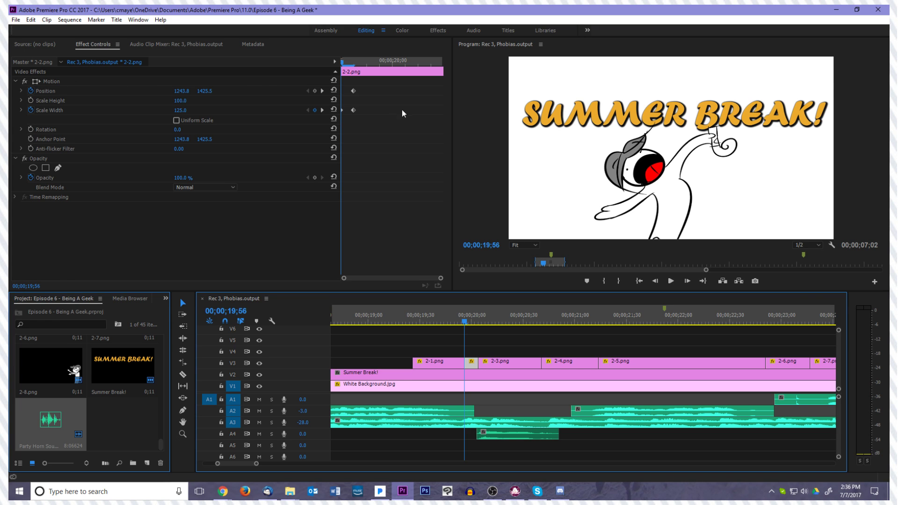
Delay the position keyframe of clip 2-2.png to 00;00;19;59 and lower the character out of the frame to about 2822 at 00;00;19;56
key(Right)
drag(354, 91, 381, 92)
key(Right)
key(Right)
key(Left)
key(Left)
key(Left)
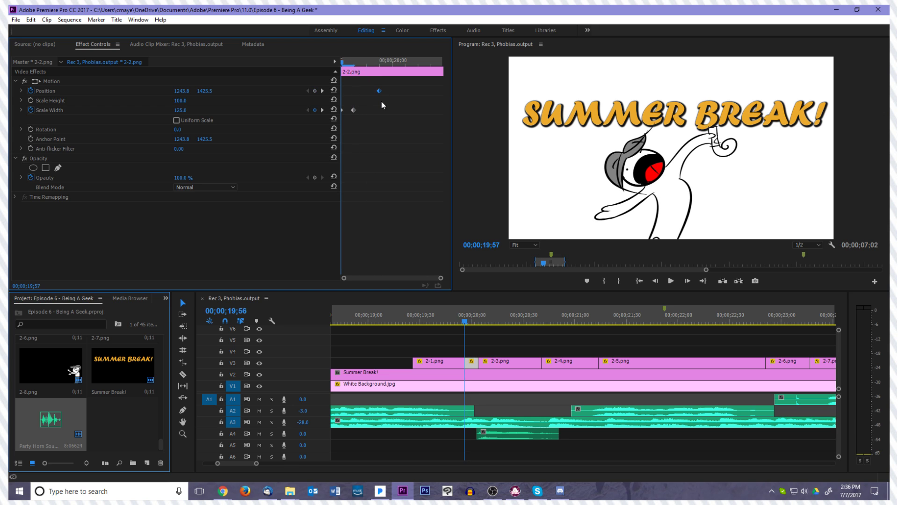
drag(660, 176, 667, 353)
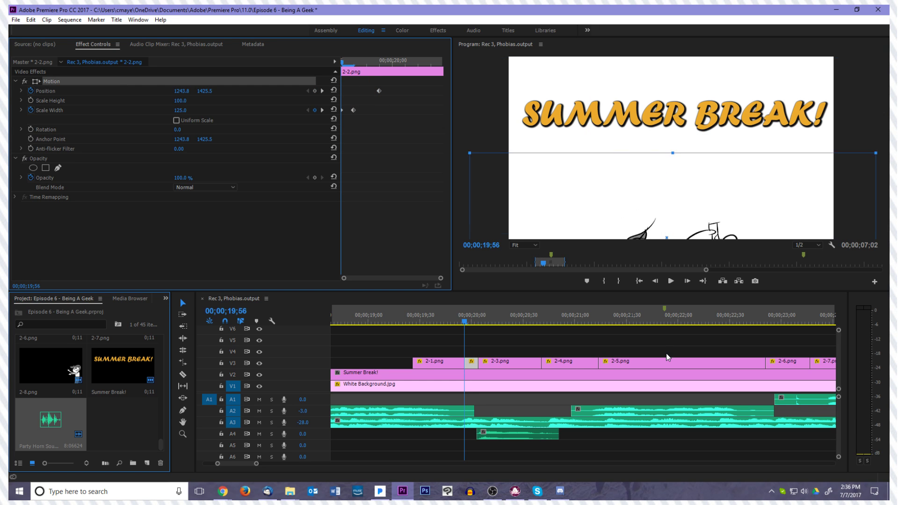
Step through and play back clip 2-2.png to review the character rising into the frame
click(396, 213)
key(Right)
key(Right)
key(Right)
key(Right)
key(Left)
key(Left)
key(Left)
key(Left)
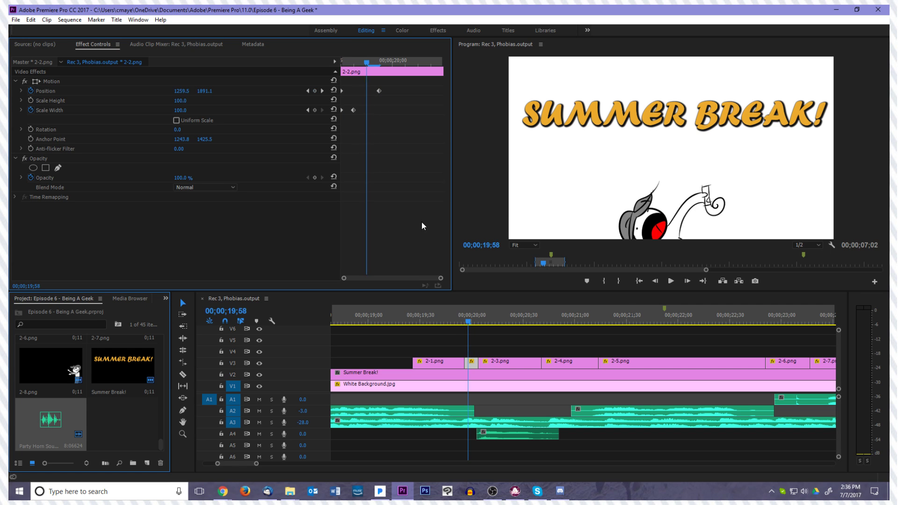
key(Right)
click(671, 281)
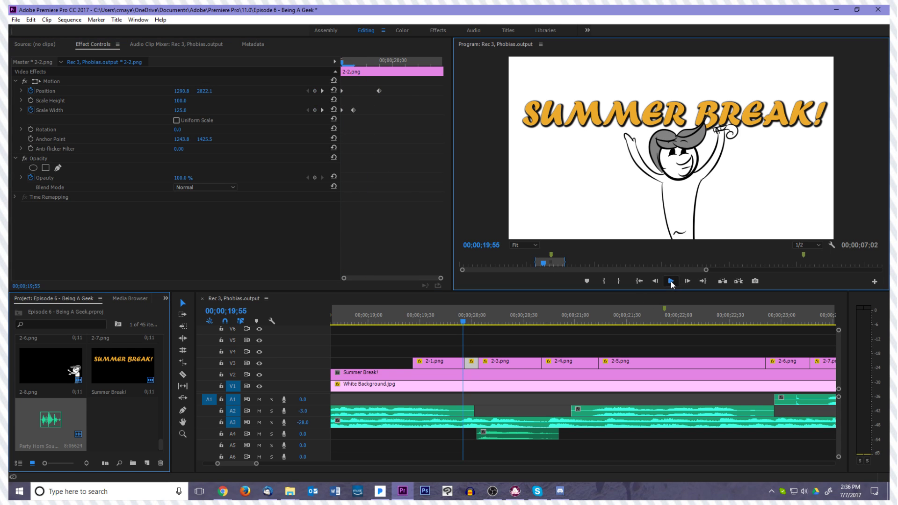
click(669, 282)
Delay the ending position keyframe of clip 2-2.png to 00;00;20;00 and replay the entrance
drag(493, 322, 465, 327)
drag(381, 91, 393, 87)
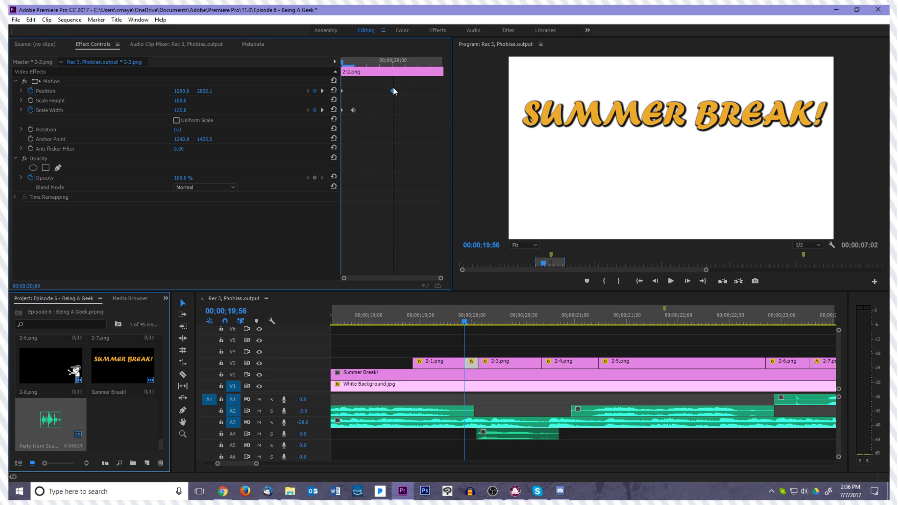
key(space)
Raise the character in clip 2-2.png at 00;00;19;59 to add an intermediate position keyframe
drag(496, 326, 470, 325)
click(125, 80)
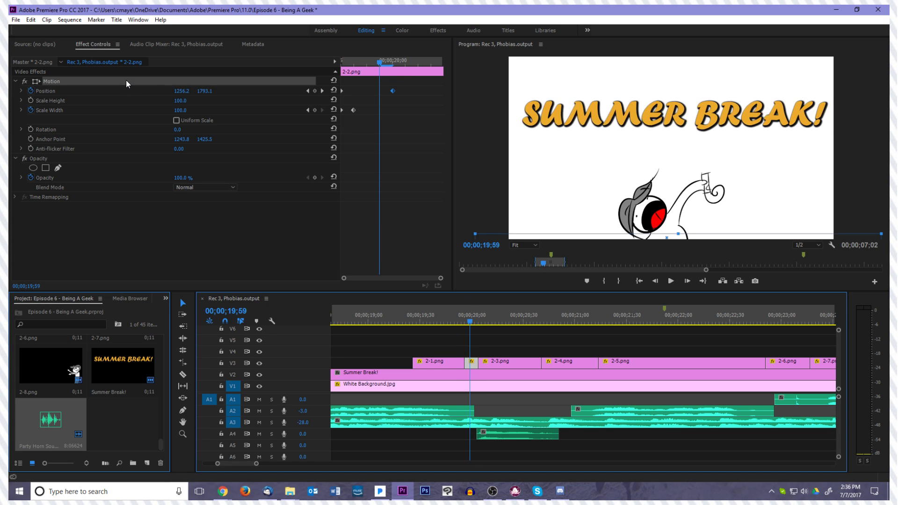
click(593, 208)
drag(592, 203, 592, 179)
Play back clip 2-2.png to review the entrance with the intermediate position keyframe
click(470, 326)
drag(469, 325, 473, 324)
key(Left)
key(Left)
key(Left)
key(Left)
click(672, 282)
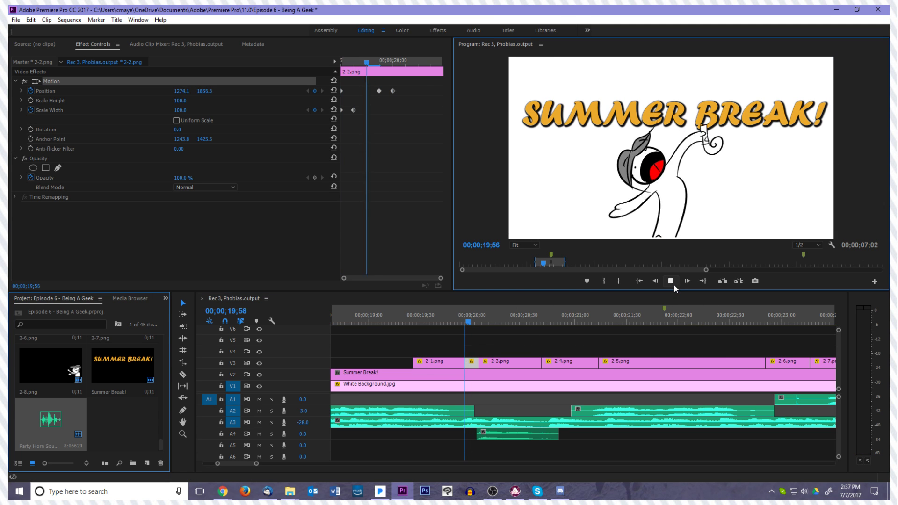
Delete all position keyframes of clip 2-2.png
click(487, 321)
mouse_move(486, 321)
mouse_down()
mouse_move(414, 329)
mouse_move(433, 327)
mouse_move(416, 320)
mouse_move(470, 321)
mouse_up()
drag(402, 97, 327, 86)
key(Delete)
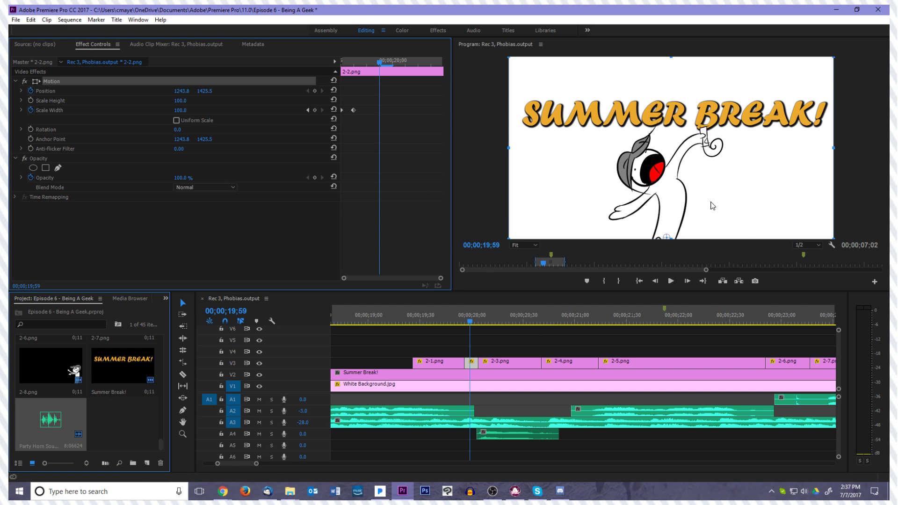
Play the sequence from the first frame of clip 2-1.png to review the first few drawings together
drag(464, 321, 416, 326)
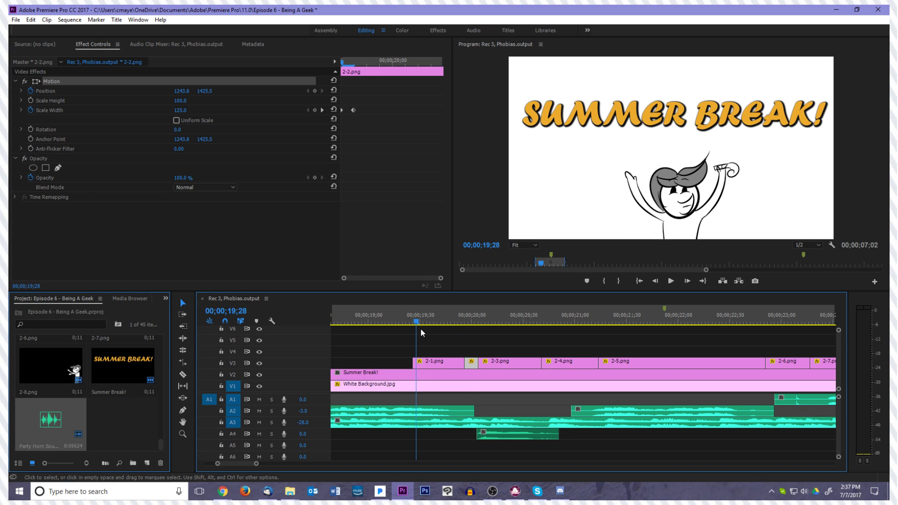
key(Left)
key(Left)
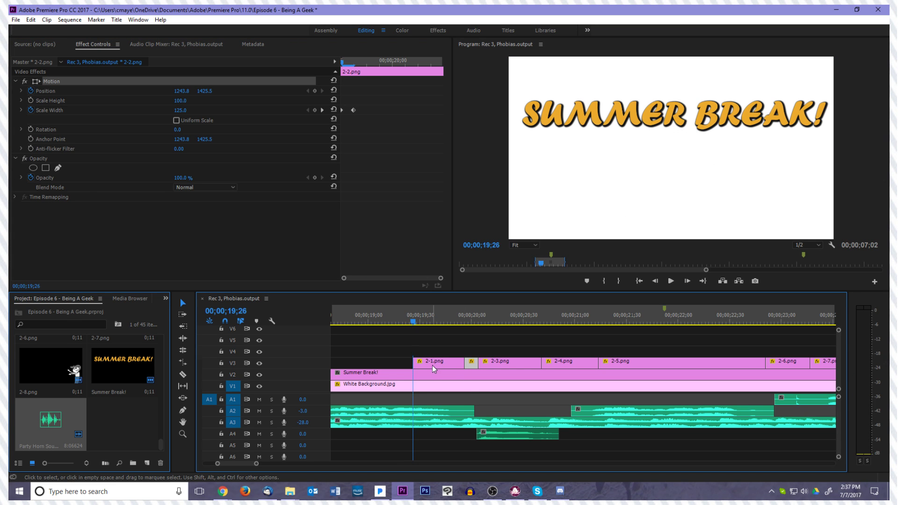
click(432, 366)
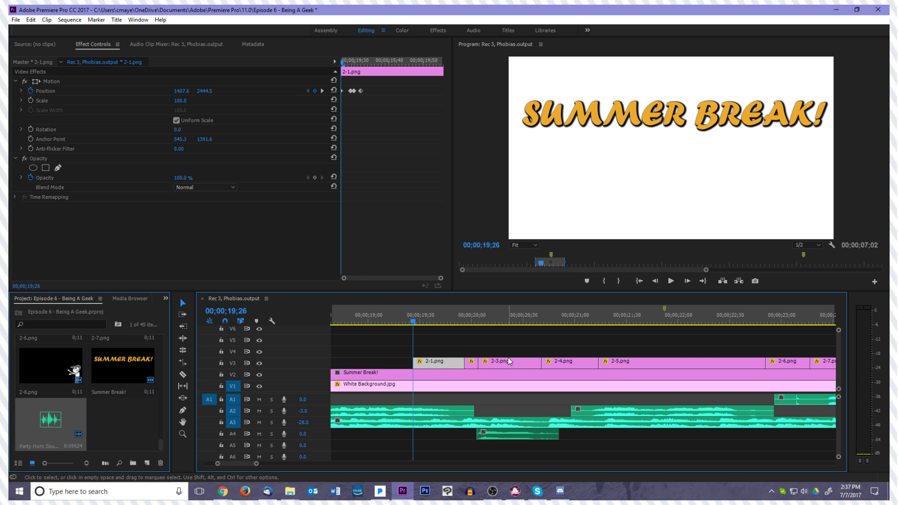
key(space)
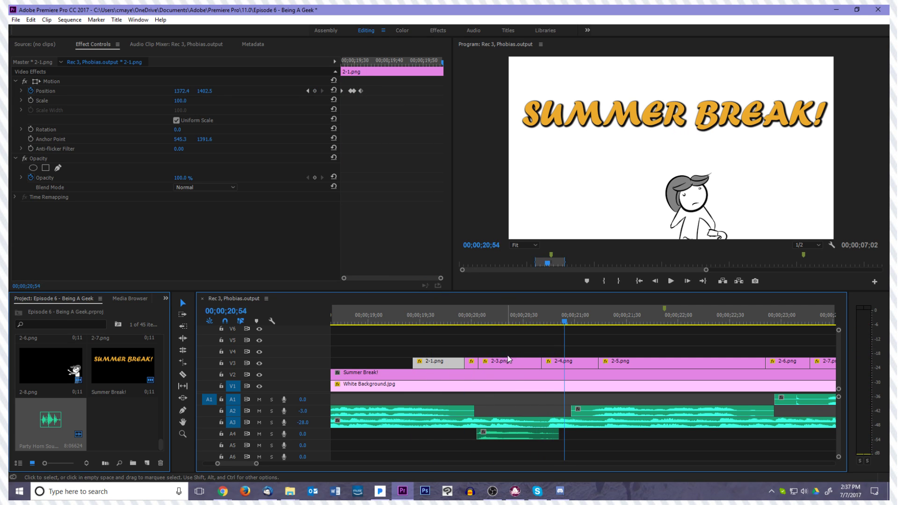
On the first frame of clip 2-2.png, set the rotation to 25° and move the character to a position of about 1237, 1512
drag(564, 322, 464, 362)
click(488, 366)
click(472, 363)
key(Right)
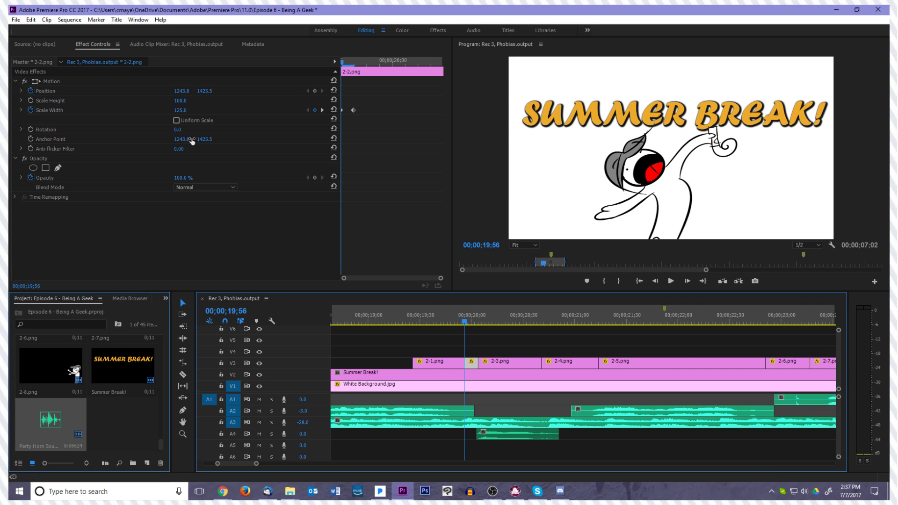
key(Left)
key(Right)
click(60, 81)
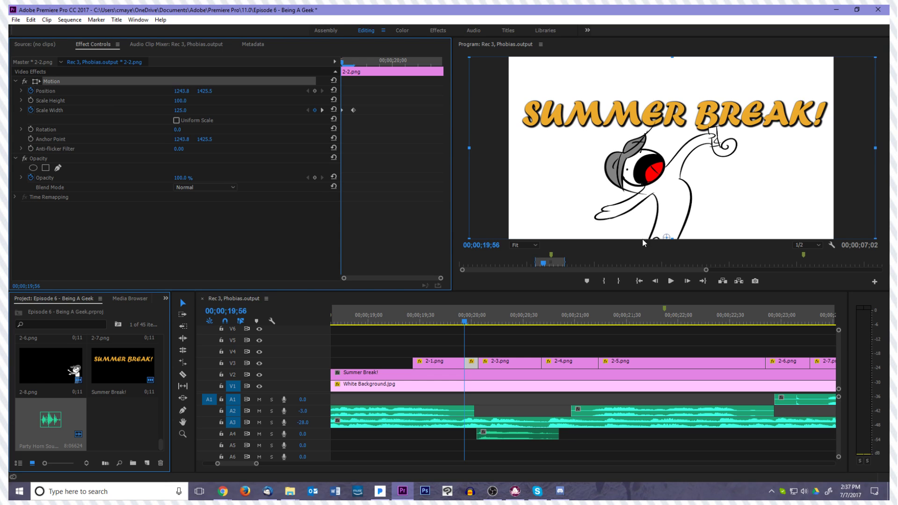
click(185, 130)
text(25)
key(Return)
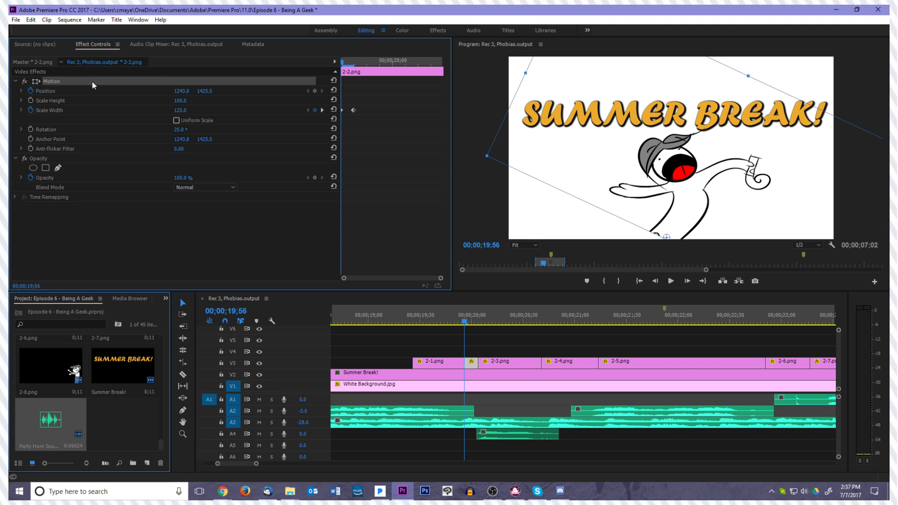
drag(706, 202, 702, 213)
click(308, 234)
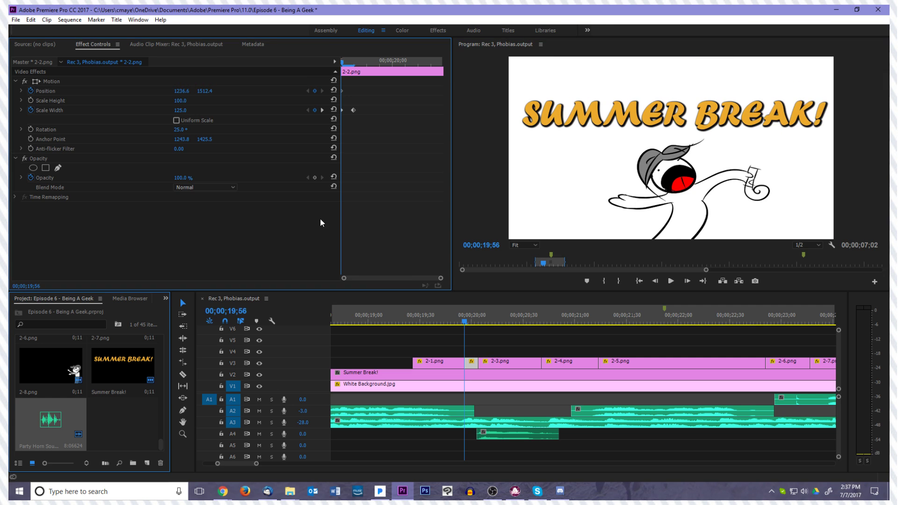
On the first frame of clip 2-2.png, turn on rotation keyframing and reset the position keyframe to 1243.8, 1425.5
click(31, 130)
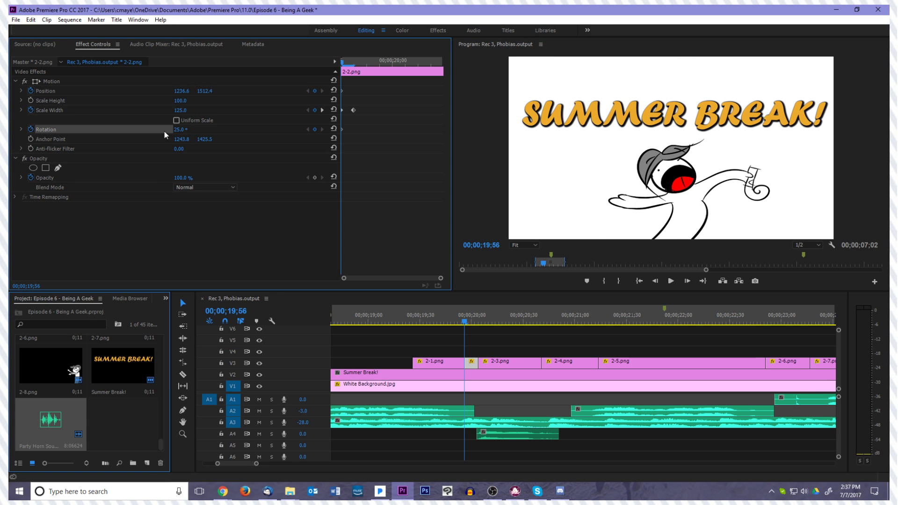
click(314, 90)
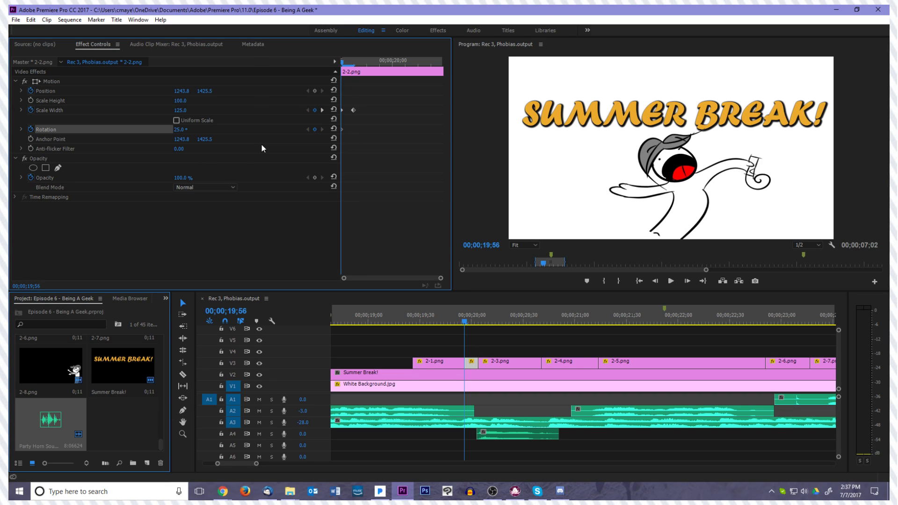
key(Left)
key(Right)
click(315, 91)
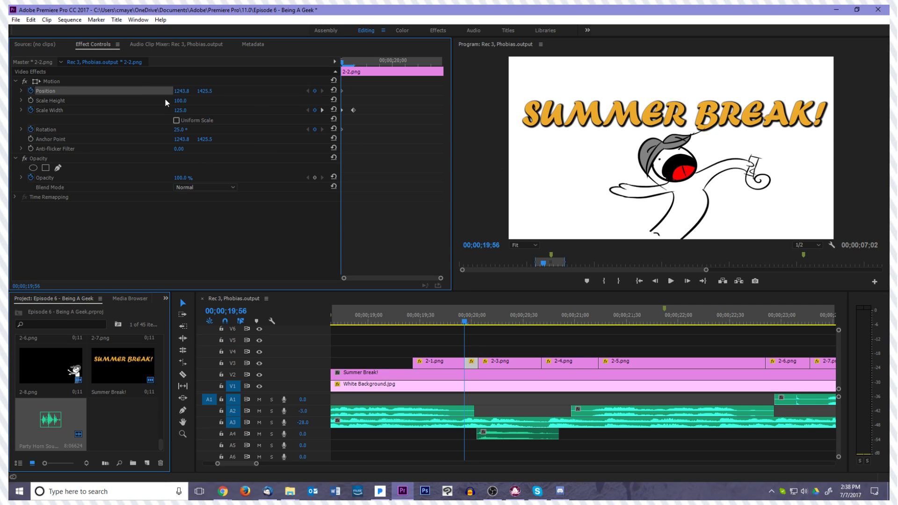
Move the character in clip 2-2.png down to a position of about 1247.5, 1497.9 on its first frame
click(75, 82)
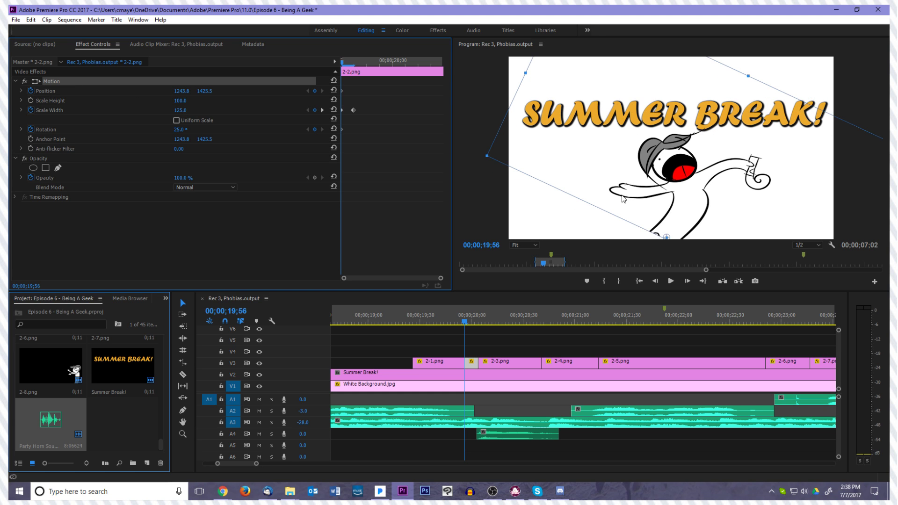
drag(626, 196, 627, 205)
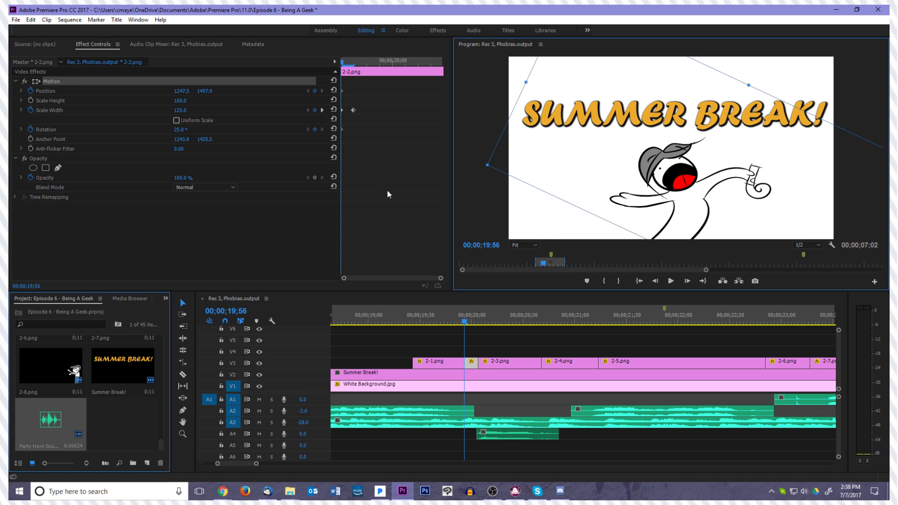
click(375, 188)
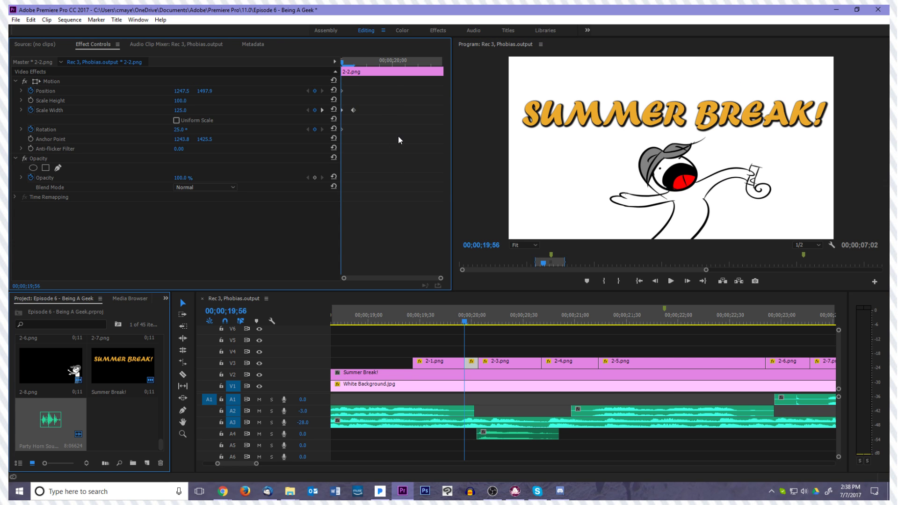
Delete the scale width keyframes of clip 2-2.png so the width stays at 100
key(Delete)
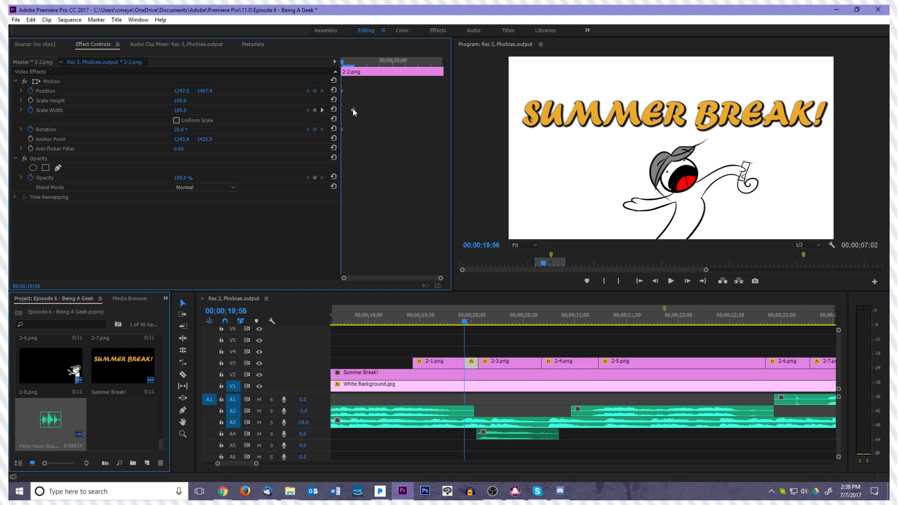
key(Left)
key(Right)
key(Left)
key(Right)
key(Right)
key(Right)
key(Right)
Add a rotation keyframe to clip 2-2.png at 00;00;19;59 with a negative angle that tilts the character the opposite way
click(189, 128)
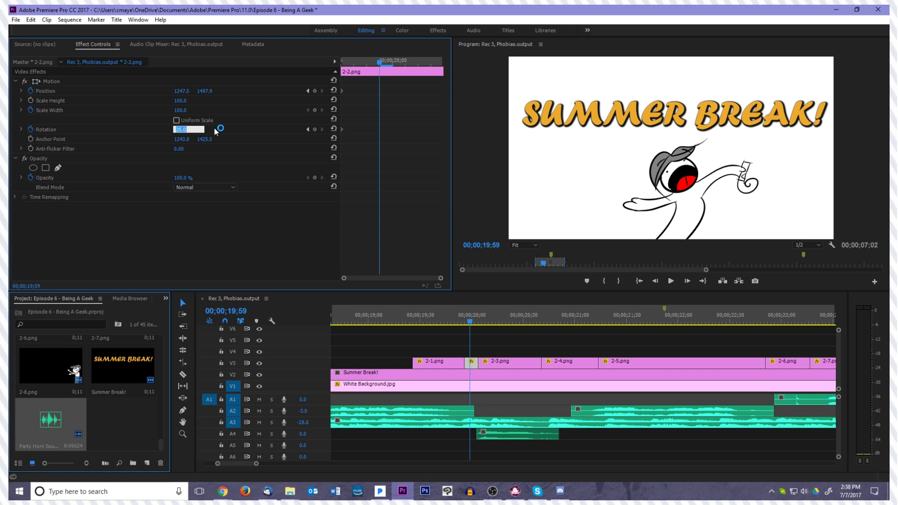
text(-8.3)
key(Return)
key(Left)
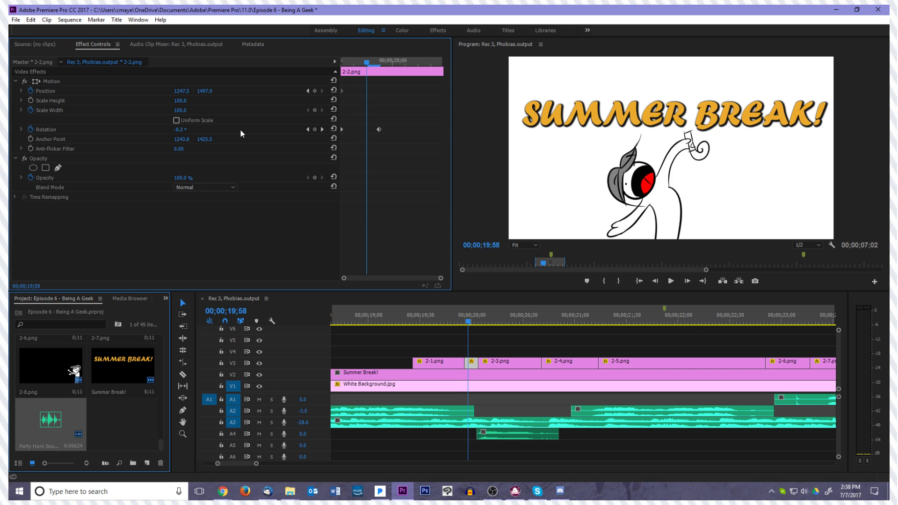
Set the rotation of clip 2-2.png to -20° at 00;00;20;00
key(Right)
key(Right)
click(189, 129)
text(-28.0)
key(Return)
Play back clip 2-2.png from just before its start to review the rotation swing
key(Left)
key(Left)
key(Left)
key(Left)
key(Left)
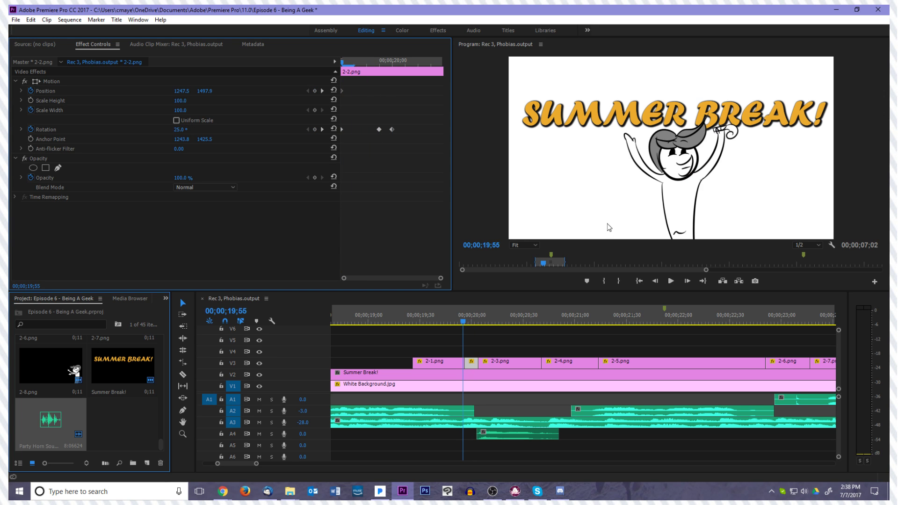
click(673, 281)
click(672, 280)
drag(488, 322, 468, 321)
At 00;00;20;00, shift the character in clip 2-2.png slightly up and to the left
key(Right)
key(Right)
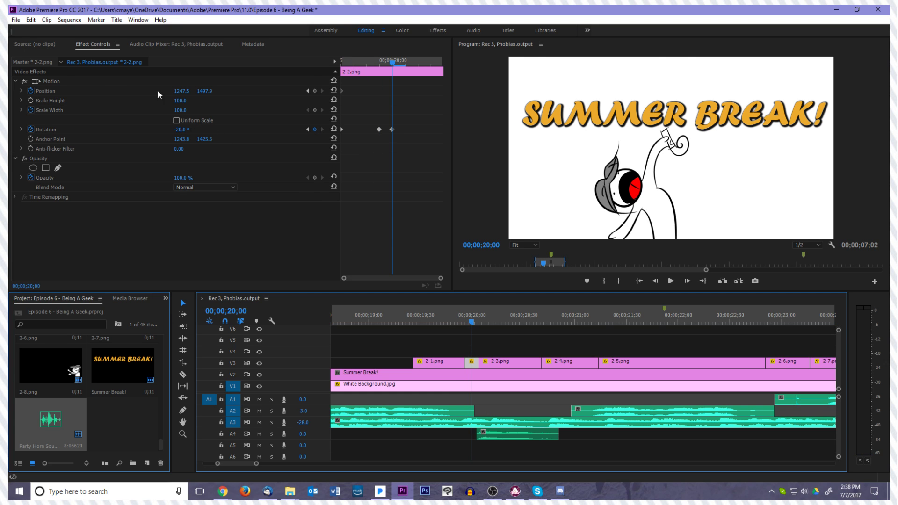
click(66, 81)
drag(614, 224, 609, 221)
Play the sequence across clip 2-2.png to review its combined position and rotation motion
click(464, 323)
mouse_move(465, 327)
mouse_down()
mouse_move(474, 323)
mouse_move(462, 327)
mouse_up()
key(space)
drag(497, 322, 478, 328)
key(space)
key(space)
On the first frame of clip 2-3.png, turn on rotation keyframing and set the rotation to -10°
click(497, 368)
key(Left)
key(Right)
key(Left)
key(Right)
key(Left)
key(Right)
click(179, 130)
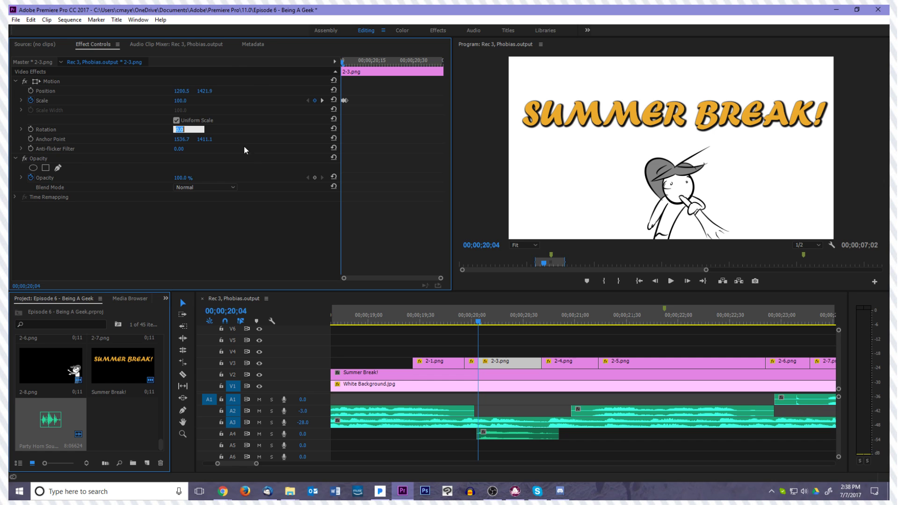
click(31, 130)
text(-10)
key(Return)
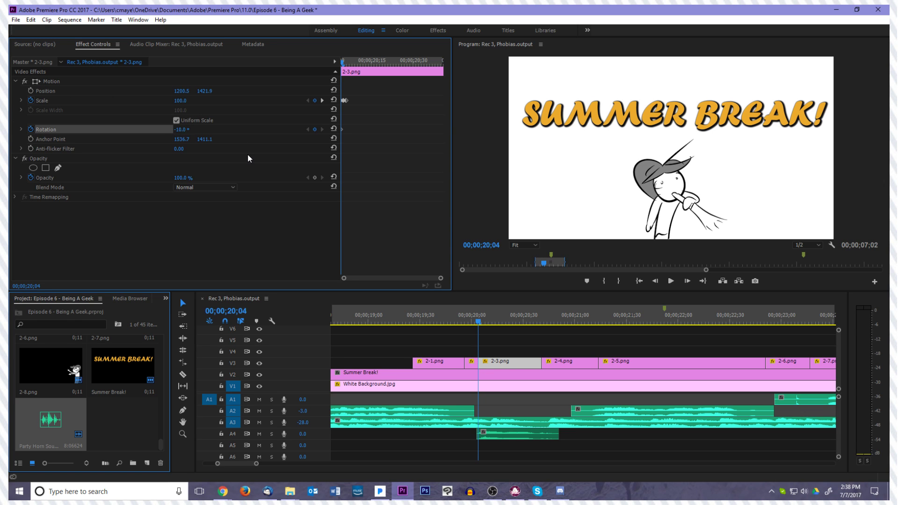
Set the starting rotation of clip 2-3.png to -15°
click(248, 155)
click(180, 136)
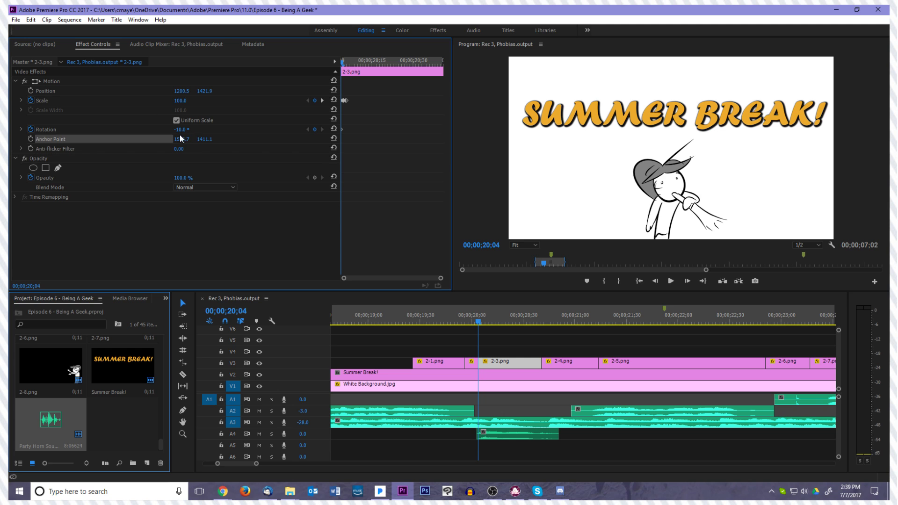
click(184, 130)
text(-15)
key(Return)
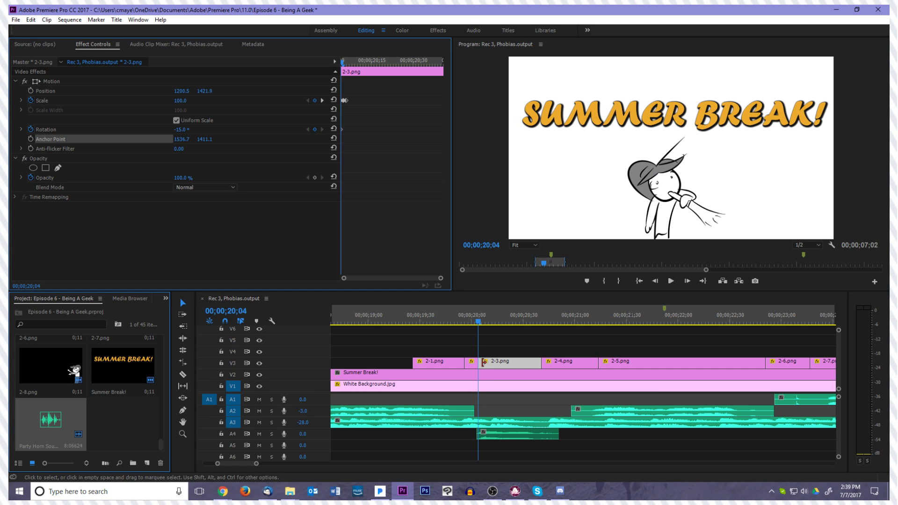
Set the rotation of clip 2-3.png to 30° at 00;00;20;06
key(Right)
key(Right)
key(Left)
key(Left)
key(Right)
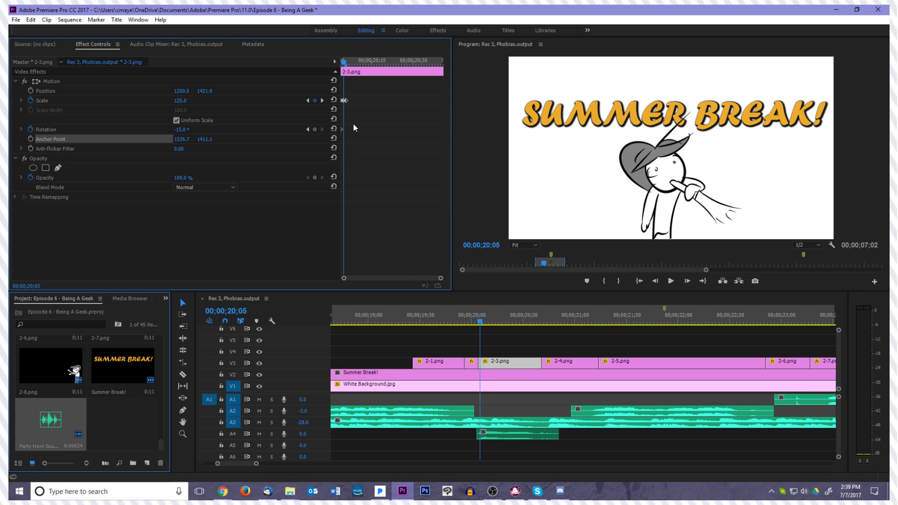
key(Right)
key(Left)
key(Right)
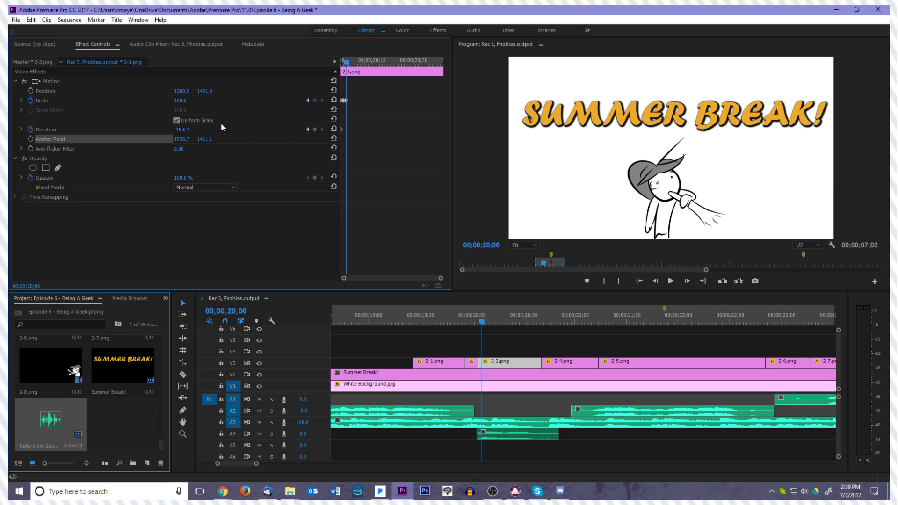
click(187, 129)
text(2)
key(Return)
Step frame by frame through the start of clip 2-3.png to examine the combined scale and rotation change
key(Left)
key(Left)
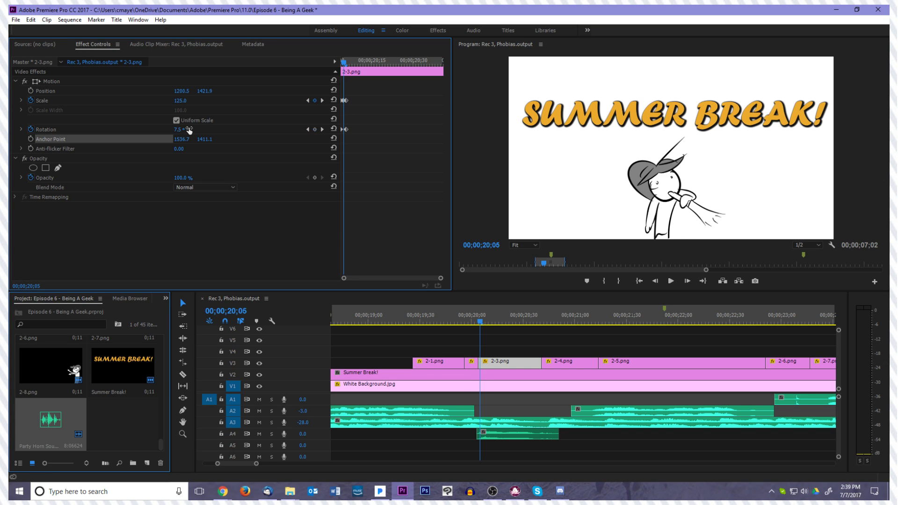
key(Right)
key(Right)
key(Left)
key(Left)
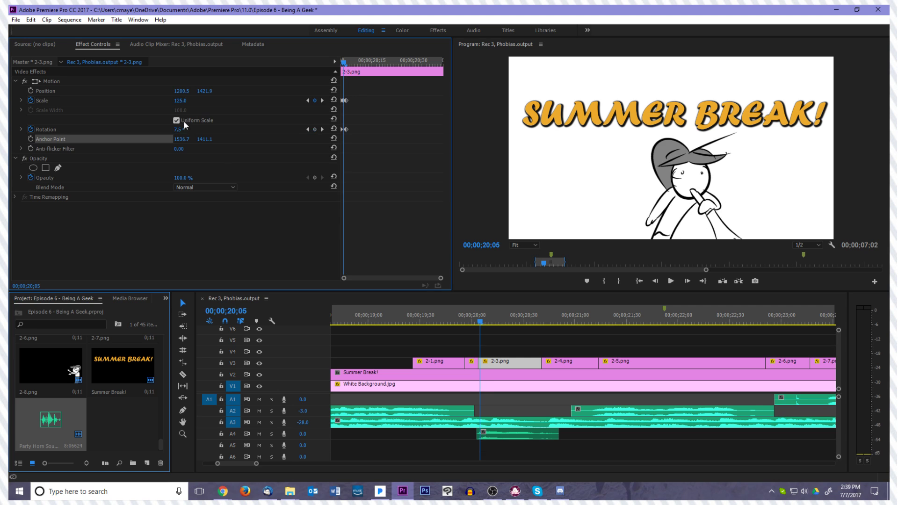
key(Right)
key(Right)
key(Left)
key(Left)
key(Left)
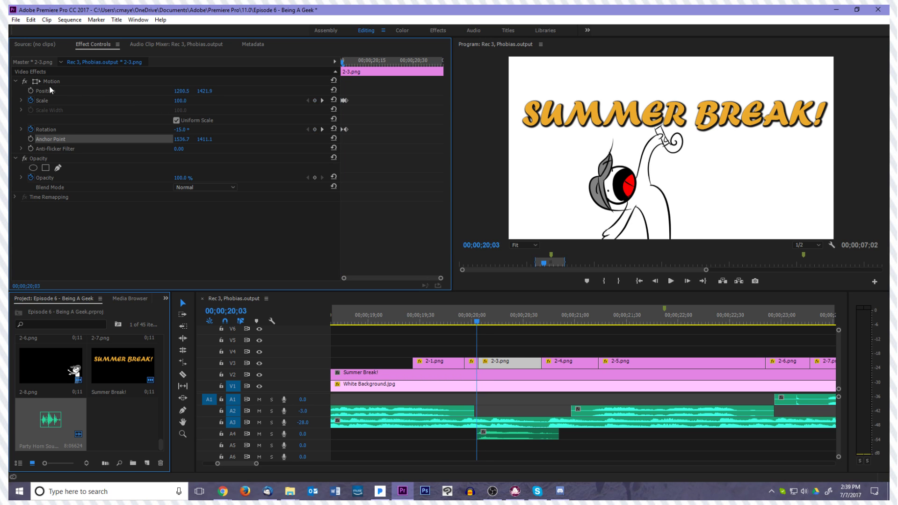
Turn on position keyframing on the first frame of clip 2-3.png, and move the character to about 1196.8, 1367.6 at 00;00;20;06
key(Right)
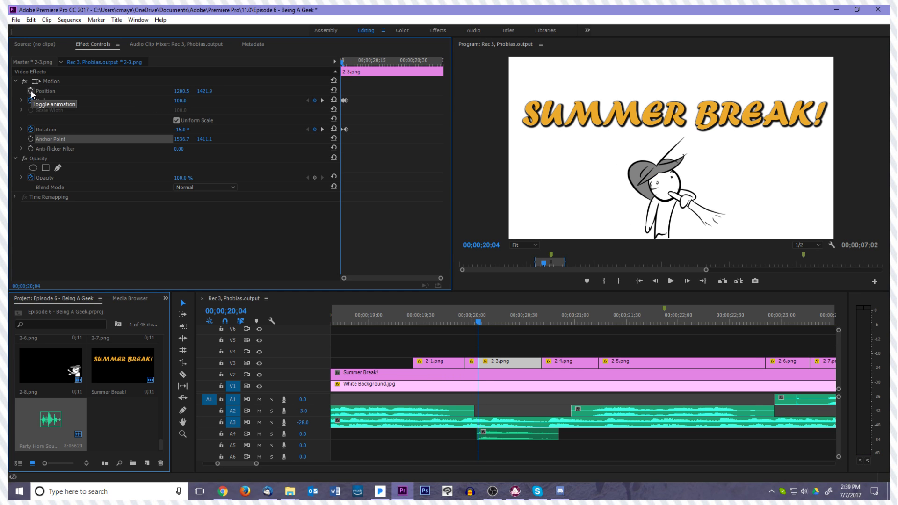
click(30, 91)
key(Right)
key(Right)
click(80, 81)
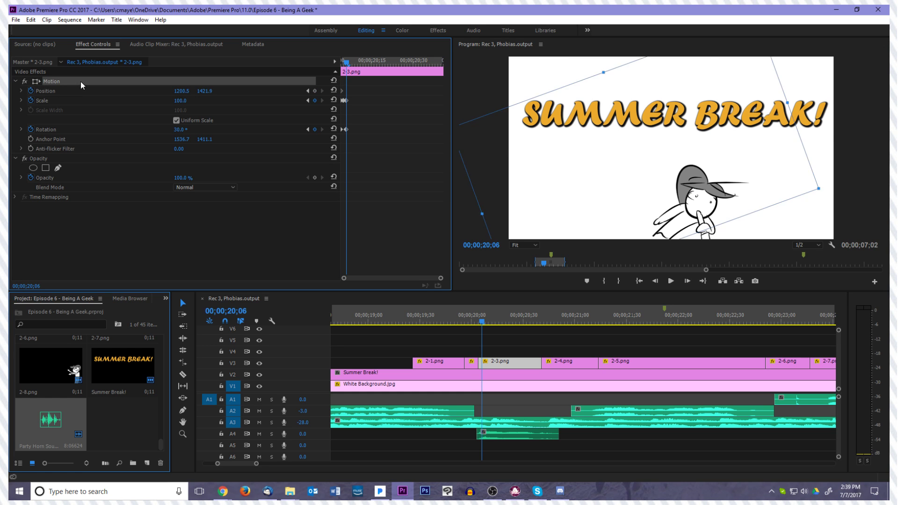
drag(661, 211, 661, 211)
click(413, 201)
key(Right)
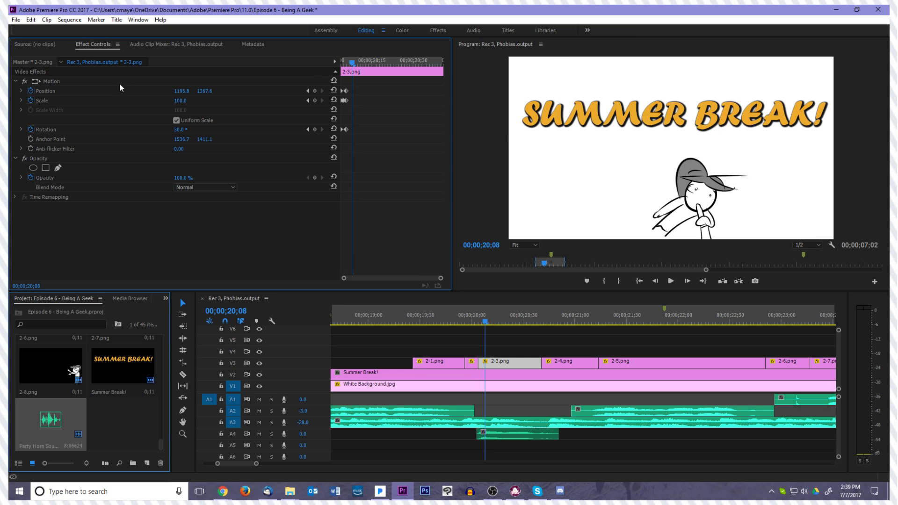
At 00;00;20;08, move the character in clip 2-3.png down to a position of about 1208.5, 1418.3
click(120, 83)
key(Right)
drag(700, 204, 701, 213)
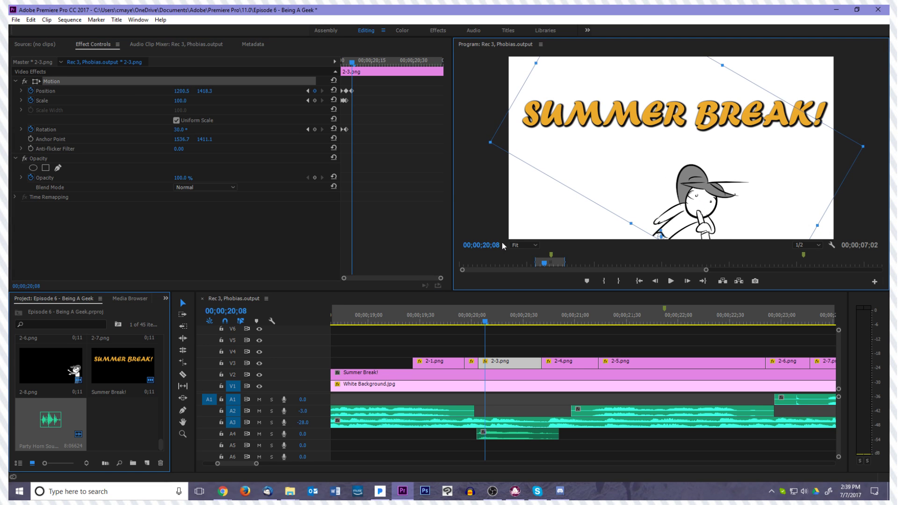
click(494, 333)
click(490, 365)
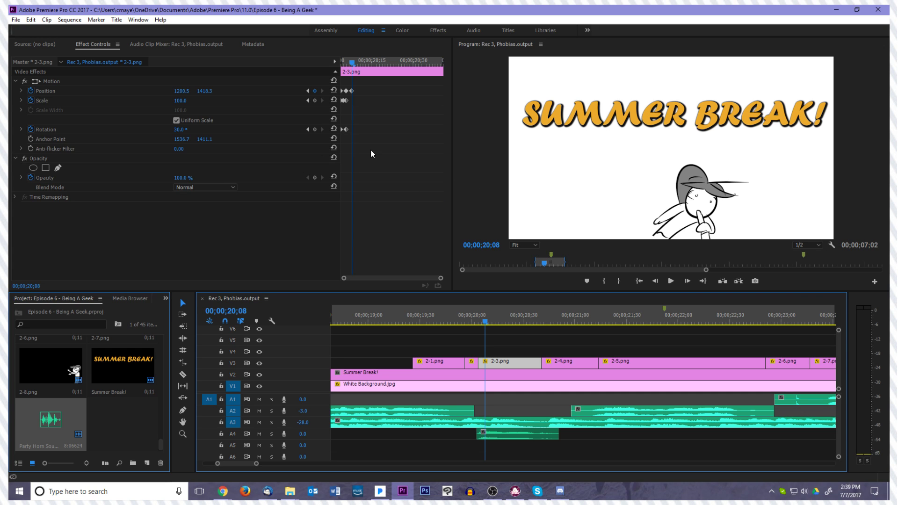
Set the rotation of clip 2-3.png to 10° at 00;00;20;08
click(382, 141)
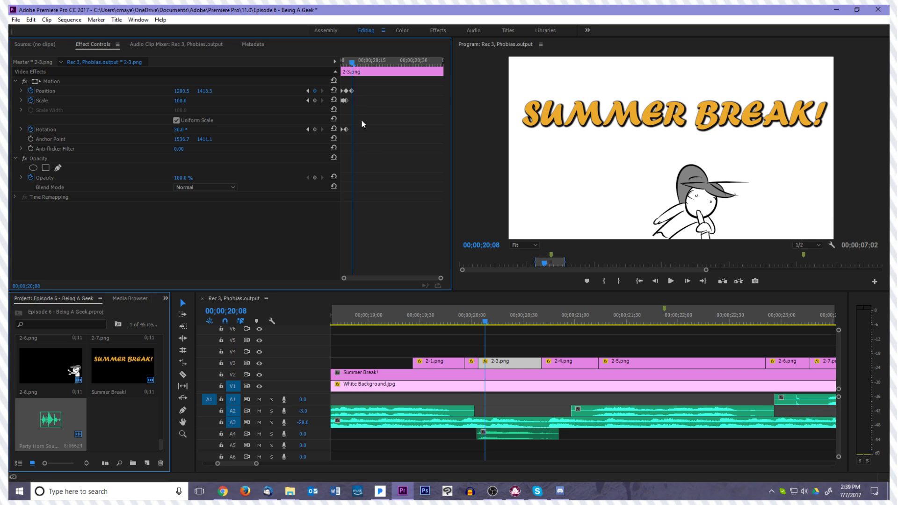
key(Left)
key(Left)
key(Left)
key(Right)
key(Right)
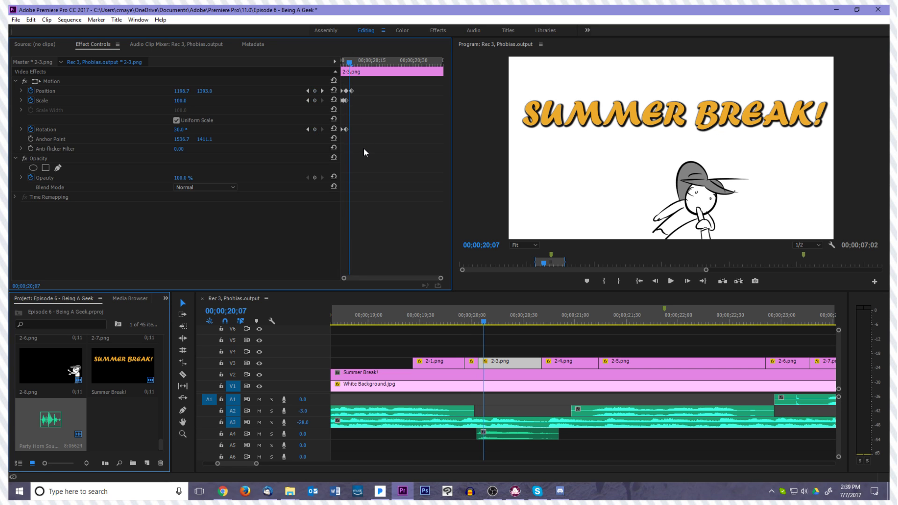
key(Right)
click(188, 128)
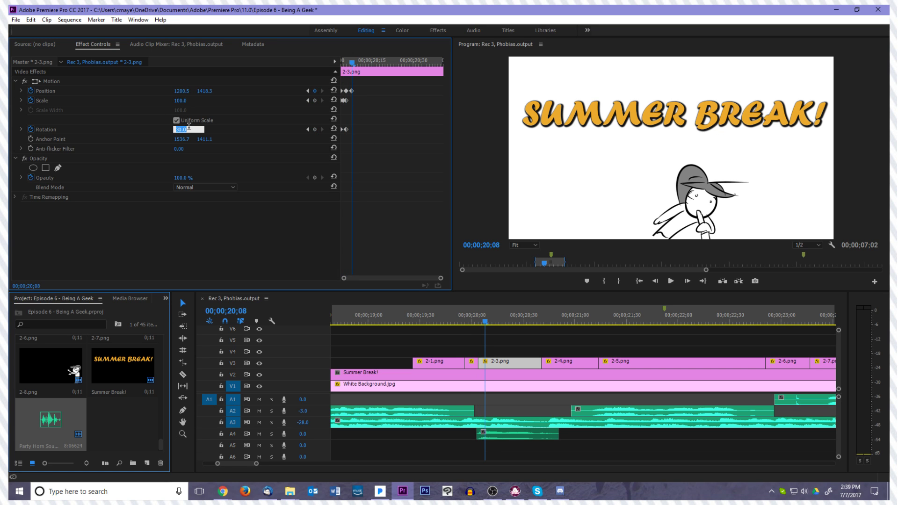
text(10)
key(Return)
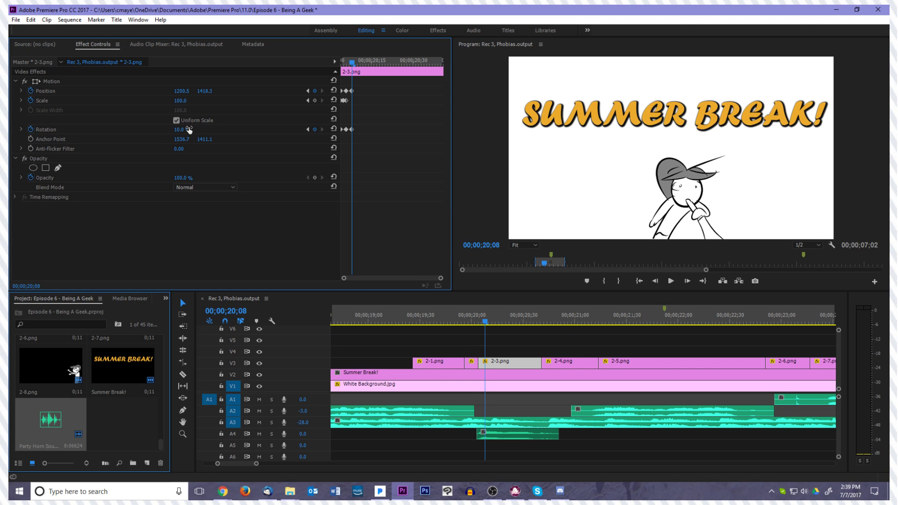
Set the rotation of clip 2-3.png to -5° at 00;00;20;18
key(Right)
key(Right)
key(Right)
key(Right)
key(Right)
key(Right)
key(Right)
key(Right)
key(Right)
key(Right)
click(182, 131)
text(-15)
key(Return)
Play back clip 2-3.png to review its rotation keyframes
key(Left)
key(Left)
key(Left)
key(Left)
key(Left)
key(Left)
key(Left)
key(Left)
key(Left)
key(Left)
key(Left)
key(Left)
key(Left)
key(Left)
key(Left)
key(Left)
key(Left)
key(Left)
key(Left)
key(space)
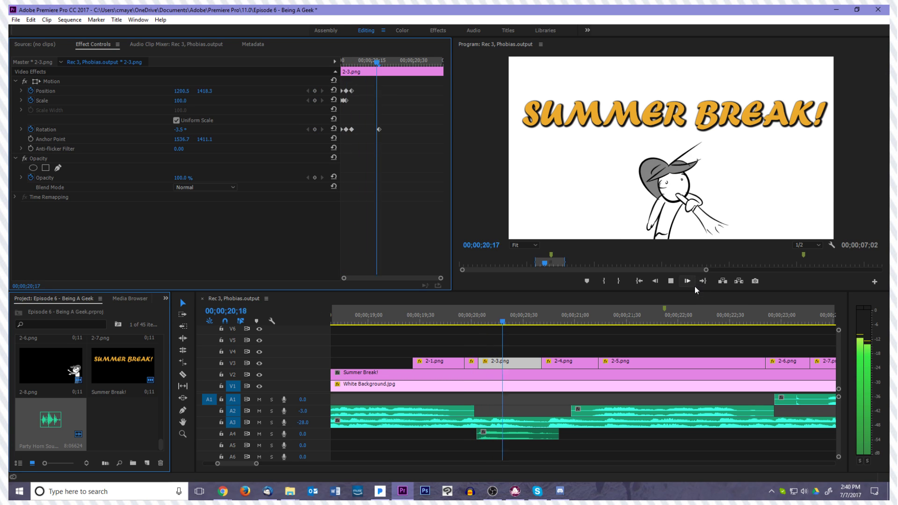
key(space)
Set the rotation to -12° at 00;00;20;40, near the end of clip 2-3.png
drag(451, 327, 501, 330)
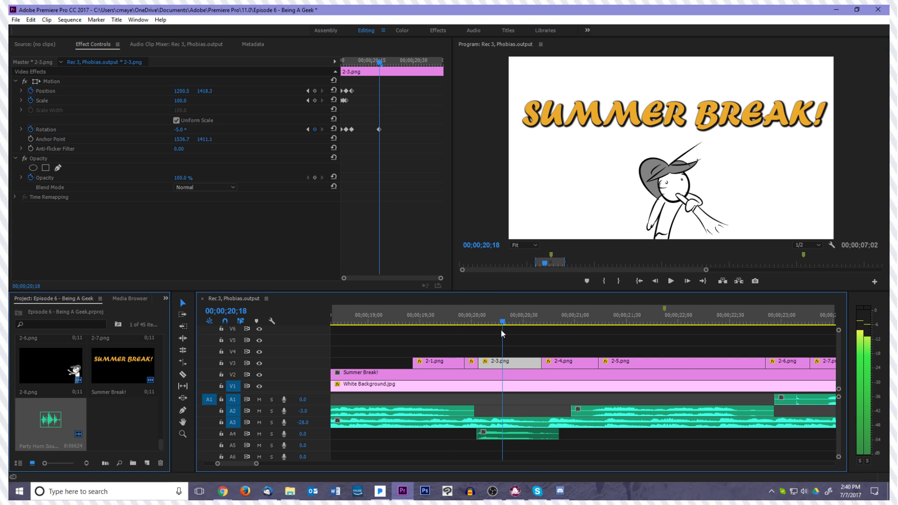
key(Right)
key(space)
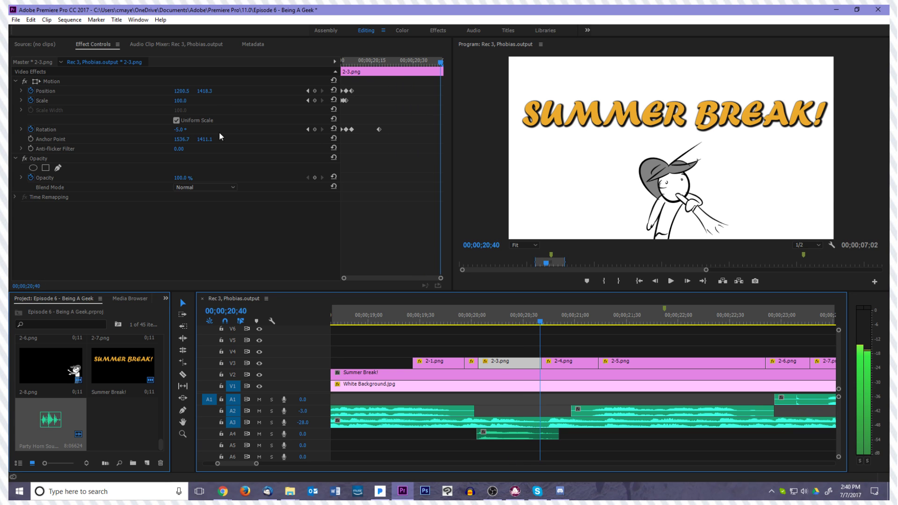
click(187, 129)
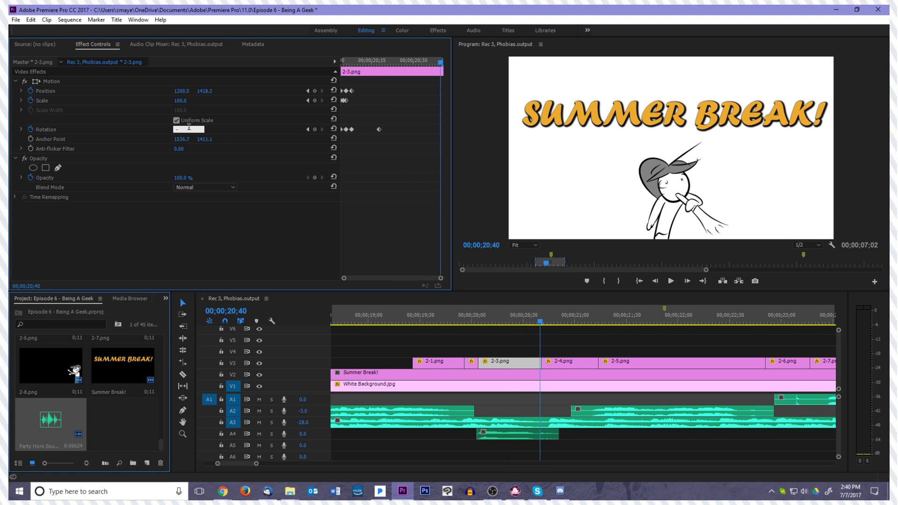
text(-12)
key(Return)
Move back and forth through the frames of clip 2-3.png to check the slow tilt up to its end
key(Left)
key(Left)
key(Left)
key(Left)
key(Left)
key(Left)
key(Left)
key(Left)
key(Left)
key(Left)
key(Left)
key(Left)
key(Left)
key(Left)
key(Left)
key(Left)
key(Left)
key(Left)
key(Left)
key(Left)
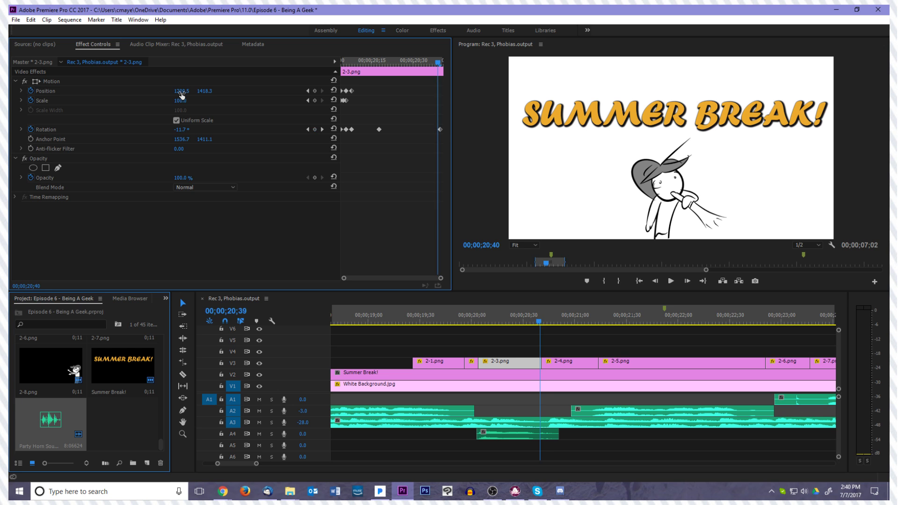
key(Left)
key(Left)
key(Left)
key(Left)
key(Left)
key(Left)
key(Left)
key(Left)
key(Right)
key(Right)
key(Right)
key(Right)
key(Right)
key(Right)
key(Right)
key(Right)
key(Right)
Add a position keyframe around 00;00;20;15 in clip 2-3.png and move the character to about 1063, 1534 at 00;00;20;40
key(Right)
key(Right)
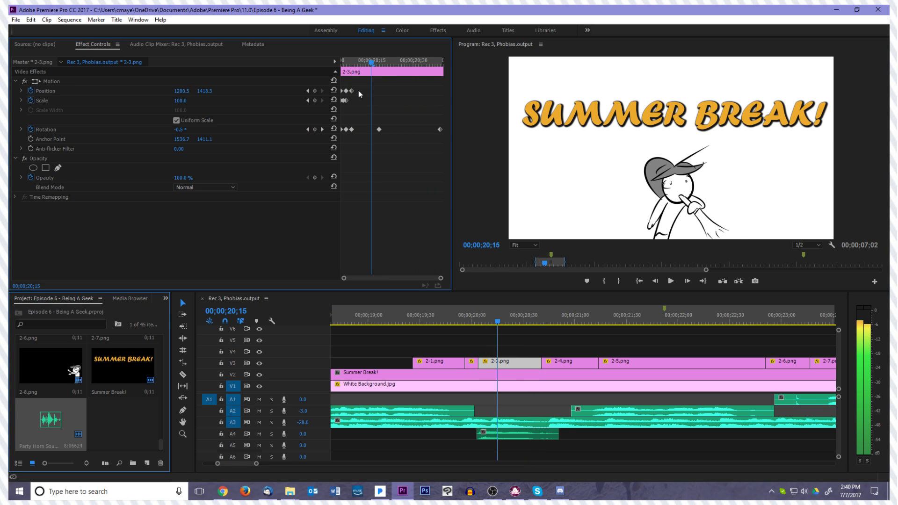
click(315, 91)
key(Right)
key(Right)
key(Right)
key(Right)
key(Right)
key(Right)
key(Right)
key(Right)
key(Right)
key(Right)
key(Right)
key(Right)
key(Right)
key(Right)
key(Right)
key(Right)
key(Right)
key(Right)
key(Right)
key(Right)
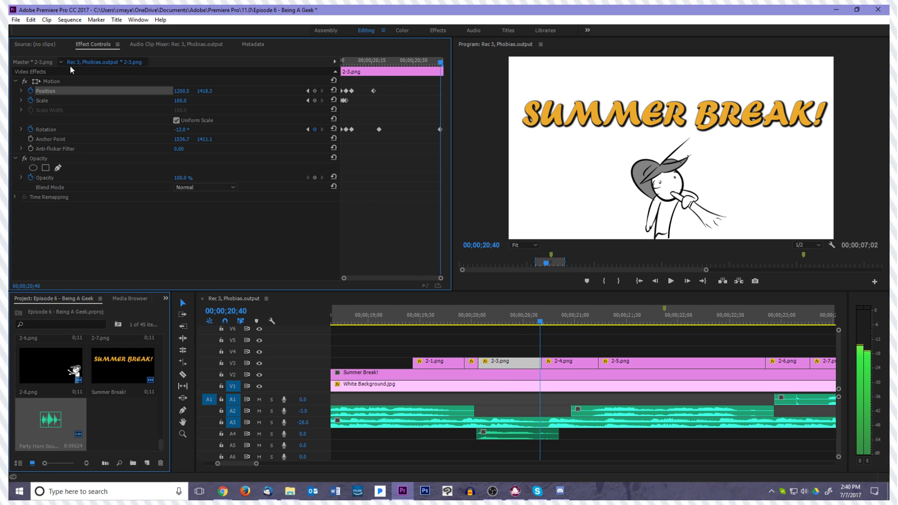
click(64, 84)
click(102, 83)
drag(649, 183, 631, 197)
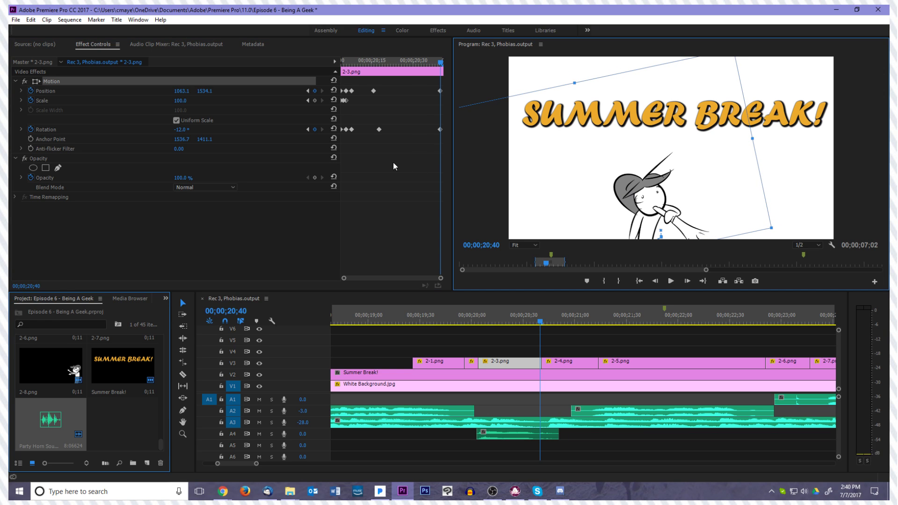
Set the rotation of clip 2-3.png to -25° at its last keyframe, 00;00;20;40
click(440, 129)
click(188, 129)
text(-25)
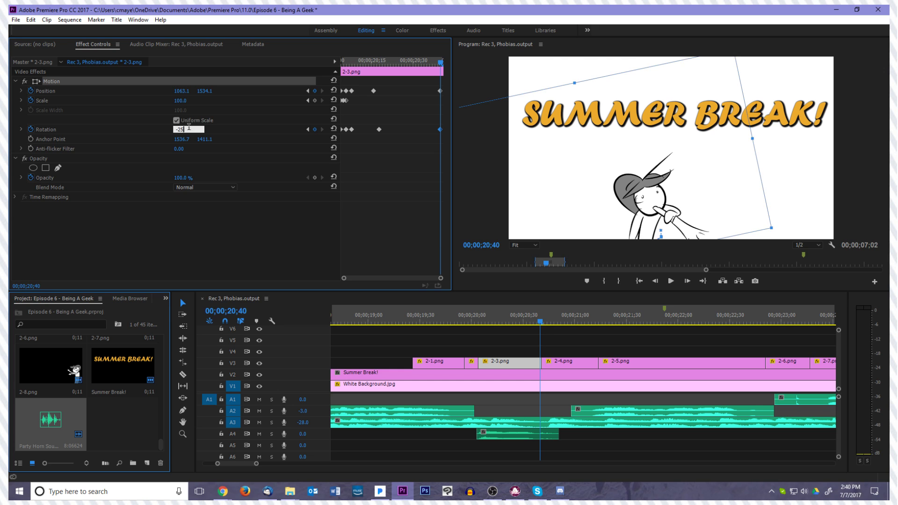
key(Return)
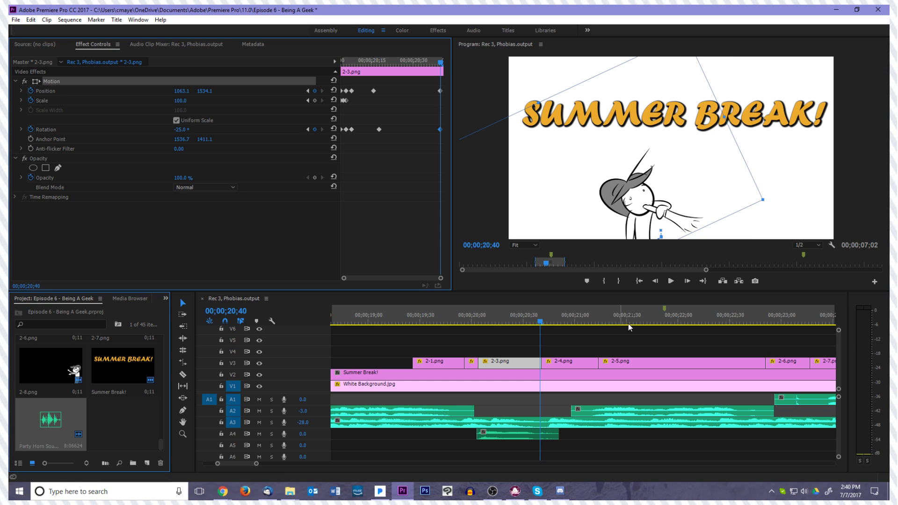
Play the sequence from the start of clip 2-1.png into clip 2-4.png to review the stronger tilt
drag(540, 324, 408, 347)
key(space)
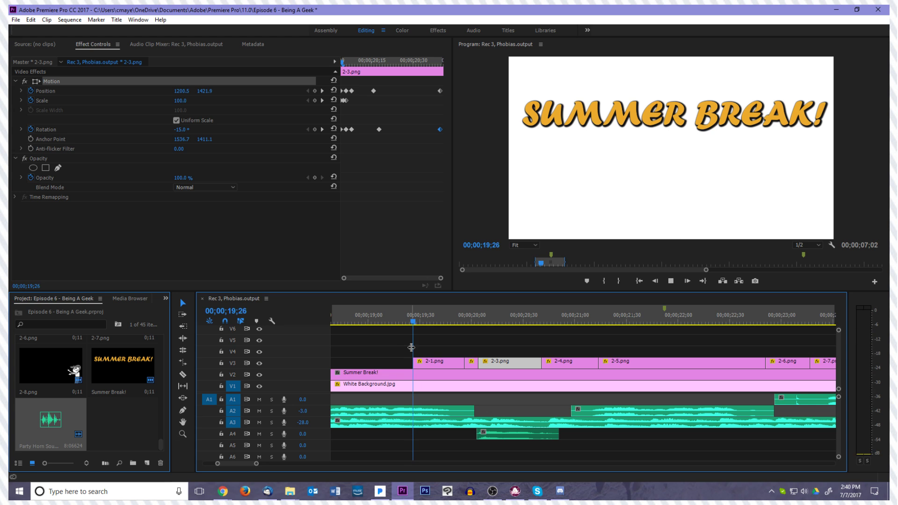
key(space)
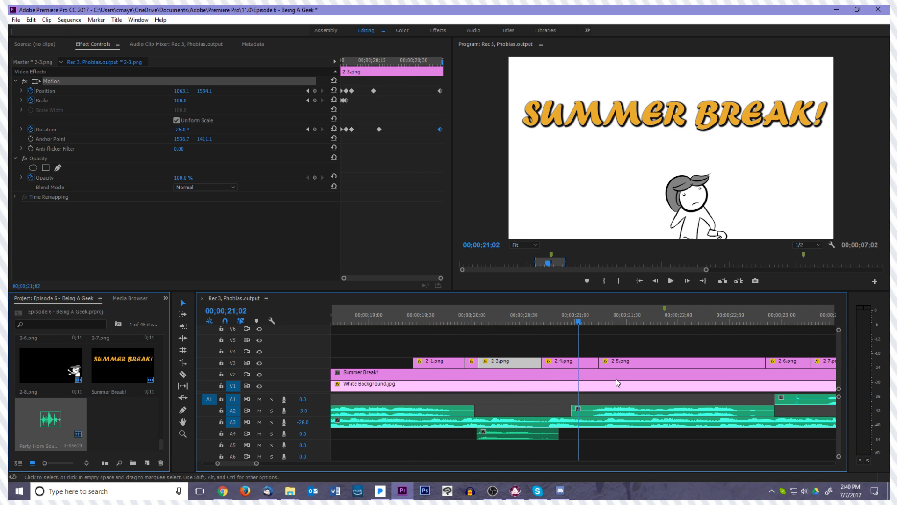
Reposition the character in clip 2-3.png to about 1208, 1469 at the last position keyframe, 00;00;20;40
drag(576, 319, 540, 341)
click(438, 93)
drag(568, 185, 595, 198)
Play back clip 2-3.png to check the adjusted end position
drag(549, 322, 456, 330)
key(space)
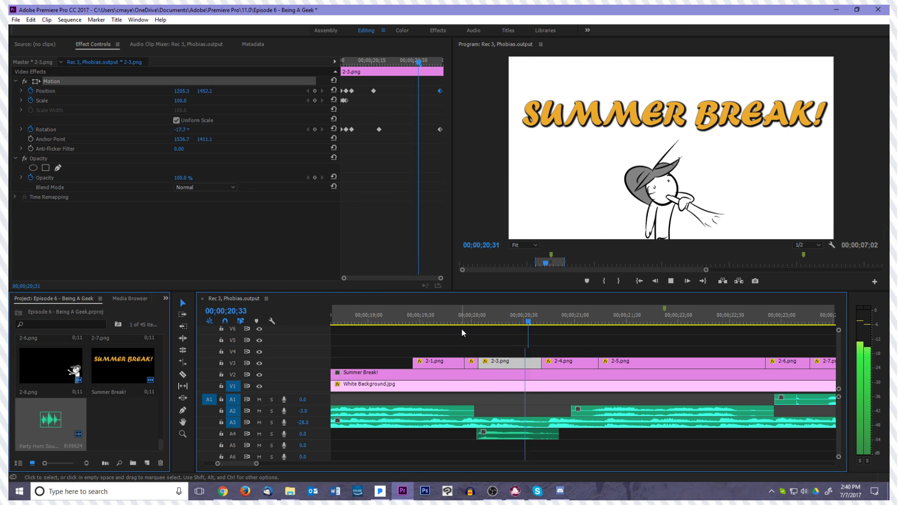
key(space)
Start rotation keyframing on clip 2-4.png with -30° at its first frame, 00;00;20;41
drag(601, 323, 542, 333)
click(559, 359)
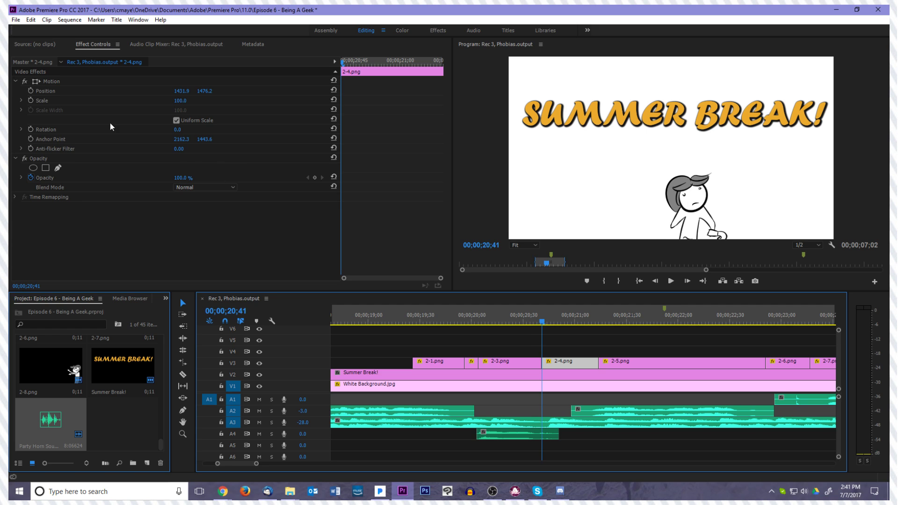
click(30, 129)
click(188, 128)
text(-30)
key(Return)
Set the rotation of clip 2-4.png to 15° at 00;00;20;44
key(Right)
key(Right)
key(Right)
click(189, 128)
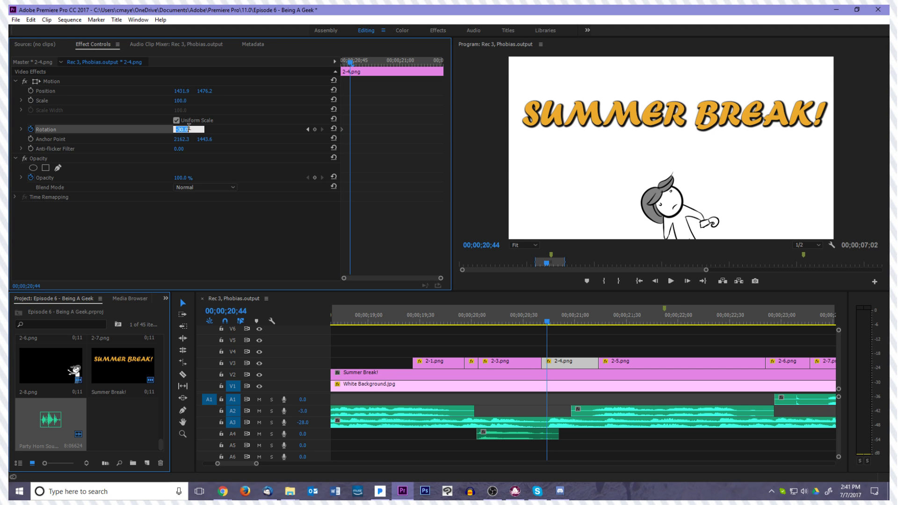
text(15)
key(Return)
Set the rotation of clip 2-4.png to -5° at 00;00;20;46 and 0° at 00;00;20;47
key(Right)
key(Right)
click(189, 128)
text(-5)
key(Return)
key(Right)
click(189, 130)
text(5)
key(Return)
Play backward and forward through clip 2-4.png to review its rotation wobble
key(Left)
key(Left)
key(space)
key(space)
key(j)
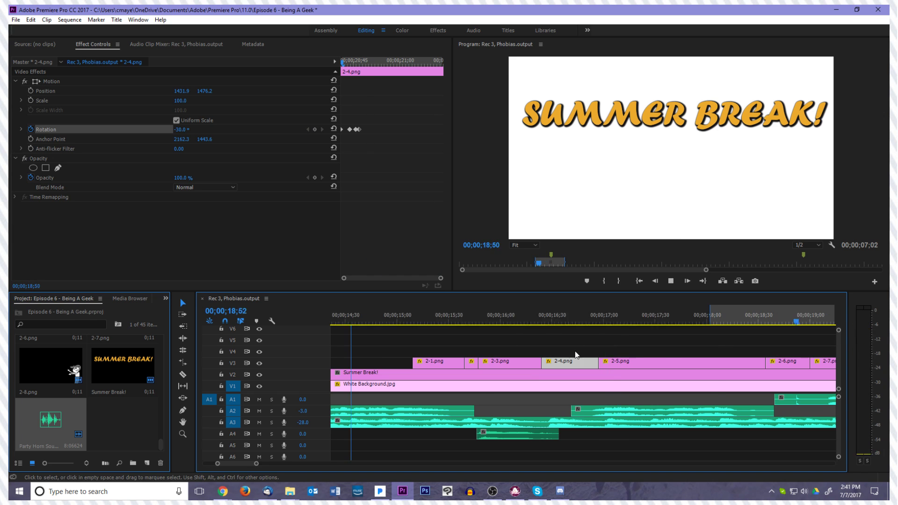
key(l)
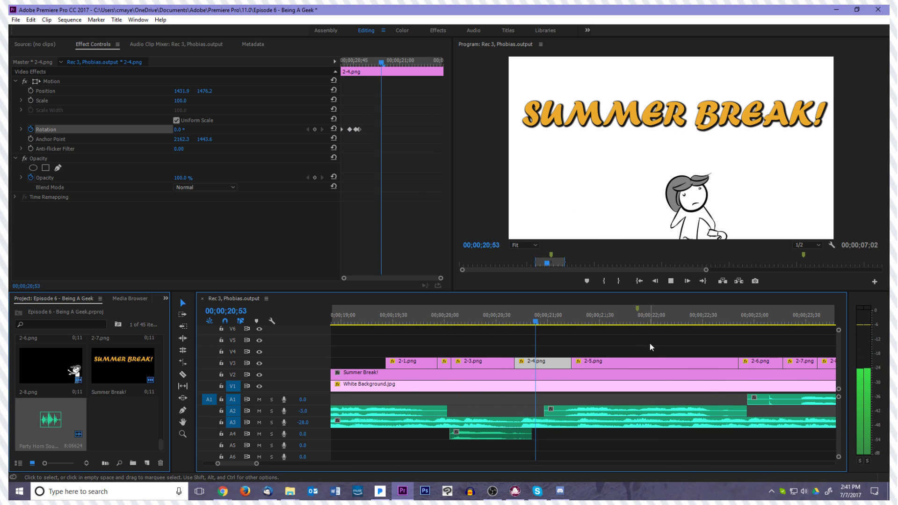
Shift the scale keyframes of clip 2-3.png to line up with its position keyframes at 00;00;20;06 and 00;00;20;08
drag(577, 323, 455, 328)
click(473, 361)
click(352, 91)
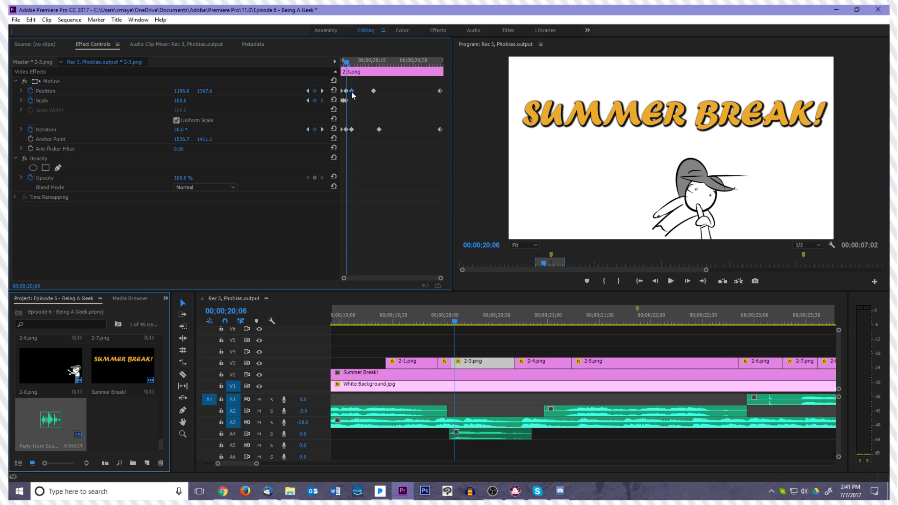
drag(344, 100, 349, 100)
click(346, 102)
key(Left)
key(Left)
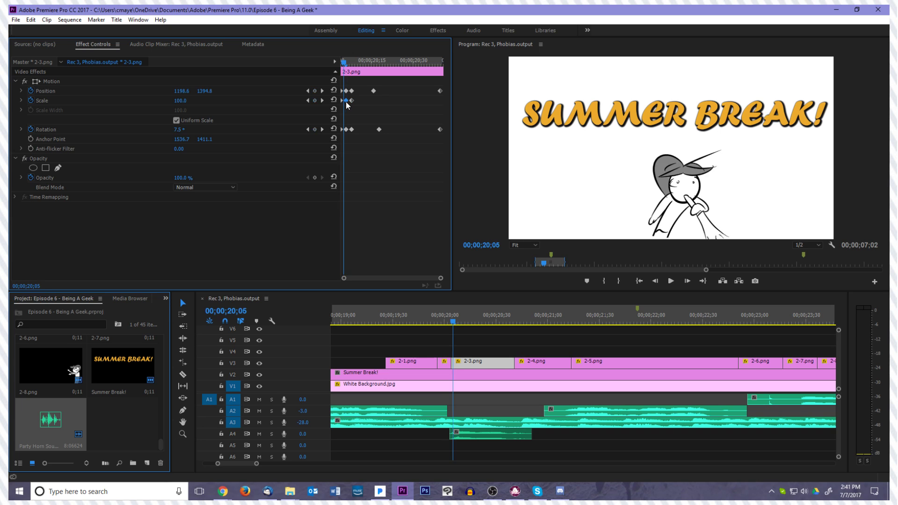
key(Right)
key(Right)
key(Right)
key(Right)
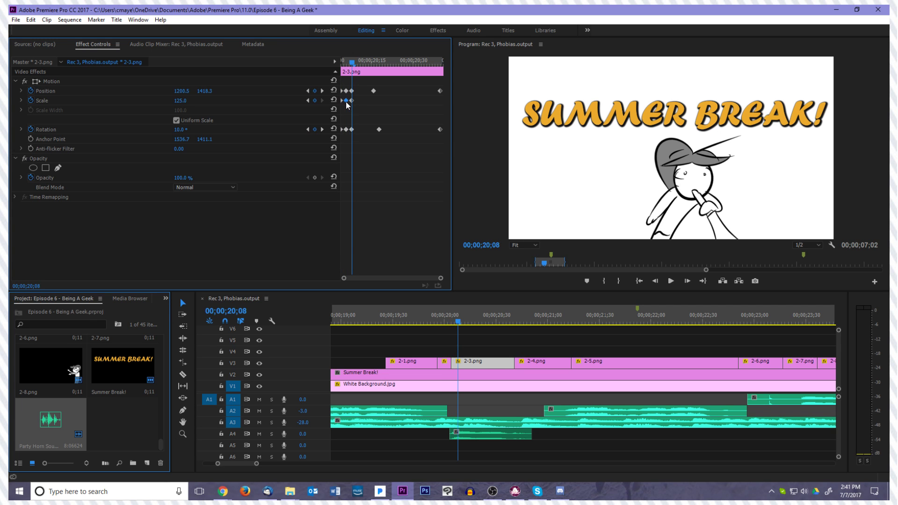
Move the 125% scale keyframe of clip 2-3.png from 00;00;20;08 to 00;00;20;06
drag(352, 99, 347, 100)
key(Left)
key(Left)
key(Left)
key(Left)
key(Left)
key(Left)
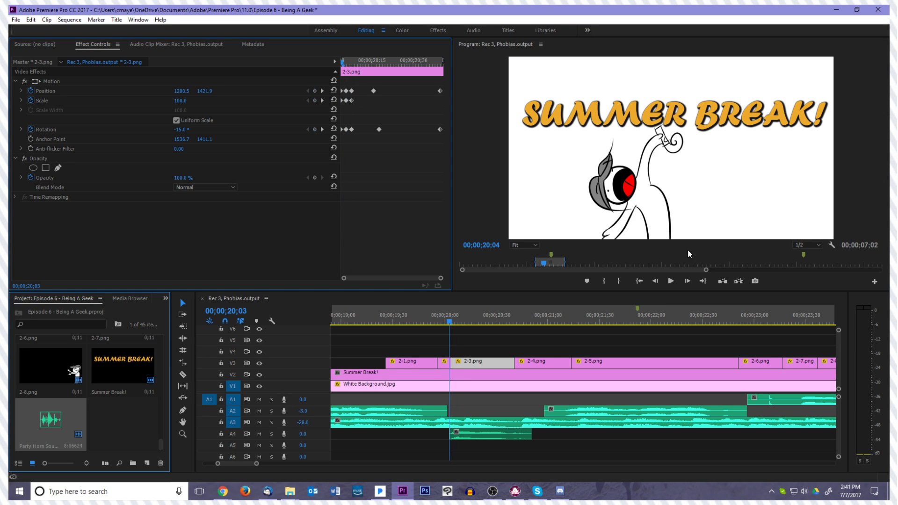
Play back clips 2-1.png through 2-5.png to review the retimed scale pop
click(670, 281)
click(671, 281)
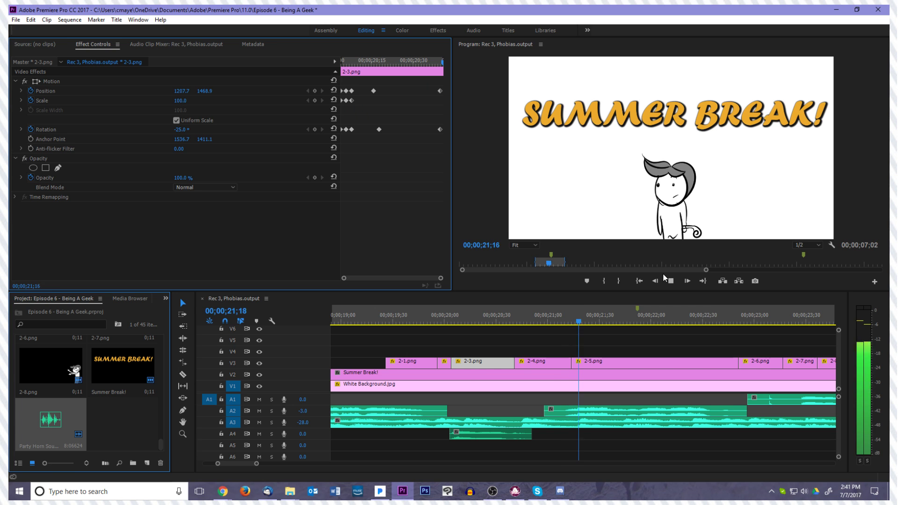
drag(580, 321, 411, 327)
key(space)
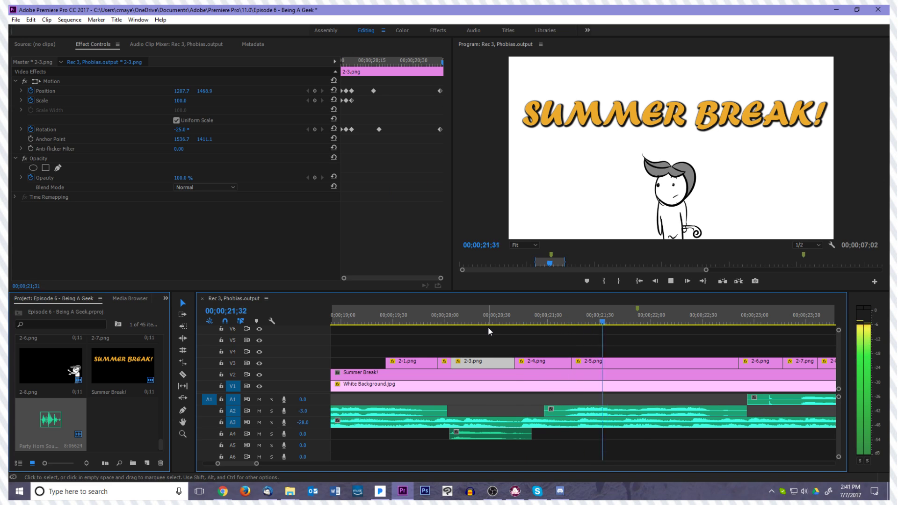
key(space)
Turn on position keyframing for clip 2-5.png at 00;00;21;12
drag(630, 321, 565, 363)
click(579, 364)
key(Right)
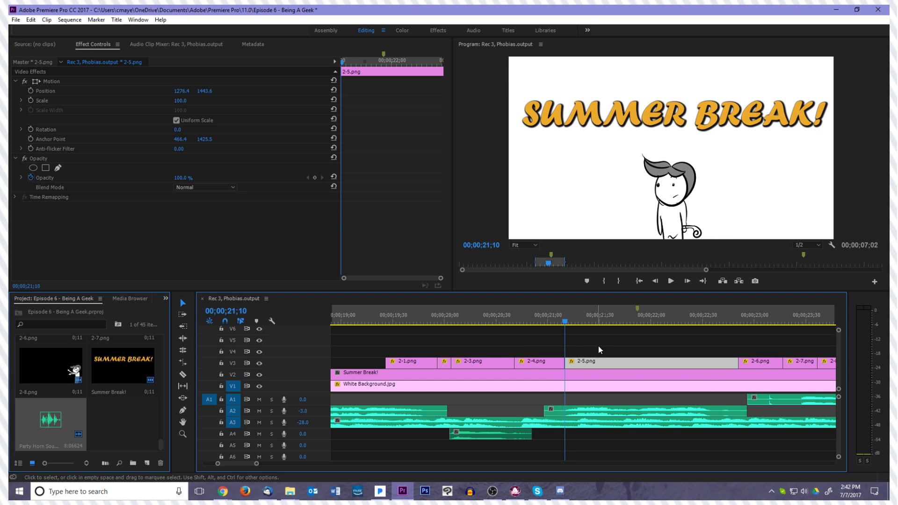
key(Left)
key(Right)
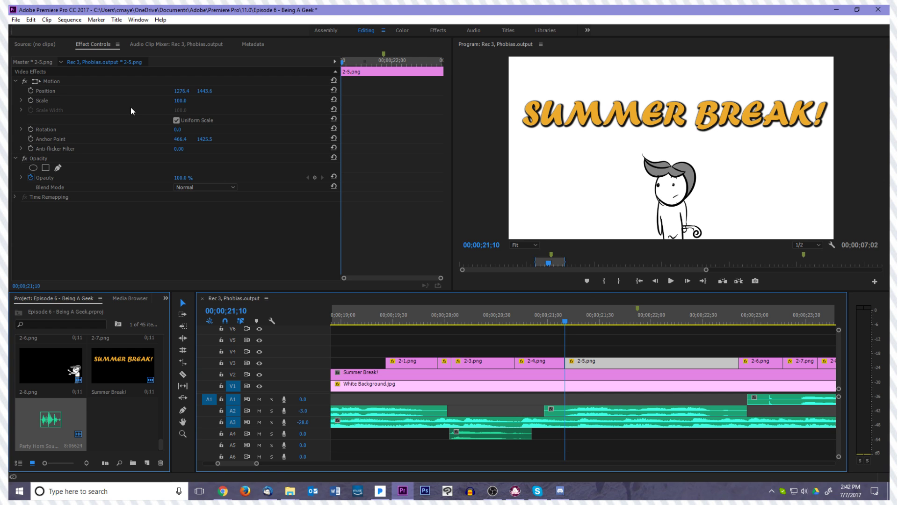
click(72, 83)
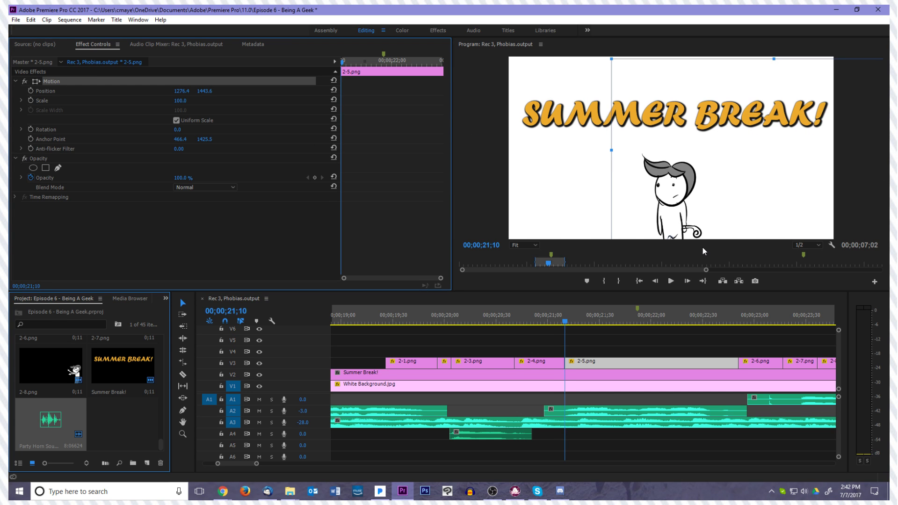
key(Right)
key(Right)
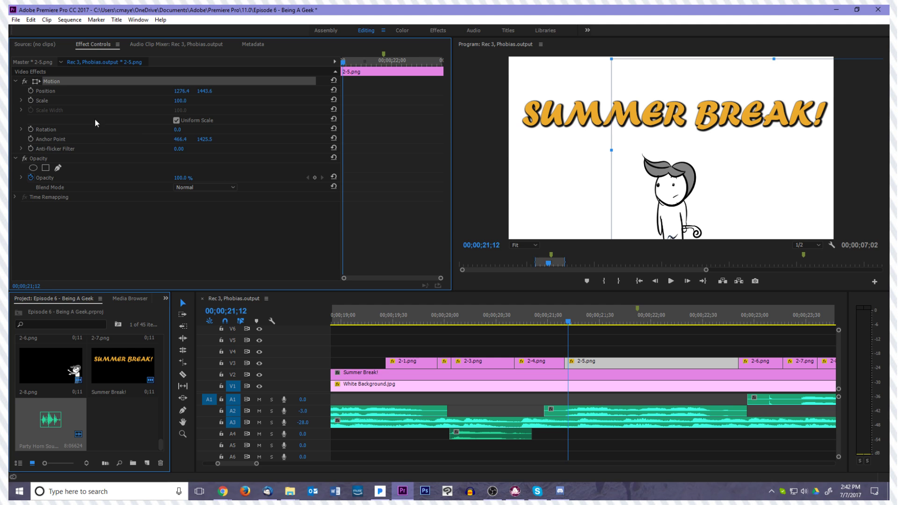
click(31, 90)
Shift the character in clip 2-5.png right to about 1338, 1444 at its first frame, 00;00;21;10
key(Left)
key(Left)
click(86, 80)
drag(654, 224, 662, 225)
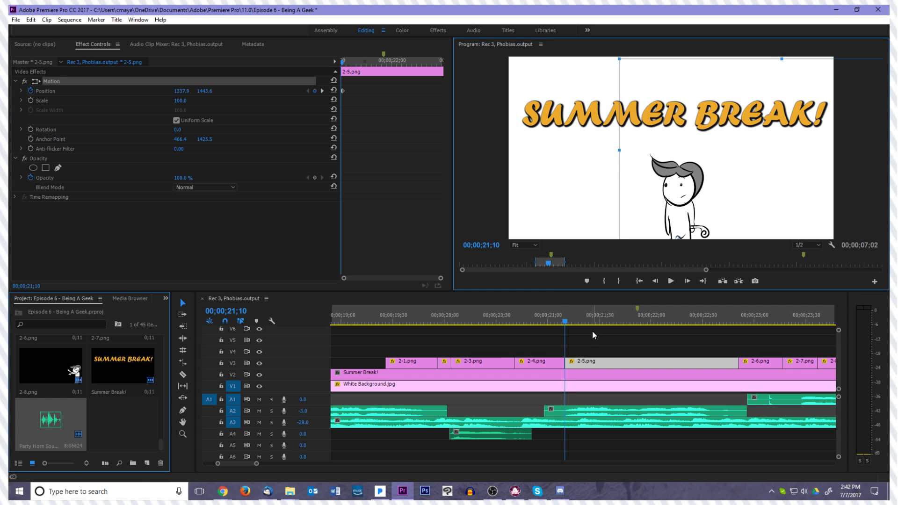
Move the second position keyframe of clip 2-5.png to 00;00;21;13
click(569, 323)
key(Left)
key(Left)
key(Left)
key(Right)
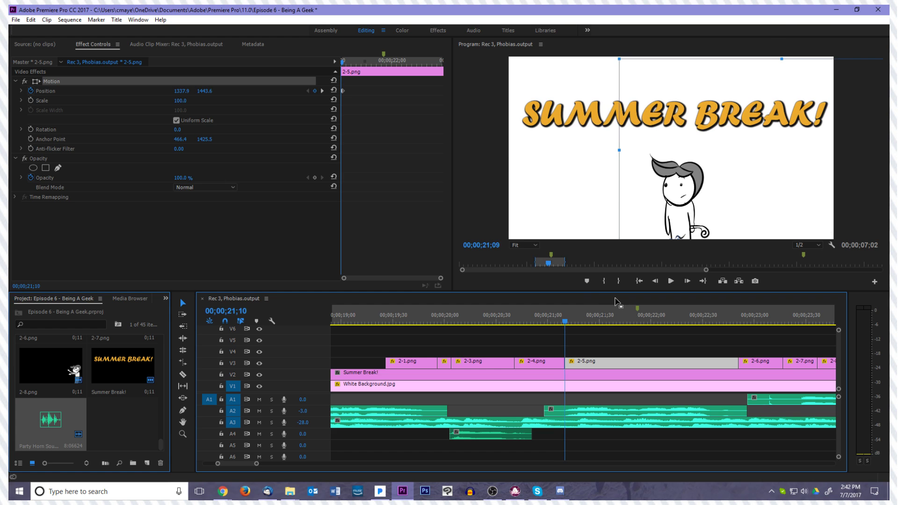
key(Right)
key(Right)
key(Right)
click(342, 92)
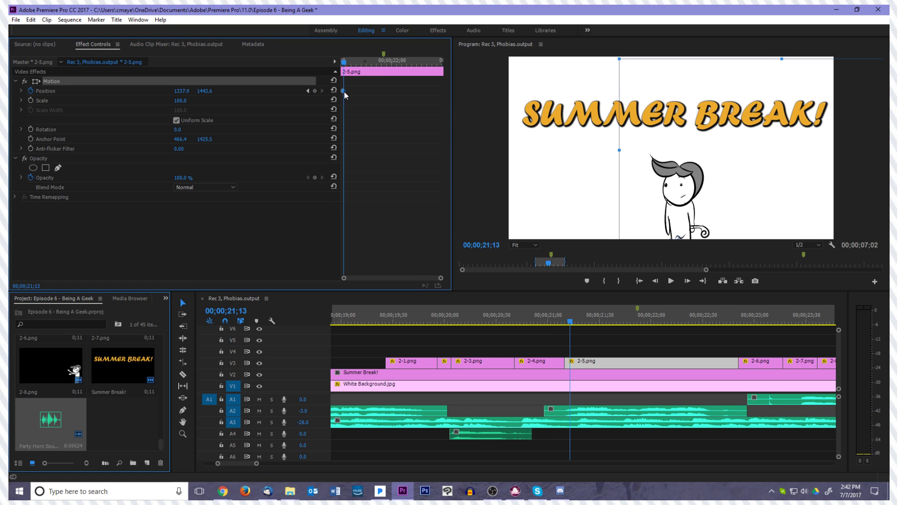
key(equal)
key(equal)
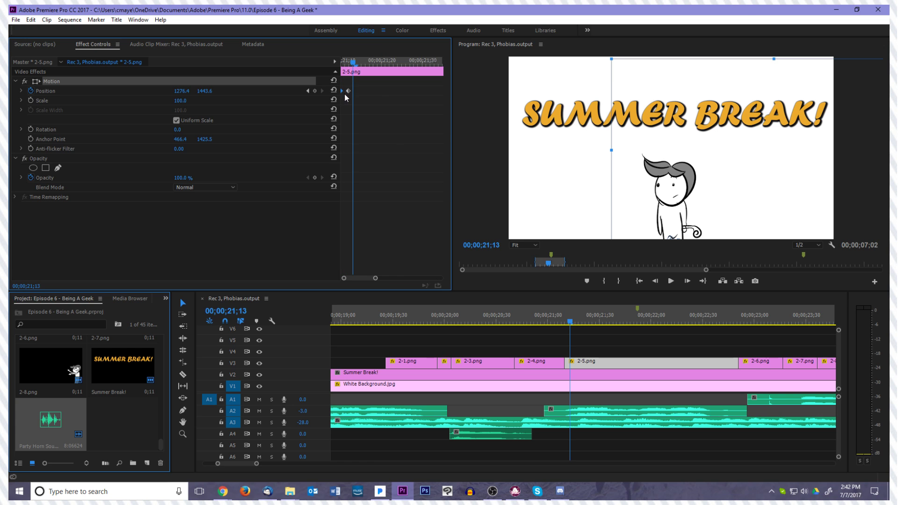
drag(350, 92, 352, 92)
Add a position keyframe at 00;00;21;12 in clip 2-5.png by moving the character slightly left past its resting place
click(360, 99)
key(Left)
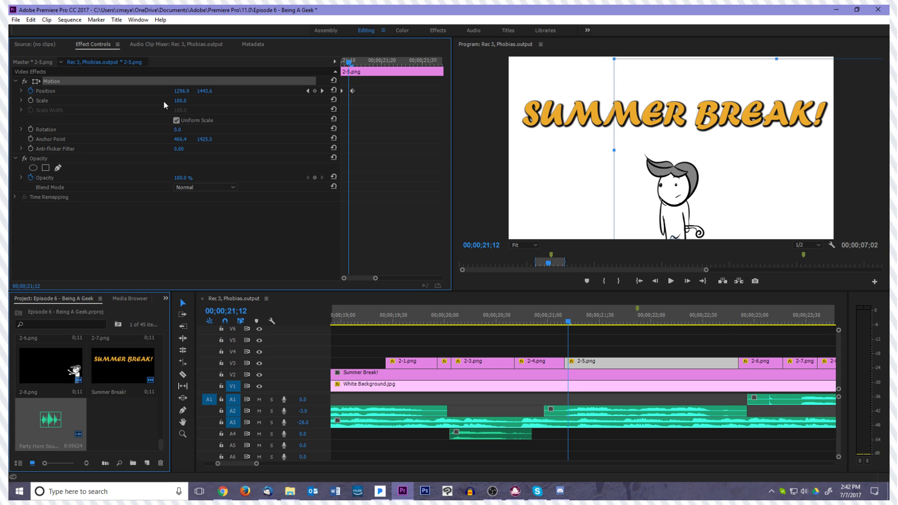
drag(726, 224, 719, 224)
Play back clip 2-5.png to review its slide-in against the audio
click(564, 321)
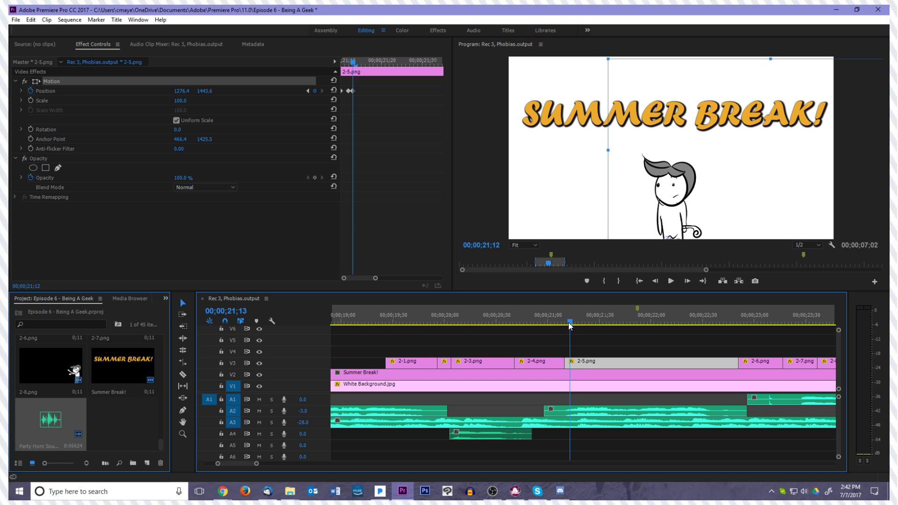
key(space)
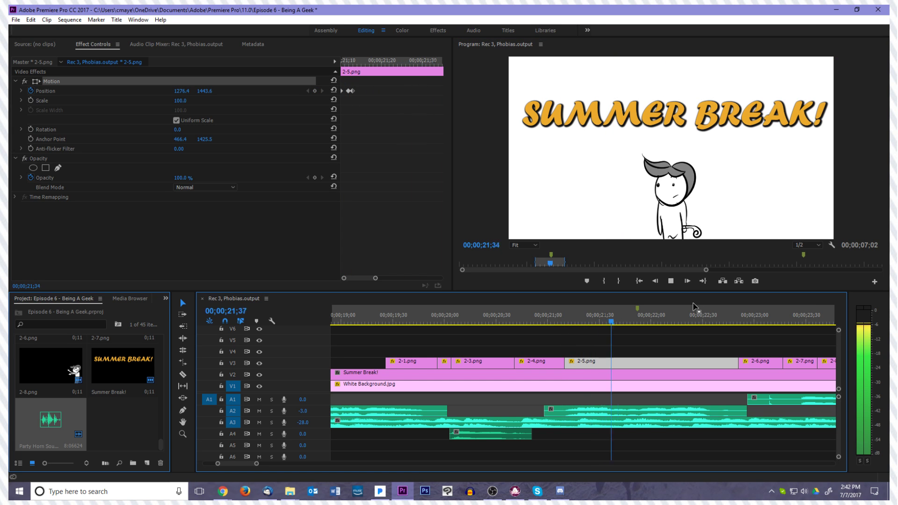
key(space)
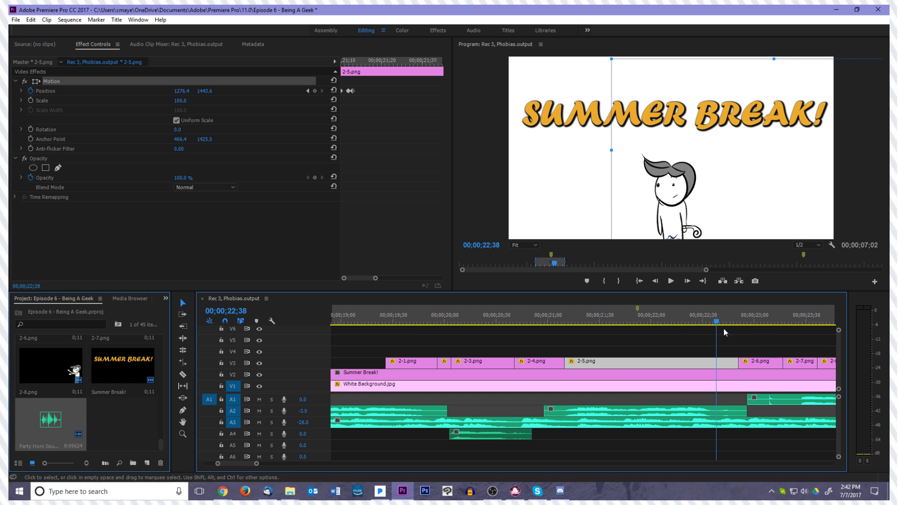
key(space)
click(439, 308)
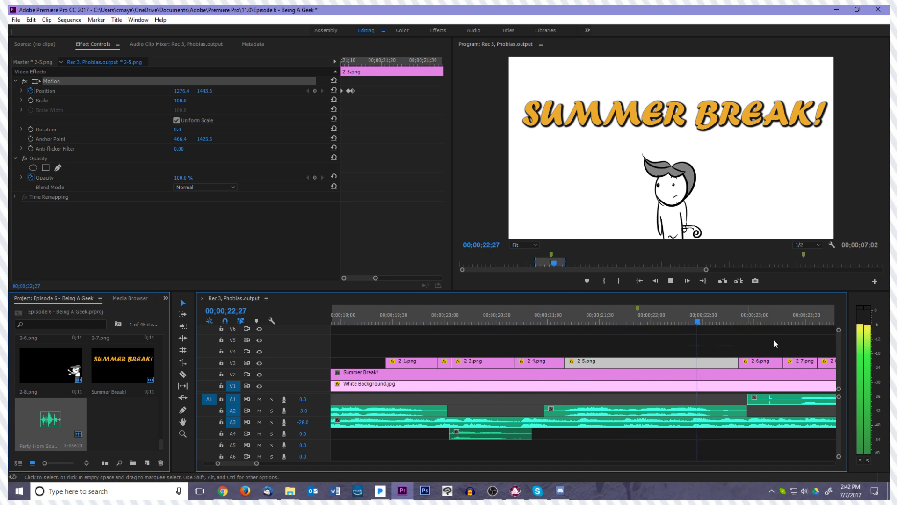
Turn on rotation keyframing for clip 2-5.png at 00;00;22;44, near the end of the clip
mouse_move(721, 325)
mouse_down()
mouse_move(710, 330)
mouse_move(724, 328)
mouse_up()
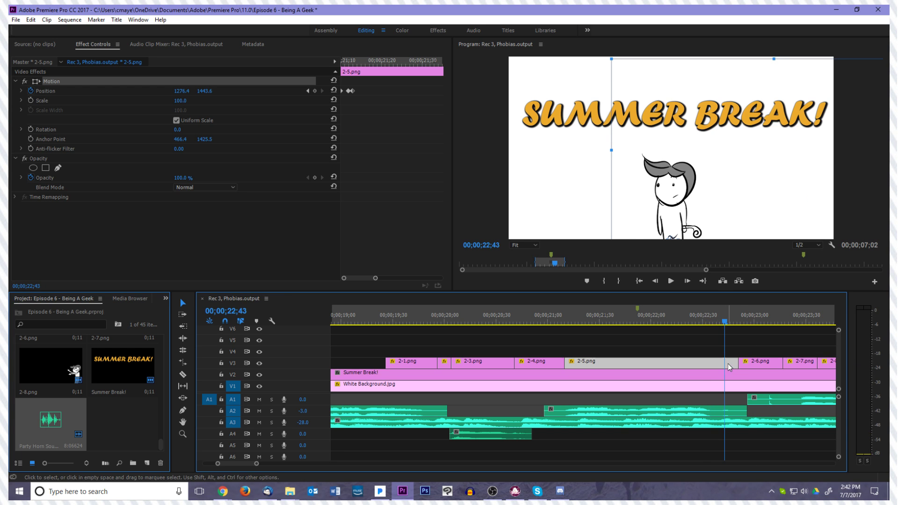
key(Right)
click(387, 141)
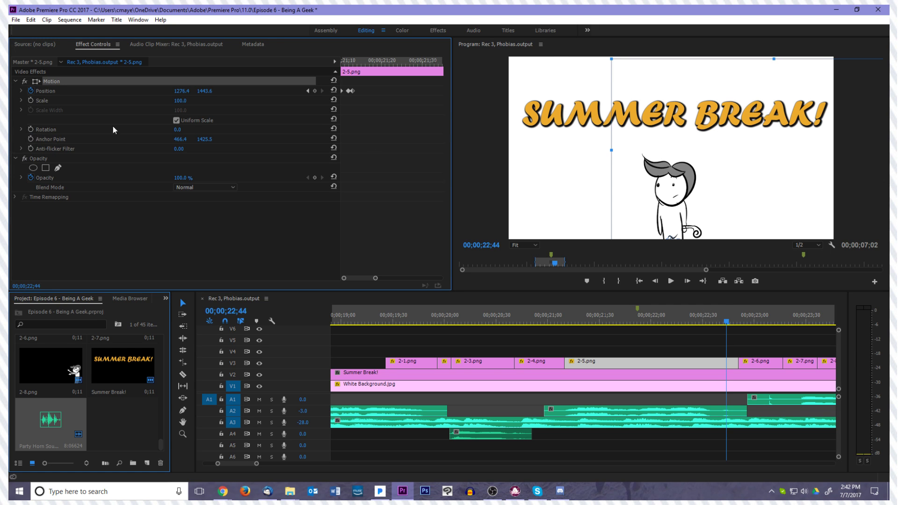
click(46, 130)
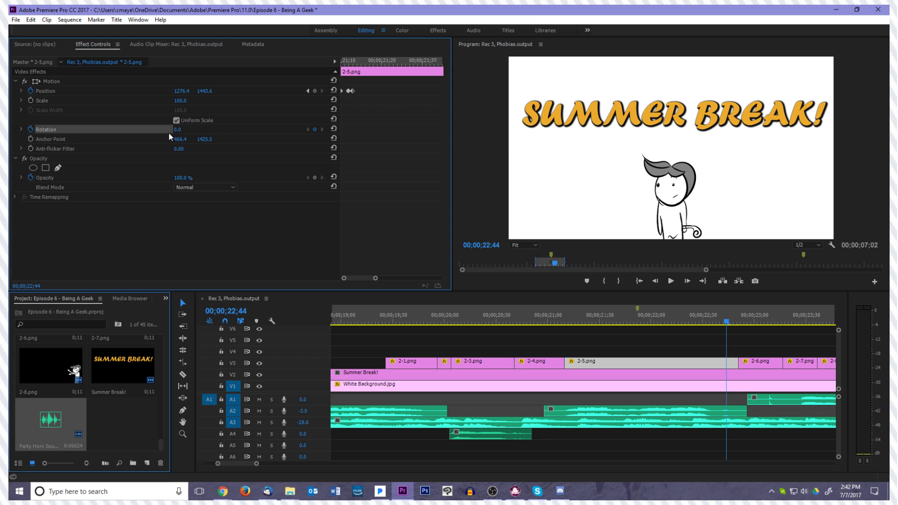
Remove the rotation keyframe at 00;00;22;44 from clip 2-5.png
click(707, 369)
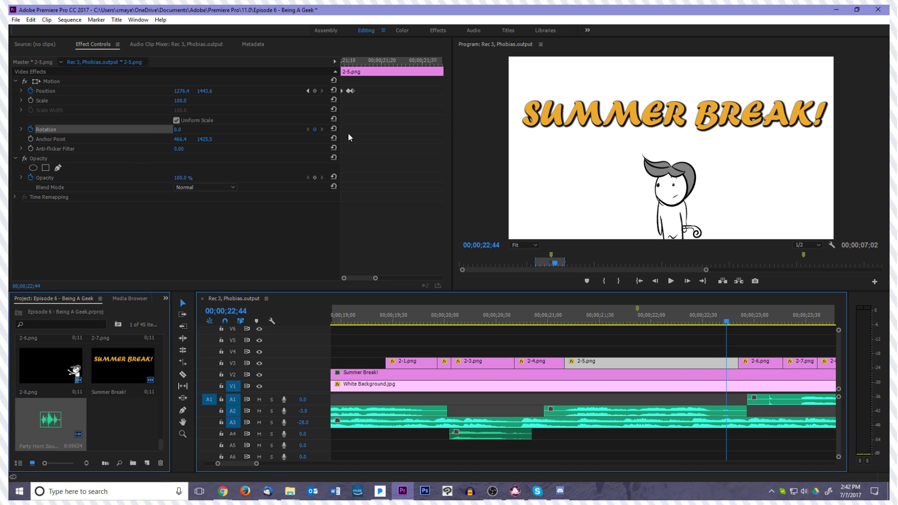
click(315, 131)
click(434, 139)
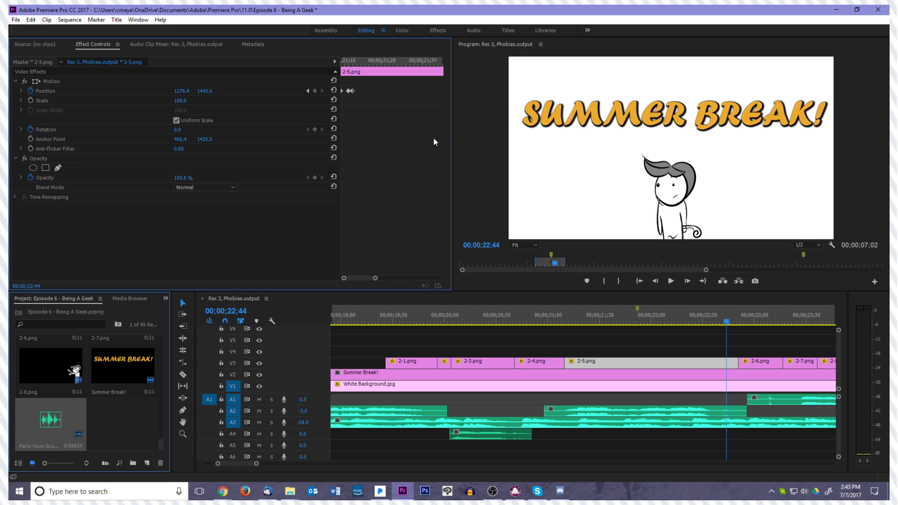
Add a rotation keyframe at 00;00;22;46 near the end of clip 2-5.png, keeping the character upright at 0.0
drag(364, 283, 452, 262)
key(Right)
key(Right)
key(Right)
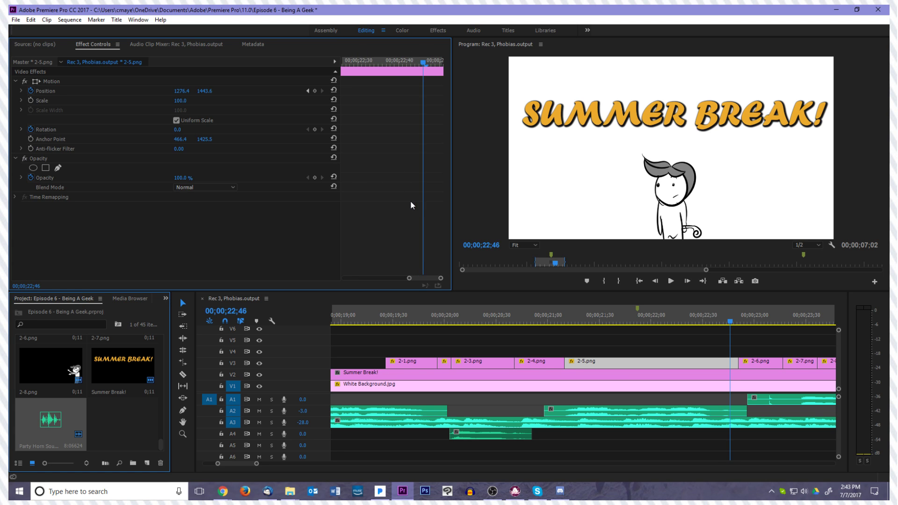
key(j)
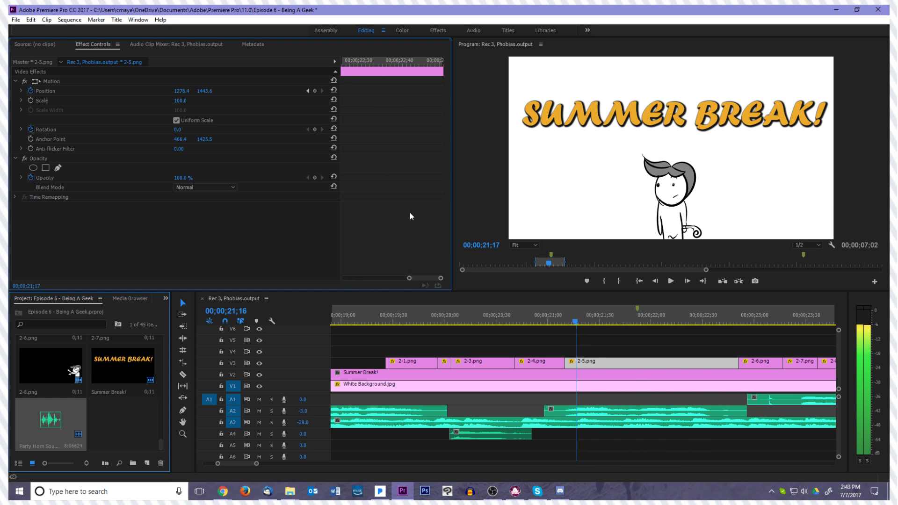
key(l)
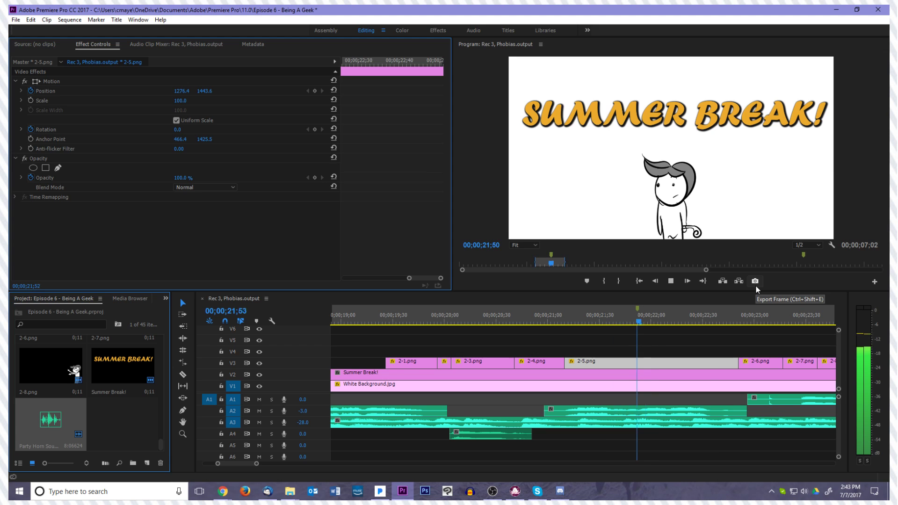
key(k)
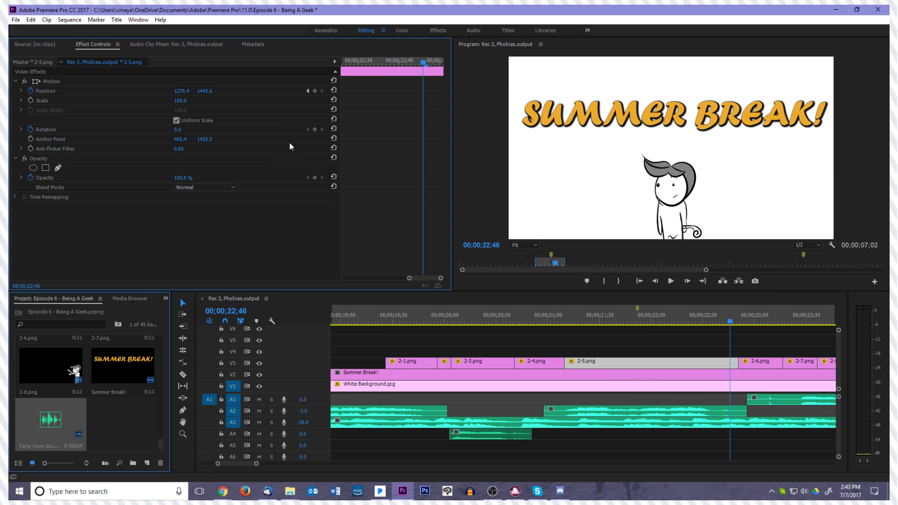
click(314, 130)
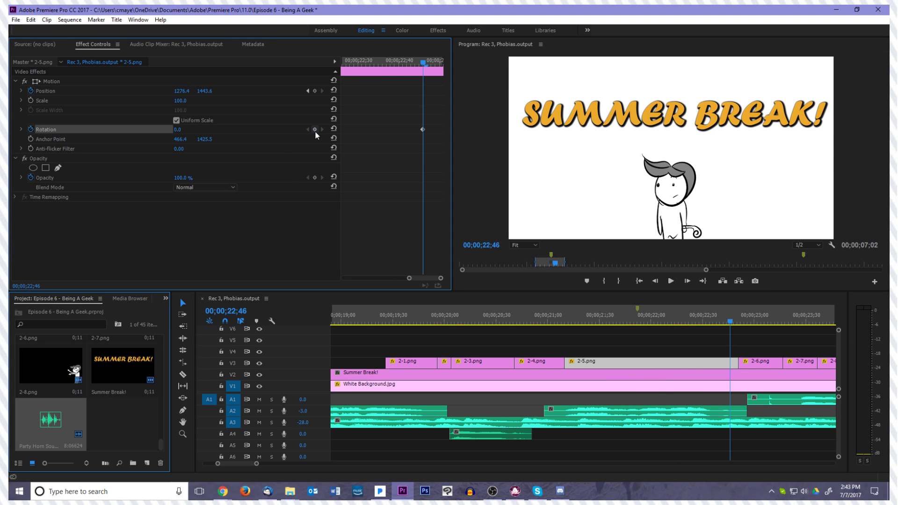
Add a second rotation keyframe of -25° to clip 2-5.png at 00;00;22;49 and shift it one frame later
key(Right)
key(Right)
key(Right)
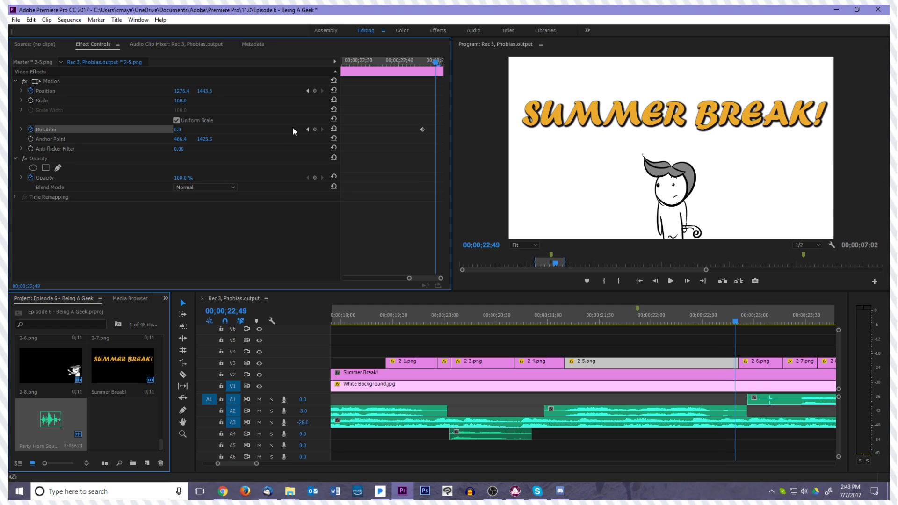
click(199, 129)
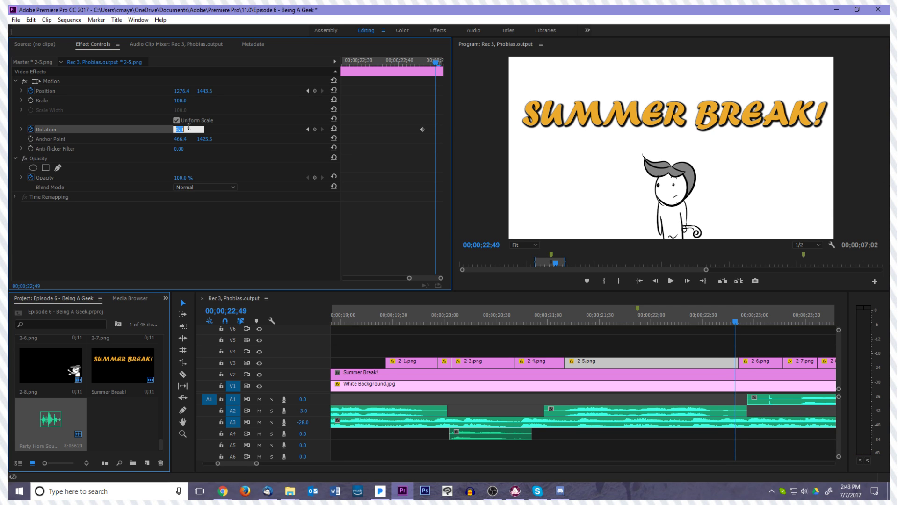
text(-16.7)
key(Return)
key(Left)
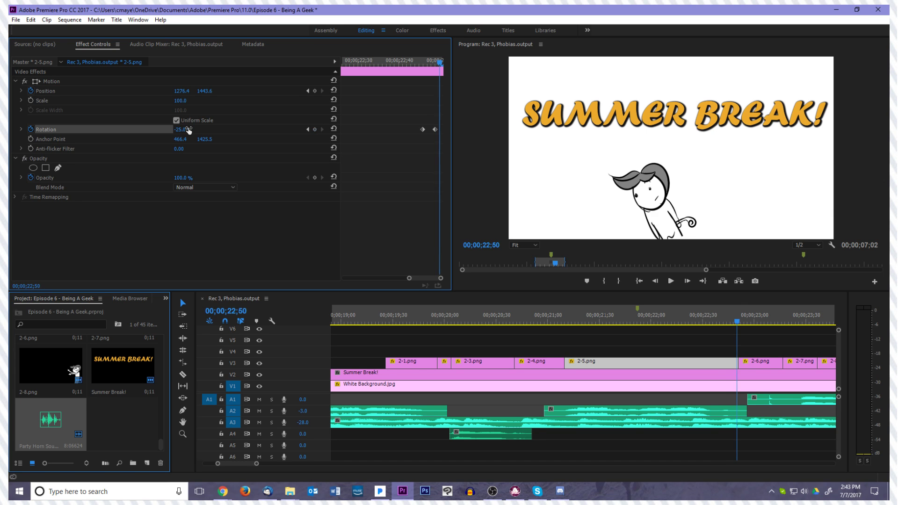
drag(439, 131, 443, 130)
Set the rotation of clip 2-6.png to -35°, trying -30° first
key(Right)
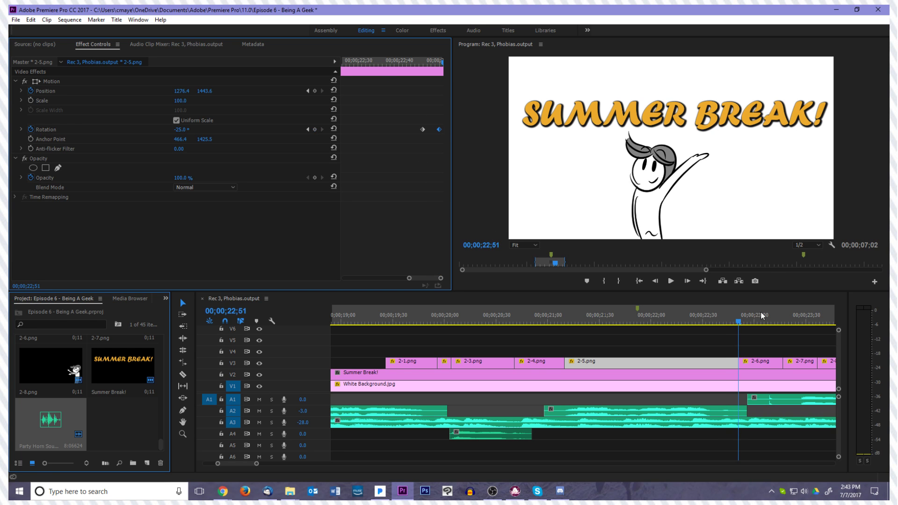
click(746, 363)
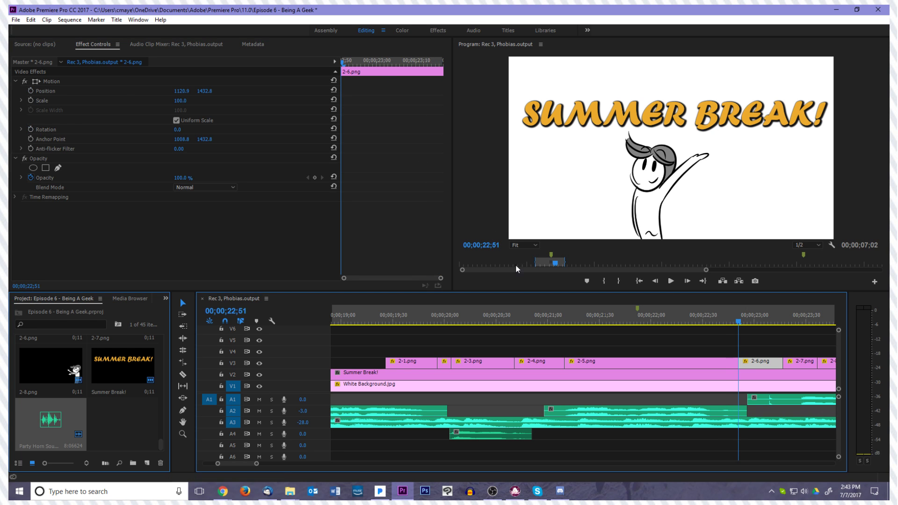
click(177, 131)
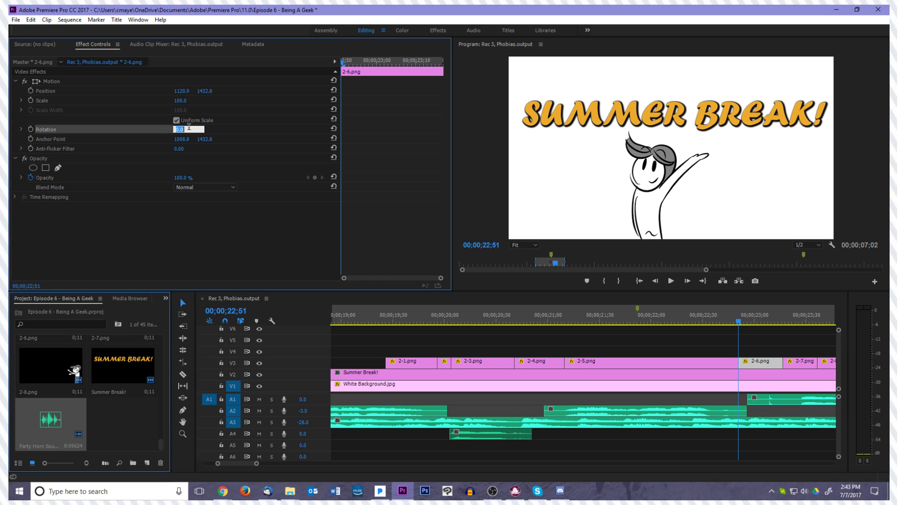
text(-30)
key(Return)
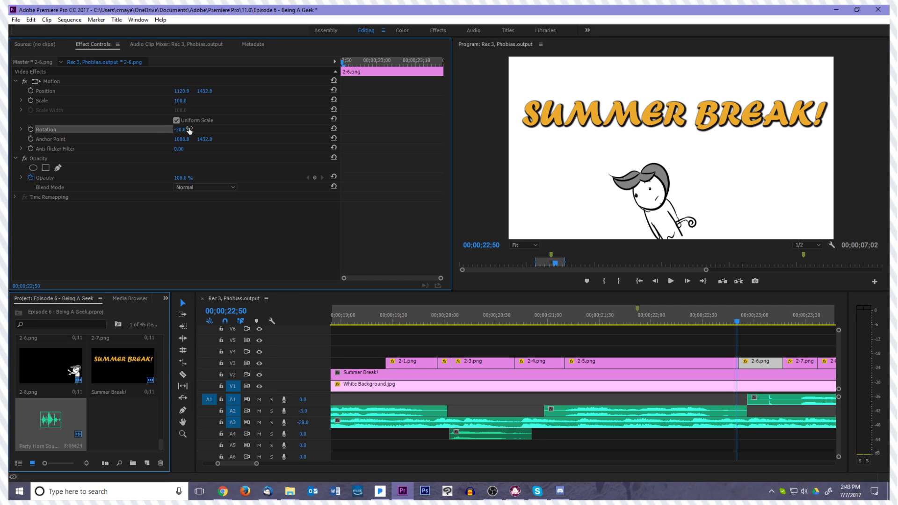
click(188, 129)
text(-35)
key(Return)
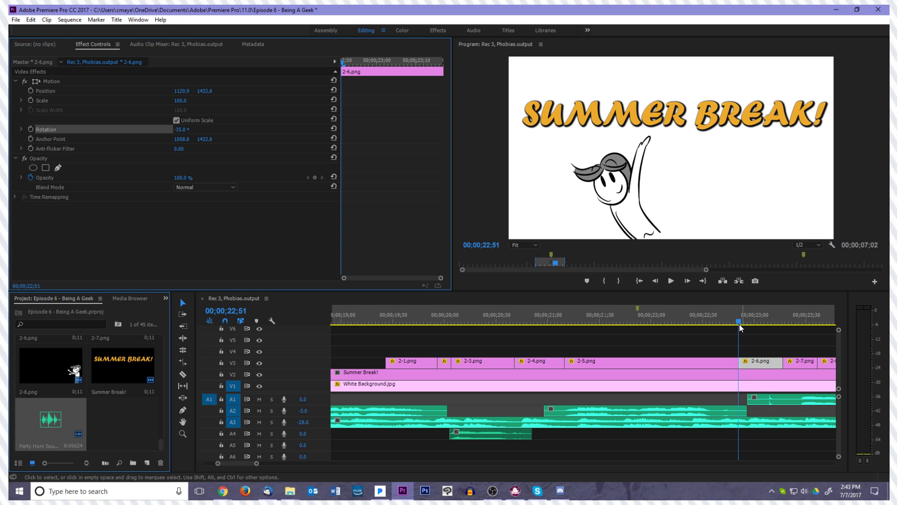
Compare the cut between clips 2-5.png and 2-6.png, and turn on rotation keyframing for 2-6.png at its first frame, 00;00;22;51
drag(741, 326, 734, 327)
key(Right)
key(Right)
key(Right)
key(Right)
key(Right)
key(Right)
key(Left)
key(Left)
key(Left)
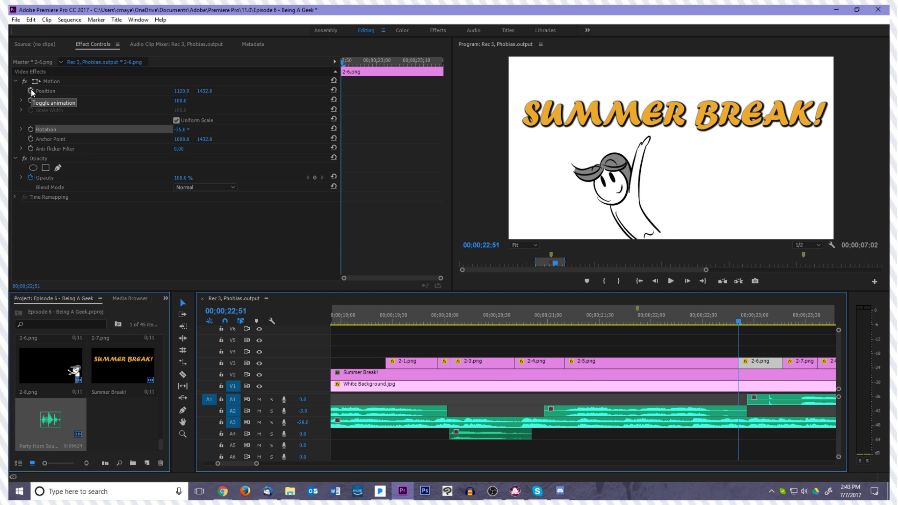
click(30, 129)
Add a 15° rotation keyframe to clip 2-6.png at 00;00;22;54
key(Right)
key(Right)
key(Right)
key(Right)
key(Right)
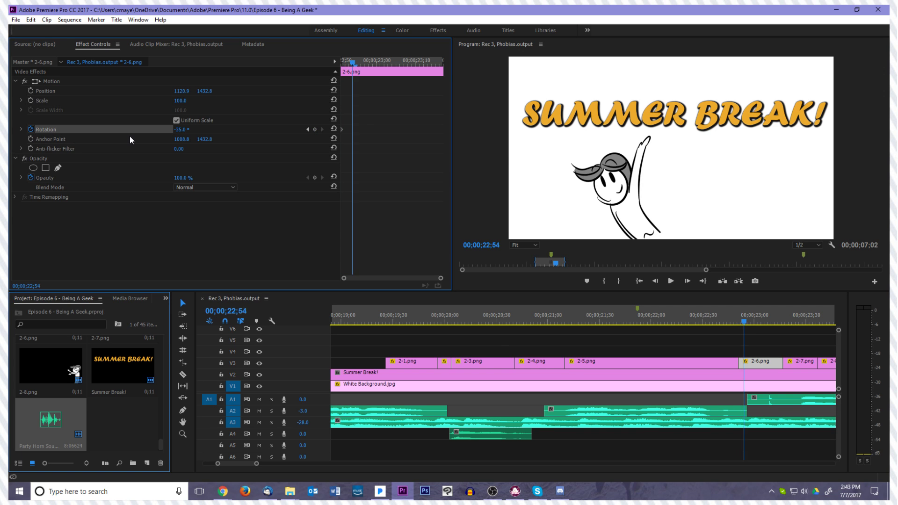
key(Left)
key(Left)
click(182, 130)
text(15)
key(Return)
Add rotation keyframes of -5° at 00;00;22;56 and 5° at 00;00;22;57 to clip 2-6.png
key(Right)
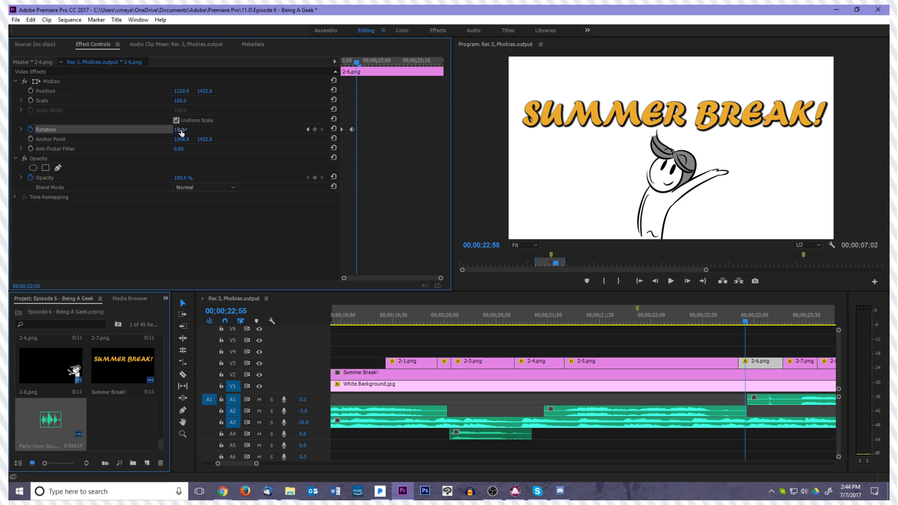
key(Right)
click(181, 131)
text(-5)
key(Return)
key(Right)
click(189, 130)
text(5)
key(Return)
Turn on position keyframing for clip 2-6.png at 00;00;22;55 to hold the character's resting place
key(Left)
key(Left)
key(Left)
key(Left)
key(Left)
key(Left)
click(761, 364)
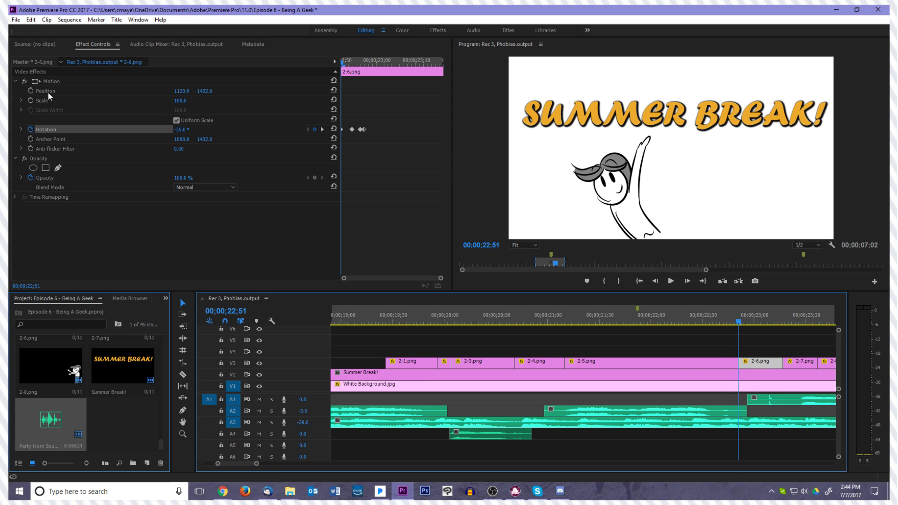
key(Right)
key(Right)
key(Right)
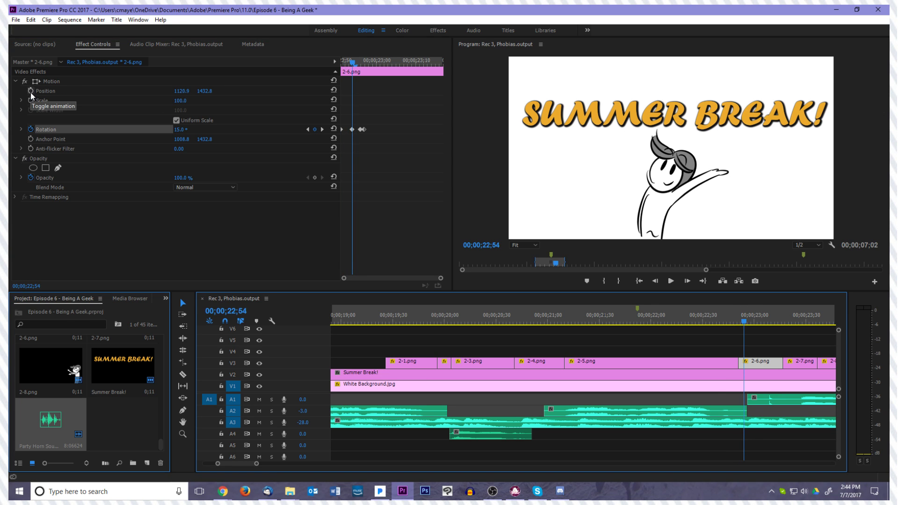
key(Right)
click(30, 92)
Add a position keyframe on the first frame of clip 2-6.png with the character lowered to about 1124.5, 1494.3
key(Left)
key(Left)
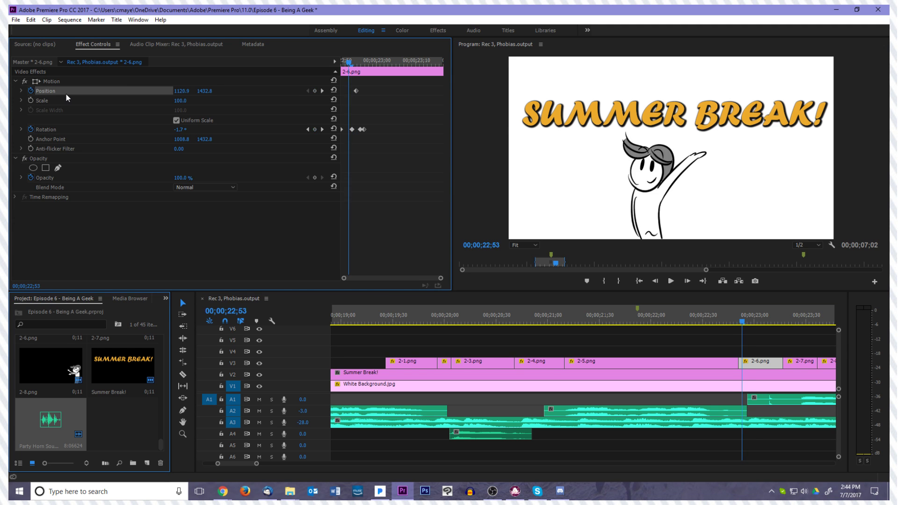
key(Left)
key(Left)
click(83, 82)
click(673, 209)
drag(672, 212, 675, 218)
Set the rotation keyframe at 00;00;22;54 in clip 2-6.png to 40°
mouse_move(738, 325)
mouse_down()
mouse_move(795, 324)
mouse_move(699, 332)
mouse_move(747, 329)
mouse_up()
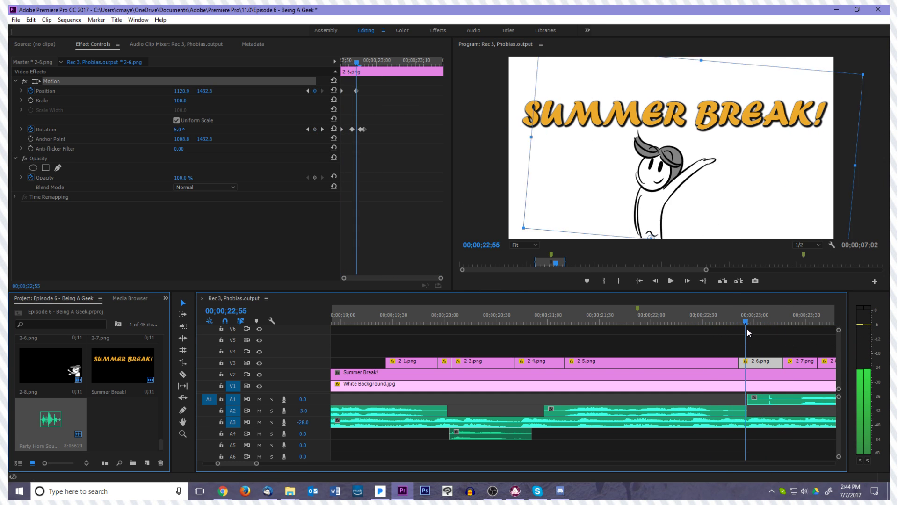
key(Left)
key(Left)
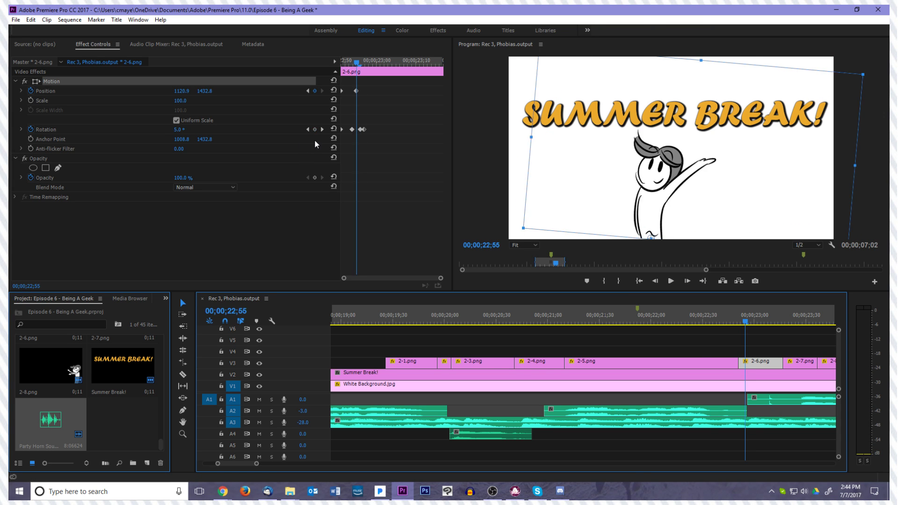
click(352, 129)
click(188, 129)
text(40)
key(Return)
Step through and play back clip 2-6.png to review its stronger tilt
key(Left)
key(Left)
key(Left)
key(Right)
key(Right)
key(Right)
key(Right)
key(Right)
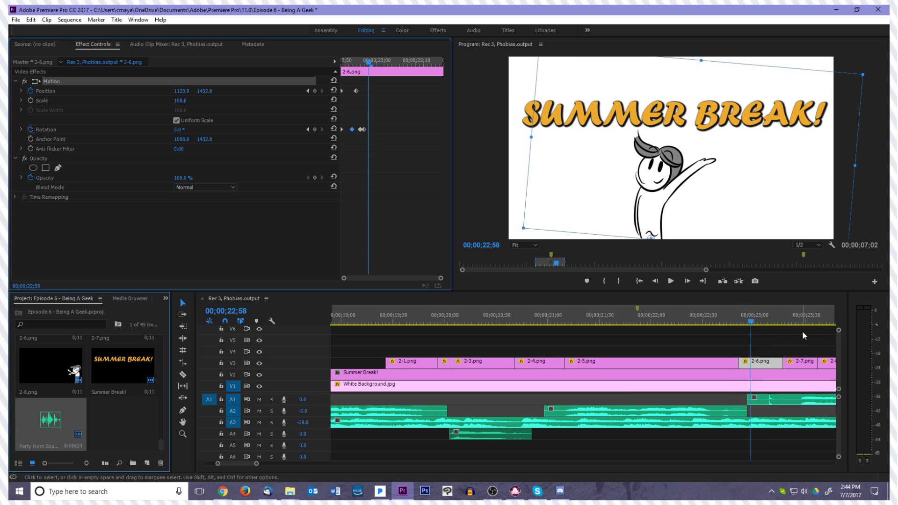
key(Left)
key(Left)
key(Left)
key(Left)
key(Left)
key(Left)
key(Left)
key(space)
key(space)
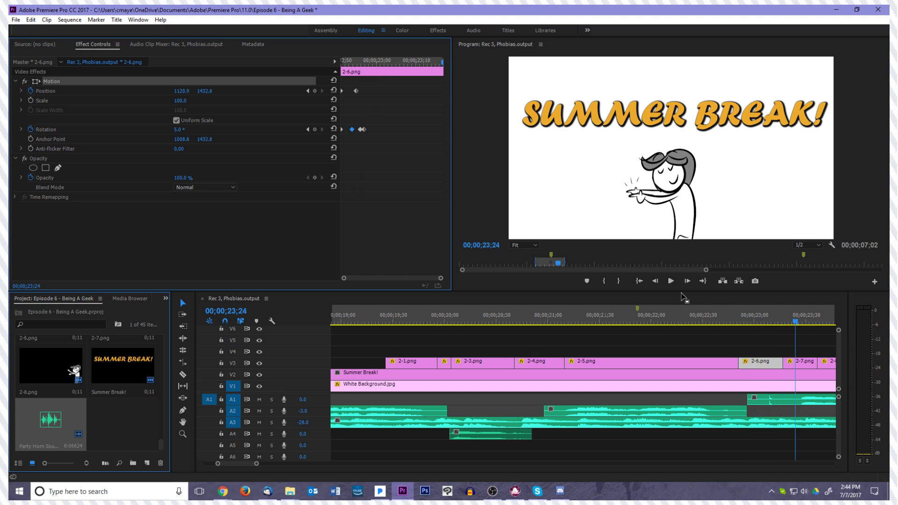
Move the 40° rotation keyframe of clip 2-6.png to 00;00;22;55 and shift the two following rotation keyframes slightly later
drag(798, 326, 745, 330)
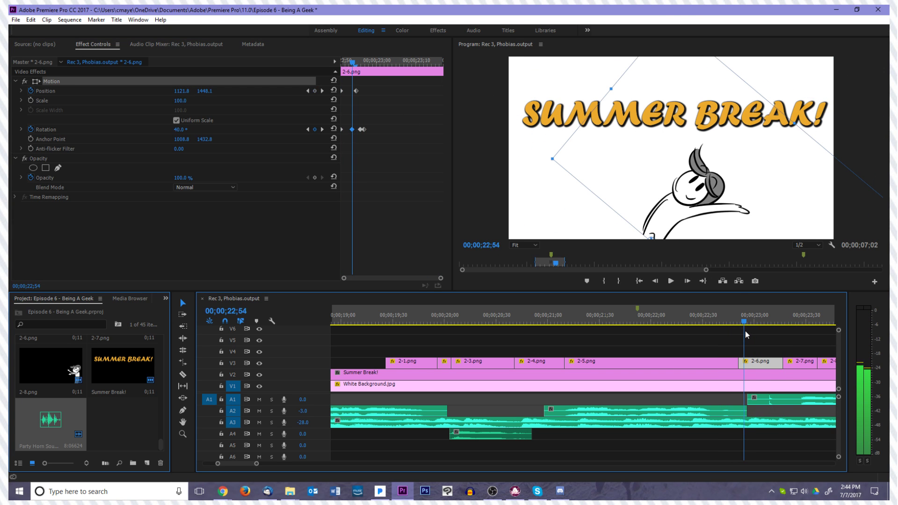
key(Right)
drag(353, 130, 357, 130)
click(369, 131)
click(361, 129)
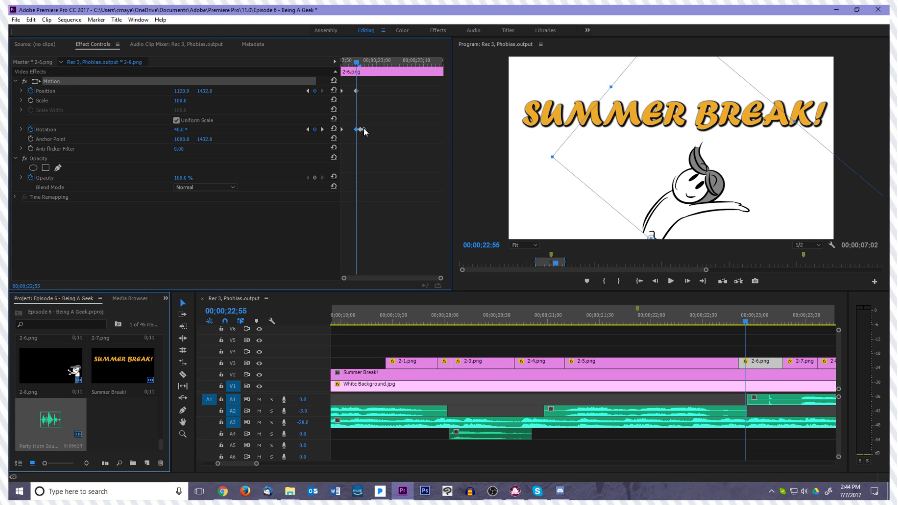
drag(366, 130, 370, 130)
key(Right)
key(Right)
key(Right)
key(Right)
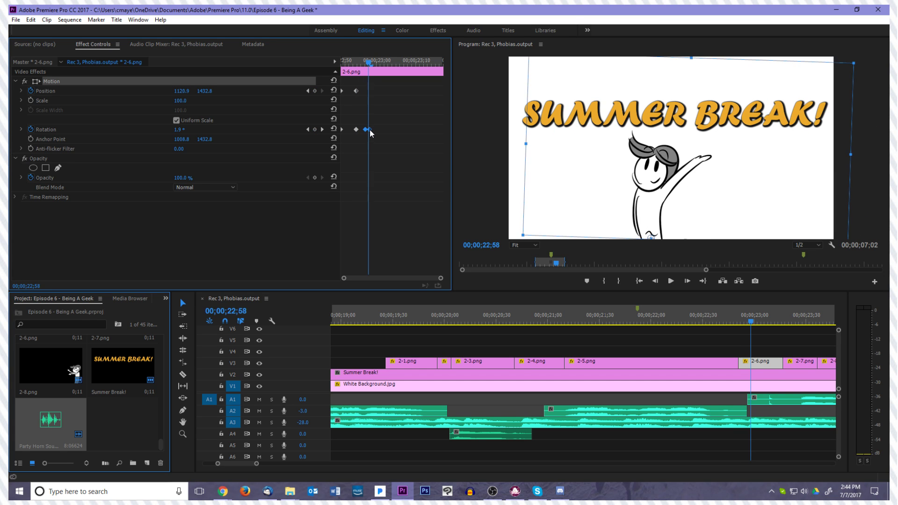
Move the last rotation keyframe of clip 2-6.png to 00;00;22;59
key(Left)
key(Left)
key(Right)
key(Right)
key(Right)
key(Left)
click(374, 131)
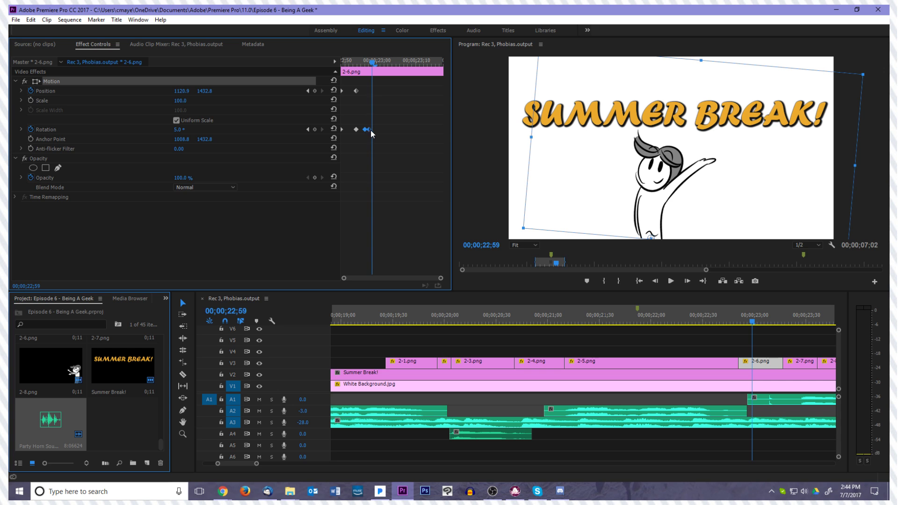
drag(370, 130, 374, 130)
click(377, 142)
Play back from clip 2-5.png through 2-6.png to review the retimed swing against the audio
key(Left)
key(Left)
key(Left)
key(Left)
key(Left)
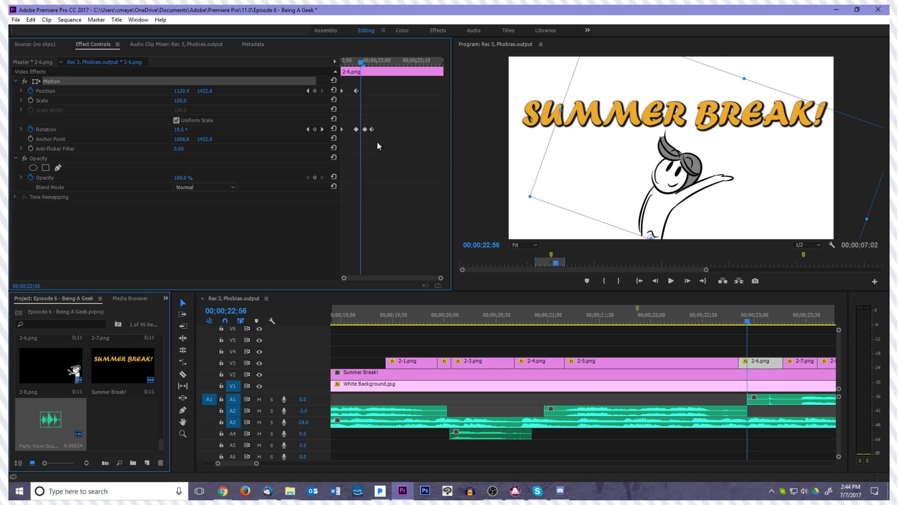
key(space)
key(space)
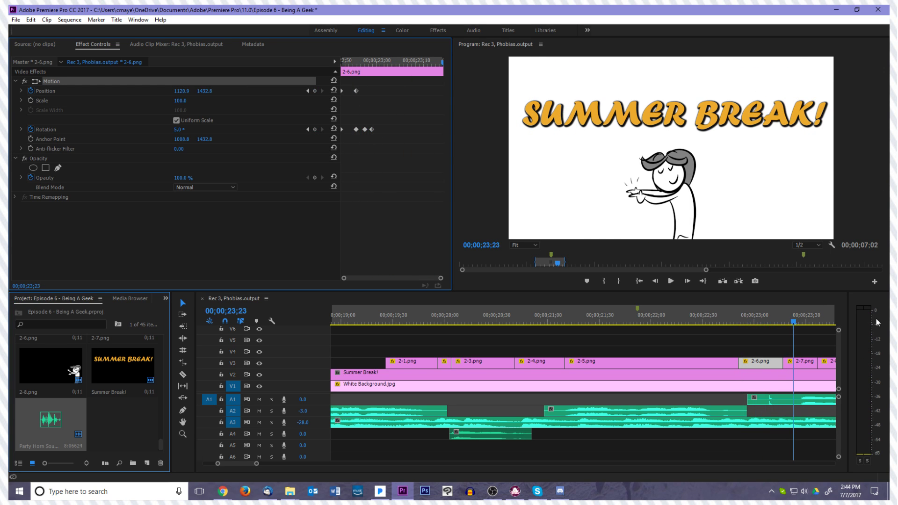
click(667, 322)
key(space)
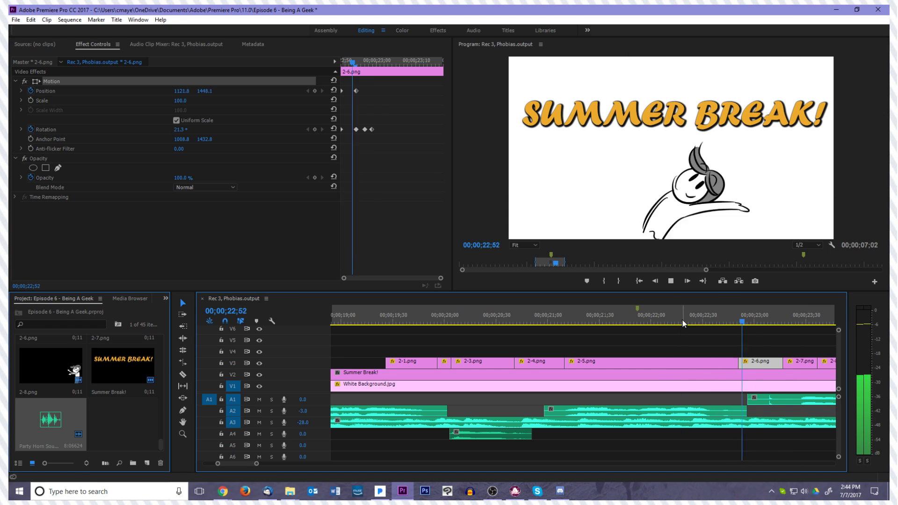
key(space)
key(space)
key(space)
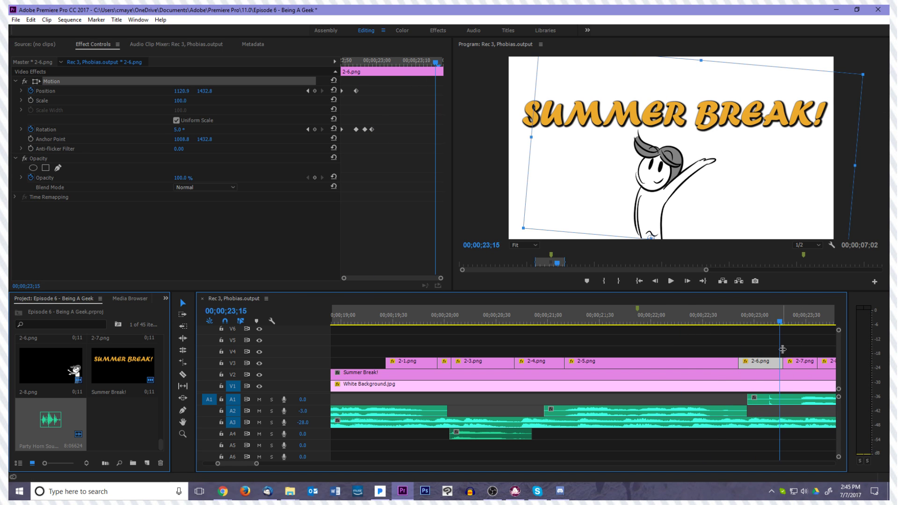
Play and step frame by frame through the cut between clips 2-5.png and 2-6.png to examine the transition timing
drag(781, 323, 725, 347)
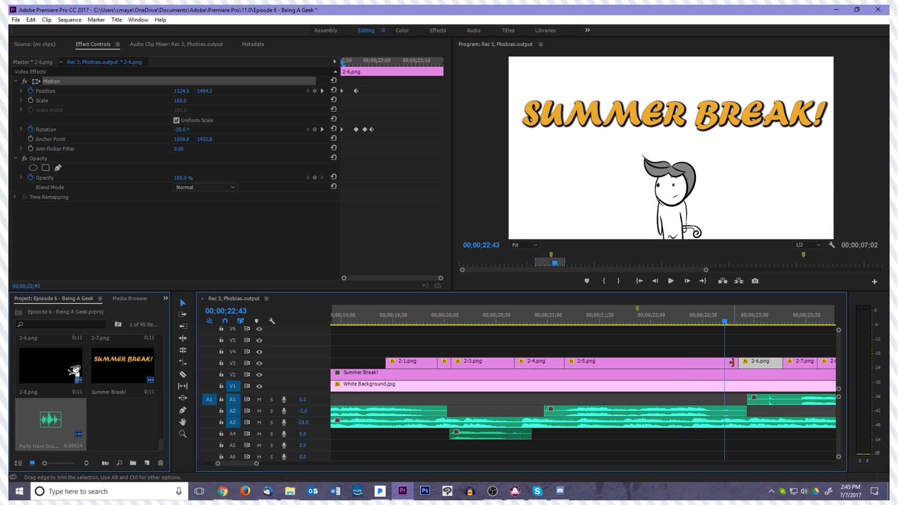
key(space)
key(space)
key(Left)
key(Left)
key(Left)
key(Left)
key(Left)
key(Left)
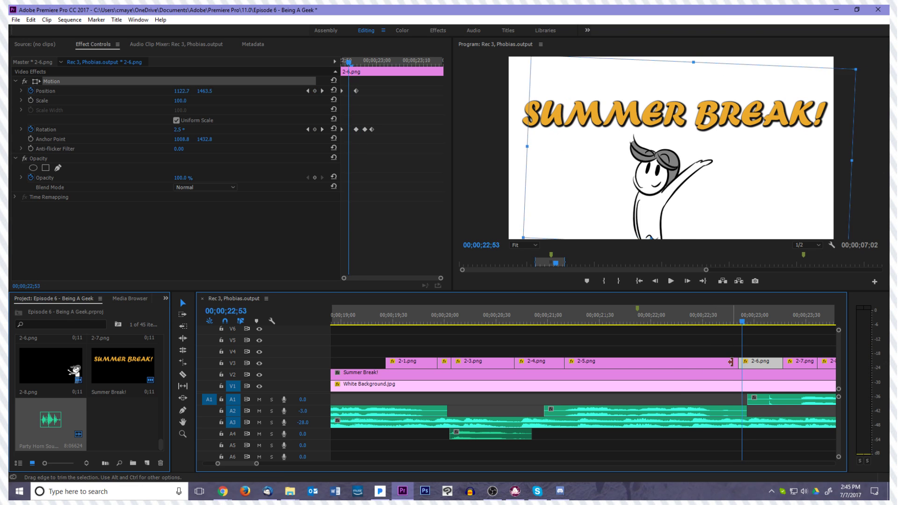
key(Left)
key(Left)
key(Left)
key(Left)
key(Right)
key(Right)
key(Right)
key(Right)
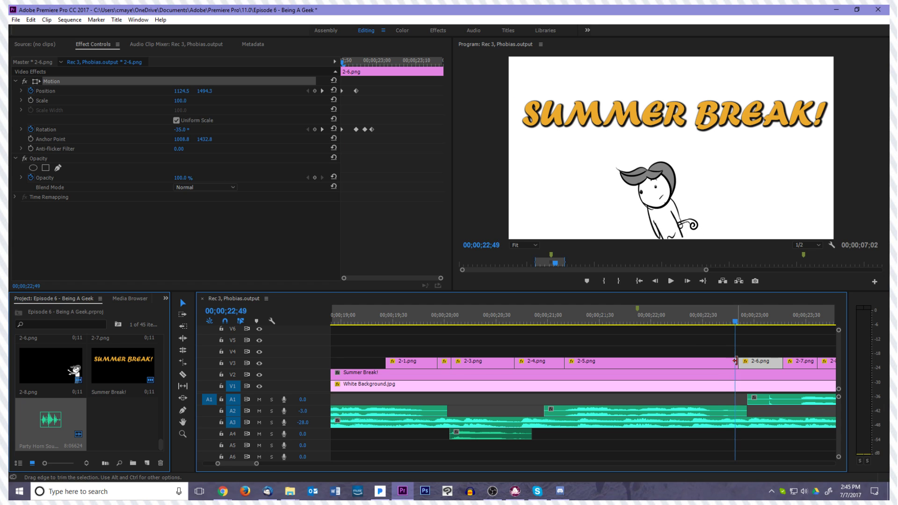
key(Left)
key(Left)
key(Left)
Move both rotation keyframes of clip 2-5.png a few frames earlier, before 00;00;22;46
click(730, 364)
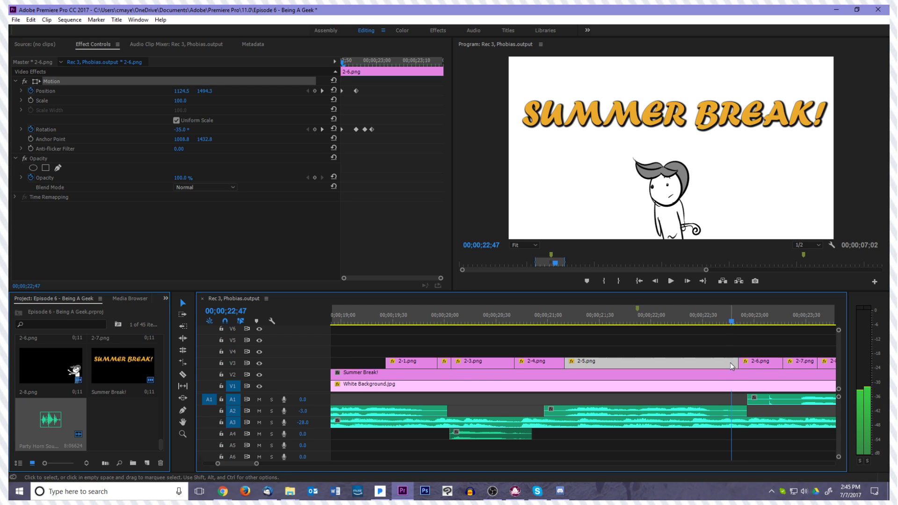
key(Right)
key(Right)
drag(430, 122, 439, 132)
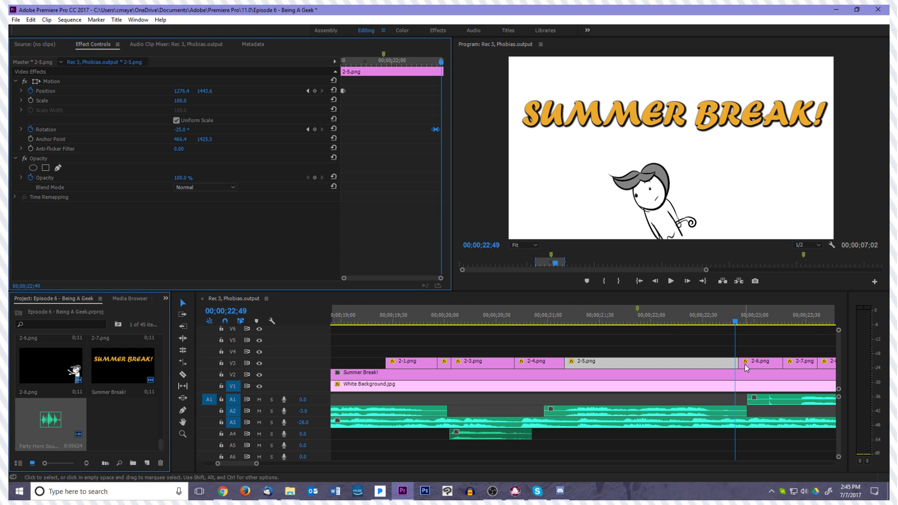
Trim the end of clip 2-5.png to 00;00;22;46 and place clip 2-6.png directly after it
key(Left)
key(Left)
key(Left)
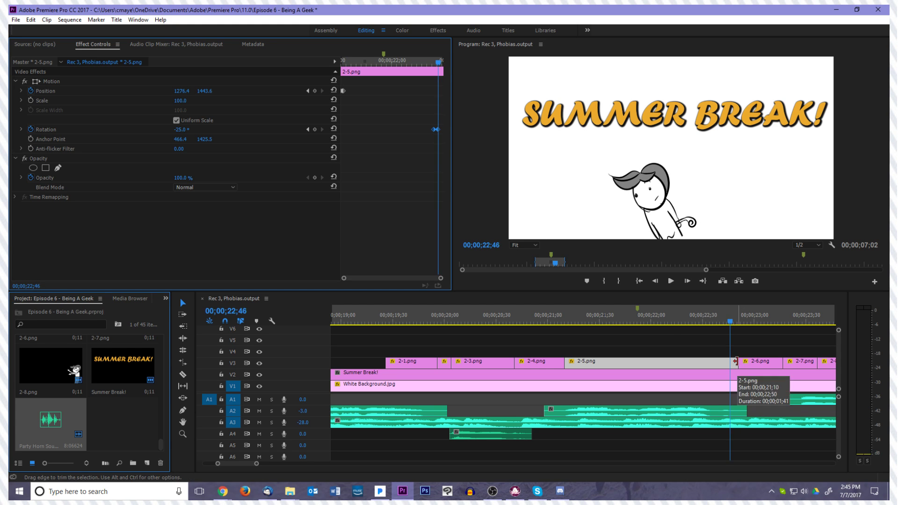
drag(736, 361, 739, 366)
key(space)
Shorten clip 2-6.png to end at 00;00;23;07 and extend the start of clip 2-7.png back to meet it
drag(791, 322, 767, 362)
click(772, 354)
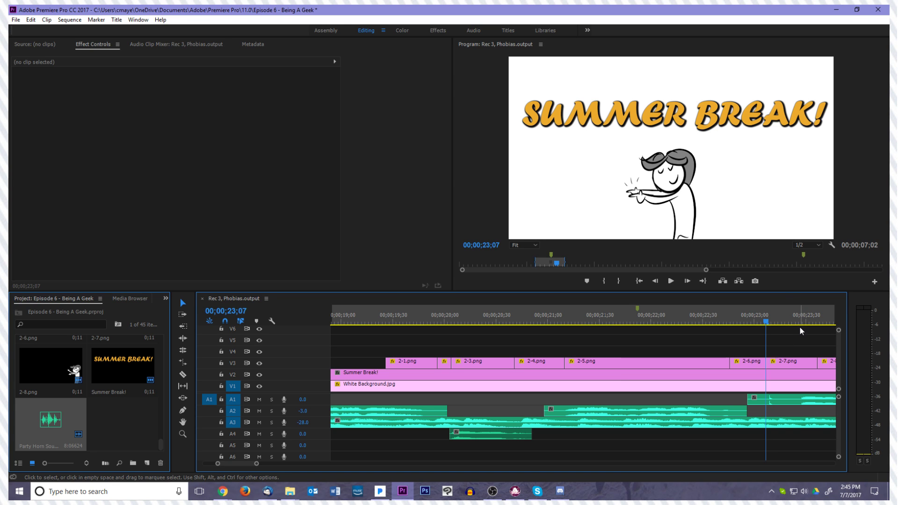
Return to 00;00;19;23, just before clip 2-1.png, to review the character animation from its start
drag(769, 322, 382, 340)
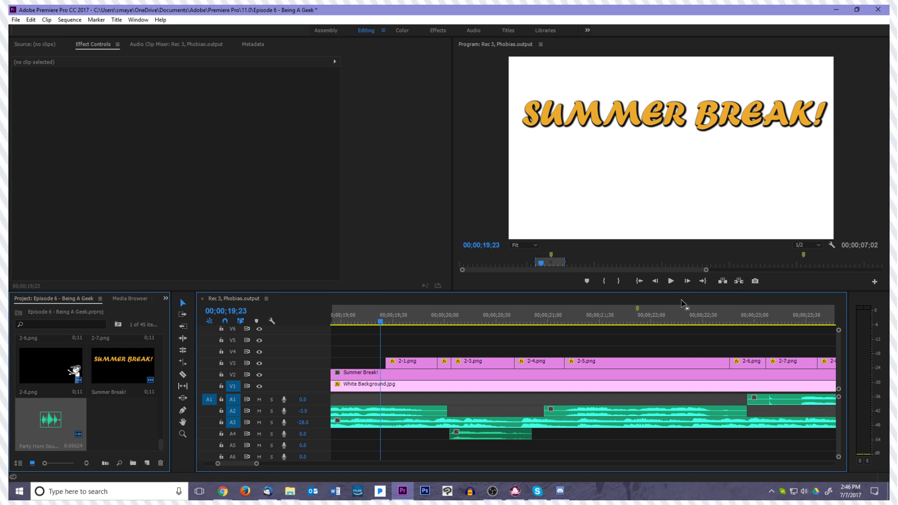
Play the character animation from 00;00;19;25 through clip 2-7.png to check its timing against the audio
click(791, 277)
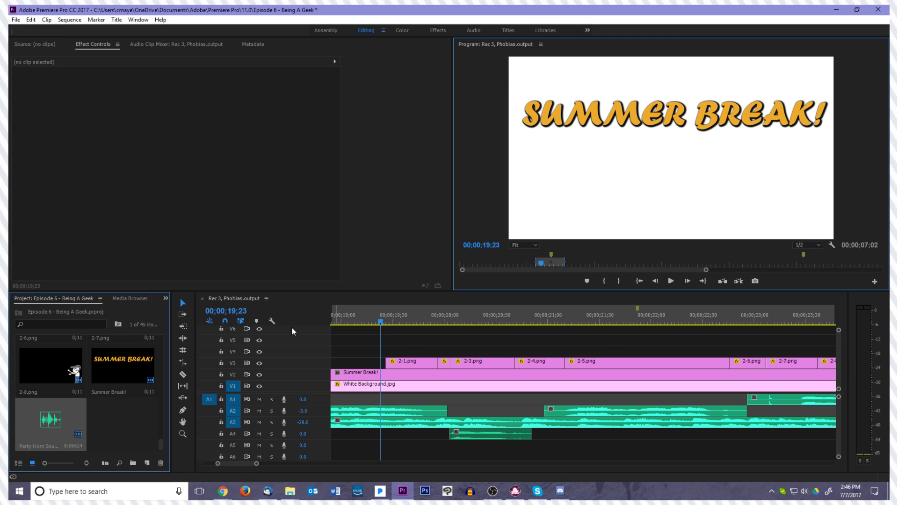
click(387, 322)
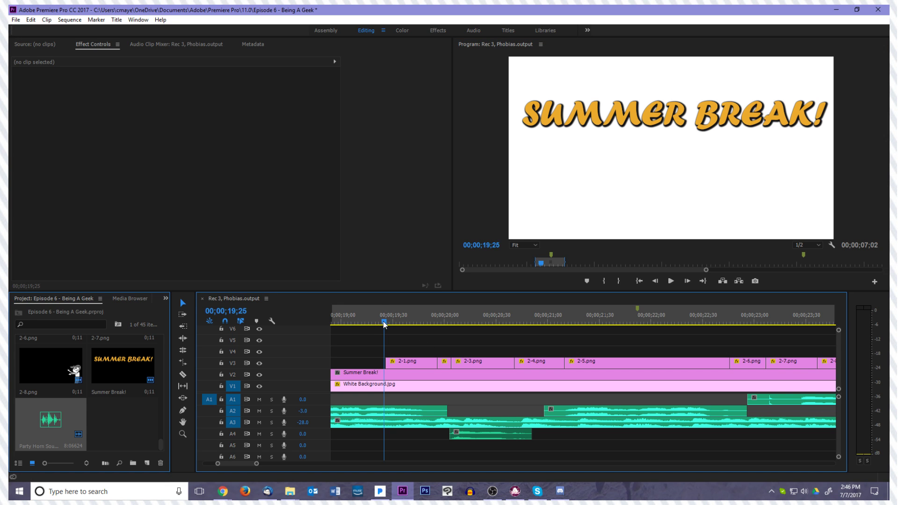
key(space)
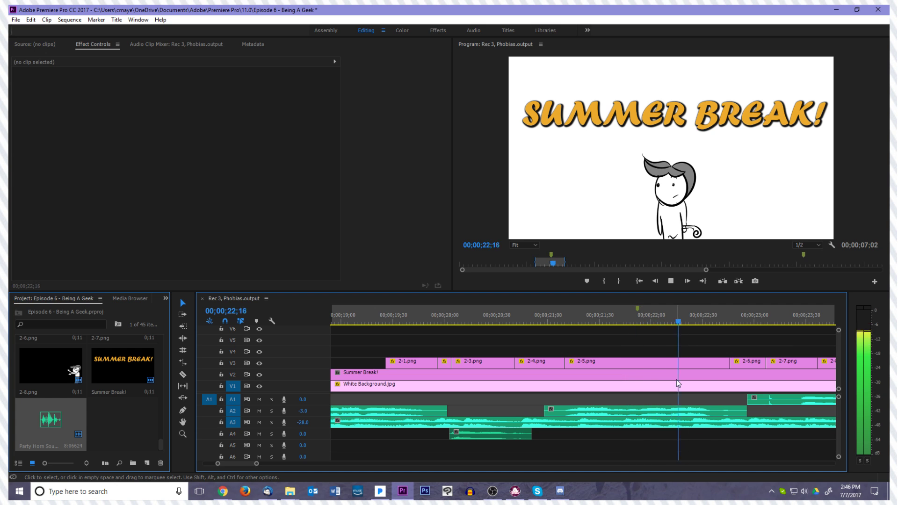
key(space)
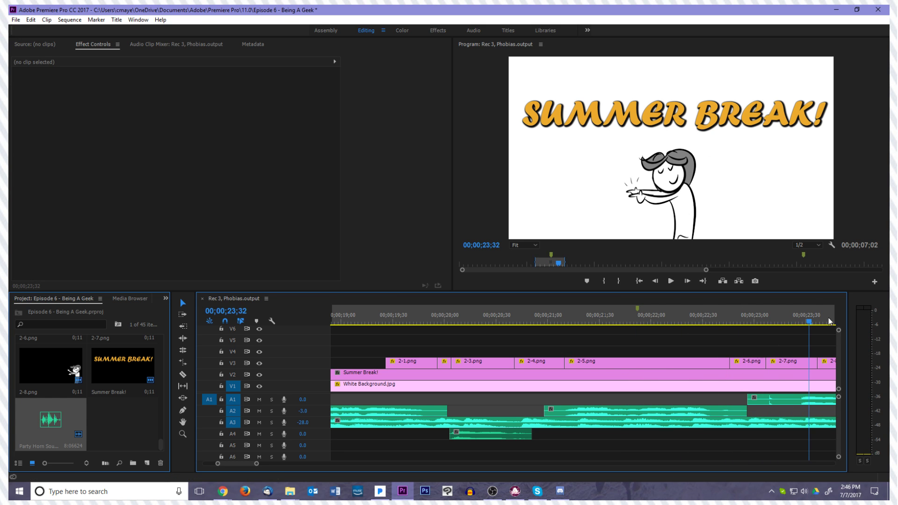
scroll(697, 333, down, 5)
drag(683, 322, 627, 326)
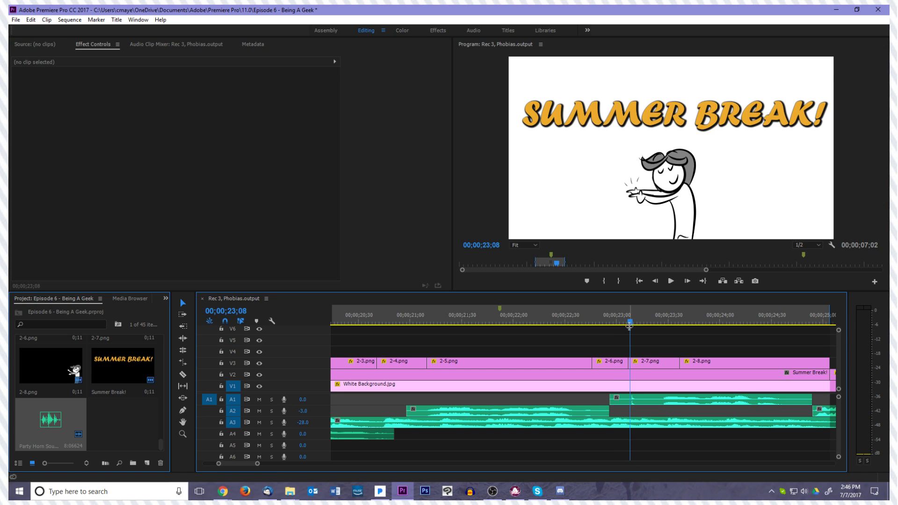
Step frame by frame around the cut between clips 2-6.png and 2-7.png to compare the two poses
click(645, 363)
key(Right)
key(Left)
click(618, 362)
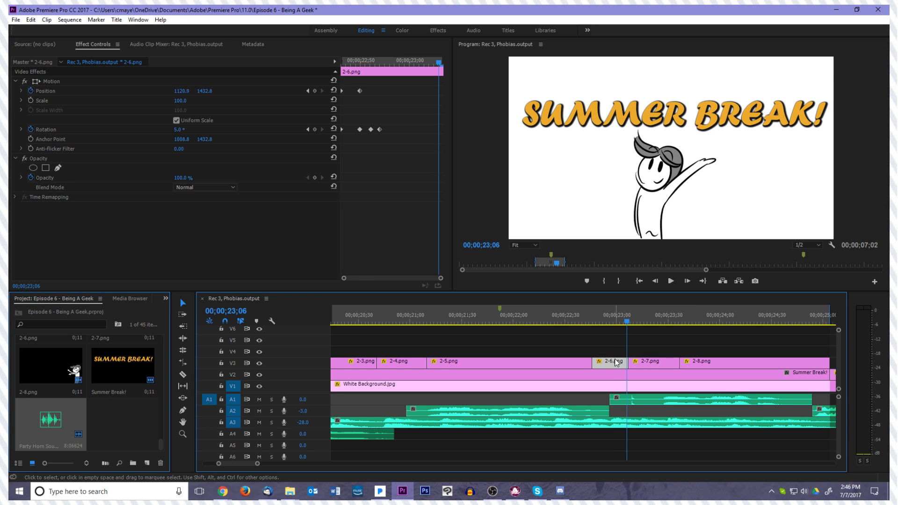
click(642, 361)
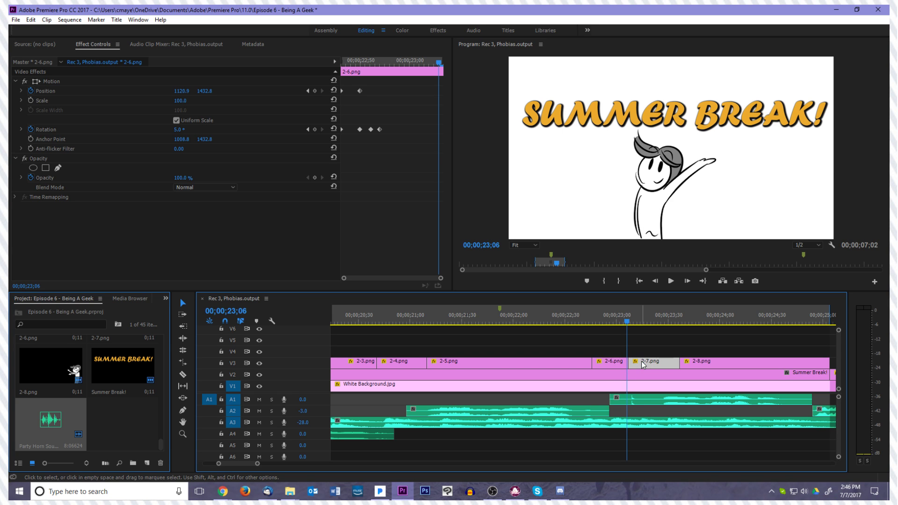
key(Left)
key(Right)
key(Right)
key(Left)
key(Right)
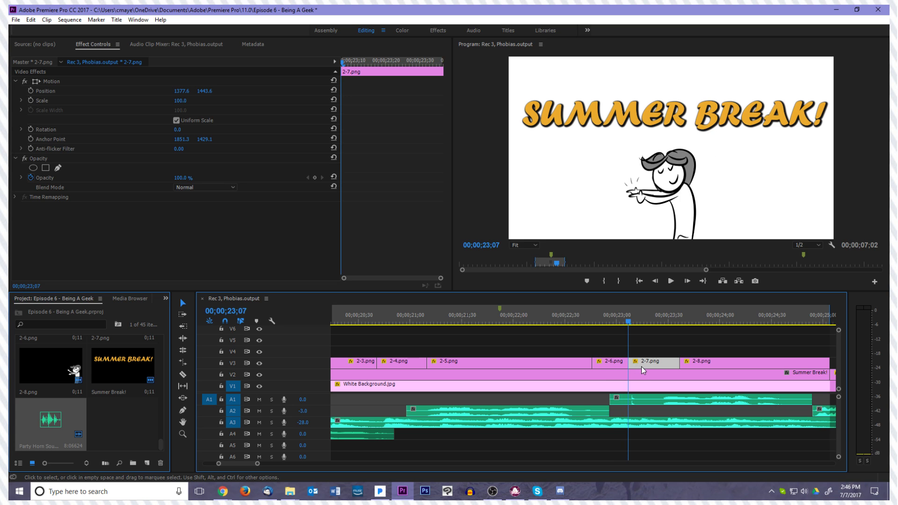
key(Left)
key(Right)
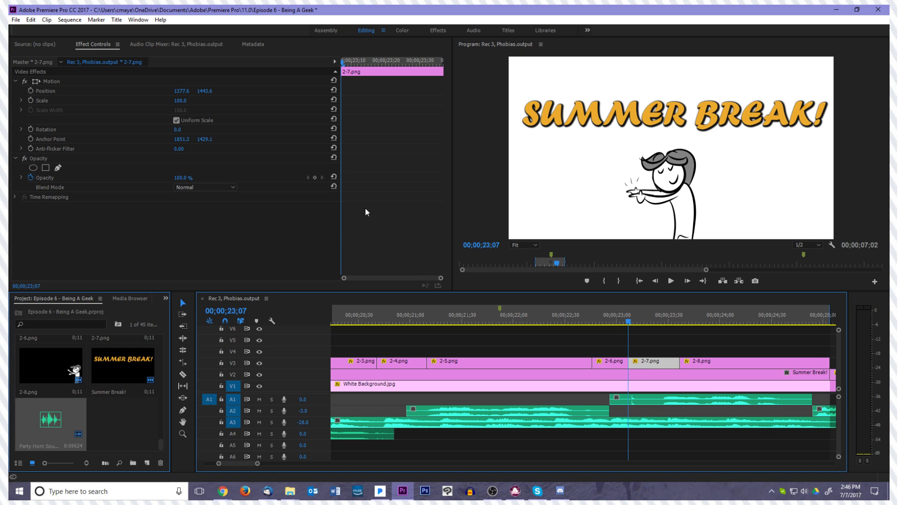
key(Left)
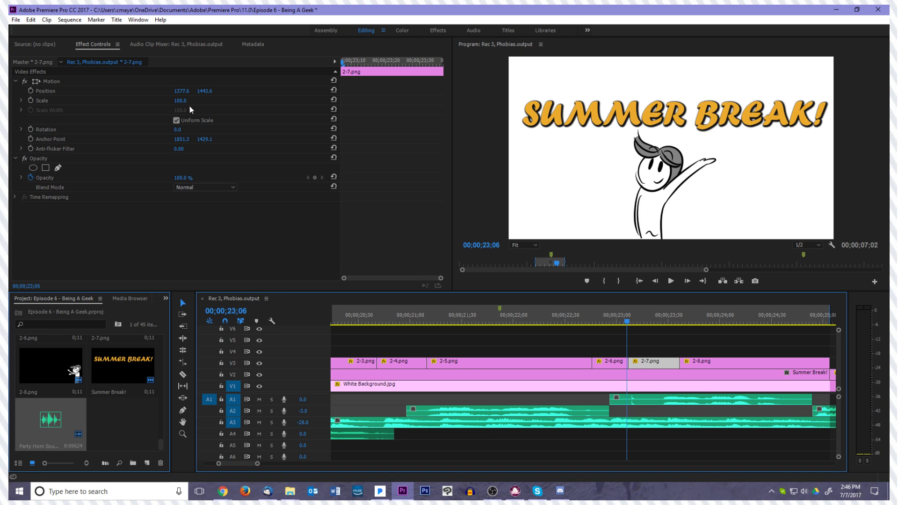
Add rotation keyframes at the end of clip 2-6.png: 5° at 00;00;23;05 and 10° at 00;00;23;06
click(623, 363)
key(Left)
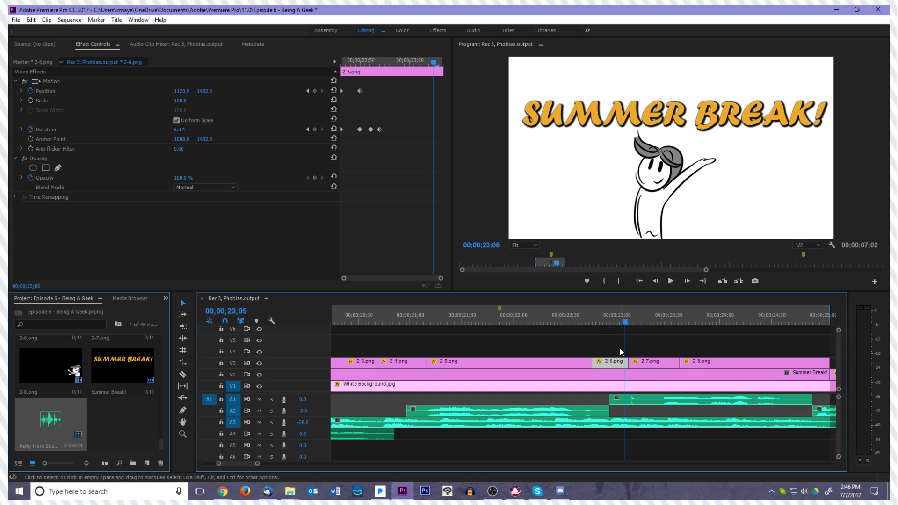
click(315, 130)
key(Right)
key(Right)
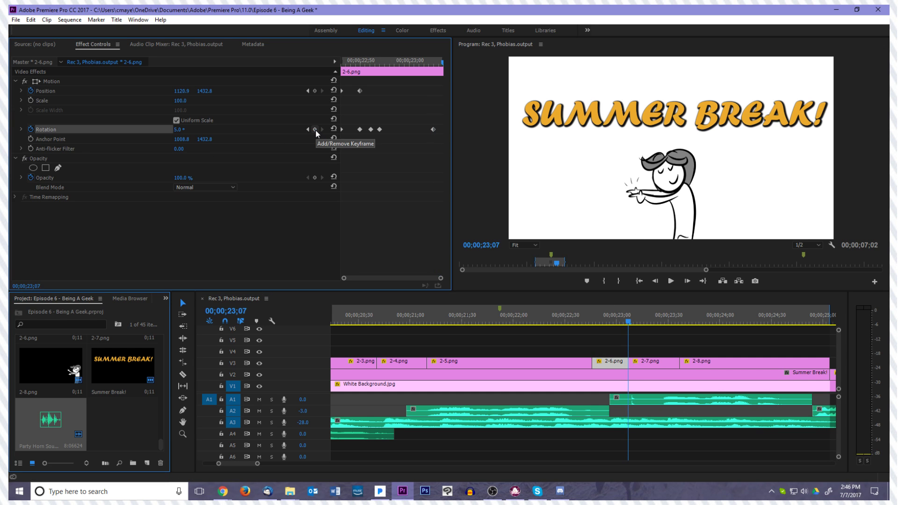
key(Left)
click(180, 130)
text(10)
key(Return)
Set the rotation of clip 2-7.png to 15° and start rotation keyframing at its first frame, 00;00;23;07
key(Right)
click(642, 364)
click(179, 130)
text(15)
key(Return)
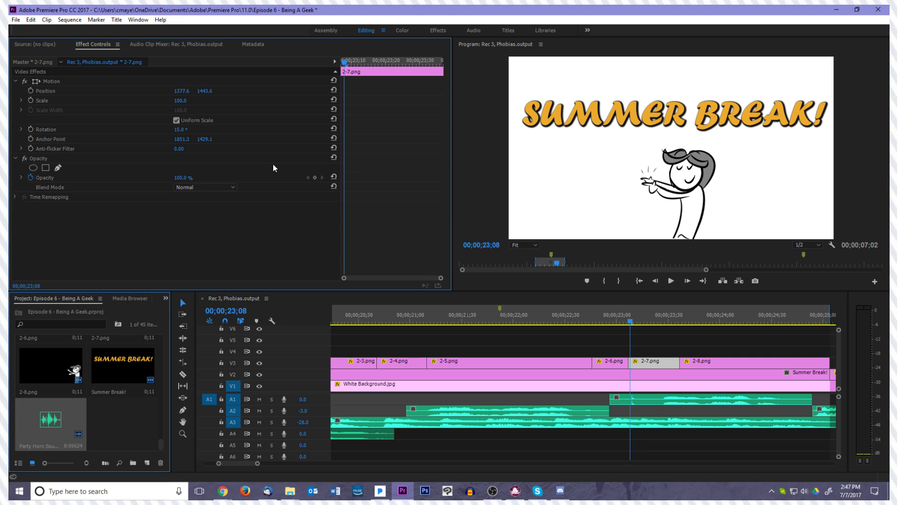
click(31, 130)
Add rotation keyframes to clip 2-7.png of -5° at 00;00;23;10 and 0° at 00;00;23;11
key(Right)
key(Right)
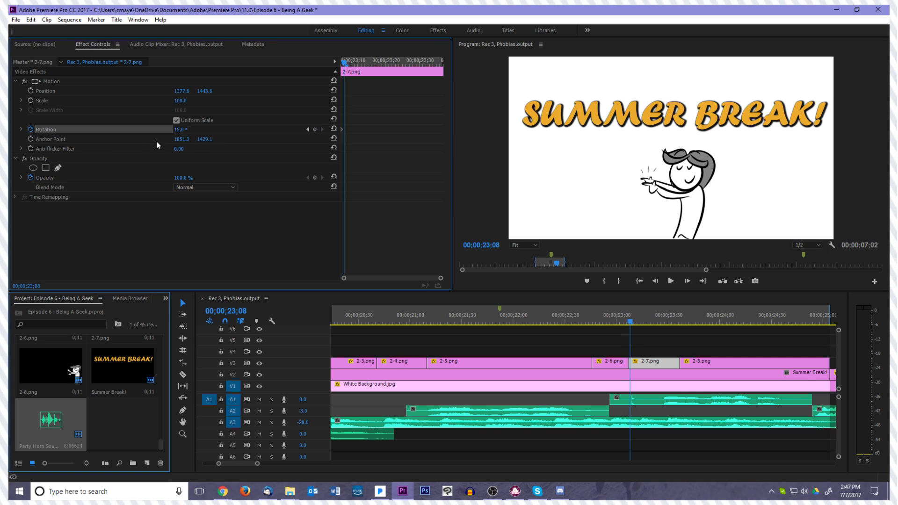
key(Right)
click(180, 130)
text(-5)
key(Return)
key(Right)
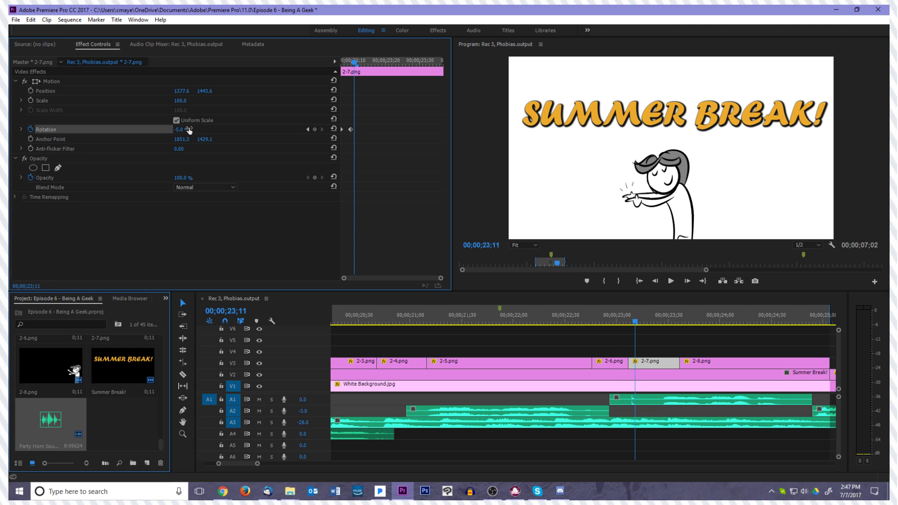
click(189, 130)
text(0)
key(Return)
Play clip 2-7.png from 00;00;23;08 to review its tilt animation
key(Left)
key(Left)
key(Left)
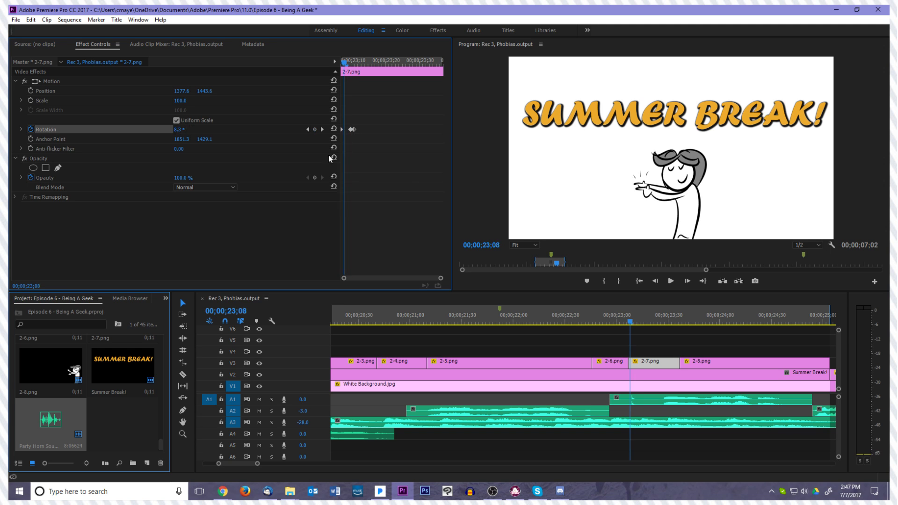
key(space)
key(space)
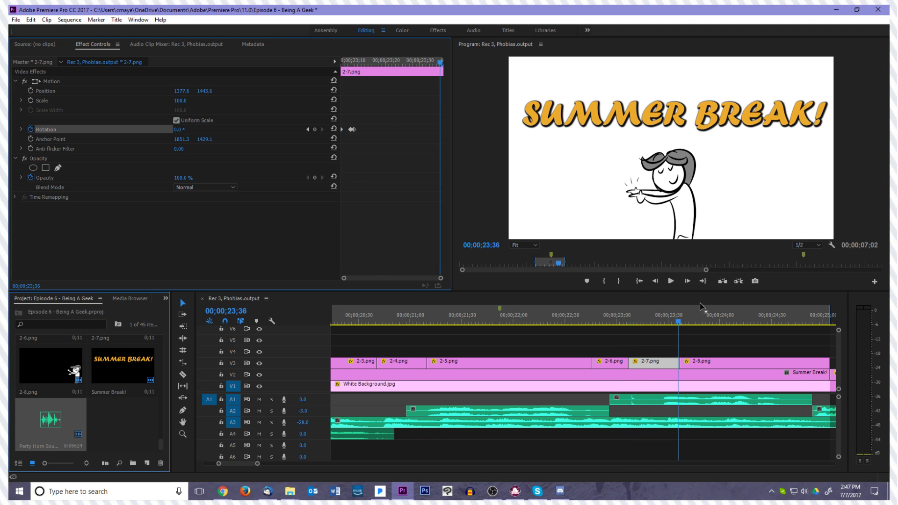
Move the cut between clips 2-7.png and 2-8.png earlier, to 00;00;23;27
drag(639, 323, 667, 361)
mouse_move(660, 324)
mouse_down()
mouse_move(653, 327)
mouse_move(661, 326)
mouse_up()
click(680, 363)
key(Left)
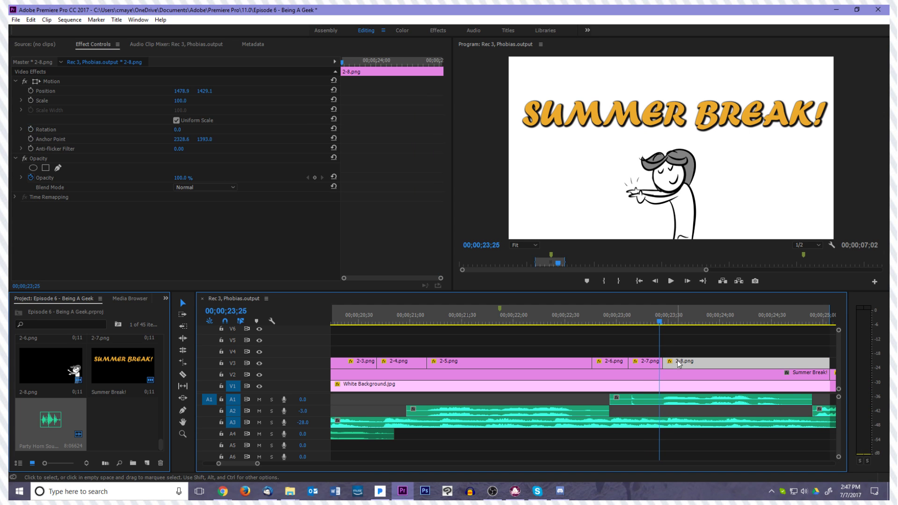
Keyframe the position of clip 2-8.png at 00;00;23;27 and two frames on, then shift the first keyframe left to X 1442.7
key(Right)
key(Right)
click(31, 91)
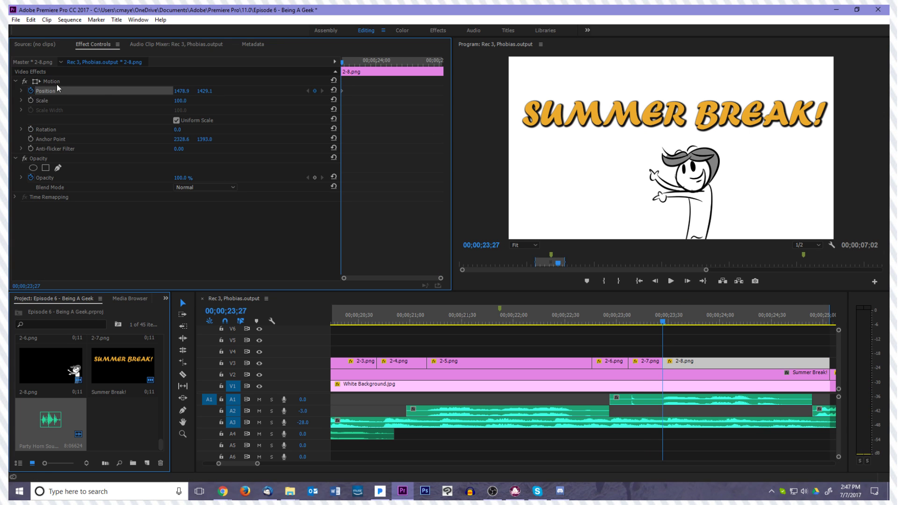
key(Right)
key(Right)
click(343, 90)
key(Left)
key(Left)
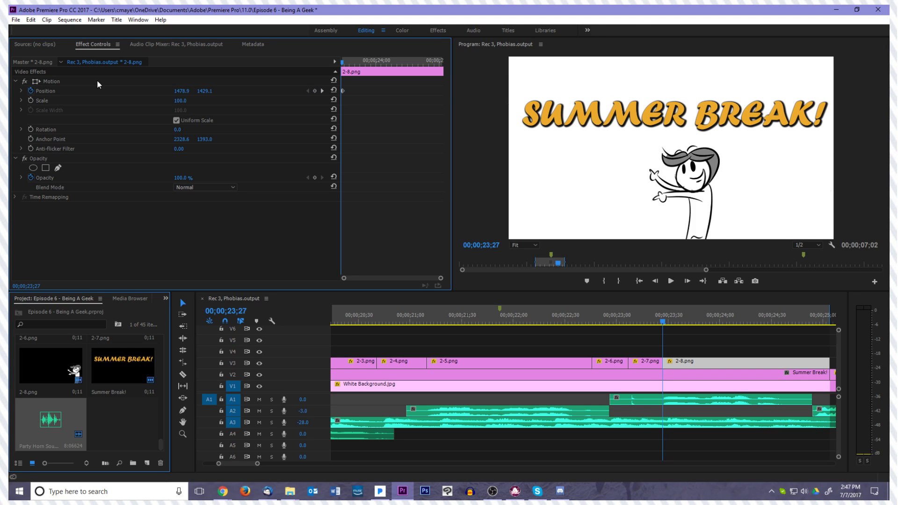
click(97, 81)
drag(711, 214, 702, 216)
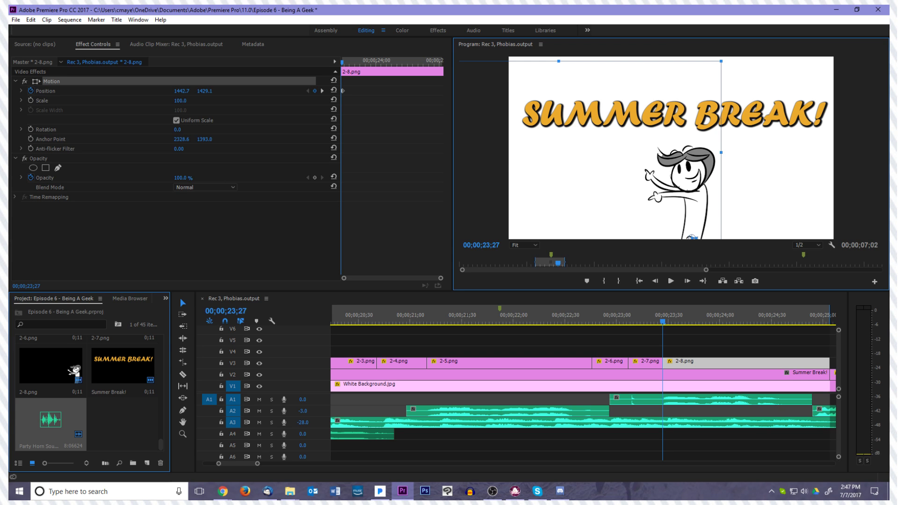
Play the Summer Break section from 00;00;18;02 through clip 2-8.png to review the full animation
click(640, 281)
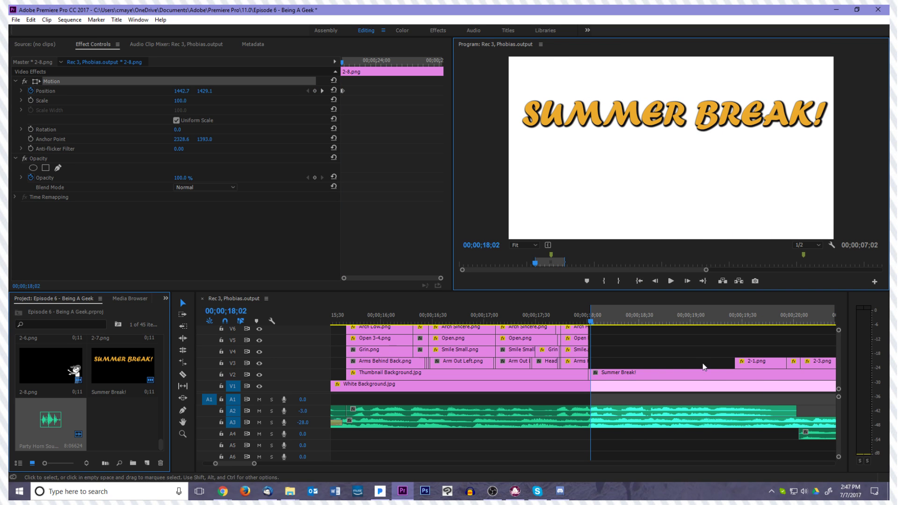
key(space)
key(space)
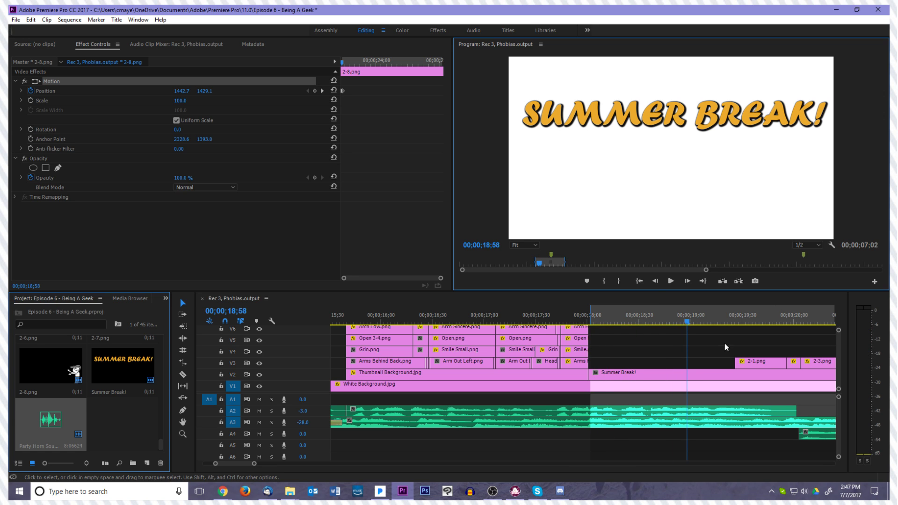
drag(687, 322, 592, 333)
key(space)
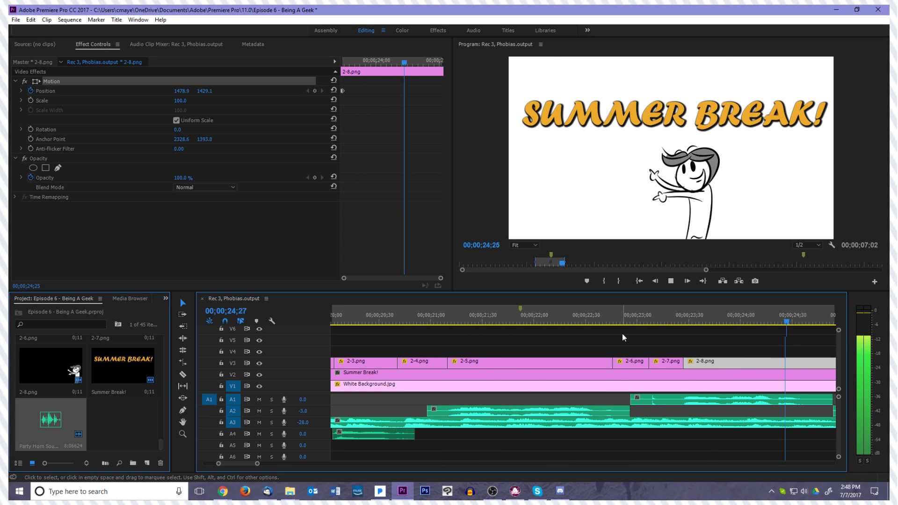
key(space)
Move the second position keyframe of clip 2-8.png one frame later, to 00;00;23;30
drag(805, 317, 685, 339)
click(692, 353)
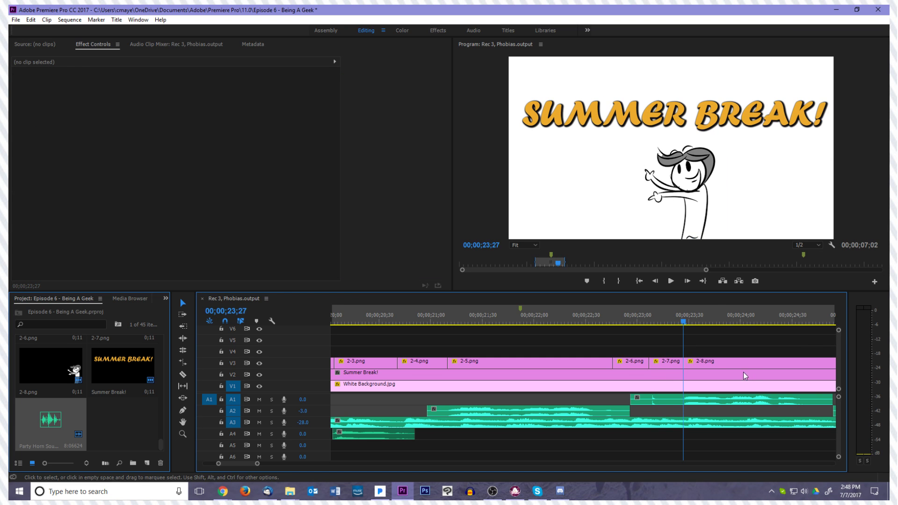
click(714, 361)
key(Right)
key(Right)
key(Right)
click(346, 100)
key(equal)
key(equal)
drag(349, 91, 354, 91)
click(367, 107)
Shift the character in clip 2-8.png right to X 1499.4 at 00;00;23;29, adding an overshoot position keyframe
key(Left)
key(Left)
key(Left)
key(Right)
key(Right)
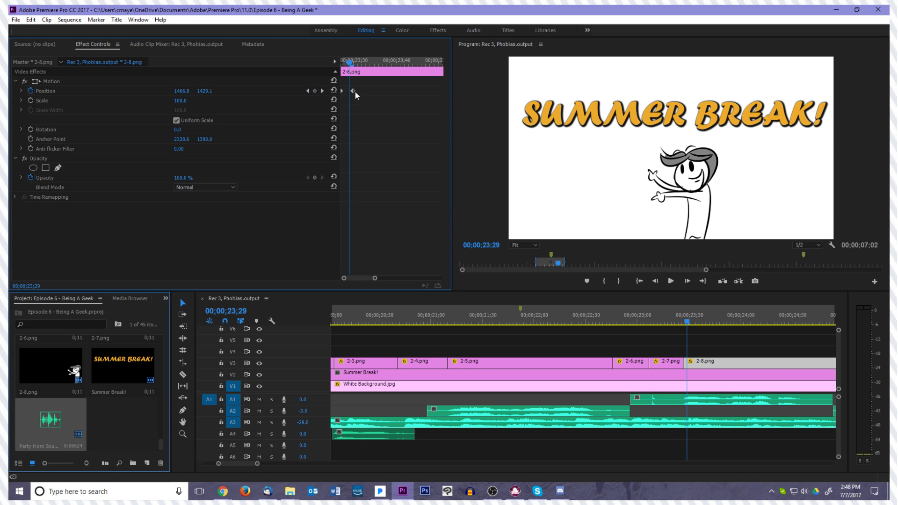
click(223, 82)
drag(719, 222, 723, 222)
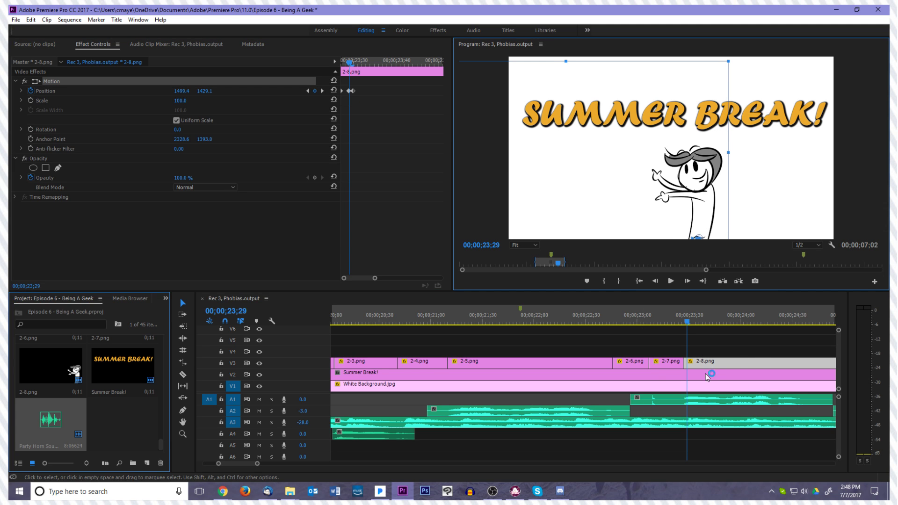
Play the start of clip 2-8.png from 00;00;23;25 to review the overshoot movement
click(690, 323)
key(Left)
key(Left)
key(Left)
key(Left)
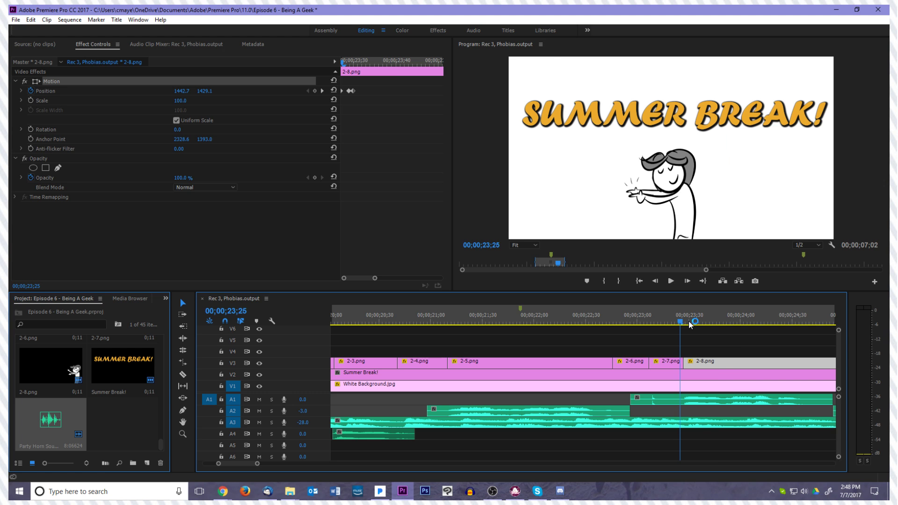
key(space)
Add a position keyframe to clip 2-8.png at X 1478.9, a couple of frames after the last existing one
key(space)
drag(766, 322, 694, 328)
click(314, 91)
key(space)
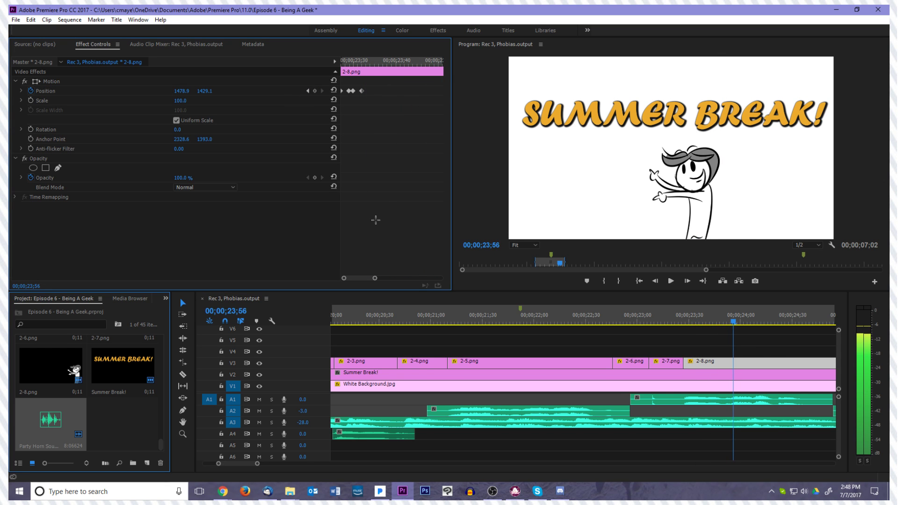
At 00;00;24;05, move the character in clip 2-8.png right and down to position 1572.9, 1454.5
drag(371, 60, 380, 78)
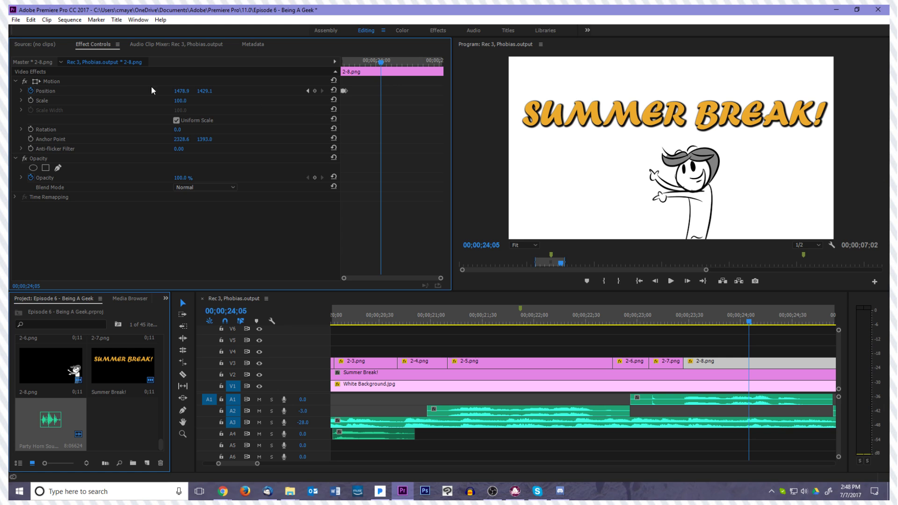
click(42, 81)
drag(552, 184, 560, 190)
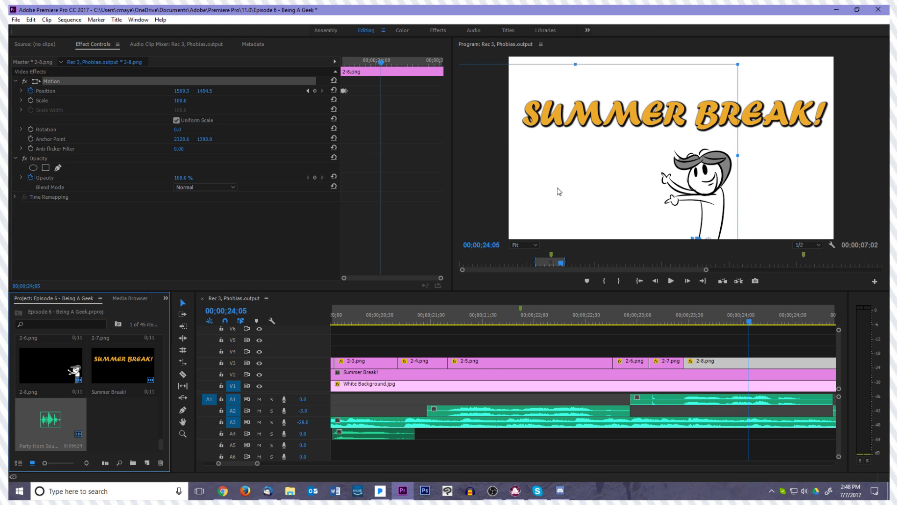
Enable rotation keyframing on clip 2-8.png at 00;00;23;31, adding the first rotation keyframe at 0°
drag(382, 63, 338, 69)
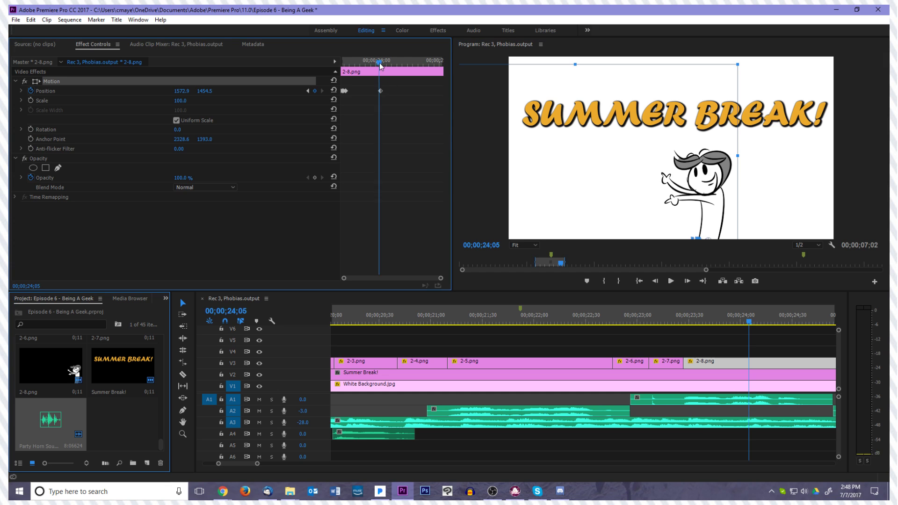
drag(347, 76, 346, 75)
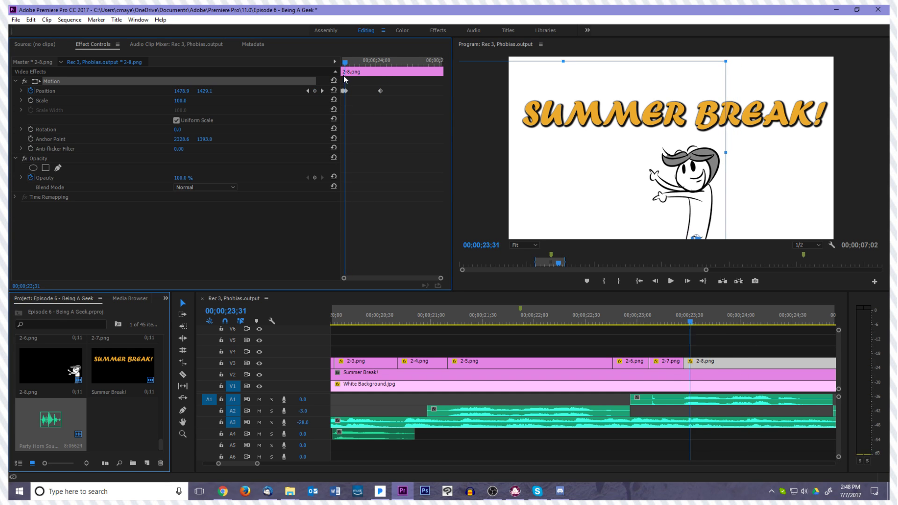
click(30, 127)
Set the rotation of clip 2-8.png to 10° at 00;00;24;04, adding a second rotation keyframe
key(Right)
key(Right)
key(Right)
key(Right)
key(Right)
key(Right)
key(Right)
key(Right)
key(Right)
key(Right)
key(Right)
key(Right)
key(Right)
key(Right)
key(Right)
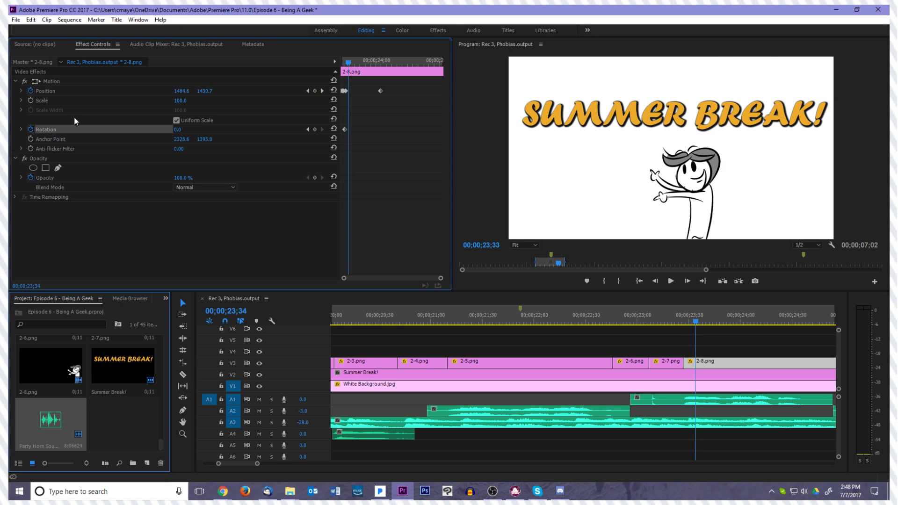
key(Right)
key(Right)
key(Right)
key(Right)
key(Right)
key(Right)
key(Right)
key(Right)
key(Right)
key(Right)
key(Right)
key(Right)
key(Right)
key(Right)
key(Right)
key(Right)
key(Right)
key(Right)
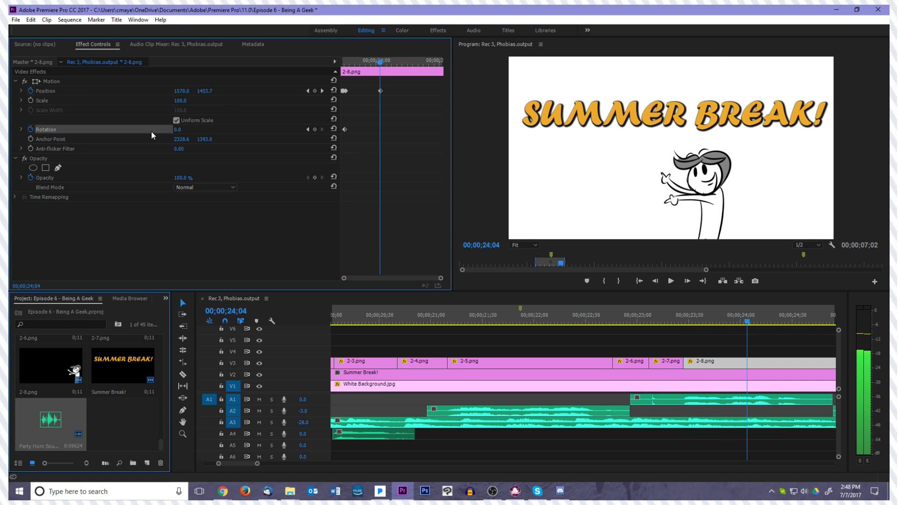
click(189, 127)
text(10)
key(Return)
Play clip 2-8.png from around 00;00;23;30 to review the tilt against the audio
key(Left)
key(Left)
key(Left)
key(Left)
key(Left)
key(Left)
key(Left)
key(Left)
key(Left)
key(Left)
key(Left)
key(Left)
key(Left)
key(Left)
key(Left)
key(Left)
key(Left)
key(Left)
key(Left)
key(Left)
key(Left)
key(Left)
key(Left)
key(Left)
key(Left)
key(Left)
key(Left)
key(Left)
key(Left)
key(Left)
key(Left)
key(Left)
key(Left)
key(Left)
key(Left)
key(Left)
key(Left)
key(Left)
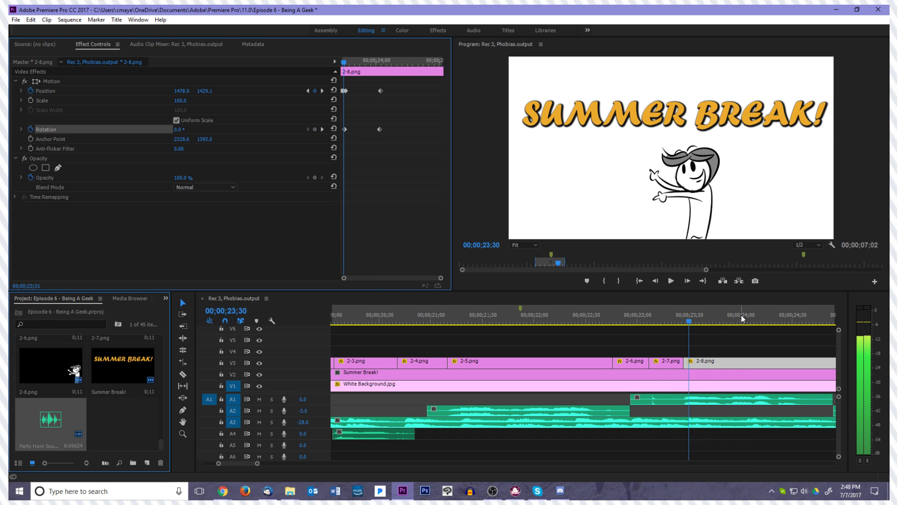
key(space)
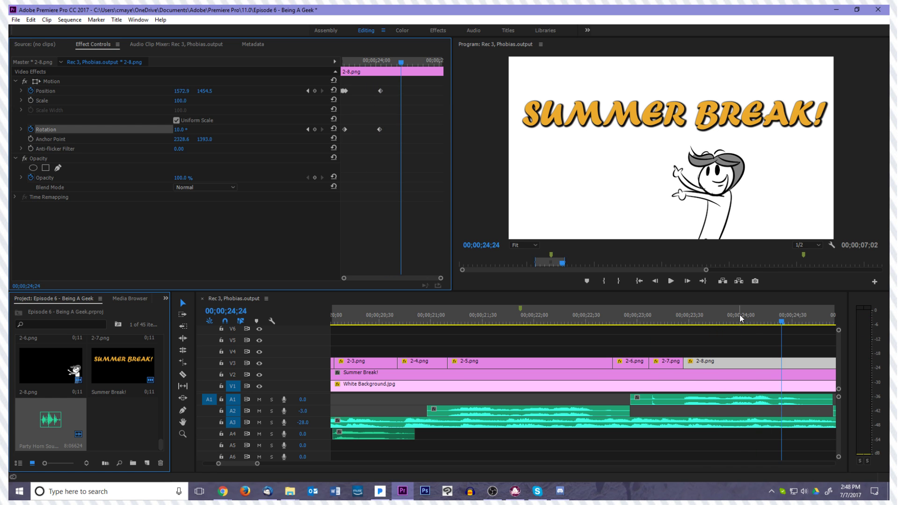
Move the 10° rotation keyframe of clip 2-8.png earlier to 00;00;23;59 and add a 20° rotation keyframe at 00;00;24;01
drag(779, 318, 740, 334)
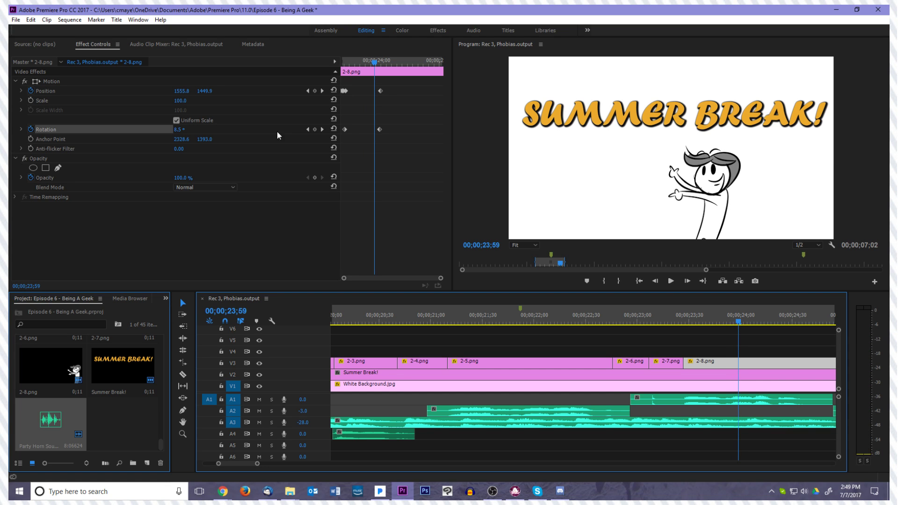
drag(380, 131, 375, 131)
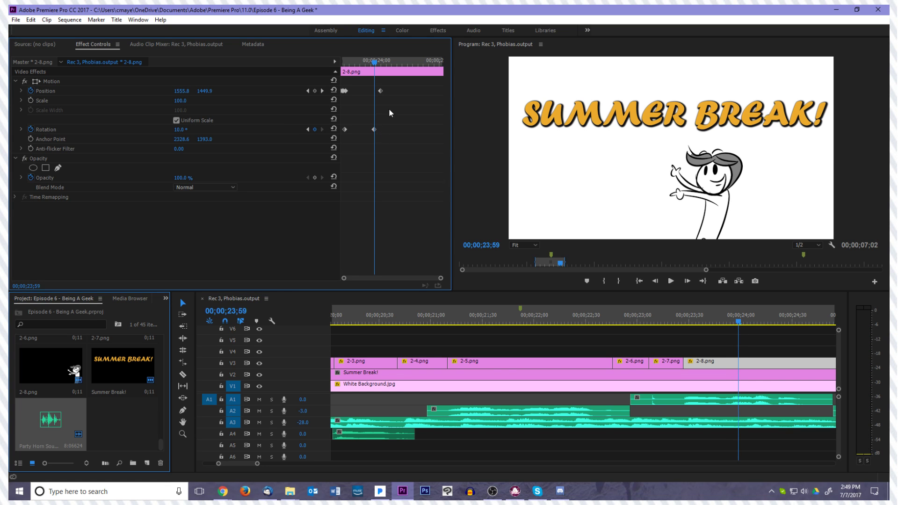
key(Right)
key(Right)
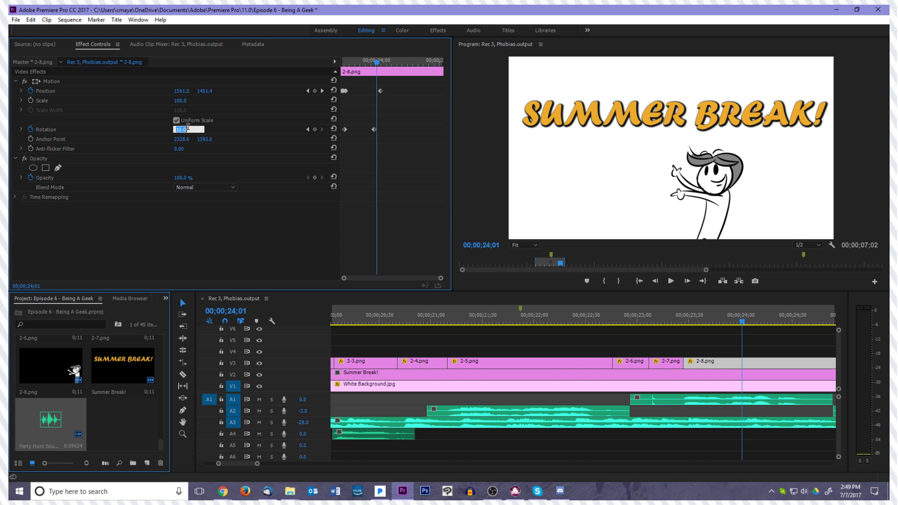
text(20)
key(Return)
Move the 20° rotation keyframe of clip 2-8.png to 00;00;24;08 and change its rotation to 35°
key(Right)
key(Right)
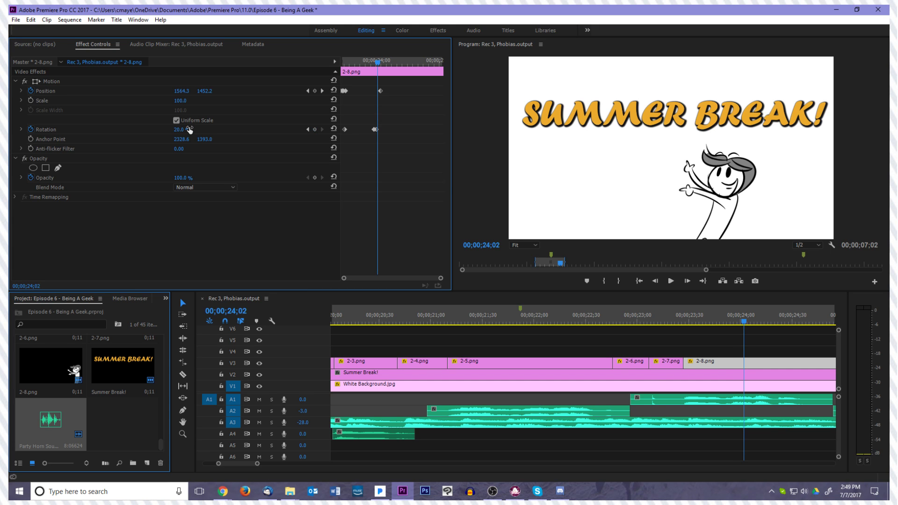
key(Left)
key(Left)
key(Left)
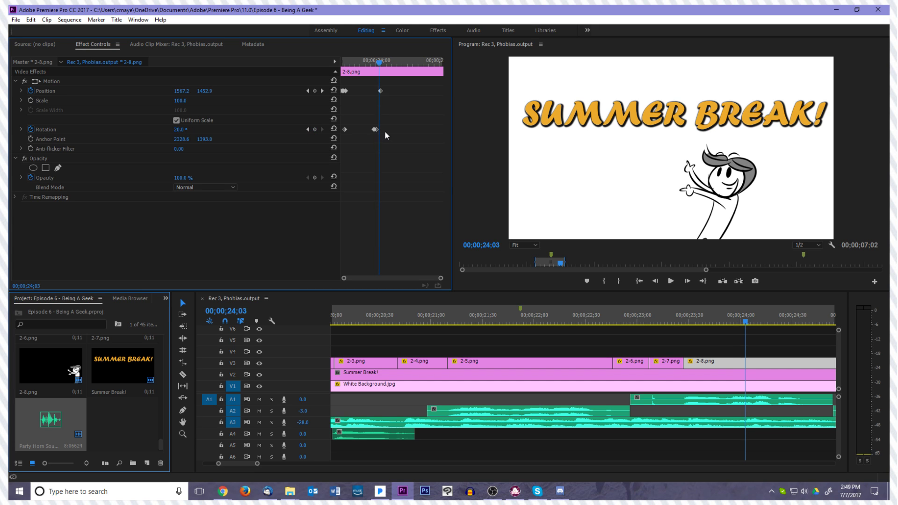
key(Right)
key(Right)
key(Right)
key(Right)
key(Right)
key(Right)
key(Right)
key(Right)
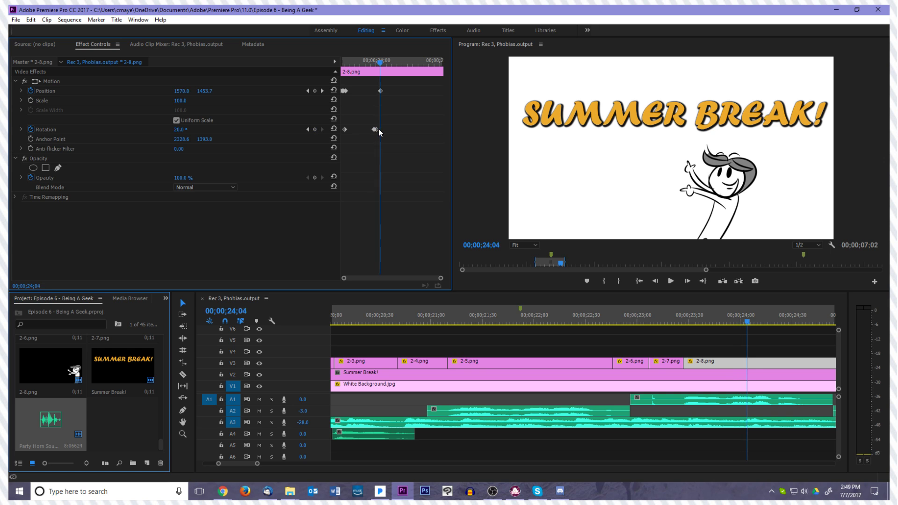
drag(377, 129, 384, 129)
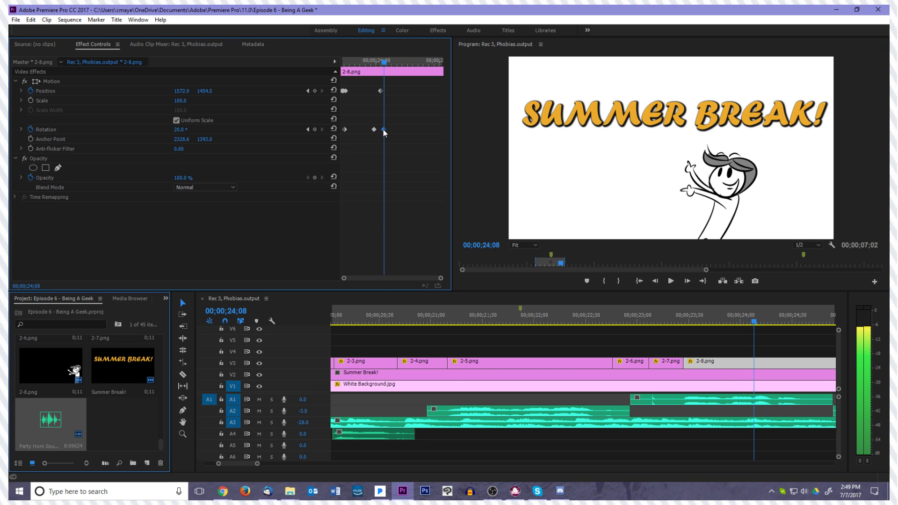
click(189, 129)
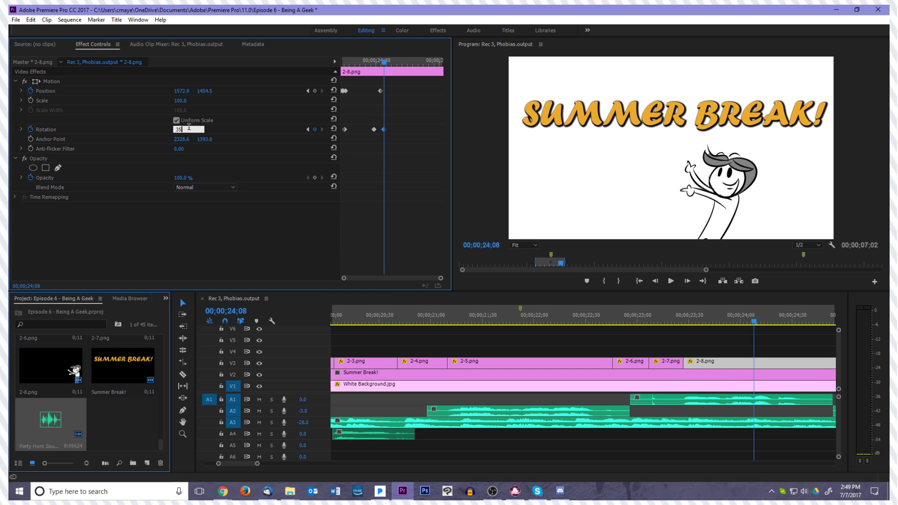
key(Return)
Set the rotation of clip 2-8.png to -10° at 00;00;24;11 so the character swings back
key(Right)
key(Right)
key(Right)
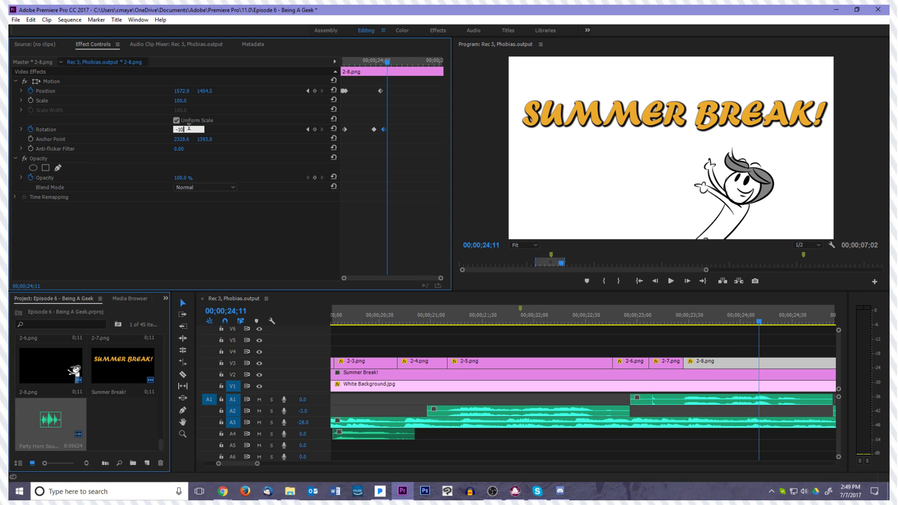
click(189, 127)
text(-10)
key(Return)
Set the rotation of clip 2-8.png to 5° at 00;00;24;13 and to 0° a couple of frames after
key(Right)
key(Right)
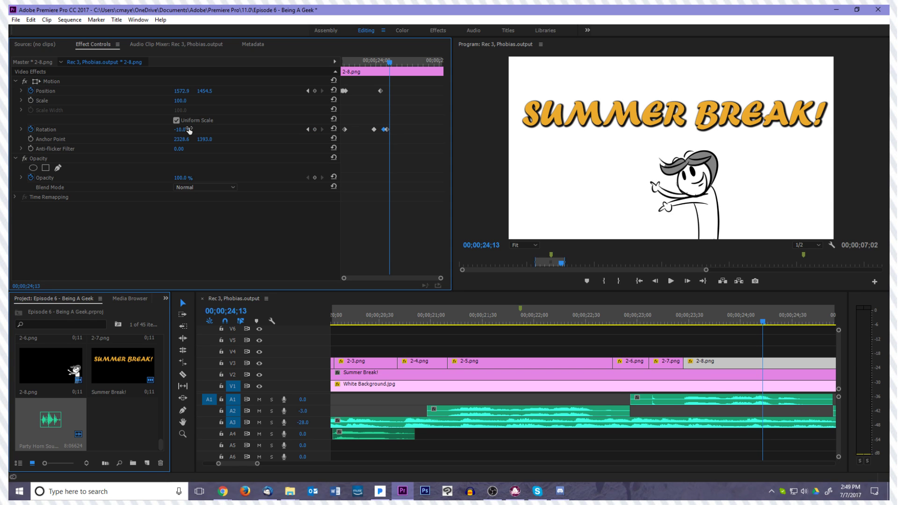
text(5)
key(Return)
key(Right)
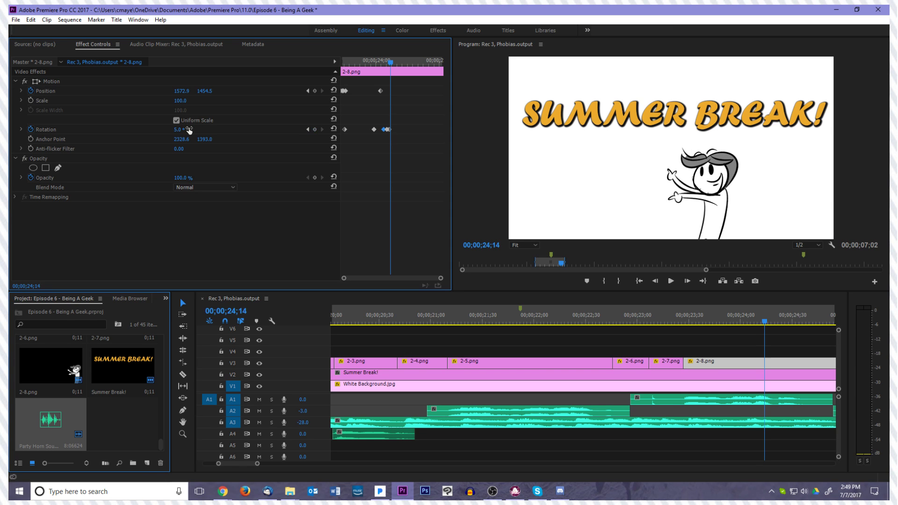
Step back to the rotation keyframes of clip 2-8.png and play to the clip's end to review the wobble
key(Left)
key(Left)
key(Left)
key(Left)
key(Left)
key(Left)
key(Left)
key(Left)
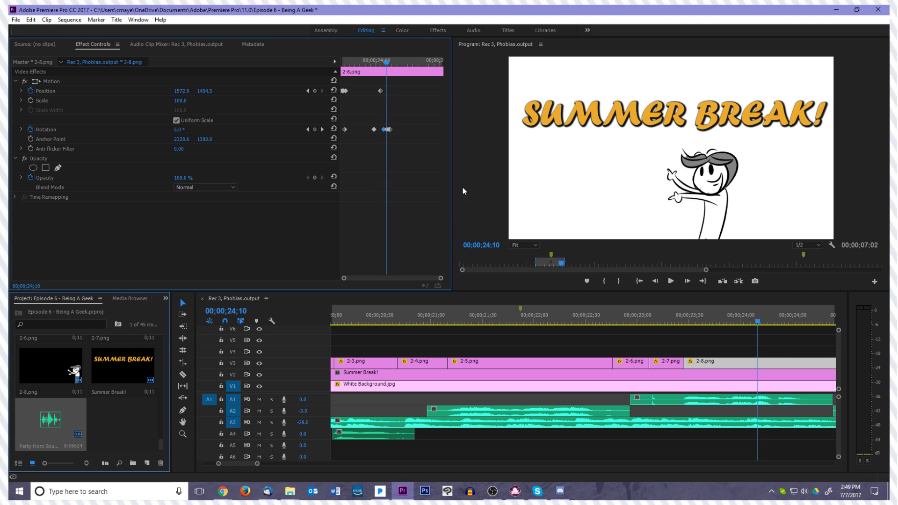
key(space)
key(space)
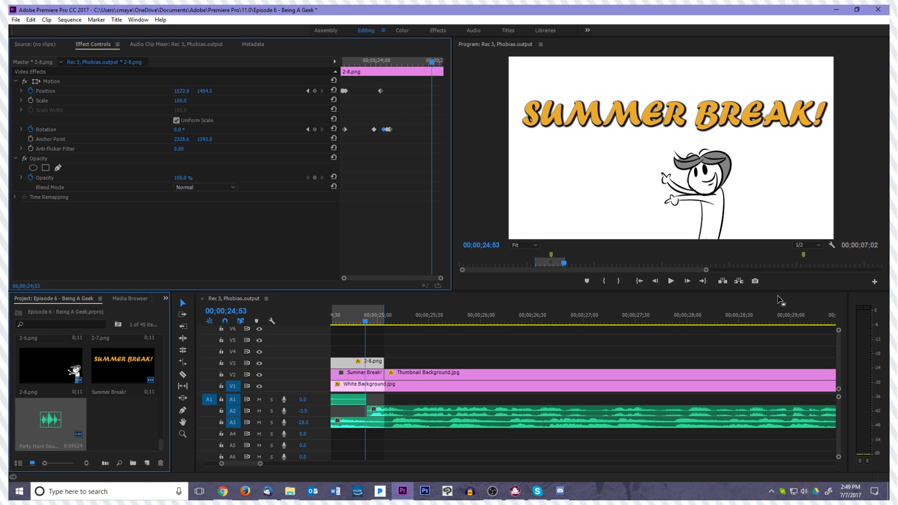
Play the whole Summer Break section from the In point at 00;00;18;02 past the end of clip 2-8.png
click(639, 281)
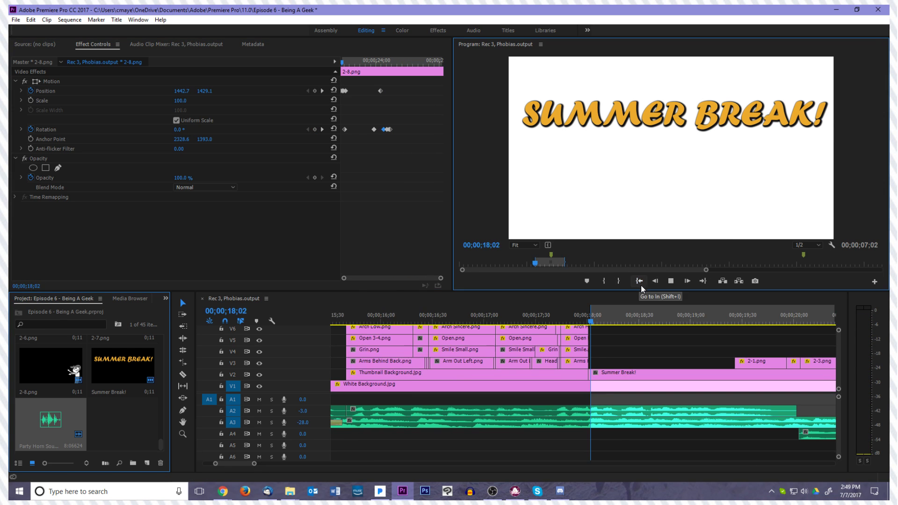
key(space)
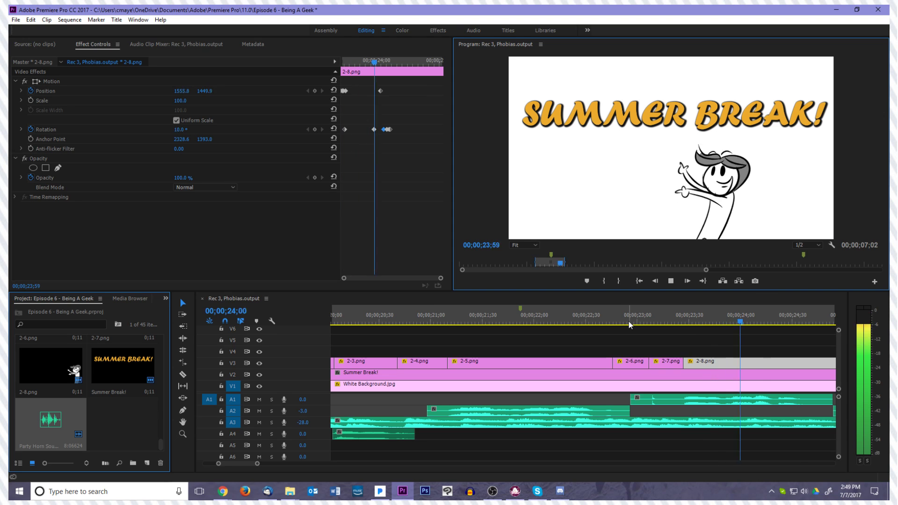
key(space)
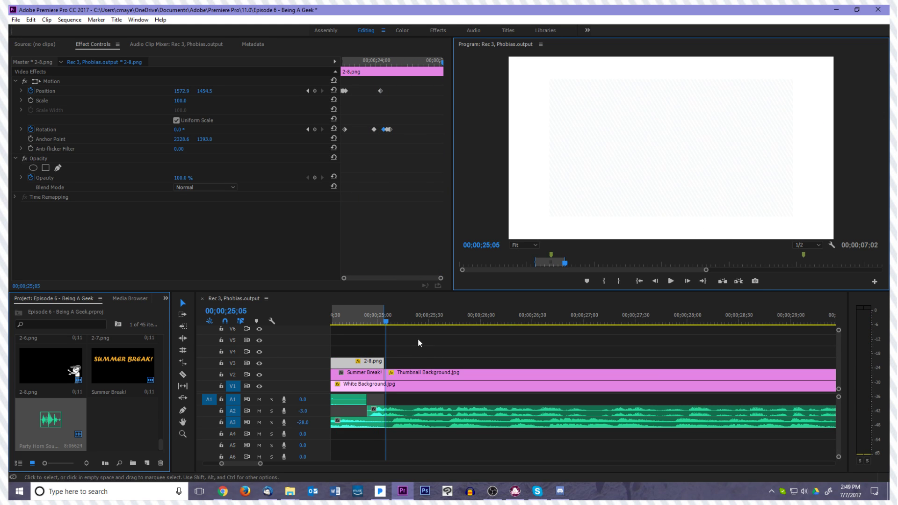
Scrub back through clip 2-8.png to check its motion, and replay the section from the In point
click(379, 321)
drag(379, 322, 375, 361)
scroll(439, 360, up, 5)
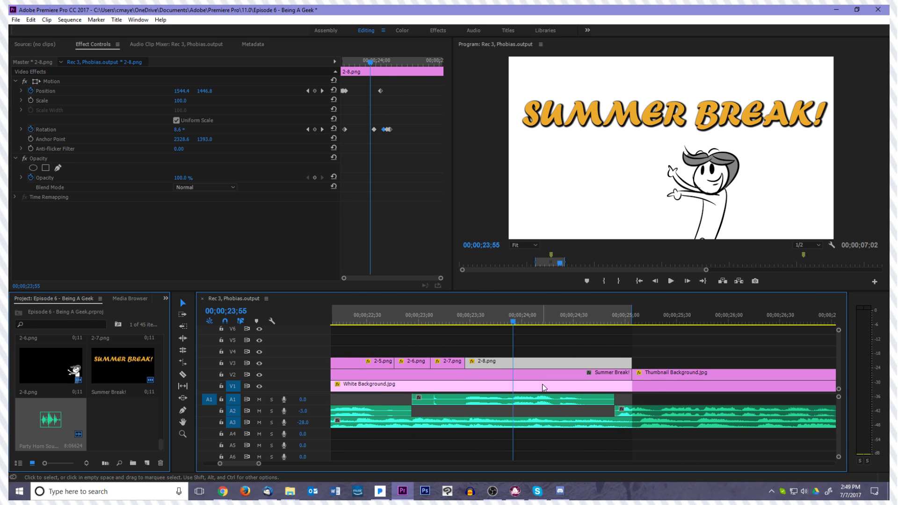
scroll(507, 385, up, 2)
drag(584, 321, 549, 324)
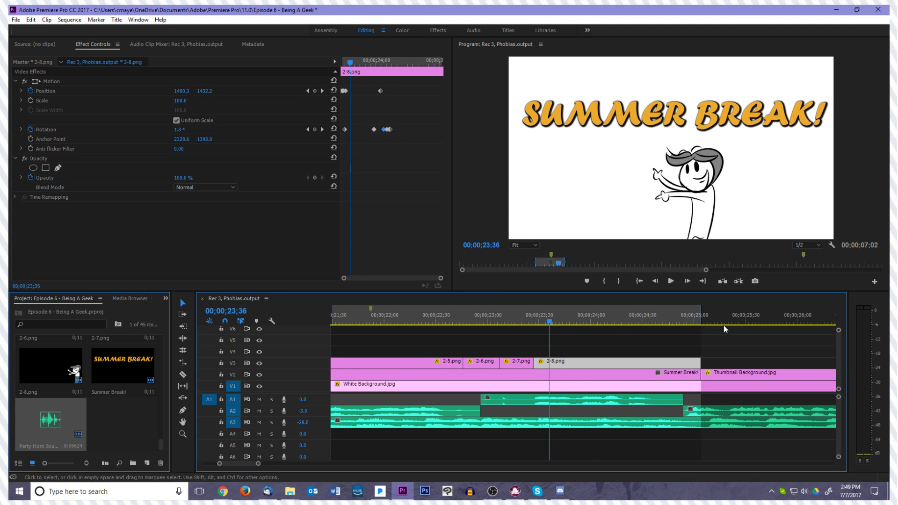
click(639, 281)
key(space)
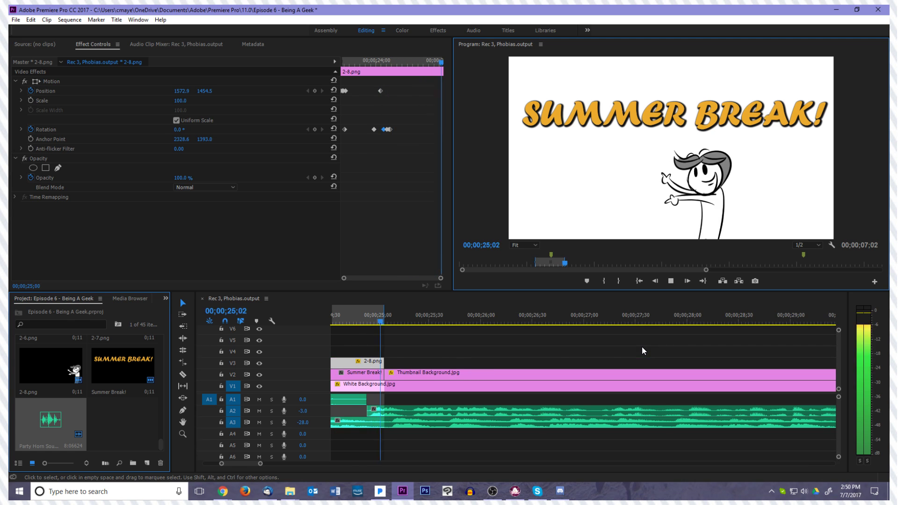
Return the playhead to the start of the Summer Break! title at 00;00;18;02 and view that part of the timeline closely
drag(389, 321, 432, 328)
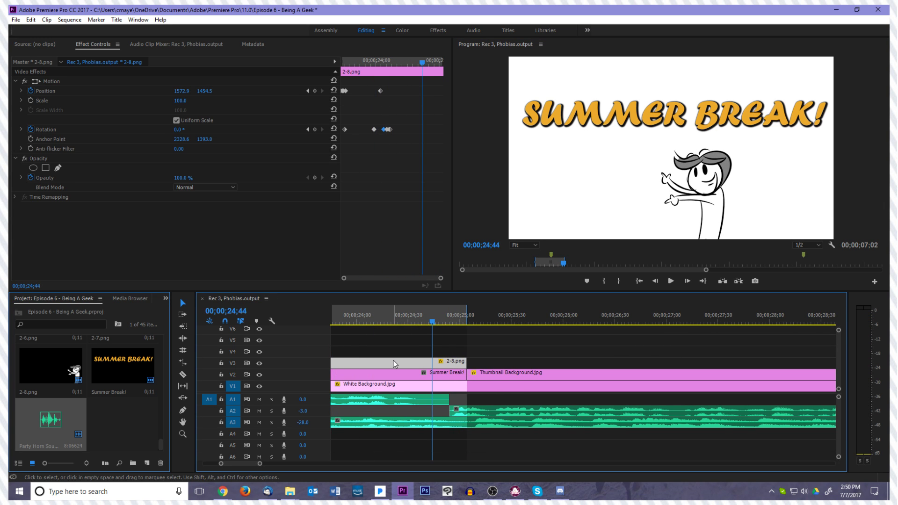
scroll(397, 356, up, 5)
click(403, 354)
key(minus)
key(minus)
drag(604, 325, 431, 339)
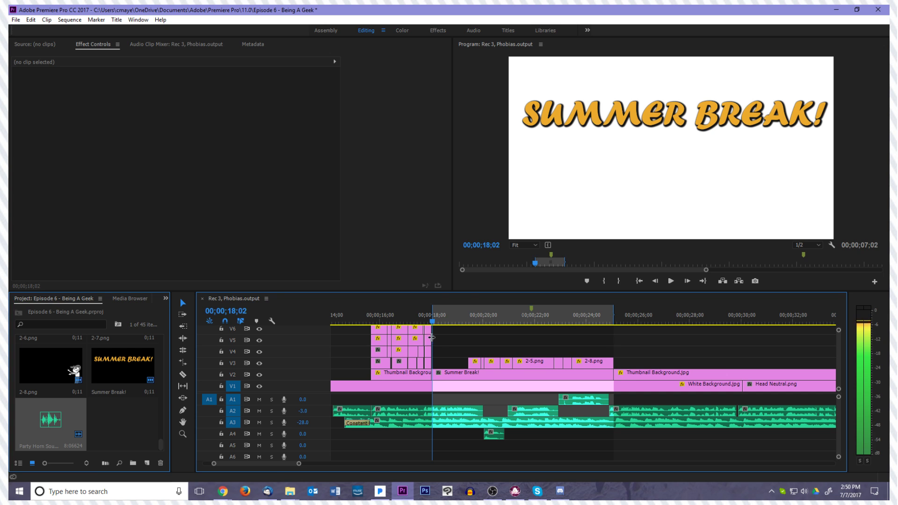
click(442, 360)
key(equal)
key(equal)
key(equal)
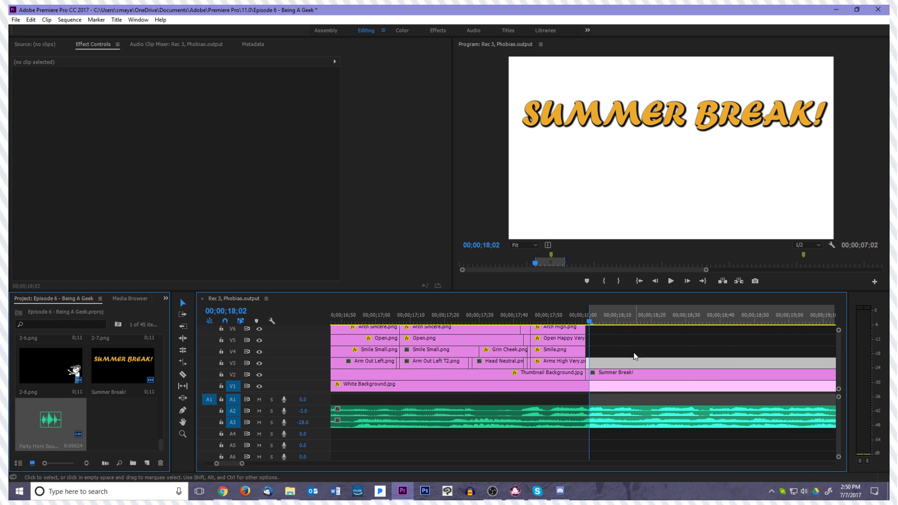
Find the title's cue in the audio and trim the start of the Summer Break! title to about 00;00;18;20
key(Right)
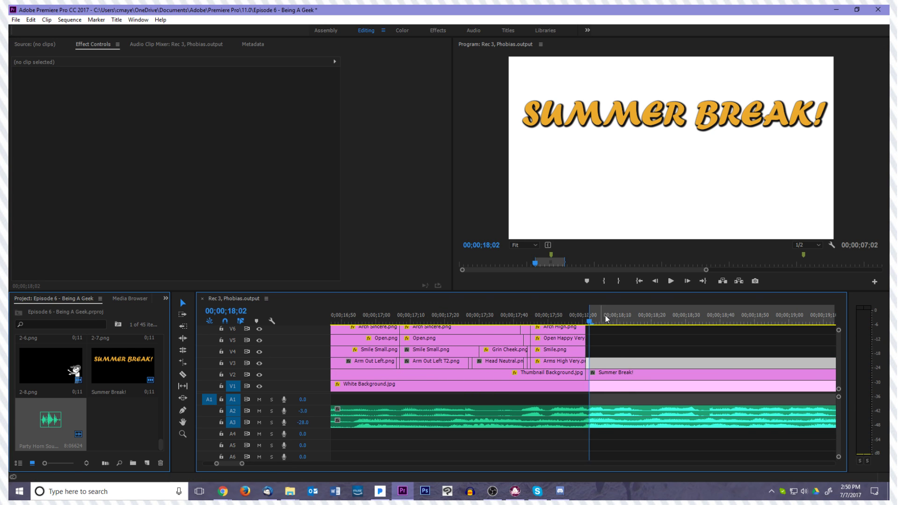
key(Right)
click(607, 375)
key(Right)
key(Right)
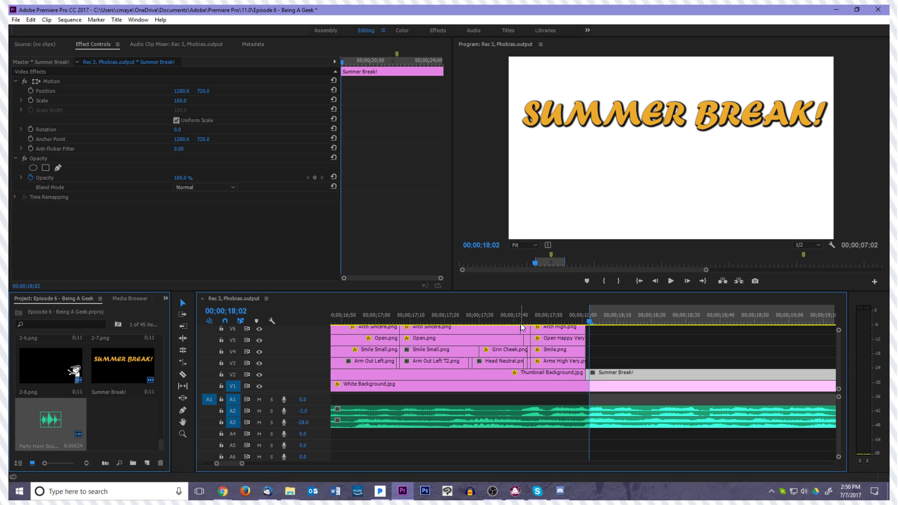
key(Right)
key(Right)
key(Right)
key(Right)
key(Right)
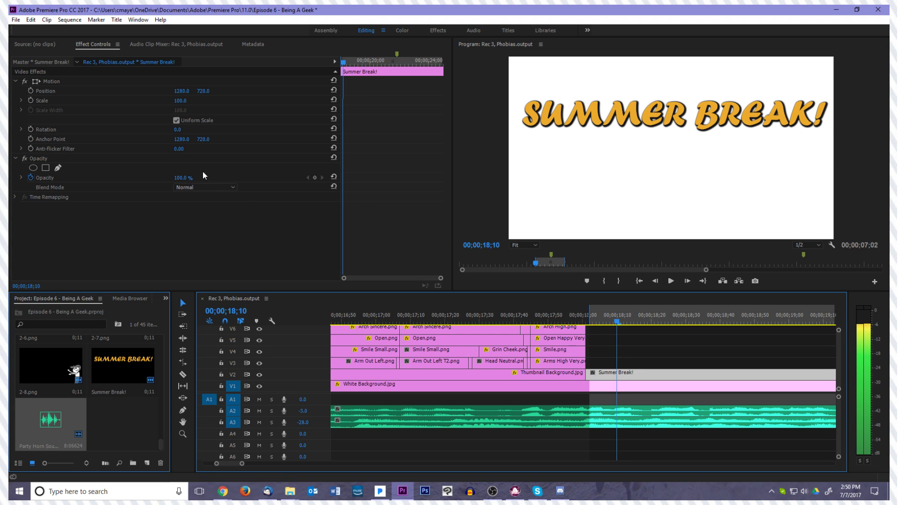
key(Right)
key(Right)
key(Right)
key(Right)
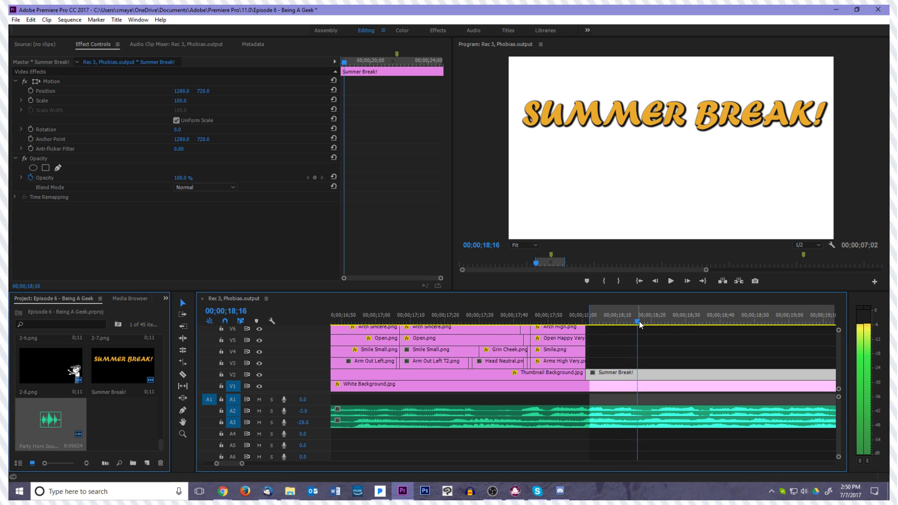
key(Right)
key(Right)
drag(589, 375, 654, 375)
click(668, 360)
Set the scale of the Summer Break! title to 0 with the playhead at 00;00;18;25
key(Right)
key(Right)
key(Right)
key(Right)
key(Right)
key(Right)
key(Right)
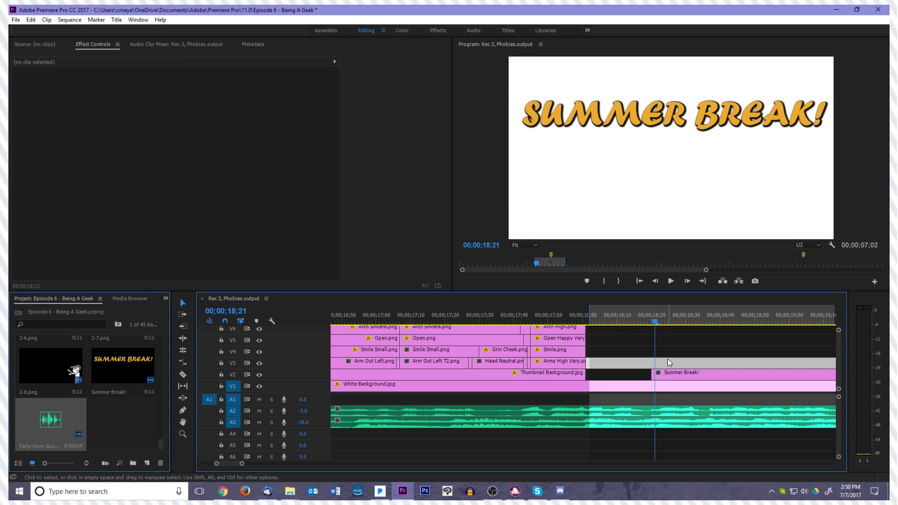
click(687, 377)
key(Left)
key(Left)
key(Left)
key(Left)
key(Right)
key(Right)
key(Right)
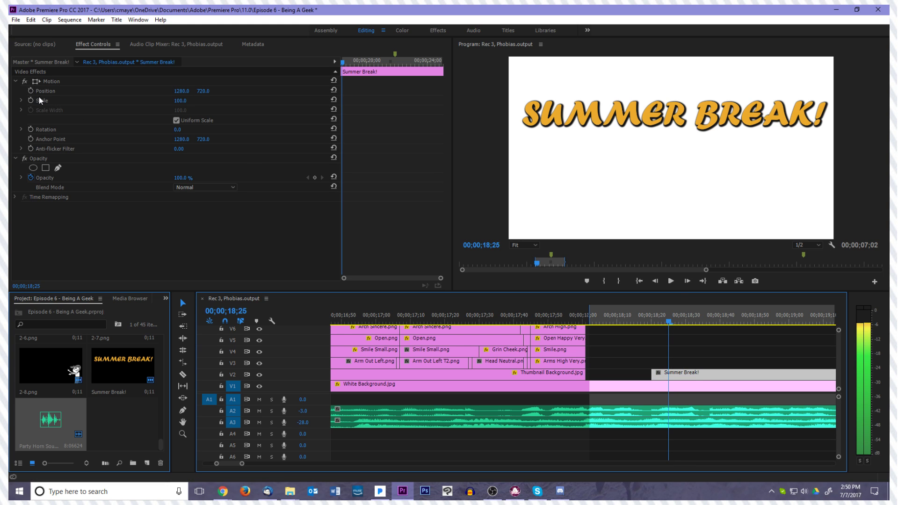
click(183, 100)
text(0)
key(Return)
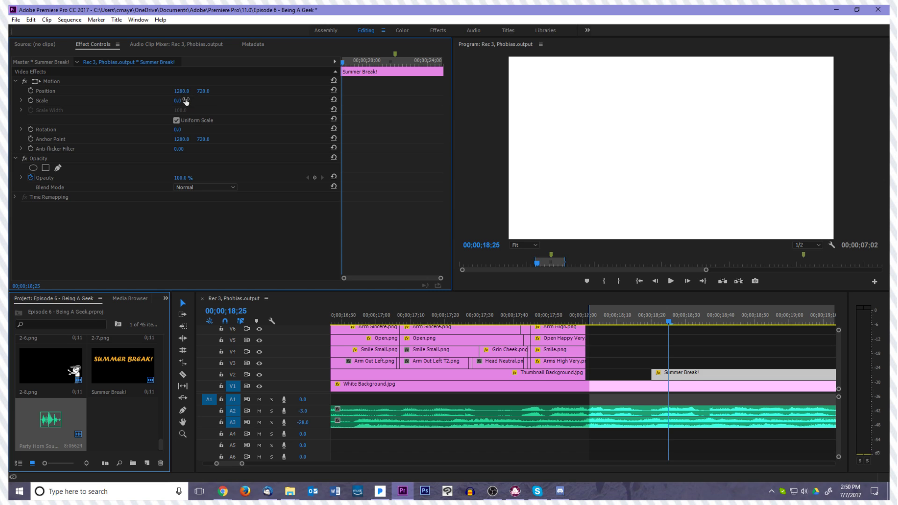
Start keyframing the Summer Break! title's scale from 0 at 00;00;18;25, and add an oversized scale keyframe at 00;00;18;31
click(31, 101)
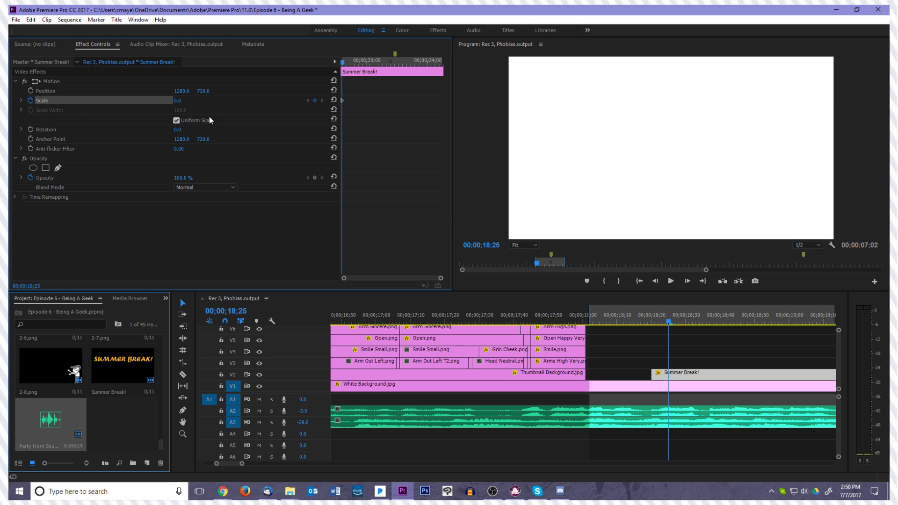
key(Right)
key(Right)
key(Right)
key(Right)
key(Right)
key(Right)
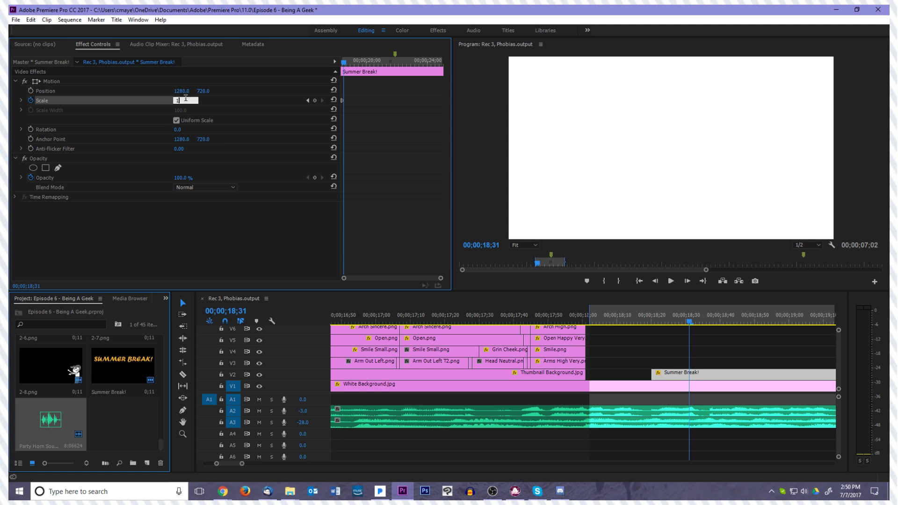
key(Return)
Set the title's scale to 100 two frames after the oversized keyframe
key(Right)
key(Right)
click(186, 100)
text(100)
key(Return)
Play back the title's pop-in twice and return the playhead to the title's start at 00;00;18;20
key(Left)
key(Left)
key(Left)
key(Left)
key(Left)
key(Left)
key(space)
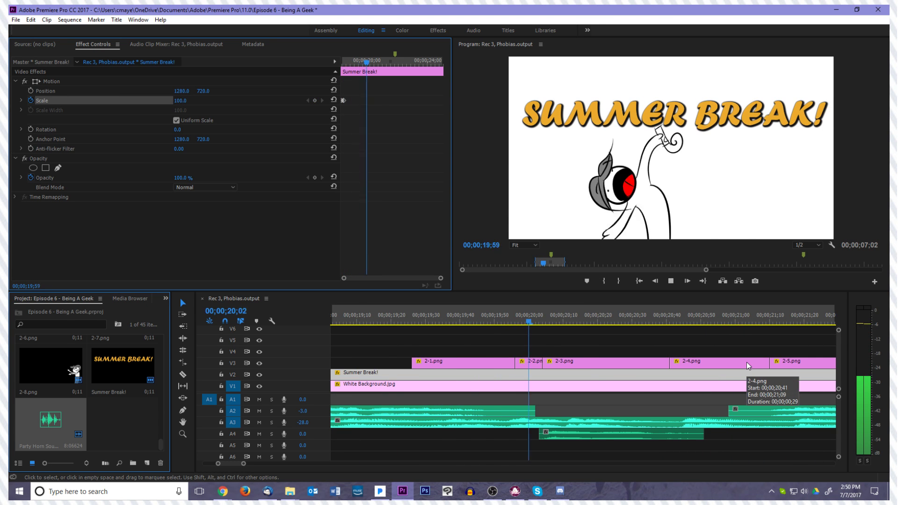
key(space)
drag(815, 321, 420, 374)
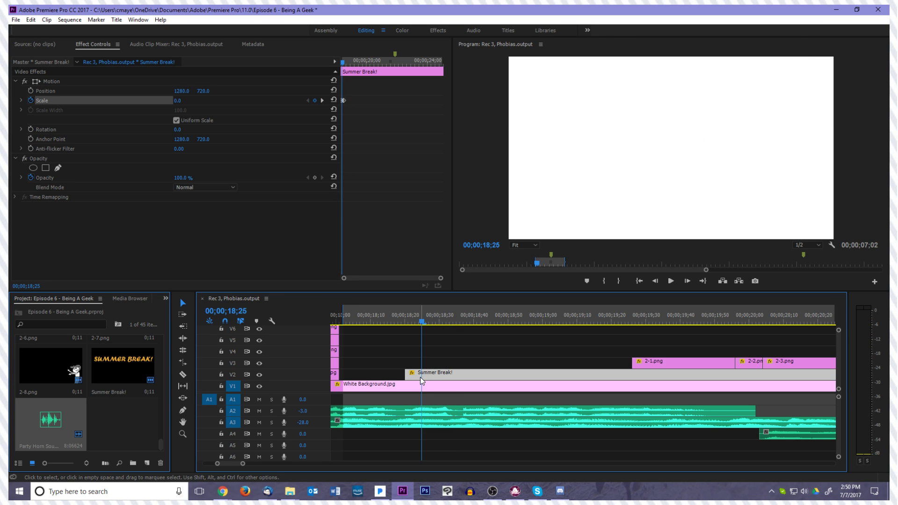
key(space)
key(space)
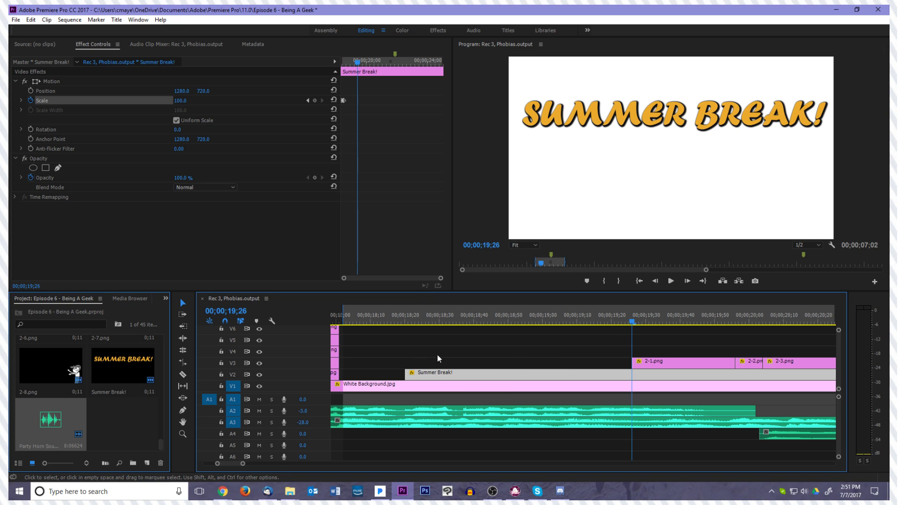
drag(630, 329, 405, 355)
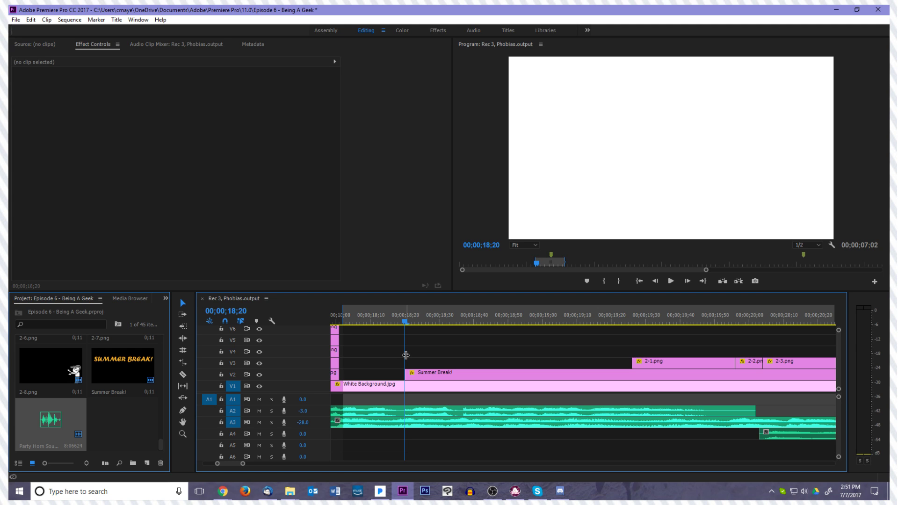
Save the project and scrub through the start of the Summer Break! title to check its pop-in
key(ctrl+s)
drag(413, 324, 403, 366)
click(444, 375)
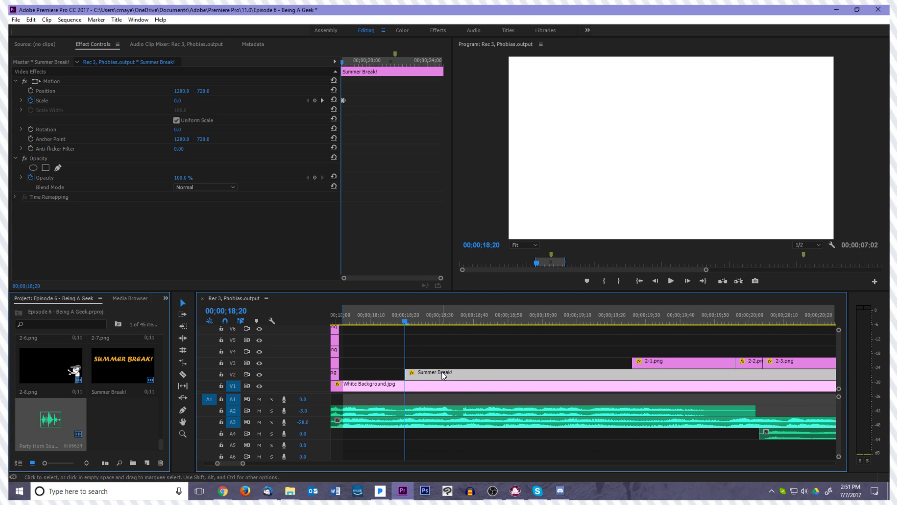
click(442, 361)
click(470, 321)
drag(474, 323, 442, 337)
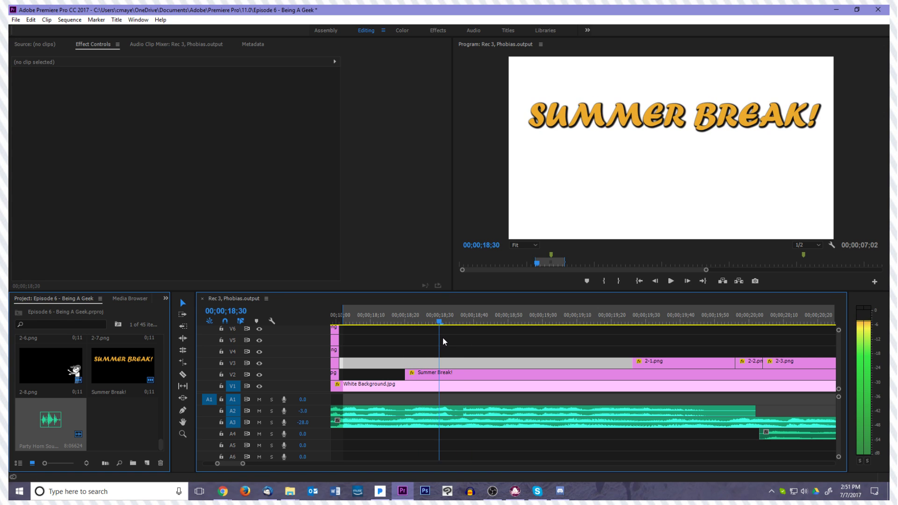
Switch to File Explorer and open the Video 1, Lizards folder in the Online Assets folder of Chritty Talks > Photos
mouse_move(290, 492)
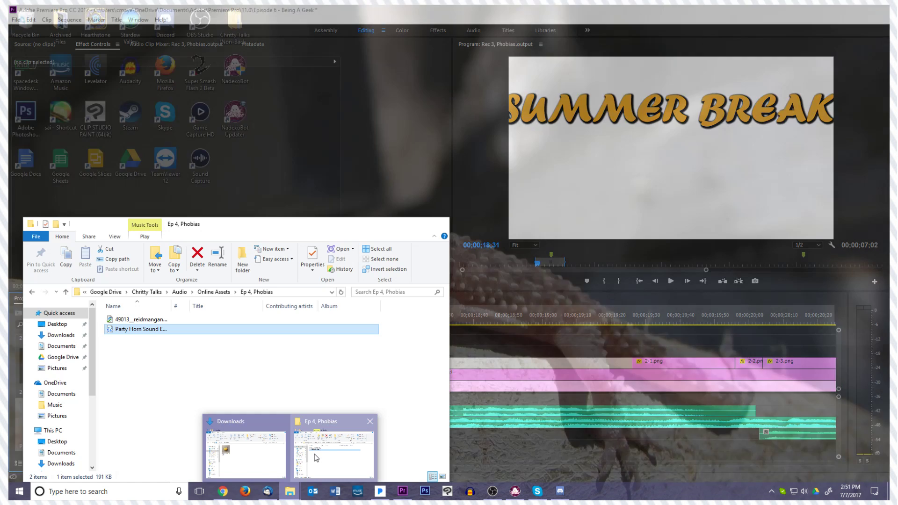
click(331, 449)
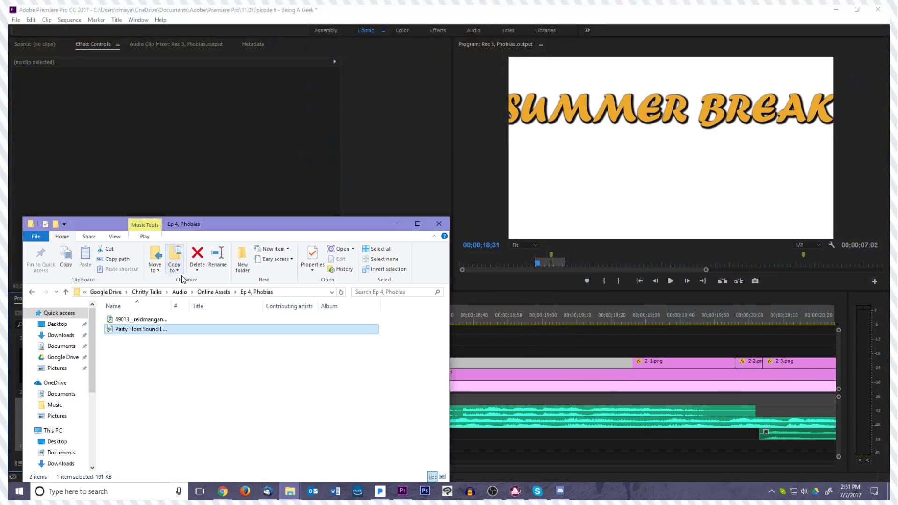
click(146, 292)
double_click(155, 337)
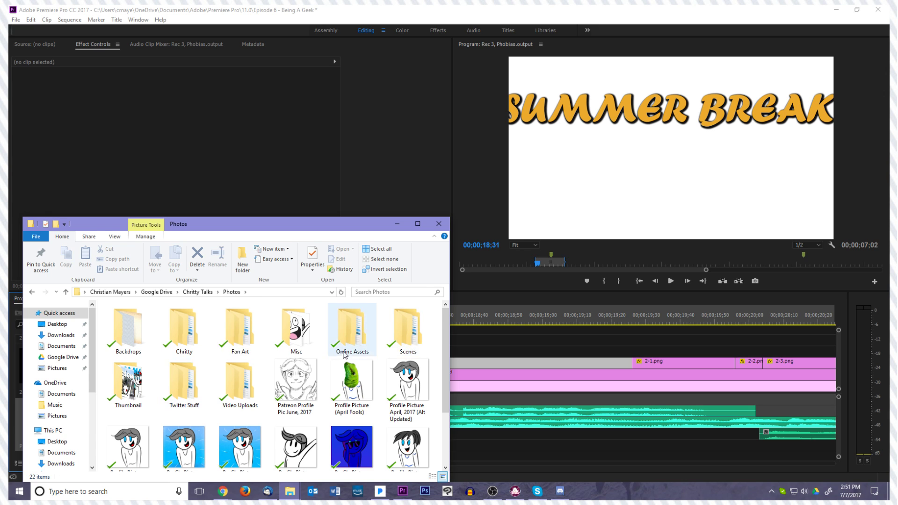
double_click(352, 333)
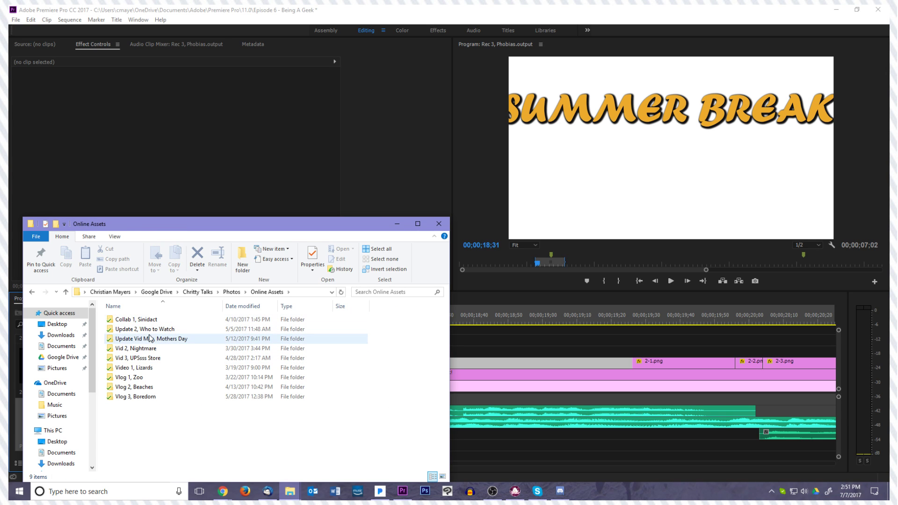
double_click(147, 371)
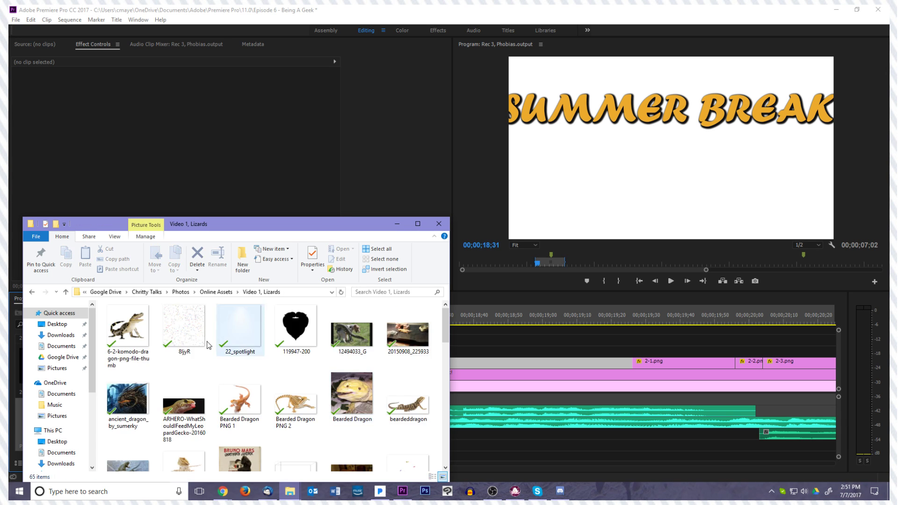
Find the confetti GIF in the folder and place it on track V6, starting with the title at 00;00;18;20
click(190, 339)
drag(190, 341, 165, 344)
drag(231, 231, 716, 307)
mouse_move(670, 403)
mouse_down()
mouse_move(422, 348)
mouse_move(663, 417)
mouse_move(515, 374)
mouse_move(363, 358)
mouse_move(431, 350)
mouse_move(641, 412)
mouse_move(669, 412)
mouse_up()
scroll(737, 408, down, 6)
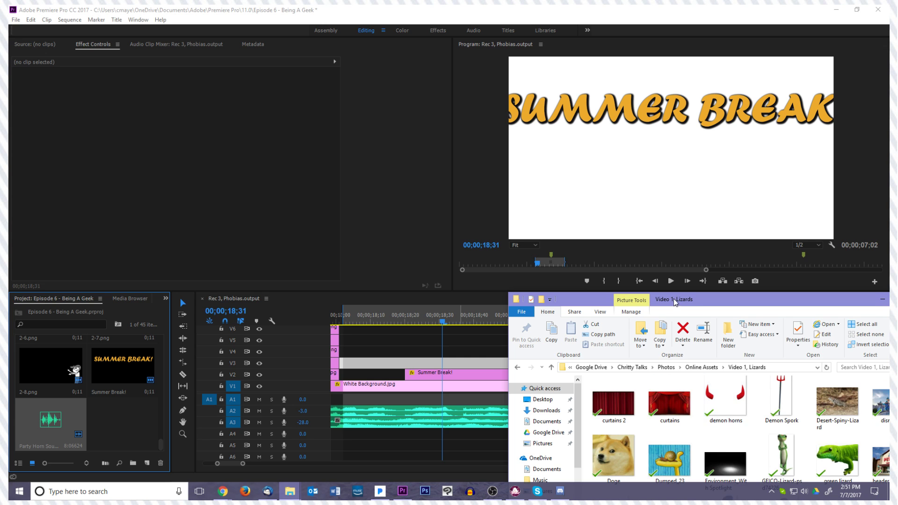
drag(676, 302, 376, 161)
scroll(469, 283, up, 2)
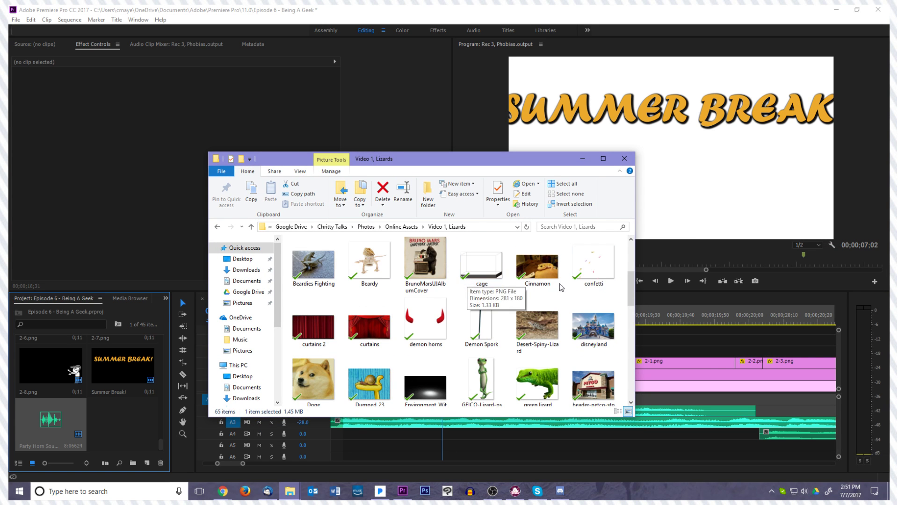
drag(512, 160, 811, 190)
drag(879, 292, 372, 327)
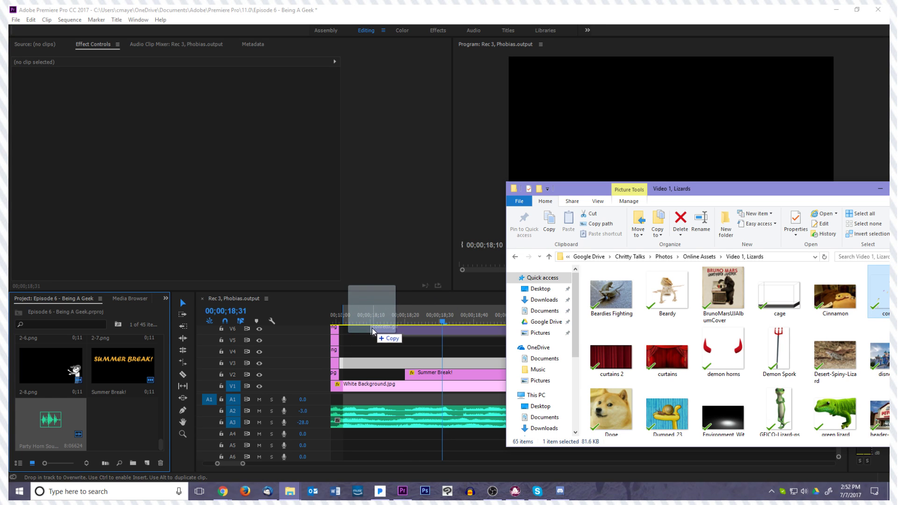
Scrub and play back the confetti together with the title from 00;00;18;20
drag(523, 332, 526, 325)
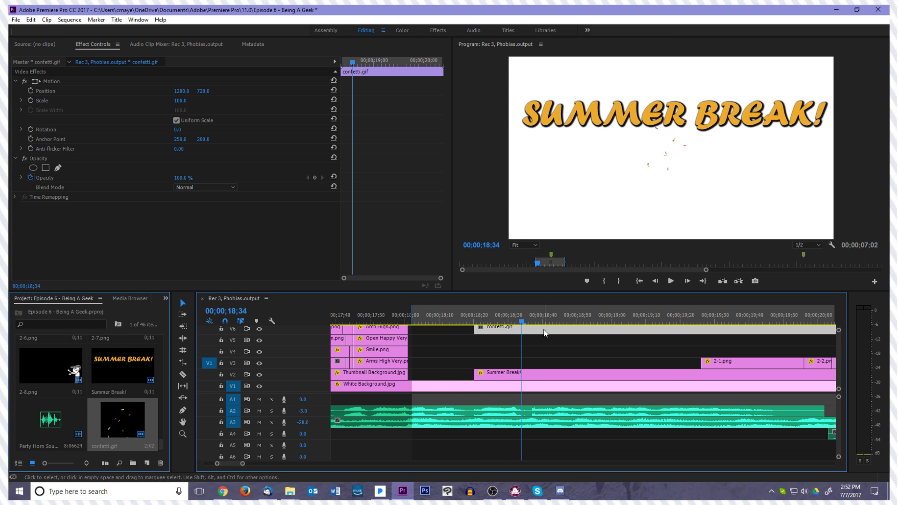
key(Left)
key(Left)
key(Left)
key(Left)
key(Left)
key(Left)
key(Left)
key(Left)
key(Left)
key(Left)
key(Left)
key(Left)
key(Left)
key(Left)
key(Left)
key(Left)
key(Left)
key(space)
key(Right)
key(Right)
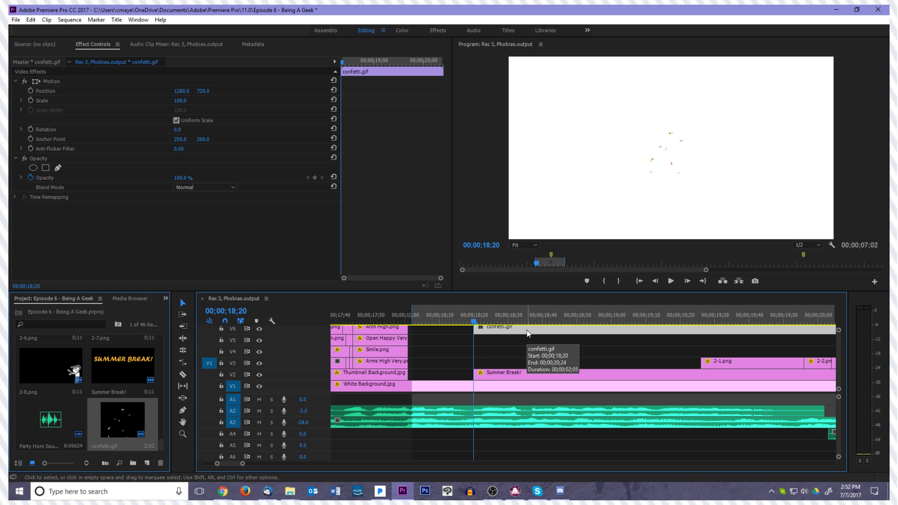
click(671, 281)
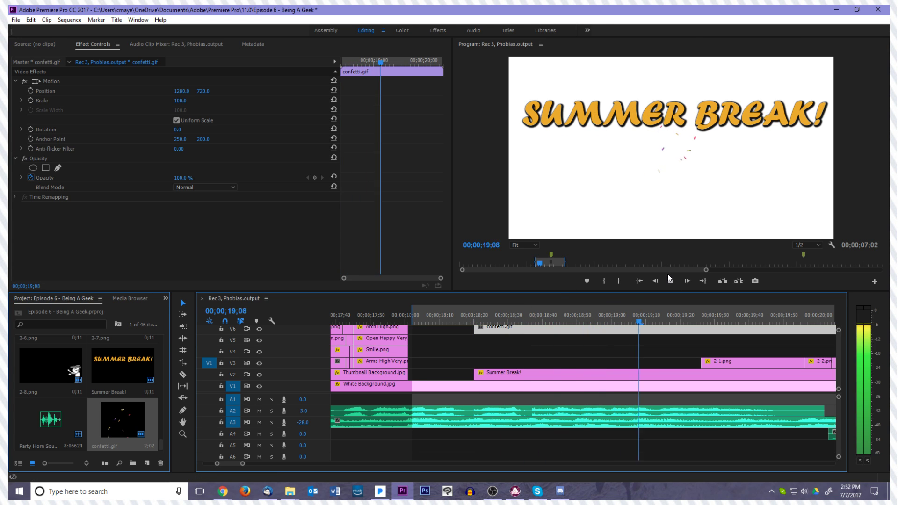
mouse_move(661, 326)
mouse_down()
mouse_move(507, 338)
mouse_move(668, 331)
mouse_up()
Move the confetti.gif clip on V6 so that it starts at 00;00;18;32
mouse_move(501, 347)
mouse_down()
mouse_move(479, 352)
mouse_move(518, 351)
mouse_up()
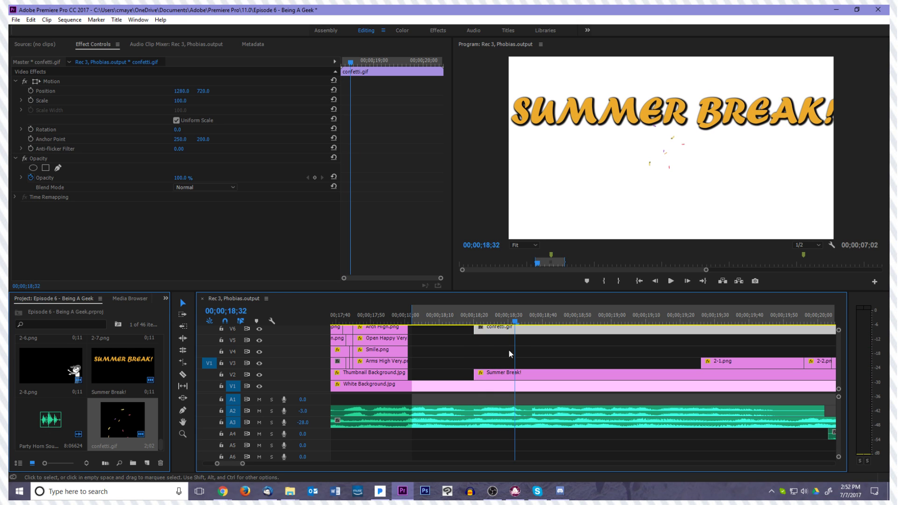
drag(476, 330, 534, 330)
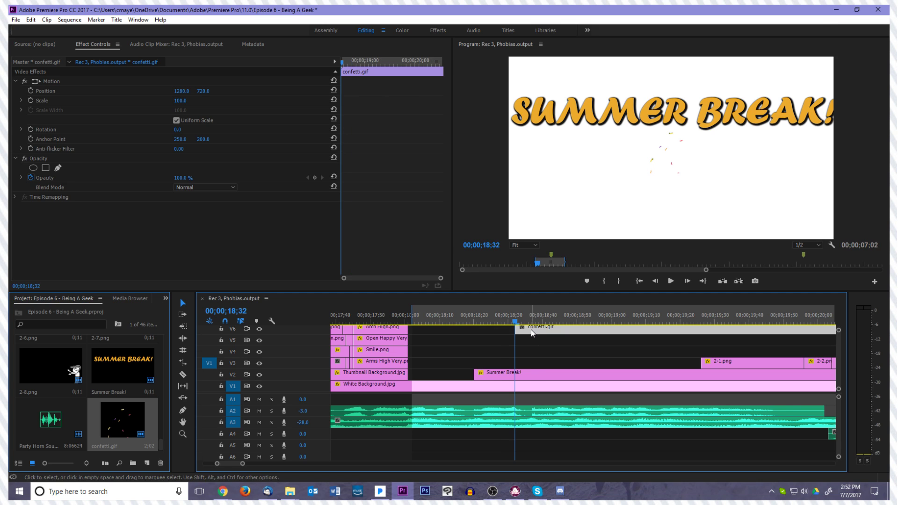
key(minus)
key(minus)
key(minus)
key(equal)
key(equal)
Duplicate the confetti.gif clip onto tracks V5 and V7, with both copies starting at 00;00;18;32
click(622, 331)
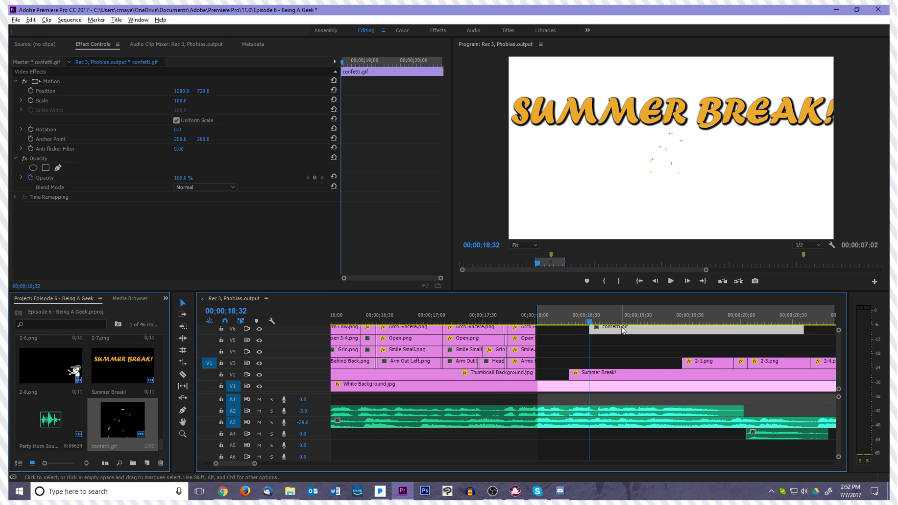
drag(616, 327, 590, 341)
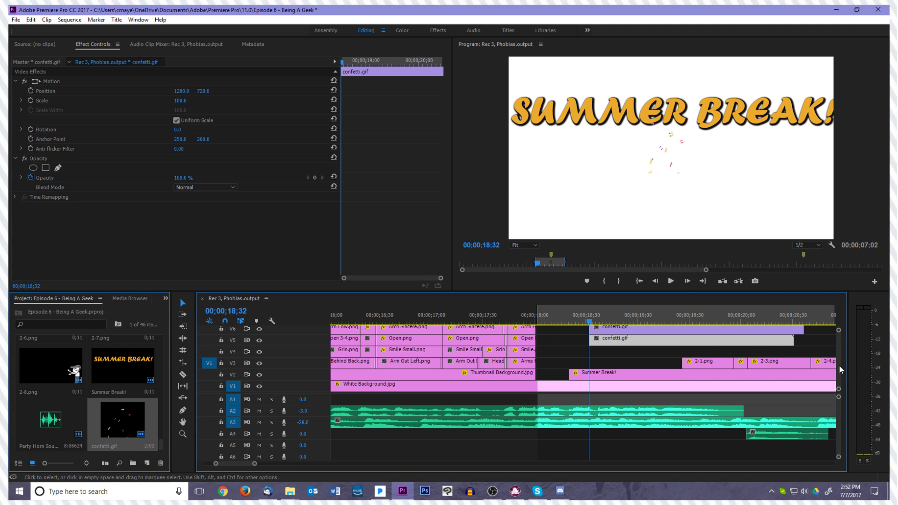
scroll(838, 349, up, 2)
drag(653, 362, 649, 349)
scroll(770, 363, up, 1)
scroll(771, 364, down, 1)
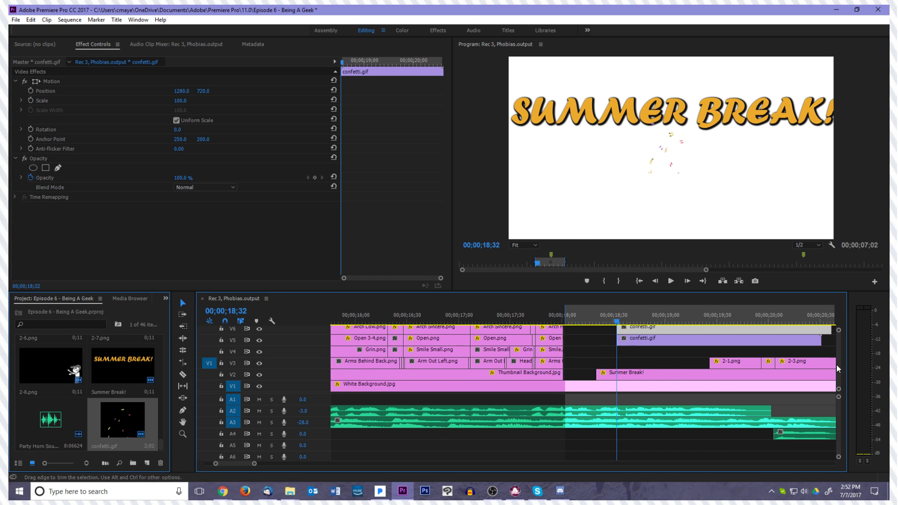
scroll(838, 360, up, 2)
drag(725, 348, 695, 350)
drag(588, 349, 619, 349)
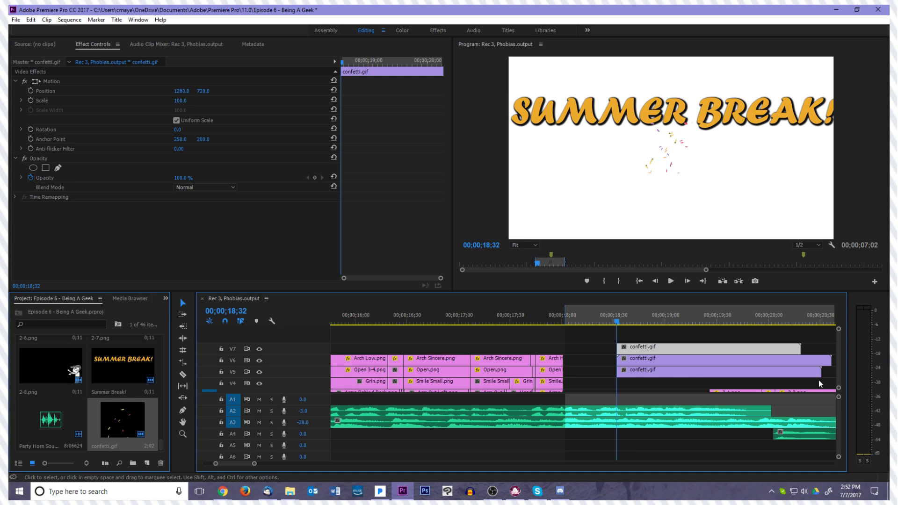
Reposition the V7 confetti clip to about 806, 586 and the V5 confetti clip to about 1689, 698
scroll(837, 369, down, 3)
scroll(840, 379, up, 3)
scroll(774, 364, down, 5)
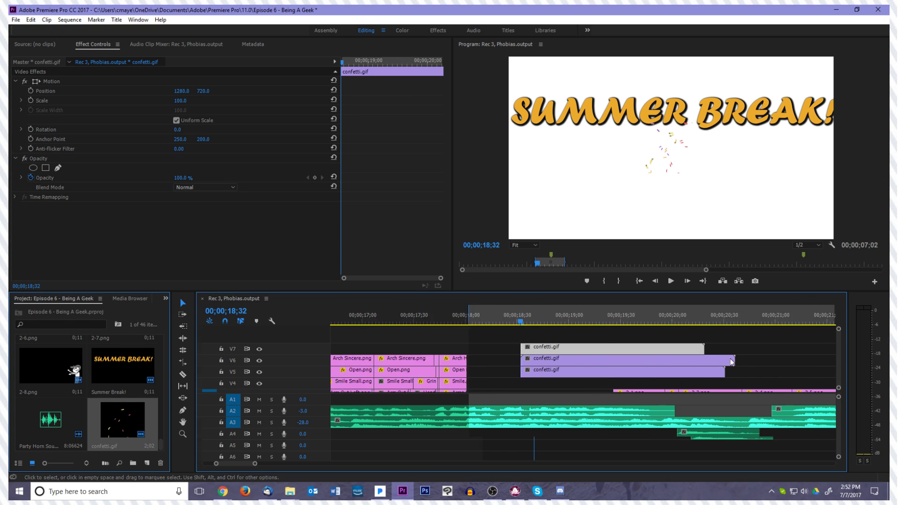
click(53, 82)
drag(661, 137, 607, 119)
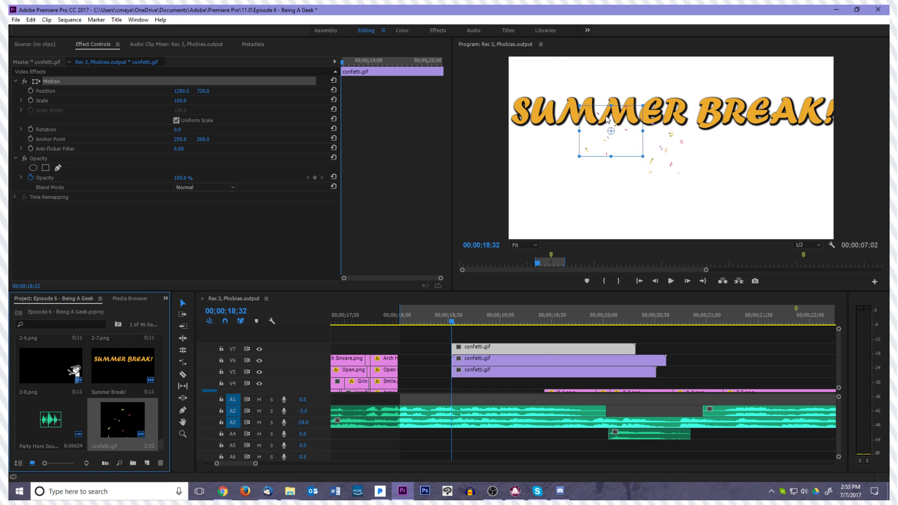
click(540, 374)
click(55, 81)
drag(663, 163, 716, 146)
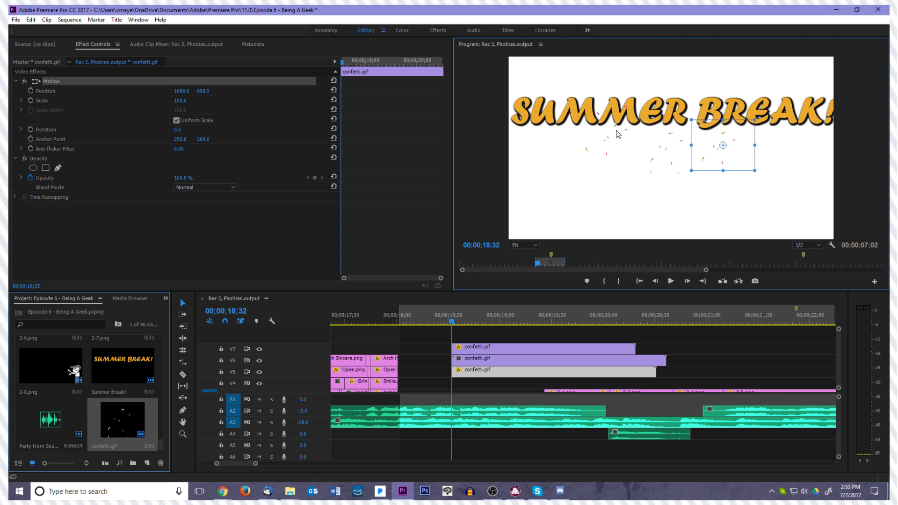
Nudge the V6 confetti clip to about 1284, 705 and set its scale to 200
click(496, 360)
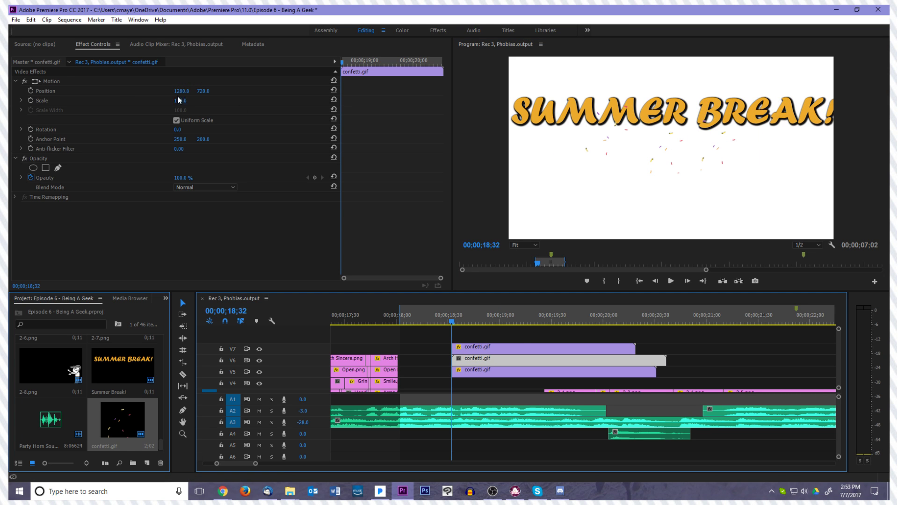
click(88, 81)
drag(669, 173, 669, 172)
click(180, 100)
text(200)
key(Return)
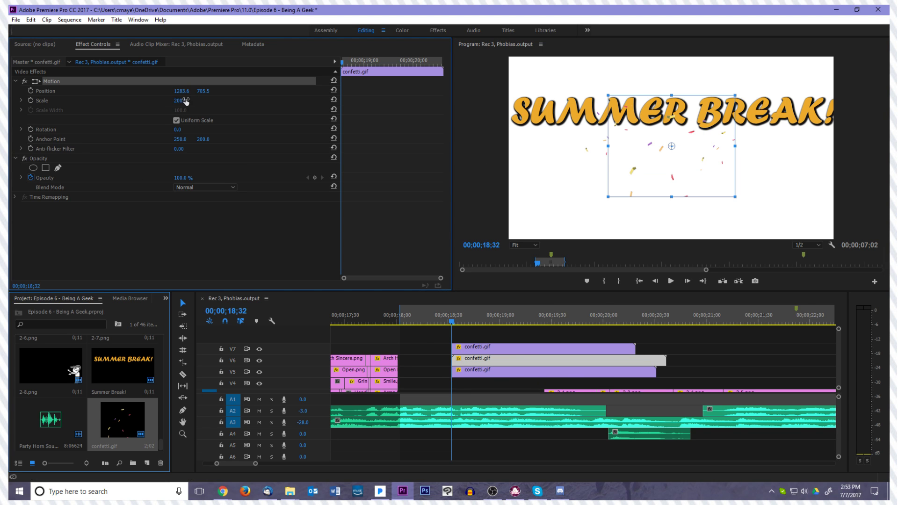
Set the scale of the V7 and V5 confetti clips to 200, and move the V5 confetti under the end of BREAK!
click(519, 359)
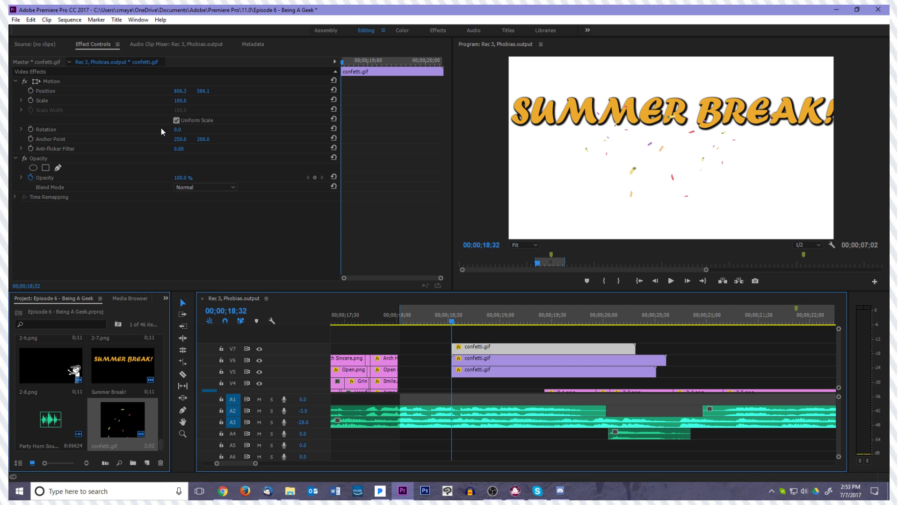
click(528, 372)
click(180, 100)
text(200)
key(Return)
click(80, 83)
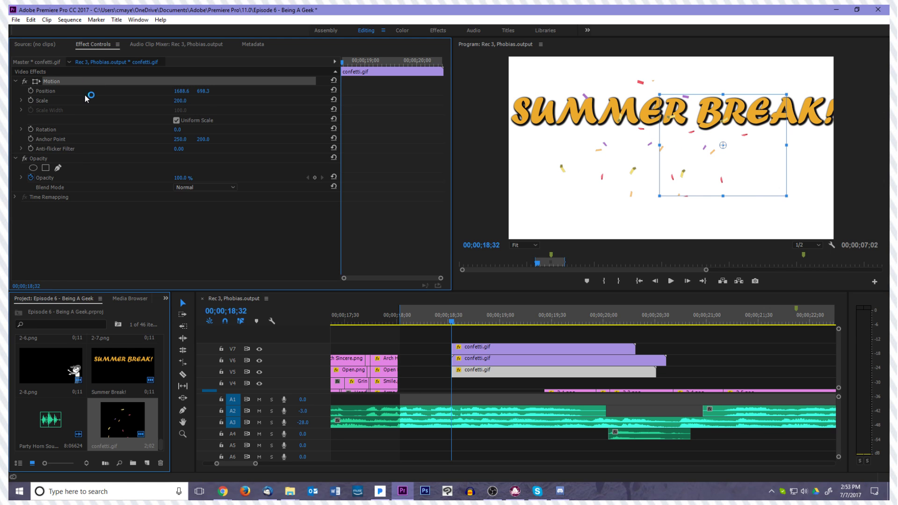
drag(779, 172, 787, 183)
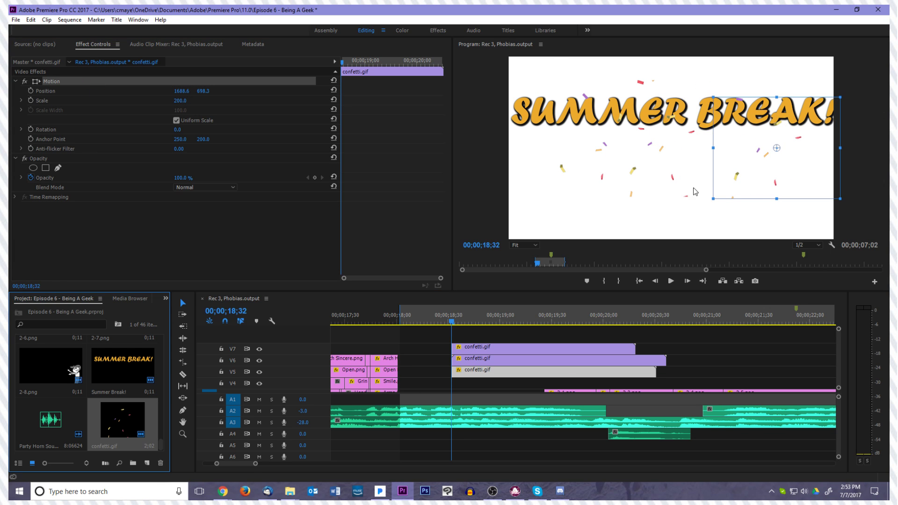
Move the V7 confetti clip down and outward to about 528, 803, beneath the start of SUMMER
click(567, 358)
click(91, 81)
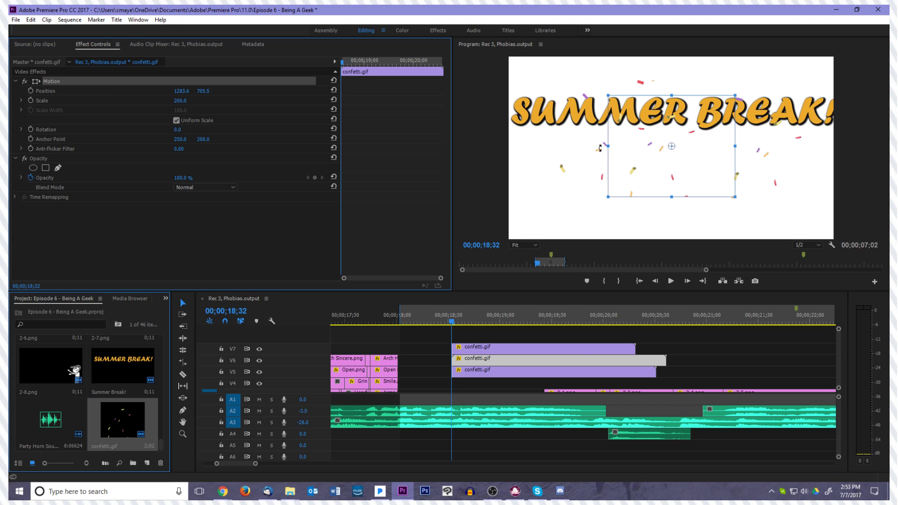
click(583, 347)
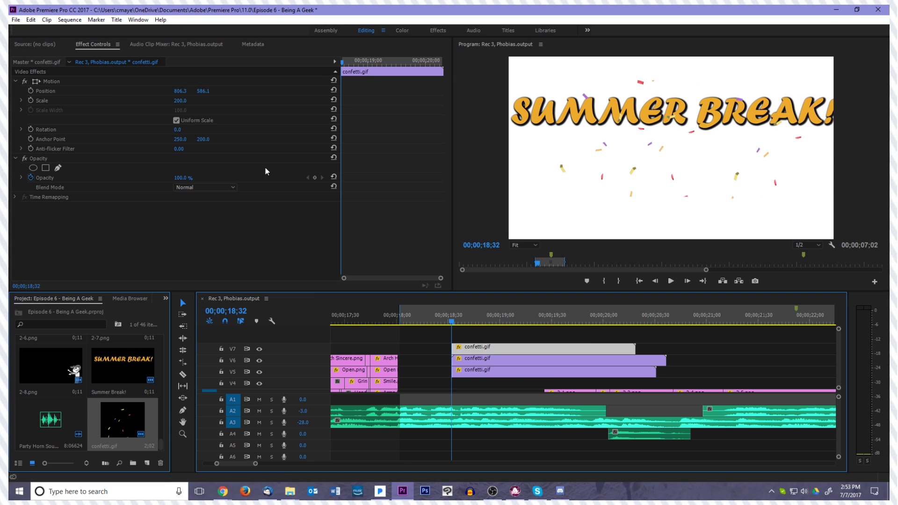
click(167, 83)
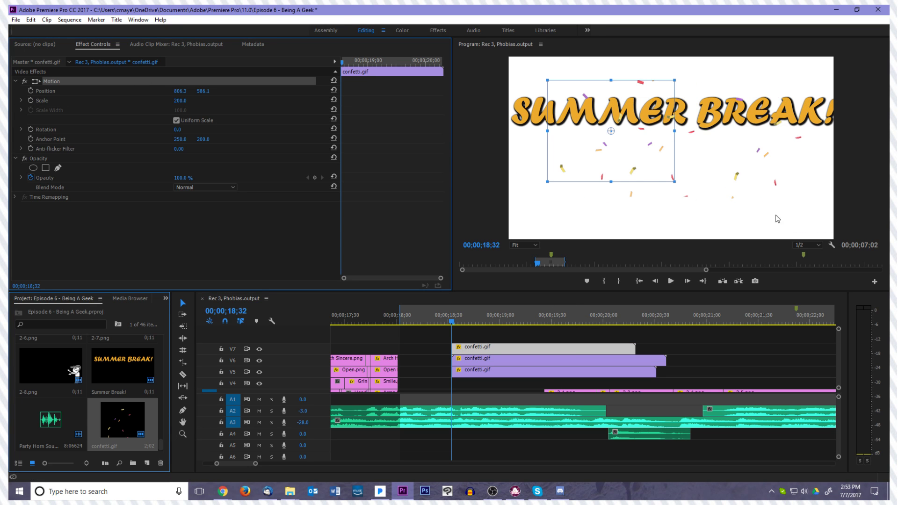
drag(641, 161, 602, 184)
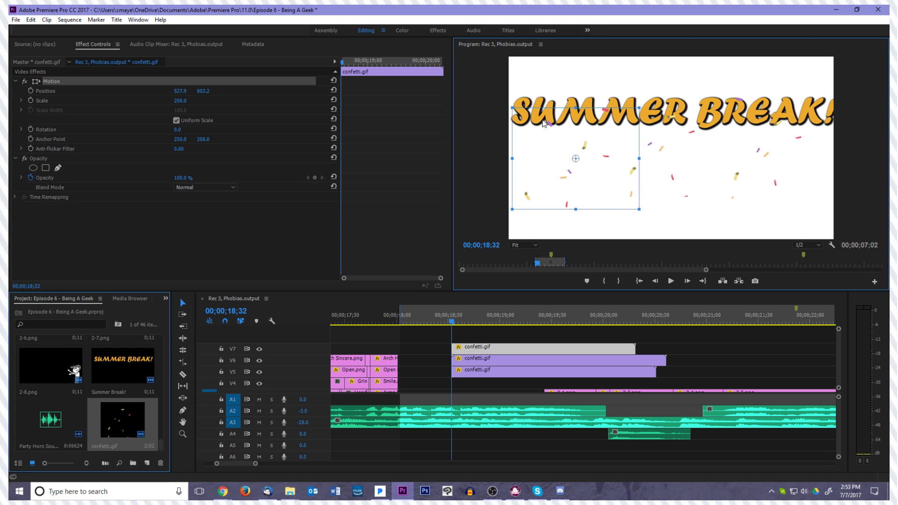
Play the sequence from about 00;00;15;56 through the title pop-in to review the confetti bursts' timing
click(743, 264)
click(527, 327)
key(backslash)
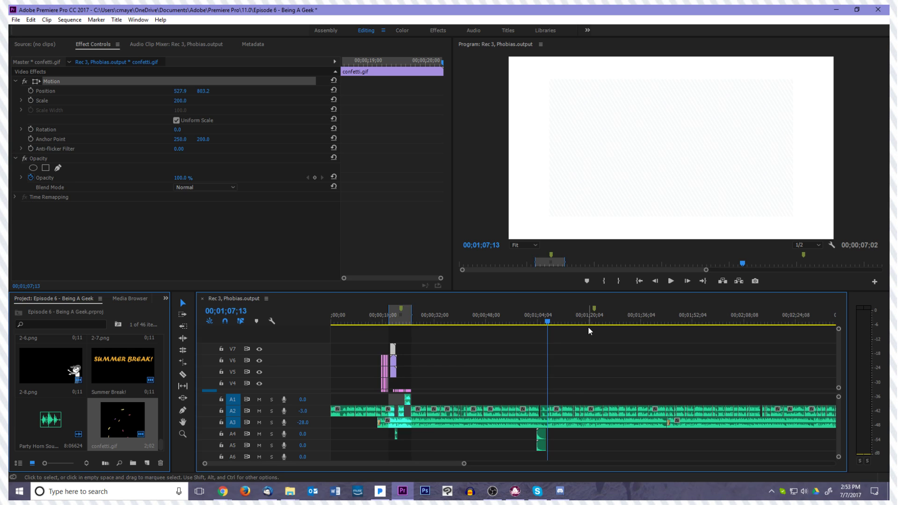
key(minus)
drag(399, 323, 358, 321)
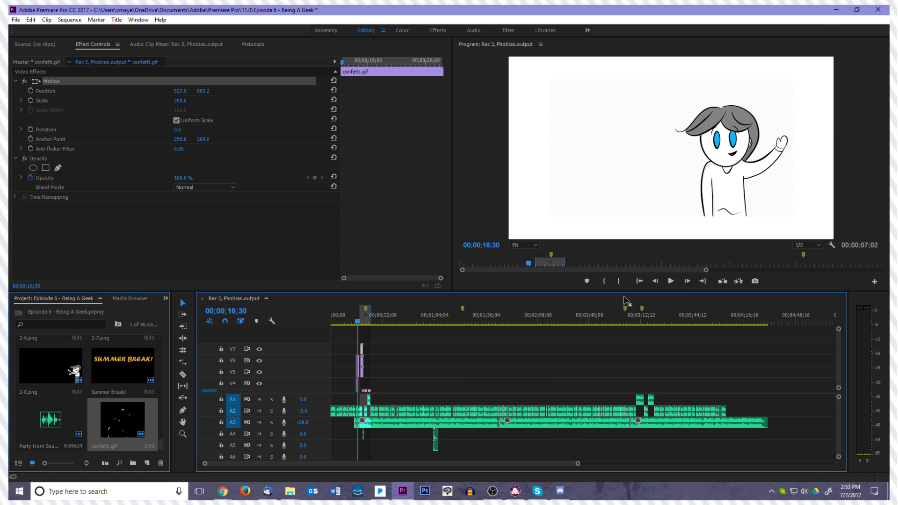
click(559, 323)
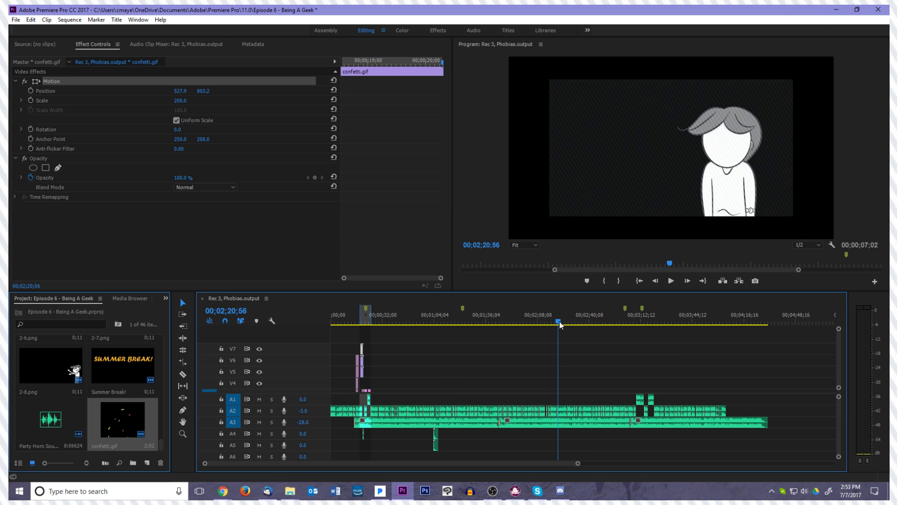
drag(559, 314, 359, 325)
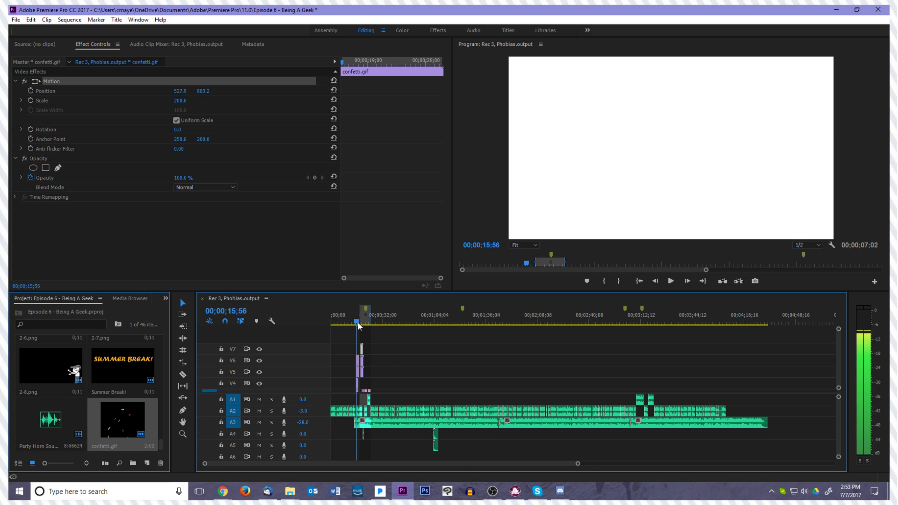
click(399, 348)
key(equal)
key(equal)
key(equal)
key(equal)
key(equal)
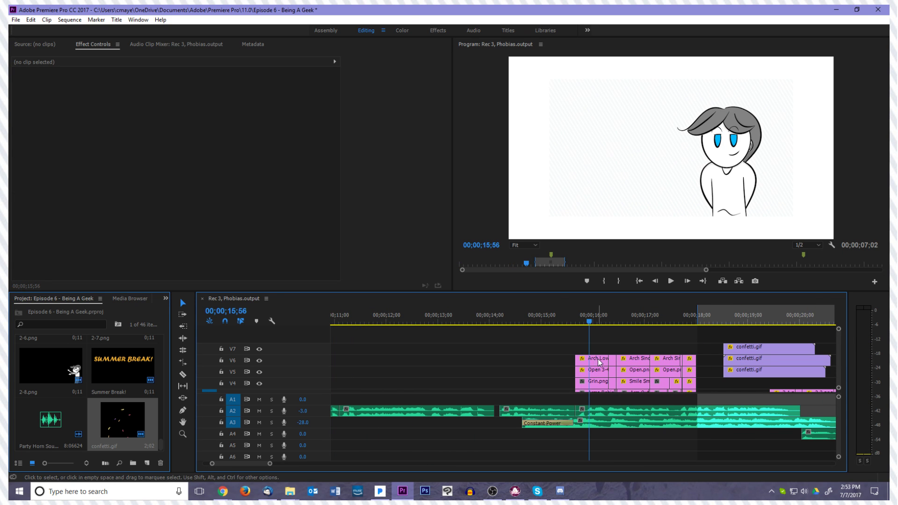
scroll(839, 374, down, 3)
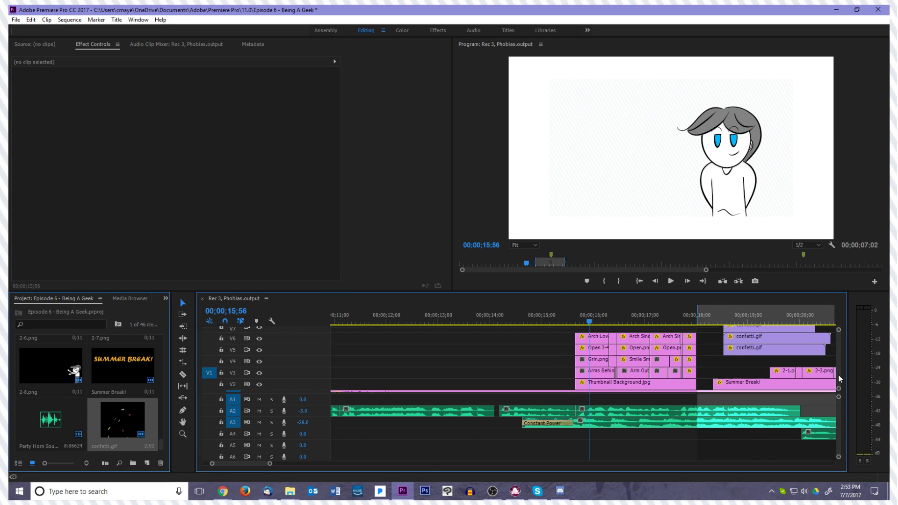
key(space)
scroll(647, 347, right, 2)
scroll(646, 347, right, 3)
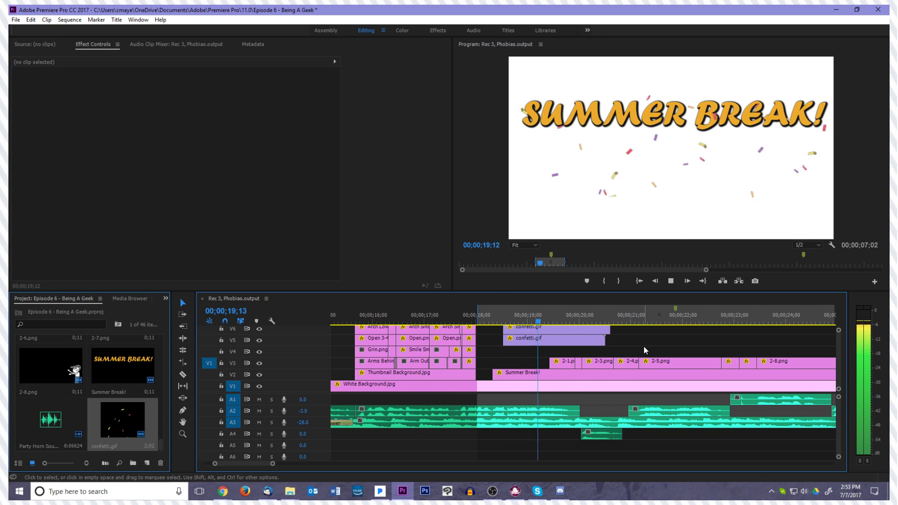
key(space)
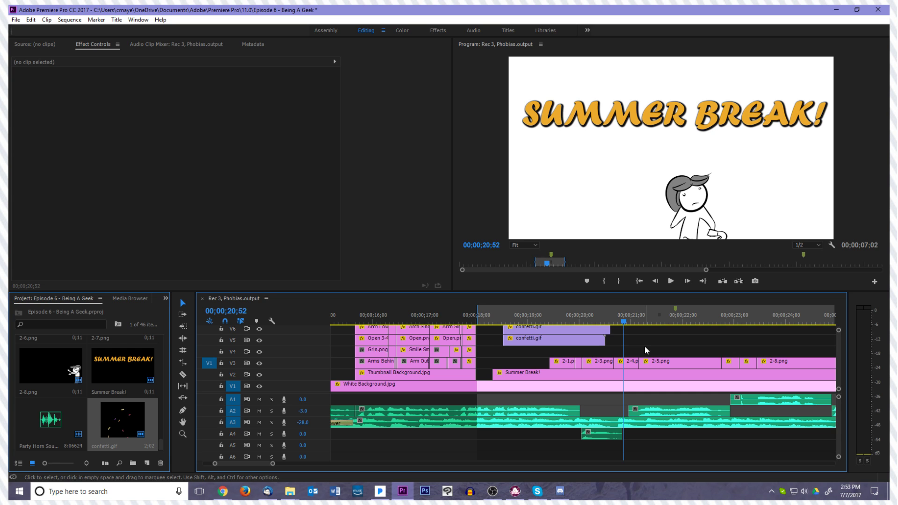
Keyframe the V7 confetti's scale from 0 at 00;00;18;32 up to 200 at 00;00;18;34
drag(624, 316, 504, 338)
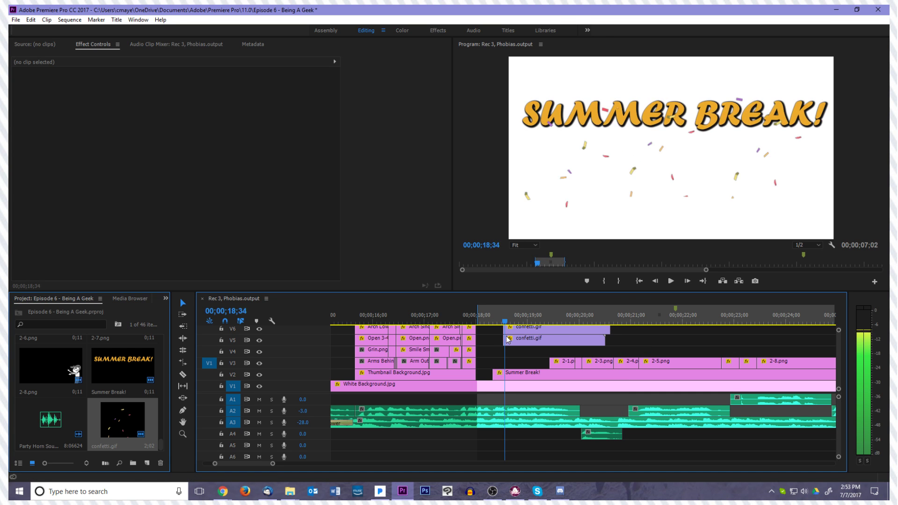
click(510, 340)
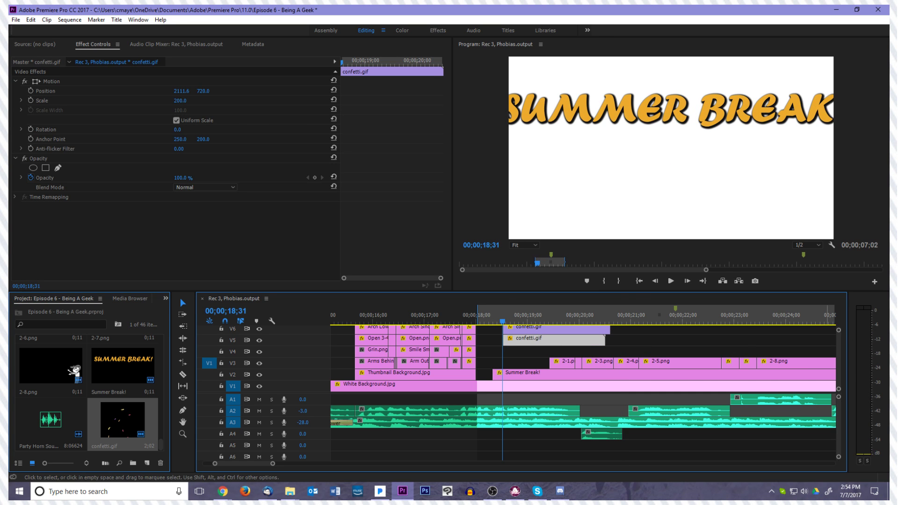
click(622, 342)
key(=)
key(=)
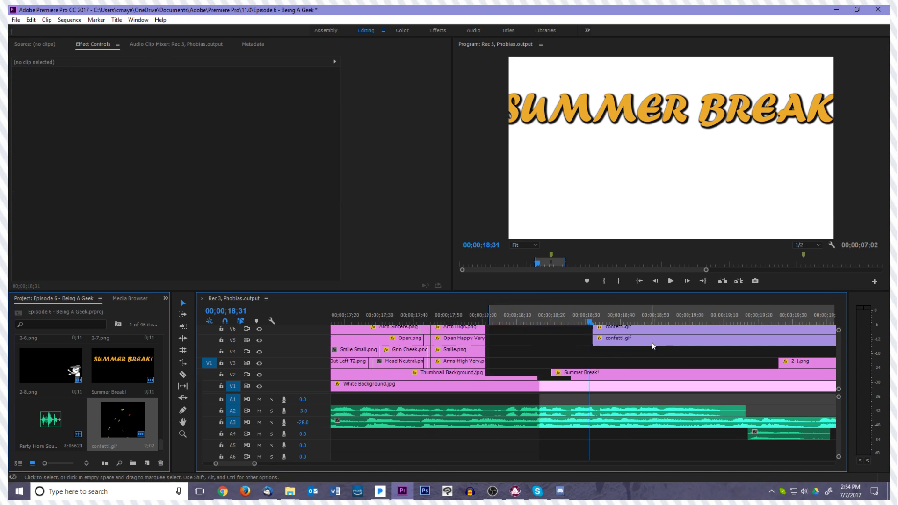
scroll(837, 351, up, 3)
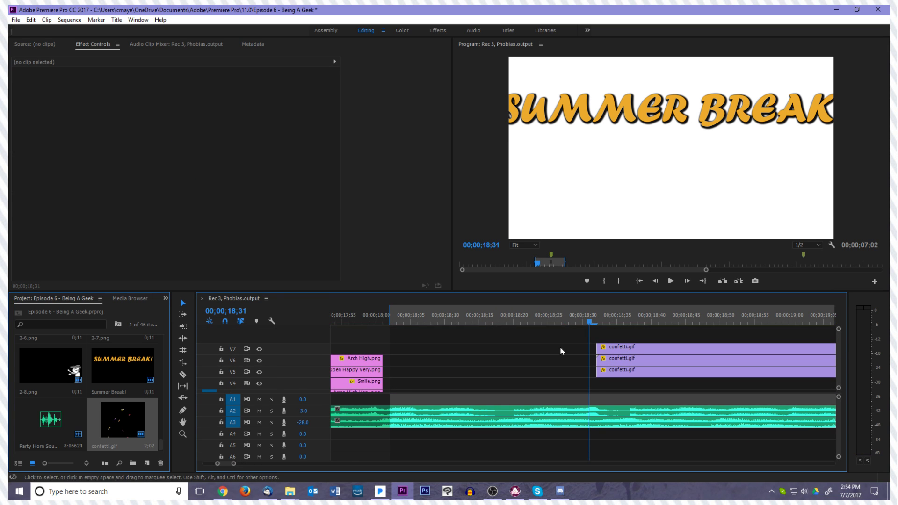
key(Right)
click(609, 350)
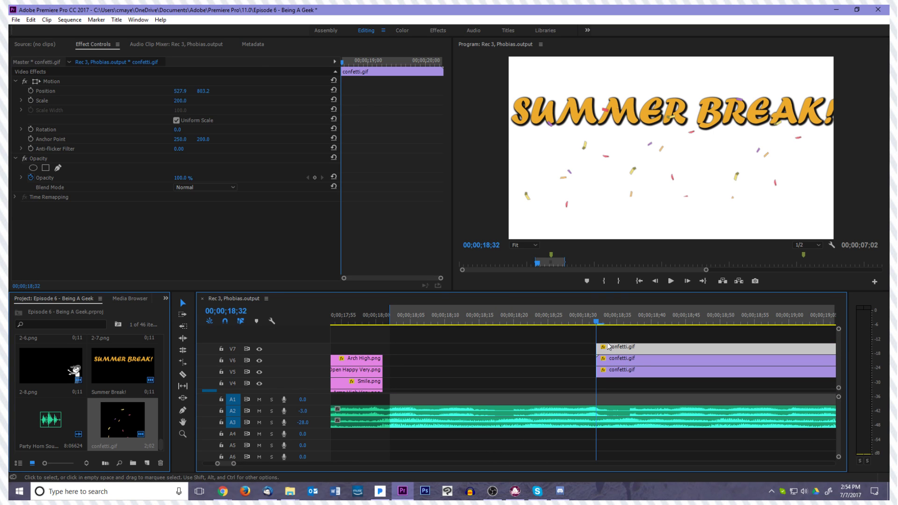
key(Right)
key(Right)
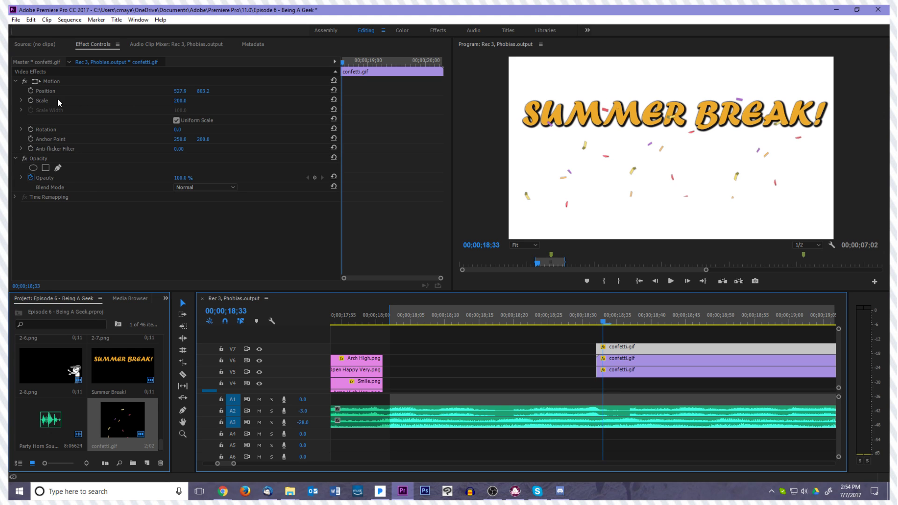
click(30, 100)
key(Left)
key(Left)
click(181, 101)
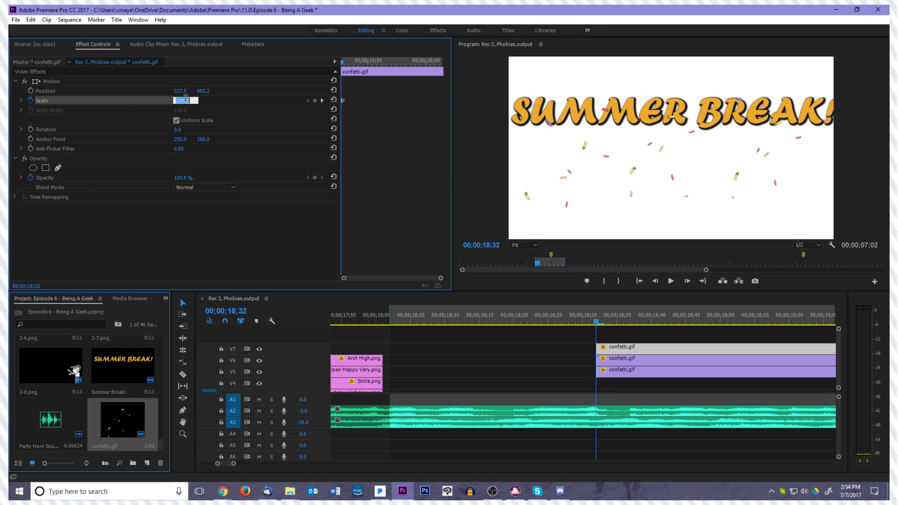
text(0)
key(Return)
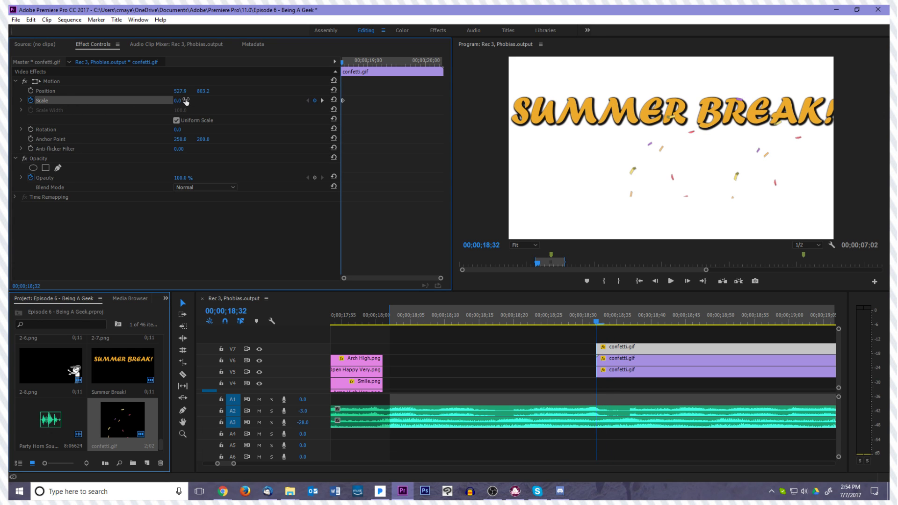
Keyframe the V6 confetti's scale from 0 at 00;00;18;32 up to 200 at 00;00;18;34
click(619, 360)
key(Right)
click(26, 103)
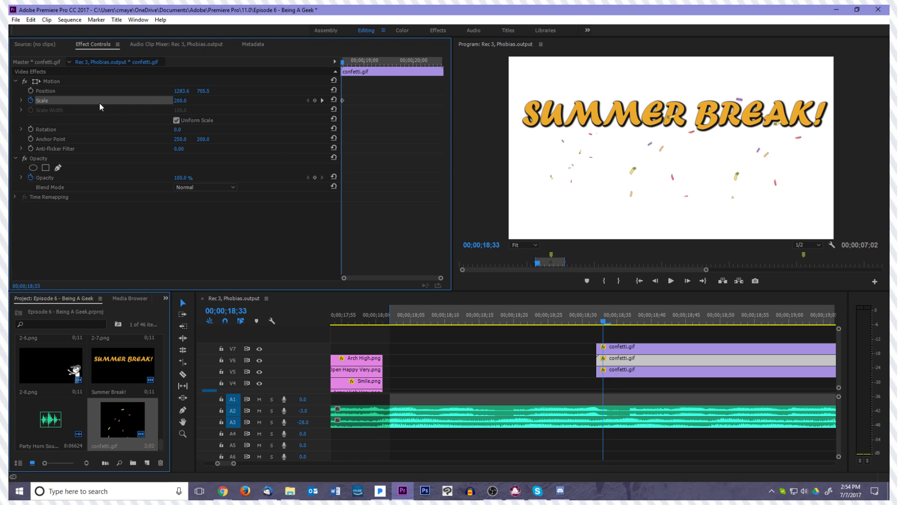
click(181, 100)
text(100)
key(Return)
key(Left)
Keyframe the V5 confetti's scale to grow from 0 at 00;00;18;32 up to 200
click(615, 376)
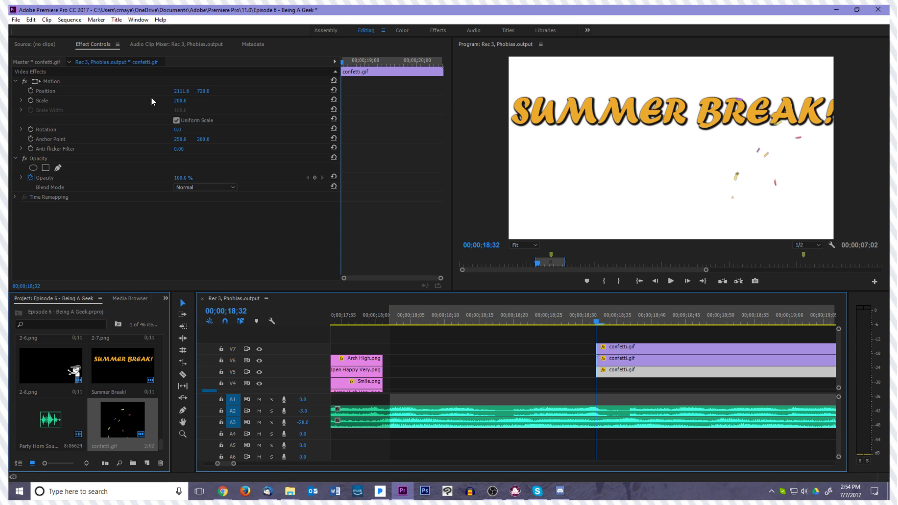
click(31, 101)
click(181, 100)
text(0)
key(Return)
key(Left)
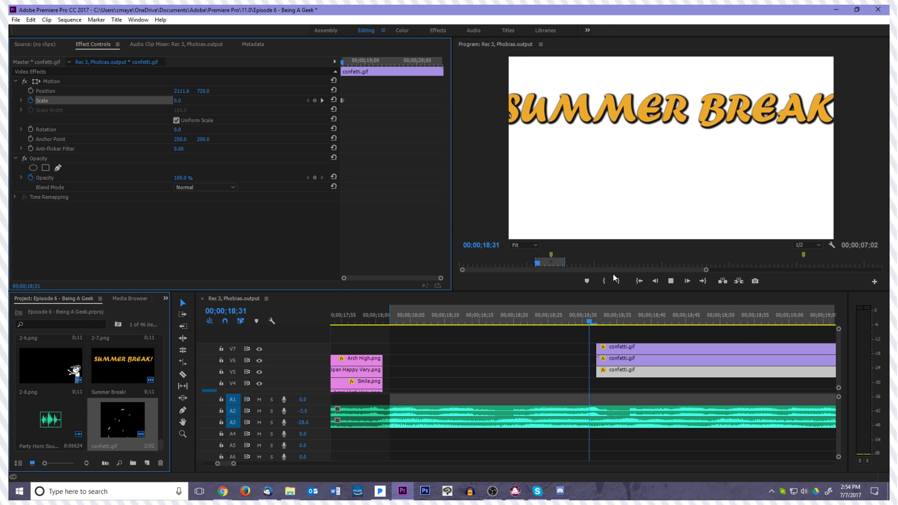
Check the confetti's opening frames and add a starting position keyframe to the V7 confetti just after it pops in
click(603, 321)
mouse_move(603, 322)
mouse_down()
mouse_move(613, 325)
mouse_move(598, 333)
mouse_up()
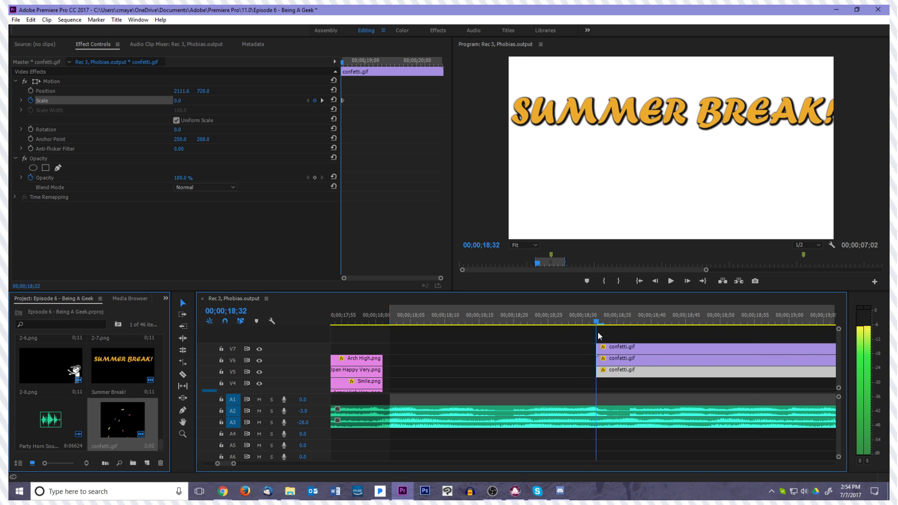
click(614, 359)
key(Left)
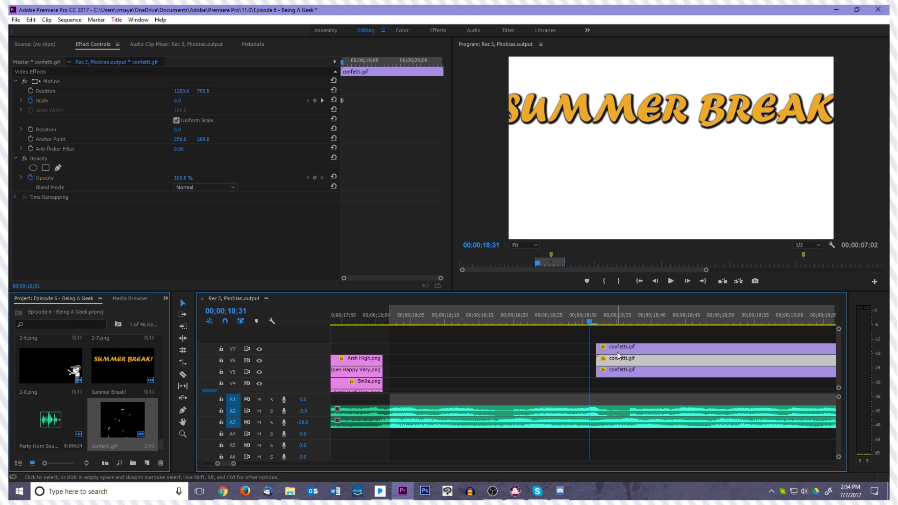
key(Right)
click(617, 350)
key(Right)
key(Right)
key(Left)
click(30, 91)
Keyframe the V7 confetti's position at 00;00;20;18 to about 499, 1816 so it falls below the frame
key(space)
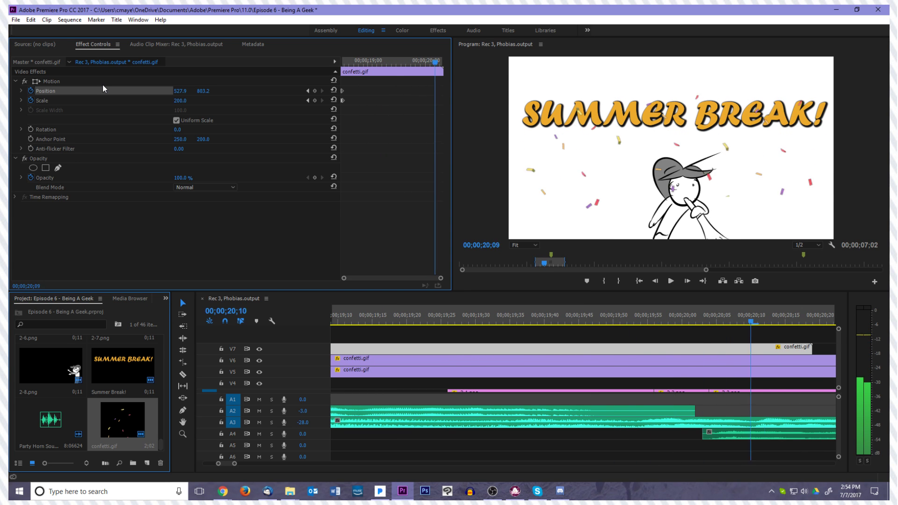
key(space)
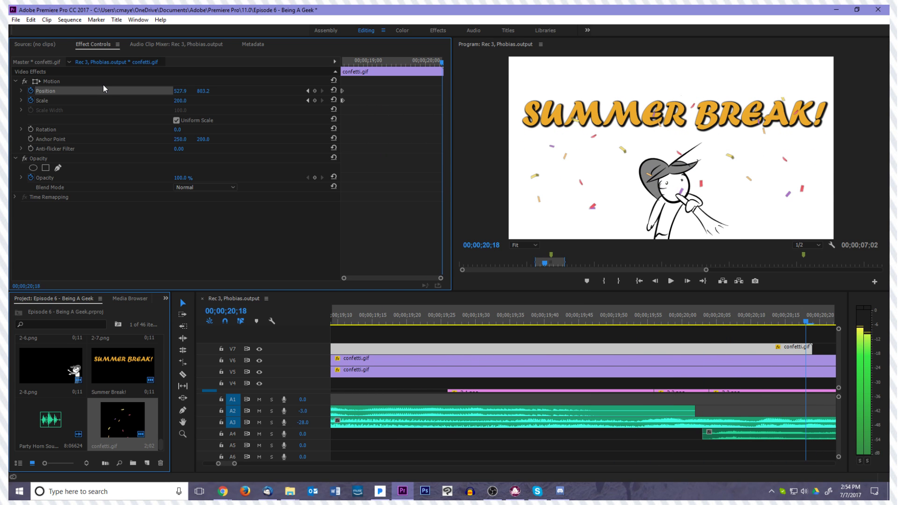
click(51, 81)
drag(573, 176, 582, 307)
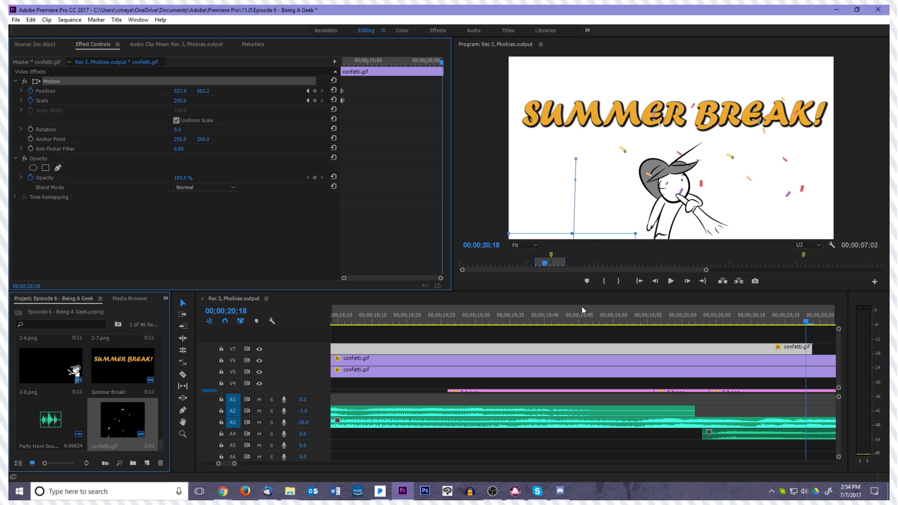
Add a starting position keyframe to the V6 confetti clip at 00;00;18;34
drag(809, 325, 379, 322)
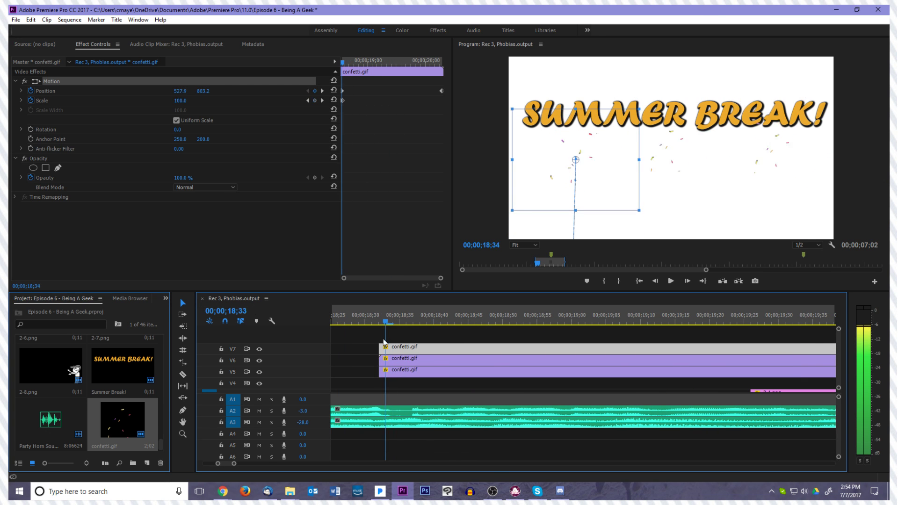
click(417, 359)
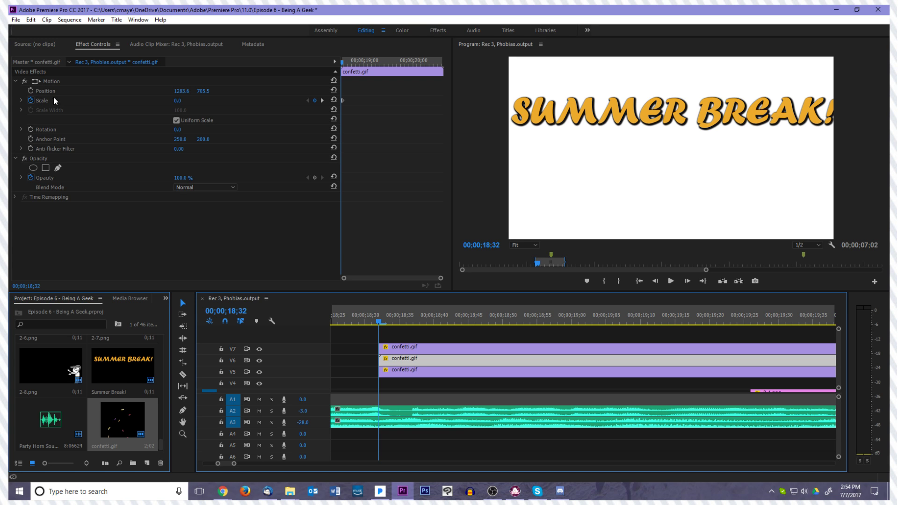
key(Right)
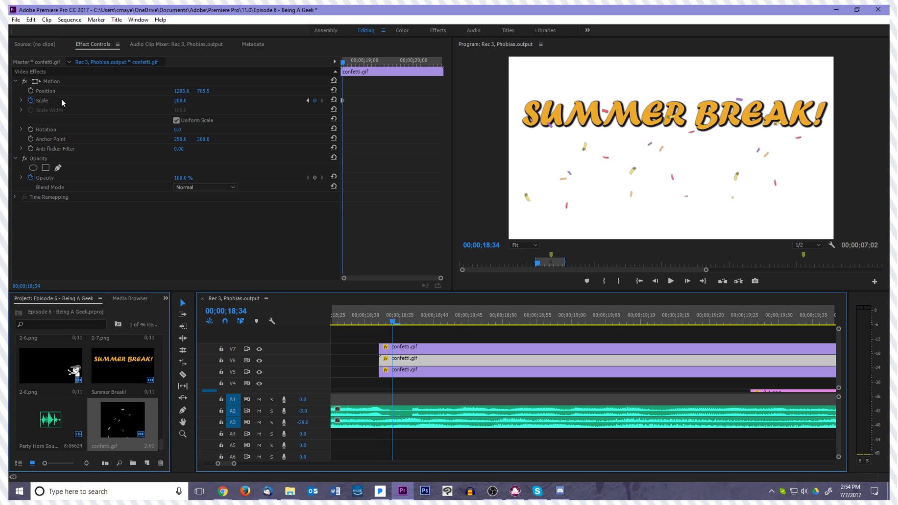
click(31, 91)
key(Right)
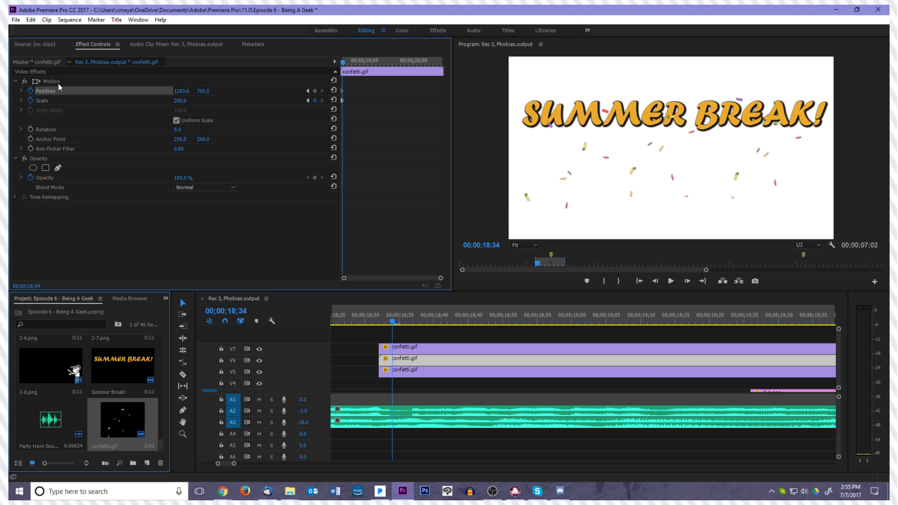
Keyframe the V6 confetti's position at 00;00;20;36 to about 1309, 1856 so it falls below the frame
key(space)
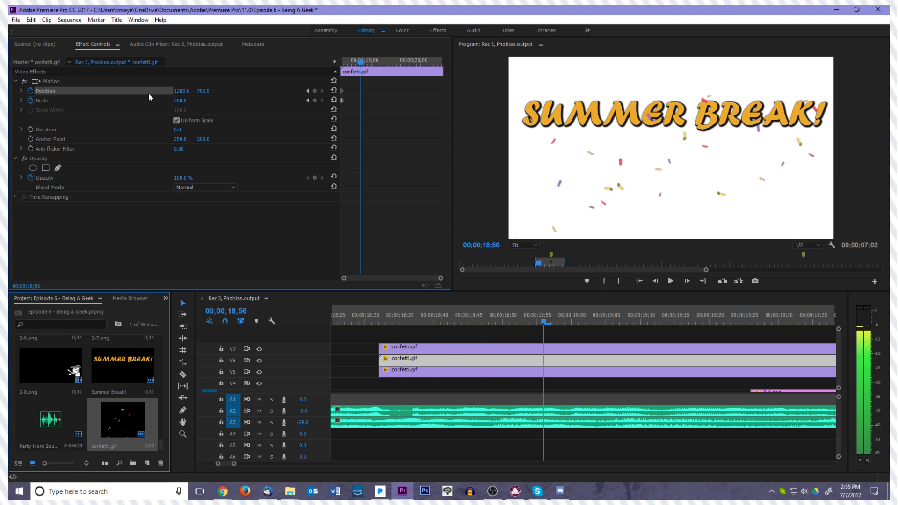
click(573, 348)
scroll(574, 345, down, 4)
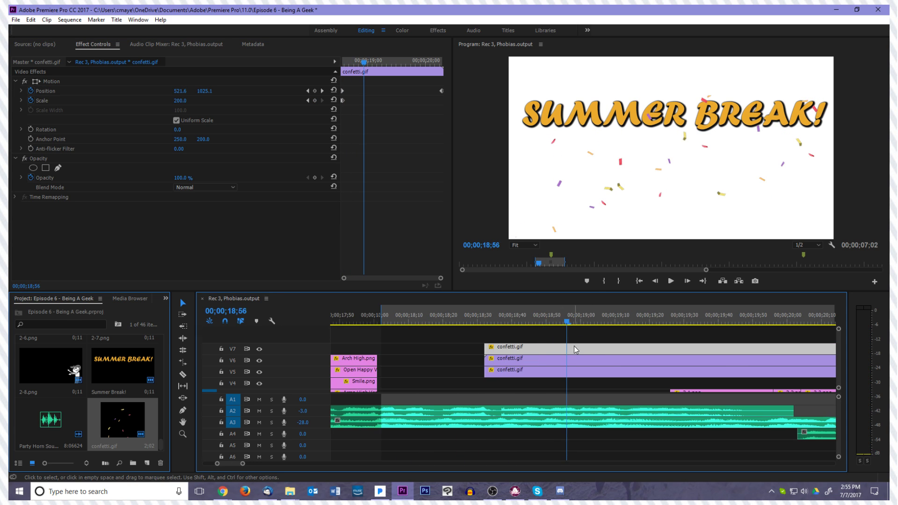
drag(595, 323, 749, 343)
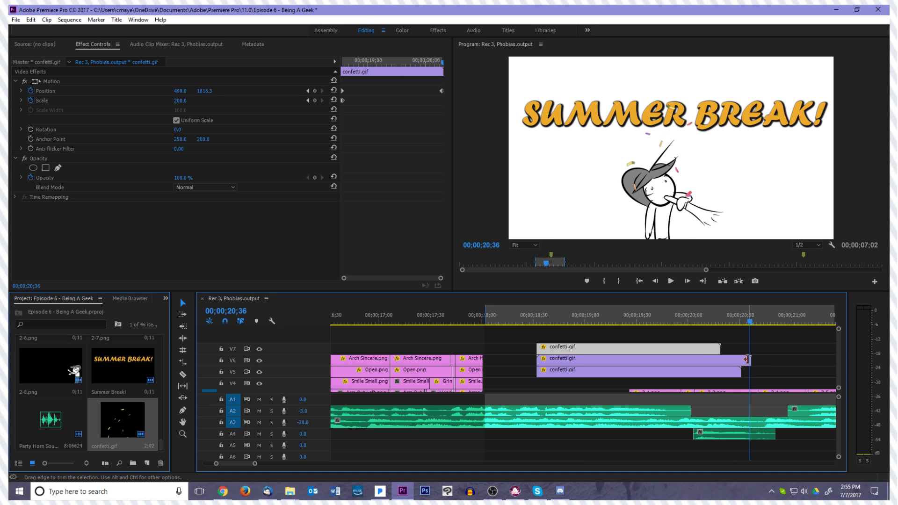
click(744, 361)
click(50, 81)
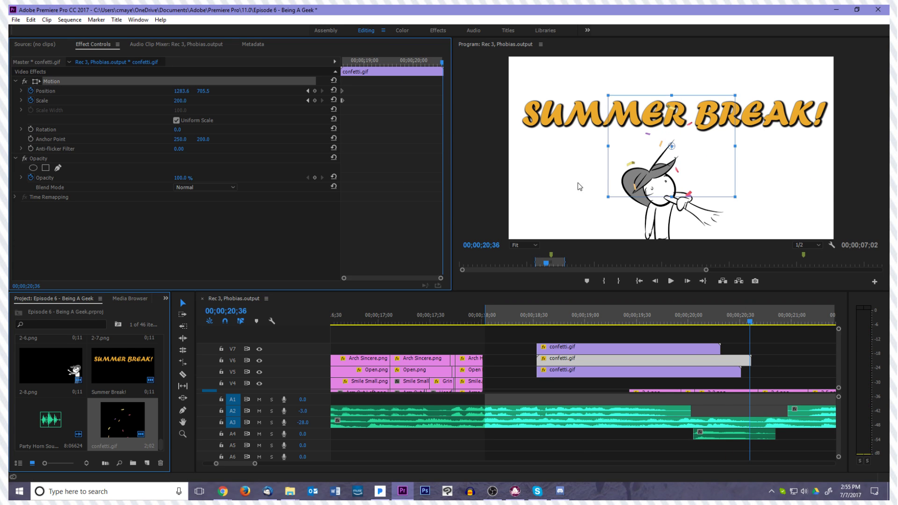
drag(681, 284, 680, 314)
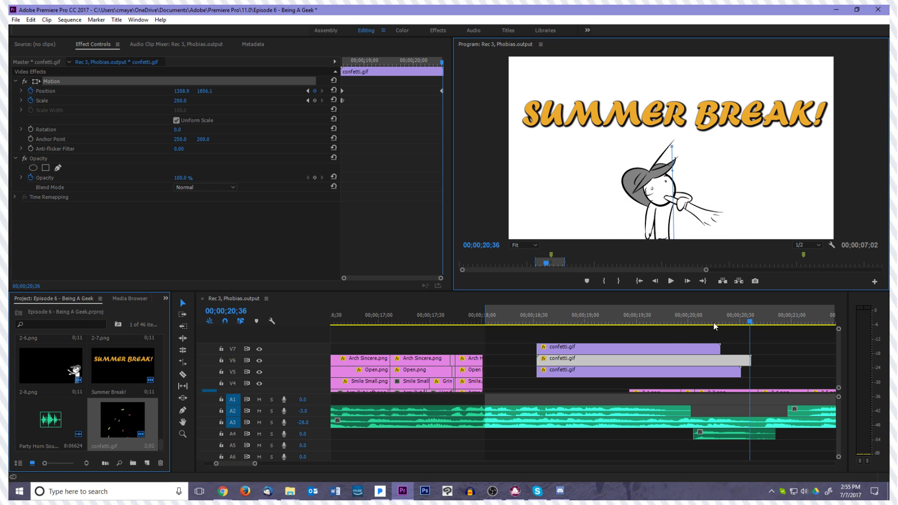
Keyframe the V5 confetti's position from its starting spot just after pop-in to about 2148, 1842 at 00;00;20;30
click(730, 372)
drag(749, 320, 539, 322)
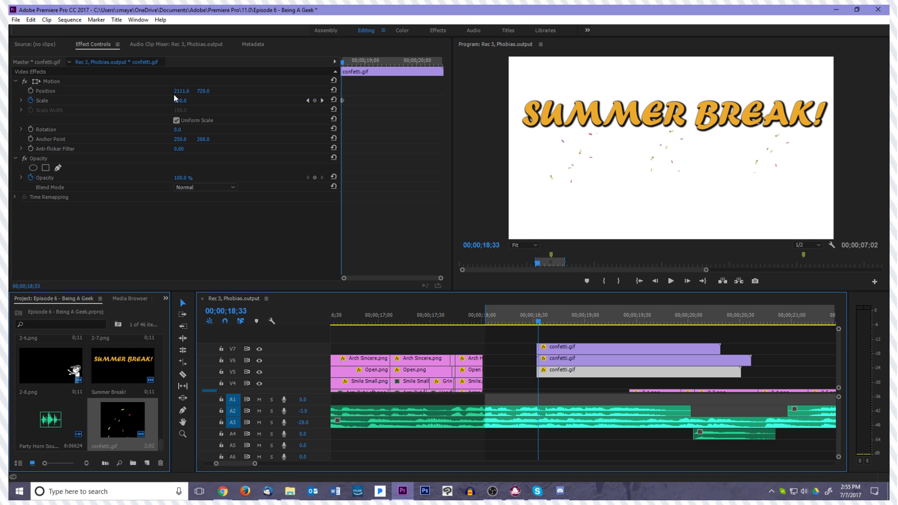
click(29, 91)
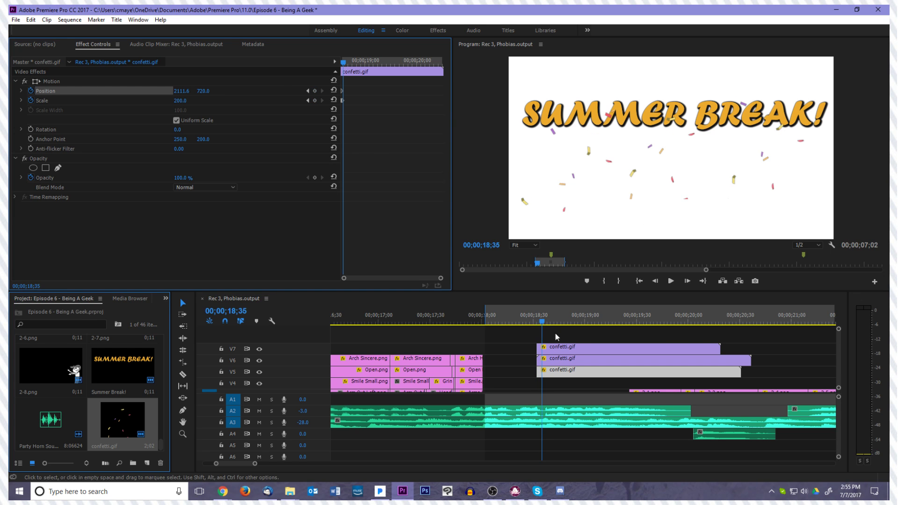
drag(542, 328, 740, 336)
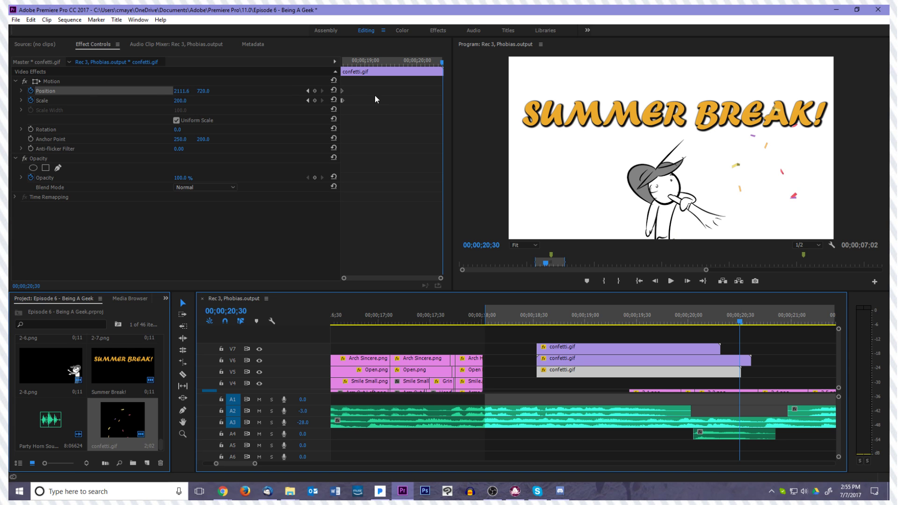
click(138, 83)
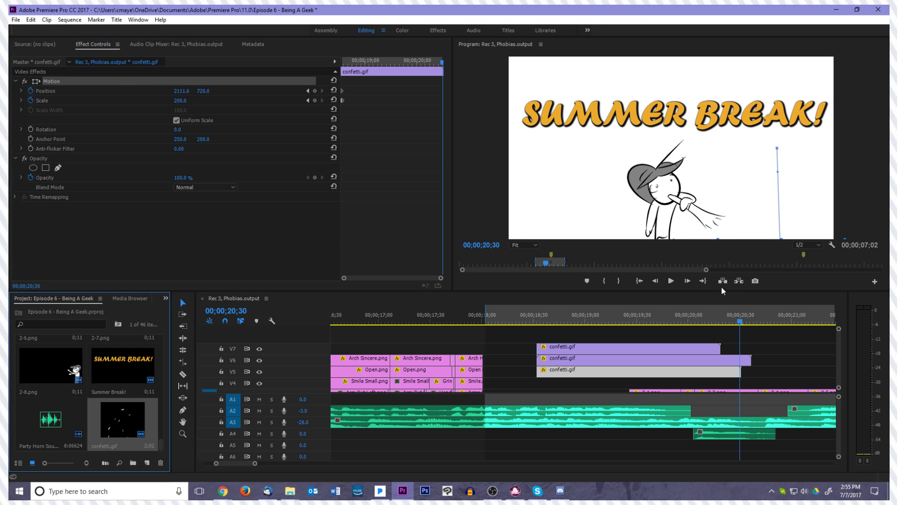
Play back the Summer Break section to check how all three confetti layers pop in and fall out of frame
drag(741, 327, 528, 334)
key(space)
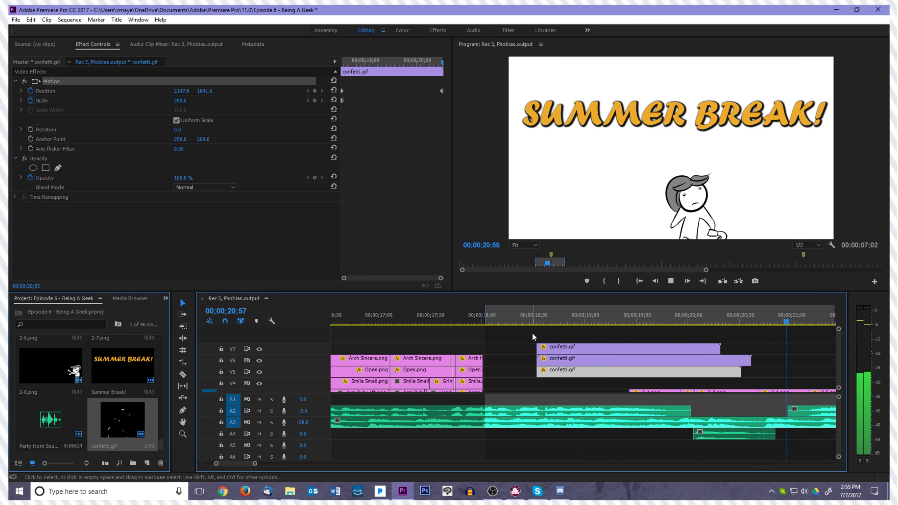
key(space)
click(583, 359)
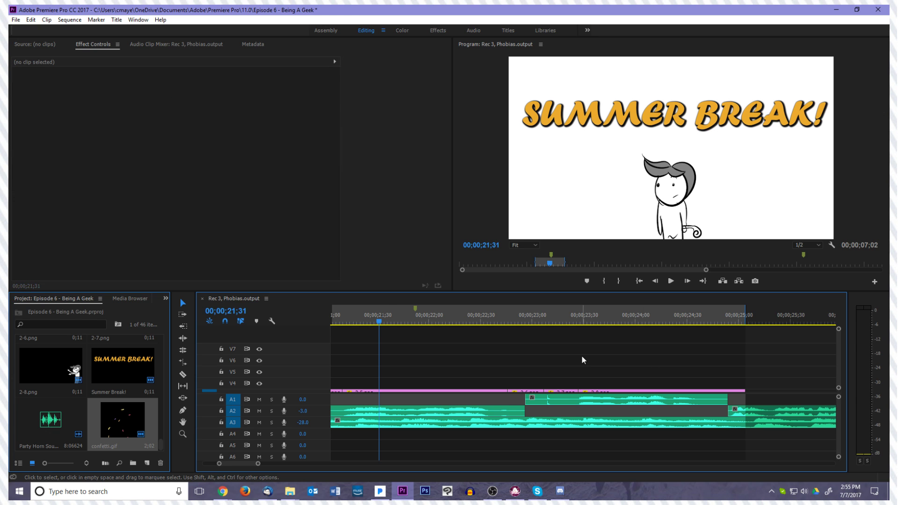
scroll(582, 355, left, 5)
scroll(586, 352, down, 1)
scroll(585, 352, left, 5)
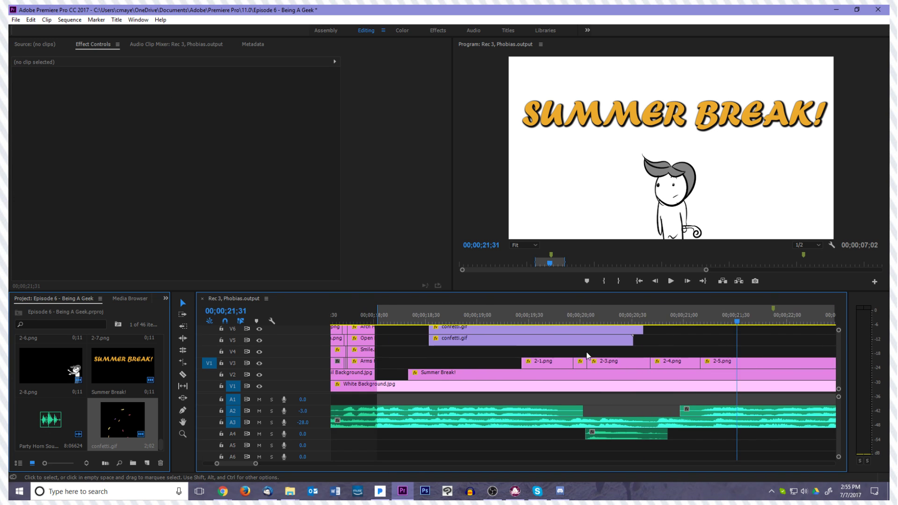
scroll(586, 351, down, 1)
scroll(586, 352, up, 1)
drag(753, 324, 375, 313)
key(space)
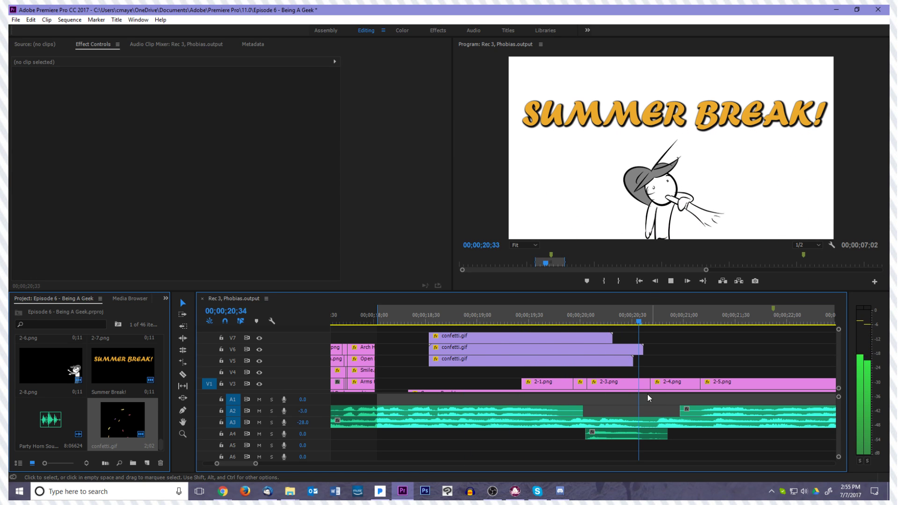
key(space)
Examine the title's pop-in frame by frame around 00;00;18;30, then replay the section from 00;00;18;17
drag(406, 334, 425, 339)
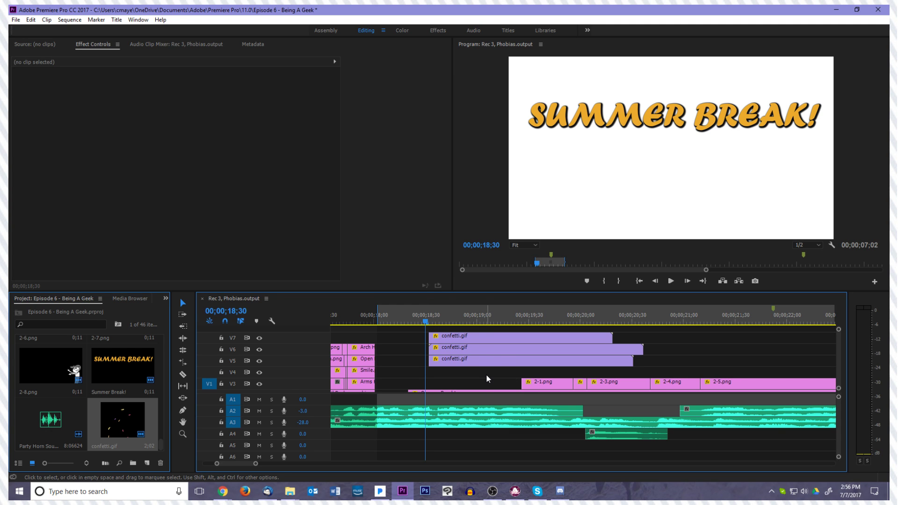
key(Left)
key(Left)
key(Left)
key(Right)
key(Right)
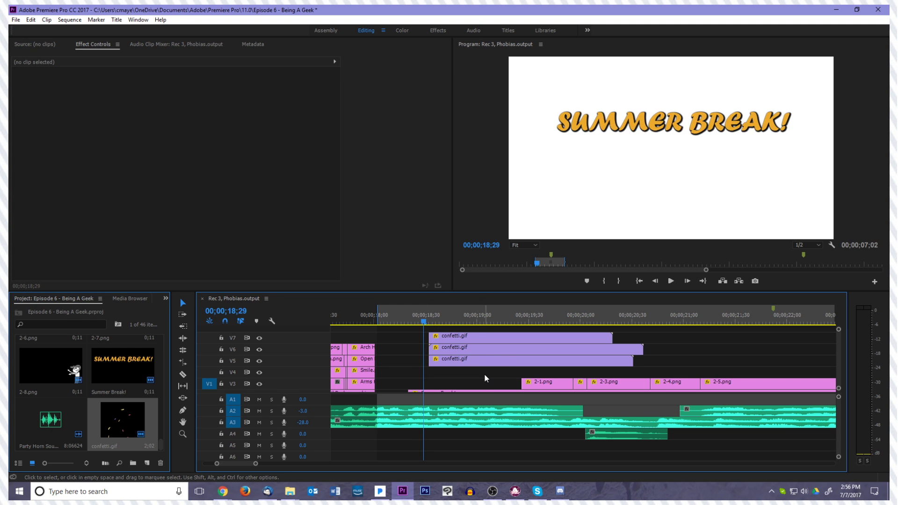
key(Right)
key(Right)
key(Left)
key(Left)
key(Left)
key(Left)
key(Left)
key(Right)
key(Right)
key(Right)
key(Right)
key(Right)
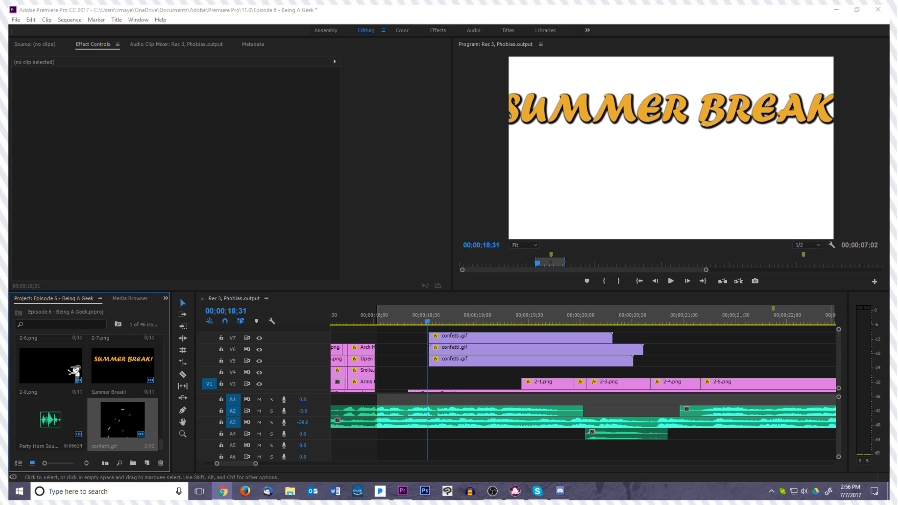
drag(429, 322, 404, 329)
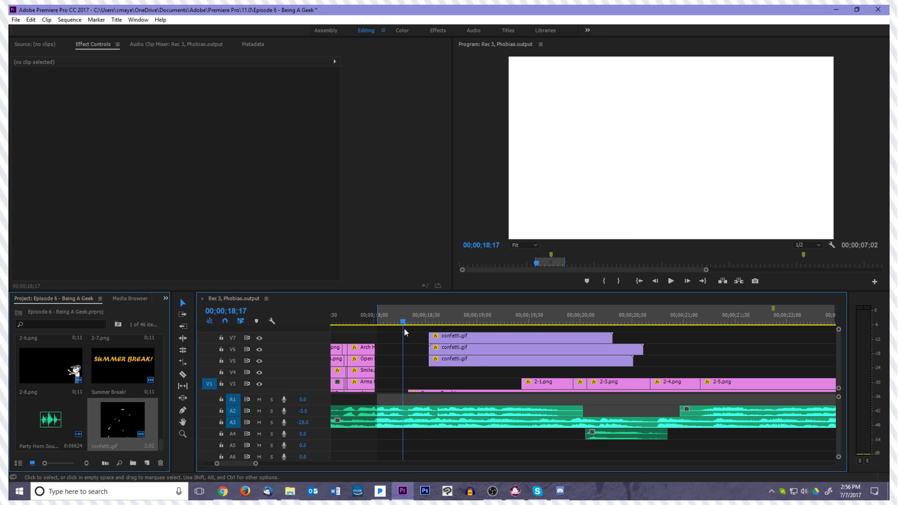
key(space)
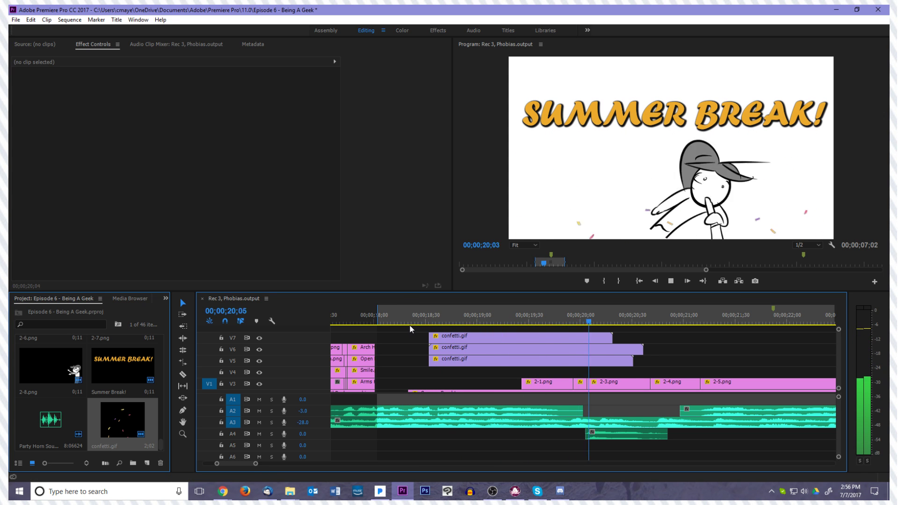
key(space)
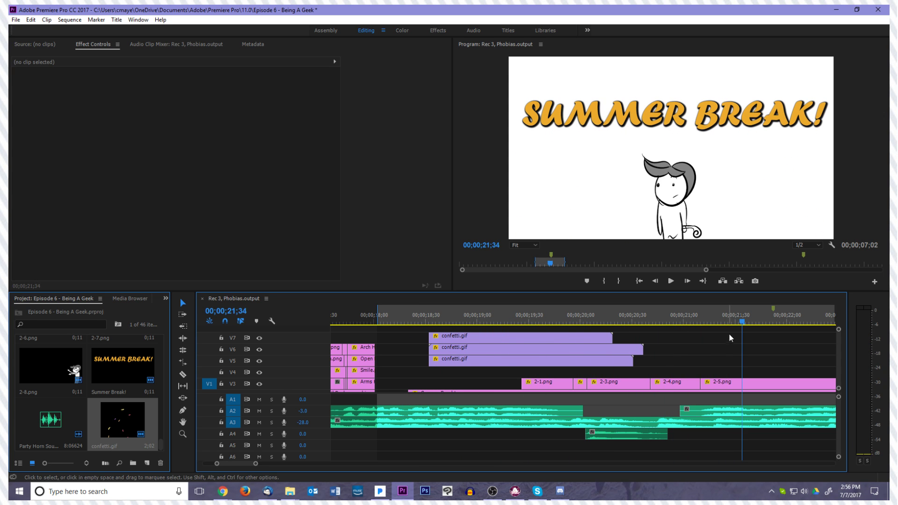
Set a rotation keyframe near the start of the 2-4.png clip to -30°
drag(666, 340, 655, 370)
click(667, 383)
click(350, 129)
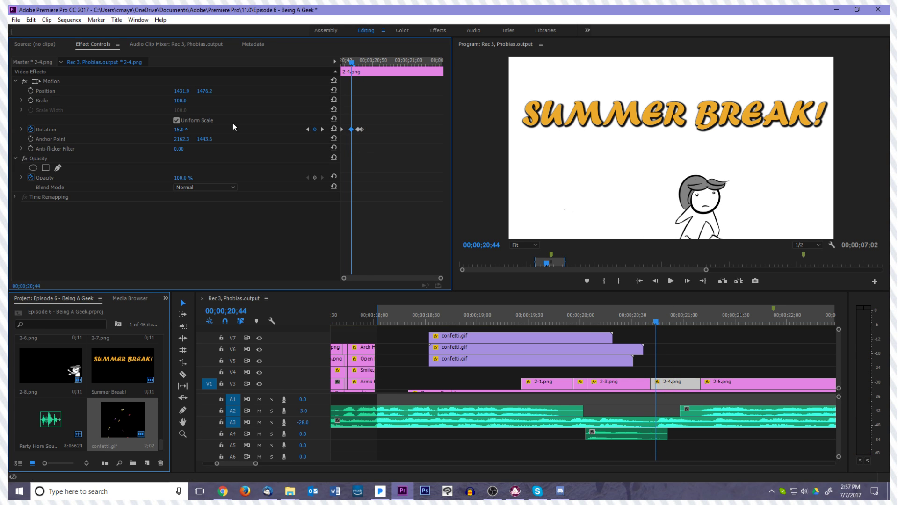
click(179, 129)
text(-30)
key(Return)
Play through the rest of the scene and trim the end of the 2-8.png clip to 00;00;24;54
key(shift+Left)
key(space)
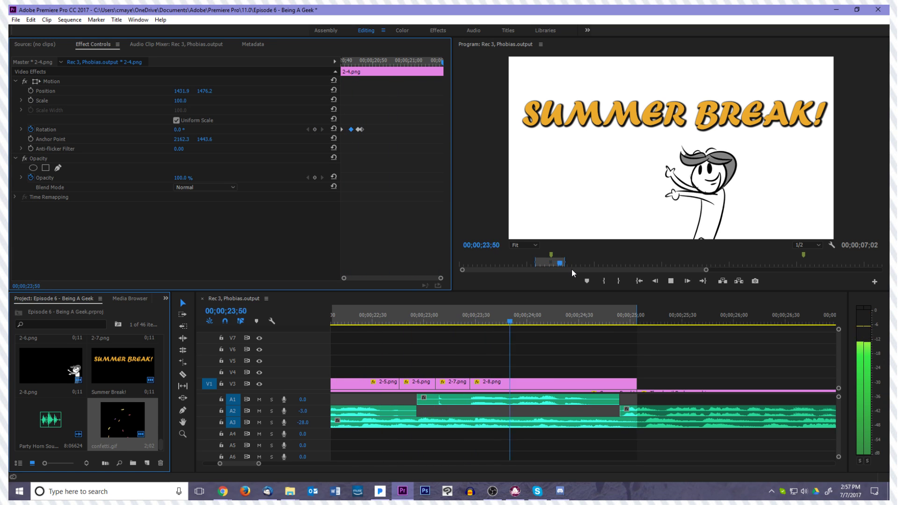
key(space)
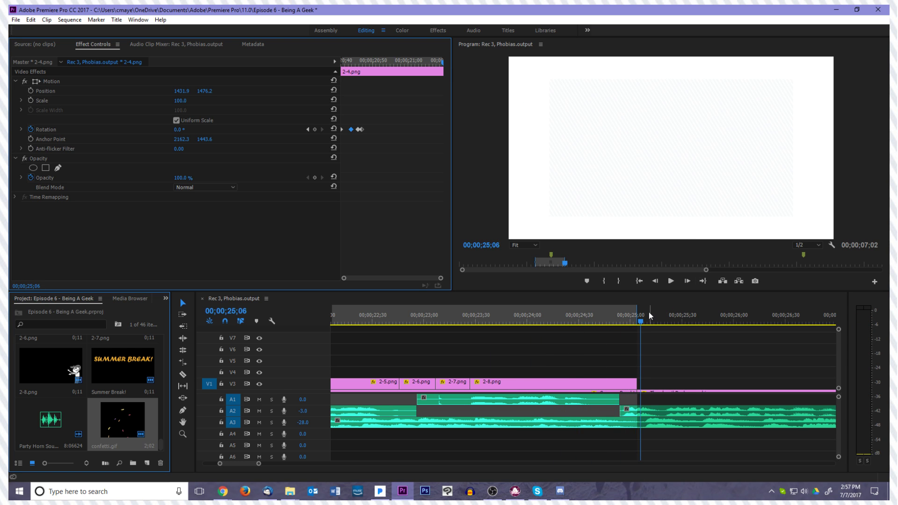
drag(539, 327, 618, 333)
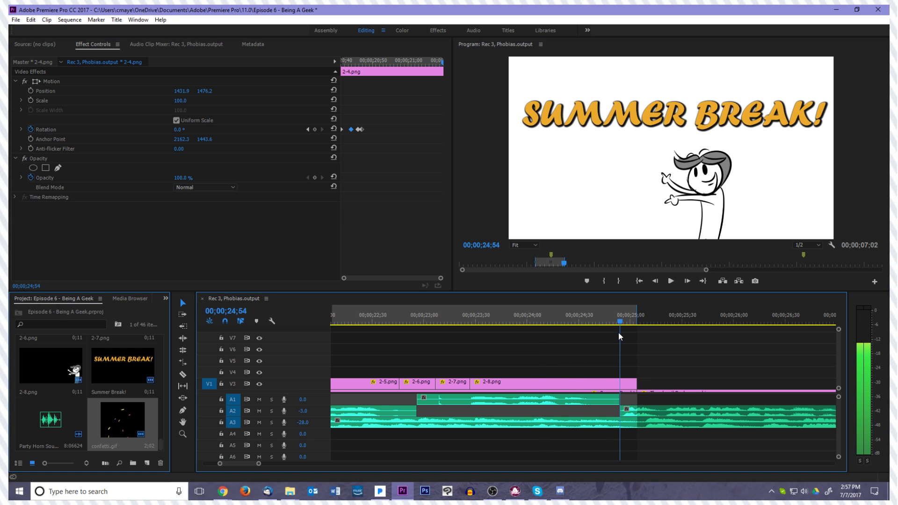
drag(635, 384, 619, 391)
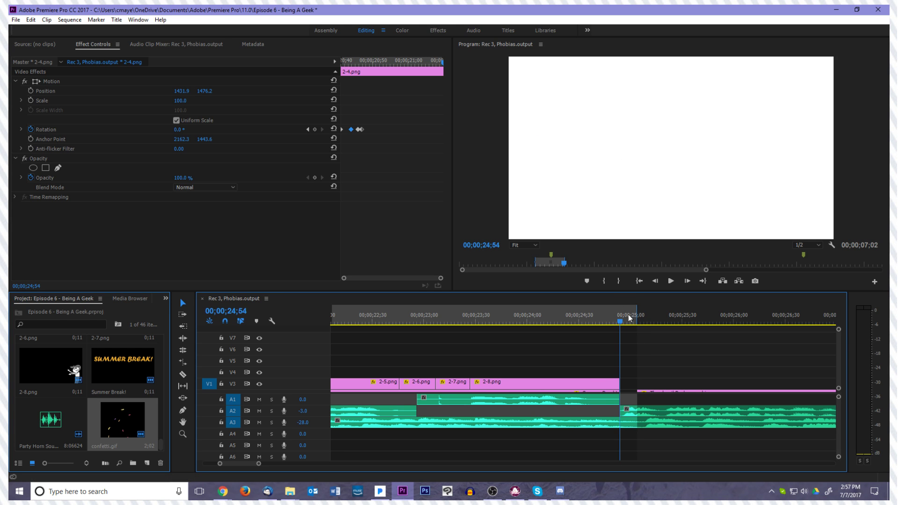
Return to the In point at 00;00;18;02 and play the scene from there
click(640, 281)
click(640, 281)
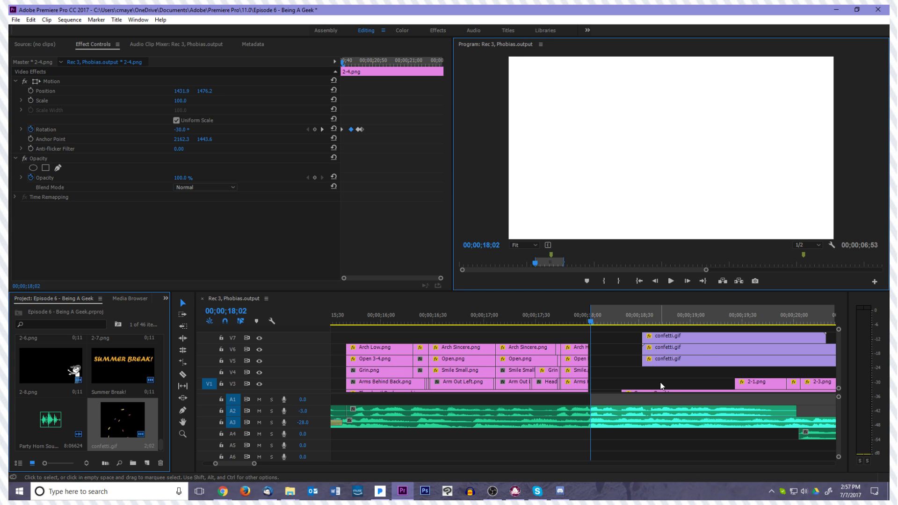
key(space)
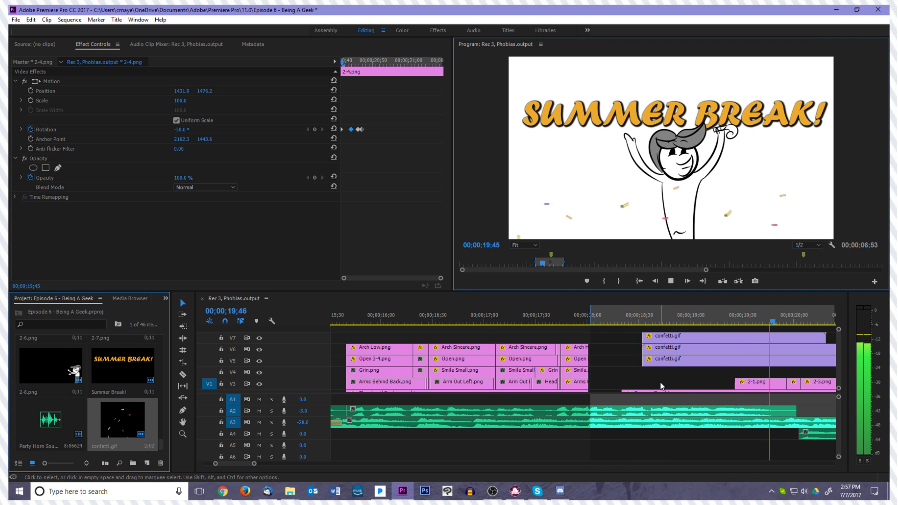
key(space)
Move the three confetti clips together so they start at about 00;00;20;04, with the party horn sound
drag(405, 326, 416, 362)
scroll(510, 378, up, 2)
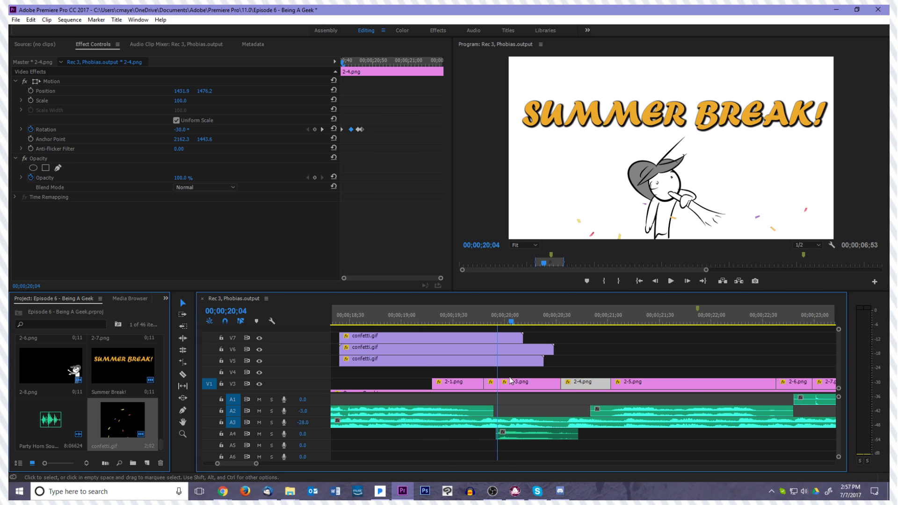
scroll(511, 381, up, 3)
drag(432, 327, 704, 362)
Replay the moved confetti bursts several times to check their timing against the party horn and the drawings
key(space)
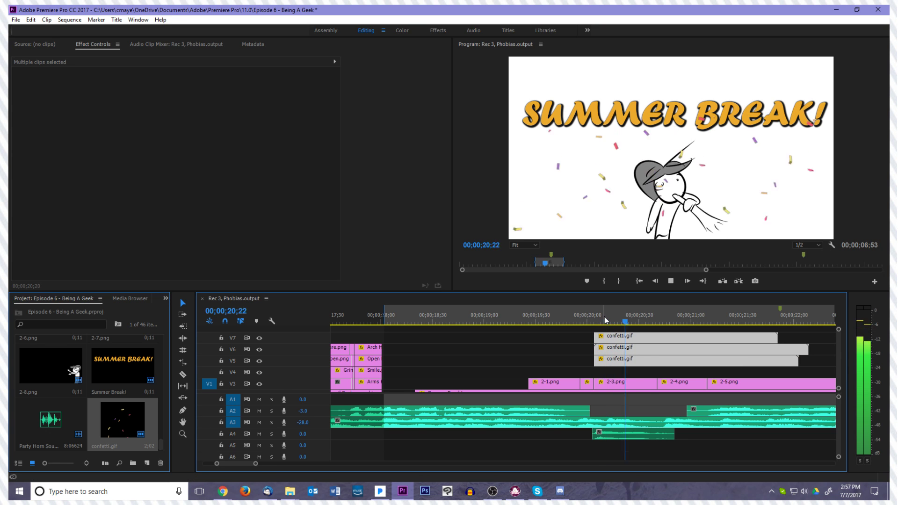
key(space)
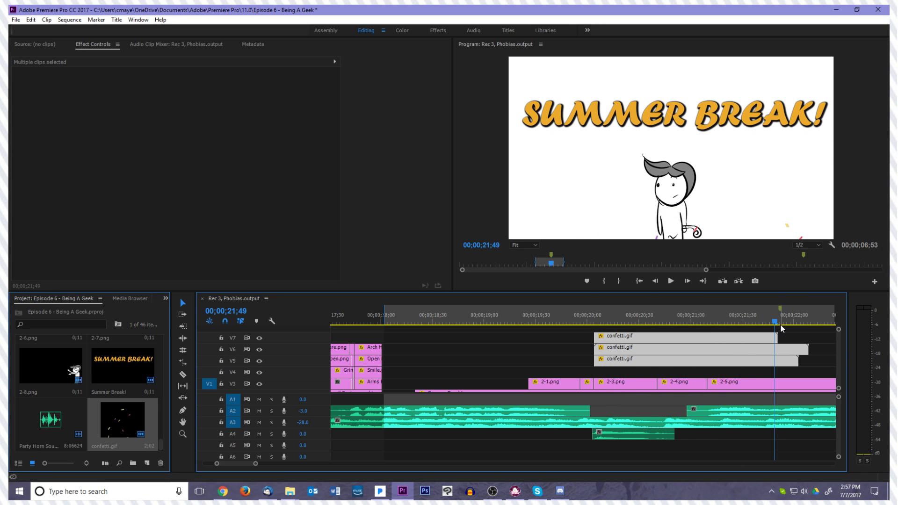
drag(773, 324, 576, 316)
key(space)
key(space)
click(795, 322)
drag(743, 323, 527, 335)
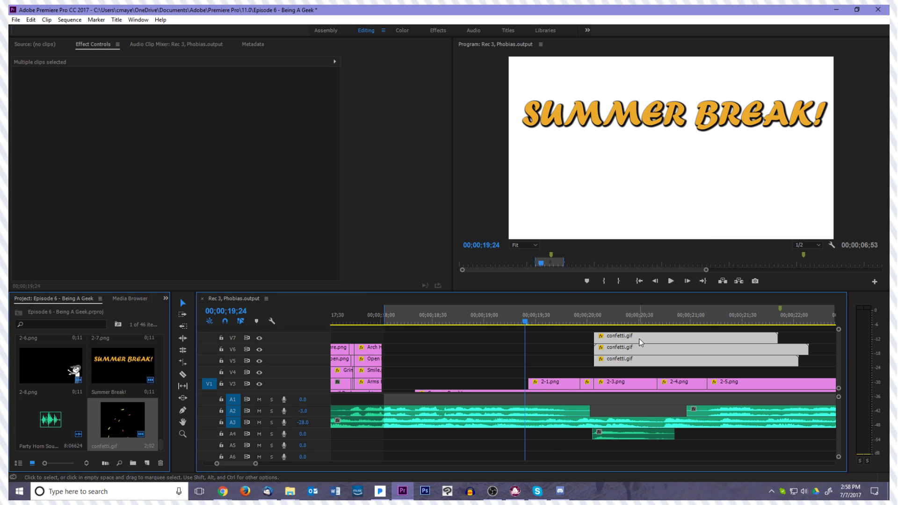
key(space)
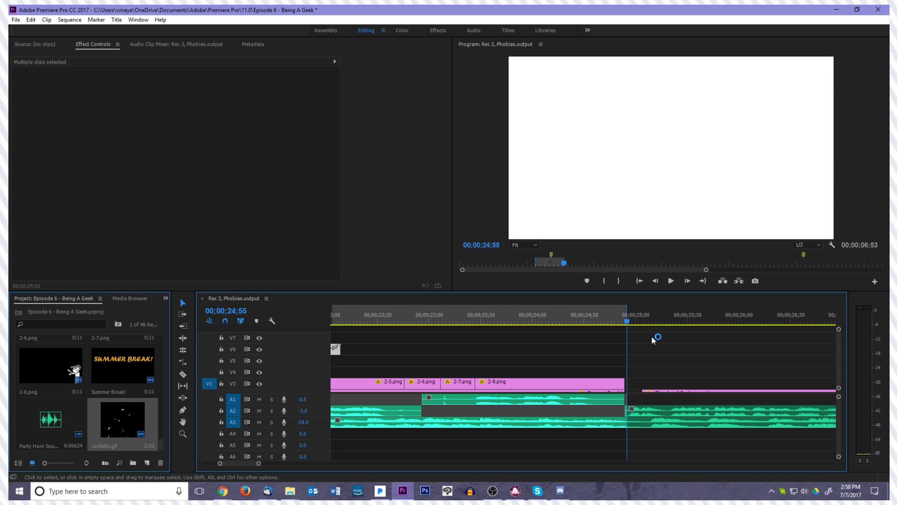
Review the frames just before the confetti starts, around 00;00;20;02, and go back to 00;00;19;22
click(631, 345)
scroll(627, 374, left, 2)
scroll(628, 373, left, 7)
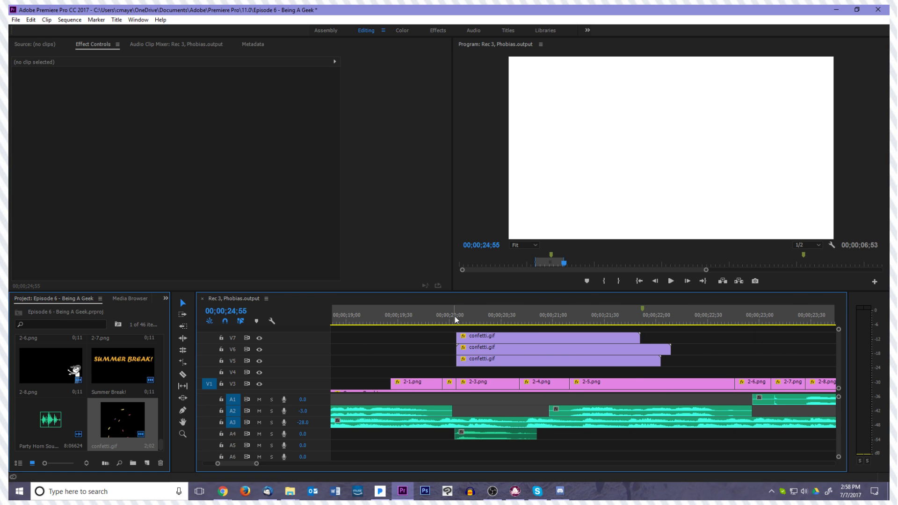
click(455, 316)
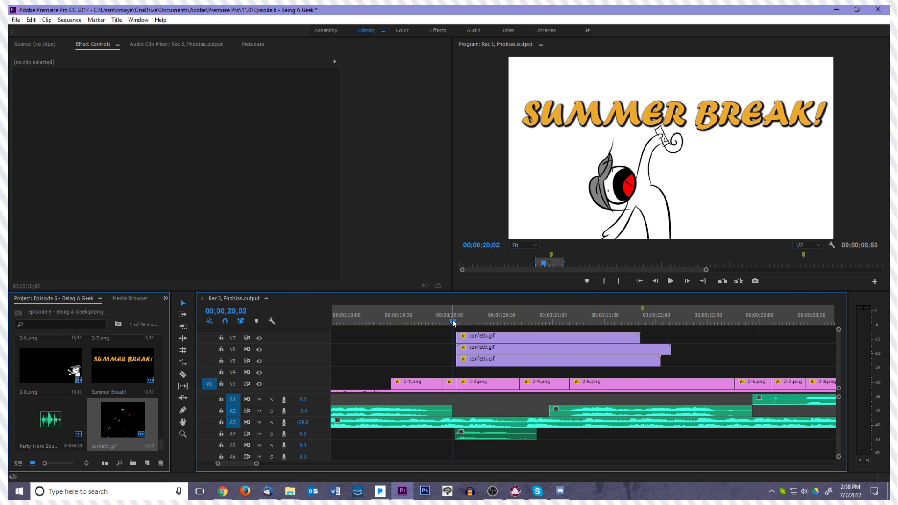
key(space)
click(443, 323)
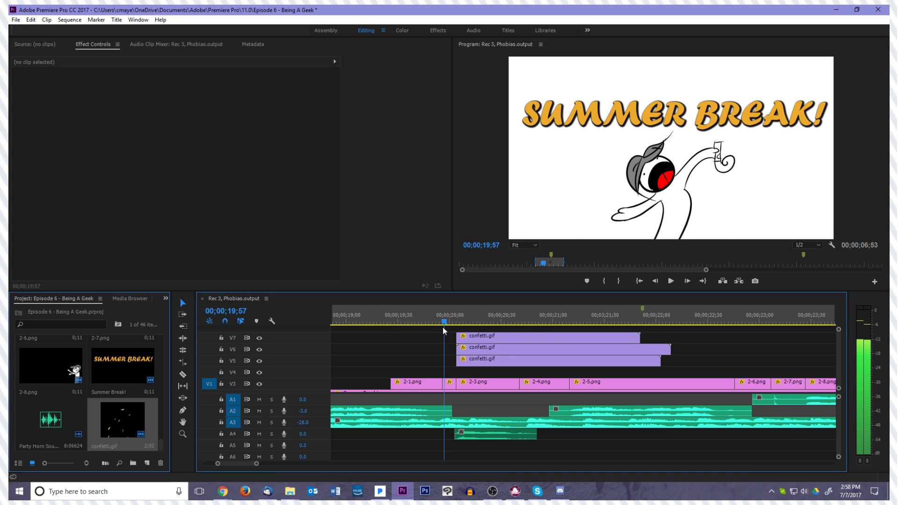
drag(443, 327, 384, 335)
scroll(386, 332, left, 2)
click(392, 344)
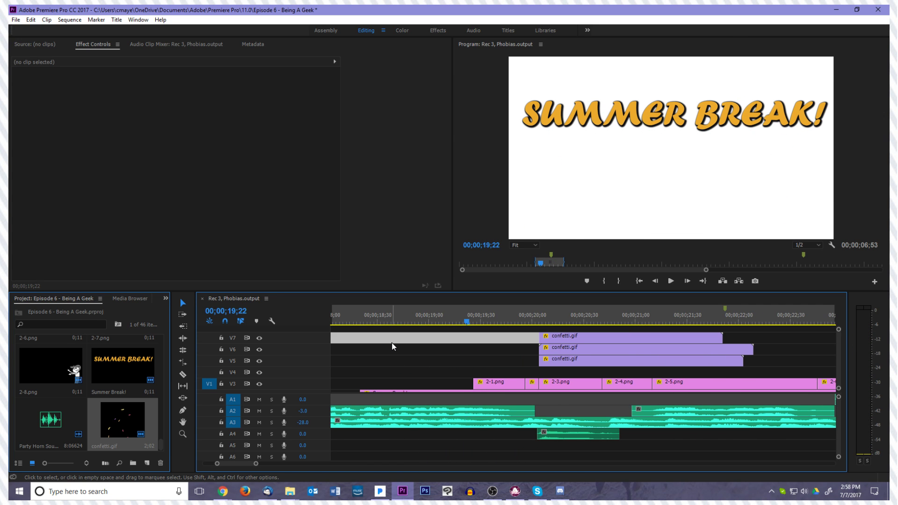
Look over the layered tracks and play the Summer Break scene from 00;00;18;18 to its end
scroll(410, 358, down, 3)
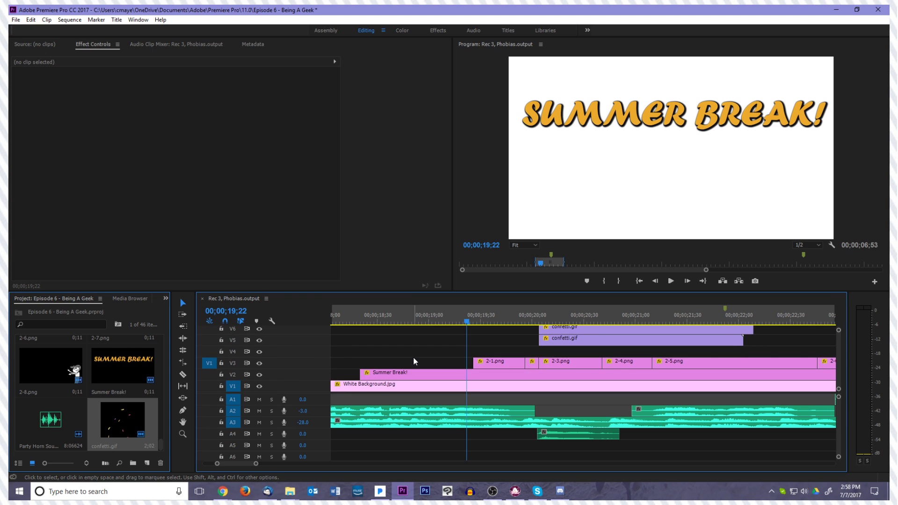
scroll(414, 358, up, 3)
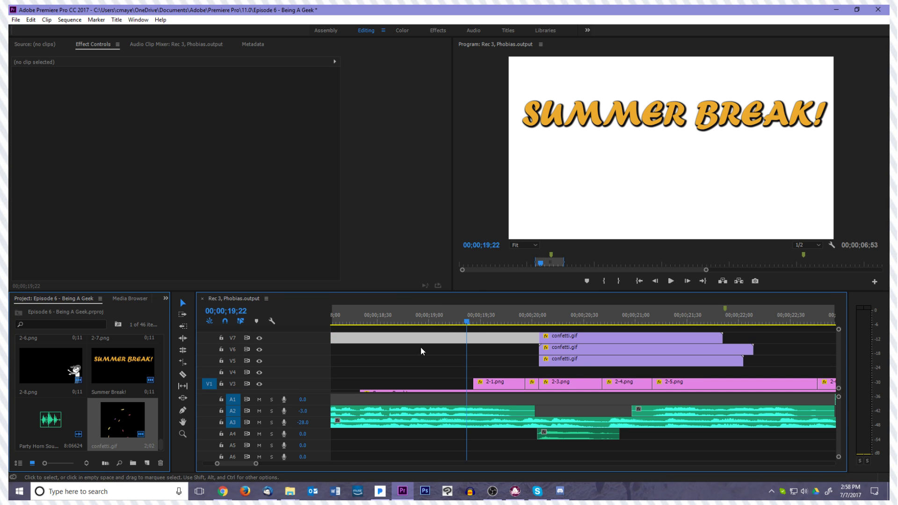
scroll(412, 356, down, 2)
click(337, 321)
mouse_move(348, 335)
mouse_down()
mouse_move(363, 329)
mouse_move(355, 333)
mouse_up()
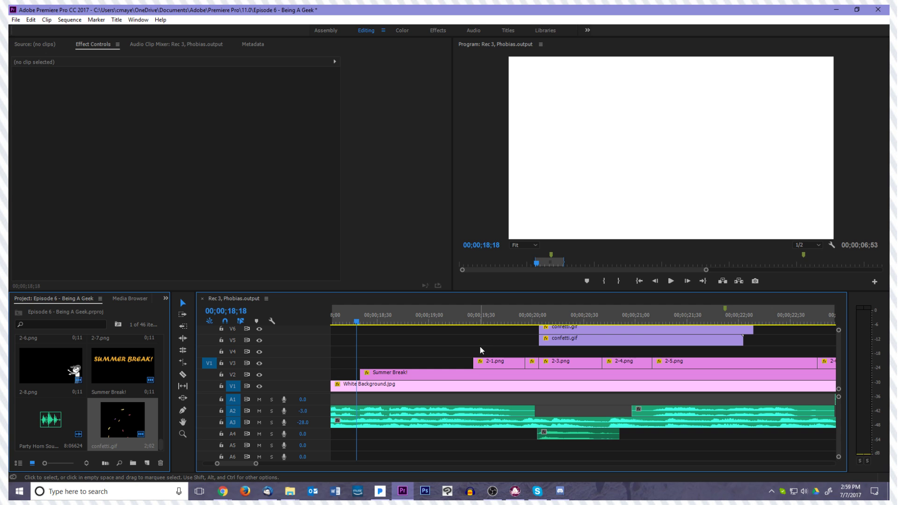
key(space)
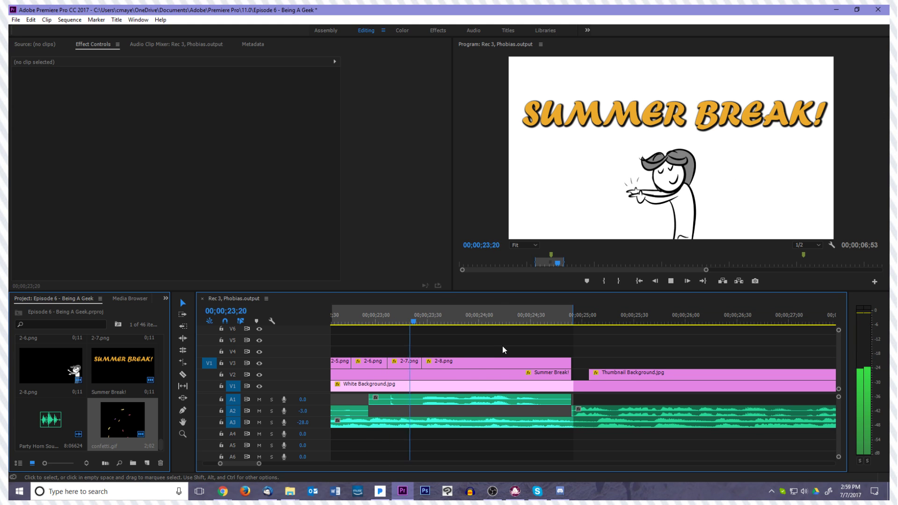
key(space)
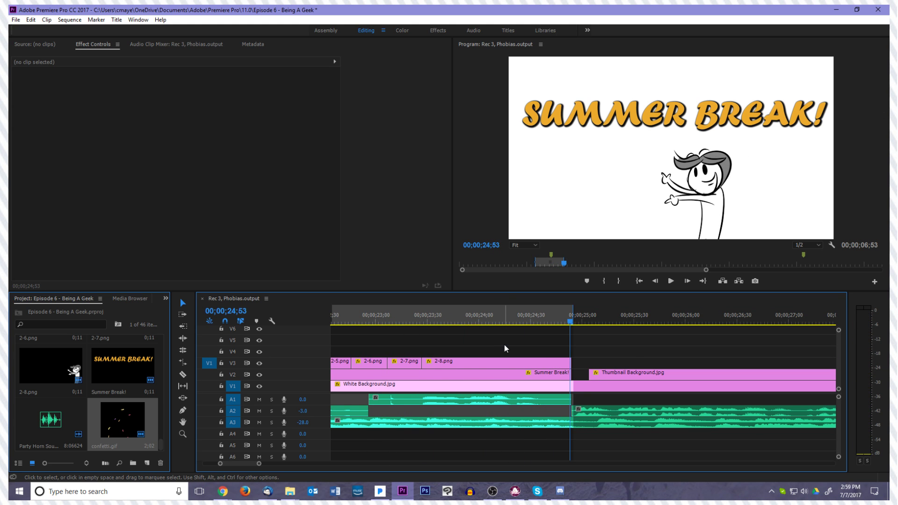
Go back to 00;00;18;20 and examine the start of the Summer Break! title clip and the gap before it on V2
key(minus)
key(minus)
key(minus)
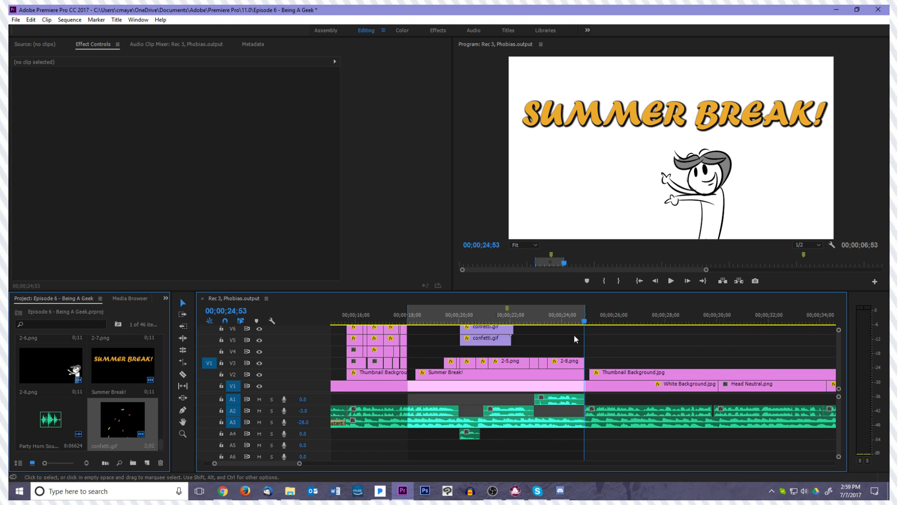
drag(585, 322, 503, 335)
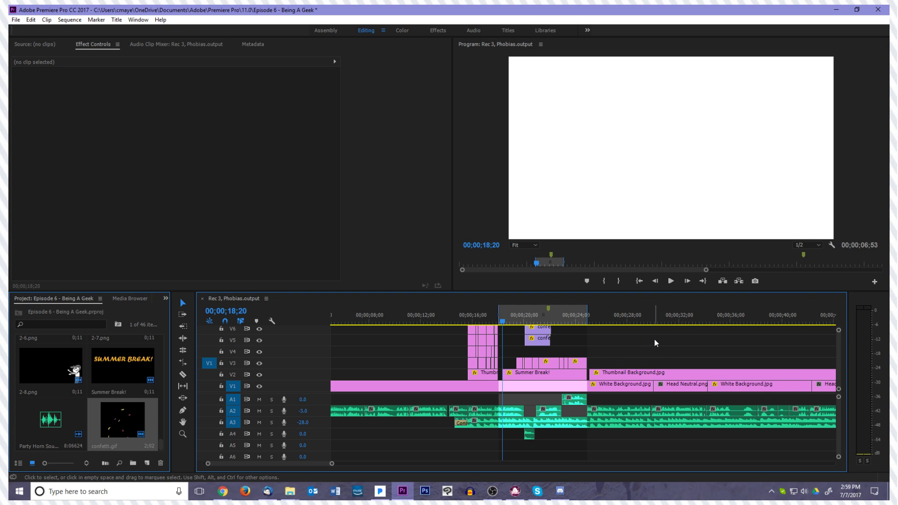
click(526, 376)
click(512, 364)
key(equal)
key(equal)
key(equal)
click(646, 375)
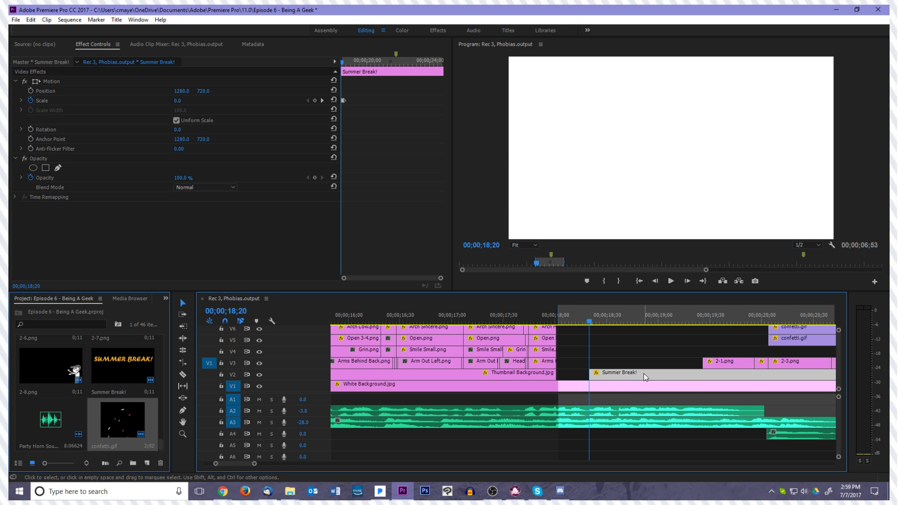
click(579, 372)
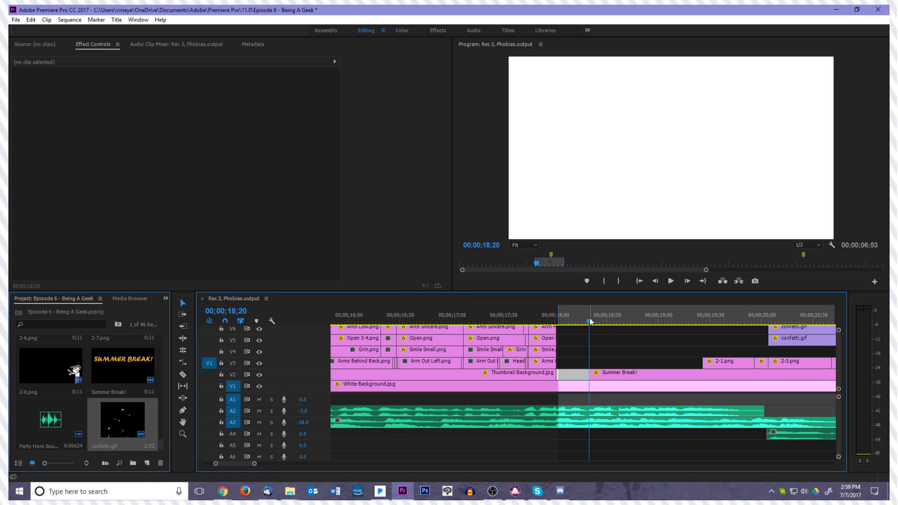
Return the playhead to the start of the scene at 00;00;18;02, with the surrounding scenes in view
drag(591, 323, 561, 338)
click(572, 344)
key(minus)
key(minus)
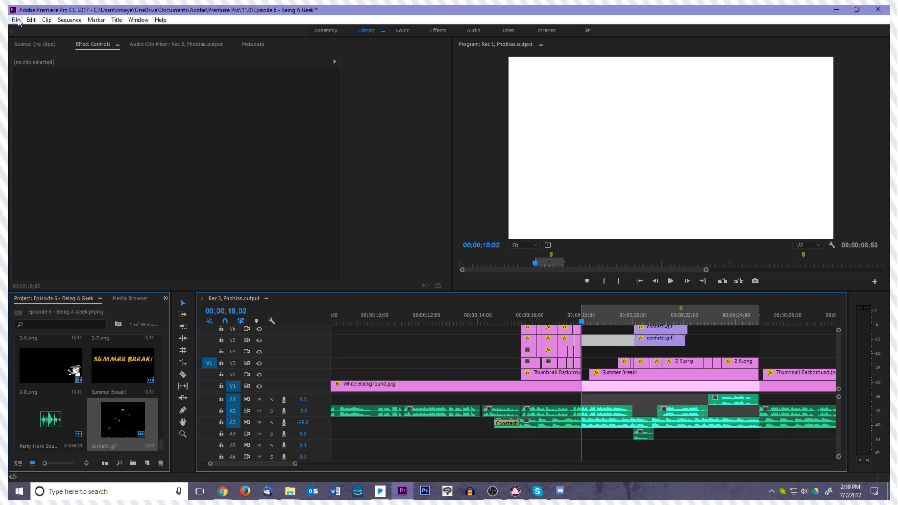
Save the Episode 6 project and open the project Test Animation June, 2017
click(17, 19)
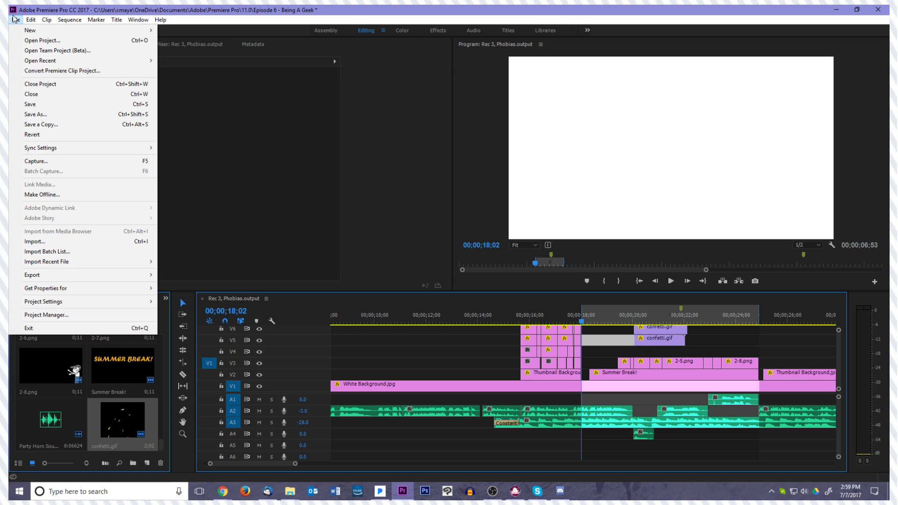
click(28, 103)
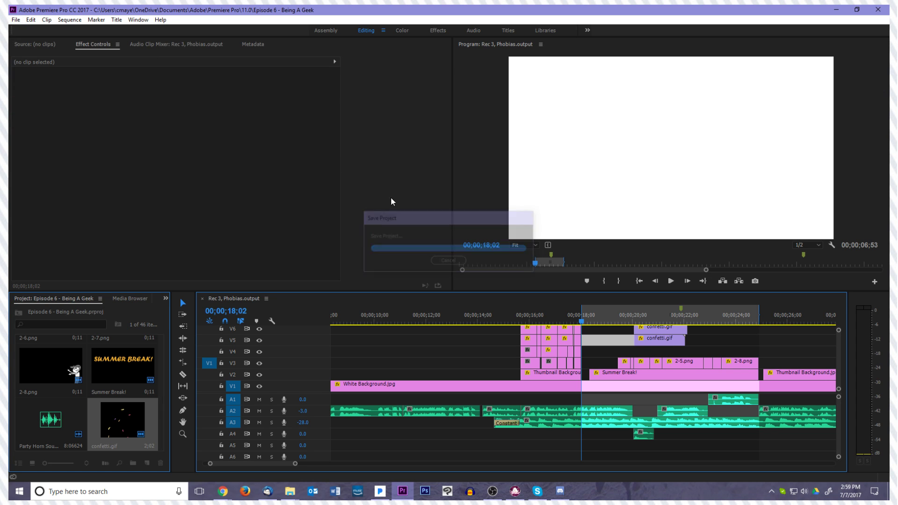
click(16, 20)
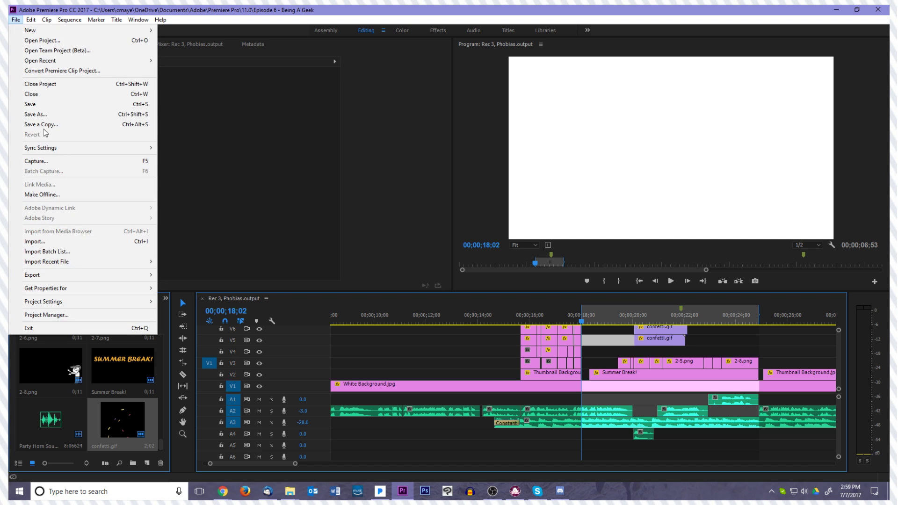
click(42, 40)
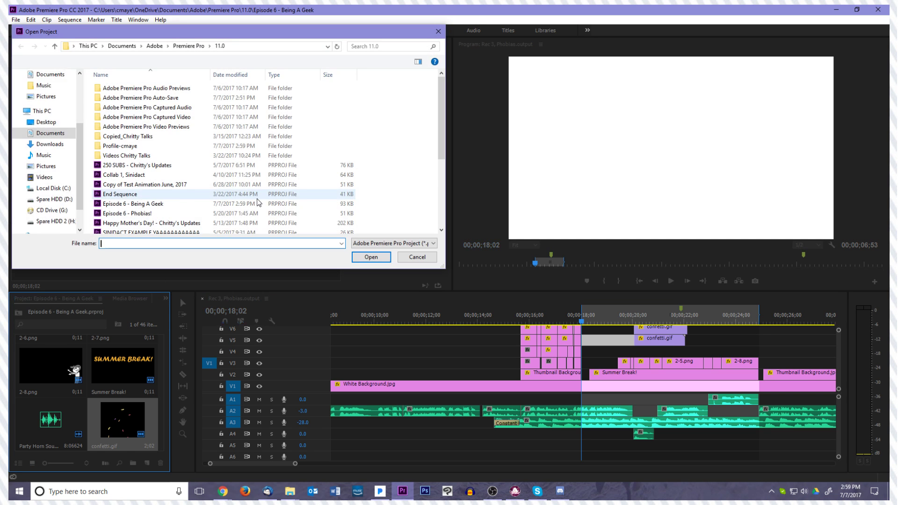
scroll(199, 181, down, 2)
double_click(183, 192)
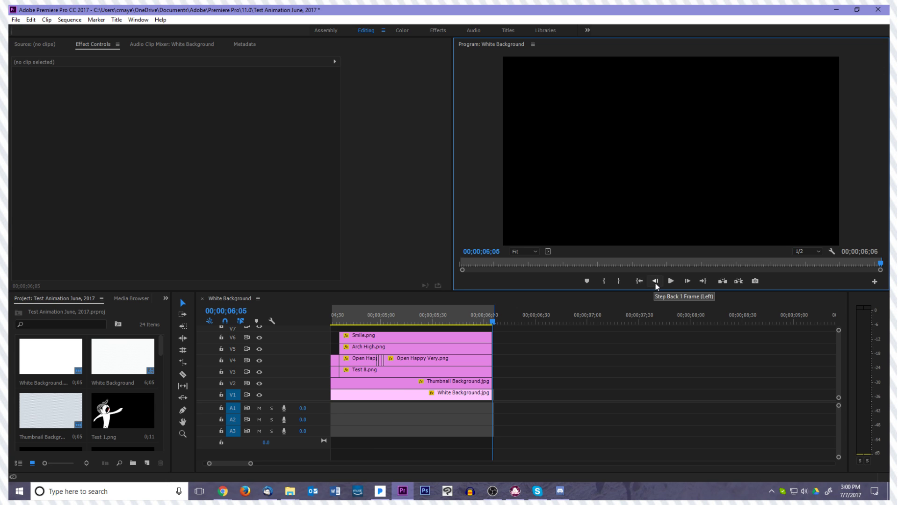
Play and scrub through the test animation, and look over its drawings on the timeline and in the project bin
key(space)
key(space)
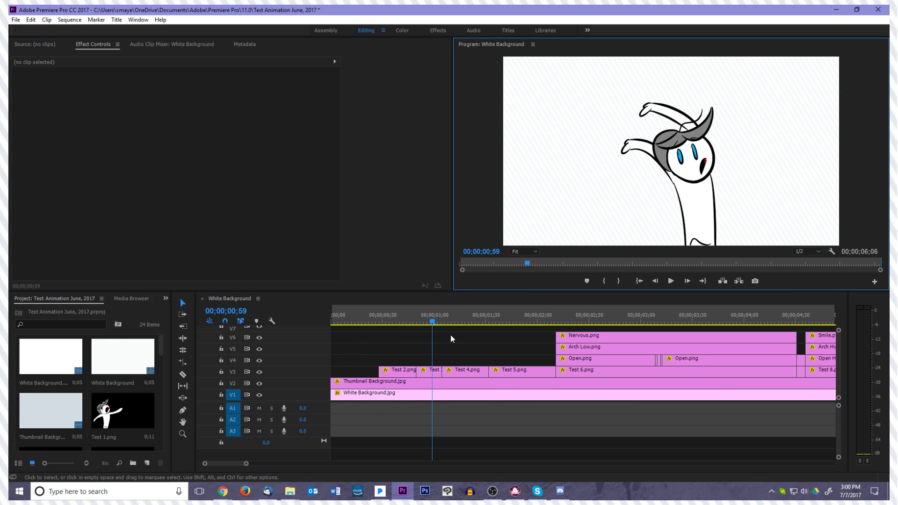
drag(433, 327, 793, 365)
drag(723, 367, 377, 368)
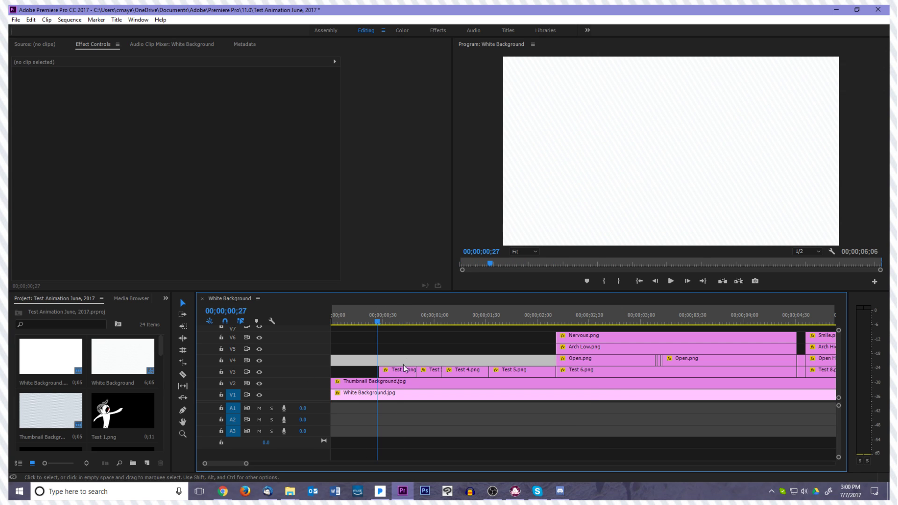
click(400, 370)
click(374, 372)
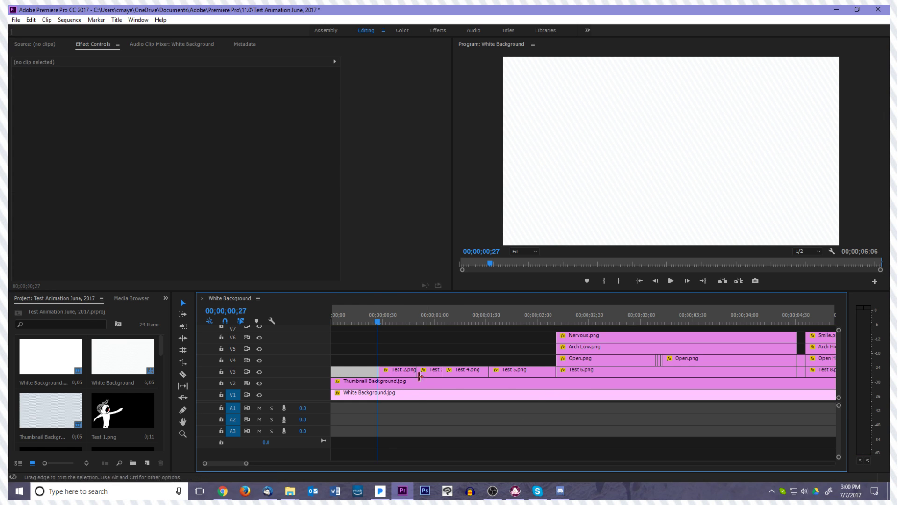
scroll(126, 402, down, 2)
scroll(127, 402, down, 2)
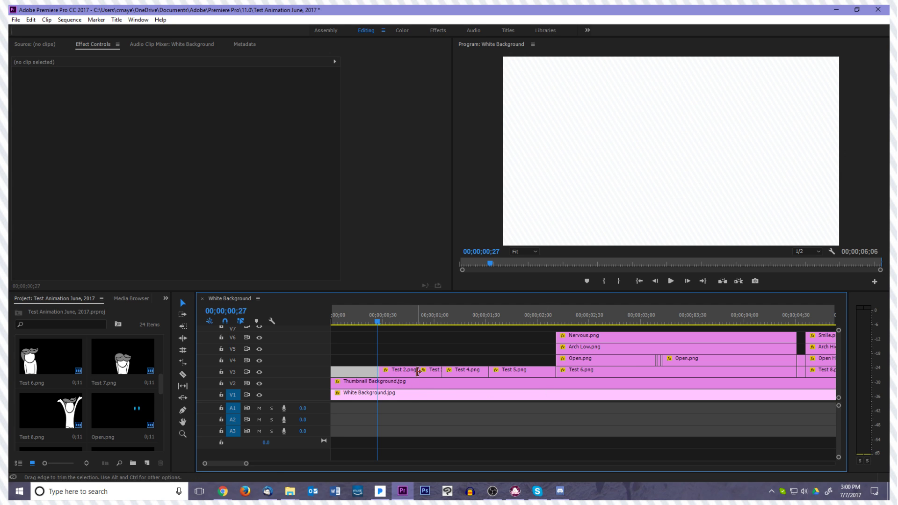
Replay the opening drawings Test 2 to Test 5 several times and move the playhead to 00;00;02;11, where Test 6 begins
key(space)
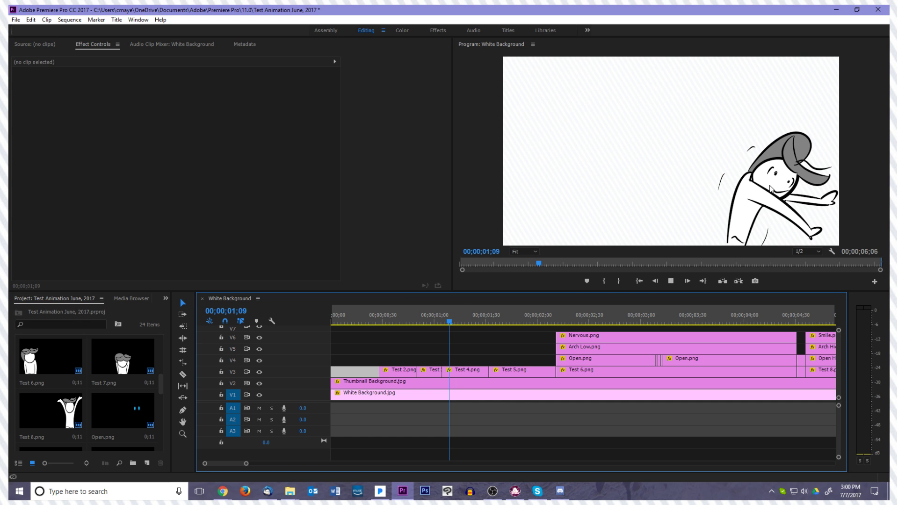
key(space)
drag(531, 323, 362, 322)
key(space)
key(space)
drag(343, 324, 380, 323)
key(space)
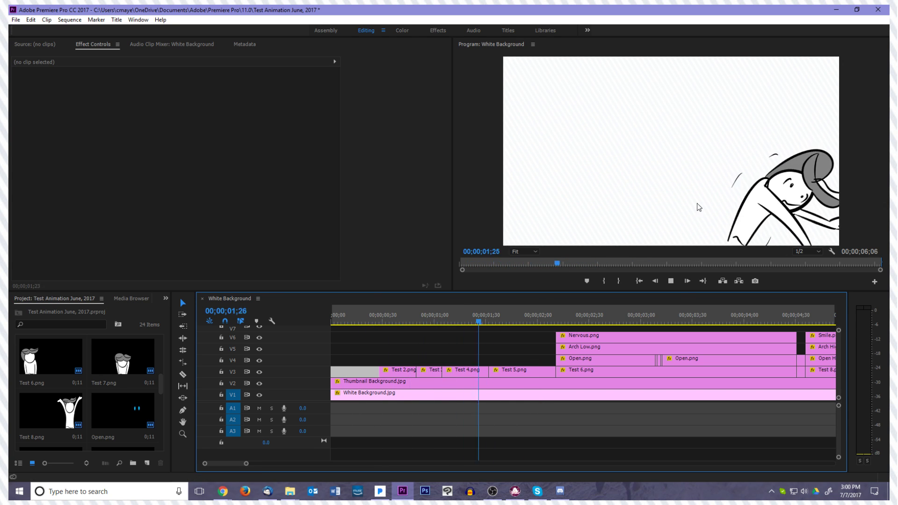
key(space)
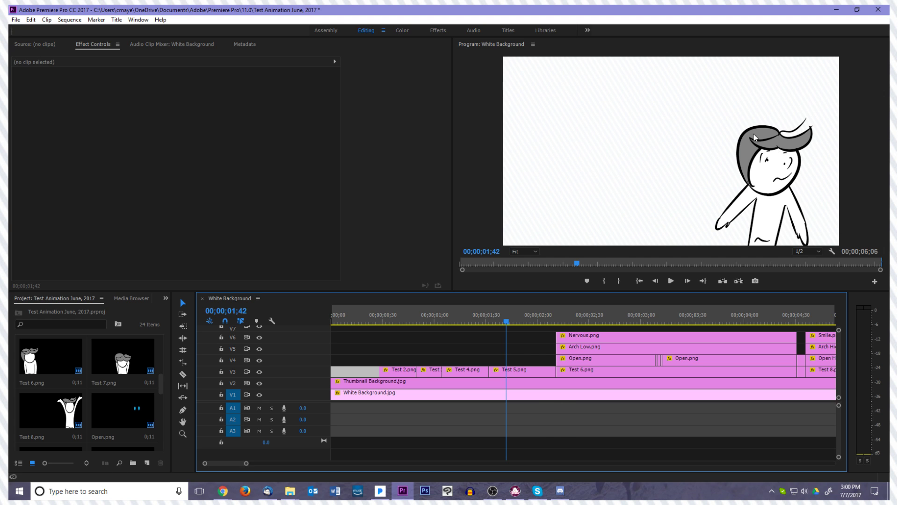
drag(519, 323, 557, 323)
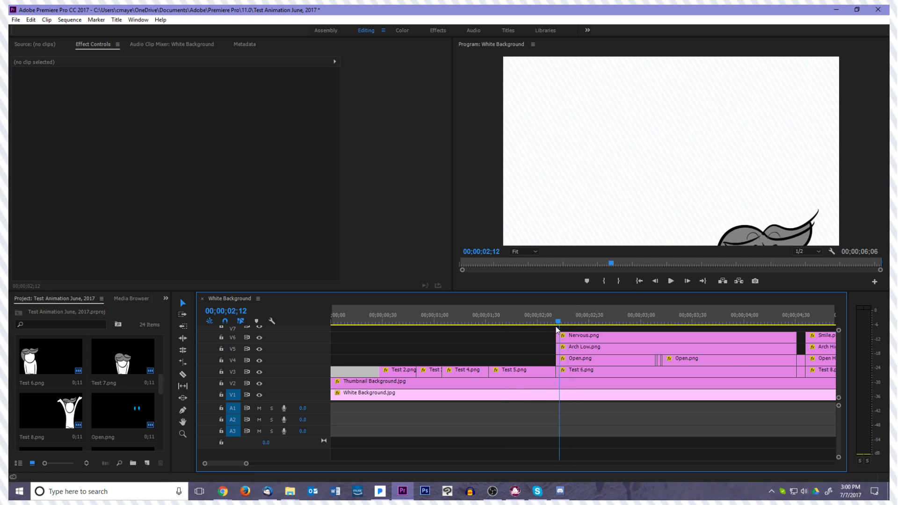
Hide the face tracks V4 to V6 and play the animation from the start with only the body drawings
click(260, 361)
click(259, 338)
key(space)
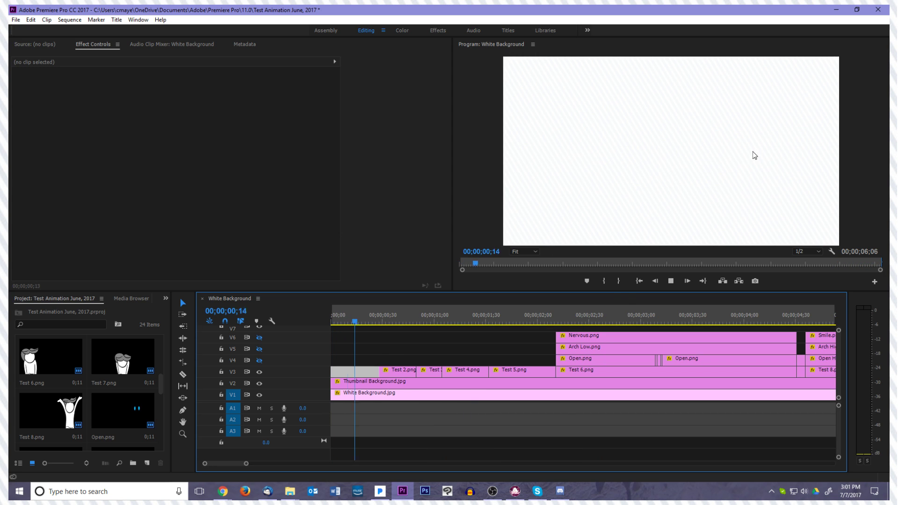
key(space)
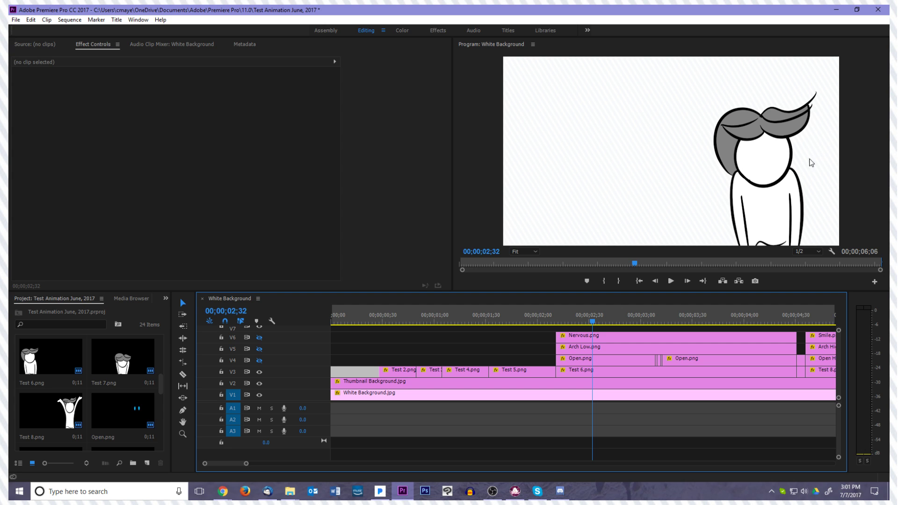
Show tracks V4 to V6 again and play the animation with its facial features from the start of Test 6
click(259, 361)
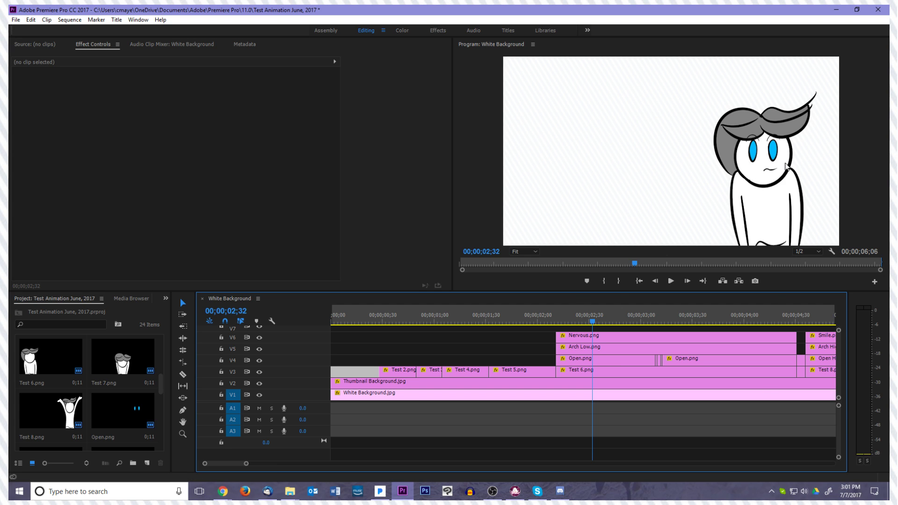
drag(593, 324, 557, 327)
key(space)
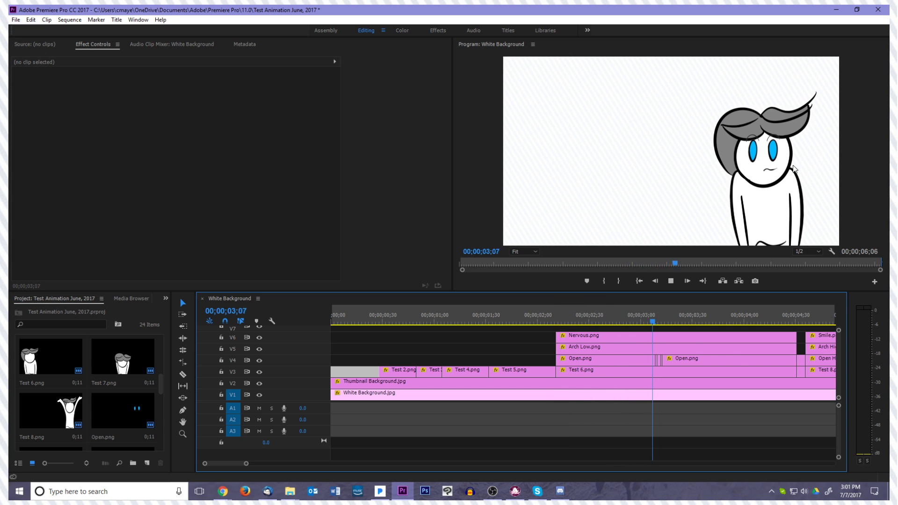
key(space)
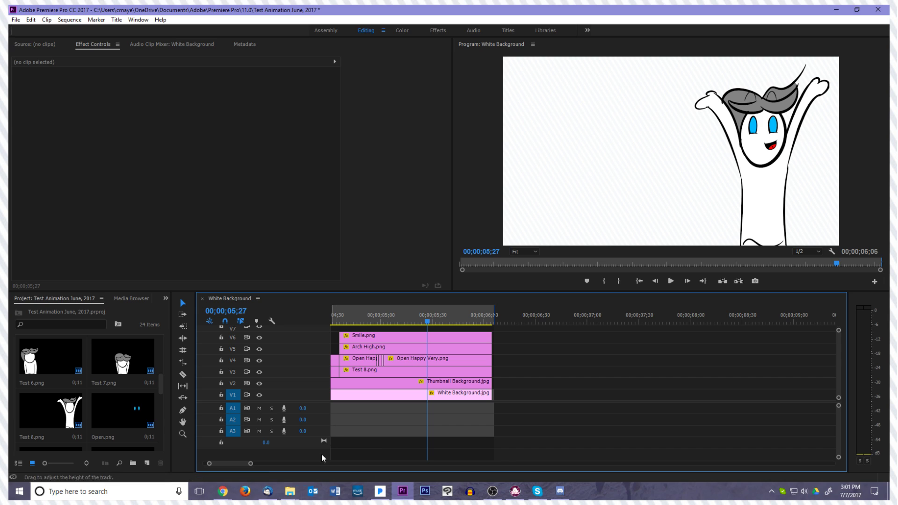
In File Explorer, open Google Drive > Chritty Talks > Photos > Scenes > Ep 4, Weird Geek, maximize the window and look through its drawings
mouse_move(290, 491)
click(267, 452)
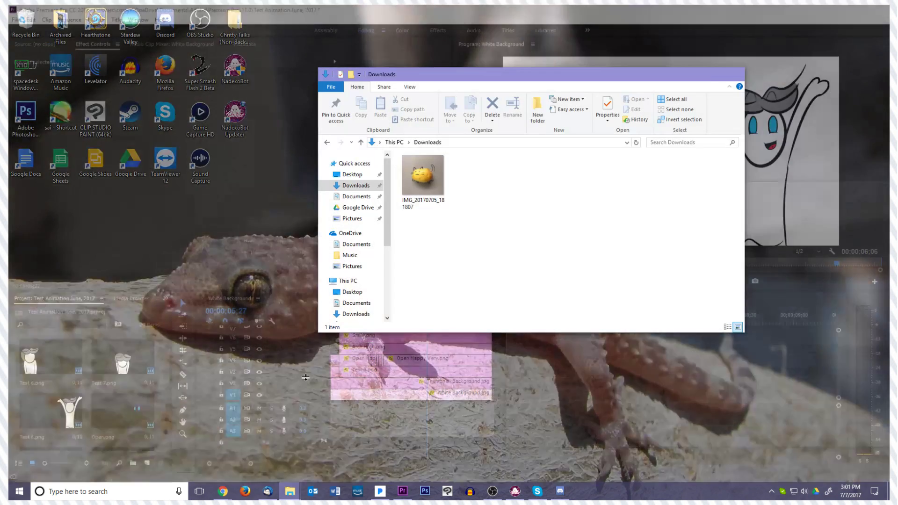
click(349, 211)
double_click(421, 180)
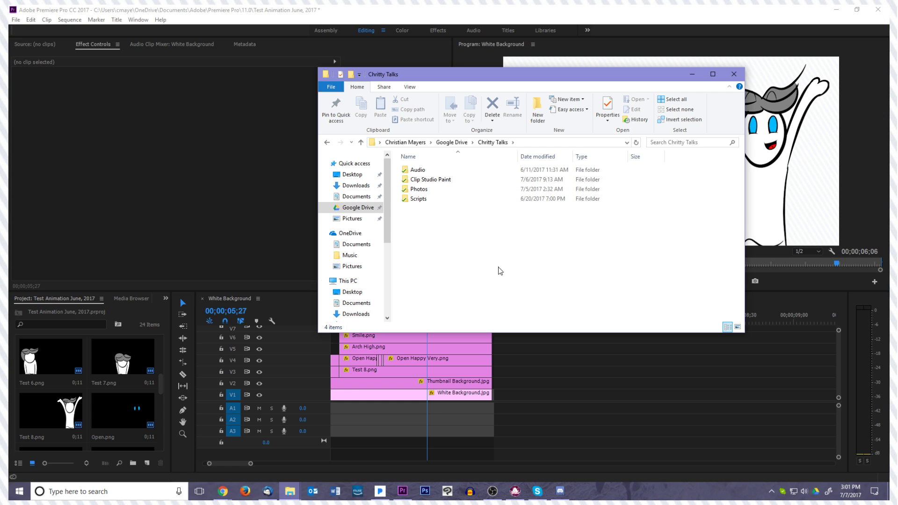
double_click(421, 190)
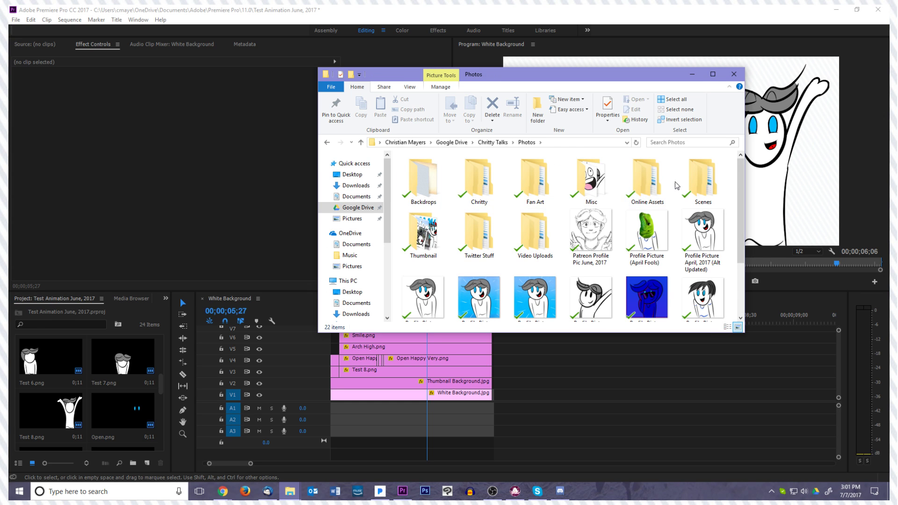
double_click(704, 184)
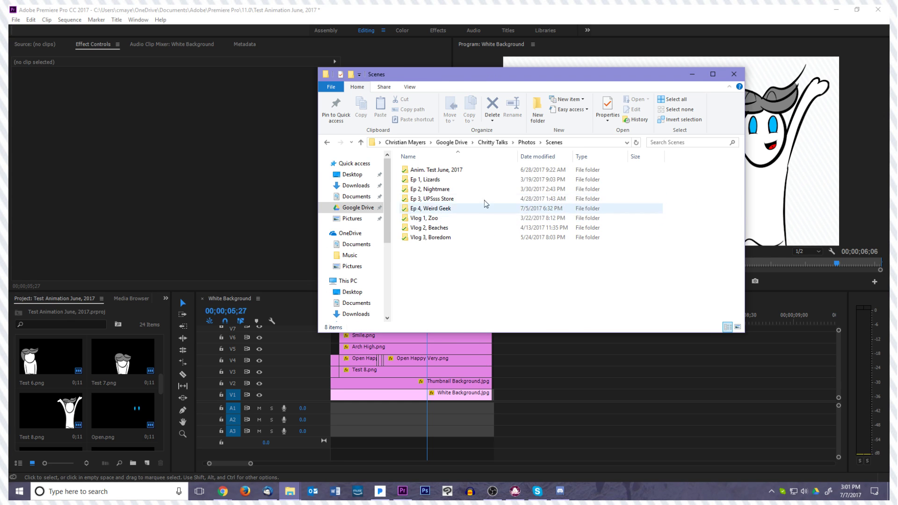
double_click(430, 208)
click(713, 73)
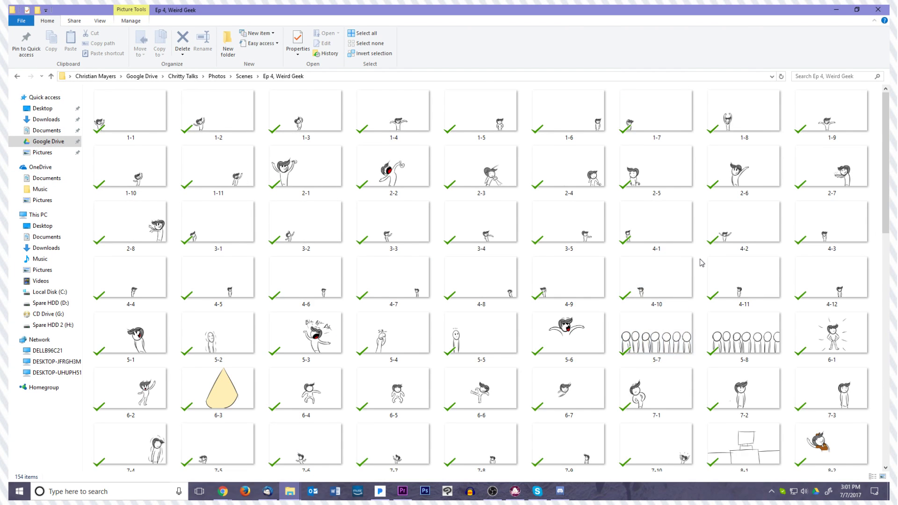
scroll(701, 263, down, 10)
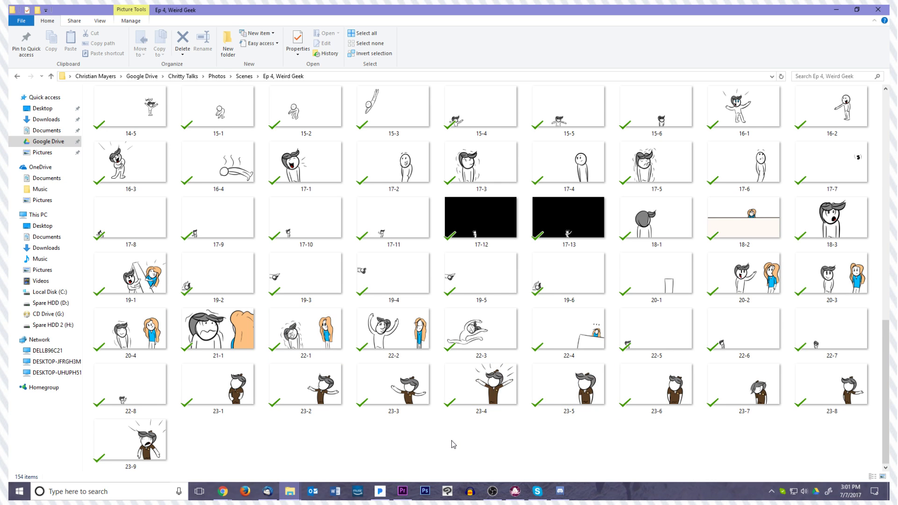
scroll(453, 445, up, 10)
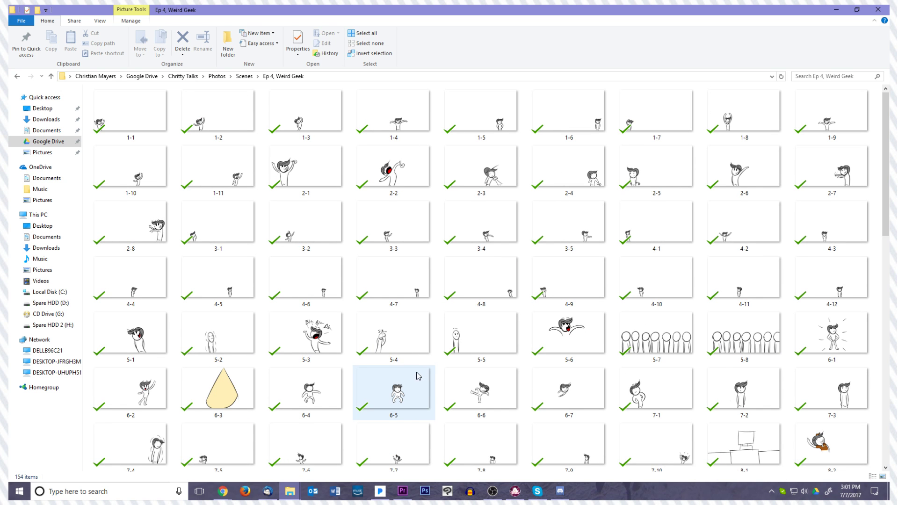
Look through the remaining Ep 4, Weird Geek drawings down to 23-9, and return to Premiere Pro with the playhead at 00;00;02;28
scroll(325, 336, down, 10)
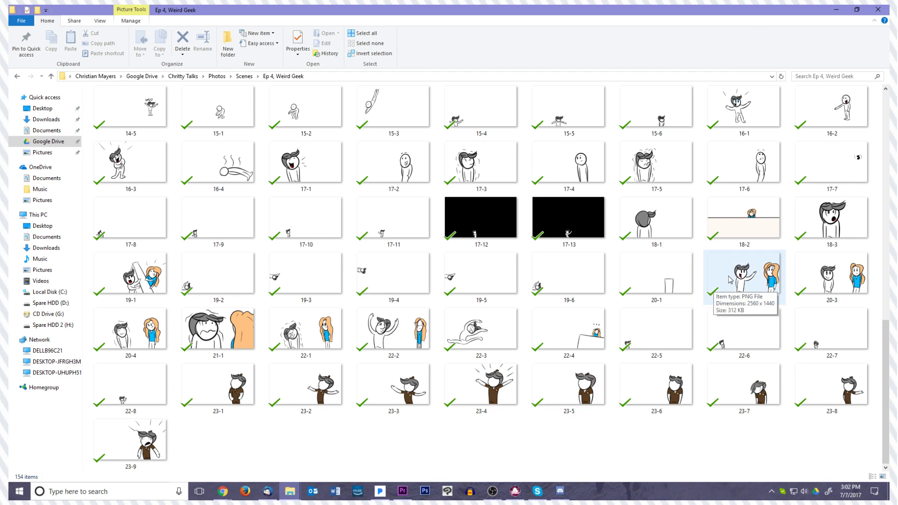
click(837, 10)
mouse_move(426, 322)
mouse_down()
mouse_move(254, 322)
mouse_move(422, 333)
mouse_up()
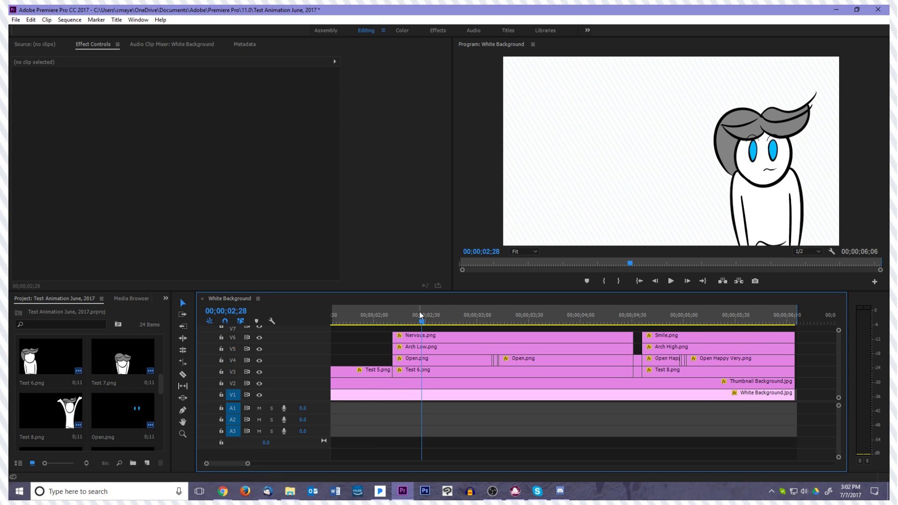
Scrub the test animation through Test 8, return to the start of Test 6 and play it through to Test 8
drag(422, 322, 772, 356)
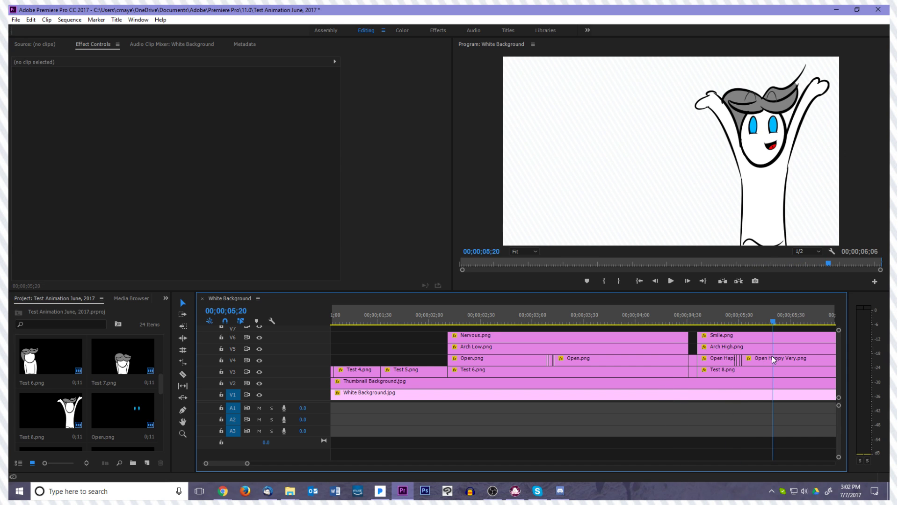
scroll(675, 355, down, 1)
scroll(674, 354, down, 2)
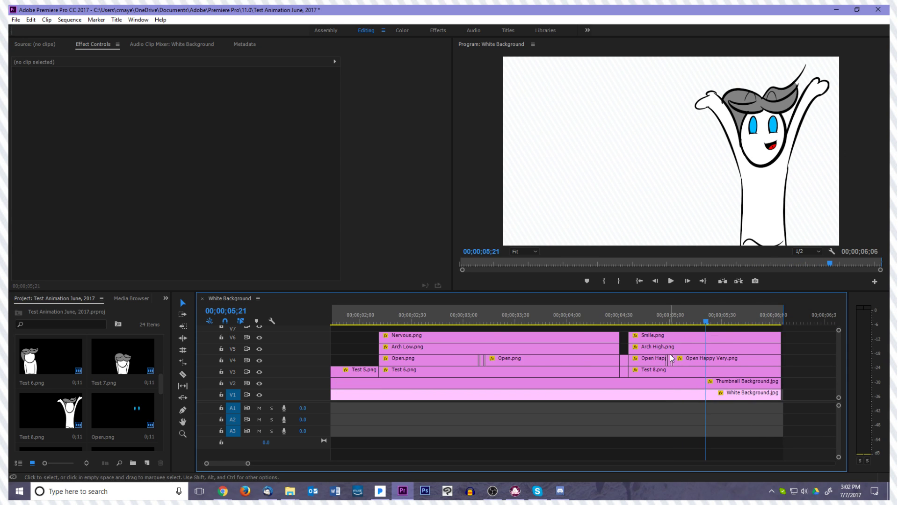
scroll(681, 330, up, 2)
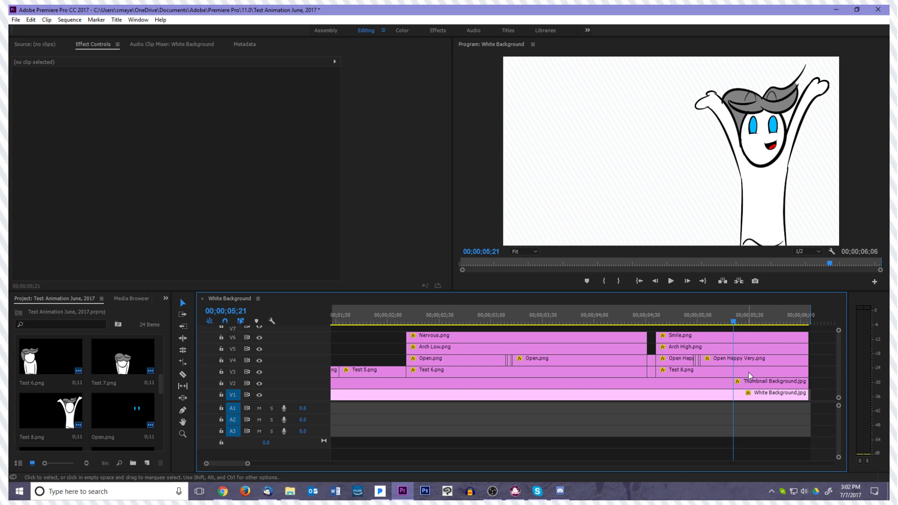
drag(732, 321, 412, 310)
key(space)
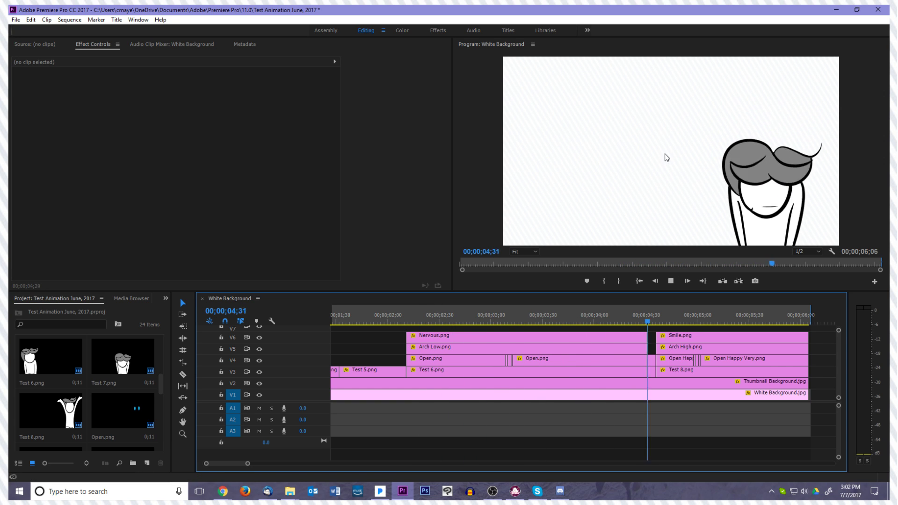
key(space)
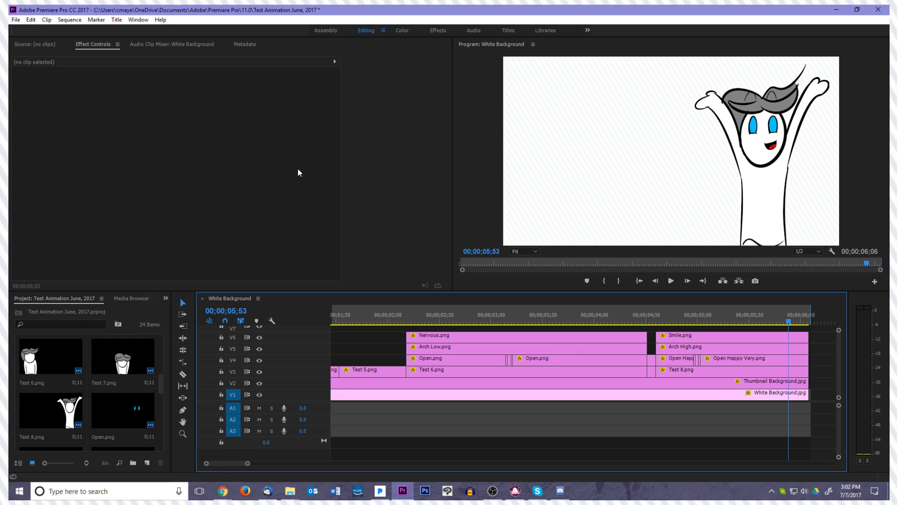
Open the project Episode 6 - Being A Geek, saving the changes to Test Animation June, 2017
click(16, 20)
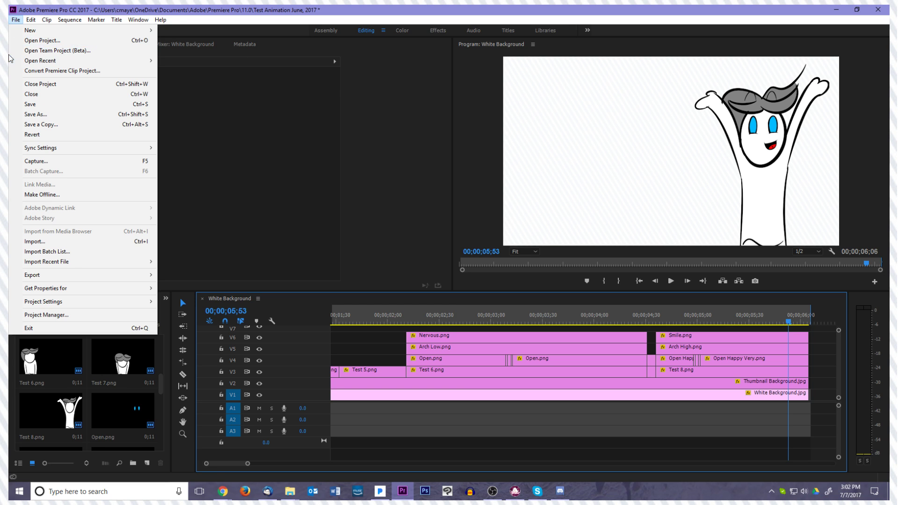
click(35, 42)
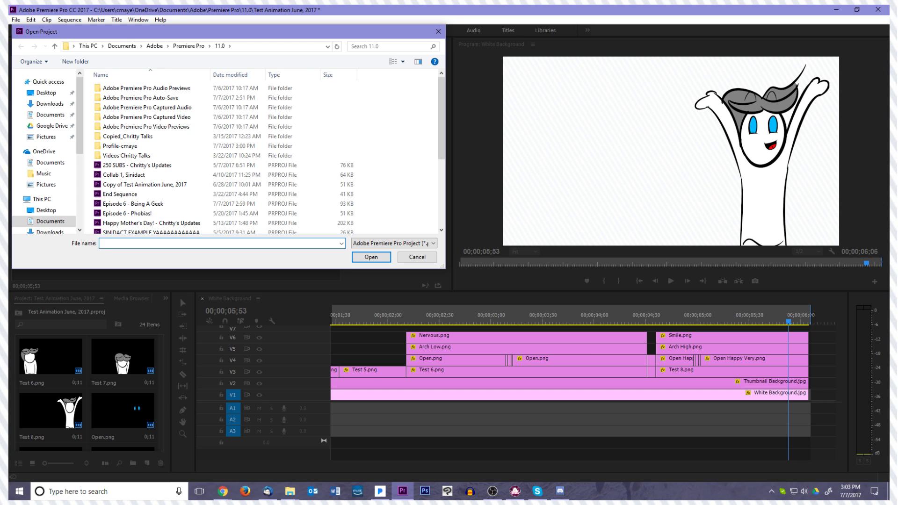
scroll(124, 214, down, 4)
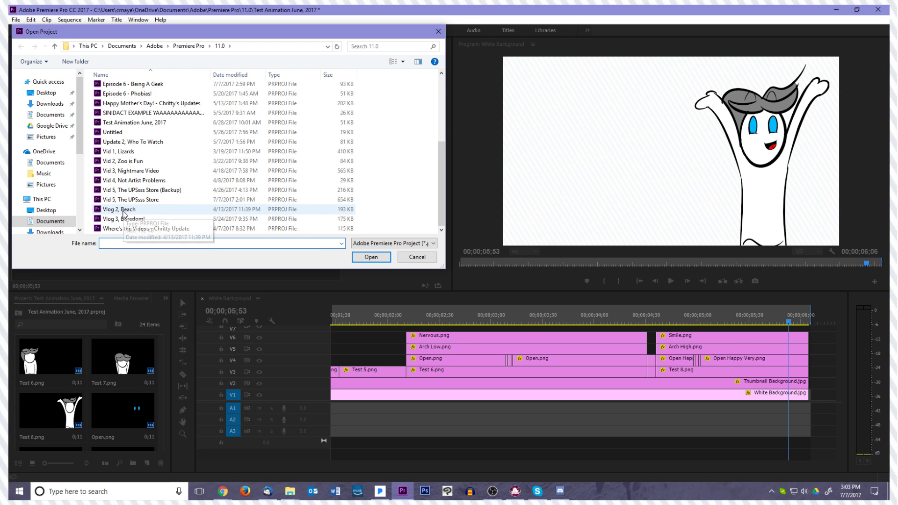
scroll(140, 201, up, 1)
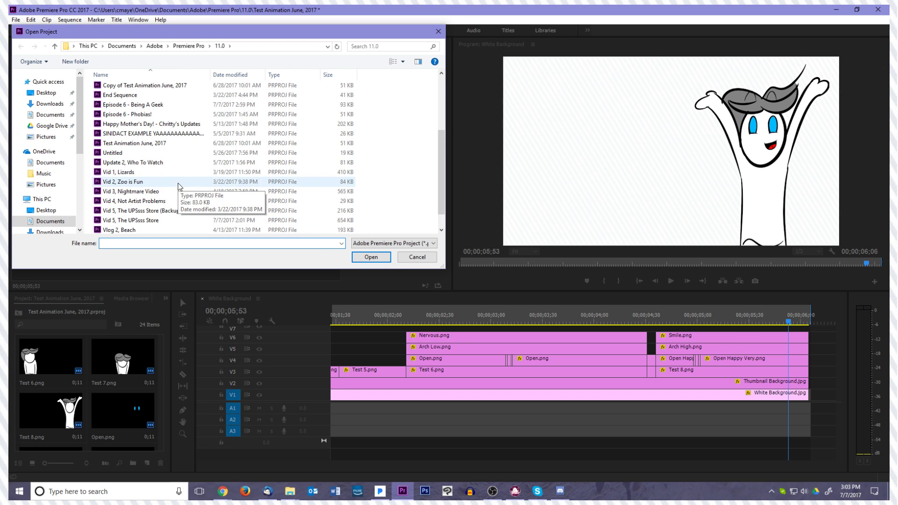
double_click(160, 105)
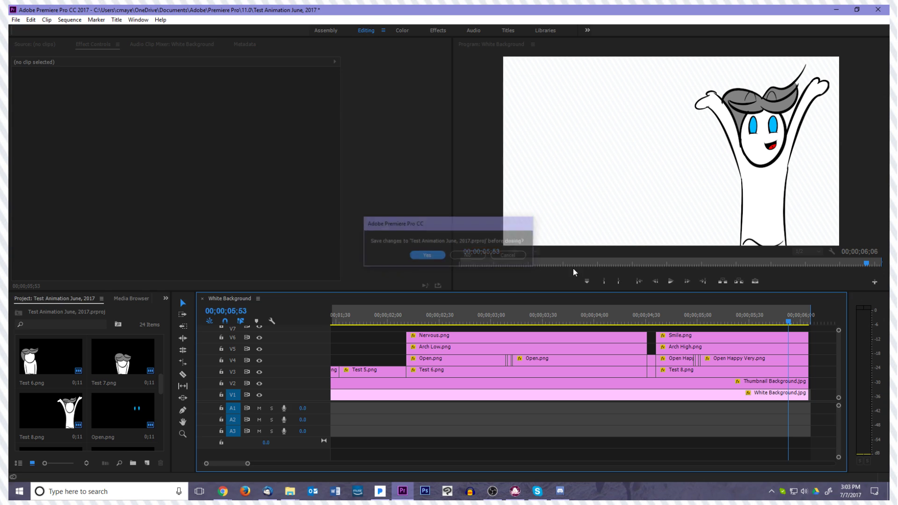
click(427, 255)
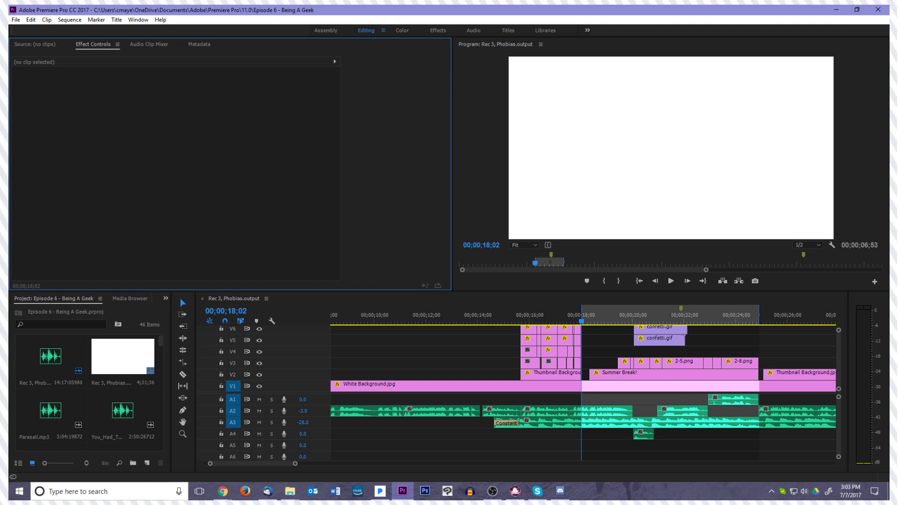
Return the playhead to the start of the Rec 3, Phobias.output sequence and inspect the empty stretches above the opening white background
key(alt+Tab)
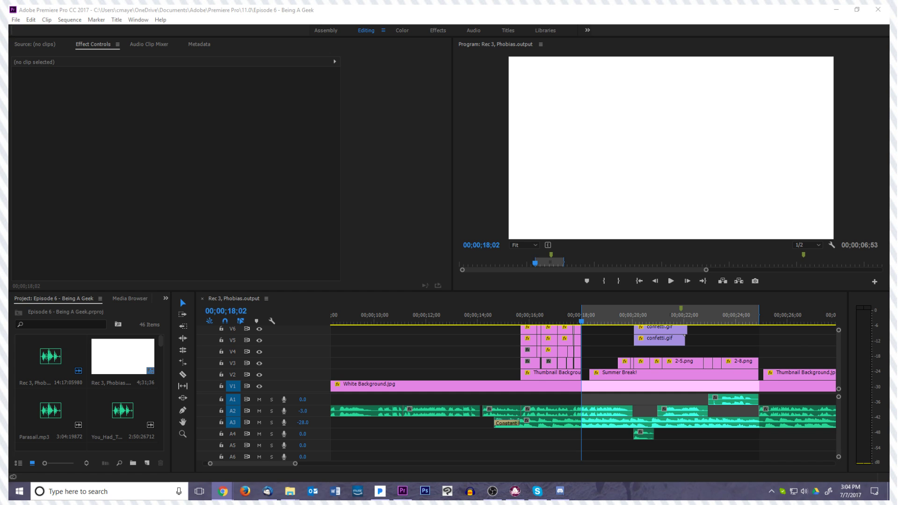
drag(582, 322, 510, 372)
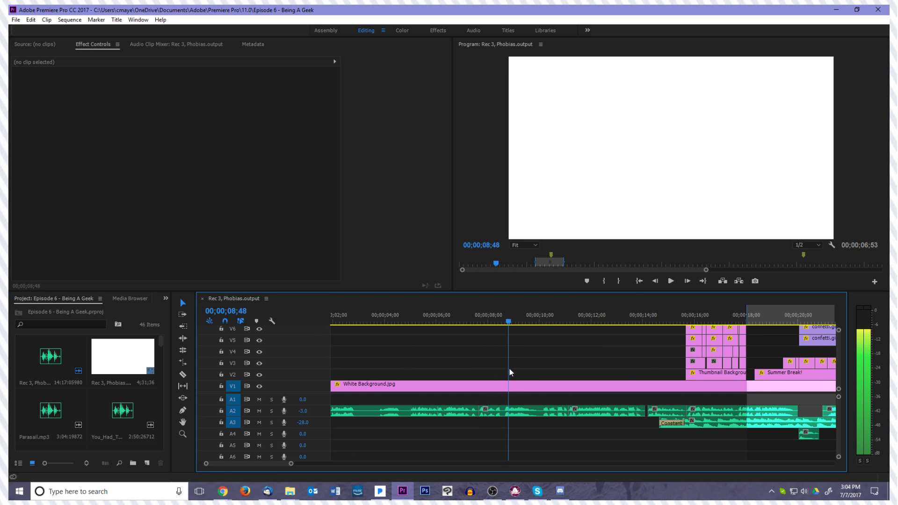
click(644, 282)
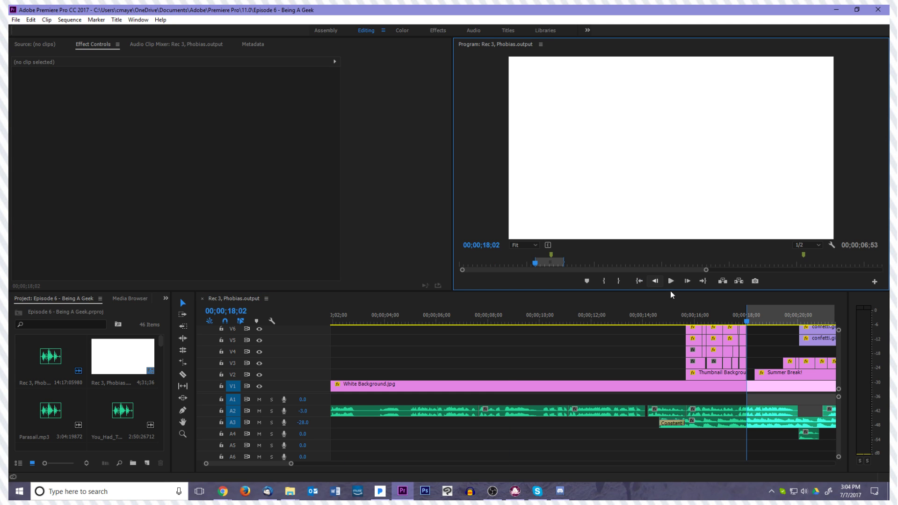
click(544, 353)
key(minus)
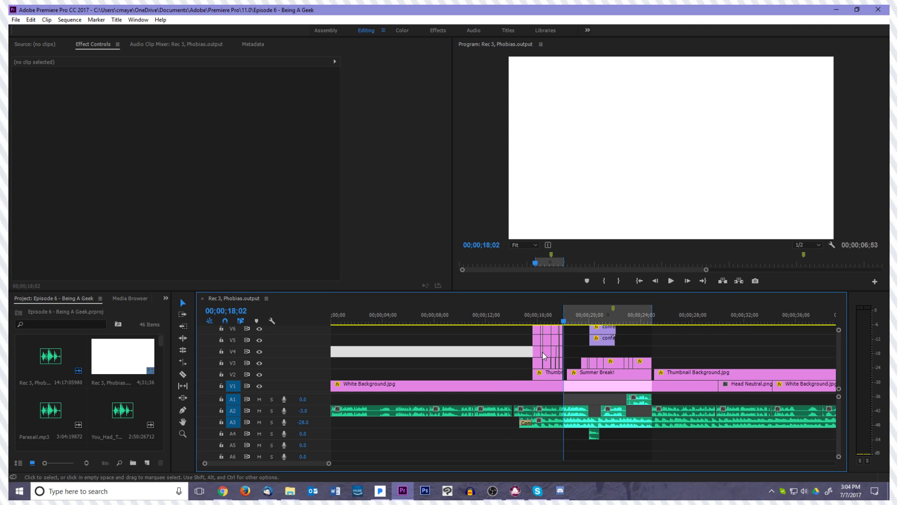
key(Home)
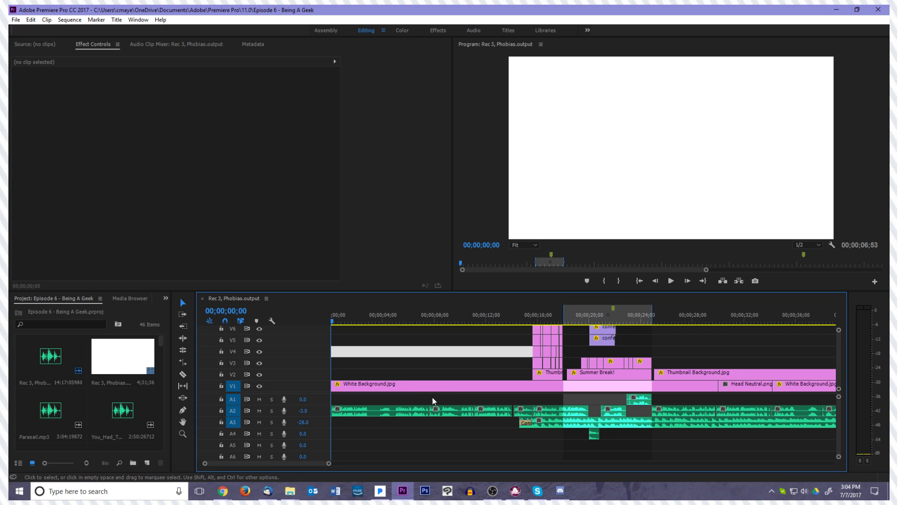
click(405, 372)
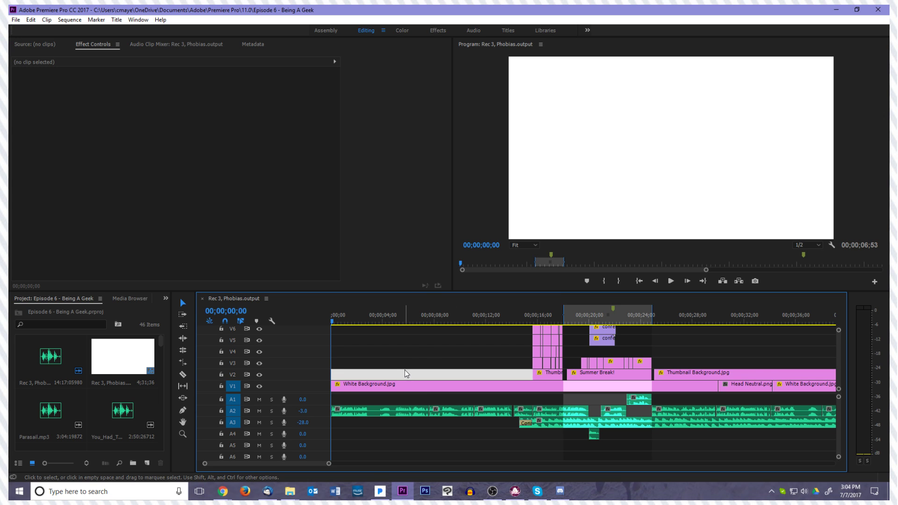
click(451, 338)
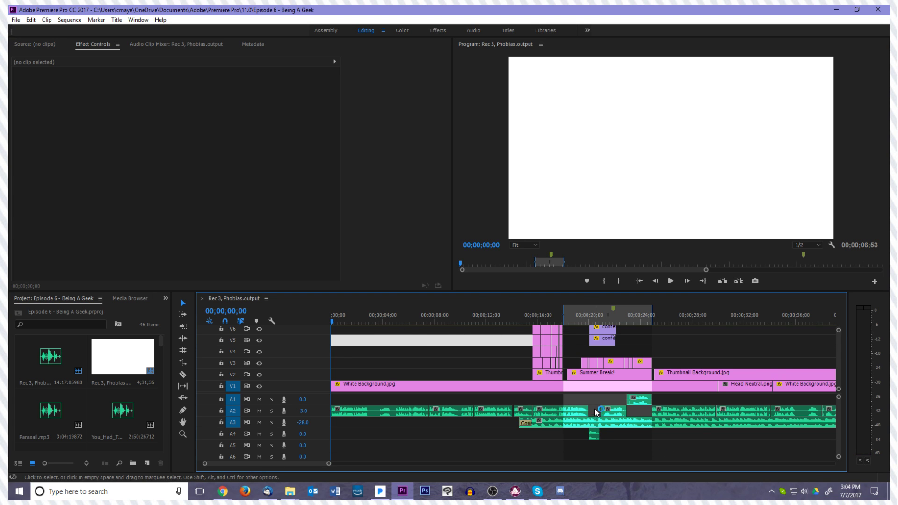
Move the Party Horn Sound Effect.mp3 clip from track A4 up to A1, keeping its time position
click(595, 437)
drag(594, 436, 595, 401)
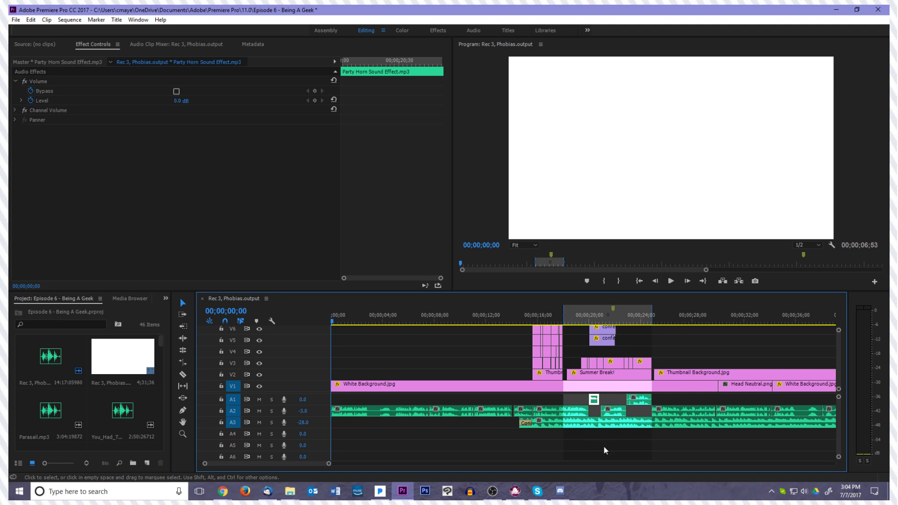
click(605, 455)
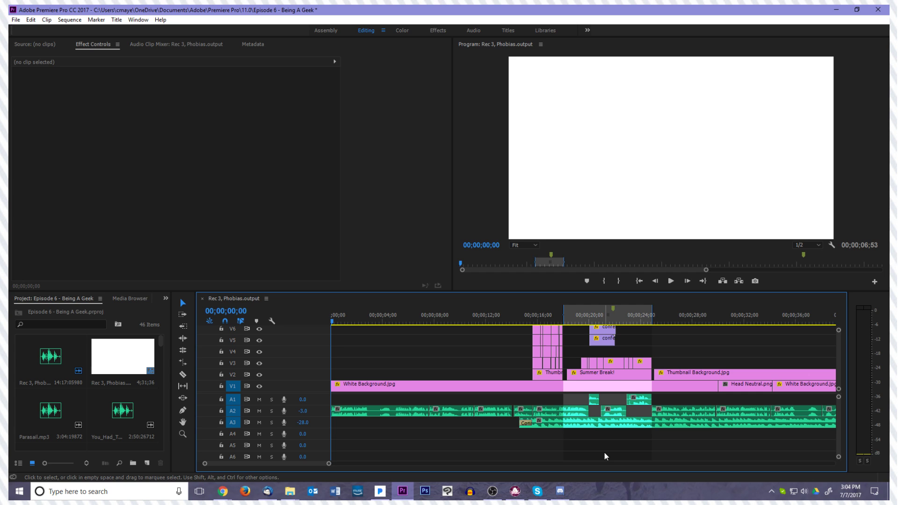
Scrub the empty opening and return to its start, and move the Ep 4, Weird Geek folder window off the editing screen
drag(334, 323, 531, 333)
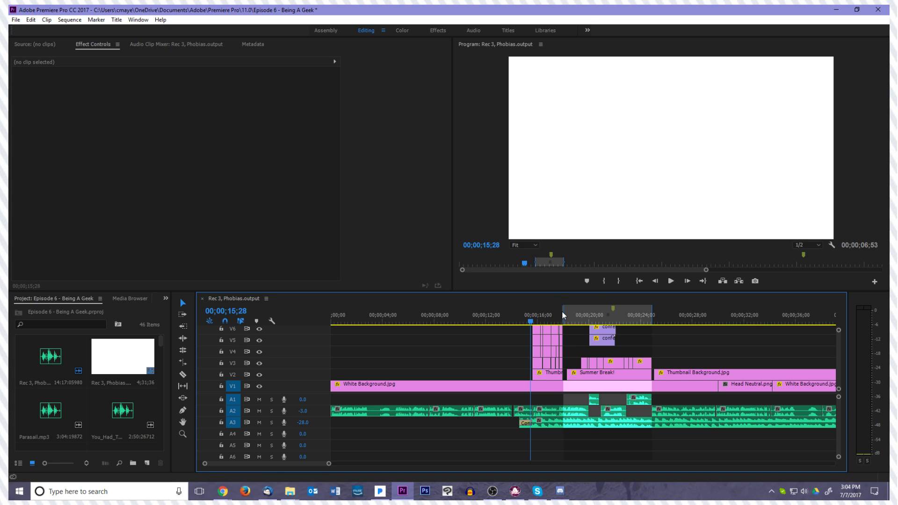
drag(534, 326, 336, 326)
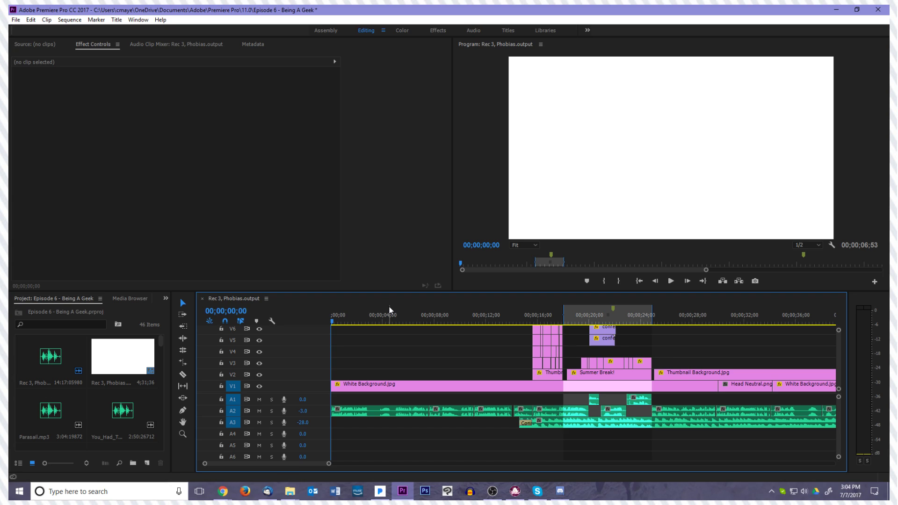
mouse_move(289, 493)
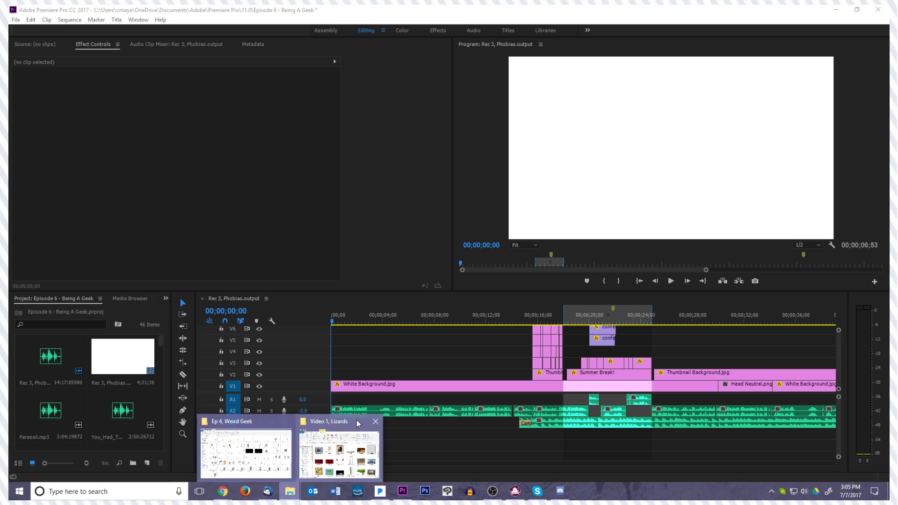
click(339, 450)
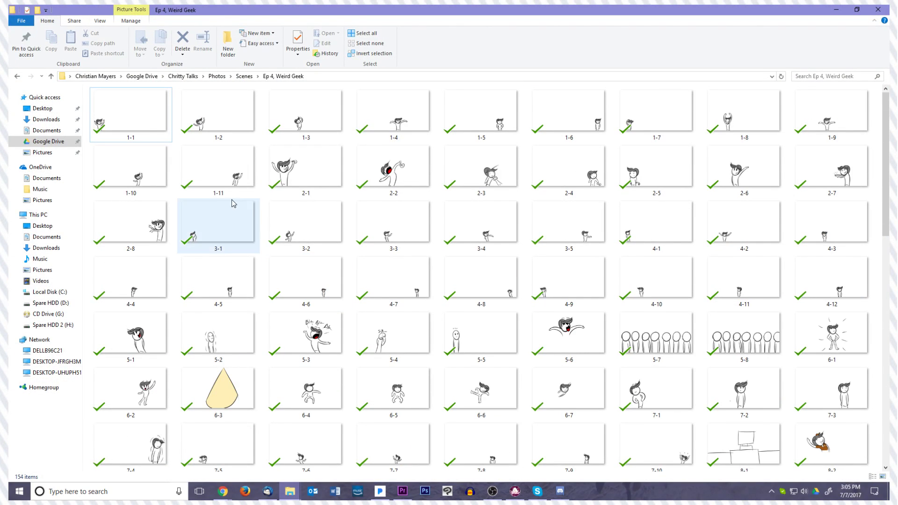
drag(361, 7, 889, 95)
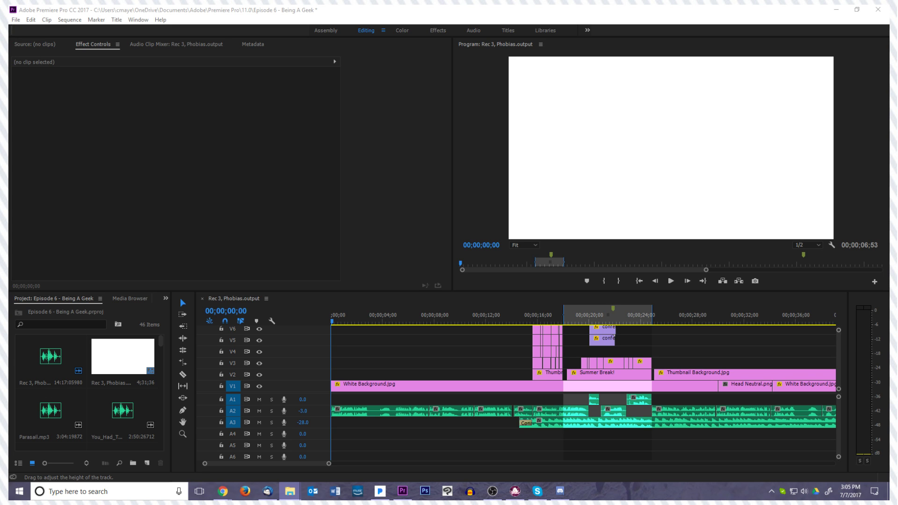
Place the drawings 1-1.png to 1-5.png one after another on track V2 from the start of the sequence
drag(897, 285, 332, 375)
drag(897, 327, 333, 375)
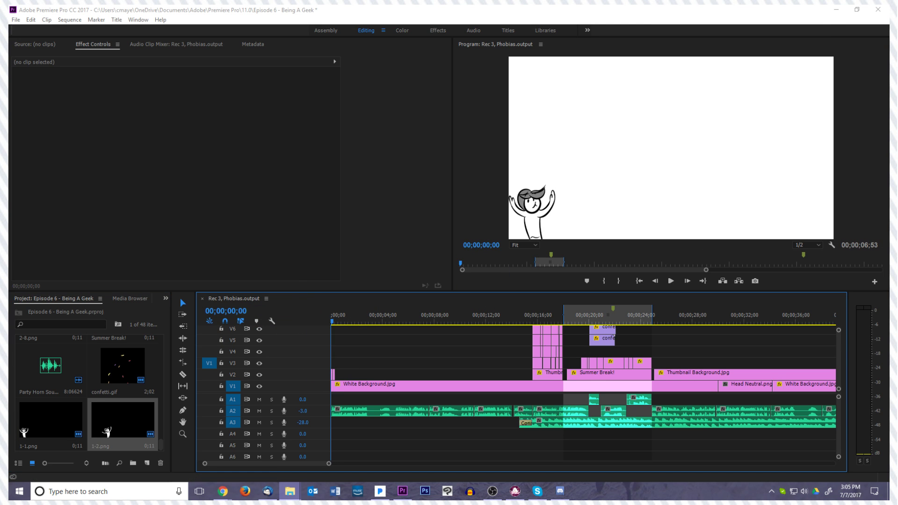
drag(897, 337, 337, 377)
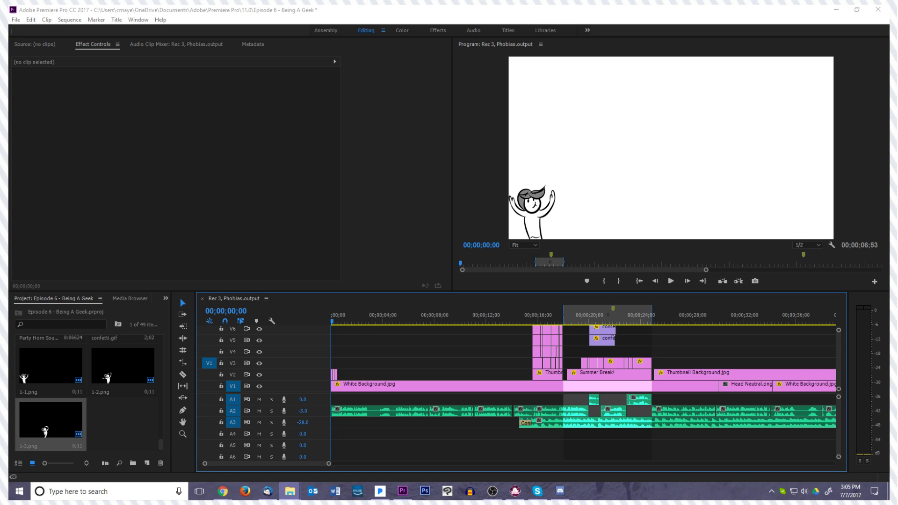
drag(648, 297, 339, 375)
drag(577, 299, 343, 377)
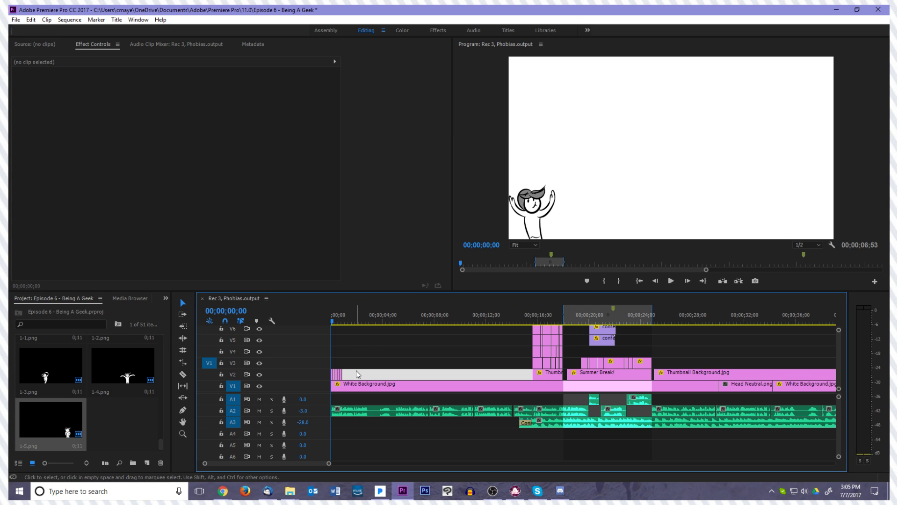
Open the project Vid 1, Lizards, saving the changes to Episode 6 - Being A Geek before it closes
click(375, 320)
click(13, 11)
click(19, 21)
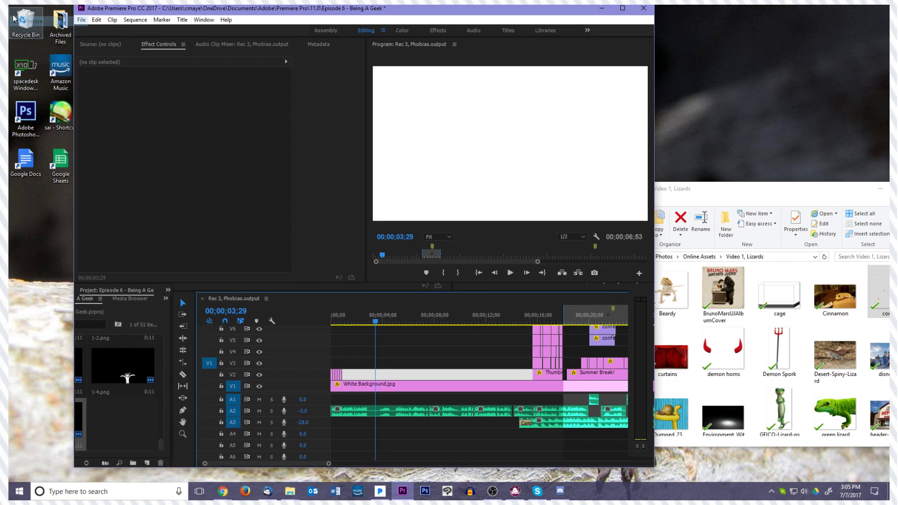
double_click(237, 18)
click(17, 20)
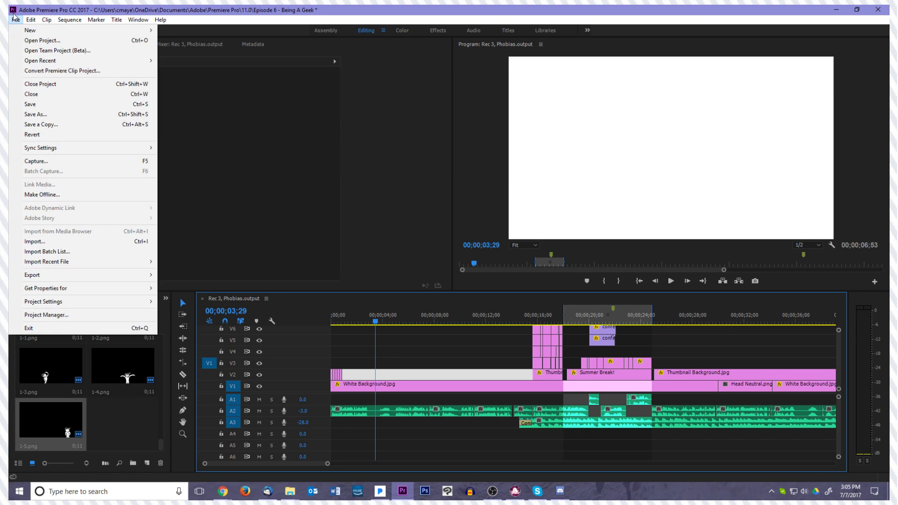
click(86, 40)
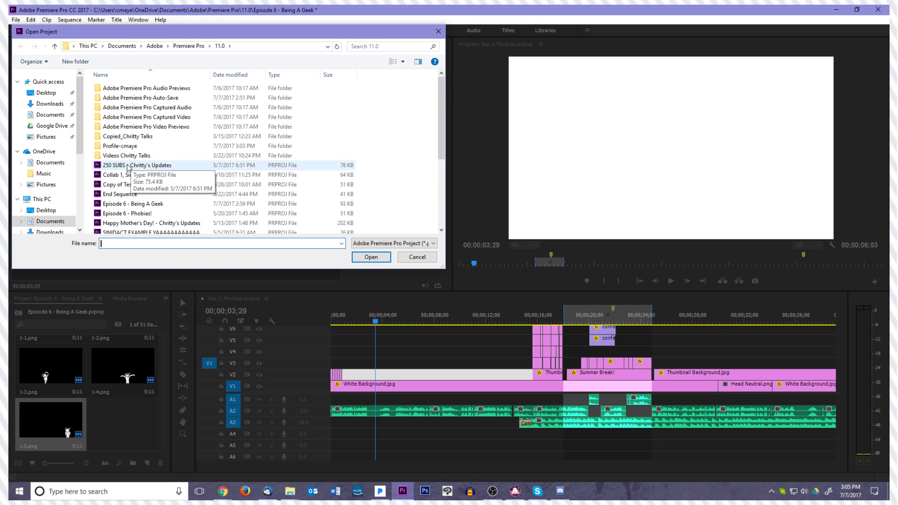
scroll(134, 172, down, 4)
double_click(125, 153)
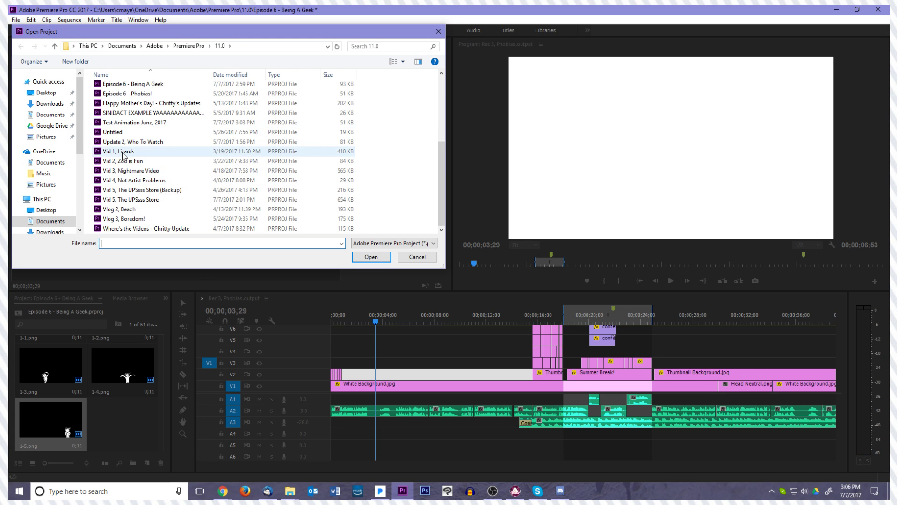
click(426, 256)
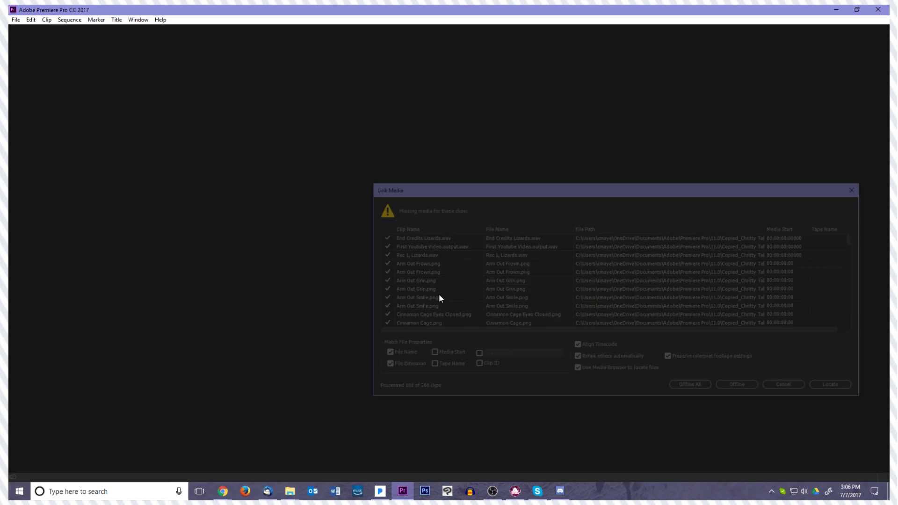
Look through the list of missing media clips for the Vid 1, Lizards project and cancel the relinking
scroll(615, 302, down, 10)
scroll(619, 303, down, 15)
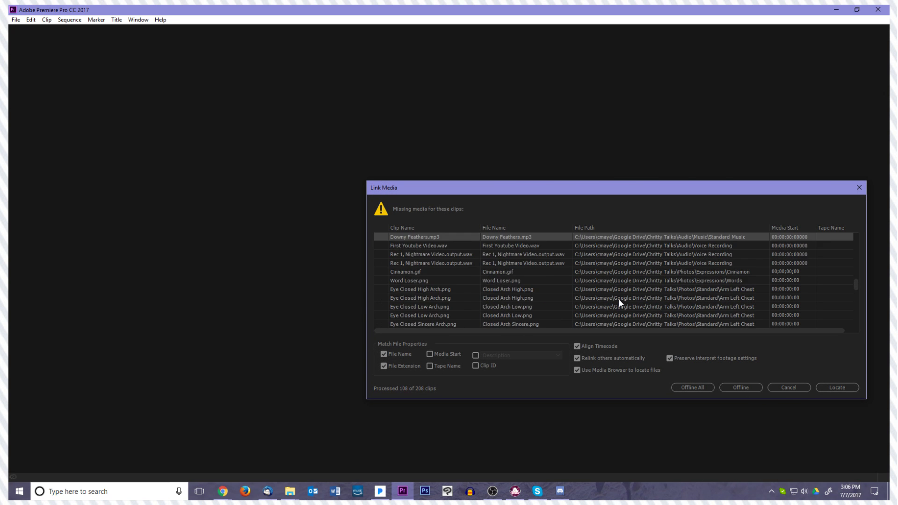
scroll(620, 303, up, 10)
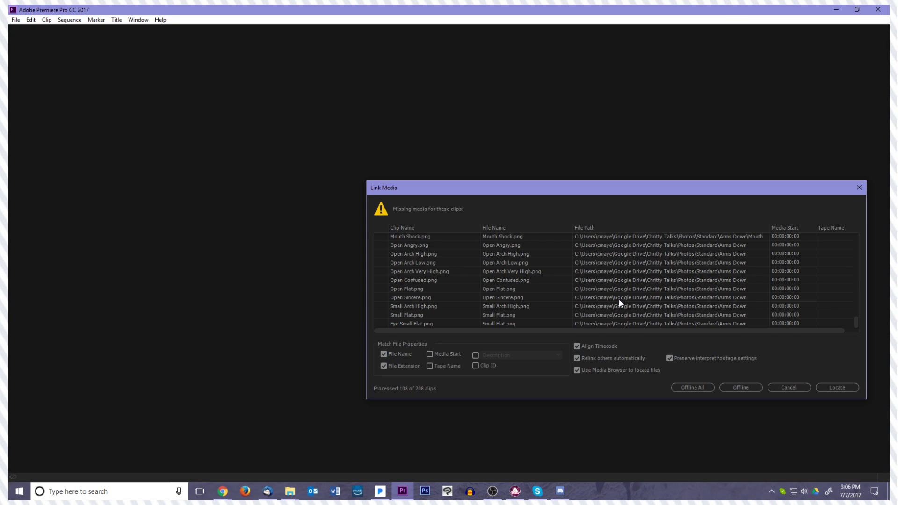
scroll(619, 299, up, 10)
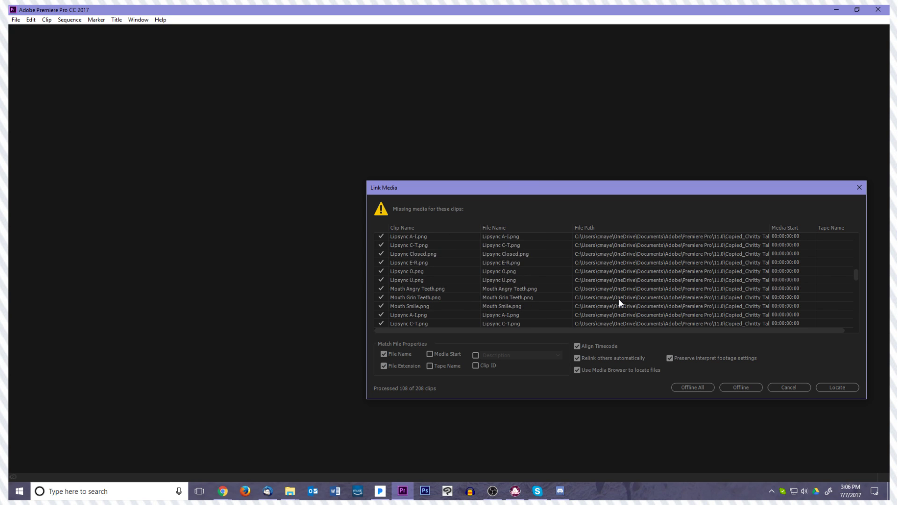
click(789, 388)
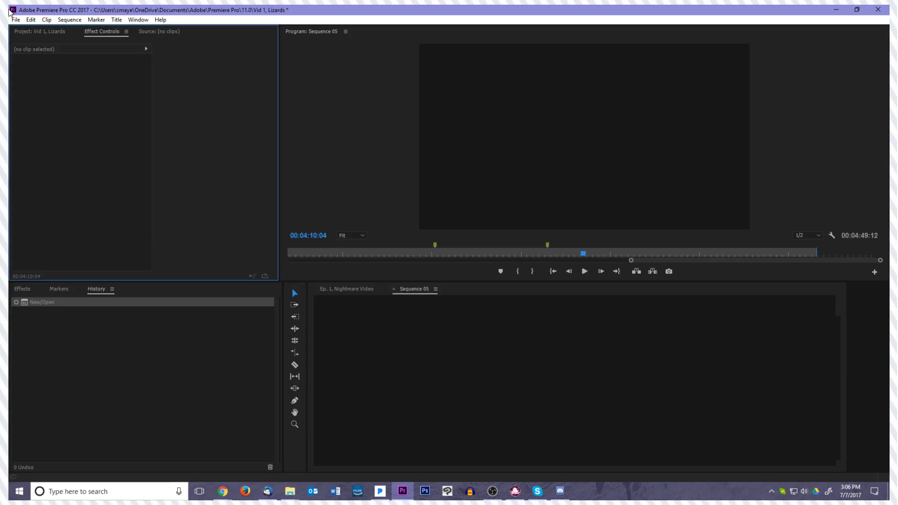
click(15, 20)
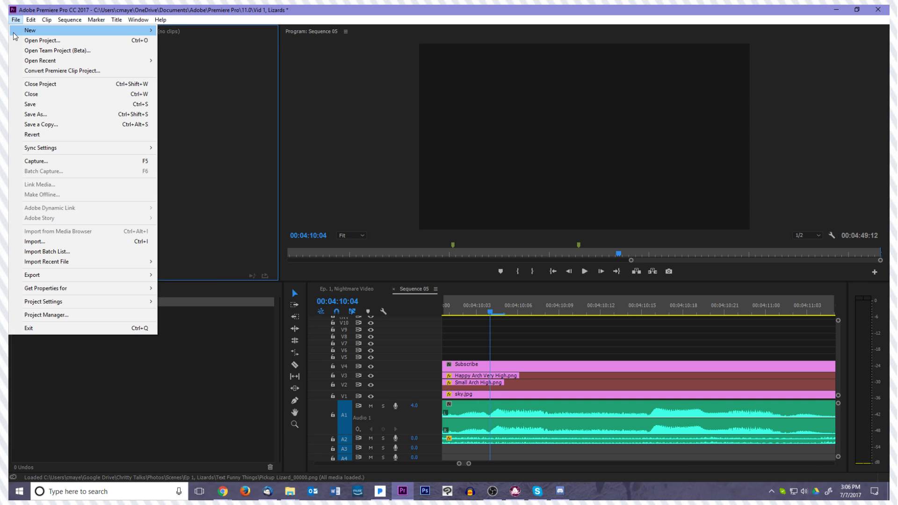
click(47, 40)
scroll(156, 164, down, 2)
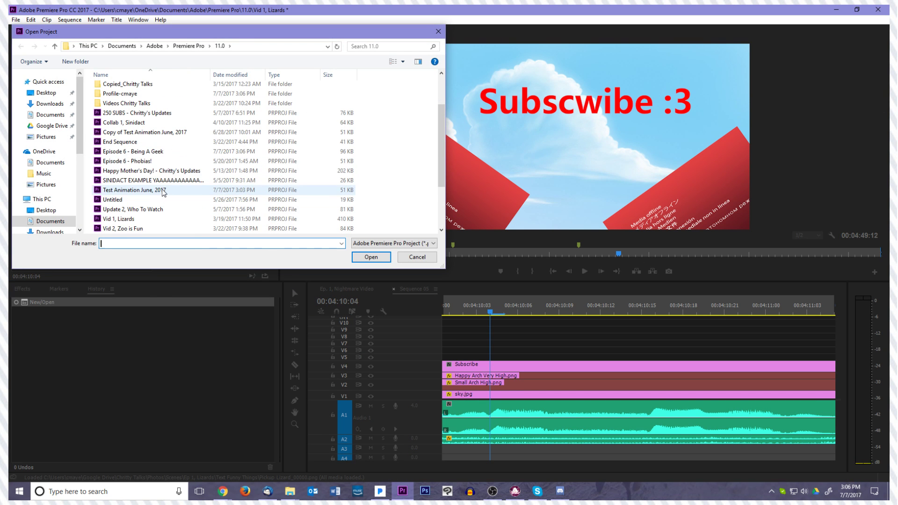
key(Escape)
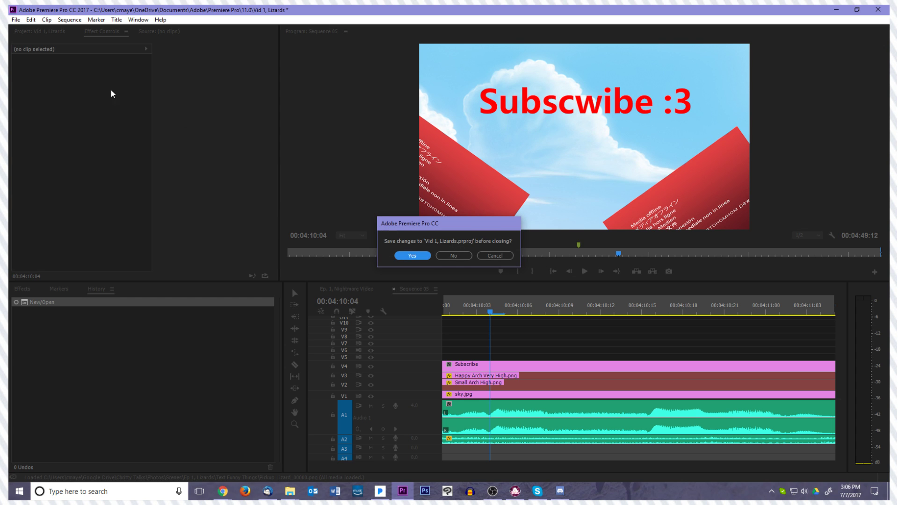
click(495, 256)
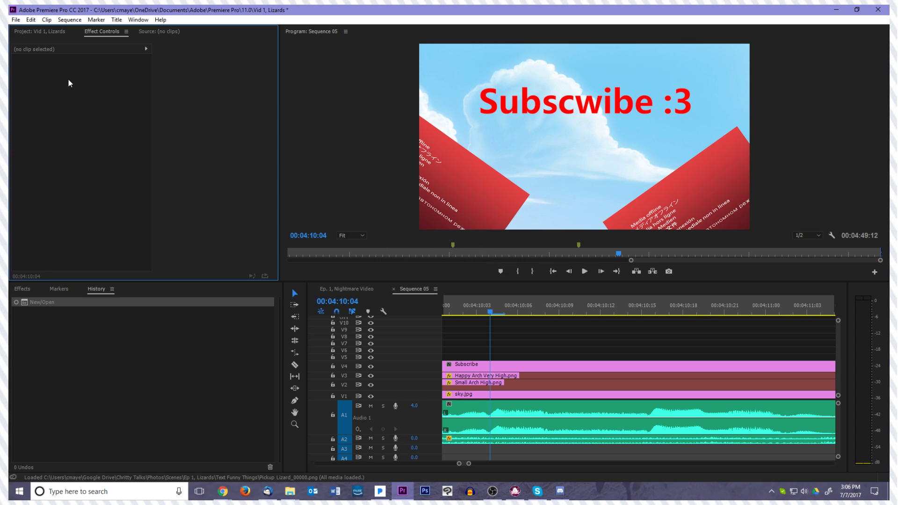
Reopen the project Episode 6 - Being A Geek, saving the changes to Vid 1, Lizards
click(15, 19)
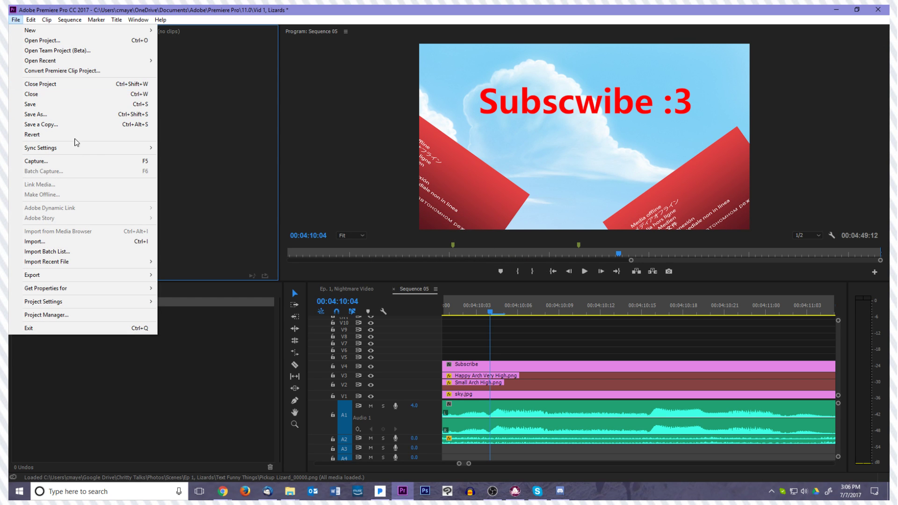
click(115, 41)
scroll(156, 187, down, 1)
double_click(155, 184)
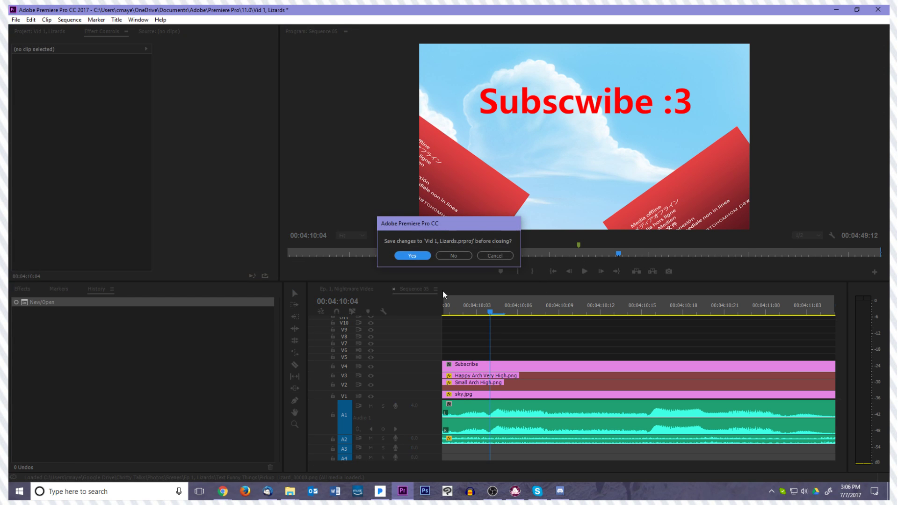
click(412, 256)
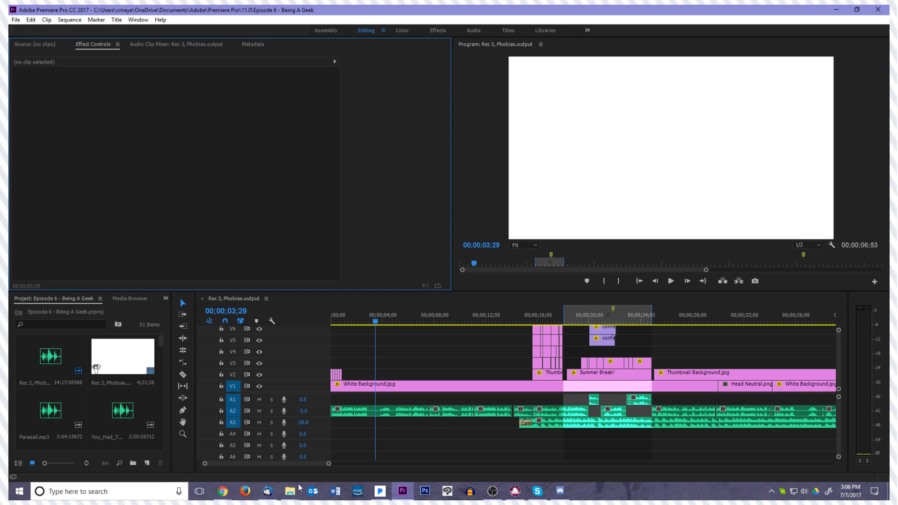
Bring up the Video 1, Lizards folder window, look through its storage locations, and minimize it
mouse_move(290, 491)
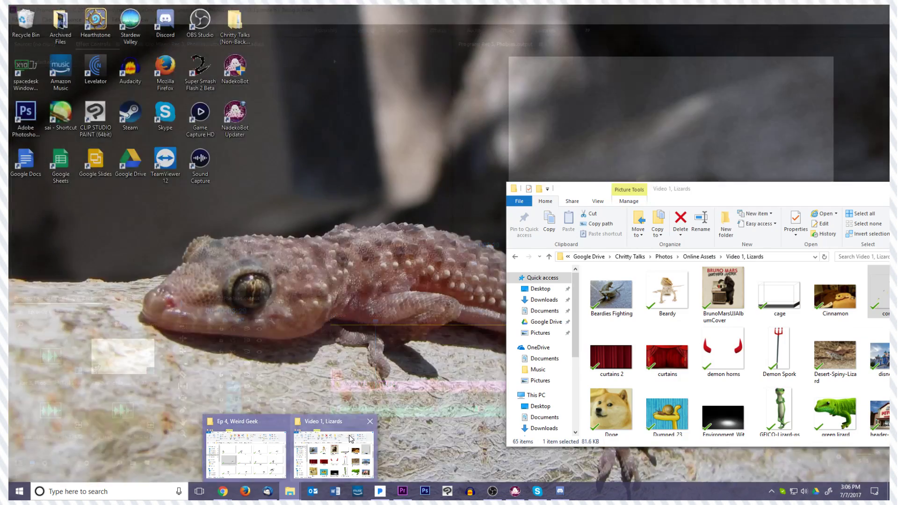
click(351, 439)
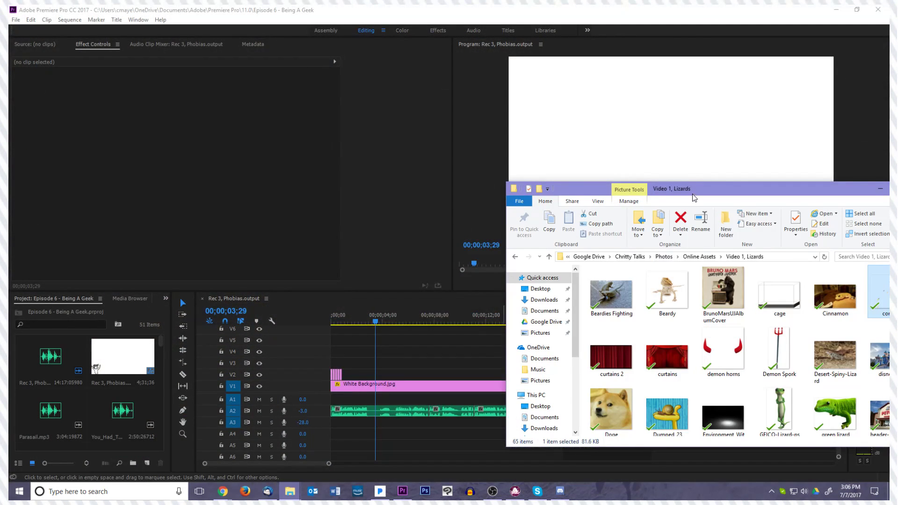
drag(693, 191, 518, 179)
scroll(378, 341, down, 2)
scroll(378, 341, down, 2)
scroll(377, 341, up, 5)
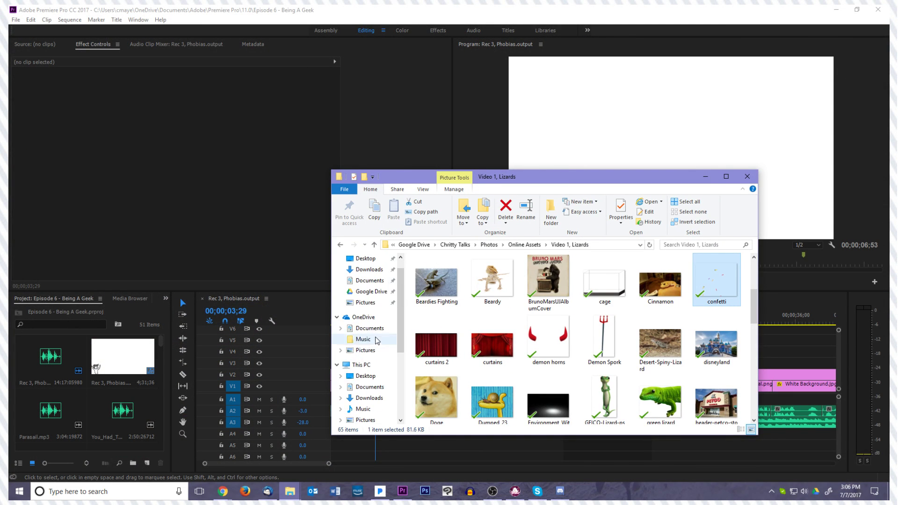
scroll(391, 371, down, 2)
scroll(391, 370, down, 2)
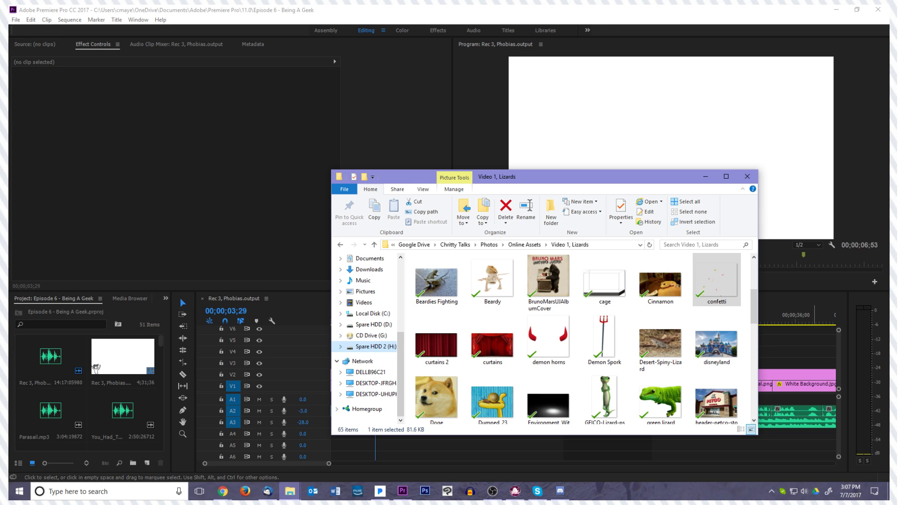
key(alt+Tab)
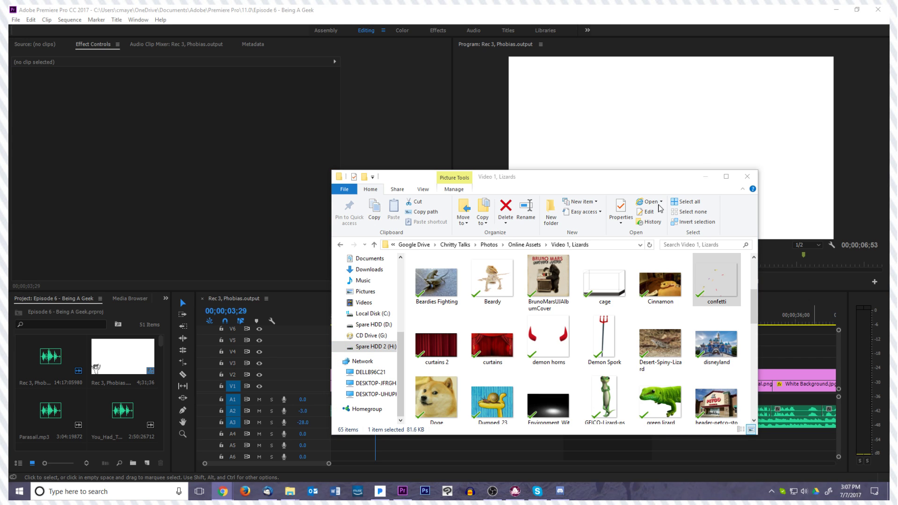
click(706, 178)
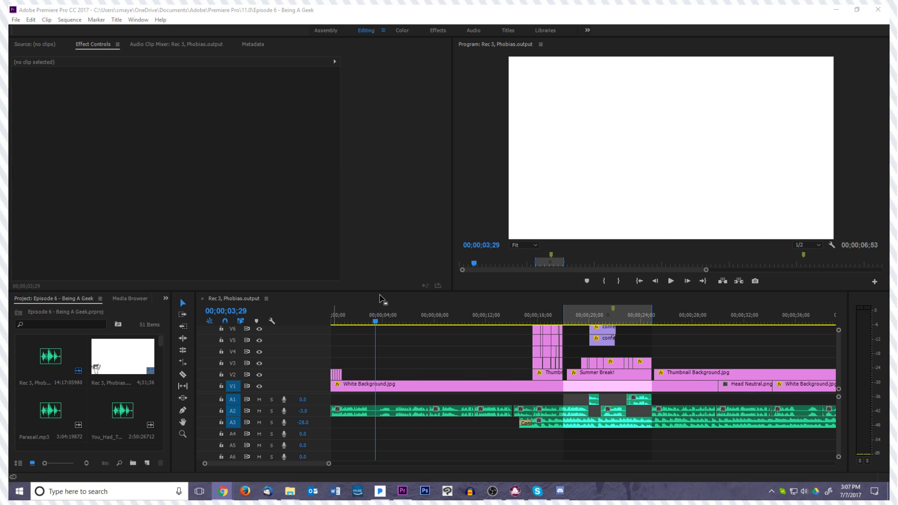
Return the playhead to the sequence start and move clips 1-2.png to 1-5.png from V2 up to V3, at about 2.4 seconds
drag(376, 322, 331, 329)
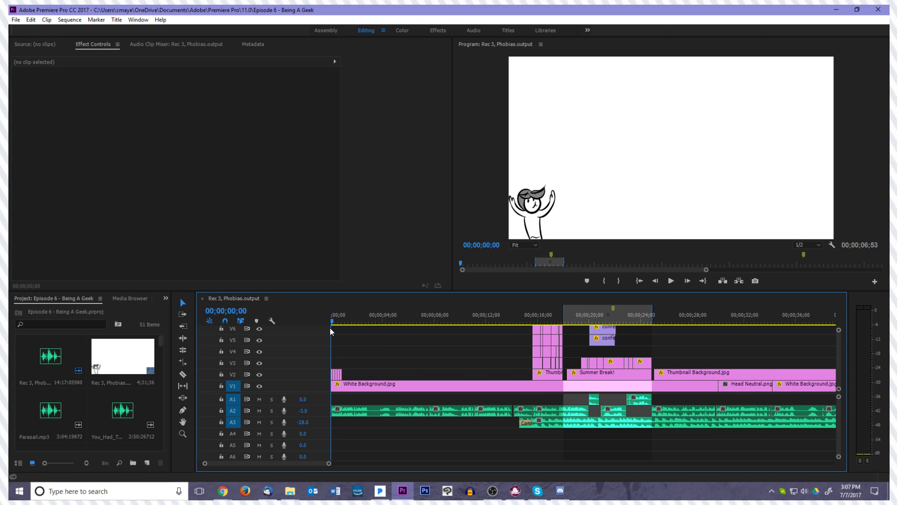
click(386, 363)
key(=)
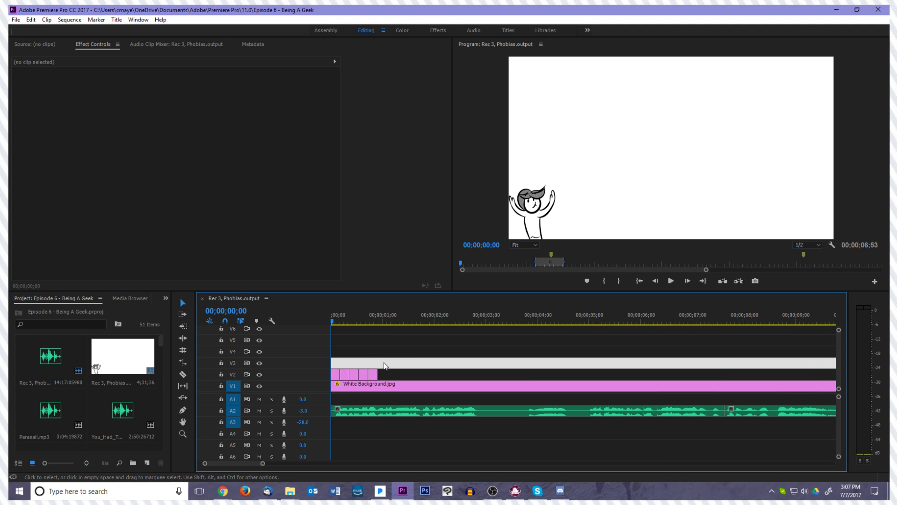
click(346, 375)
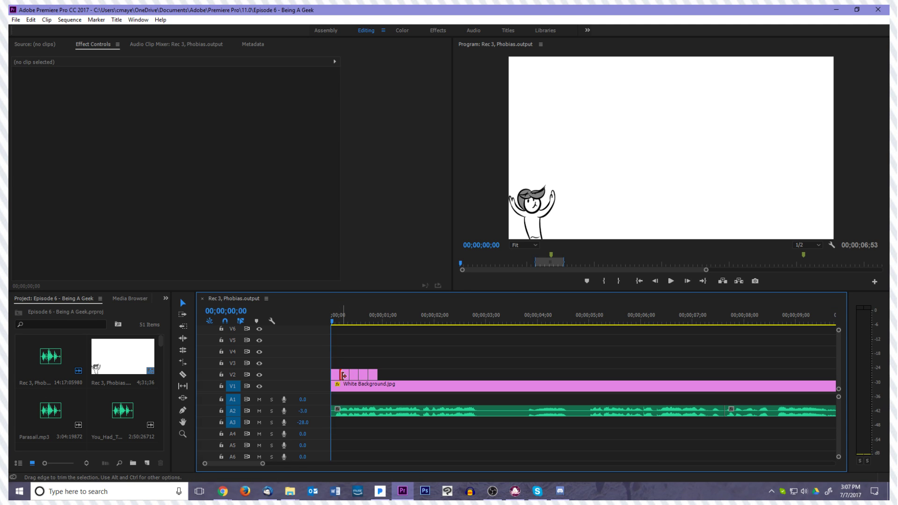
drag(347, 364, 471, 363)
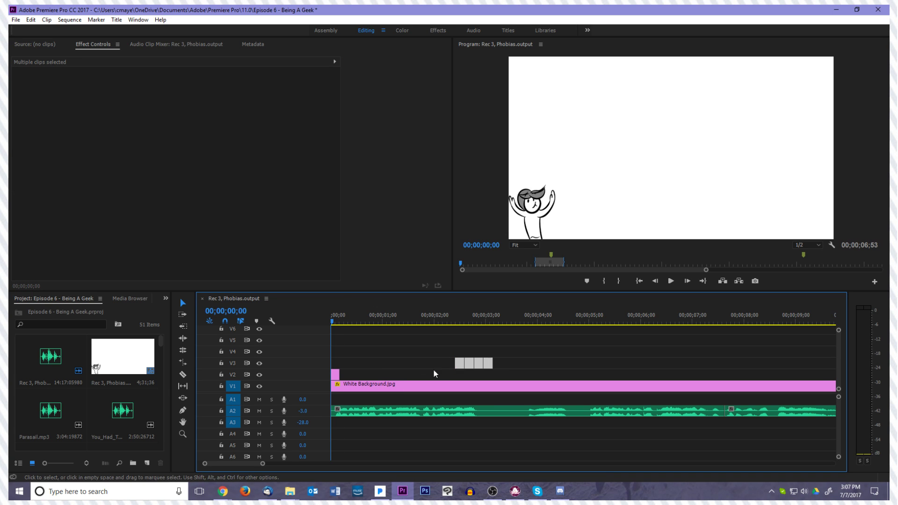
Extend the end of the 1-1.png clip on V2 to about 0.7 seconds
click(353, 373)
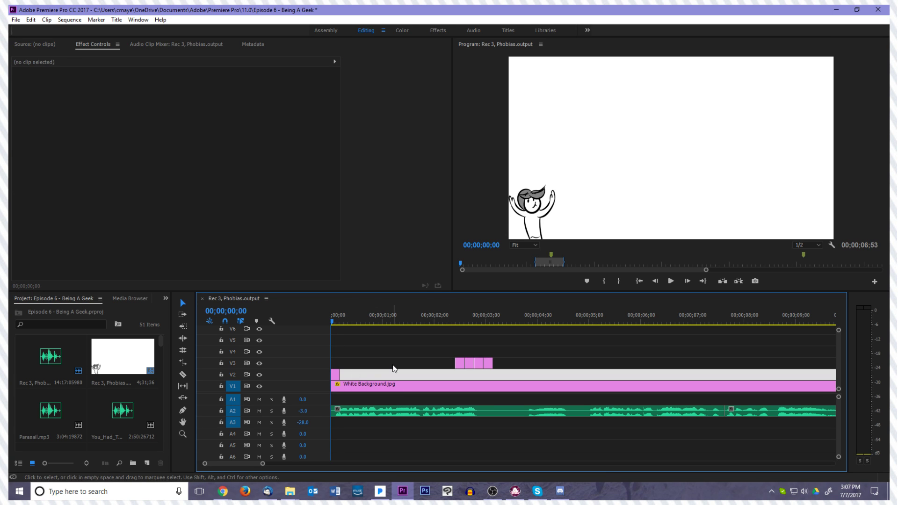
drag(351, 374, 369, 374)
click(357, 374)
click(374, 361)
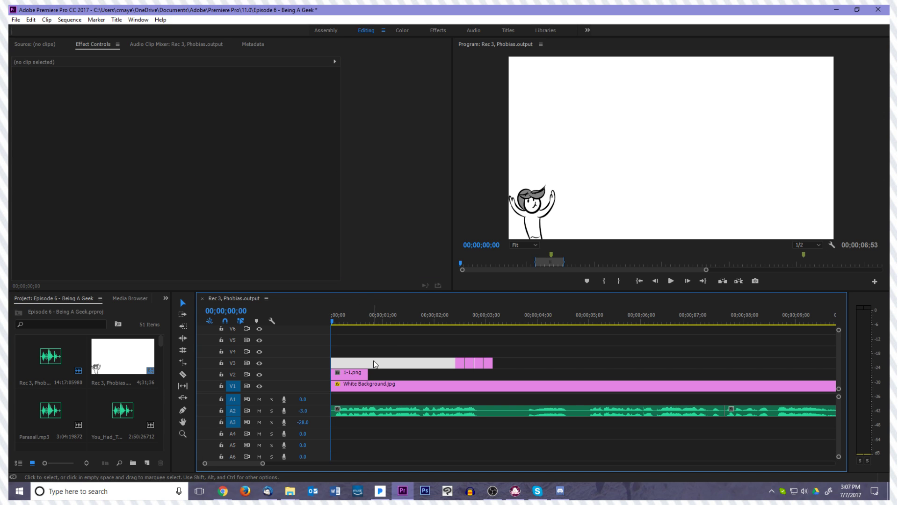
Lengthen clips 1-2.png to 1-5.png and place them back to back on V2 directly after 1-1.png
drag(459, 362, 405, 366)
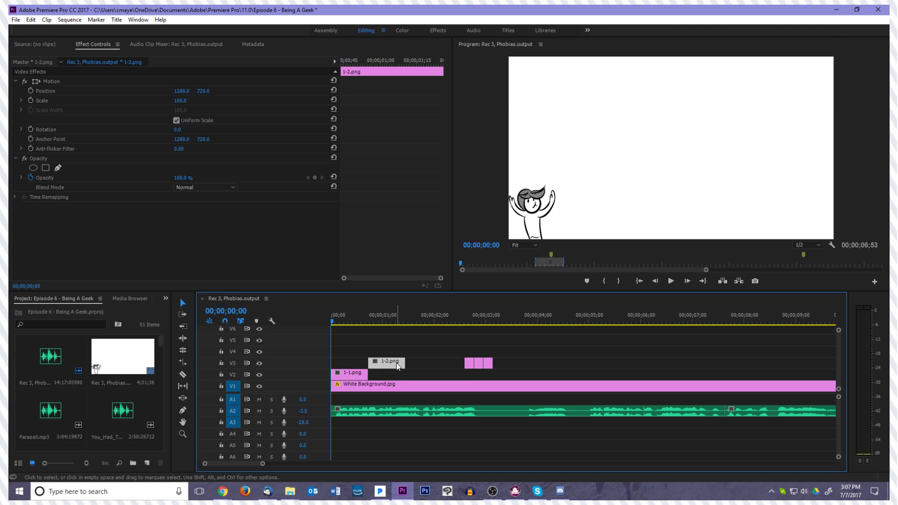
drag(397, 366, 397, 375)
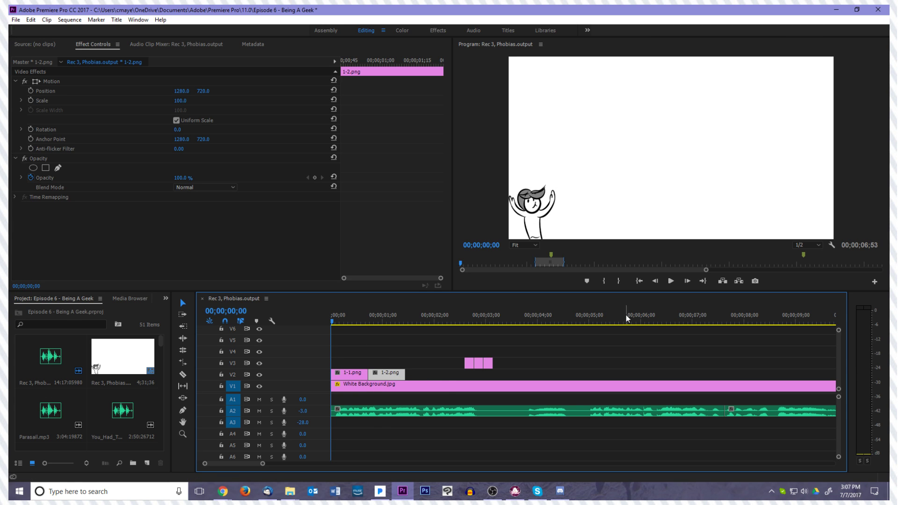
drag(469, 363, 445, 374)
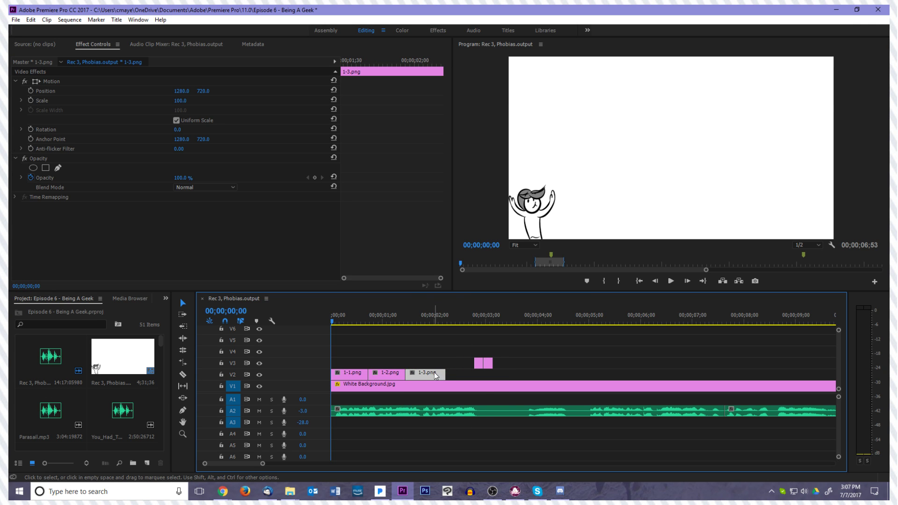
drag(473, 359, 499, 370)
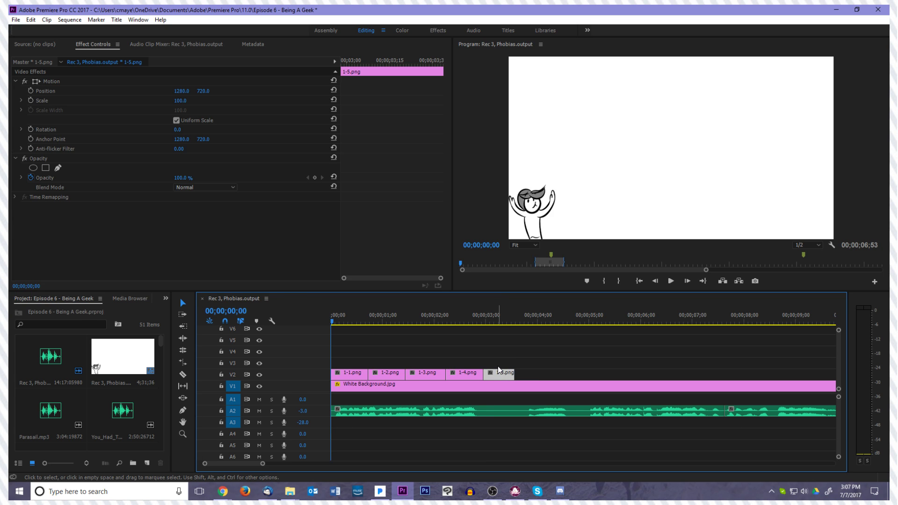
Shift clips 1-2.png to 1-5.png along V2 to start at 00;00;01;31, extend 1-1.png to meet them, and place the playhead at 00;00;00;58
drag(383, 358, 549, 374)
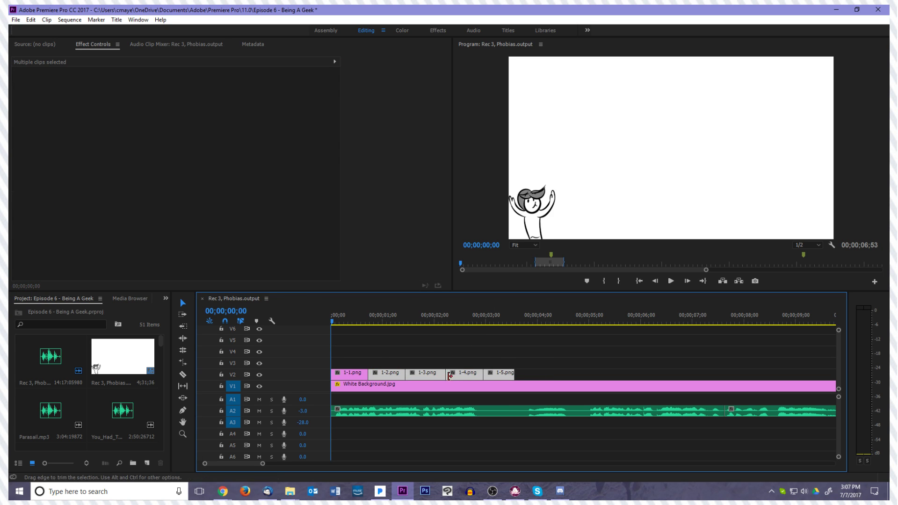
drag(407, 375, 438, 377)
drag(368, 374, 412, 378)
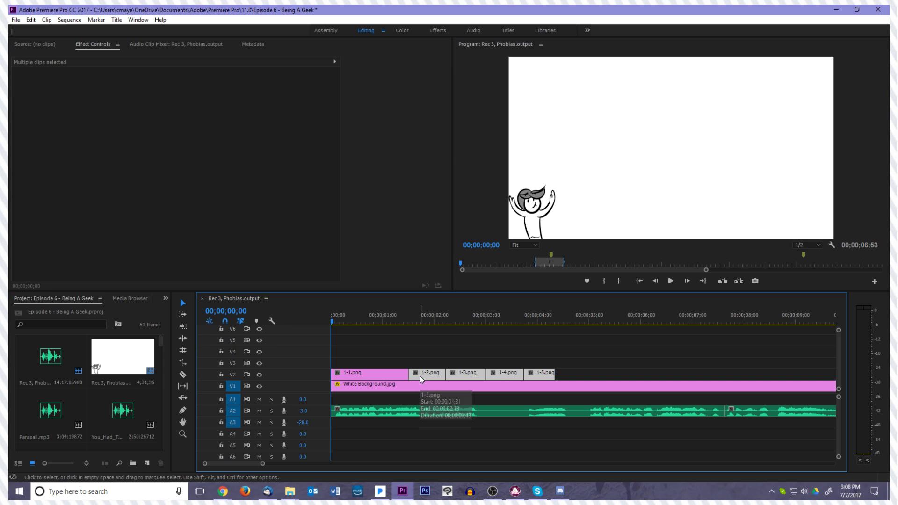
click(382, 311)
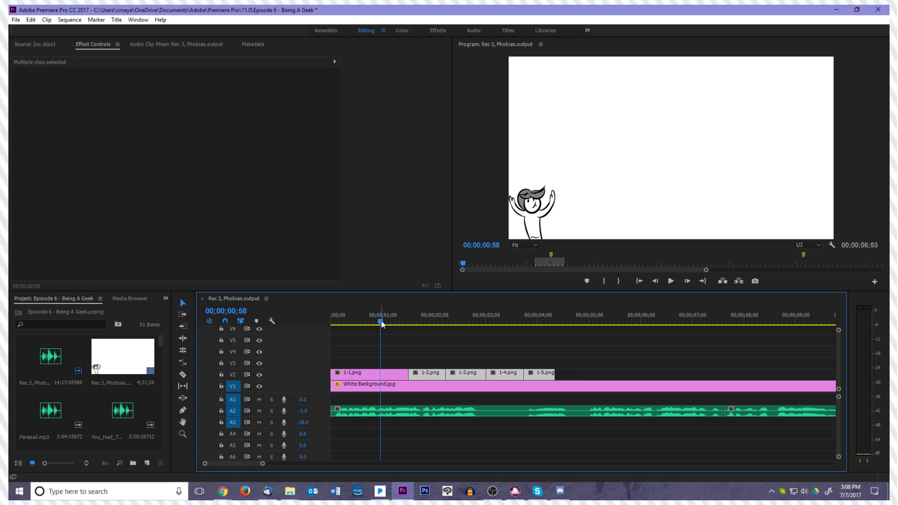
Return the playhead to the sequence start, shorten 1-1.png on V2 to about 0.9 seconds, and move clips 1-2.png to 1-5.png directly after it
drag(382, 315, 319, 333)
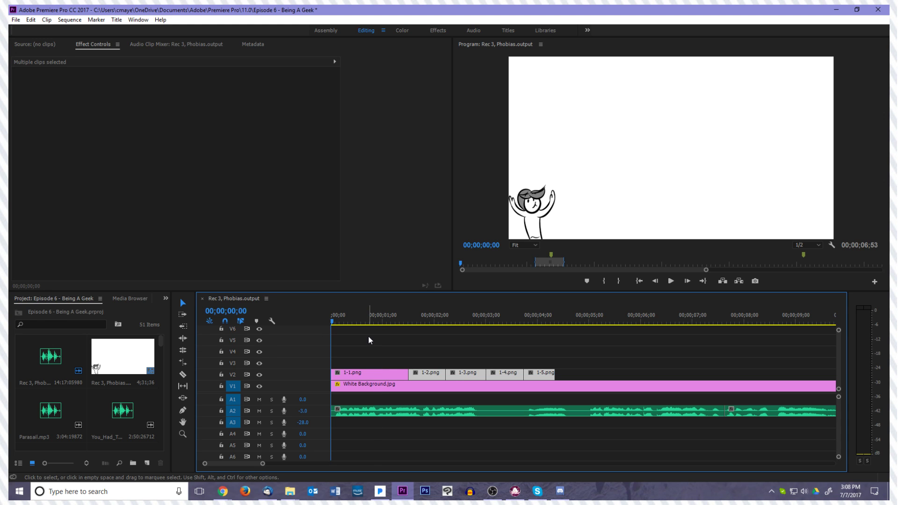
click(402, 375)
click(416, 361)
click(397, 374)
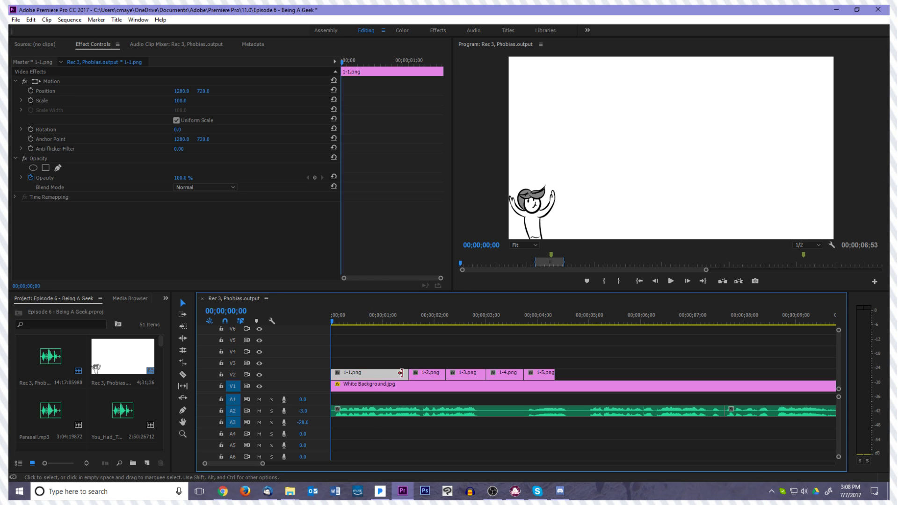
drag(405, 373, 521, 375)
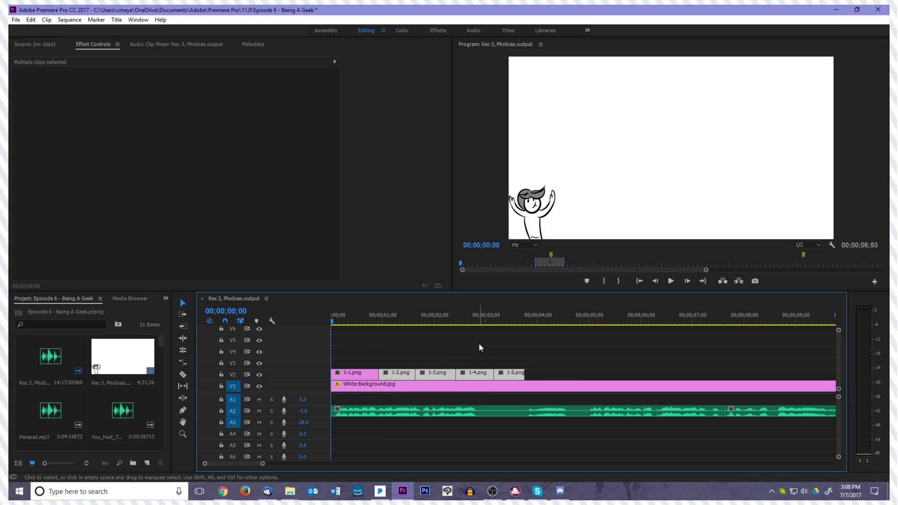
click(479, 345)
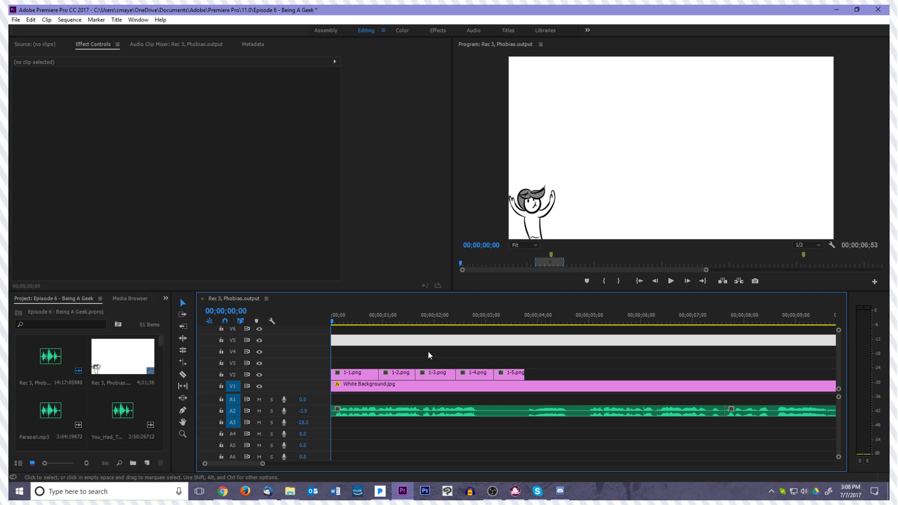
Shift clips 1-2.png to 1-5.png along V2 to start at about 1.2 seconds and extend the end of 1-1.png to meet them
click(371, 372)
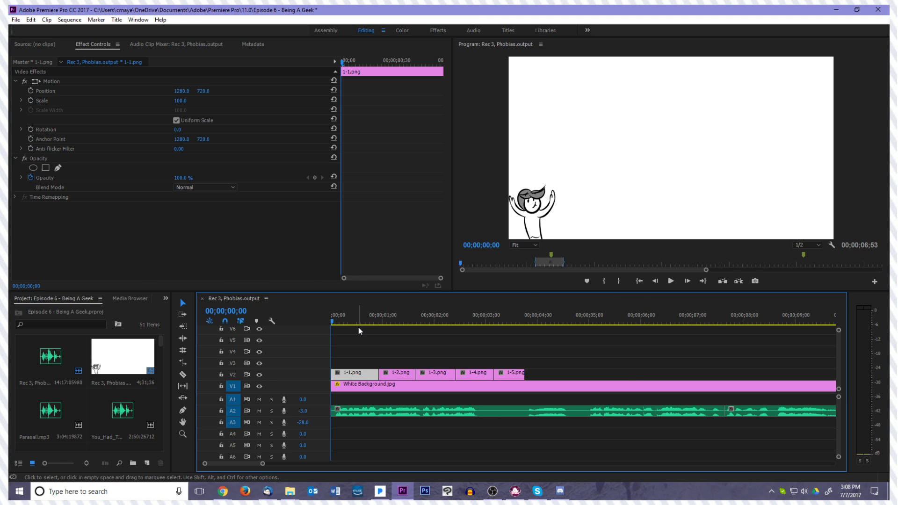
drag(412, 362, 538, 373)
click(375, 377)
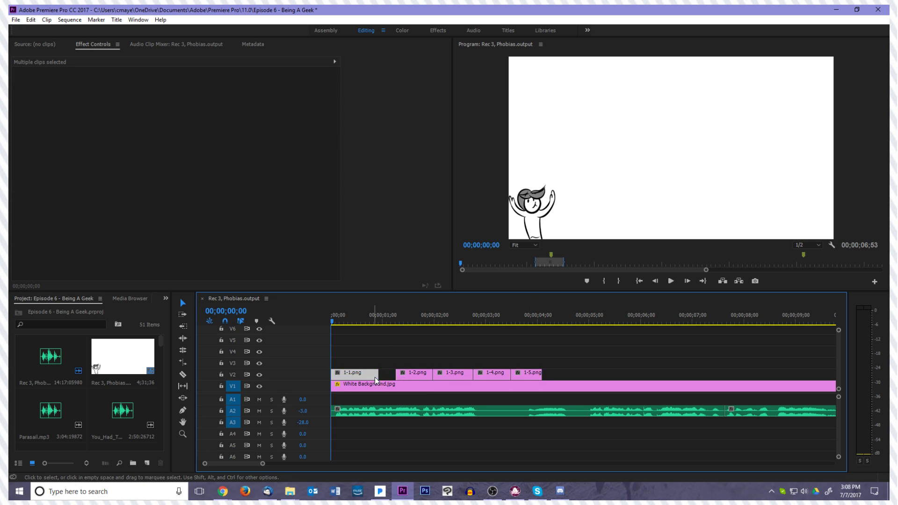
drag(395, 374, 396, 374)
click(415, 375)
drag(526, 374, 529, 373)
click(521, 369)
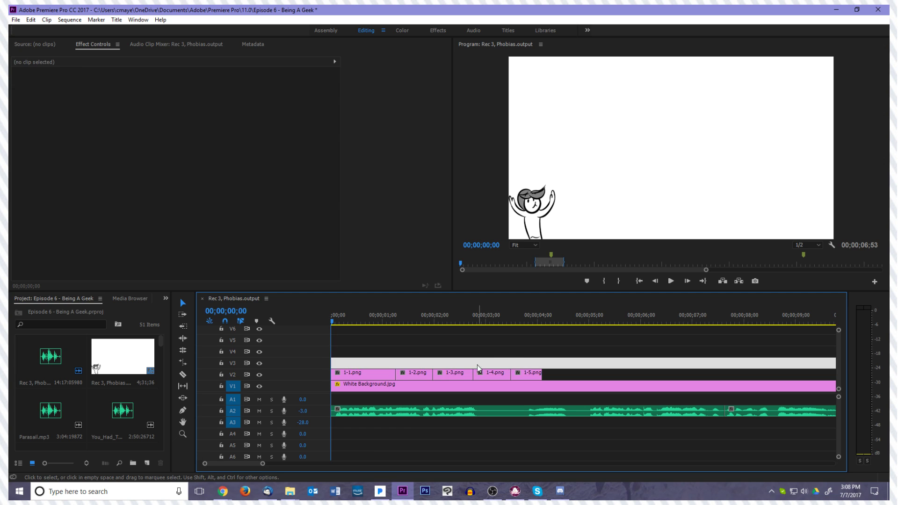
click(465, 375)
drag(466, 364, 557, 373)
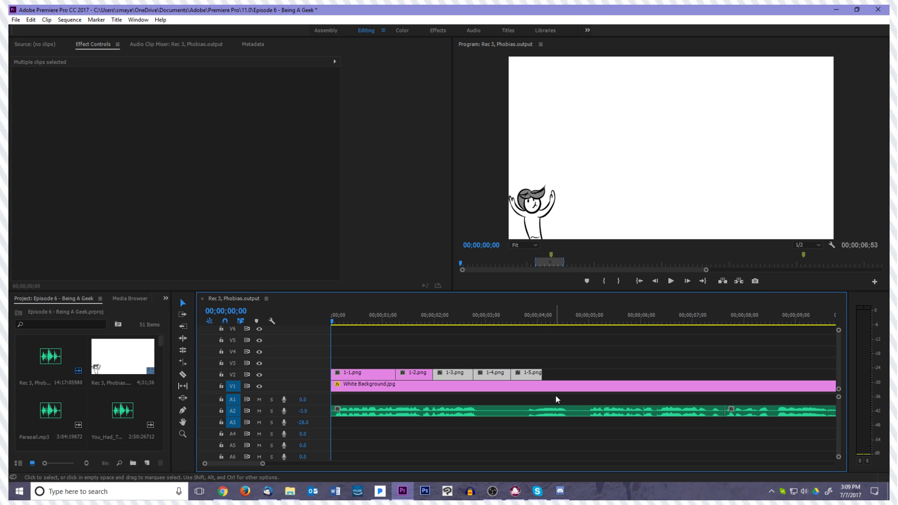
click(459, 364)
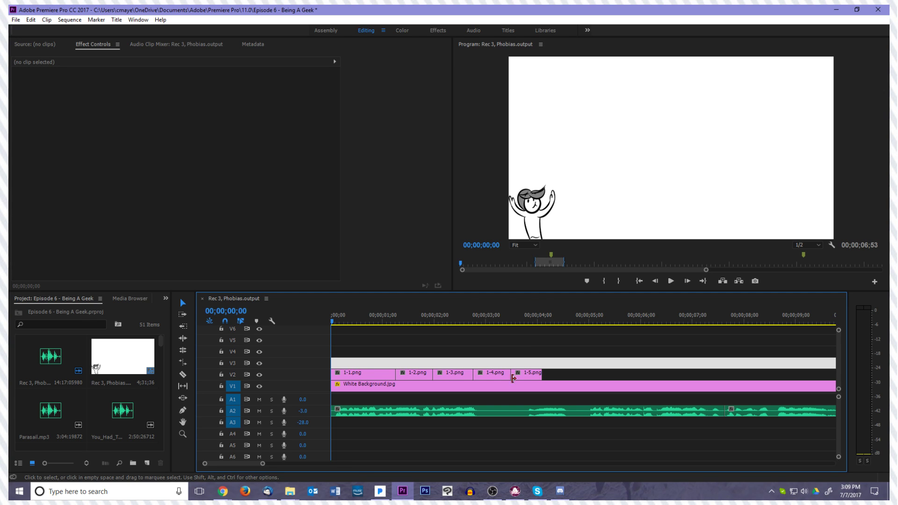
Bring 1-6.png, 1-7.png and 1-8.png in from File Explorer and place them back to back on V2 directly after 1-5.png
click(290, 492)
click(336, 441)
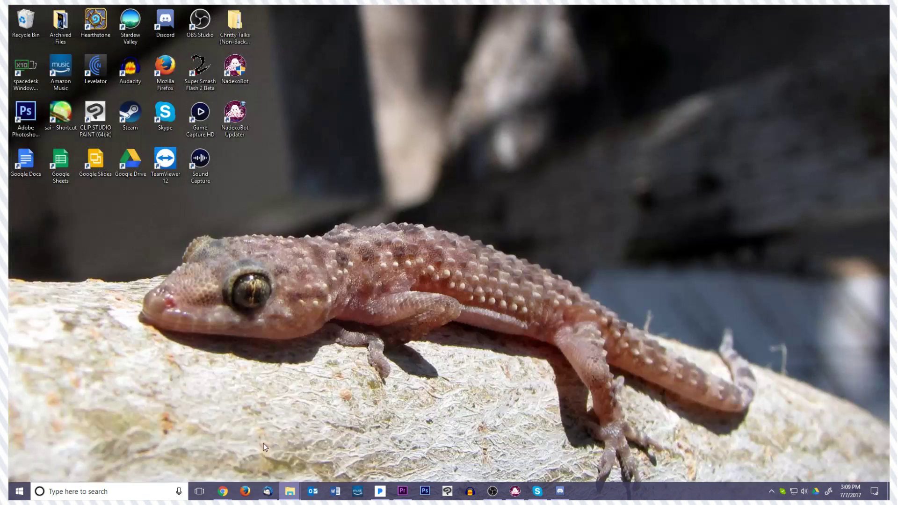
drag(890, 307, 581, 374)
drag(889, 337, 660, 375)
drag(890, 328, 662, 375)
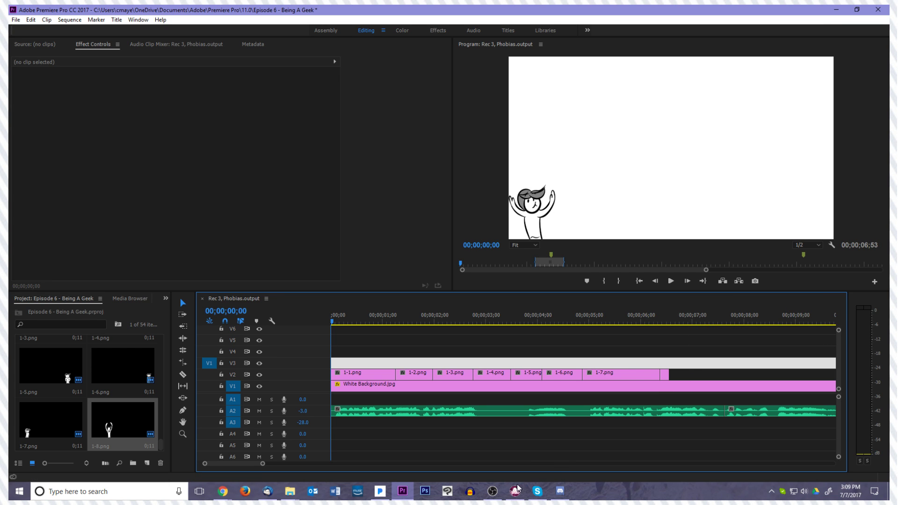
Extend the end of the 1-8.png clip on V2 to about 7.6 seconds
click(380, 491)
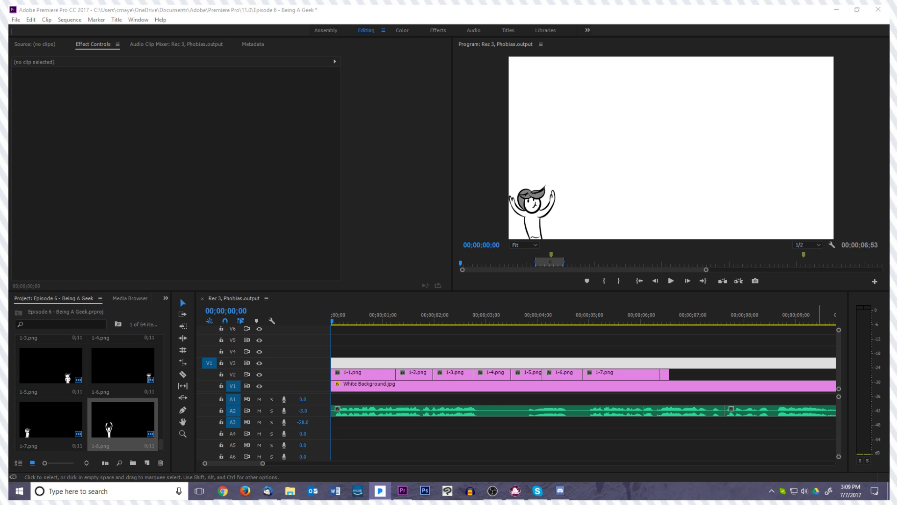
click(666, 374)
drag(668, 374, 713, 376)
Add 1-9.png from File Explorer to V2 directly after 1-8.png and trim its end to about 9.9 seconds
key(alt+Tab)
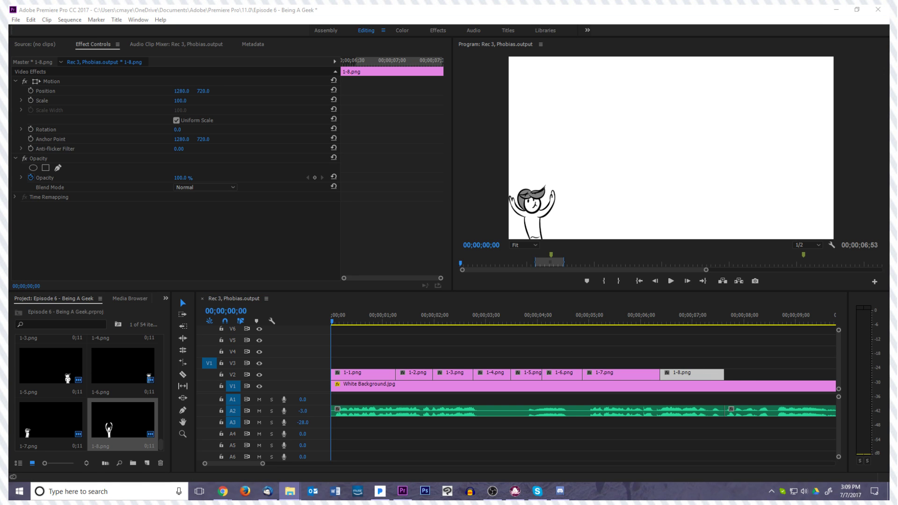
drag(897, 332, 749, 375)
scroll(741, 342, down, 3)
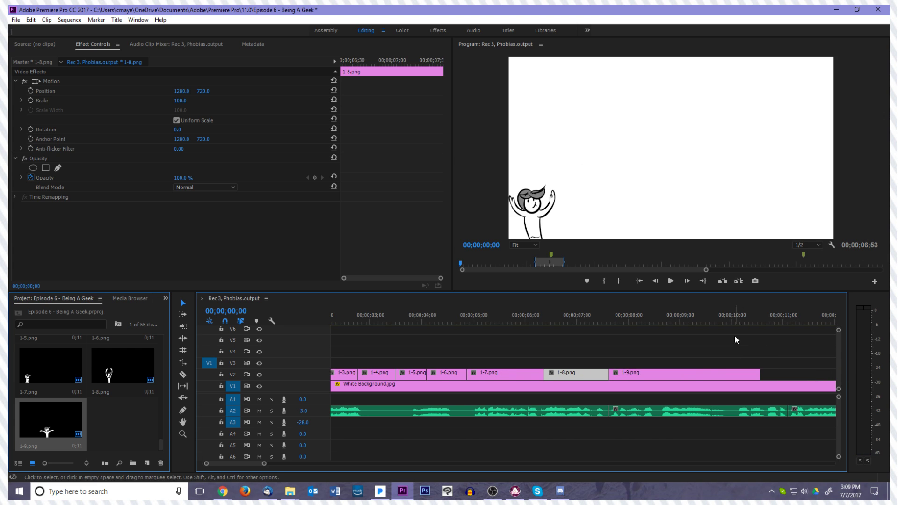
click(689, 373)
drag(758, 374, 724, 378)
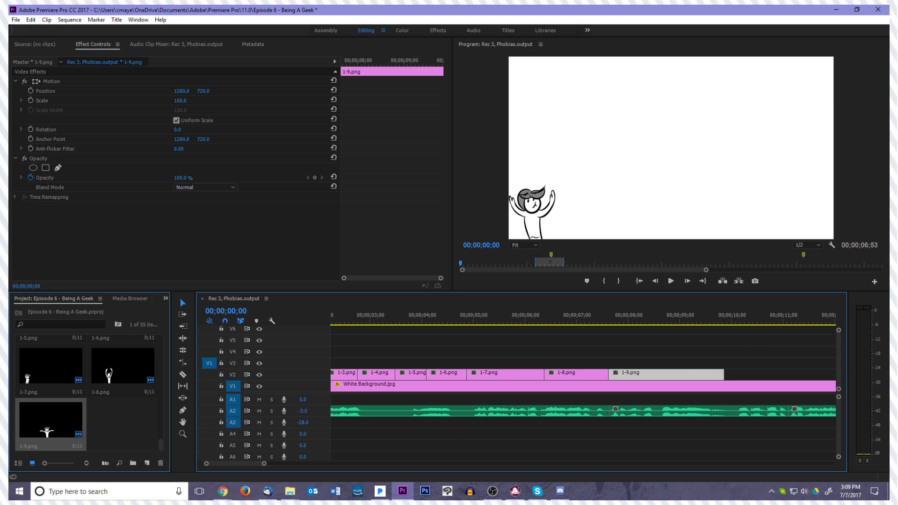
Add 1-10.png and 1-11.png back to back on V2 after 1-9.png, with 1-10.png ending at about 11.1 seconds and 1-11.png at about 12.7 seconds
drag(772, 328, 724, 374)
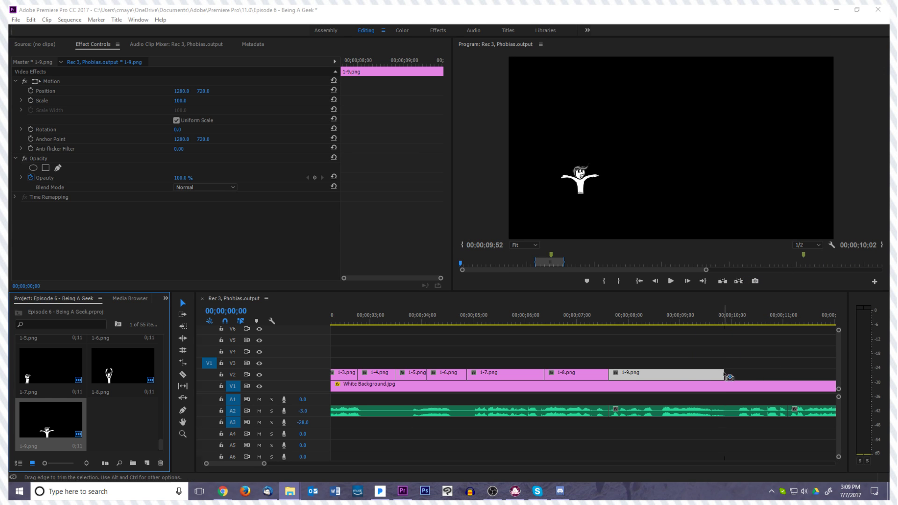
scroll(722, 347, down, 4)
drag(553, 375, 608, 372)
drag(876, 361, 694, 373)
click(685, 376)
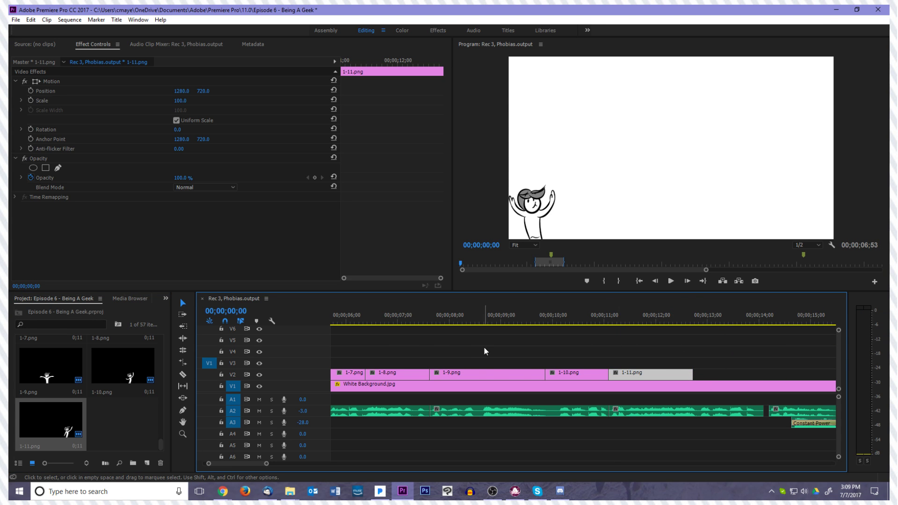
scroll(495, 337, up, 10)
scroll(503, 345, up, 1)
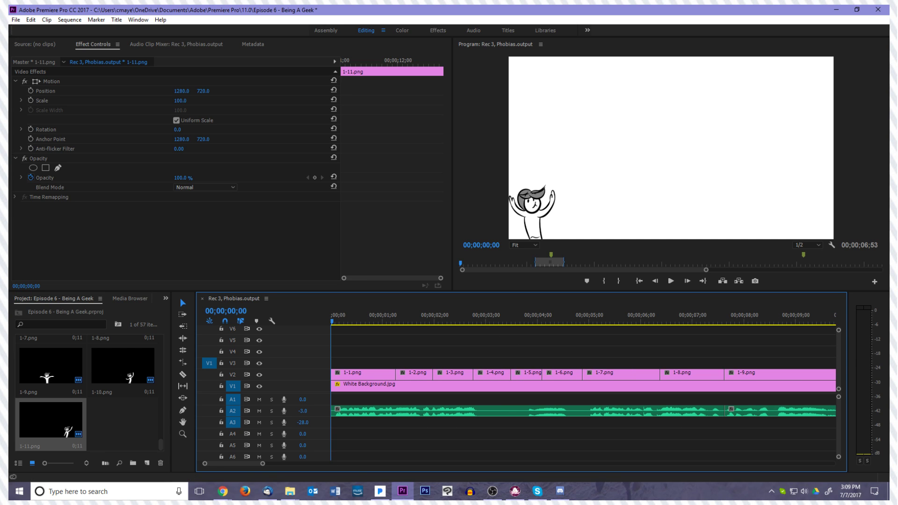
key(alt+Tab)
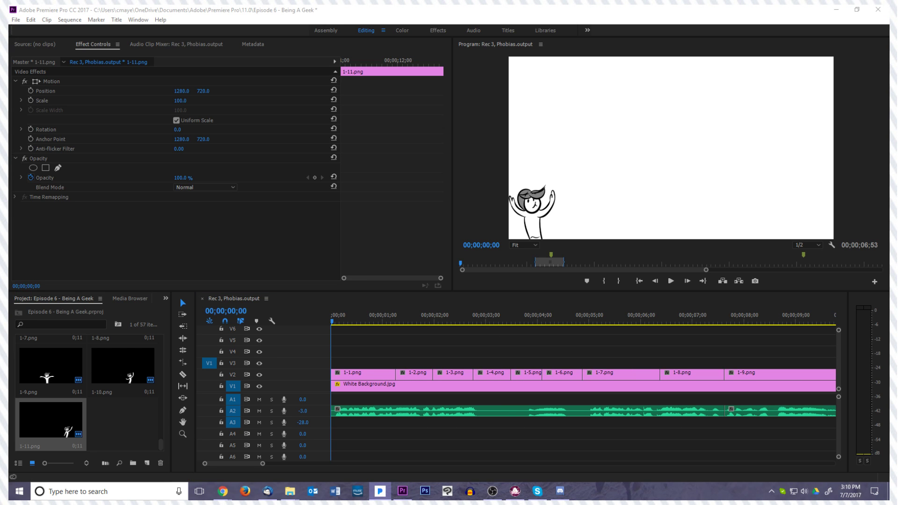
key(alt+Tab)
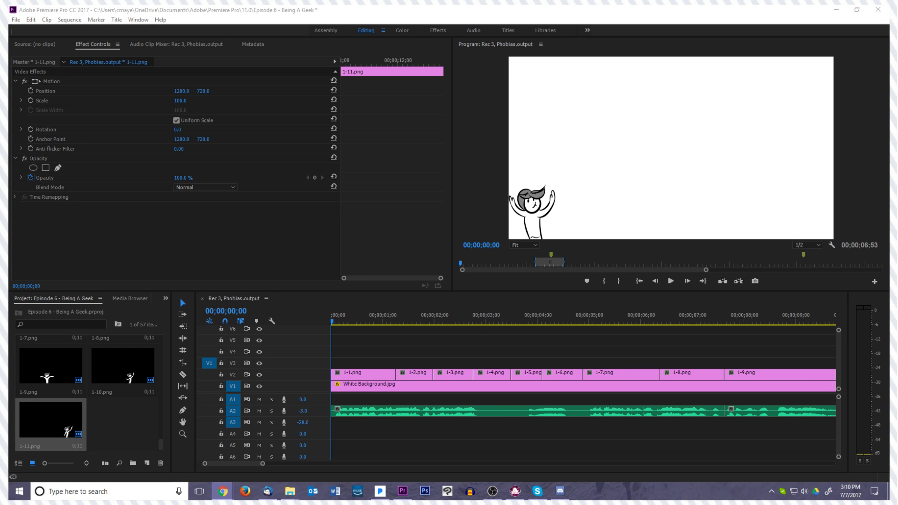
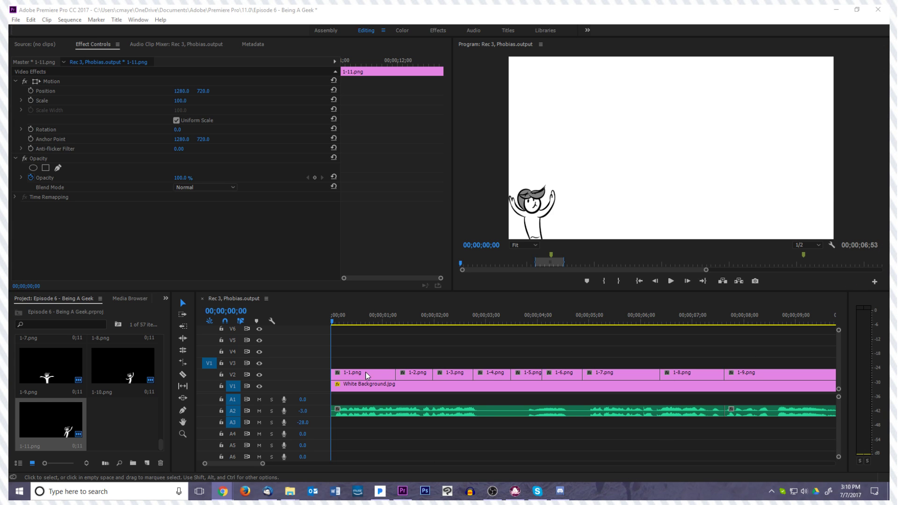
Play the opening of the sequence to check the drawings' timing against the voiceover
click(447, 353)
key(space)
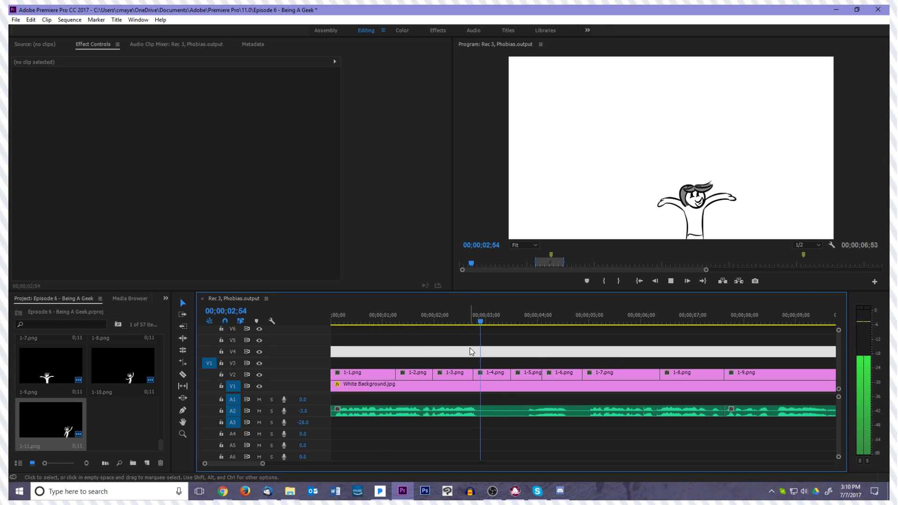
key(space)
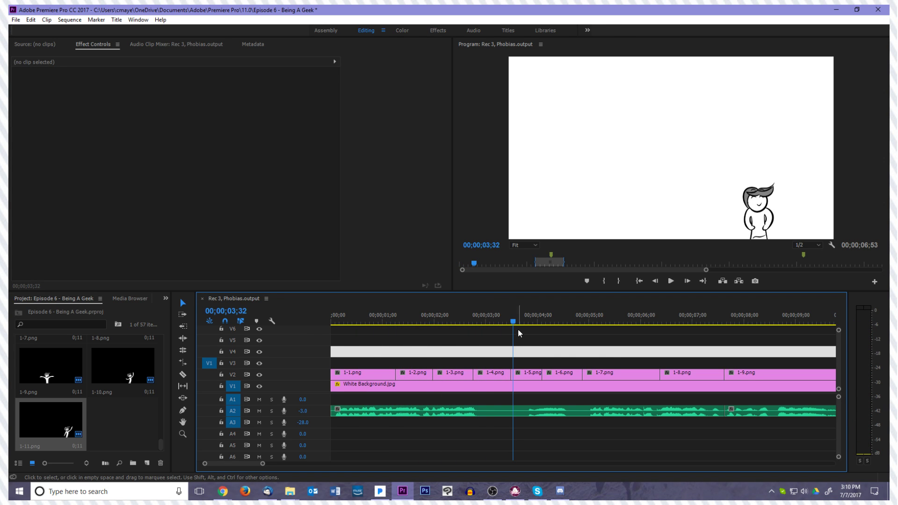
Shorten 1-1.png and 1-2.png to match the voiceover and move 1-2.png and 1-3.png earlier so they follow without gaps
key(Home)
key(space)
drag(365, 356, 380, 375)
drag(357, 322, 395, 337)
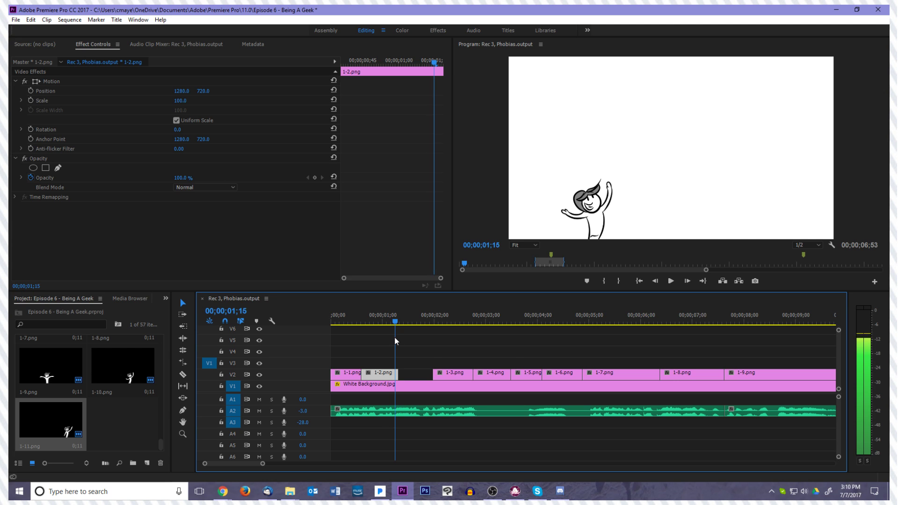
drag(452, 374, 414, 377)
key(space)
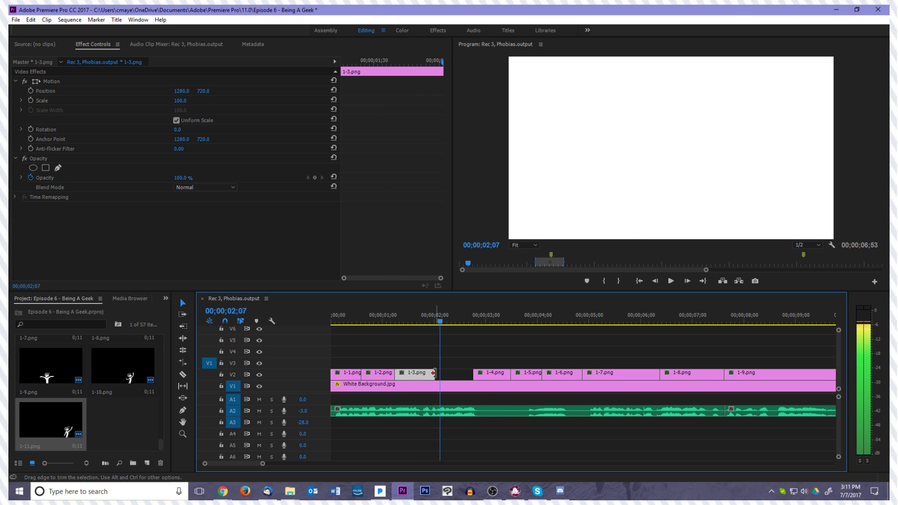
Extend 1-3.png to meet 1-4.png at its new earlier position, then trim 1-4.png and move 1-5.png directly after it
drag(503, 374, 483, 377)
key(space)
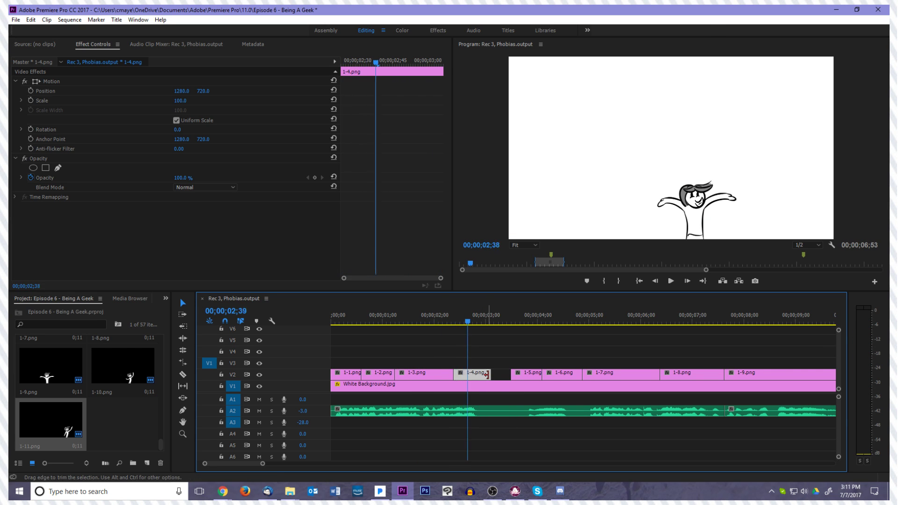
drag(536, 374, 501, 375)
key(space)
Shorten 1-5.png and 1-6.png to the voiceover timing and move 1-6.png and 1-7.png up to close the gaps
drag(564, 378, 529, 376)
key(space)
key(space)
drag(595, 376, 542, 376)
key(space)
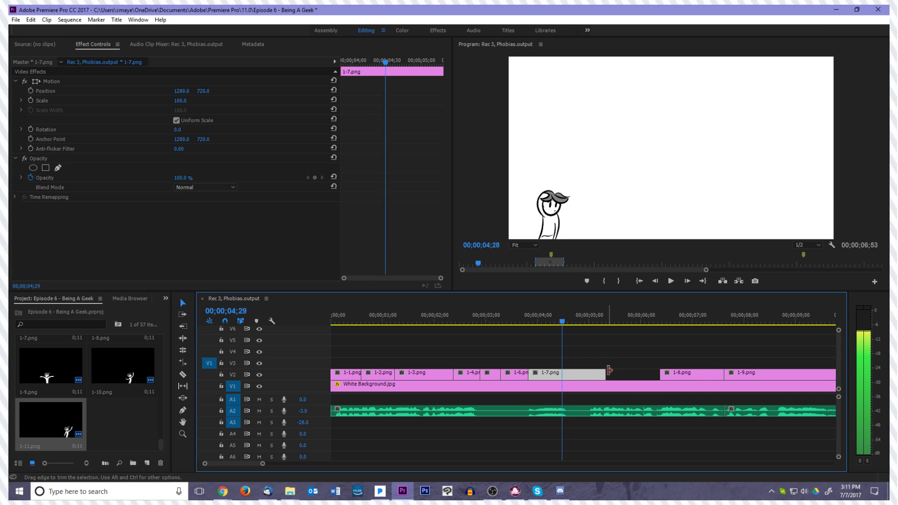
Adjust the end of 1-7.png to the voiceover and place 1-8.png directly after it, starting at 00;00;05;02
drag(605, 372, 586, 372)
drag(673, 375, 613, 377)
key(space)
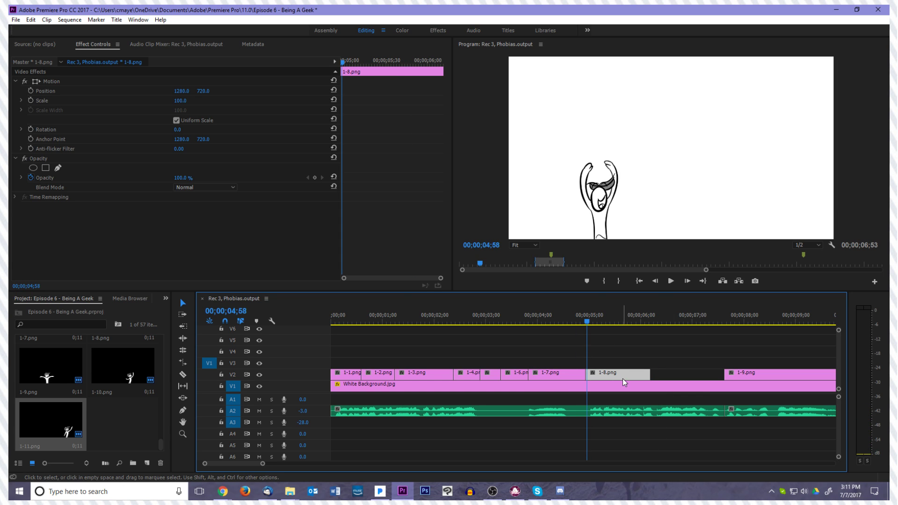
key(Left)
key(Left)
key(Left)
key(Left)
key(Left)
key(Left)
key(Left)
key(Left)
key(Left)
key(Left)
key(Left)
key(Left)
key(Left)
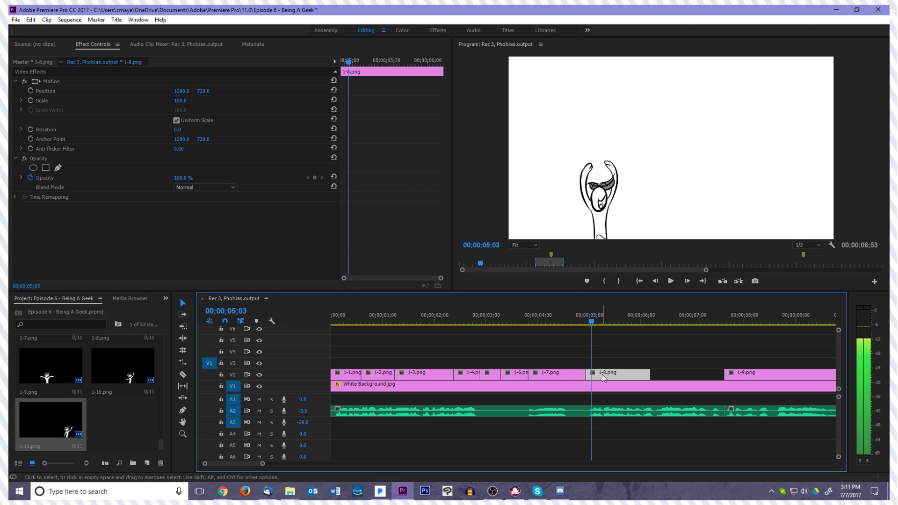
drag(600, 374, 590, 370)
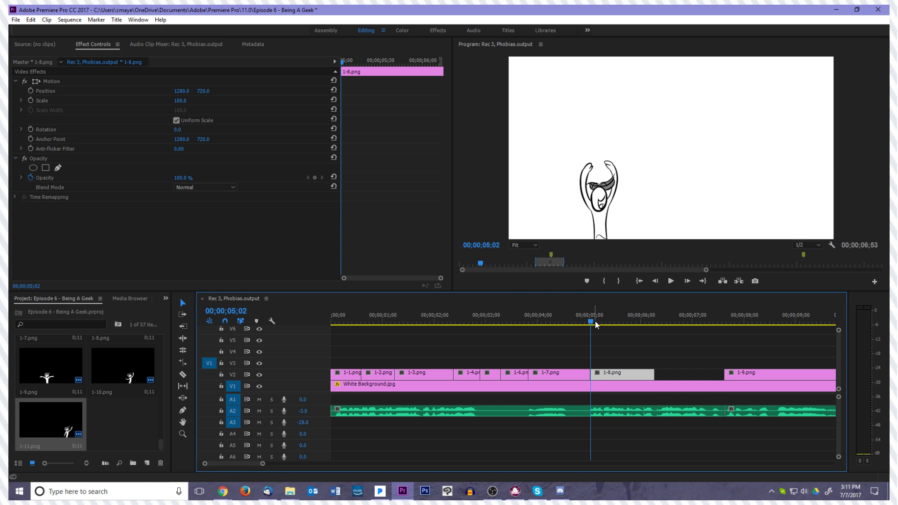
key(space)
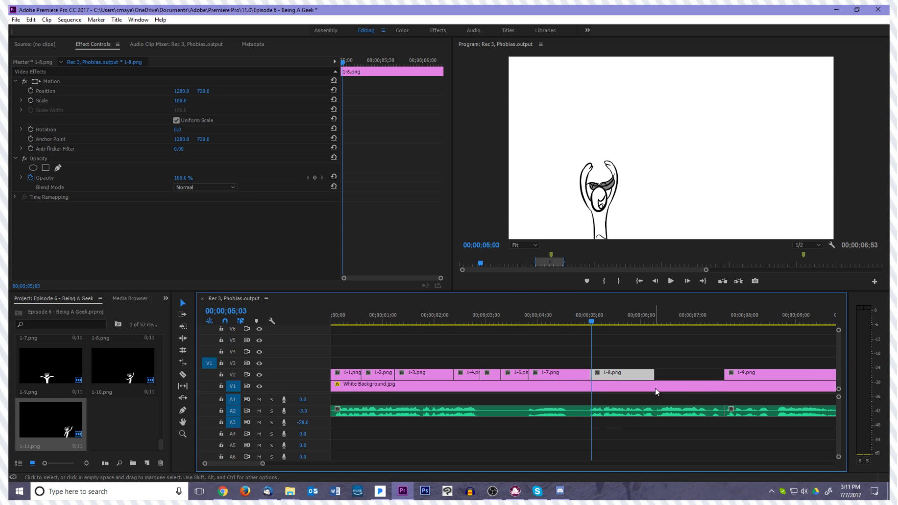
Find the voiceover cue within 1-8.png, trim the clip's end there, and move 1-9.png directly after it
mouse_move(607, 322)
mouse_down()
mouse_move(563, 333)
mouse_move(617, 335)
mouse_up()
key(space)
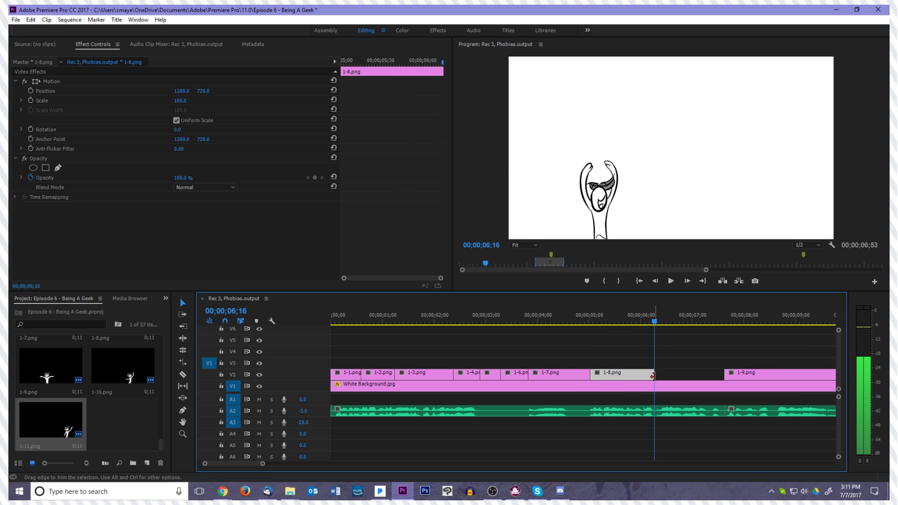
key(Left)
key(Left)
key(Left)
key(Left)
key(Left)
key(Left)
key(Left)
key(Left)
key(Left)
key(Left)
key(Left)
key(Left)
key(Left)
key(Left)
key(Left)
key(Left)
key(Left)
key(Left)
key(Left)
key(Left)
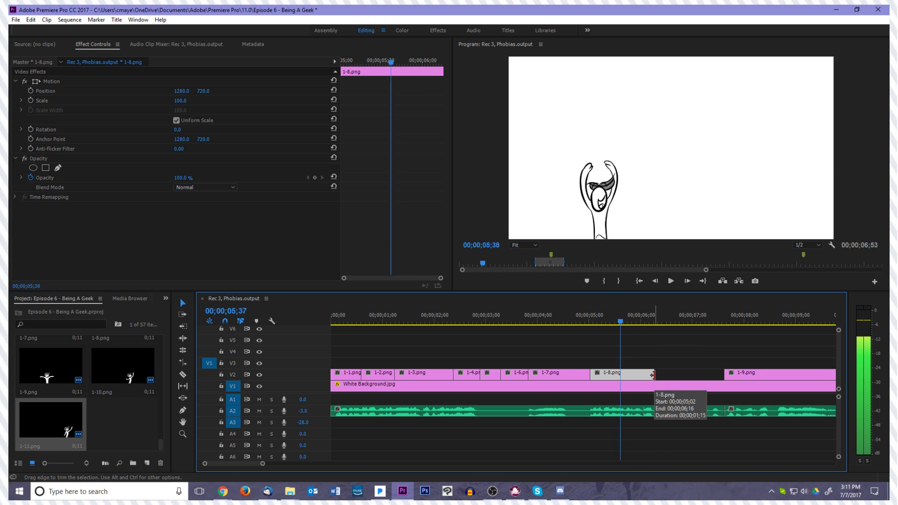
key(Right)
key(Right)
key(Right)
key(Right)
key(Right)
key(Right)
key(Right)
key(Right)
key(Right)
key(Right)
key(Right)
key(Right)
key(Right)
key(Right)
key(Right)
key(Right)
key(Right)
key(Right)
key(Right)
key(Right)
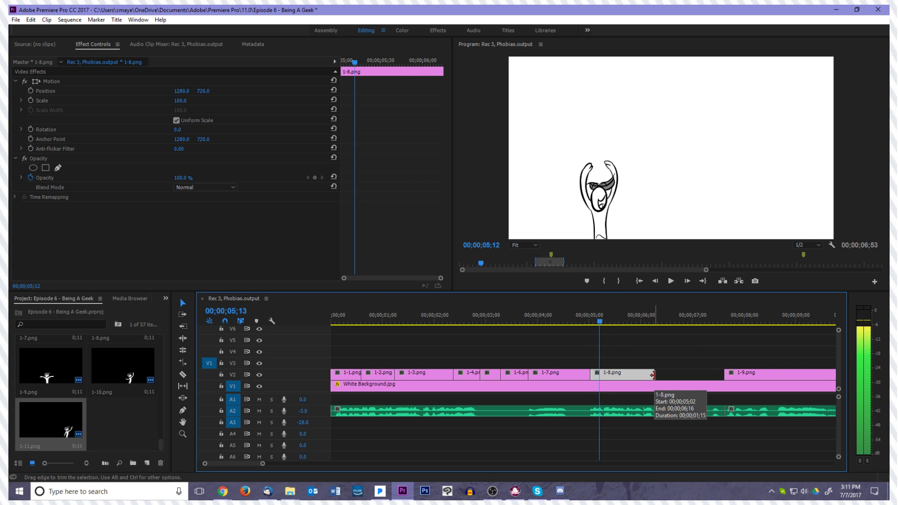
drag(653, 374, 627, 370)
mouse_move(732, 375)
mouse_down()
mouse_move(637, 369)
mouse_move(642, 381)
mouse_up()
Locate the cue frame by frame and trim the end of 1-9.png to 00;00;05;54
key(Right)
key(Right)
key(Right)
key(Right)
key(Right)
key(Right)
key(Right)
key(Right)
key(Right)
key(Right)
key(Right)
key(Right)
key(Right)
key(Right)
key(Right)
key(Right)
key(Right)
key(Right)
key(Right)
key(Right)
key(Right)
key(Right)
key(Right)
key(Right)
key(Right)
key(Right)
key(Right)
key(Right)
key(Right)
key(Right)
key(Right)
key(Right)
key(Right)
key(Right)
key(Right)
key(Left)
key(Left)
key(Left)
key(Left)
key(Left)
key(Left)
key(Left)
key(Left)
key(Left)
key(Left)
key(Left)
key(Left)
key(Left)
key(Left)
key(Left)
key(Left)
key(Left)
key(Left)
key(Left)
key(Left)
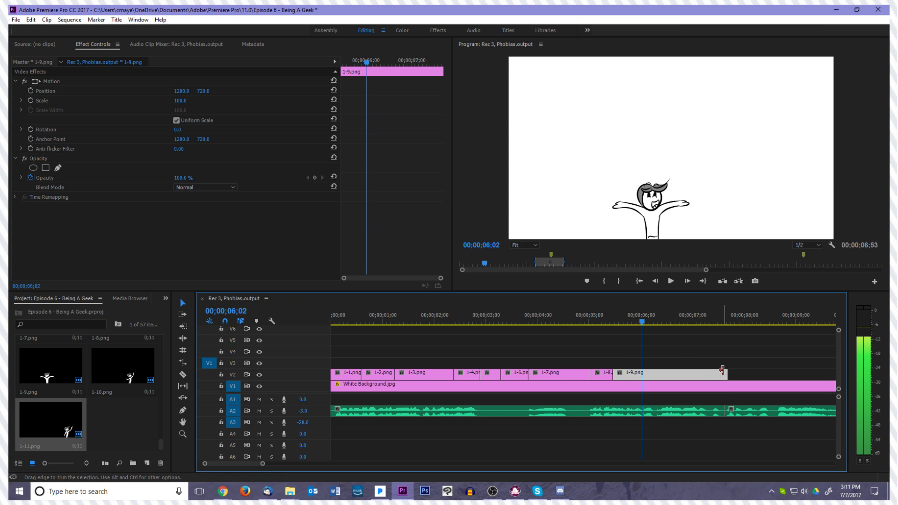
key(Right)
key(Right)
key(Right)
key(Right)
key(Right)
key(Right)
key(Right)
key(Right)
key(Right)
key(Right)
key(Right)
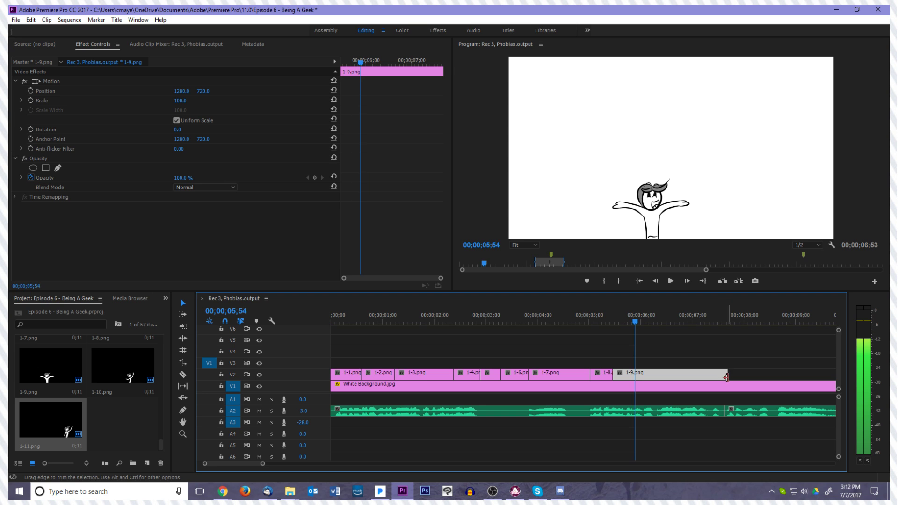
drag(727, 378, 635, 377)
Move 1-10.png directly after 1-9.png at 00;00;05;54 and trim its end to the voiceover
scroll(661, 365, down, 4)
drag(771, 376, 556, 382)
drag(575, 380, 575, 380)
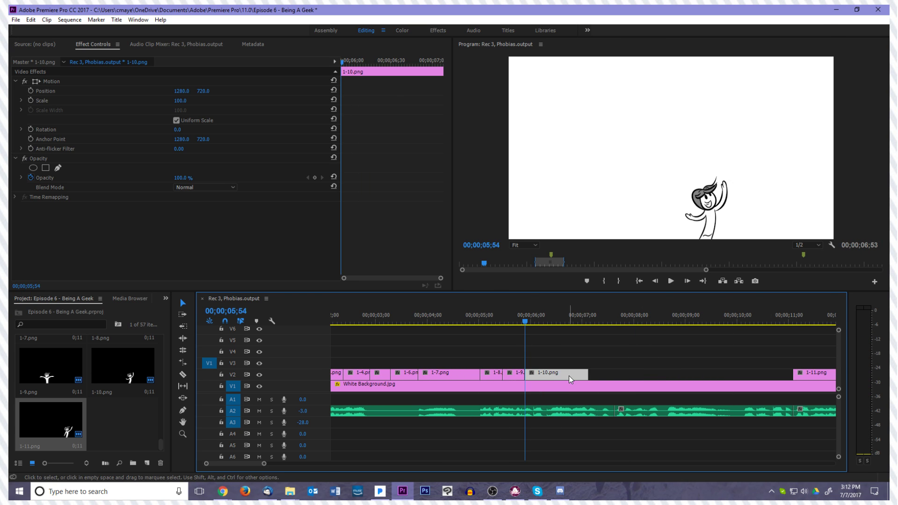
key(space)
drag(584, 377, 563, 376)
Move 1-11.png directly after 1-10.png and trim its end to the voiceover
drag(823, 377, 587, 377)
key(space)
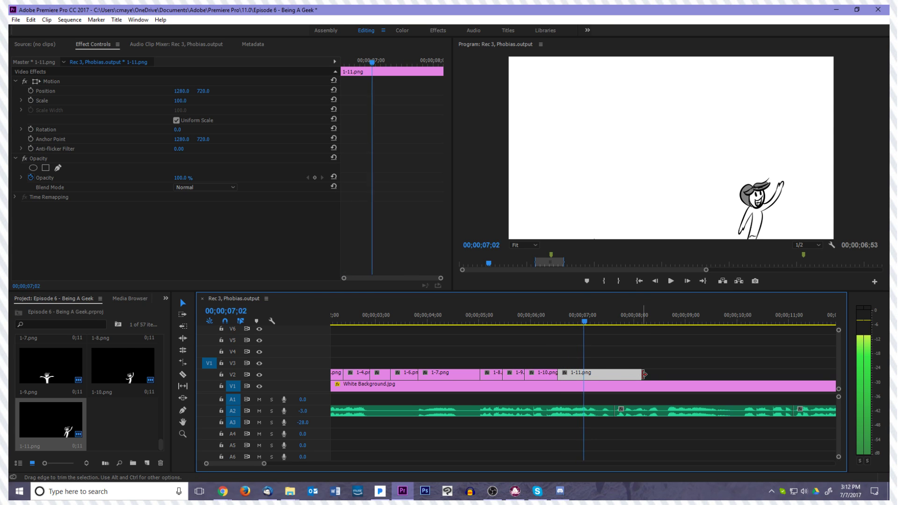
drag(644, 376, 612, 373)
Extend the marked range back so the In point sits at the very start of the sequence
click(639, 282)
key(space)
key(space)
drag(592, 313, 331, 312)
key(minus)
key(minus)
key(minus)
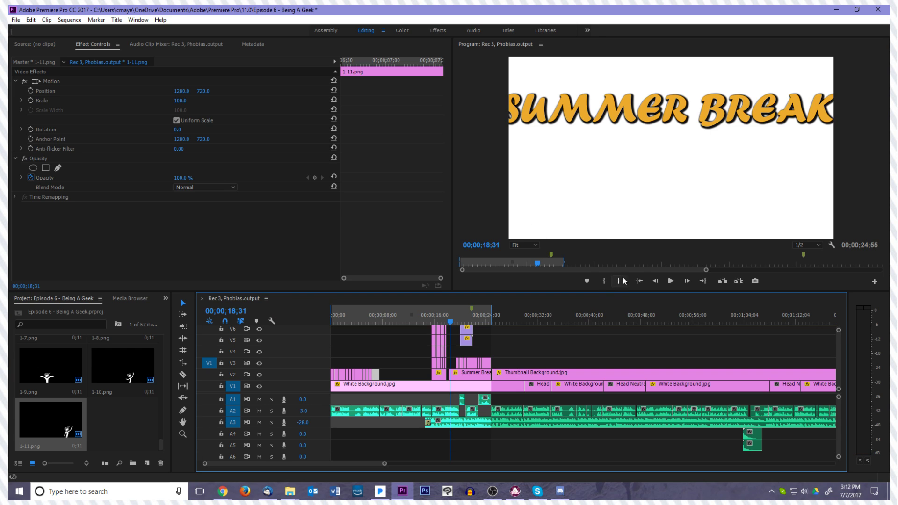
Play the sequence from the In point through 1-11.png to review the retimed drawings
click(643, 282)
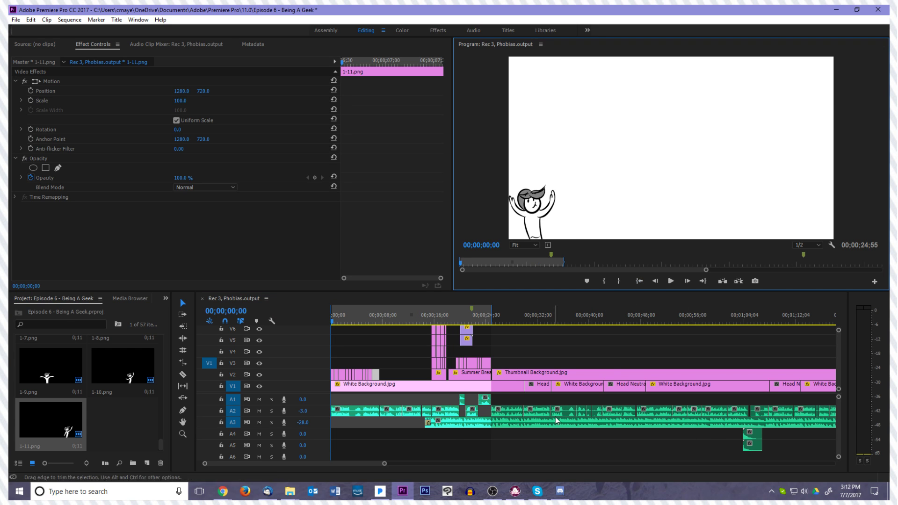
key(space)
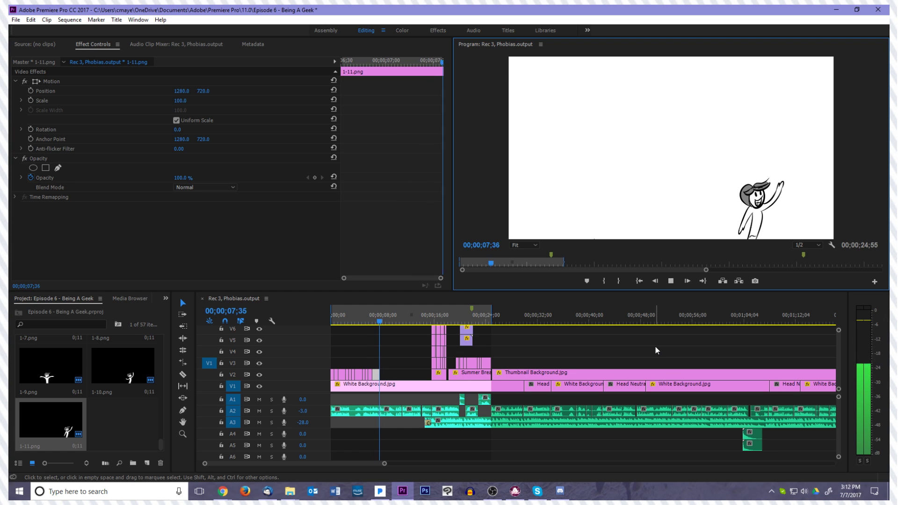
key(space)
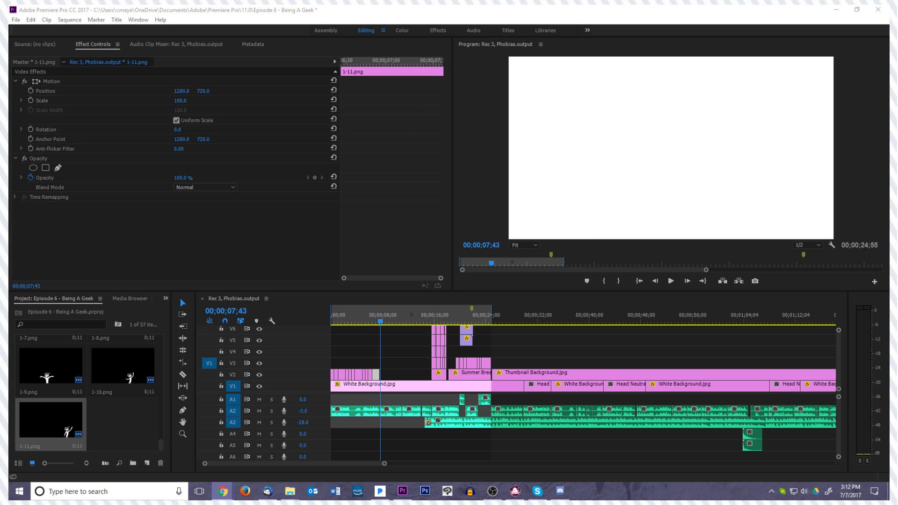
mouse_move(896, 144)
mouse_down()
mouse_move(703, 144)
mouse_move(896, 144)
mouse_up()
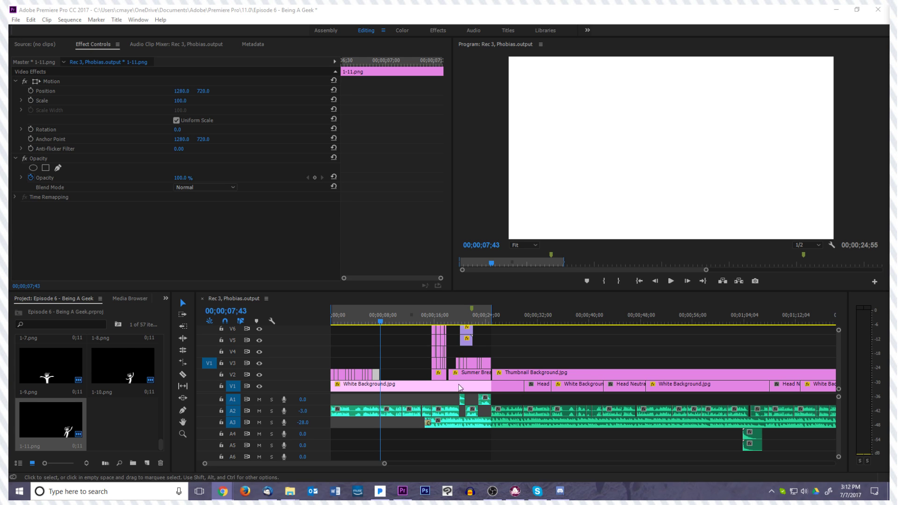
Play the empty section from the end of 1-11.png up to the Thumbnail Background.jpg clip and examine its voiceover
click(386, 354)
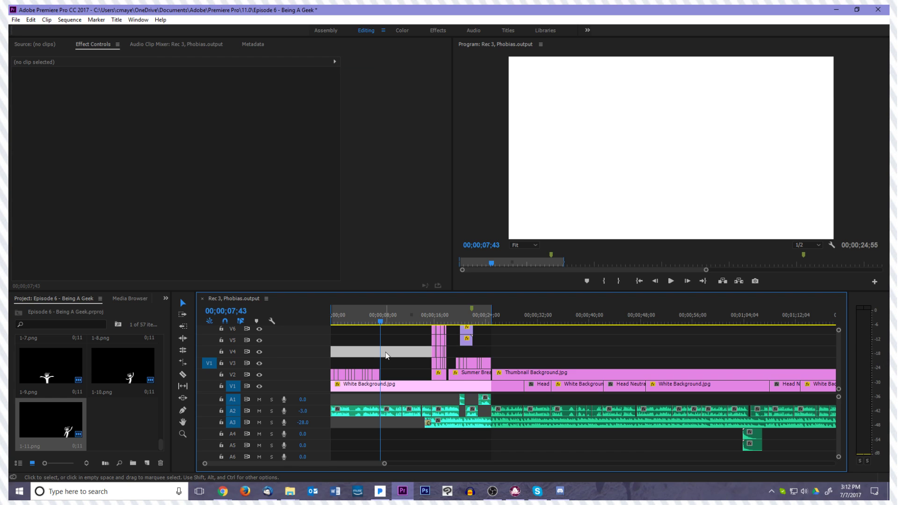
key(equal)
key(equal)
key(equal)
key(equal)
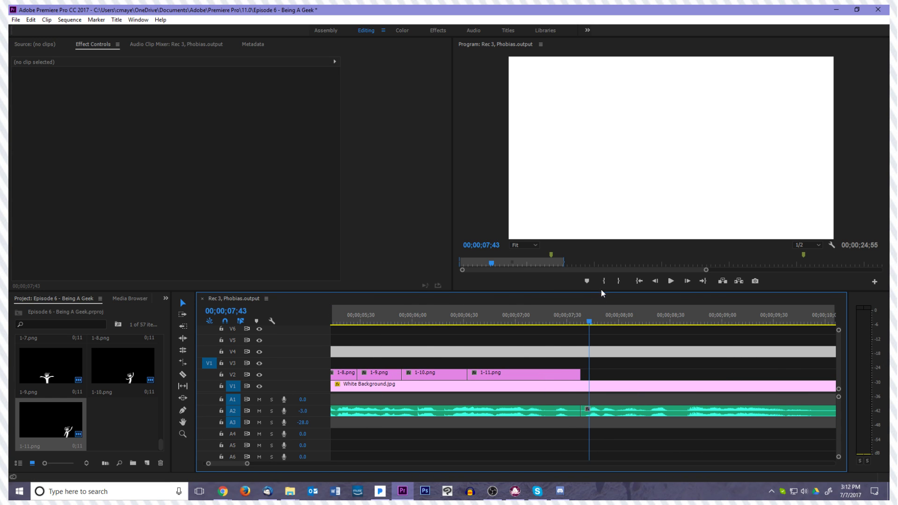
drag(593, 325, 581, 325)
key(space)
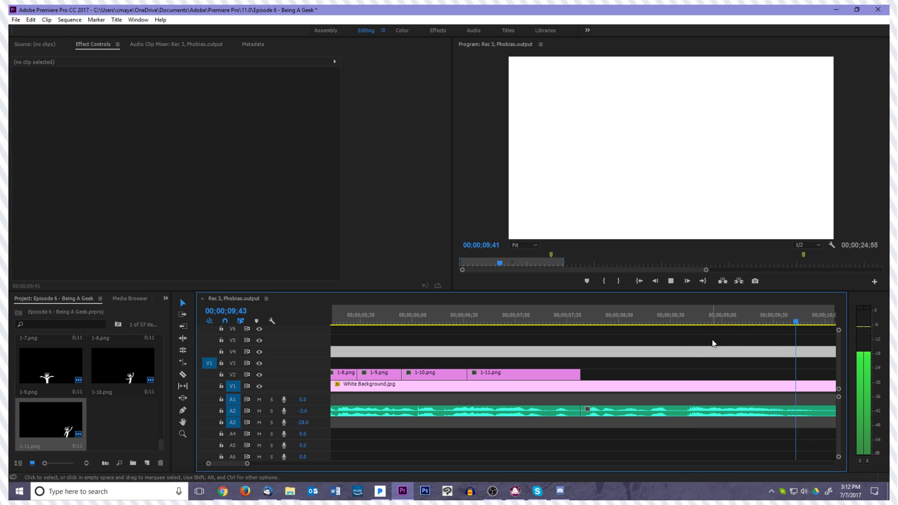
drag(712, 344, 670, 380)
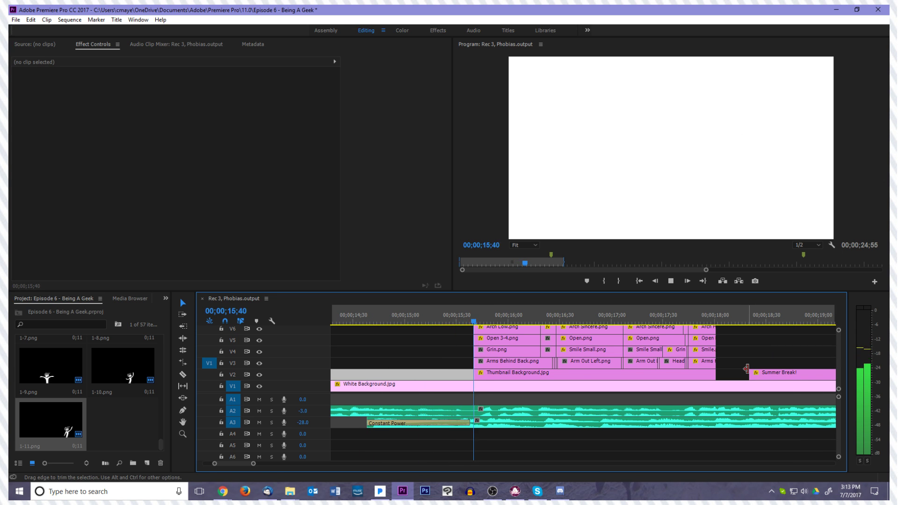
key(space)
key(Delete)
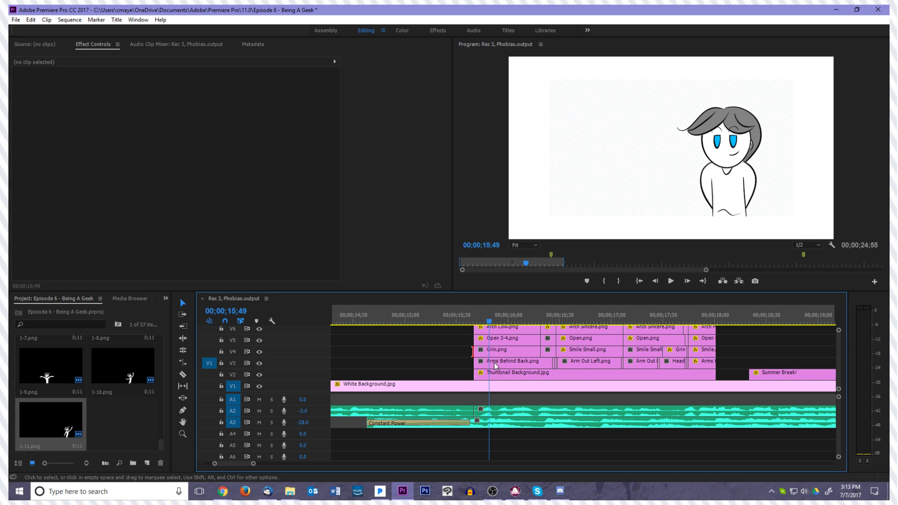
drag(491, 322, 474, 323)
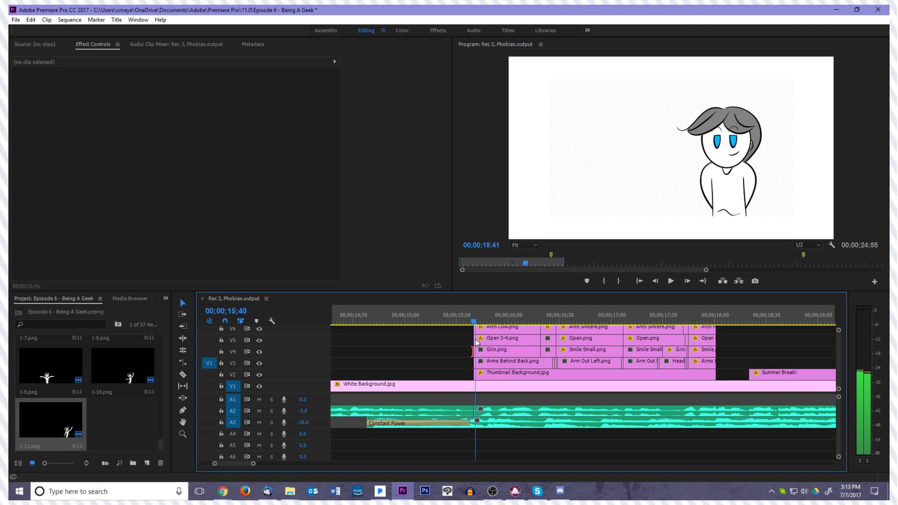
Replay the drawings from the In point and add a marker at the end of 1-11.png
click(640, 281)
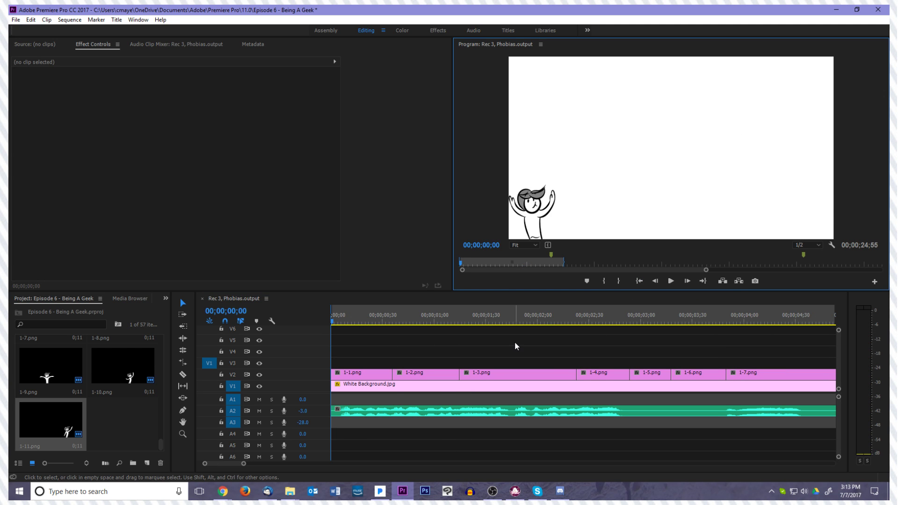
key(space)
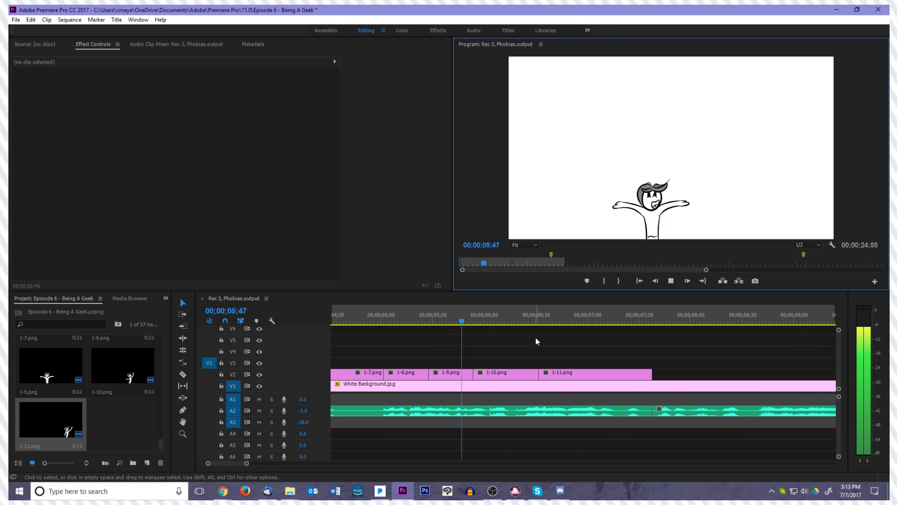
key(space)
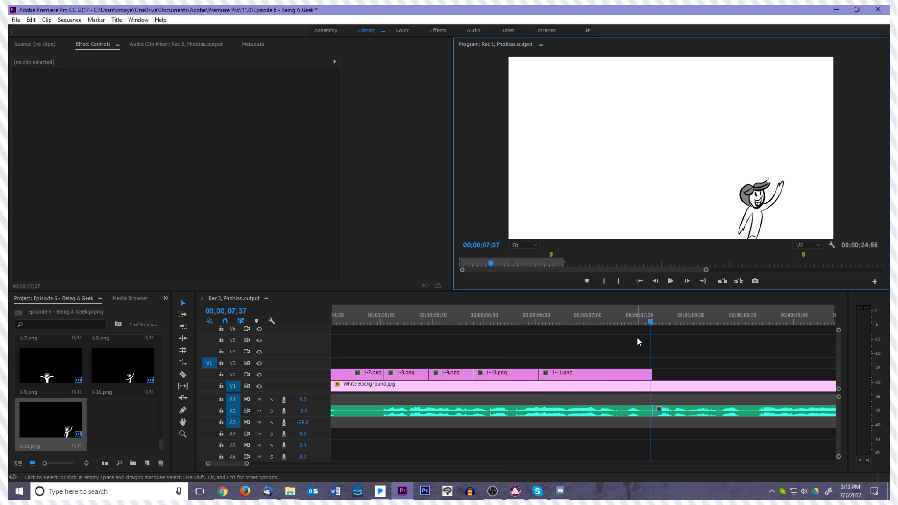
click(654, 322)
click(587, 282)
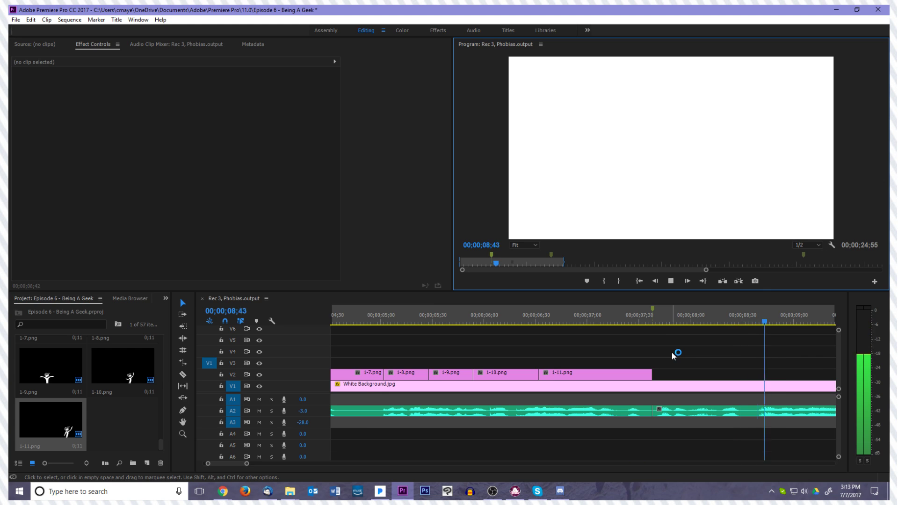
Play the voiceover past the new marker to about 00;00;12;05, pausing between phrases to examine what drawings it needs
key(space)
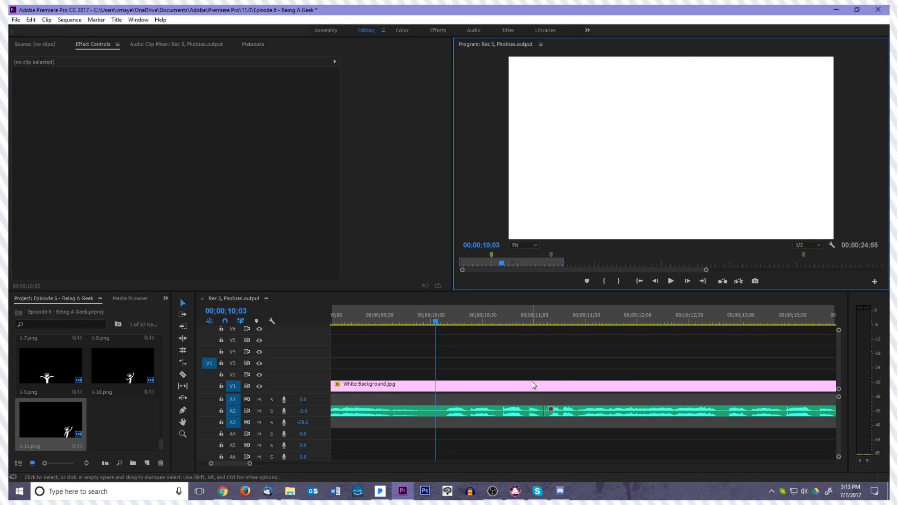
key(space)
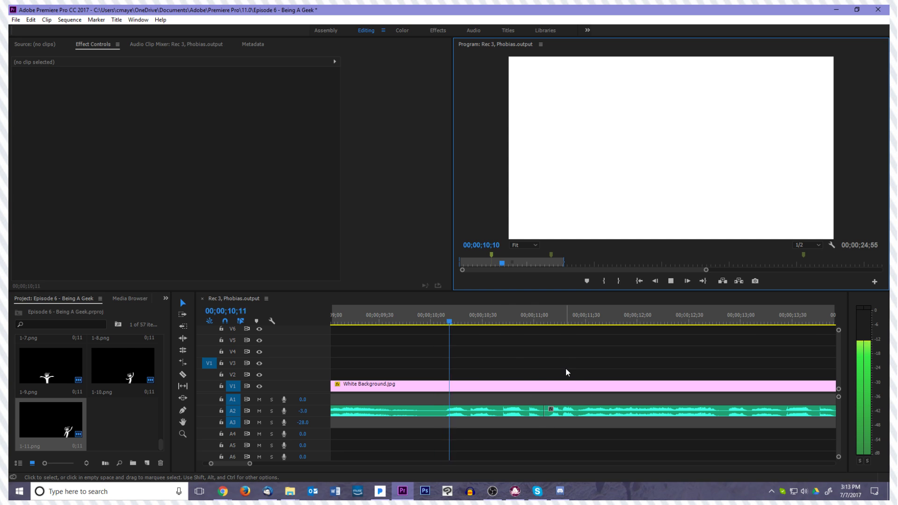
click(566, 368)
key(space)
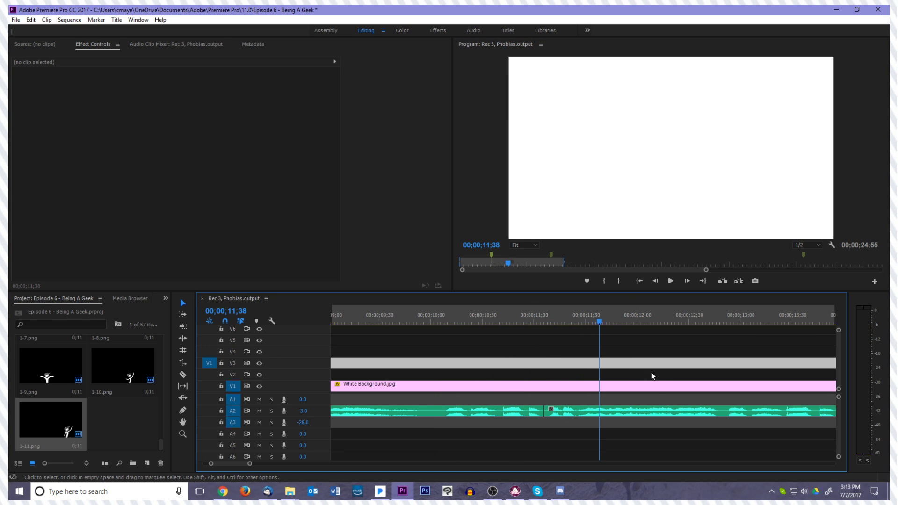
click(659, 386)
click(658, 379)
key(space)
key(space)
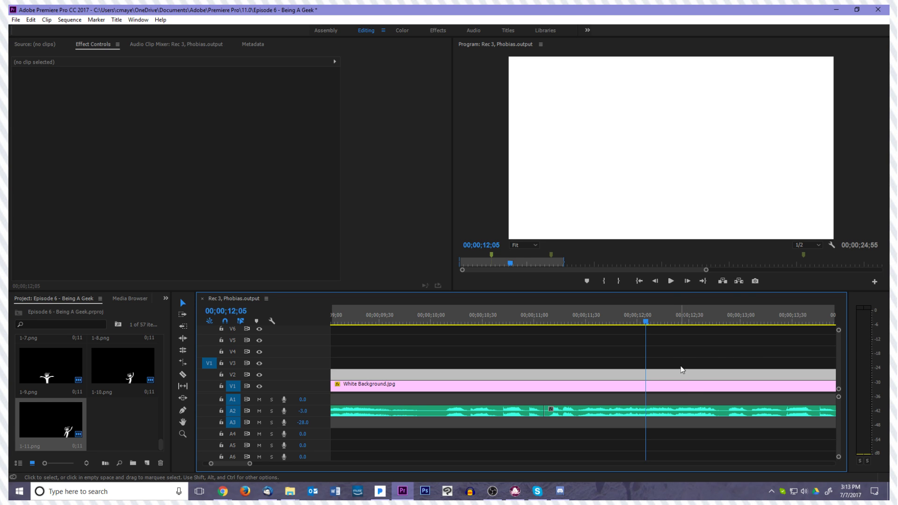
Play the voiceover onward from 00;00;12;05 and add a marker at the end of the first Thumbnail Background.jpg clip, 00;00;18;01
scroll(674, 376, down, 1)
scroll(674, 374, down, 6)
key(space)
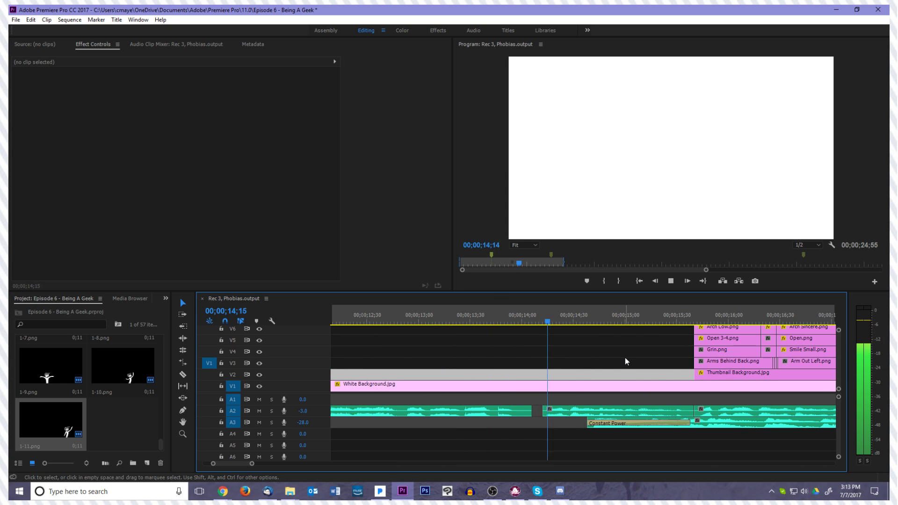
key(space)
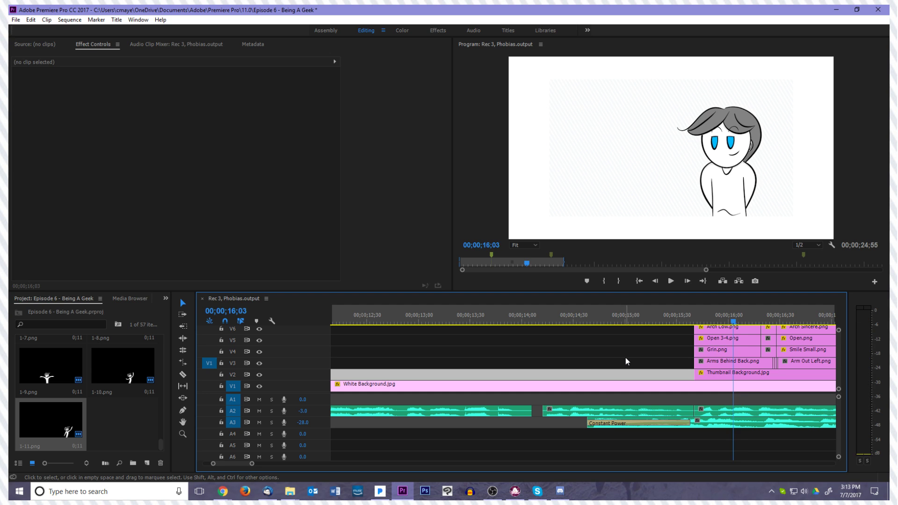
key(space)
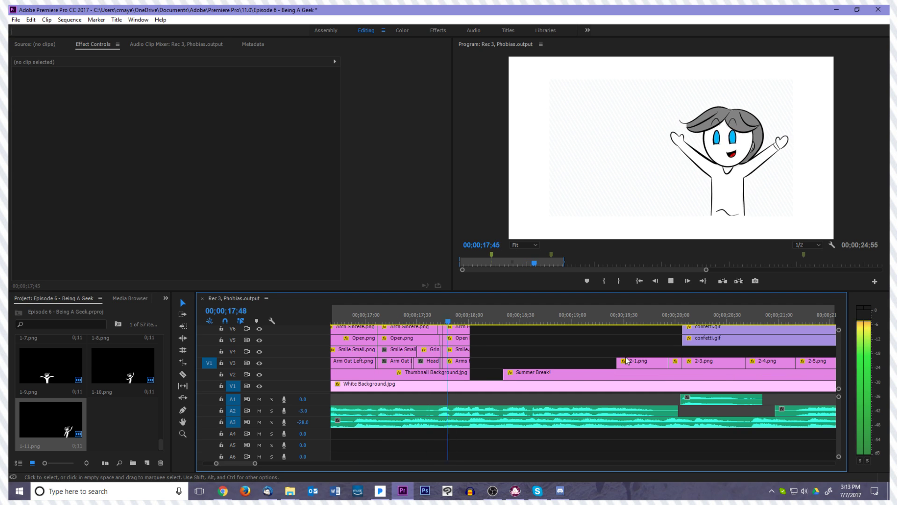
key(space)
click(473, 322)
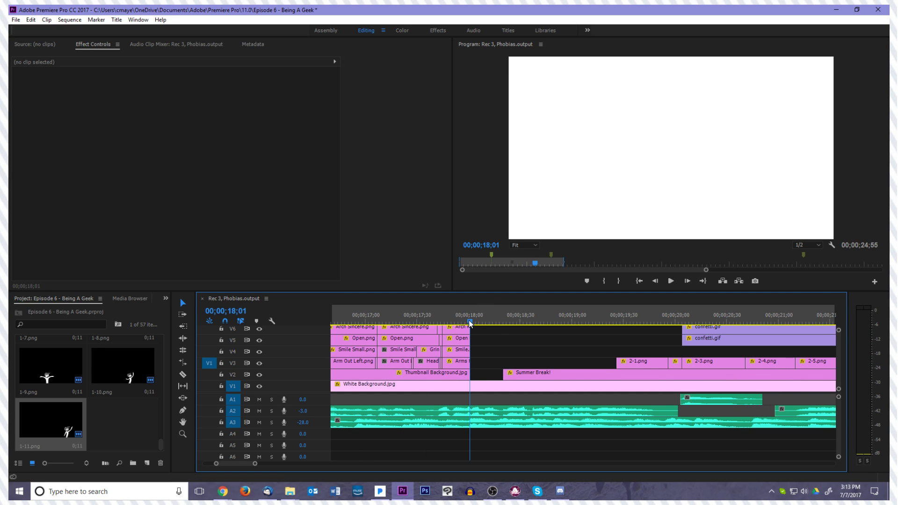
click(586, 282)
Play through the Summer Break section into the second Thumbnail Background.jpg clip and add a marker at about 00;00;27;10
key(space)
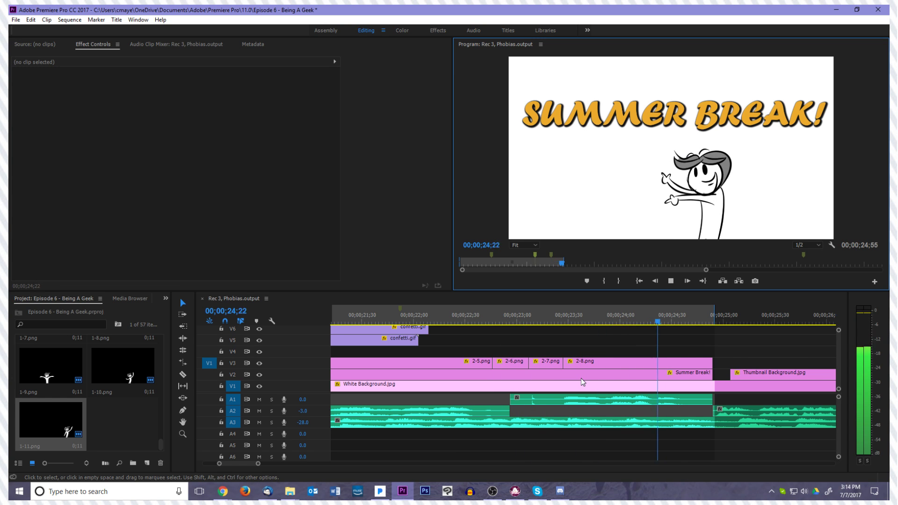
click(708, 321)
key(space)
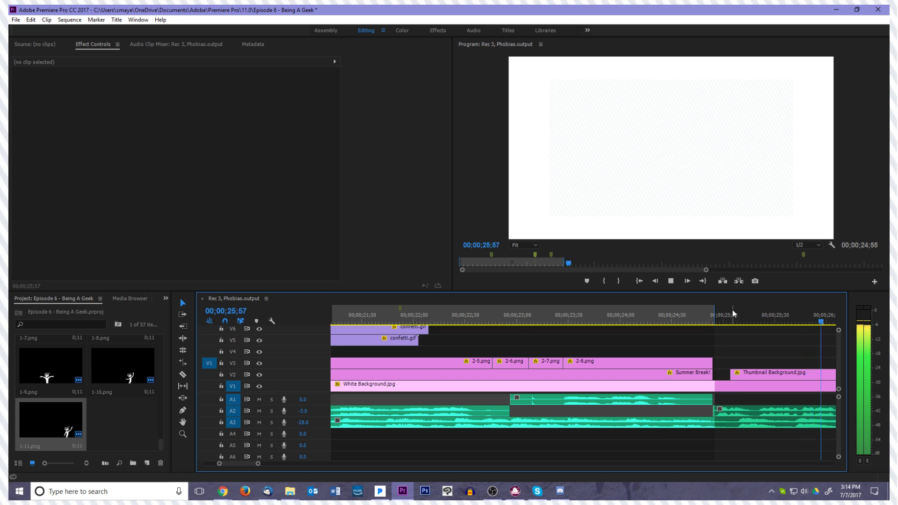
key(space)
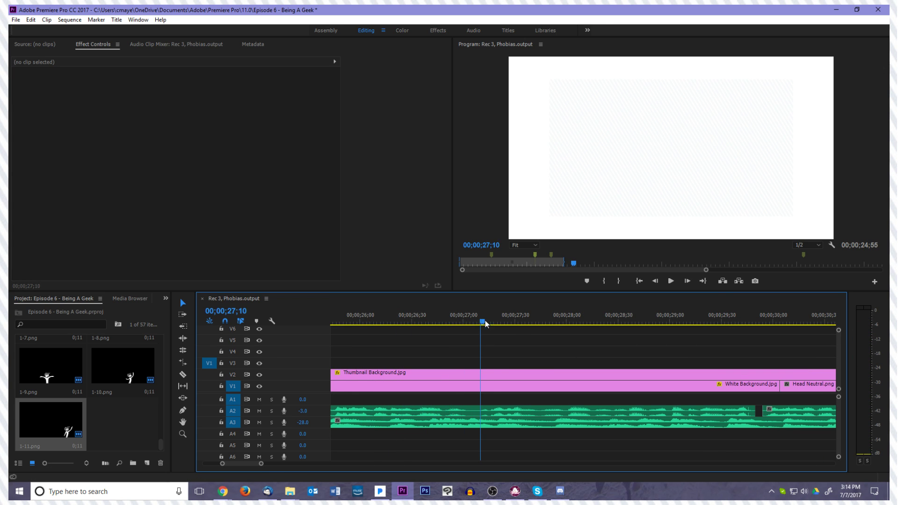
drag(475, 319, 485, 341)
click(586, 281)
Continue playing the voiceover and add a marker in the audio gap at 00;00;29;54
key(space)
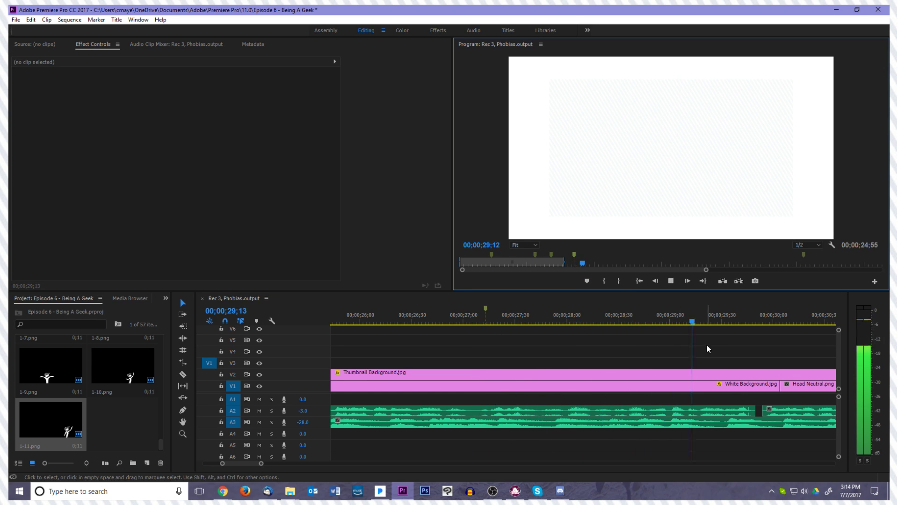
key(space)
drag(728, 333, 763, 330)
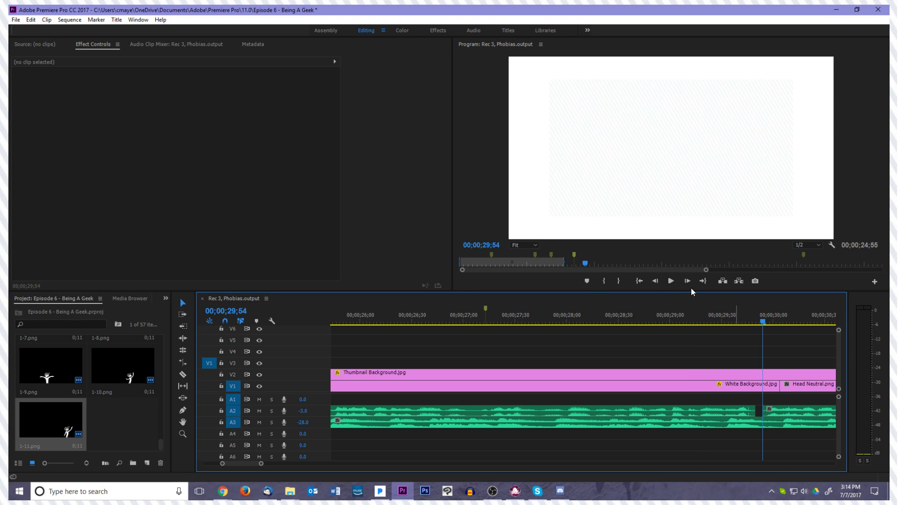
click(588, 281)
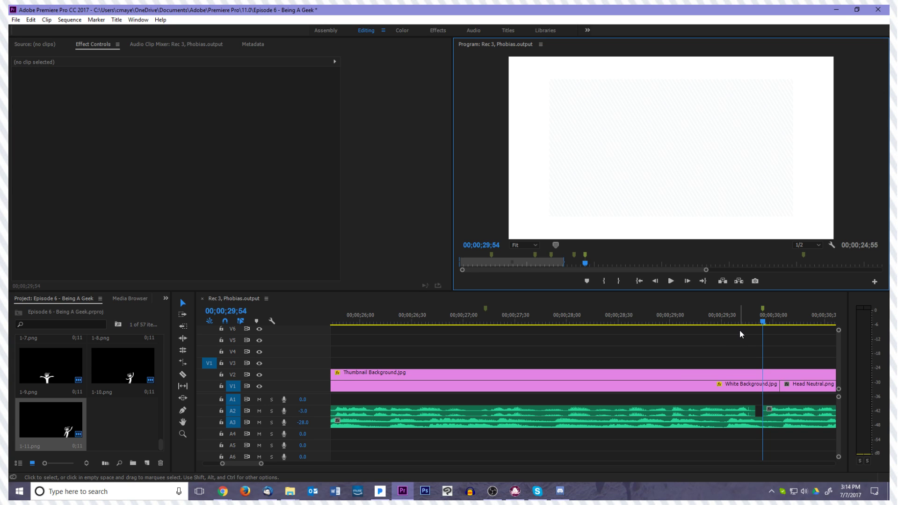
Delete the Head Neutral.png clip just after 00;00;29;54 and extend the following White Background.jpg back over the gap on V1
click(789, 349)
key(minus)
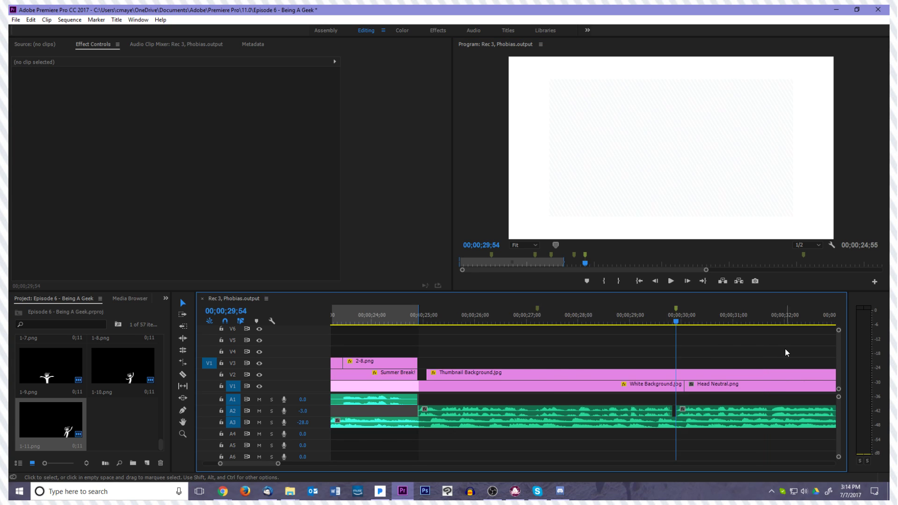
key(minus)
click(662, 386)
key(Delete)
drag(745, 384, 634, 385)
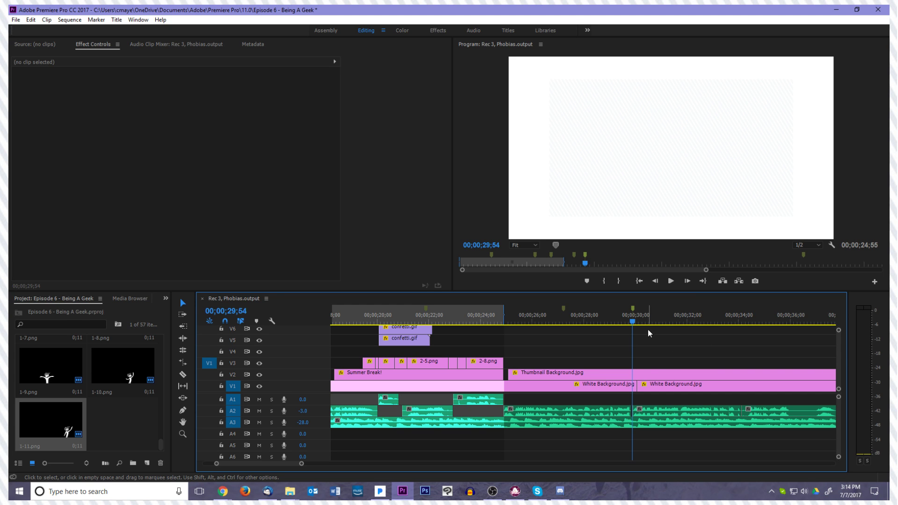
Play the voiceover from the 00;00;29;54 marker onward and add a marker at 00;00;42;11
key(space)
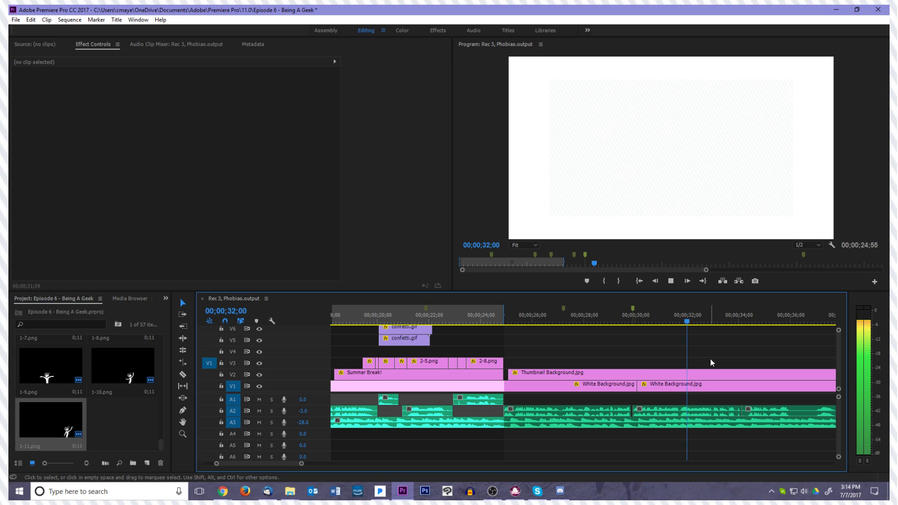
drag(705, 322, 589, 328)
key(space)
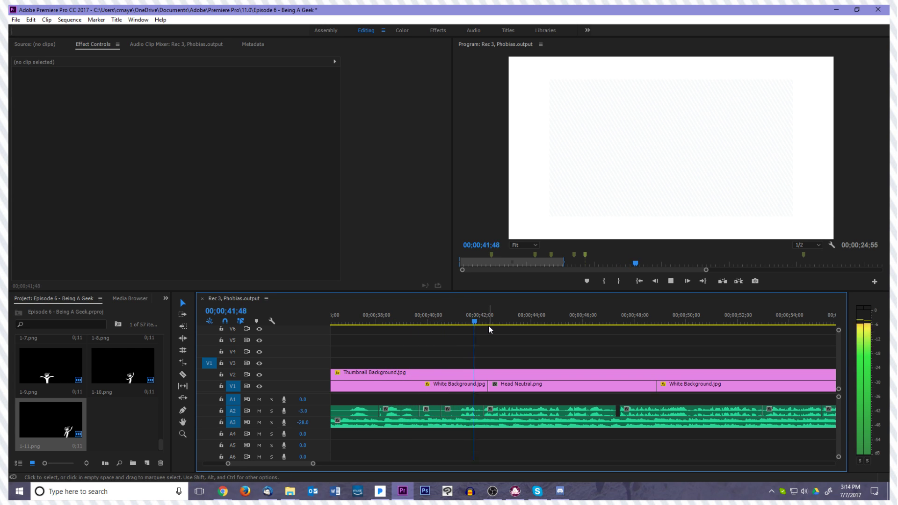
key(space)
drag(484, 321, 484, 321)
click(587, 281)
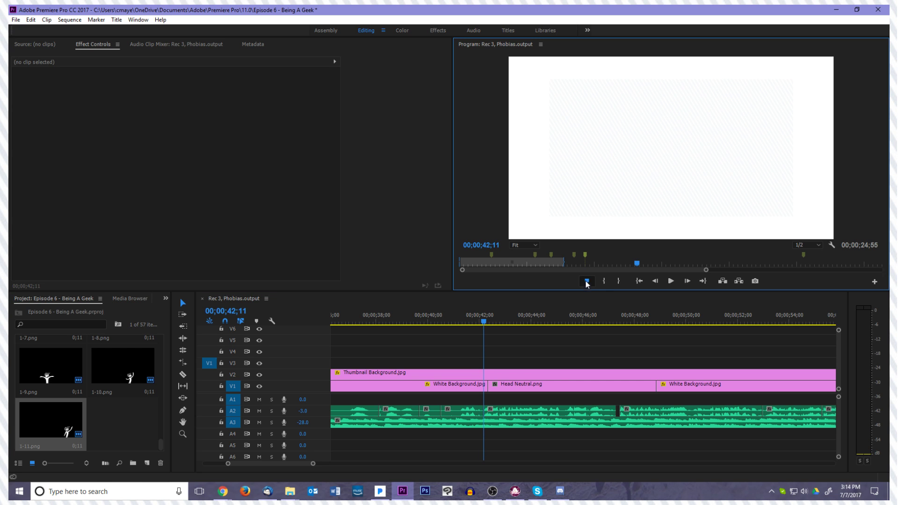
Clear the marker at 00;00;29;54
click(505, 348)
key(minus)
key(minus)
click(483, 313)
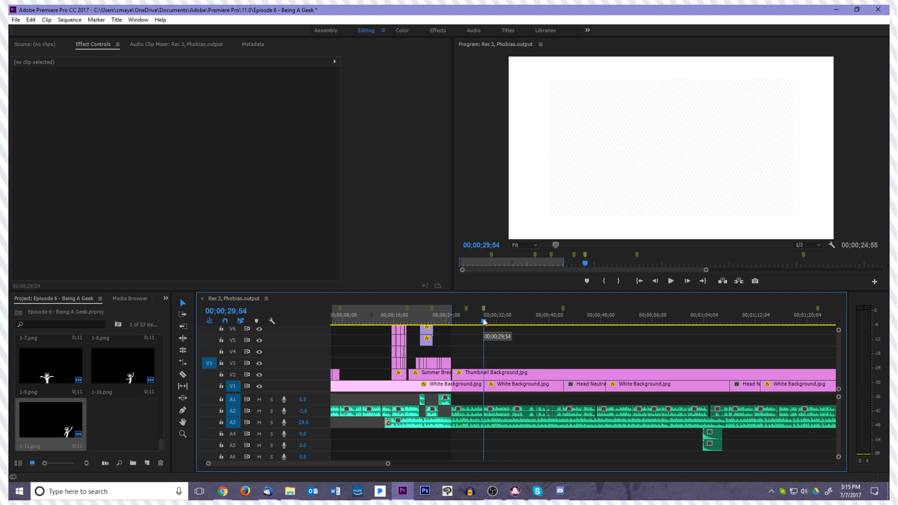
key(semicolon)
key(ctrl+z)
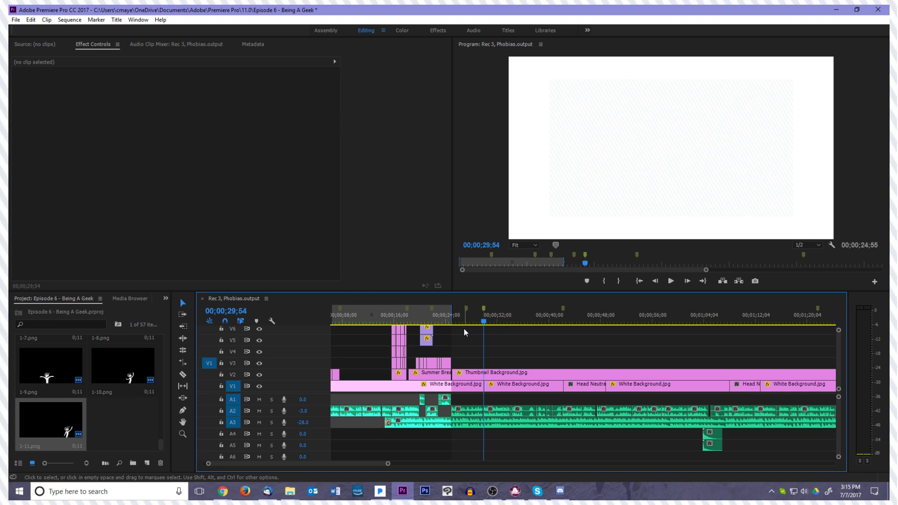
click(490, 312)
click(483, 311)
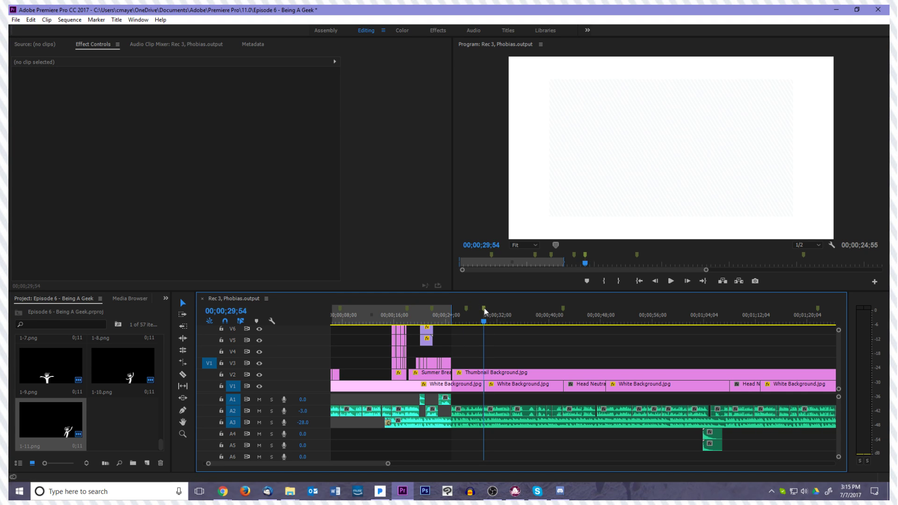
right_click(483, 310)
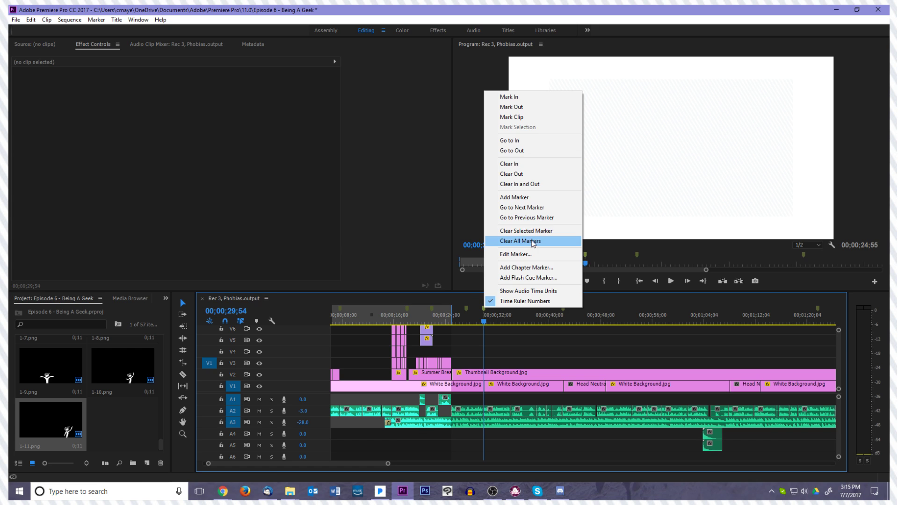
click(526, 231)
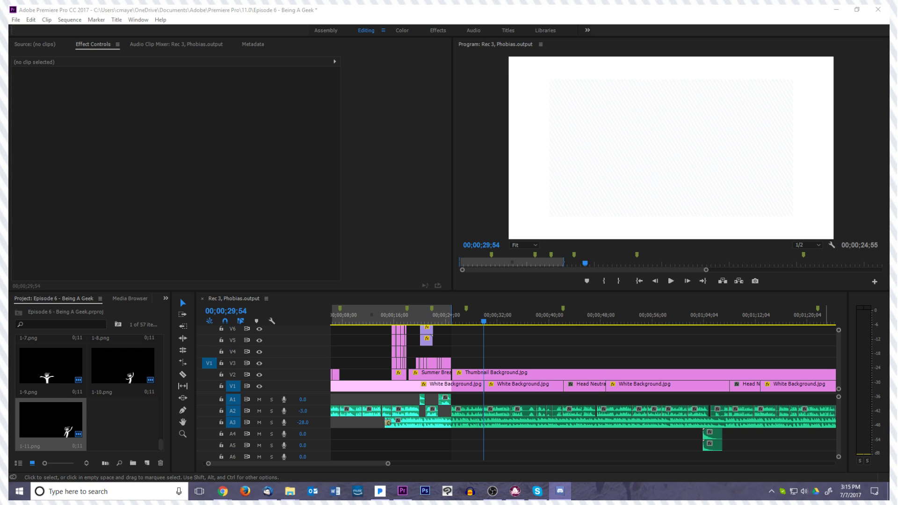
key(alt+Tab)
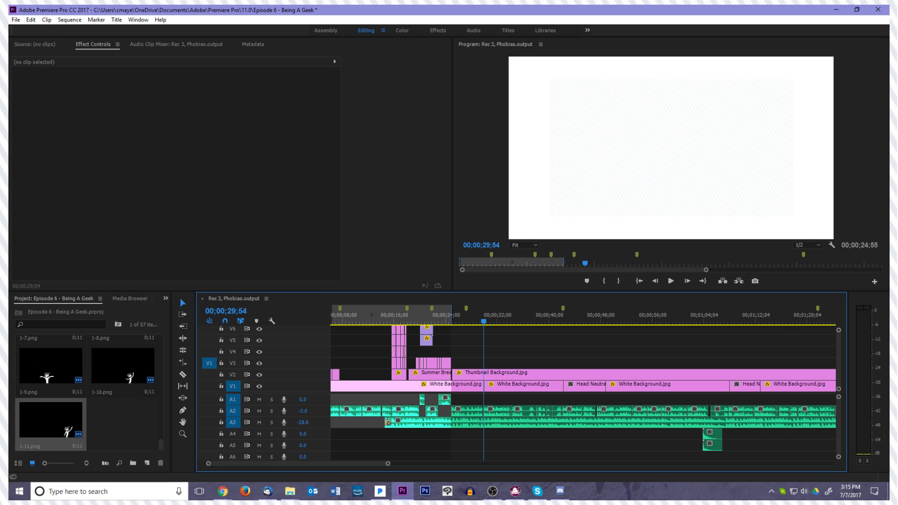
key(alt+Tab)
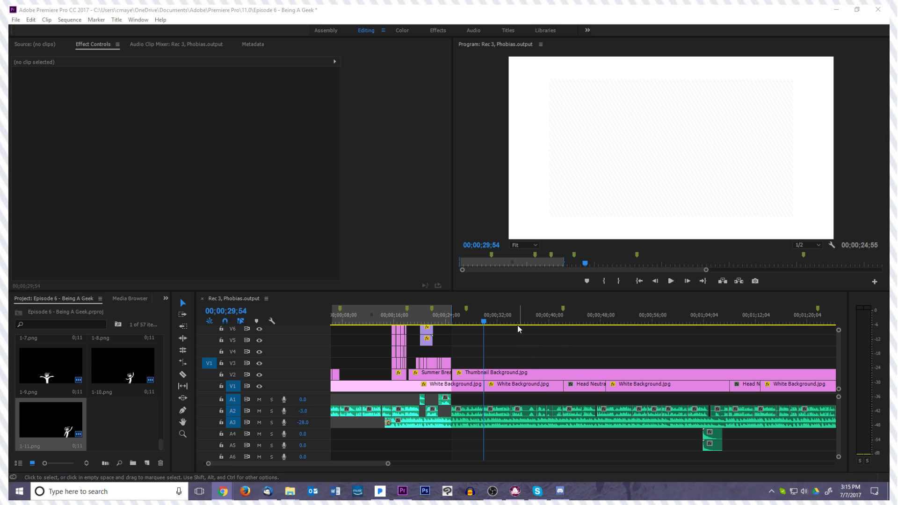
Delete the Head Neutral.png clip just after the 00;00;42;11 marker and extend the next White Background.jpg back over its gap
drag(485, 321, 561, 330)
key(space)
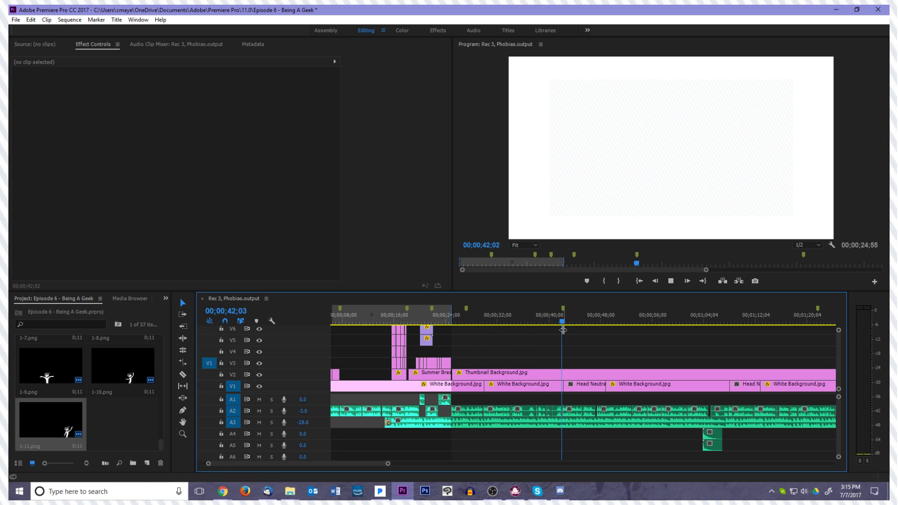
click(582, 391)
key(Delete)
drag(604, 385, 562, 381)
Play the voiceover past the 00;00;42;11 marker and add a marker at 00;00;48;39
key(space)
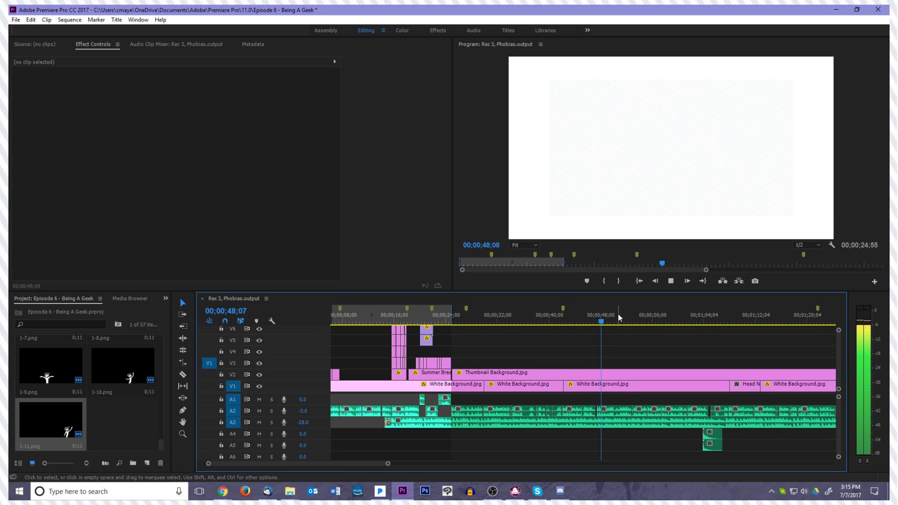
key(space)
click(587, 281)
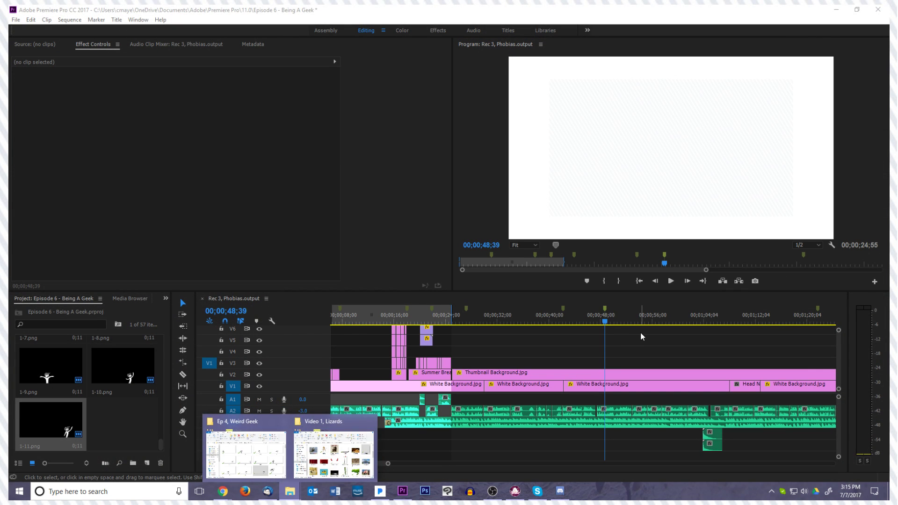
Return to the opening drawings, review them in short playbacks from about 00;00;04;07, and park the playhead on the 00;00;07;38 marker
click(601, 322)
drag(602, 322, 357, 323)
scroll(470, 319, up, 1)
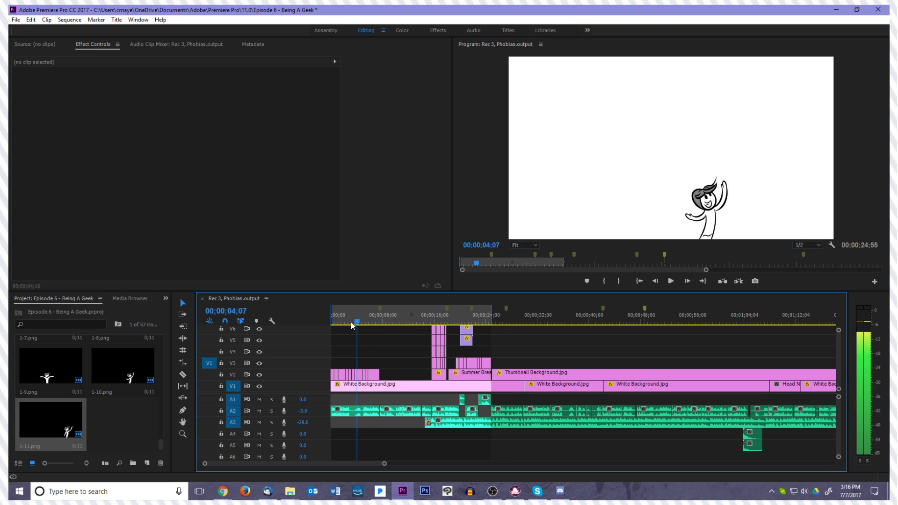
key(space)
key(space)
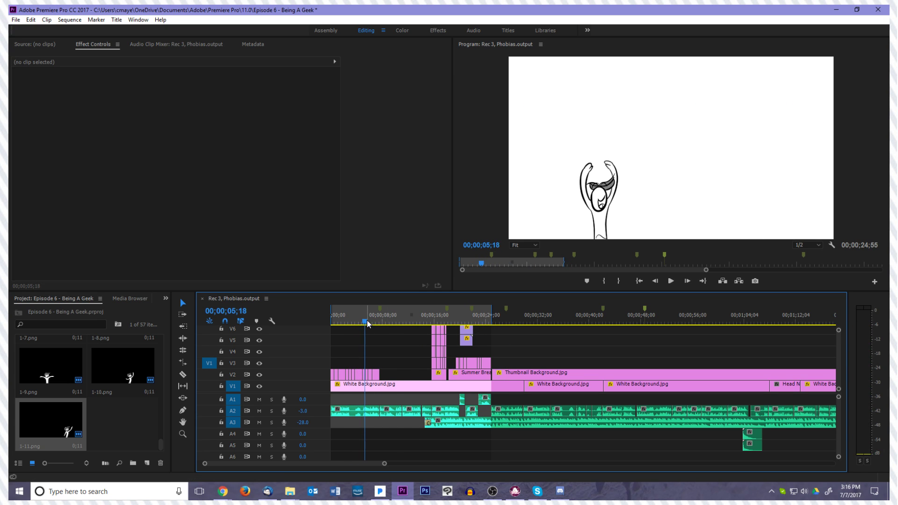
drag(378, 322, 382, 321)
key(space)
key(space)
drag(385, 323, 380, 323)
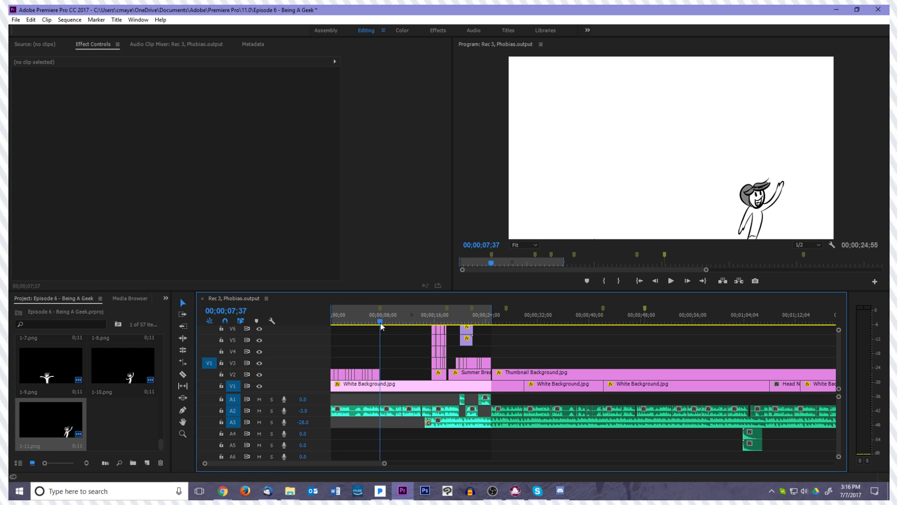
click(380, 308)
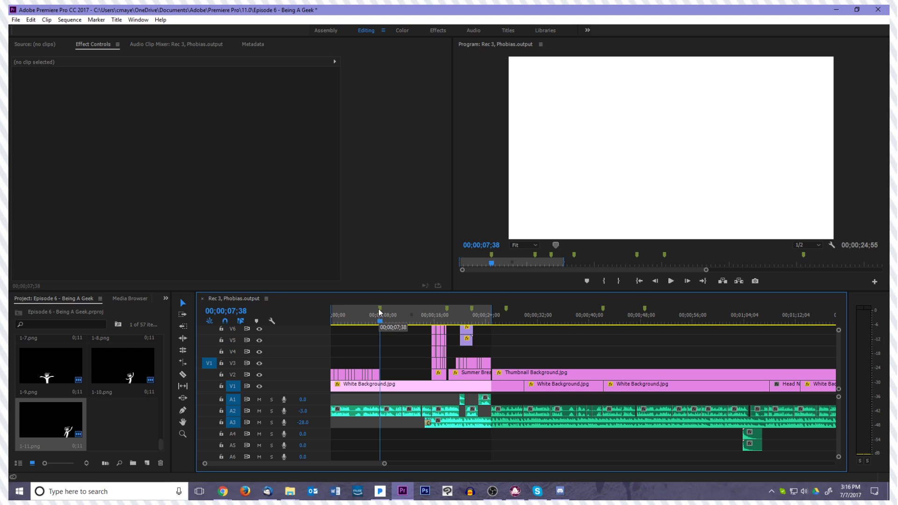
Delete the stacked face and arm image clips above the first Thumbnail Background.jpg clip, keeping the background
click(421, 357)
drag(451, 362, 429, 309)
key(Delete)
scroll(426, 349, down, 2)
scroll(424, 349, up, 1)
drag(838, 354, 837, 357)
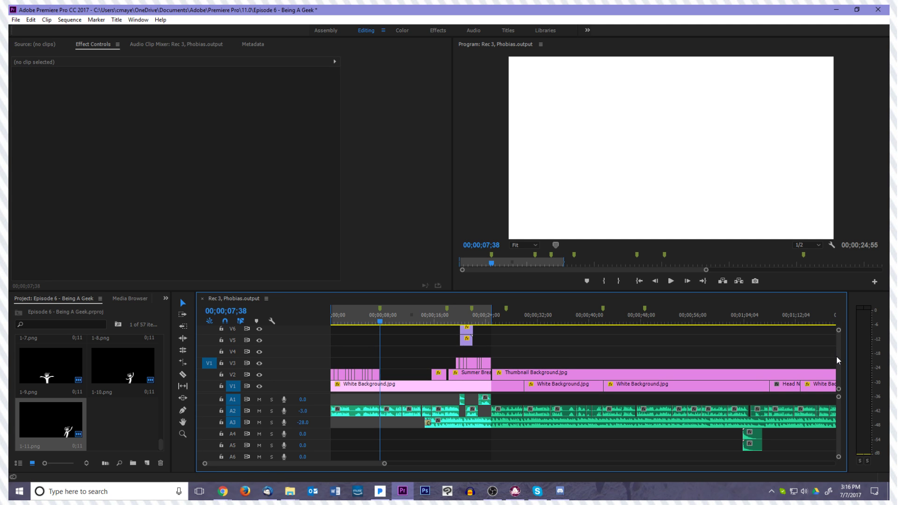
Import Doge.jpeg from the Video 1, Lizards folder and fit it on V3 between the 00;00;07;38 and 00;00;18;01 markers
mouse_move(288, 490)
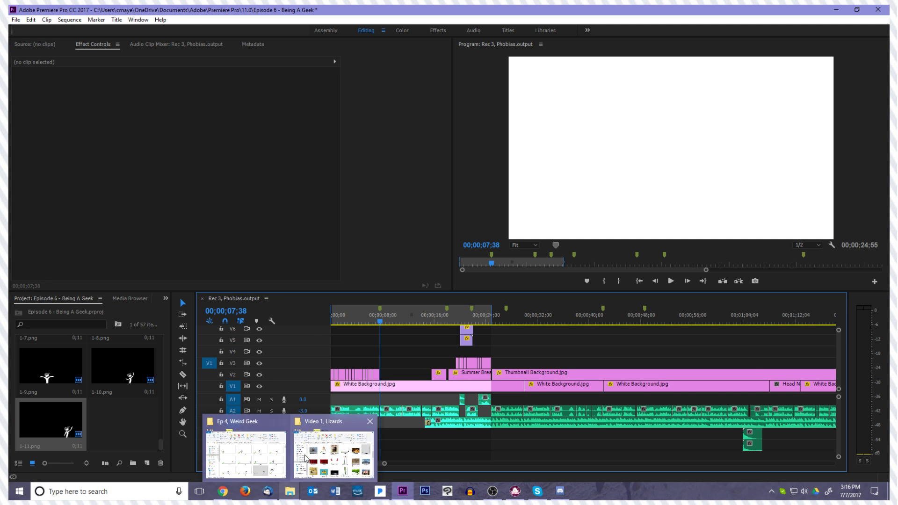
click(335, 447)
drag(528, 180, 707, 156)
mouse_move(616, 374)
mouse_down()
mouse_move(381, 362)
mouse_move(449, 363)
mouse_up()
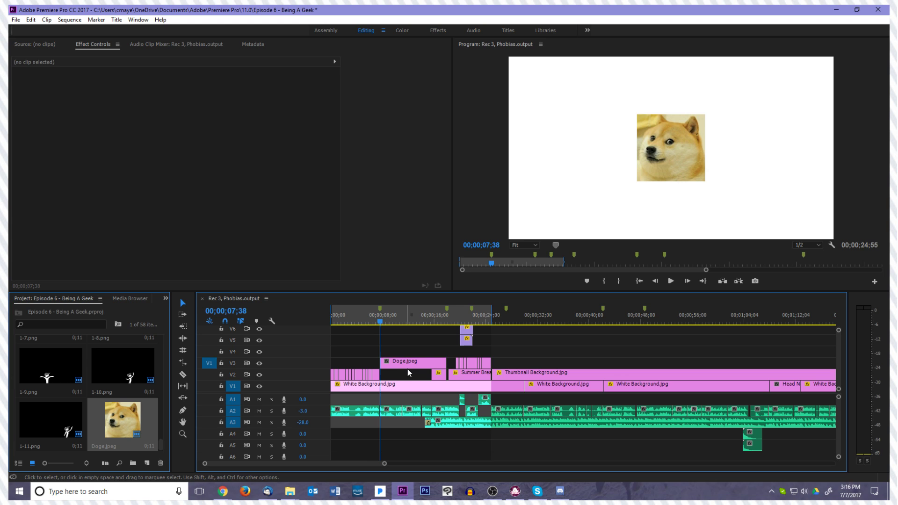
Try removing the Doge.jpeg clip from V3 with the playhead on the 00;00;18;01 marker, and undo the deletion
click(408, 365)
key(space)
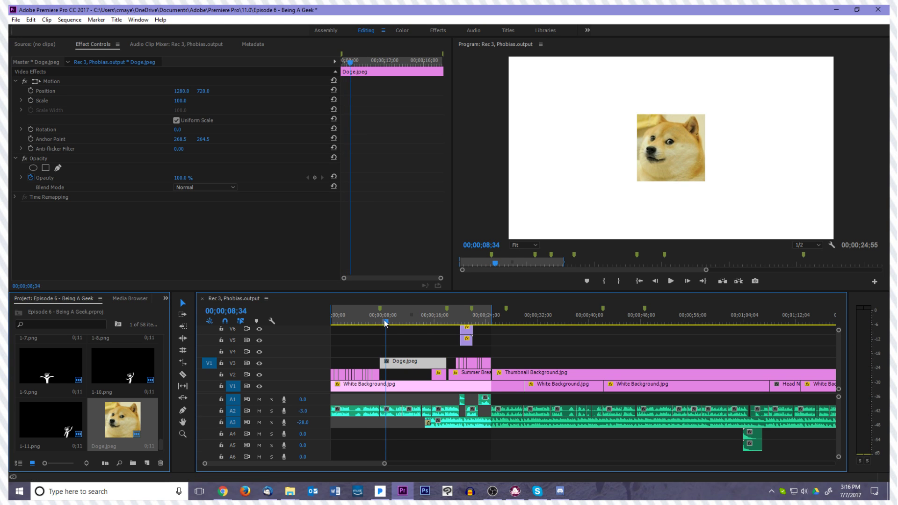
drag(384, 321, 447, 310)
key(Delete)
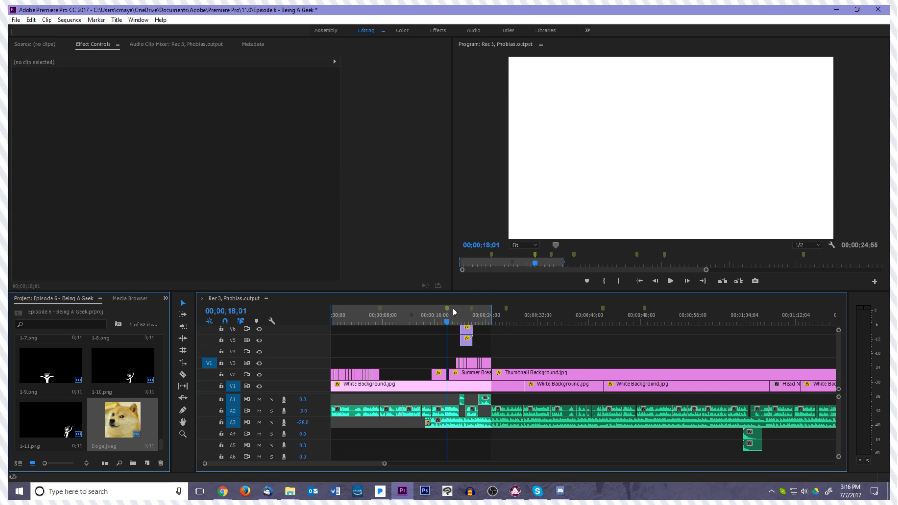
key(ctrl+z)
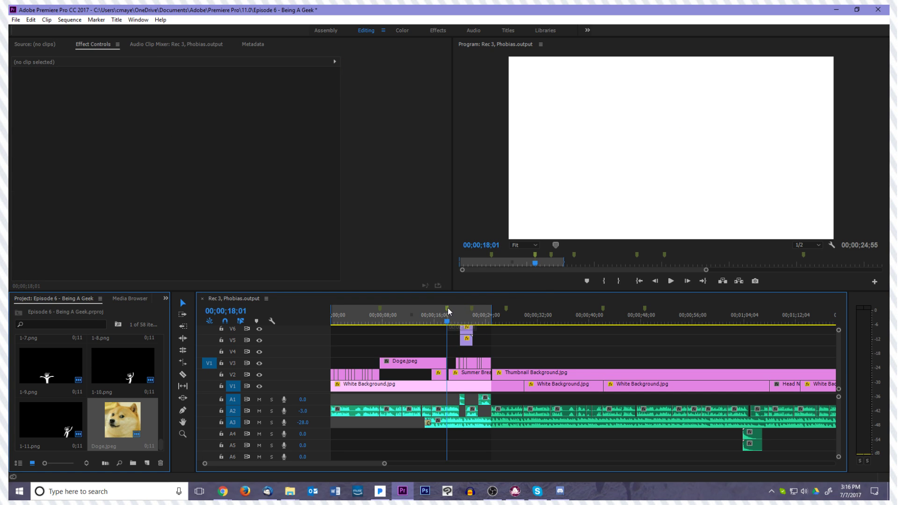
Clear all markers from the sequence and move the playhead back over the Doge.jpeg clip, to 00;00;13;05
right_click(448, 308)
click(493, 242)
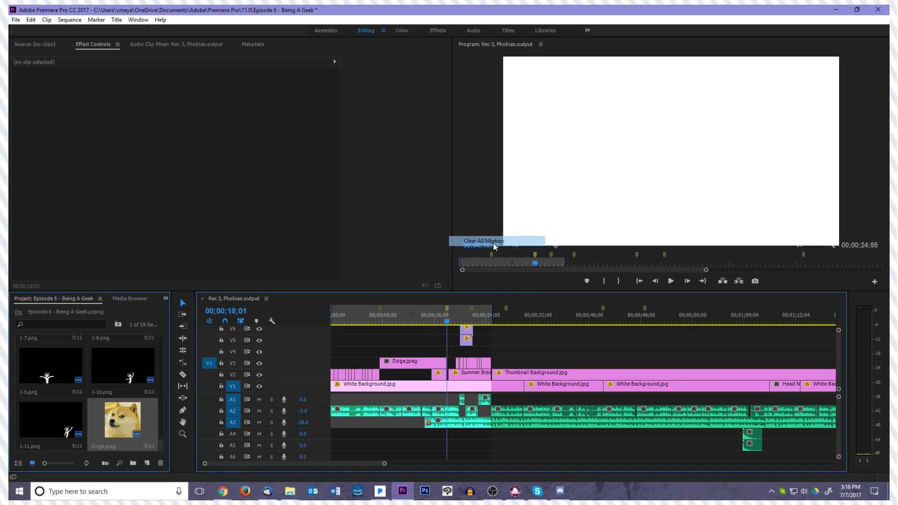
drag(448, 322, 415, 322)
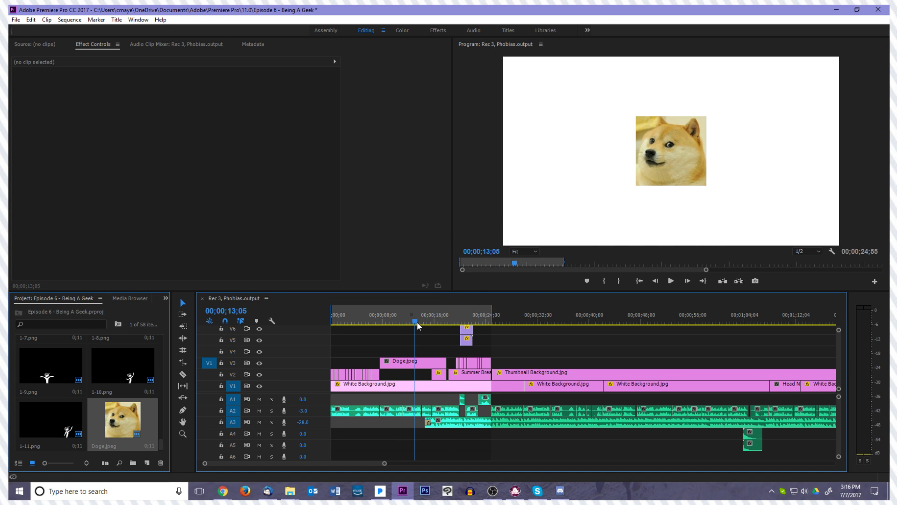
Copy the Doge.jpeg clip along V3 to the start of the long Thumbnail Background.jpg section and shorten it to about two seconds
click(419, 365)
drag(418, 366, 547, 361)
key(space)
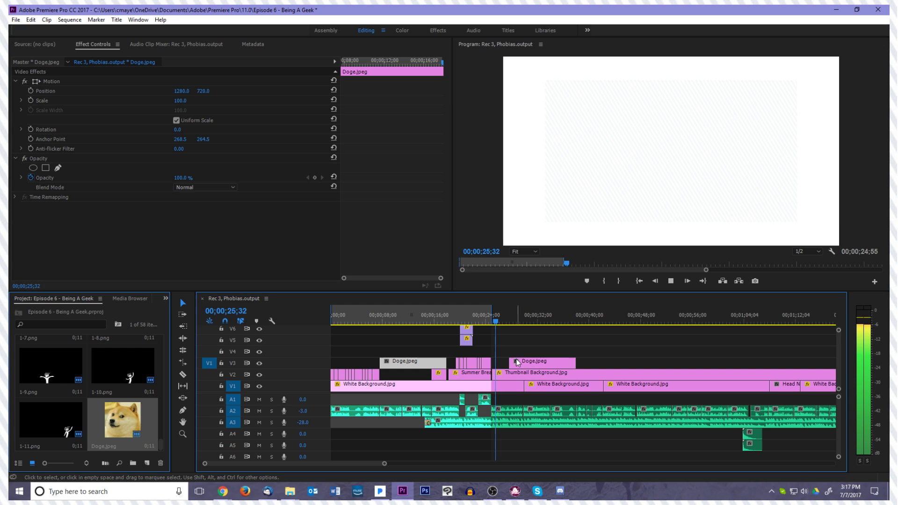
drag(527, 366, 505, 359)
mouse_move(513, 323)
mouse_down()
mouse_move(489, 325)
mouse_move(497, 325)
mouse_up()
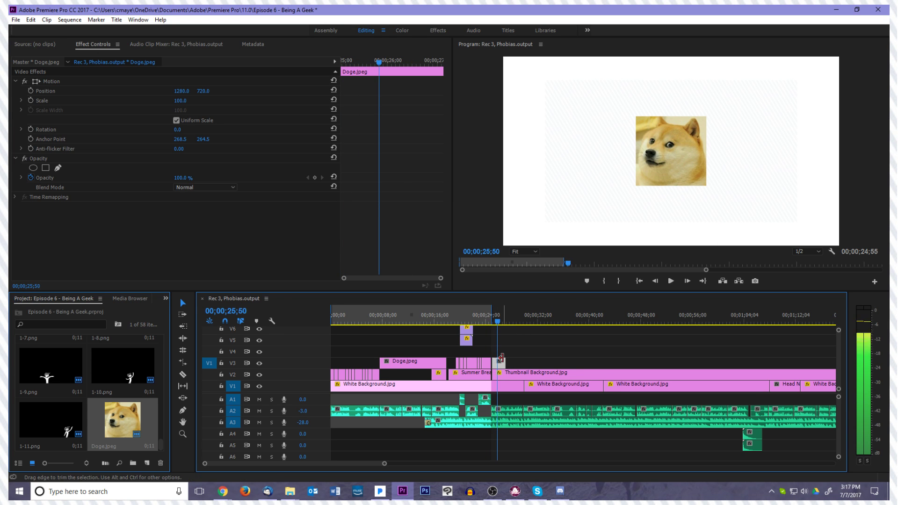
click(497, 364)
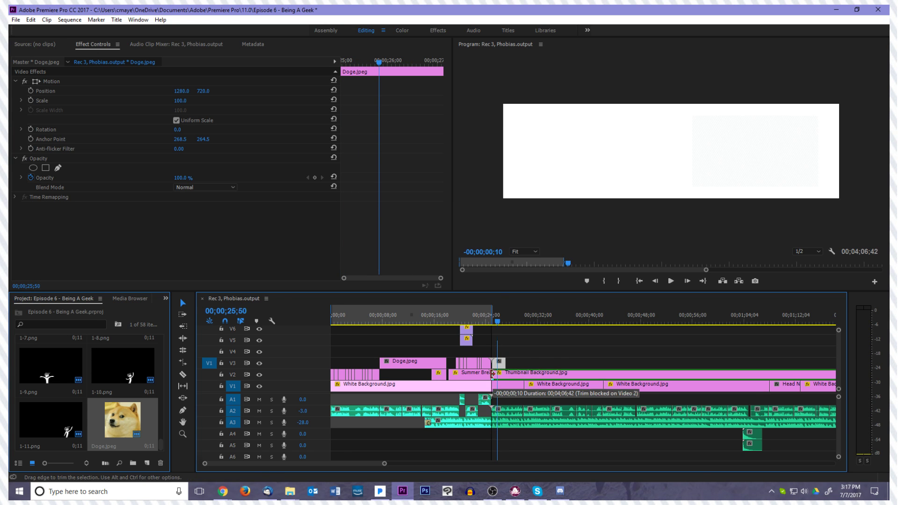
click(496, 364)
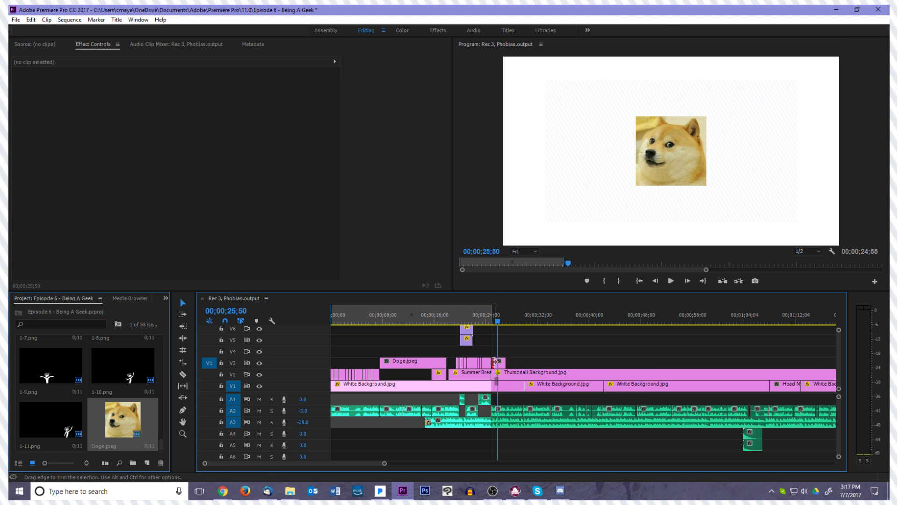
Play on to 00;00;27;26 and place a copy of the short Doge.jpeg clip on V3 at 00;00;42;10
key(space)
key(space)
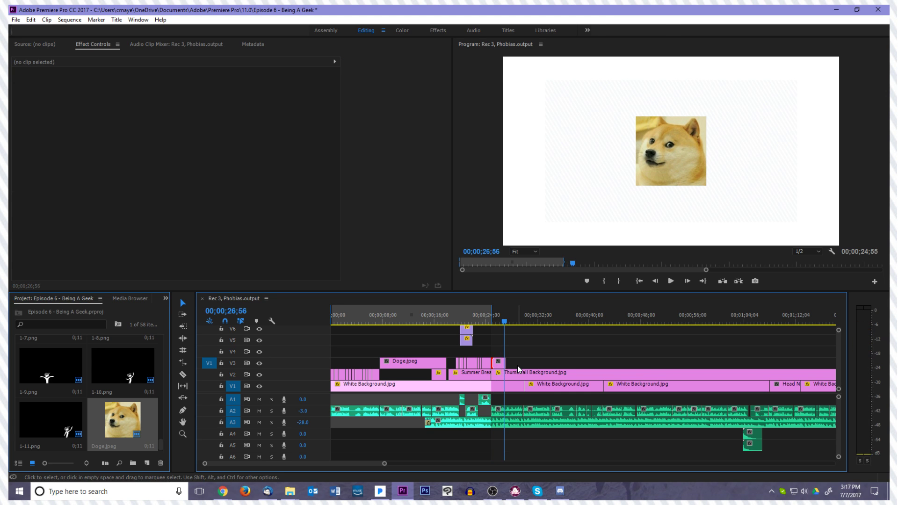
key(space)
key(space)
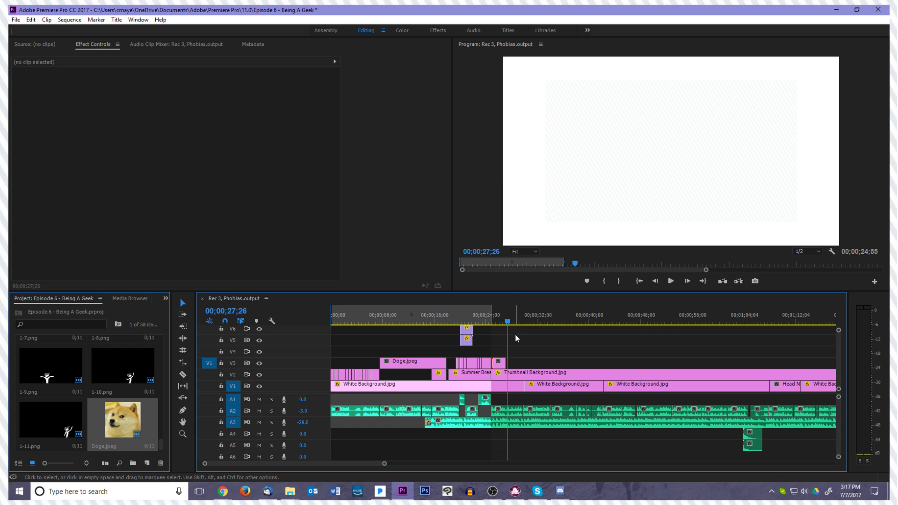
click(500, 364)
drag(501, 368, 610, 365)
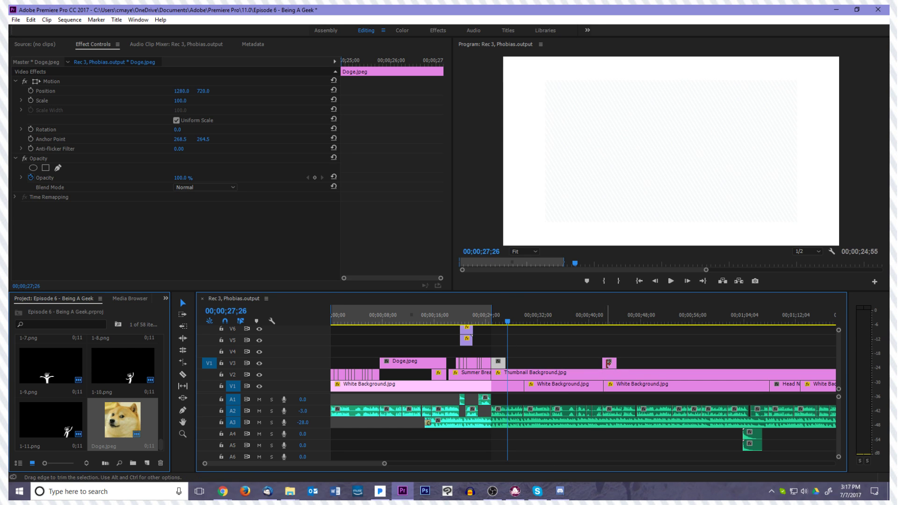
Play through the voiceover to 00;00;48;46 and extend the new Doge.jpeg clip's end on V3 to about that point
key(space)
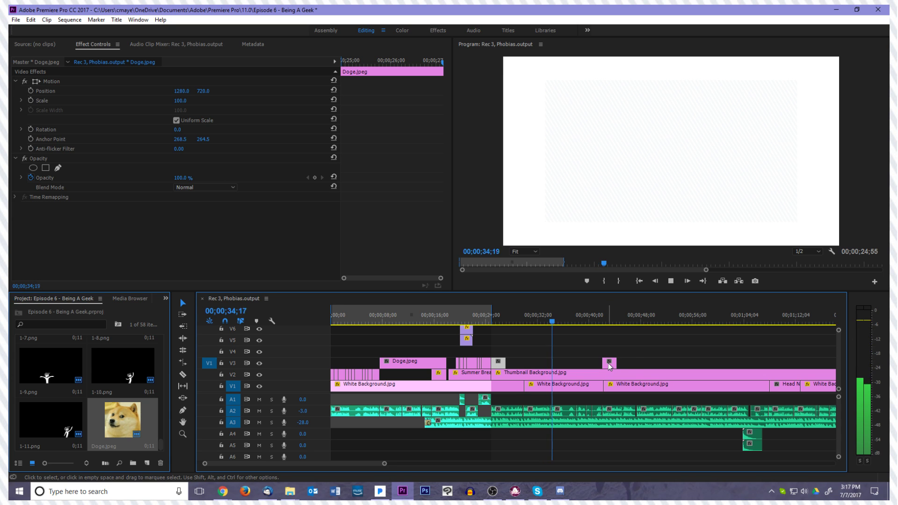
key(space)
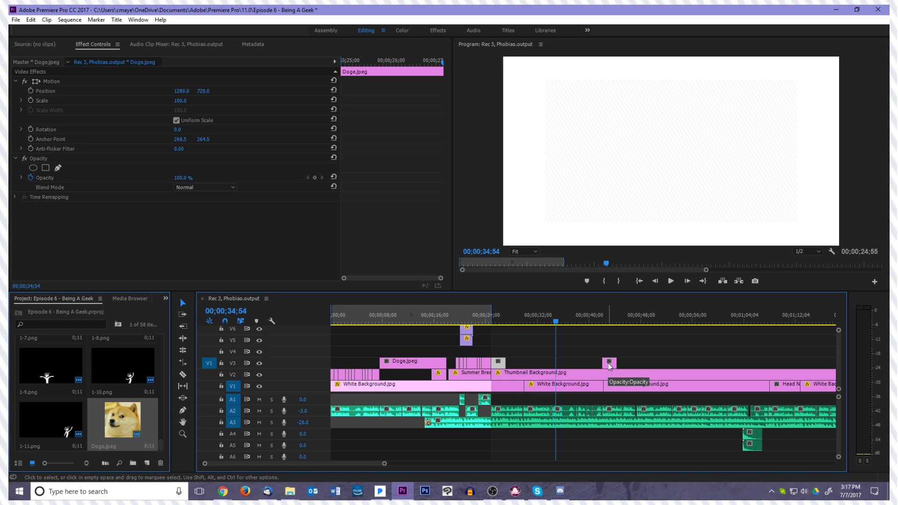
key(space)
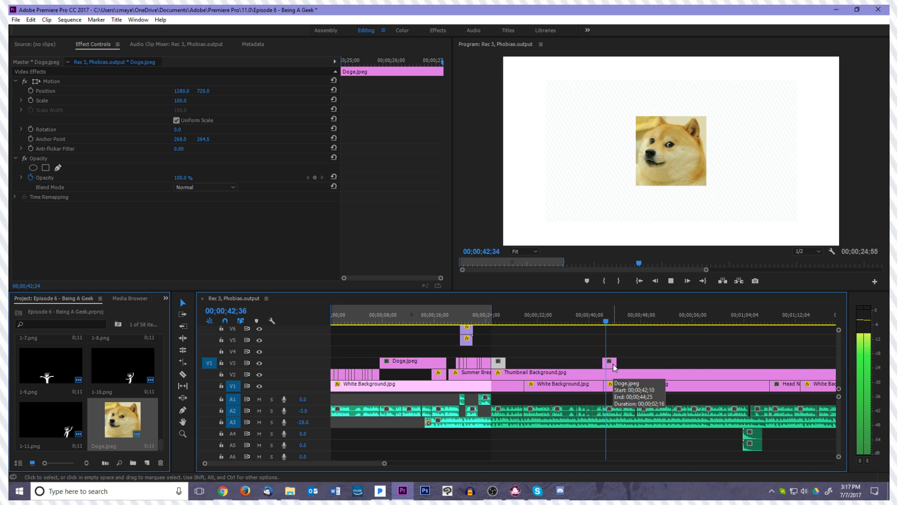
drag(615, 364, 646, 366)
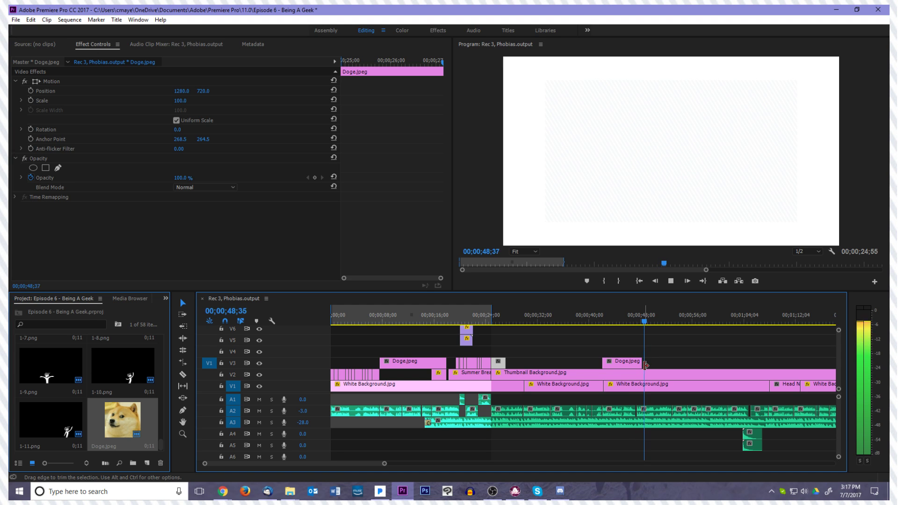
key(space)
click(646, 365)
click(636, 366)
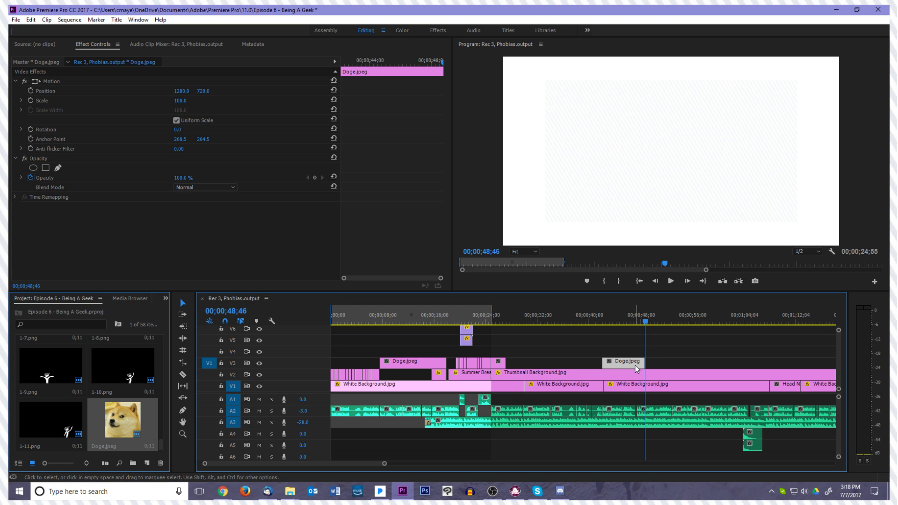
Shift the stacked audio clips on A4 and A5 slightly later, to start at about 00;01;05, and check their timing by playback
key(space)
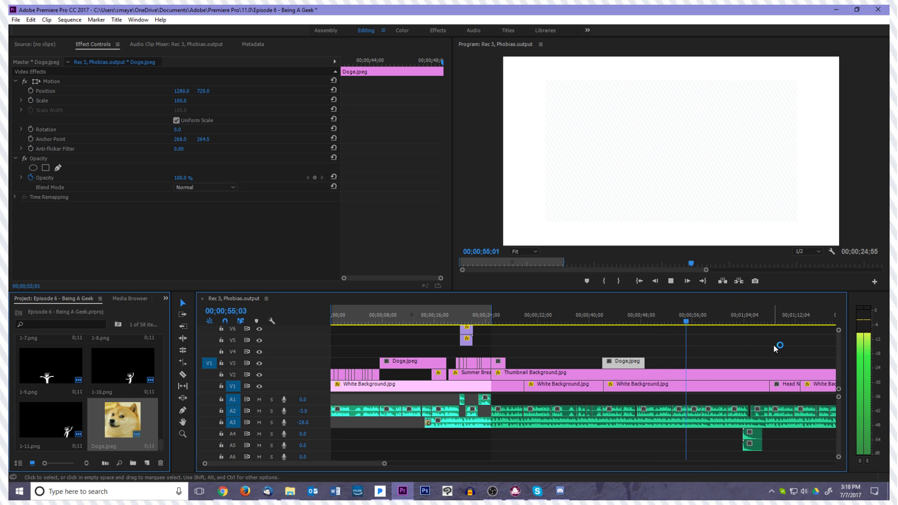
click(739, 360)
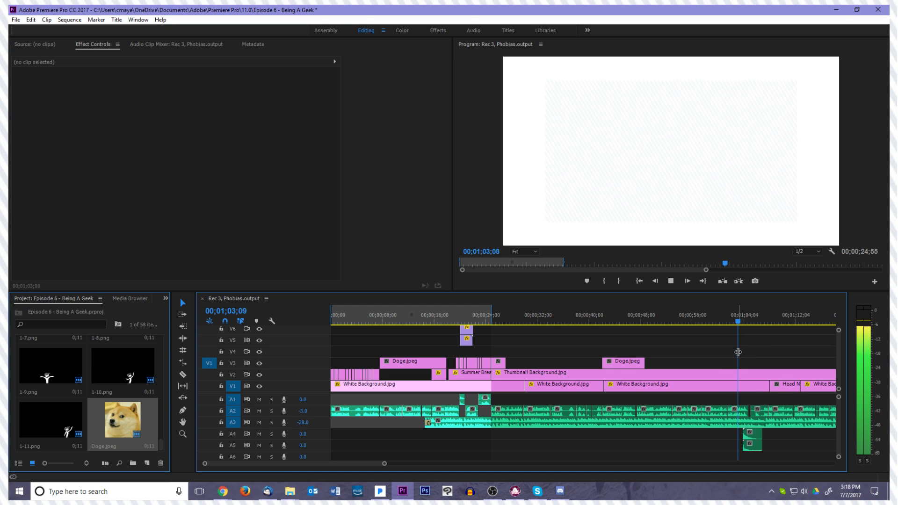
key(space)
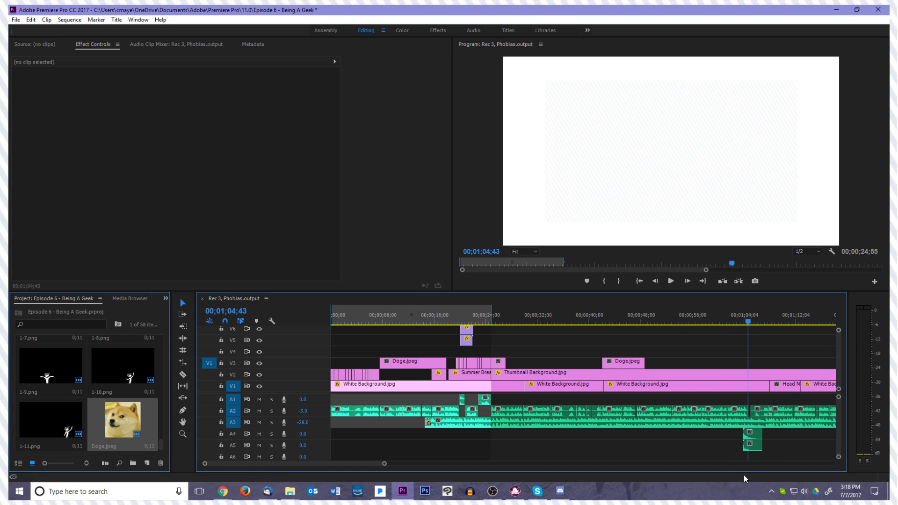
scroll(773, 460, down, 5)
scroll(627, 447, up, 6)
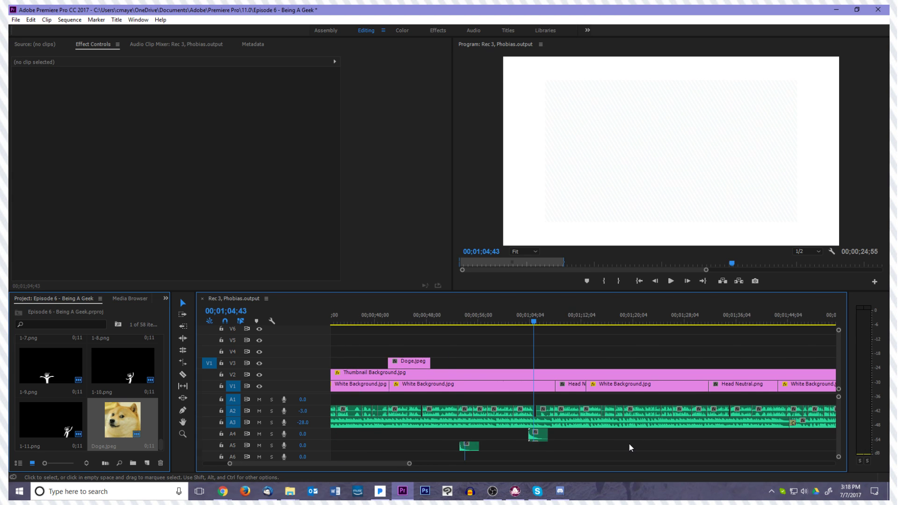
drag(573, 452, 552, 435)
key(space)
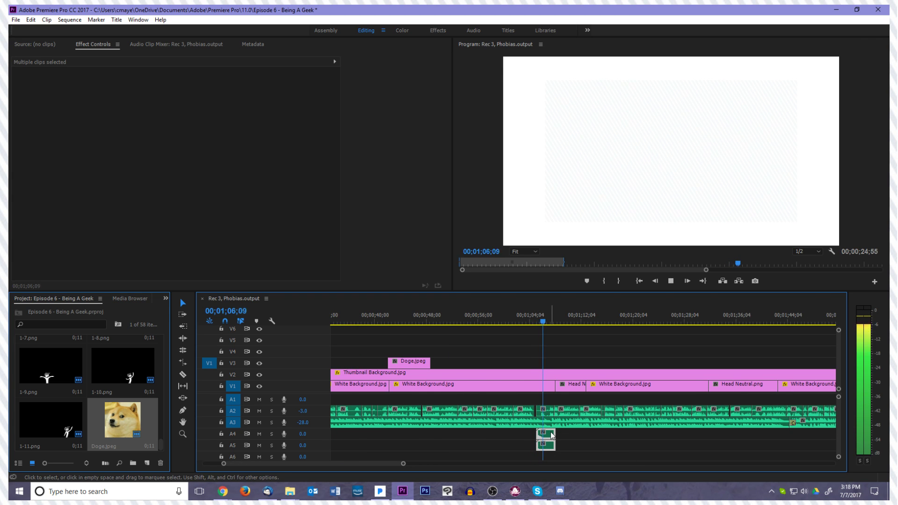
key(space)
drag(550, 437, 548, 436)
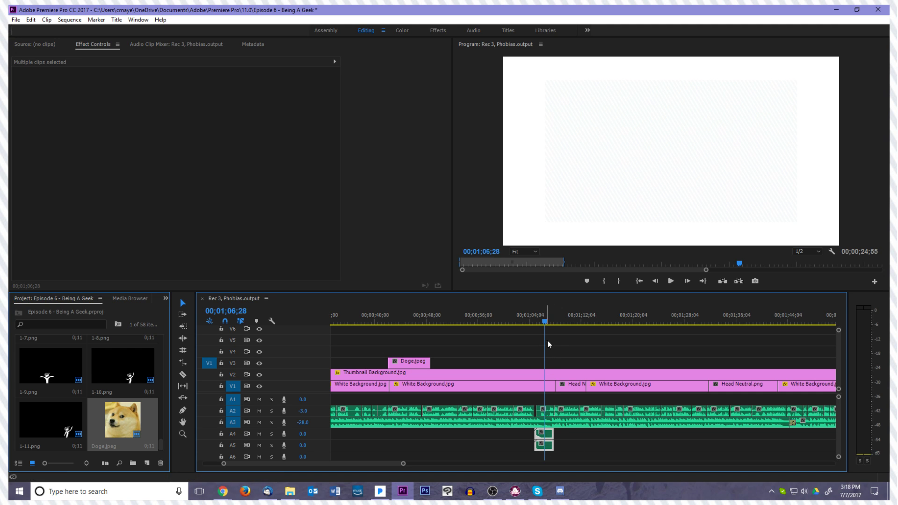
click(525, 322)
key(space)
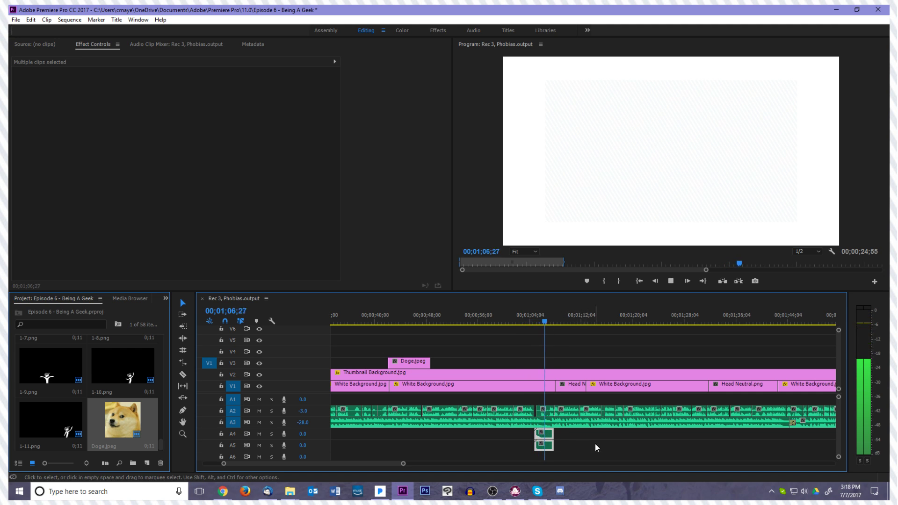
key(space)
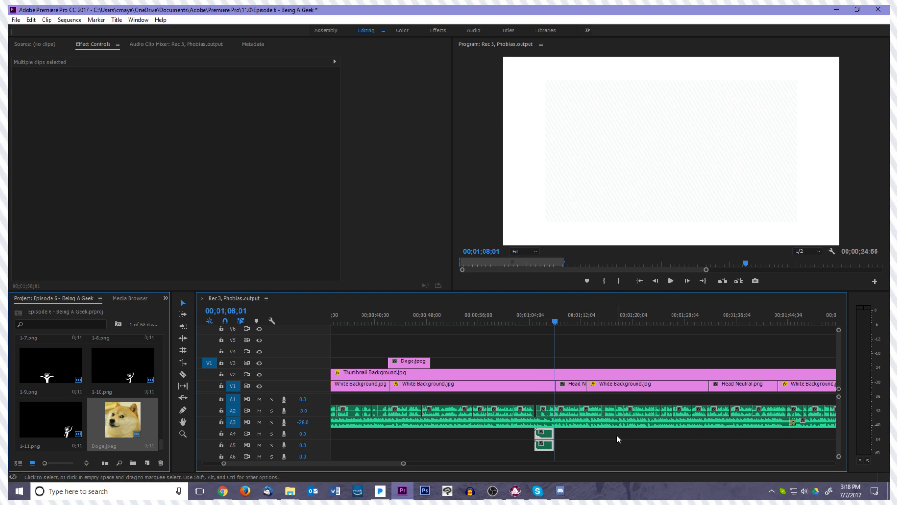
Delete the short head image clip on V1 just after 00;01;08;01 and extend the following White Background.jpg clip back over the gap
key(space)
key(space)
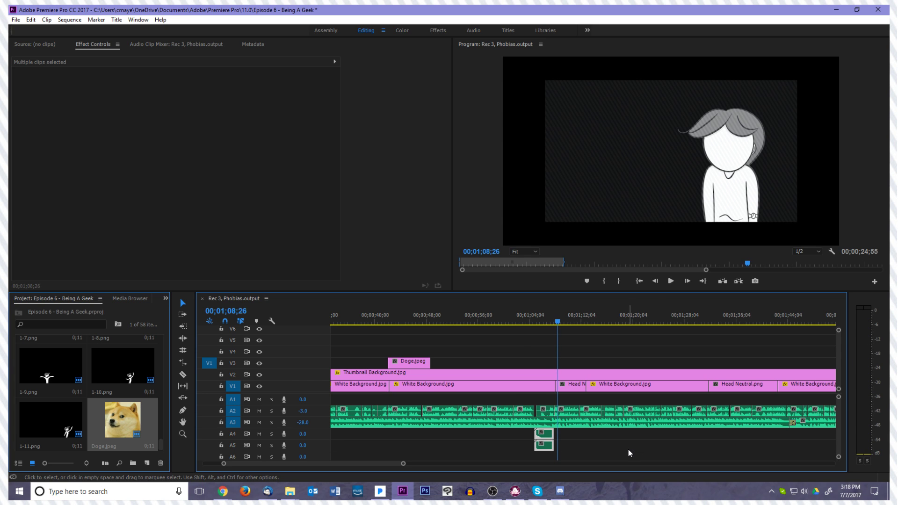
click(569, 388)
key(Delete)
drag(587, 386, 563, 380)
click(547, 321)
key(space)
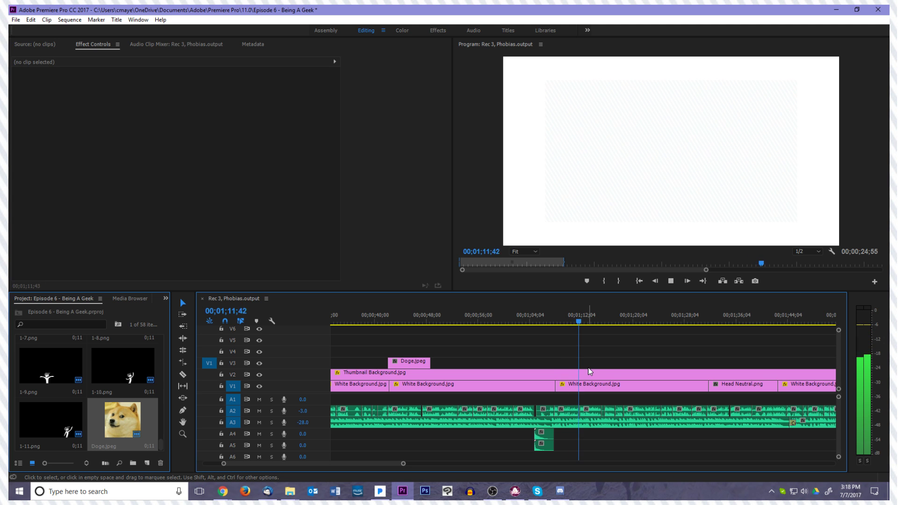
key(space)
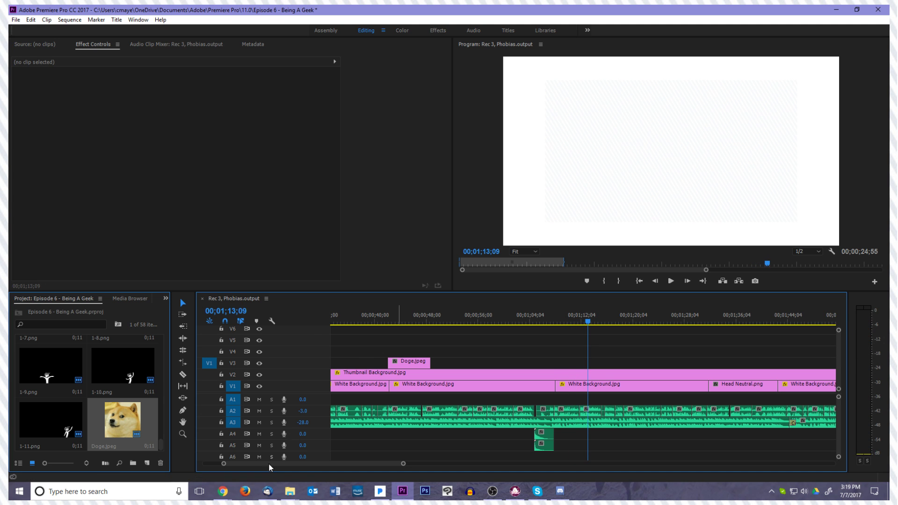
click(290, 492)
click(338, 450)
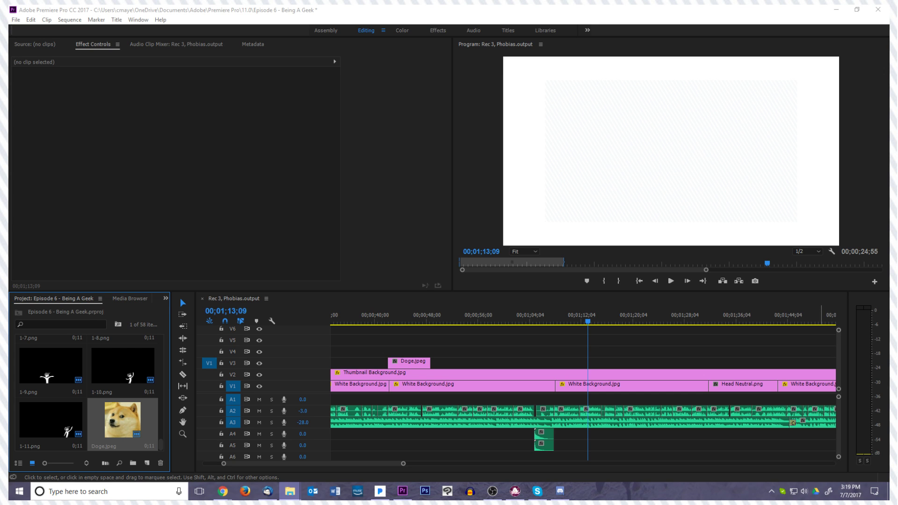
Replay the section after the A4 and A5 clips and copy Doge.jpeg on V3 from about 00;01;08 to 00;01;11;49
drag(591, 322, 543, 323)
key(space)
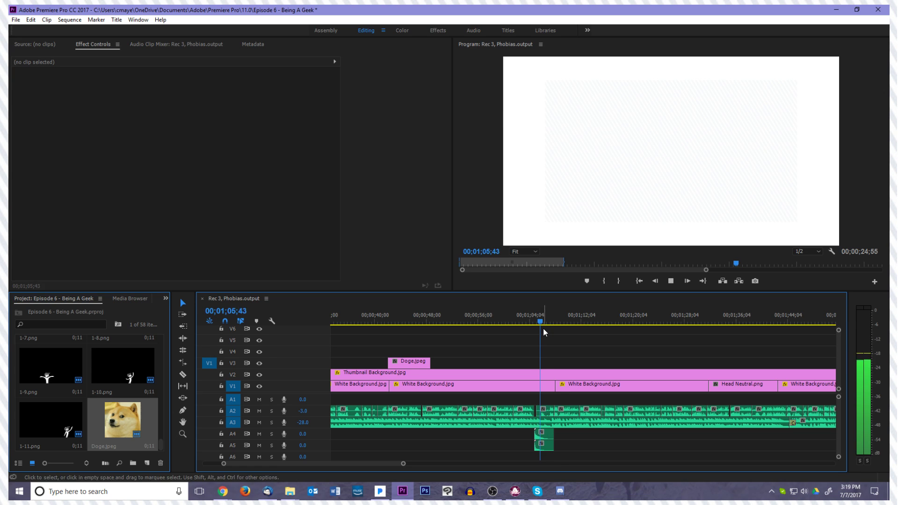
key(space)
click(578, 322)
click(428, 365)
drag(414, 366, 582, 359)
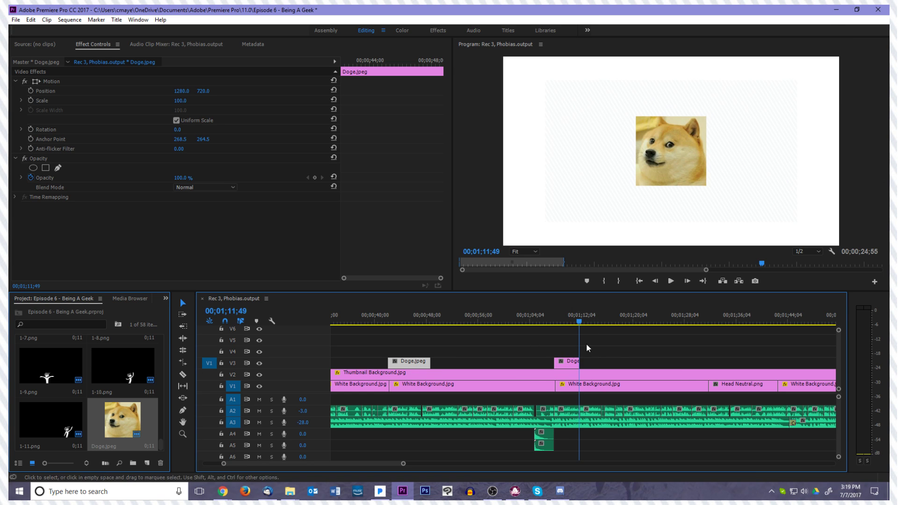
Play and replay the voiceover between about 00;01;07 and 00;01;24 to find where the next placeholder should start
click(551, 323)
key(space)
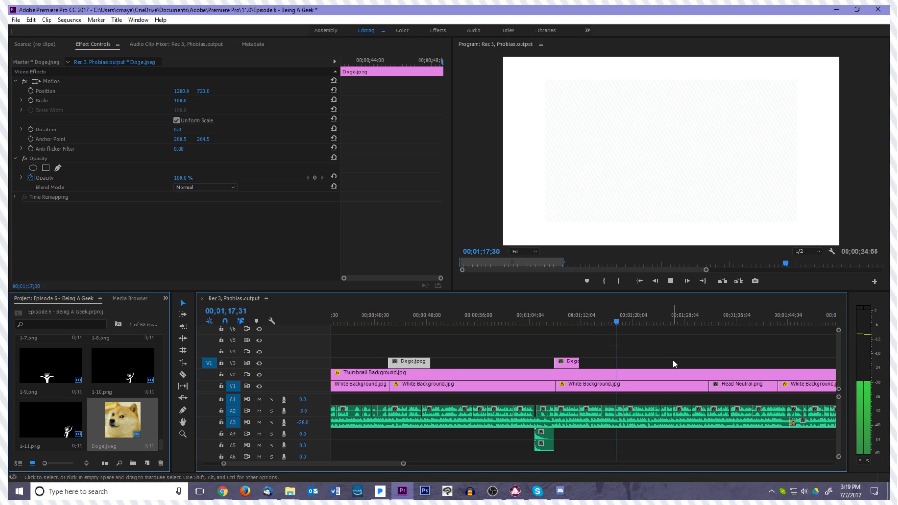
key(space)
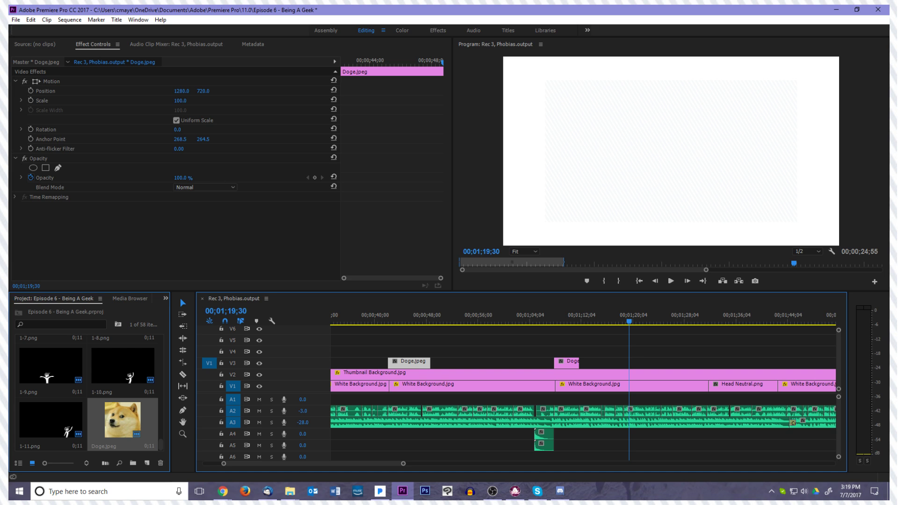
key(space)
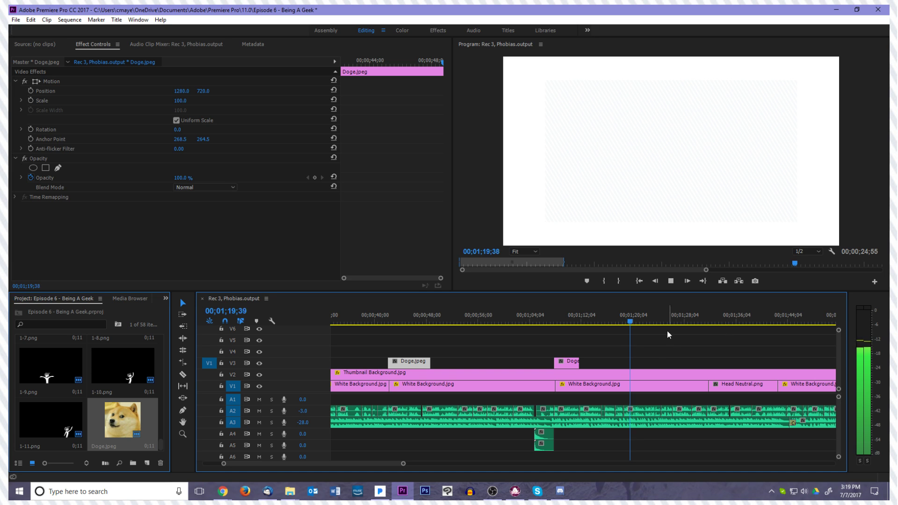
key(space)
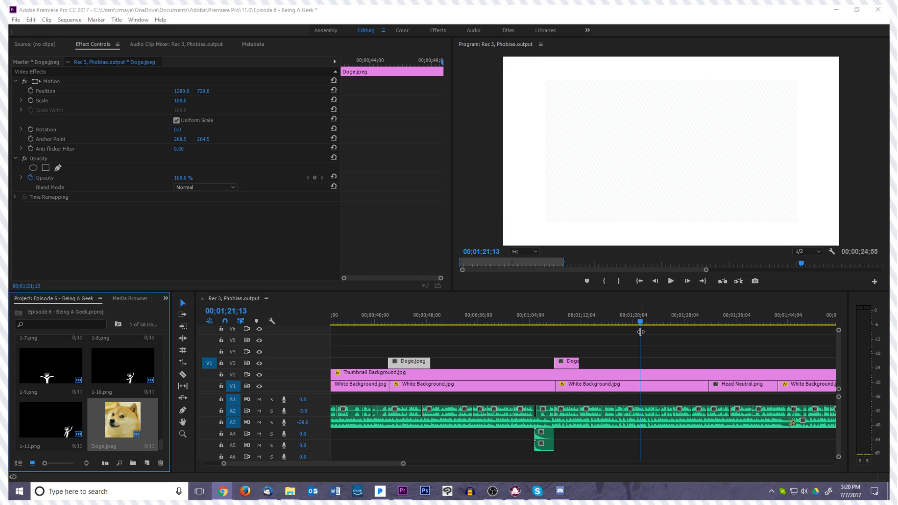
click(642, 324)
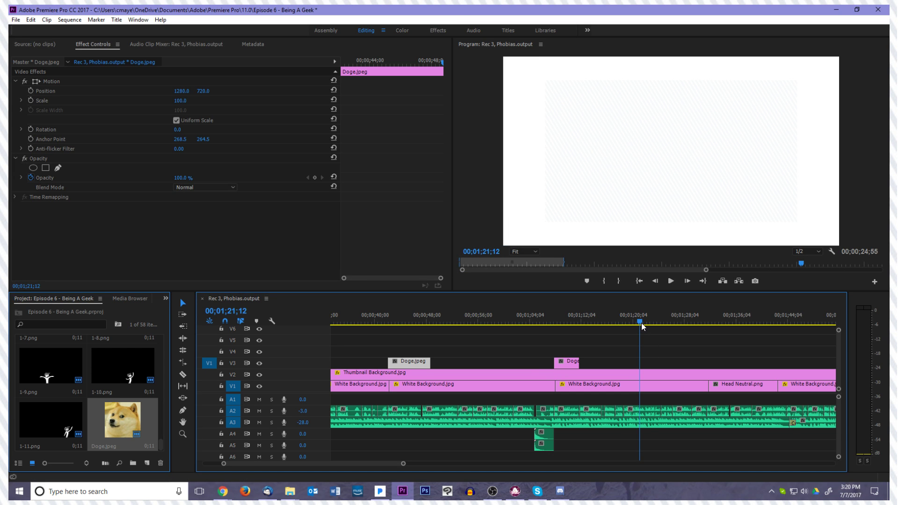
drag(641, 322, 620, 321)
key(space)
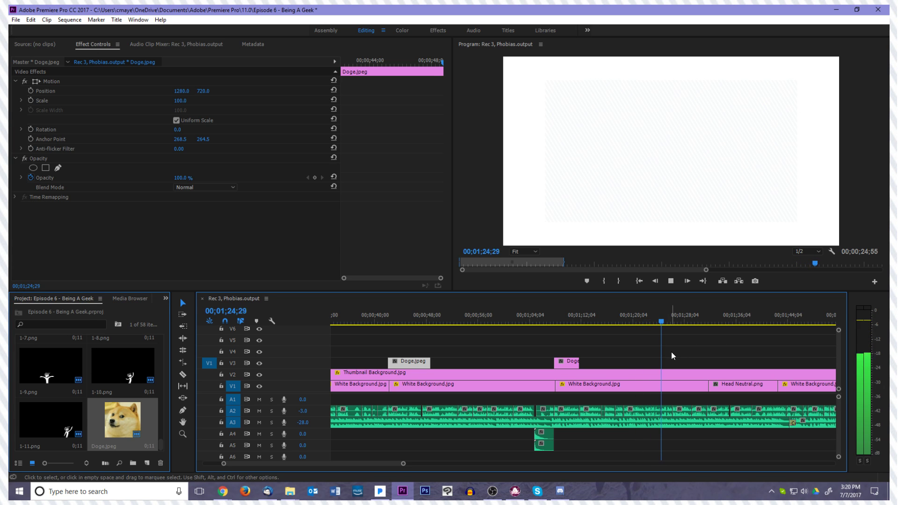
key(space)
drag(663, 321, 591, 337)
key(space)
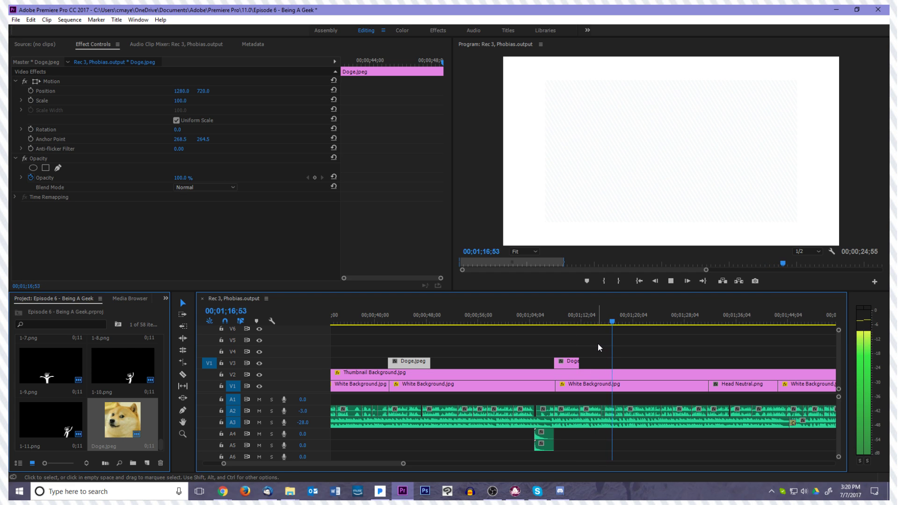
key(space)
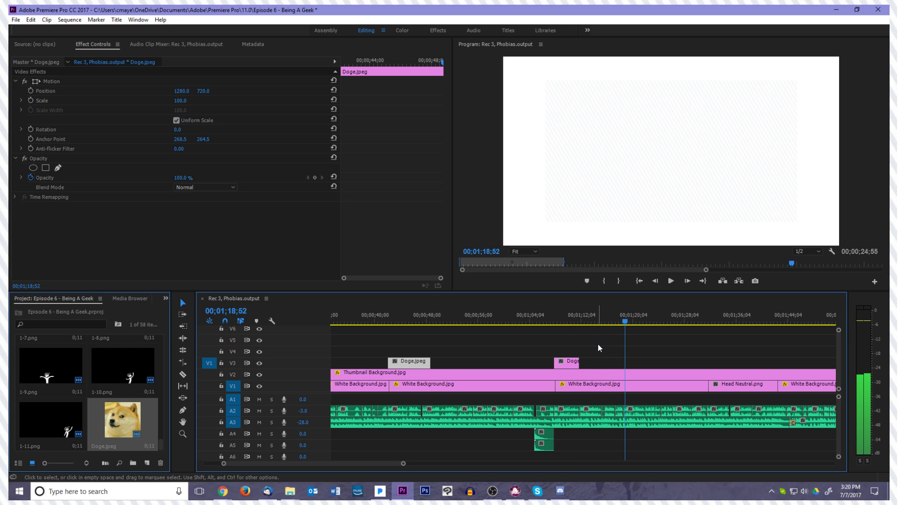
Copy the short Doge.jpeg clip on V3 to 00;01;18;52 and extend the copy's end to about 00;01;26 during playback
click(568, 363)
drag(568, 363, 641, 366)
key(space)
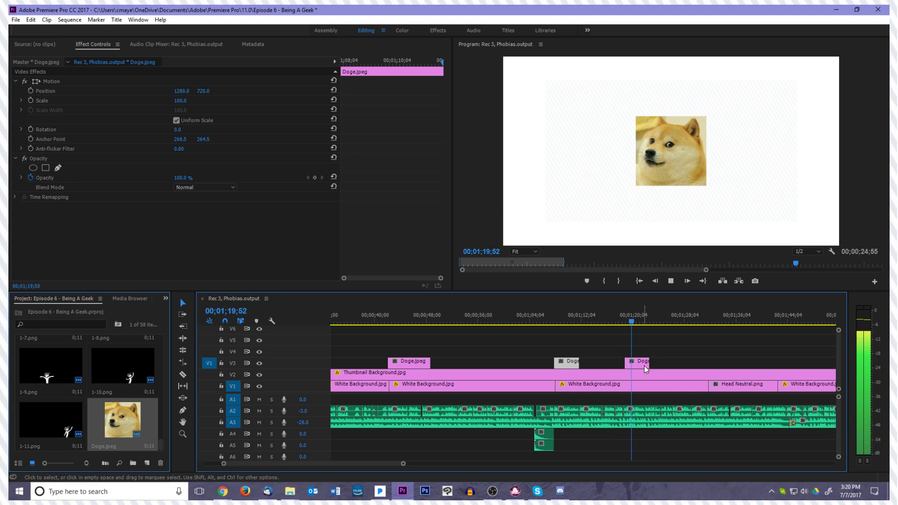
drag(650, 363, 662, 363)
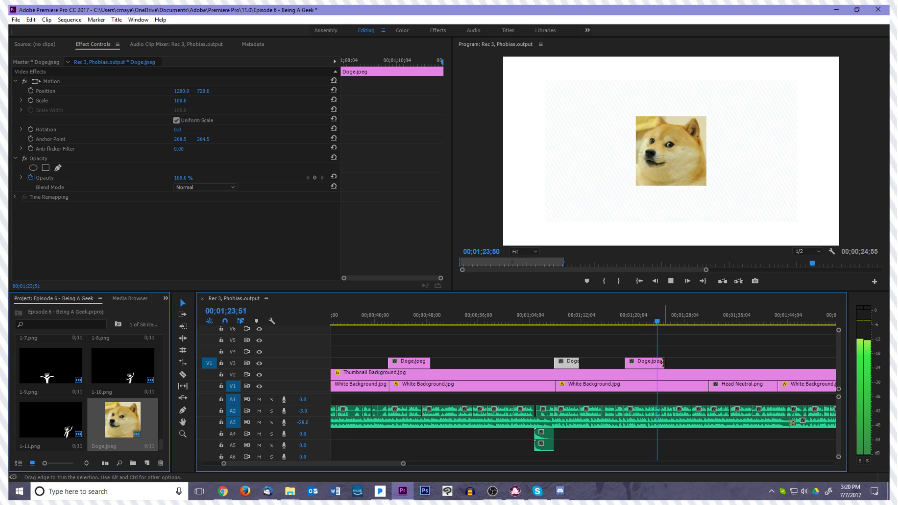
drag(663, 363, 660, 364)
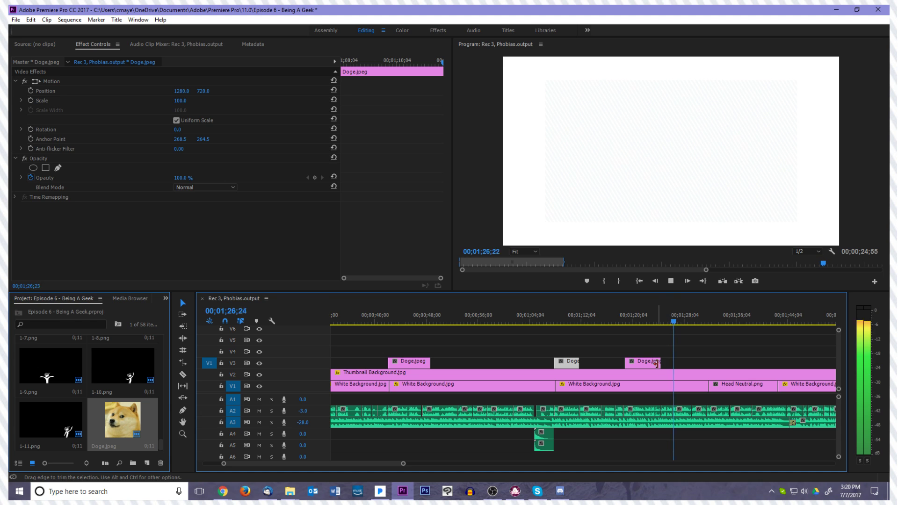
drag(661, 363, 670, 365)
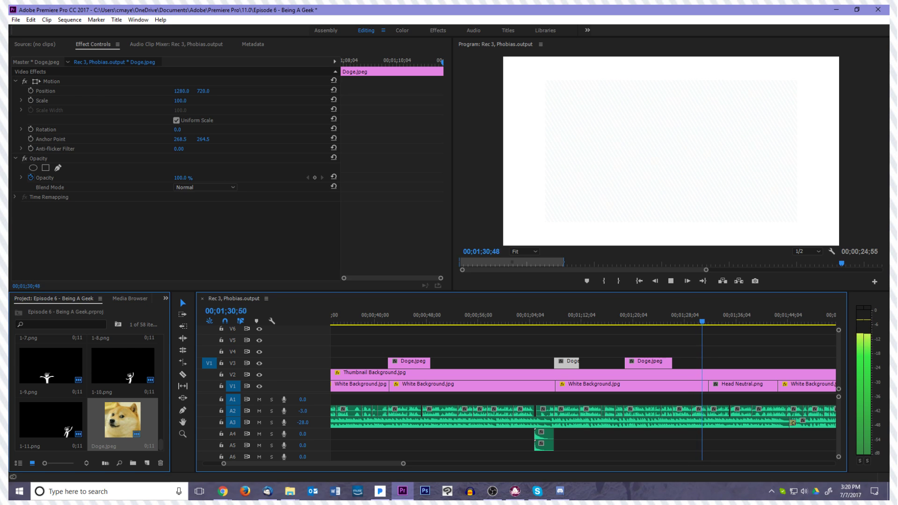
Copy the latest Doge.jpeg clip on V3 to start at about 00;01;29 and check its timing by playback
key(space)
drag(636, 358, 706, 363)
click(681, 323)
key(space)
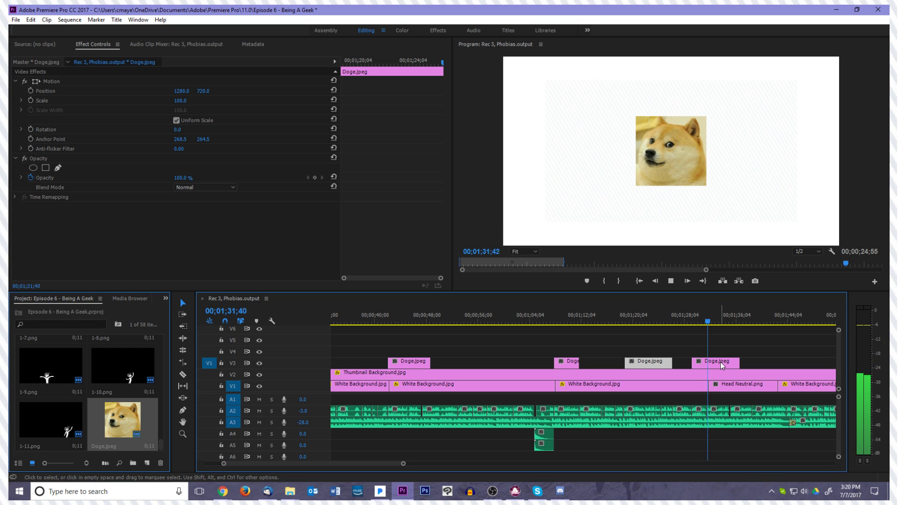
key(space)
Delete the Head Neutral.png clip on V1 at about 00;01;32 and extend the preceding White Background.jpg clip over the gap
click(718, 385)
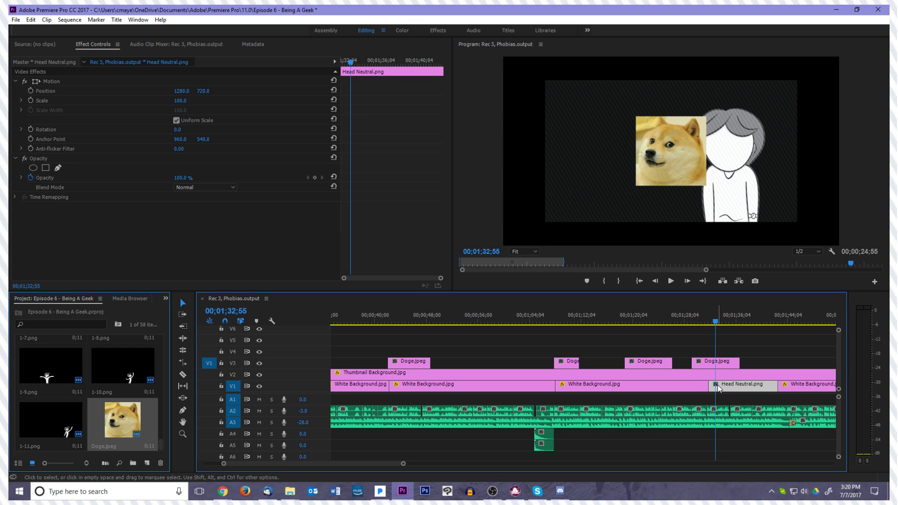
key(Delete)
drag(708, 386, 777, 388)
key(space)
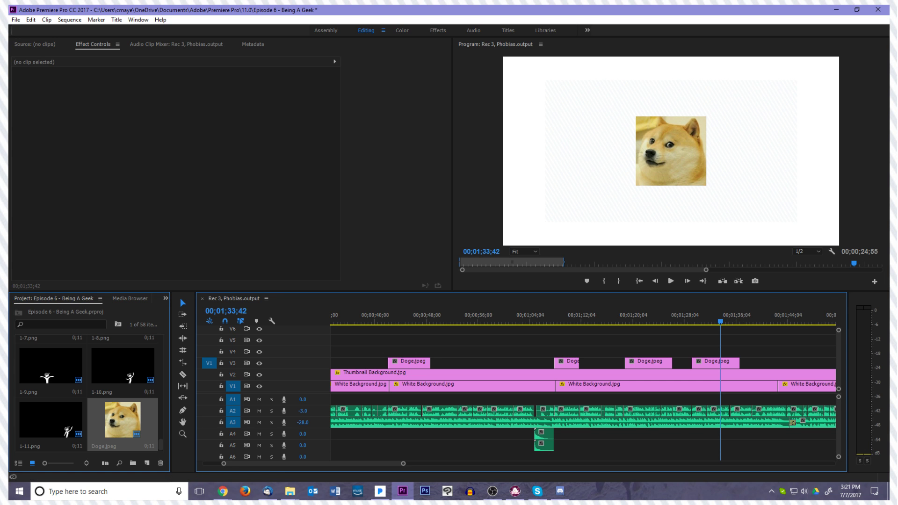
Move the File Explorer window off the editing workspace and return to Premiere Pro
key(alt+Tab)
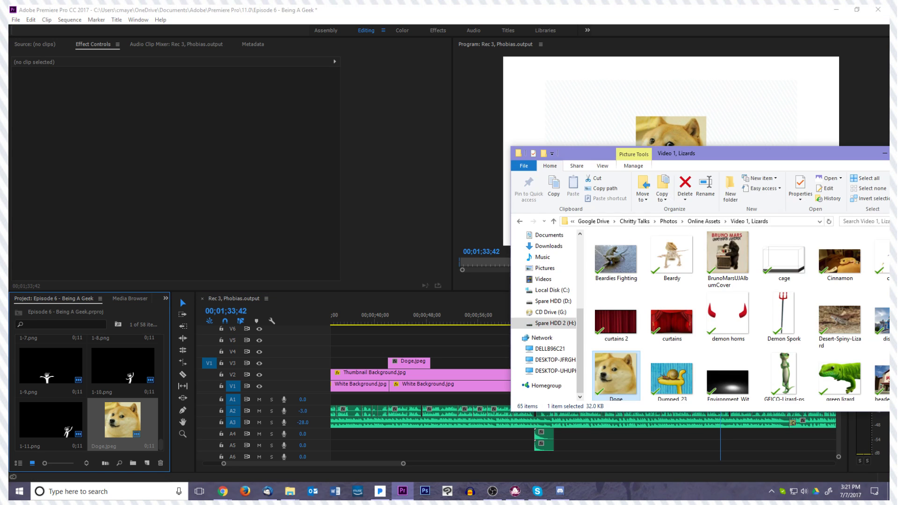
drag(694, 159, 890, 186)
key(alt+Tab)
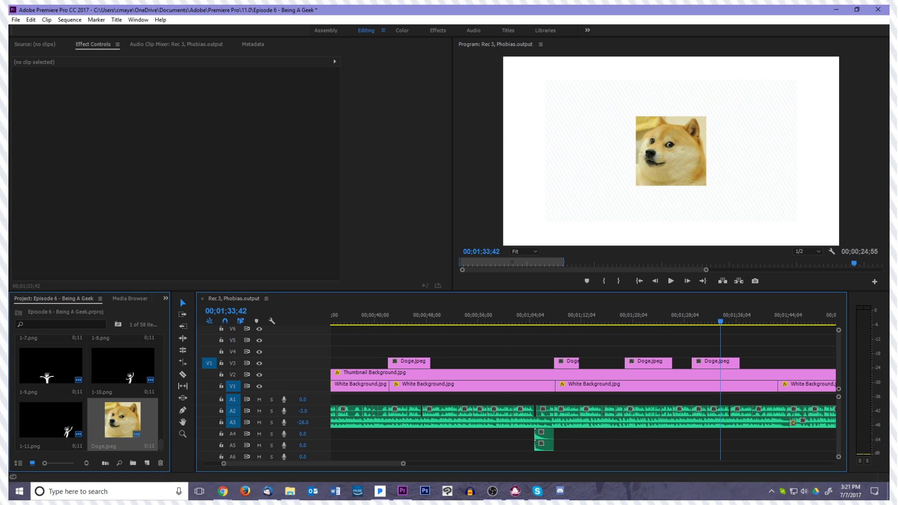
key(alt+Tab)
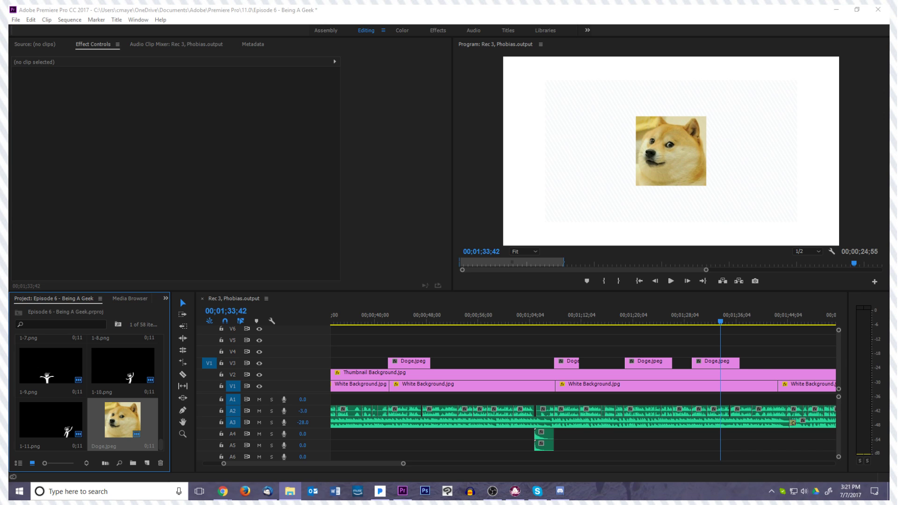
key(alt+Tab)
Replay the last placeholder section and trim the end of its Doge.jpeg clip on V3 back to about 00;01;34;27
key(space)
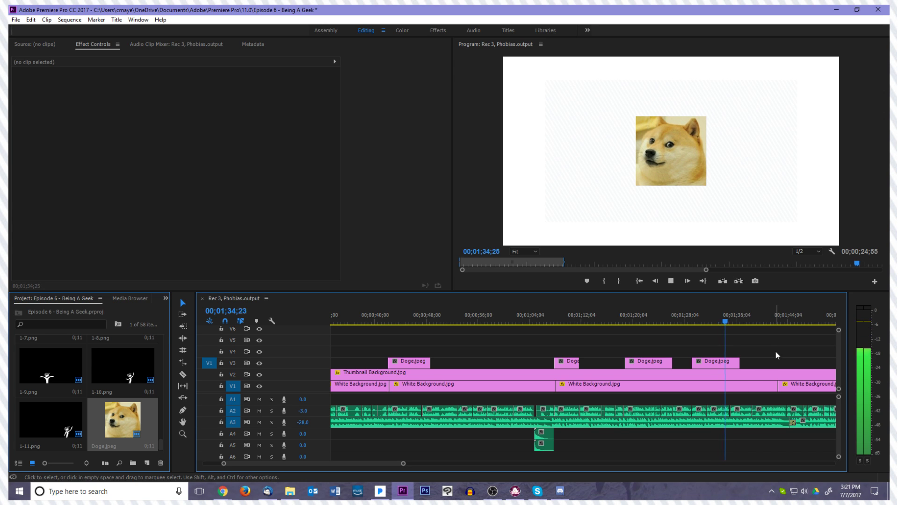
key(space)
click(735, 363)
drag(711, 322, 684, 330)
key(space)
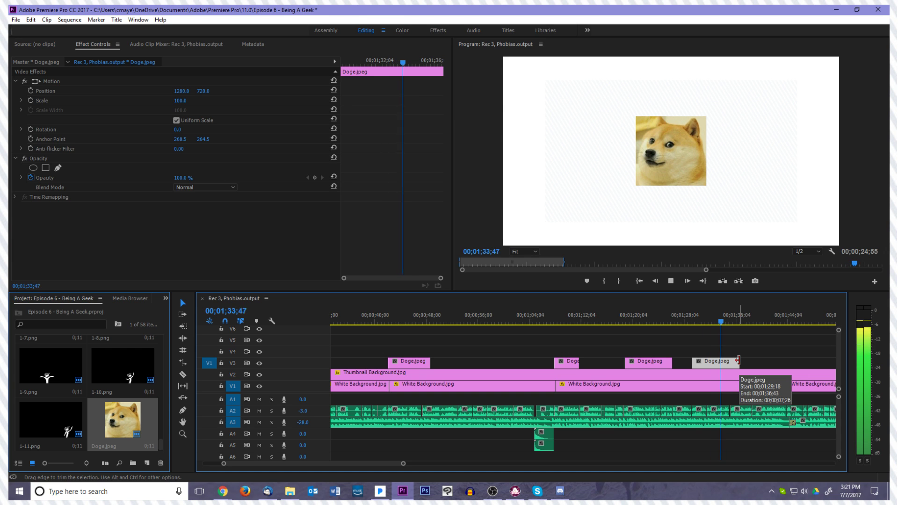
drag(738, 360, 721, 358)
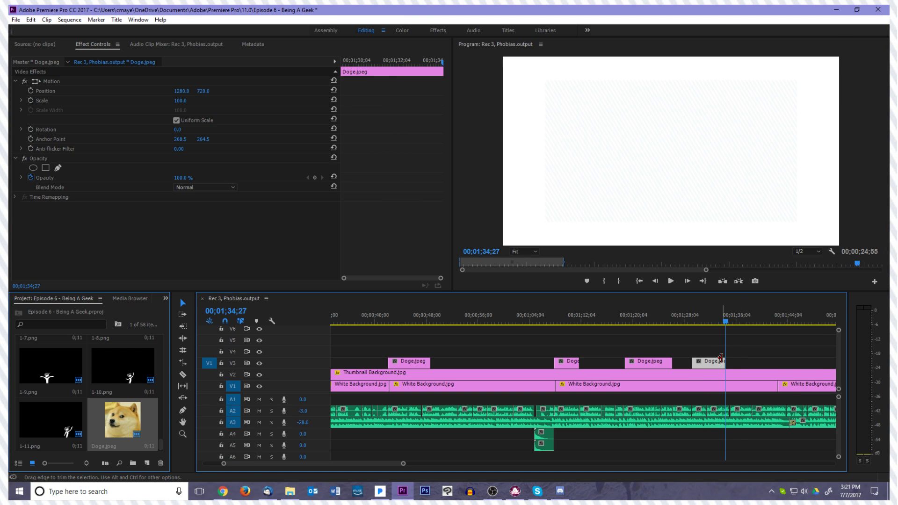
click(748, 359)
Play on to about 00;02;05, delete the Head Neutral.png clip on V1 there, and extend the preceding White Background.jpg clip over the gap
key(space)
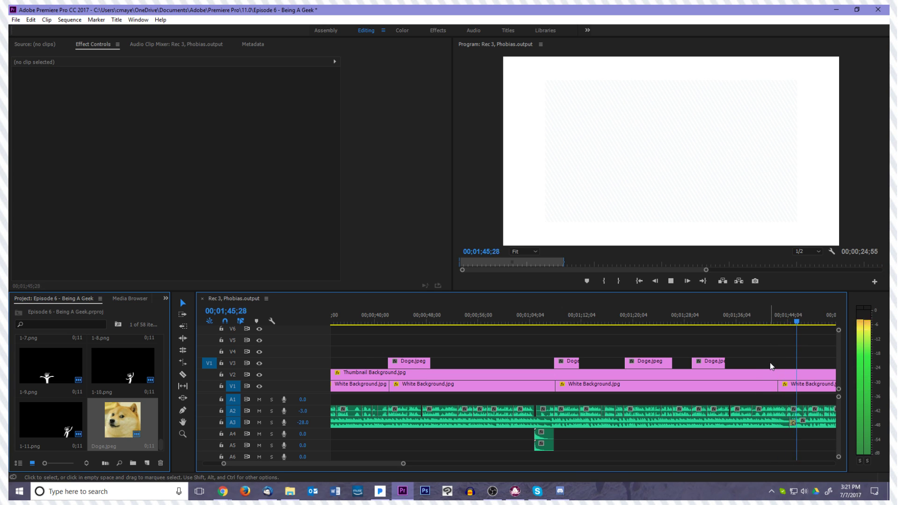
key(space)
drag(741, 326, 808, 336)
key(space)
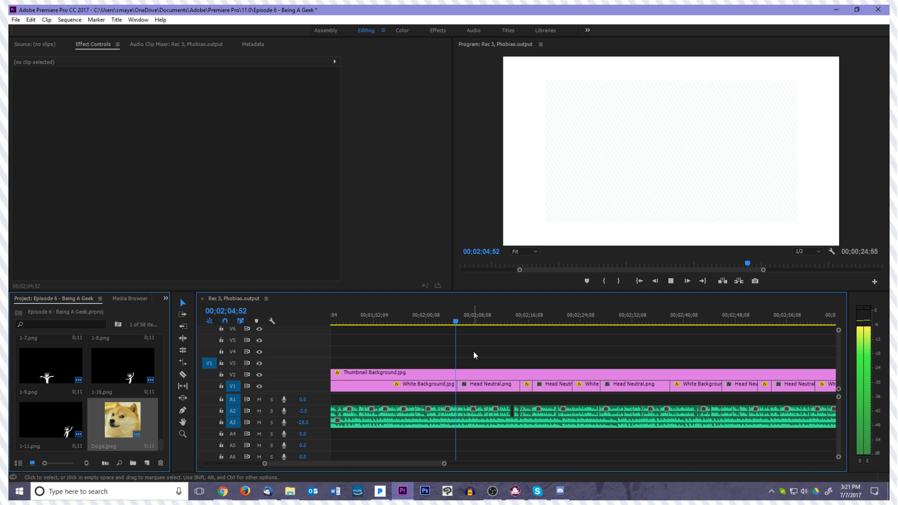
key(space)
click(490, 389)
key(Delete)
drag(459, 386, 523, 393)
key(space)
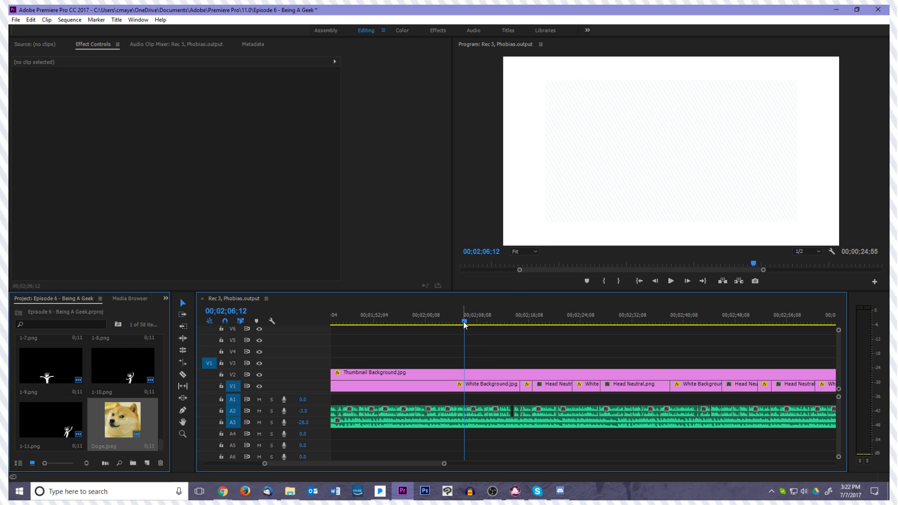
Play on from about 00;02;09 and delete the Head Neutral.png clip on V1 that begins at about 00;02;17
click(486, 326)
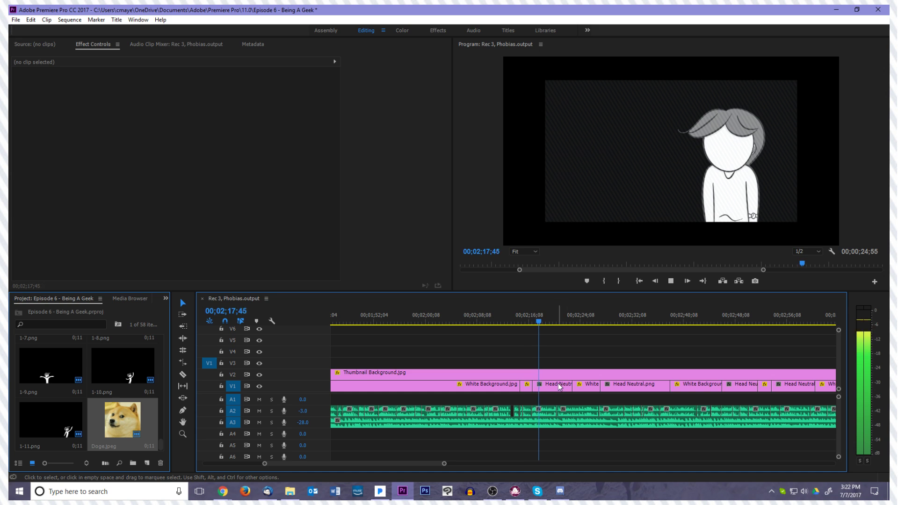
click(558, 384)
key(Delete)
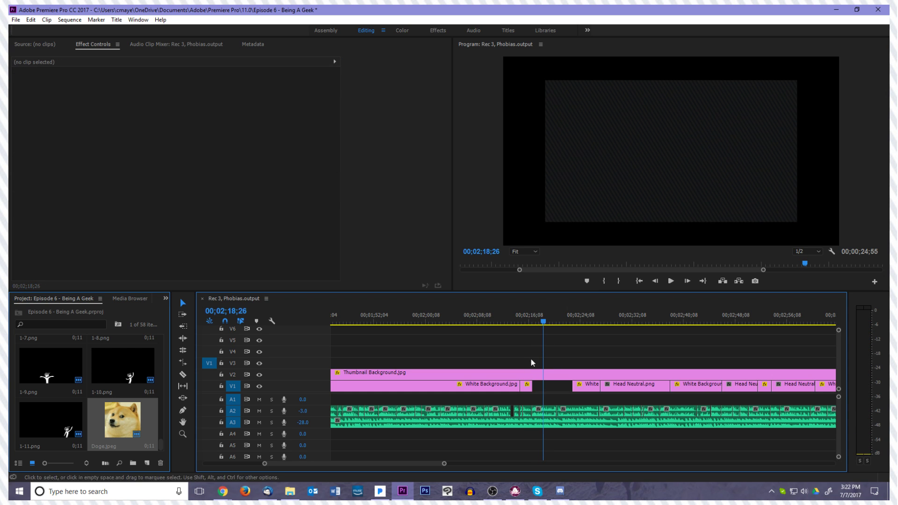
Place Doge.jpeg from the project on V3 at 00;02;16;42 and play the section
mouse_move(541, 322)
mouse_down()
mouse_move(525, 322)
mouse_move(533, 322)
mouse_up()
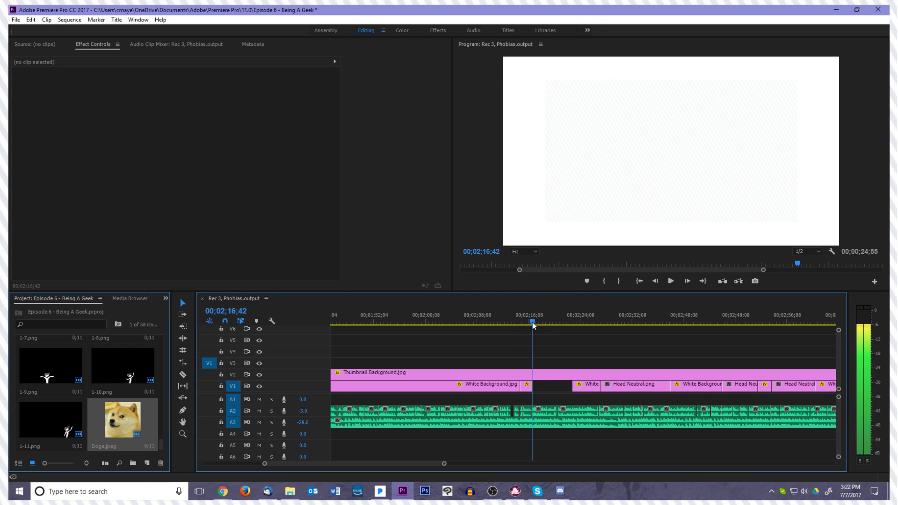
scroll(408, 372, up, 3)
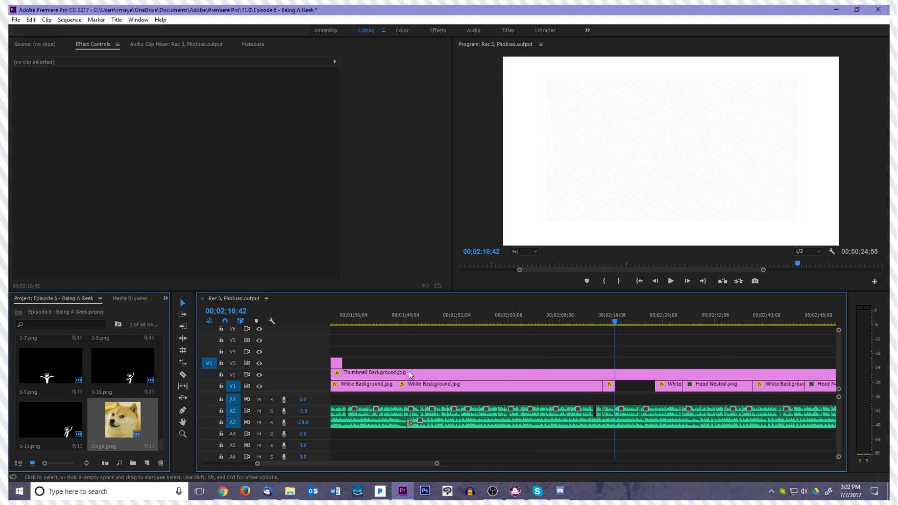
drag(127, 422, 677, 366)
key(space)
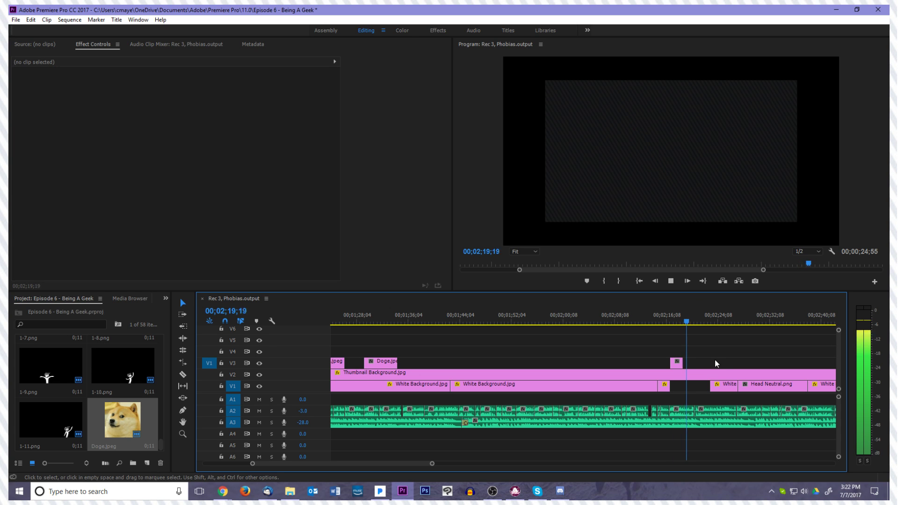
Extend the following White Background.jpg clip on V1 back over the gap to about 00;02;17 and play through to 00;02;27;10
scroll(720, 357, down, 3)
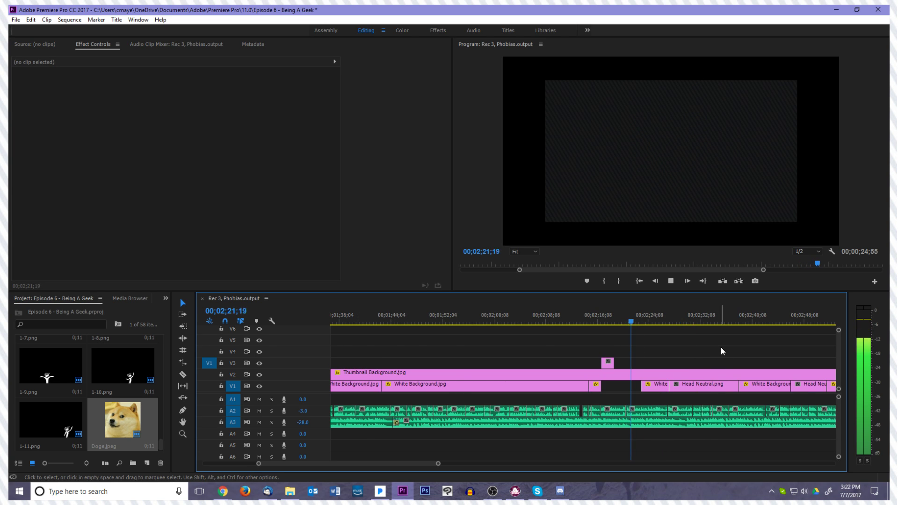
key(space)
drag(642, 387, 602, 387)
key(space)
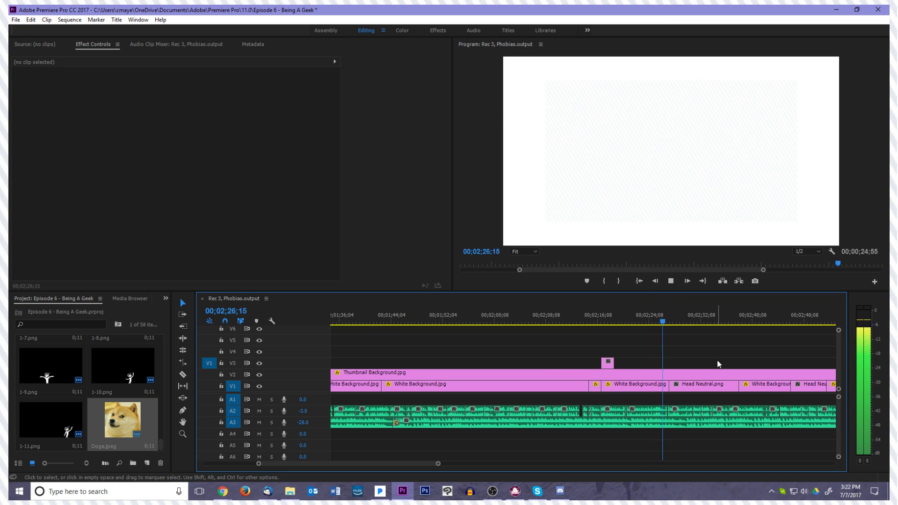
key(space)
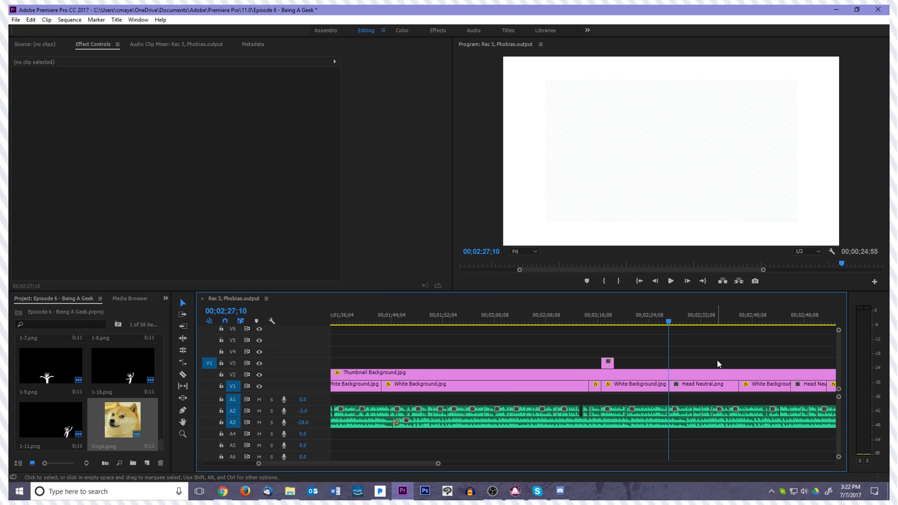
click(130, 417)
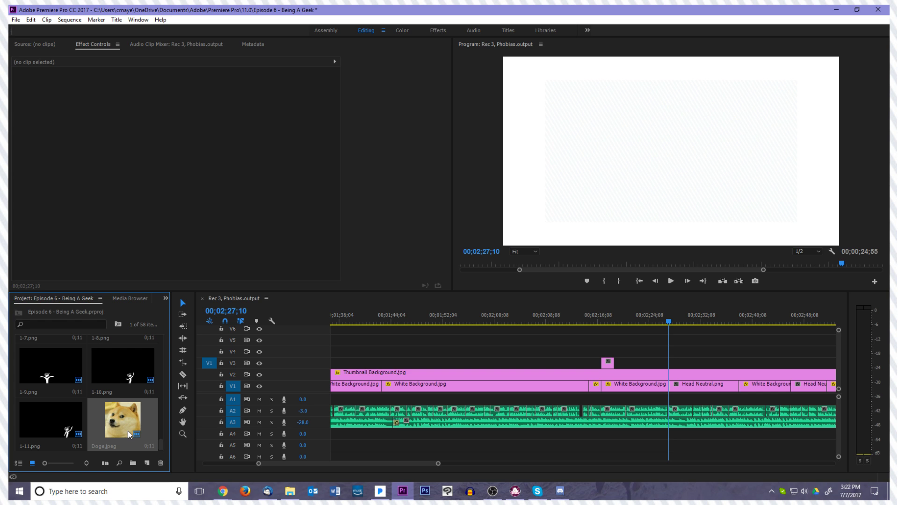
right_click(125, 425)
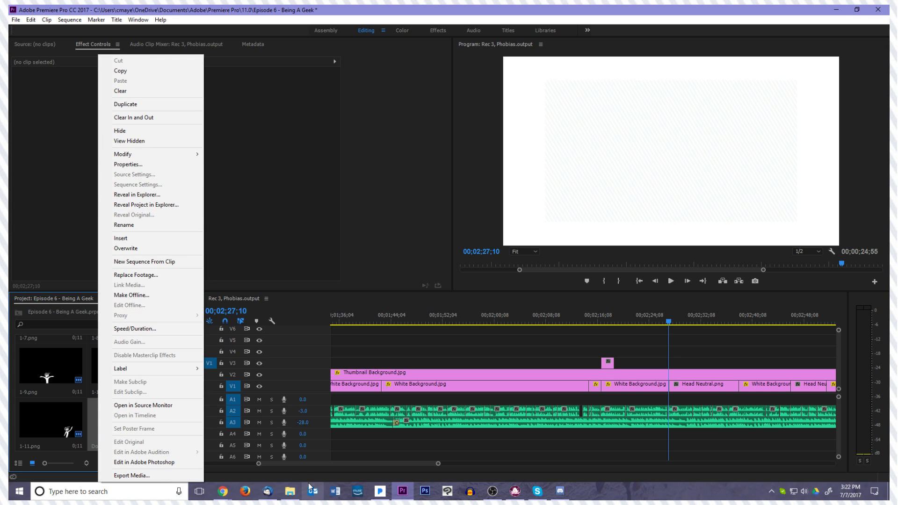
click(290, 491)
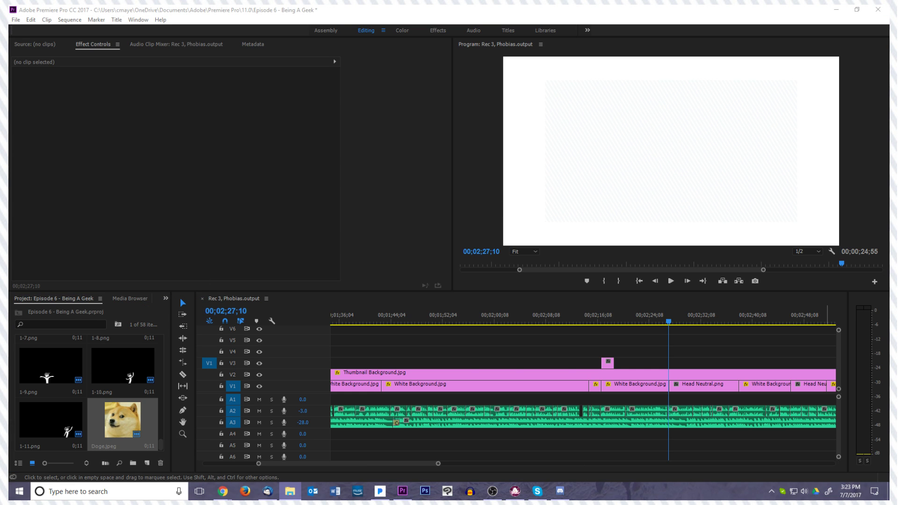
click(654, 359)
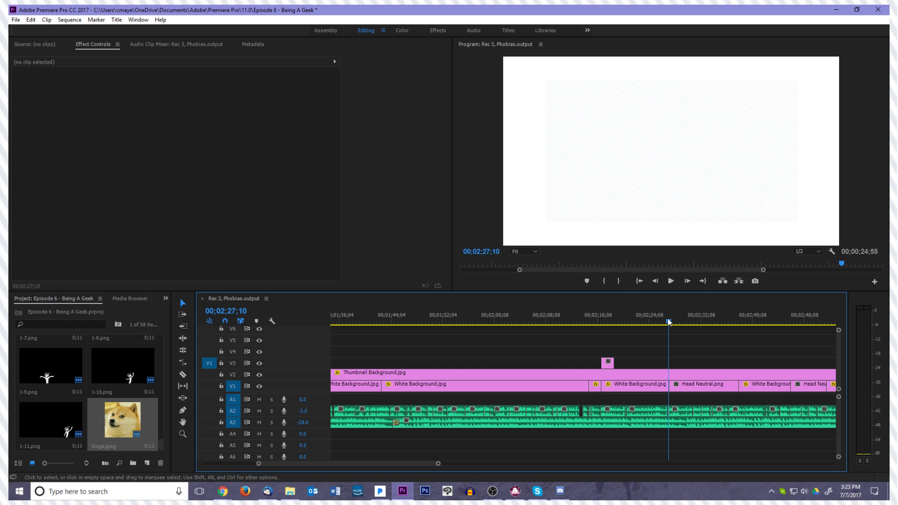
Replay from about 00;02;17, delete the Head Neutral.png clip at 00;02;27;23 on V1, and extend the preceding White Background.jpg clip over the gap
drag(670, 321, 603, 327)
key(space)
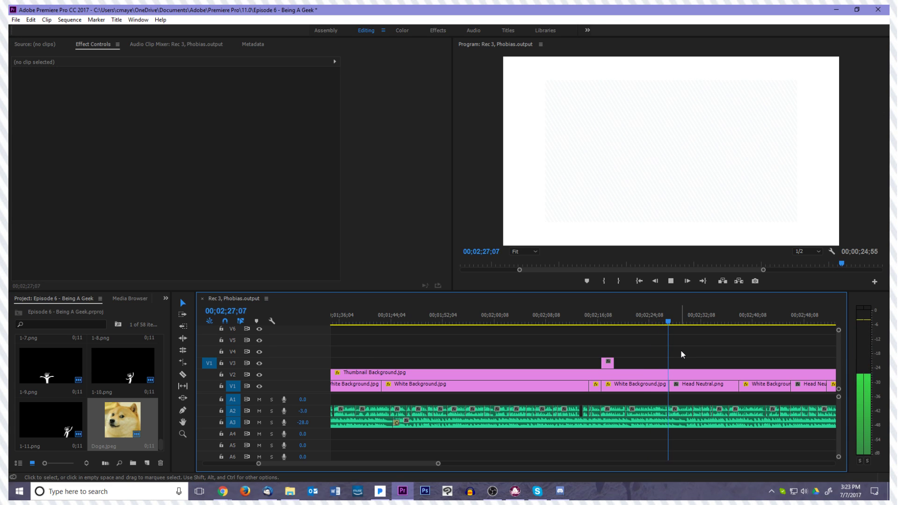
key(space)
click(687, 392)
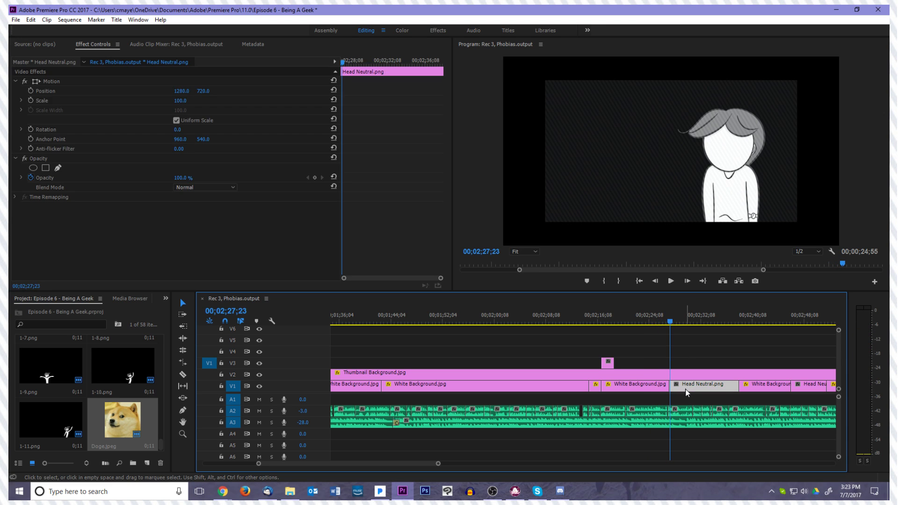
key(Delete)
drag(672, 385, 743, 385)
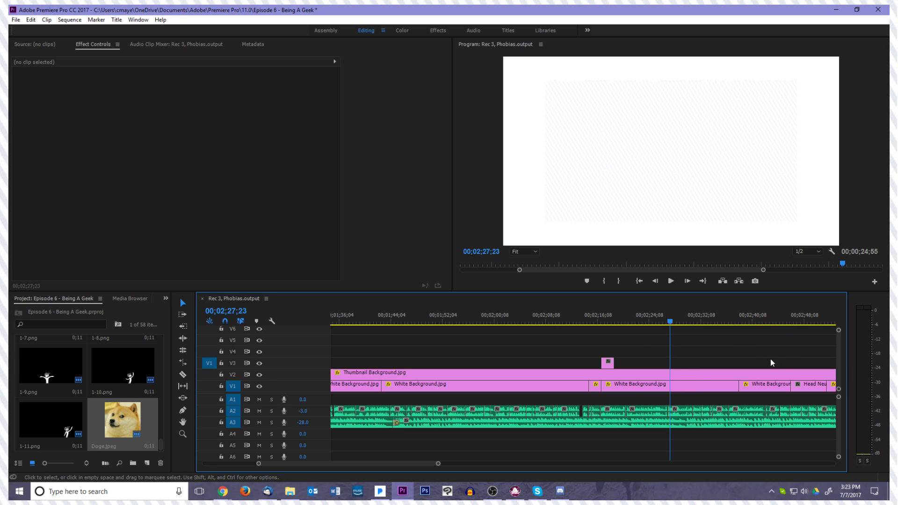
Review the voiceover against the images from 00;02;25;35 to 00;02;38;46, replaying the section once
drag(671, 326, 659, 326)
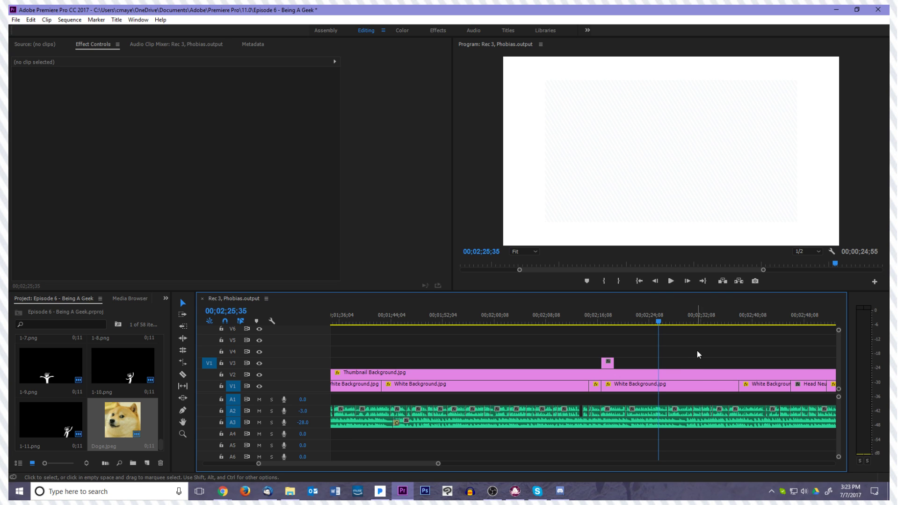
key(space)
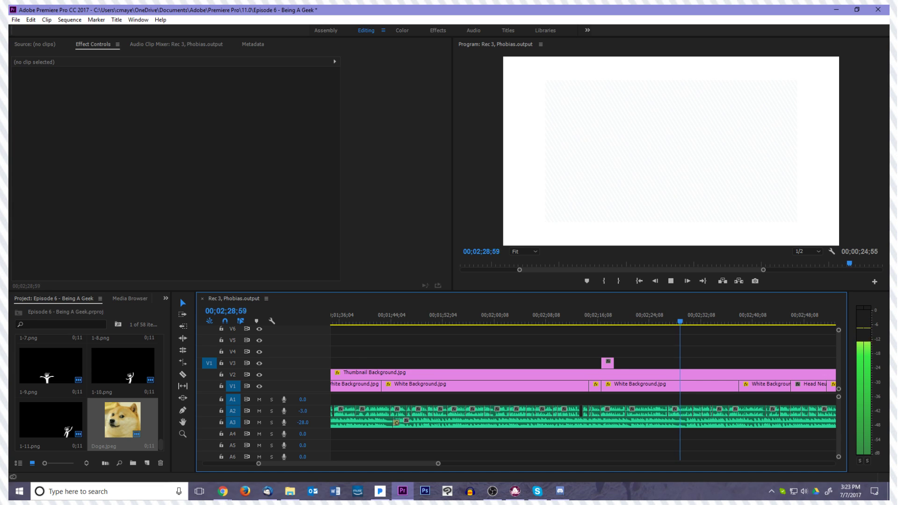
key(alt+Tab)
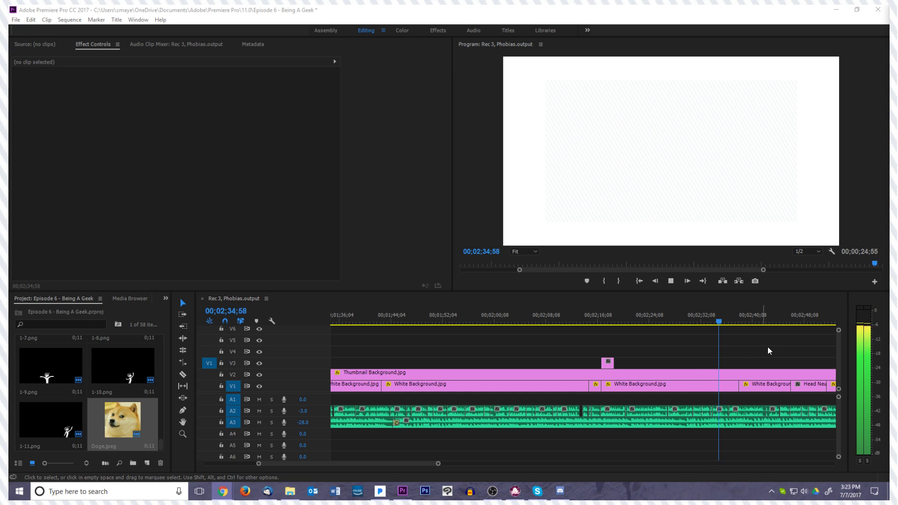
click(790, 335)
key(space)
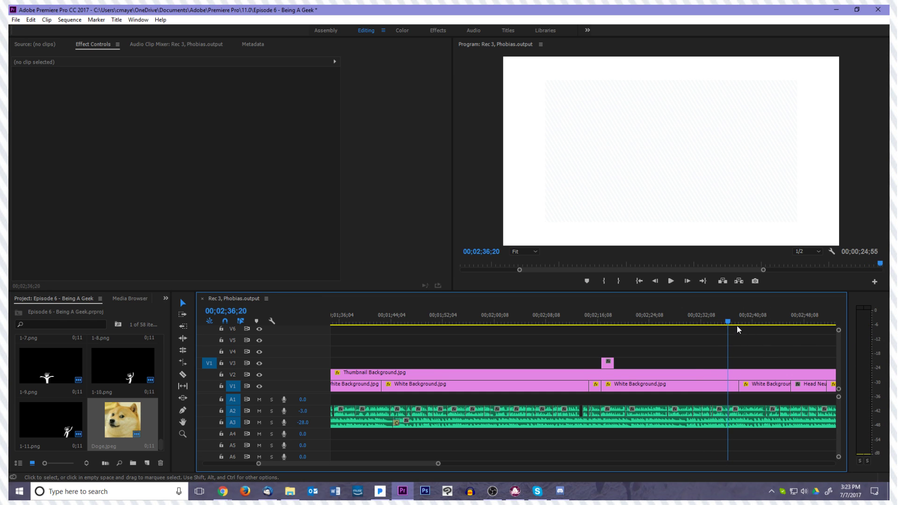
drag(730, 323, 659, 323)
key(space)
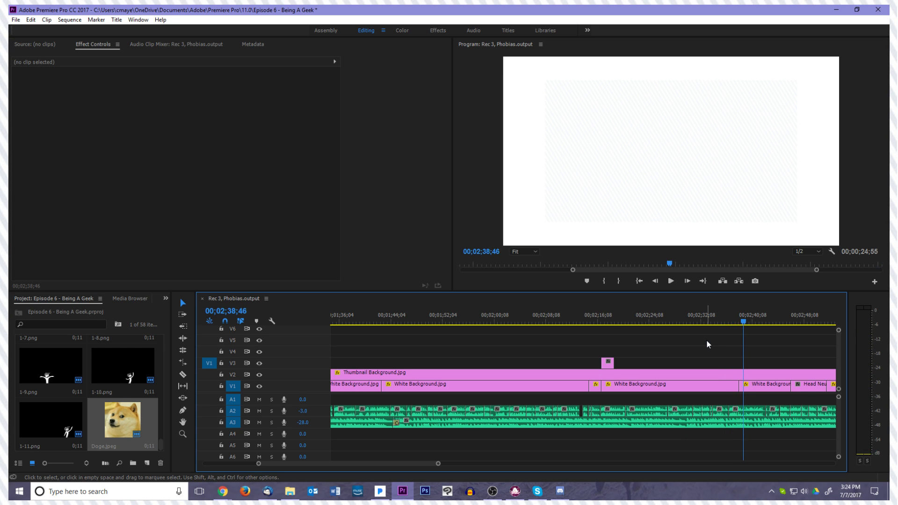
key(space)
key(space)
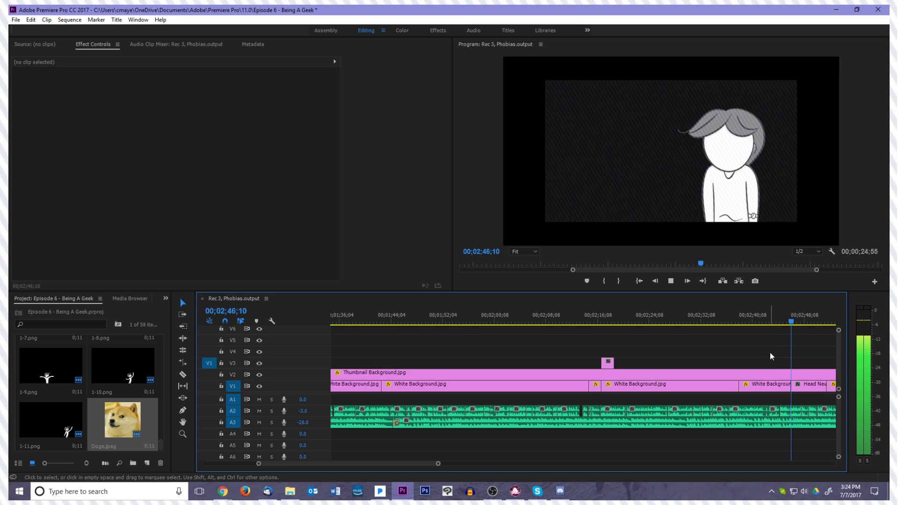
Play on to 00;02;46;54, delete the Head Neutral.png clip there on V1, and extend the preceding White Background.jpg clip over the gap
key(space)
click(801, 377)
click(801, 385)
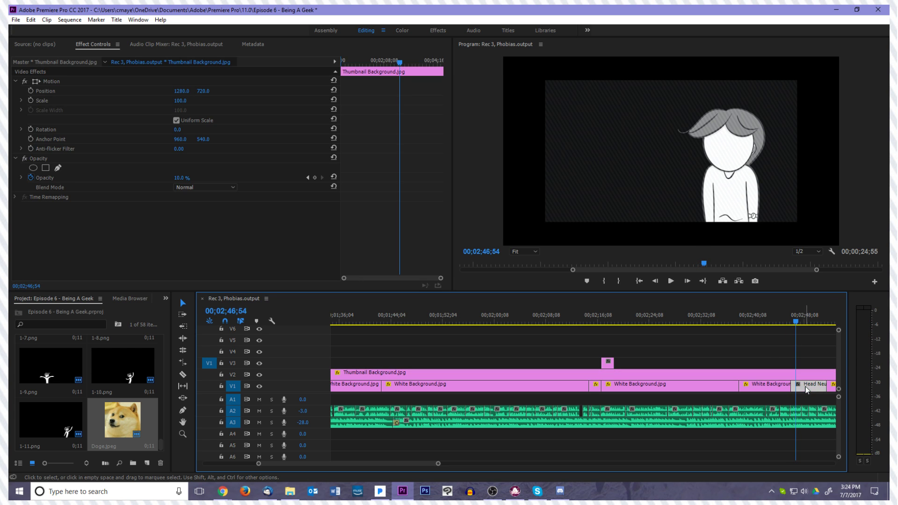
key(Delete)
drag(794, 384, 827, 385)
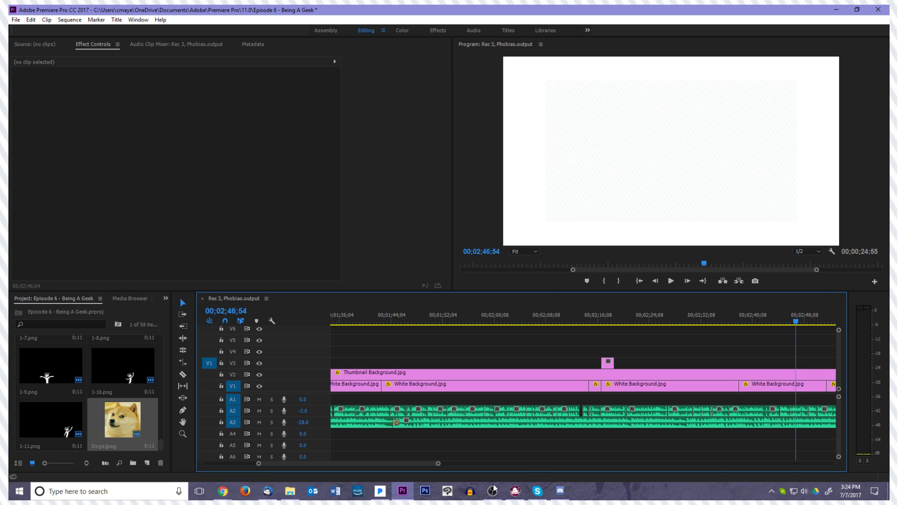
Replay from about 00;02;38 and copy the Doge.jpeg clip at about 00;02;17 to about 00;02;46 on V3
click(297, 496)
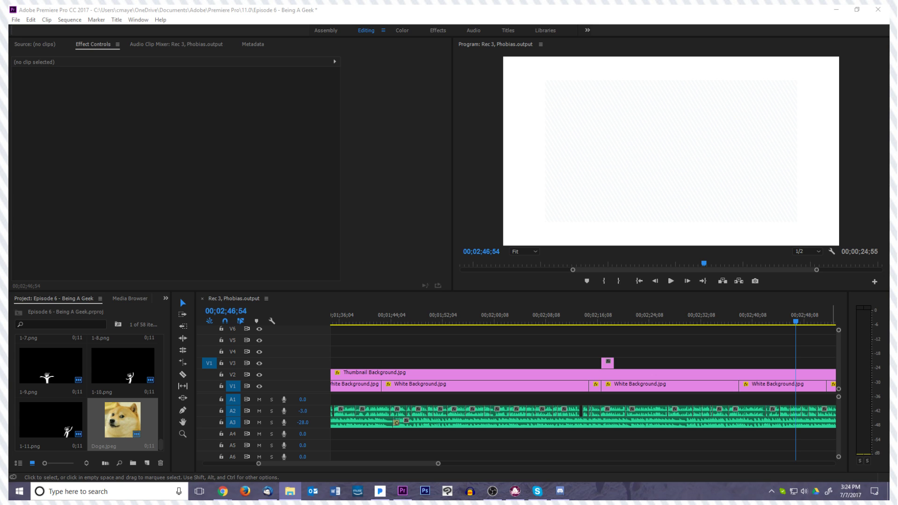
drag(802, 324, 740, 325)
key(space)
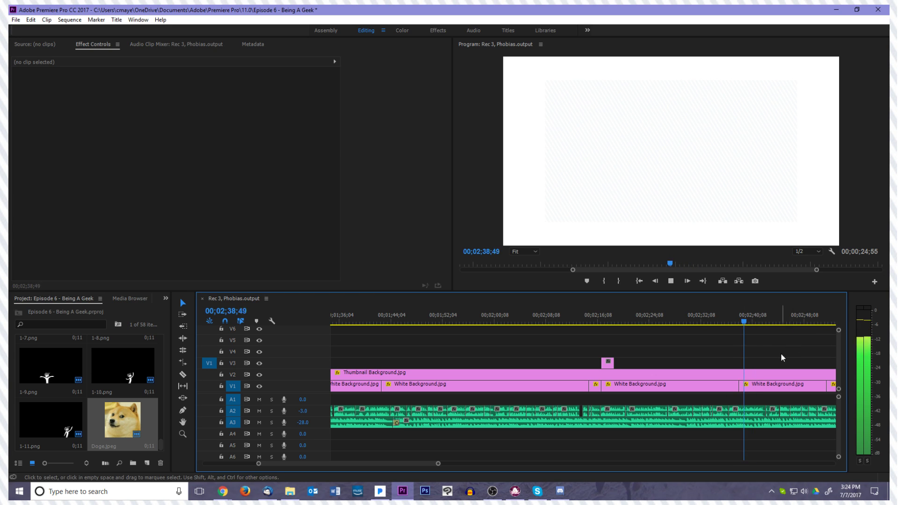
key(space)
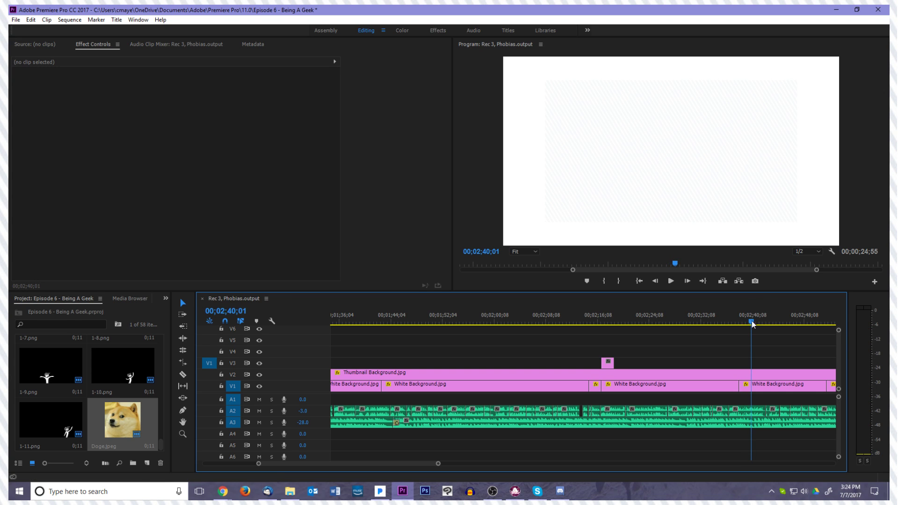
key(space)
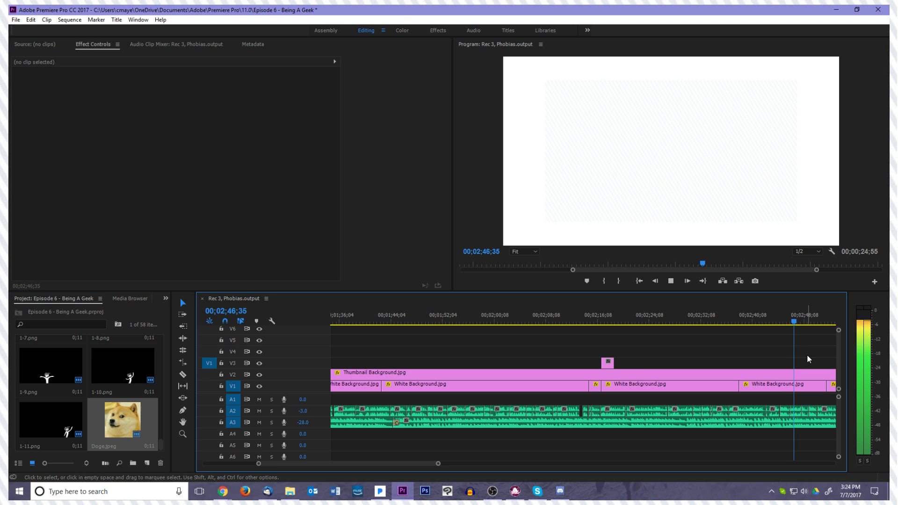
key(space)
click(608, 363)
drag(608, 363, 793, 362)
Play on and extend the copied Doge.jpeg clip on V3 so it ends at about 00;02;51
key(space)
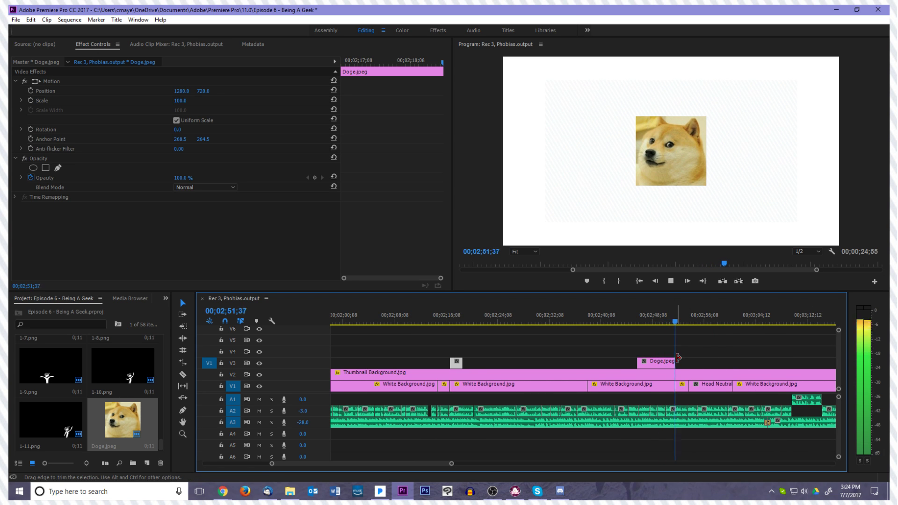
mouse_move(676, 322)
mouse_down()
mouse_move(662, 323)
mouse_move(674, 323)
mouse_up()
drag(675, 363, 673, 364)
Play on to 00;02;54;41, delete the Head Neutral.png clip there on V1, and extend the preceding White Background.jpg clip over the gap
key(space)
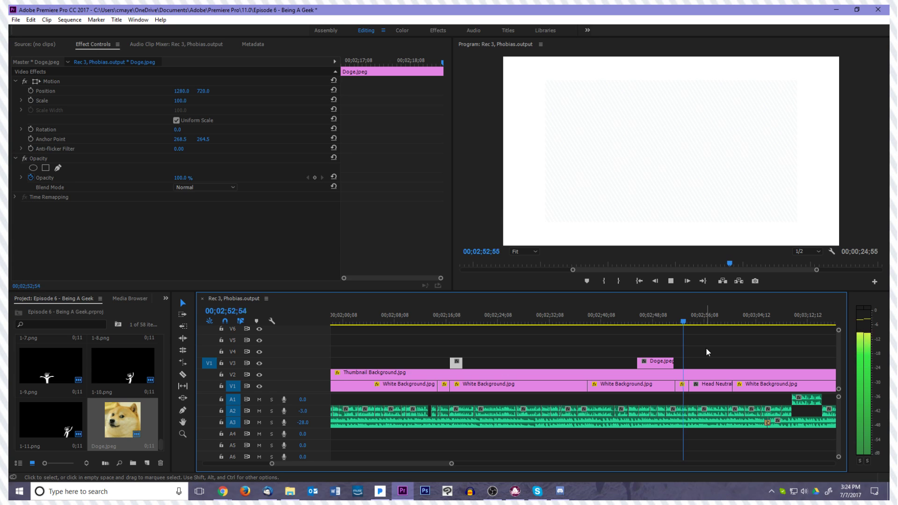
key(space)
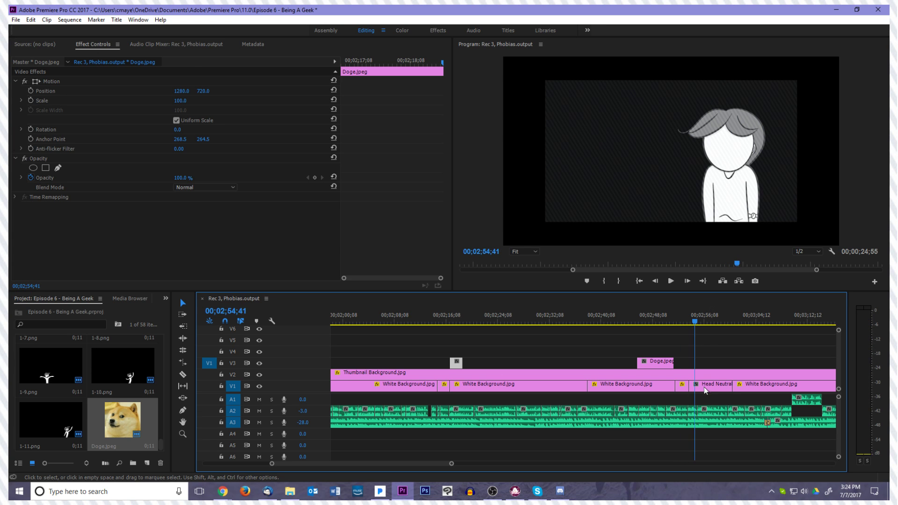
click(708, 388)
key(Delete)
drag(690, 385, 733, 387)
Replay the edited section from about 00;02;51 to 00;02;55;05
click(670, 324)
key(space)
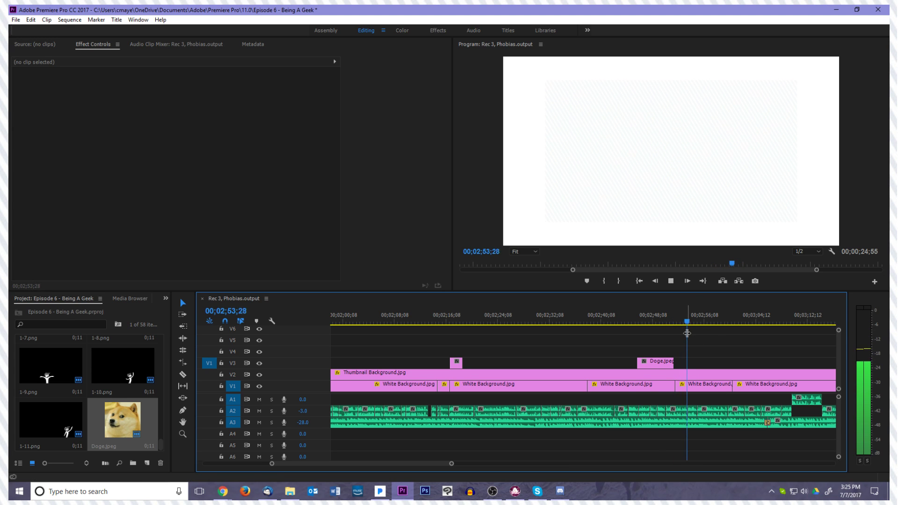
key(space)
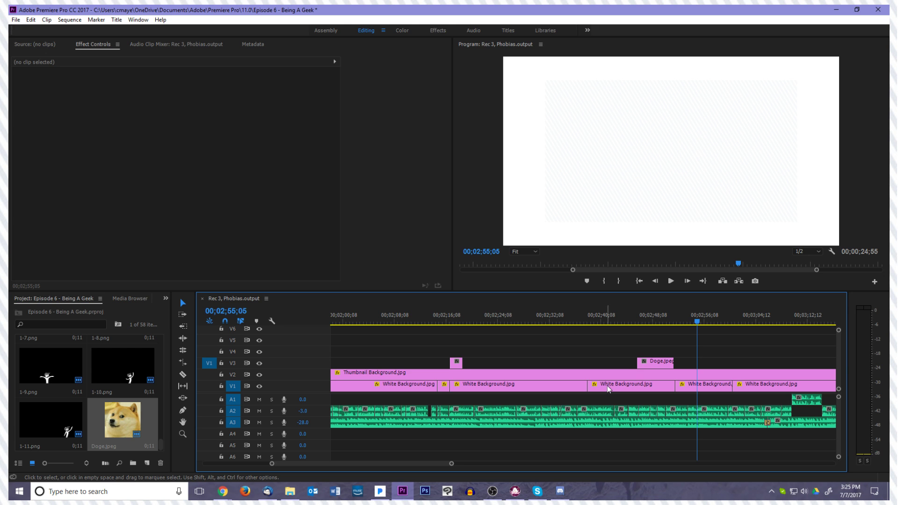
Copy the Doge.jpeg clip at 00;02;49;50 from V3 to V4 and stretch the copy across the whole sequence
drag(702, 320, 663, 323)
click(653, 364)
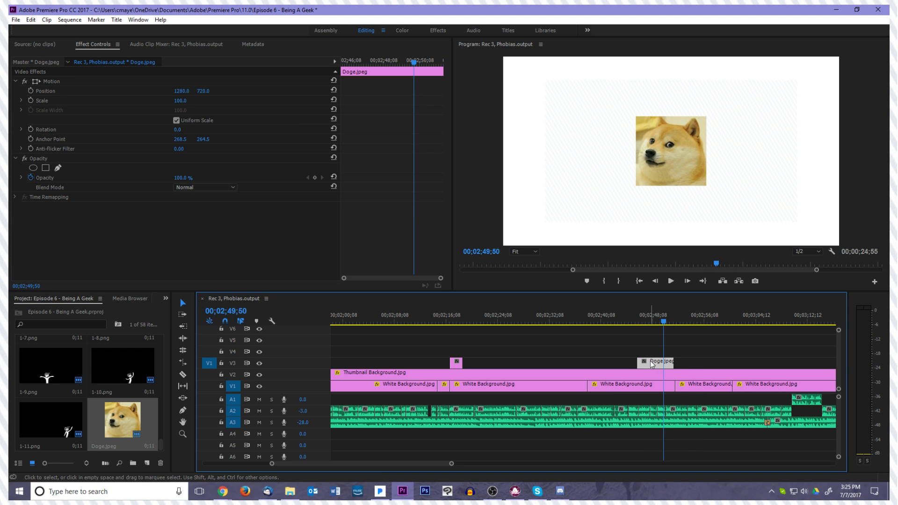
click(647, 354)
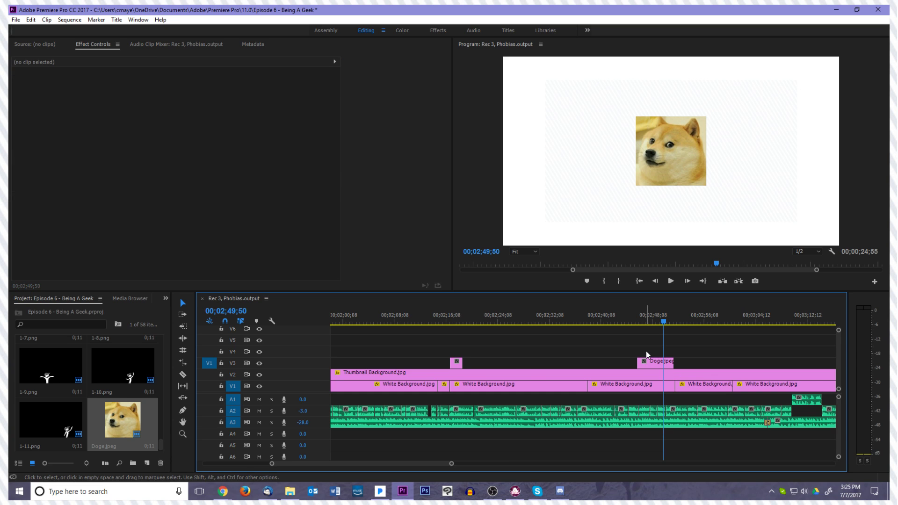
key(minus)
key(minus)
key(minus)
key(minus)
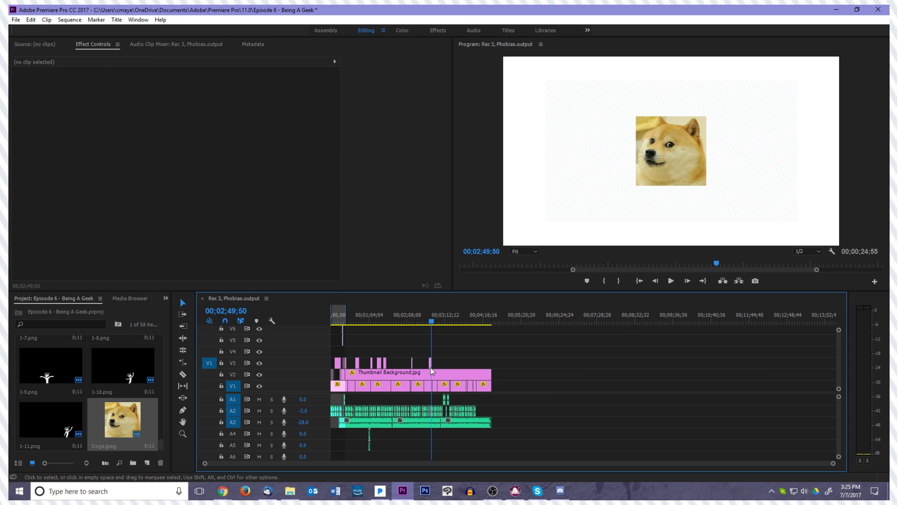
click(431, 365)
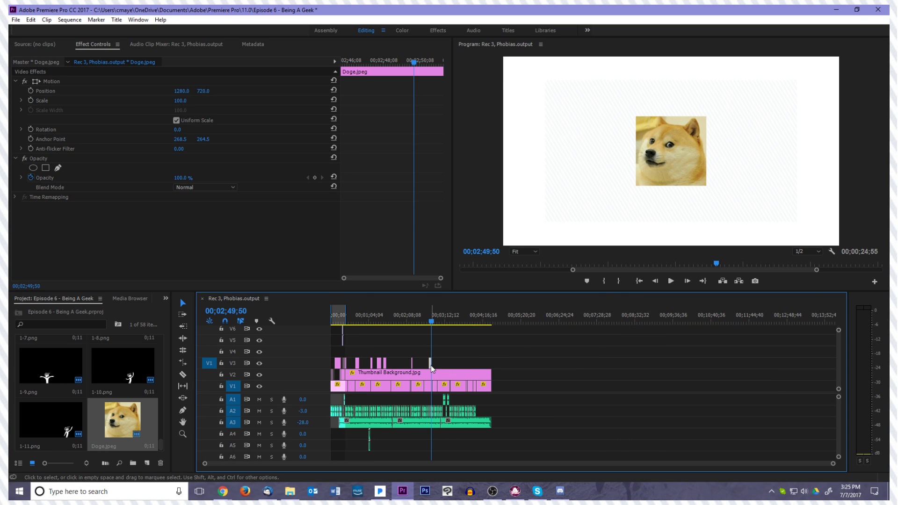
drag(431, 366, 234, 358)
drag(430, 351, 490, 353)
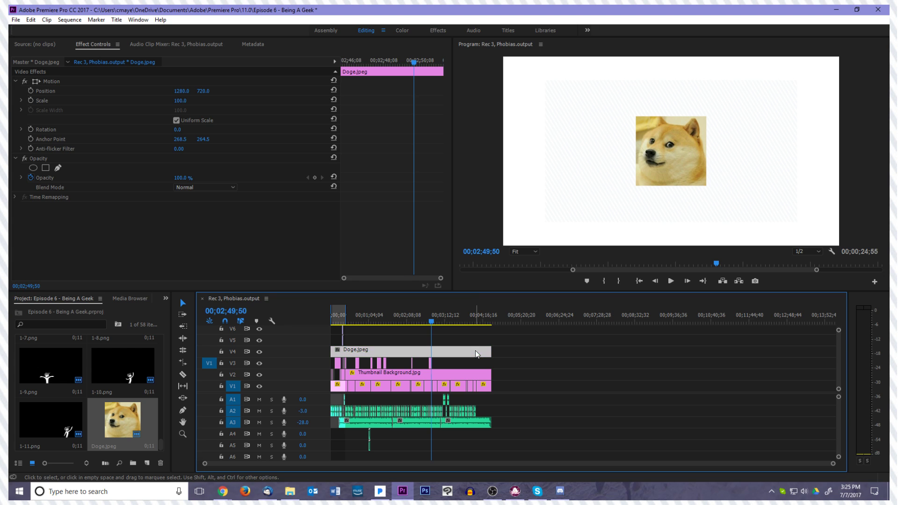
Set the V4 Doge.jpeg clip's opacity to 30% and its scale to 500
click(183, 178)
text(30)
key(Return)
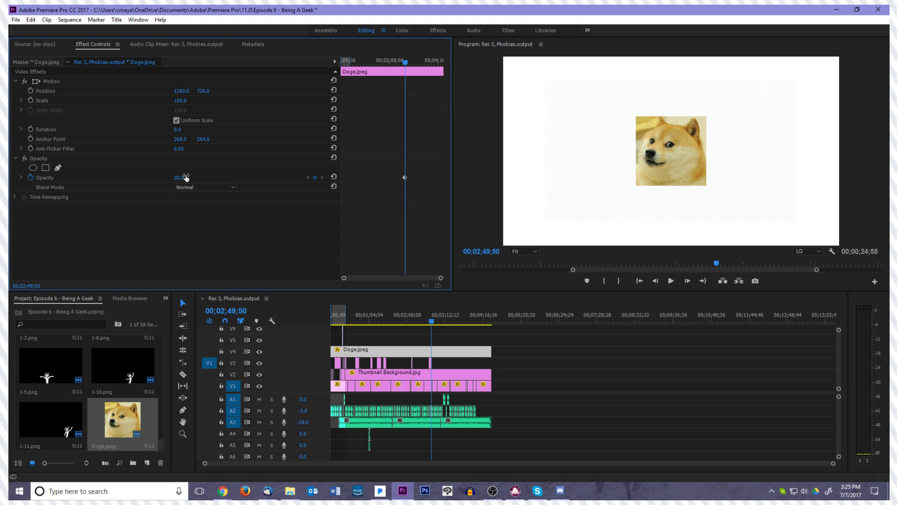
click(181, 101)
text(500)
key(Return)
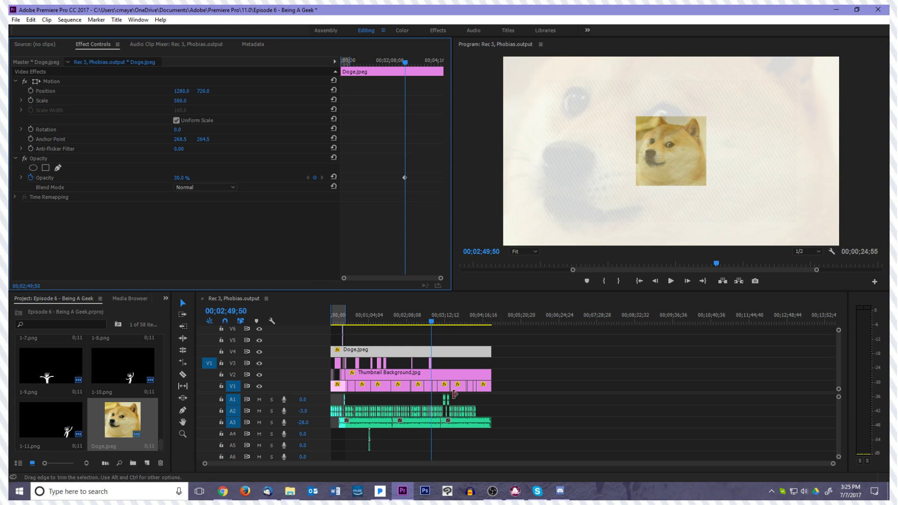
Play from about 00;02;44 to 00;02;59;59 and place the imported green frog image on V6 there
click(436, 364)
click(442, 366)
key(equal)
key(equal)
key(equal)
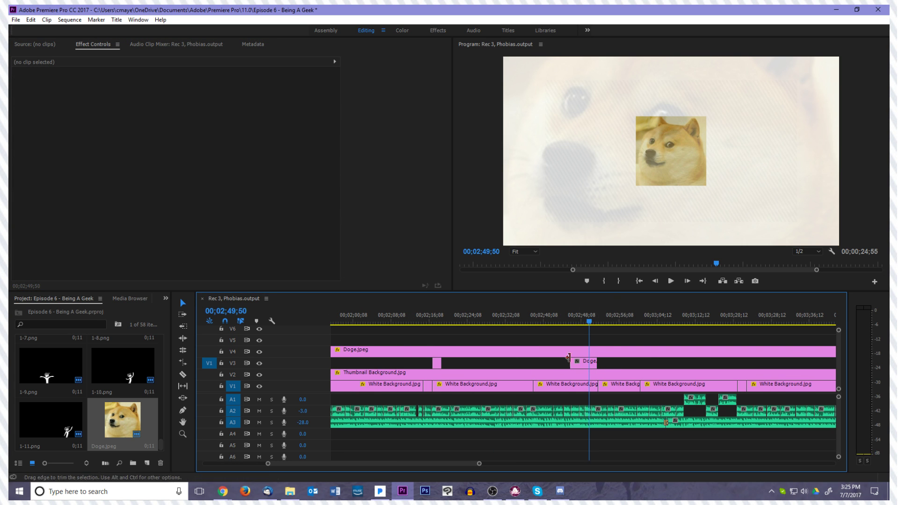
click(562, 323)
key(space)
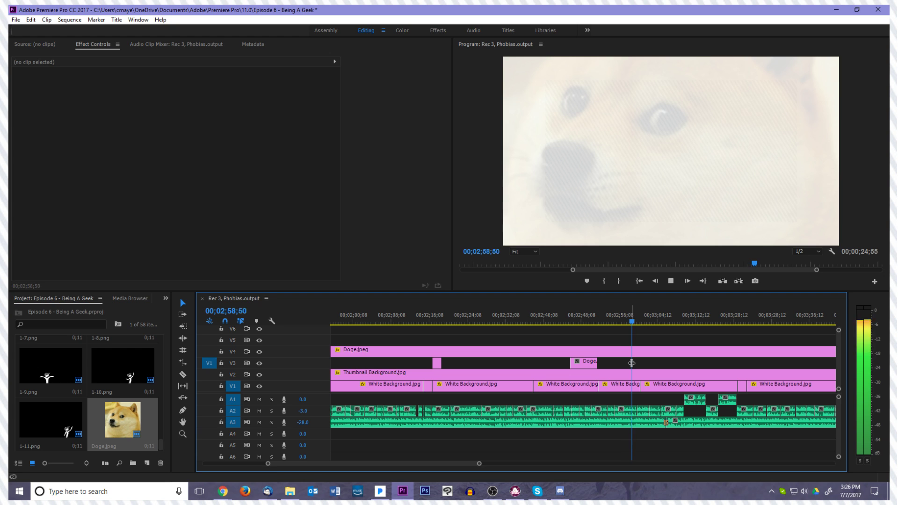
key(space)
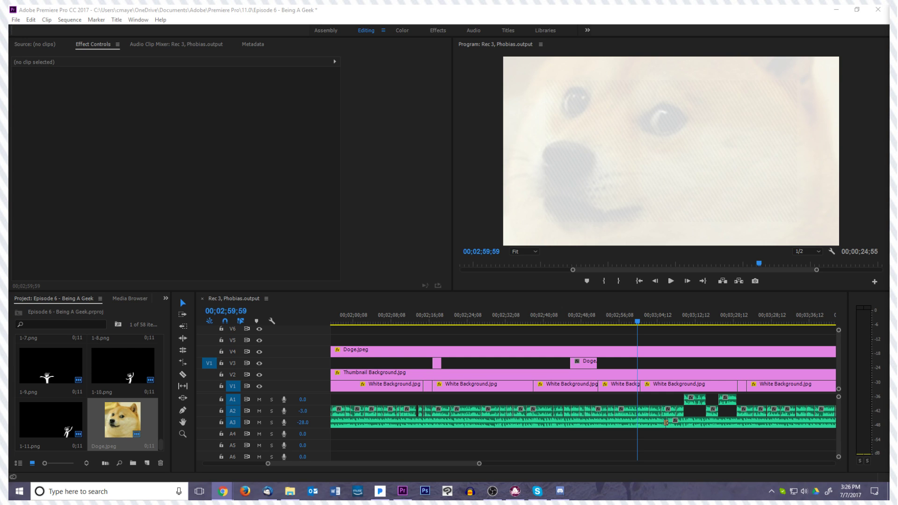
drag(667, 421, 641, 333)
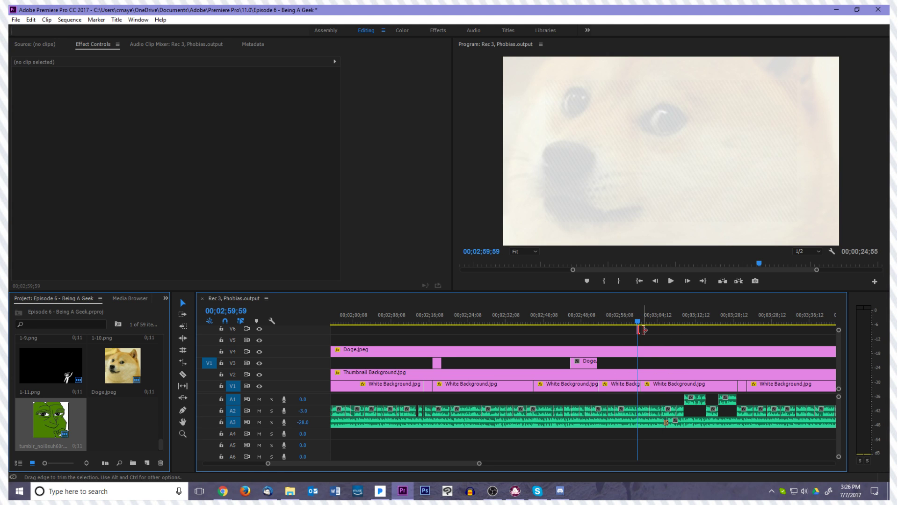
Lengthen the green frog clip at 00;02;59;59 and move it from V6 up to V8
key(minus)
key(minus)
key(minus)
key(minus)
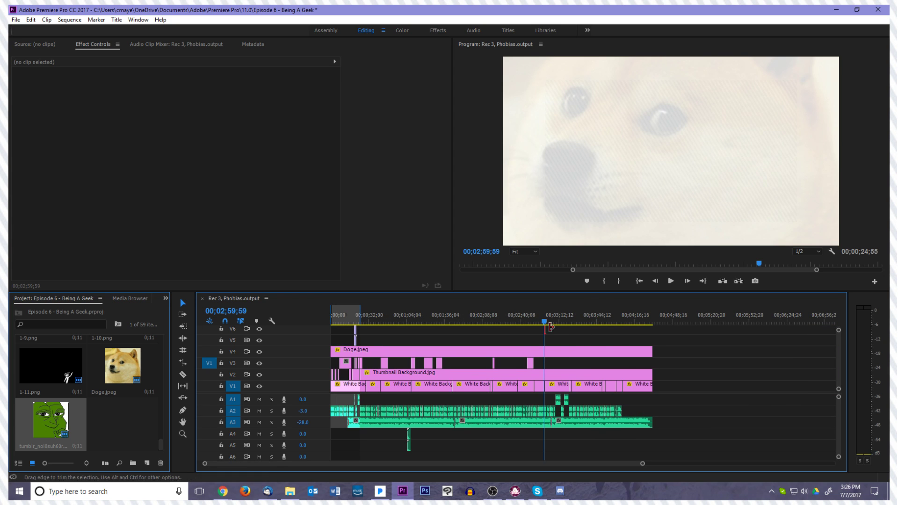
scroll(838, 352, up, 3)
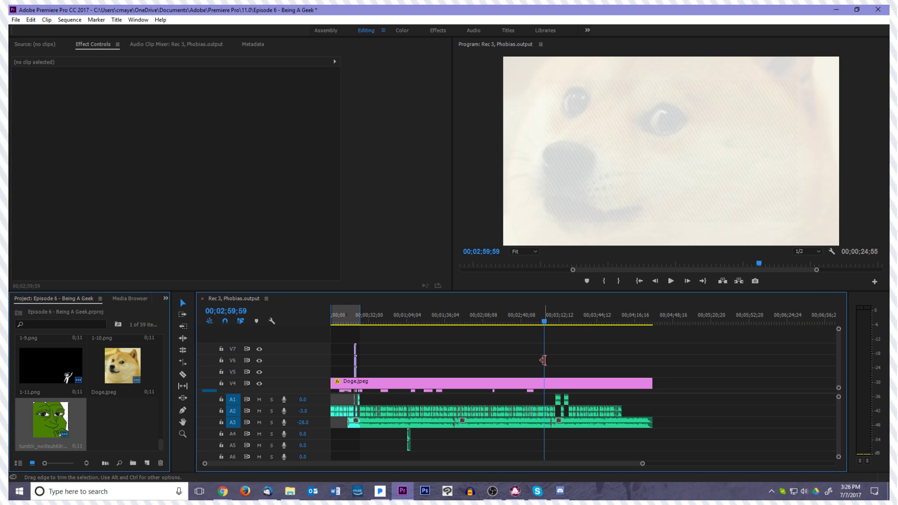
drag(546, 361, 550, 364)
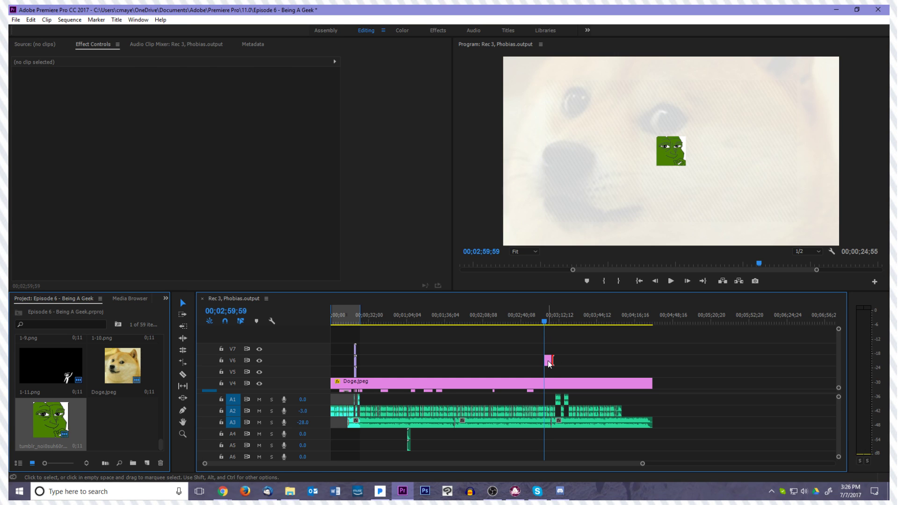
click(550, 364)
scroll(549, 346, down, 3)
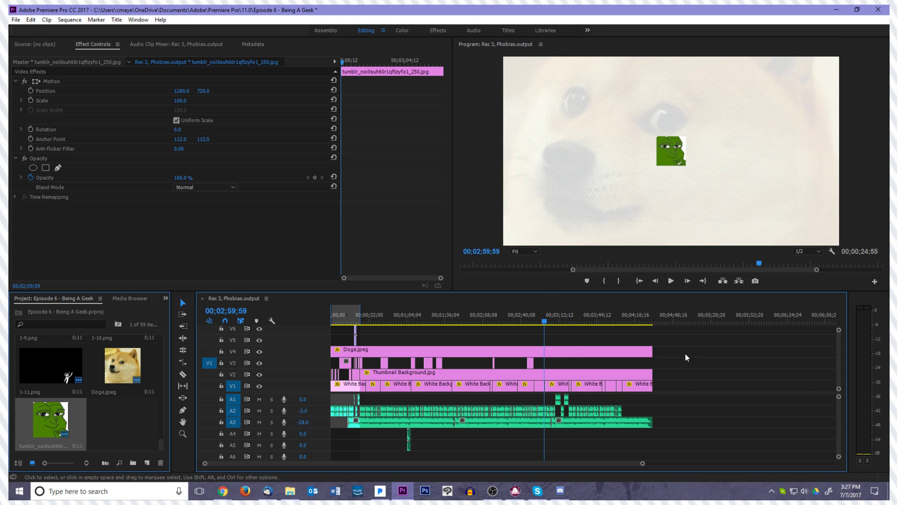
scroll(824, 370, up, 3)
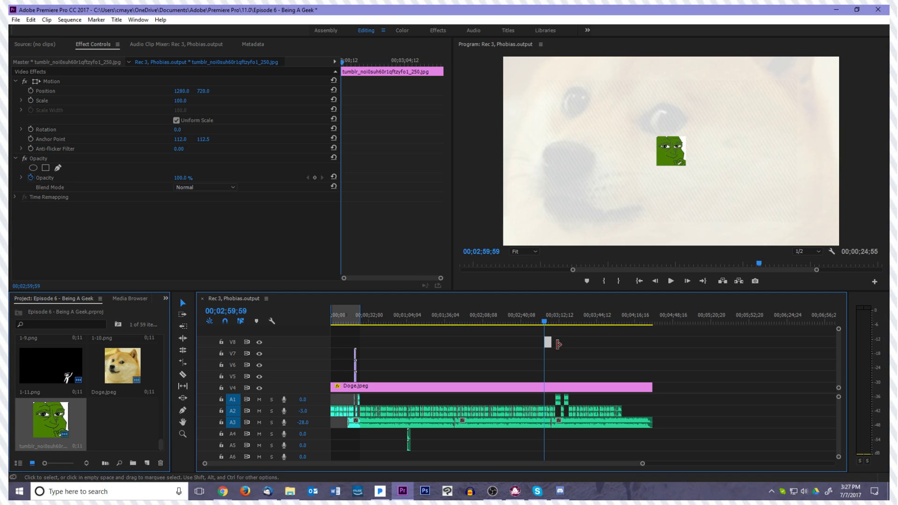
Paste the faint Doge.jpeg overlay's motion, opacity and time remapping attributes onto the frog clip and stretch it across the whole sequence
click(553, 386)
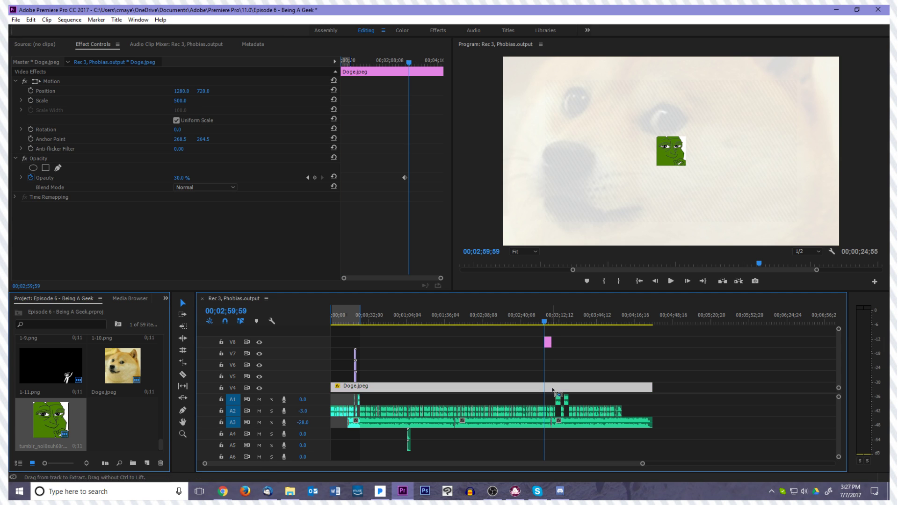
right_click(548, 344)
click(580, 90)
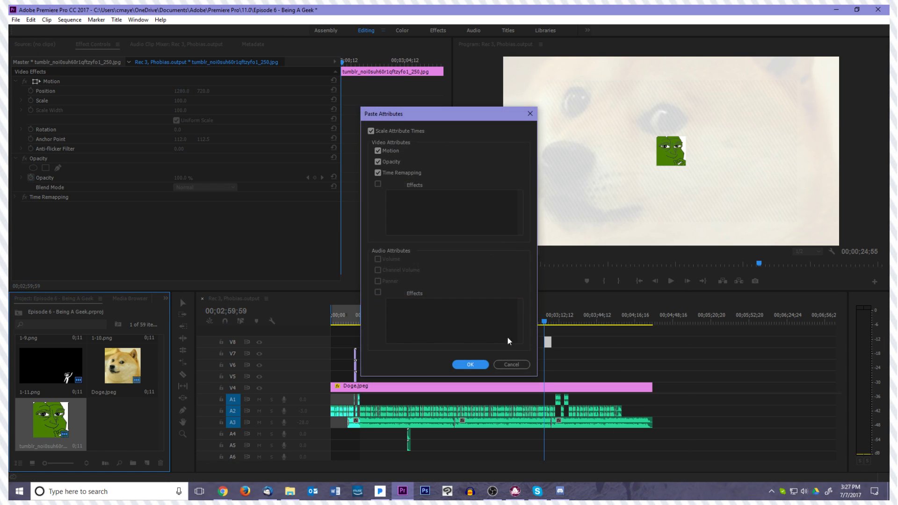
click(470, 364)
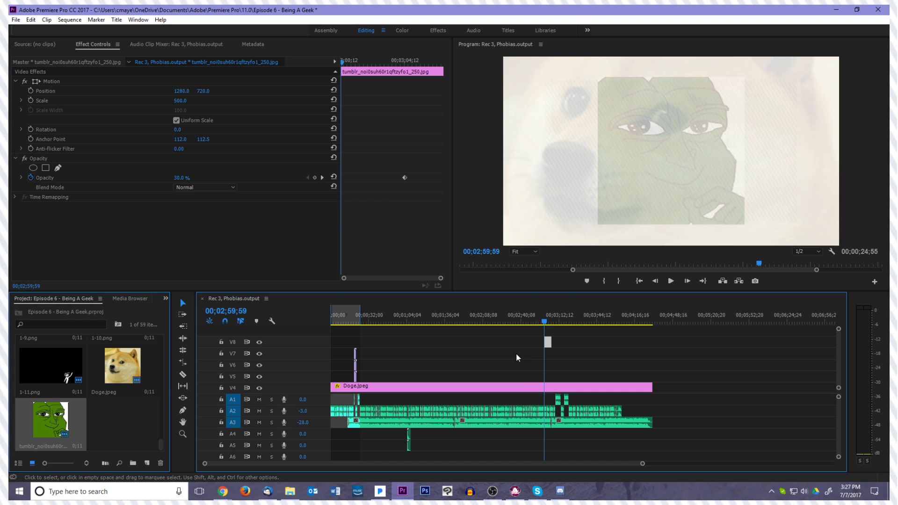
drag(544, 342, 654, 349)
Move the faint Doge.jpeg overlay from V4 to V9 and the frog overlay from V8 to V10
drag(554, 386, 555, 334)
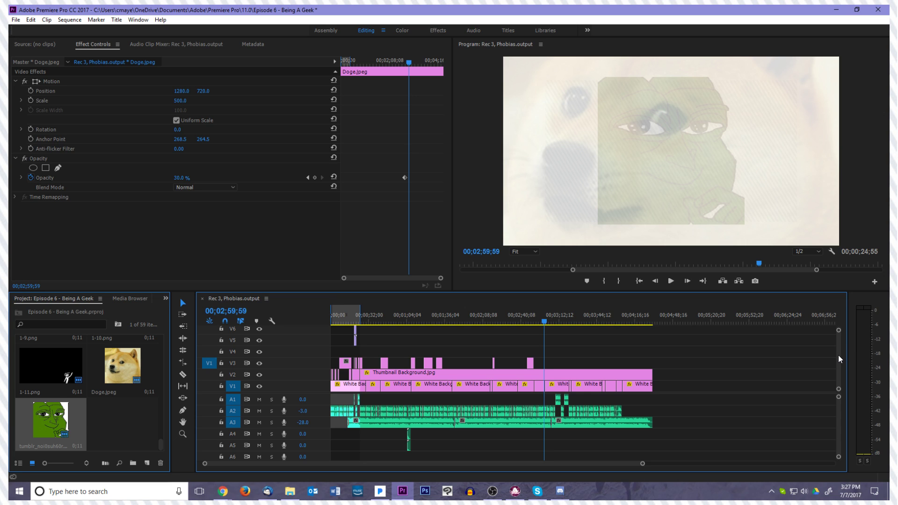
scroll(838, 354, up, 4)
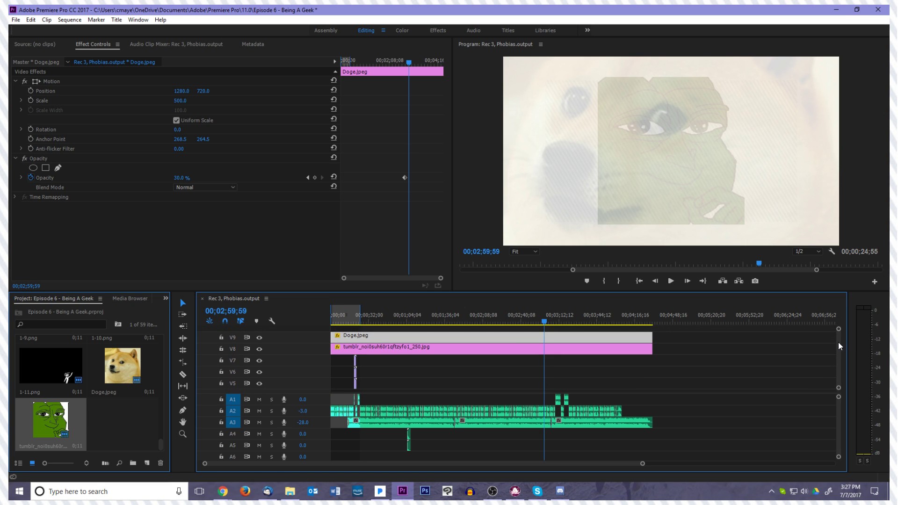
click(548, 347)
scroll(549, 340, down, 3)
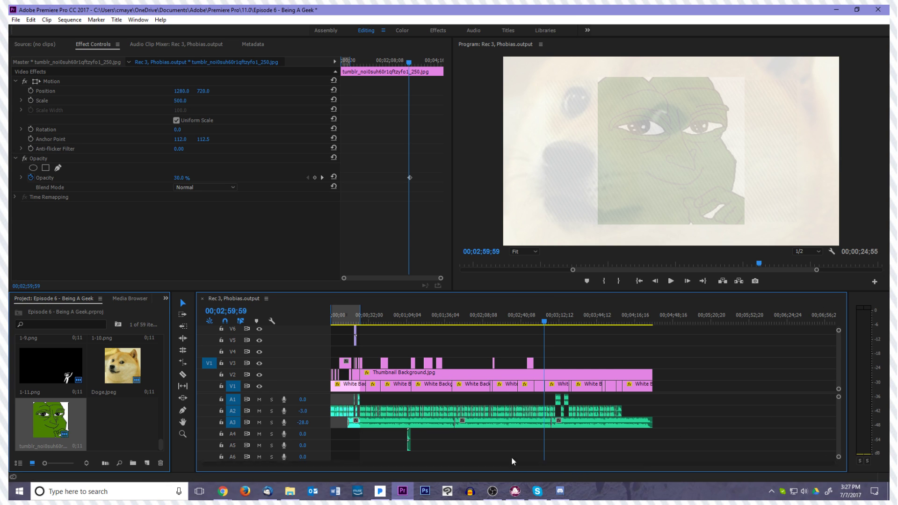
click(552, 350)
Check the overlays around 00;02;47;01 and 00;02;53;58, and delete the frog overlay from V10
drag(541, 327, 528, 323)
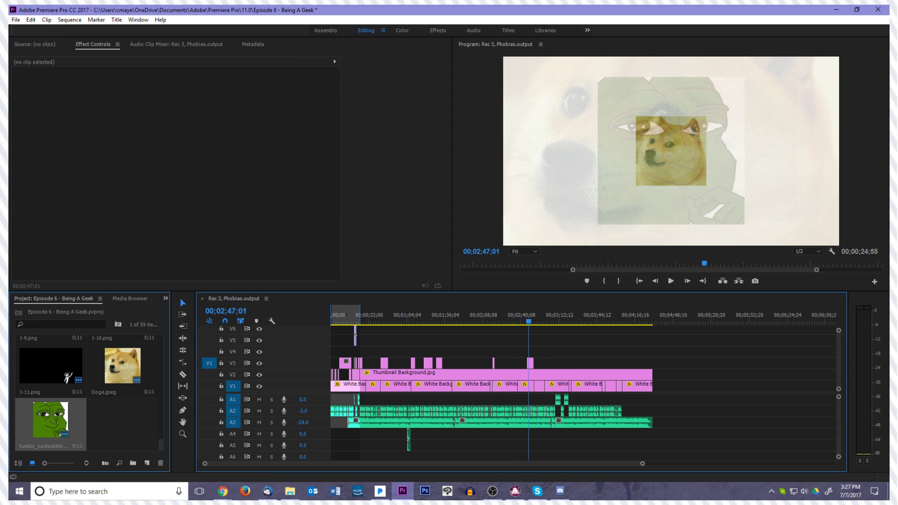
key(alt+Tab)
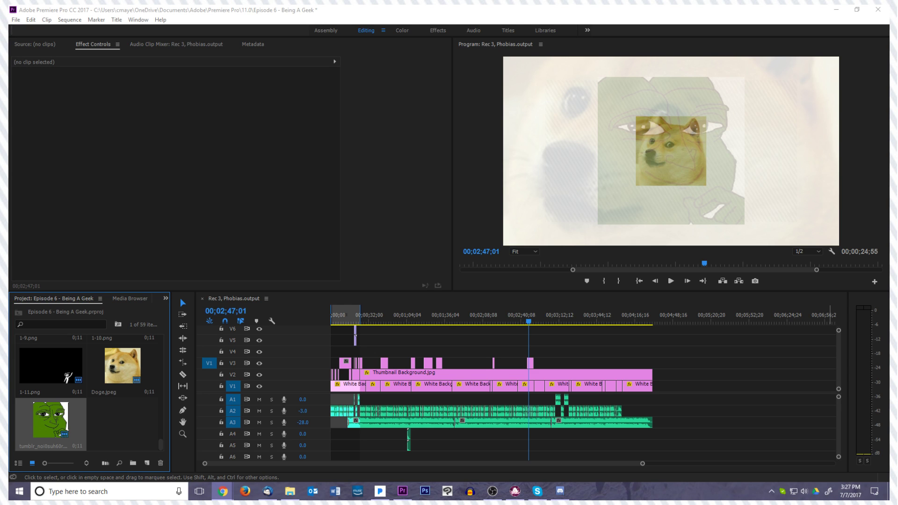
click(537, 322)
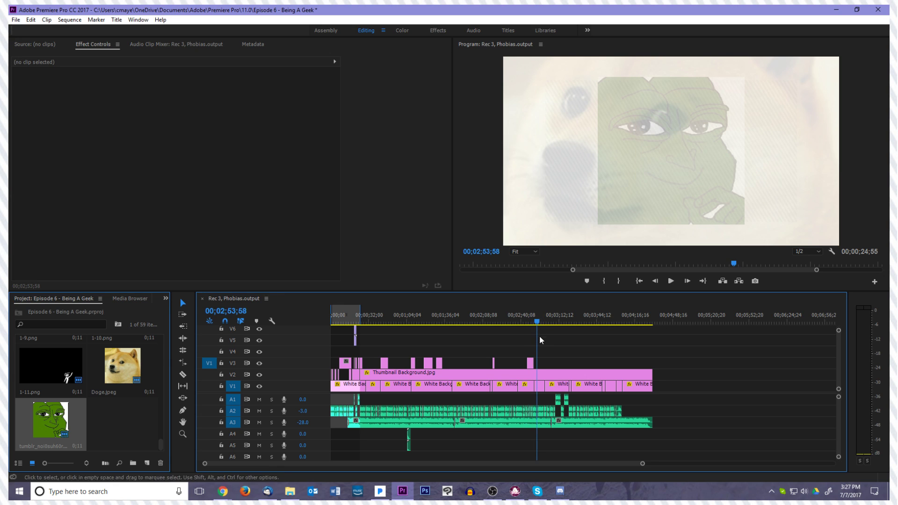
click(531, 367)
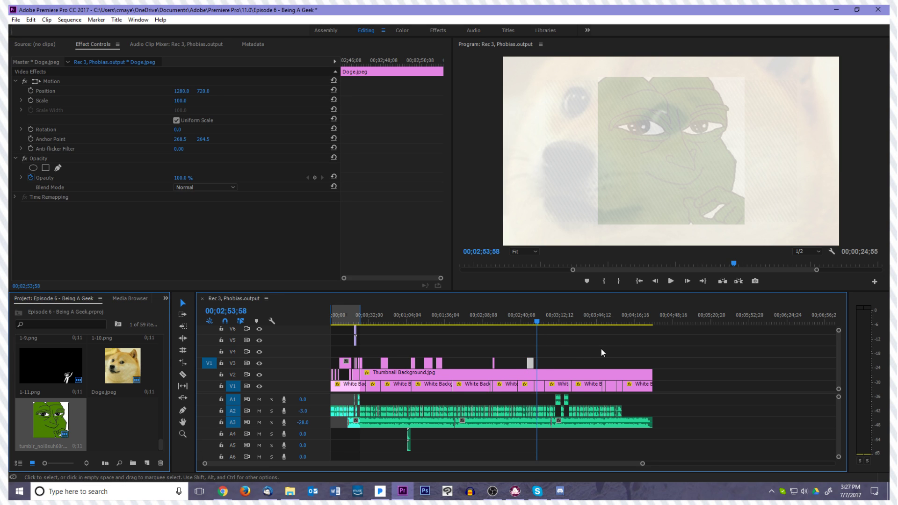
scroll(839, 357, up, 5)
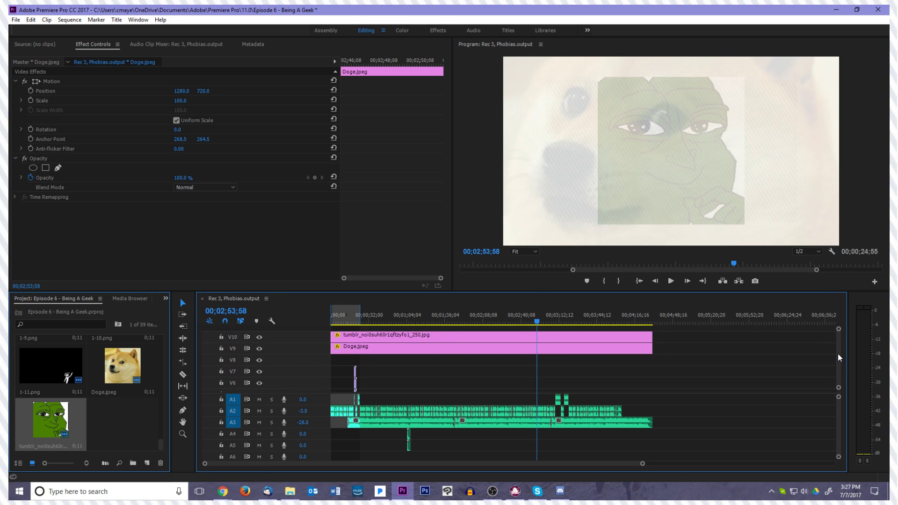
click(538, 335)
key(Delete)
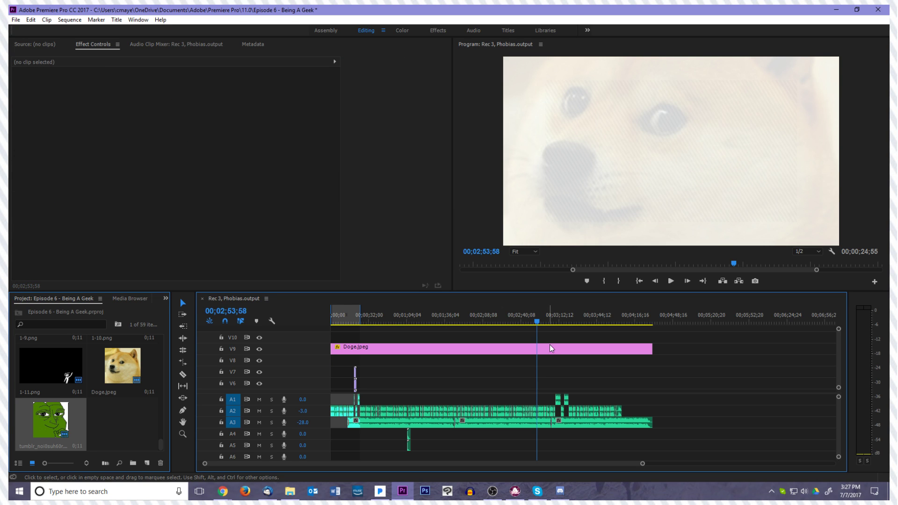
Play the section from about 00;02;45;05 to 00;03;02;28 to judge how long the small Doge.jpeg image should stay
click(551, 347)
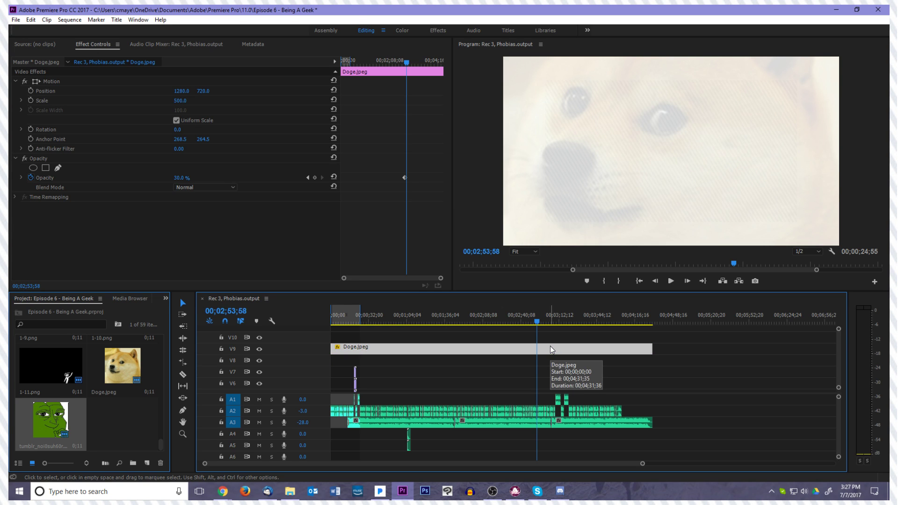
scroll(585, 385, down, 2)
scroll(585, 390, up, 2)
scroll(838, 365, down, 4)
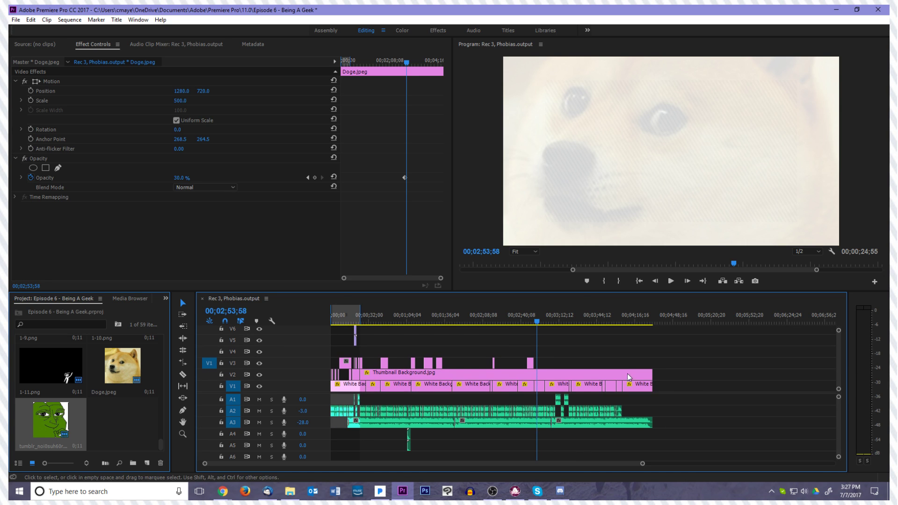
drag(536, 329, 526, 327)
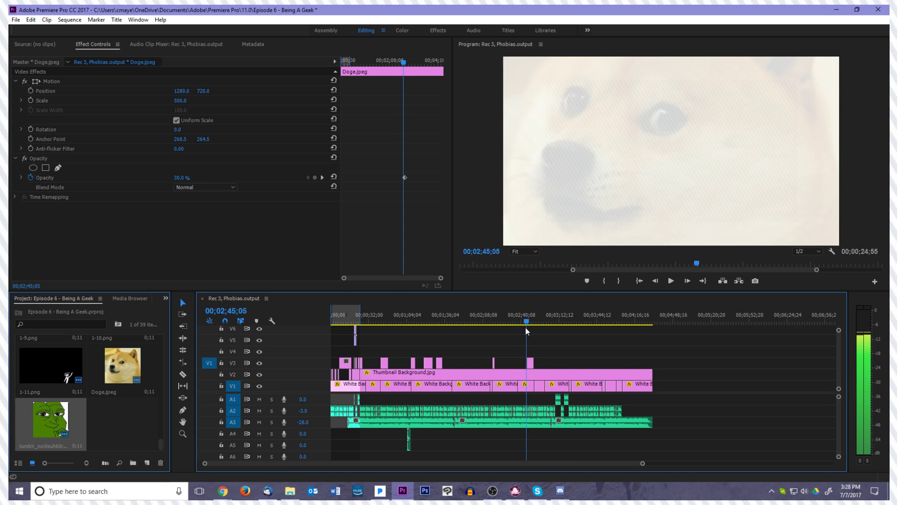
click(529, 365)
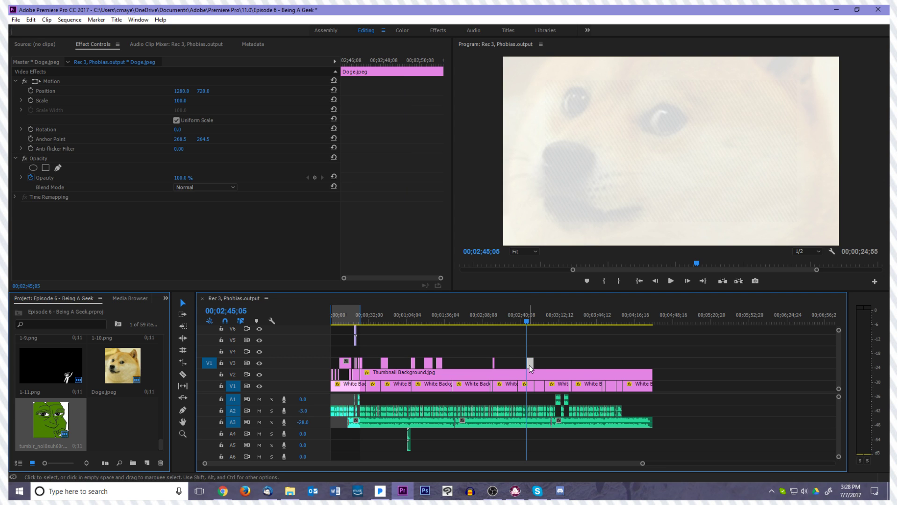
key(space)
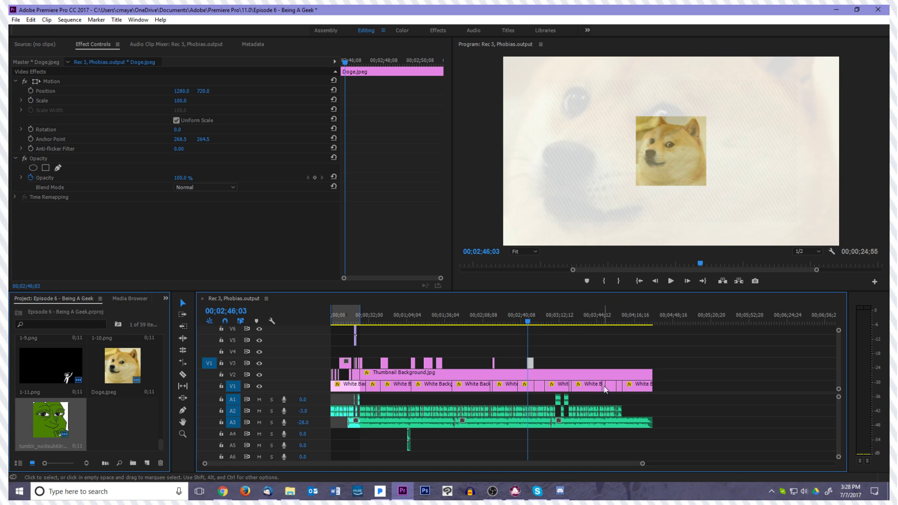
click(547, 352)
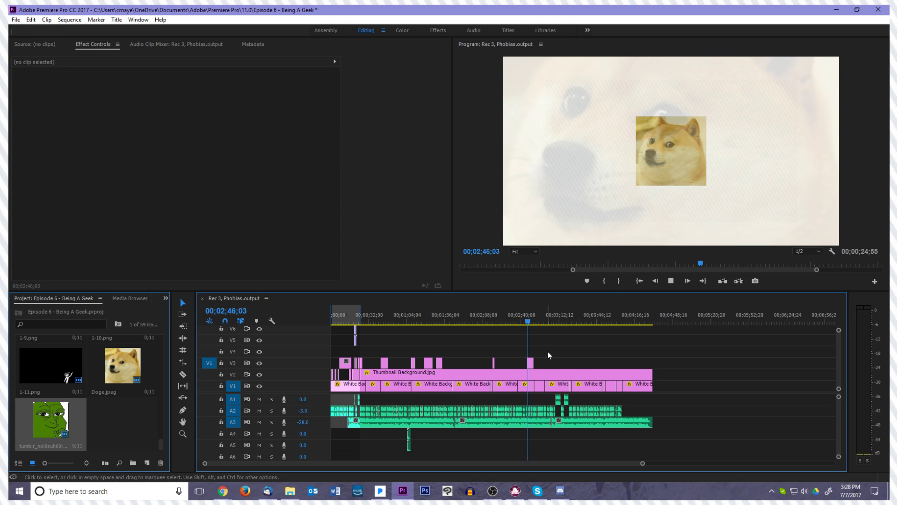
key(space)
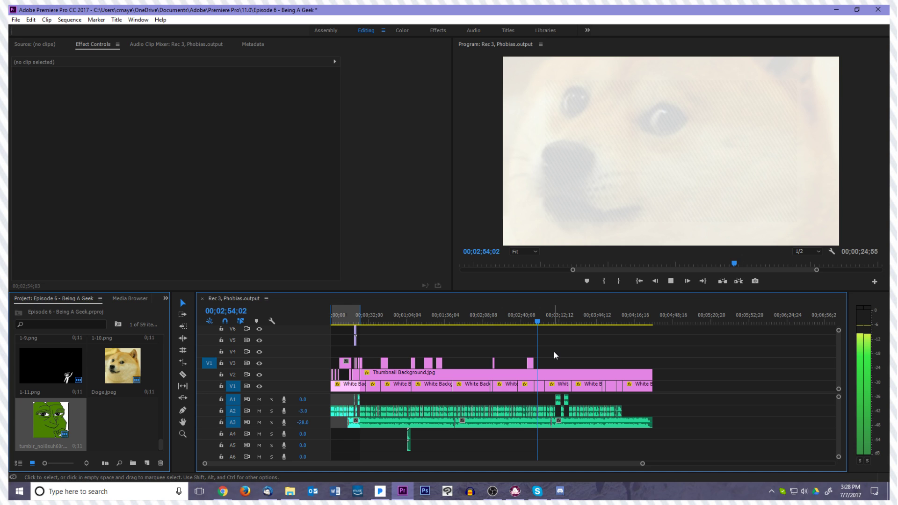
key(space)
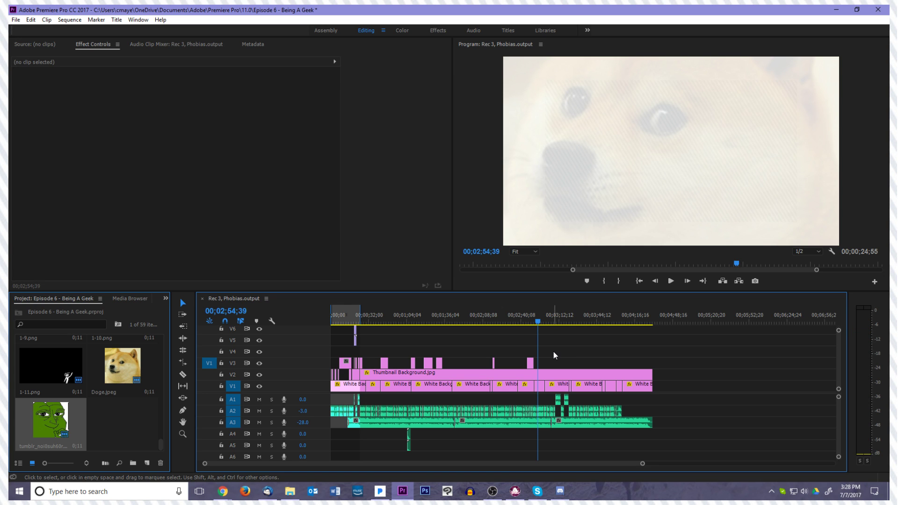
key(space)
click(298, 493)
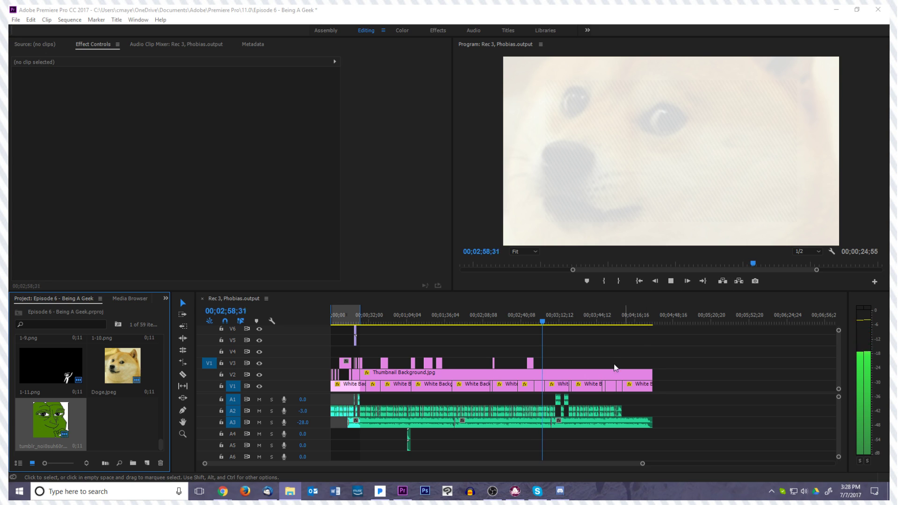
click(591, 355)
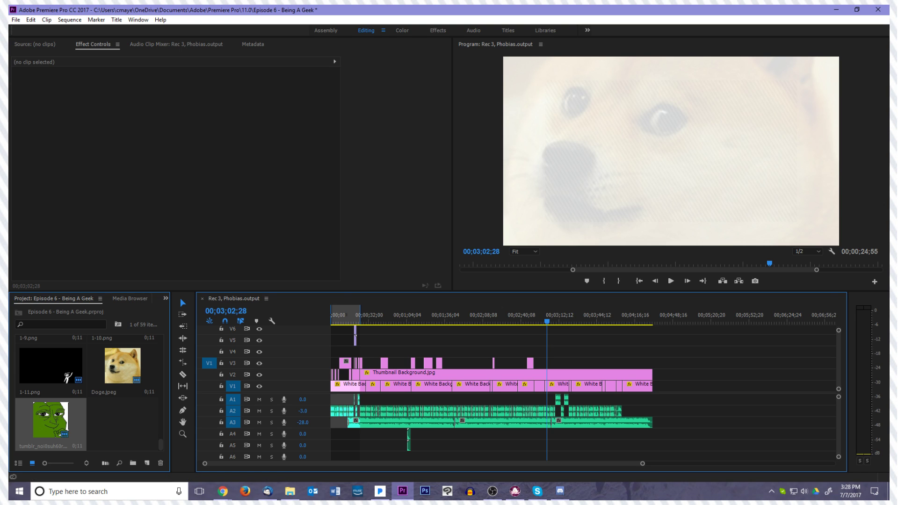
Extend the small Doge.jpeg clip on V3 so that it ends at about 00;03;00
click(531, 364)
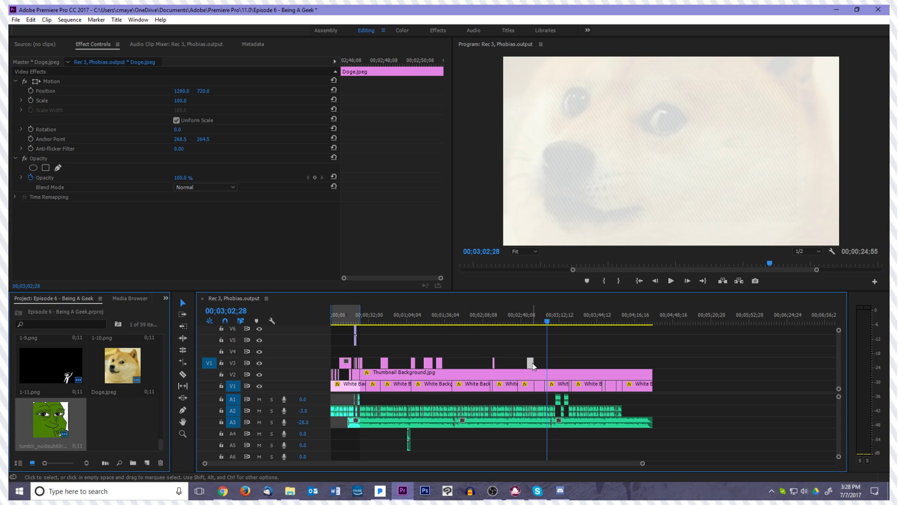
drag(533, 365, 547, 365)
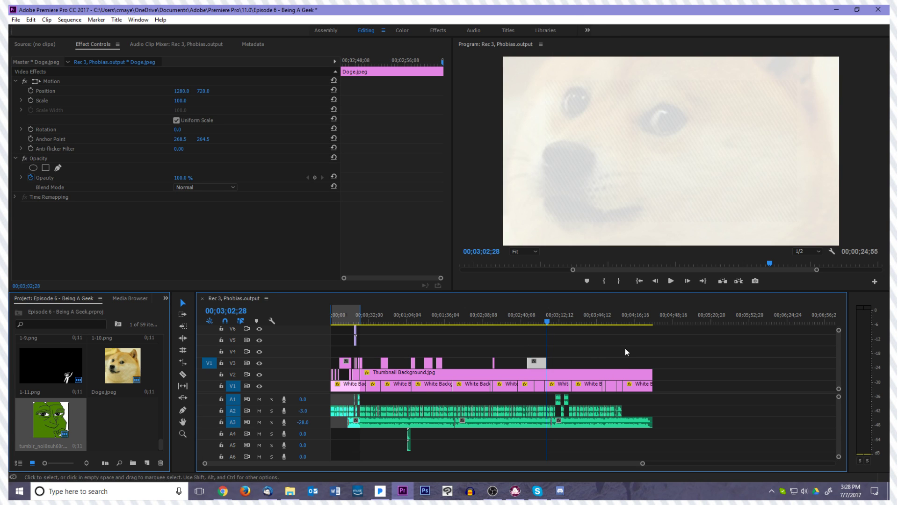
click(545, 321)
key(space)
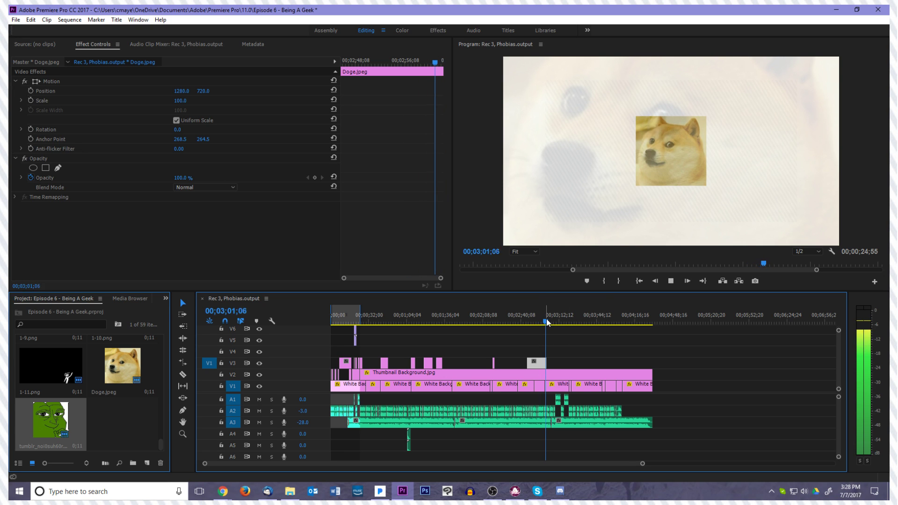
key(space)
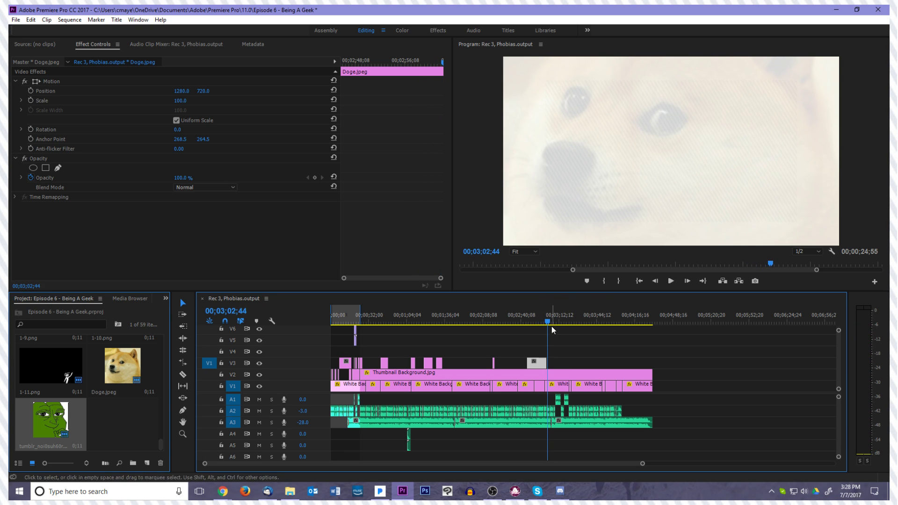
click(543, 321)
Play the voiceover onward from about 00;03;00 to 00;03;14;36
key(space)
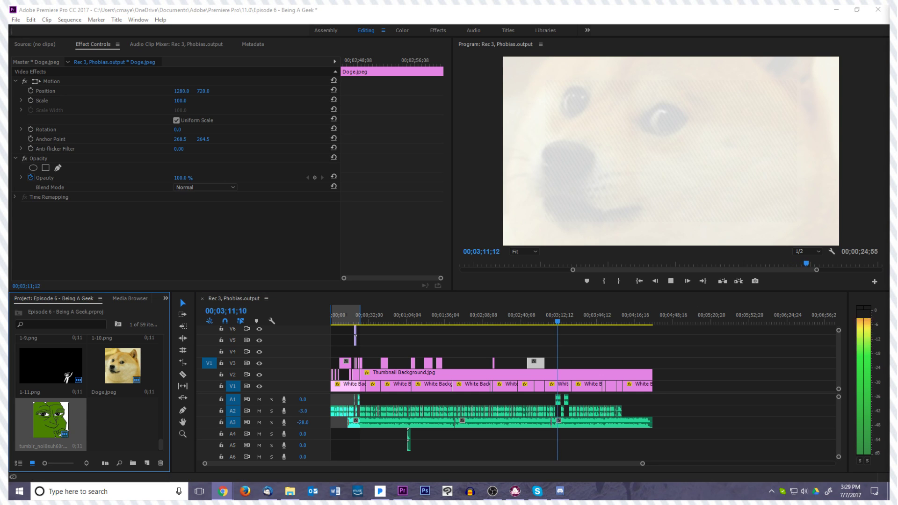
click(705, 341)
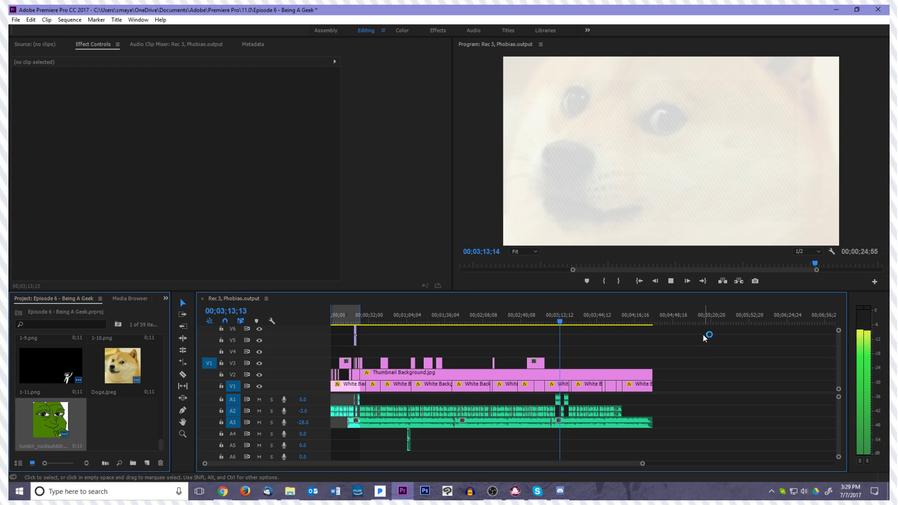
key(space)
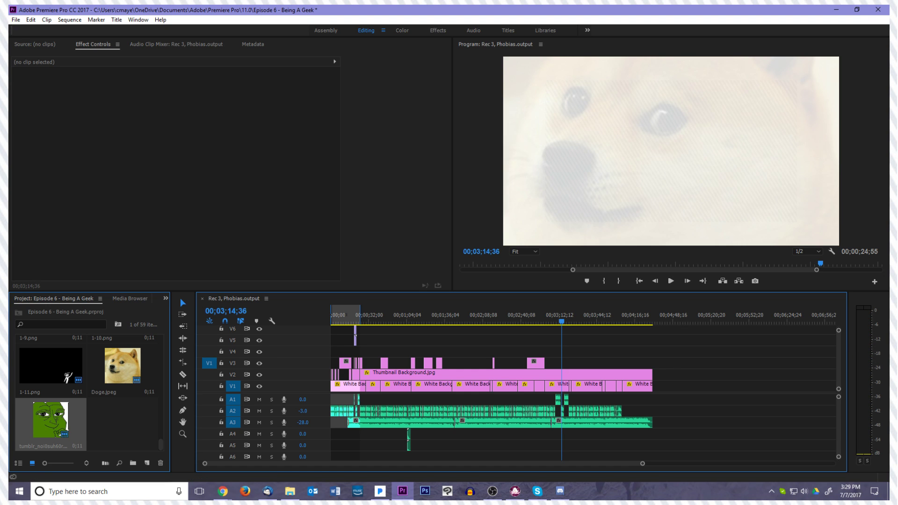
click(722, 365)
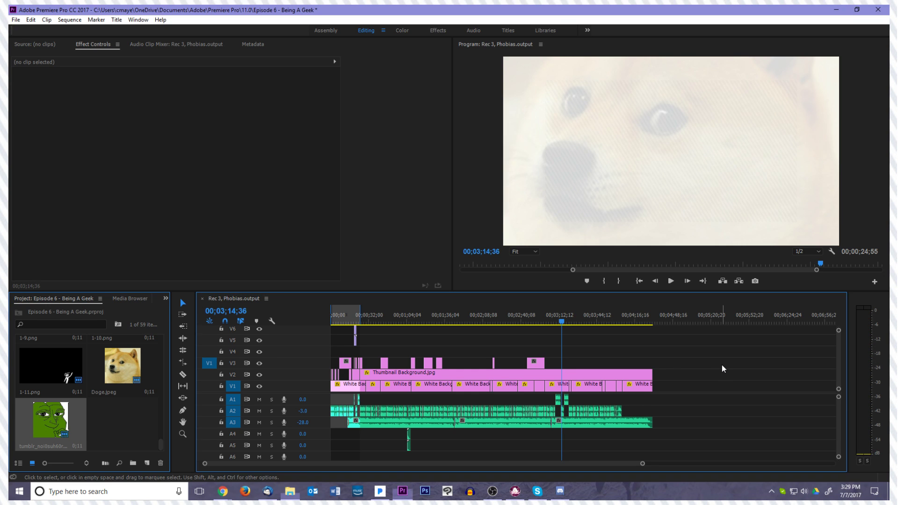
Play the voiceover from 00;03;14;36 to 00;03;21;14, and replay from about 00;03;01 to 00;03;17;51 to find where a drawing is missing
key(space)
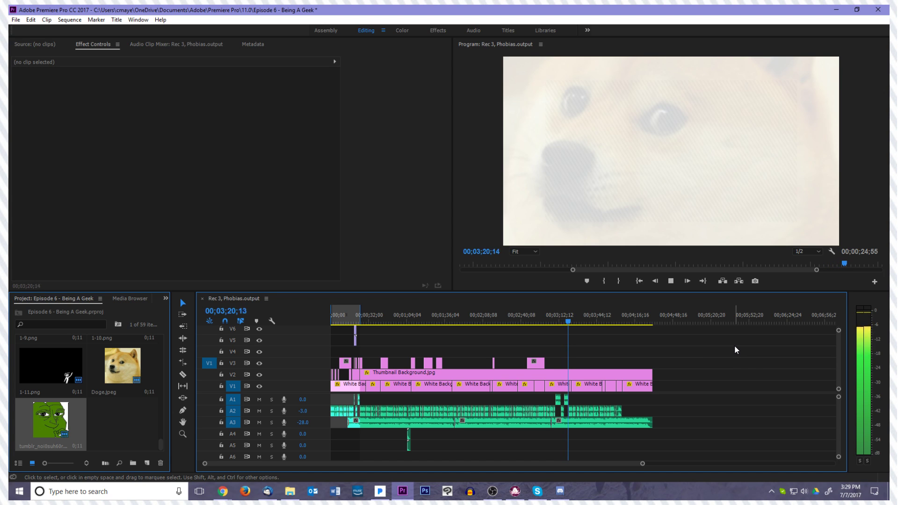
key(space)
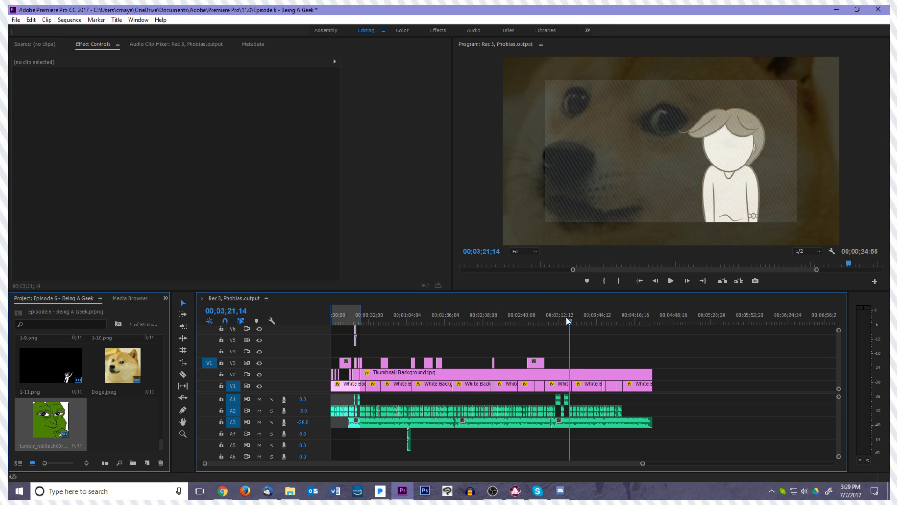
click(546, 320)
key(space)
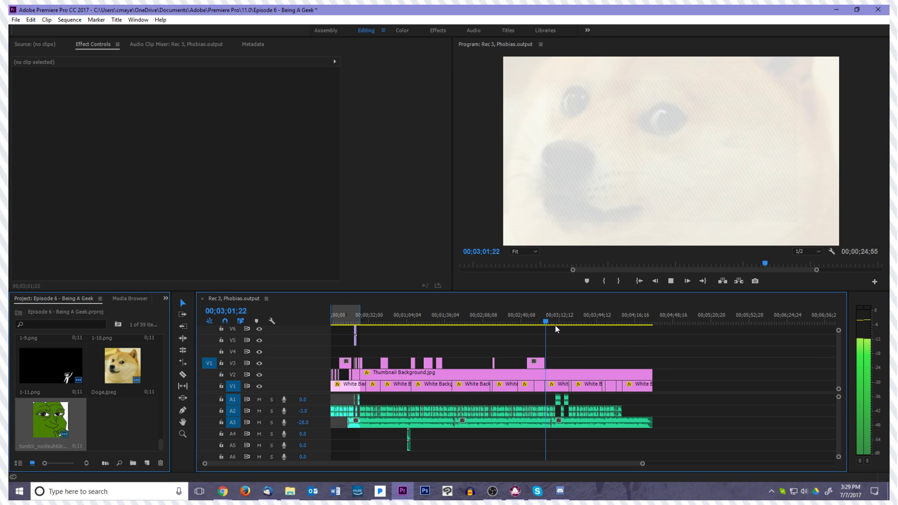
key(space)
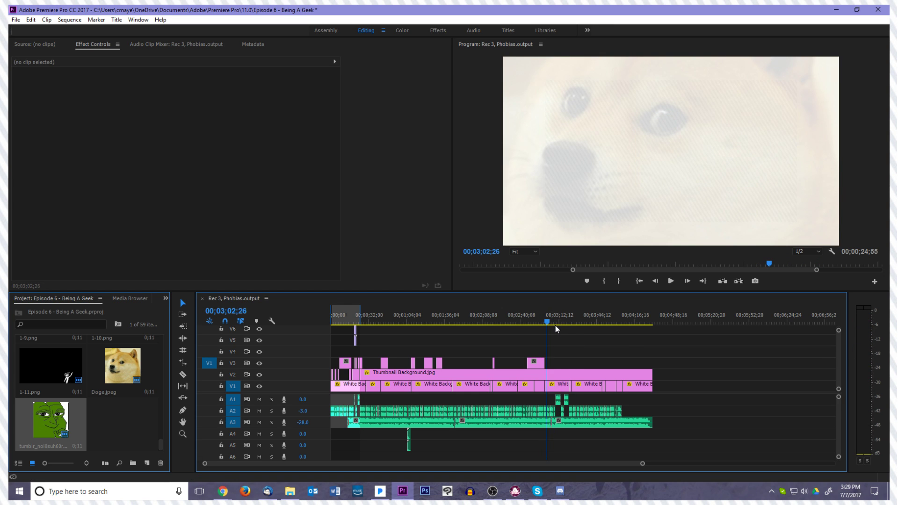
key(space)
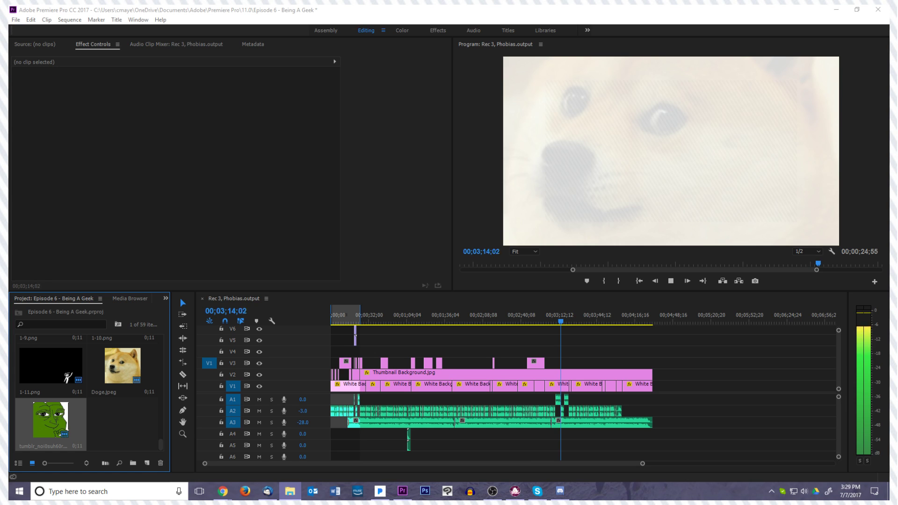
click(574, 363)
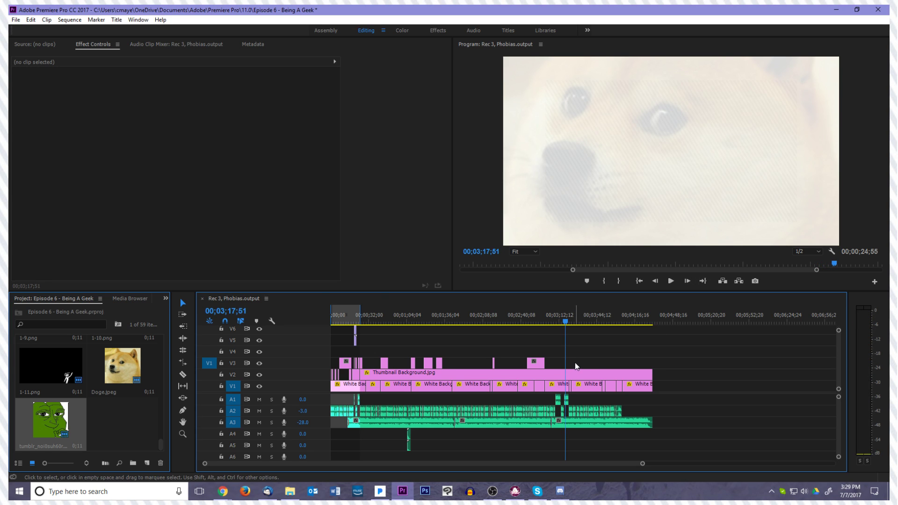
Add Doge.jpeg as a placeholder on V3 at about 00;03;16 and play from there
click(564, 322)
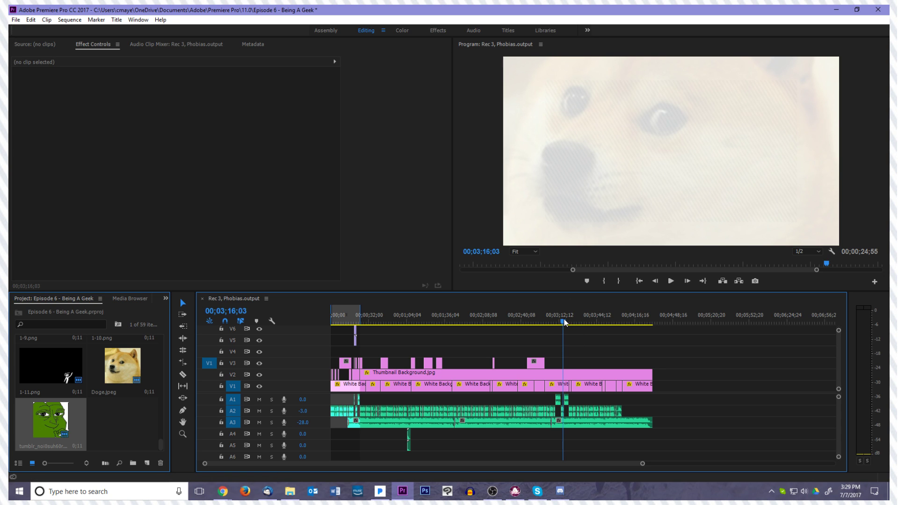
drag(565, 320, 565, 320)
drag(119, 375, 567, 363)
key(space)
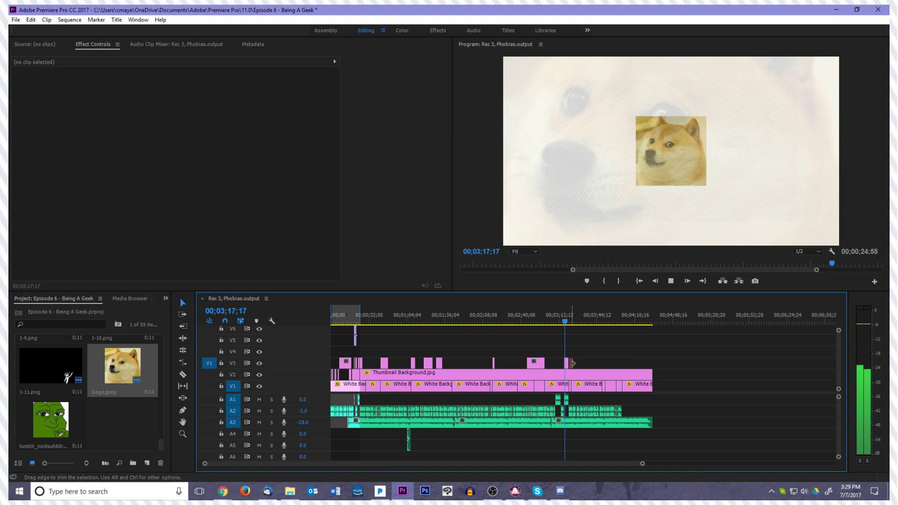
Trim the start of the new Doge.jpeg placeholder on V3 to 00;03;16;55
click(565, 363)
key(=)
key(=)
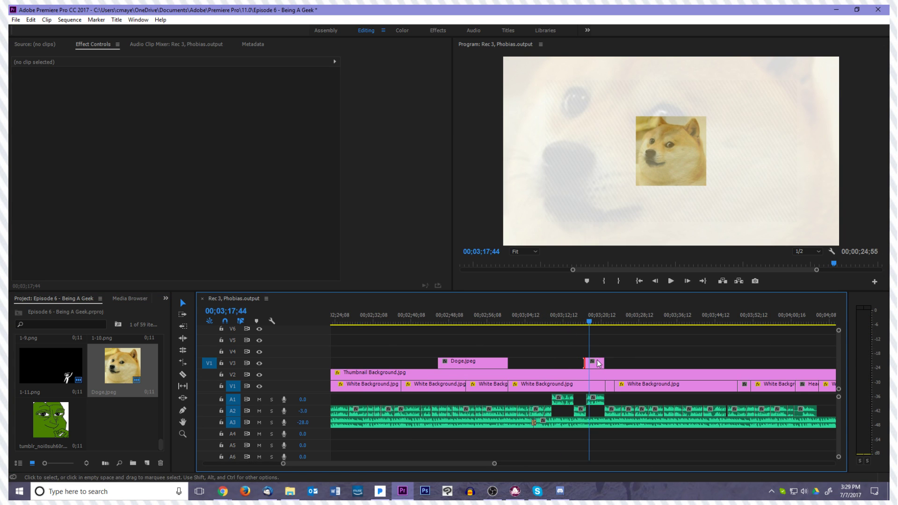
drag(574, 323, 586, 323)
click(585, 370)
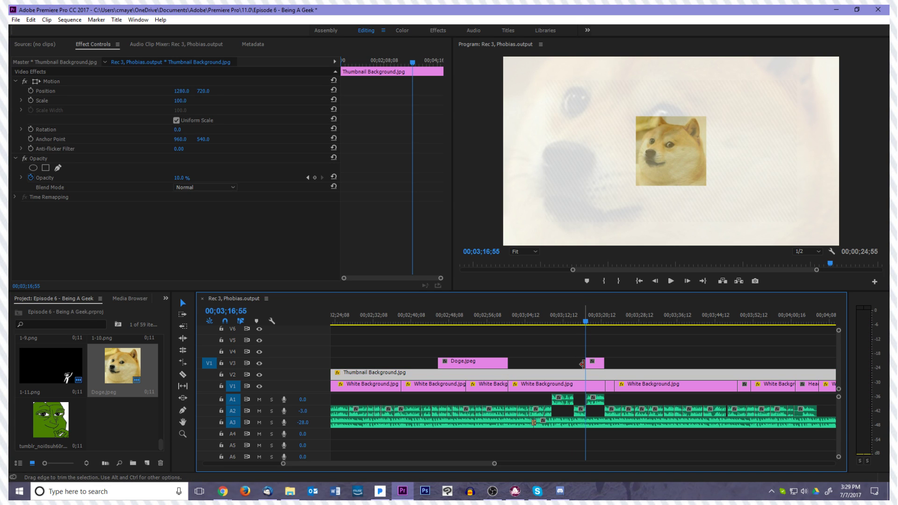
click(611, 351)
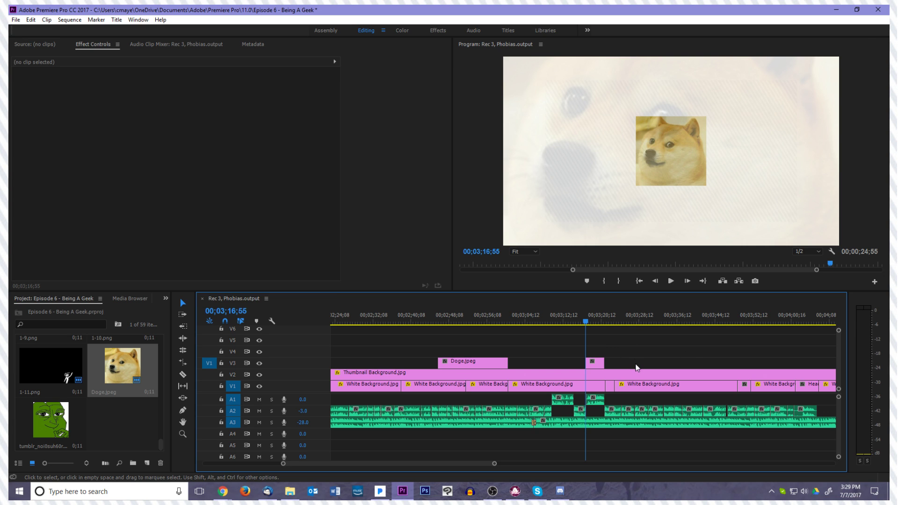
Delete the Head Neutral.png clip at 00;03;22;00 on V1 and extend the following White Background.jpg back over the gap
key(space)
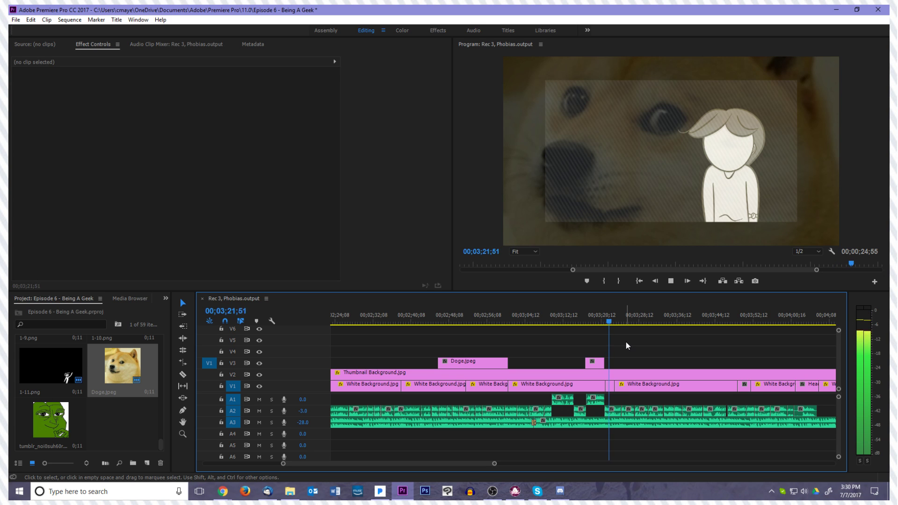
key(space)
click(628, 388)
click(611, 387)
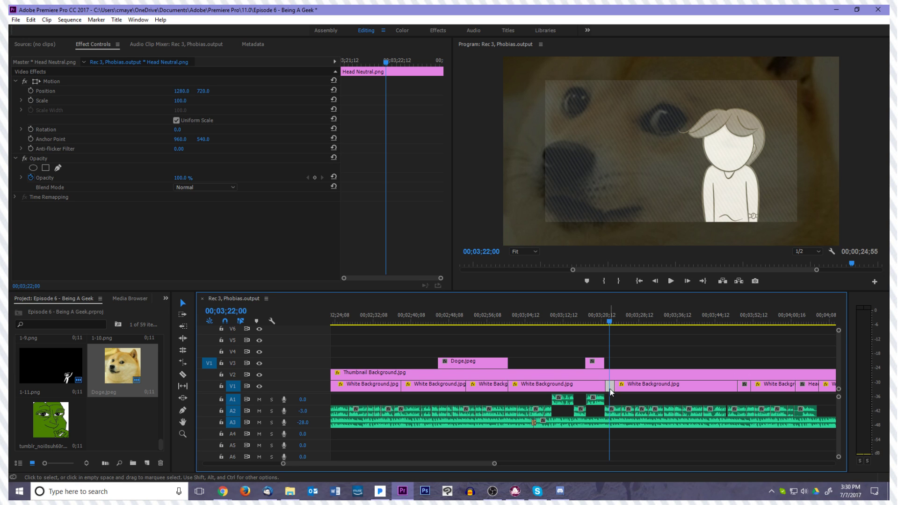
key(Delete)
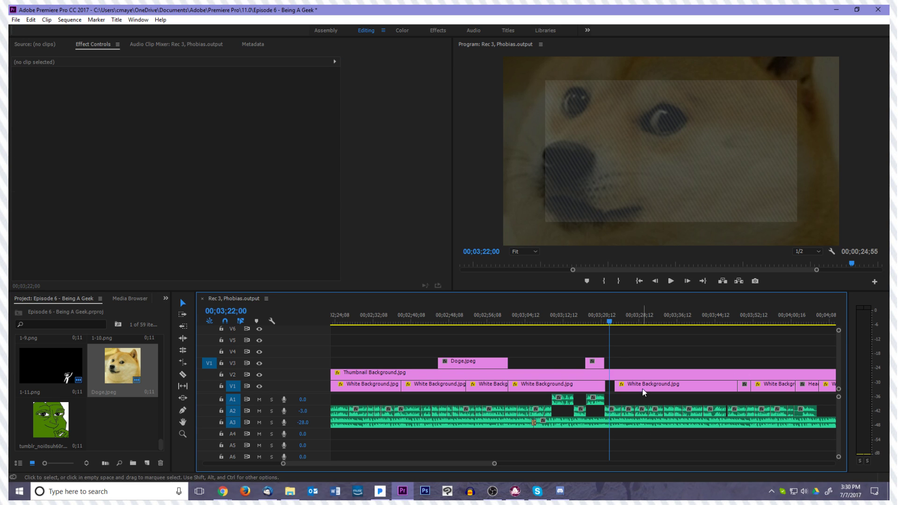
Play on from 00;03;20;06 and extend the Doge.jpeg placeholder on V3 so that it ends at about 00;03;24;32
click(602, 322)
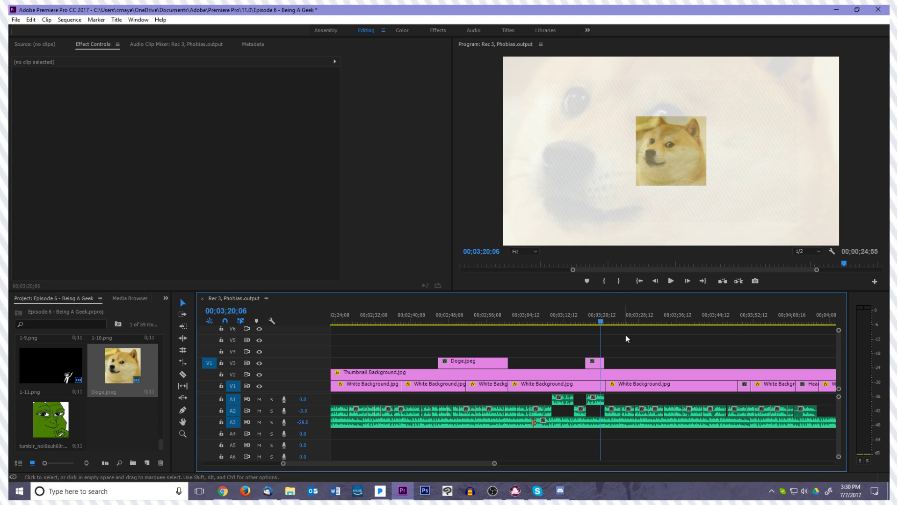
key(space)
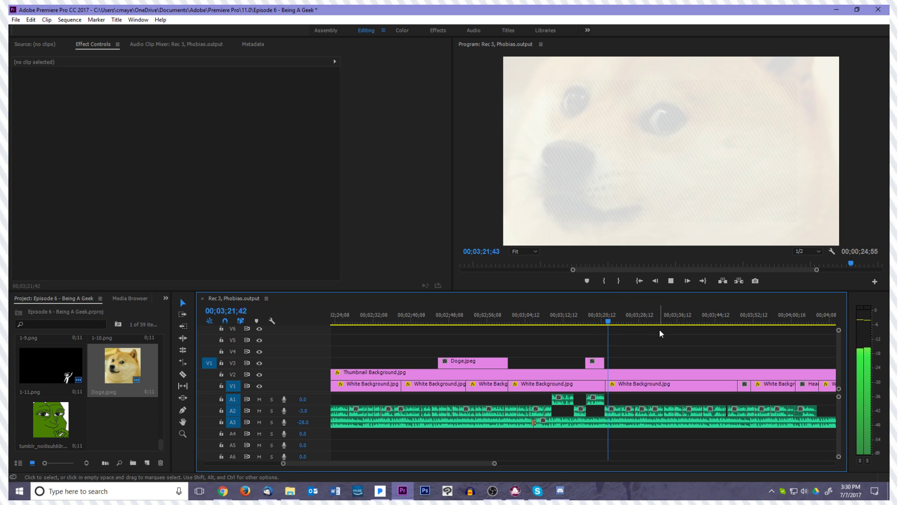
key(space)
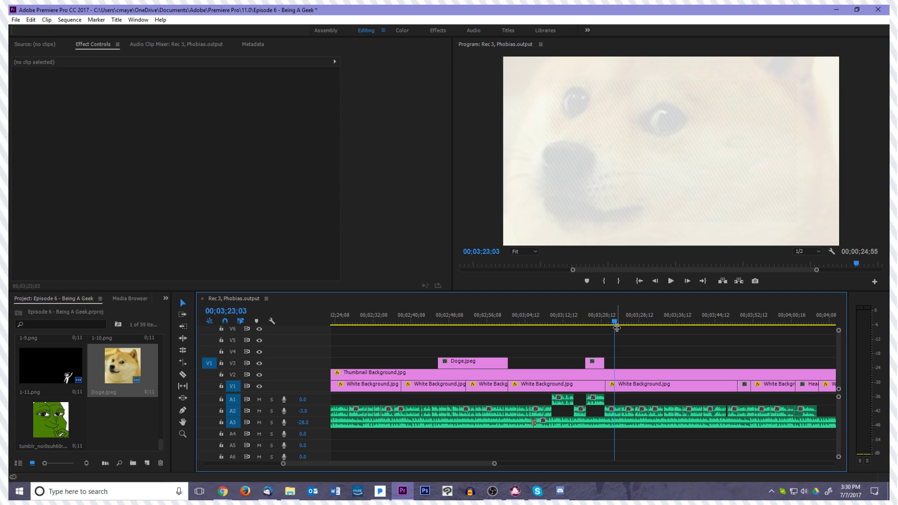
drag(605, 364, 610, 363)
key(space)
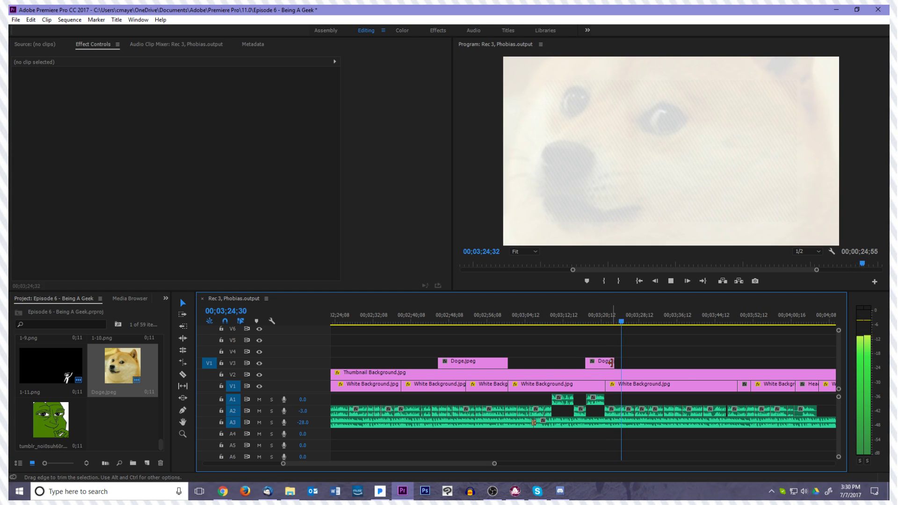
key(space)
drag(611, 364, 622, 363)
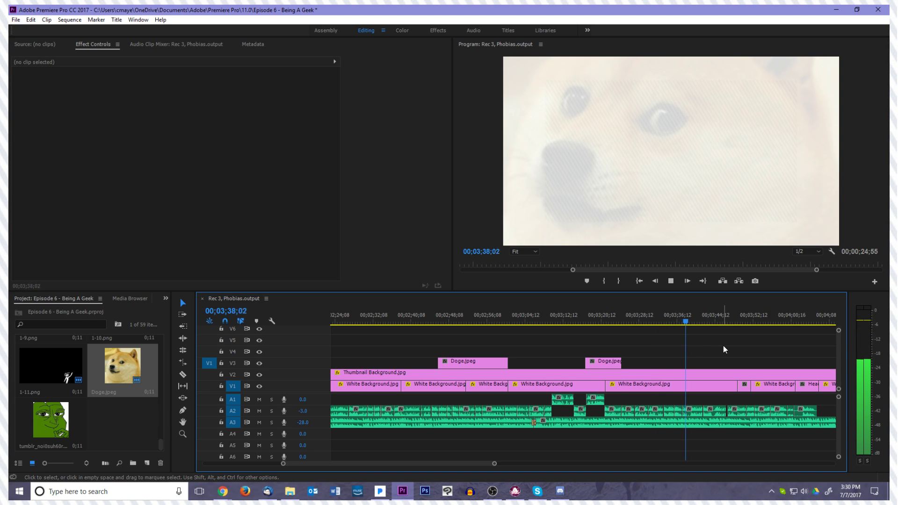
Play on to 00;03;50;04, delete the short character clip there on V1, and extend the preceding White Background.jpg over the gap
key(space)
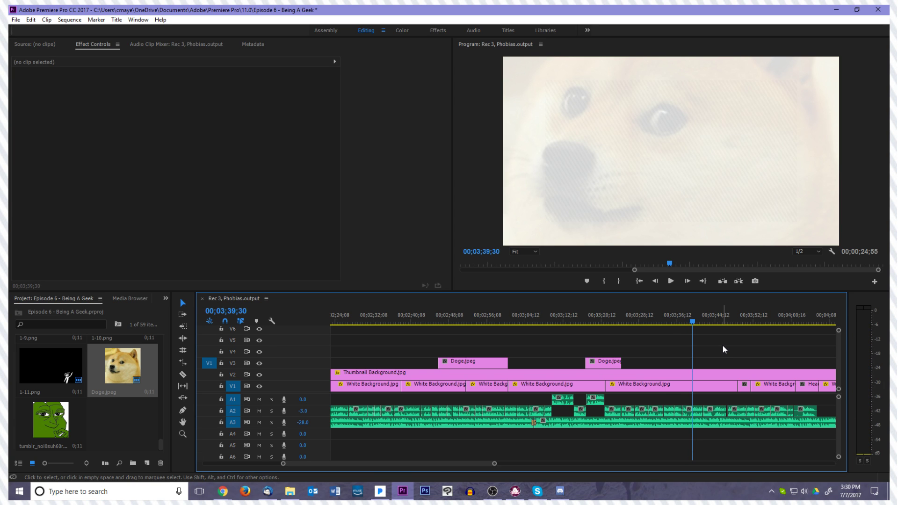
key(space)
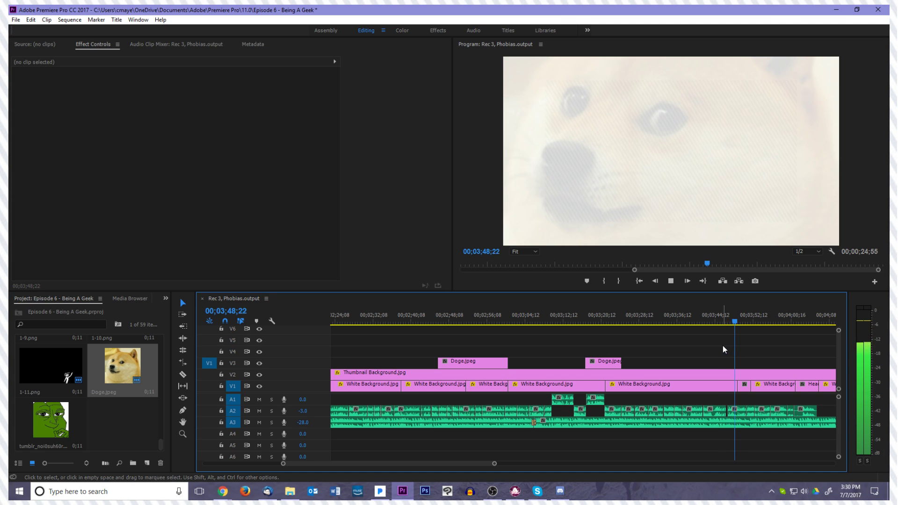
key(space)
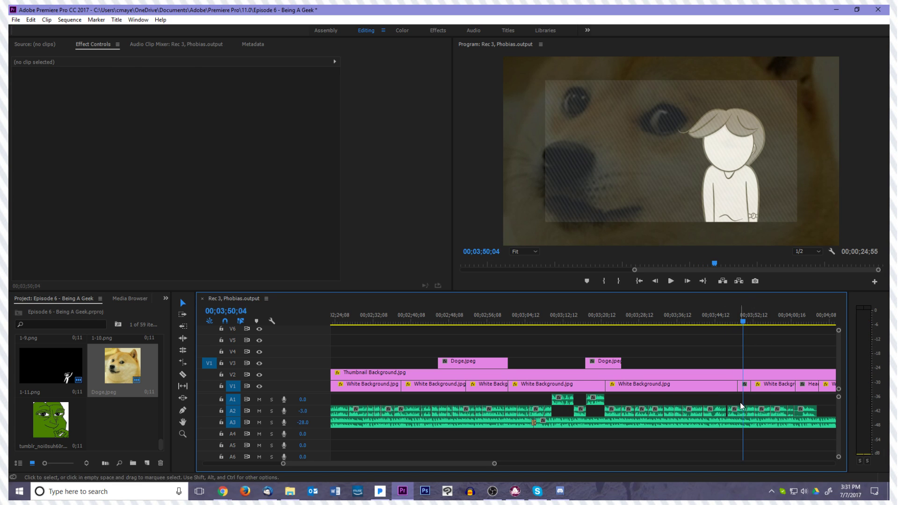
click(746, 389)
key(Delete)
drag(736, 388, 749, 389)
Replace the Head clip after about 00;04;01 on V1 by extending the preceding White Background.jpg over it
key(space)
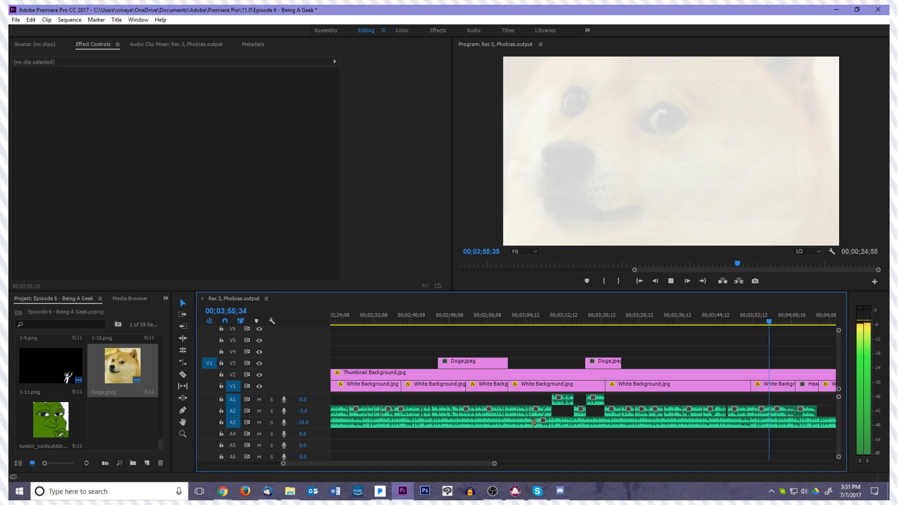
click(813, 385)
drag(796, 385, 819, 385)
key(space)
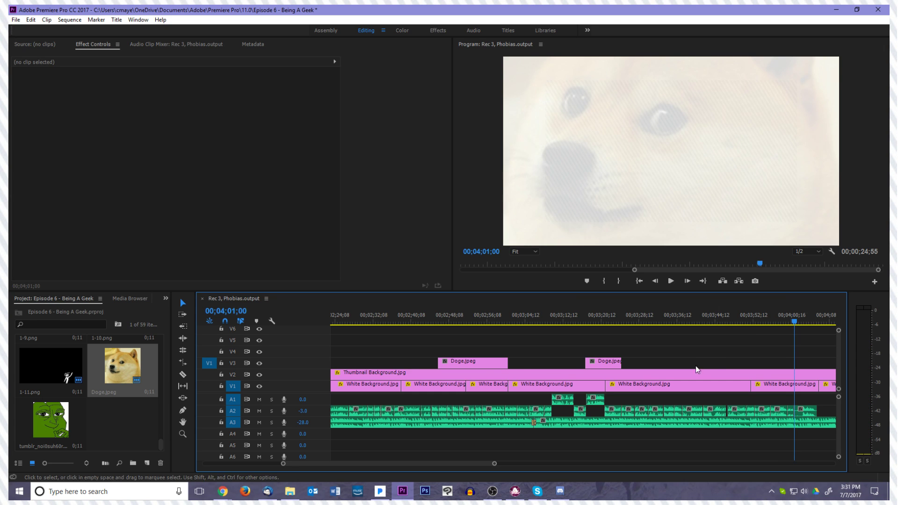
Duplicate the Doge.jpeg placeholder to about 00;04;01 on V3 and trim its end to 00;04;06;09
drag(607, 362, 822, 364)
scroll(769, 364, down, 10)
key(space)
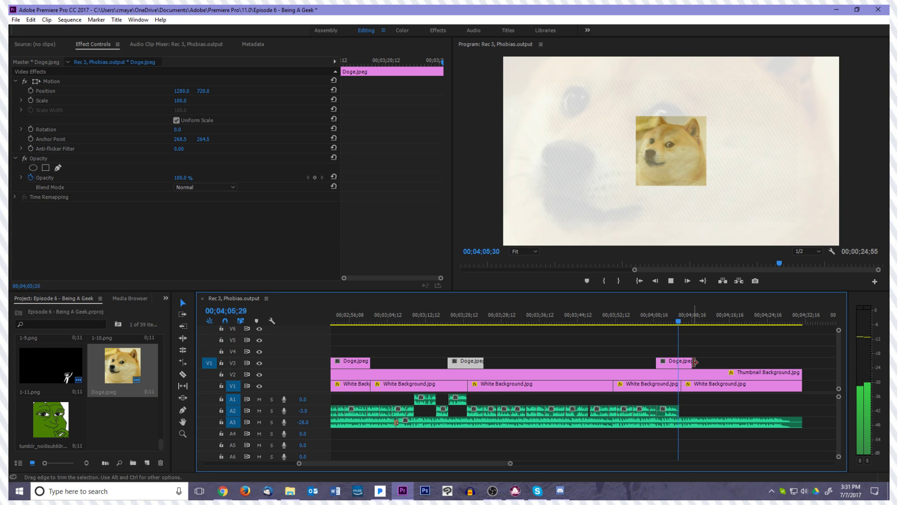
drag(694, 362, 681, 362)
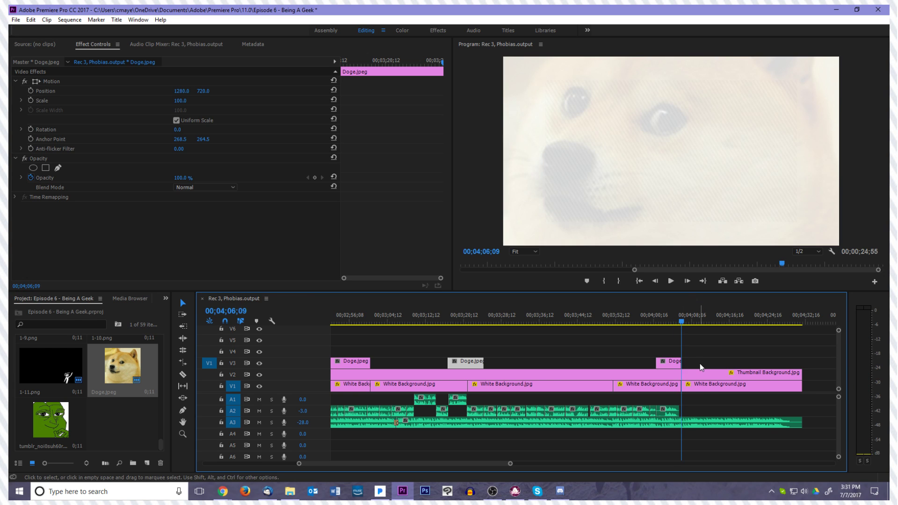
click(700, 363)
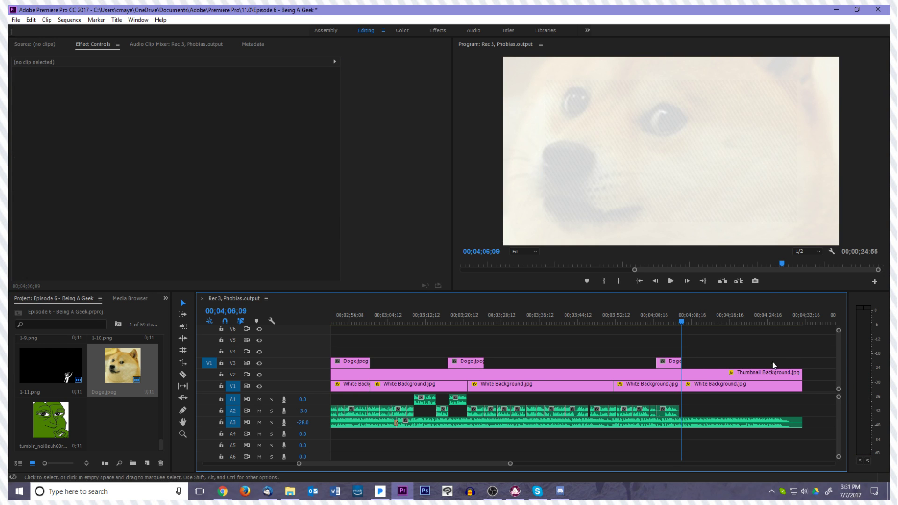
Trim the end of the long Doge.jpeg overlay on V9 to 00;04;06;09
scroll(836, 368, up, 3)
drag(803, 347, 682, 347)
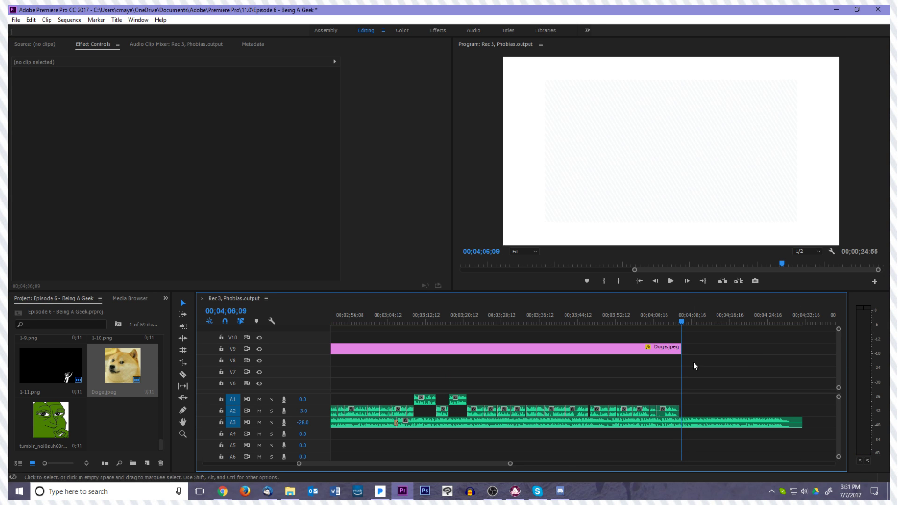
key(minus)
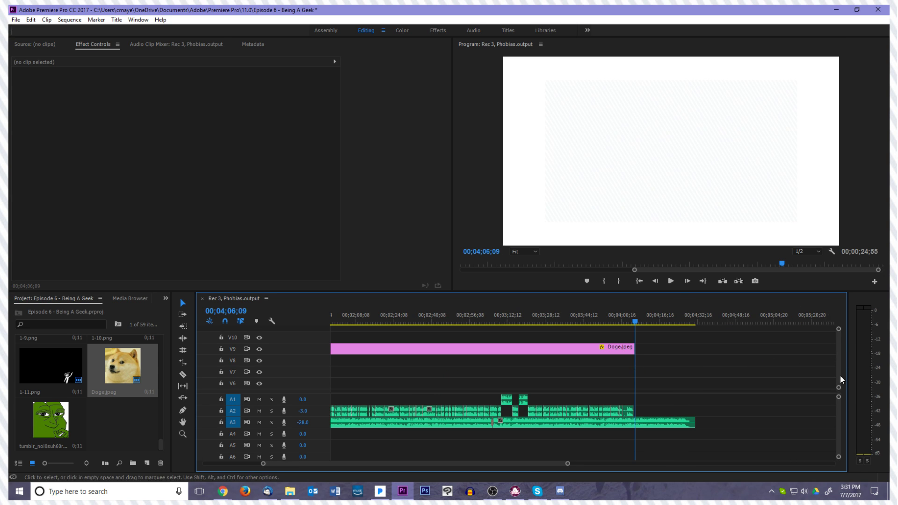
scroll(840, 370, down, 5)
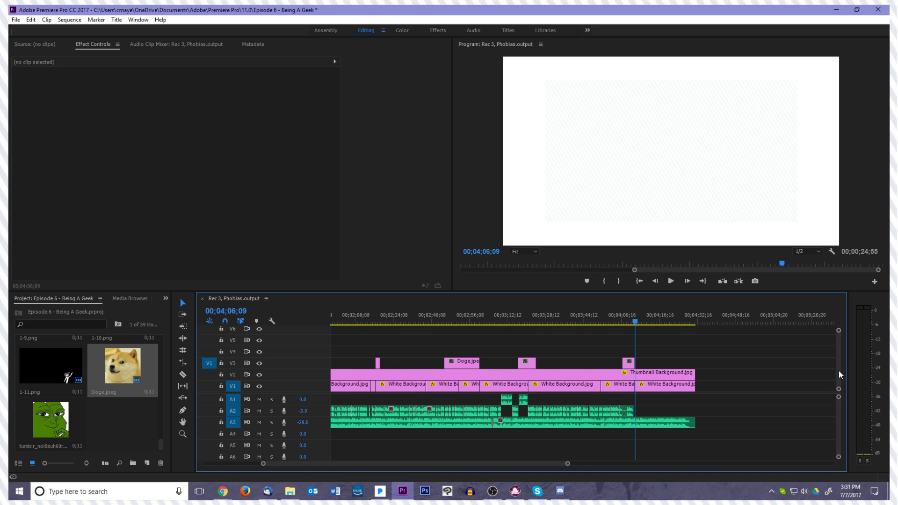
drag(543, 464, 561, 471)
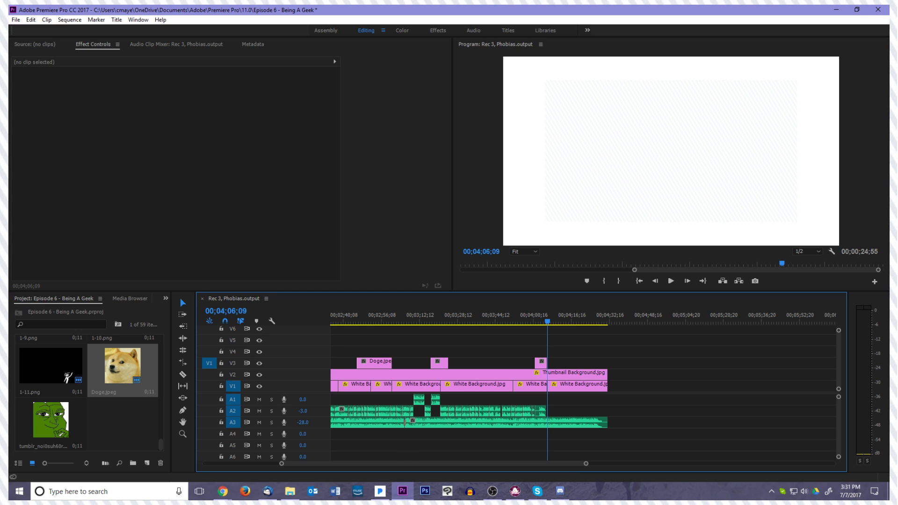
key(alt+Tab)
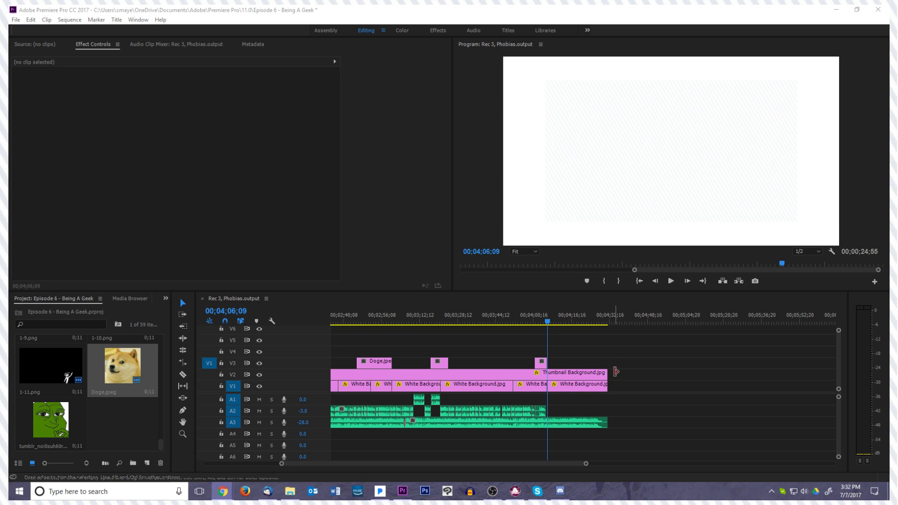
Return to the start of the sequence and hide track V9 with the faint Doge.jpeg overlay
click(639, 281)
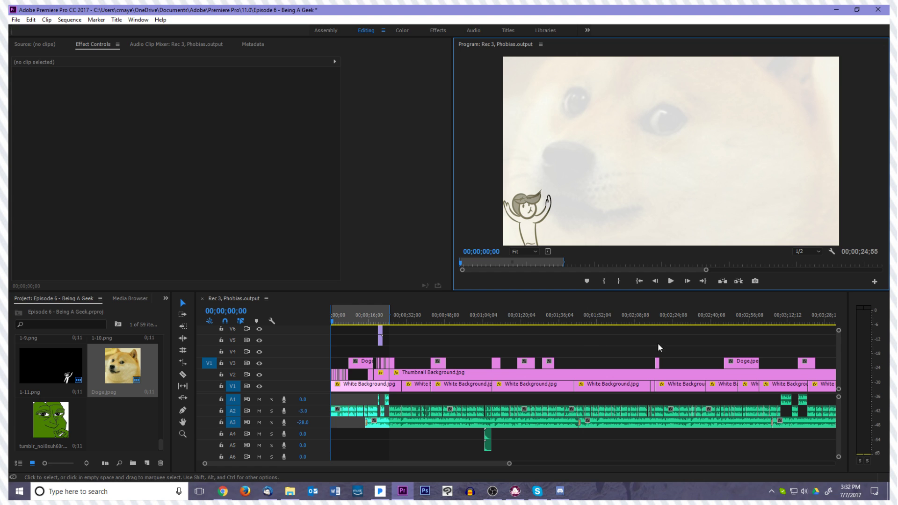
drag(838, 344, 838, 335)
click(577, 347)
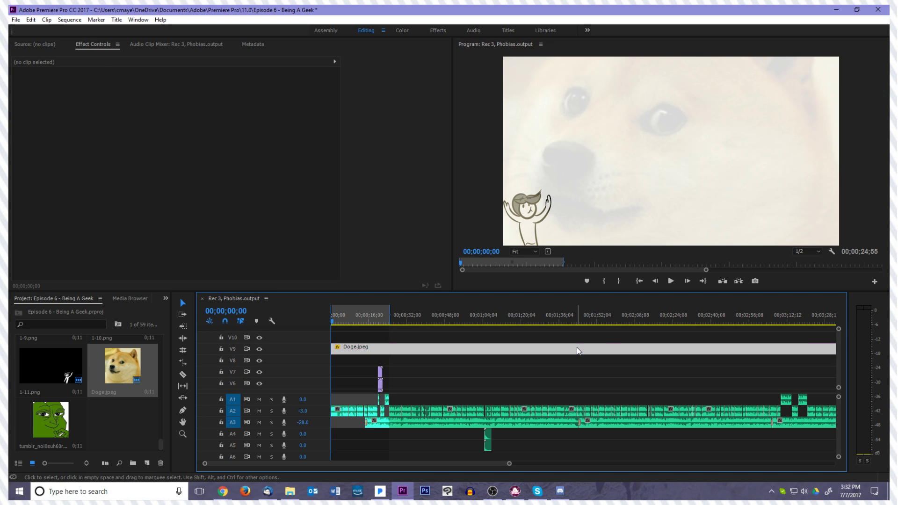
click(259, 349)
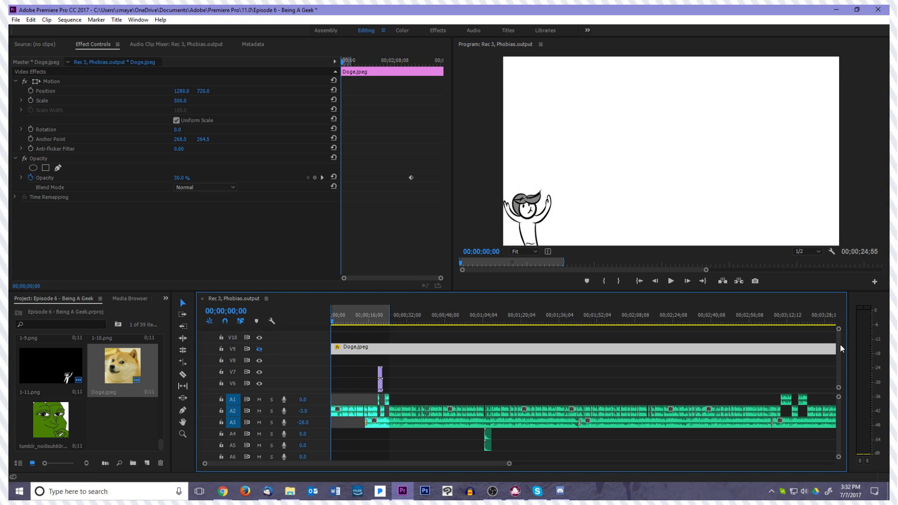
drag(840, 348, 839, 365)
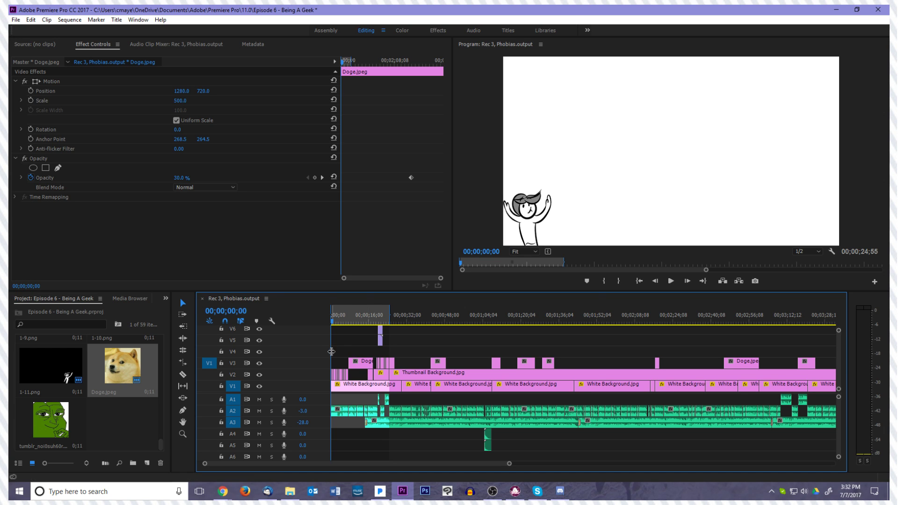
Move the numbered 1-series drawings in the first 00;00;07;37 of the sequence from V2 up to V3
key(=)
key(=)
key(=)
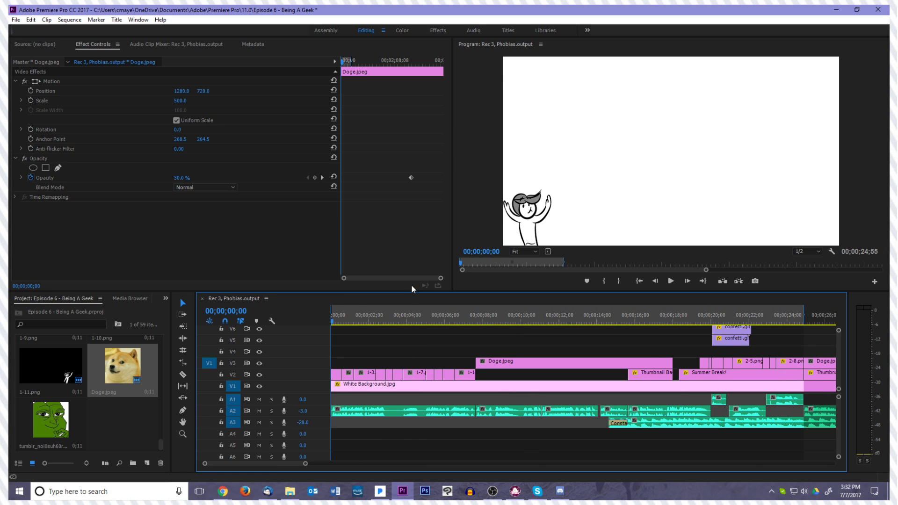
drag(333, 322, 477, 335)
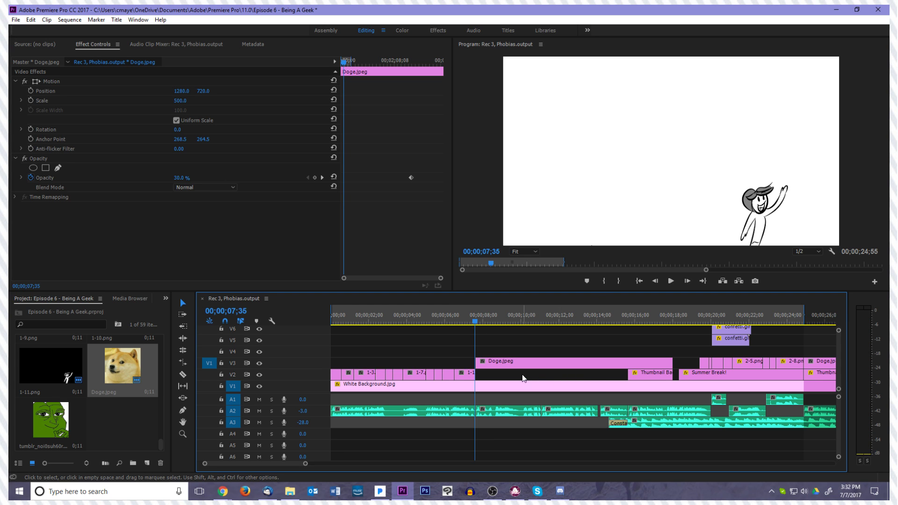
drag(462, 350, 290, 378)
key(minus)
key(minus)
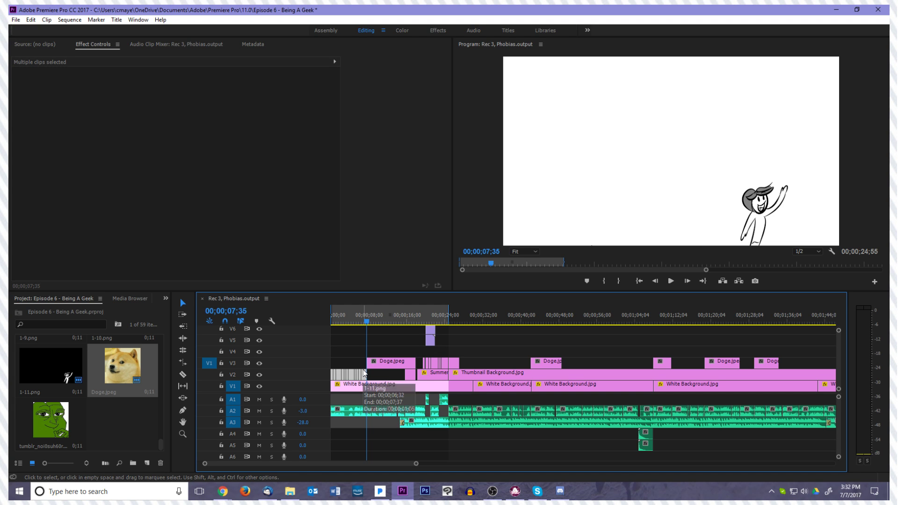
drag(364, 373, 364, 362)
Raise the 2-series drawings with their adjoining Doge.jpeg to V4 and the Summer Break! title to V3
click(411, 375)
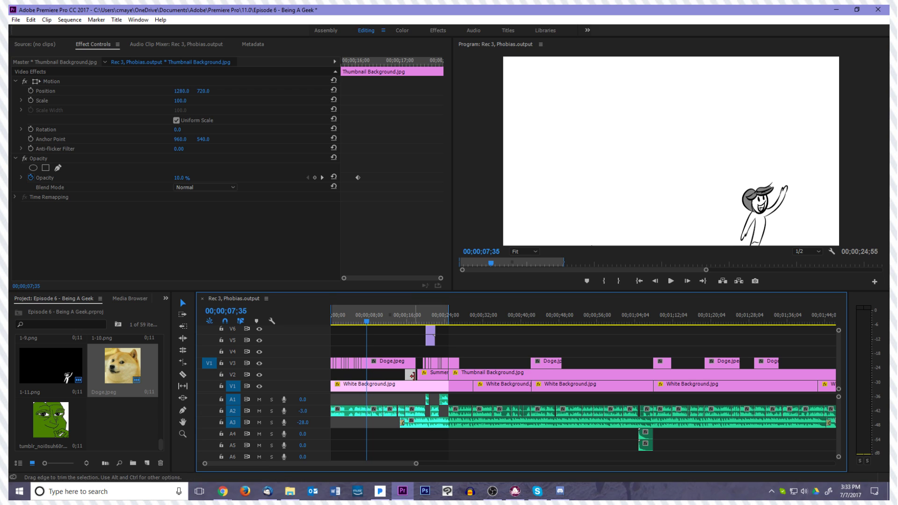
drag(422, 355, 452, 362)
click(422, 361)
shift+click(456, 366)
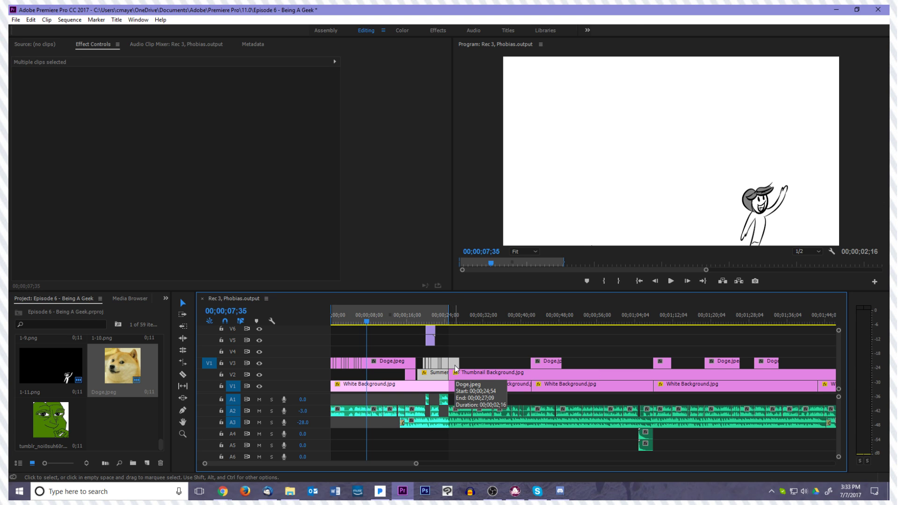
drag(455, 366, 455, 355)
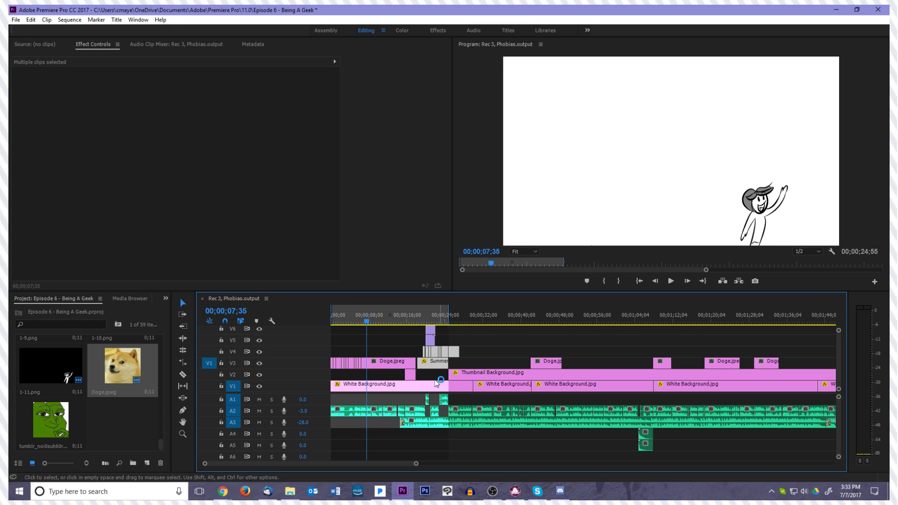
Delete the short Thumbnail Background.jpg clip on V2 and extend the following one back to the start of the sequence
click(412, 376)
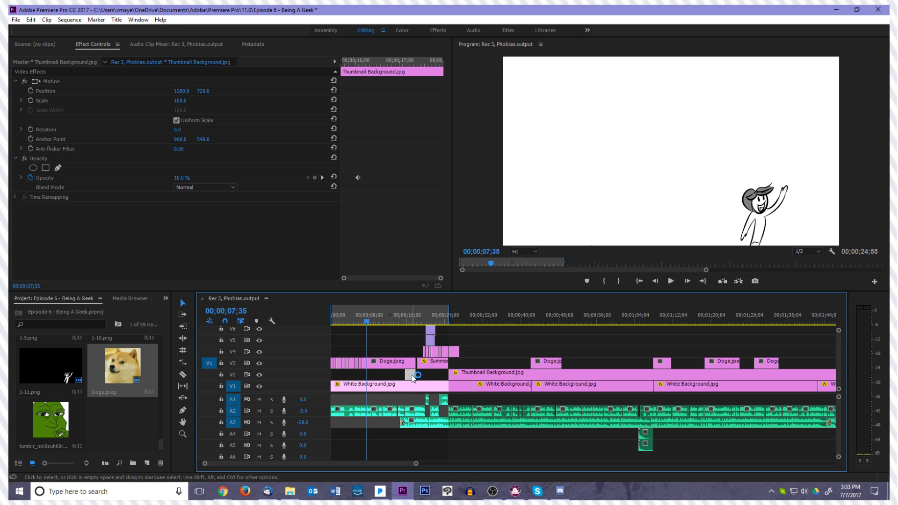
drag(447, 375, 307, 381)
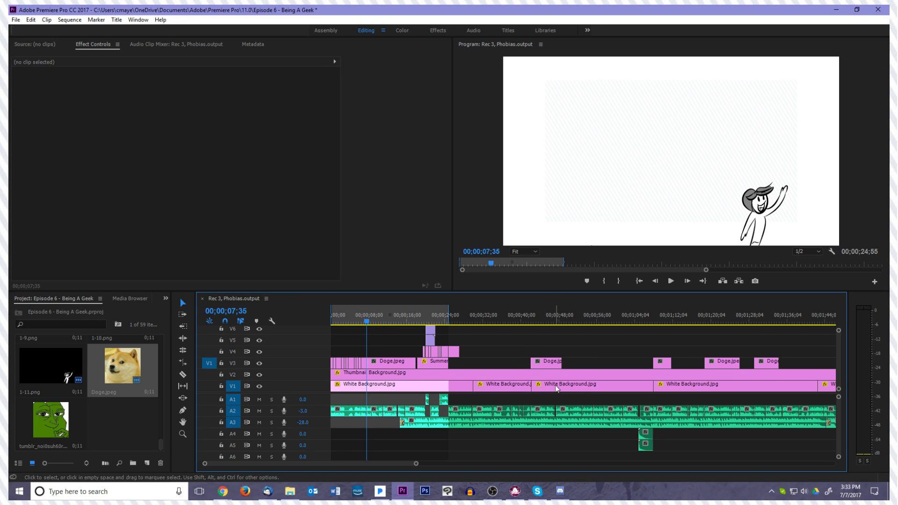
Open drawing 22-1 in Windows Photo Viewer, inspect the character's face up close, and close the viewer
click(290, 491)
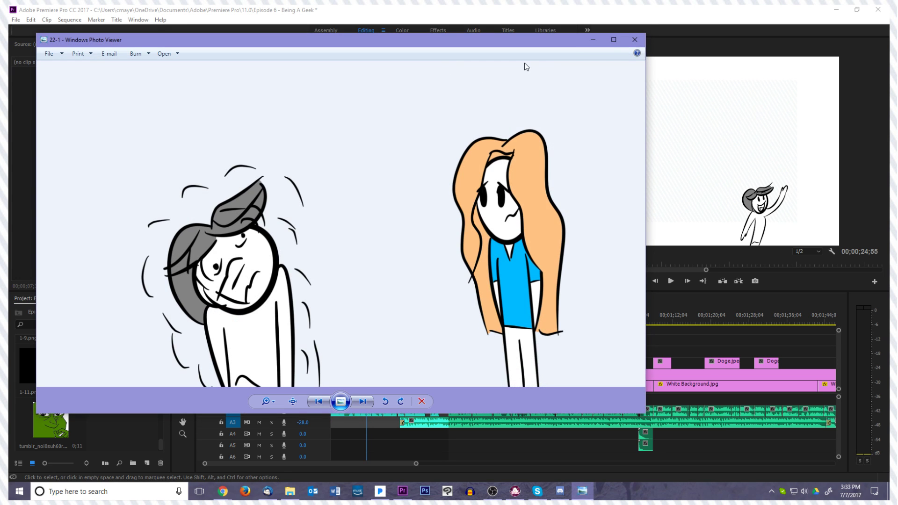
click(614, 40)
scroll(401, 262, up, 5)
drag(407, 267, 698, 331)
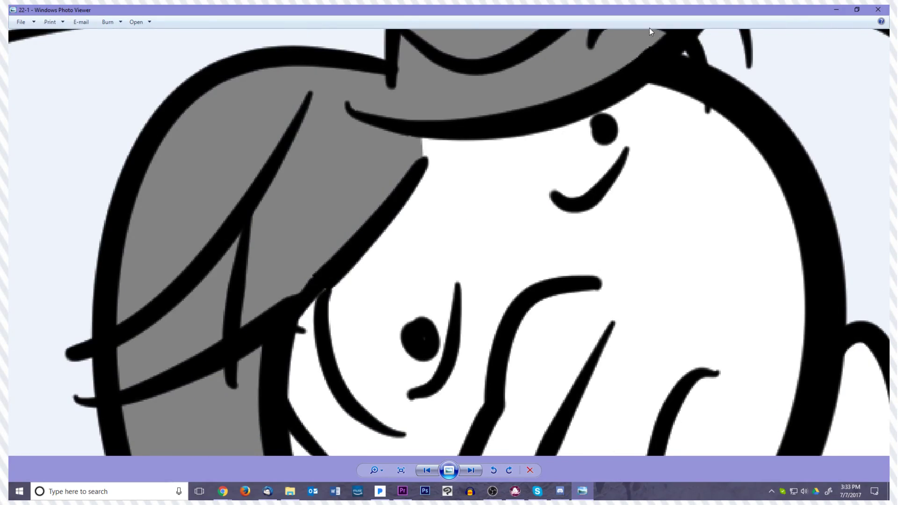
click(878, 9)
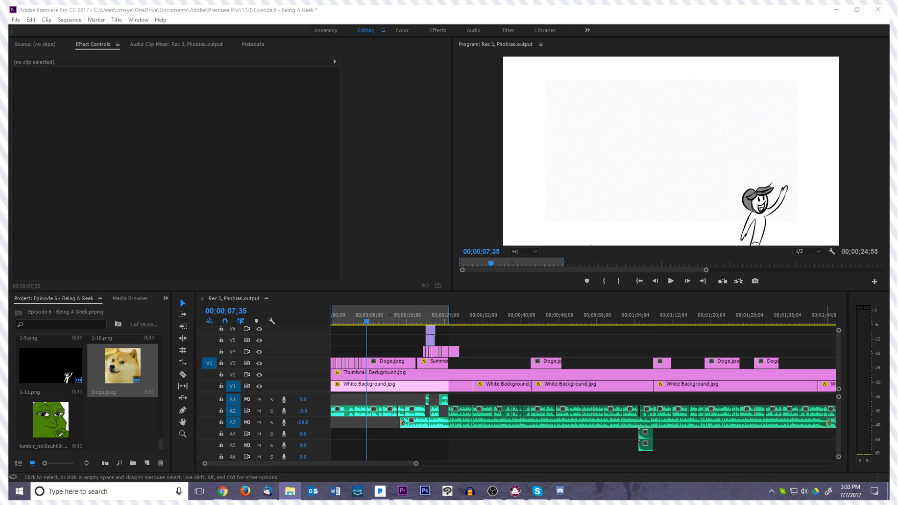
click(372, 338)
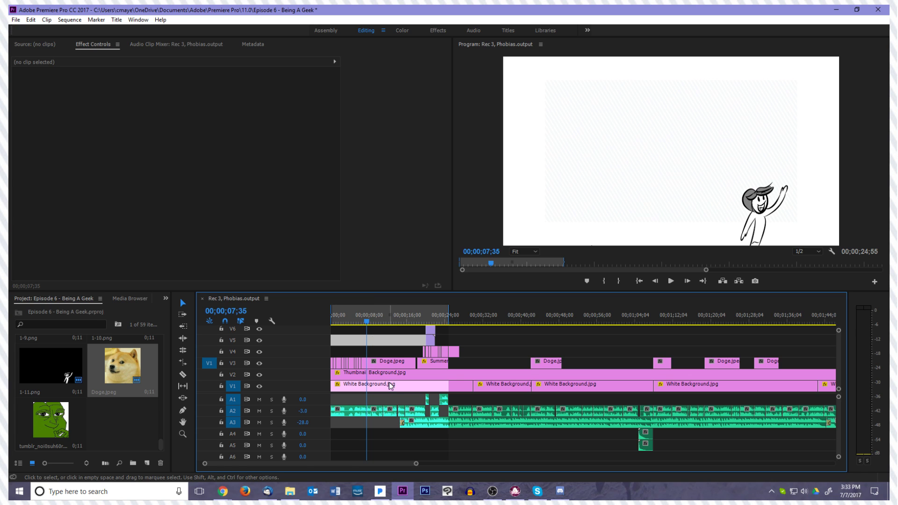
key(=)
key(=)
click(478, 321)
key(ctrl+s)
drag(481, 322, 471, 322)
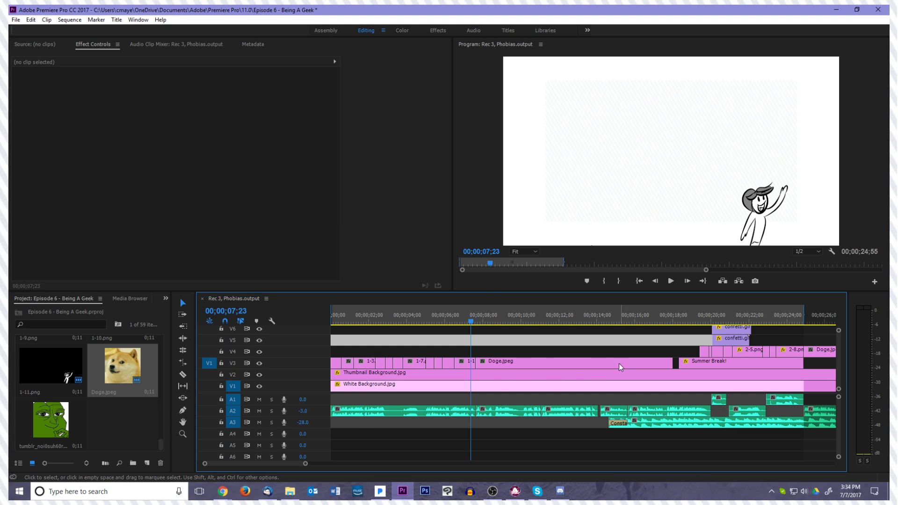
click(439, 377)
key(minus)
key(minus)
key(minus)
key(minus)
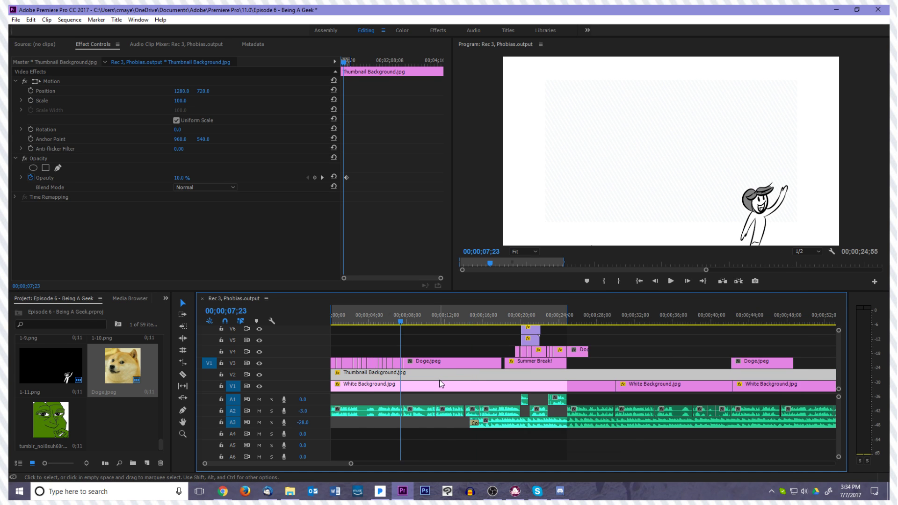
key(equal)
key(equal)
key(equal)
key(equal)
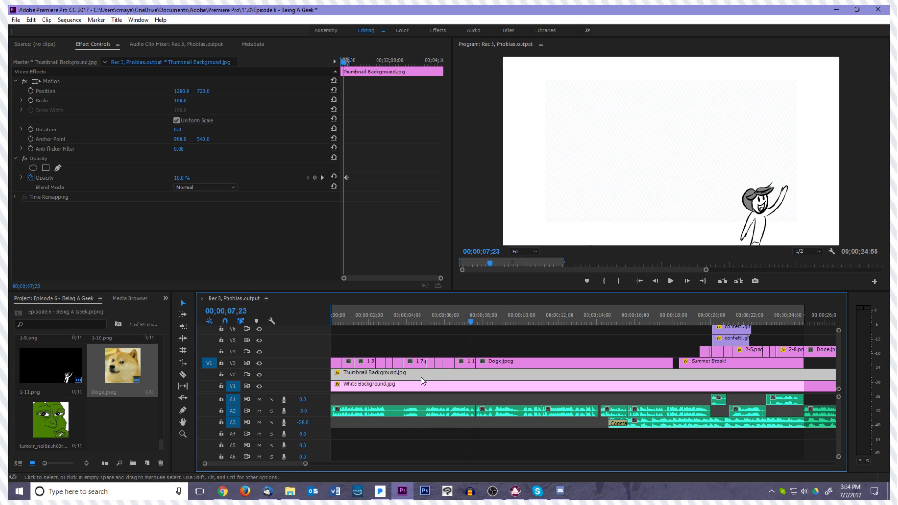
Clear all White Background.jpg clips on V1 except the first, and extend that one to the end of the sequence
scroll(531, 373, down, 5)
key(minus)
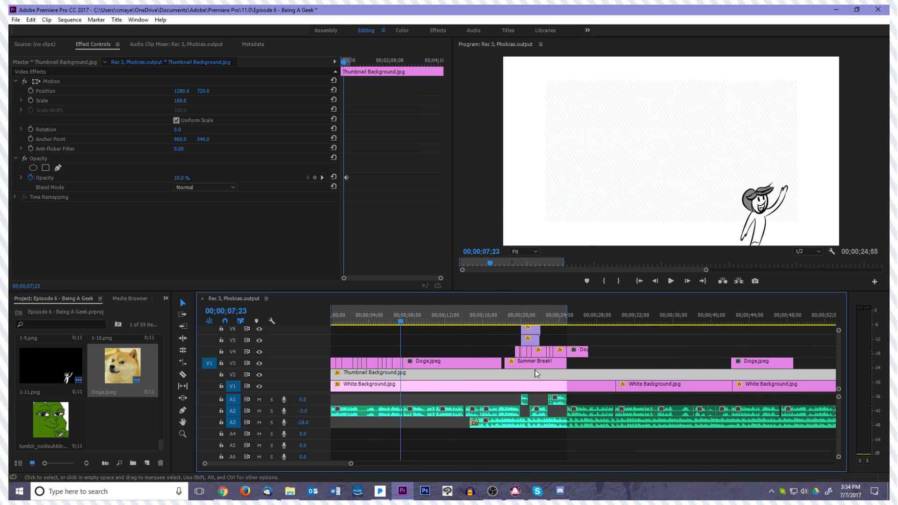
key(minus)
key(minus)
key(minus)
drag(665, 394, 370, 385)
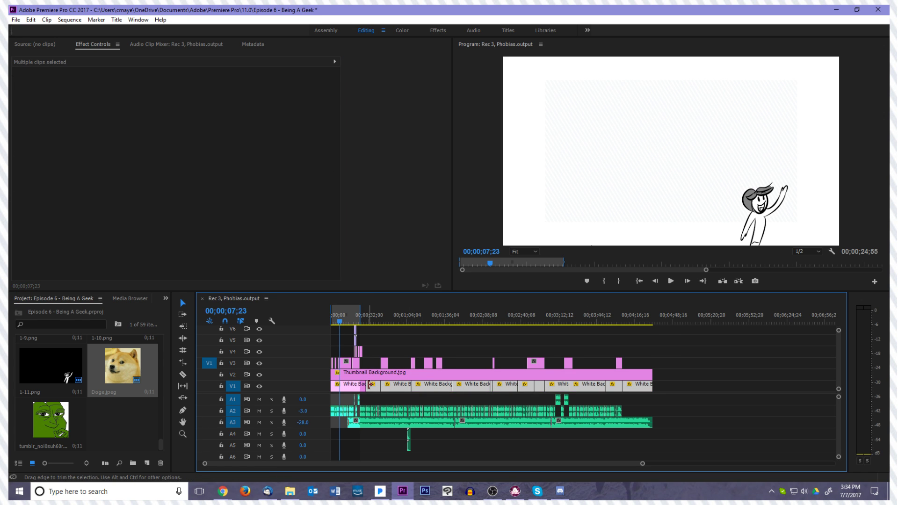
right_click(369, 385)
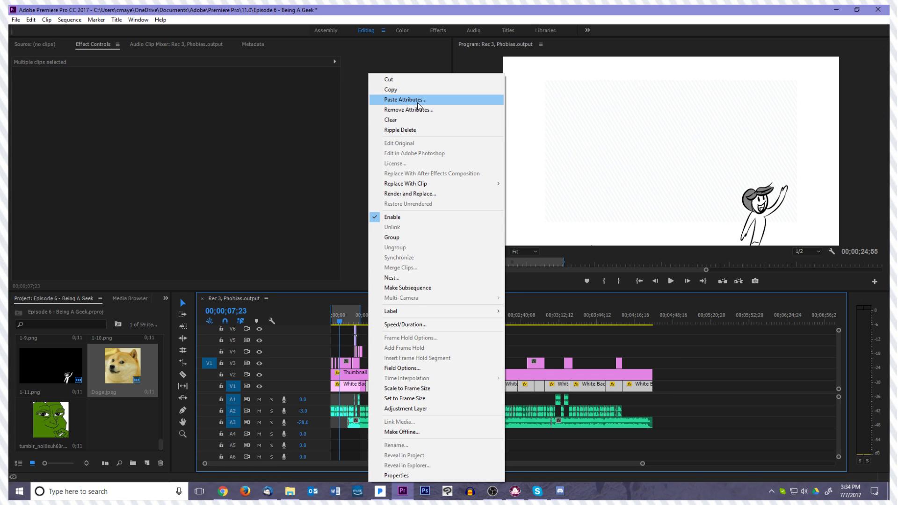
click(394, 121)
drag(365, 385, 652, 396)
click(404, 388)
Scrub from the first Doge.jpeg placeholder to the sequence end to check the continuous backgrounds, and return to the start
key(equal)
key(equal)
key(equal)
key(equal)
key(equal)
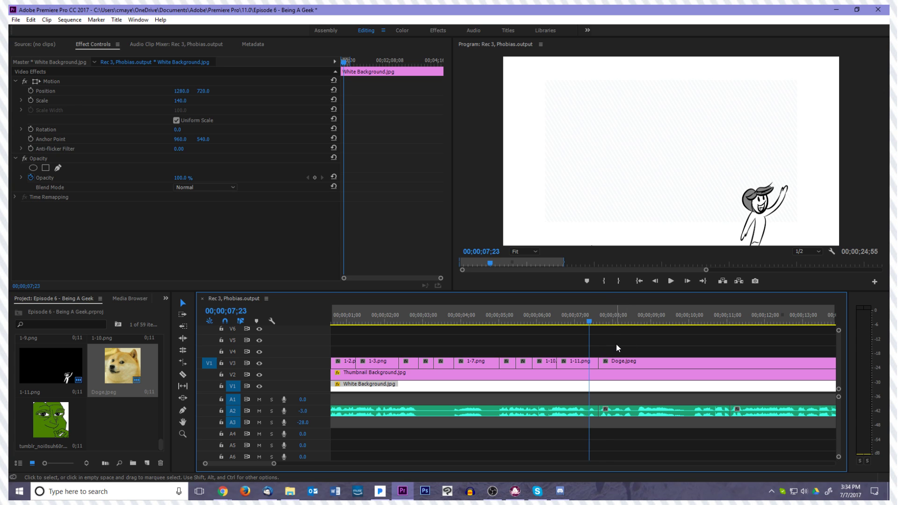
drag(589, 326, 626, 358)
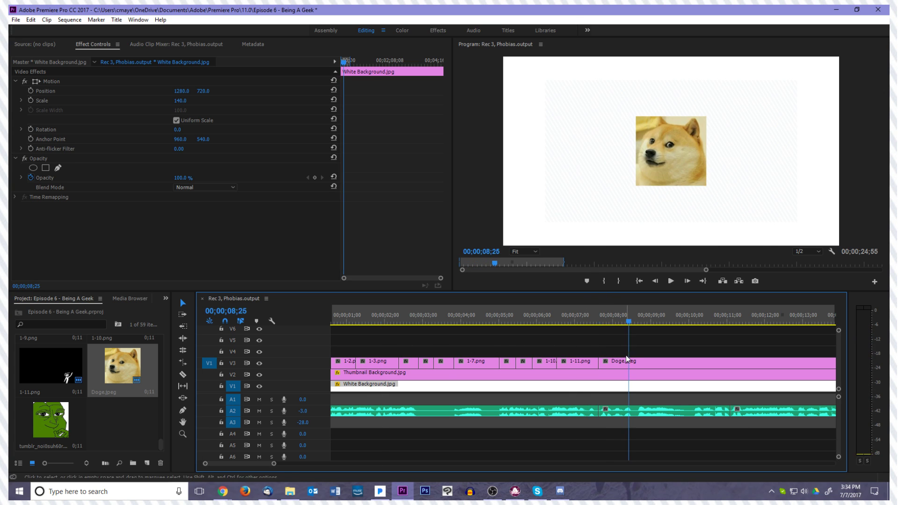
click(627, 361)
key(minus)
key(minus)
drag(419, 328, 681, 330)
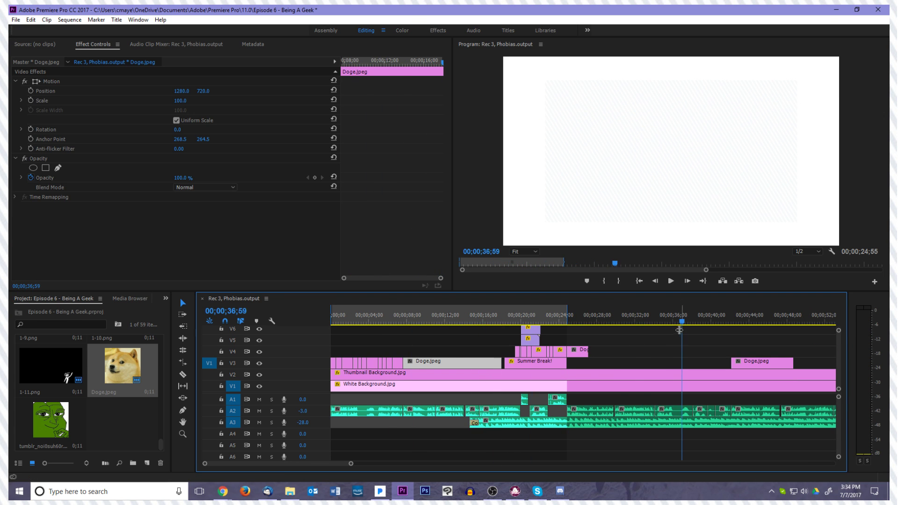
click(671, 347)
key(minus)
key(minus)
key(minus)
key(equal)
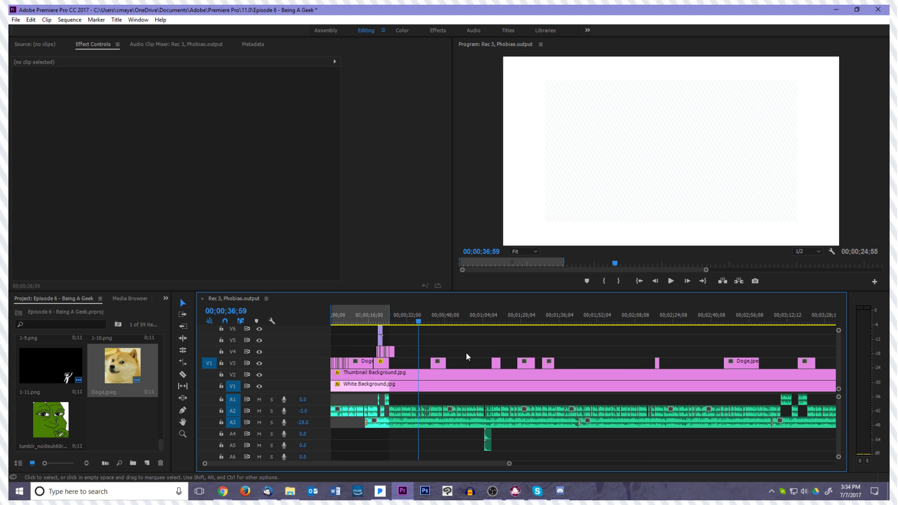
key(minus)
drag(376, 320, 653, 316)
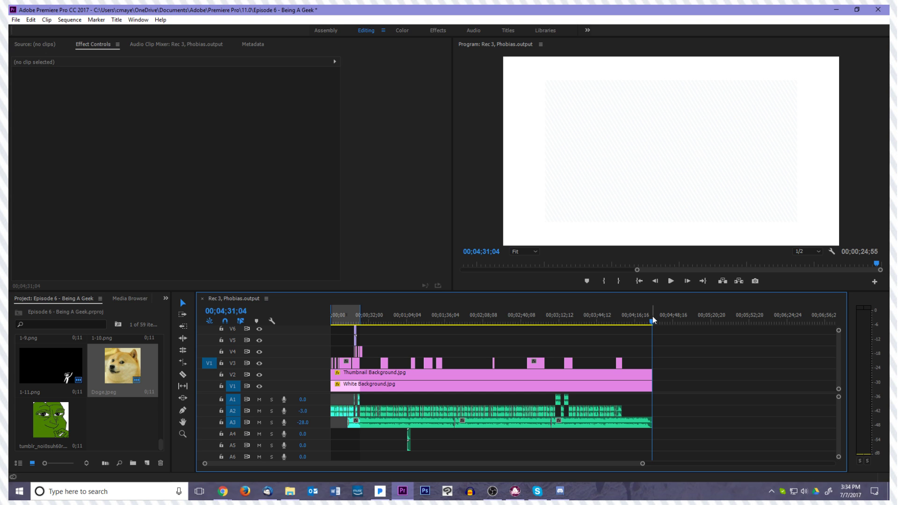
click(640, 281)
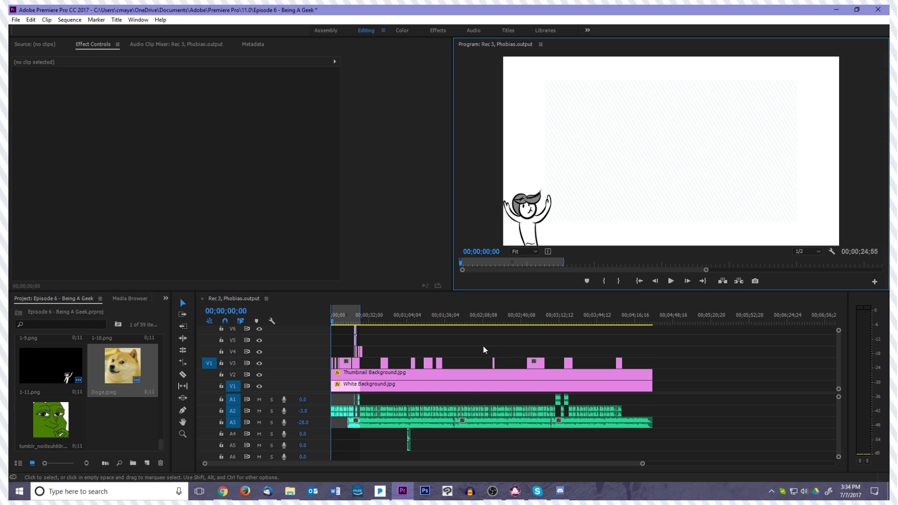
Set the scale of Thumbnail Background.jpg on V2 to 140 so it fills the frame
click(394, 352)
key(equal)
key(equal)
key(equal)
key(equal)
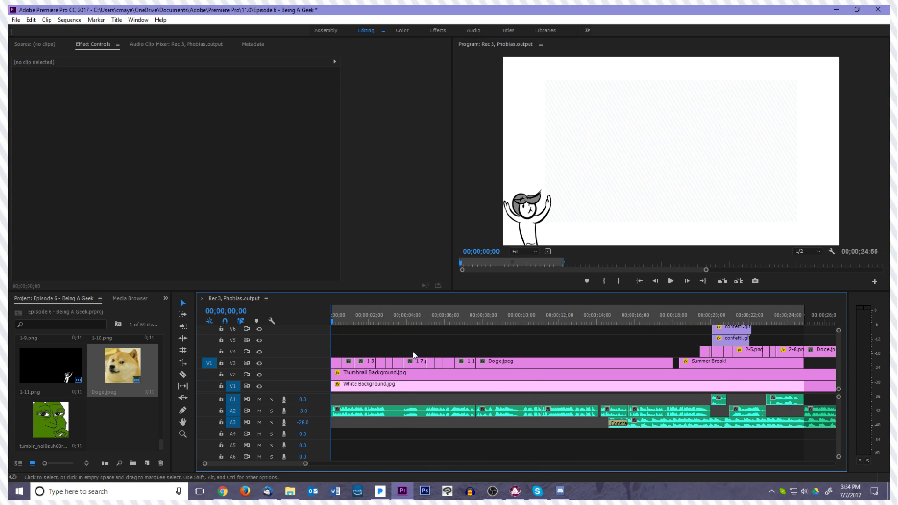
click(393, 377)
drag(179, 102, 193, 103)
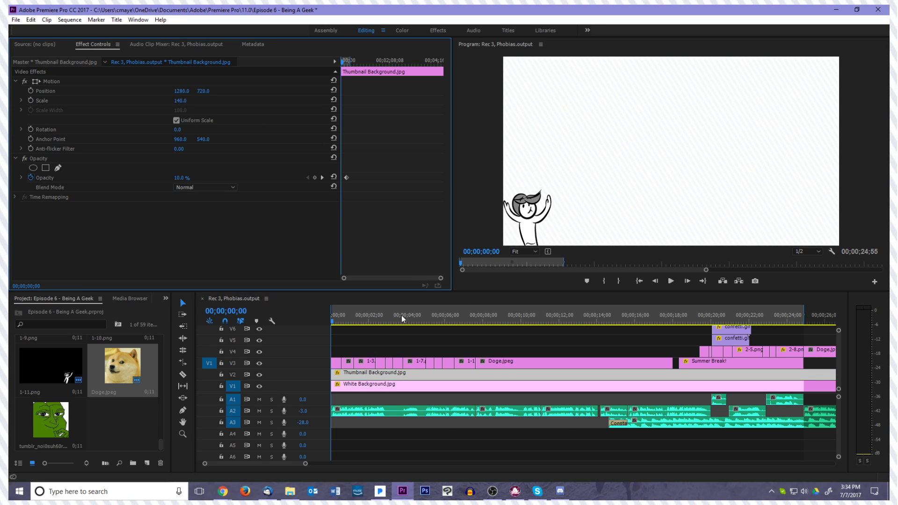
Scrub and play the opening drawings from the sequence start to review them over the thumbnail background
drag(335, 321, 478, 331)
key(Home)
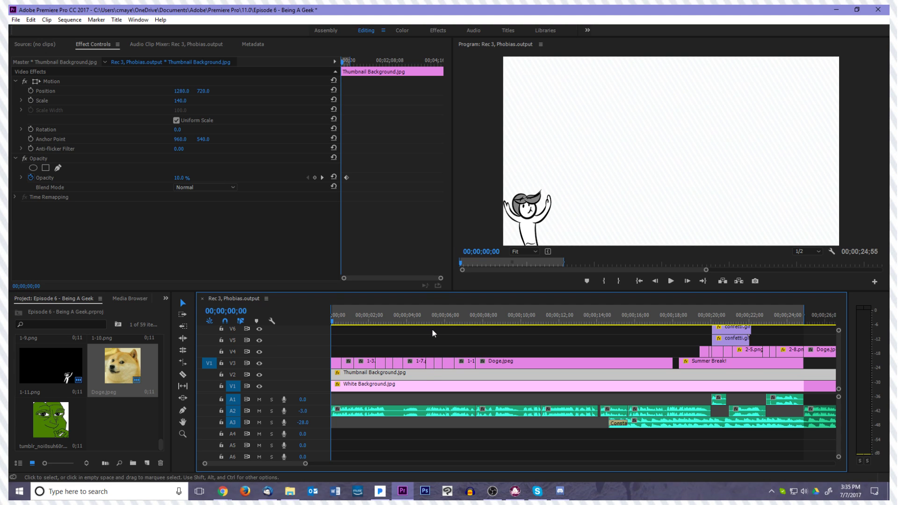
click(461, 352)
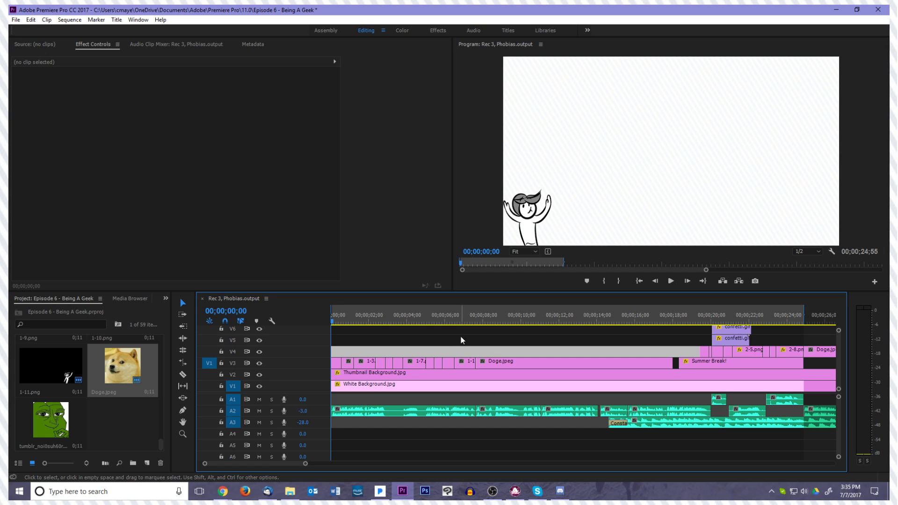
click(430, 341)
key(space)
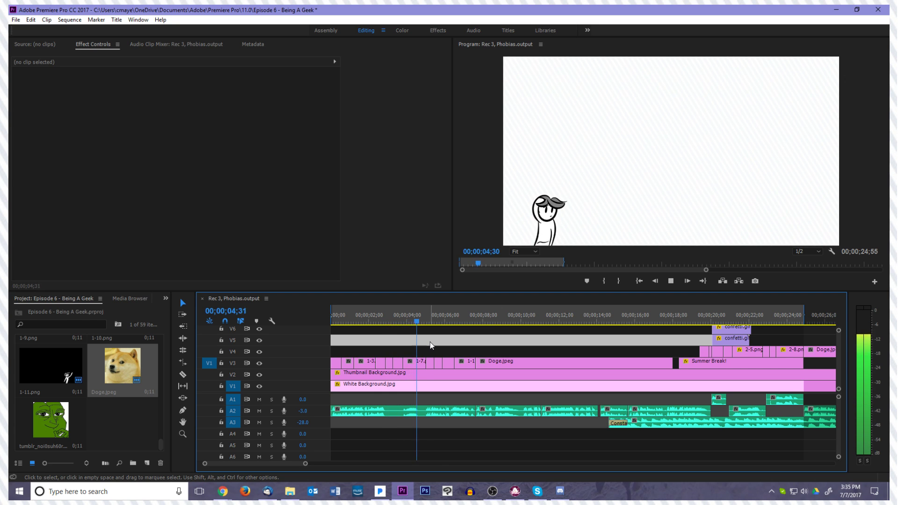
key(space)
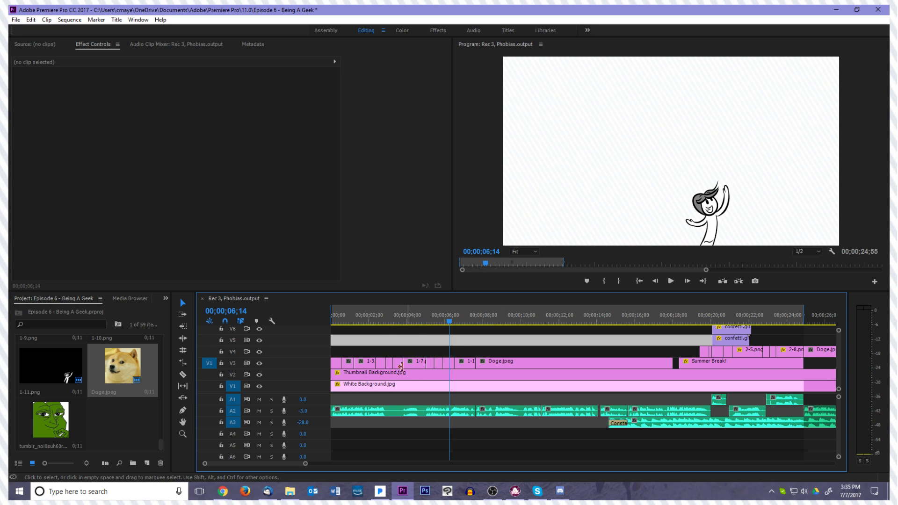
Review the change from 1-11.png to the Doge.jpeg placeholder around 00;00;07;37, and return to the sequence start
drag(446, 327, 427, 330)
key(space)
click(436, 377)
key(=)
key(=)
key(=)
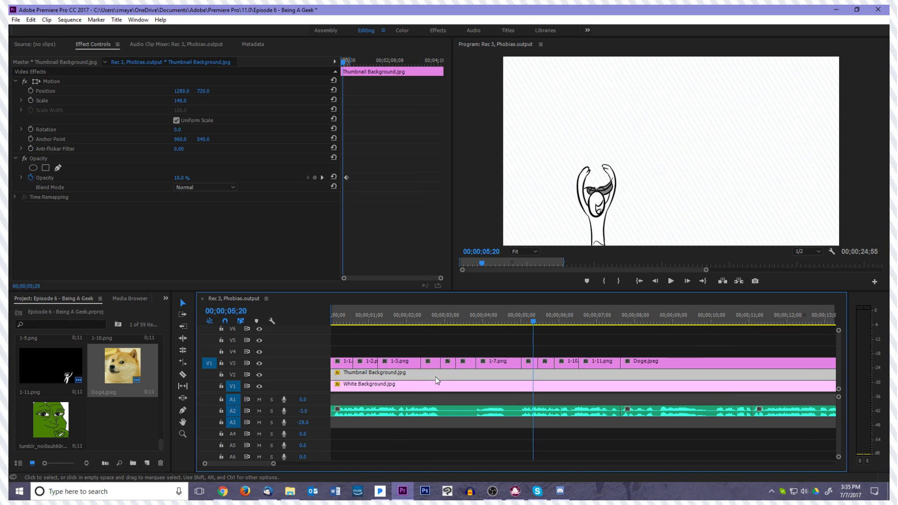
drag(609, 361, 591, 361)
key(space)
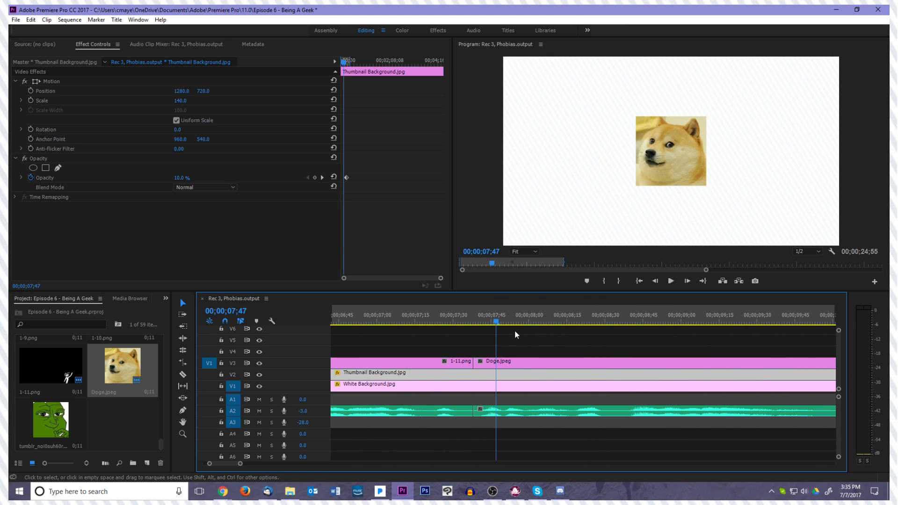
drag(492, 321, 416, 326)
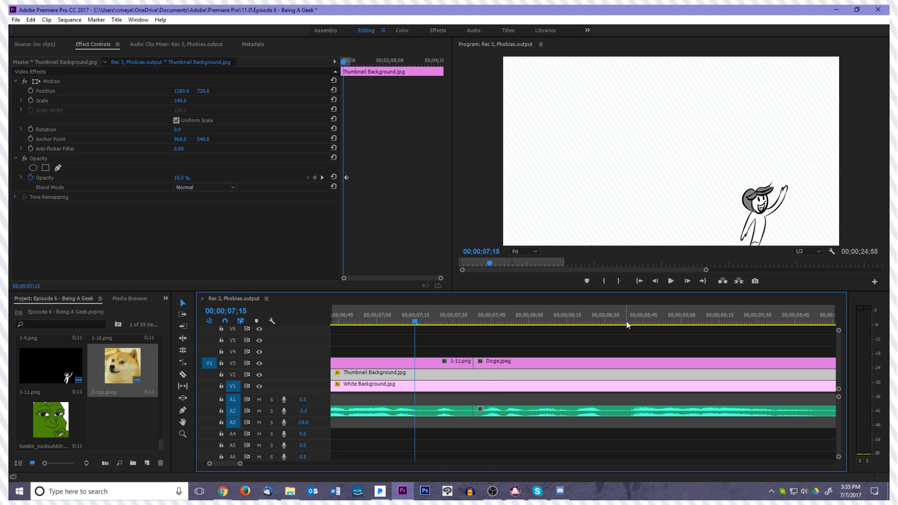
click(640, 281)
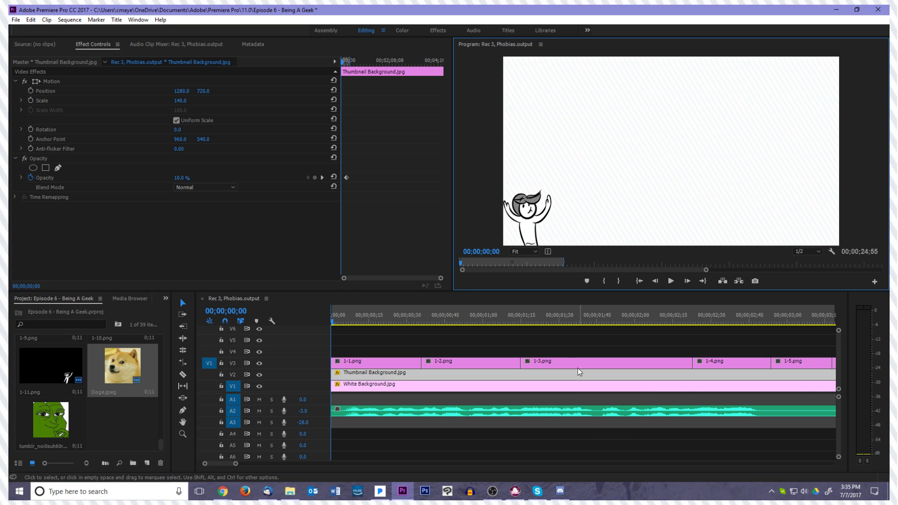
click(443, 338)
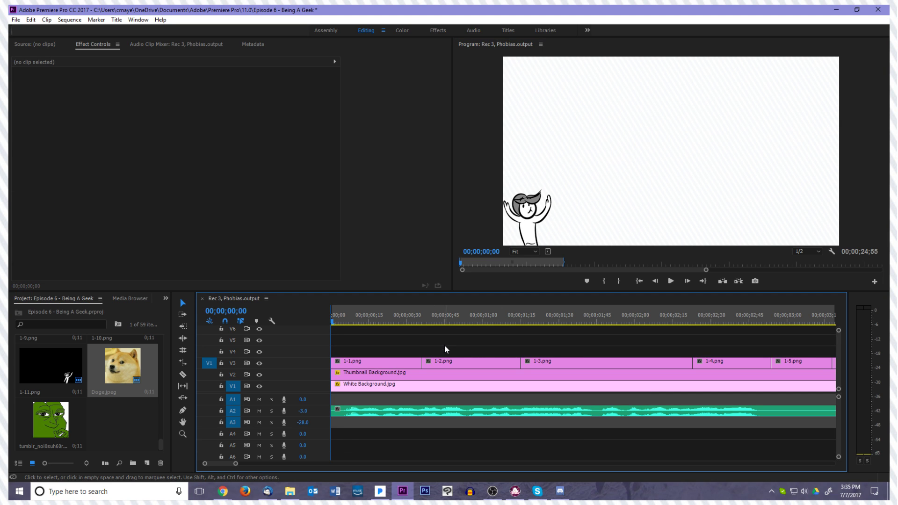
Go through drawings 1-1.png to 1-11.png on V3 one by one to examine their clips
click(447, 351)
key(minus)
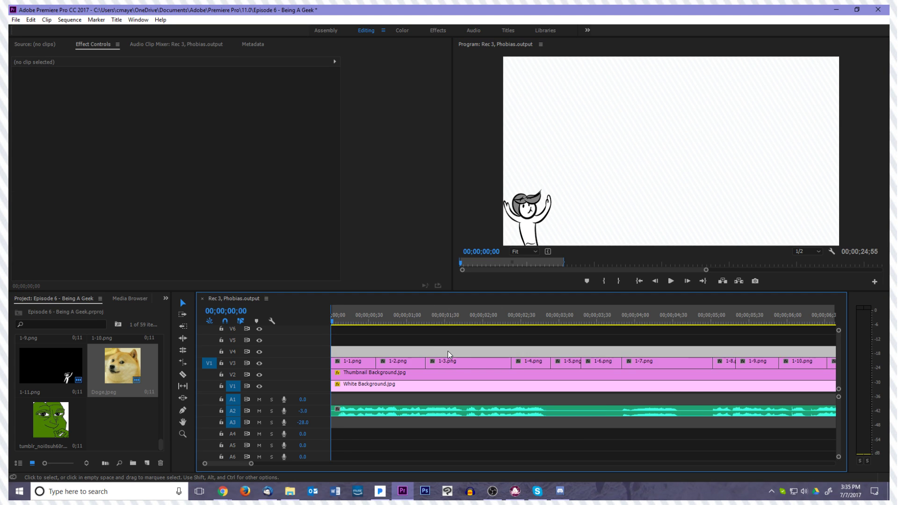
click(443, 360)
click(467, 352)
key(backslash)
key(equal)
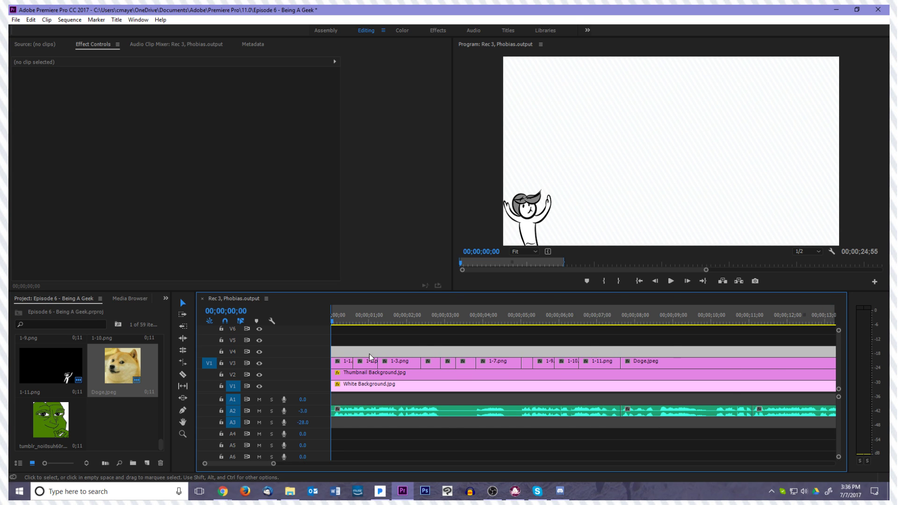
click(348, 364)
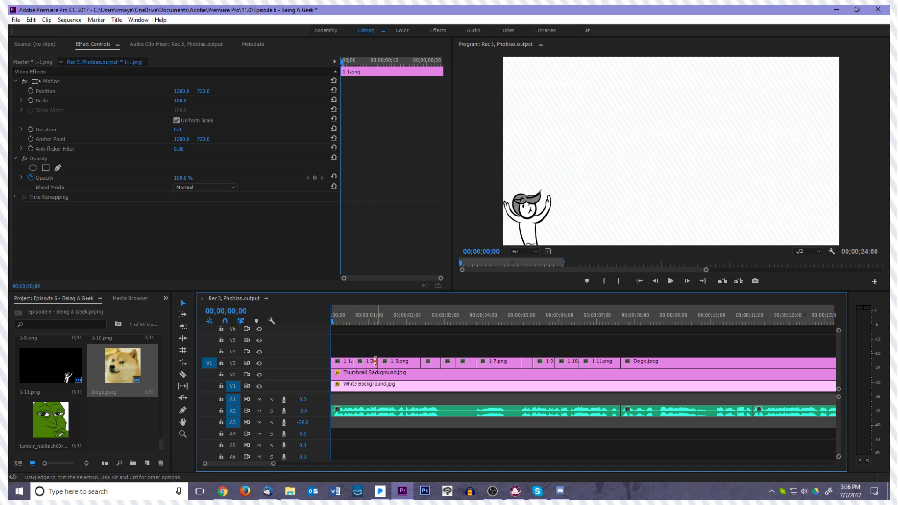
click(370, 362)
click(390, 362)
click(433, 362)
click(446, 364)
click(462, 364)
click(491, 365)
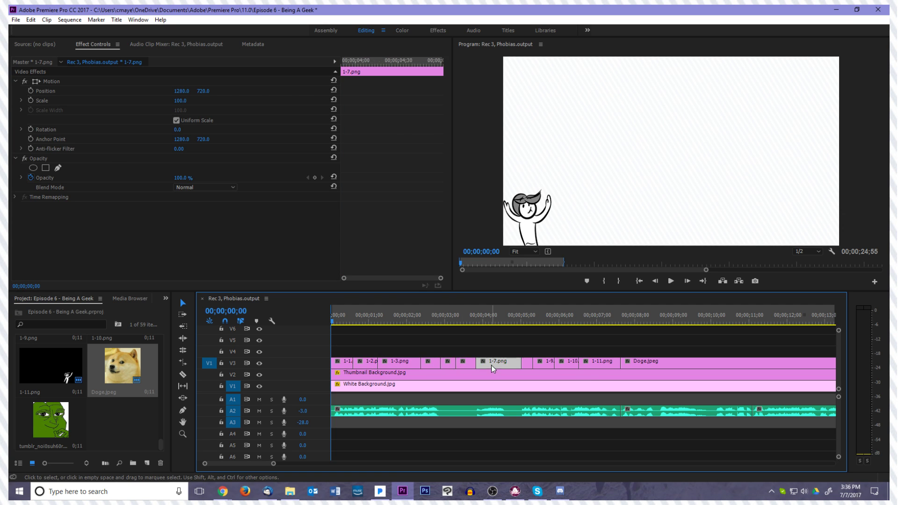
click(528, 363)
click(544, 360)
click(568, 362)
click(589, 361)
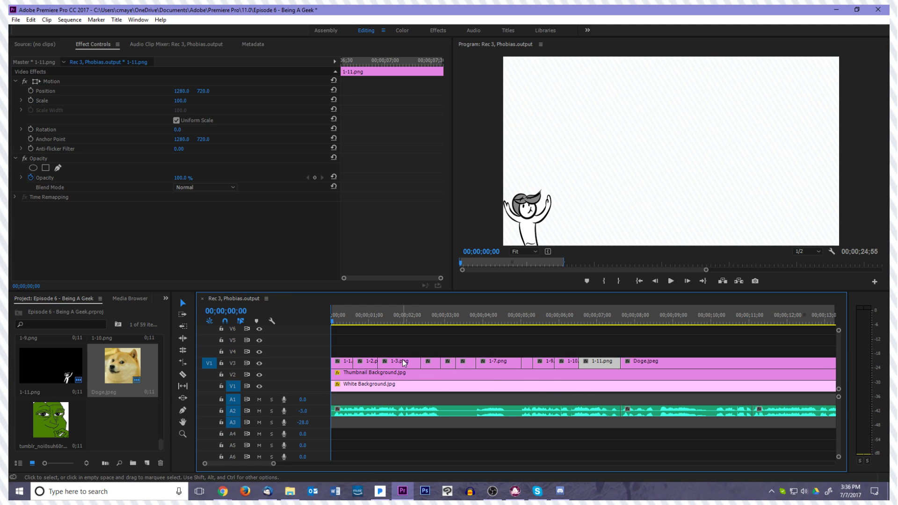
Try selecting drawings 1-1.png through 1-11.png on V3 together as one group
click(338, 363)
drag(595, 346, 310, 364)
click(385, 355)
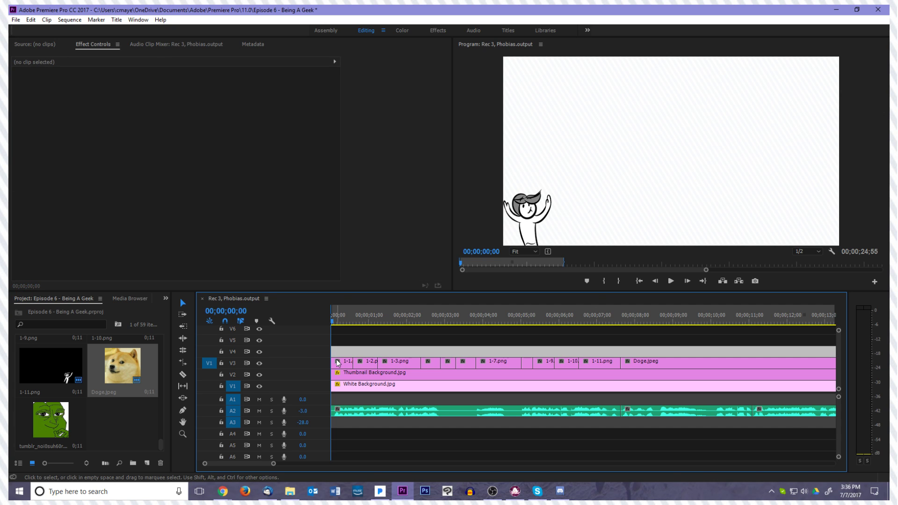
click(338, 363)
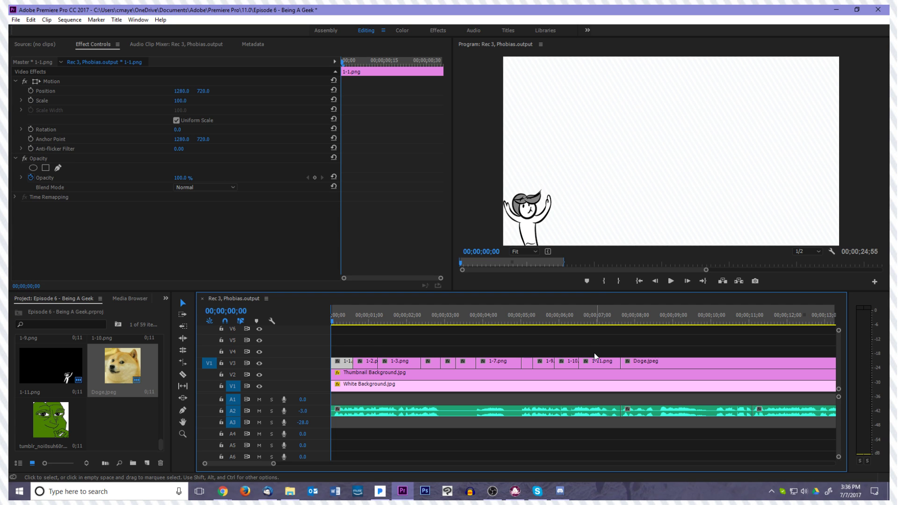
drag(344, 351, 596, 364)
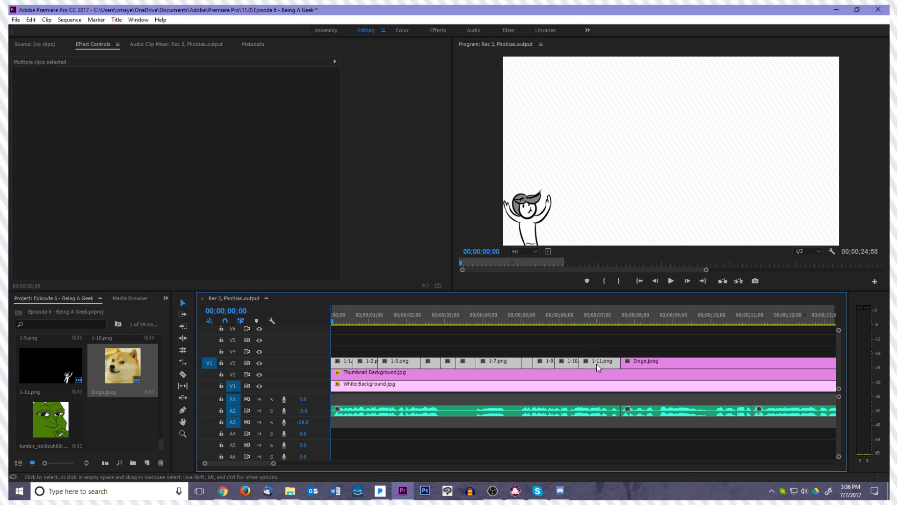
click(448, 363)
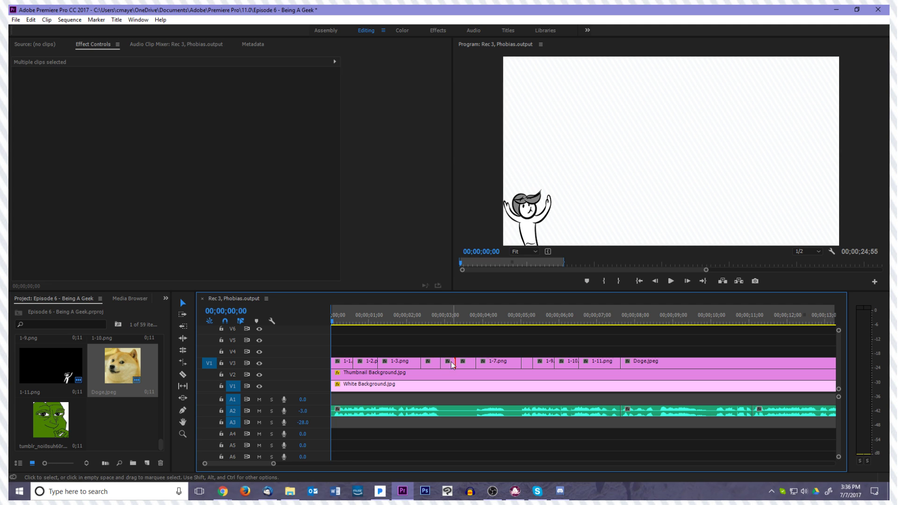
Select 1-1.png on V3 and review its opening frames against the voiceover by playing and stepping through them
click(340, 359)
key(equal)
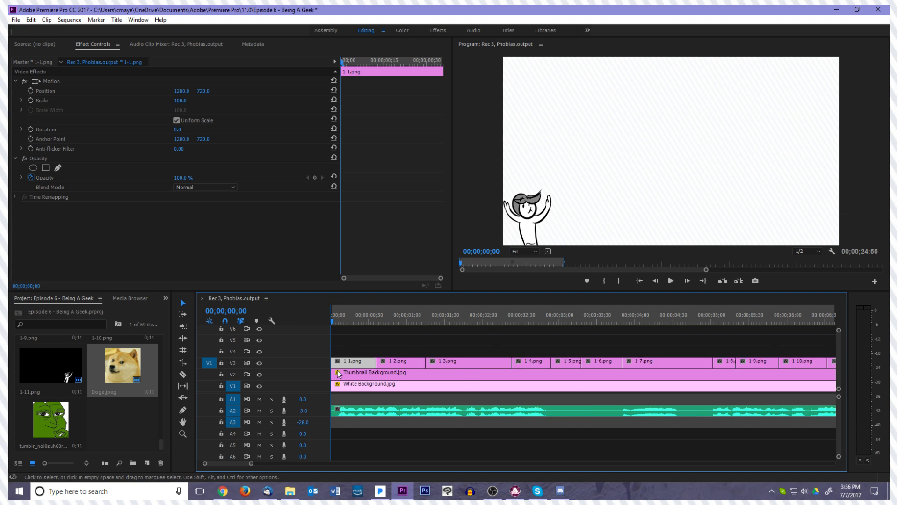
key(equal)
key(space)
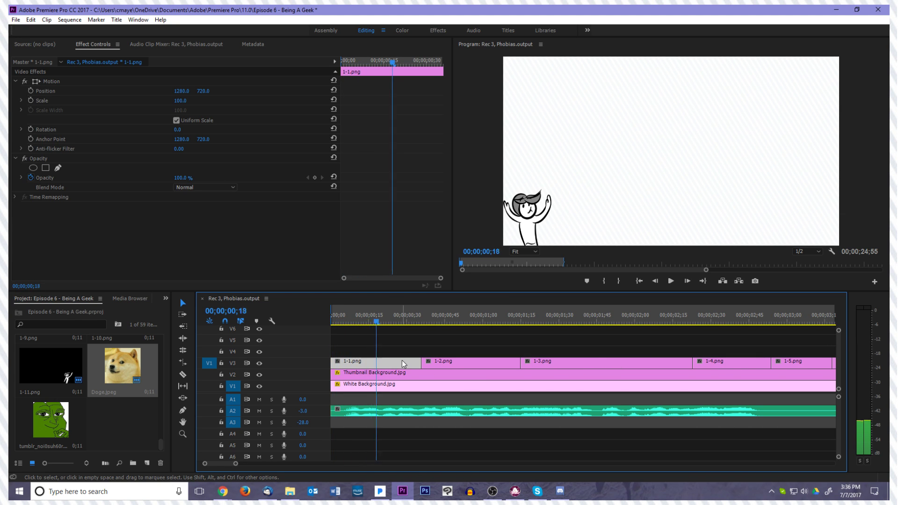
key(Right)
key(Right)
key(Left)
key(Left)
key(Left)
key(Left)
key(Left)
key(Left)
key(Left)
key(Left)
key(Left)
key(Left)
key(Left)
key(Left)
key(Left)
key(Left)
key(Left)
key(Left)
key(Left)
key(Left)
key(Left)
key(Left)
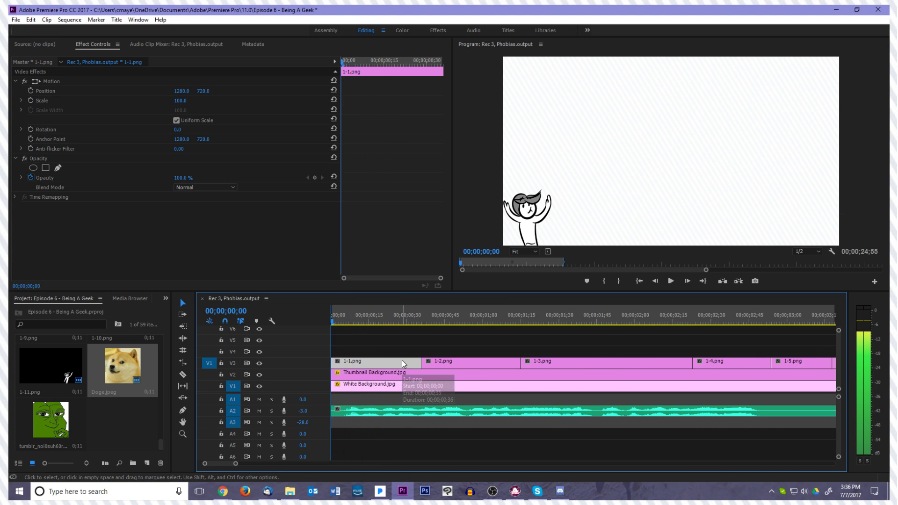
key(Right)
key(Right)
key(Right)
key(Right)
key(Left)
key(Left)
key(Left)
key(Left)
Shift the 1-1.png drawing to position 276.3, 1440 and place its anchor point at the character's base, 216.8, 1440
click(50, 80)
drag(537, 204, 545, 204)
drag(620, 179, 540, 245)
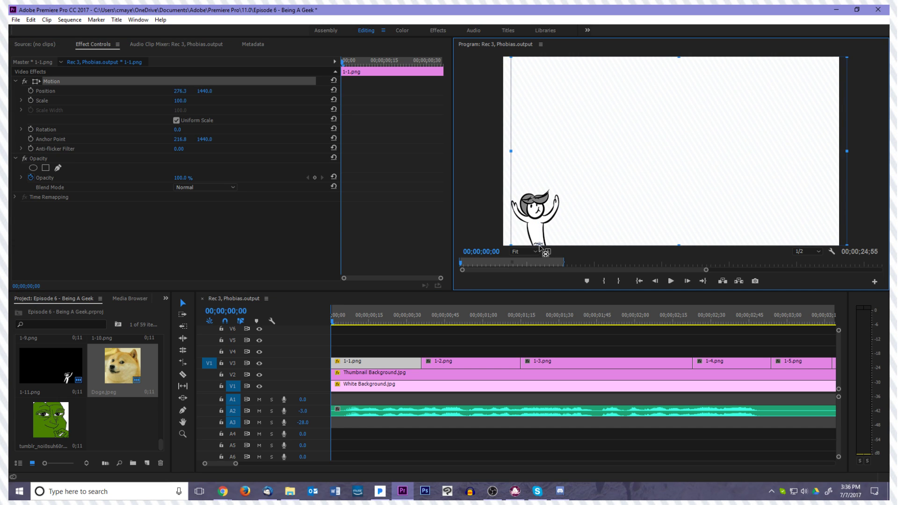
click(350, 241)
click(356, 363)
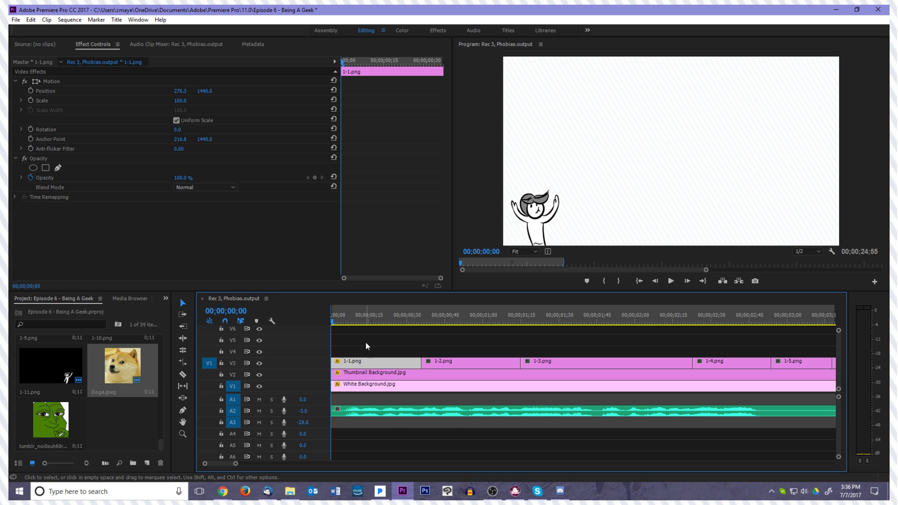
Start Position animation on 1-1.png with a keyframe at 00;00;00;08
key(Right)
key(Right)
key(Right)
key(Right)
key(Right)
key(Right)
key(Right)
key(Right)
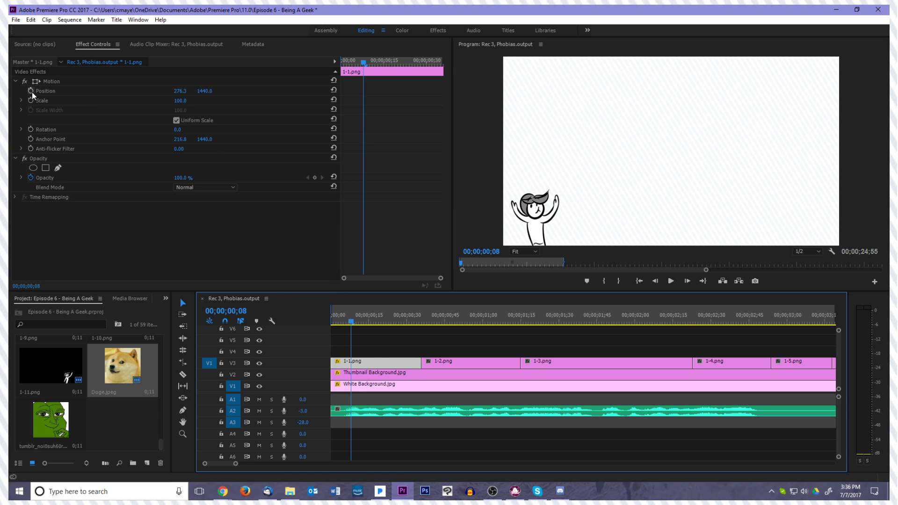
click(31, 91)
Keyframe 1-1.png farther right at 00;00;00;06, at position 332.2, 1440, to create an overshoot
key(Left)
key(Left)
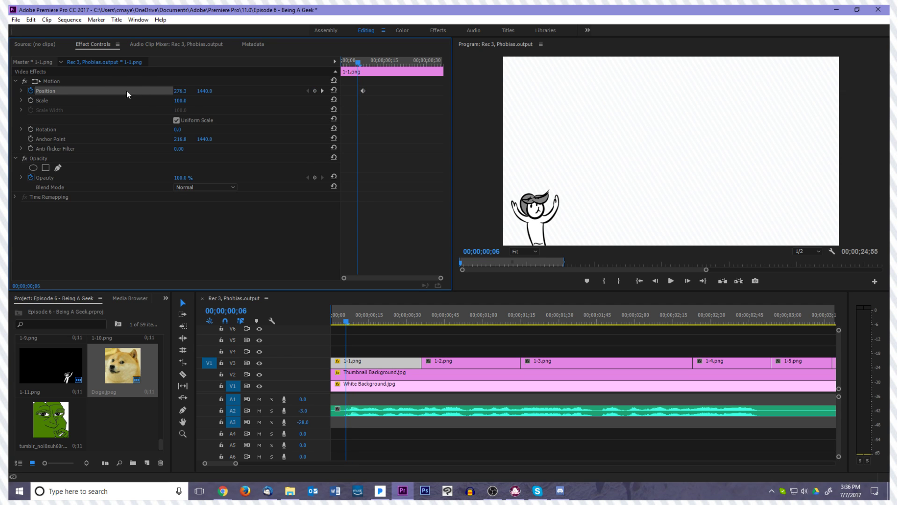
click(126, 82)
drag(564, 199, 572, 199)
click(360, 171)
Keyframe 1-1.png beyond the frame's left edge at the sequence start, at position -192.3, 1440
key(Left)
key(Left)
Play back the slide-in of 1-1.png and return the playhead to the sequence start
key(Left)
key(Left)
key(Left)
key(Left)
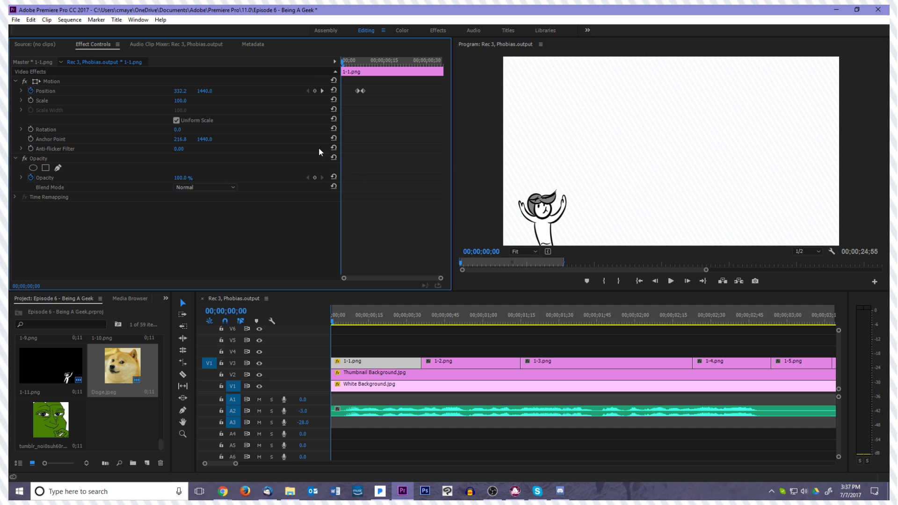
click(182, 82)
drag(574, 199, 502, 198)
click(447, 343)
key(space)
key(space)
drag(363, 321, 336, 331)
key(Left)
click(352, 354)
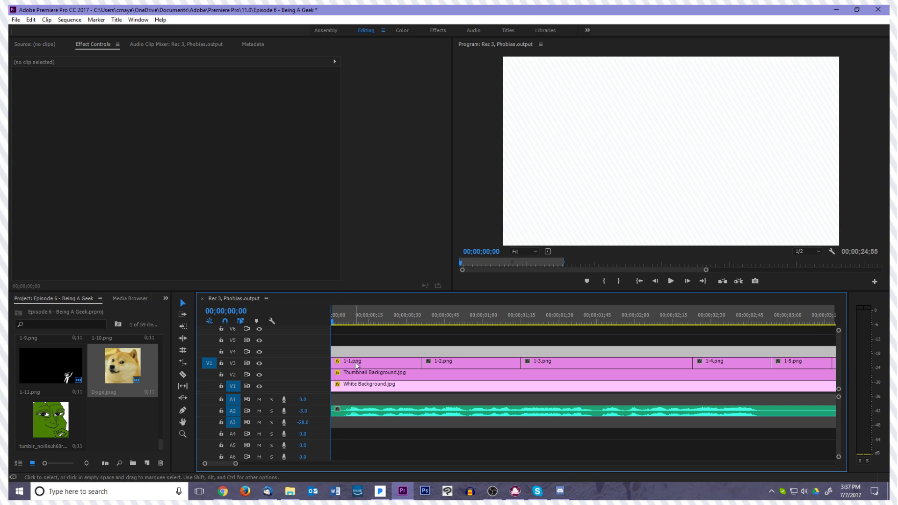
Add an in-between Position keyframe to 1-1.png at 00;00;00;07 by nudging the drawing slightly left
click(356, 363)
key(Right)
key(Right)
key(Right)
key(Right)
key(Right)
key(Right)
key(Right)
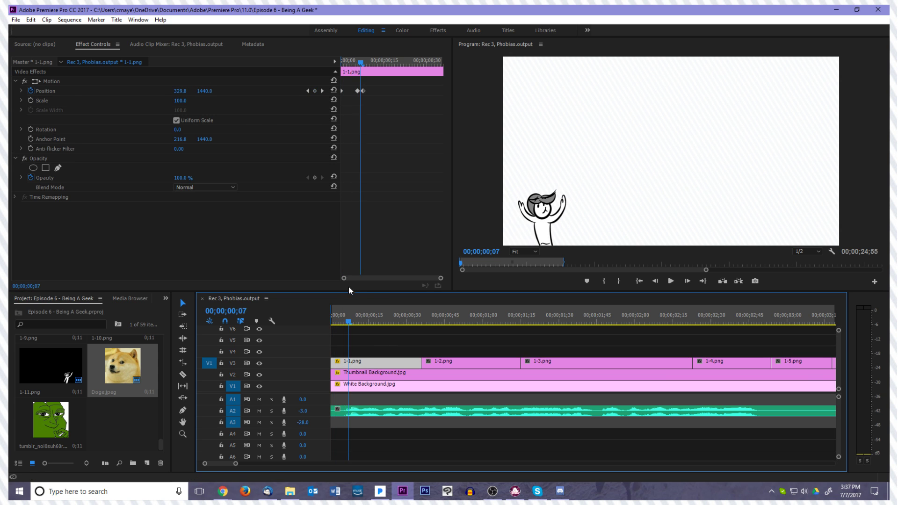
key(Right)
key(Left)
key(Left)
key(Left)
key(Right)
key(Right)
click(151, 83)
drag(571, 214, 568, 214)
click(388, 213)
Play the adjusted slide-in of 1-1.png from the sequence start past the switch to 1-2.png
key(Left)
key(Left)
key(Left)
key(Left)
key(Left)
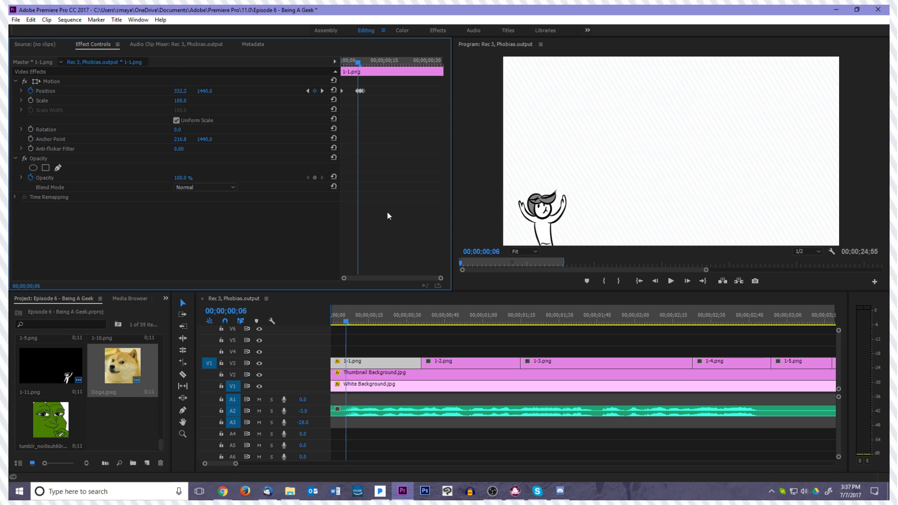
key(space)
key(space)
drag(390, 321, 315, 333)
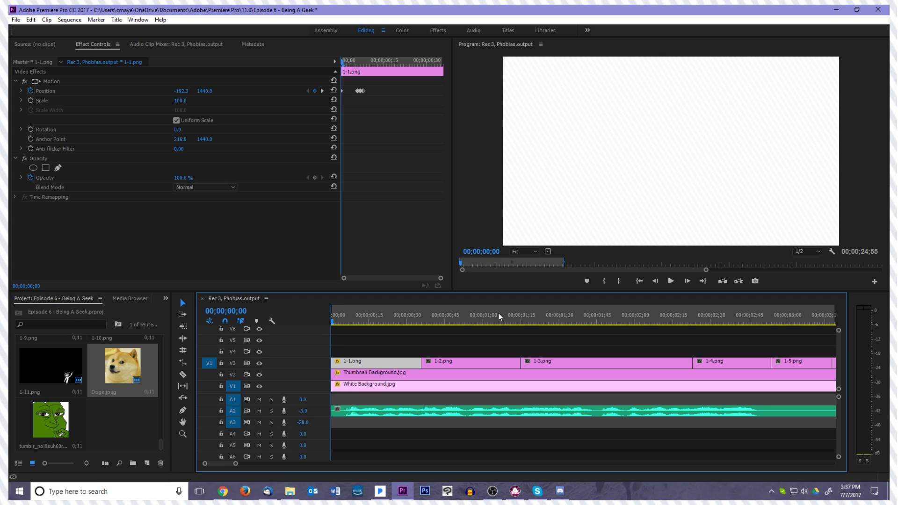
click(416, 351)
key(space)
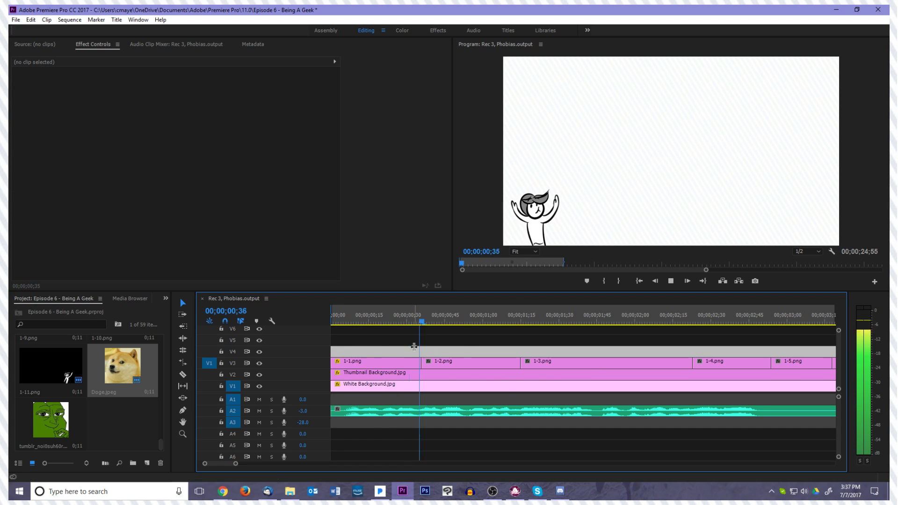
key(space)
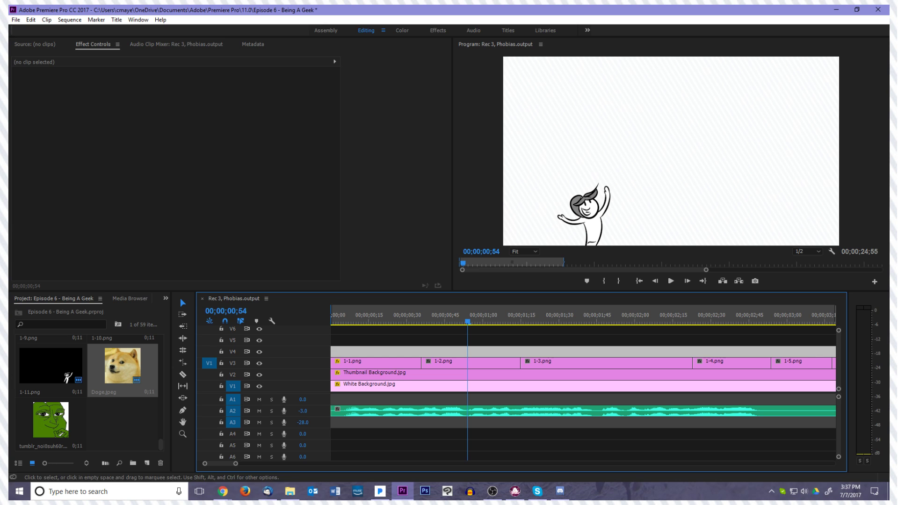
key(alt+Tab)
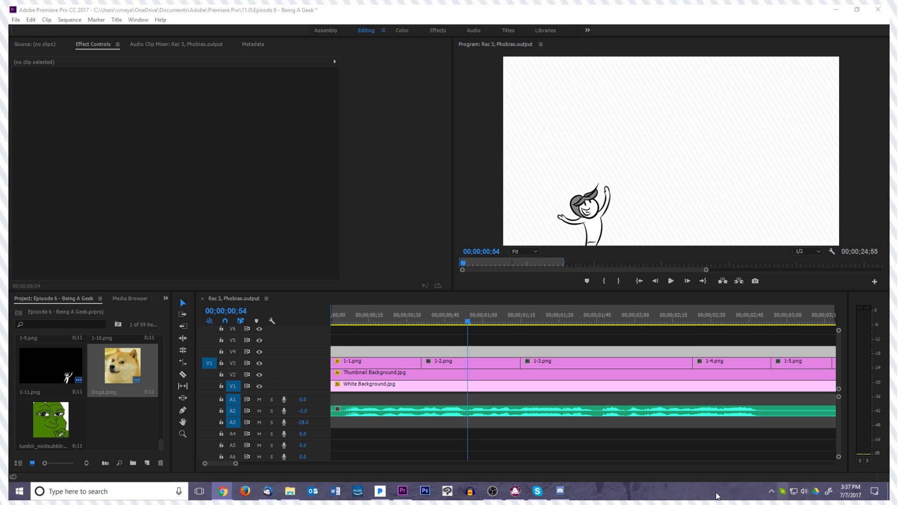
click(494, 494)
click(496, 496)
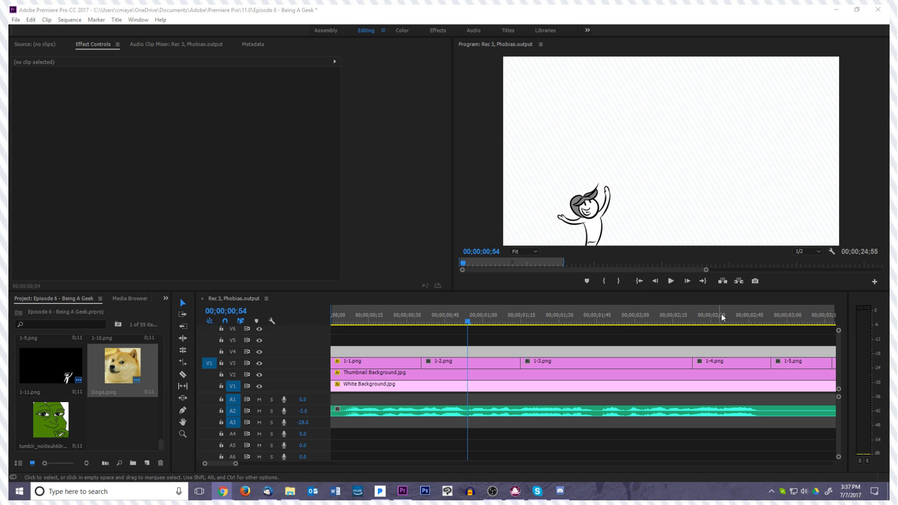
Add a Position keyframe that holds 1-1.png in place at 00;00;00;31, just before the switch to 1-2.png
click(640, 281)
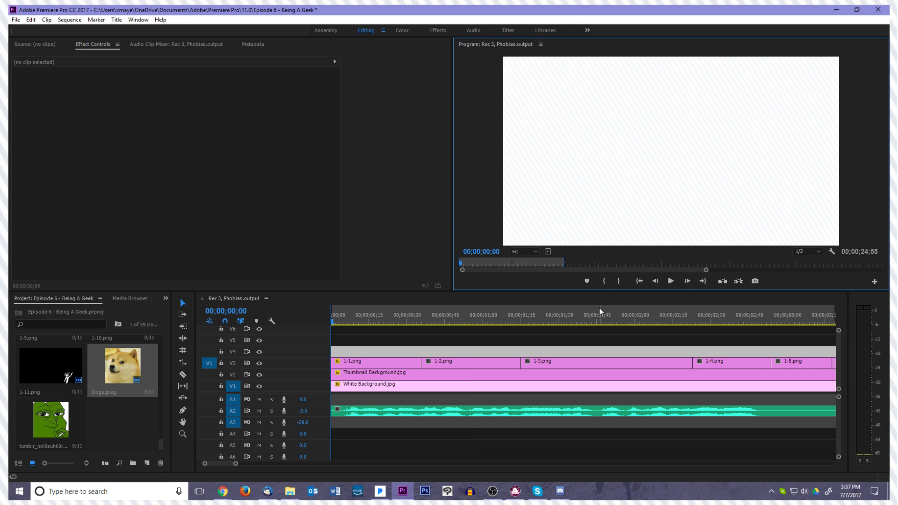
click(374, 363)
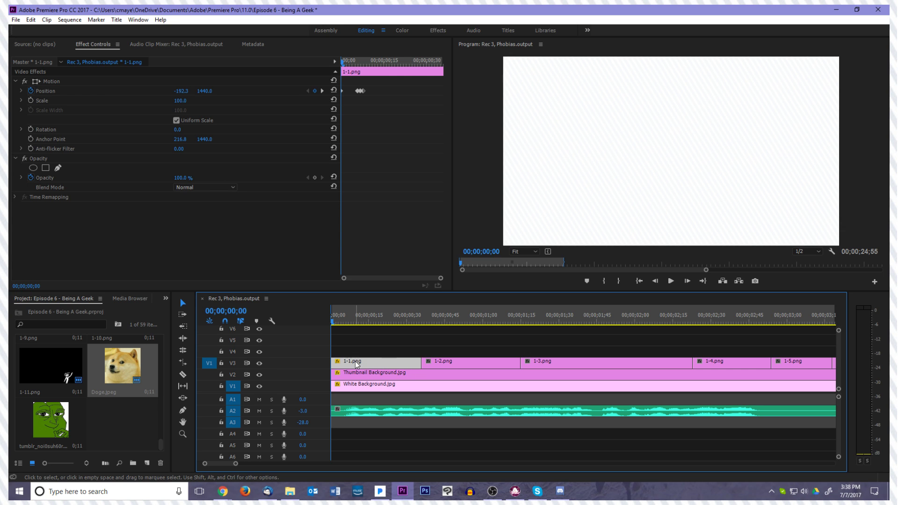
key(space)
key(space)
drag(472, 321, 414, 332)
key(Left)
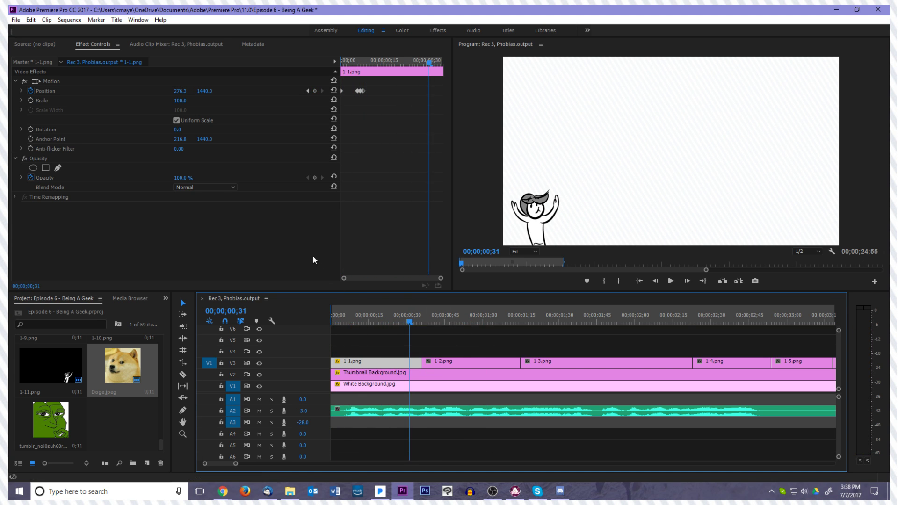
click(314, 91)
Keyframe 1-1.png slightly left and down at 00;00;00;33, at position 248.3, 1447, as a wind-up
key(Right)
key(Right)
click(51, 81)
click(540, 207)
drag(540, 206, 537, 208)
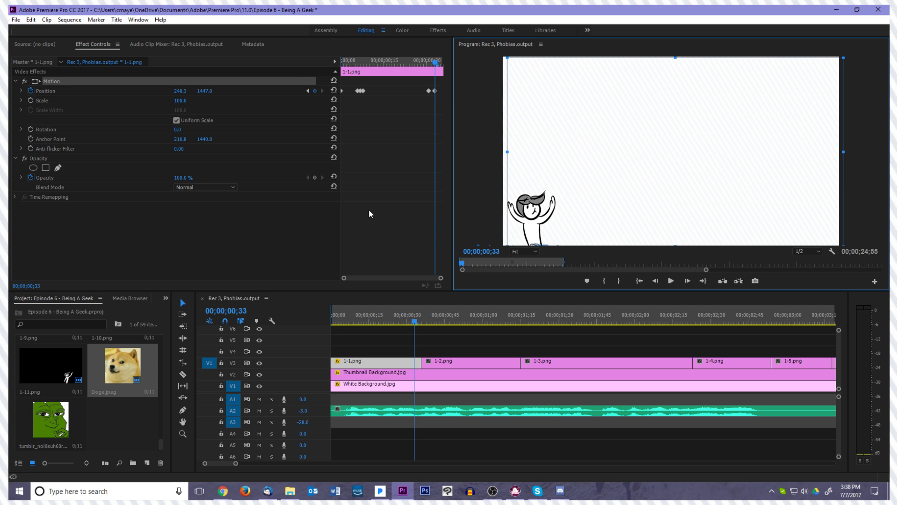
click(381, 222)
At 00;00;00;35, keyframe 1-1.png moved right so the character lines up with the drawing in 1-2.png
key(Right)
key(Right)
key(Right)
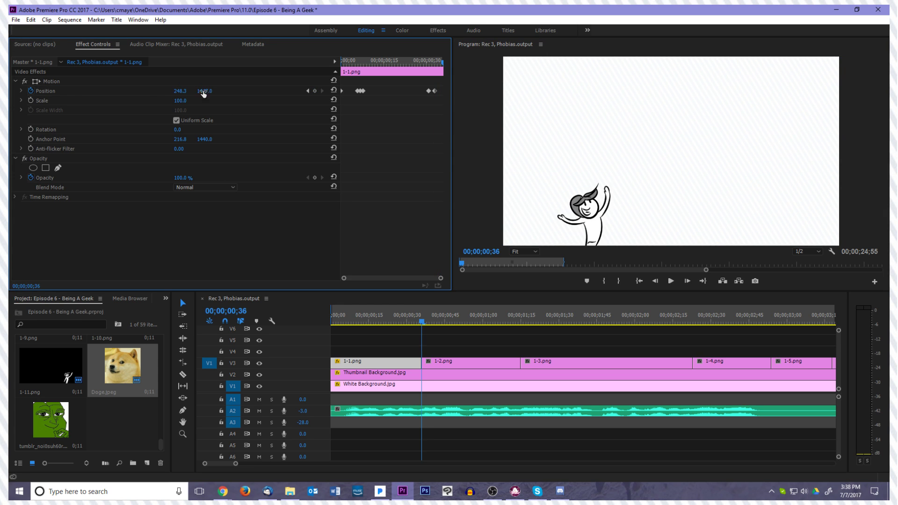
key(Left)
click(159, 82)
drag(545, 202, 609, 202)
Step frame by frame across the cut from 1-1.png to 1-2.png to check the character's alignment
click(437, 361)
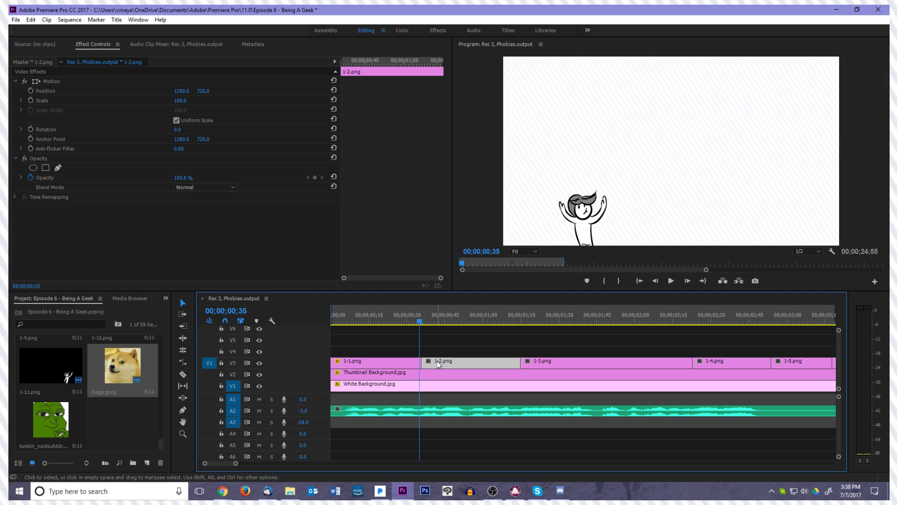
key(Left)
key(Left)
key(Left)
key(Right)
key(Right)
key(Right)
key(Right)
key(Right)
key(Right)
key(Right)
key(Left)
key(Left)
key(Left)
key(Left)
key(Left)
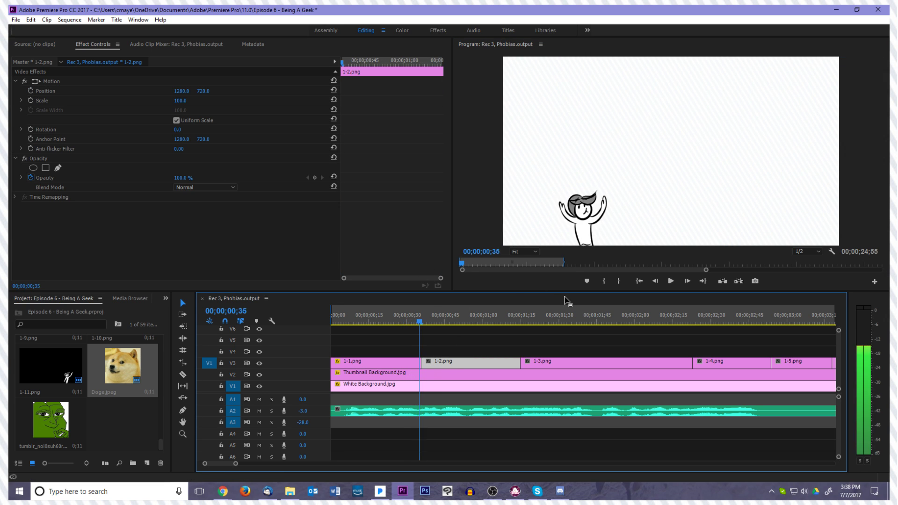
key(Right)
key(Right)
key(Right)
key(Right)
key(Right)
key(Right)
key(Right)
key(Right)
key(Right)
key(Right)
key(Right)
key(Right)
key(Right)
key(Right)
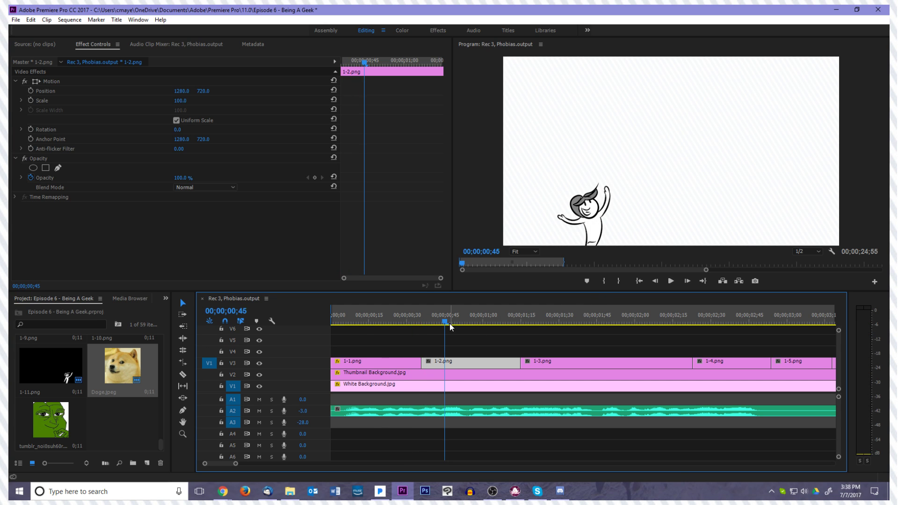
Replay the movement leading into 1-2.png, and select the 1-1.png clip to view its keyframes
drag(448, 321, 362, 323)
key(space)
key(space)
drag(430, 322, 382, 341)
key(space)
key(space)
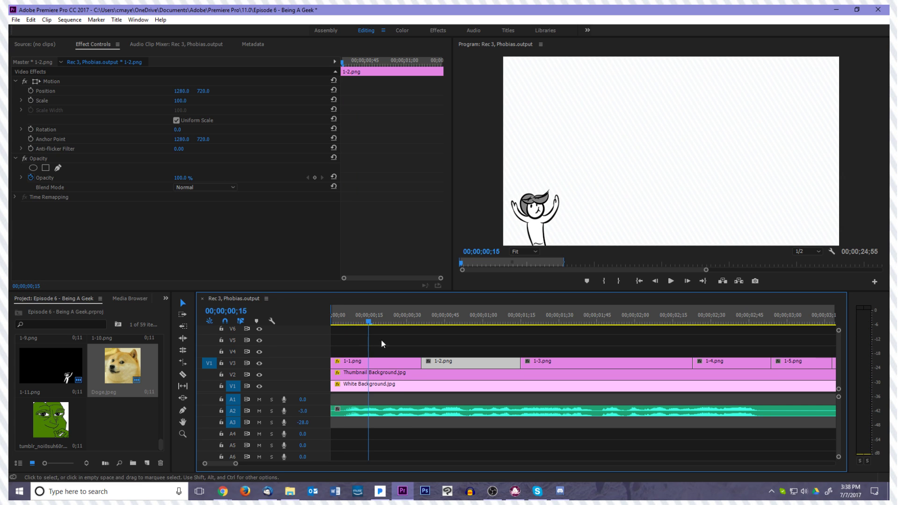
click(387, 364)
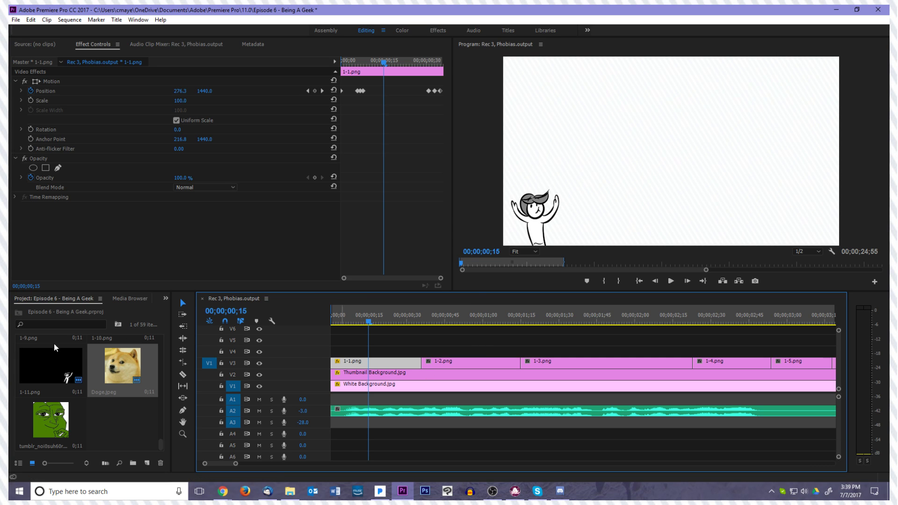
At 00;00;00;36, move the anchor point of 1-2.png to the base of the character, at 661, 1426
click(408, 354)
click(407, 361)
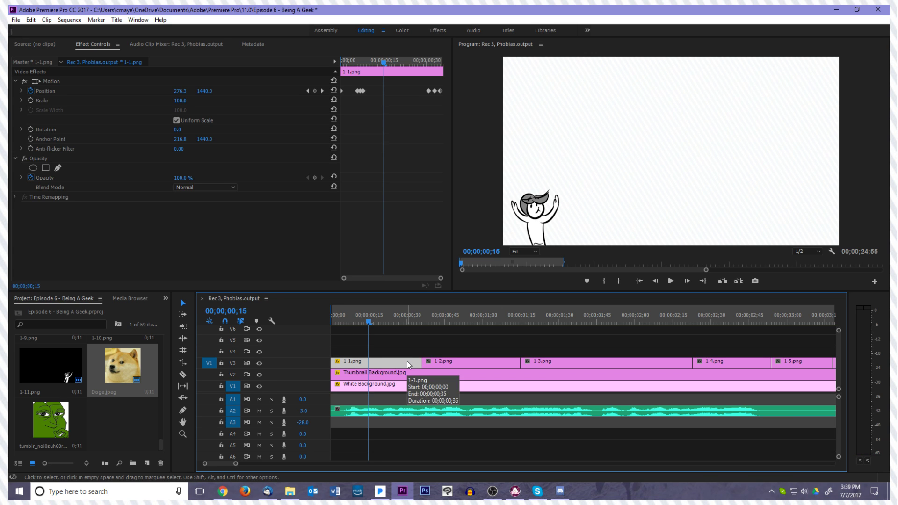
click(468, 368)
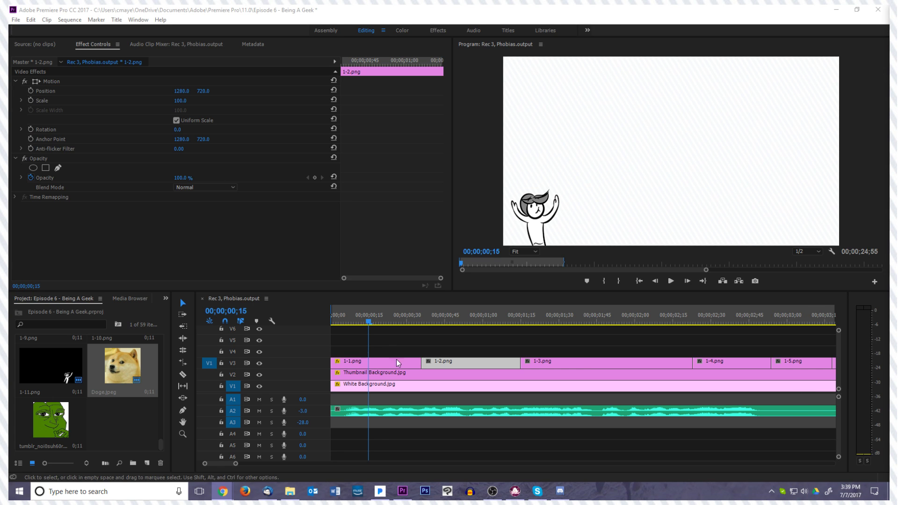
drag(368, 323, 429, 333)
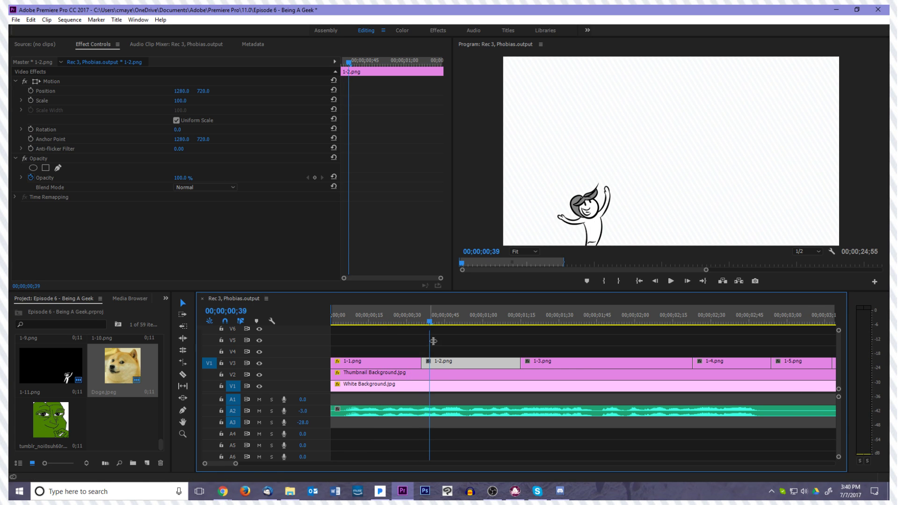
key(Left)
key(Left)
key(Left)
key(Left)
key(Right)
key(Left)
key(Right)
click(52, 81)
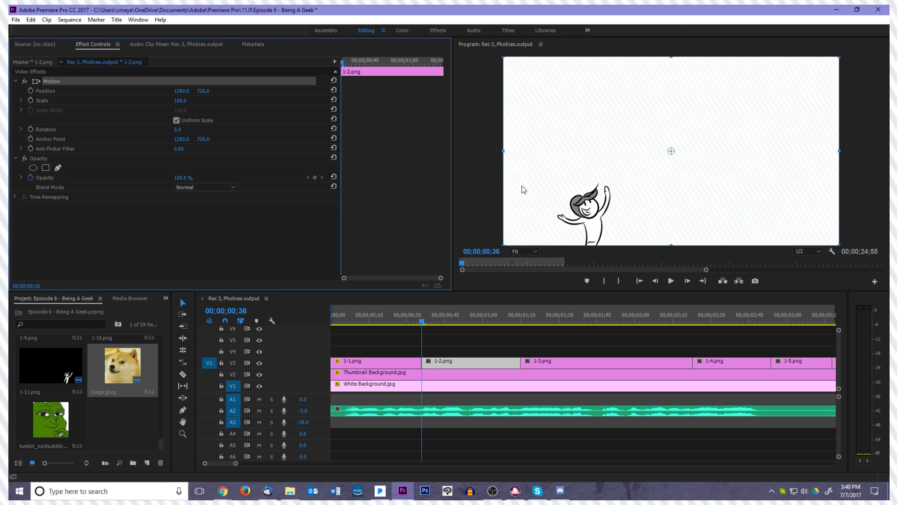
click(608, 226)
drag(608, 223, 590, 244)
Start Rotation keyframes on 1-1.png at 00;00;00;32 and set the rotation to -10° at 00;00;00;33
click(423, 366)
key(Left)
key(Left)
key(Left)
key(Left)
click(396, 364)
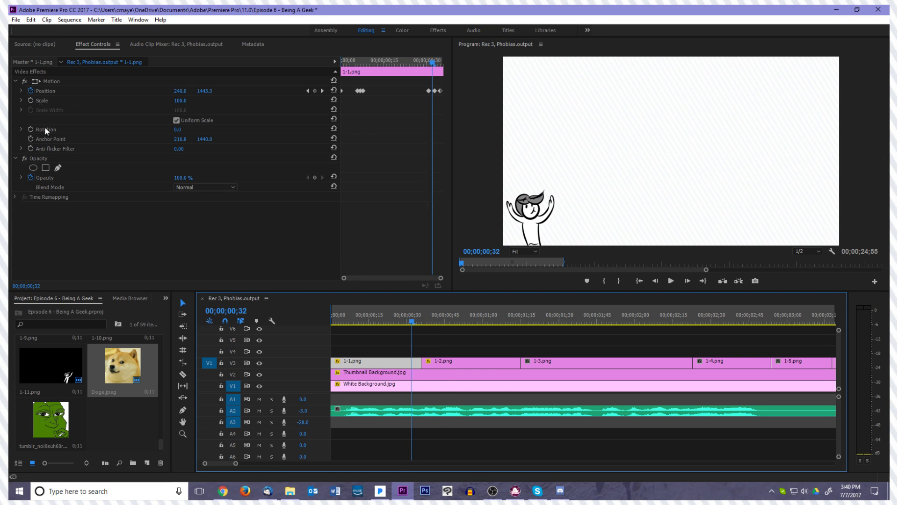
click(30, 129)
key(Right)
click(180, 130)
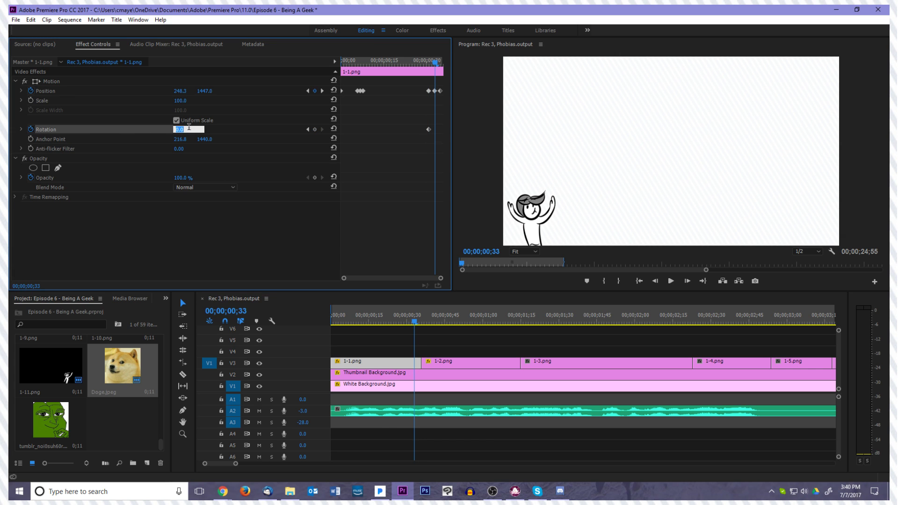
text(-10)
key(Return)
At 00;00;00;35, keyframe the rotation of 1-1.png at -25°
key(Right)
key(Right)
key(Right)
key(Left)
click(189, 129)
text(-25)
key(Return)
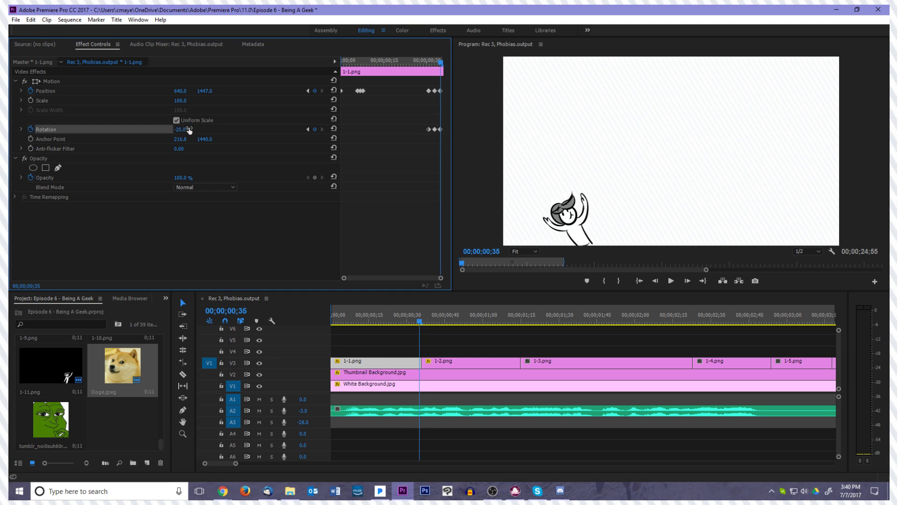
At the first frame of 1-2.png, shift the drawing right to position 748.4, 1422.5
click(469, 362)
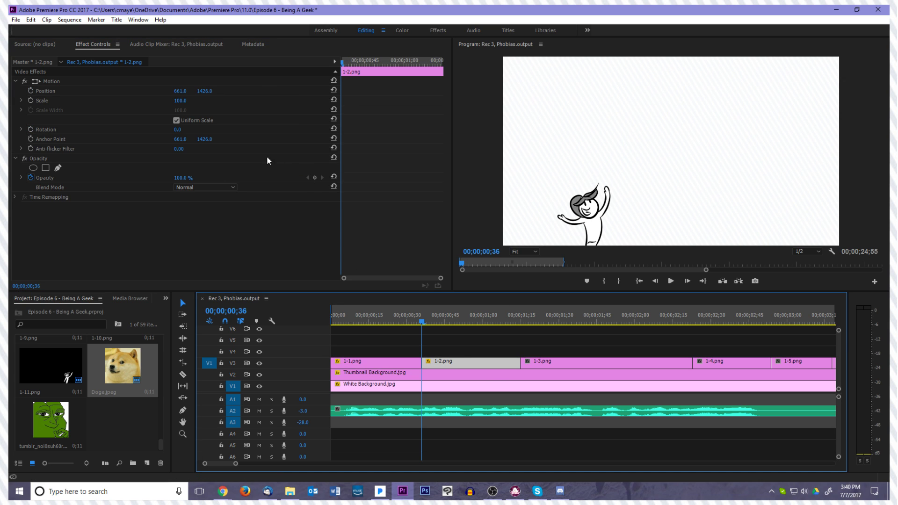
click(62, 83)
click(639, 219)
drag(639, 220, 650, 219)
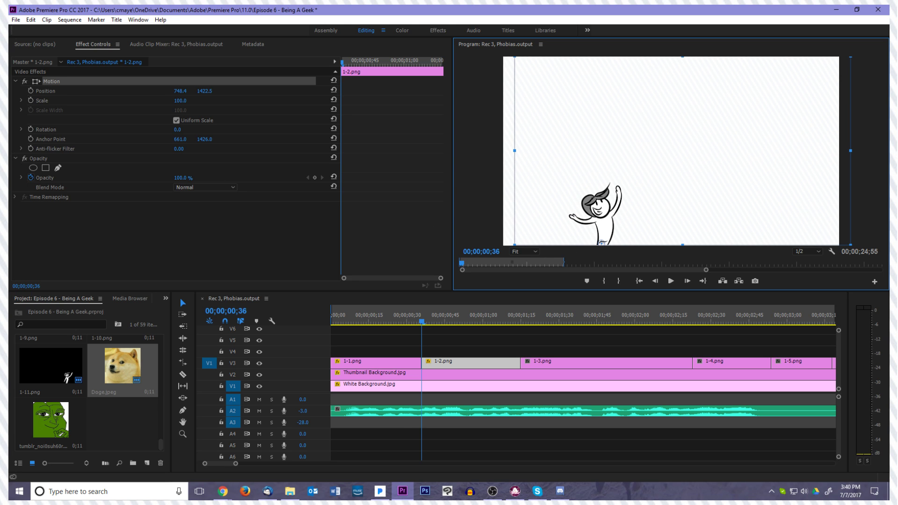
key(alt+Tab)
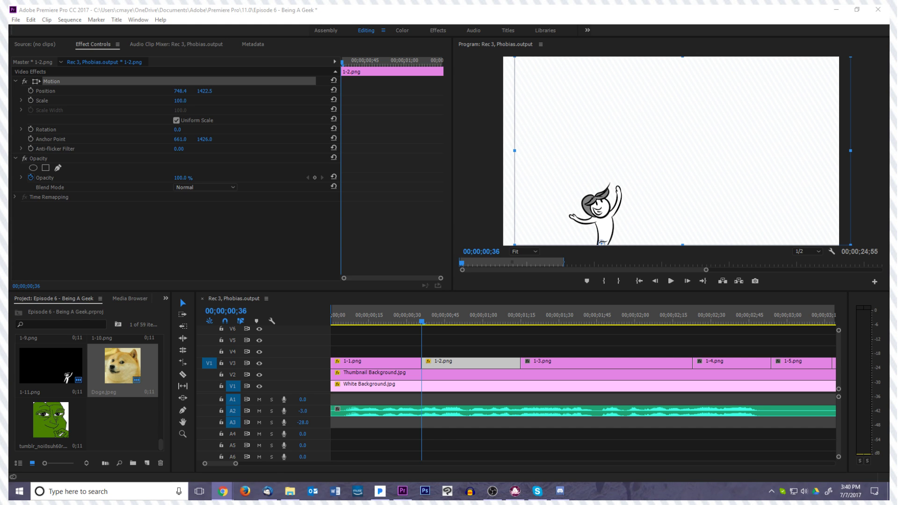
Set the rotation of 1-2.png to -40° and lower the drawing to position 748.4, 1454
click(449, 361)
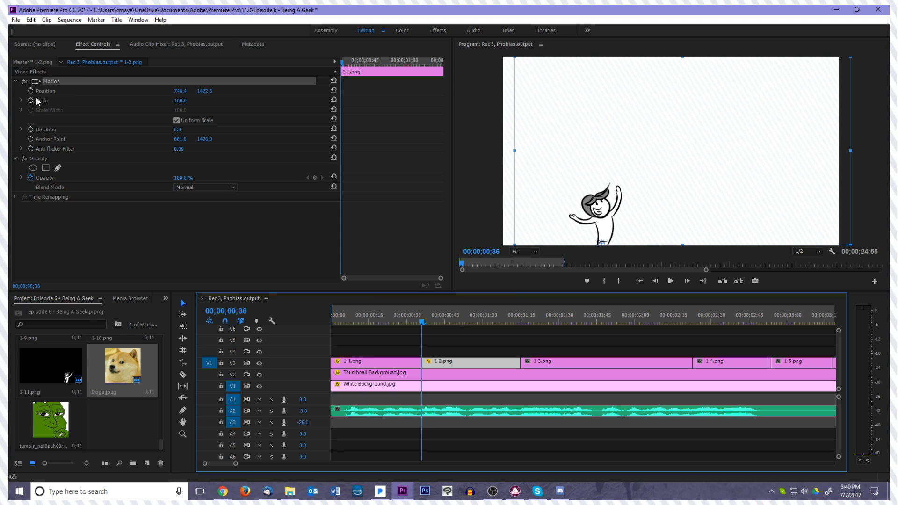
click(180, 130)
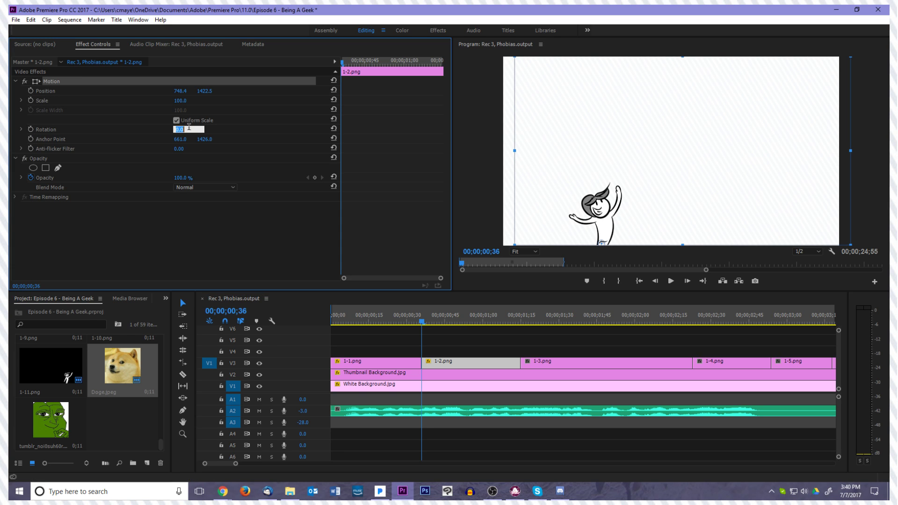
text(-40)
key(Return)
key(Right)
key(Left)
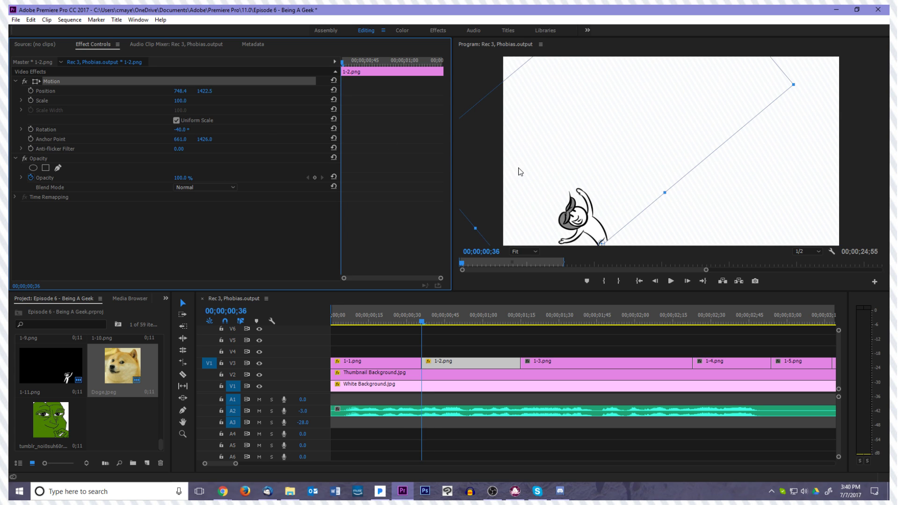
drag(625, 193, 625, 197)
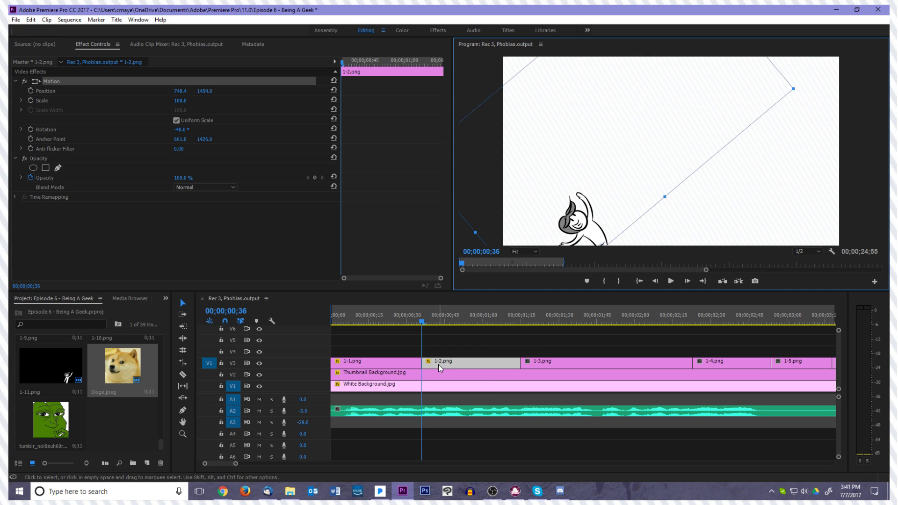
Nudge 1-2.png further right on its first frame, to position 800.9, 1450.5
click(474, 354)
click(448, 364)
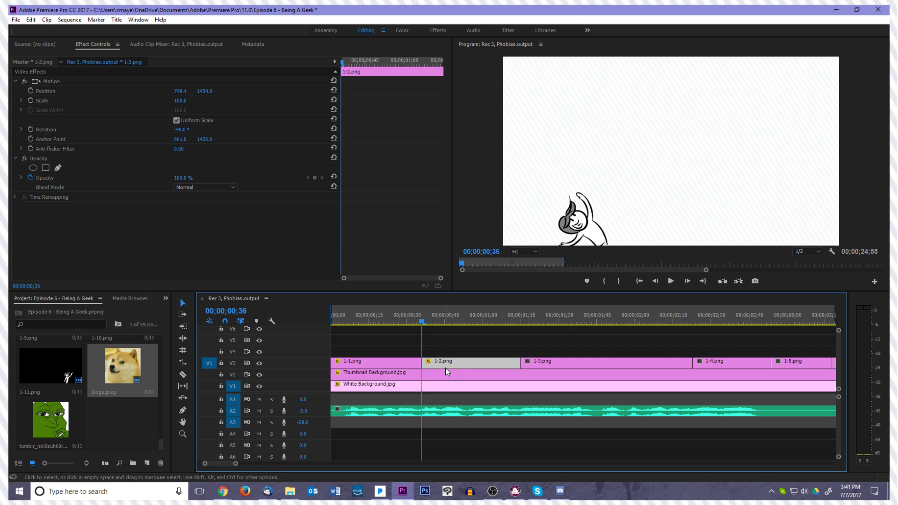
click(94, 81)
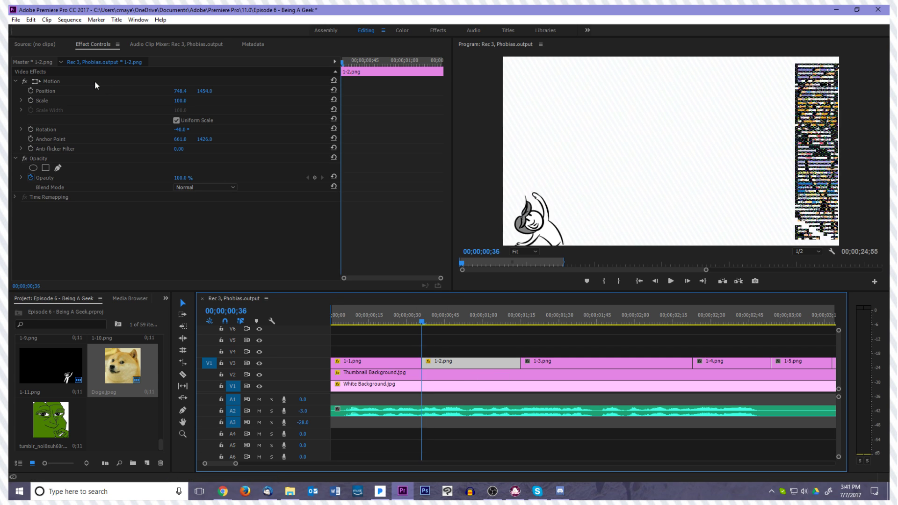
drag(592, 218, 599, 219)
Start Position keyframes on 1-2.png at its first frame and move it to 1192.6, 1450.5 at 00;00;00;39
click(460, 366)
key(Right)
key(Right)
key(Right)
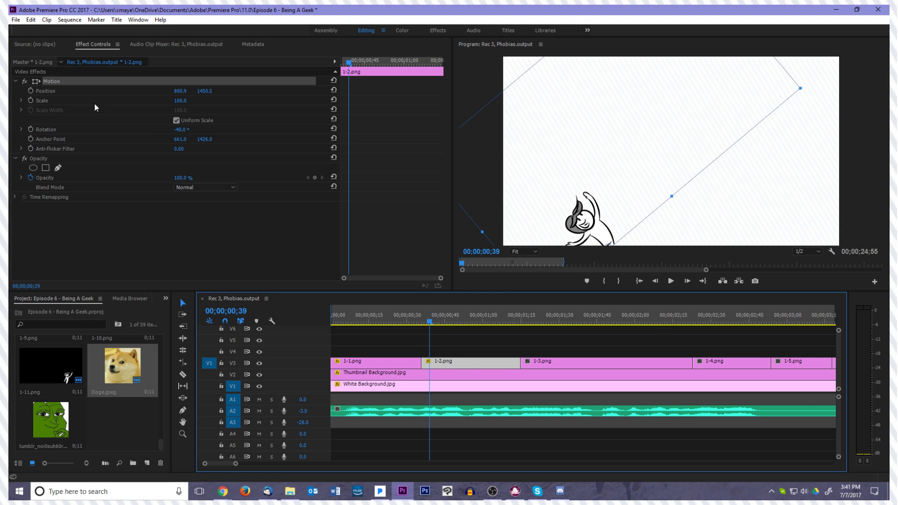
click(31, 89)
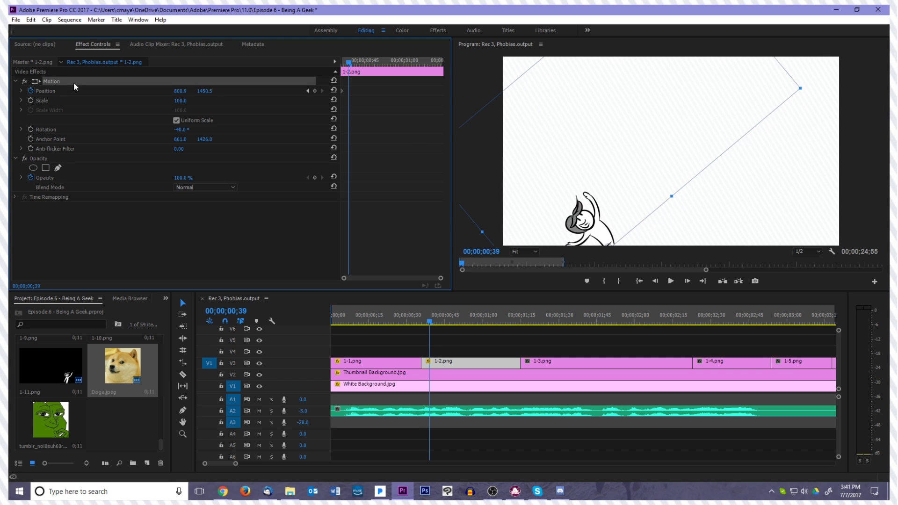
drag(607, 196, 662, 200)
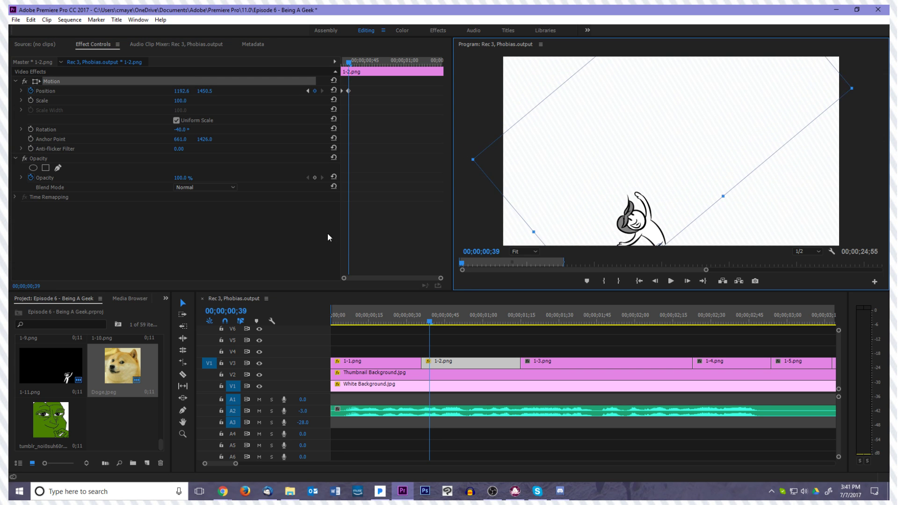
click(358, 222)
At 00;00;00;41, keyframe 1-2.png further right at position 1508.3, 1457.5
click(457, 366)
key(Right)
key(Right)
click(120, 81)
drag(556, 181, 597, 181)
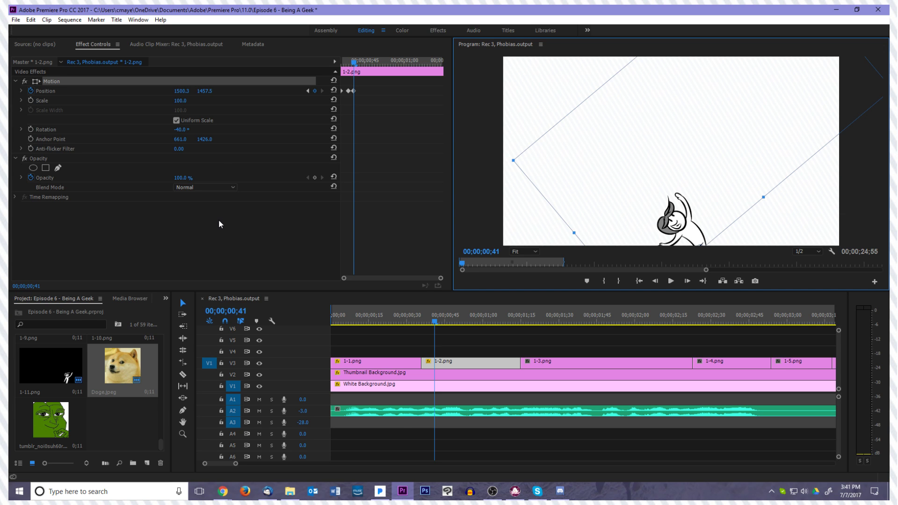
click(366, 151)
Start Rotation keyframes on 1-2.png at its first frame and set -45° at 00;00;00;40
key(Left)
key(Left)
key(Left)
key(Left)
key(Left)
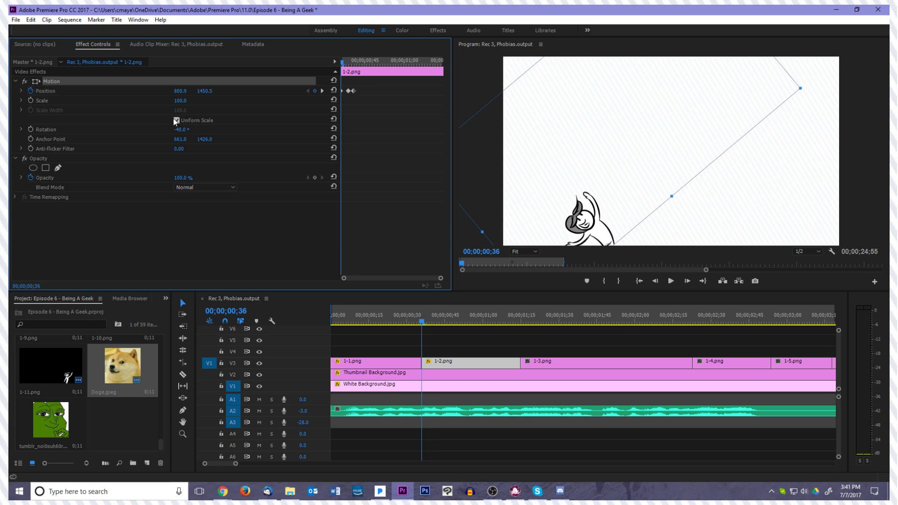
click(30, 129)
key(Right)
key(Right)
key(Right)
key(Right)
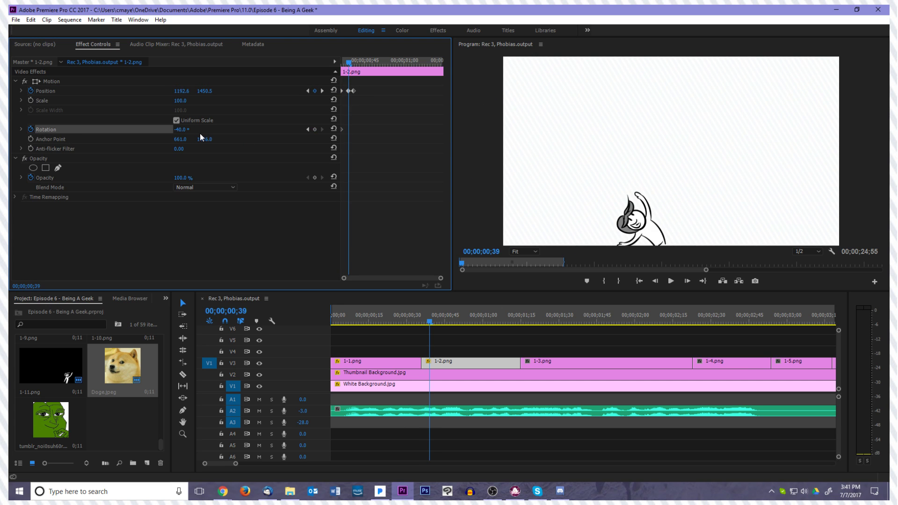
click(188, 130)
text(-45)
key(Return)
At 00;00;00;42, keyframe the rotation of 1-2.png at 30° so the character swings forward
key(Right)
key(Right)
key(Left)
key(Right)
click(188, 129)
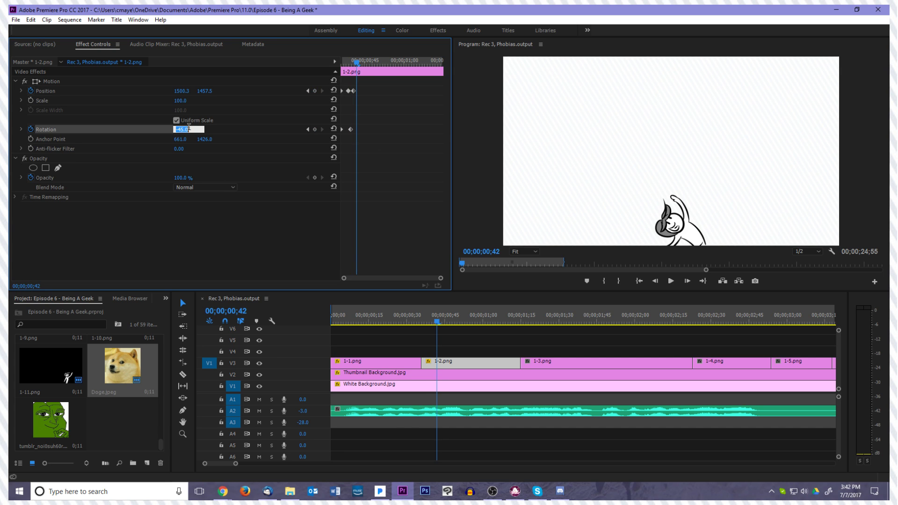
text(-7.5)
key(Return)
key(Left)
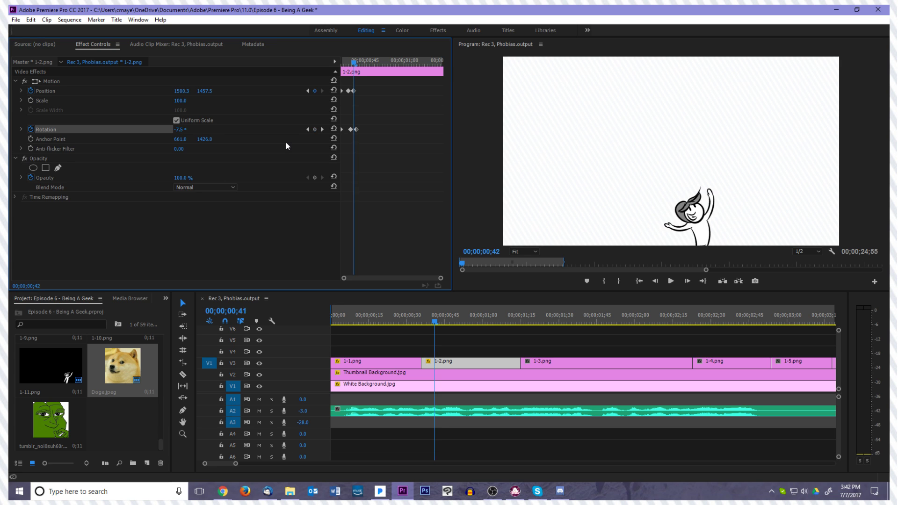
key(Right)
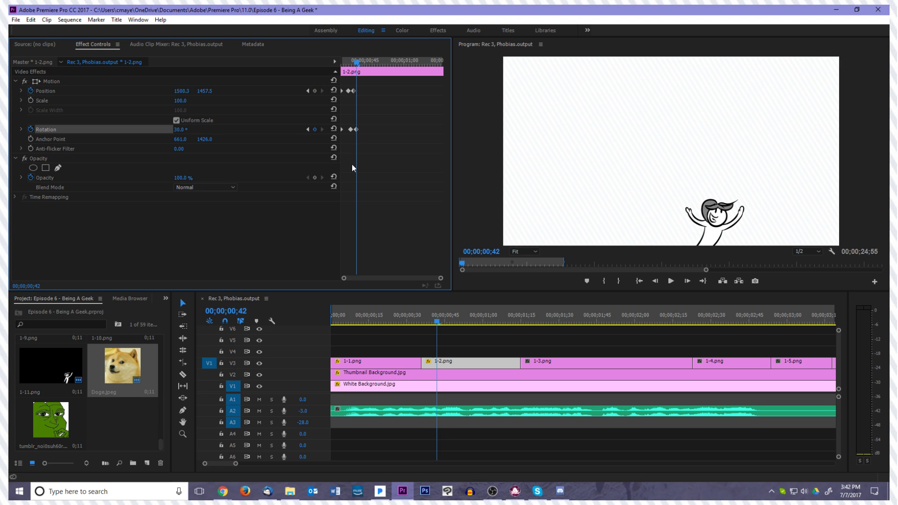
At 00;00;00;44, keyframe the rotation of 1-2.png at 35°
key(Right)
key(Right)
click(188, 128)
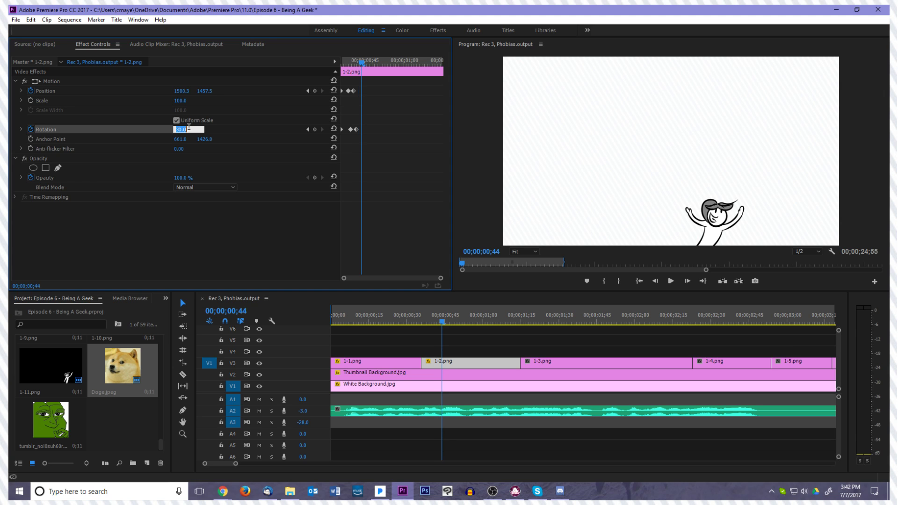
text(35)
key(Return)
Keyframe the rotation of 1-2.png at -10° at 00;00;00;47 and at 0° at 00;00;00;48 to settle the swing
key(Right)
key(Right)
key(Right)
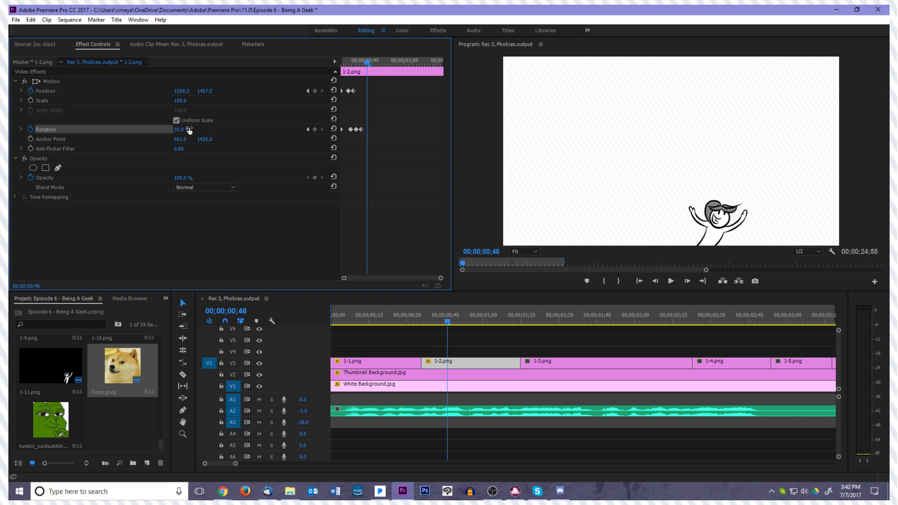
click(189, 129)
text(-10)
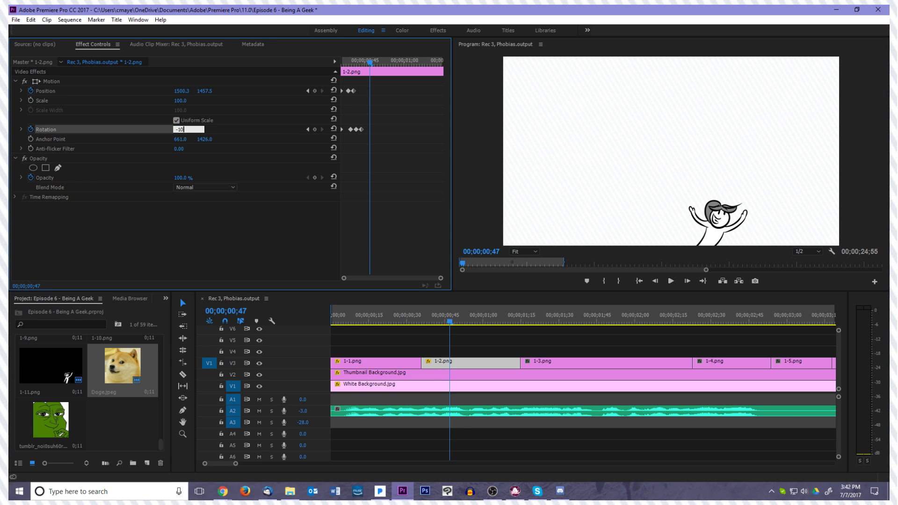
key(Return)
key(Right)
click(189, 129)
text(0)
key(Return)
Play back the 1-2.png movement, and move the playhead to 00;00;01;18 to view the 1-3.png drawing
click(670, 281)
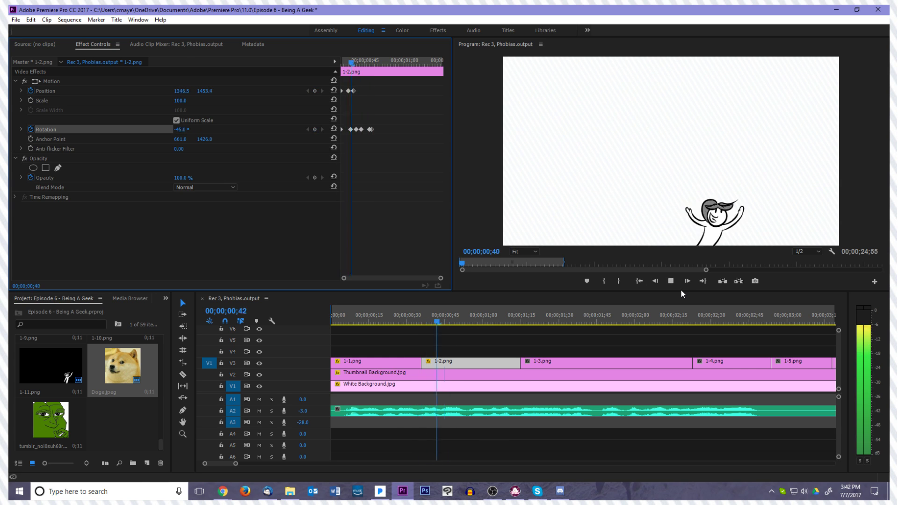
key(space)
click(529, 321)
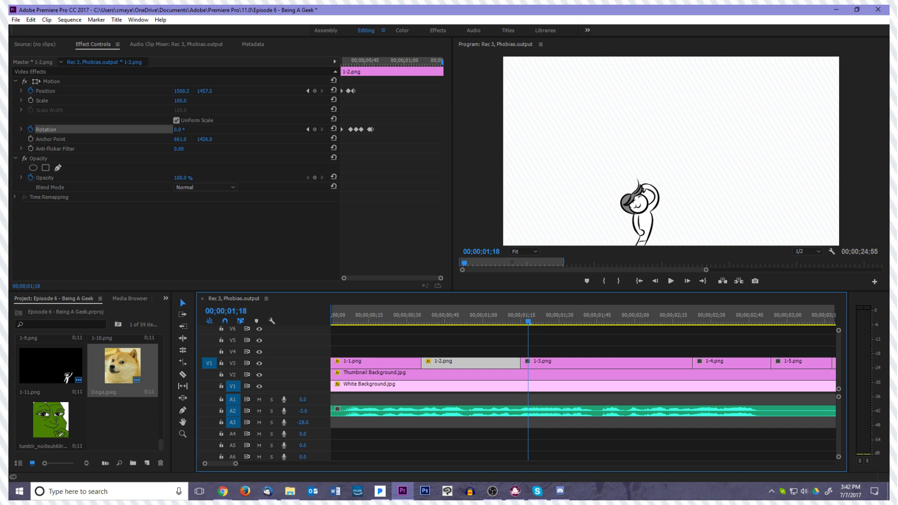
key(alt+Tab)
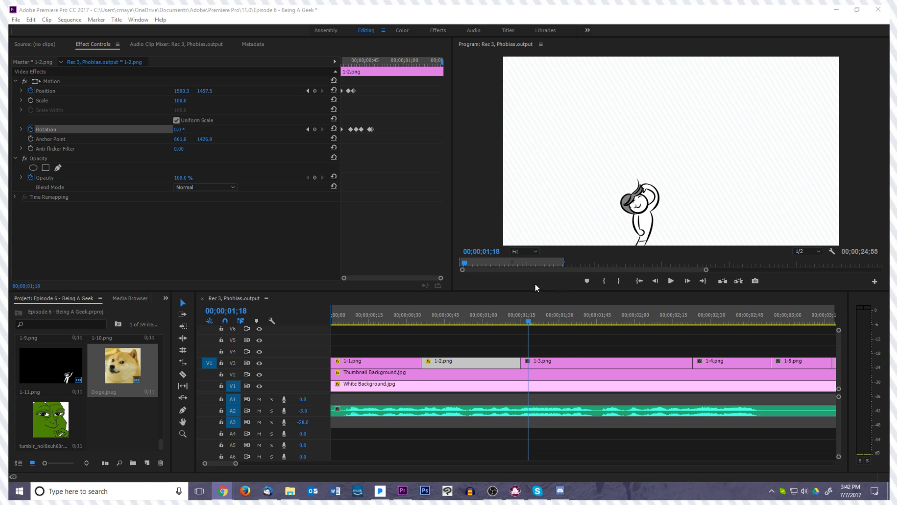
Select 1-3.png, step back across its cut with 1-2.png, and replay the animation from the beginning
click(557, 363)
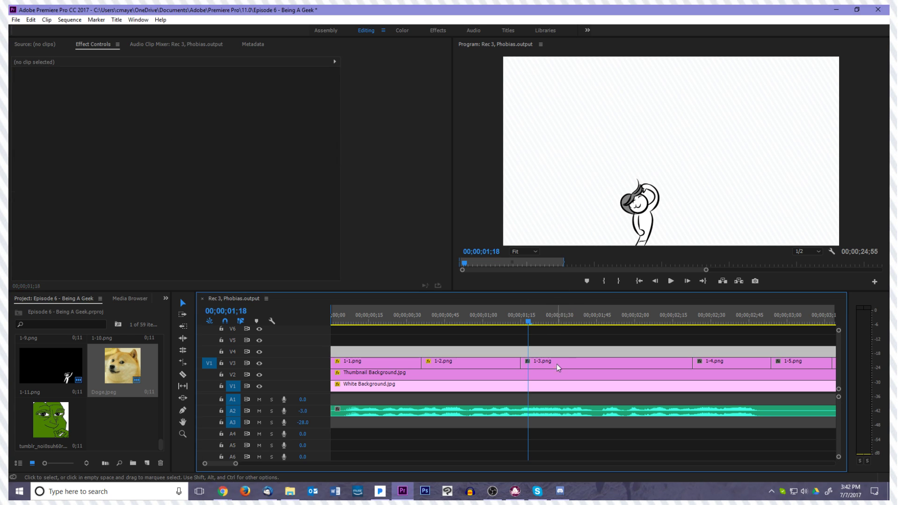
key(Left)
key(Left)
key(Left)
key(Left)
key(Left)
key(Left)
key(Left)
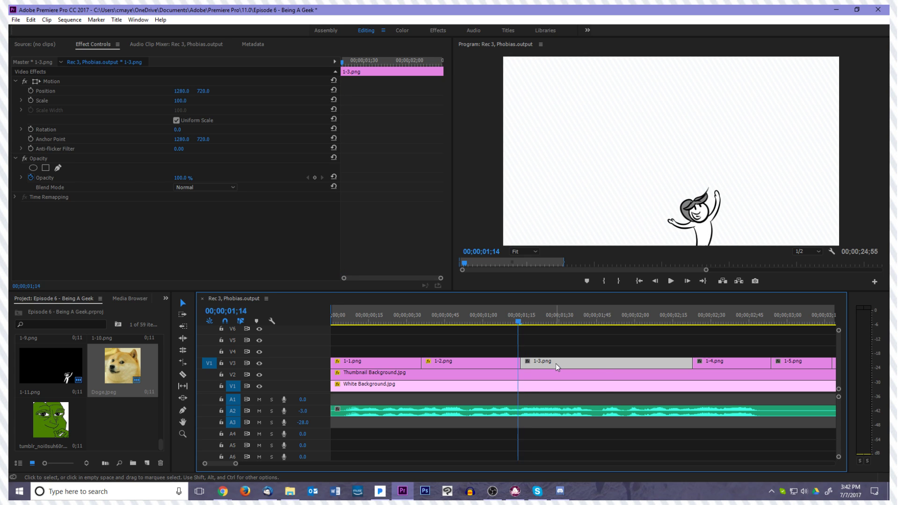
key(Left)
key(Left)
key(Left)
key(Left)
key(Left)
key(Left)
key(Left)
key(Left)
key(Left)
key(Left)
key(Left)
key(Left)
key(Left)
key(Left)
key(Left)
key(Left)
key(Left)
key(Left)
key(Left)
key(Left)
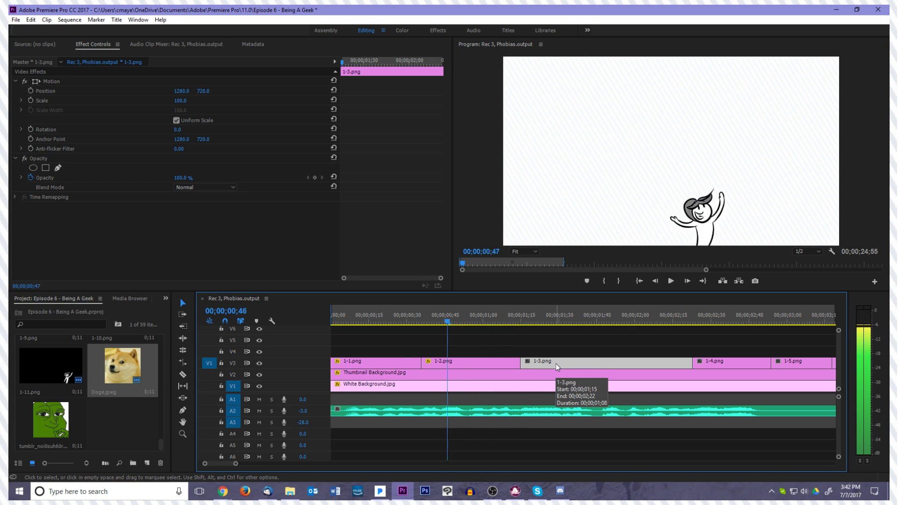
click(639, 286)
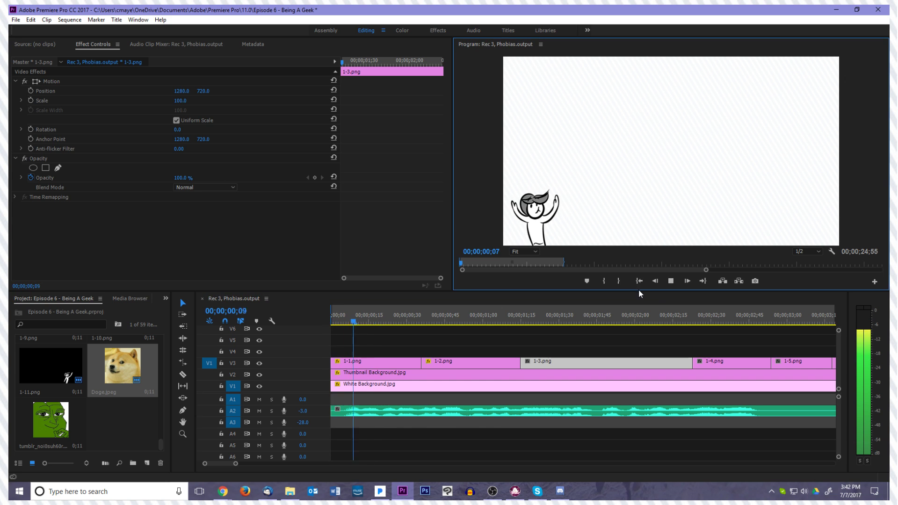
Replay the animation, select 1-2.png and step frame by frame through the start of its movement around 00;00;00;40
key(space)
key(space)
drag(538, 325, 433, 330)
click(446, 364)
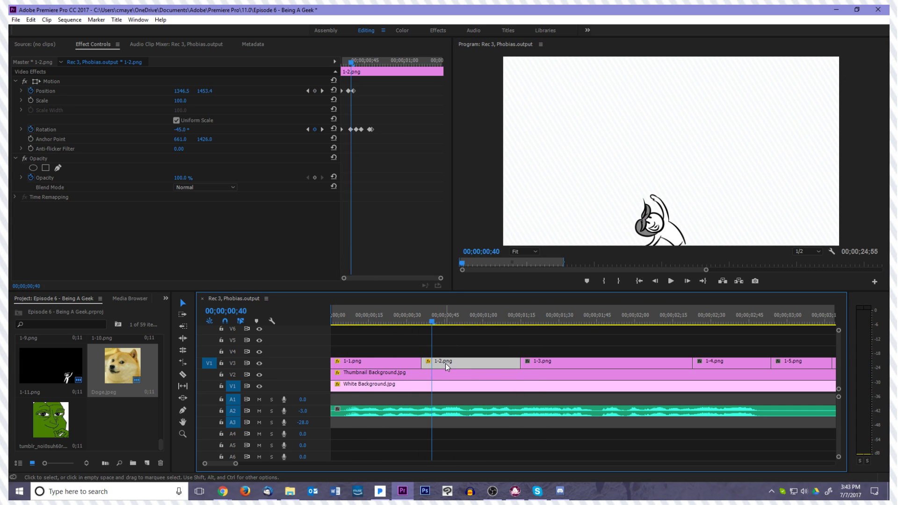
key(Left)
key(Left)
key(Left)
key(Left)
key(Right)
key(Right)
key(Right)
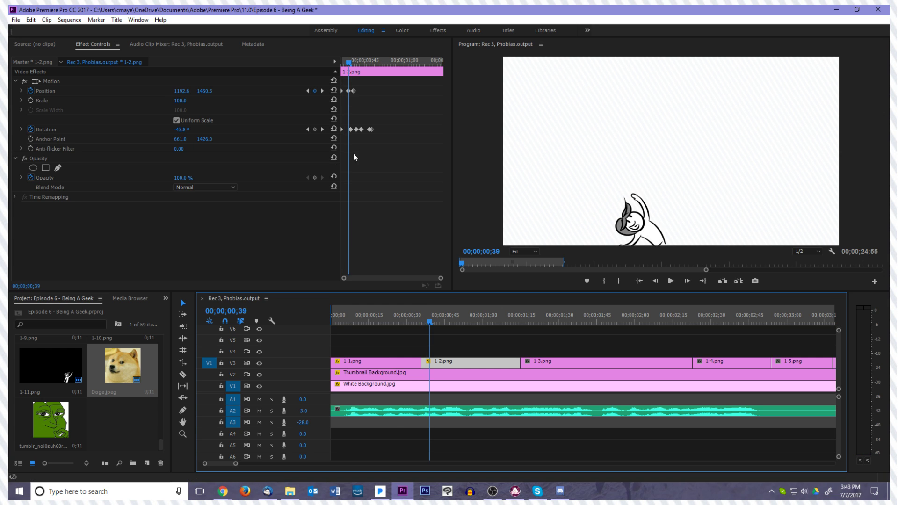
Shift the position and rotation keyframes of 1-2.png that follow its opening pair one frame earlier, beginning at 00;00;00;38
key(Left)
drag(393, 142, 349, 91)
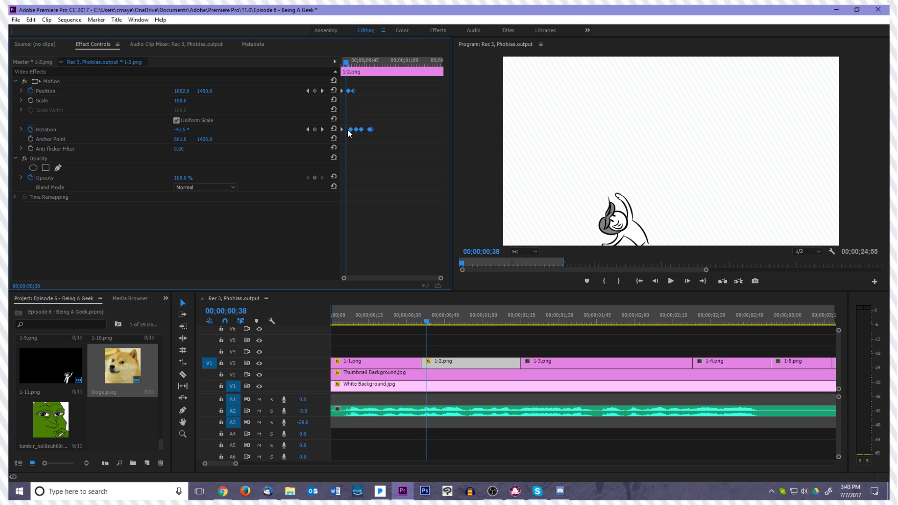
drag(350, 128, 348, 129)
click(357, 151)
key(Right)
key(Right)
key(Right)
key(Right)
key(Right)
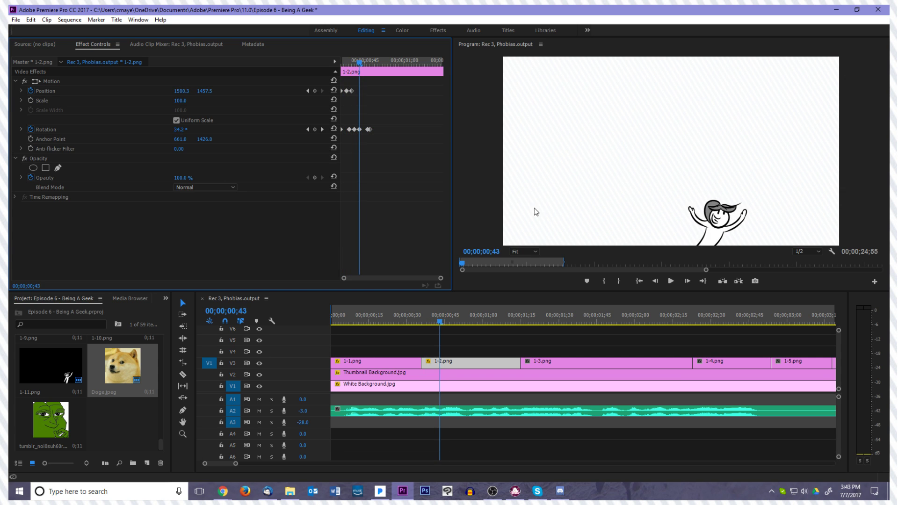
Step through the swing and move the last two rotation keyframes of 1-2.png one frame earlier
key(Left)
key(Left)
key(Left)
key(Right)
key(Right)
key(Right)
key(Right)
key(Right)
drag(368, 129, 367, 130)
key(Right)
key(Left)
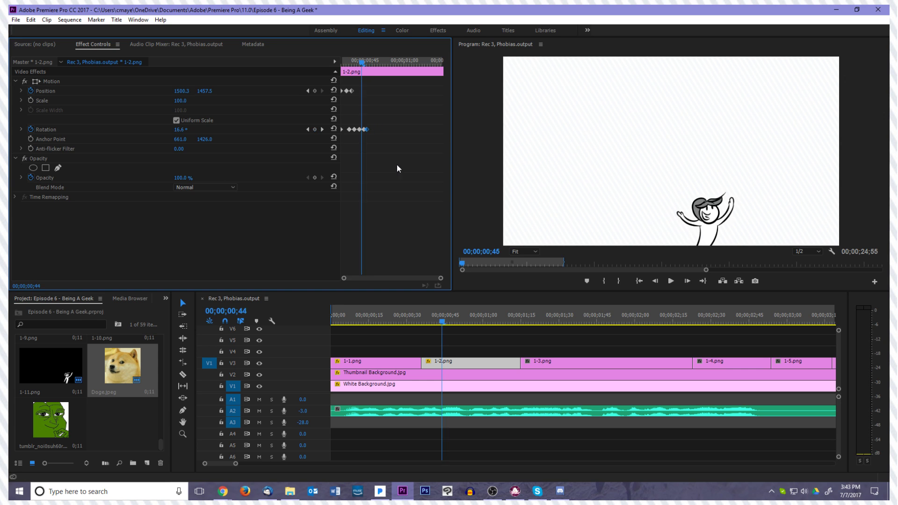
Replay the motion, and move the closing position and rotation keyframes of 1-1.png earlier so they start at 00;00;00;24
key(space)
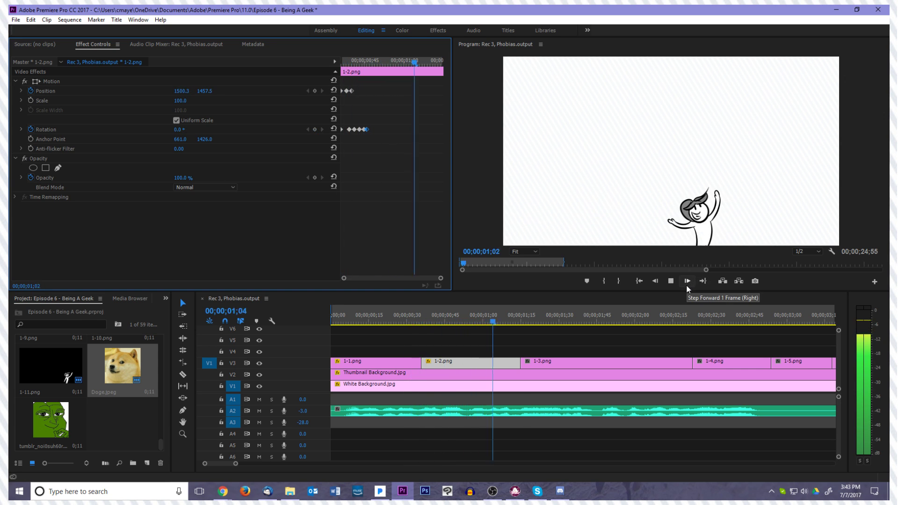
click(352, 315)
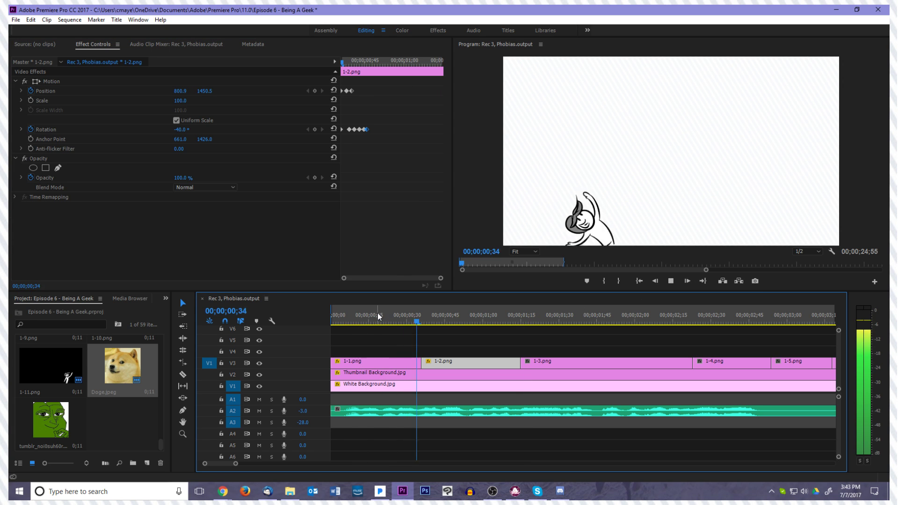
drag(374, 315, 425, 322)
click(412, 363)
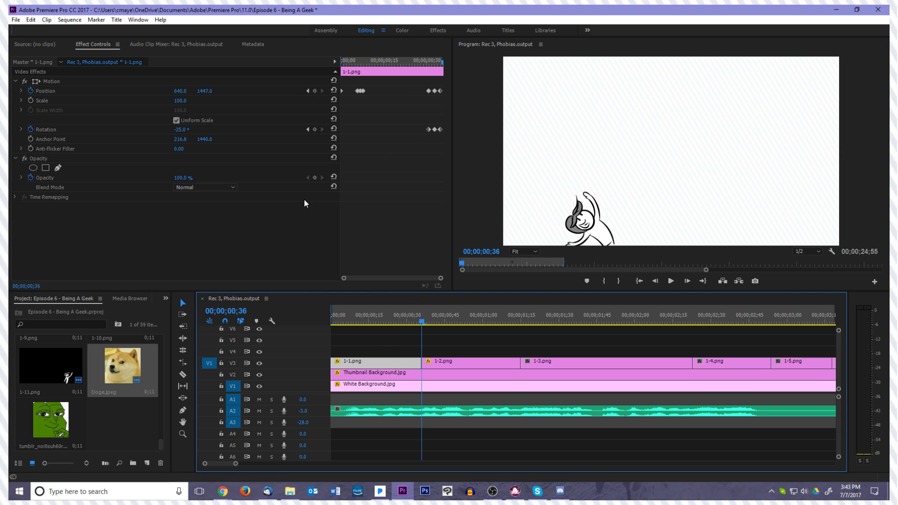
drag(414, 148, 441, 60)
drag(427, 91, 412, 93)
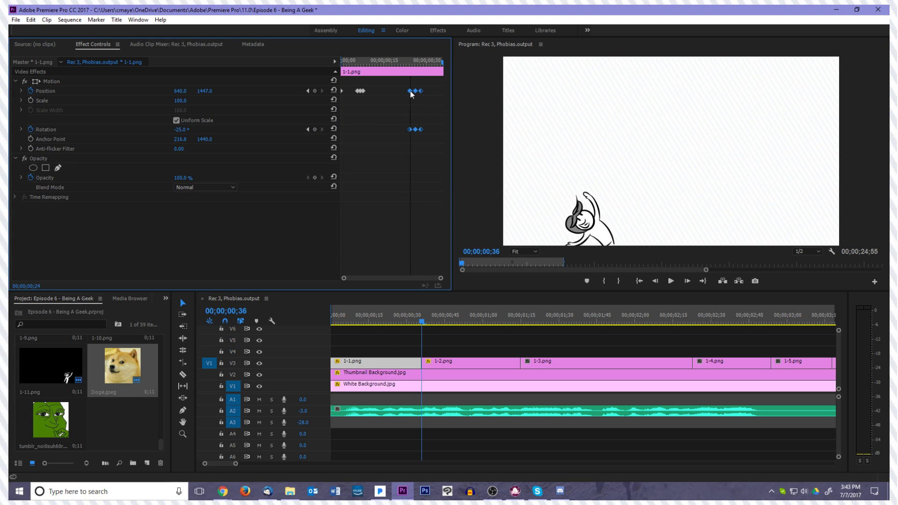
Trim the end of 1-1.png back and move 1-2.png against it so that 1-2.png starts at 00;00;00;32
click(412, 363)
mouse_move(411, 363)
mouse_down()
mouse_move(404, 364)
mouse_move(429, 366)
mouse_up()
drag(419, 316, 382, 324)
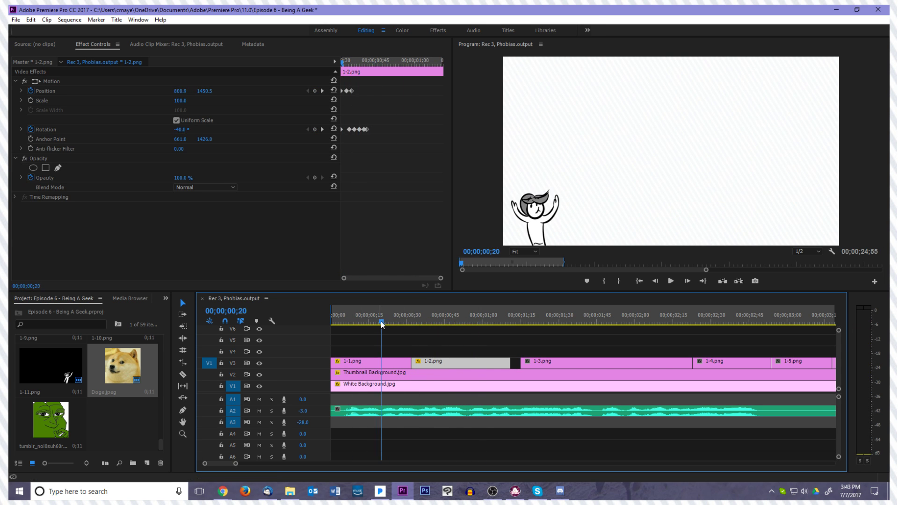
Play back the retimed cut, review the end of 1-2.png backwards, and replay the animation from the beginning
key(space)
key(space)
drag(409, 326, 506, 349)
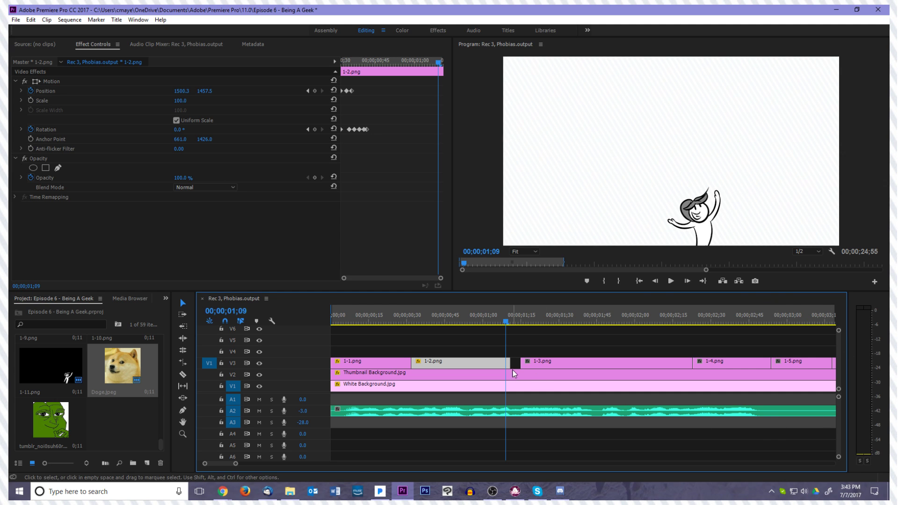
click(506, 360)
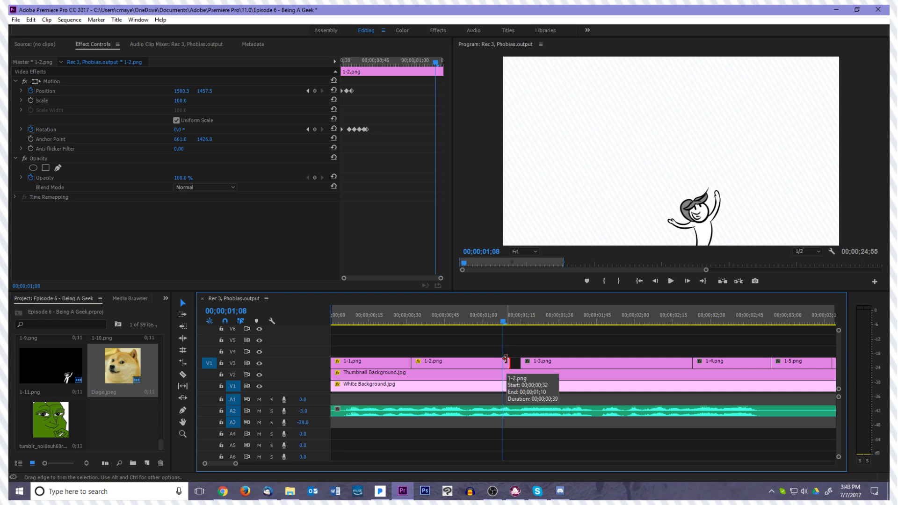
key(Left)
key(Left)
key(Left)
key(Left)
key(Left)
key(Left)
key(Left)
key(Left)
key(Left)
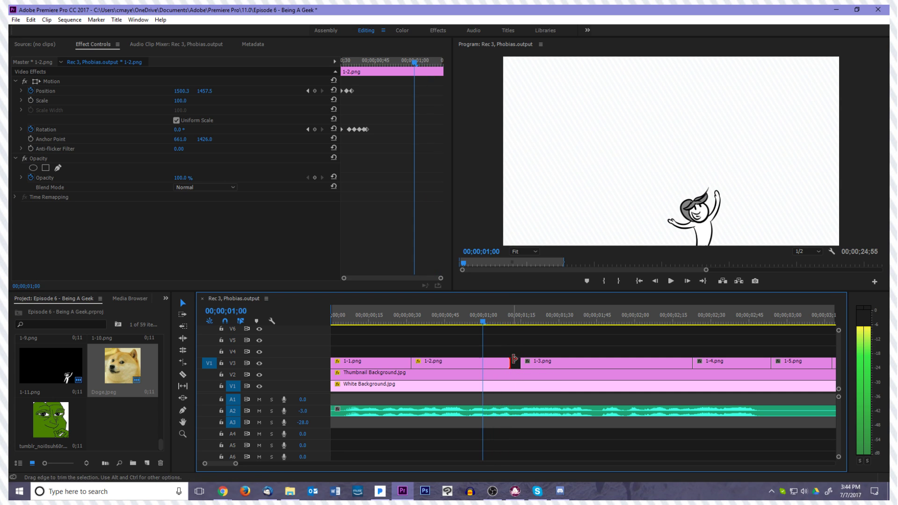
key(Left)
key(Left)
key(Left)
key(Left)
key(Left)
key(Left)
key(Left)
key(Left)
key(Left)
key(Left)
key(Left)
key(Left)
key(Left)
key(Left)
key(Left)
key(Left)
key(Left)
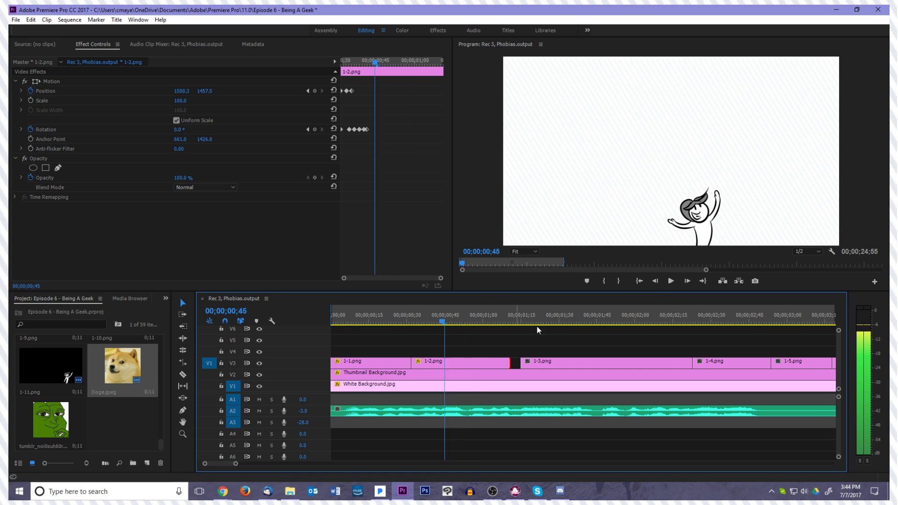
click(639, 282)
key(space)
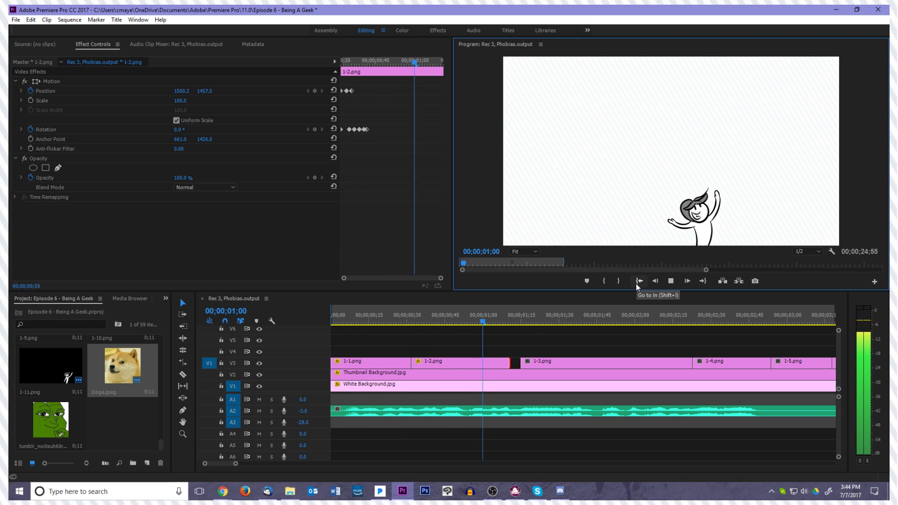
key(space)
Trim the end of 1-1.png to 00;00;00;28
drag(497, 320, 403, 336)
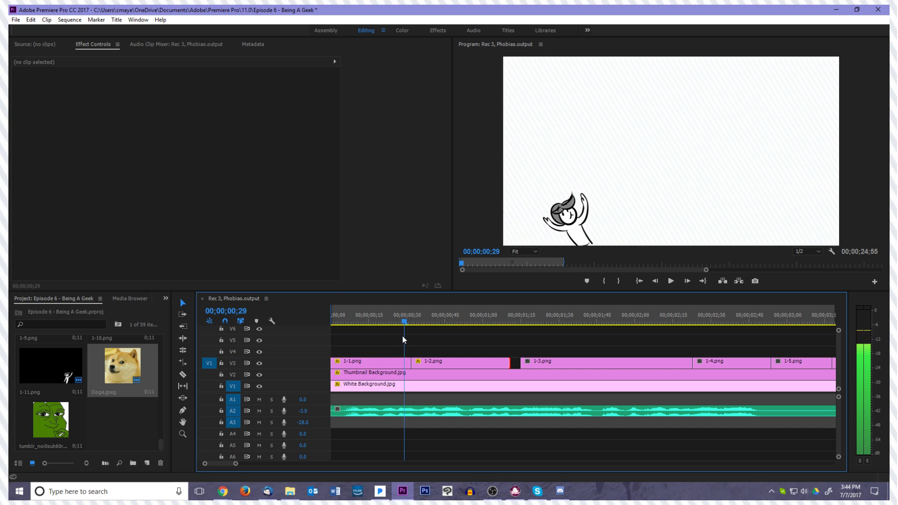
click(403, 368)
key(Left)
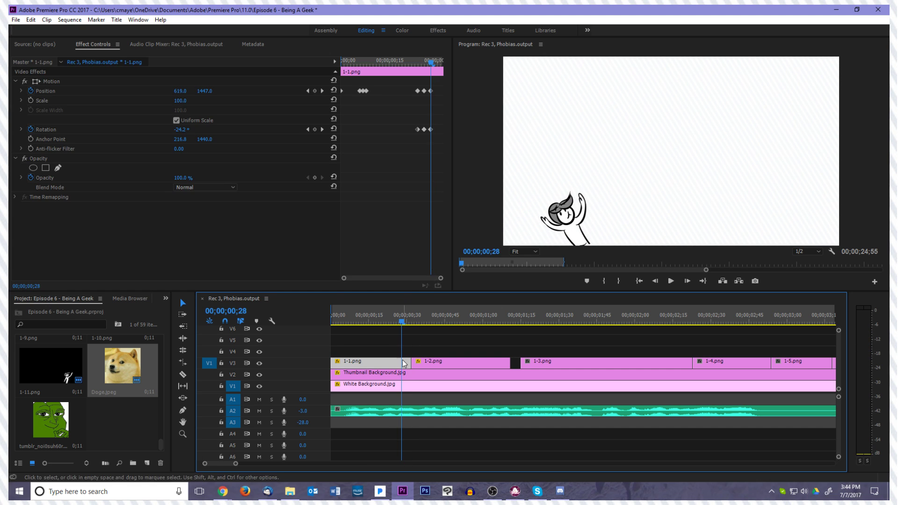
drag(406, 361, 404, 362)
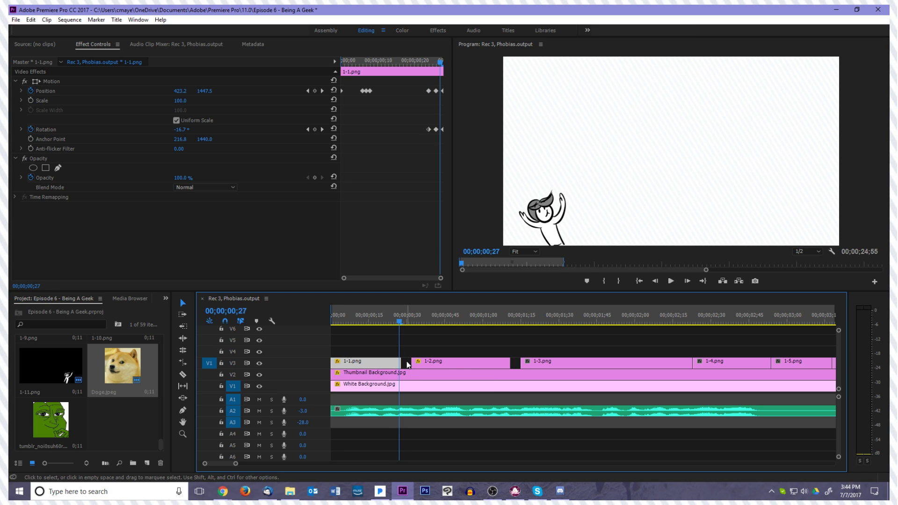
Move 1-2.png earlier to close the gap after 1-1.png, and step across their cut
drag(406, 364, 406, 368)
click(405, 365)
key(Left)
key(Left)
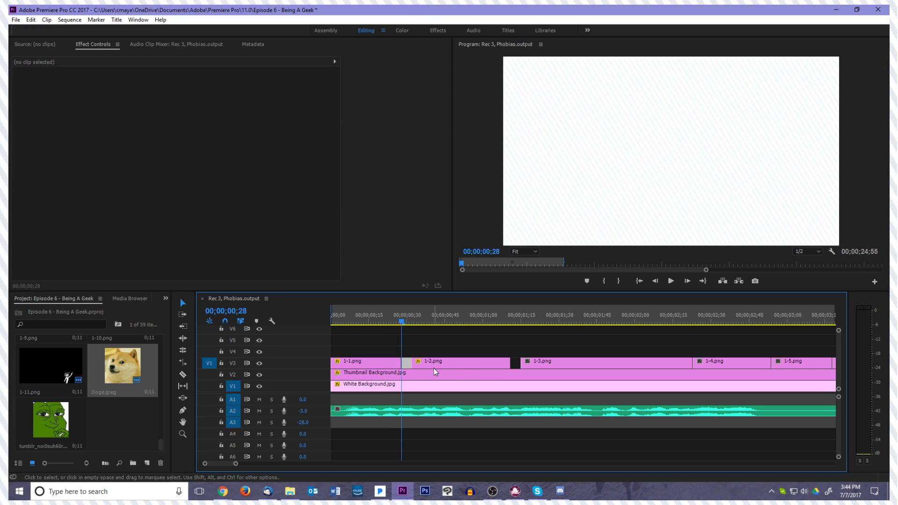
key(Right)
drag(421, 364, 414, 365)
key(Left)
key(Left)
key(Left)
key(Left)
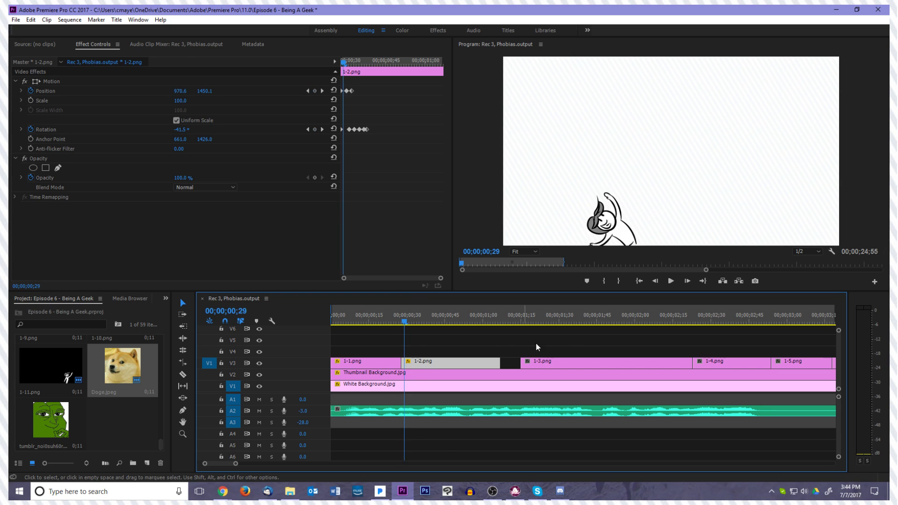
Play back 1-2.png and extend its end partway into the gap before 1-3.png
key(space)
key(space)
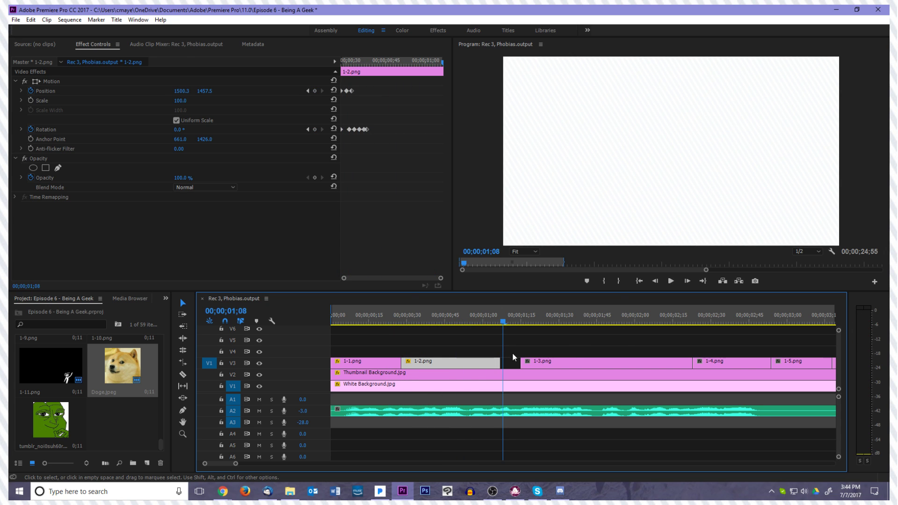
drag(503, 326, 512, 363)
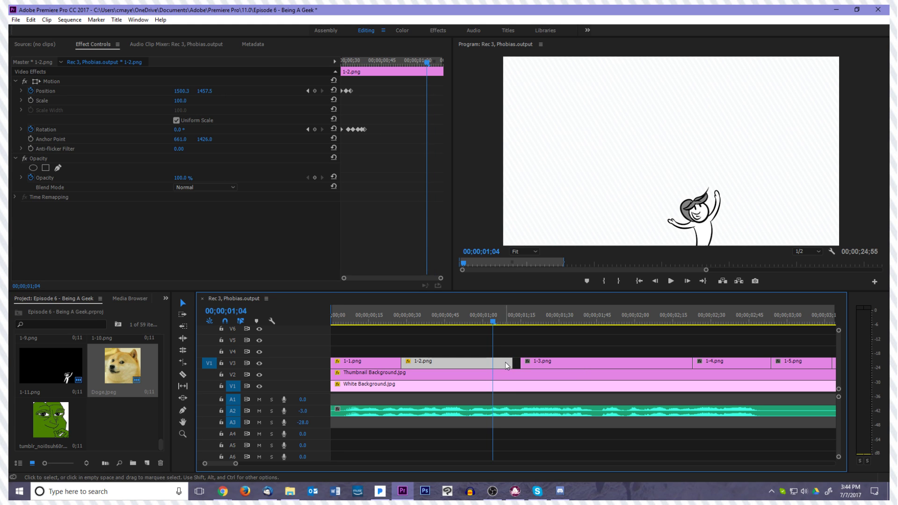
Add a rotation keyframe to 1-2.png at 00;00;01;04 and keyframe the rotation at 15° at 00;00;01;08
click(315, 129)
key(Right)
key(Right)
key(Right)
Keyframe the rotation of 1-2.png at 10° at 00;00;01;09
key(Right)
click(175, 130)
text(15)
key(Return)
key(Right)
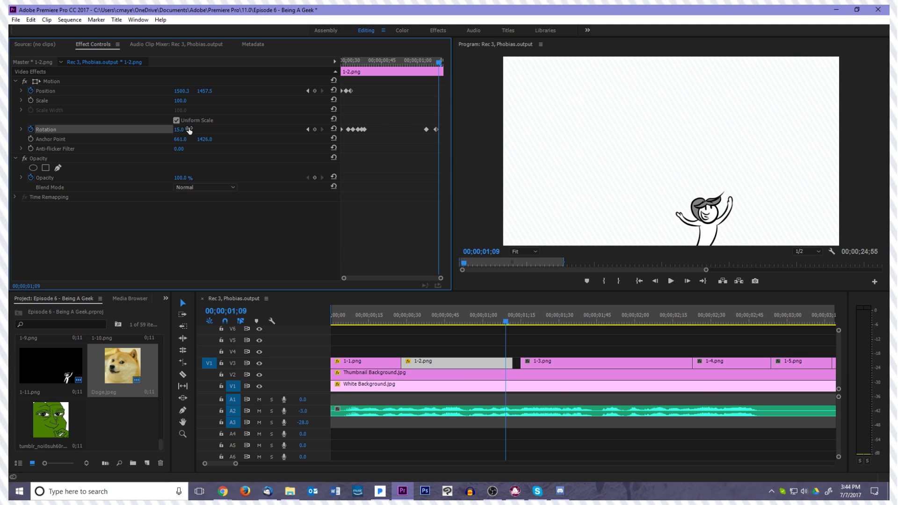
click(189, 130)
text(13)
key(Return)
key(Left)
Extend 1-2.png over the gap and the start of 1-3.png to about 00;00;01;25, and play back the new cut
key(space)
key(space)
drag(549, 315, 523, 316)
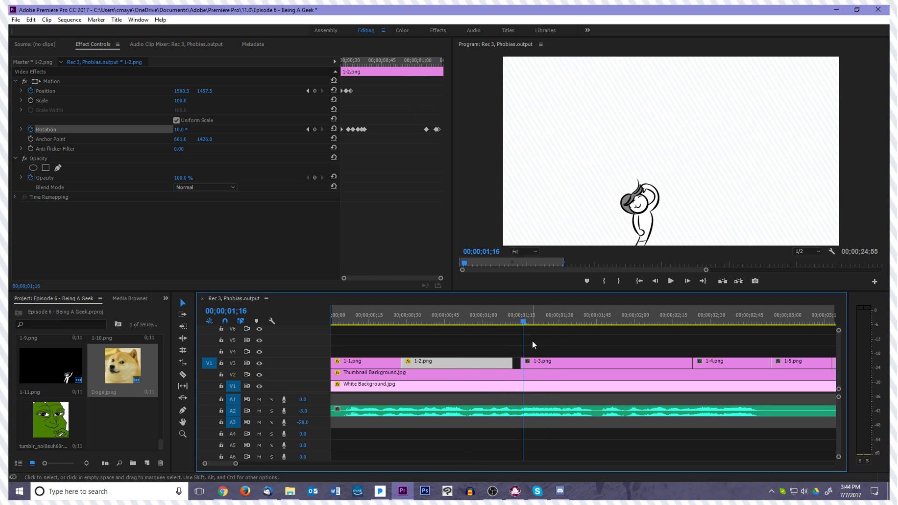
drag(513, 363, 544, 365)
key(space)
key(space)
drag(575, 319, 535, 347)
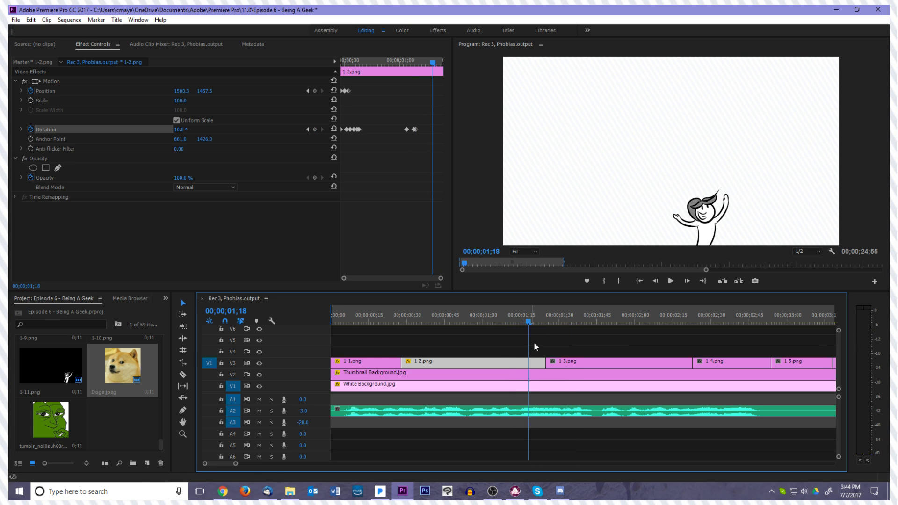
key(Right)
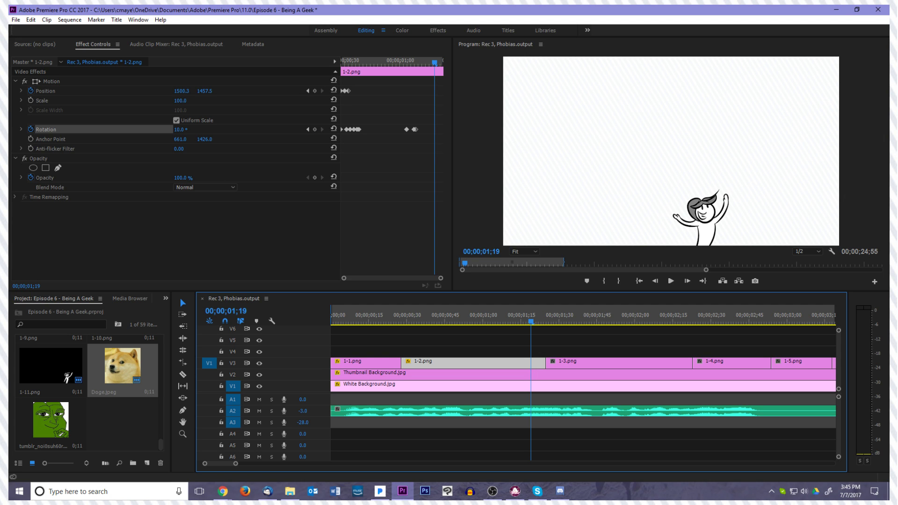
key(alt+Tab)
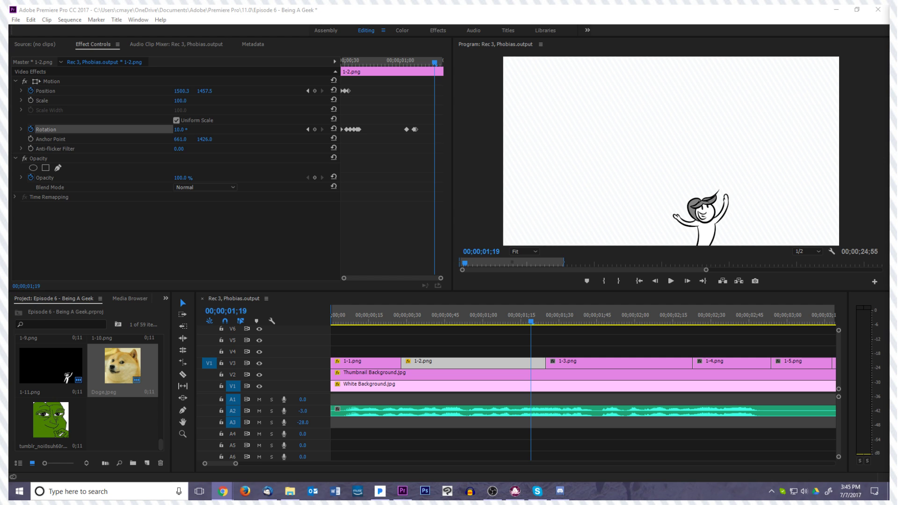
click(576, 303)
click(507, 323)
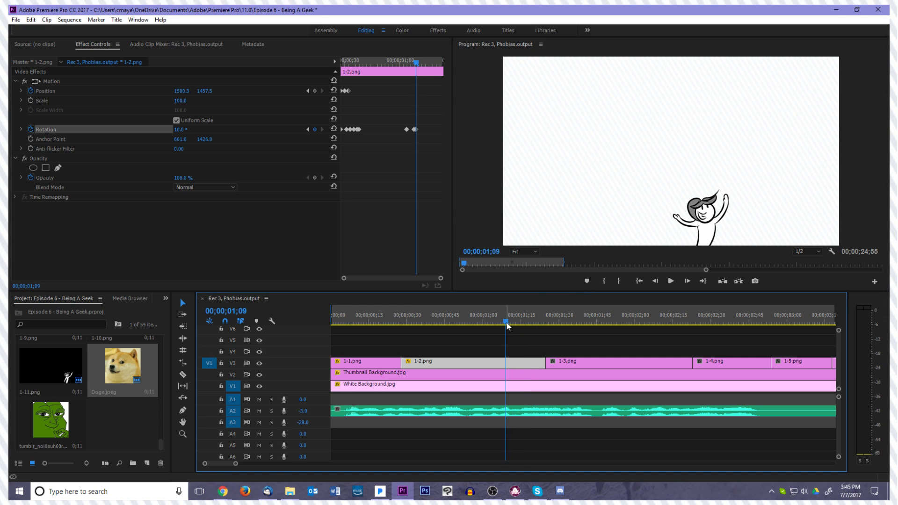
key(alt+Tab)
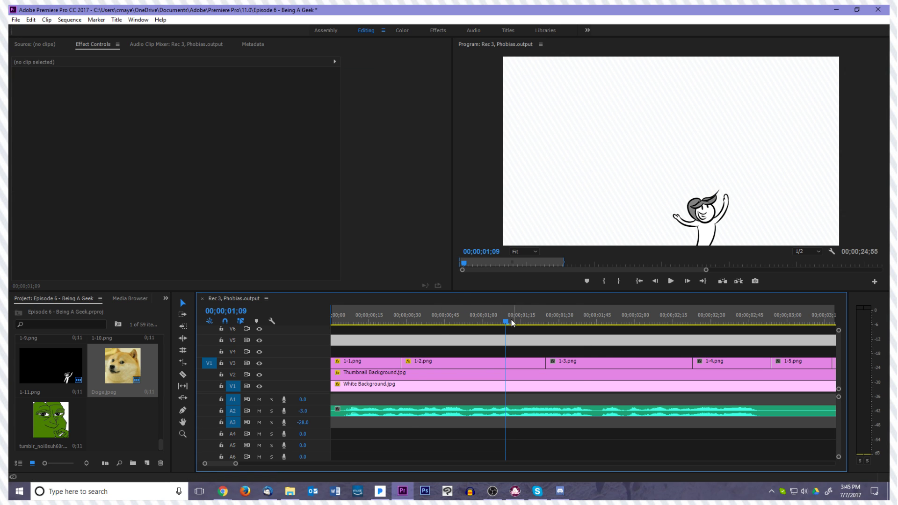
Replay the movement from 1-2.png into 1-3.png, select 1-3.png and step back towards its first frame
click(434, 323)
key(space)
key(space)
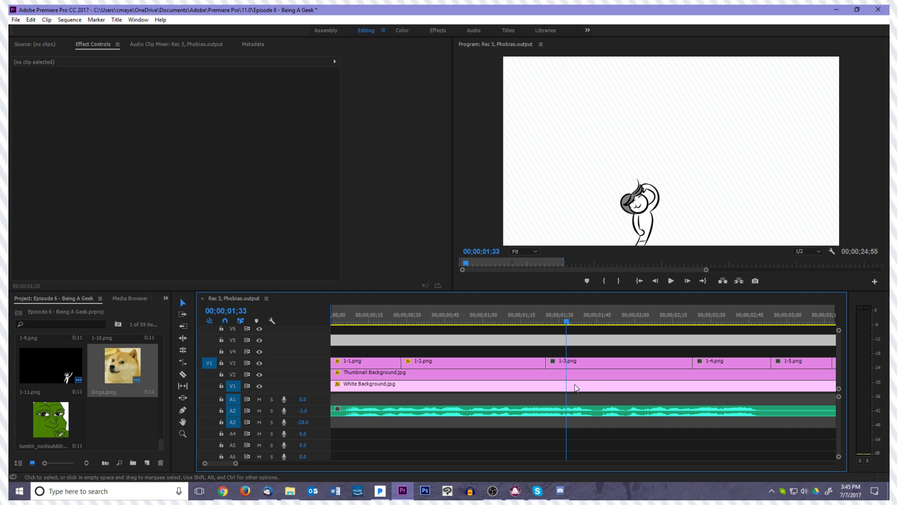
click(574, 363)
key(Left)
key(Left)
key(Left)
key(Left)
key(Left)
key(Left)
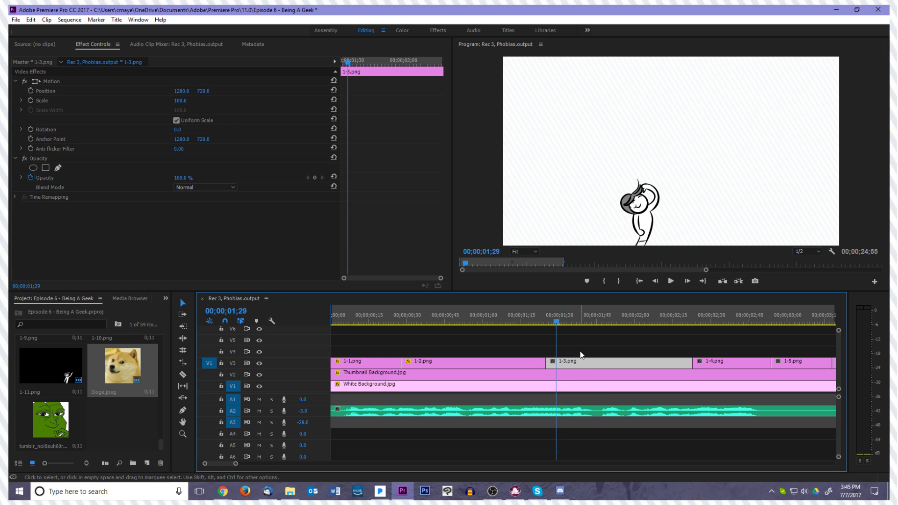
key(Left)
key(Left)
Mute audio track A2, replay the transition into 1-3.png, and select 1-2.png with the playhead at 00;00;01;05
click(260, 411)
click(260, 411)
key(space)
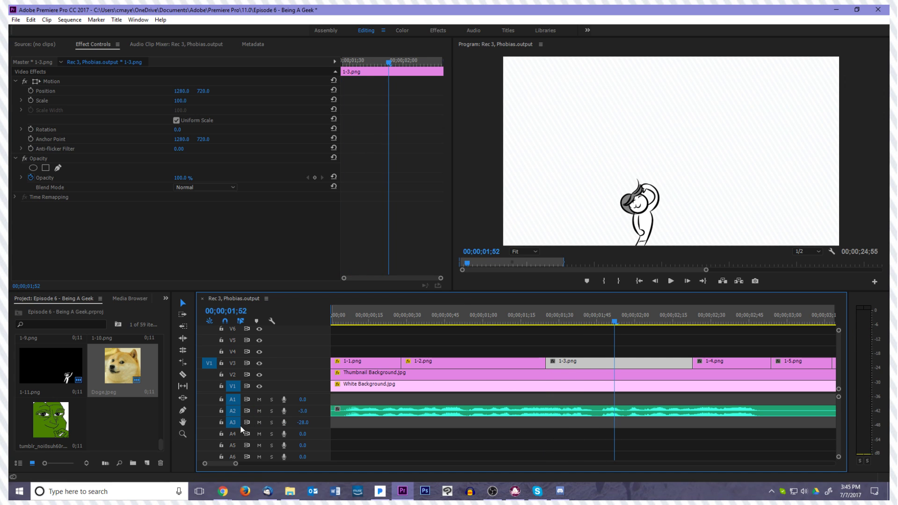
key(space)
key(space)
drag(669, 322, 425, 340)
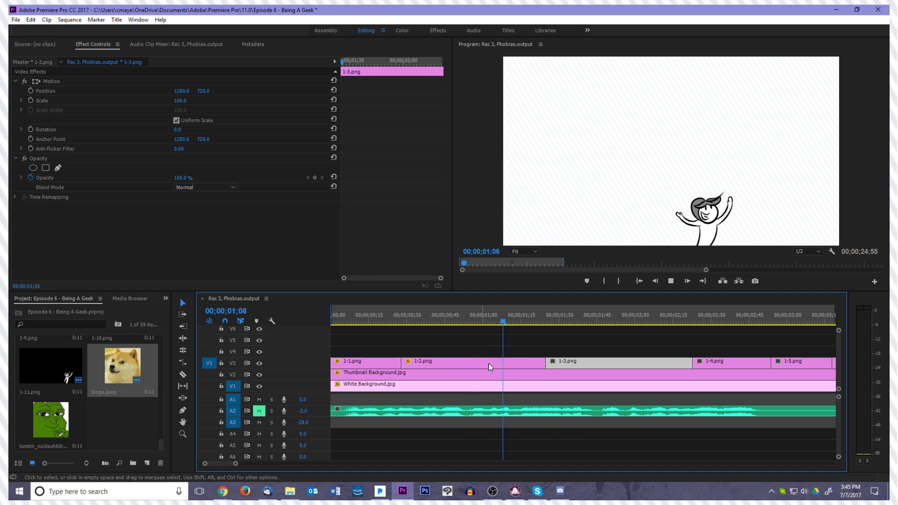
key(space)
drag(576, 321, 495, 350)
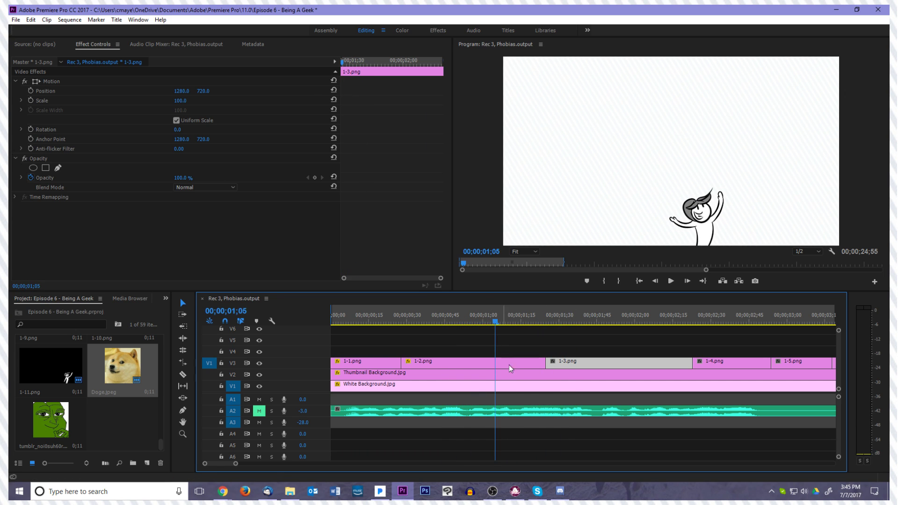
click(513, 365)
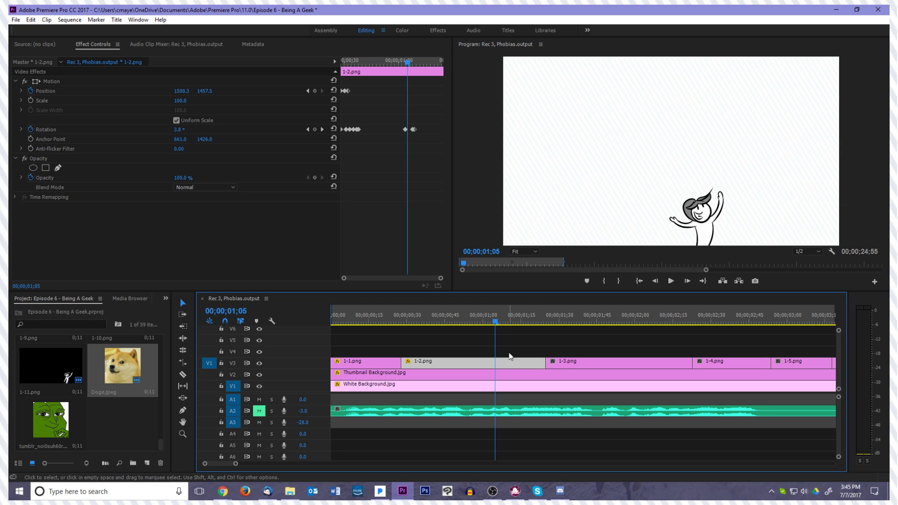
Step through the rotation frames of 1-2.png around 00;00;01;07 and play back the movement from near the sequence start
key(Right)
key(Right)
key(Right)
key(Right)
key(Right)
key(Right)
key(Right)
key(Right)
key(Right)
key(Right)
key(Right)
key(Right)
key(Right)
key(Right)
key(Right)
key(Right)
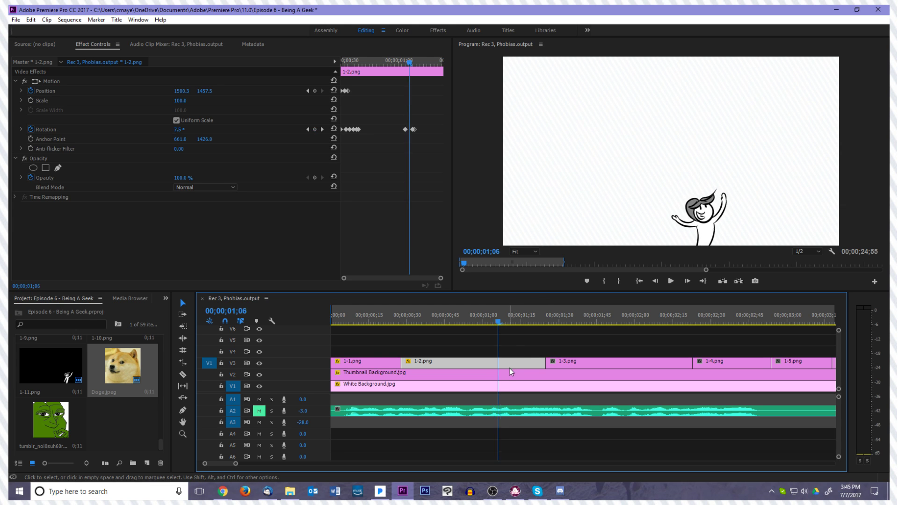
drag(547, 323, 500, 352)
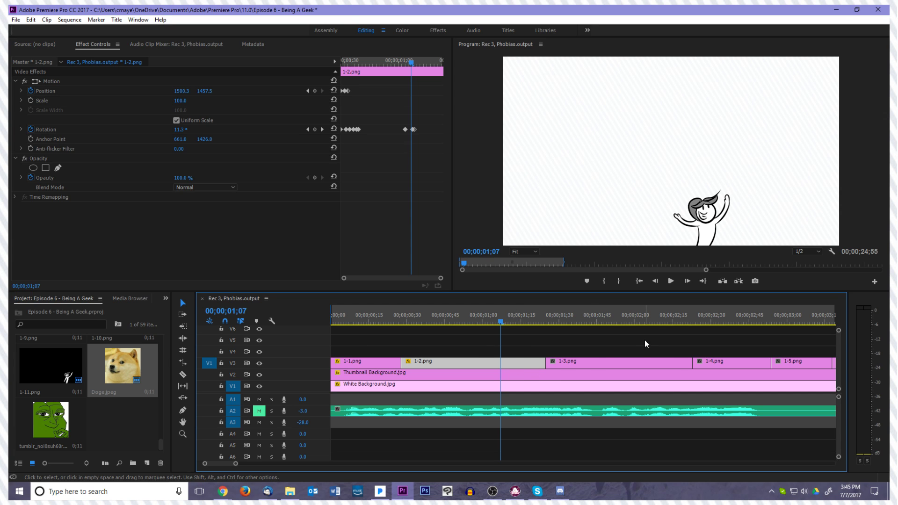
key(space)
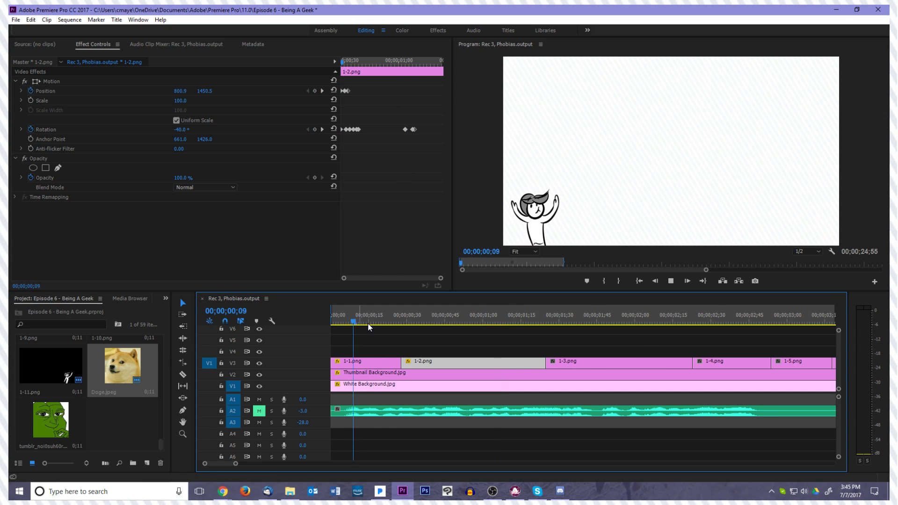
key(space)
Hold the rotation of 1-2.png with a keyframe at 00;00;01;20, and keyframe it at 35° at 00;00;01;23
drag(567, 321, 534, 343)
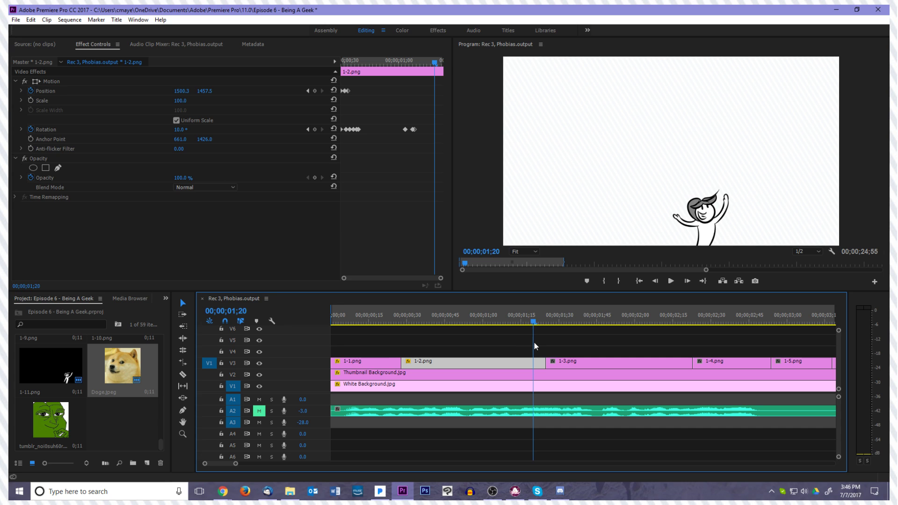
click(315, 129)
key(Right)
key(Right)
key(Right)
click(188, 131)
text(3)
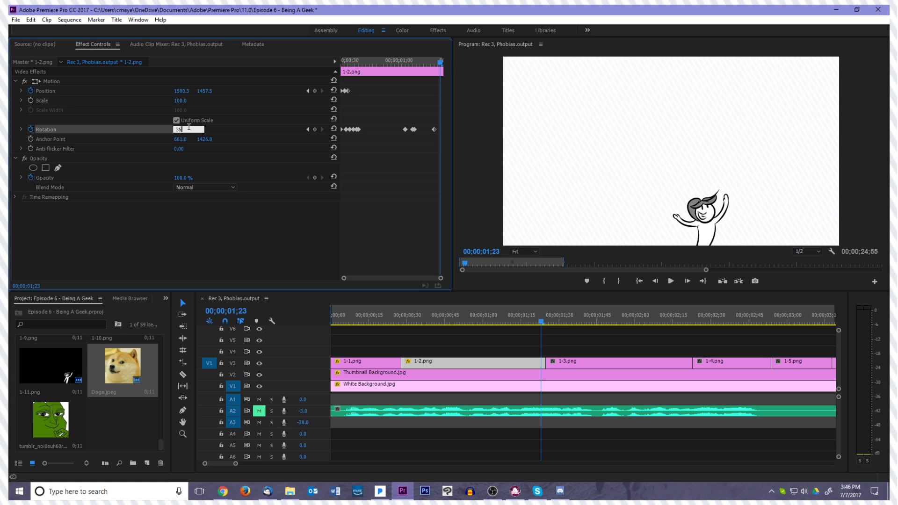
key(Return)
Move the 35° Rotation keyframe to the very end of 1-2.png and play back the transition into 1-3.png
key(Right)
drag(439, 130, 443, 129)
key(Right)
key(Left)
key(space)
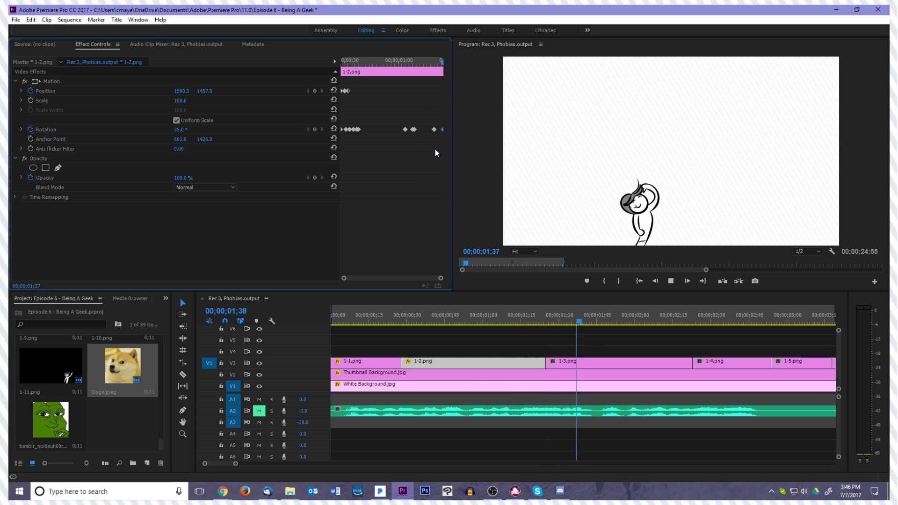
Move the anchor point of 1-3.png to the base of the character's body, at about 1049.2, 1447.0
drag(519, 322, 543, 330)
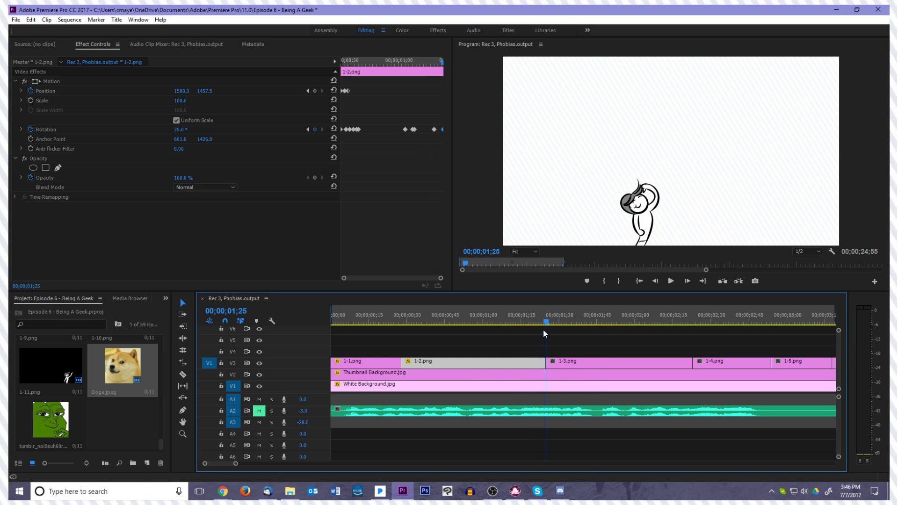
click(559, 365)
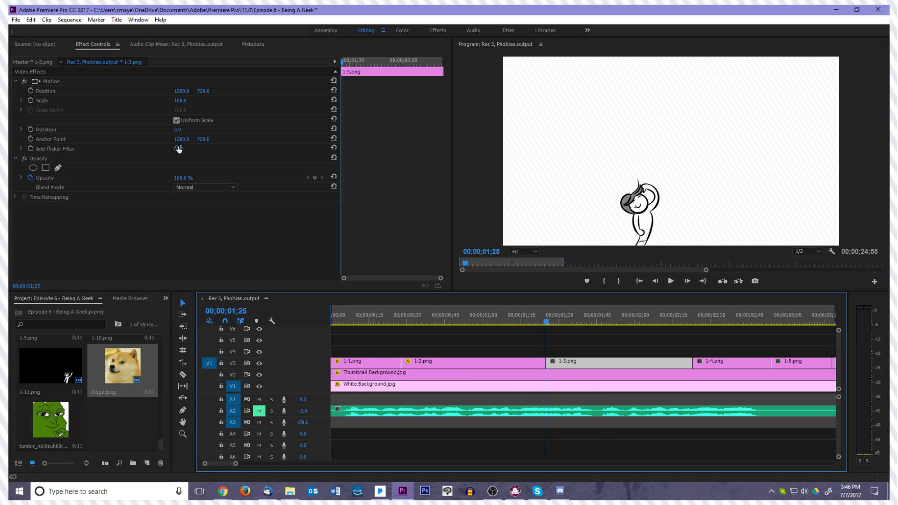
click(72, 83)
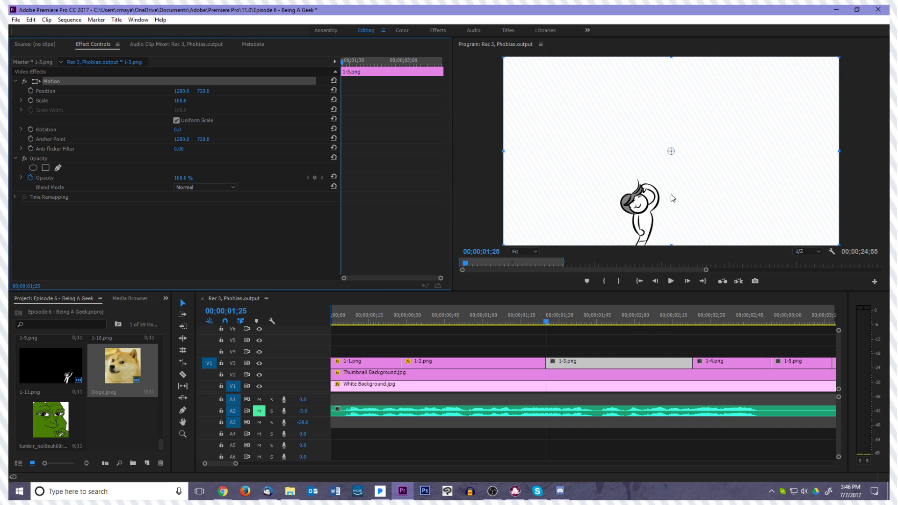
click(671, 155)
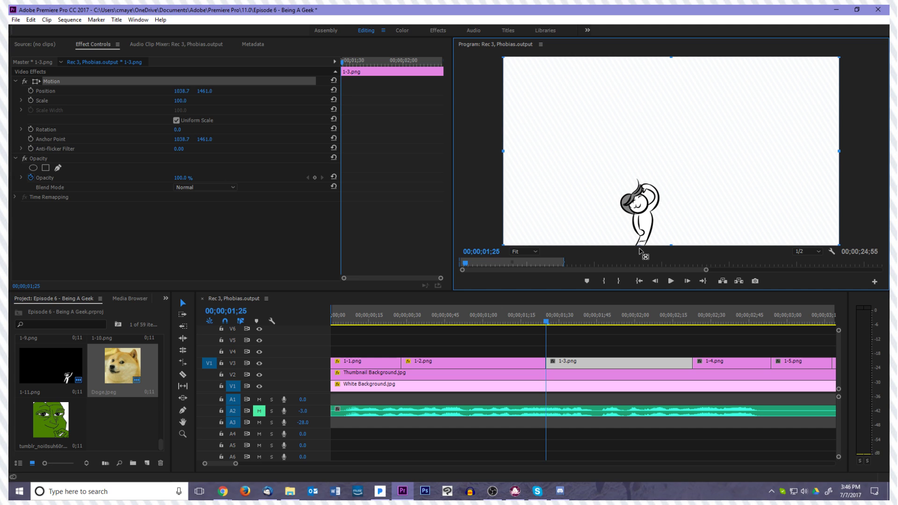
drag(642, 252, 641, 249)
key(alt+Tab)
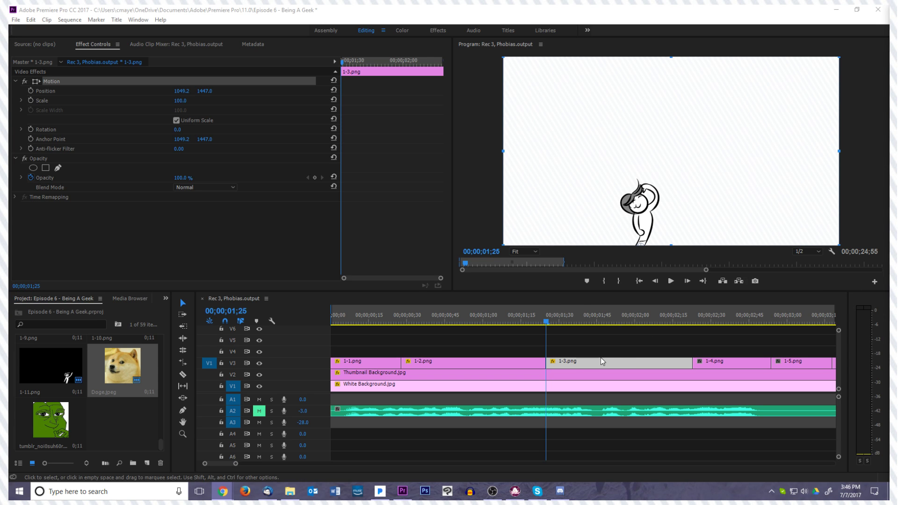
key(ctrl+s)
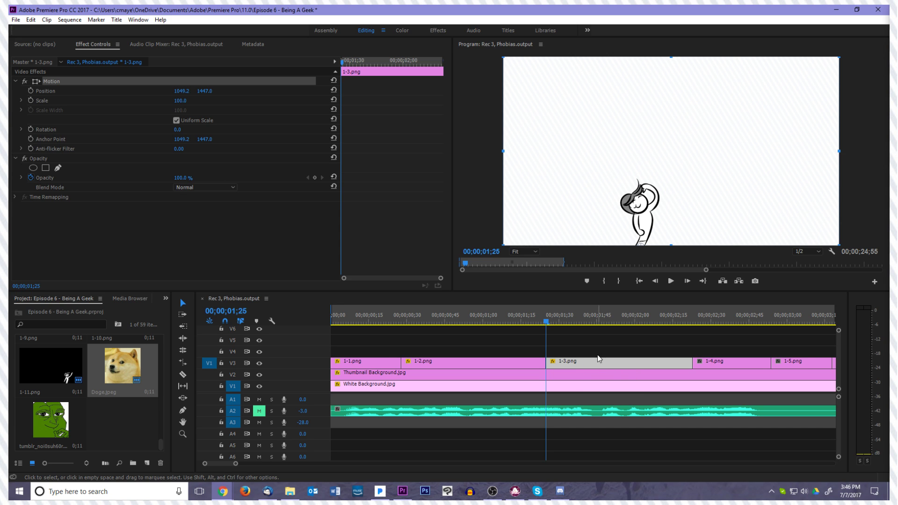
Deselect 1-3.png and play back the transition from 1-2.png into 1-3.png
click(559, 354)
click(501, 325)
key(space)
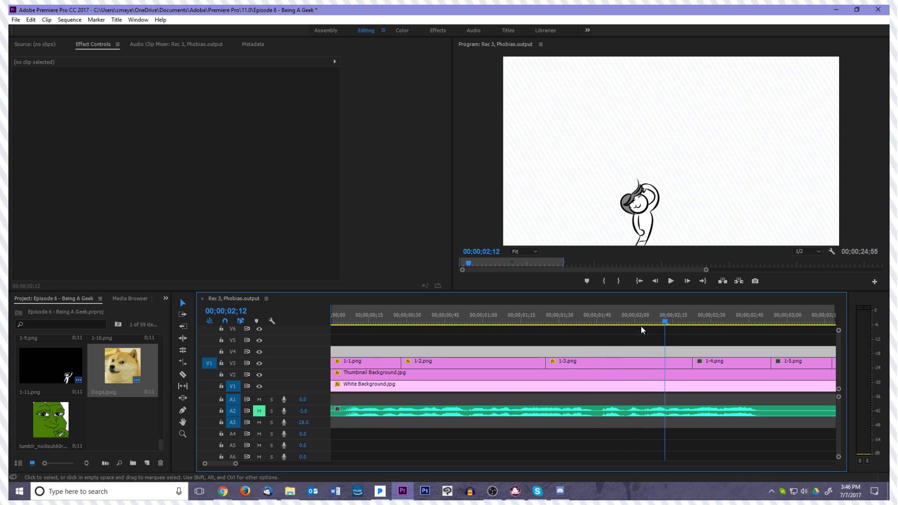
click(328, 313)
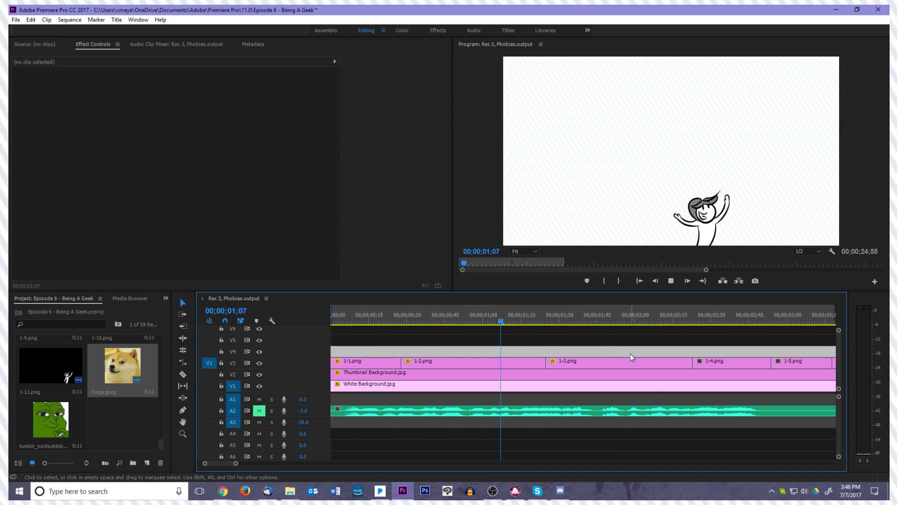
Unmute audio track A2 and play the sequence from its start with sound
click(259, 411)
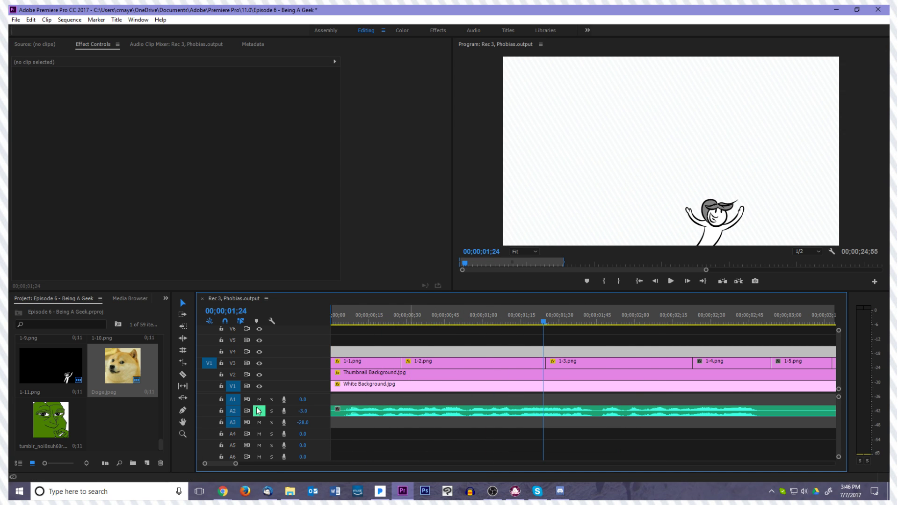
click(639, 281)
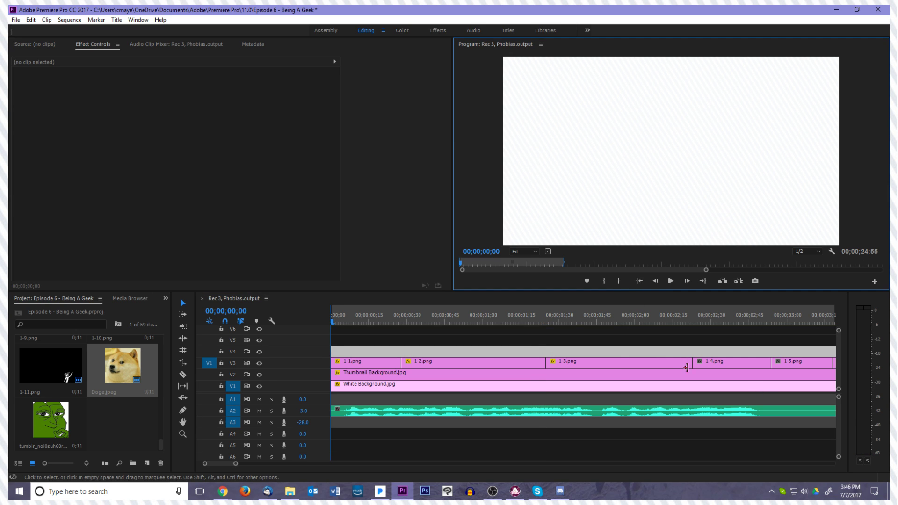
click(511, 342)
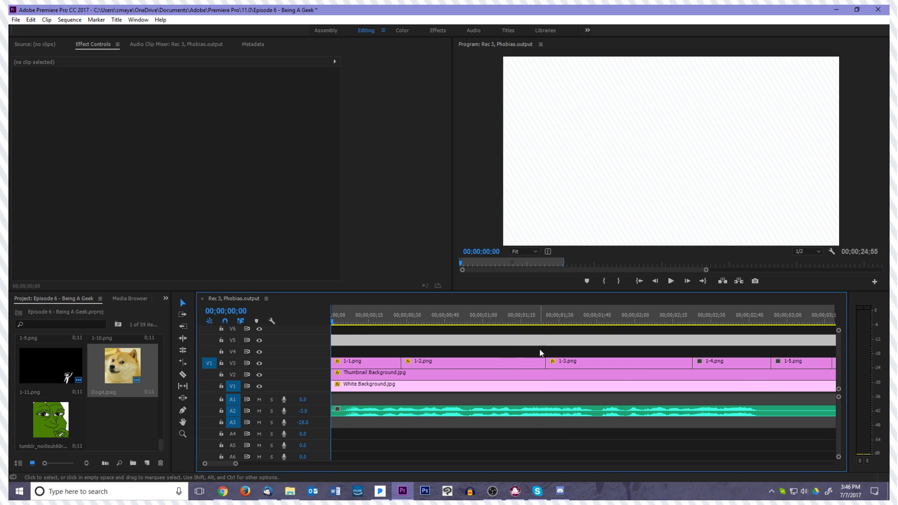
key(space)
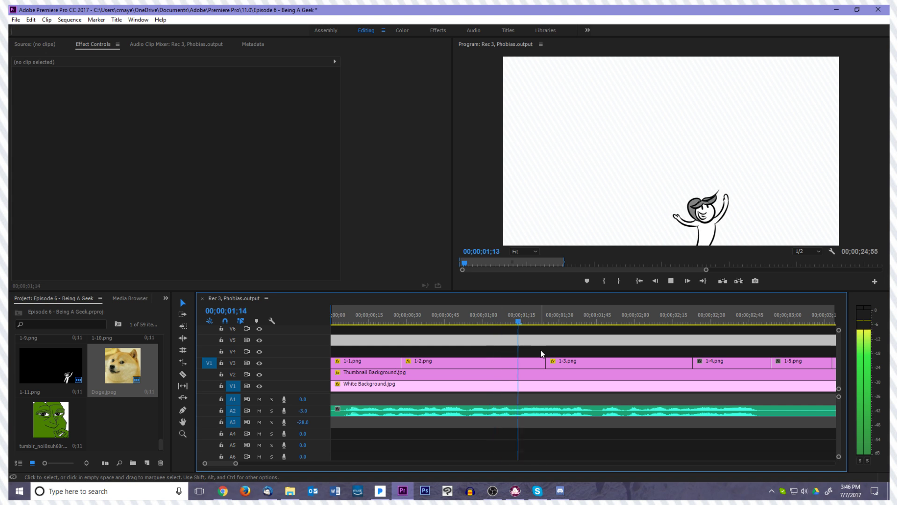
Set the rotation of 1-3.png to 45° on its first frame at 00;00;01;25 and turn on Rotation keyframing
drag(555, 323, 549, 328)
click(554, 365)
key(Left)
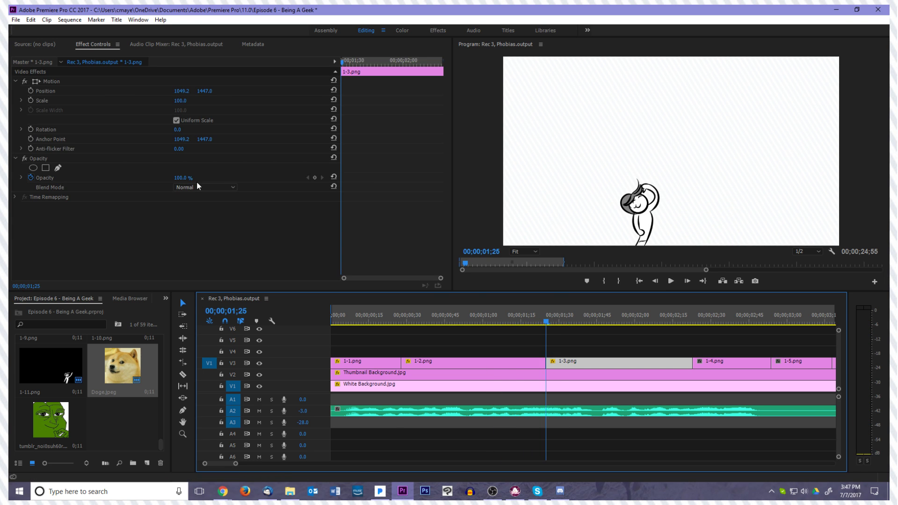
click(89, 82)
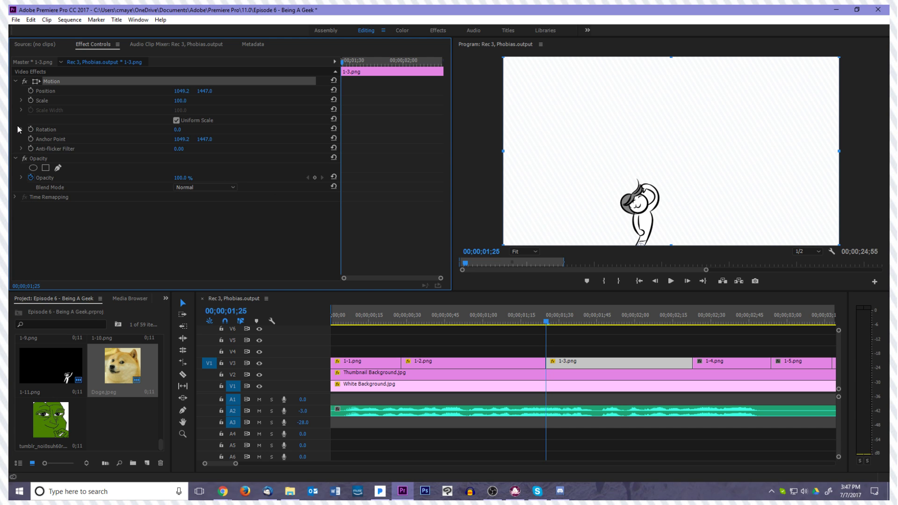
click(37, 129)
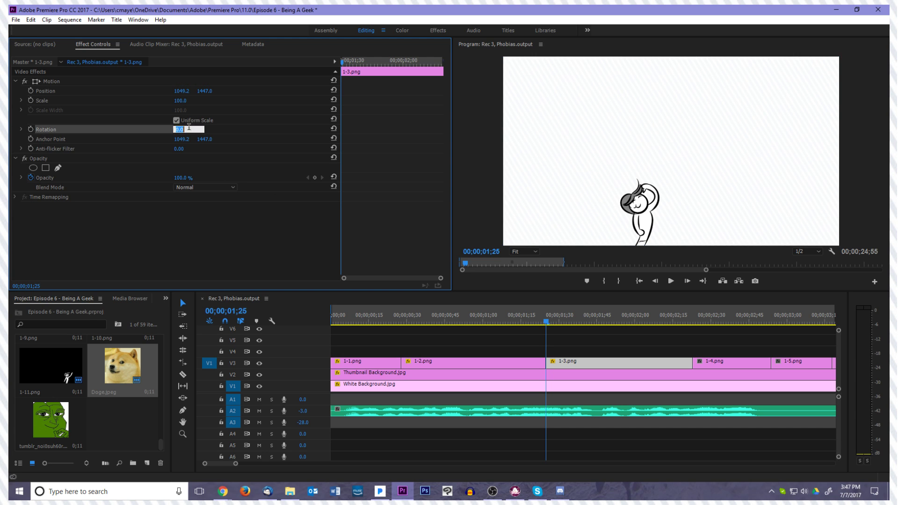
text(45)
key(Return)
click(29, 130)
Keyframe the rotation of 1-3.png three frames in, and at 10° two frames further on
key(Right)
key(Right)
key(Right)
key(Right)
key(Right)
click(184, 131)
key(Return)
key(Right)
Keyframe the rotation of 1-3.png at 0° at 00;00;01;32 and play back the swing
key(Right)
click(189, 130)
text(10)
key(Return)
key(Right)
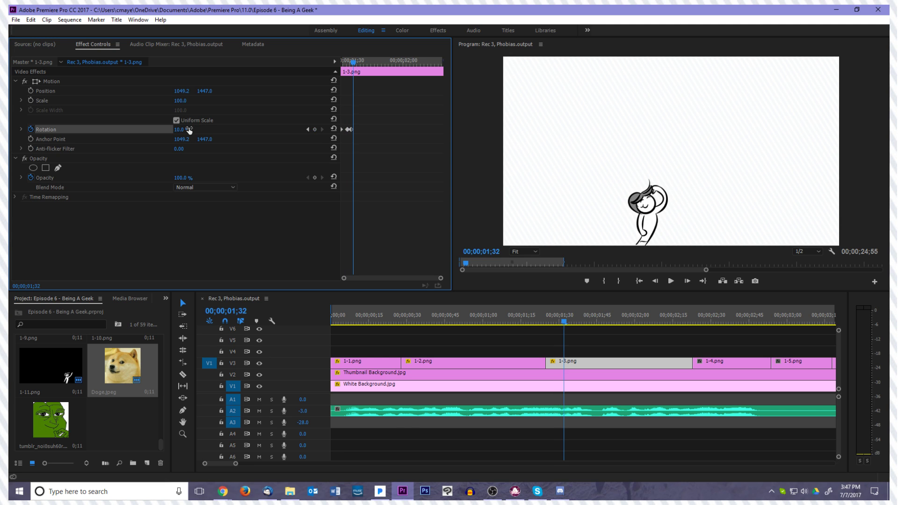
click(189, 129)
text(45)
key(Return)
key(Left)
key(Left)
key(Left)
key(Left)
key(Left)
key(Left)
key(Left)
key(Left)
key(space)
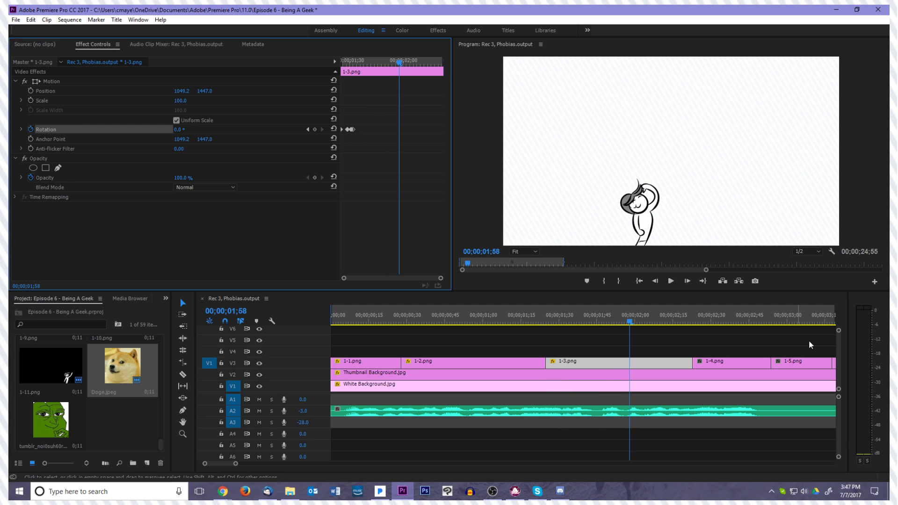
Hold the rotation of 1-3.png with a keyframe at 00;00;01;47, and keyframe it at -20° three frames further on
drag(699, 321, 603, 335)
click(314, 129)
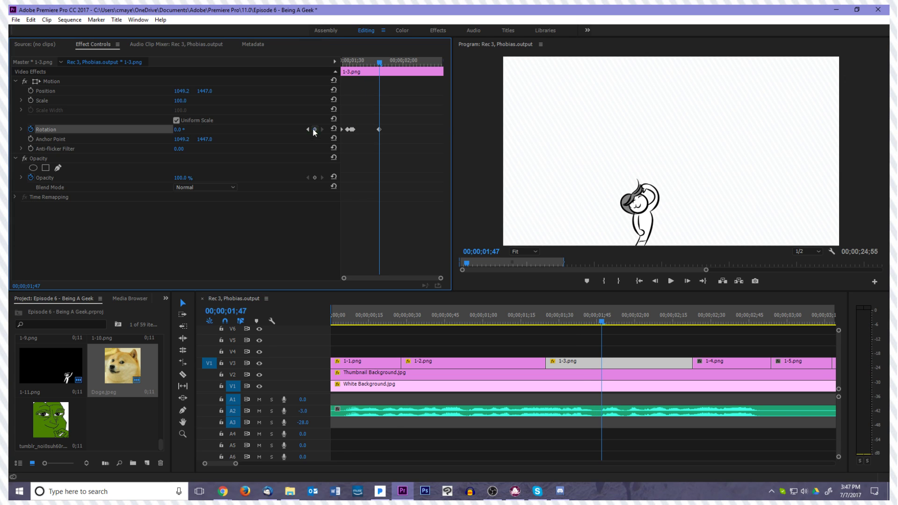
key(Right)
key(Right)
key(Right)
click(181, 129)
text(-20)
key(Return)
Keyframe the rotation of 1-3.png at -15° two frames after the -20° keyframe and play back the tilt
key(Right)
key(Right)
click(189, 130)
text(0)
key(Return)
key(Left)
key(Left)
key(Left)
key(Left)
key(Left)
key(Left)
key(Left)
key(Left)
key(Left)
key(space)
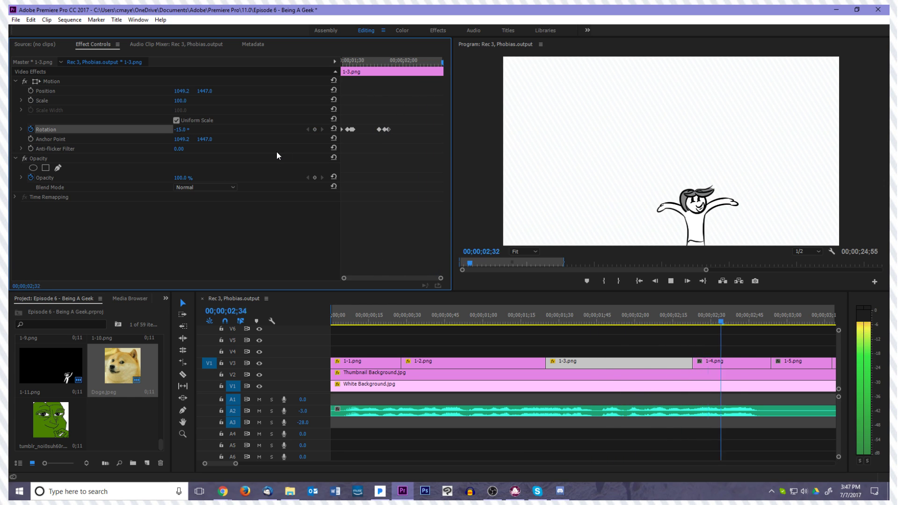
Hold the rotation of 1-3.png with a keyframe at 00;00;02;21, and keyframe it at -5° at 00;00;02;22
drag(741, 323, 687, 335)
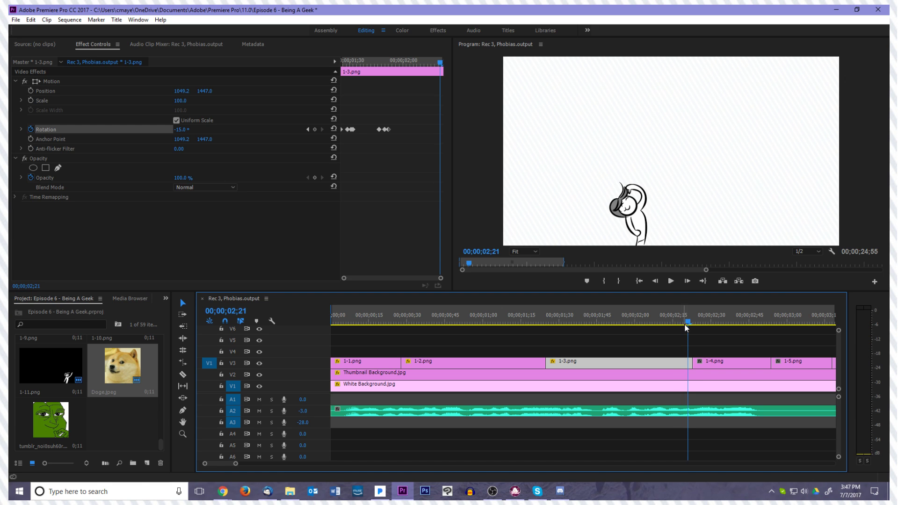
key(Right)
key(Left)
click(313, 129)
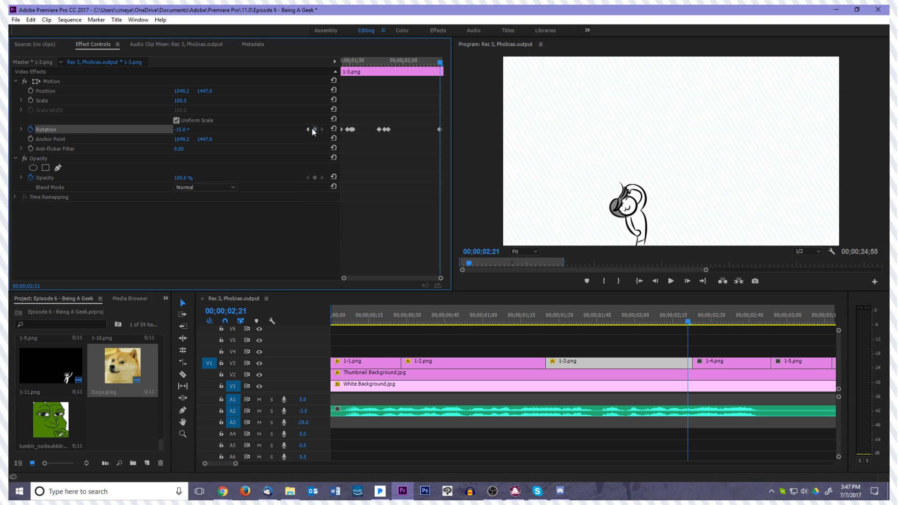
key(Right)
click(183, 130)
text(-15)
key(Return)
Step through the end of 1-3.png and replay the animation from about 00;00;01;00 into 1-4.png
key(Left)
key(Left)
key(Left)
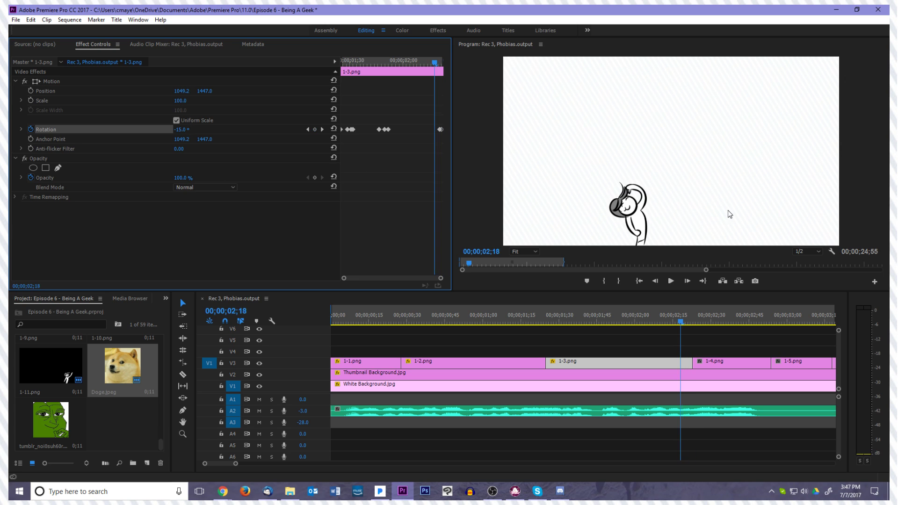
key(Right)
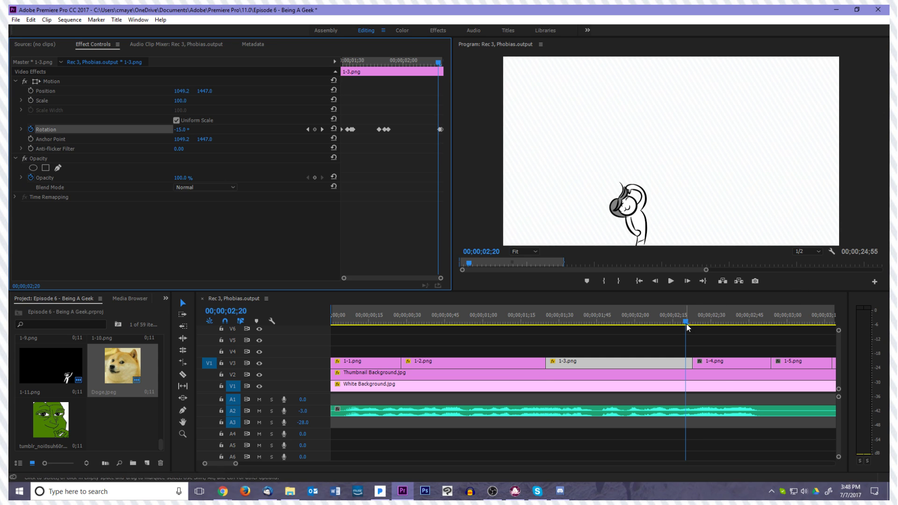
drag(686, 322, 485, 329)
key(space)
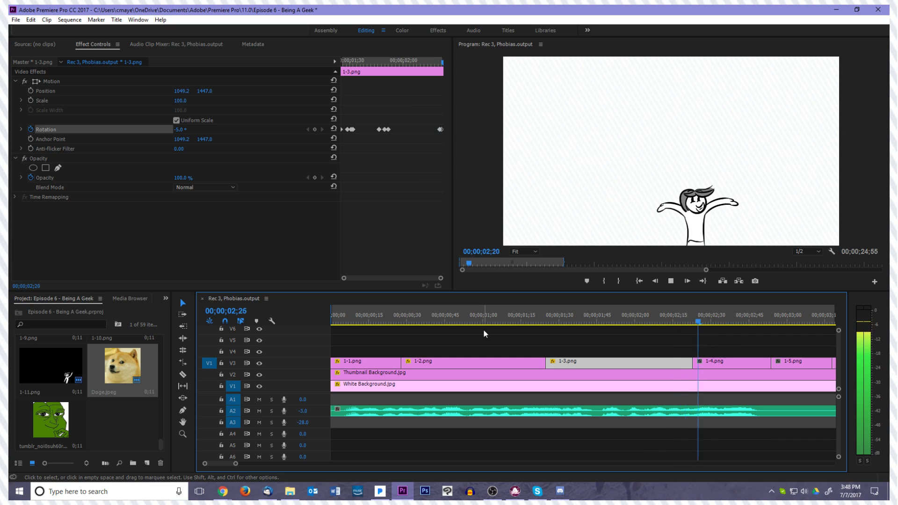
key(space)
Shift the Rotation hold keyframe at 00;00;02;21 of 1-3.png slightly earlier and check the following frame
drag(655, 333, 691, 341)
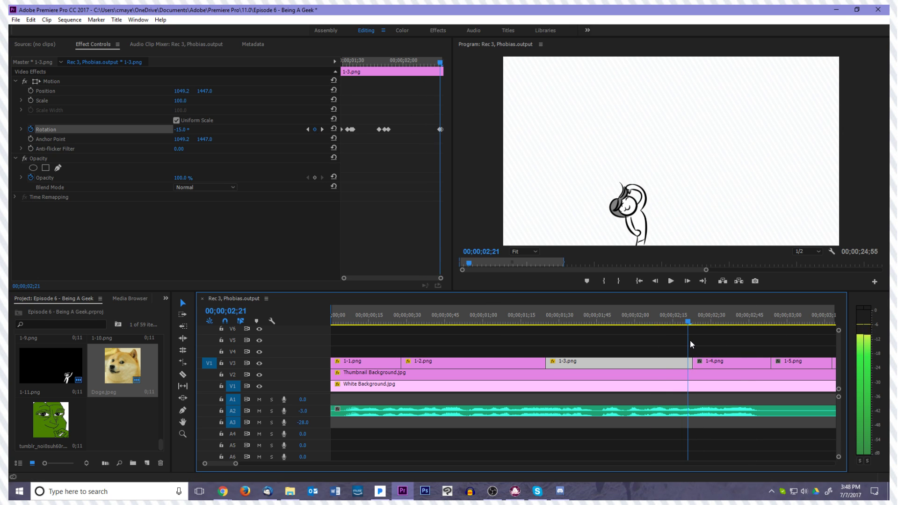
key(Right)
key(Right)
key(Left)
key(Left)
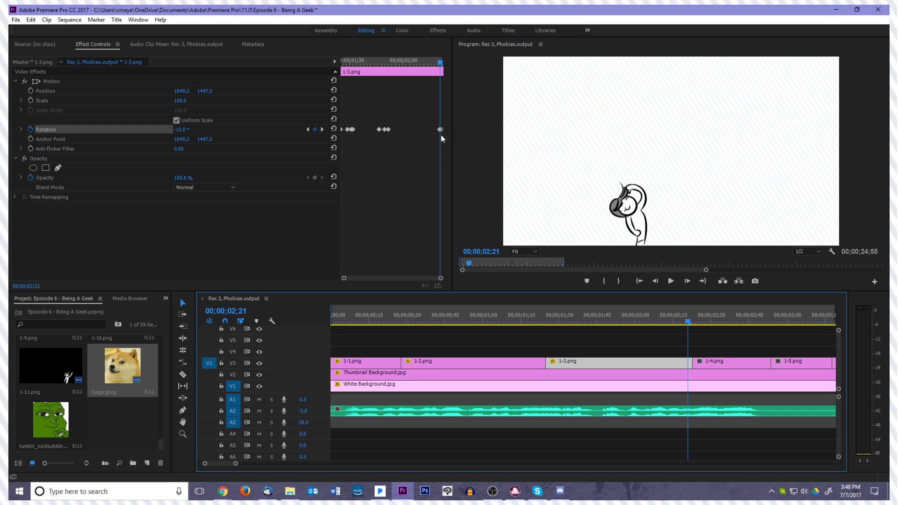
click(438, 132)
key(Right)
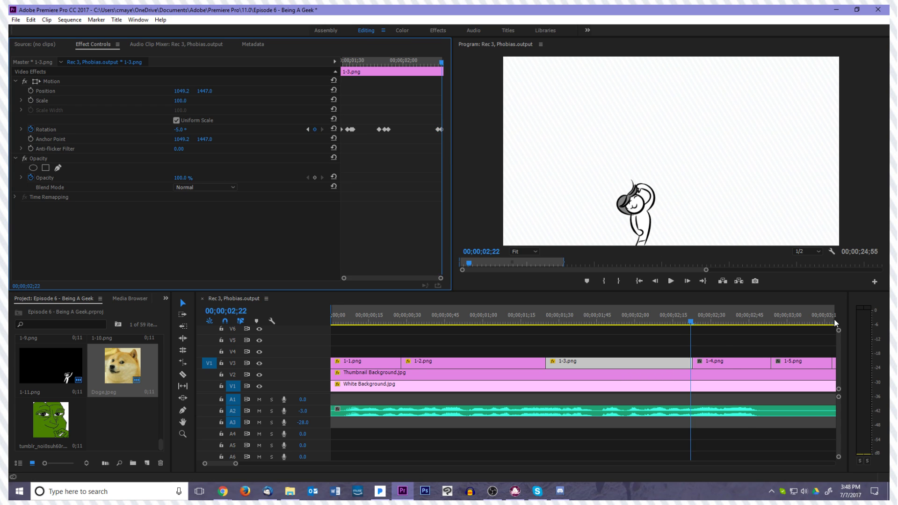
Select 1-4.png at its first frame, 00;00;02;23, and set its scale to 120
key(Right)
click(733, 365)
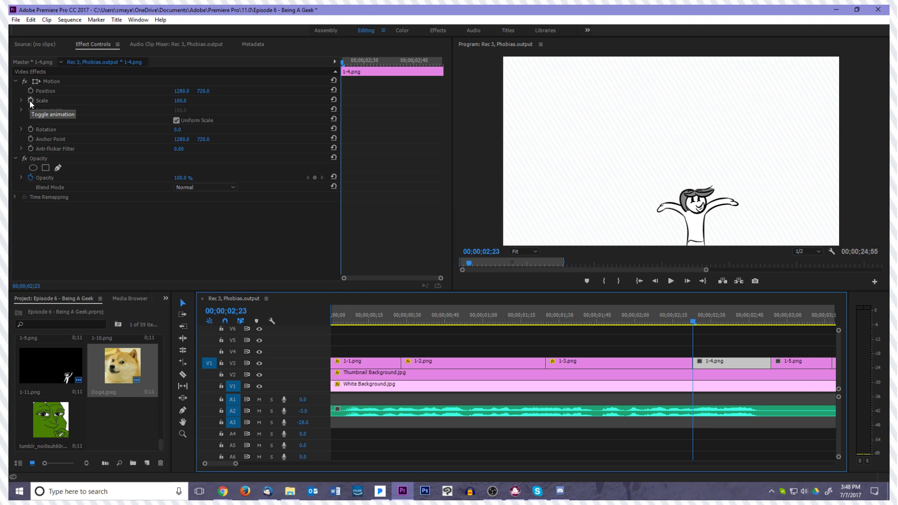
click(181, 100)
text(120)
key(Return)
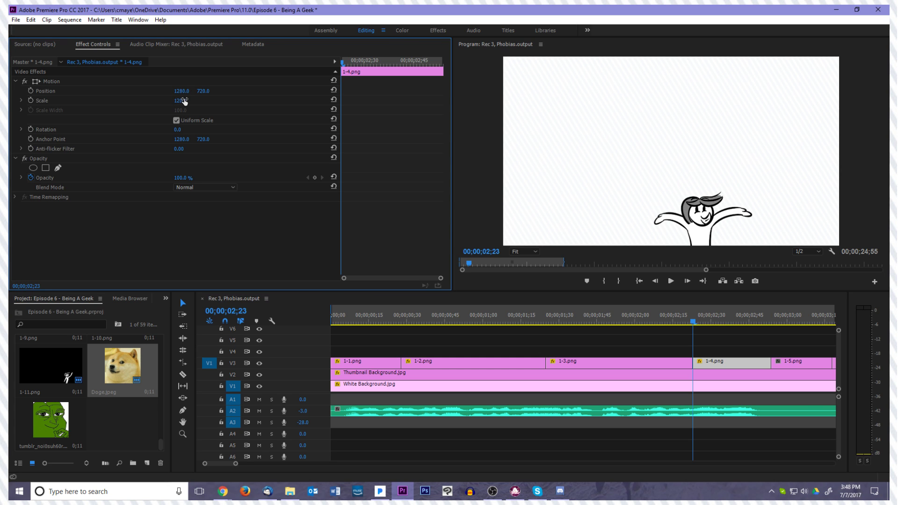
Reposition 1-4.png to about 1482.8, 1398.1 and place its anchor point at the character's waist, about 1469.4, 1407.4
click(63, 81)
drag(660, 167, 643, 175)
drag(661, 134, 698, 240)
click(714, 365)
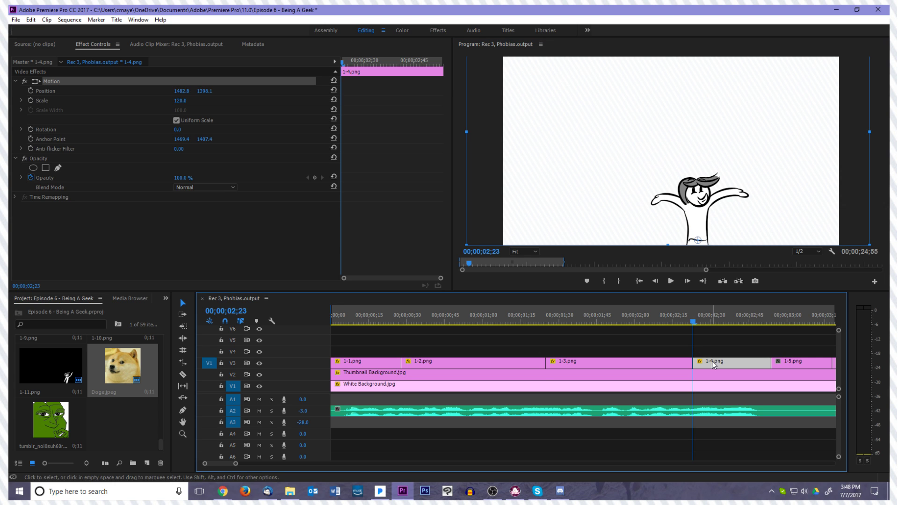
Keyframe the Position of 1-4.png at 00;00;02;23 and raise the drawing to about 1482.8, 1370.1 at 00;00;02;26
click(31, 91)
key(Right)
key(Right)
key(Right)
click(601, 191)
drag(601, 187, 601, 184)
click(708, 366)
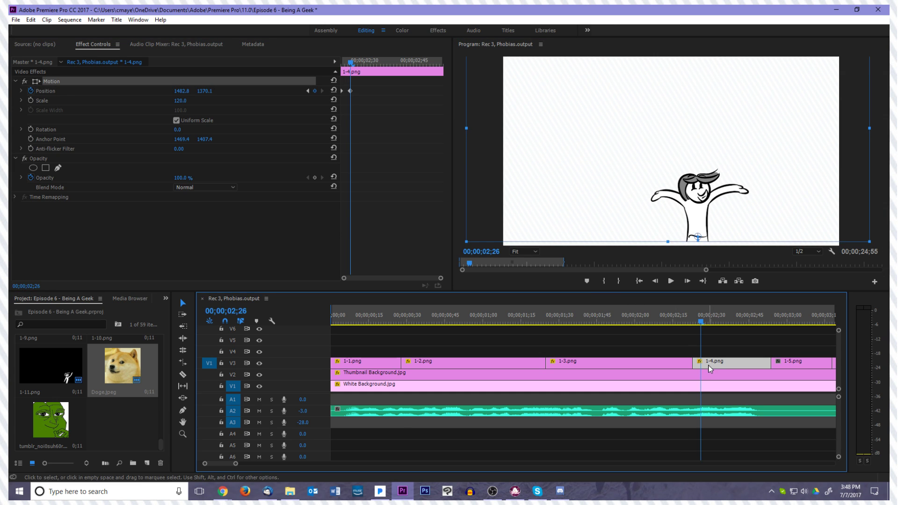
Keyframe the Position of 1-4.png at about 1489.8, 1464.5 at 00;00;02;28 and 1486.3, 1436.5 at 00;00;02;29
key(Right)
key(Right)
mouse_move(708, 221)
mouse_down()
mouse_move(709, 234)
mouse_move(726, 222)
mouse_up()
click(720, 367)
key(Right)
click(725, 222)
Keyframe the Scale of 1-4.png at 120 on its first frame, 00;00;02;23, and at 130 at 00;00;02;25
click(359, 122)
key(Left)
key(Left)
key(Left)
key(Left)
key(Left)
key(Left)
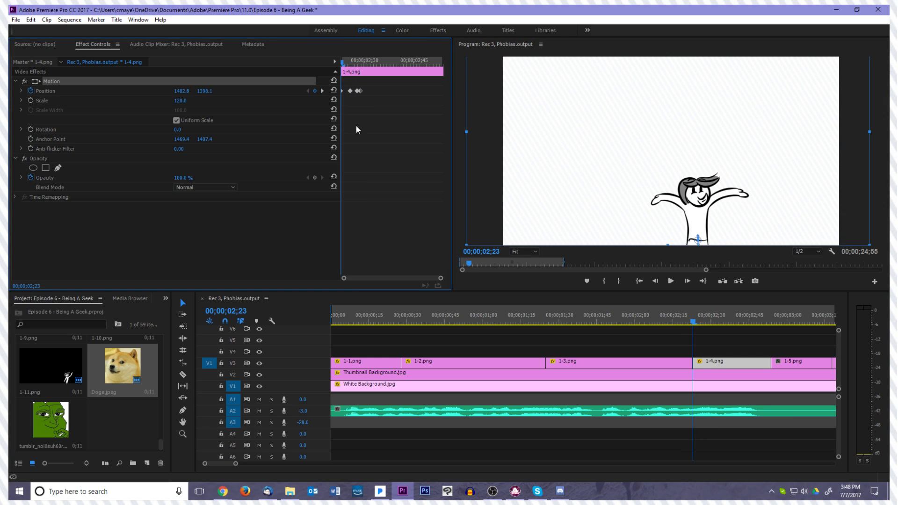
key(Left)
click(30, 102)
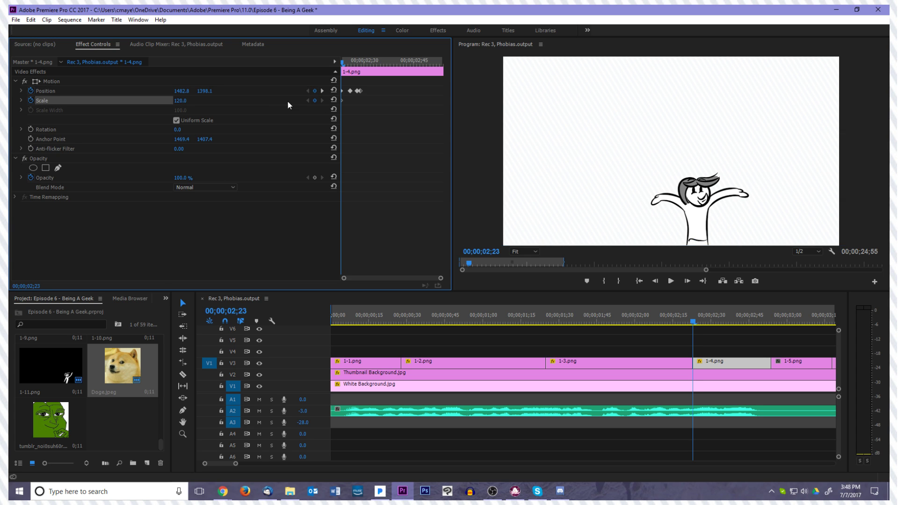
key(Right)
key(Right)
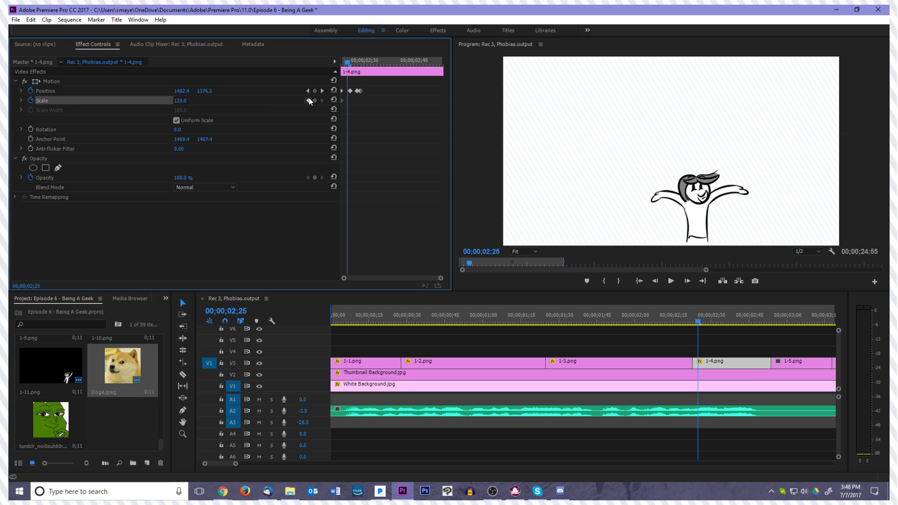
click(180, 101)
text(130)
key(Return)
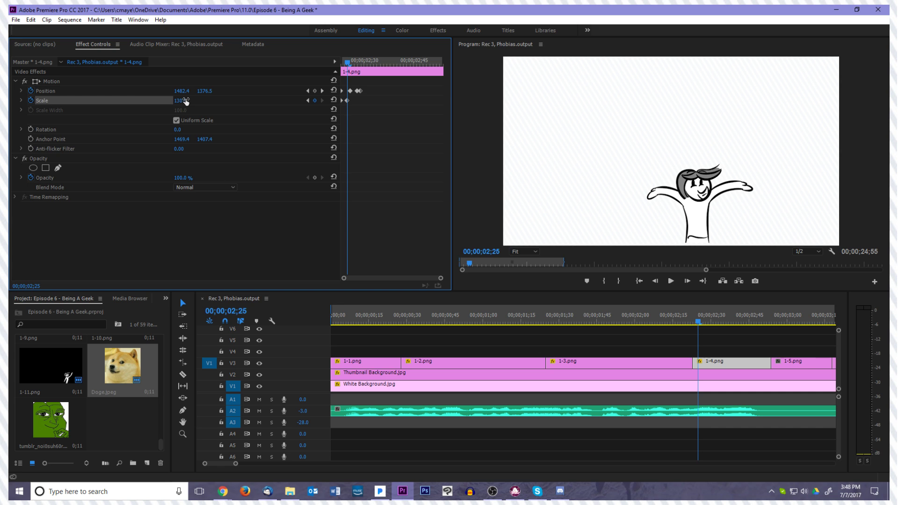
Keyframe the Scale of 1-4.png at 95 at 00;00;02;27 and 100 at 00;00;02;28, and play the result
key(Right)
key(Right)
click(186, 100)
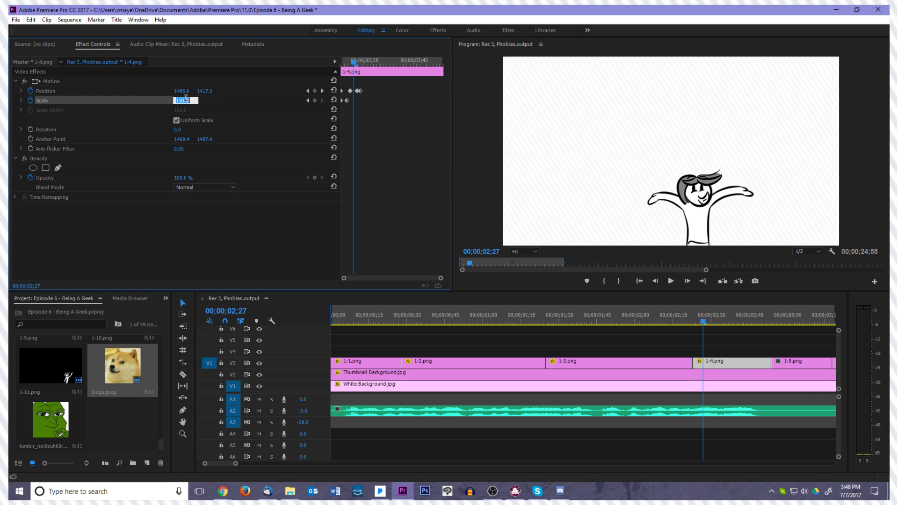
text(95)
key(Return)
key(Right)
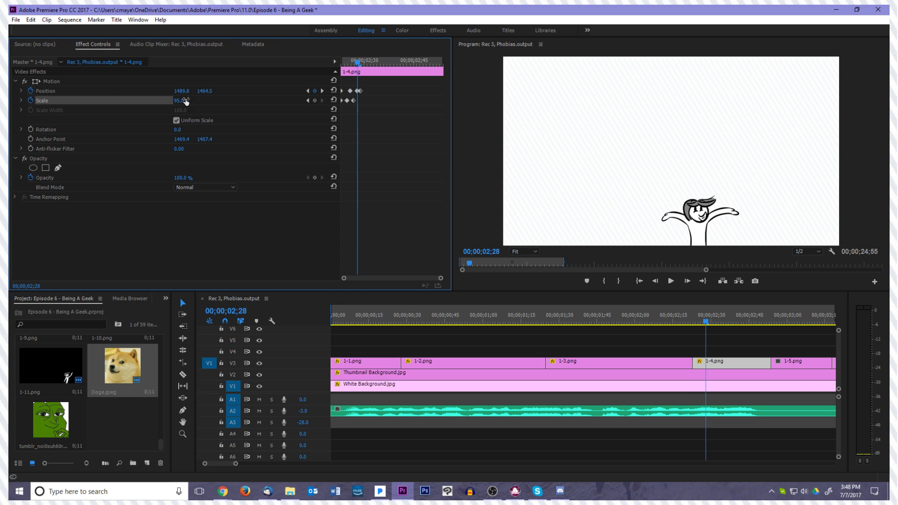
key(Left)
key(space)
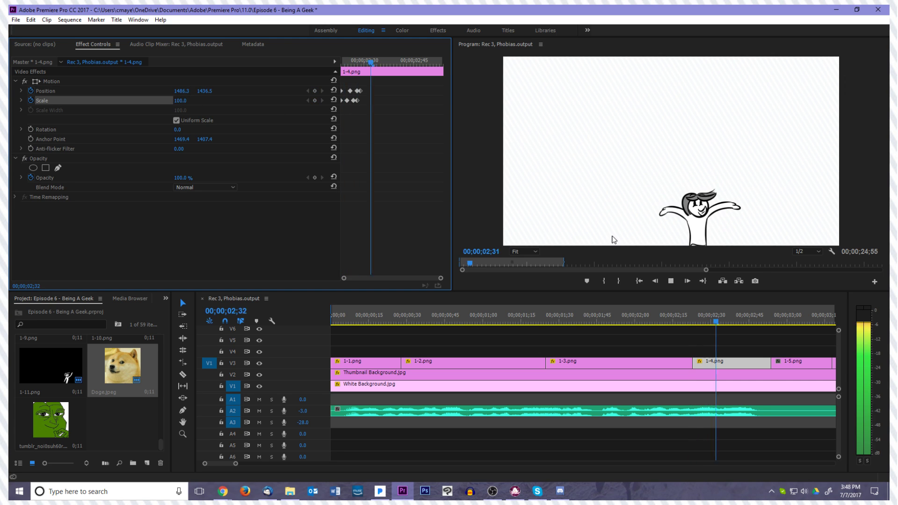
Move the second Position keyframe of 1-4.png earlier to 00;00;02;25, aligned with the 130 Scale keyframe
drag(713, 323, 696, 329)
key(Right)
drag(350, 92, 347, 93)
Step back and forth through frames 00;00;02;27 to 00;00;02;29 of 1-4.png to compare the drawing's height
key(Right)
key(Right)
key(Right)
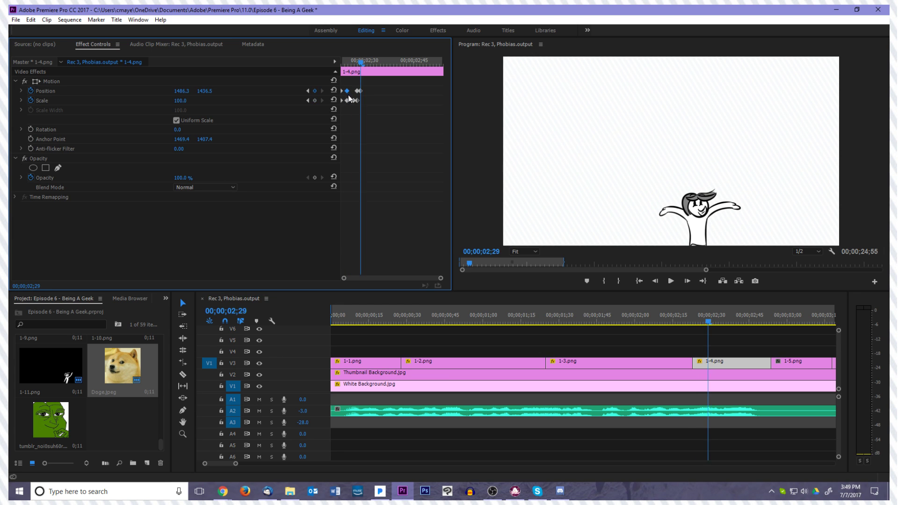
key(Left)
key(Right)
key(Left)
key(Left)
key(Right)
key(Right)
key(Left)
key(Right)
key(Left)
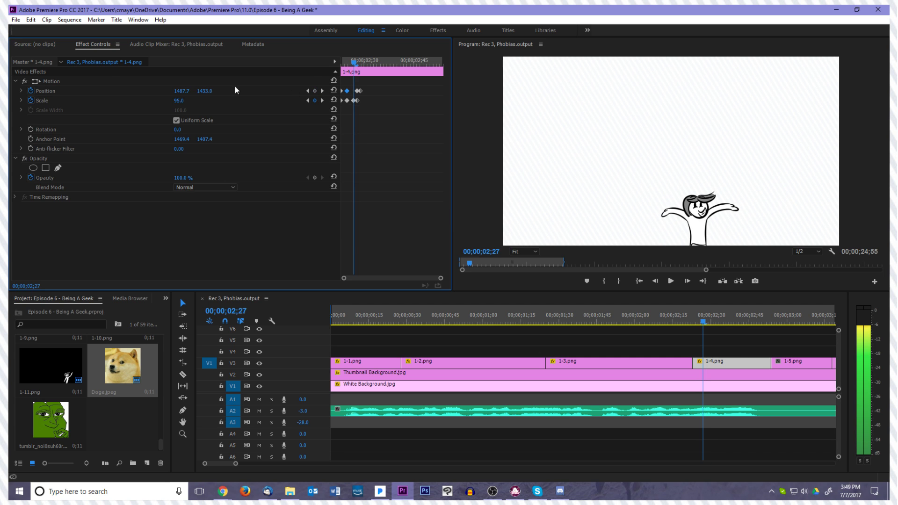
Raise 1-4.png to about 1484.2, 1405.0 with a Position keyframe at 00;00;02;27 and check the following frames
click(103, 78)
drag(733, 236, 733, 231)
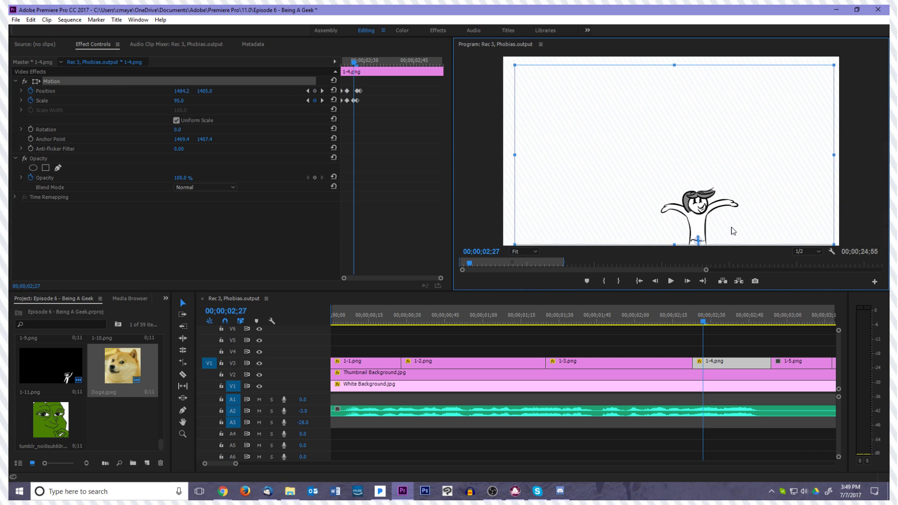
click(725, 347)
key(Right)
key(Right)
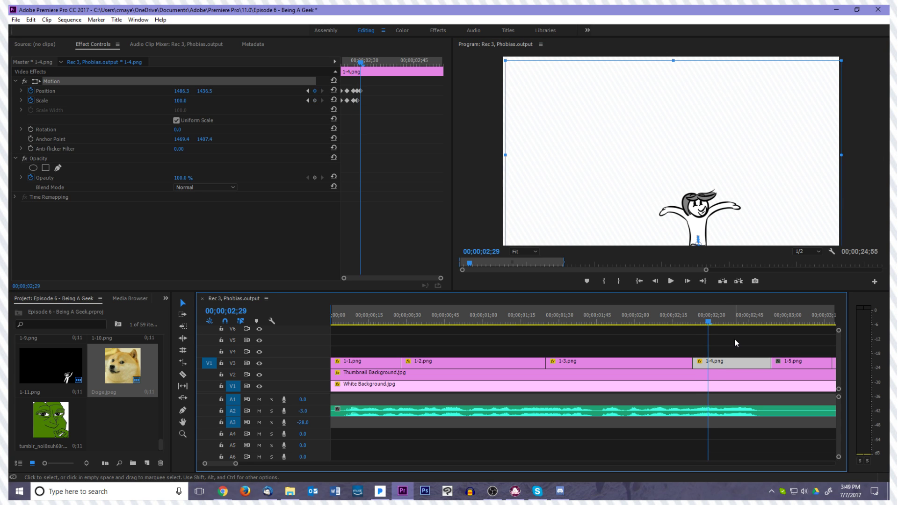
Replay the animation from about 00;00;02;00 through 1-4.png to check the bounce
click(752, 325)
key(space)
key(space)
click(644, 323)
key(space)
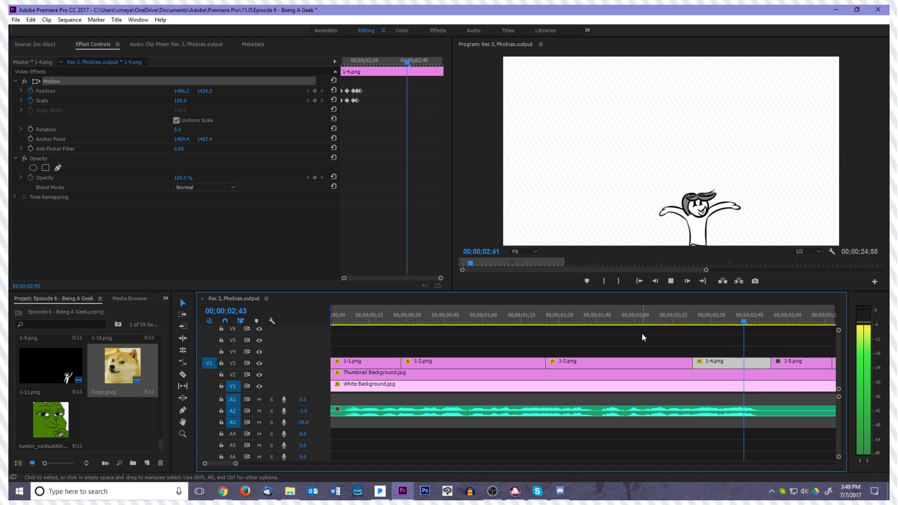
key(space)
drag(802, 323, 665, 337)
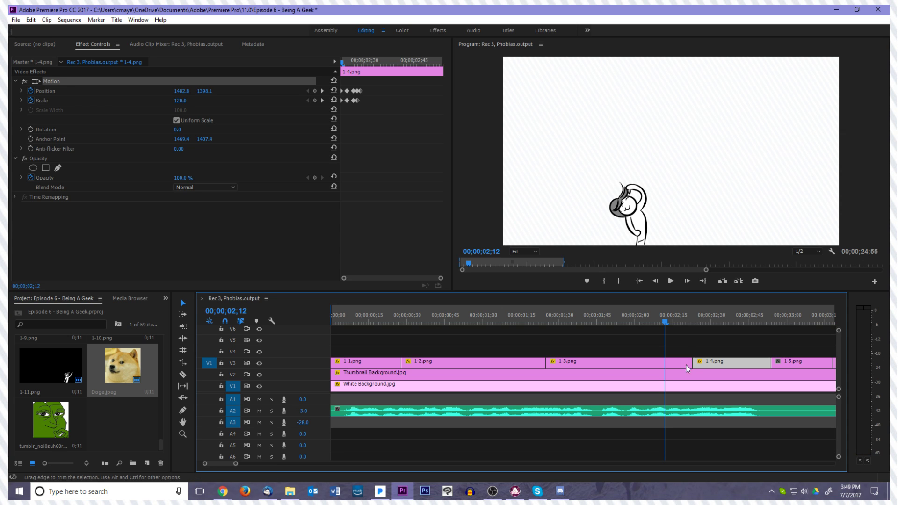
click(685, 344)
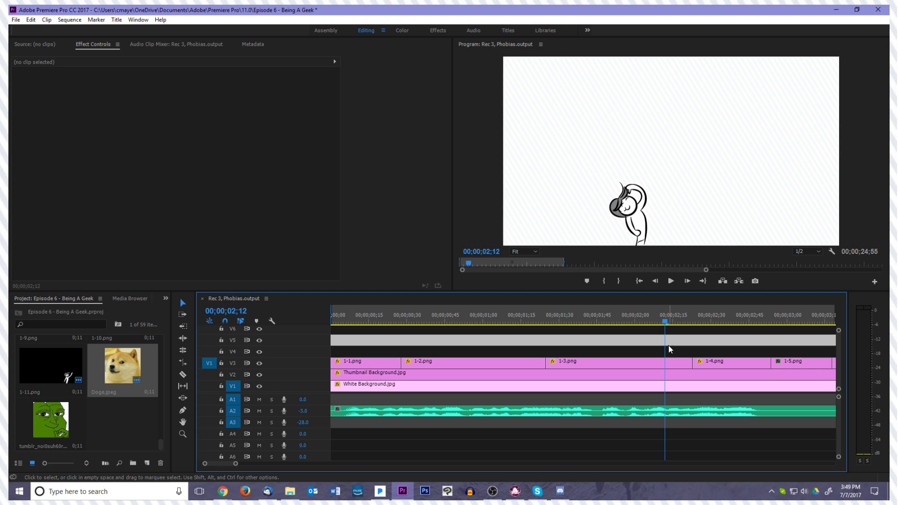
click(670, 349)
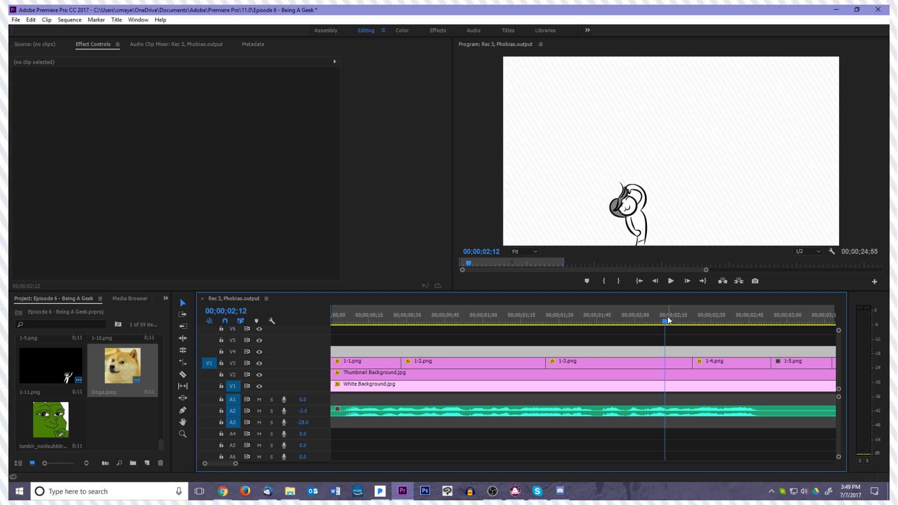
Raise 1-4.png to about 1489.8, 1415.5 at its 00;00;02;28 Position keyframe
drag(664, 323, 705, 329)
click(705, 363)
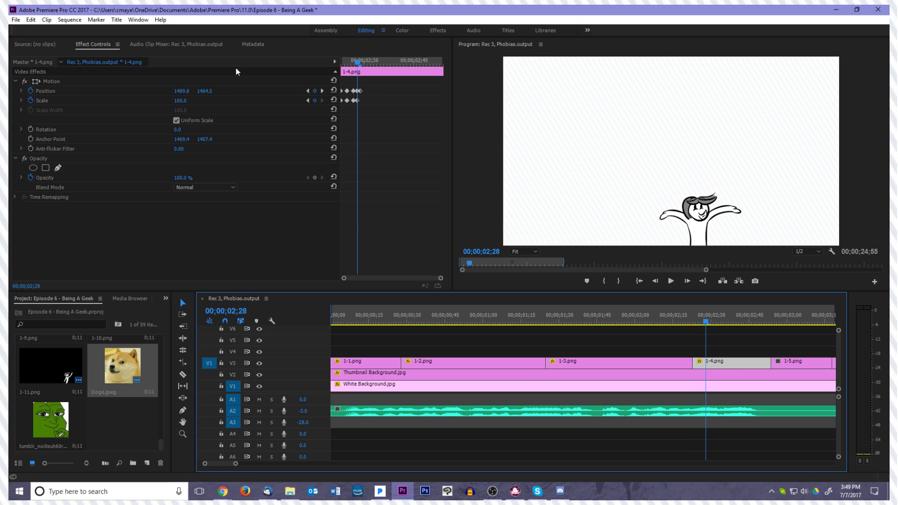
click(175, 81)
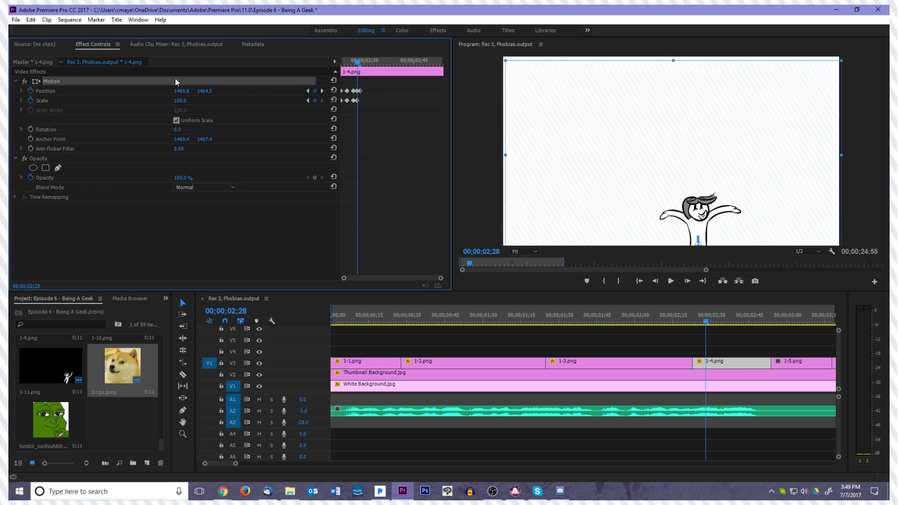
click(587, 193)
drag(585, 189, 585, 183)
Delete the last Position keyframe of 1-4.png at 00;00;02;29 and replay the start of the drawing
drag(705, 321, 688, 319)
key(space)
key(space)
drag(774, 320, 700, 333)
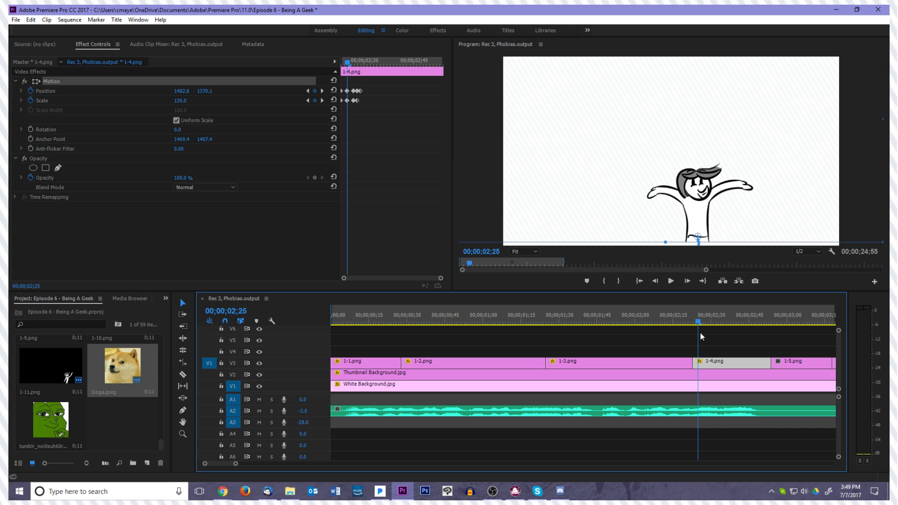
drag(611, 193, 624, 202)
mouse_move(697, 326)
mouse_down()
mouse_move(794, 323)
mouse_move(711, 327)
mouse_up()
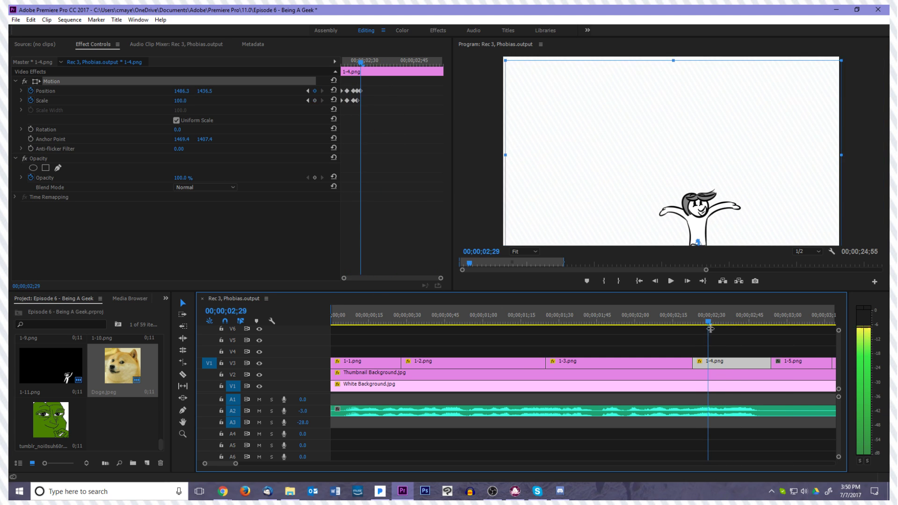
click(361, 92)
key(Delete)
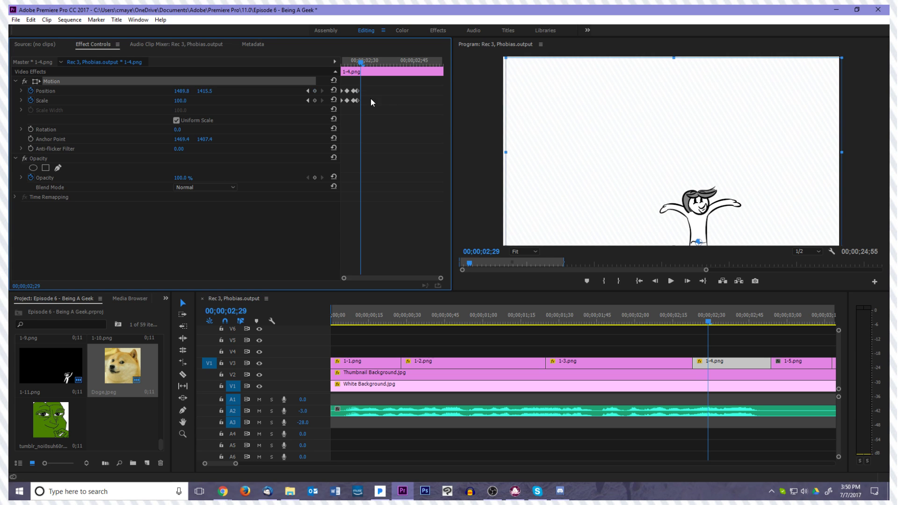
drag(705, 321, 687, 321)
key(space)
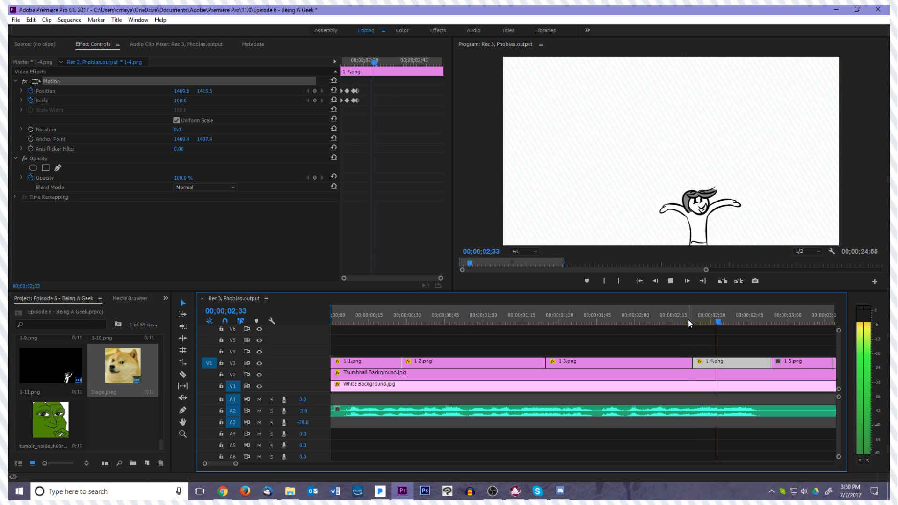
key(space)
Delay the cut from 1-4.png to 1-5.png to about 00;00;03;03 and play across it
drag(815, 325, 794, 330)
click(775, 367)
drag(776, 366, 795, 367)
click(743, 326)
key(space)
key(space)
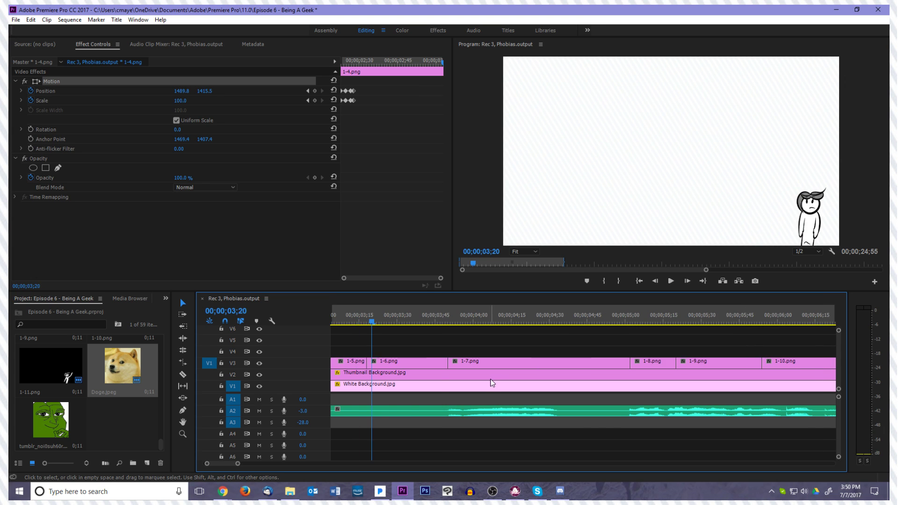
Shorten 1-6.png from its start and extend 1-5.png to meet it at about 00;00;03;38
scroll(493, 375, up, 5)
click(515, 367)
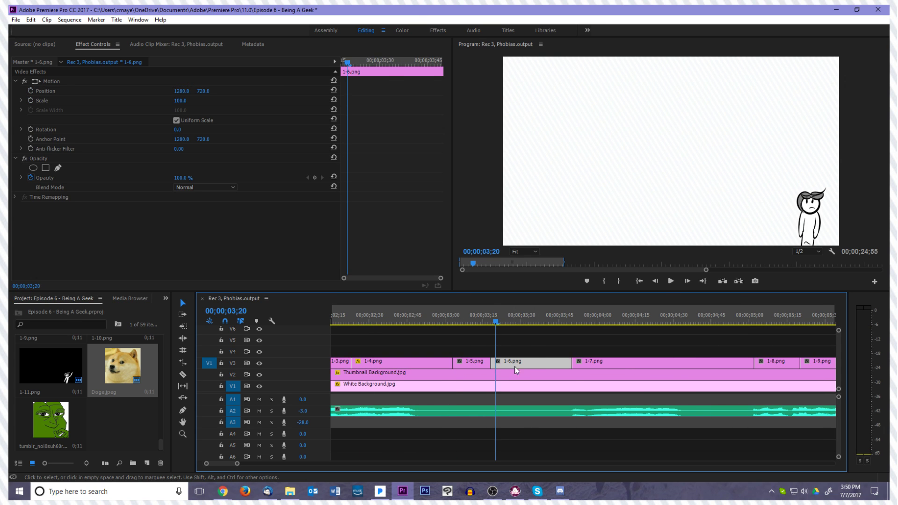
drag(493, 364, 544, 366)
click(487, 368)
drag(489, 367, 542, 369)
Play the sequence from the end of 1-4.png through 1-5.png to check the new timing
click(431, 324)
key(space)
key(space)
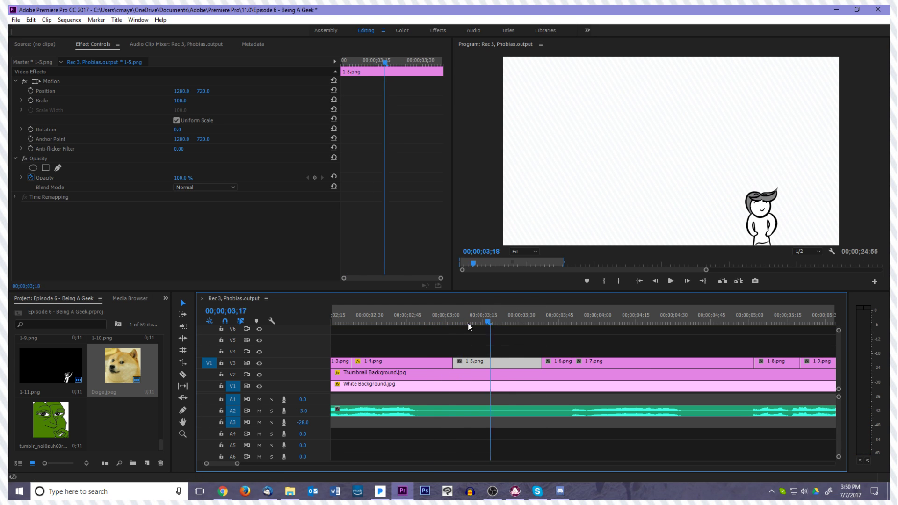
click(445, 325)
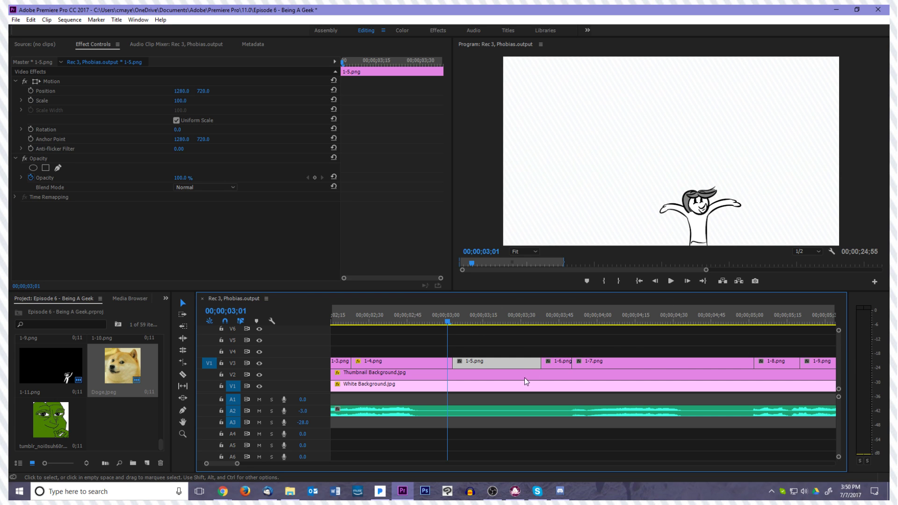
key(space)
key(space)
Place the anchor point of 1-5.png at the base of the character, about 1979.5, 1436.5
drag(541, 321, 456, 347)
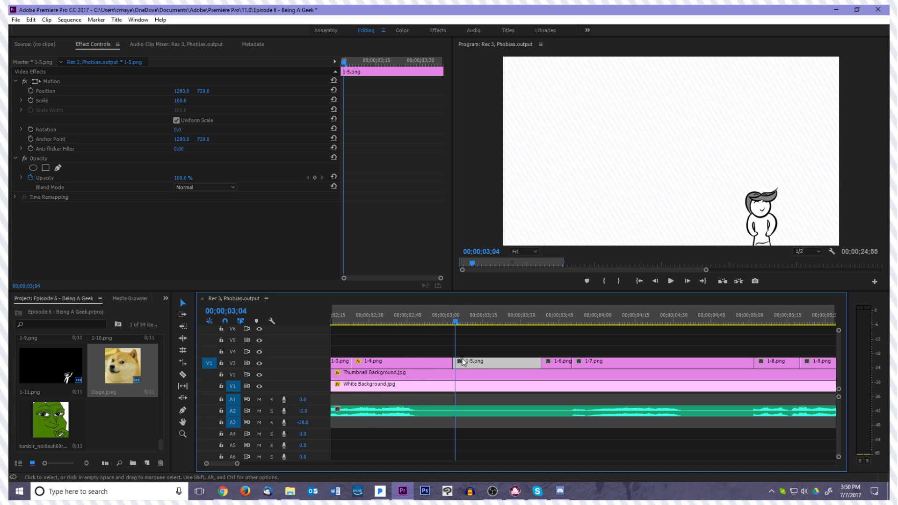
click(66, 81)
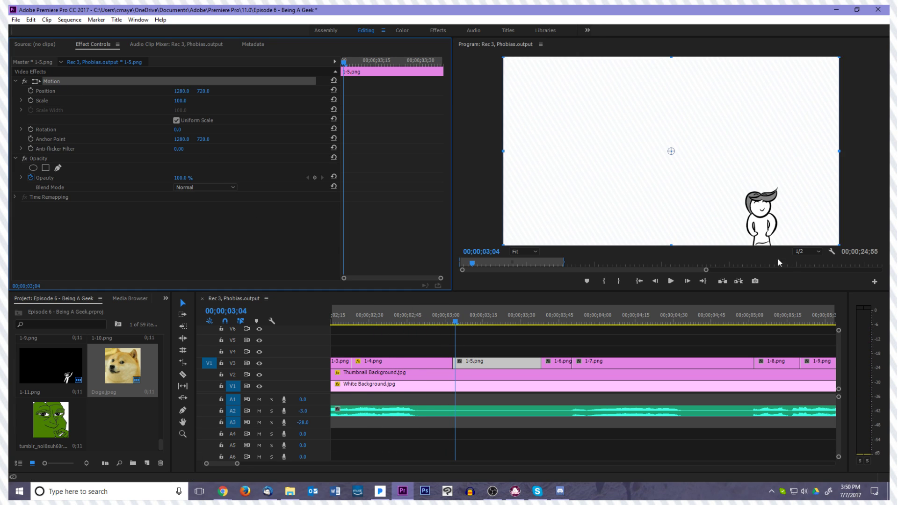
drag(670, 151, 764, 245)
Reposition 1-5.png to about 1489.8, 1450.5 so the character stands where the 1-4.png character does
click(453, 325)
click(450, 324)
drag(450, 324, 498, 322)
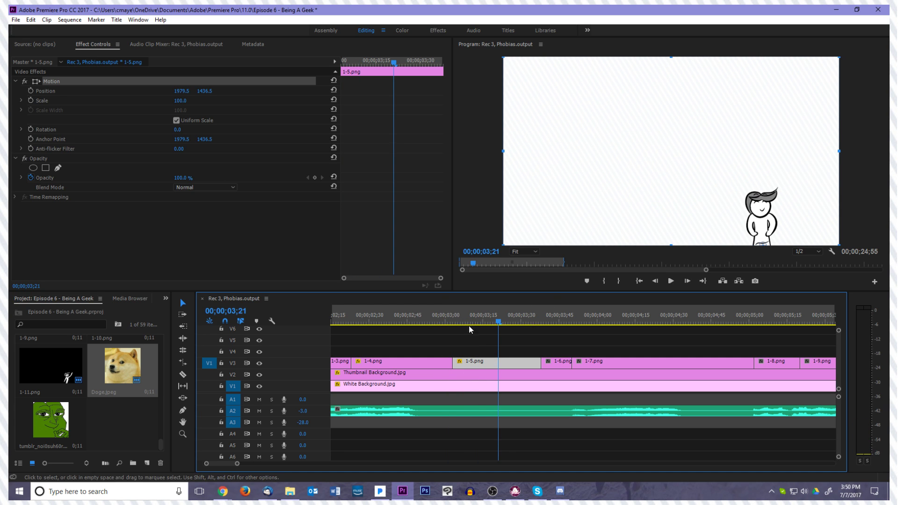
click(602, 143)
drag(602, 143, 593, 140)
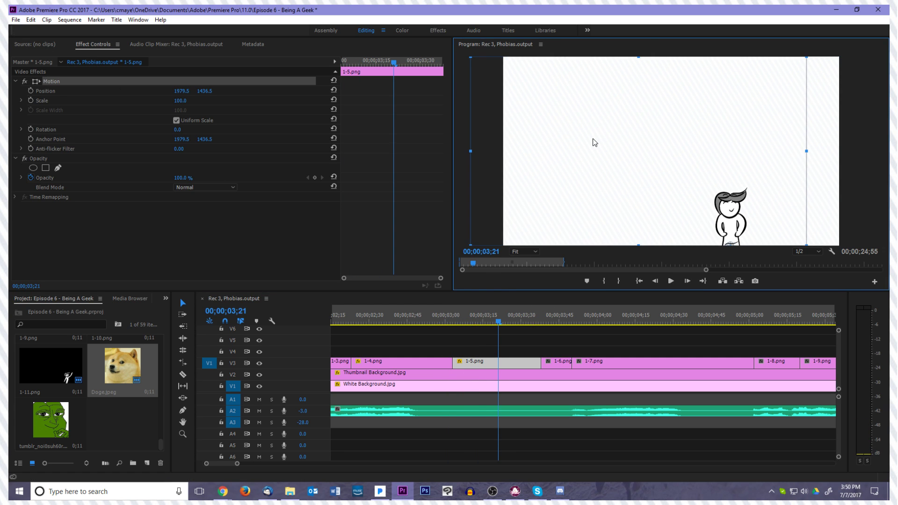
click(465, 324)
mouse_move(466, 331)
mouse_down()
mouse_move(448, 335)
mouse_move(455, 333)
mouse_up()
drag(704, 188, 672, 190)
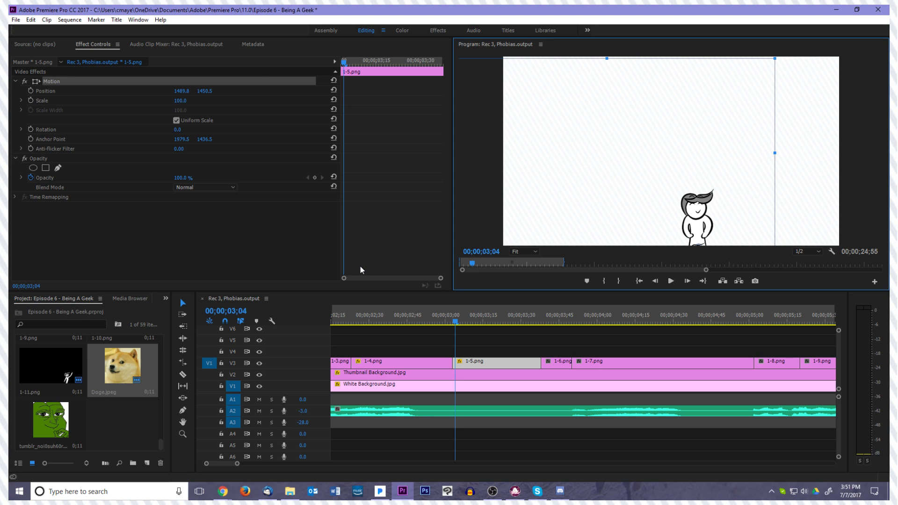
key(XF86AudioPlay)
key(XF86AudioLowerVolume)
key(XF86AudioLowerVolume)
key(XF86AudioLowerVolume)
key(XF86AudioLowerVolume)
key(XF86AudioLowerVolume)
key(XF86AudioLowerVolume)
key(XF86AudioLowerVolume)
key(XF86AudioLowerVolume)
key(XF86AudioLowerVolume)
key(XF86AudioLowerVolume)
key(XF86AudioLowerVolume)
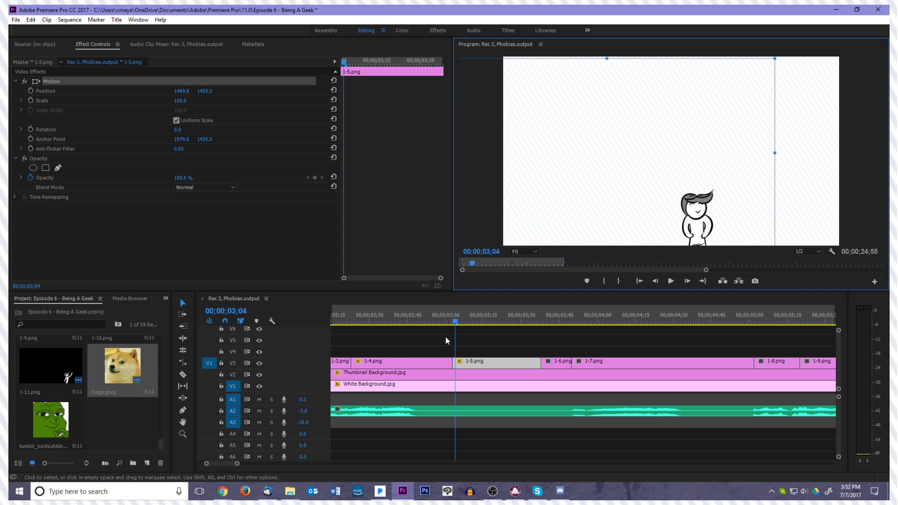
Replay the sequence from 00;00;02;29 through 1-5.png and 1-6.png into 1-7.png
drag(456, 321, 366, 320)
key(space)
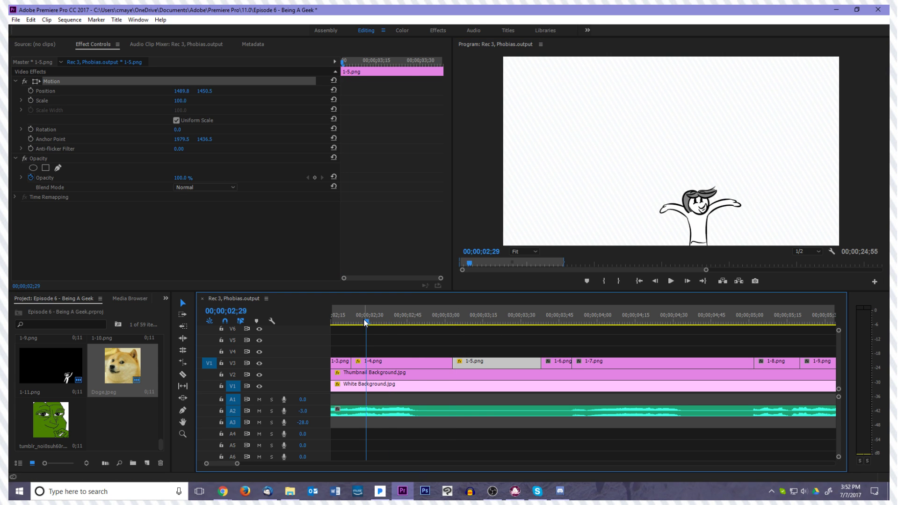
key(space)
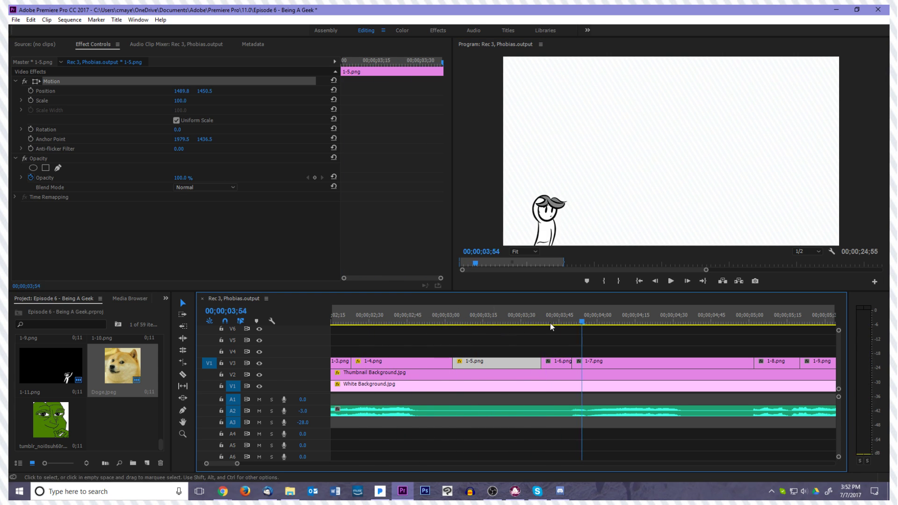
Play the sequence from the start of 1-1.png through 1-6.png to review the animation
drag(579, 324, 337, 353)
key(space)
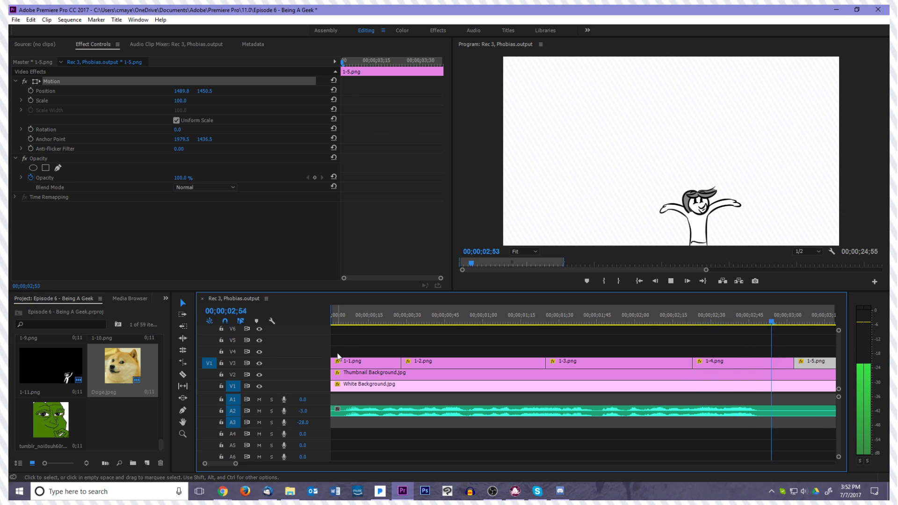
key(space)
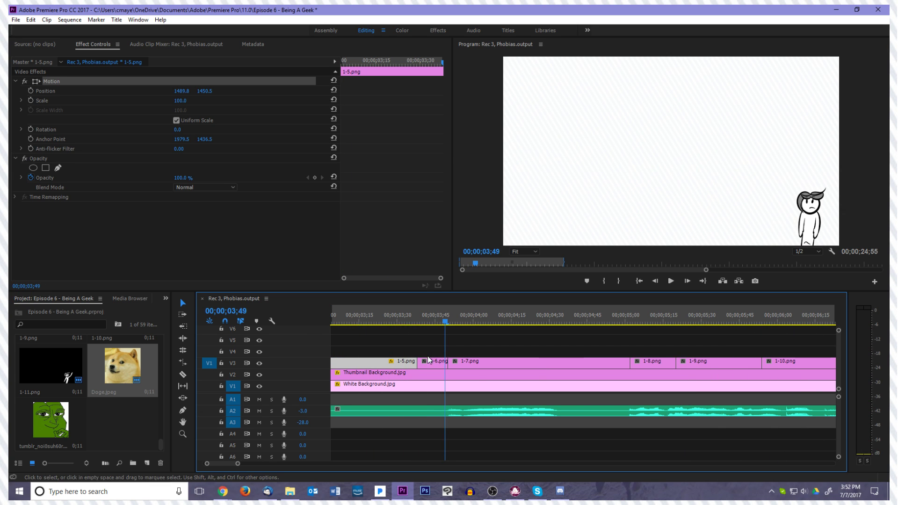
Place the anchor point of 1-6.png at the base of the character, about 2325.7, 1433.0
drag(442, 316, 451, 366)
click(469, 366)
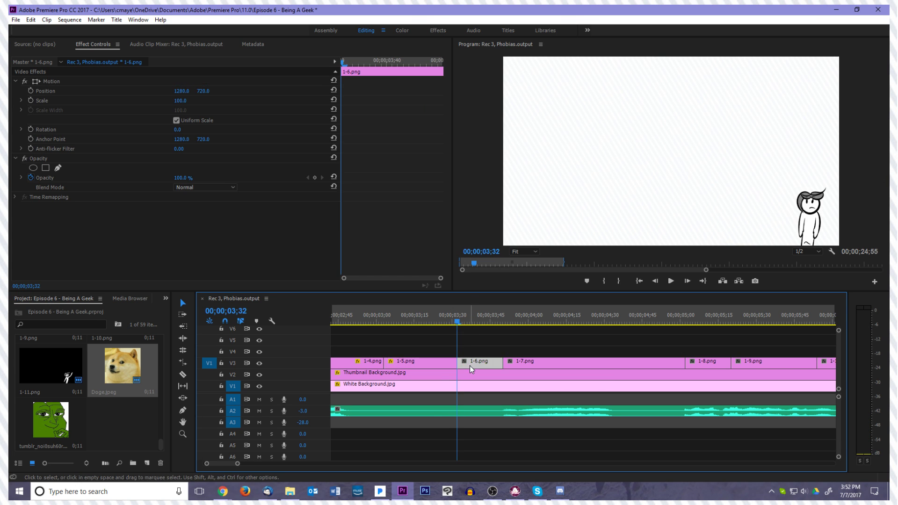
click(112, 81)
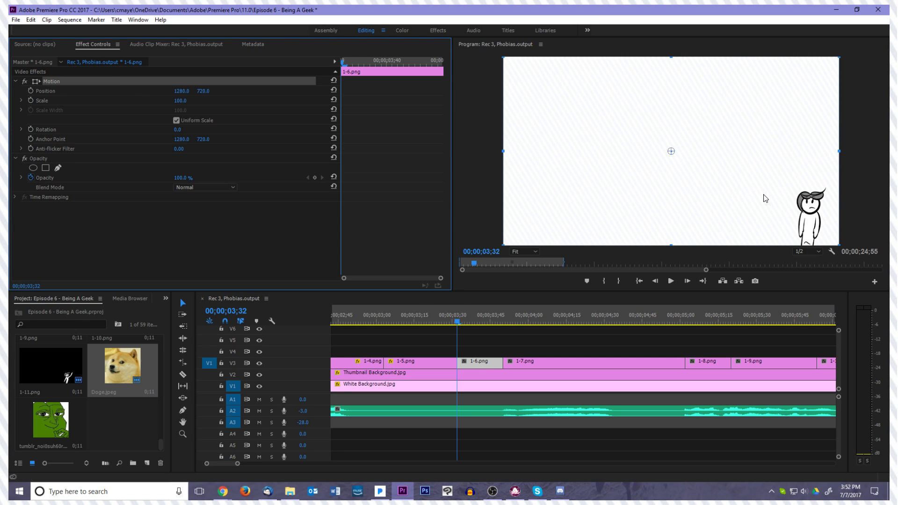
drag(672, 151, 672, 150)
drag(808, 245, 808, 246)
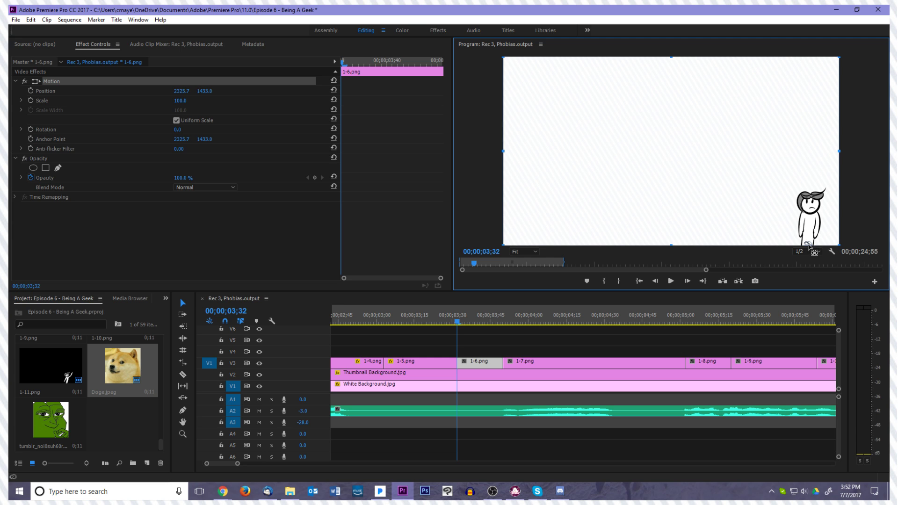
Reposition 1-6.png to about 1447.9, 1447.0 so its character lines up with the one at the end of 1-5.png
drag(663, 189, 546, 195)
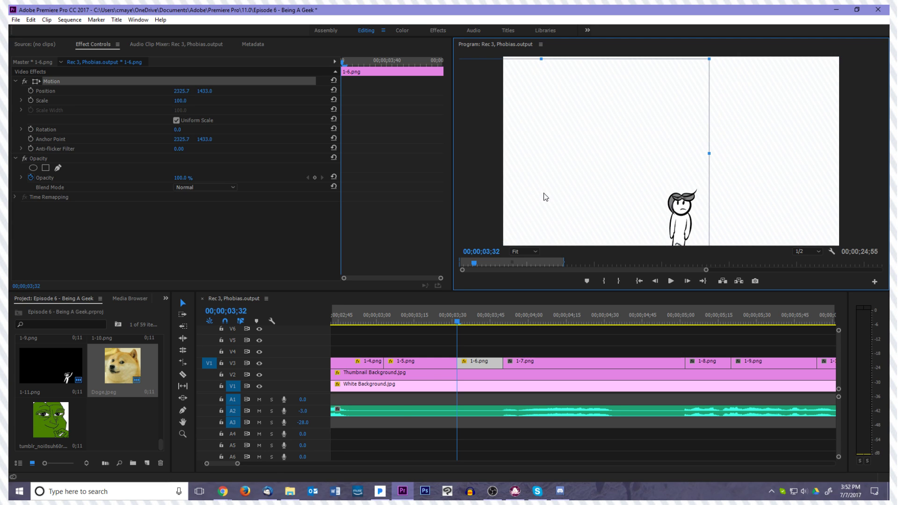
mouse_move(461, 319)
mouse_down()
mouse_move(441, 327)
mouse_move(460, 323)
mouse_up()
drag(645, 221, 652, 220)
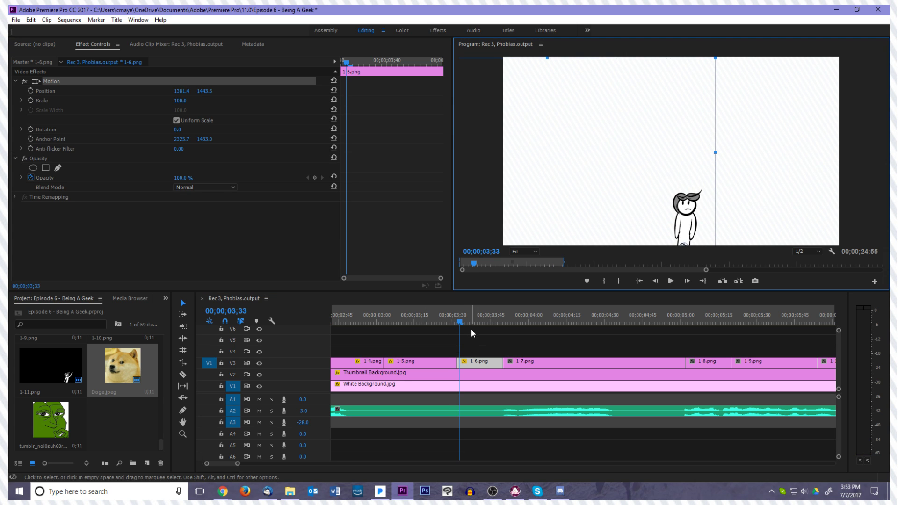
drag(458, 322, 458, 323)
click(615, 204)
drag(615, 204, 622, 204)
click(454, 323)
drag(455, 322, 457, 323)
drag(606, 221, 611, 220)
click(485, 356)
Replay the transition from 1-5.png into 1-6.png to check the alignment
key(space)
key(space)
key(space)
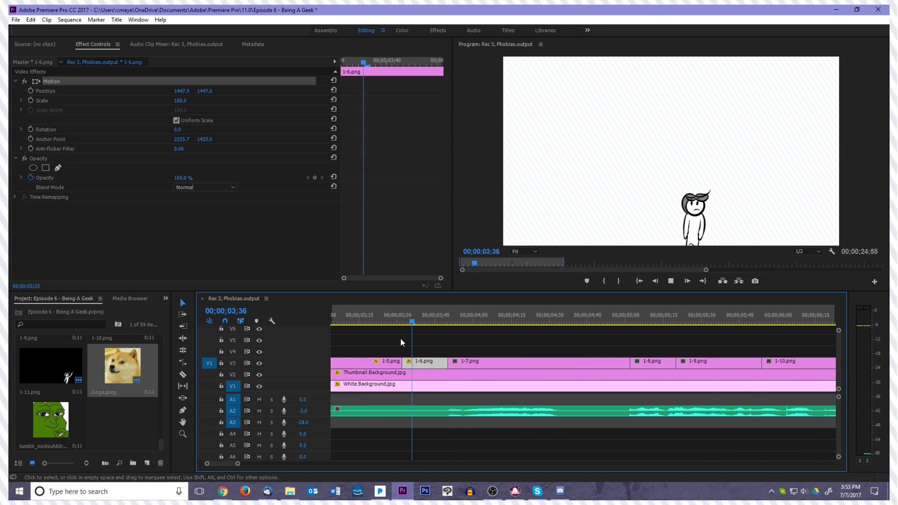
key(space)
Start Position keyframes at 00;00;03;03 on 1-5.png and raise the character to about 1493.3, 1422.5 at 00;00;03;05
drag(469, 323, 439, 361)
click(461, 367)
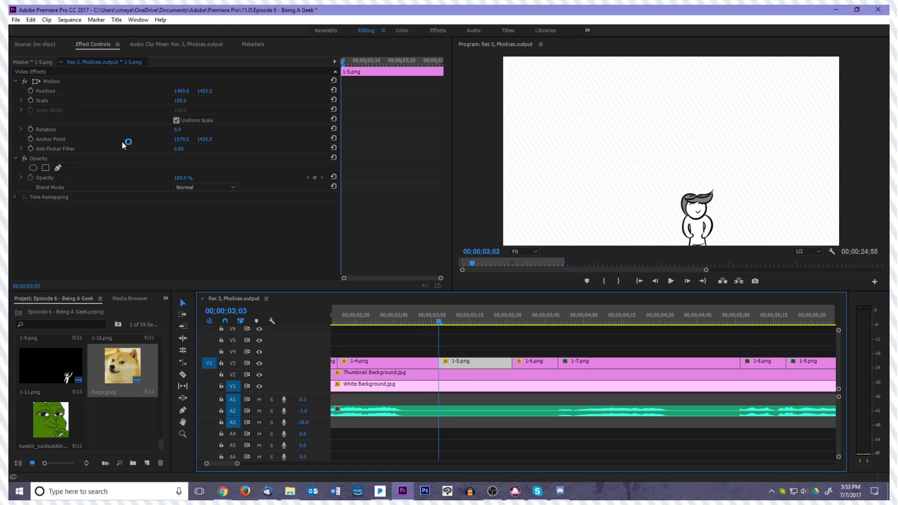
click(46, 82)
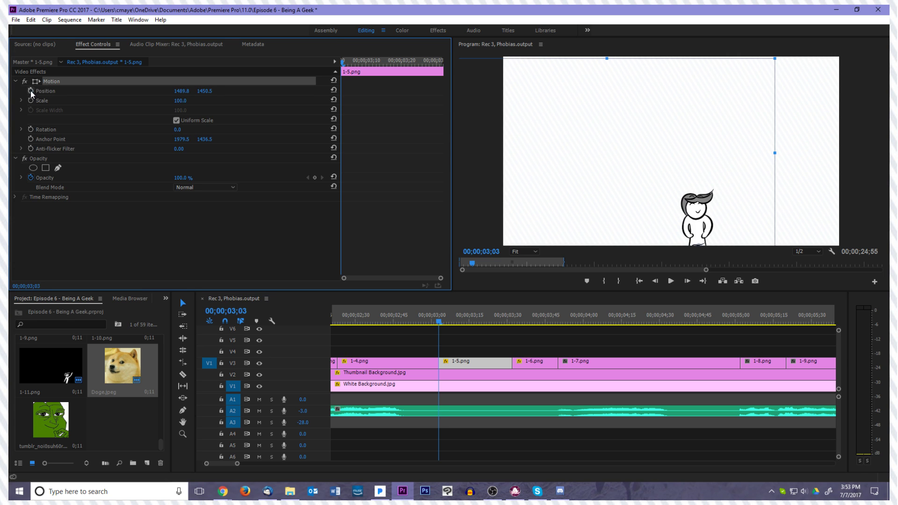
click(30, 90)
key(Right)
key(Right)
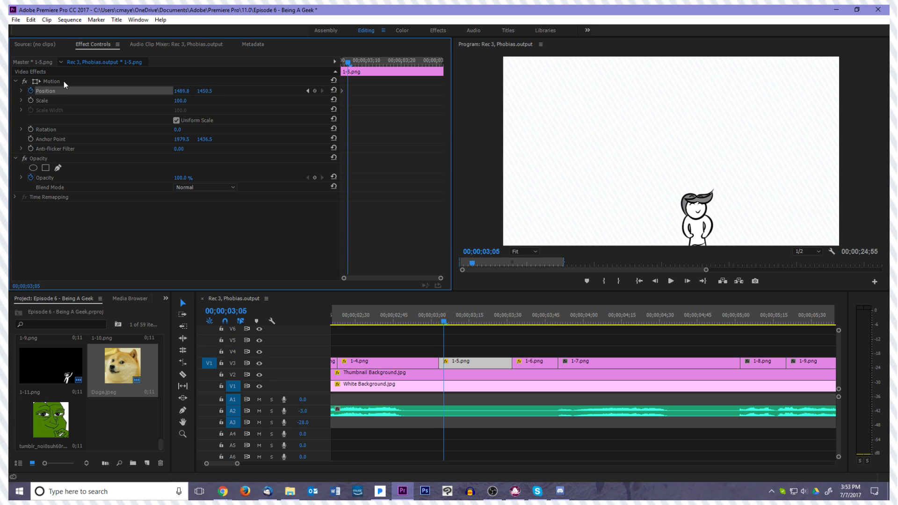
click(91, 84)
click(553, 192)
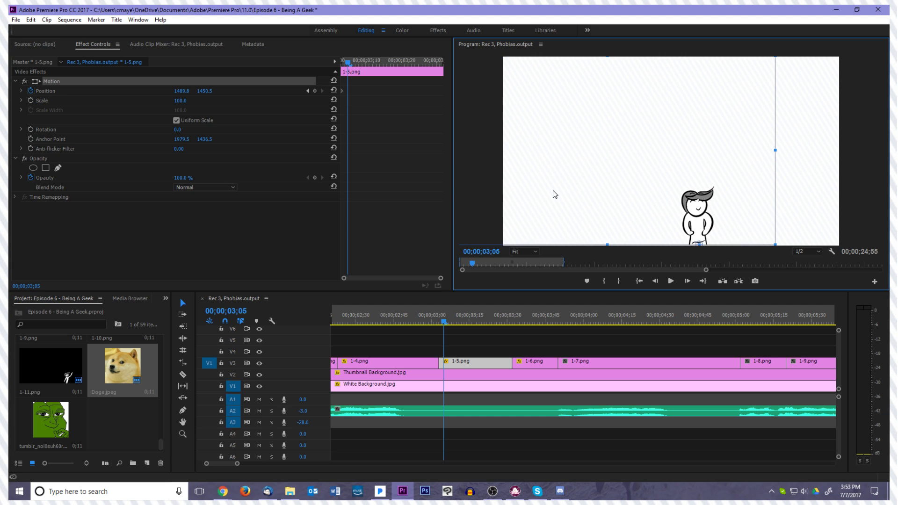
drag(553, 190, 553, 187)
Lower 1-5.png to about 1496.8, 1457.5 at 00;00;03;07 for the dip of the bounce
click(360, 190)
key(Right)
key(Right)
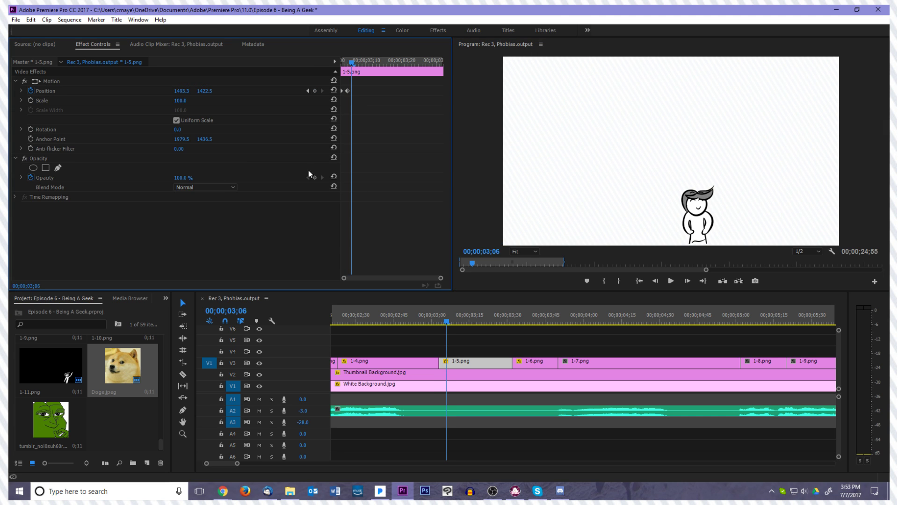
click(86, 81)
click(686, 213)
drag(686, 213, 687, 216)
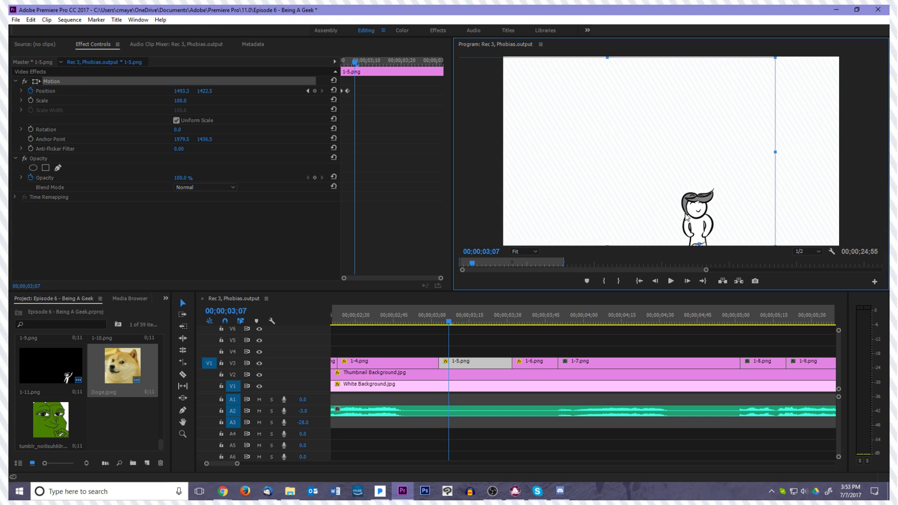
Copy the first Position keyframe of 1-5.png to 00;00;03;08 to return the character to 1489.8, 1450.5
click(412, 179)
key(Right)
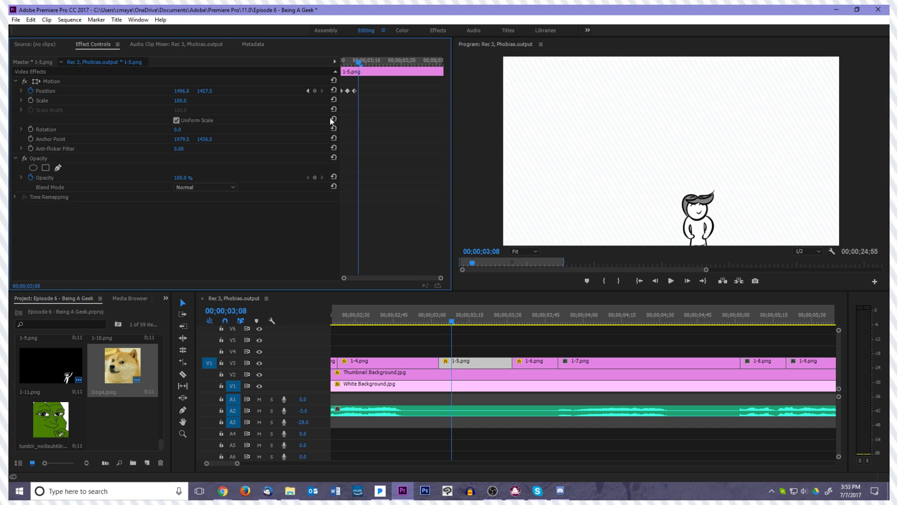
click(334, 90)
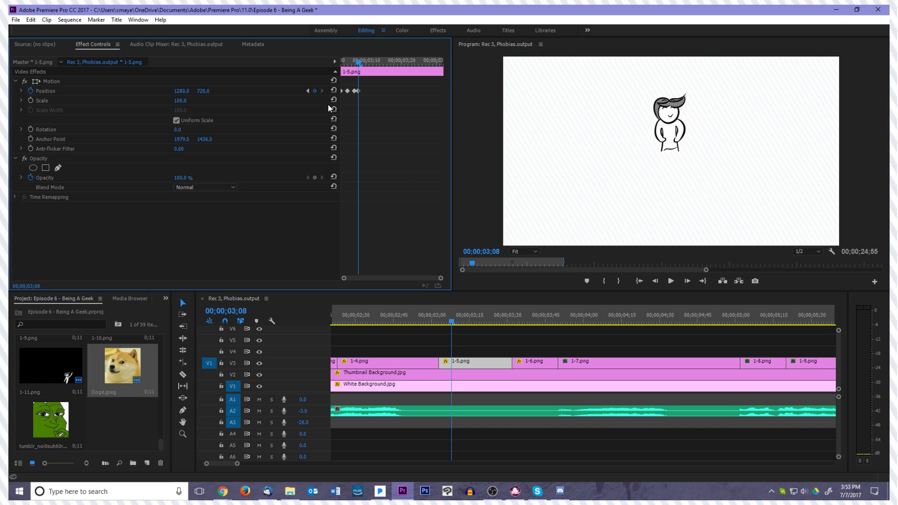
key(ctrl+z)
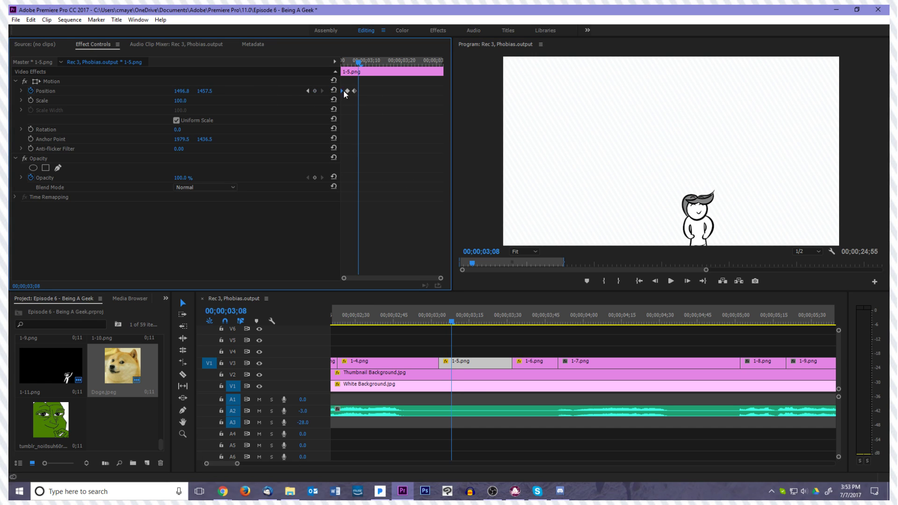
alt+drag(342, 90, 360, 93)
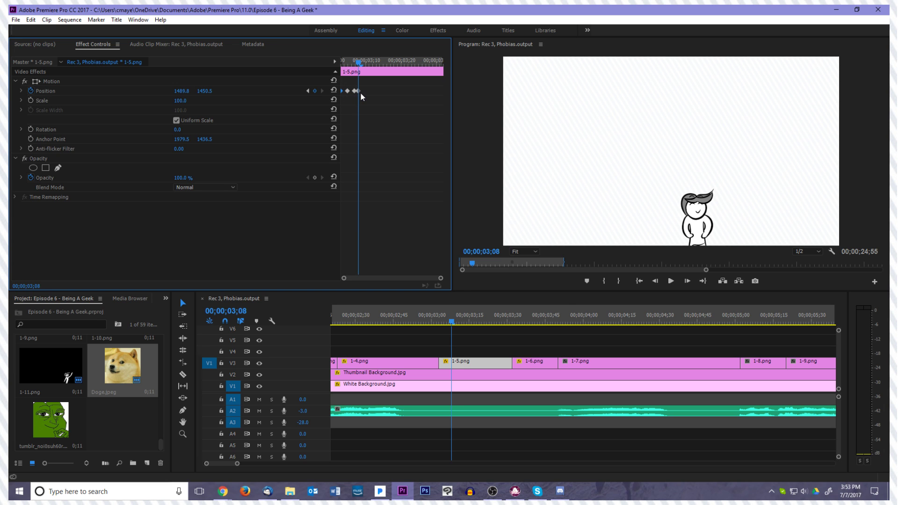
Play from the end of 1-4.png through 1-5.png to check the new bounce
click(434, 322)
key(space)
key(space)
Raise 1-5.png further at its 00;00;03;05 Position keyframe and step through the following frames of the bounce
drag(528, 322, 444, 328)
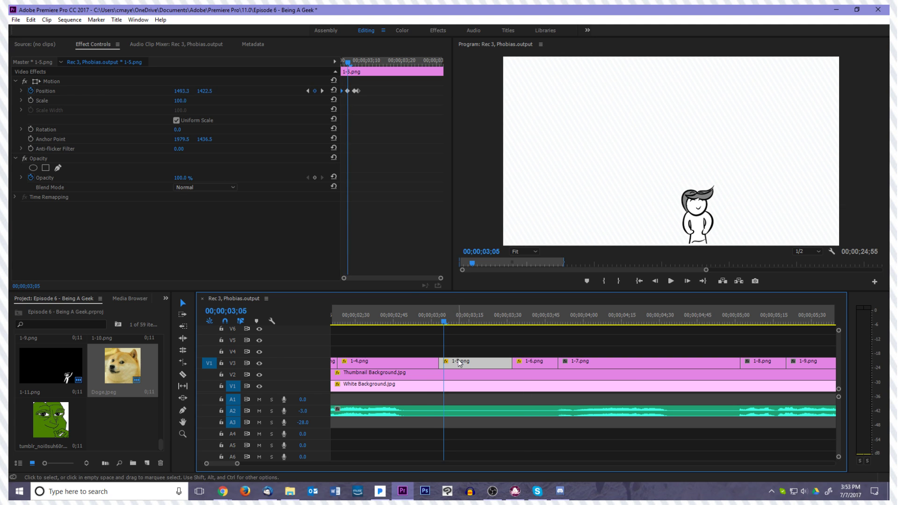
click(147, 81)
drag(677, 200, 674, 194)
click(486, 360)
key(Right)
key(Right)
click(664, 224)
key(Left)
Replay from the start of 1-5.png into 1-6.png to check the stronger bounce
click(440, 324)
key(space)
key(space)
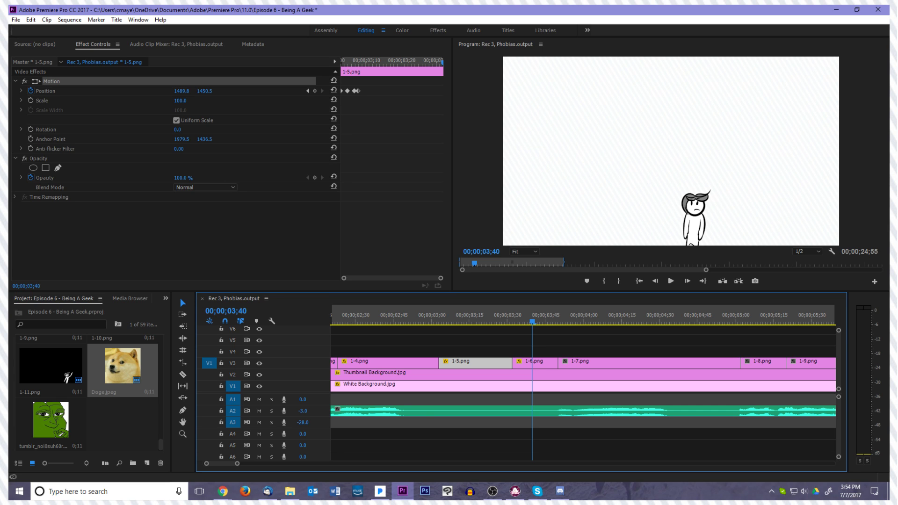
Enable Rotation keyframing near the end of 1-5.png and place the 0° keyframe at 00;00;03;29
key(alt+Tab)
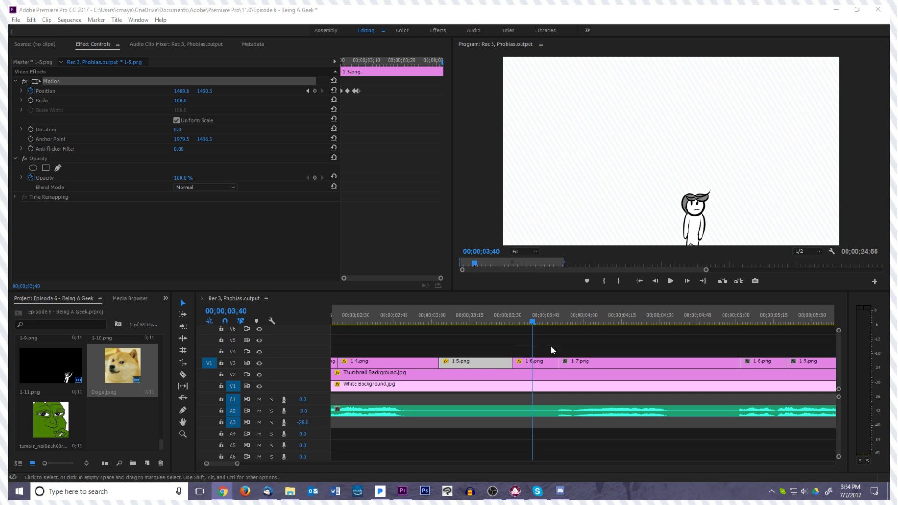
drag(536, 328, 514, 326)
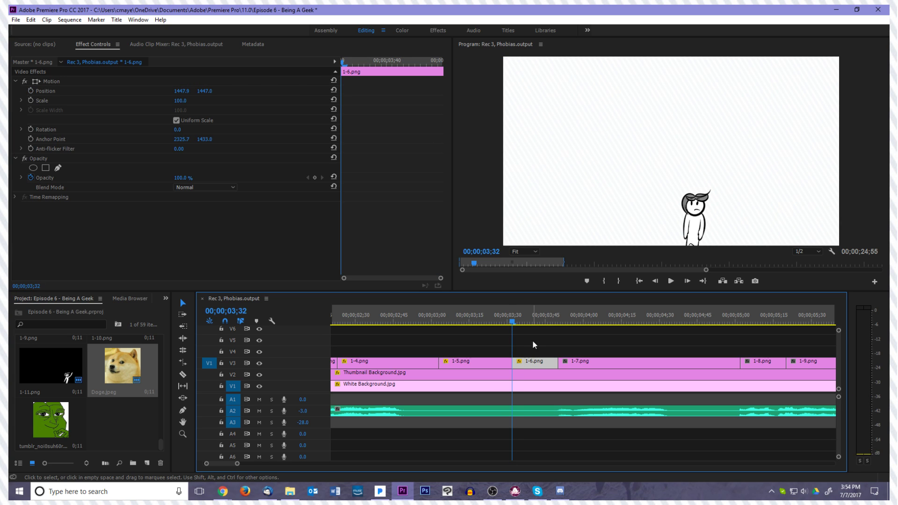
key(Left)
key(Left)
click(510, 363)
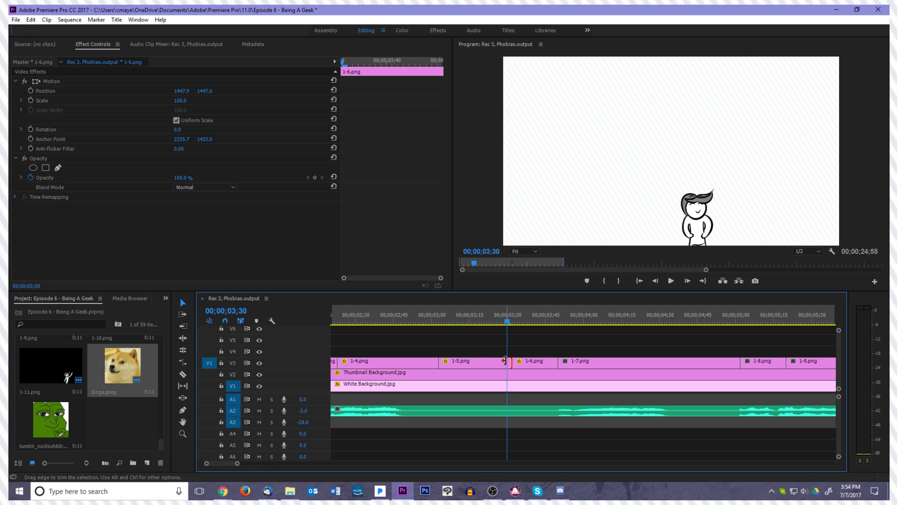
click(503, 361)
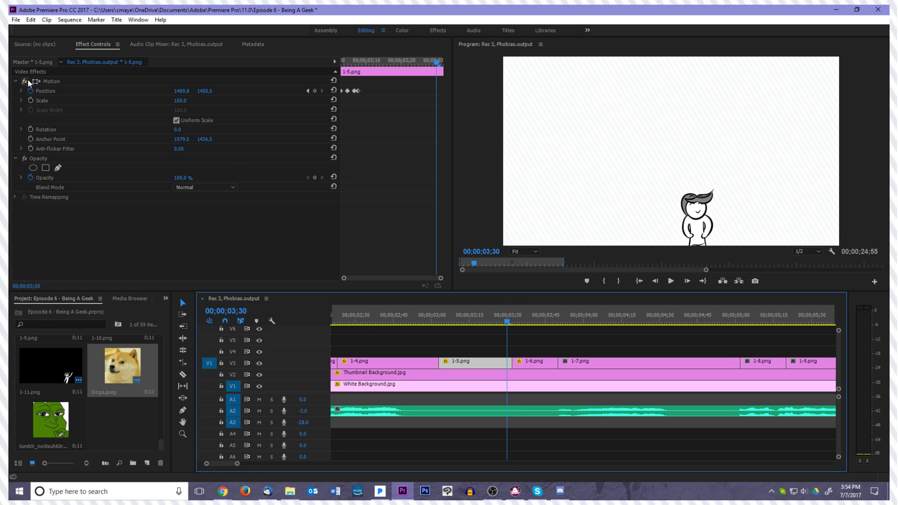
click(30, 129)
key(Right)
key(Right)
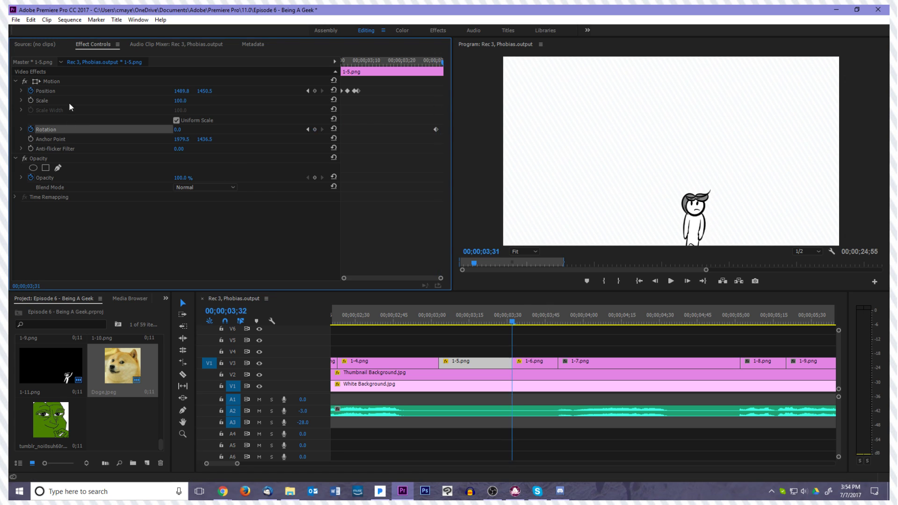
key(Left)
key(Left)
key(Left)
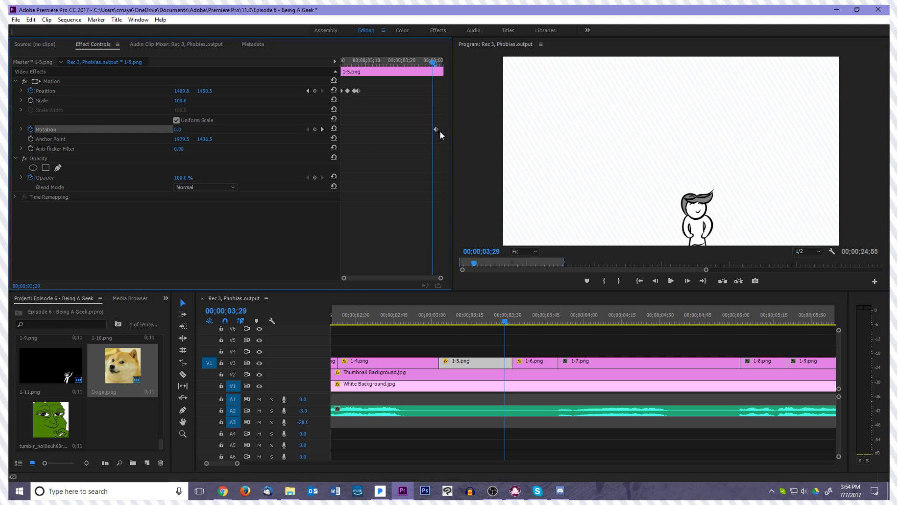
drag(437, 130, 434, 131)
Set the Rotation of 1-5.png to 10° at 00;00;03;31 so the character leans before the cut
key(Right)
key(Right)
click(190, 128)
text(10)
key(Return)
Play from 1-4.png through 1-6.png to check the new lean at the end of 1-5.png
key(Right)
key(Left)
key(Left)
key(Left)
key(Left)
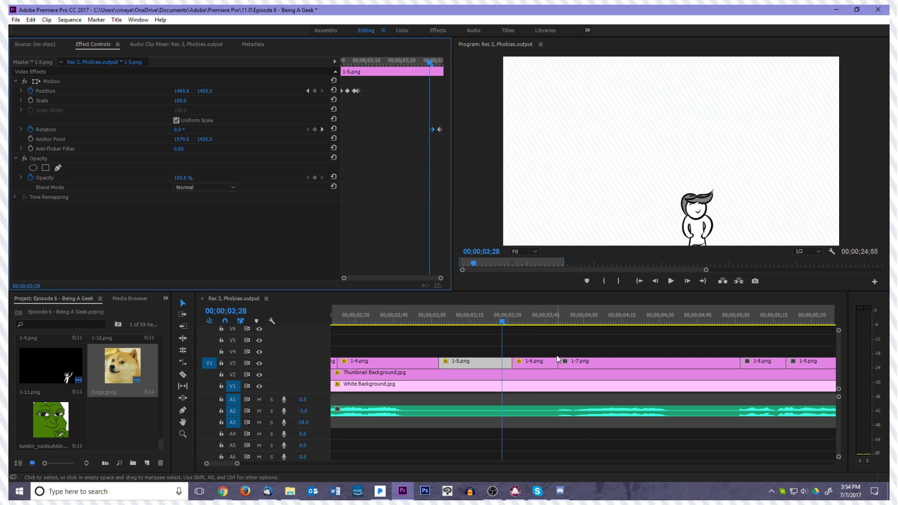
key(space)
key(space)
drag(584, 322, 408, 331)
key(space)
key(space)
Move the first Rotation keyframe of 1-5.png earlier in two passes to lengthen the lean, checking playback after each move
drag(574, 319, 510, 338)
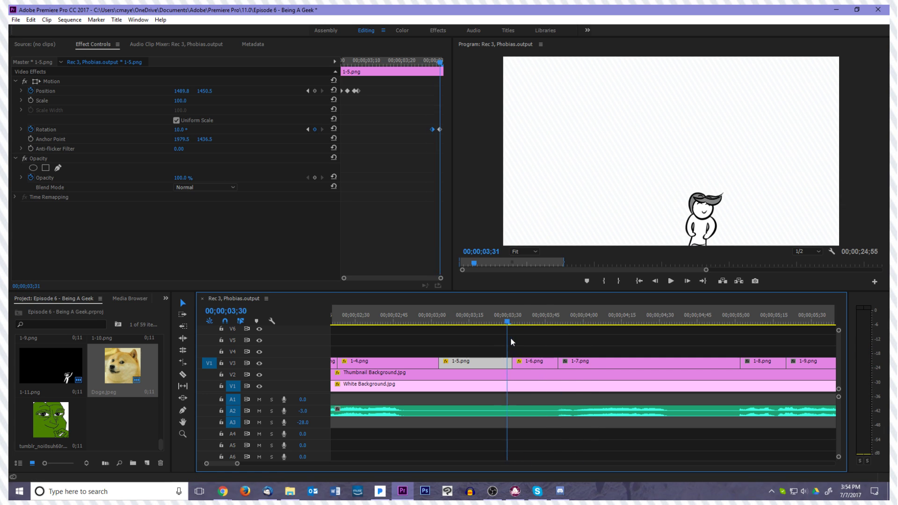
click(523, 363)
key(Left)
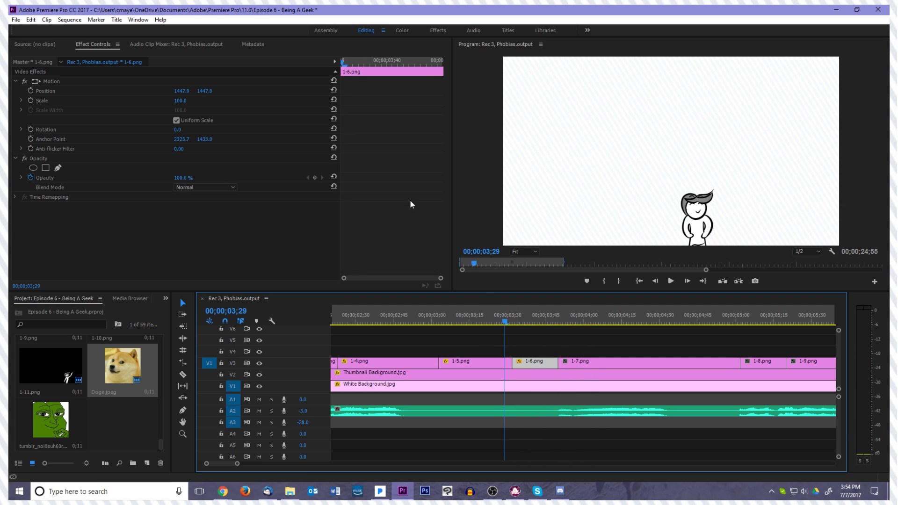
click(498, 363)
key(Left)
key(Left)
drag(433, 130, 426, 131)
key(space)
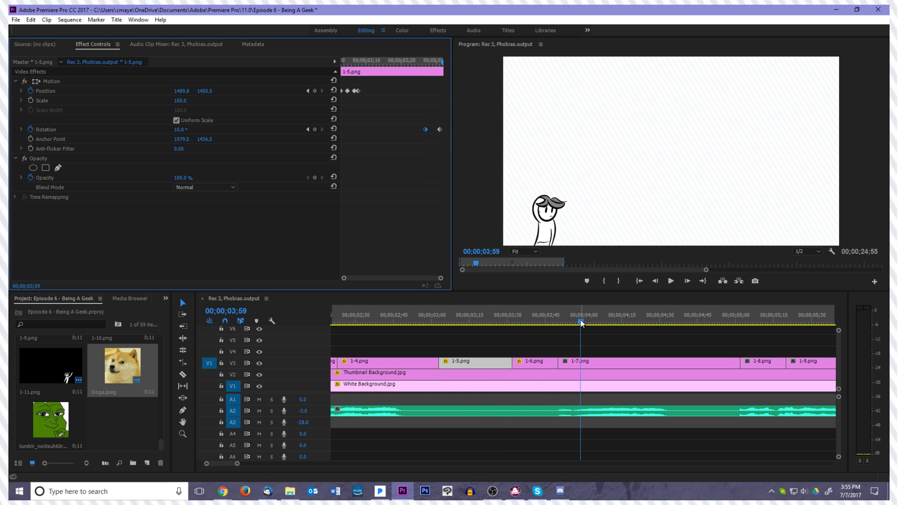
click(483, 324)
key(space)
drag(425, 129, 406, 129)
click(381, 63)
key(space)
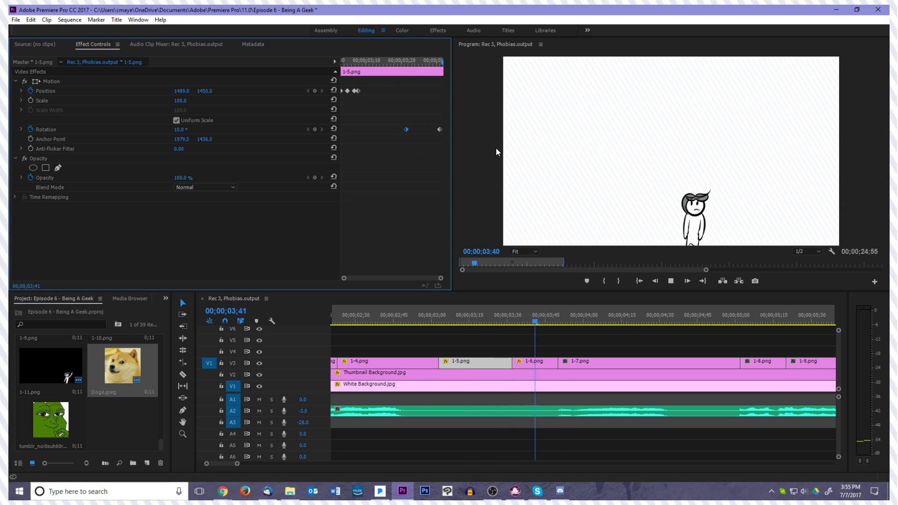
key(space)
Shift 1-6.png slightly to the right to Position 1458.4, 1447.0 and compare it with the last frame of 1-5.png
drag(581, 324, 512, 329)
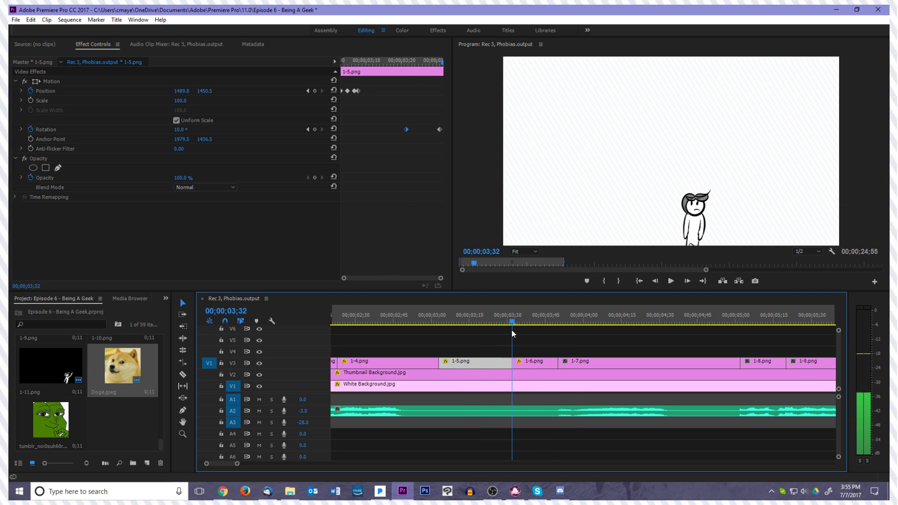
click(524, 363)
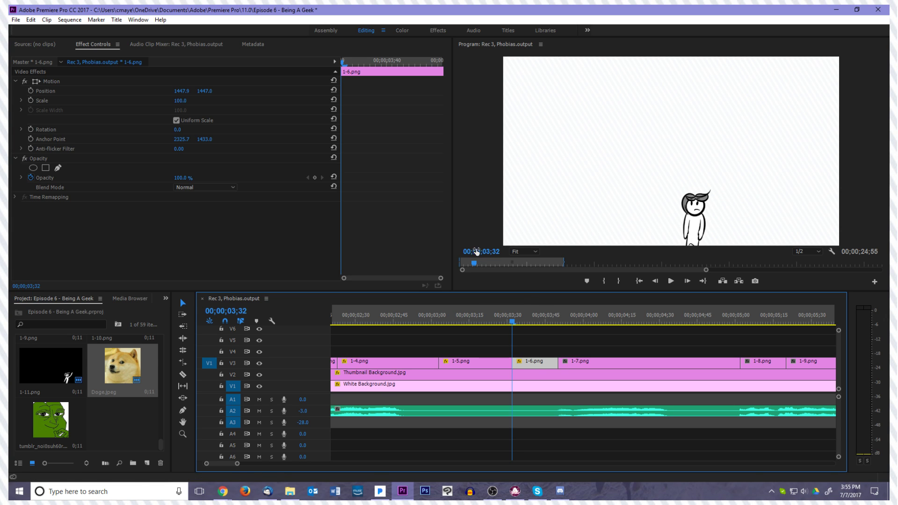
click(52, 81)
drag(592, 175, 595, 175)
click(502, 366)
key(Left)
key(Right)
click(534, 360)
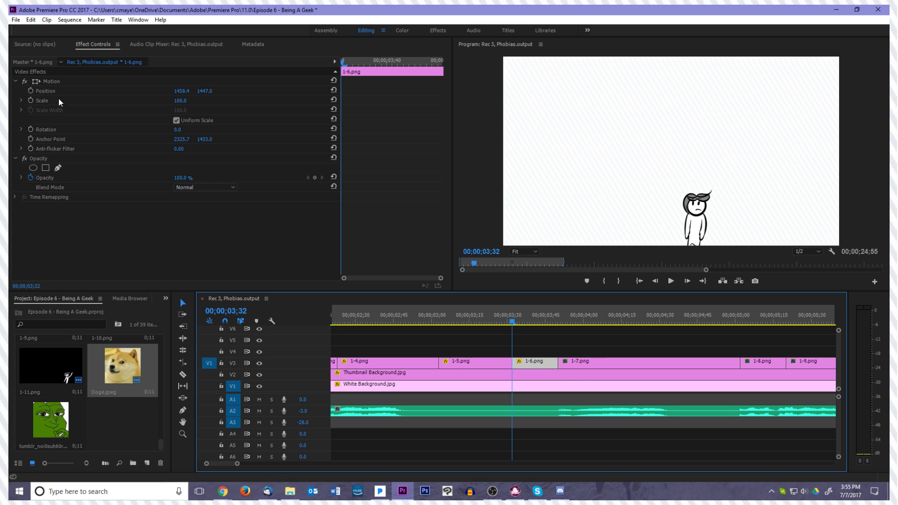
Keyframe the Rotation of 1-6.png from 0° at 00;00;03;32 to 15° at 00;00;03;37
click(30, 129)
key(Right)
key(Right)
key(Right)
key(Right)
key(Right)
click(179, 130)
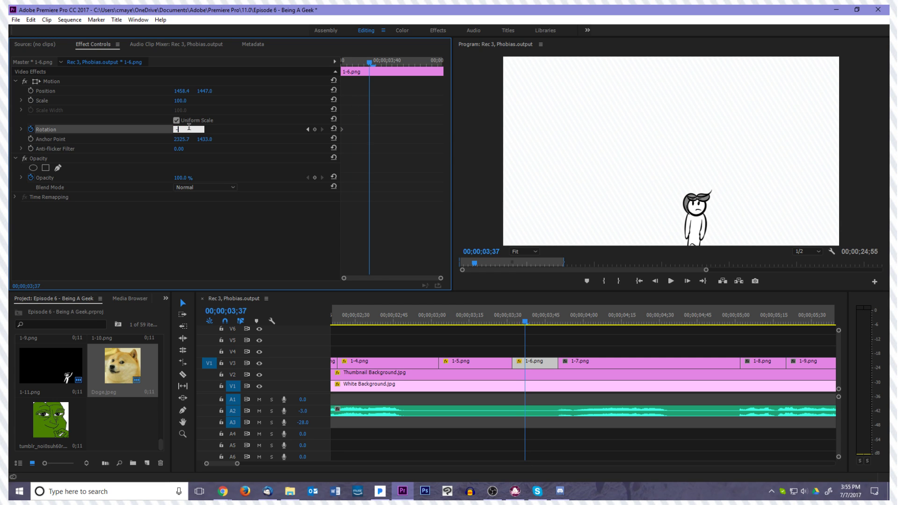
text(1)
Set the Rotation of 1-6.png back to 10° at 00;00;03;39 so the lean settles
key(Right)
key(Right)
click(180, 129)
text(10)
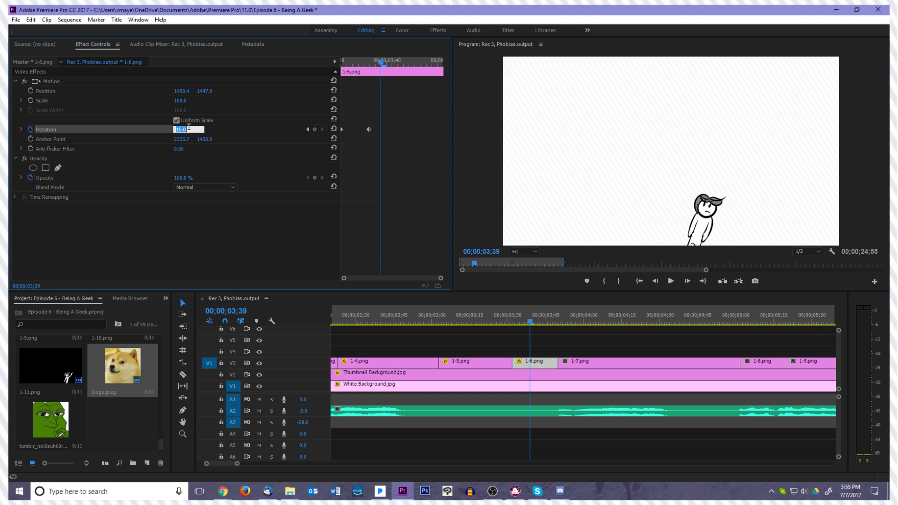
key(Return)
Play through 1-5.png and 1-6.png to check the lean and its settling
key(Left)
key(Left)
key(Left)
key(Left)
key(Left)
key(Left)
key(Left)
key(Left)
key(Left)
key(space)
drag(585, 323, 512, 326)
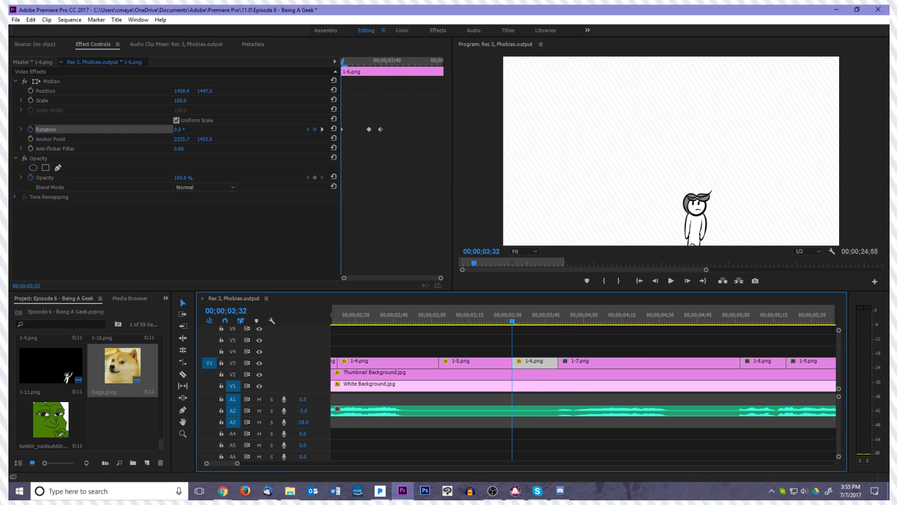
key(alt+Tab)
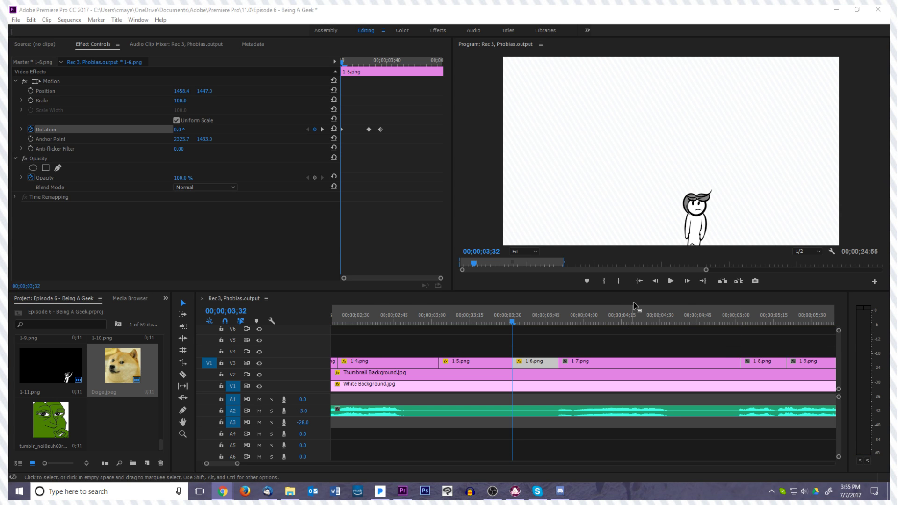
click(640, 282)
key(space)
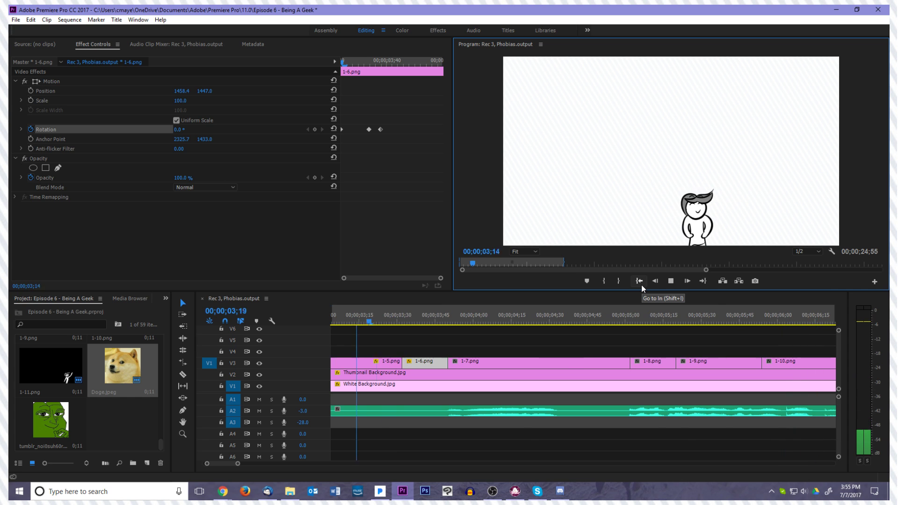
key(space)
Add a Rotation keyframe holding 10° near the end of 1-6.png at 00;00;03;47
drag(520, 323, 441, 341)
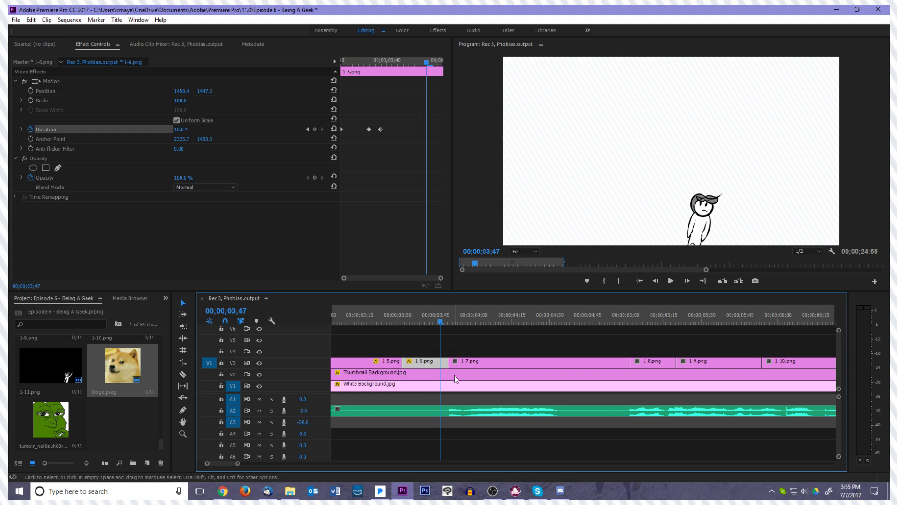
click(443, 365)
key(Right)
click(443, 364)
key(Left)
key(Right)
key(Right)
key(Left)
key(Left)
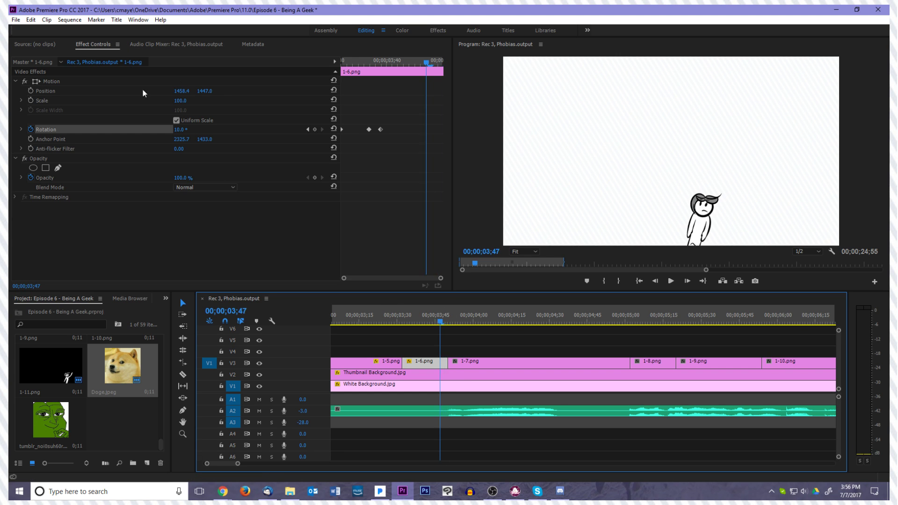
click(314, 130)
Set the Rotation of 1-6.png to 15° at 00;00;03;49
key(Right)
key(Right)
click(180, 130)
text(15)
key(Return)
Move the anchor point of 1-7.png to the base of its character at 297.3, 1429.5
key(Right)
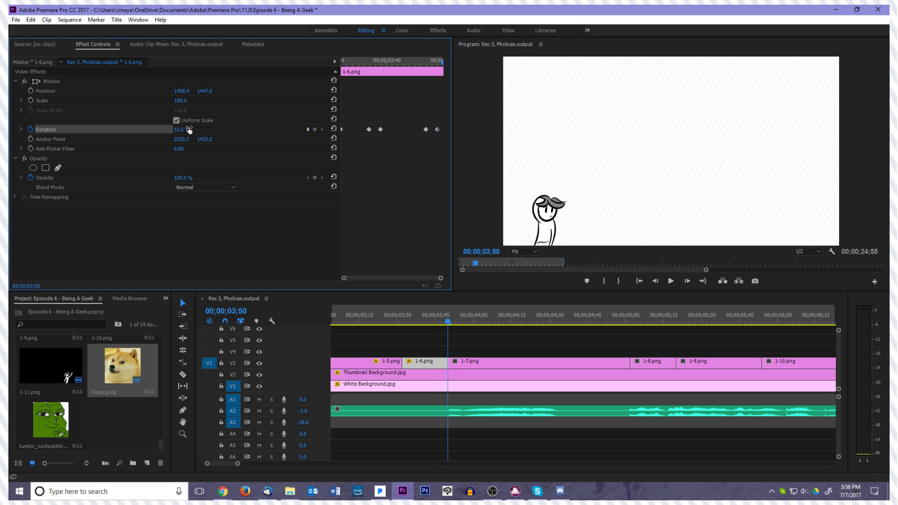
click(467, 363)
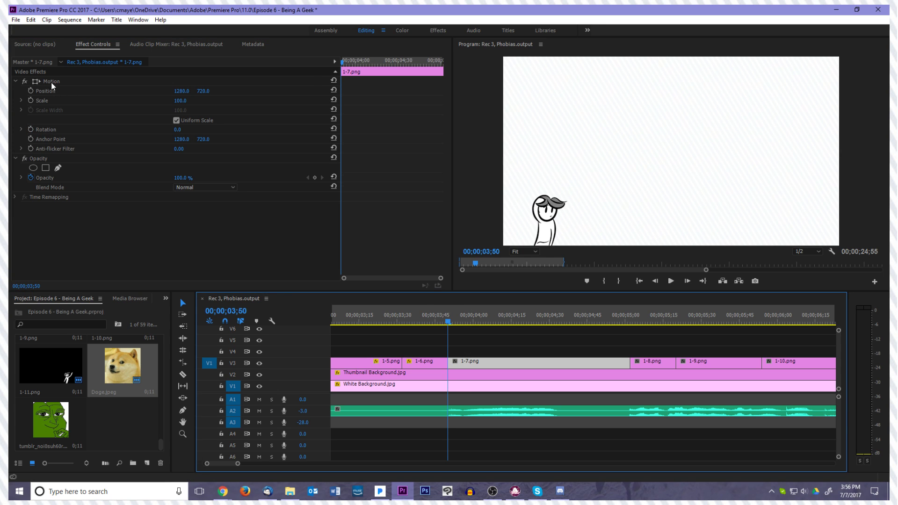
click(52, 82)
drag(671, 151, 648, 246)
Move 1-7.png to Position 1409.4, 1443.5 so its character lines up with the last frame of 1-6.png
click(491, 368)
key(Left)
key(Right)
click(496, 363)
drag(701, 211, 706, 214)
click(467, 362)
key(Left)
key(Right)
Play from 1-5.png into 1-7.png to check the transition between the drawings
key(Left)
key(Left)
key(Left)
key(Left)
key(Left)
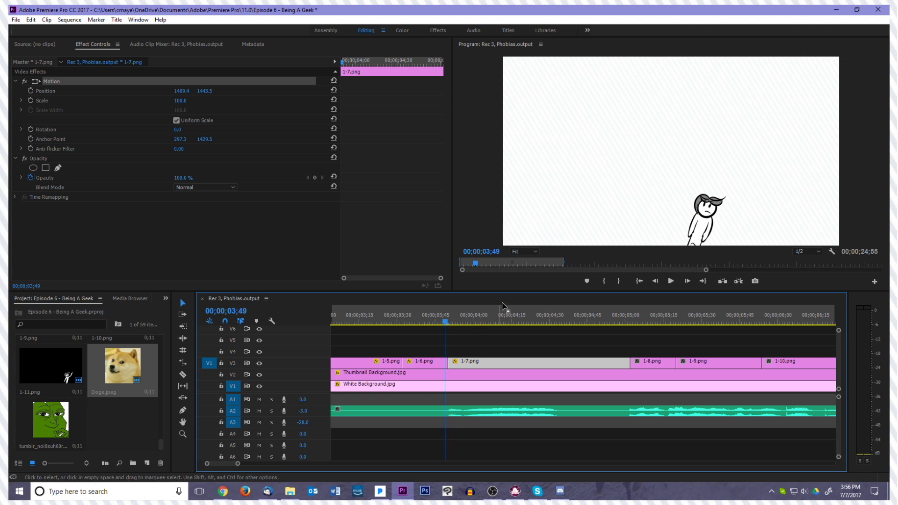
key(space)
key(space)
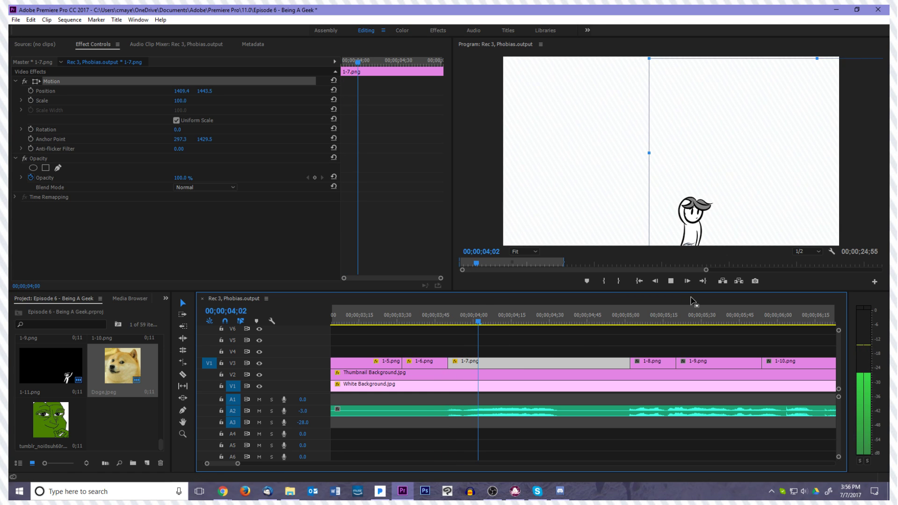
drag(478, 323, 352, 331)
key(space)
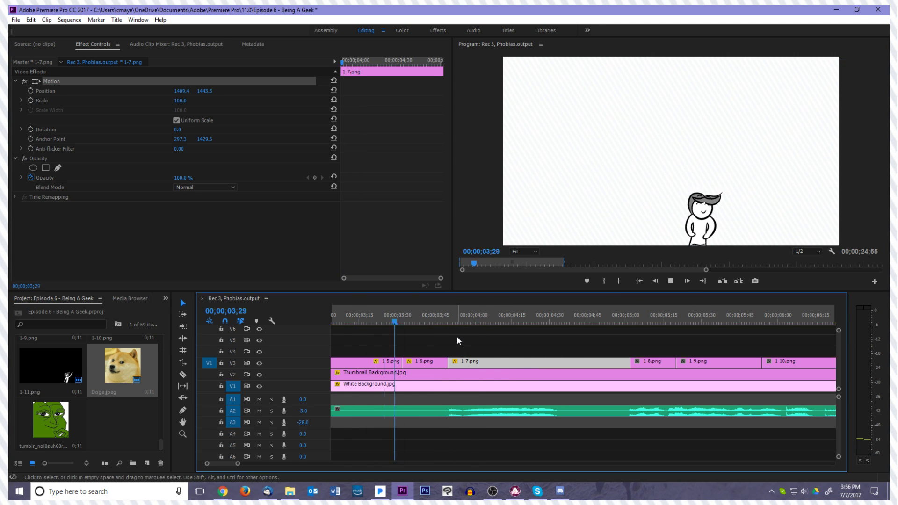
key(space)
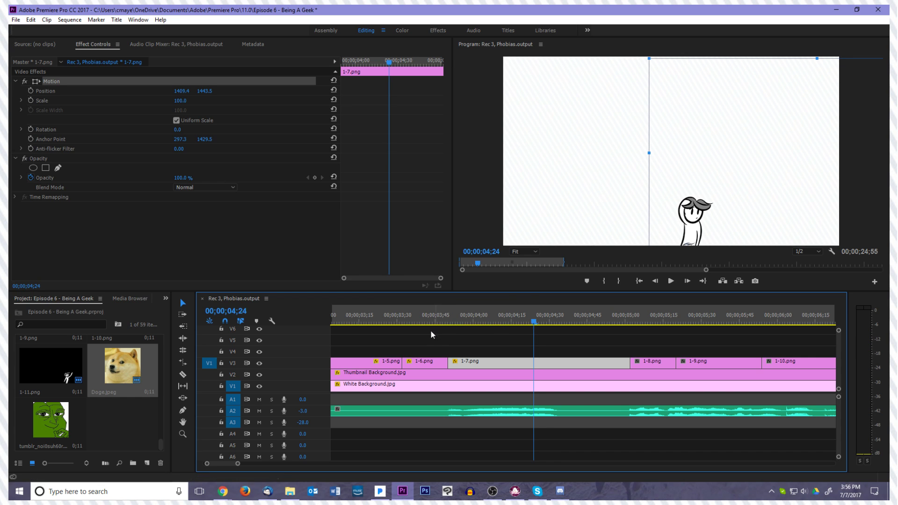
Enable Rotation keyframing at the start of 1-7.png (00;00;03;50) with a value of 10°
drag(407, 323, 448, 336)
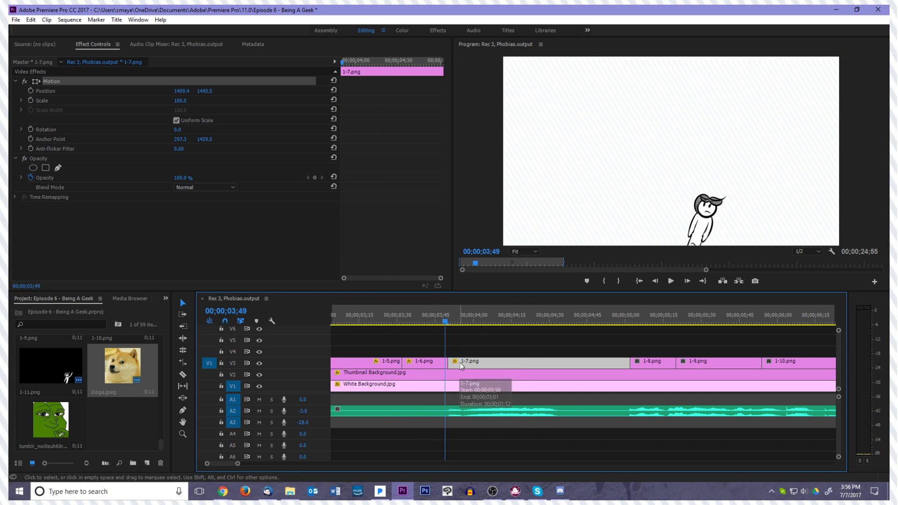
click(30, 129)
click(179, 130)
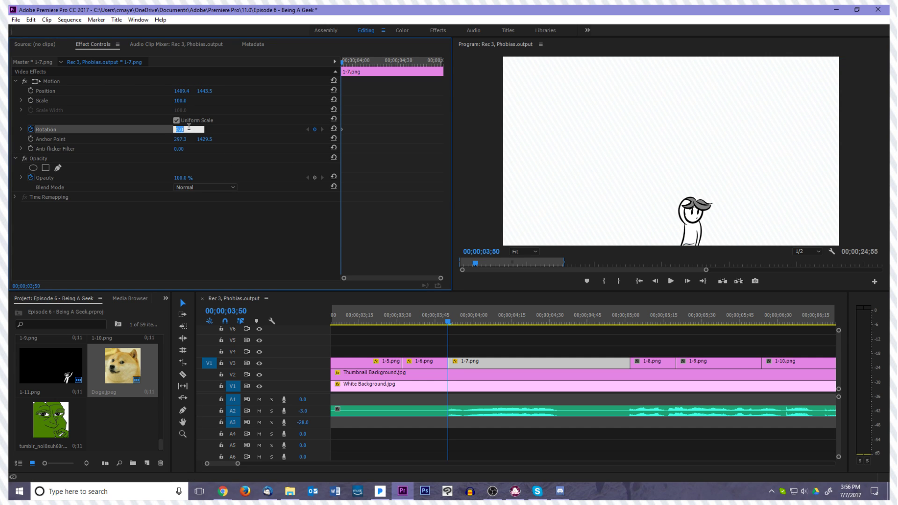
text(10)
key(Return)
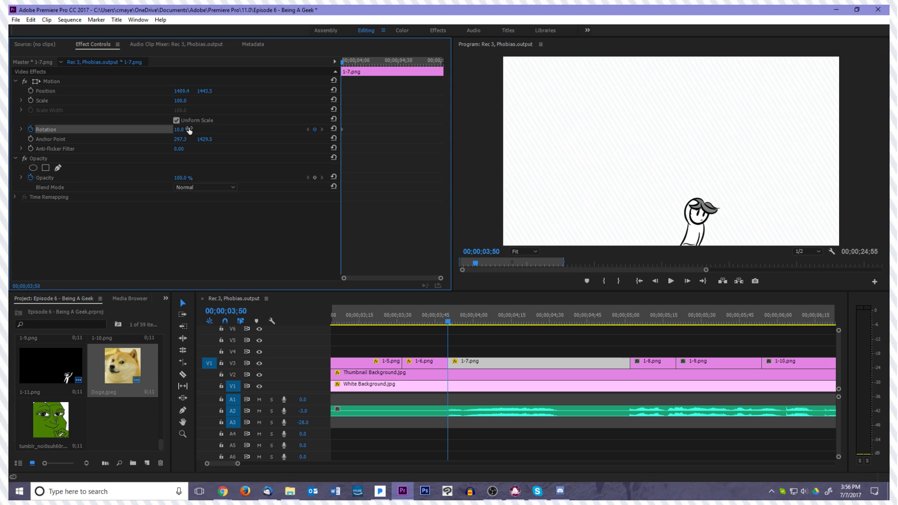
Set the Rotation of 1-7.png to 15° at 00;00;03;52
key(Right)
key(Right)
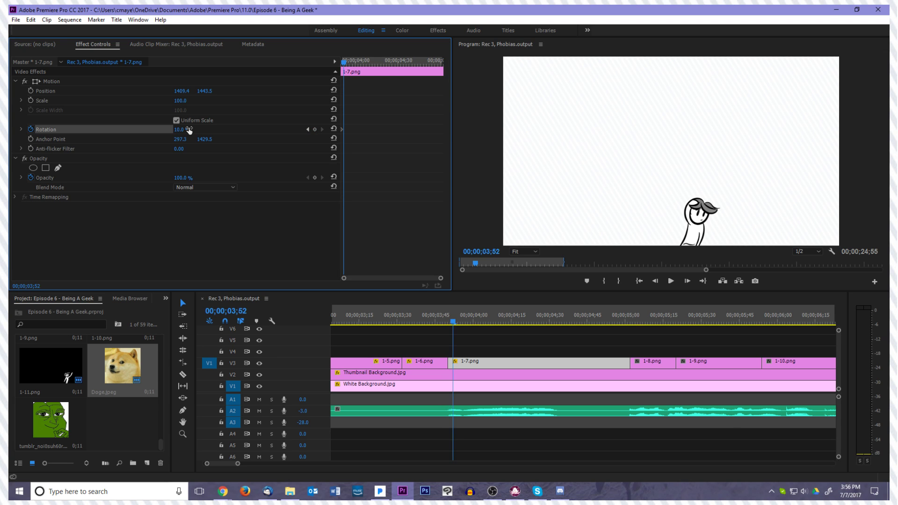
click(189, 130)
text(15)
key(Return)
Move the 15° Rotation keyframe of 1-7.png to 00;00;03;58 to slow the turn
key(Right)
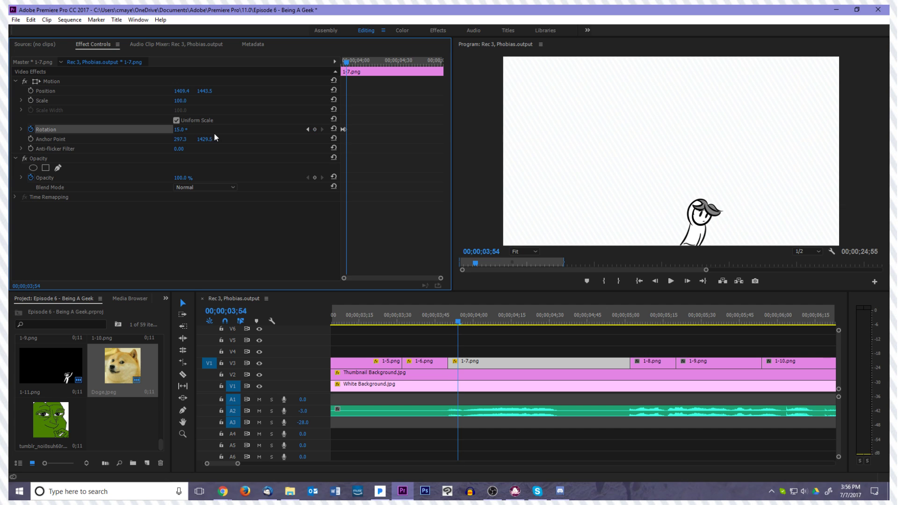
key(Right)
key(Right)
key(Right)
key(Right)
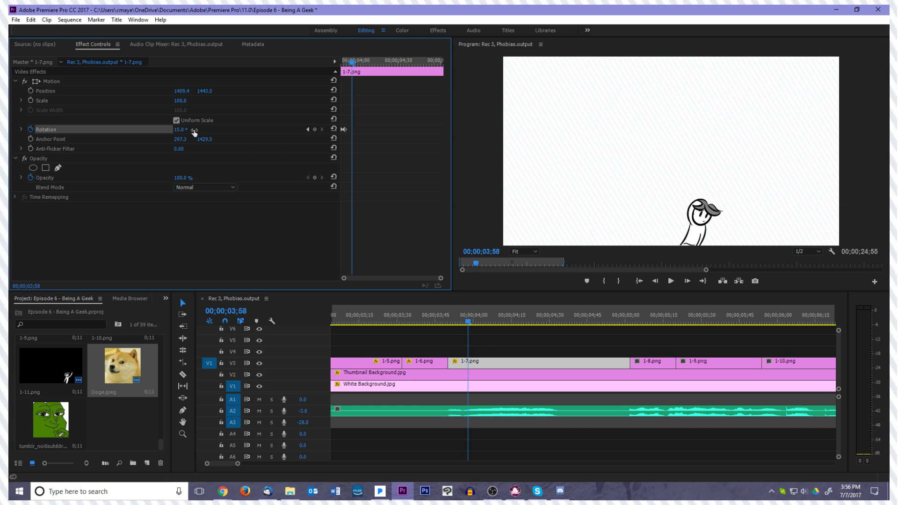
click(349, 128)
click(343, 129)
drag(348, 129, 355, 129)
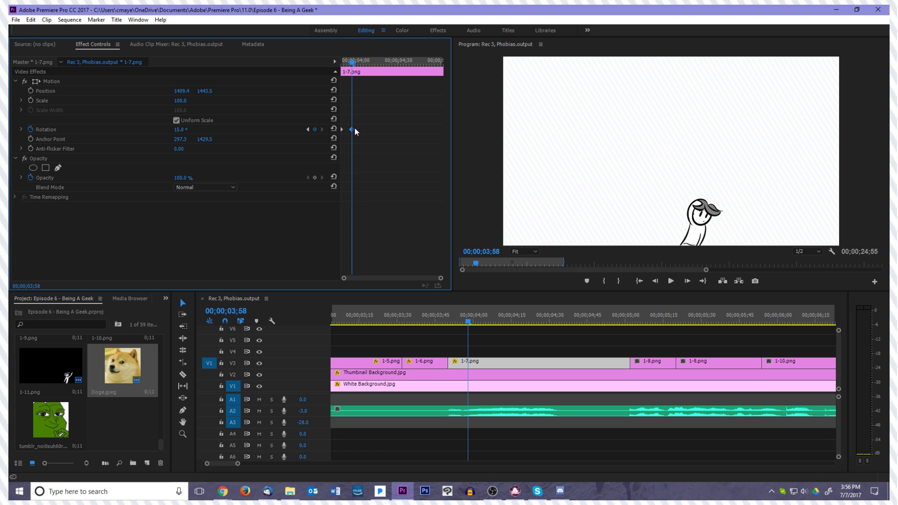
Play the start of 1-7.png to check the slower rotation
key(Left)
key(Left)
key(Left)
key(Left)
key(Left)
key(Left)
key(Left)
key(Left)
key(Left)
key(Left)
key(Left)
key(Left)
key(Left)
key(Left)
key(Left)
key(Left)
key(Left)
key(Left)
key(Left)
key(space)
key(space)
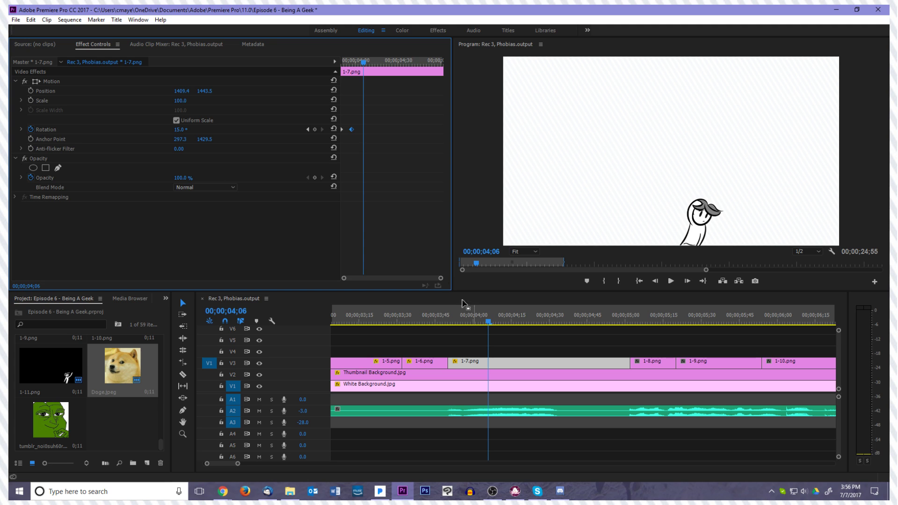
Hold the 15° Rotation of 1-7.png at 00;00;04;06 and set it to -10° at 00;00;04;10
click(315, 129)
key(Right)
key(Right)
key(Right)
key(Right)
click(182, 130)
text(-10)
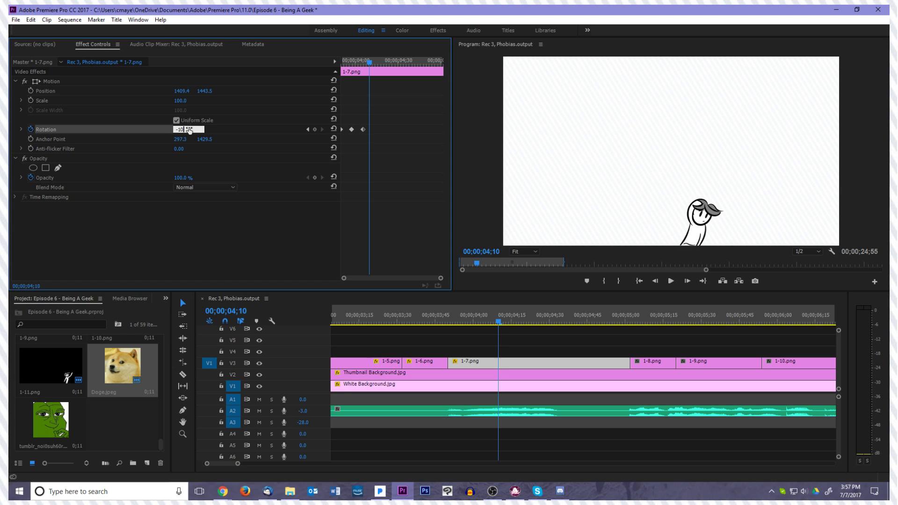
key(Return)
Set the Rotation of 1-7.png to 5° at 00;00;04;12 and settle it at 0° one frame further on
key(Right)
key(Right)
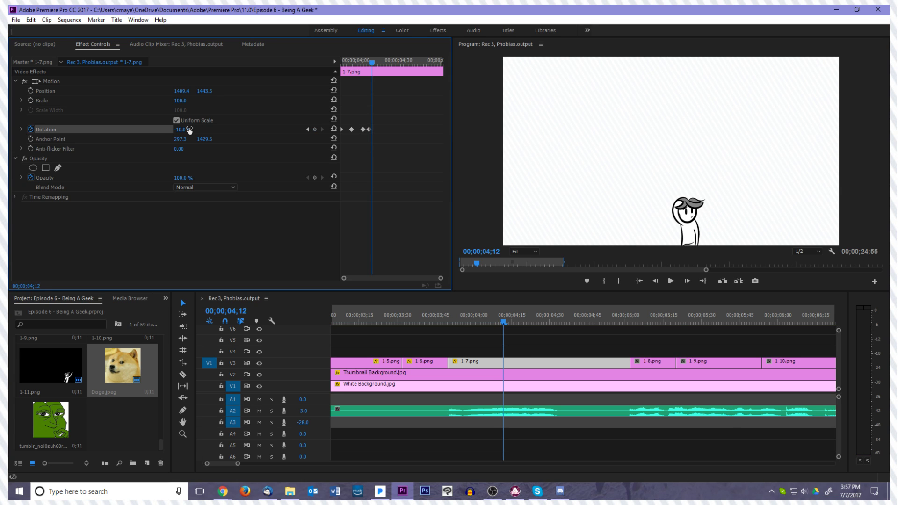
click(190, 130)
text(5)
key(Return)
Play 1-7.png and its cut into 1-8.png to check the added rotation swing
key(Right)
click(190, 130)
text(-5)
key(Return)
key(Left)
key(Left)
key(Right)
key(Left)
key(Left)
key(Left)
key(Left)
key(Left)
key(Left)
key(Left)
key(Left)
key(Left)
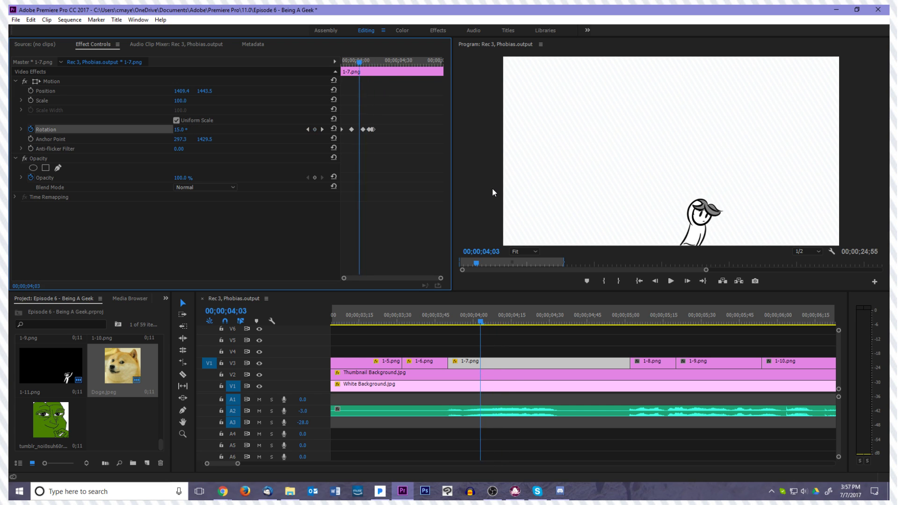
key(space)
key(space)
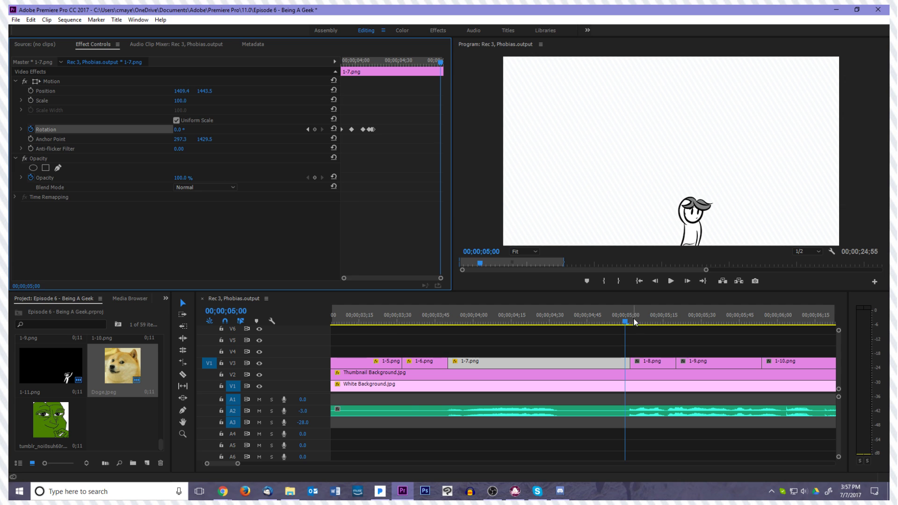
click(424, 323)
key(space)
Play the sequence from its start to review the animation through 1-7.png
key(space)
mouse_move(524, 345)
mouse_down()
mouse_move(504, 344)
mouse_move(532, 345)
mouse_up()
key(space)
key(space)
key(space)
key(space)
drag(649, 322, 285, 327)
key(space)
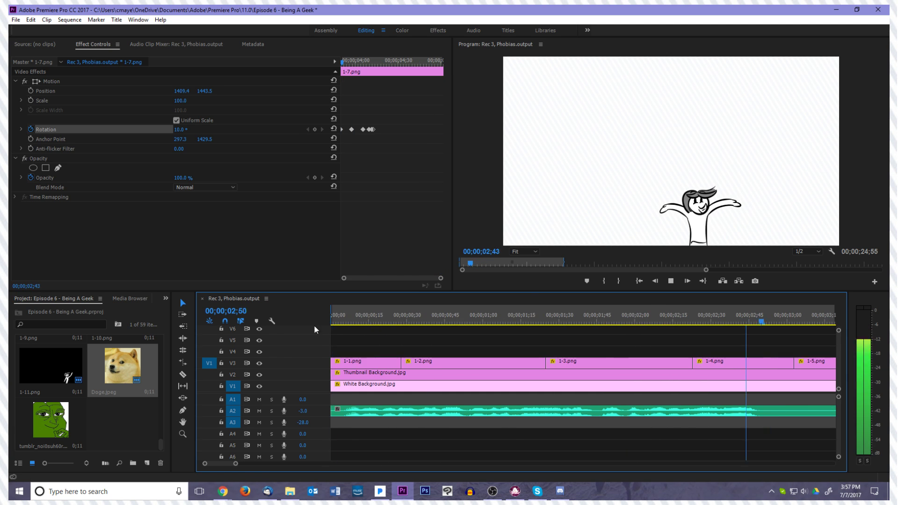
key(space)
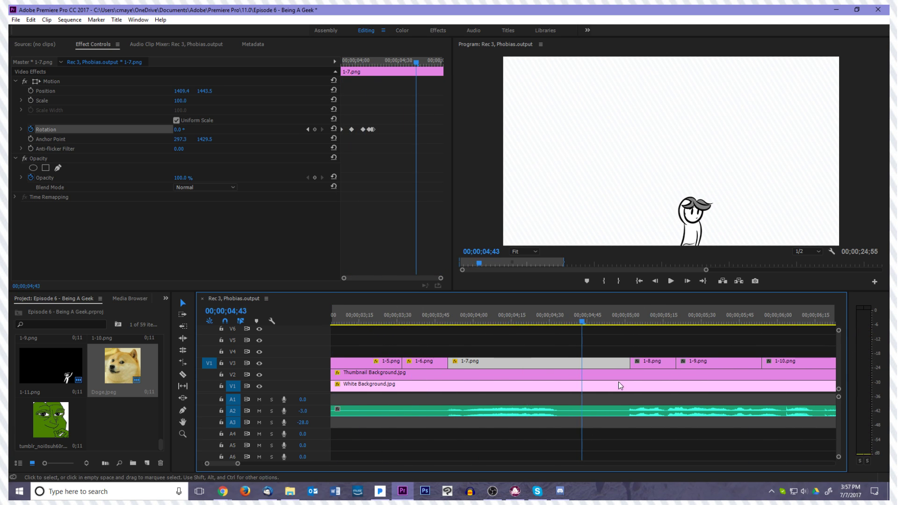
Delete the last three Rotation keyframes of 1-7.png, keeping only the first two
drag(391, 144, 357, 126)
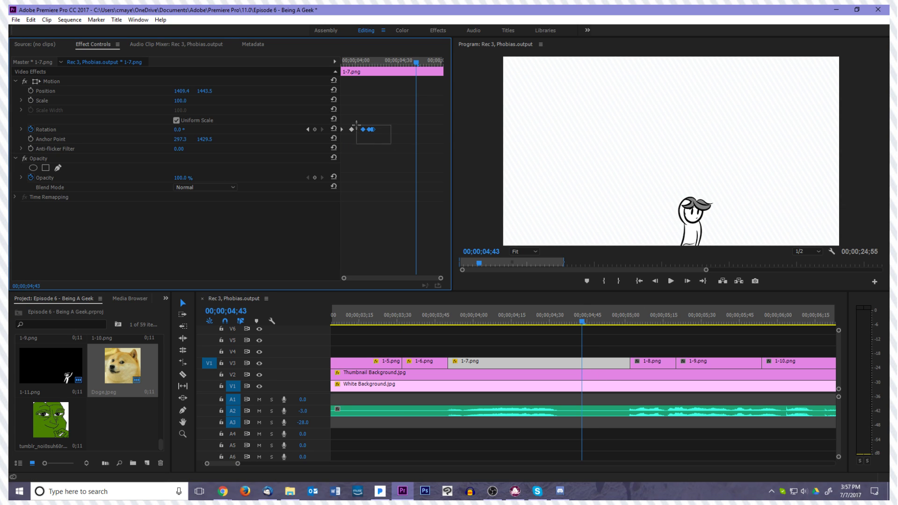
key(Delete)
drag(415, 80, 388, 84)
Try moving the 15° Rotation keyframe of 1-7.png close to the clip's end and play the slower turn
drag(351, 130, 433, 125)
key(space)
key(space)
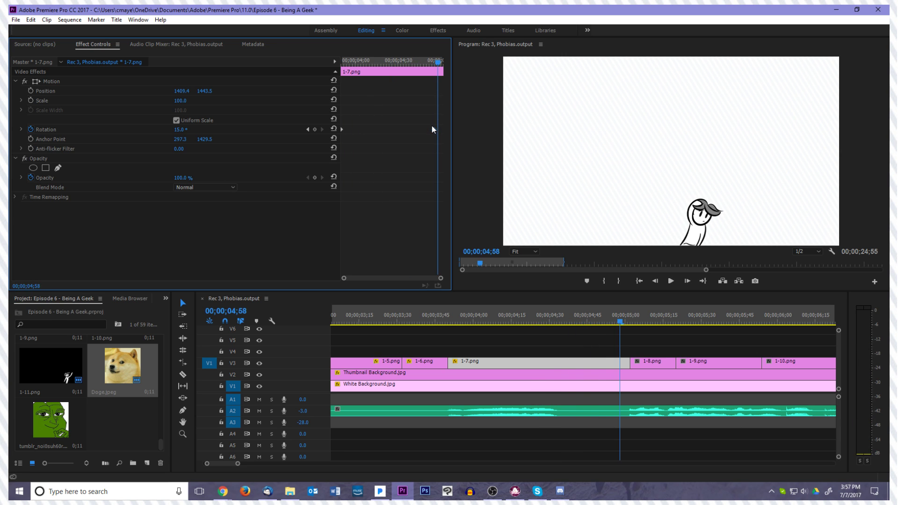
drag(437, 63, 318, 72)
Move the 15° Rotation keyframe of 1-7.png to about 00;00;04;20 to shorten the turn
key(space)
drag(434, 129, 381, 133)
key(space)
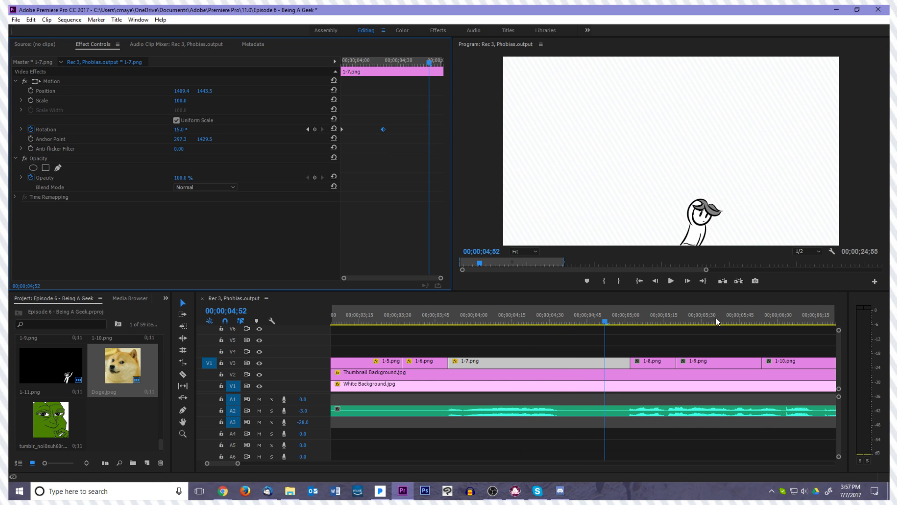
mouse_move(600, 322)
mouse_down()
mouse_move(578, 326)
mouse_move(595, 327)
mouse_up()
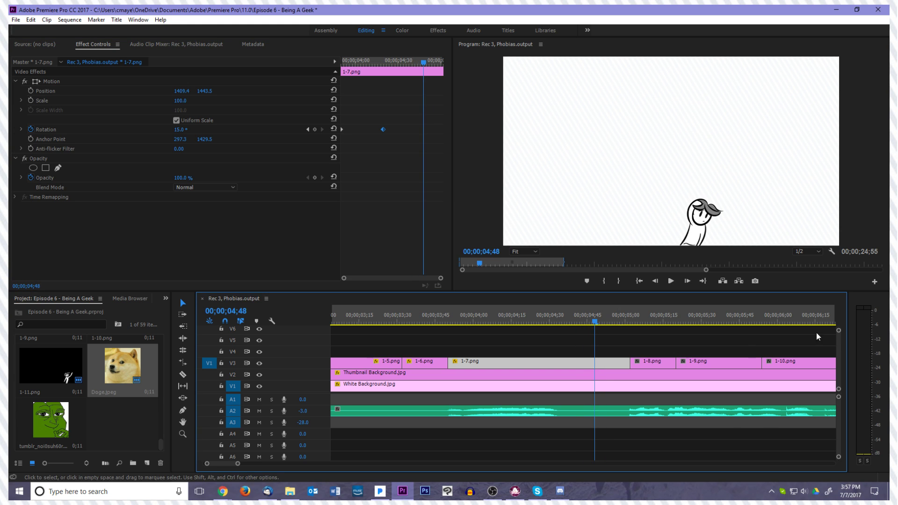
click(675, 345)
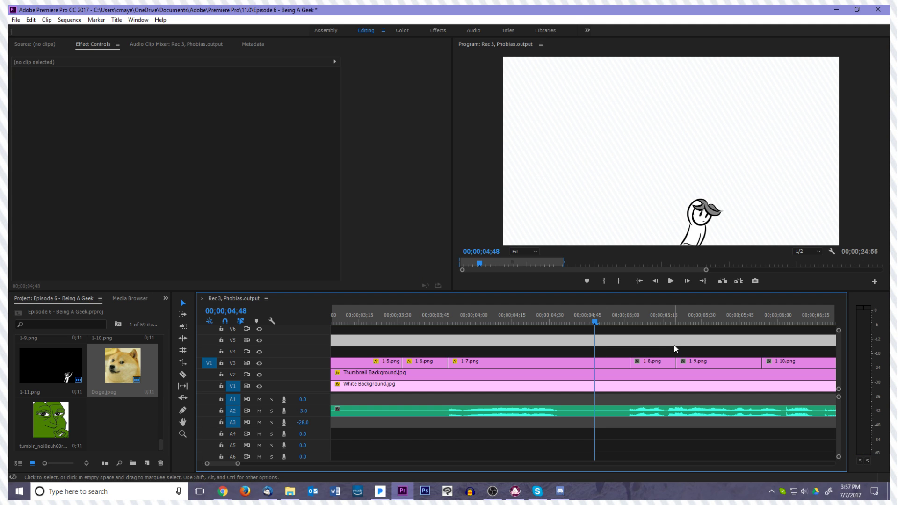
click(661, 351)
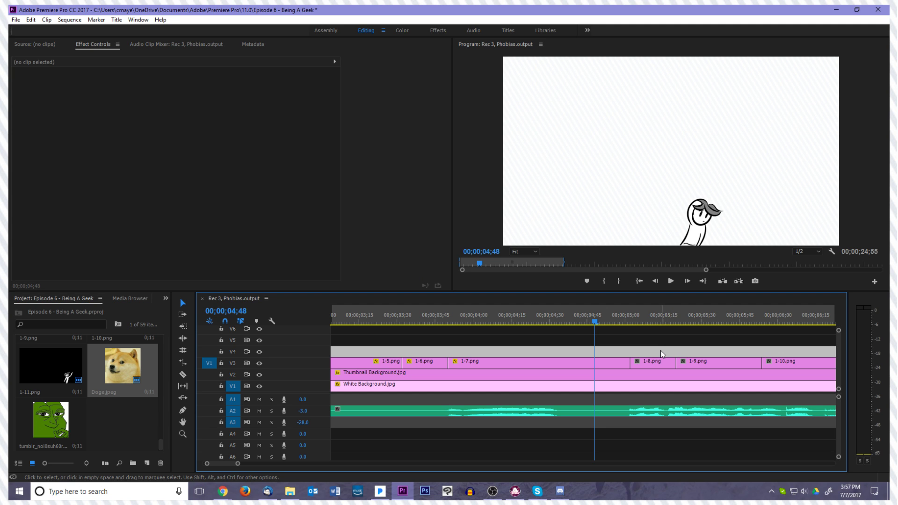
click(693, 339)
click(686, 333)
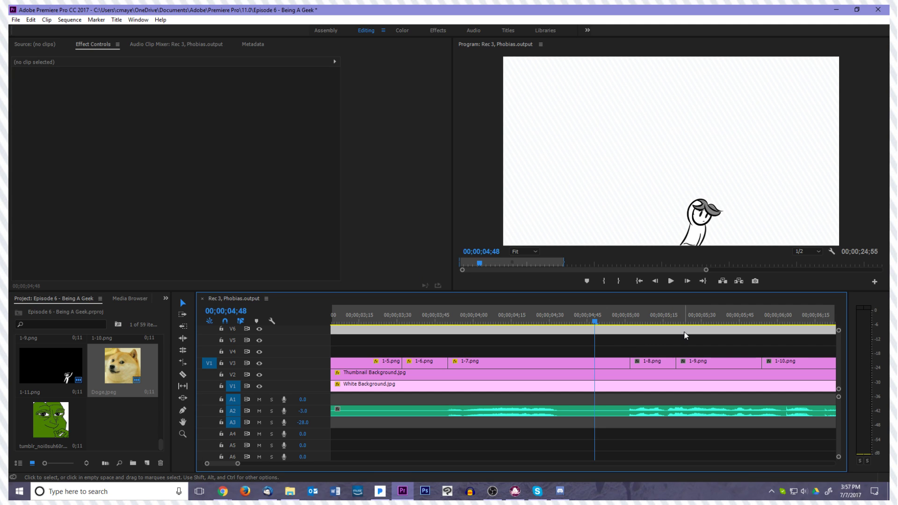
click(639, 354)
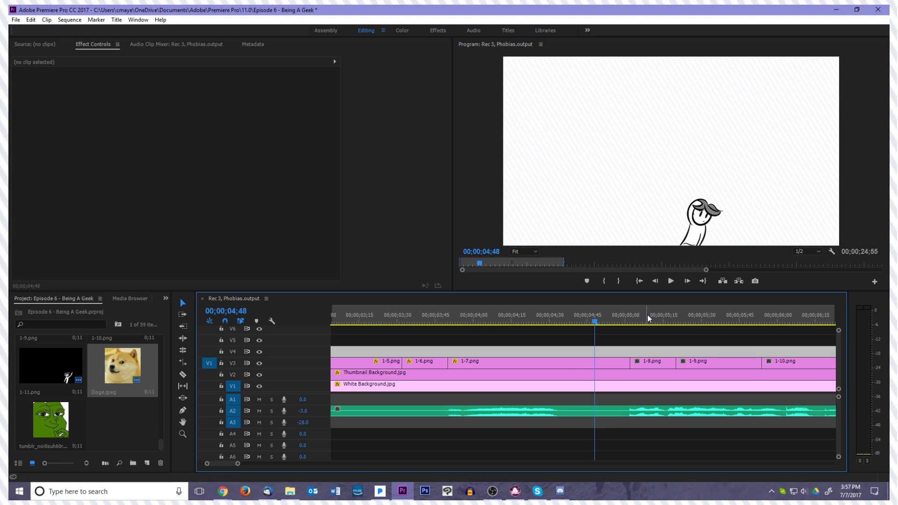
Play the sequence from 00;00;00;00 into 1-9.png to review the animated drawings
click(637, 282)
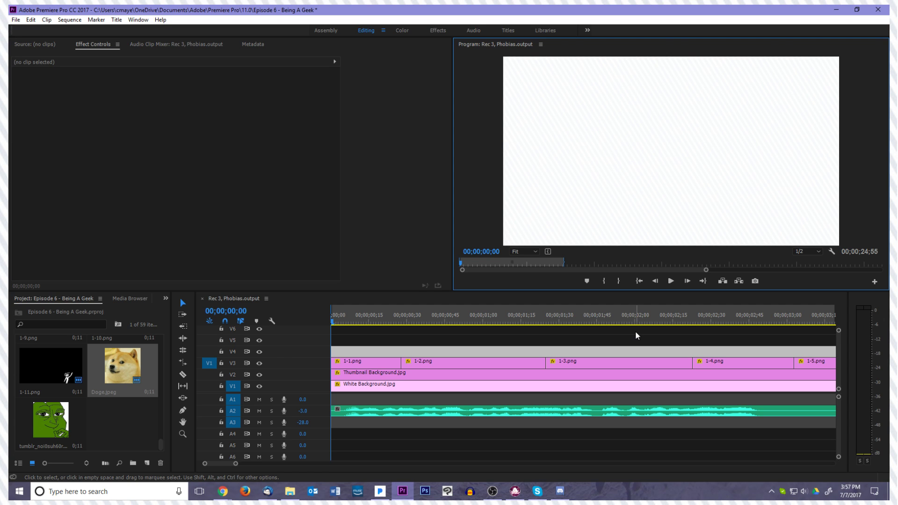
click(635, 332)
click(631, 340)
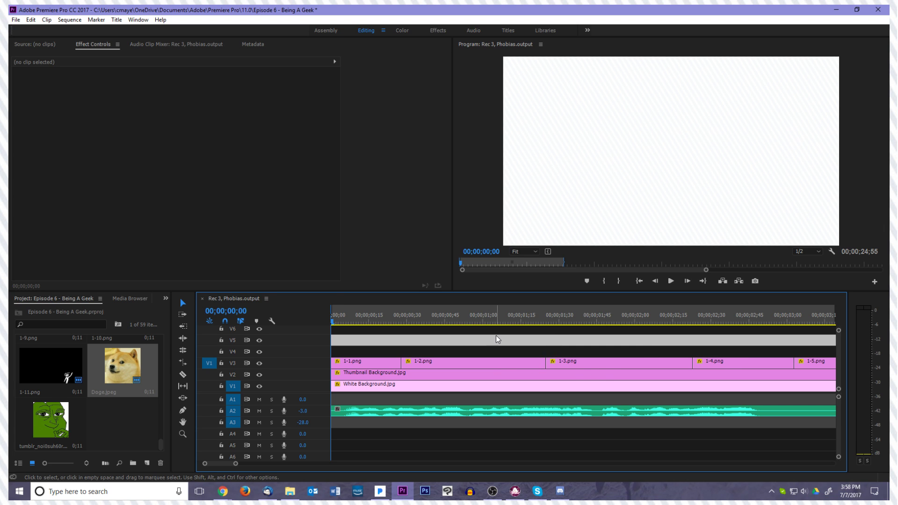
key(space)
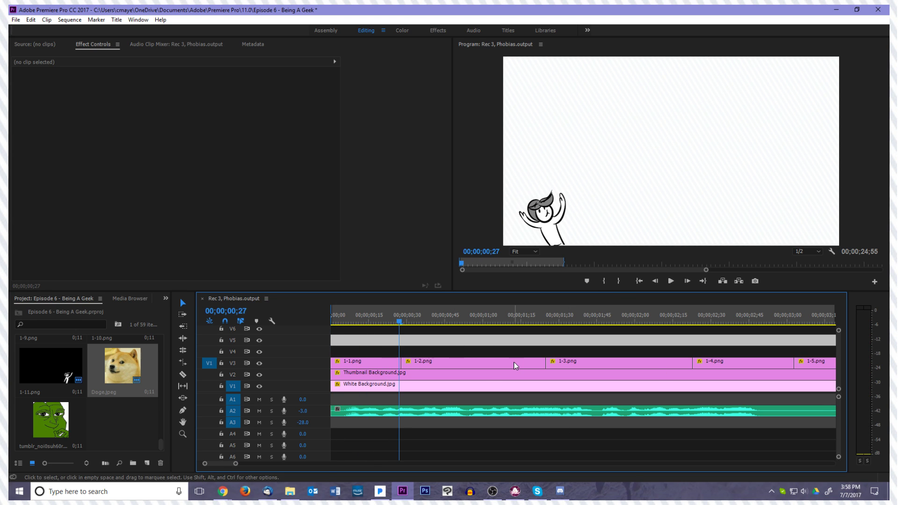
key(space)
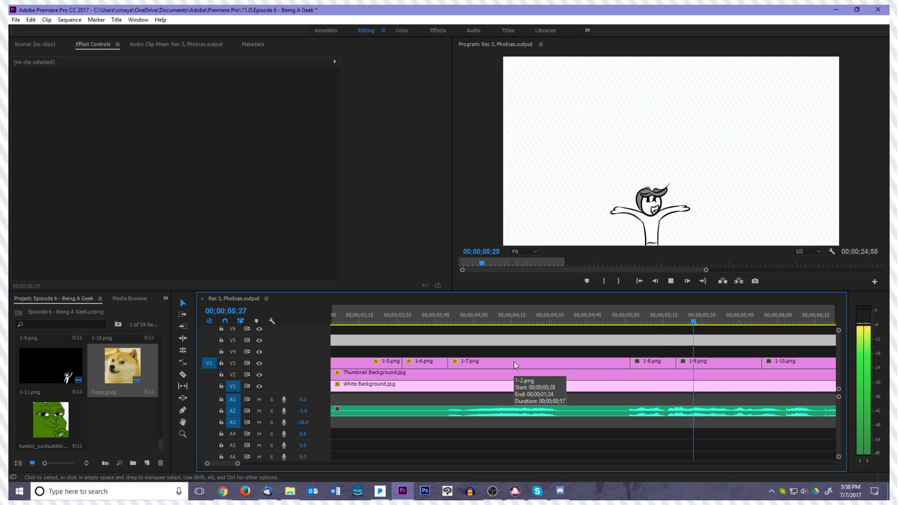
key(space)
Enable Scale keyframing on 1-7.png with 100 at 00;00;05;00 and set Scale to 85 at 00;00;05;01
drag(711, 322, 622, 362)
click(621, 363)
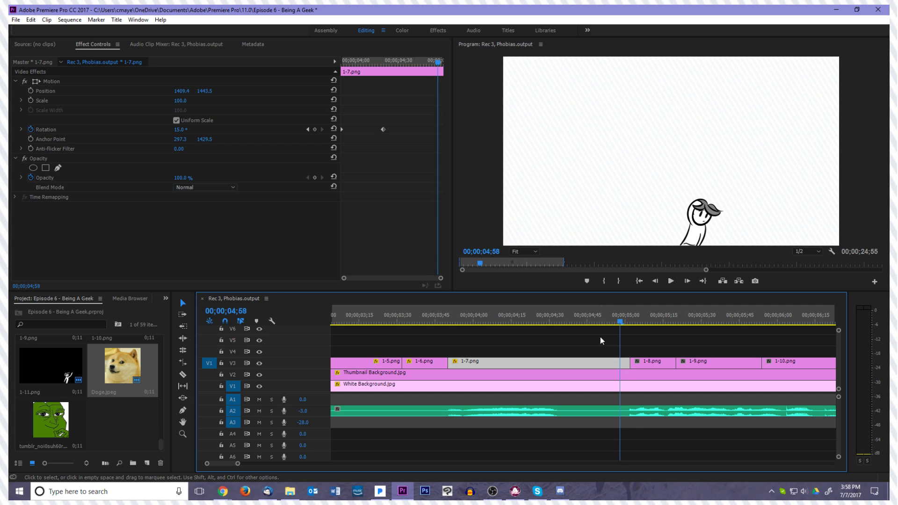
key(Right)
key(Left)
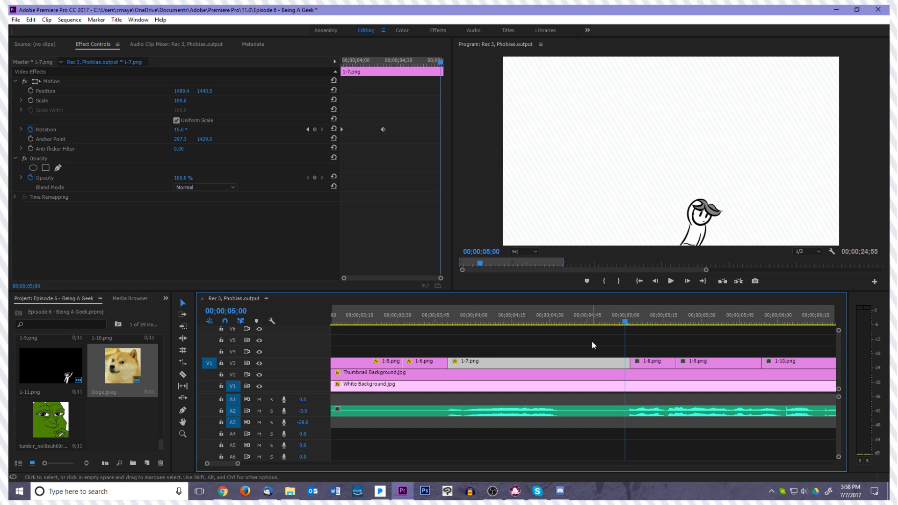
click(31, 100)
key(Right)
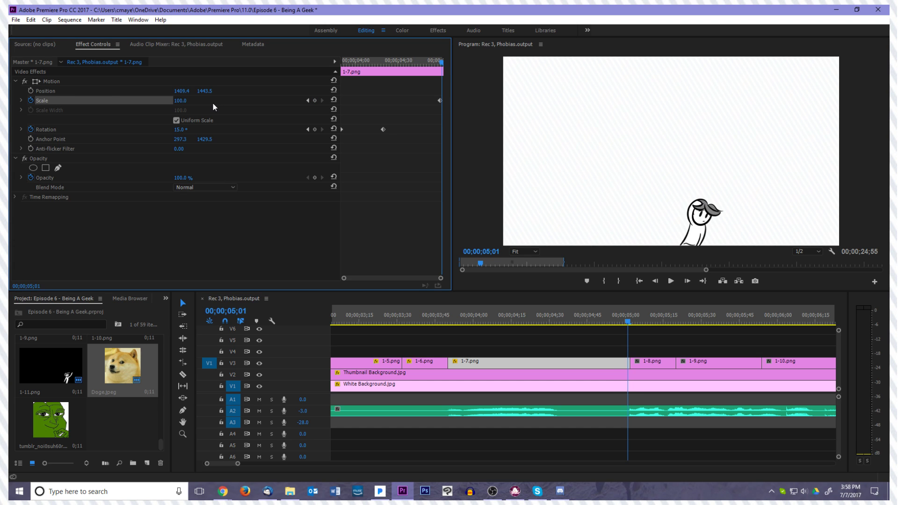
click(183, 100)
text(85)
key(Return)
Place the anchor point of 1-8.png at the figure's base (720.4, 1408.5) and align the drawing at Position 1294, 1412
key(Right)
click(657, 360)
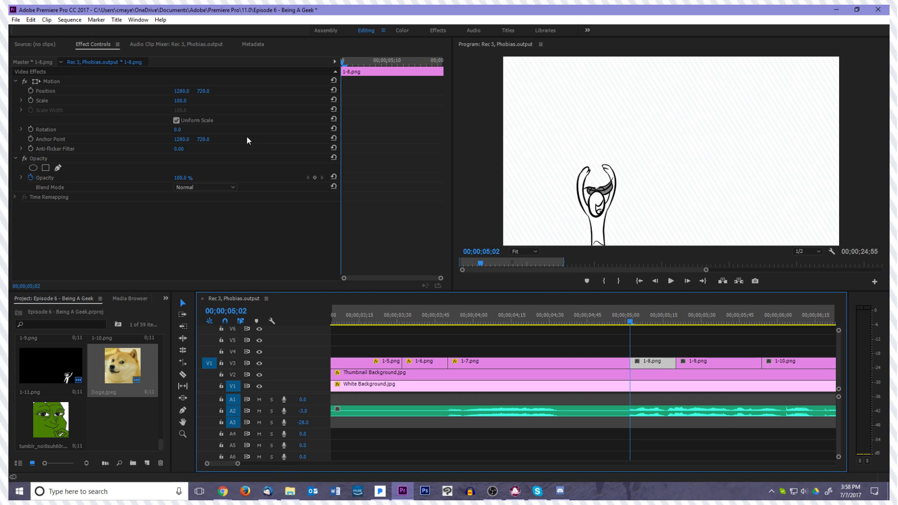
click(69, 80)
drag(664, 231, 684, 230)
drag(689, 200, 673, 242)
click(635, 360)
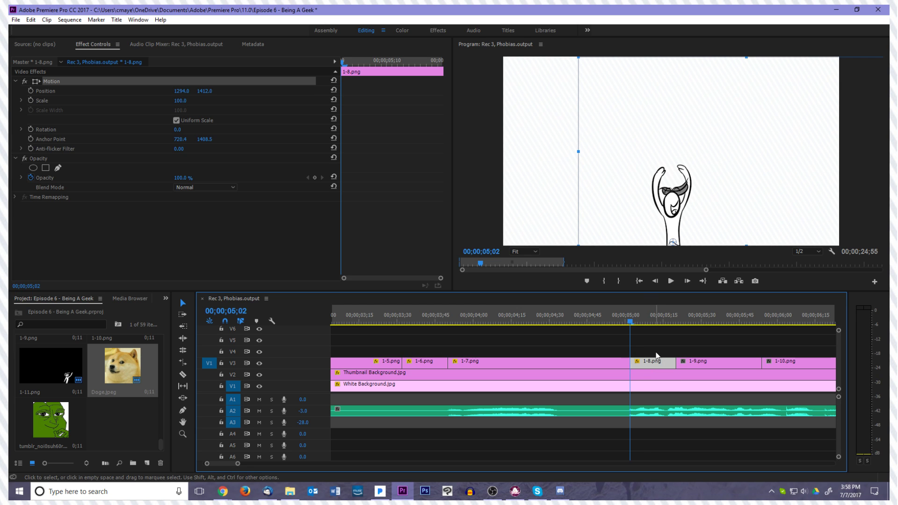
click(650, 353)
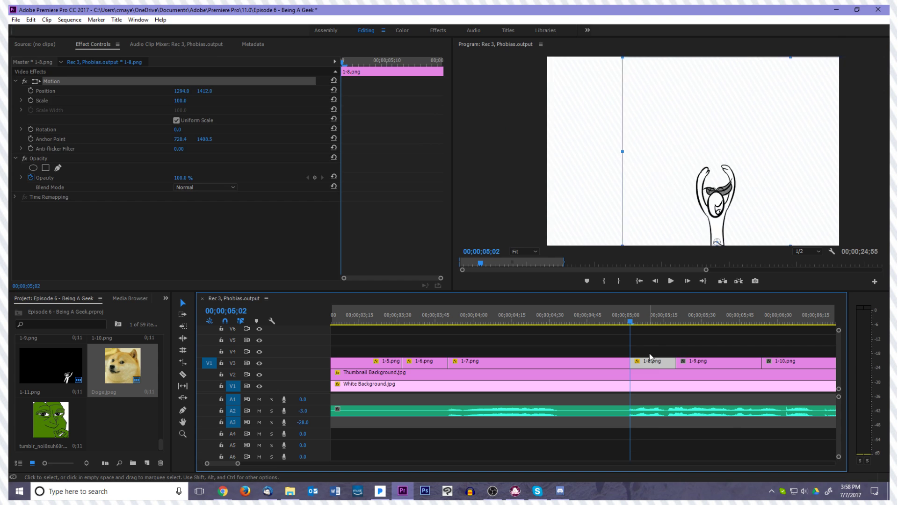
click(639, 364)
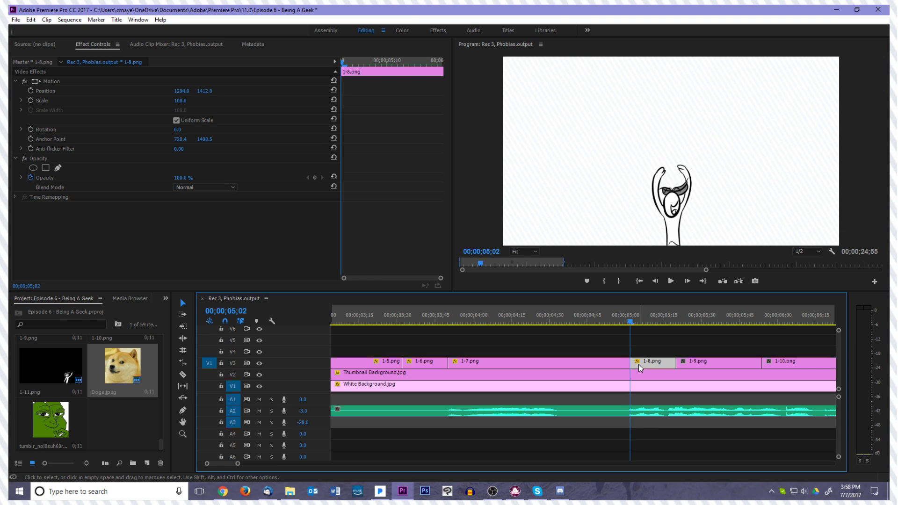
key(Left)
key(Right)
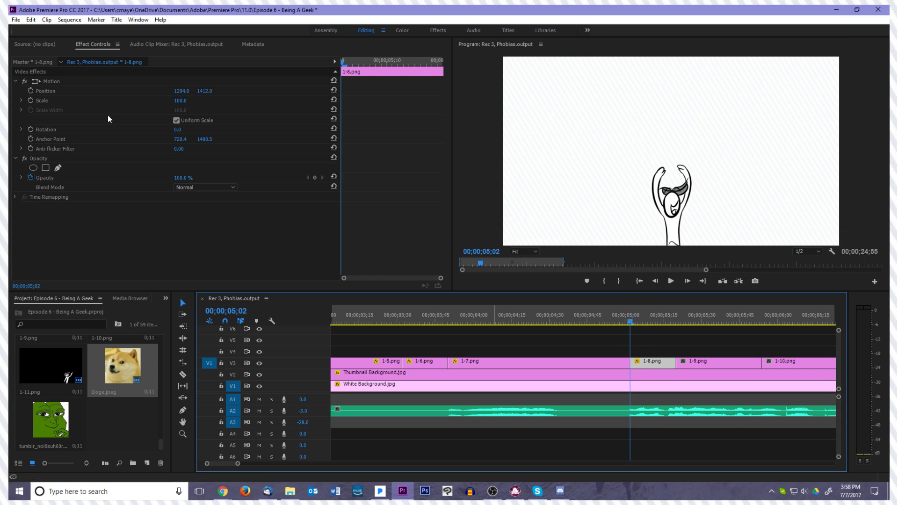
Enable Rotation keyframing on 1-8.png with 0° at 00;00;05;06 and set Rotation to -5° at 00;00;05;05
key(Right)
key(Right)
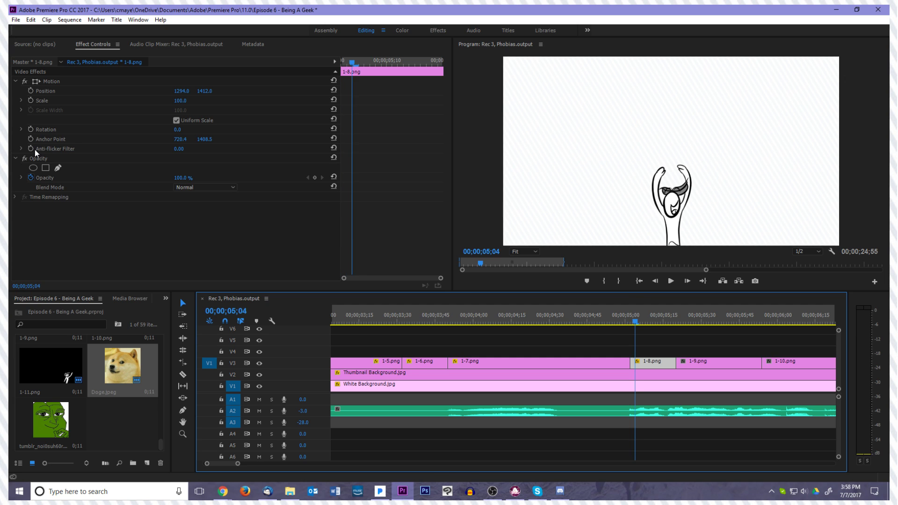
key(Right)
click(31, 129)
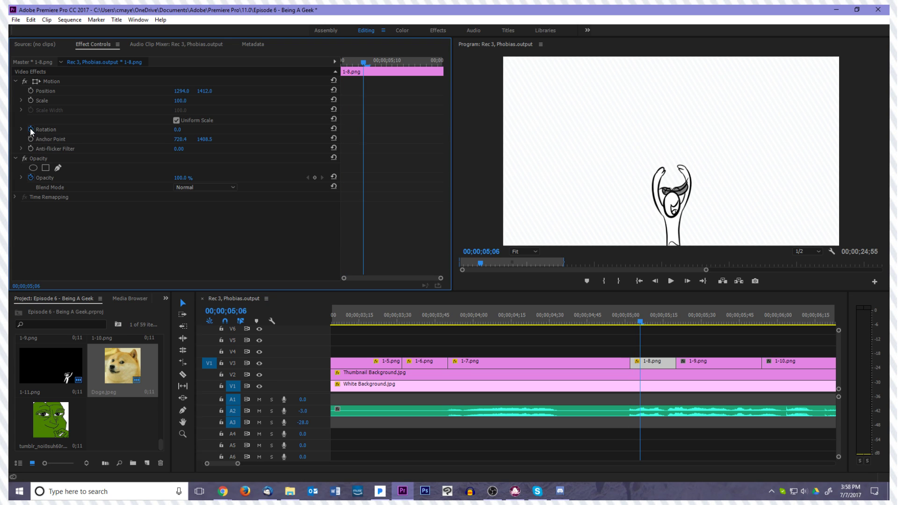
click(178, 130)
text(5)
key(Return)
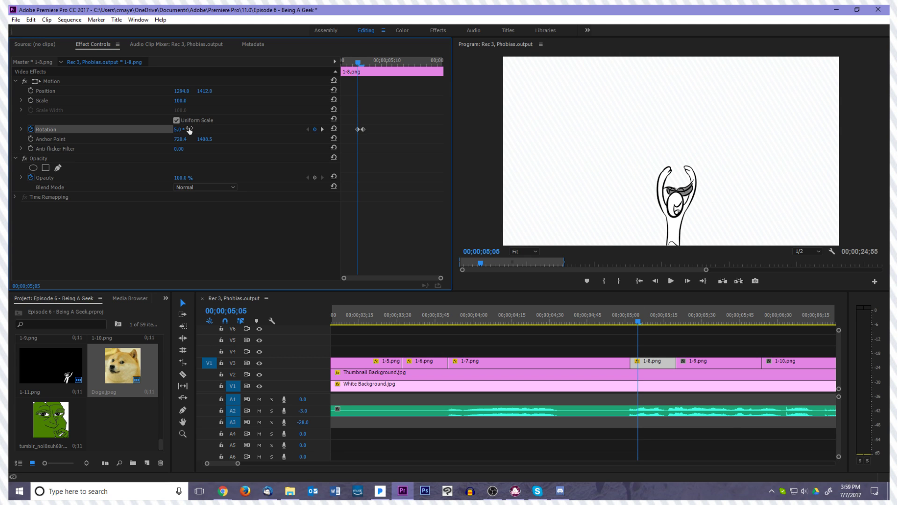
click(189, 130)
text(-5)
key(Return)
Set the Rotation of 1-8.png to 10° at its first frame, 00;00;05;02
key(Left)
key(Left)
key(Left)
key(Left)
key(Right)
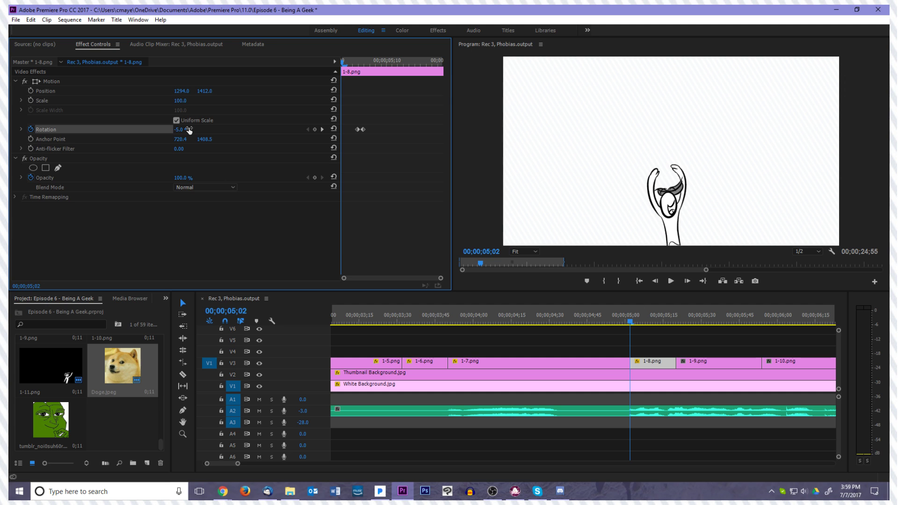
click(189, 129)
key(Return)
Step through and play the cut from 1-7.png into 1-8.png to check the rotation
key(Right)
key(Right)
key(Right)
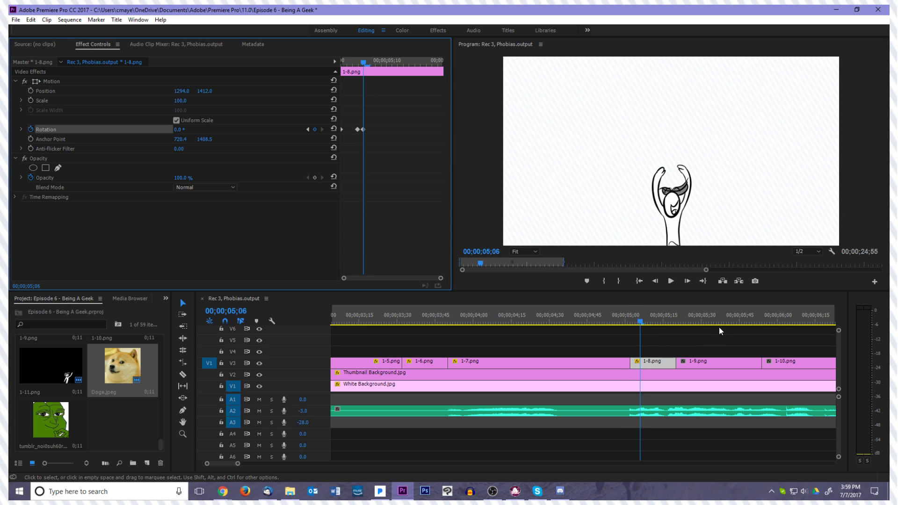
key(Left)
key(Left)
key(Left)
key(Left)
key(Left)
click(658, 364)
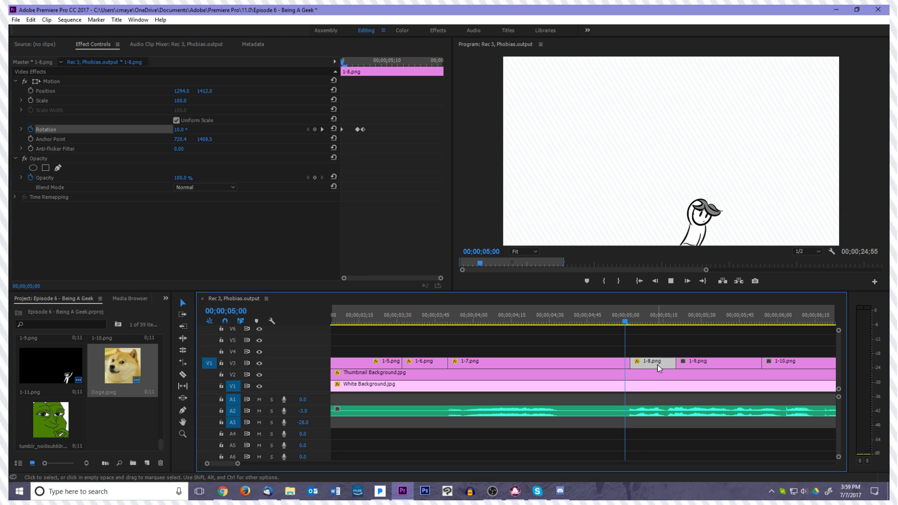
click(653, 343)
click(671, 284)
click(671, 281)
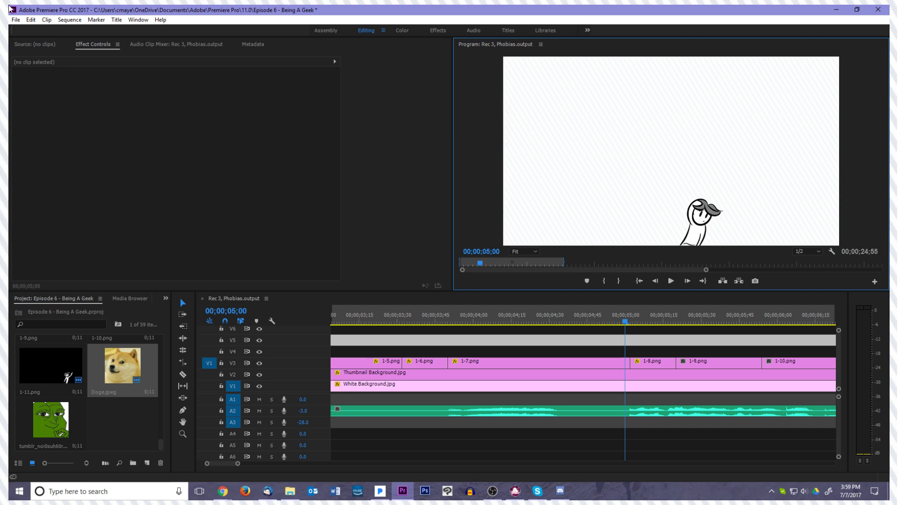
Save the project and switch to another open application
click(16, 19)
click(41, 102)
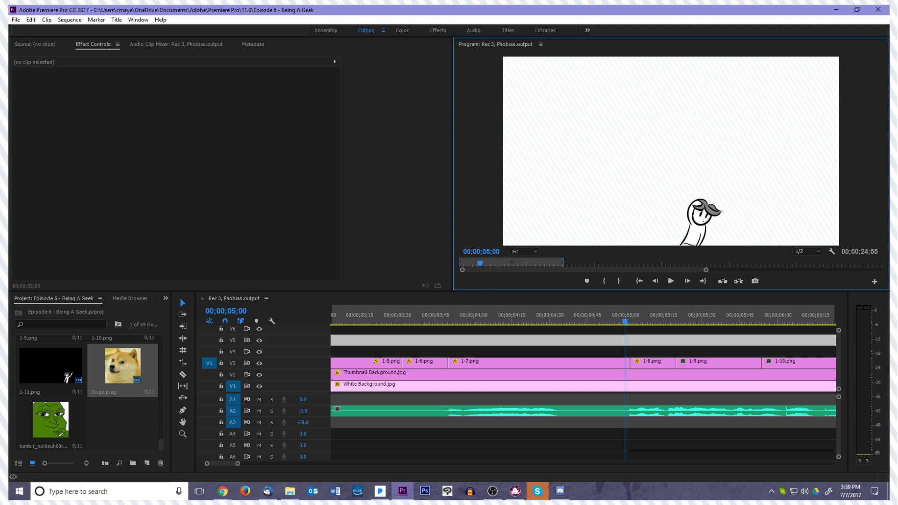
key(alt+Tab)
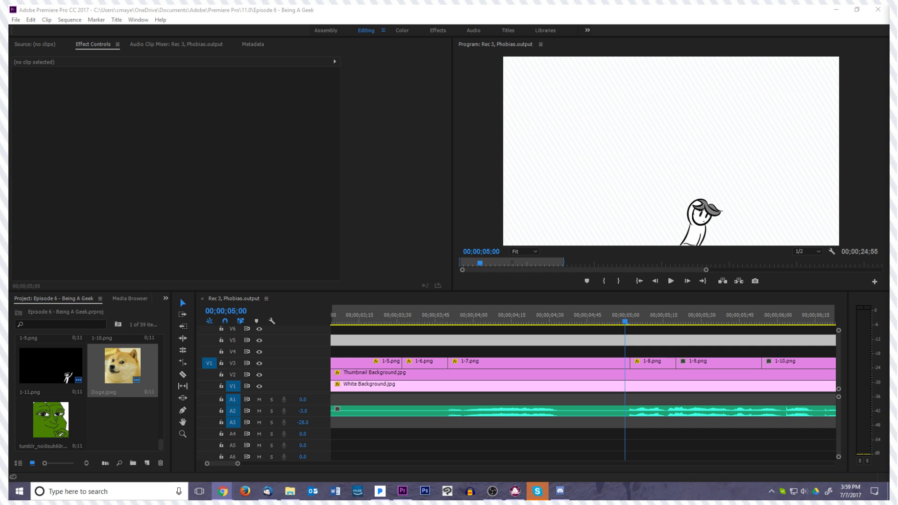
Play the cut from 1-7.png through 1-8.png into 1-9.png and return the playhead to 00;00;04;56
click(667, 280)
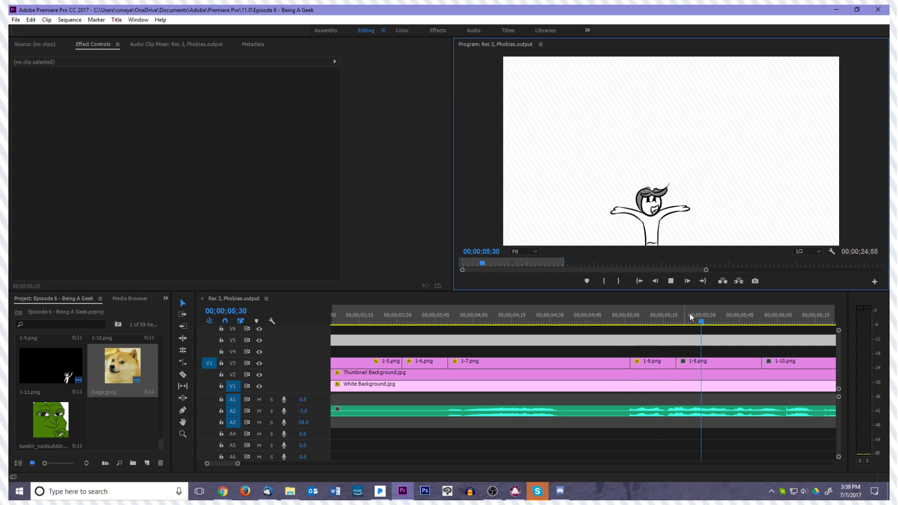
drag(786, 323, 615, 353)
key(alt+Tab)
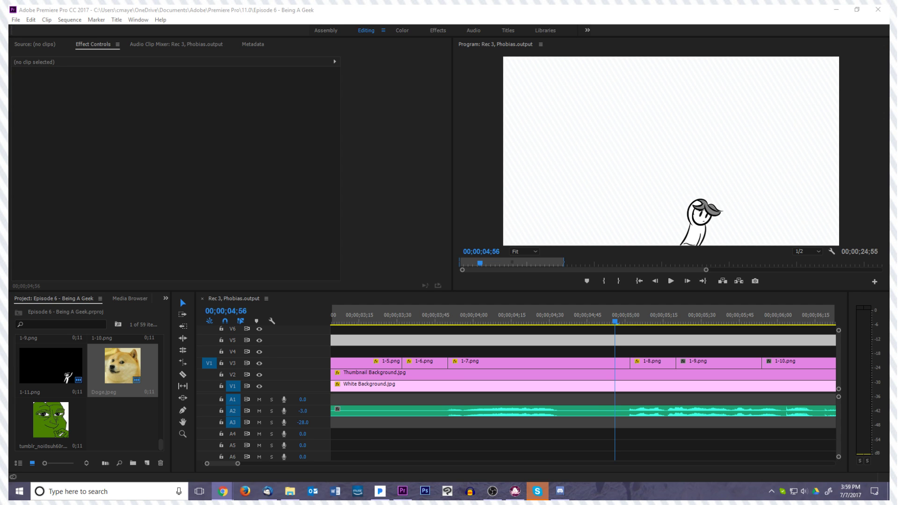
key(alt+Tab)
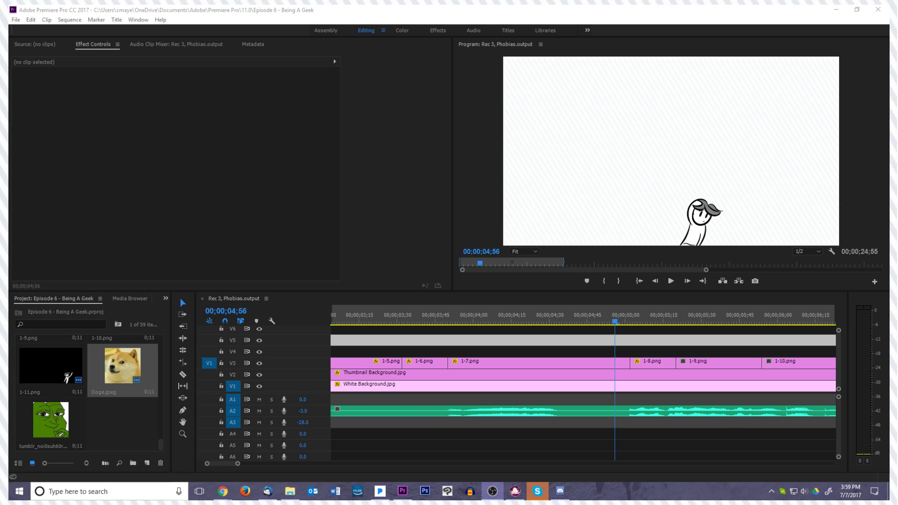
key(alt+Tab)
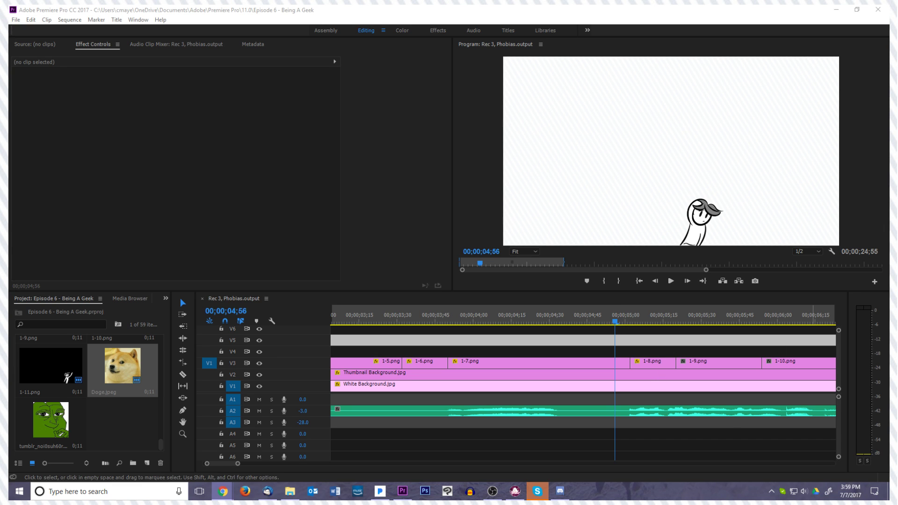
key(alt+Tab)
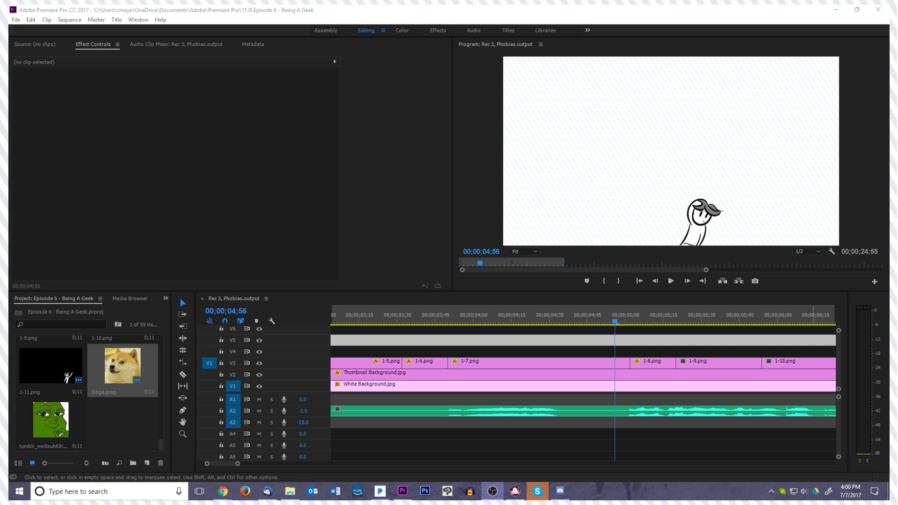
key(alt+Tab)
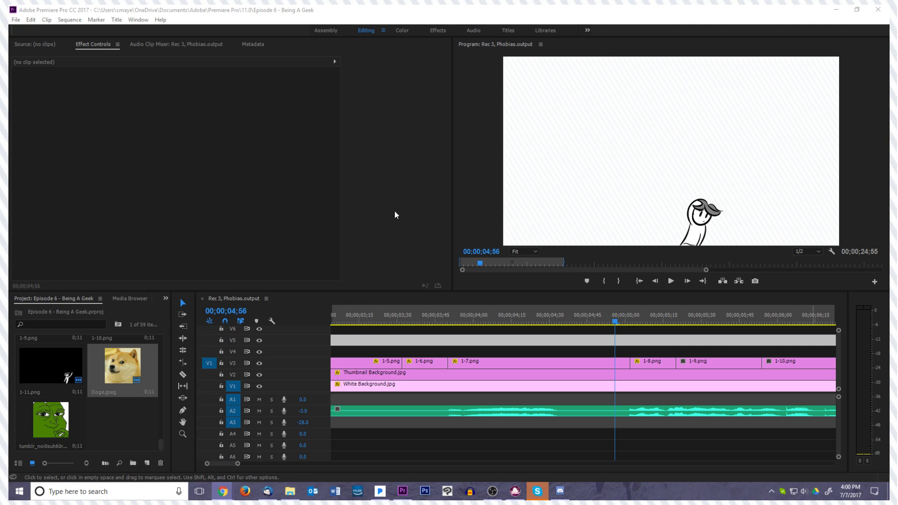
Play 1-7.png into 1-8.png and enable Scale keyframing on 1-8.png at its first frame with a value of 100
drag(619, 319, 435, 326)
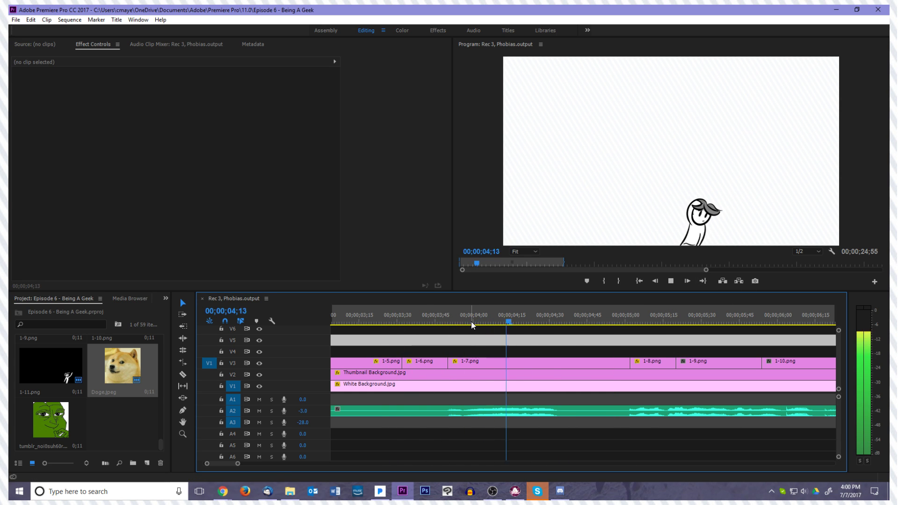
key(space)
click(653, 361)
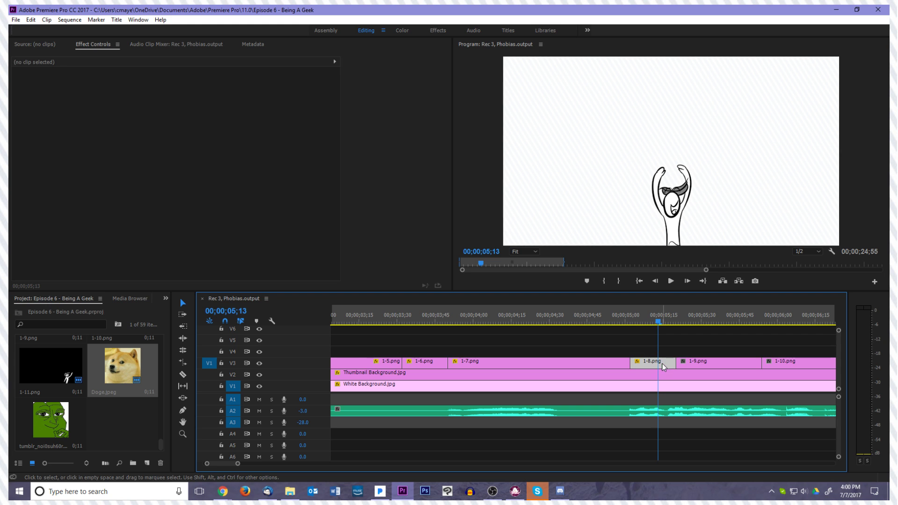
key(Left)
key(Left)
key(Left)
key(Left)
key(Left)
key(Left)
key(Left)
key(Left)
key(Left)
key(Left)
key(Left)
key(Left)
key(Left)
key(Left)
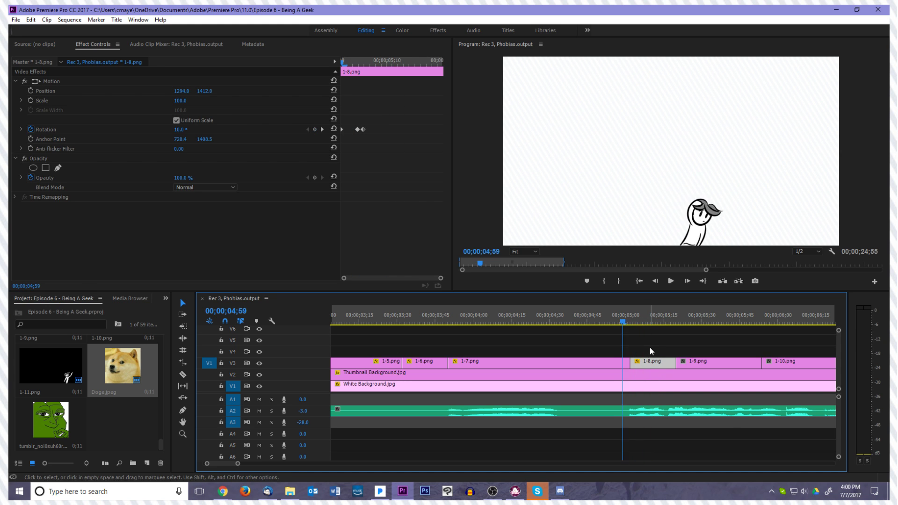
key(Right)
key(Right)
key(Right)
click(30, 100)
Set the Scale of 1-8.png to 130 at 00;00;05;05
key(Right)
key(Right)
key(Right)
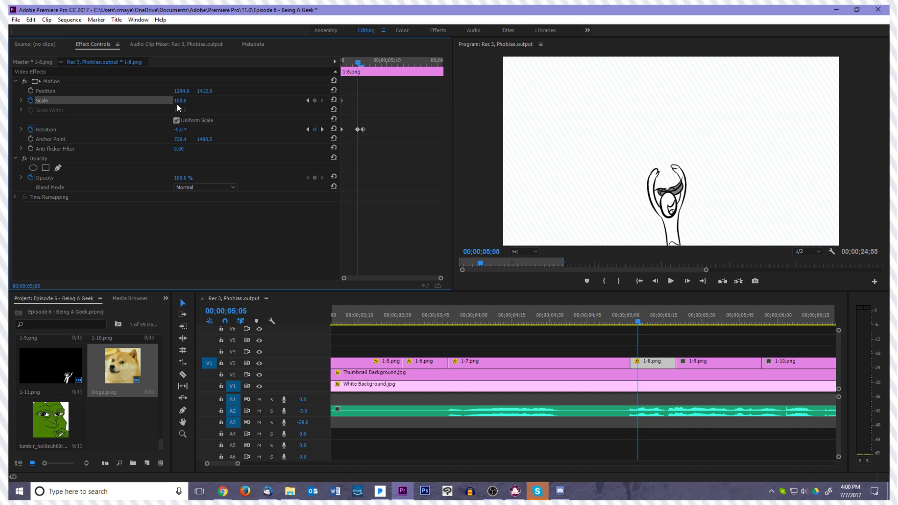
click(180, 101)
text(130)
key(Return)
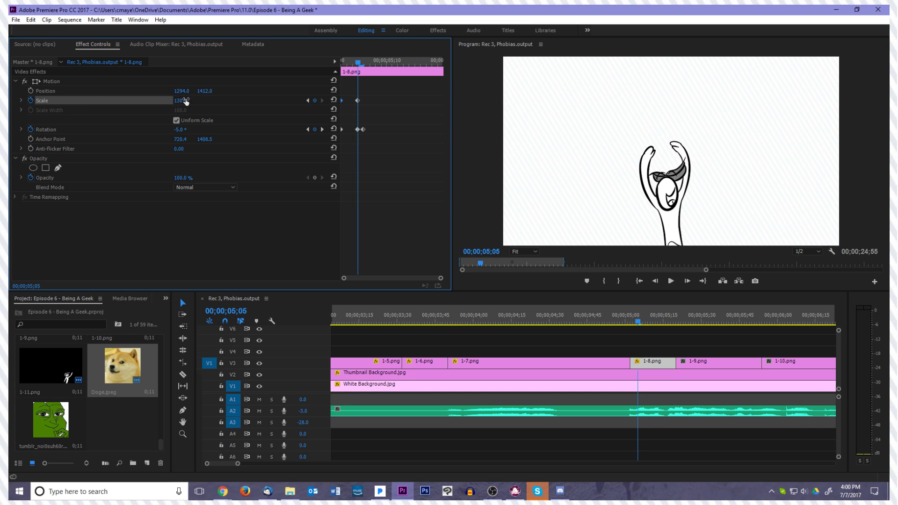
Set the Scale of 1-8.png to 110 at 00;00;05;08, three frames after the 130 keyframe
key(Right)
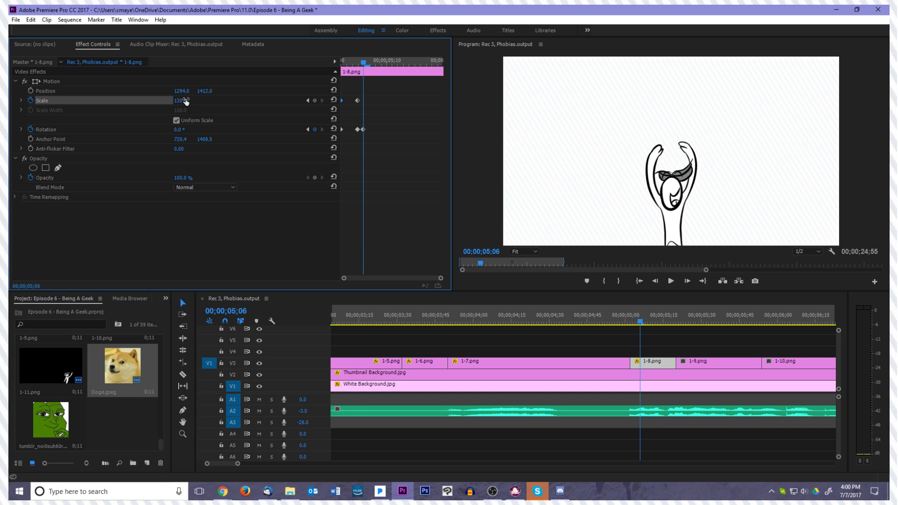
click(186, 98)
click(266, 103)
key(Right)
key(Right)
click(178, 101)
click(186, 99)
text(110)
key(Return)
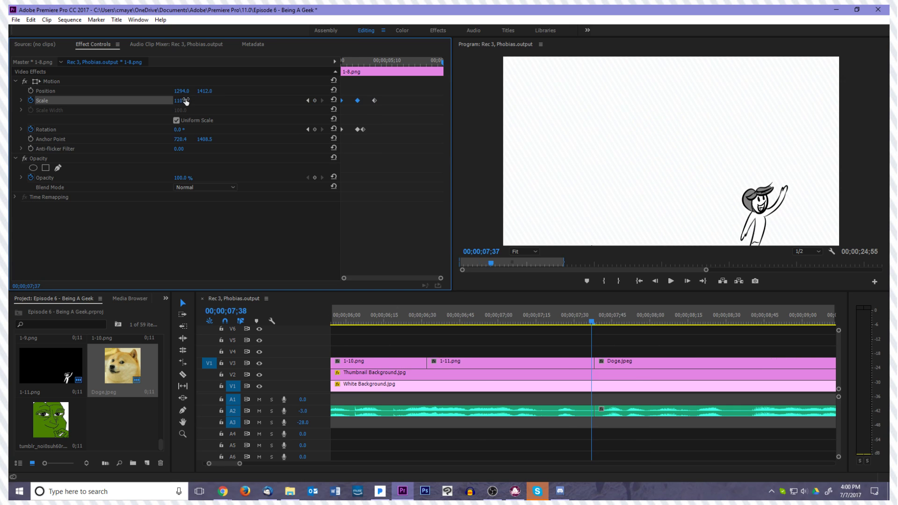
Play the sequence from 1-7.png through 1-8.png to check the scale animation
key(Home)
key(space)
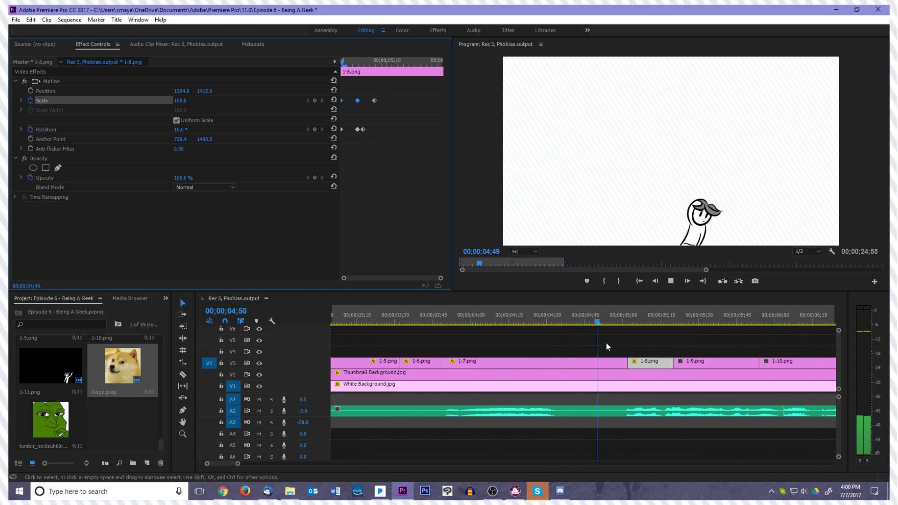
key(space)
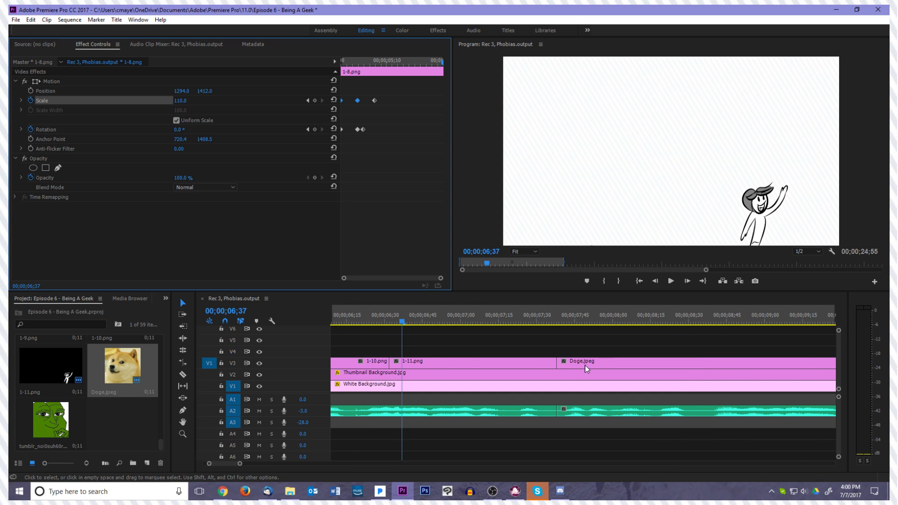
Add a Rotation keyframe at 0° on 1-8.png at 00;00;05;17, shortly before the cut to 1-9.png
drag(403, 321, 422, 374)
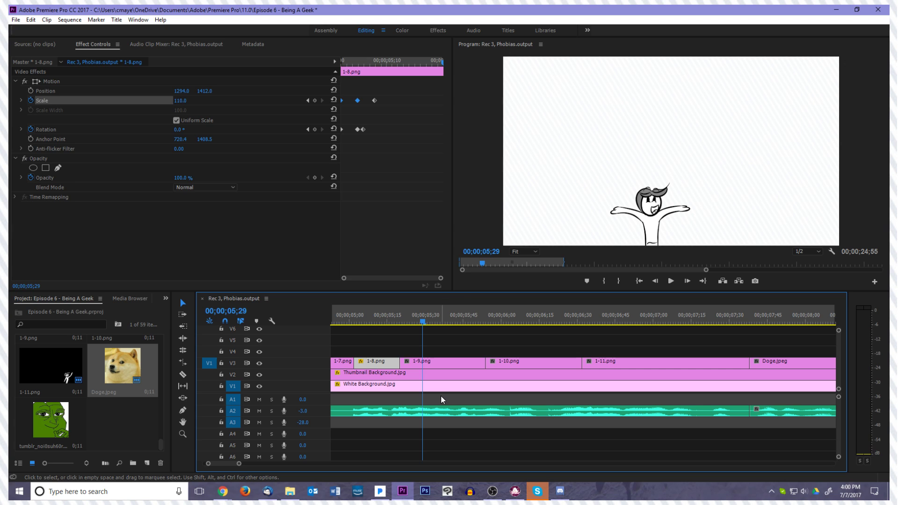
click(420, 362)
key(Left)
key(Left)
key(Left)
key(Left)
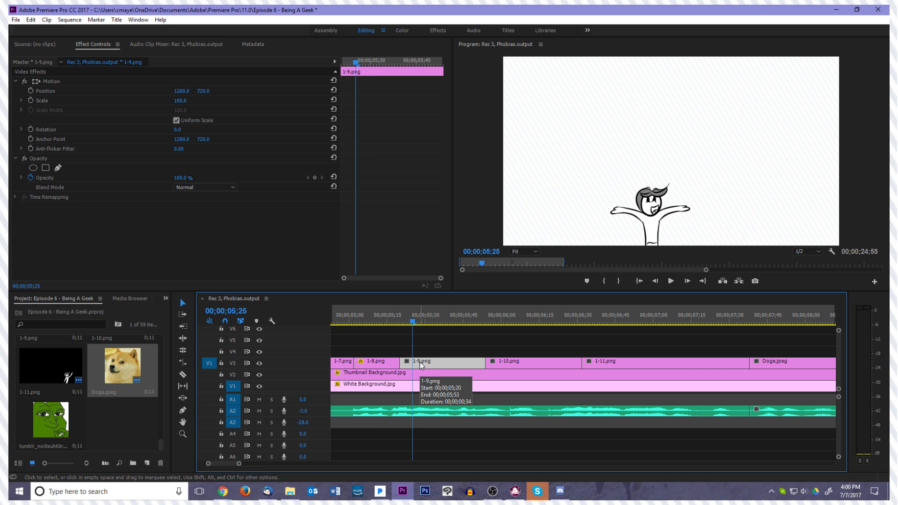
key(Left)
key(Left)
key(Left)
key(Left)
key(Left)
key(Left)
key(Left)
key(Left)
key(Left)
key(Left)
key(Left)
key(Left)
key(Left)
key(Left)
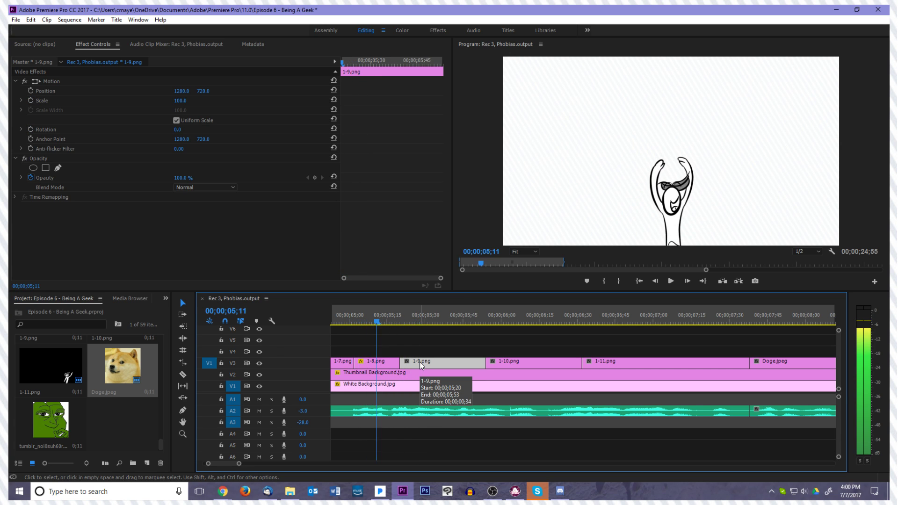
key(Right)
key(Right)
key(Right)
key(Right)
key(Right)
key(Right)
click(393, 365)
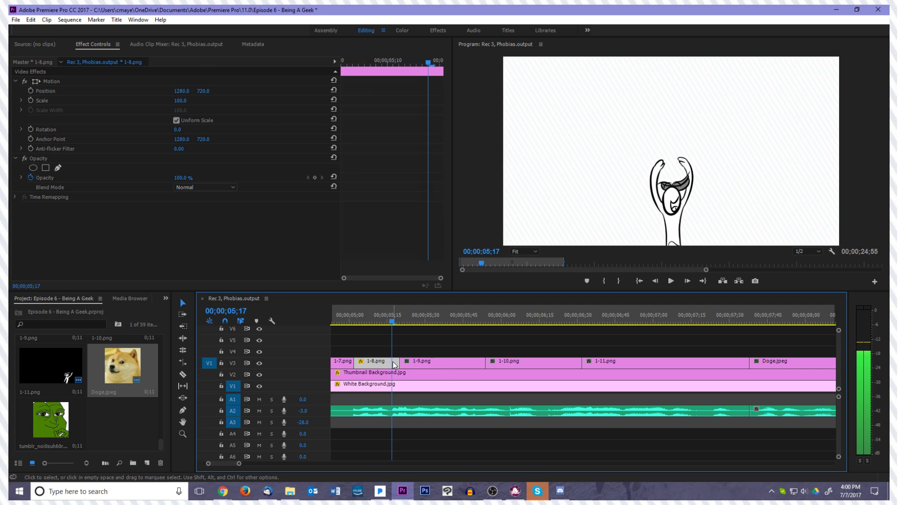
click(315, 129)
Set the Rotation of 1-8.png to -10° at its last frame, 00;00;05;19
key(Right)
key(Right)
key(Right)
key(Left)
click(179, 130)
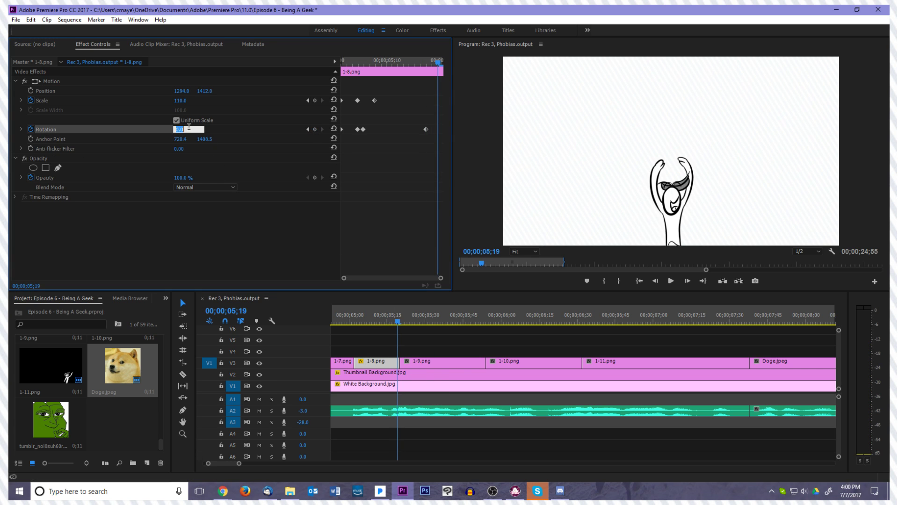
text(-10)
key(Return)
key(Right)
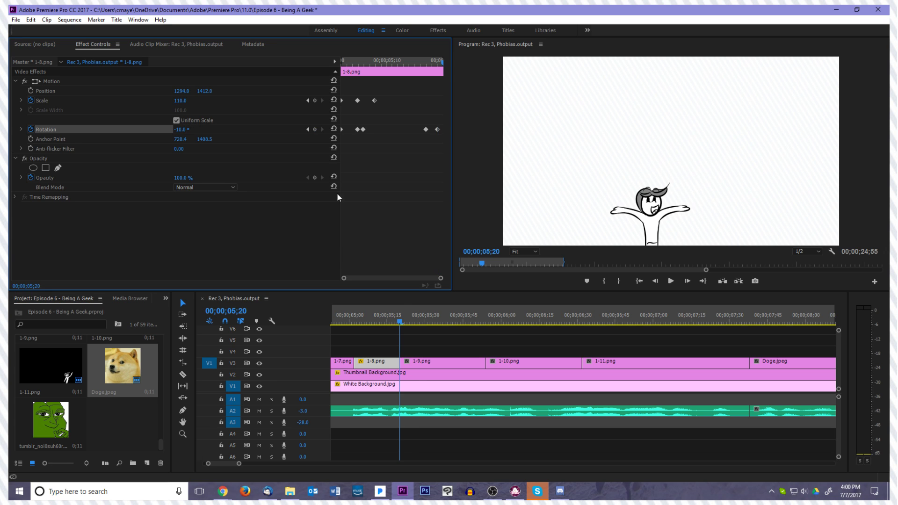
Set the Scale of 1-9.png to 115
click(420, 366)
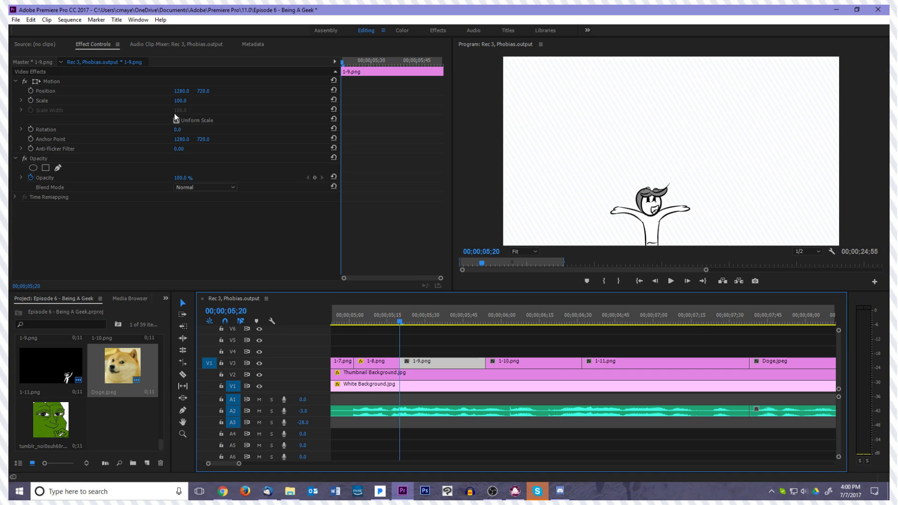
click(181, 100)
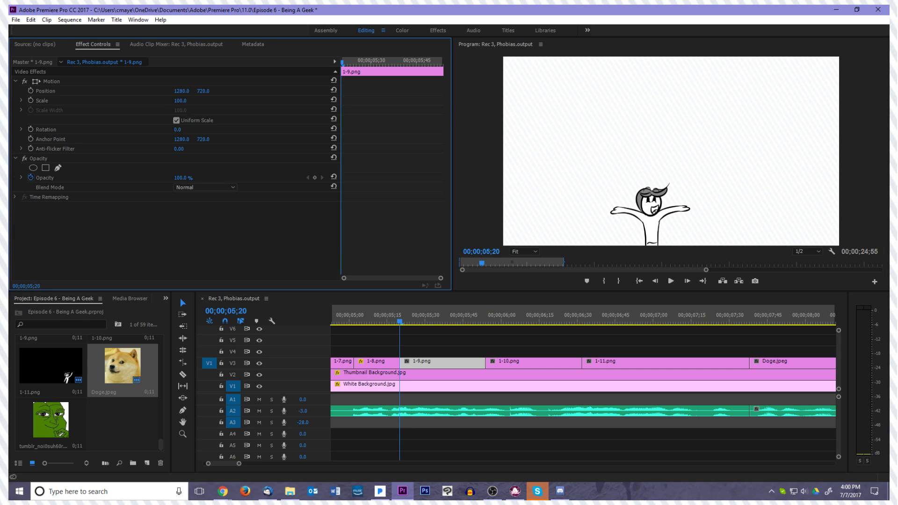
text(115)
key(Return)
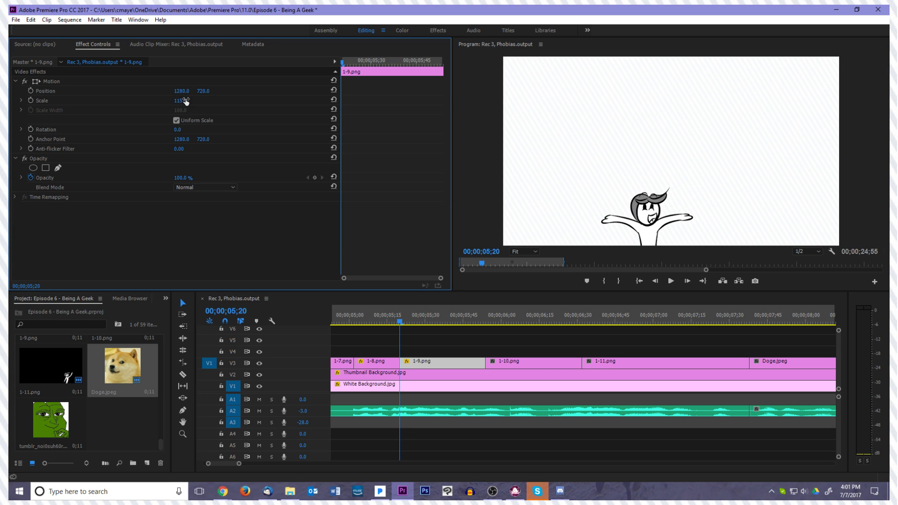
Move the anchor point of 1-9.png to the base of the figure and reposition the drawing to about 1147, 1398
click(133, 80)
drag(702, 172, 656, 248)
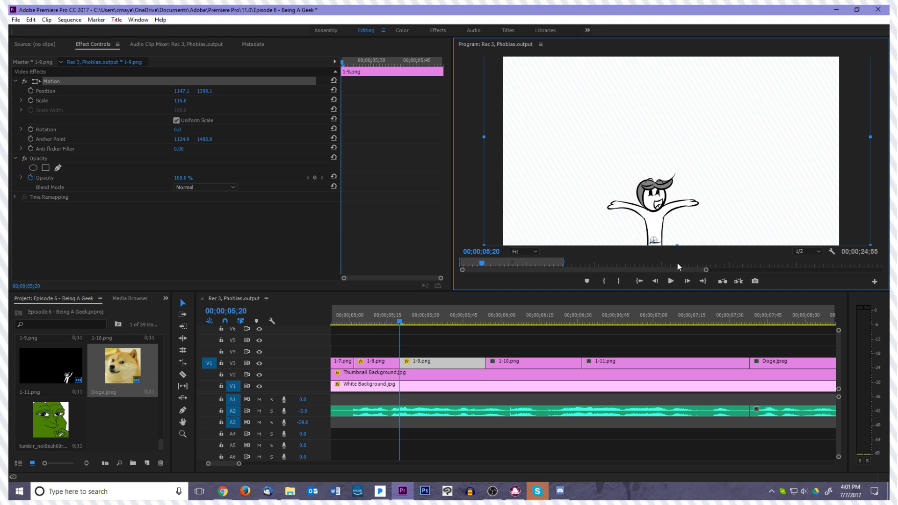
Try a Rotation of -15° on 1-9.png and compare it with the last frame of 1-8.png
click(441, 366)
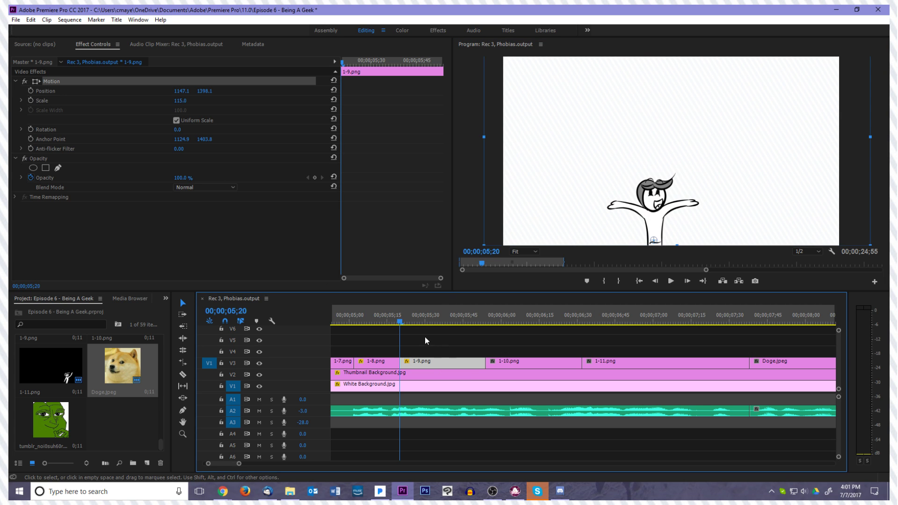
click(177, 129)
text(-15)
key(Return)
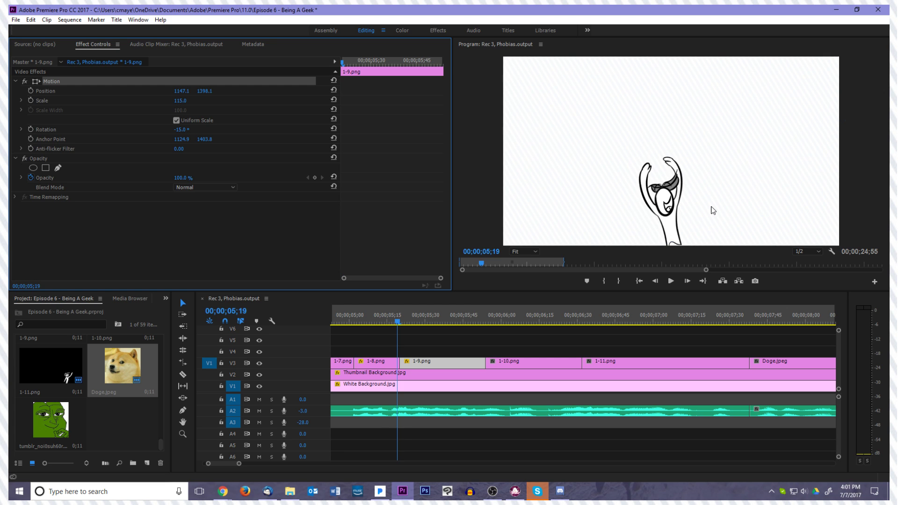
Set the Rotation of 1-9.png to -10° and enable Rotation keyframing at its first frame, 00;00;05;20
click(182, 129)
text(-10)
key(Return)
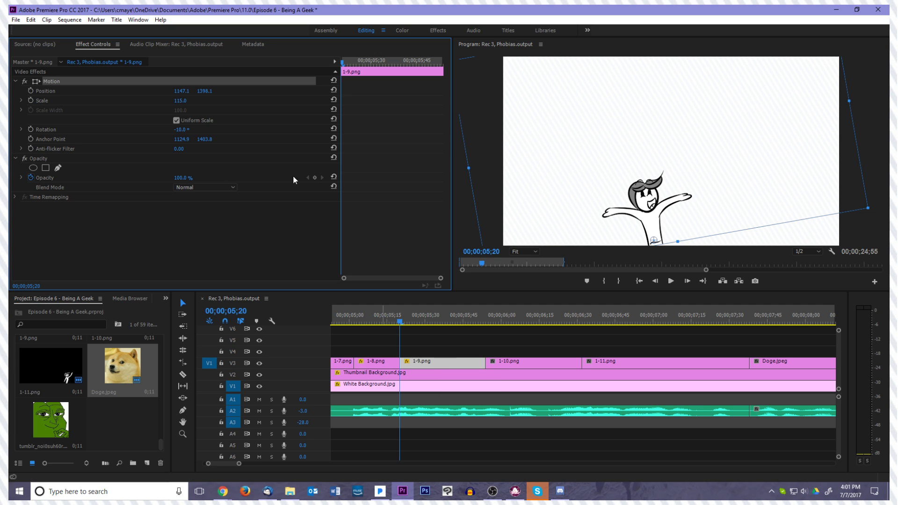
click(31, 130)
Try a Rotation of -5° on 1-9.png at 00;00;05;24
key(Right)
key(Right)
key(Right)
key(Right)
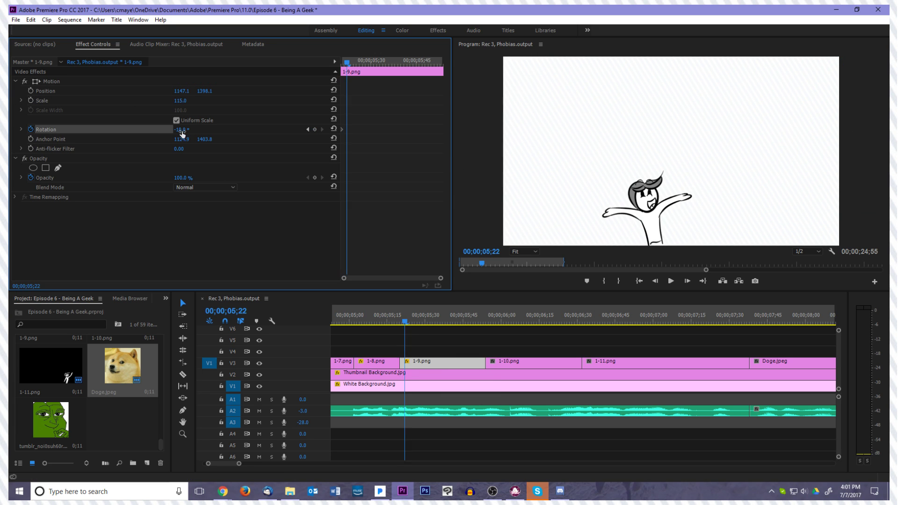
click(183, 131)
text(-5)
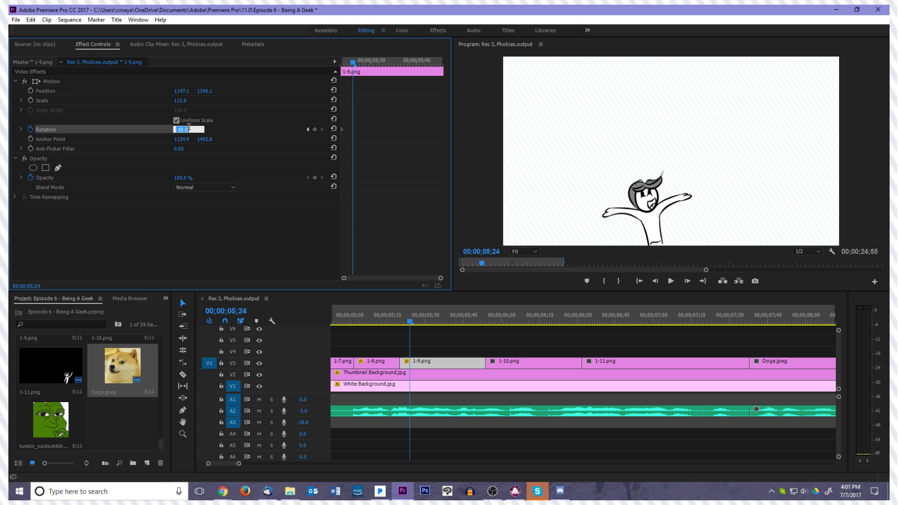
key(Return)
Set the Rotation of 1-9.png to 5° at 00;00;05;24
key(Right)
key(Left)
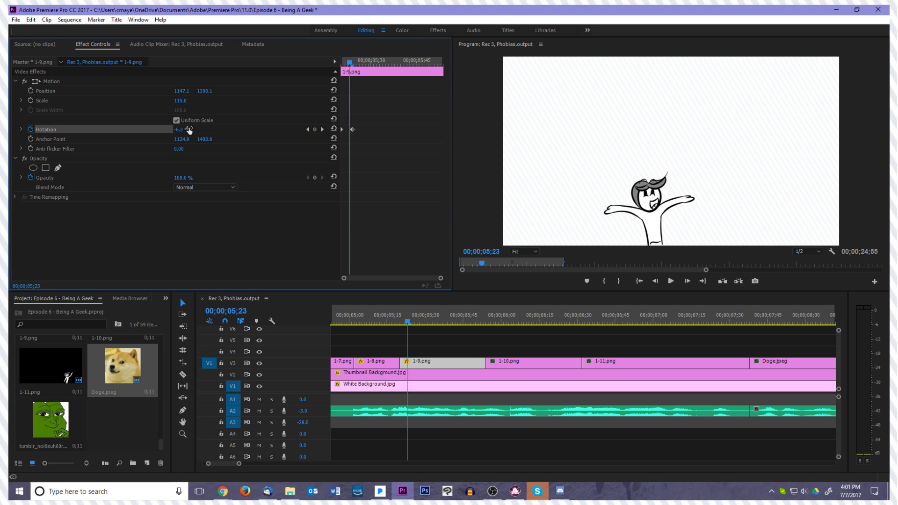
click(189, 130)
text(5)
key(Return)
Set the Rotation of 1-9.png to 0° at 00;00;05;26
key(Right)
key(Right)
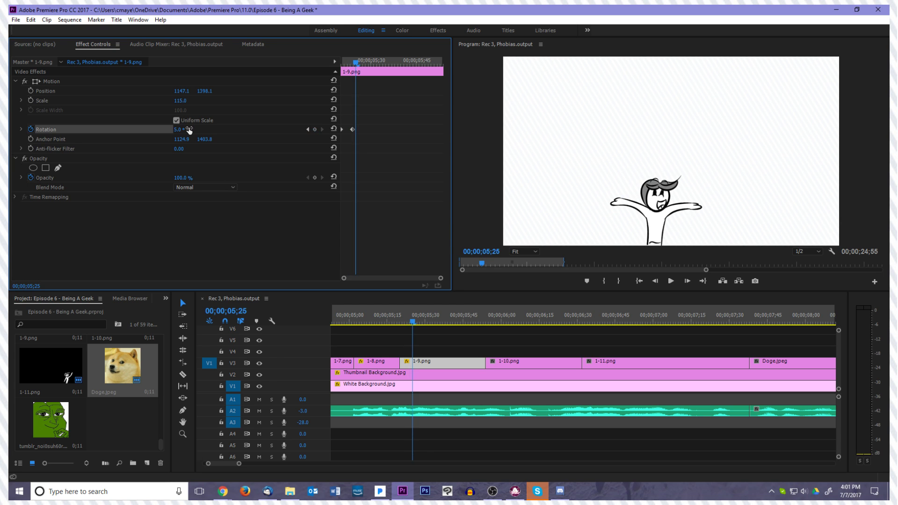
click(189, 130)
text(-10)
key(Return)
Step through and play the cut from 1-8.png into 1-9.png to check the rotation
key(Left)
key(Left)
key(Left)
key(Left)
key(Left)
key(Left)
key(Left)
key(Left)
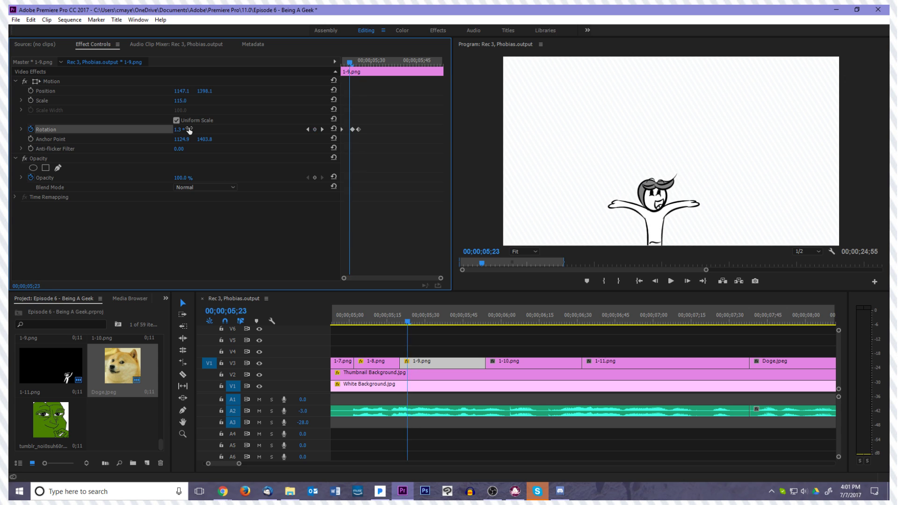
key(Right)
key(Right)
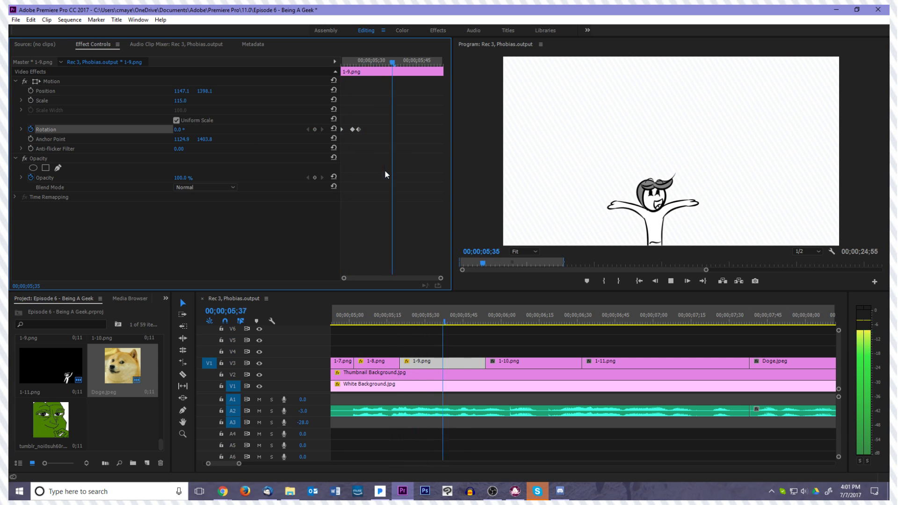
click(464, 323)
click(465, 326)
key(space)
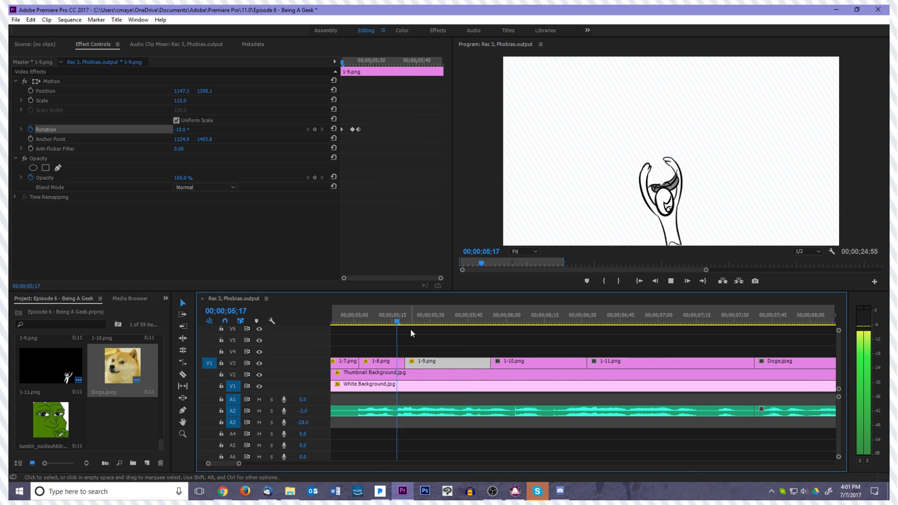
mouse_move(557, 326)
mouse_down()
mouse_move(406, 328)
mouse_move(477, 337)
mouse_move(404, 355)
mouse_up()
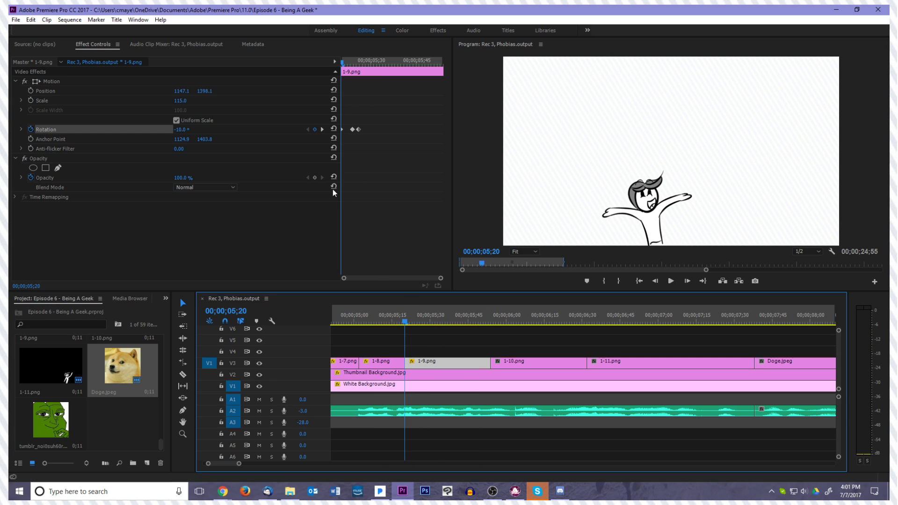
click(30, 91)
key(Right)
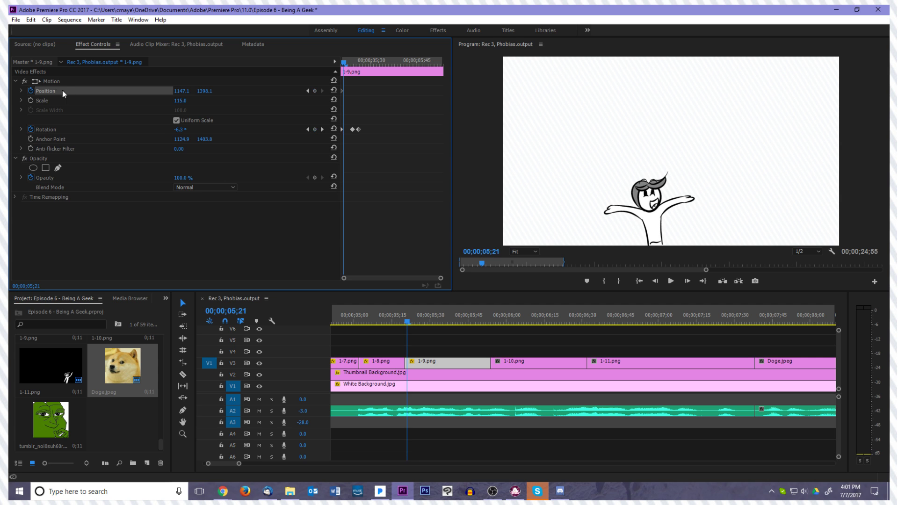
key(Left)
click(30, 91)
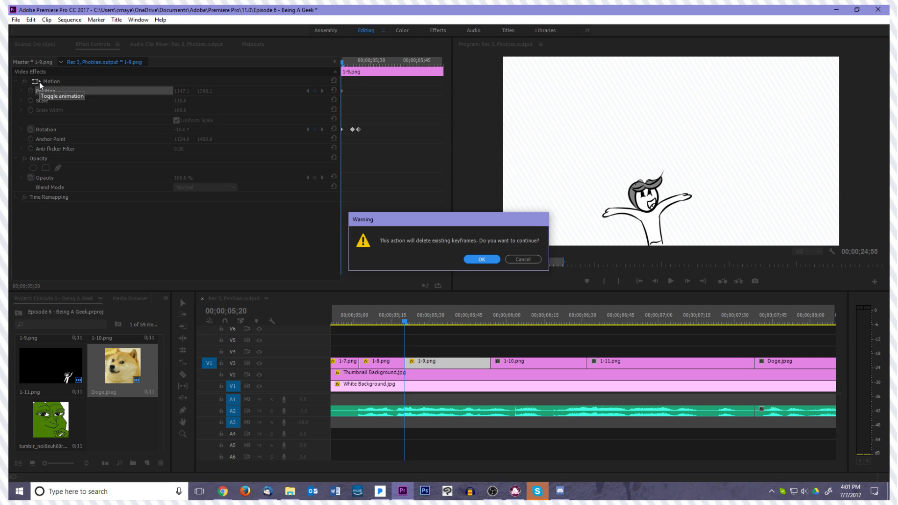
click(496, 260)
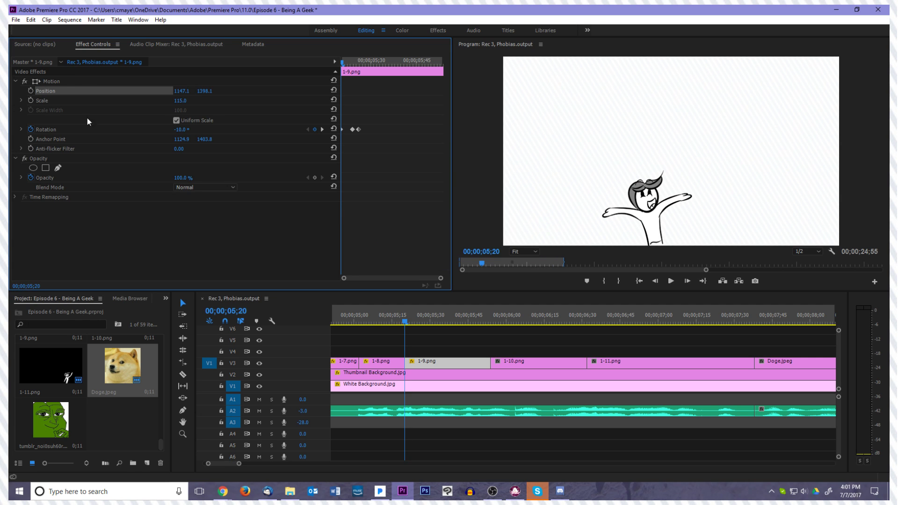
Start Scale keyframing on 1-9.png at 00;00;05;20 and set its Scale to 100 at 00;00;05;24
click(30, 99)
key(Right)
key(Right)
key(Right)
key(Right)
click(186, 100)
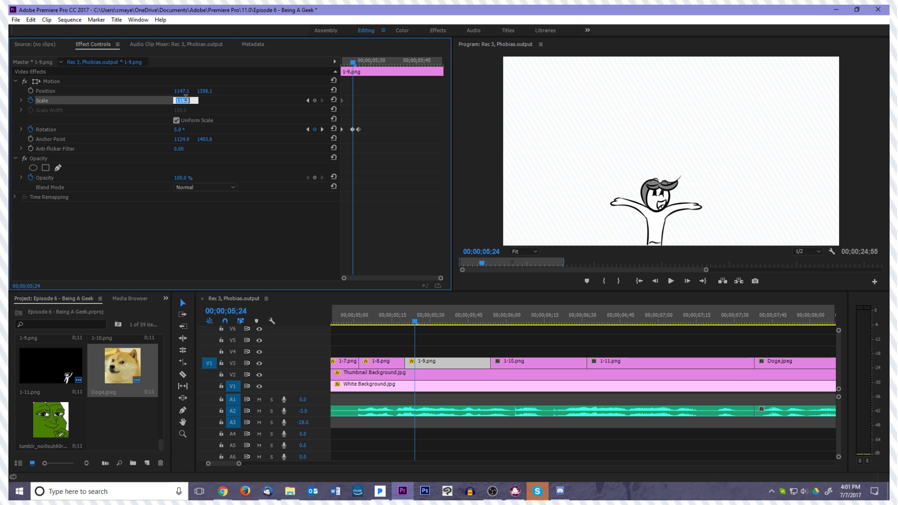
text(100)
key(Return)
Play the cut from 1-8.png through 1-9.png to check the Scale animation
key(Right)
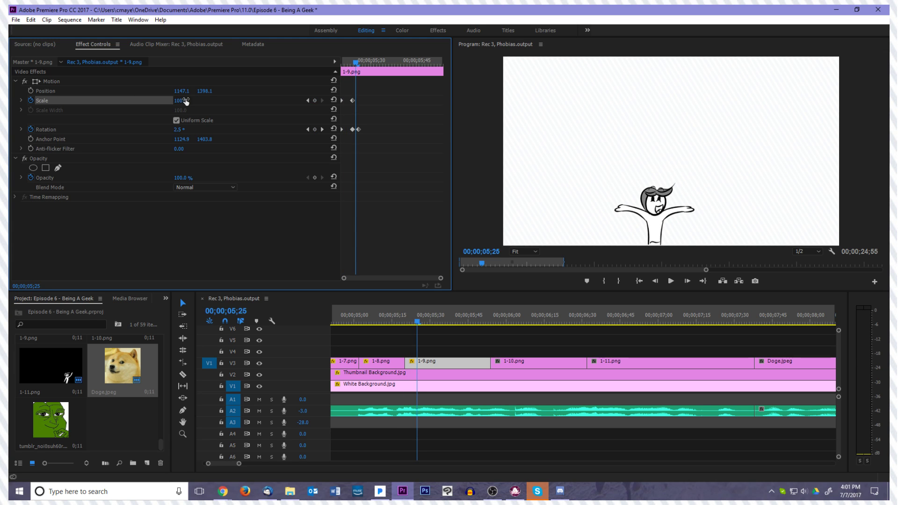
key(Right)
key(space)
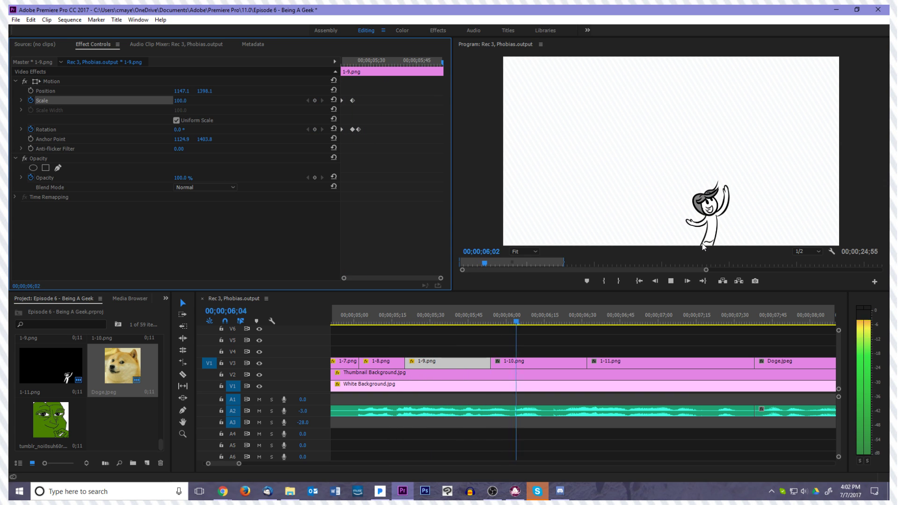
click(436, 322)
drag(408, 327, 400, 328)
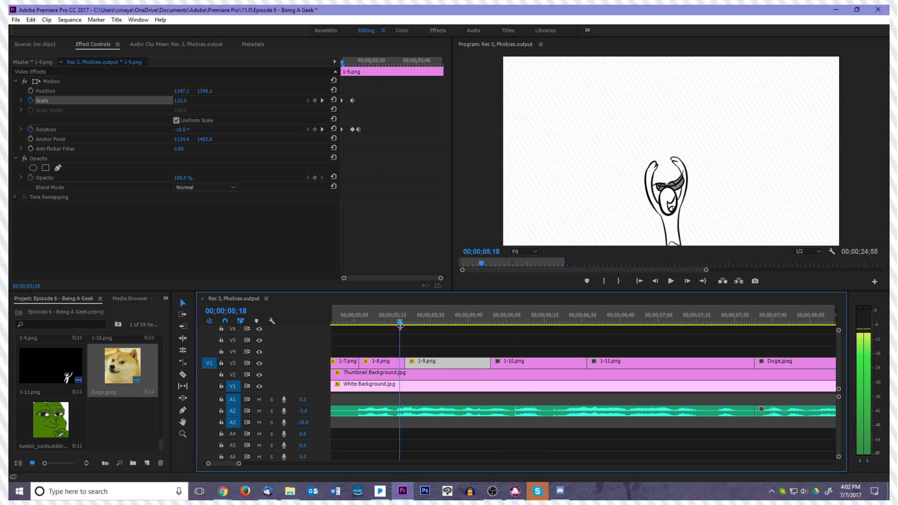
Try moving the second Scale keyframe of 1-9.png earlier to 00;00;05;22
key(Right)
key(Right)
key(Right)
key(Right)
click(353, 100)
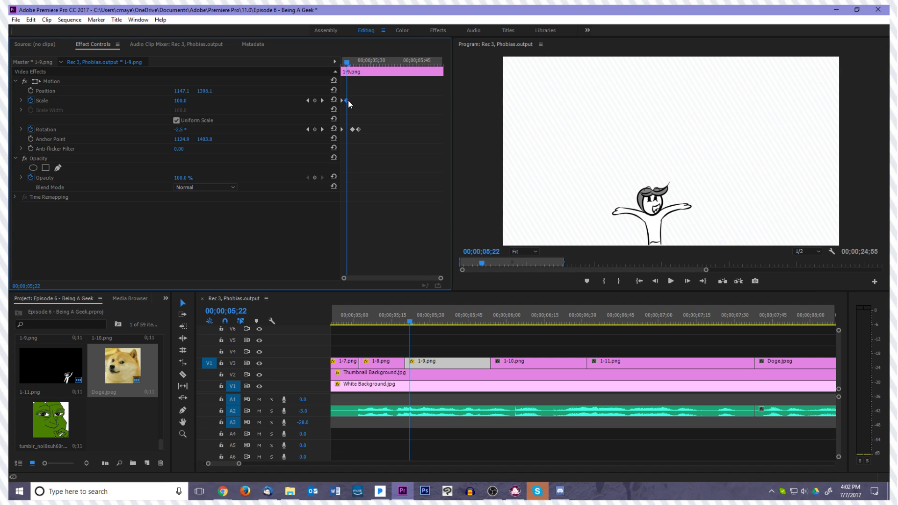
drag(348, 102, 351, 102)
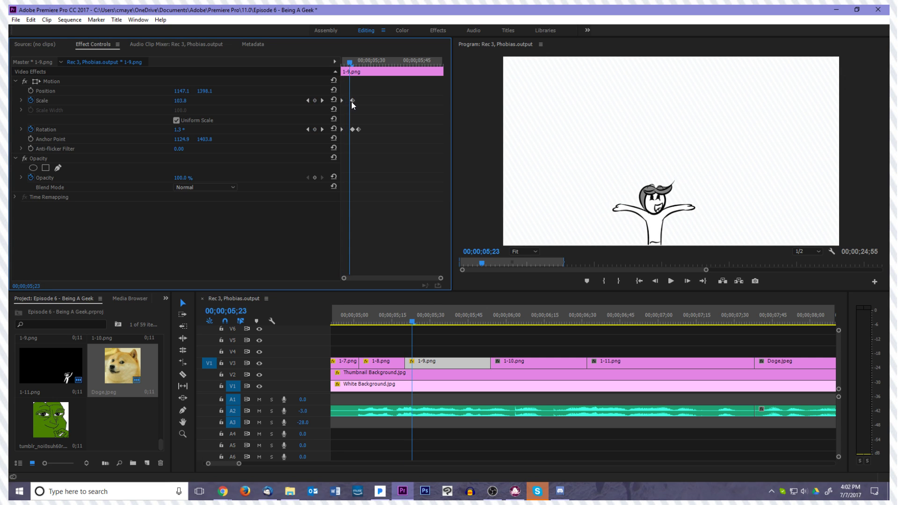
Set the Scale of 1-9.png to 100 at 00;00;05;23
key(Right)
key(Left)
click(353, 101)
key(Right)
key(Left)
click(179, 98)
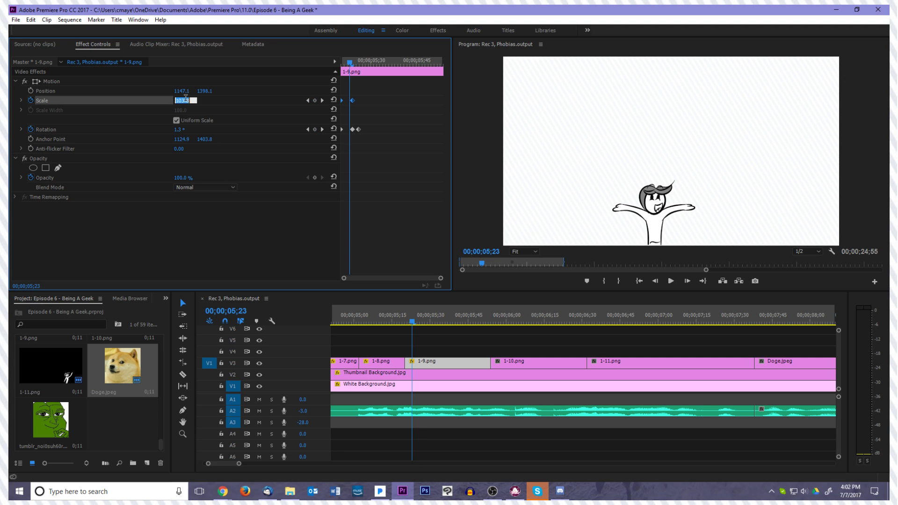
text(100)
key(Return)
Review the end of 1-9.png and play the sequence from before it through 1-10.png to check the animation
key(space)
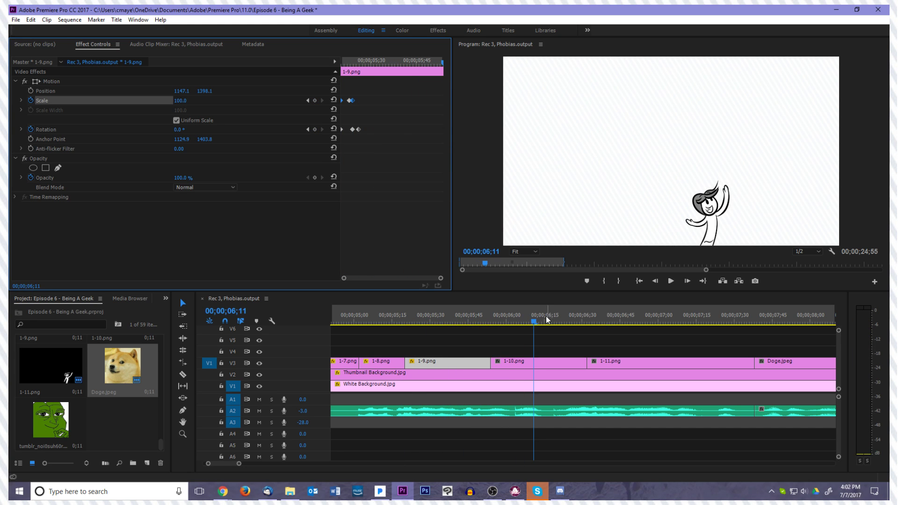
click(452, 323)
drag(453, 322, 475, 324)
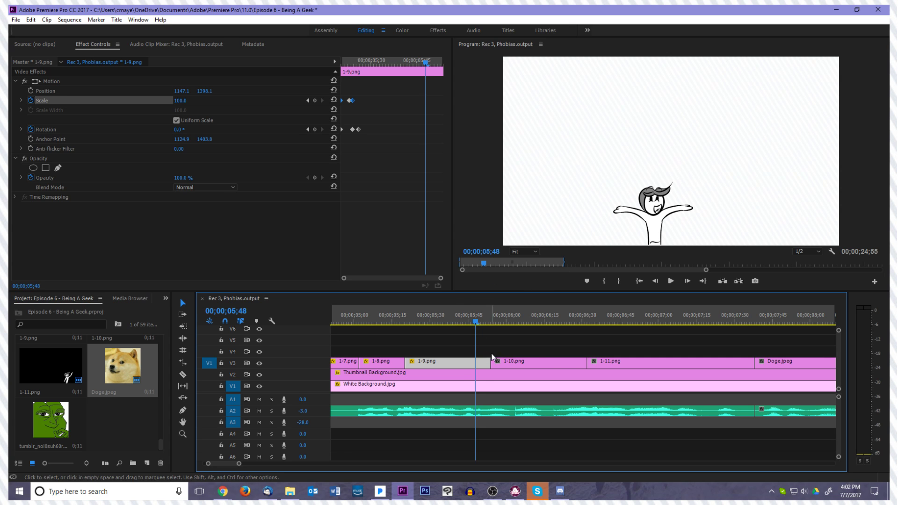
key(Left)
key(Left)
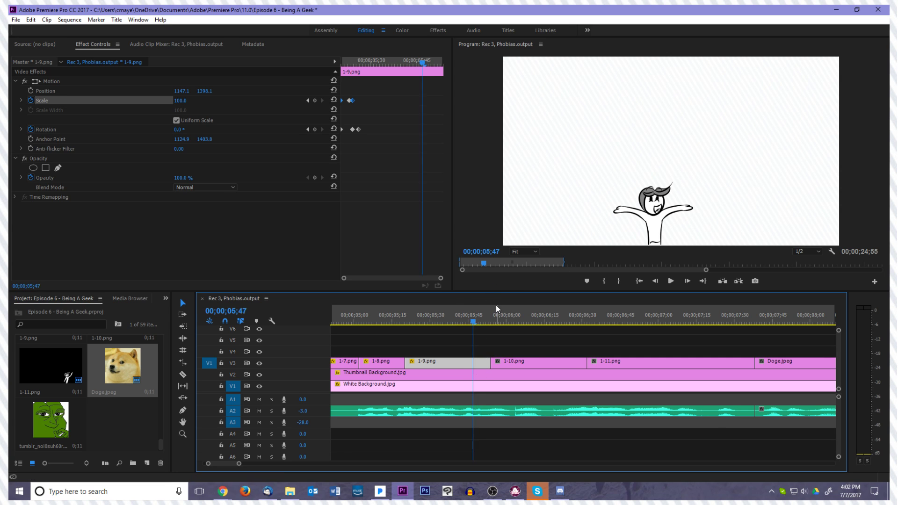
click(637, 282)
key(space)
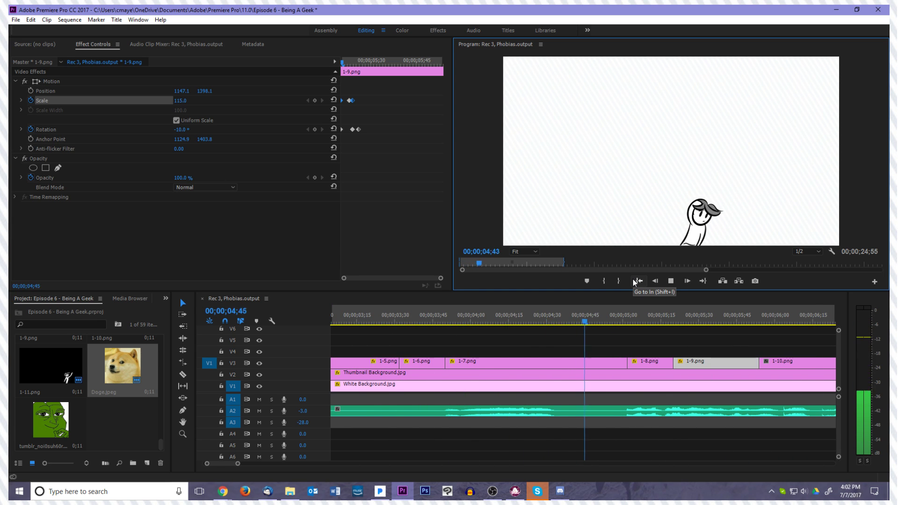
key(space)
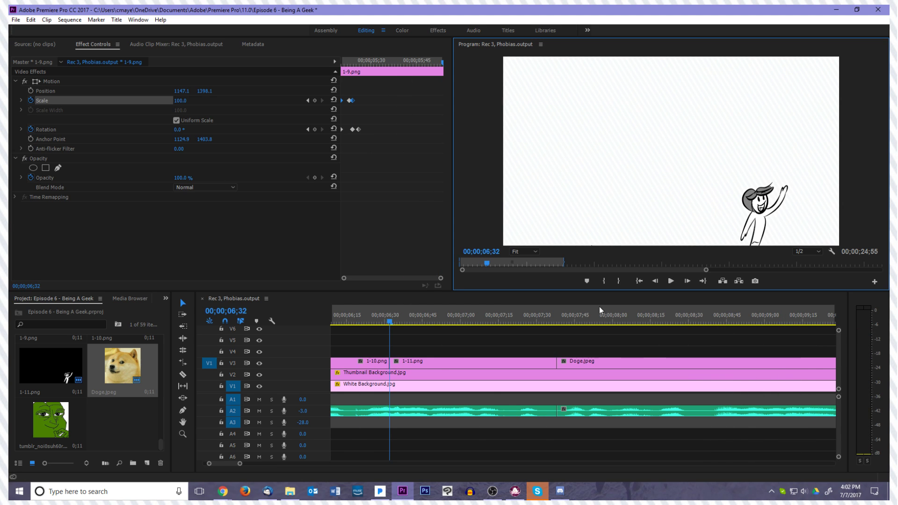
Start Position keyframing on 1-9.png near the clip's end, at 00;00;05;49
click(273, 329)
drag(273, 329, 398, 359)
click(35, 91)
key(Right)
key(Right)
key(Right)
key(Right)
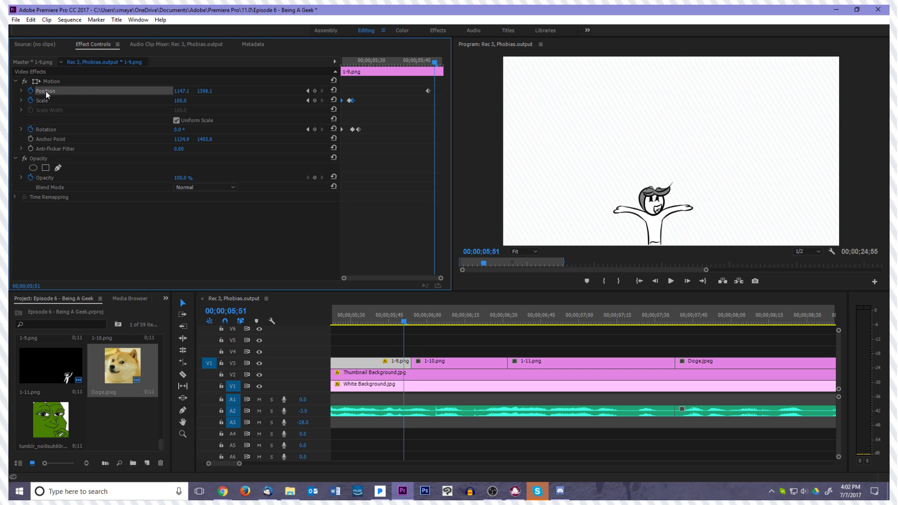
Move the first Position keyframe of 1-9.png one frame earlier to 00;00;05;48
key(Left)
key(Left)
key(Left)
key(Left)
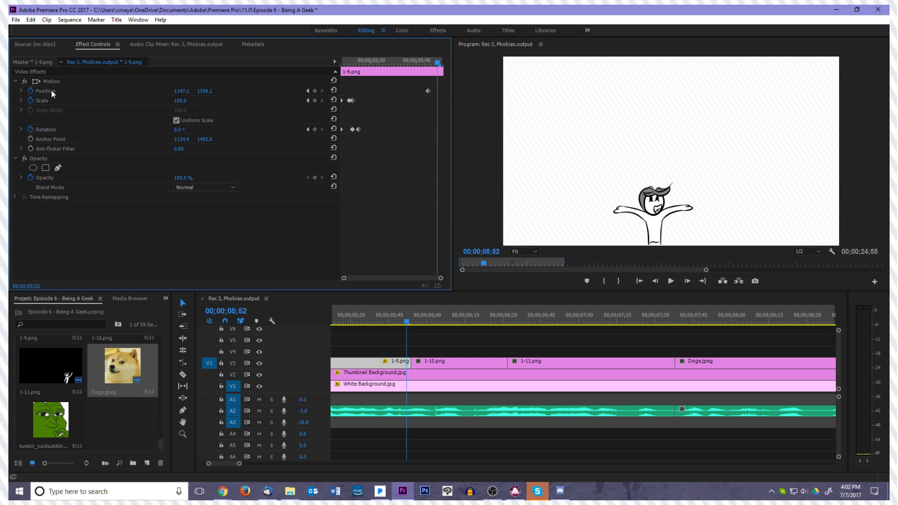
key(Right)
key(Right)
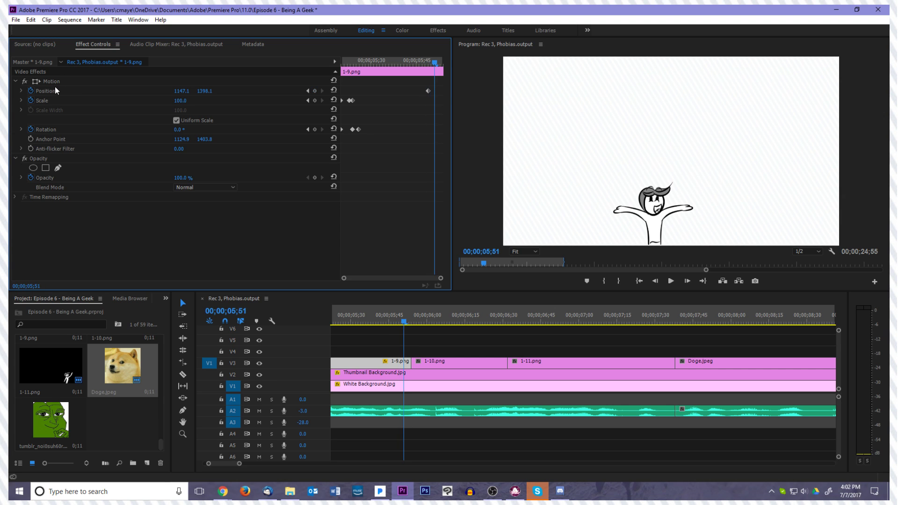
key(Left)
key(Left)
key(Left)
drag(431, 91, 428, 90)
key(Right)
key(Right)
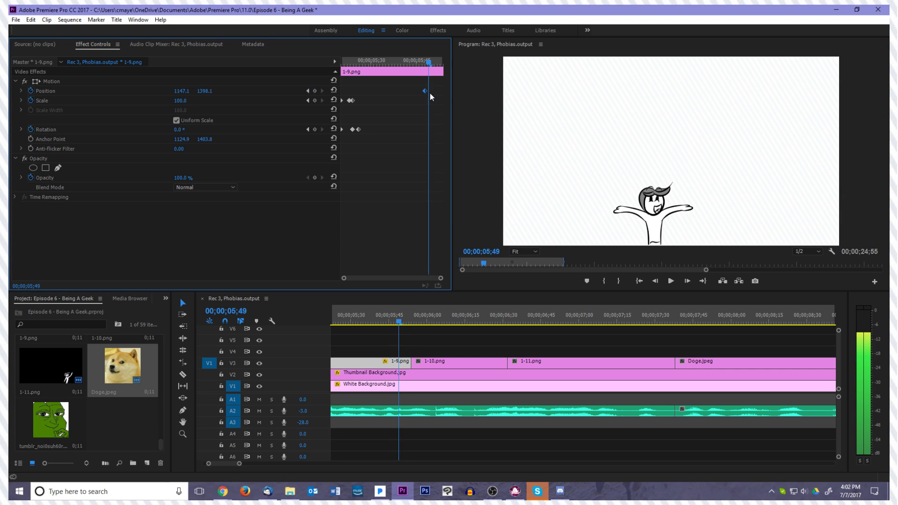
Shift the 1-9.png drawing slightly left at 00;00;05;50, to a Position of about 1094.6, 1405.0
click(91, 85)
drag(638, 157, 607, 170)
click(430, 186)
Move the 1-9.png drawing right at 00;00;05;53, to a Position of about 1605.2, 1401.6
key(Right)
key(Right)
key(Right)
click(87, 82)
drag(585, 199, 645, 200)
click(233, 238)
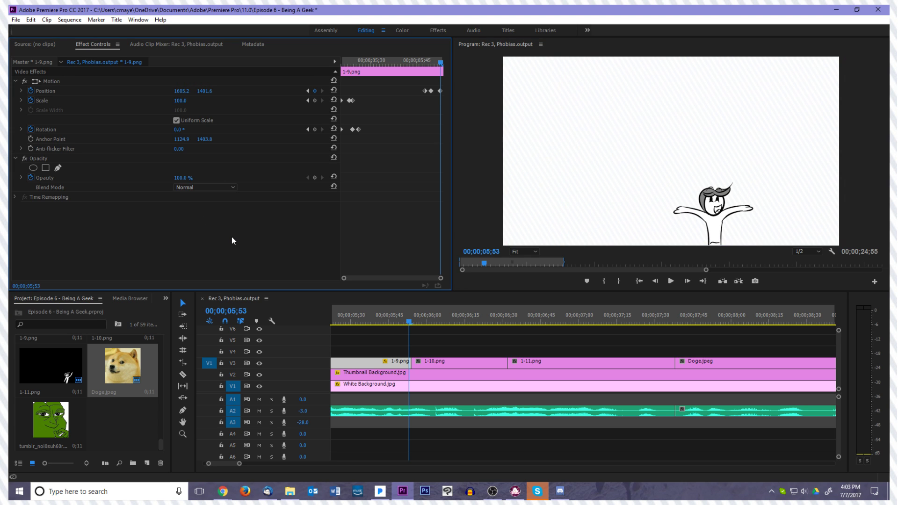
Step through the last frames of 1-9.png to examine the Position movement toward 1-10.png
key(Left)
key(Left)
key(Left)
key(Left)
key(Left)
key(Left)
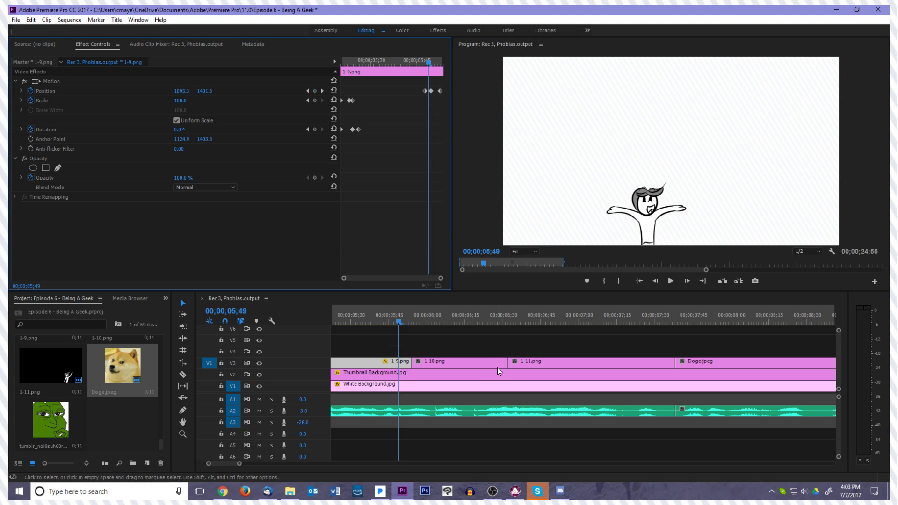
key(Right)
key(Right)
key(Right)
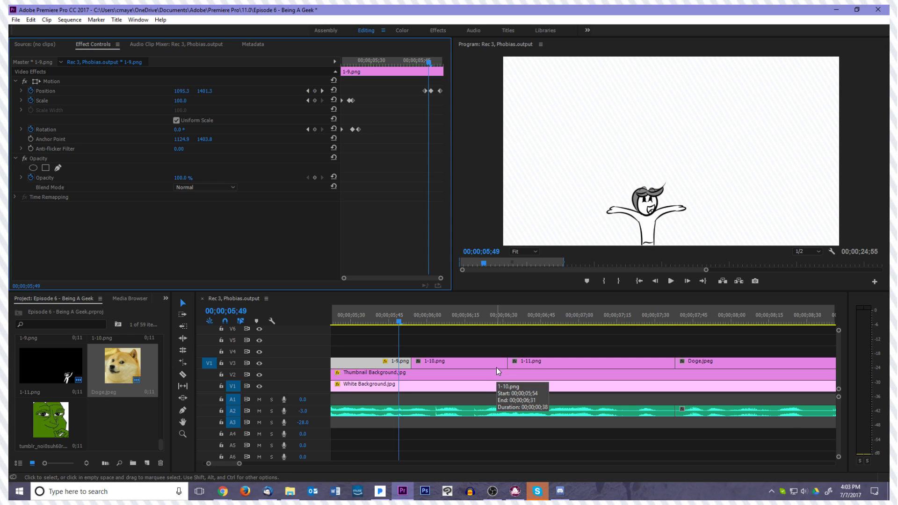
key(Left)
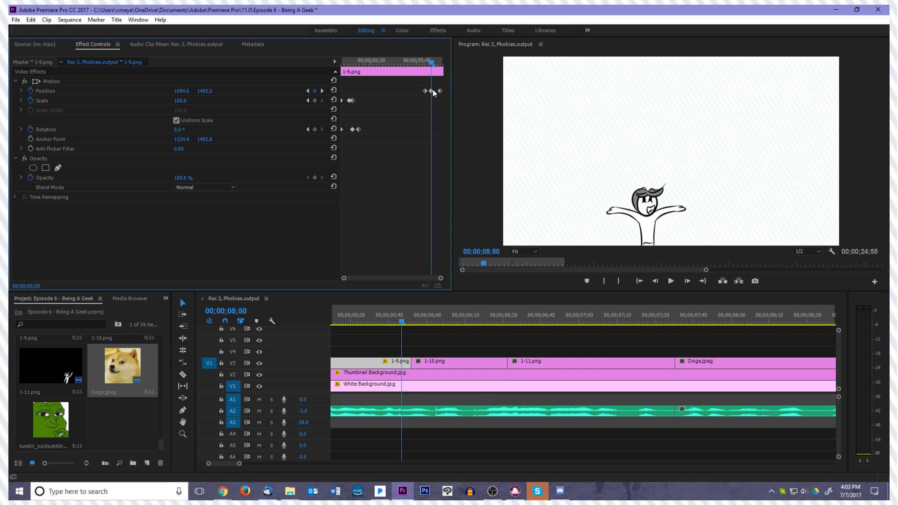
key(Left)
key(Left)
key(Right)
key(Right)
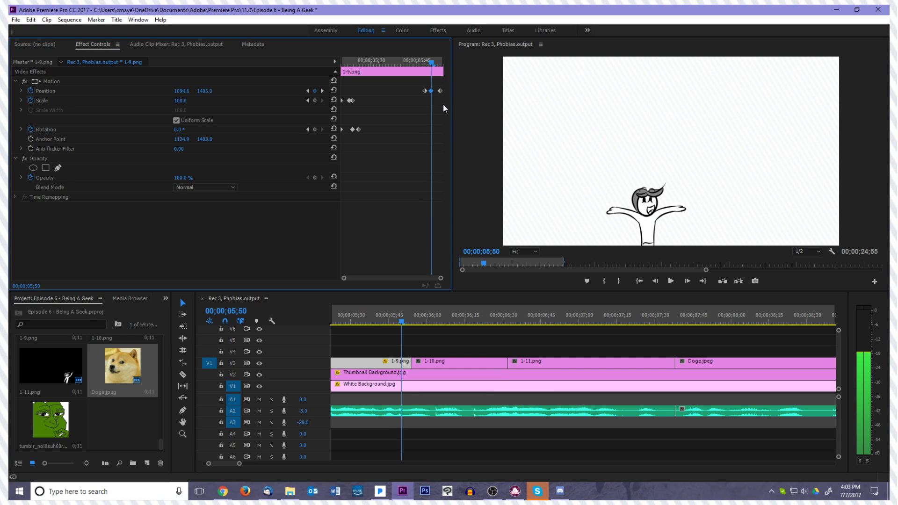
Add an in-between Position keyframe on 1-9.png at 00;00;05;49, placing the drawing at about 1123.3, 1404.8
click(142, 83)
key(Left)
key(Left)
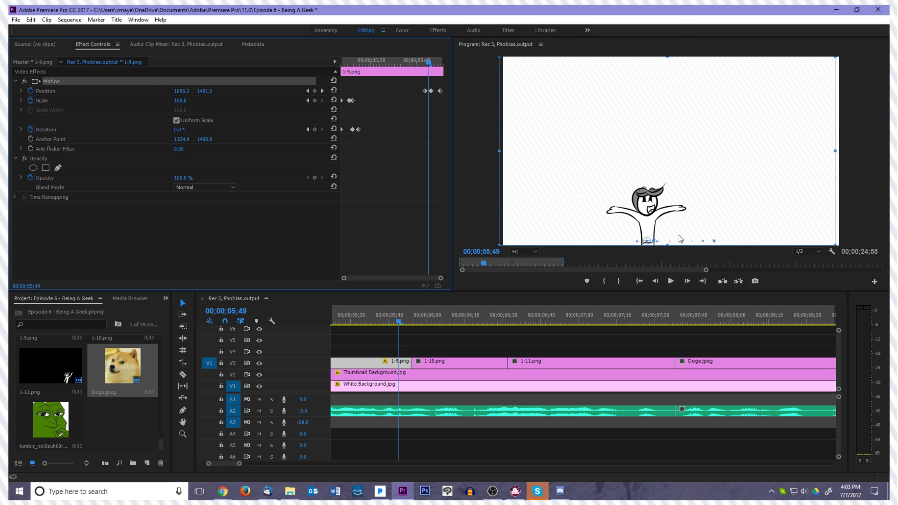
key(Right)
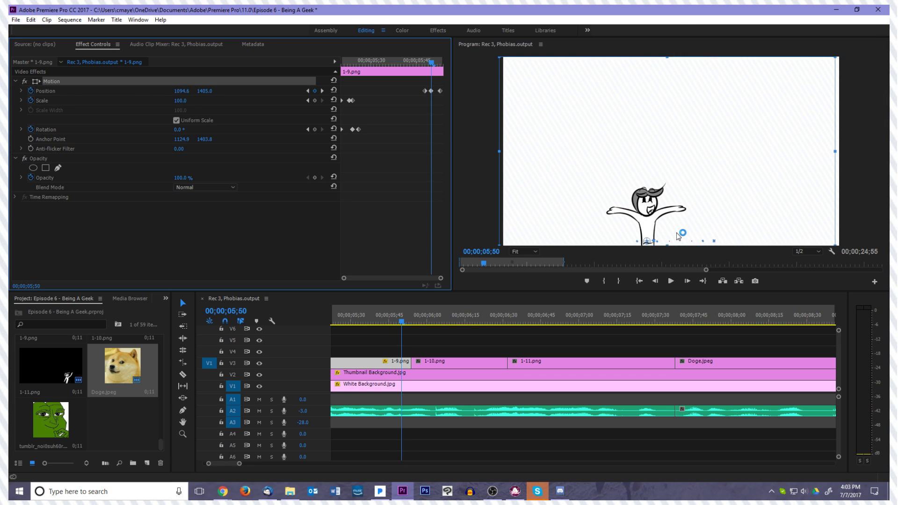
click(678, 237)
drag(679, 236, 682, 238)
click(428, 211)
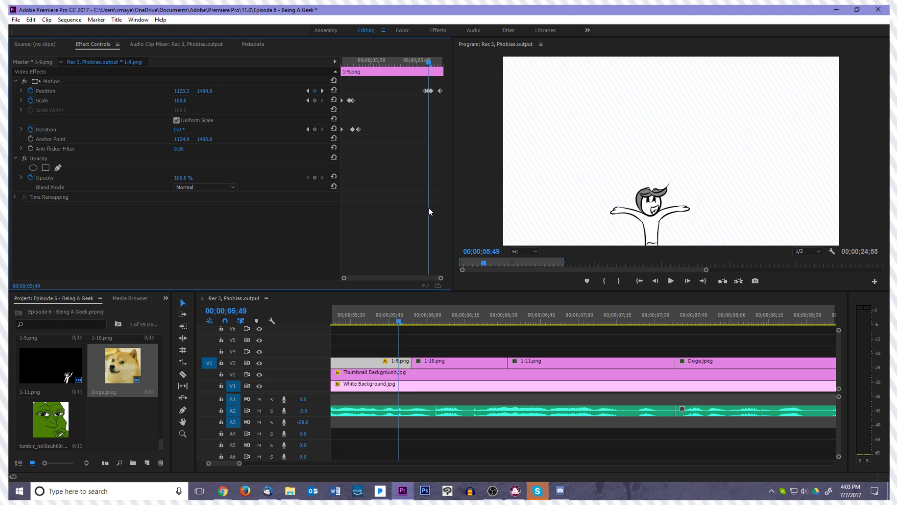
Apply Ease Out temporal interpolation to the last Position keyframe of 1-9.png at 00;00;05;53
key(Right)
key(Right)
key(Right)
key(Right)
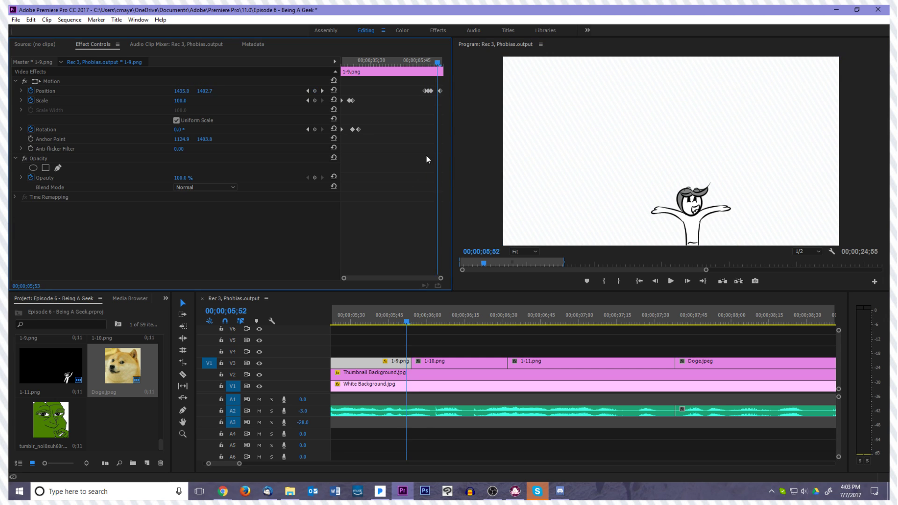
right_click(440, 90)
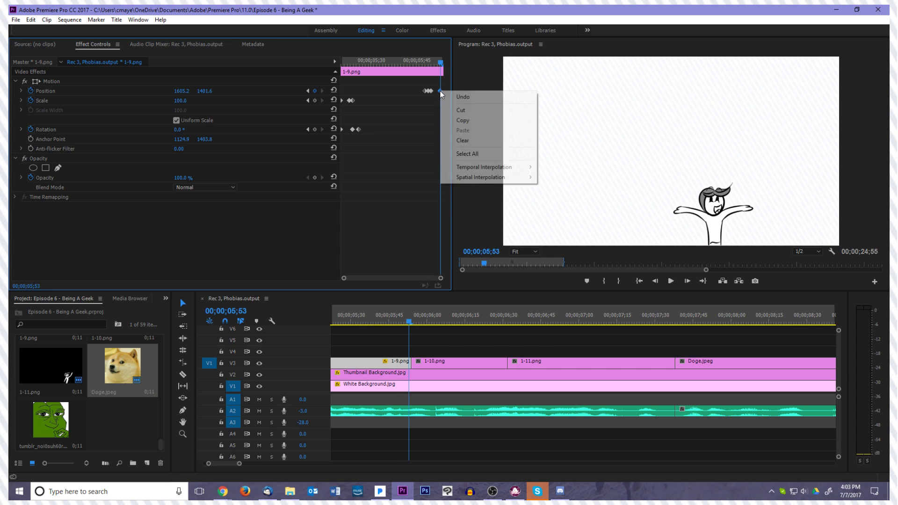
mouse_move(502, 167)
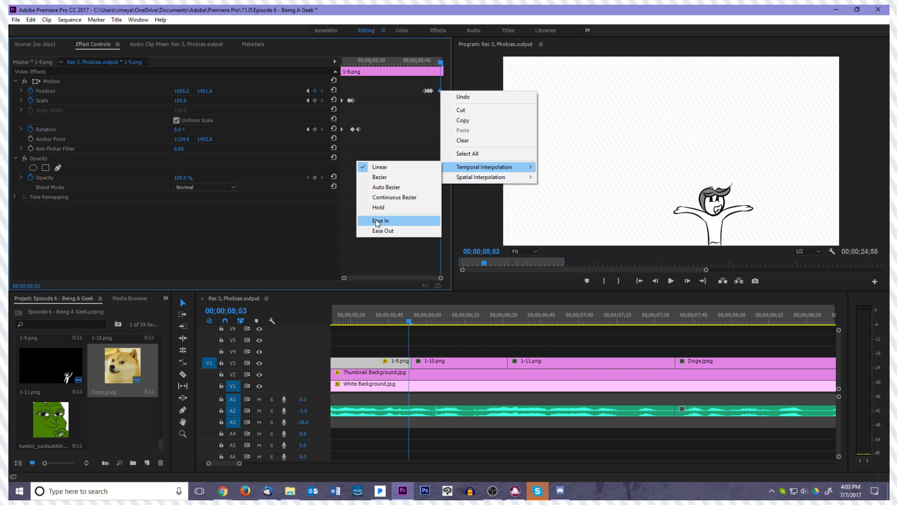
click(386, 232)
Step through and play the transition from 1-9.png into 1-10.png, and replay the sequence from 1-7.png to check the movement
key(Left)
key(Left)
key(Left)
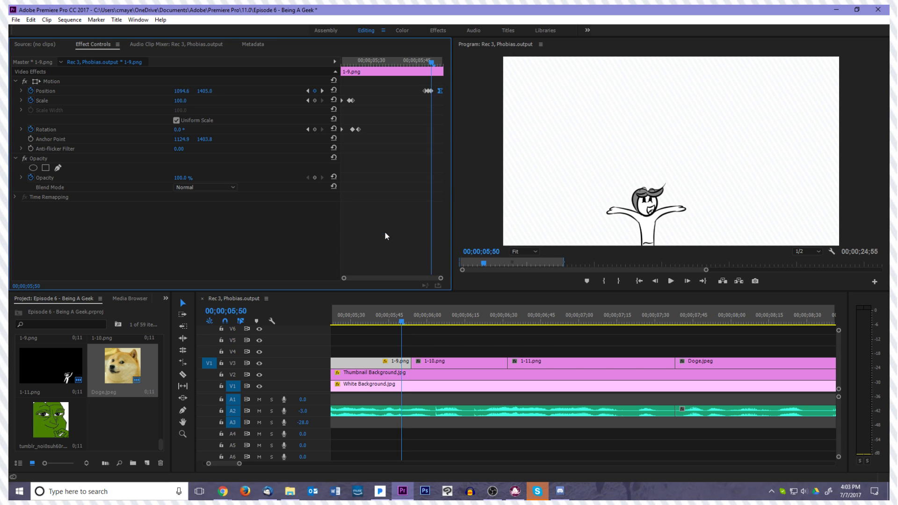
key(Right)
key(Right)
key(Right)
key(Left)
key(Left)
key(Left)
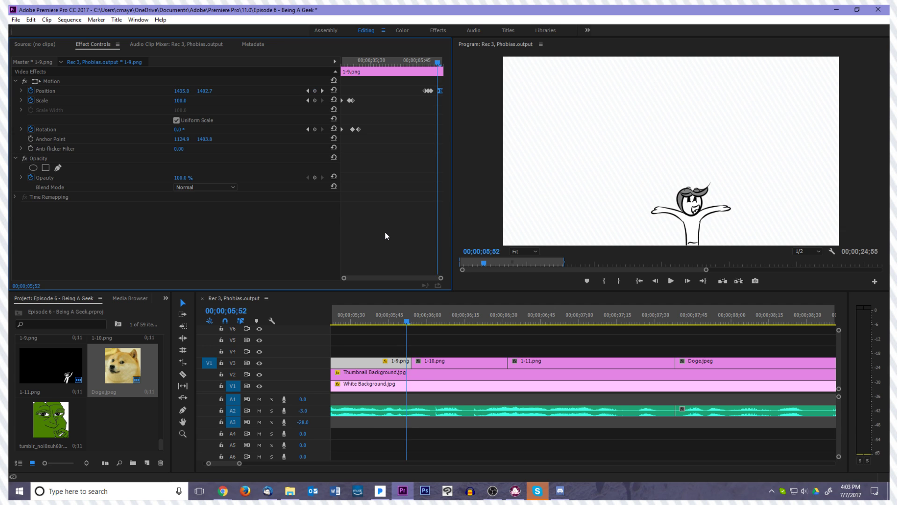
key(Left)
key(Left)
key(Left)
key(Left)
key(space)
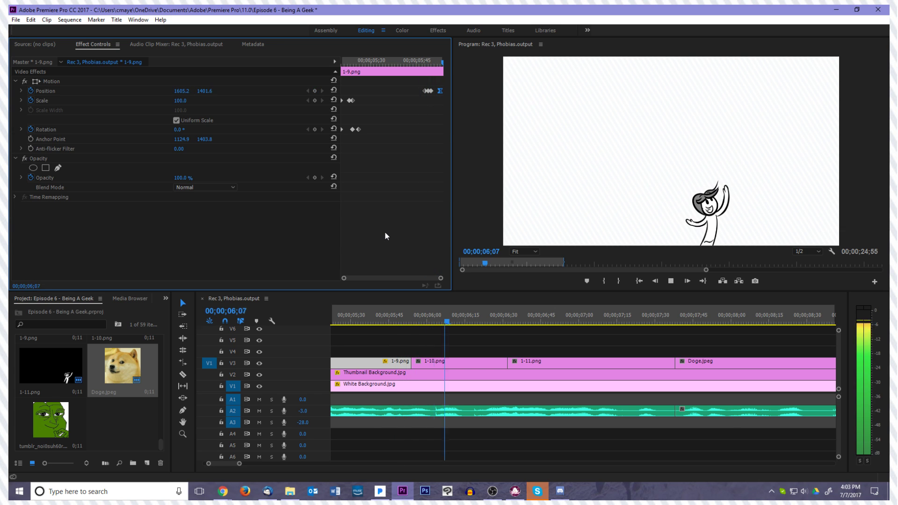
key(space)
drag(450, 322, 275, 325)
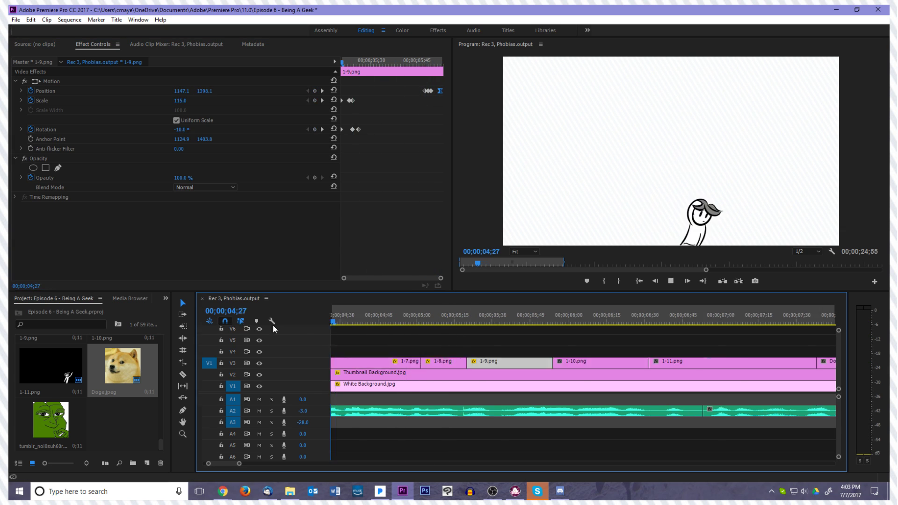
Play the sequence up to 1-10.png to check its timing, and return to the start of the 1-10.png clip
key(space)
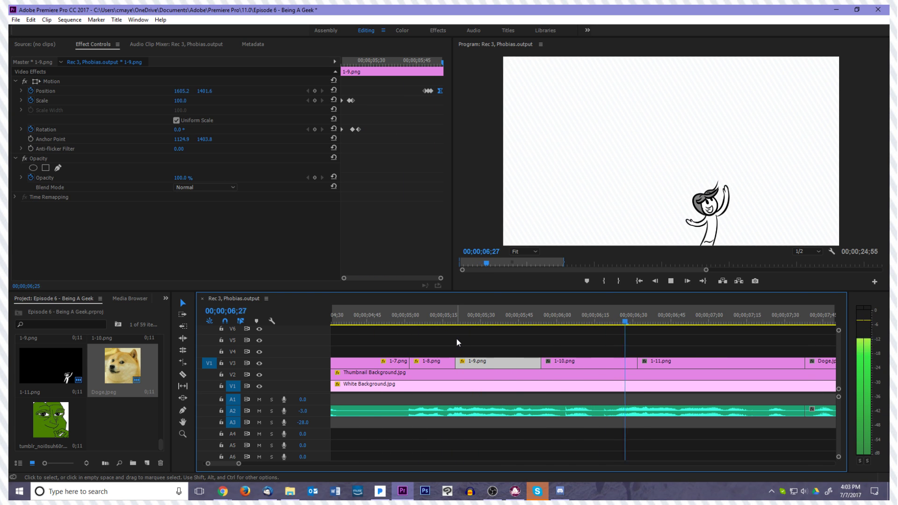
key(space)
drag(471, 324, 541, 332)
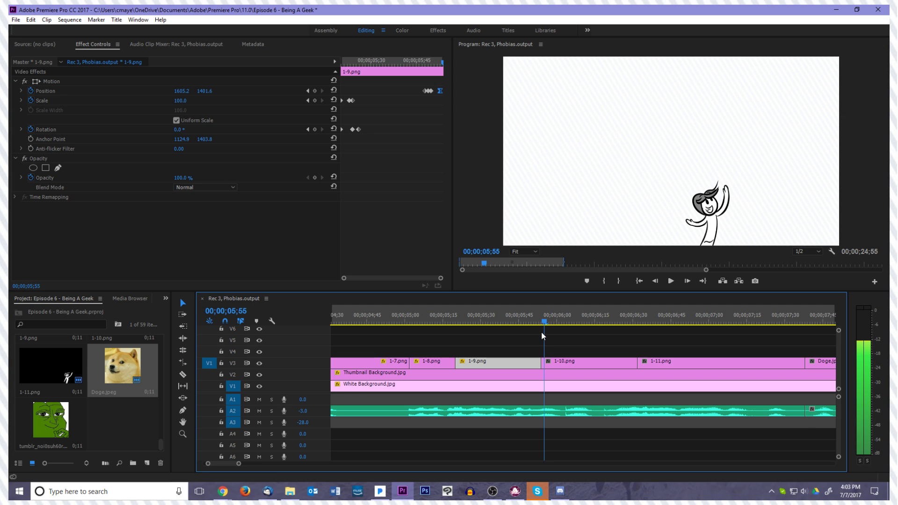
Add Position keyframes at the start of 1-10.png, resting at 1280, 720 at 00;00;05;56, with slight offsets in the frames before
click(554, 365)
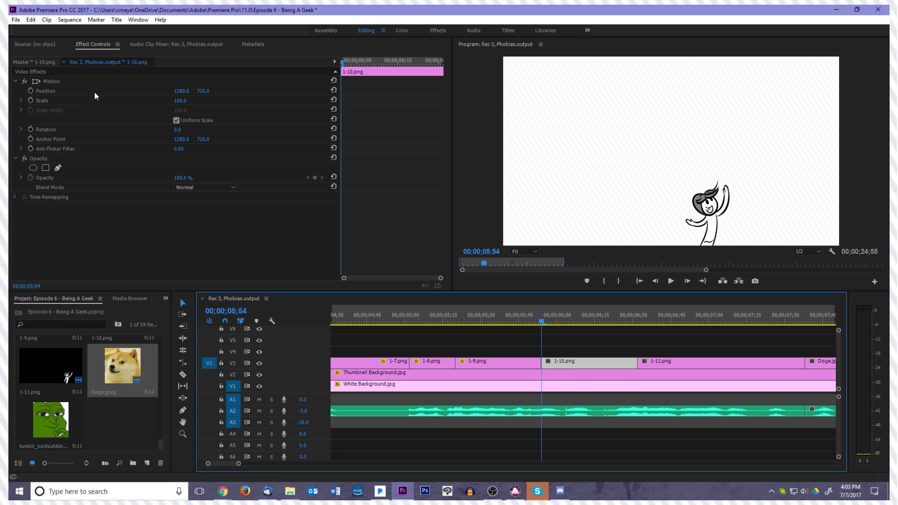
click(31, 90)
click(65, 82)
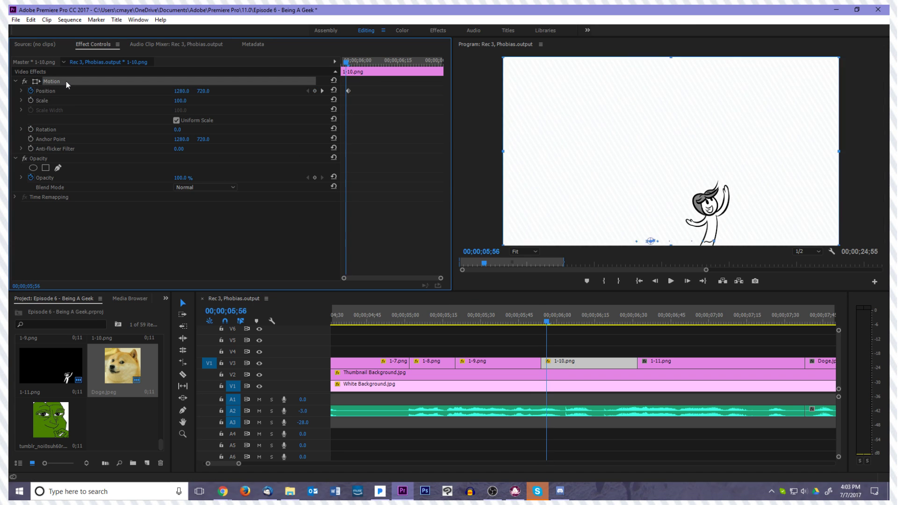
drag(653, 218, 660, 220)
click(427, 223)
key(Left)
click(70, 81)
drag(695, 224, 685, 228)
Play and step through the start of 1-10.png, and play on toward 1-11.png, to examine the new Position movement
click(535, 321)
key(space)
key(space)
drag(634, 323, 568, 329)
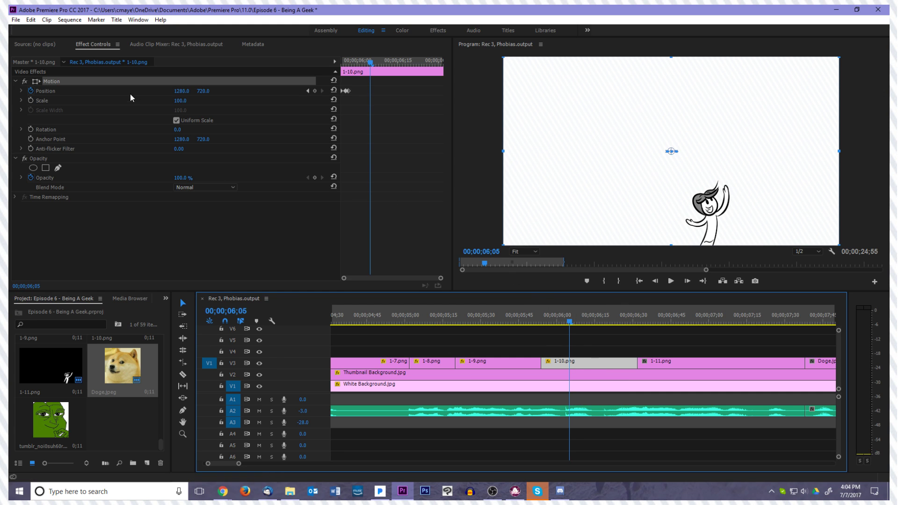
key(Left)
key(Left)
key(Left)
key(Right)
key(Right)
key(Right)
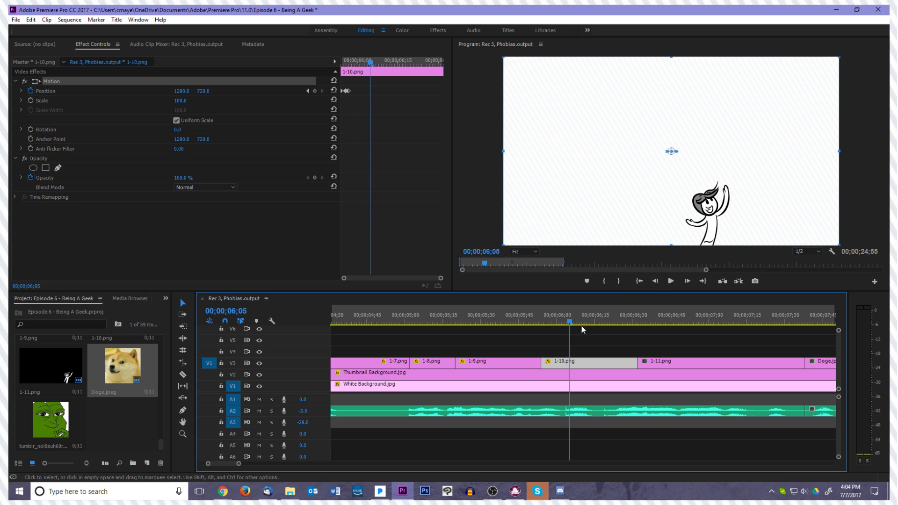
click(640, 281)
key(space)
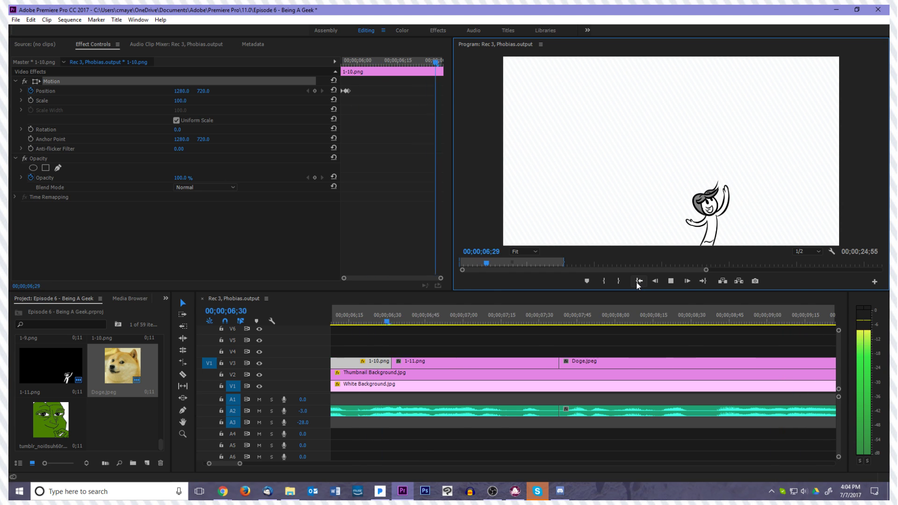
key(space)
drag(414, 315, 376, 344)
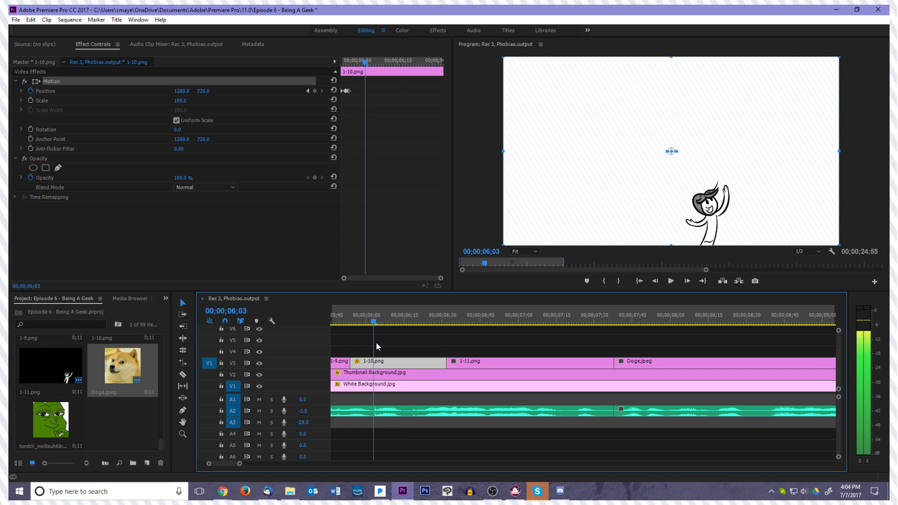
click(31, 100)
click(33, 99)
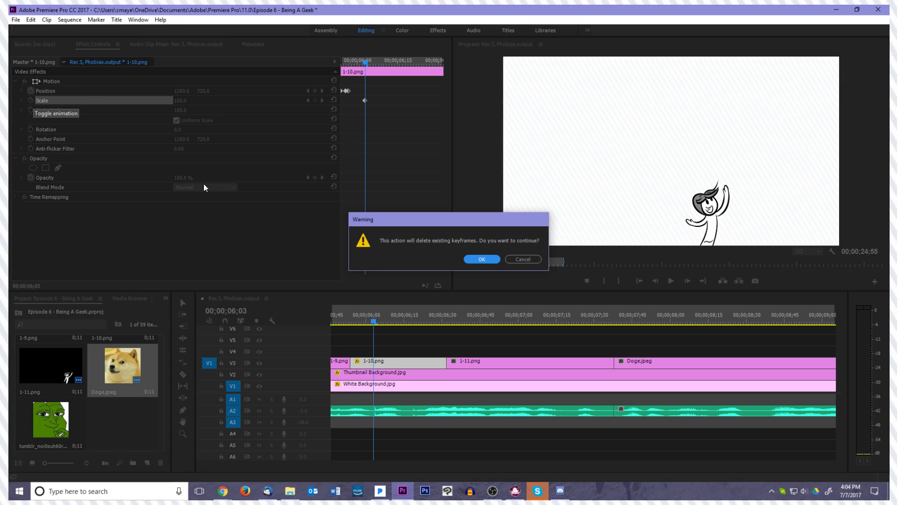
click(482, 262)
Try animating the Rotation of 1-10.png with keyframes of 0° at 00;00;06;03 and -45° at 00;00;06;23
click(30, 129)
key(Right)
key(Right)
key(Right)
key(Right)
key(Right)
key(Right)
key(Right)
key(Right)
key(Right)
key(Right)
key(Right)
key(Right)
key(Right)
key(Right)
key(Right)
key(Right)
key(Right)
key(Right)
key(Right)
key(Right)
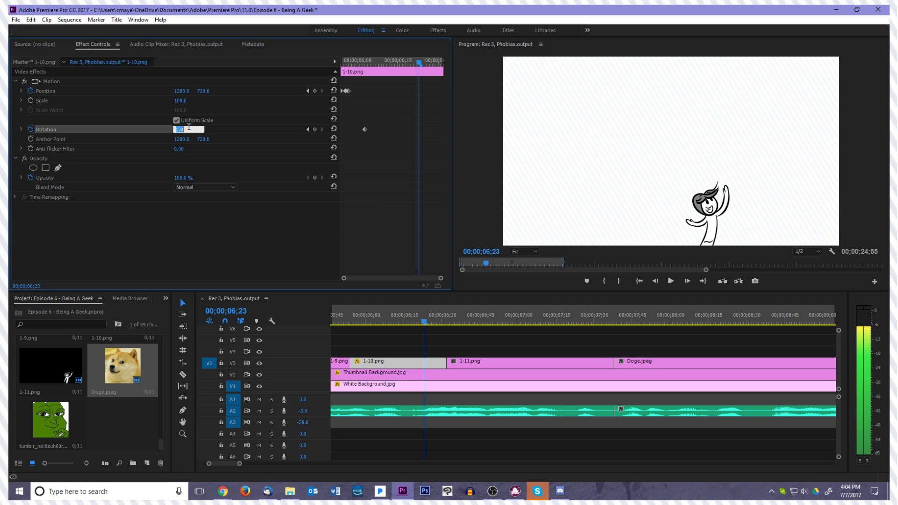
click(189, 130)
text(-4)
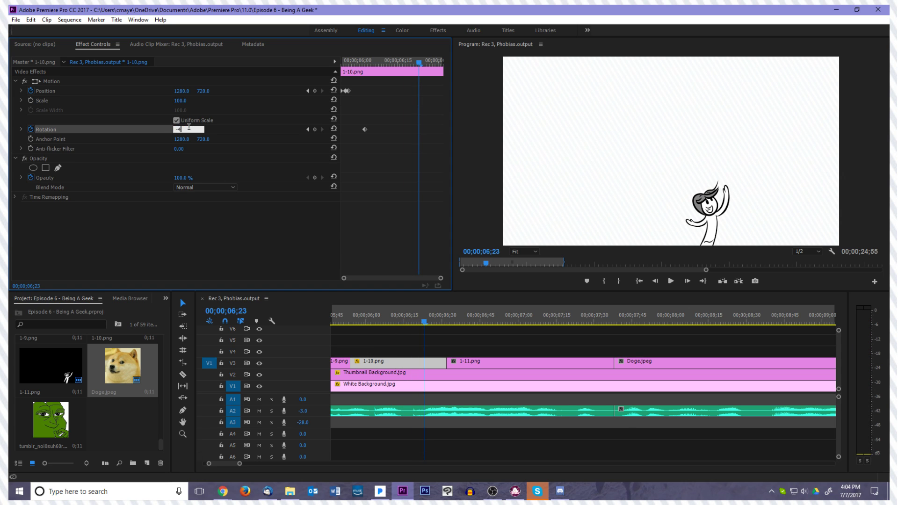
text(5)
key(Return)
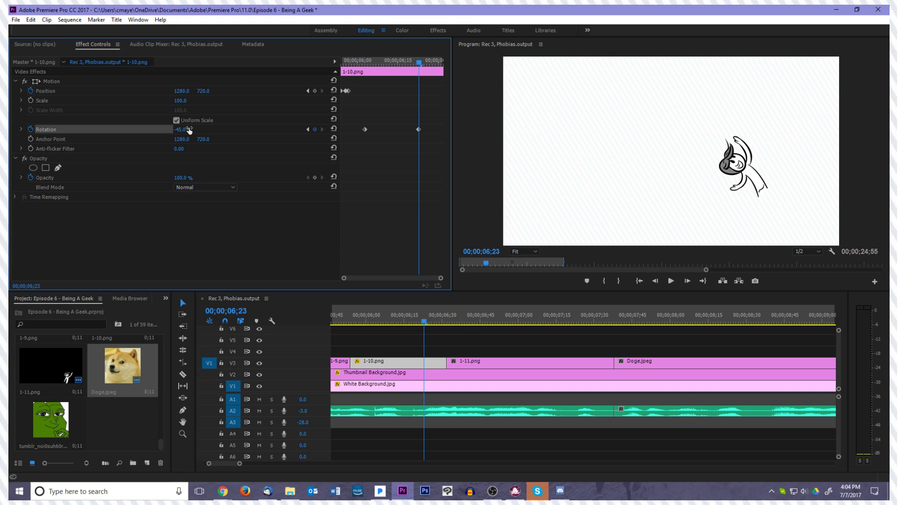
Undo the -45° rotation and delete the remaining Rotation keyframe of 1-10.png
key(ctrl+z)
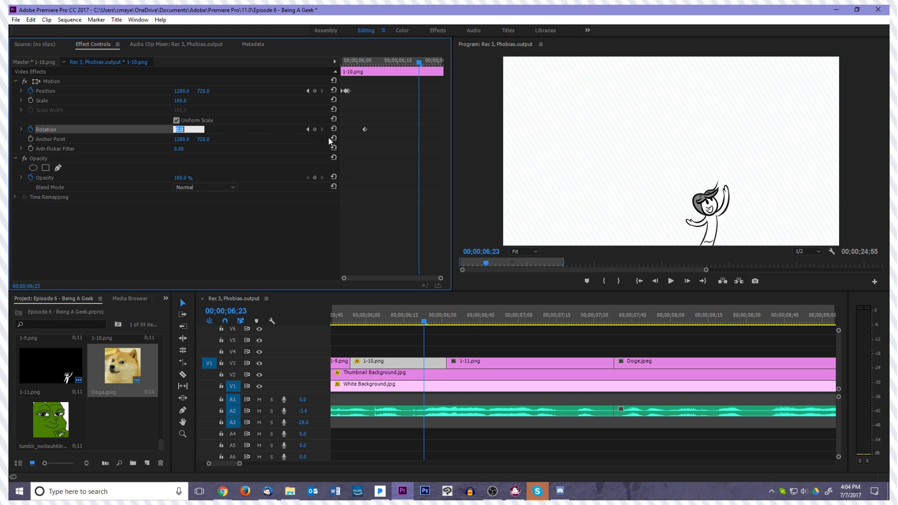
click(365, 129)
key(Delete)
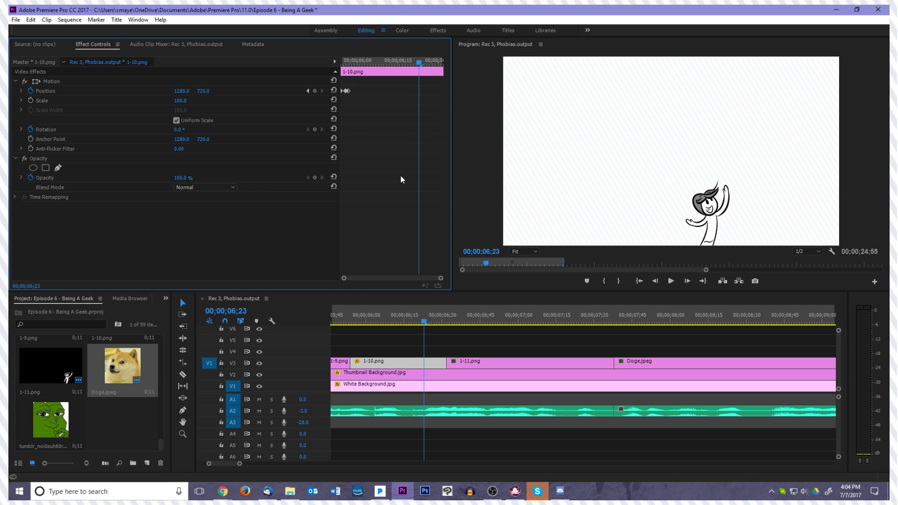
Split 1-10.png at 00;00;05;59 and clear the Position keyframes from its second part
key(Left)
key(Left)
key(Left)
key(Left)
key(Left)
key(Left)
key(Left)
key(Left)
key(Left)
key(Left)
key(Left)
key(Left)
key(Left)
key(Left)
key(Left)
key(Left)
key(Left)
key(Left)
key(Left)
key(Left)
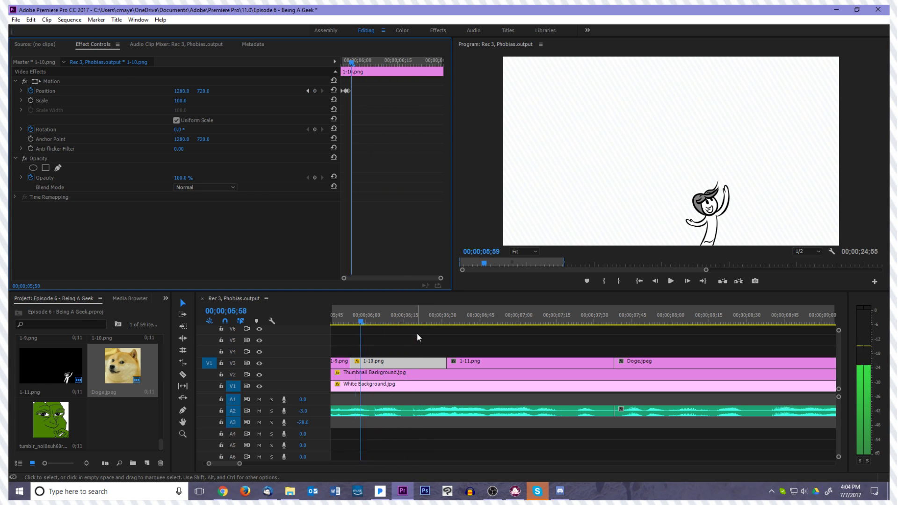
key(Right)
key(Right)
key(Right)
key(Right)
key(Right)
key(Right)
key(Right)
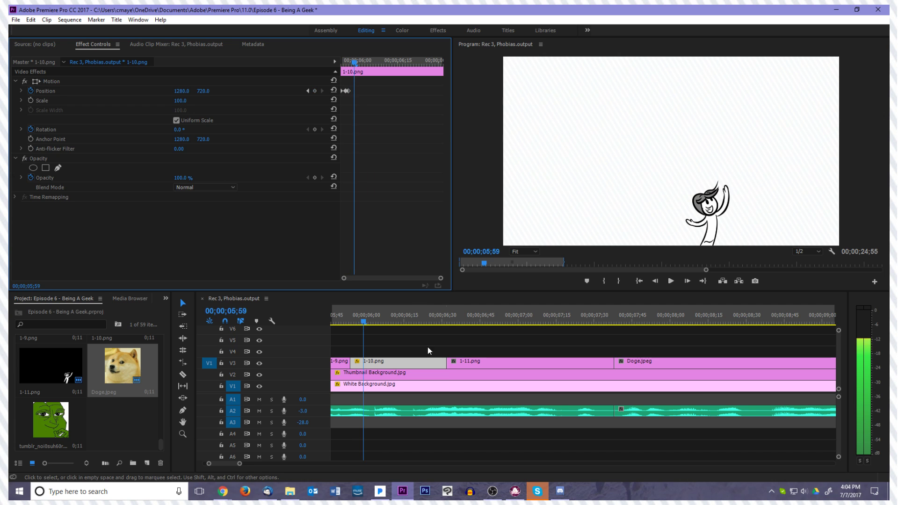
mouse_move(445, 367)
mouse_down()
mouse_move(363, 364)
mouse_move(446, 365)
mouse_up()
click(360, 365)
click(435, 365)
drag(353, 149, 316, 57)
click(333, 90)
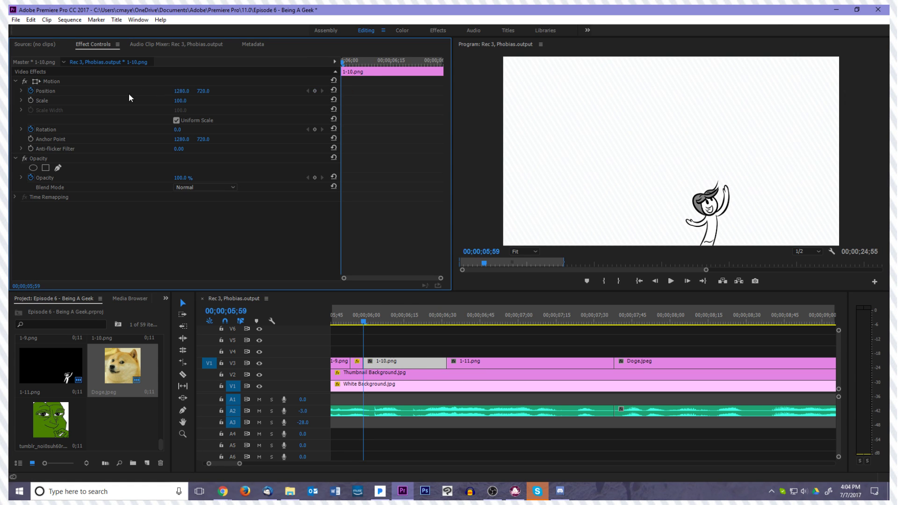
Move the anchor point of the second part of 1-10.png to the drawing's base at about 1566.8, 1419.0
click(66, 83)
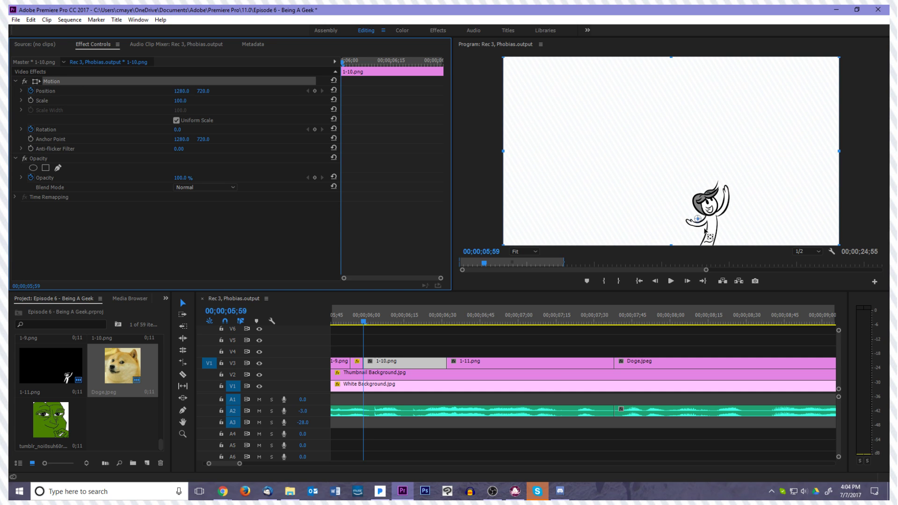
drag(710, 242, 709, 242)
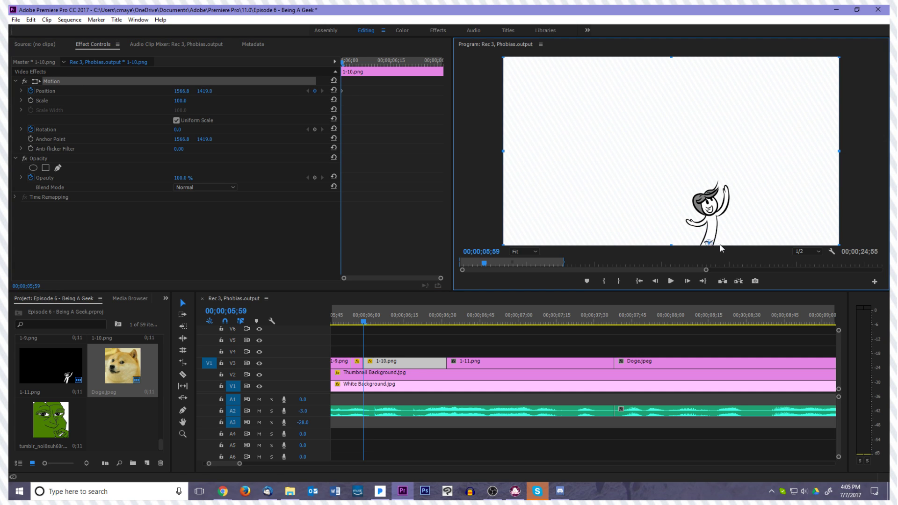
Add a Rotation keyframe of 0° to the second part of 1-10.png at 00;00;06;03
click(406, 368)
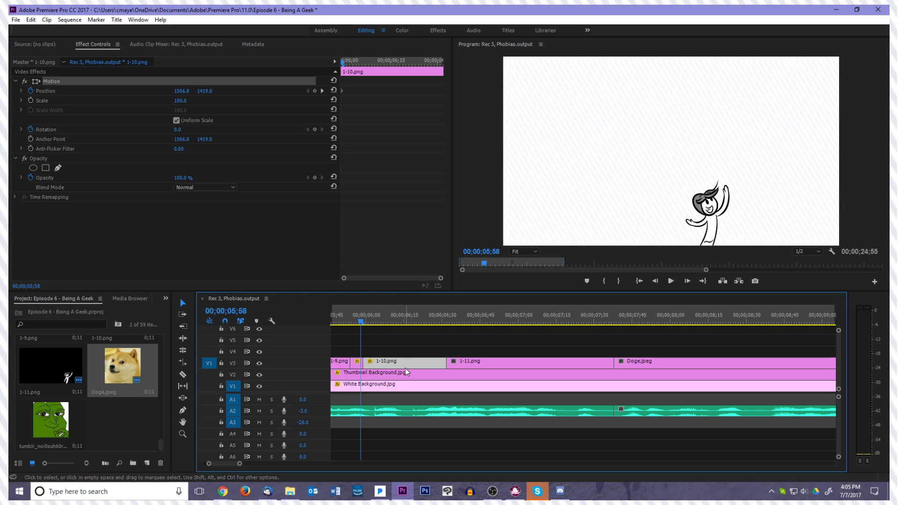
key(Right)
key(Right)
key(Right)
key(Right)
key(Right)
key(Right)
key(Right)
key(Right)
key(Right)
key(Right)
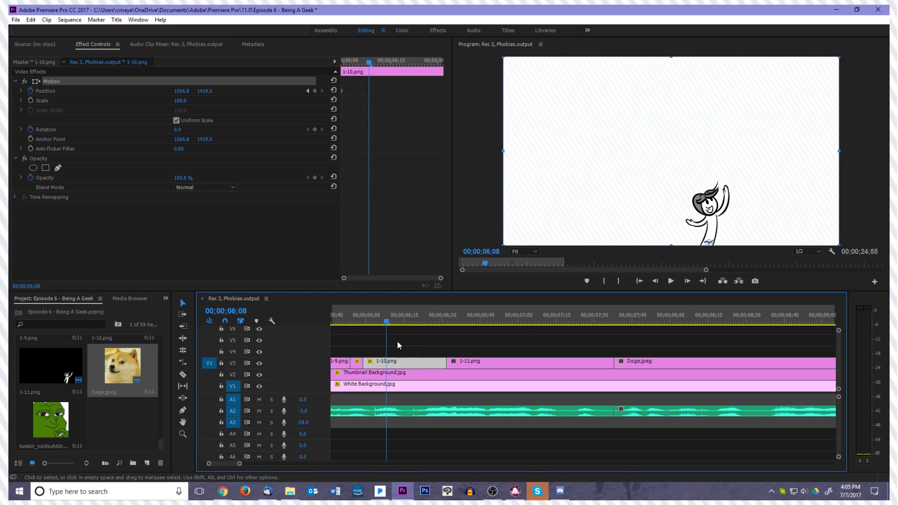
key(Left)
key(Left)
key(Left)
key(Left)
key(Left)
key(Left)
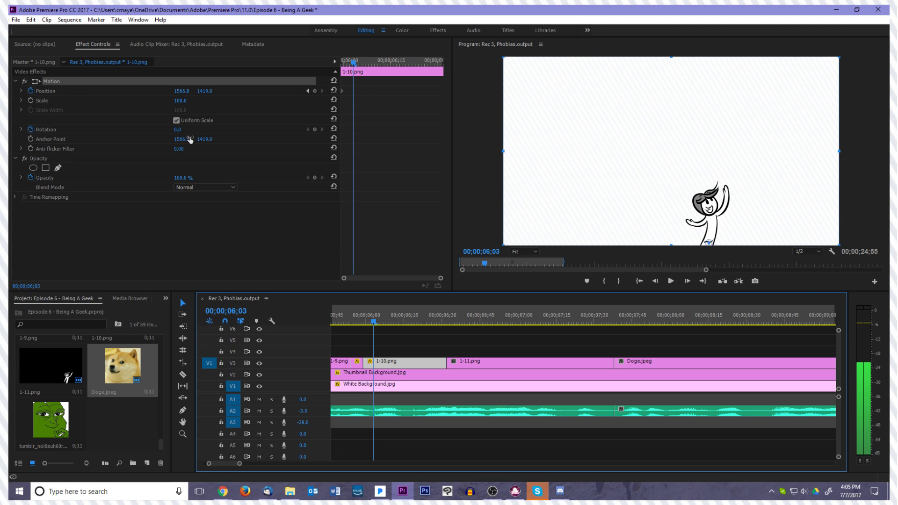
click(315, 130)
Add a -45° Rotation keyframe to the second part of 1-10.png at 00;00;06;17 and check the resulting tilt
key(Right)
key(Right)
key(Right)
key(Right)
key(Right)
key(Right)
key(Right)
key(Right)
key(Right)
key(Right)
key(Right)
key(Right)
key(Right)
key(Right)
key(Right)
key(Right)
key(Right)
key(Right)
key(Right)
key(Right)
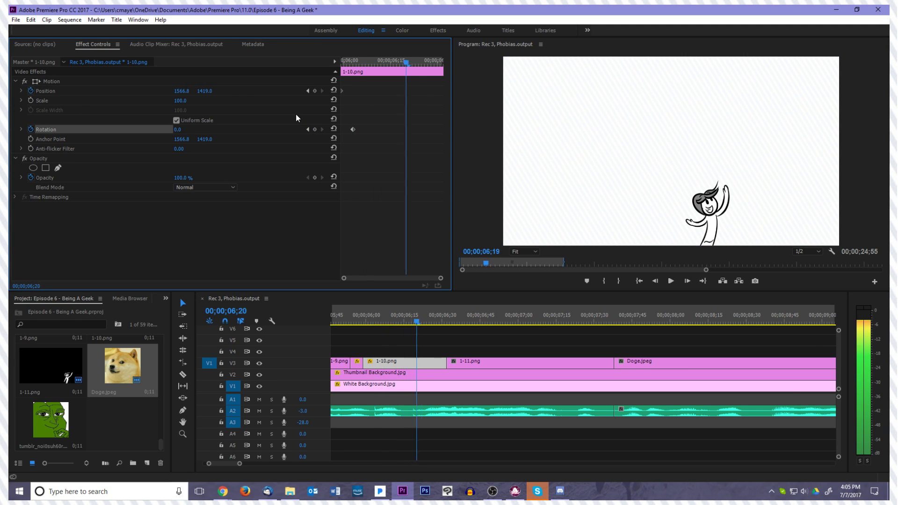
key(Left)
key(Left)
key(Left)
key(Left)
key(Left)
key(Left)
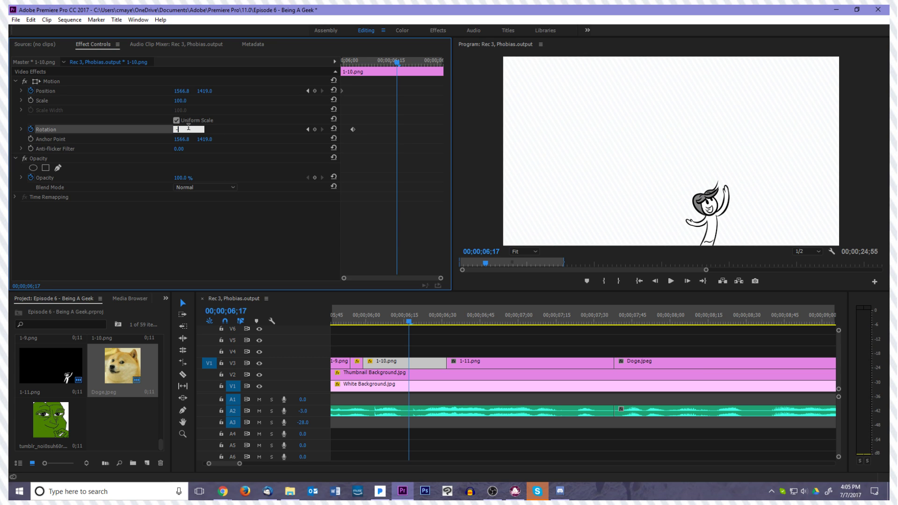
text(-45)
key(Return)
key(Left)
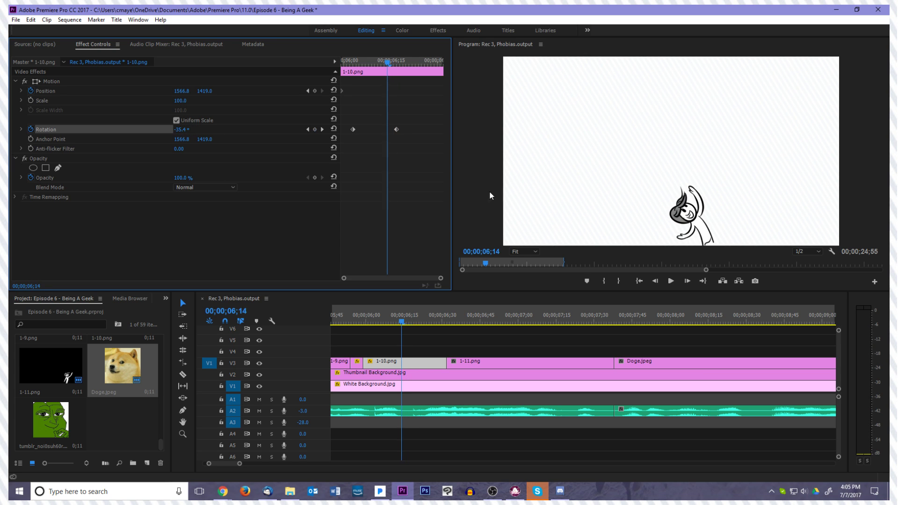
key(Right)
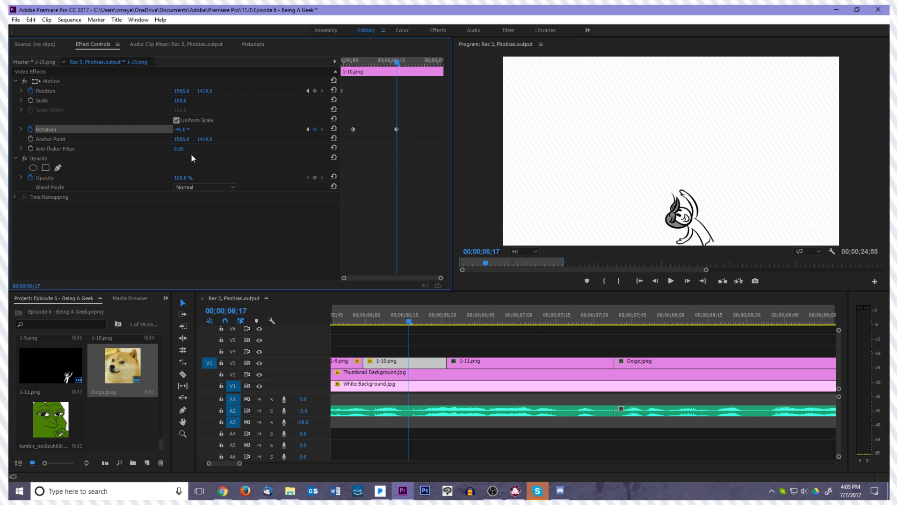
Set the second Rotation keyframe of 1-10.png to -25° and move it to 00;00;06;23
click(188, 127)
text(-25)
key(Return)
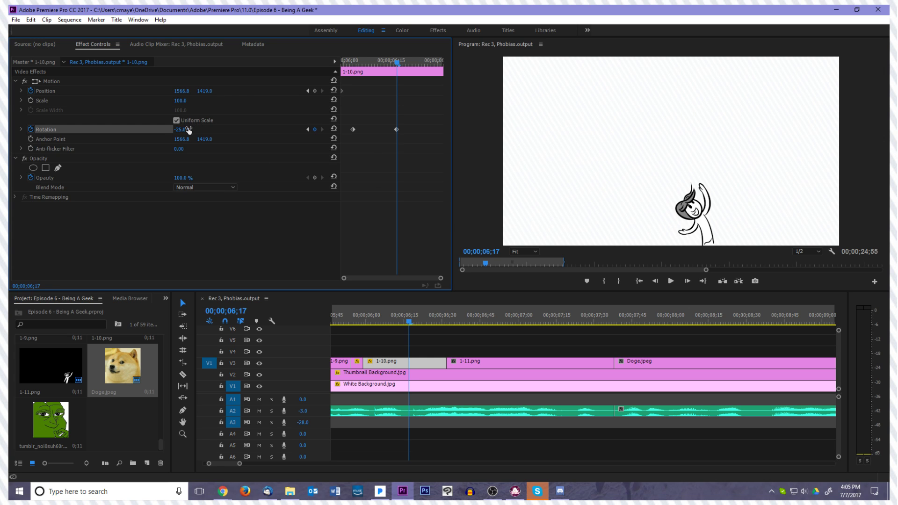
key(Right)
key(Right)
key(Right)
key(Right)
key(Right)
key(Right)
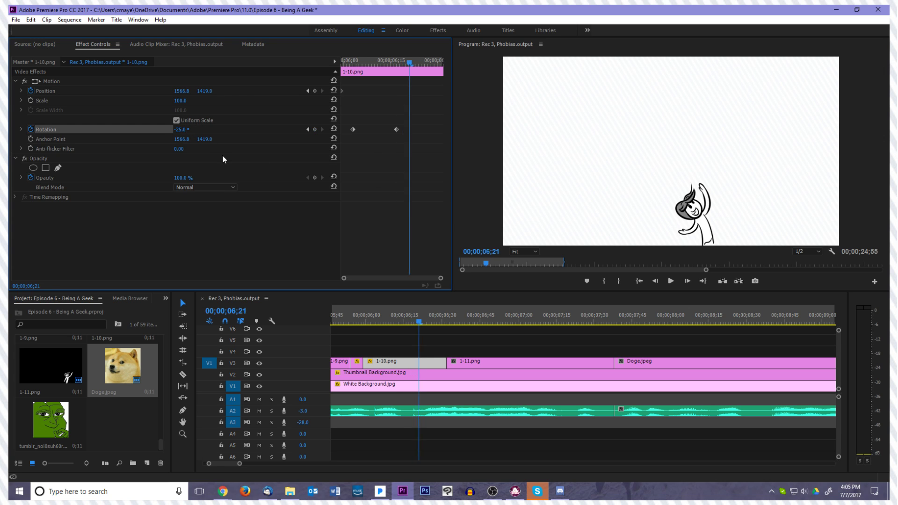
drag(395, 130, 415, 130)
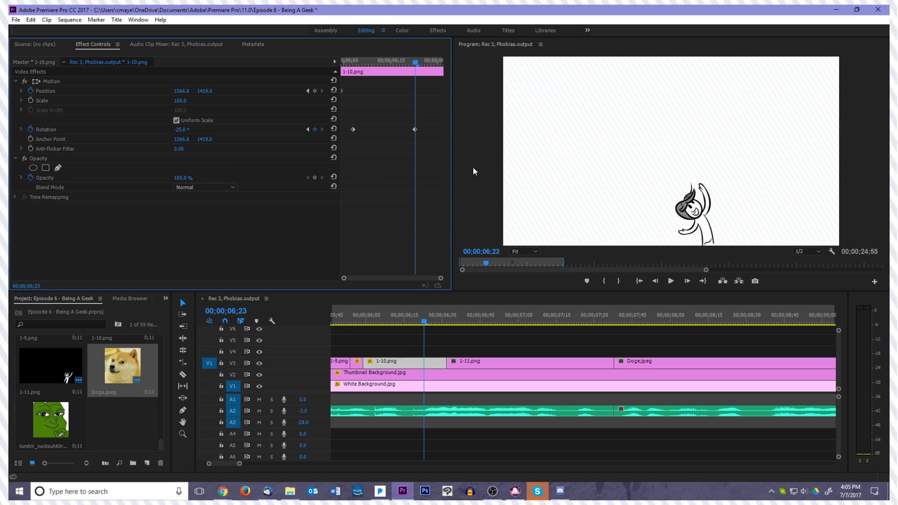
Play and scrub the rotation of 1-10.png through the cut to 1-11.png to check the movement
key(Left)
key(space)
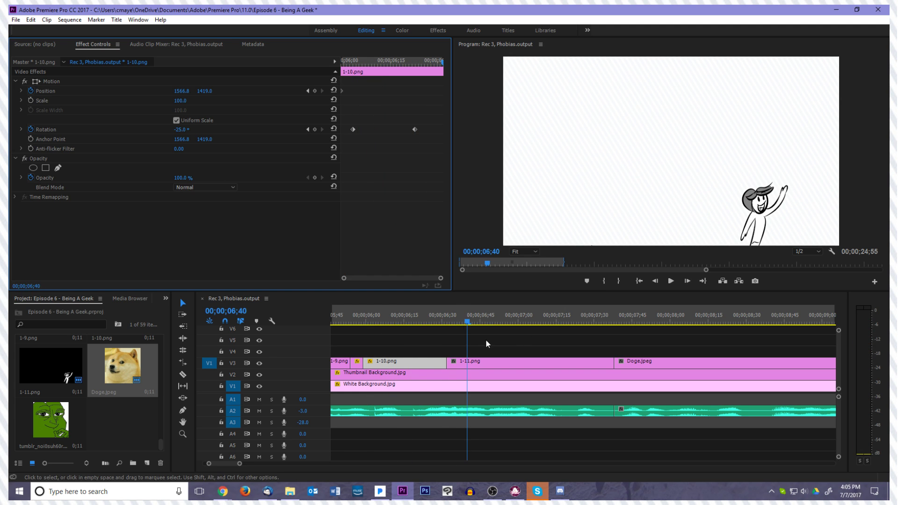
drag(417, 323, 424, 323)
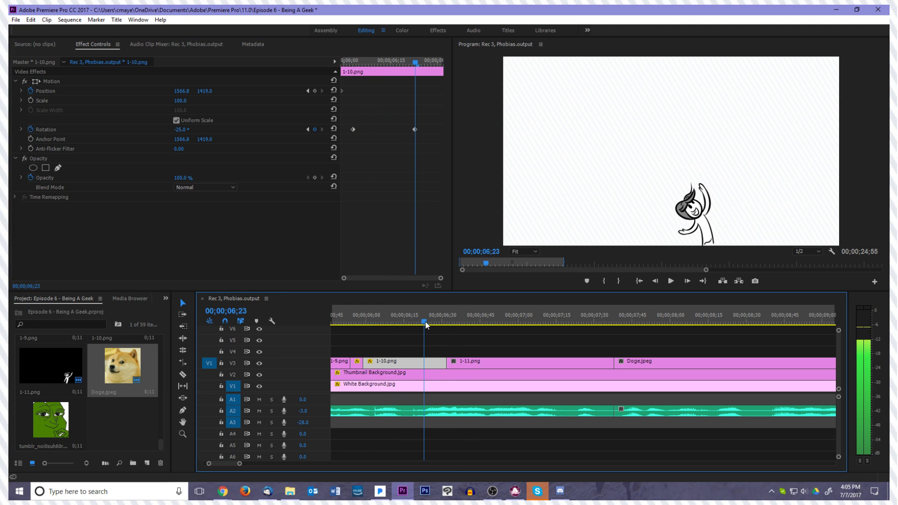
click(418, 155)
key(Left)
key(Left)
key(Left)
key(Left)
key(Left)
key(Left)
key(Left)
key(Left)
key(Left)
key(Left)
key(Left)
key(Left)
key(Left)
key(Left)
key(Left)
key(Left)
key(Left)
key(Left)
key(Left)
key(Left)
key(space)
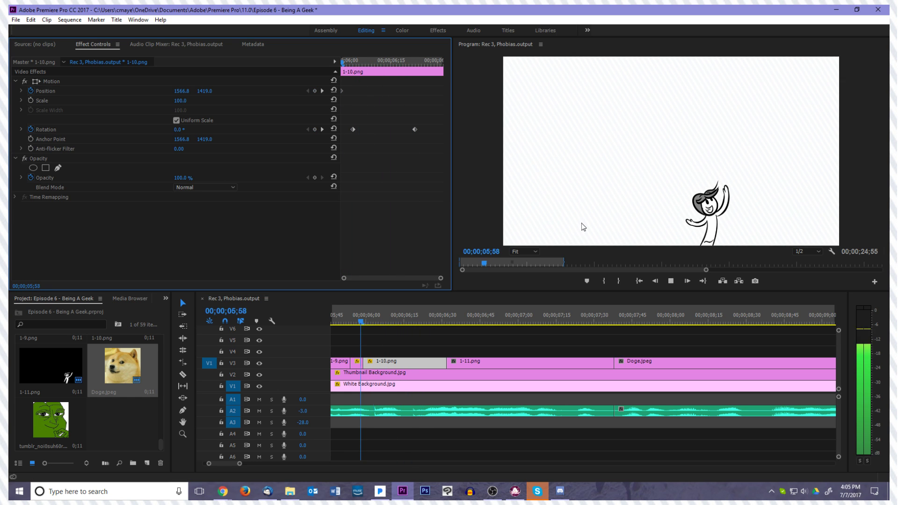
key(space)
drag(467, 323, 449, 321)
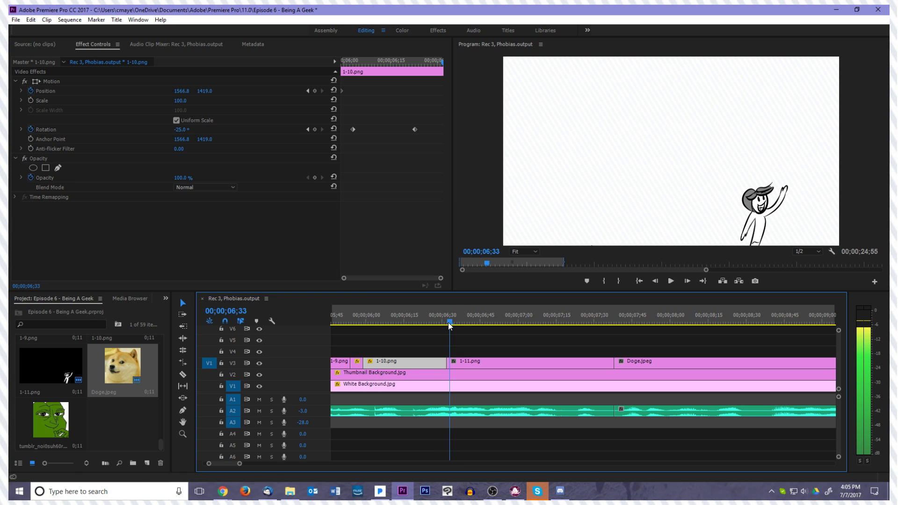
Add a -35° Rotation keyframe to the second part of 1-10.png at 00;00;06;25
click(465, 361)
key(Left)
key(Left)
key(Left)
key(Left)
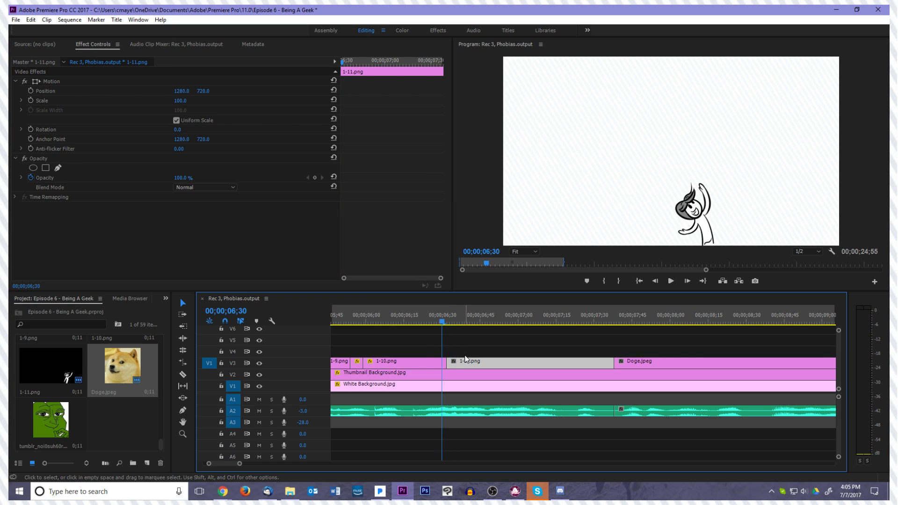
click(434, 361)
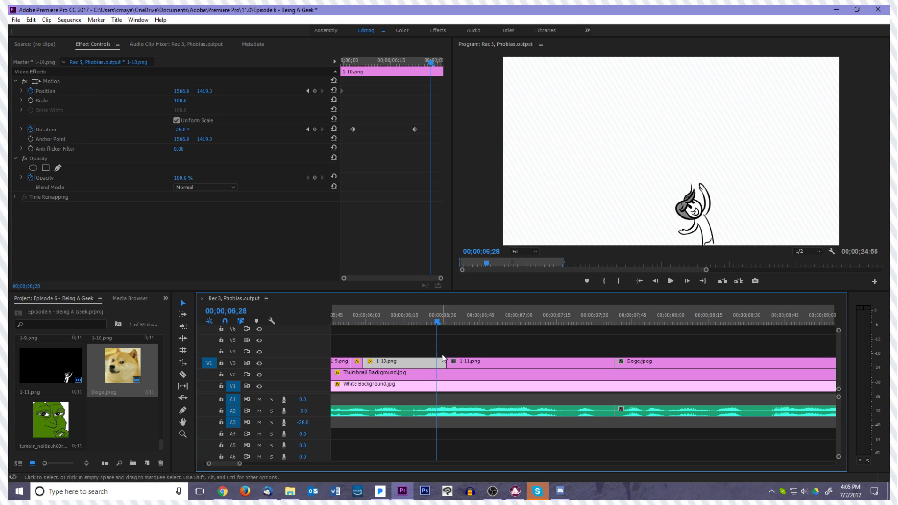
key(Left)
key(Left)
key(Left)
key(Left)
key(Left)
key(Right)
key(Right)
click(187, 129)
text(-35)
key(Return)
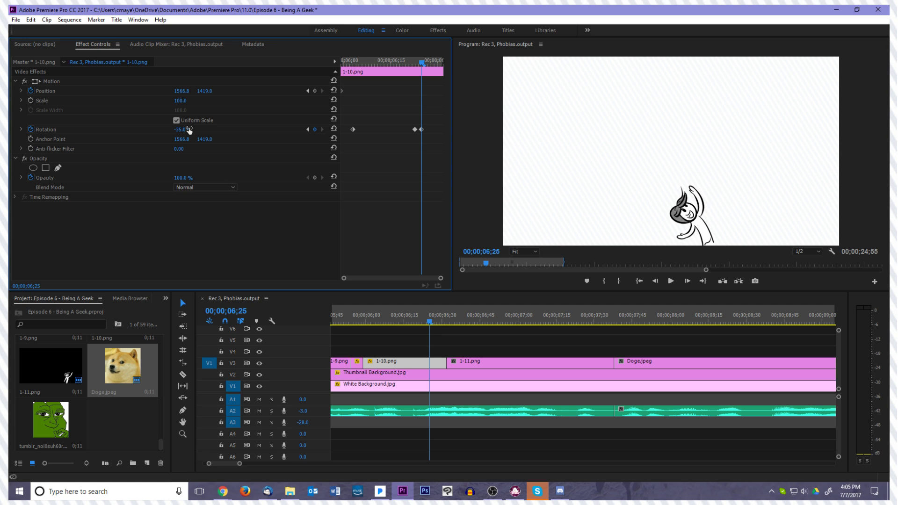
Hold the Position of 1-10.png with a keyframe at 00;00;06;24 and shift the figure left to about 1489, 1429.5 at 00;00;06;26
key(Left)
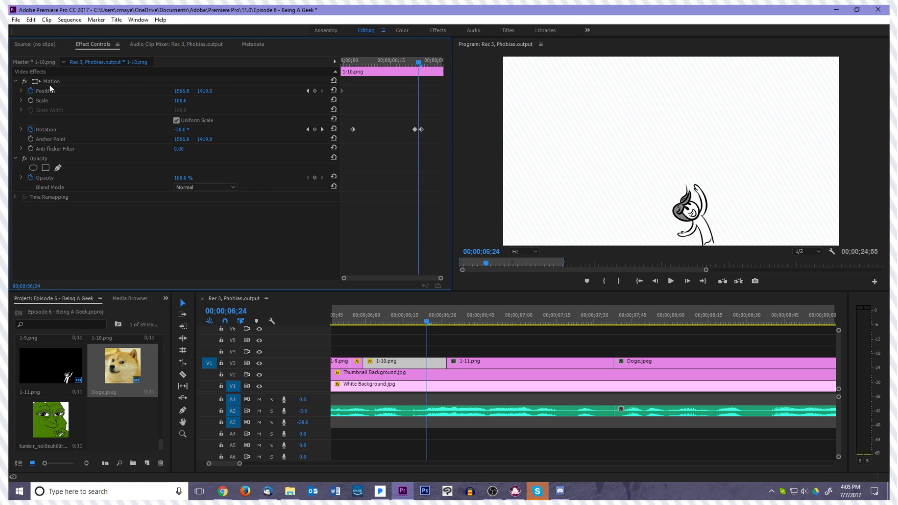
click(316, 90)
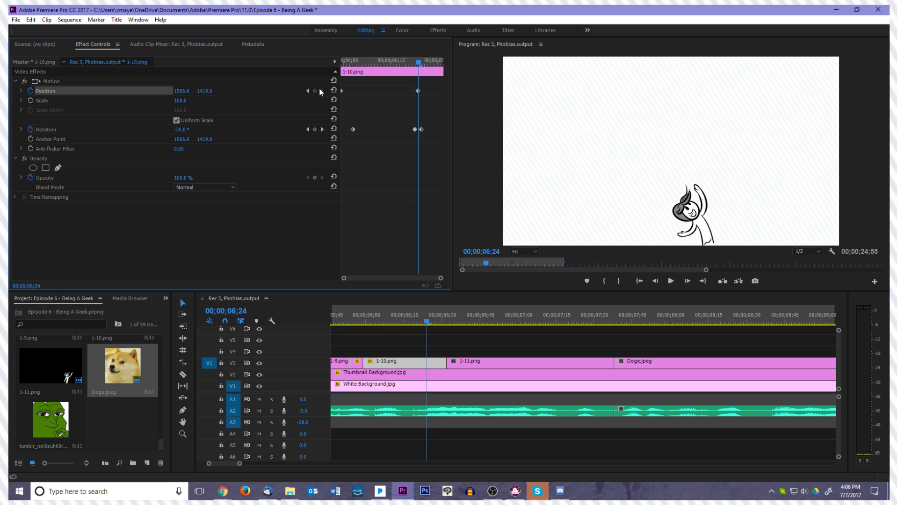
key(Left)
key(Right)
key(Right)
key(Right)
click(147, 81)
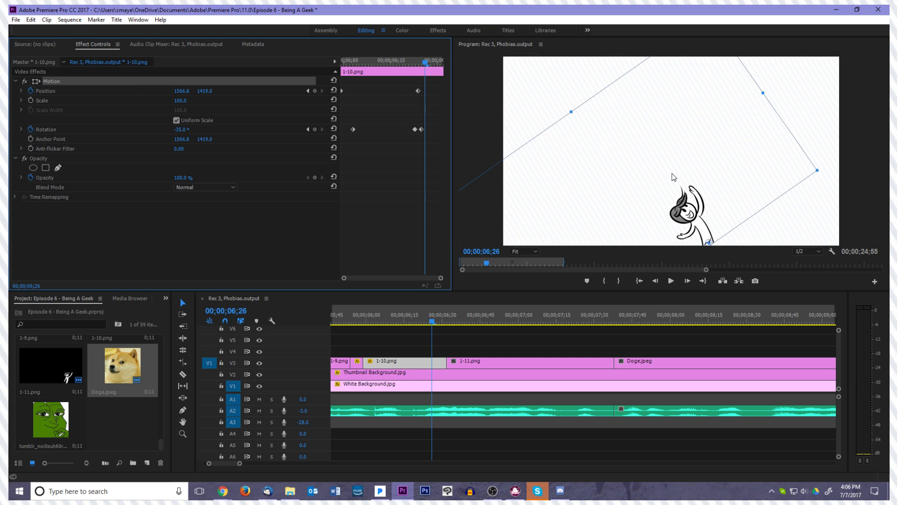
drag(676, 181, 674, 182)
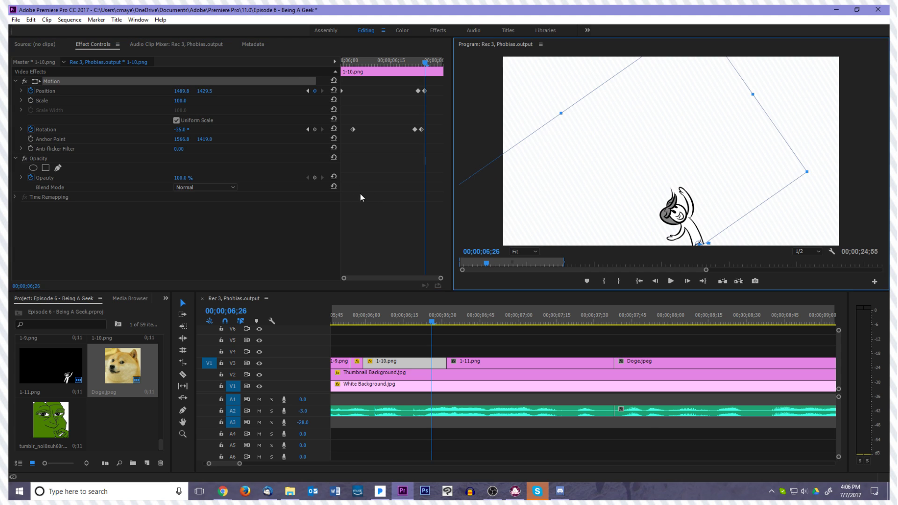
Step frame by frame through the end of 1-10.png to examine the leftward shift and tilt
click(379, 188)
key(Right)
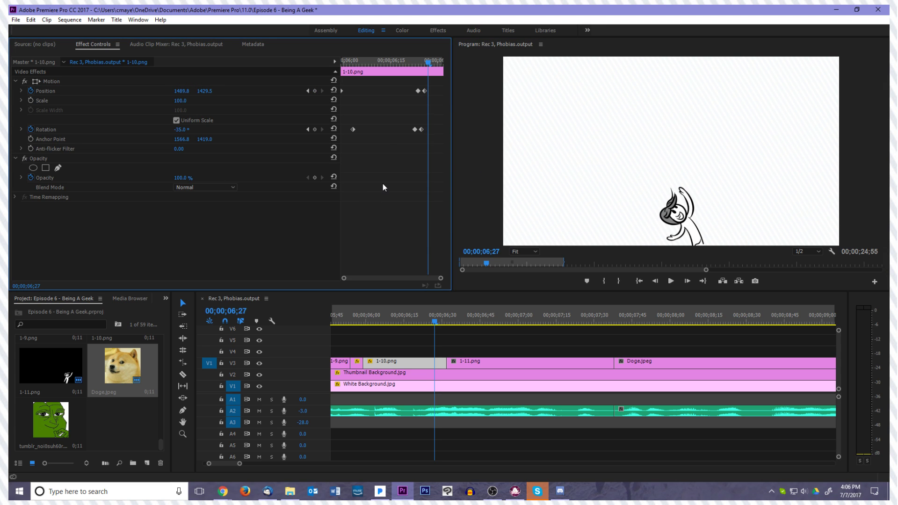
key(Left)
key(Left)
key(Left)
key(Right)
key(Right)
click(159, 82)
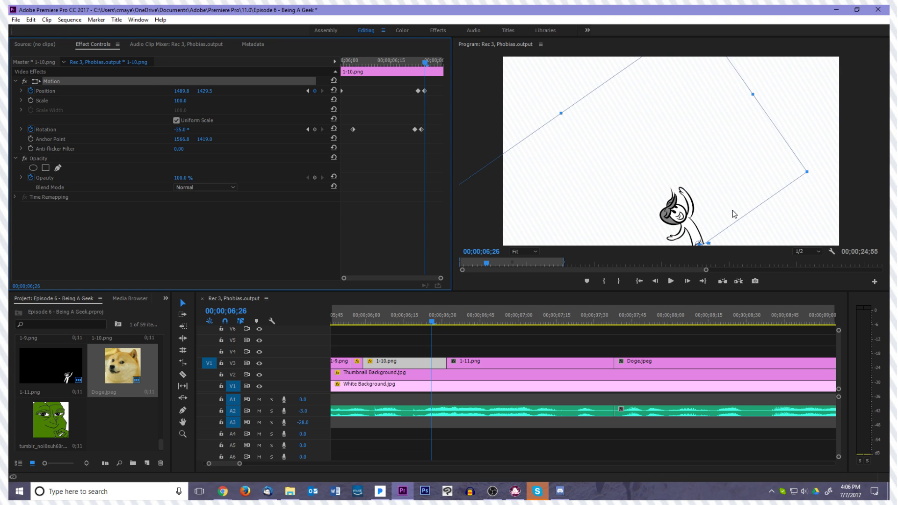
click(427, 200)
key(Right)
key(Right)
key(Right)
key(Right)
key(Right)
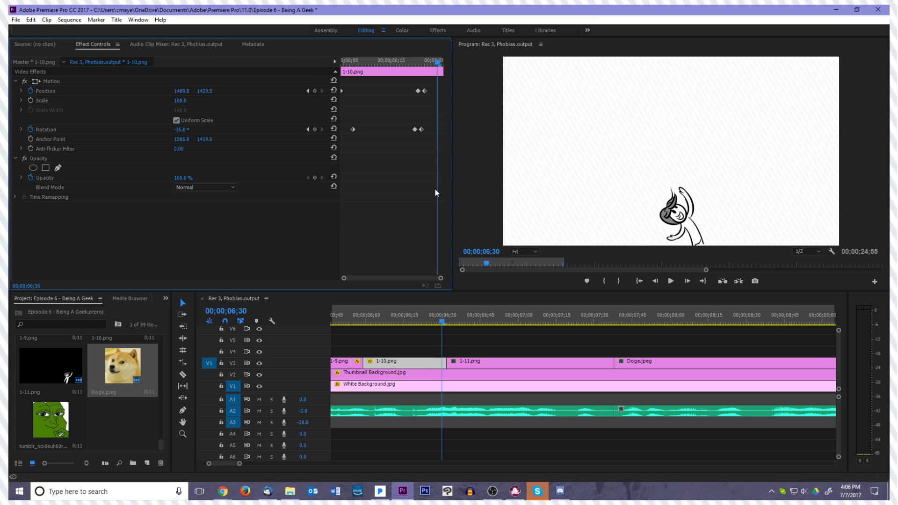
Move the figure in 1-10.png right to Position 1941, 1419 with a keyframe at 00;00;06;31
click(72, 82)
drag(601, 205, 658, 204)
click(405, 153)
Add a 25° Rotation keyframe to 1-10.png at 00;00;06;31 and check the swing through the cut to 1-11.png
click(189, 129)
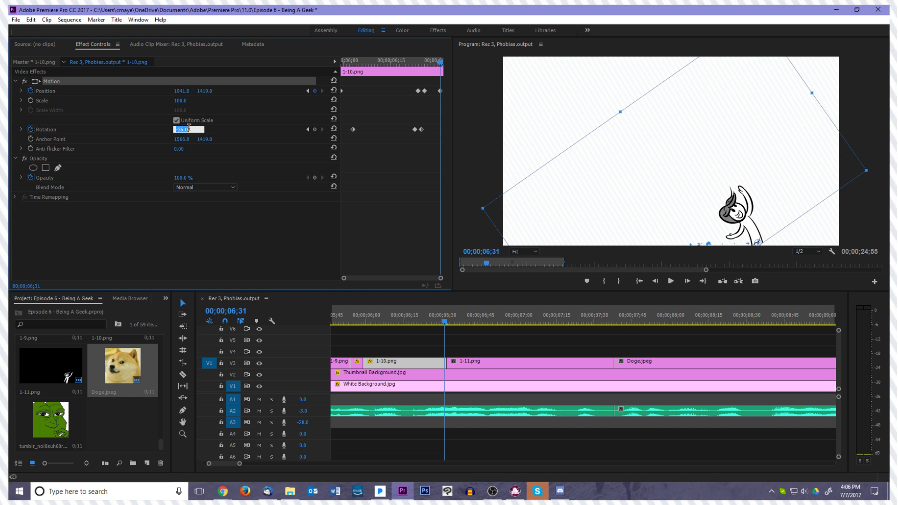
text(-15)
key(Return)
key(Left)
key(Left)
key(Left)
key(Left)
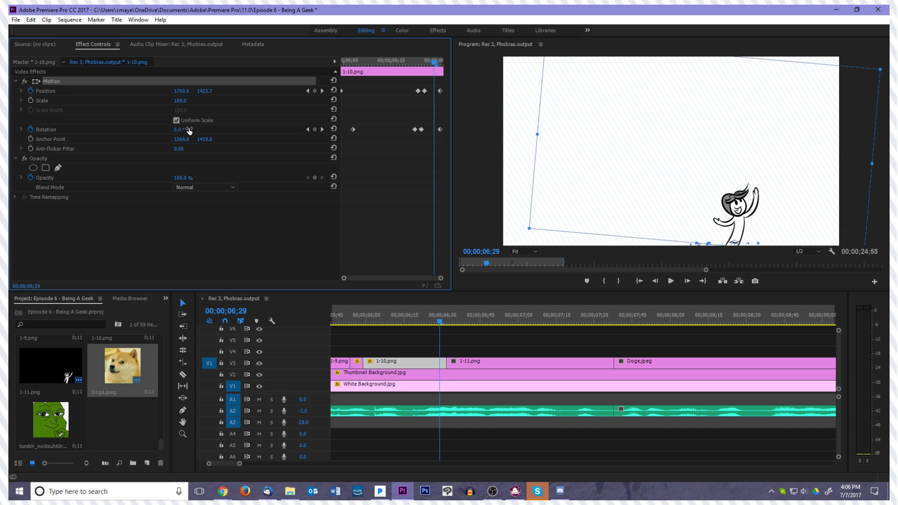
key(Right)
key(Right)
key(Right)
key(Right)
key(Right)
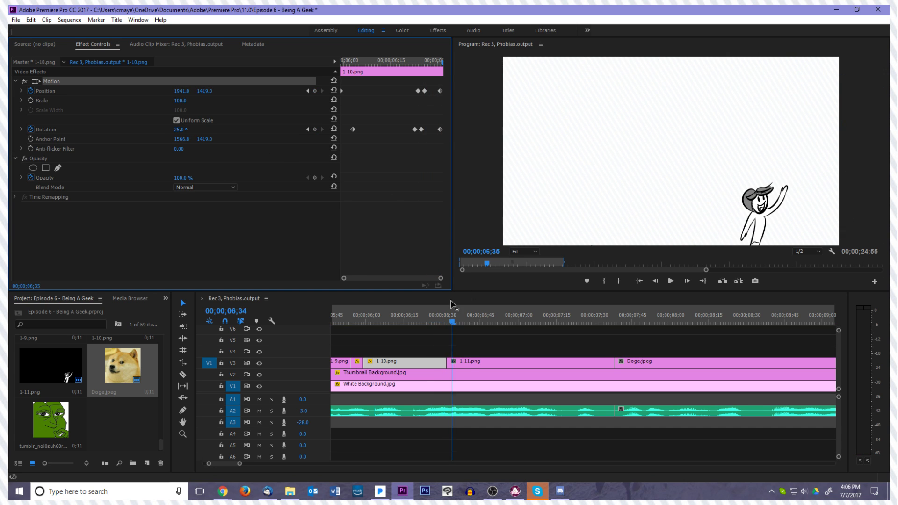
Try setting the Rotation of 1-11.png to 35° around its centred anchor point
click(467, 361)
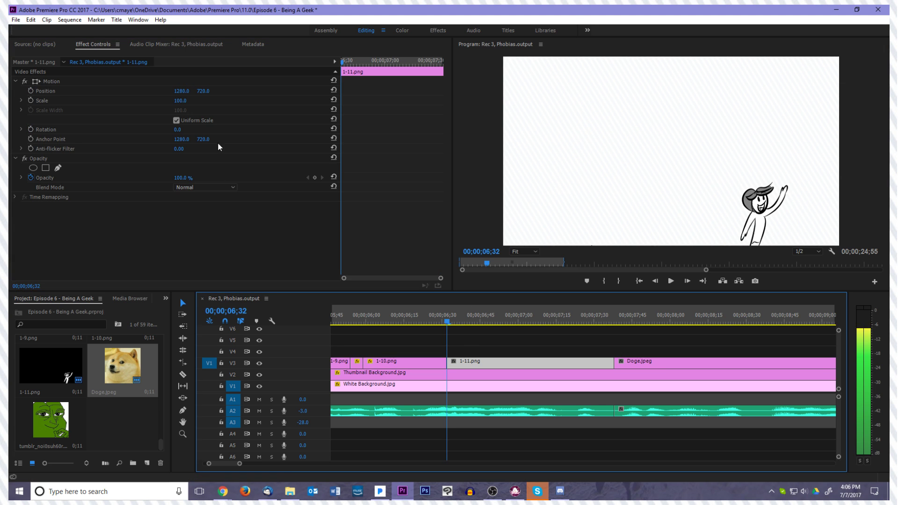
click(189, 130)
text(35)
key(Return)
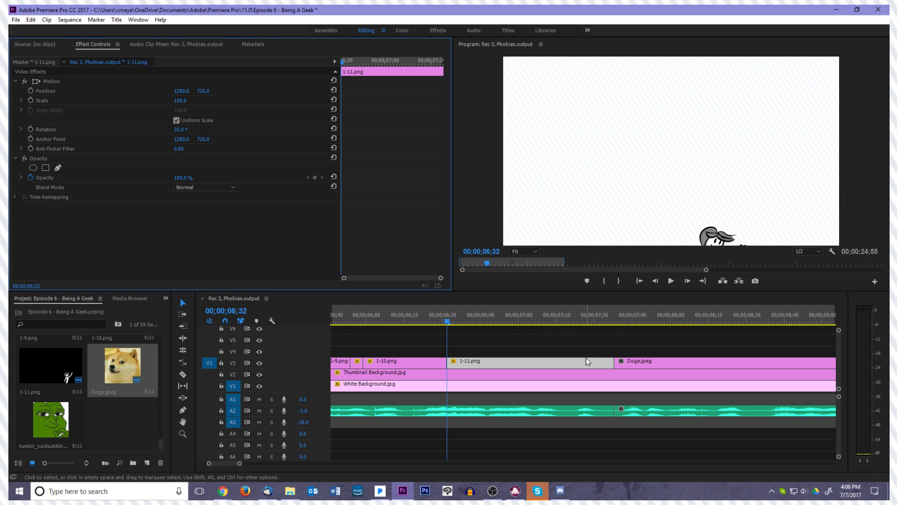
click(514, 371)
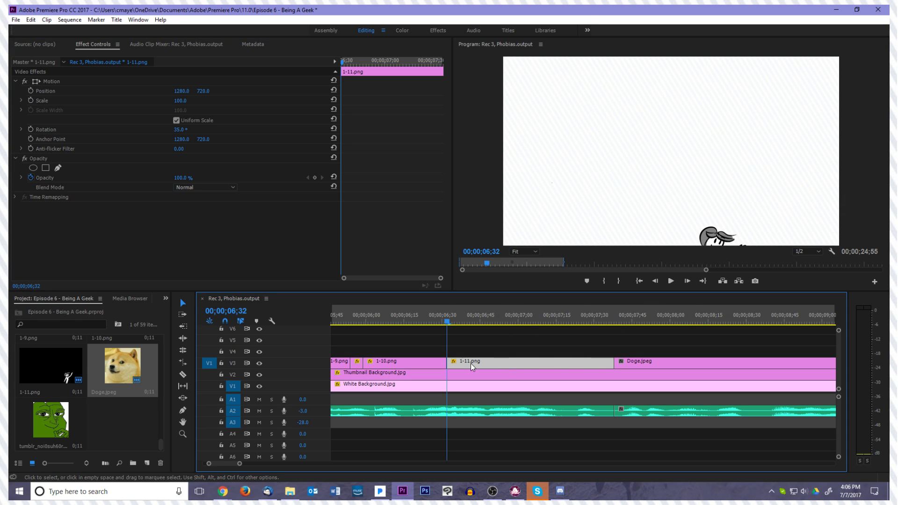
key(ctrl+z)
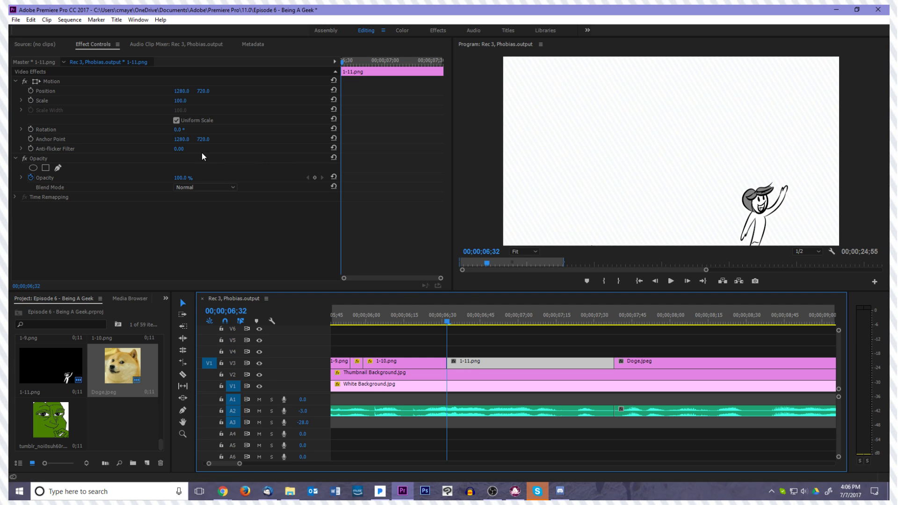
Move the anchor point of 1-11.png to the base of the figure, at about 1927, 1429.5
click(44, 79)
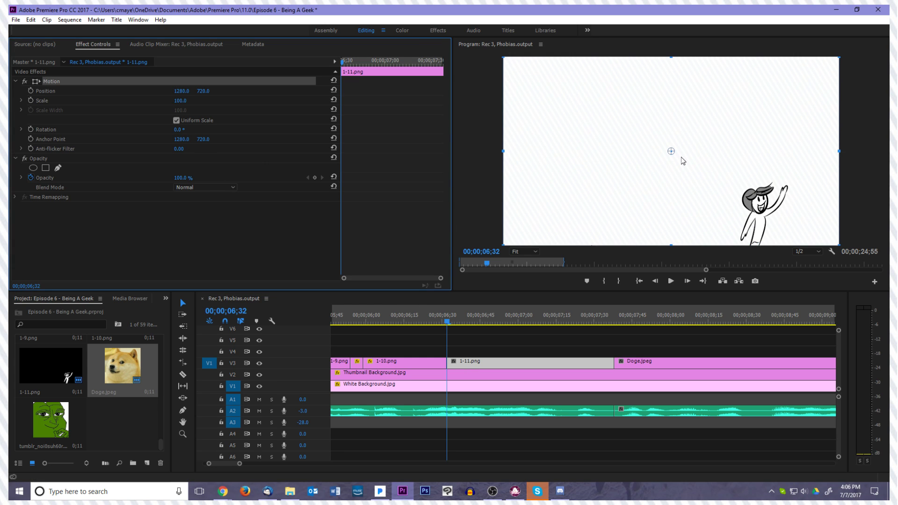
drag(674, 154, 679, 163)
drag(708, 202, 751, 248)
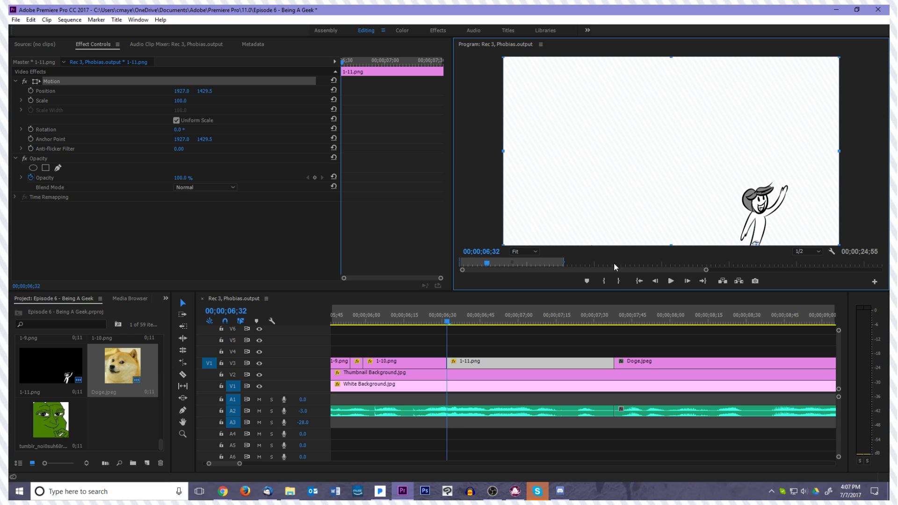
Play the sequence from its start through 1-11.png to check the animation, and scrub back into 1-11.png
click(639, 281)
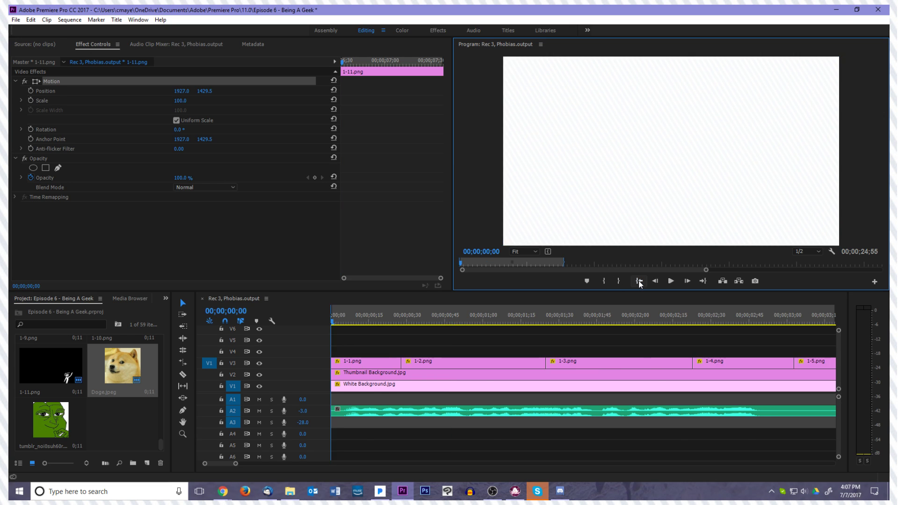
key(space)
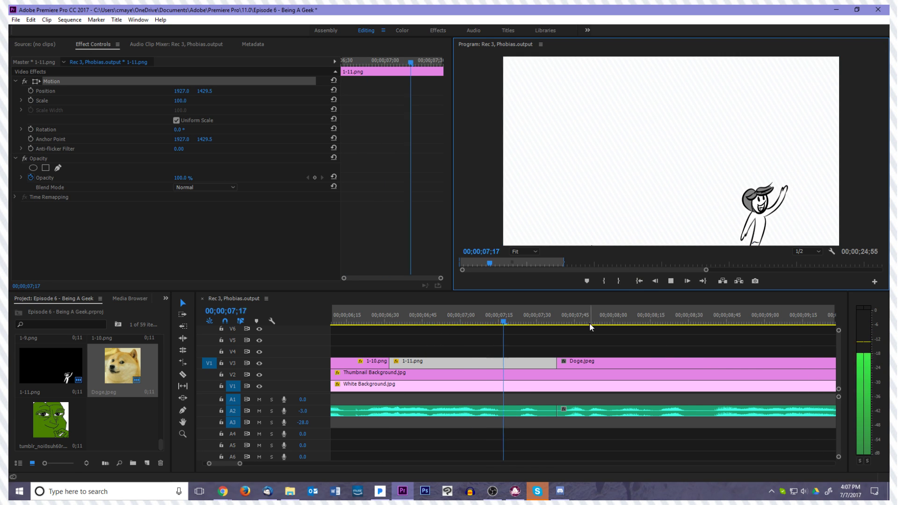
click(572, 320)
drag(567, 327, 487, 354)
Start Rotation keyframing on 1-11.png with a 0° keyframe at 00;00;07;07
key(Left)
key(Left)
key(Left)
key(Left)
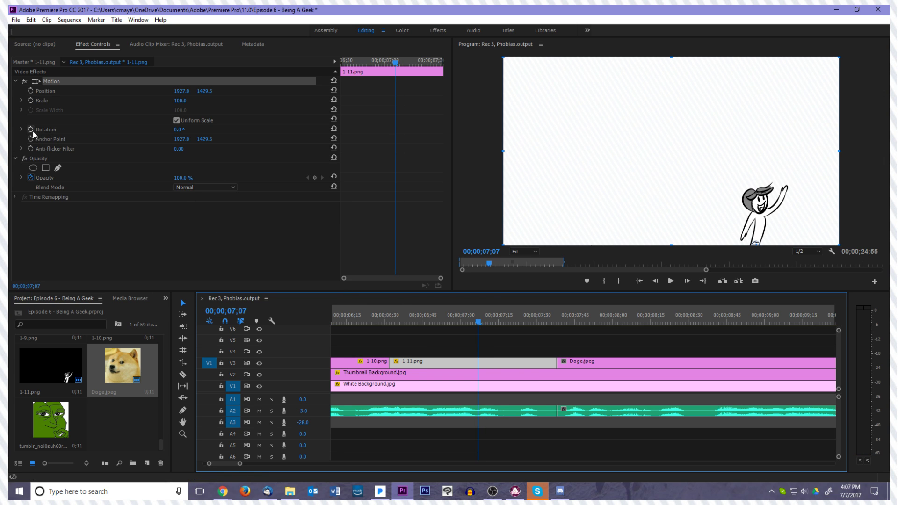
click(55, 83)
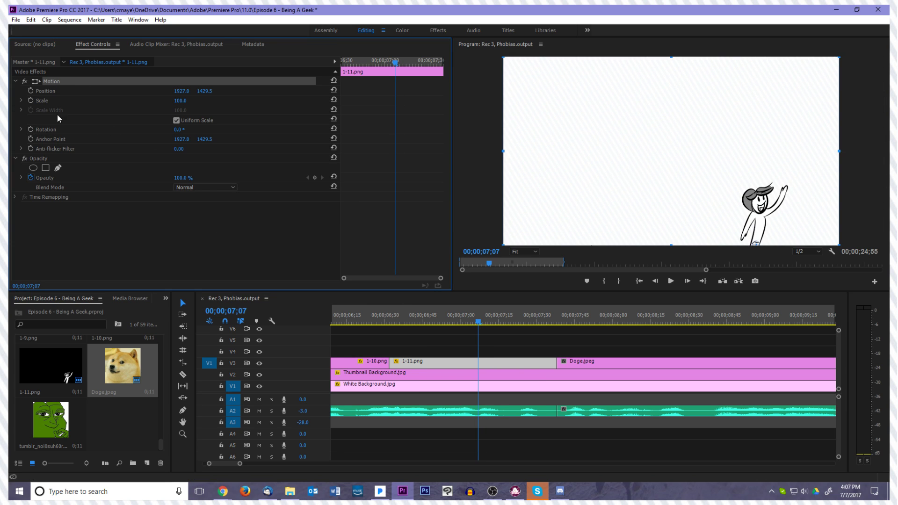
click(31, 130)
Add a -15° Rotation keyframe to 1-11.png at 00;00;07;13
key(Right)
key(Right)
key(Right)
key(Right)
key(Right)
key(Right)
click(188, 128)
text(-15)
key(Return)
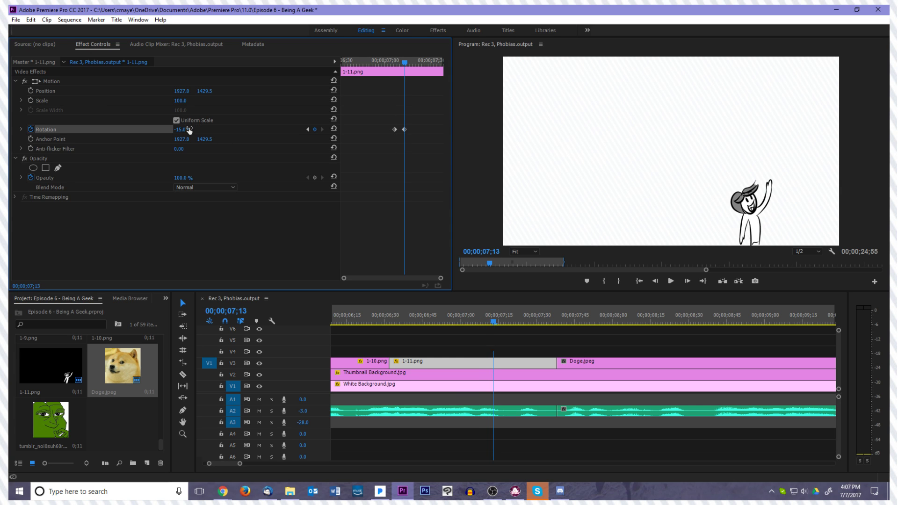
Add a -10° Rotation keyframe to 1-11.png just after the -15° one so the tilt settles back
key(Right)
key(Right)
click(189, 129)
text(-10)
key(Return)
Replay the tilt in 1-11.png and the sequence from its start into Doge.jpeg to check the motion
key(space)
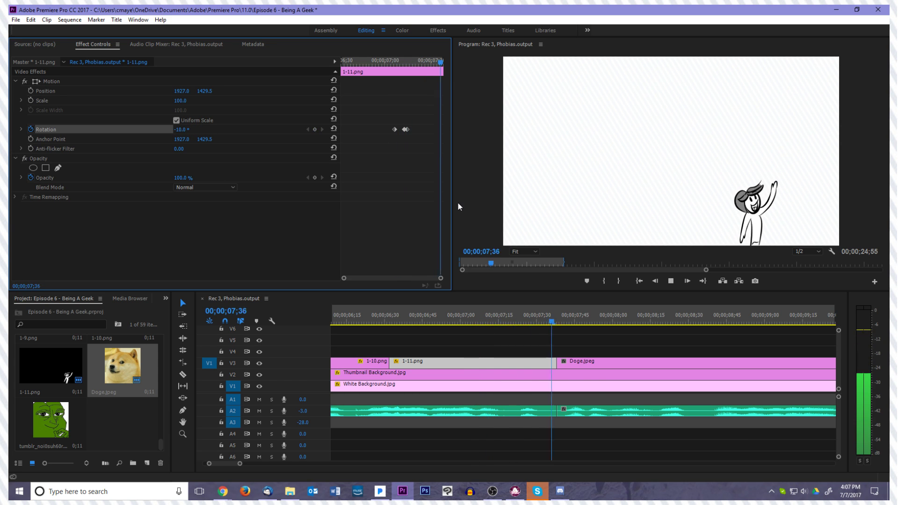
key(space)
drag(596, 322, 441, 323)
key(space)
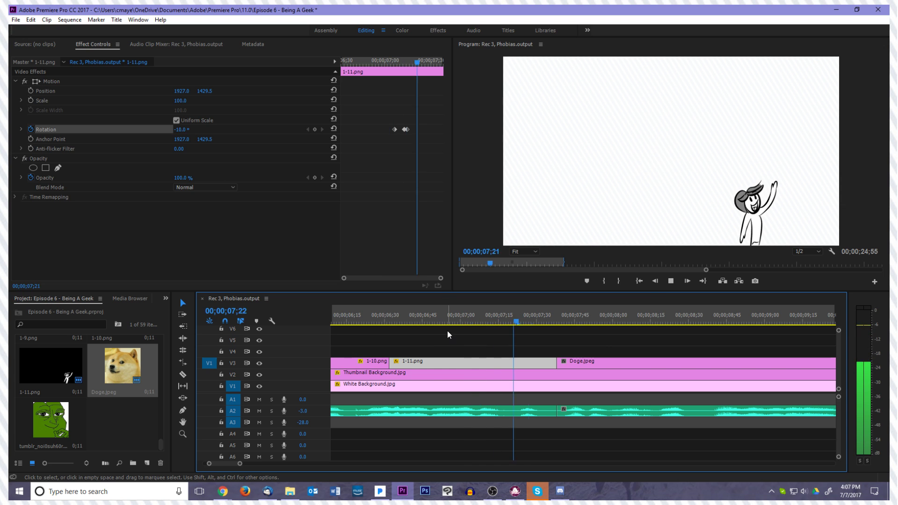
click(639, 281)
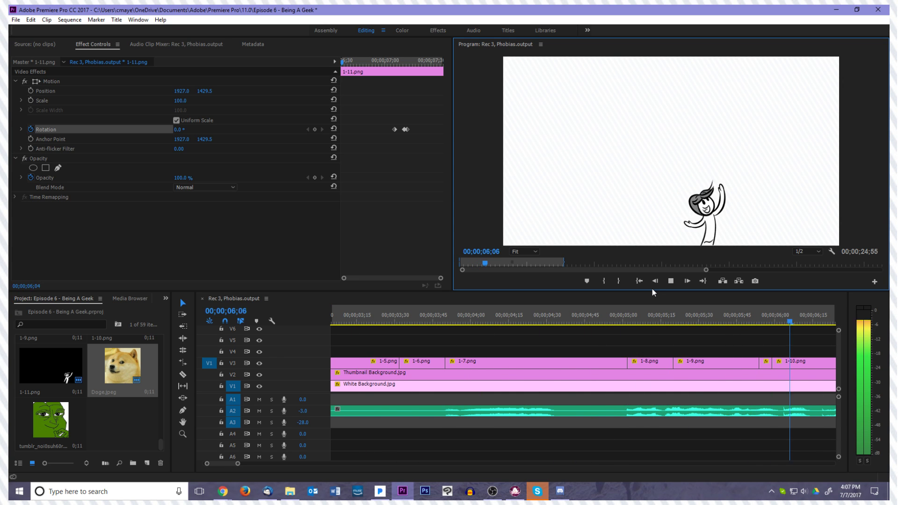
key(space)
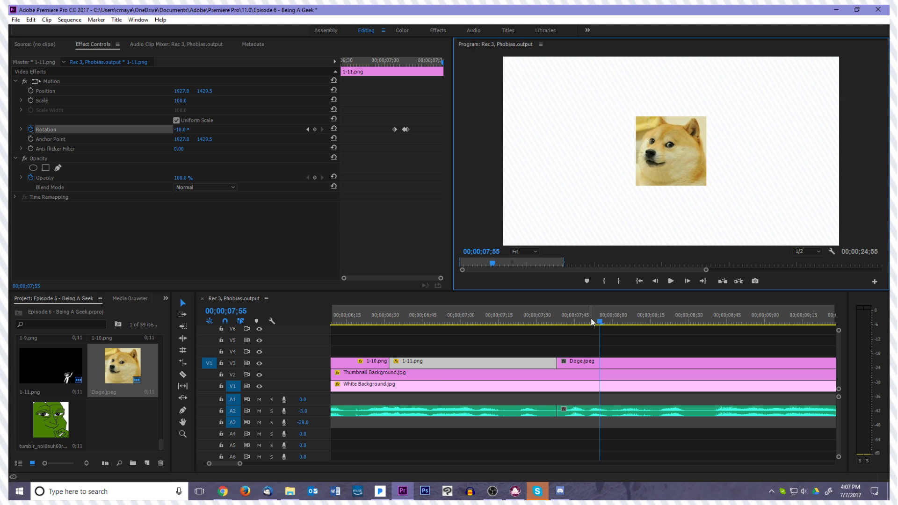
Return to the start, show the whole edited section in the timeline and play it to its end at 00;00;24;56
click(636, 283)
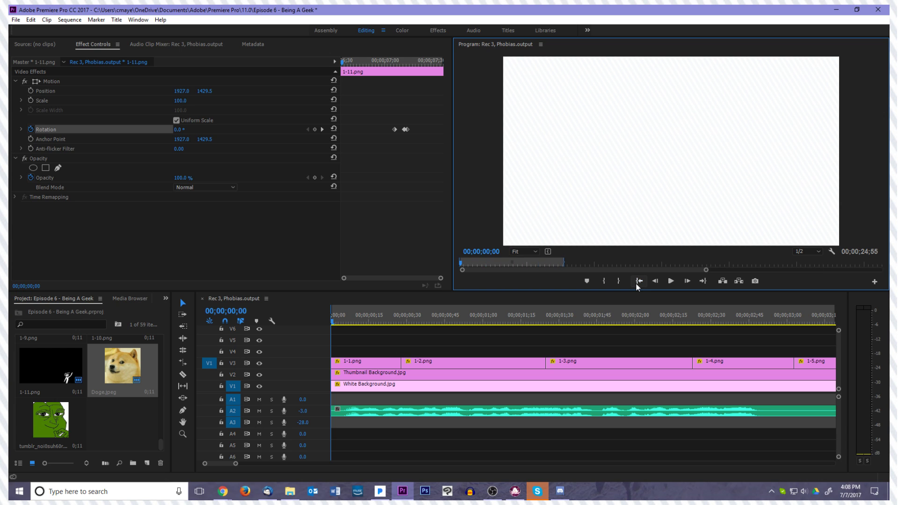
click(626, 299)
key(minus)
key(minus)
key(minus)
key(minus)
key(minus)
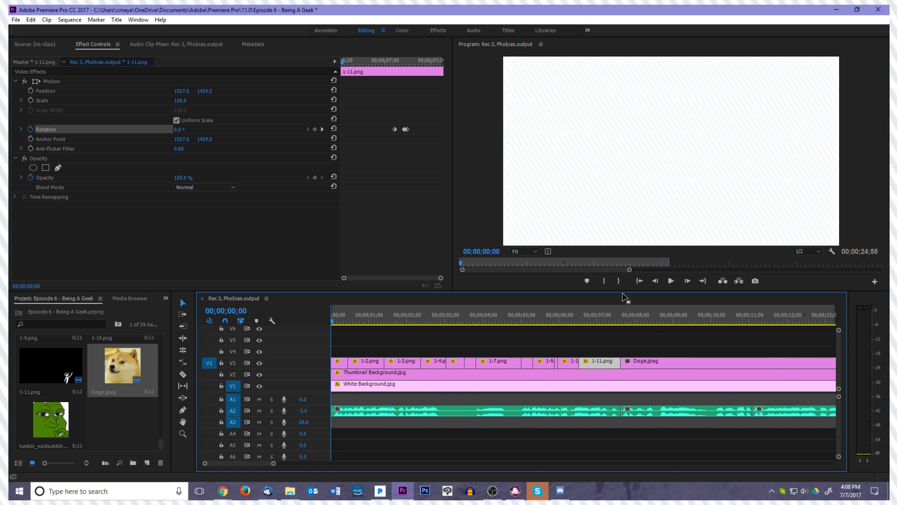
key(equal)
key(equal)
key(equal)
key(equal)
key(equal)
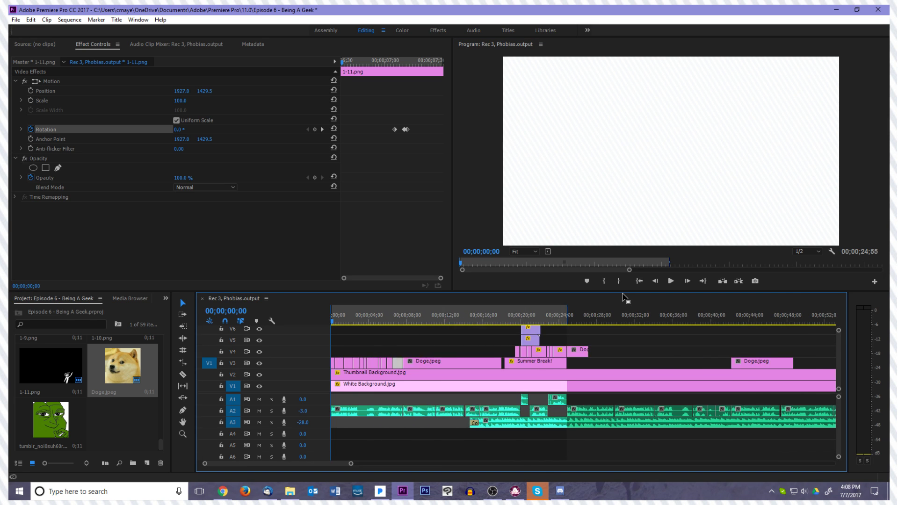
key(minus)
key(minus)
click(676, 279)
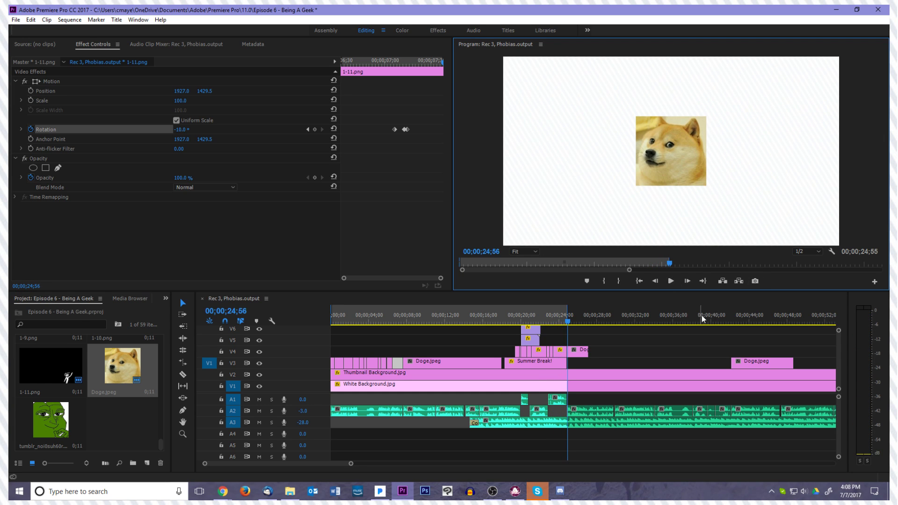
Review the Summer Break! section closely, playing and scrubbing its drawings up to 2-8.png
click(560, 342)
key(equal)
key(equal)
key(equal)
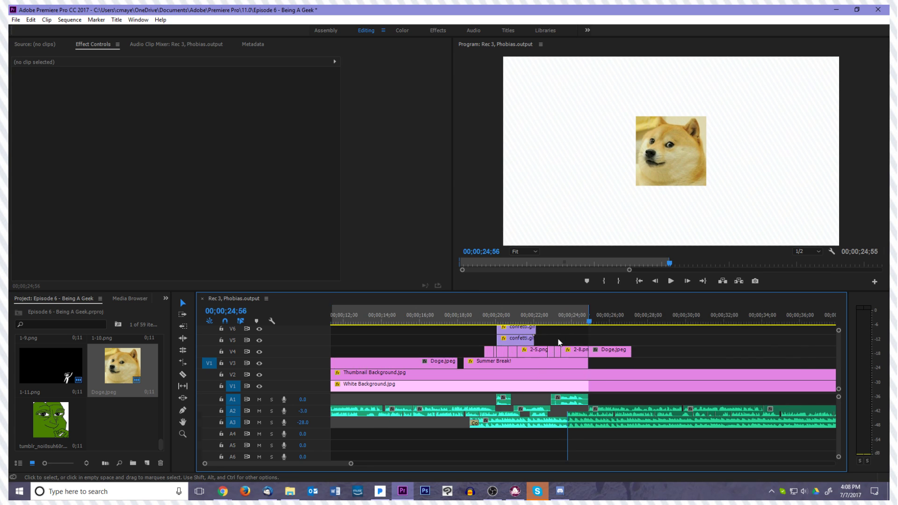
drag(588, 318, 333, 319)
key(space)
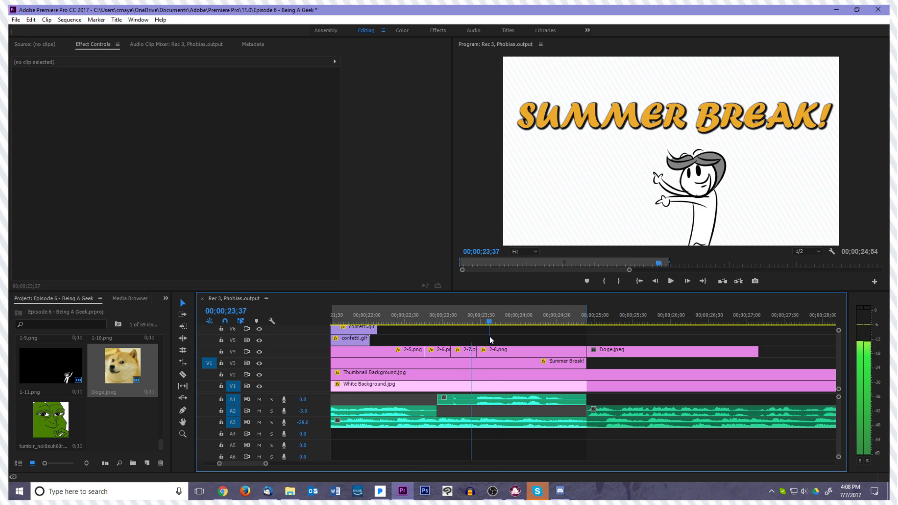
scroll(456, 347, up, 3)
scroll(456, 347, up, 3)
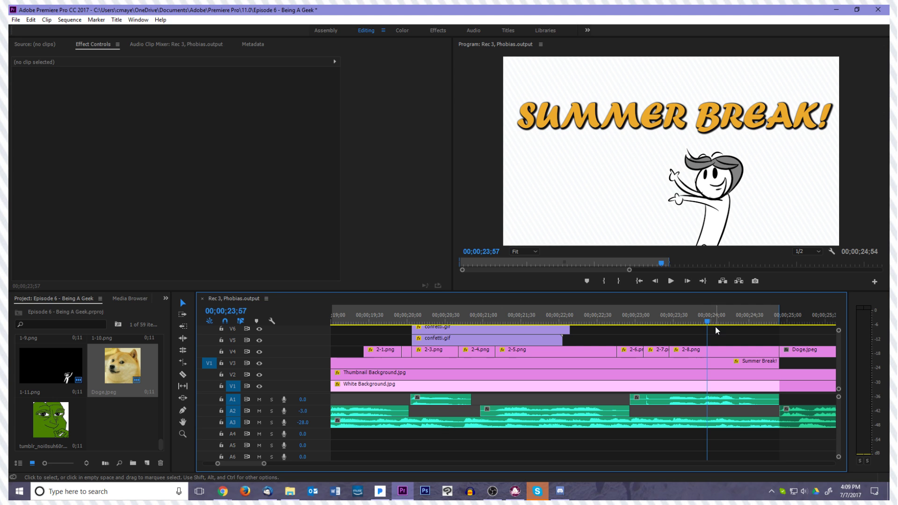
Move the playhead back to 2-6.png and save the project
drag(715, 325, 622, 322)
click(16, 19)
click(34, 105)
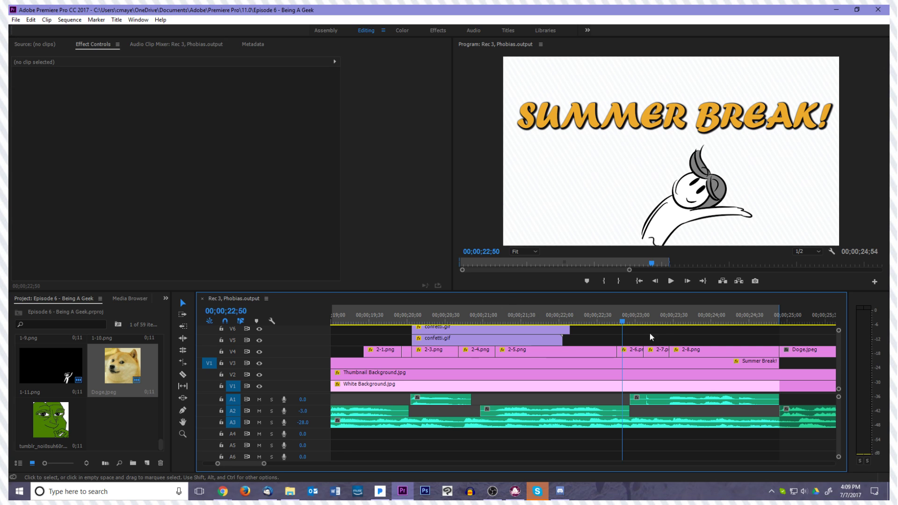
Shorten the sequence's In/Out range to 00;00;07;38, ending where the first Doge.jpeg begins, and play across its end
click(638, 281)
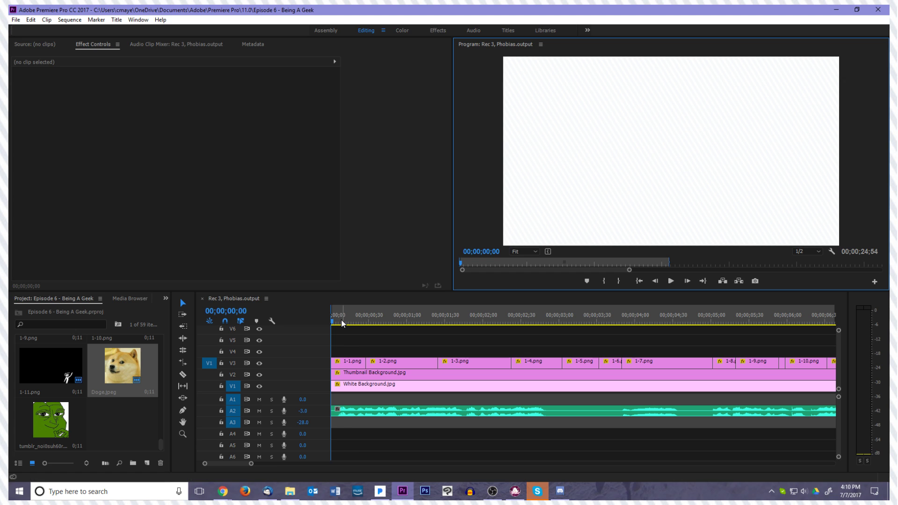
mouse_move(332, 322)
mouse_down()
mouse_move(360, 327)
mouse_move(319, 324)
mouse_up()
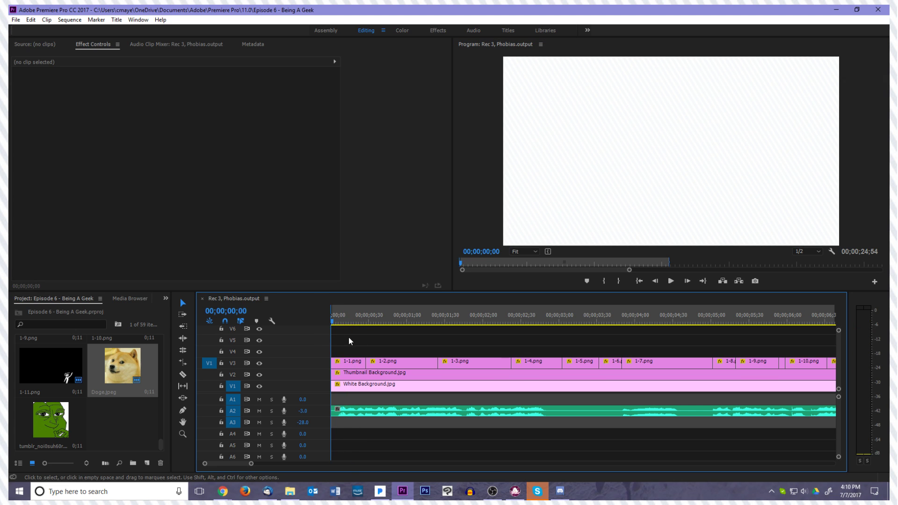
click(493, 350)
click(452, 357)
key(minus)
key(minus)
key(minus)
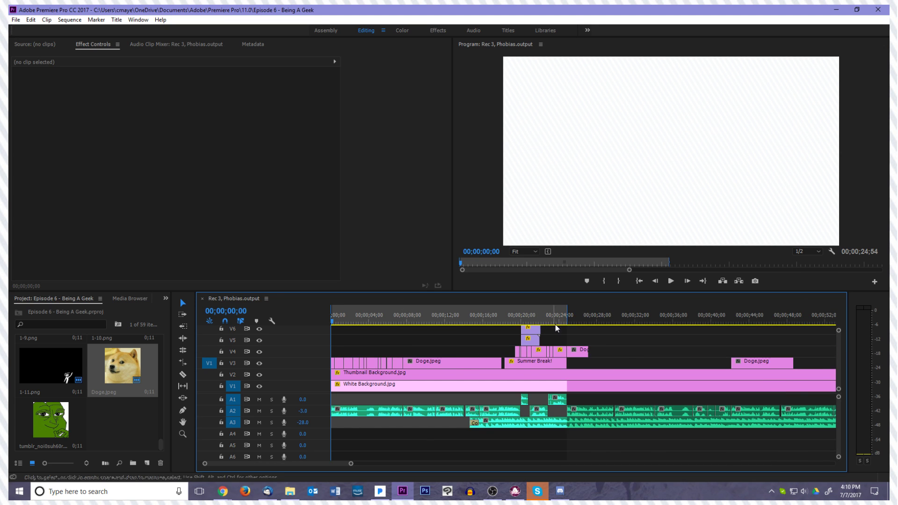
drag(569, 319, 405, 352)
key(space)
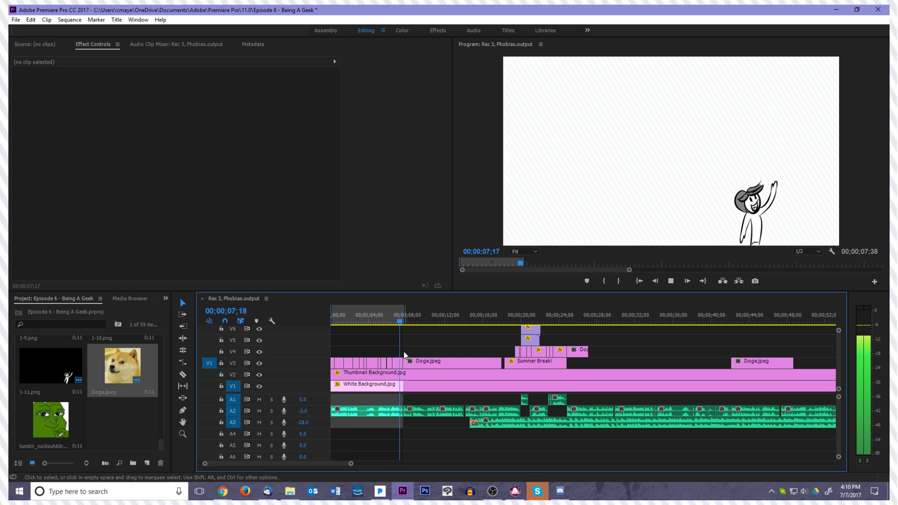
key(space)
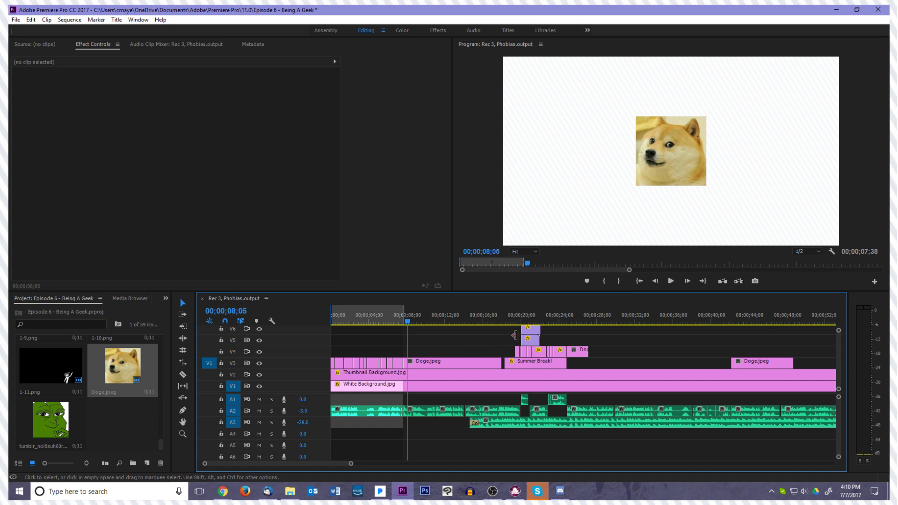
click(640, 280)
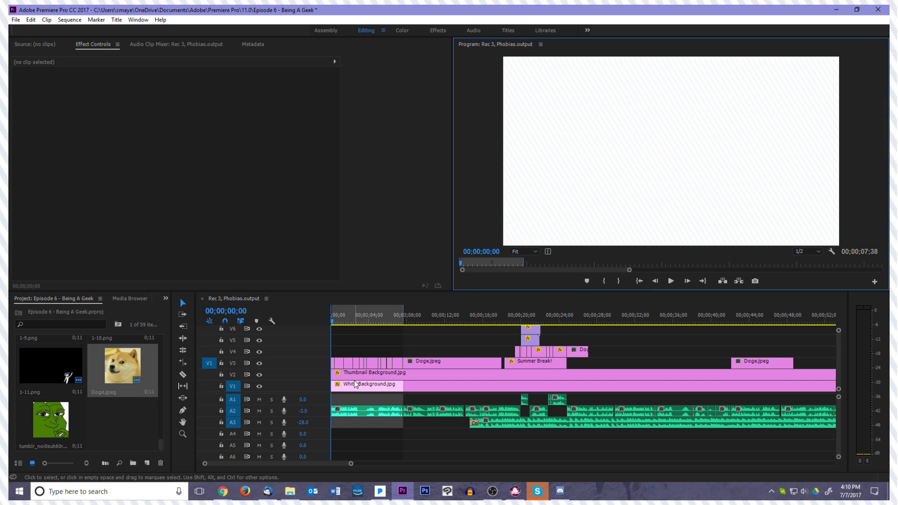
With the playhead at 00;00;02;05, create a new title item named "Look what we did on-stream!!!"
click(350, 321)
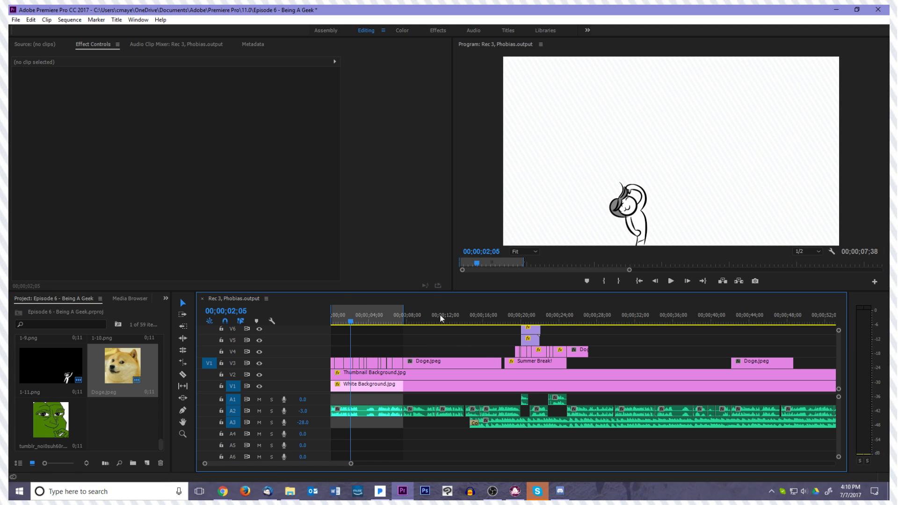
click(109, 416)
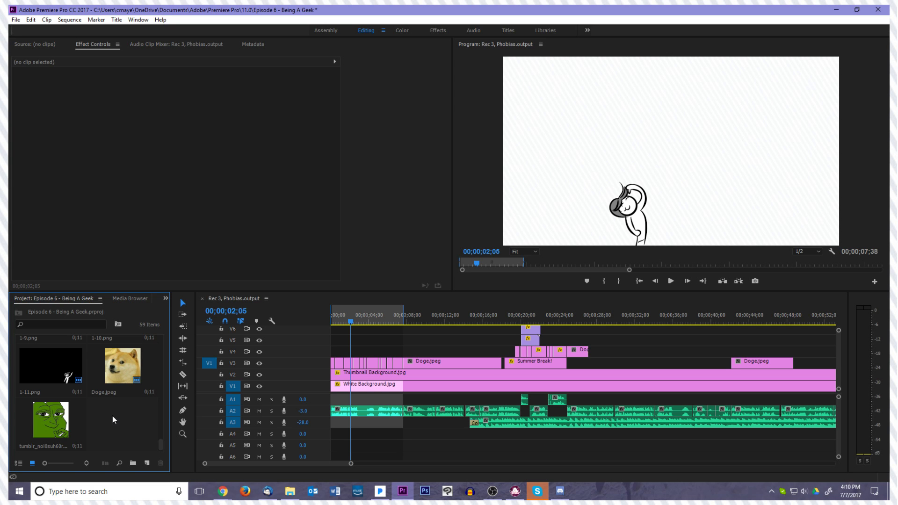
right_click(113, 416)
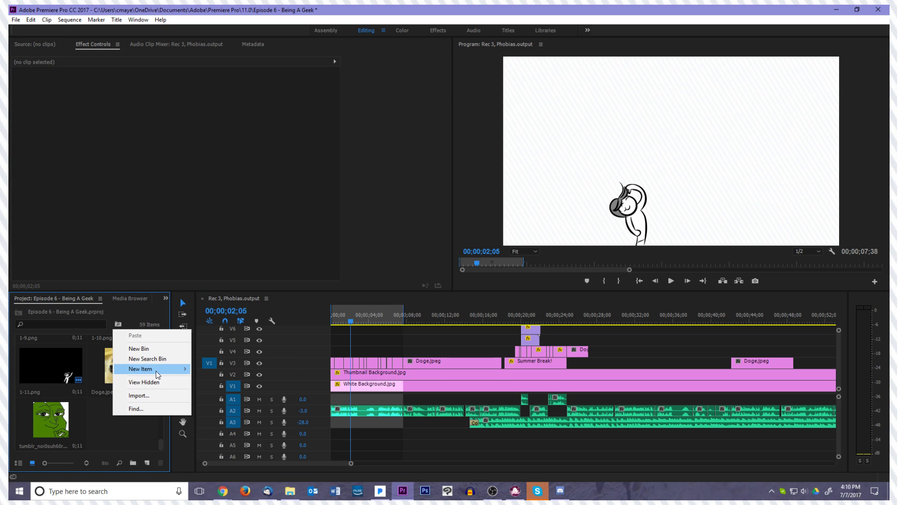
mouse_move(157, 375)
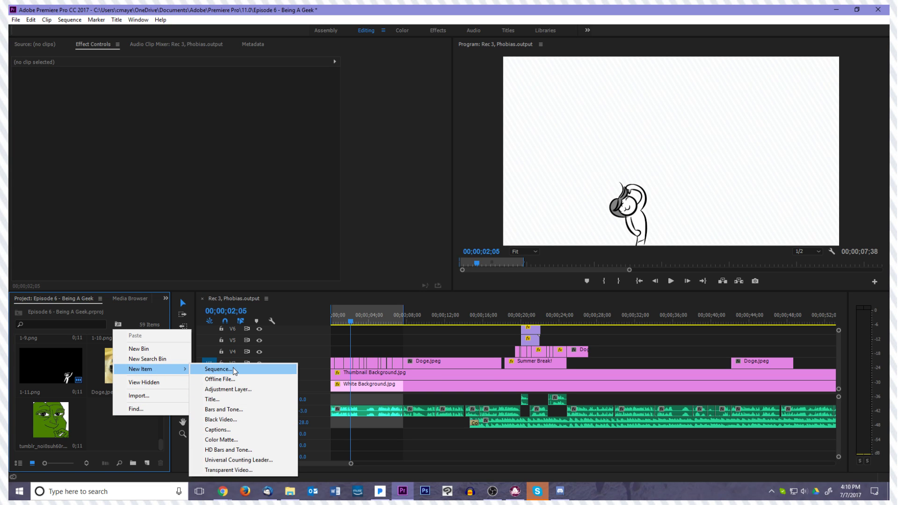
click(233, 399)
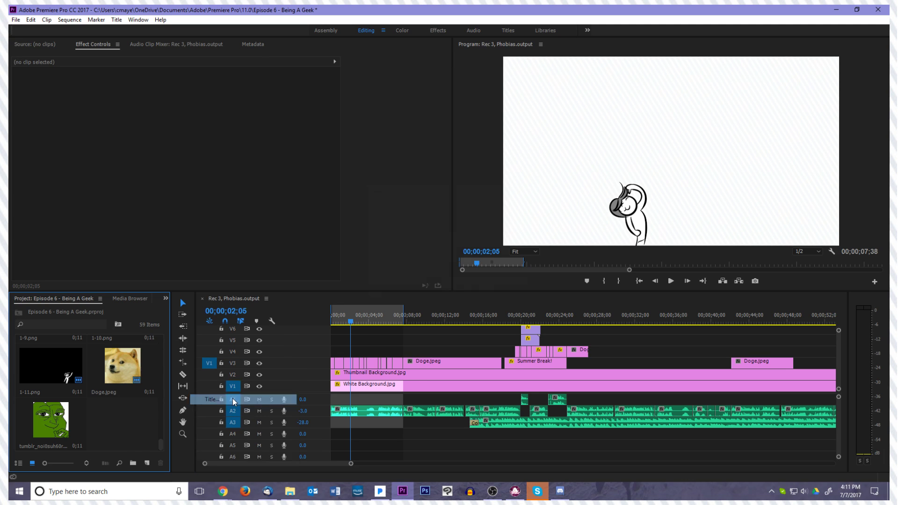
text(Look )
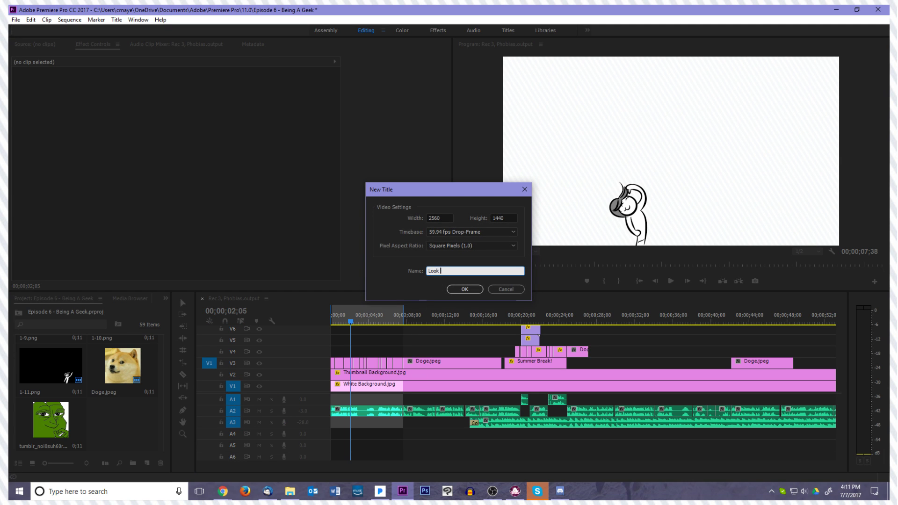
text(what we did wi)
key(BackSpace)
text(on-stream!!!)
key(Return)
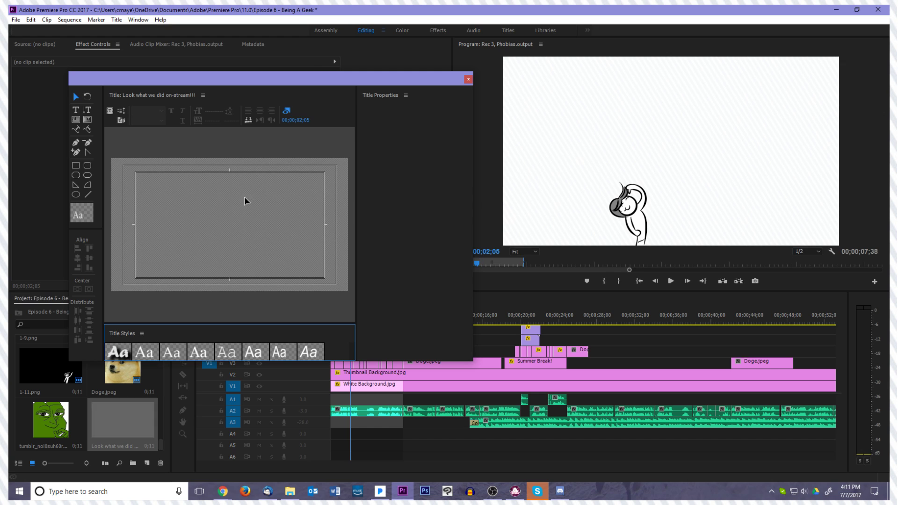
Add the two-line text "Look what we did" / "On-Stream!" to the title, using the first title style in Forte
click(76, 110)
click(115, 352)
click(138, 185)
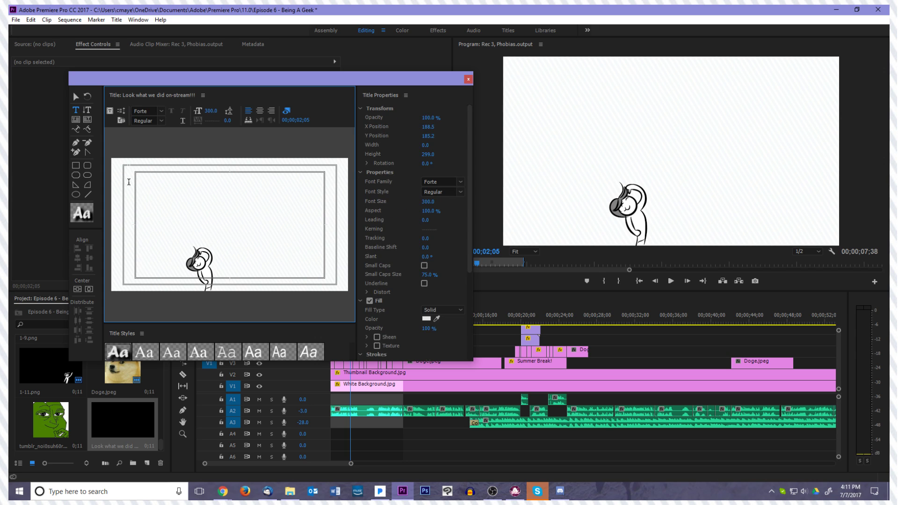
text(Look what we did)
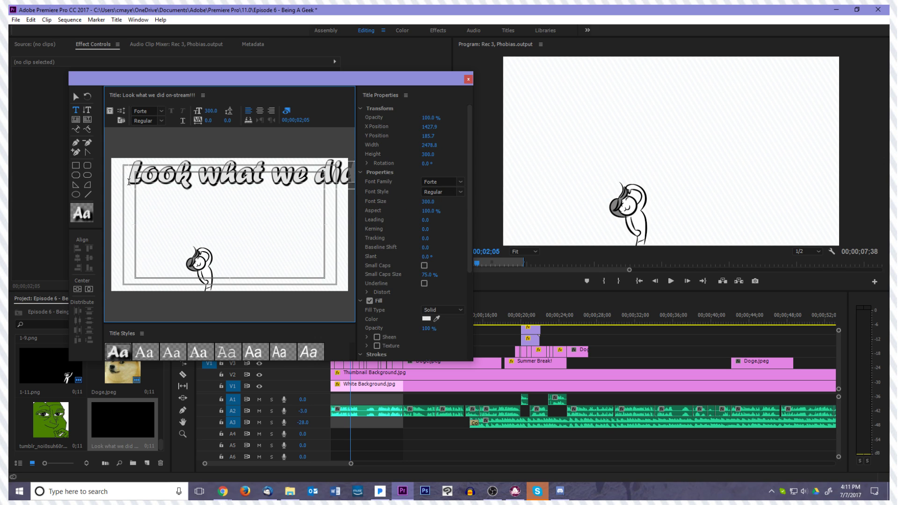
key(Return)
text(On-s)
key(BackSpace)
text(Stream!)
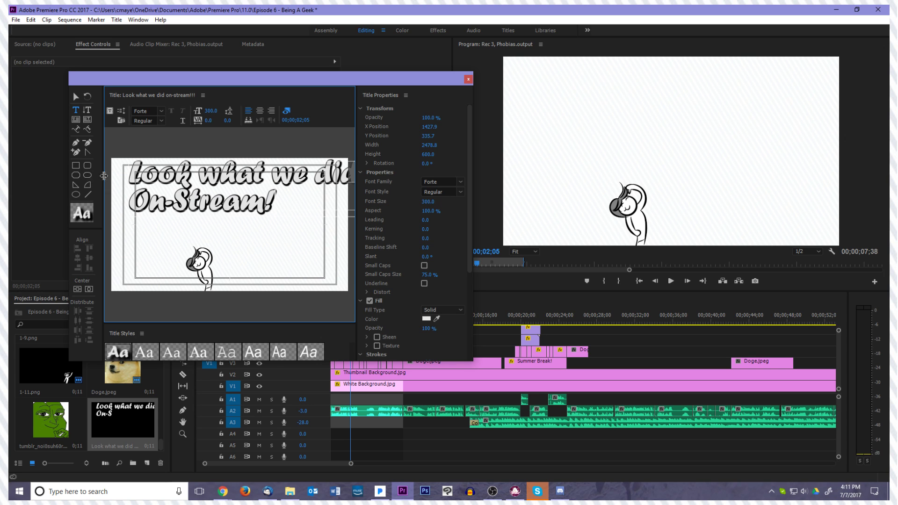
Centre-align the title text, set its font size to 250 and move it to about X 1259, Y 375
drag(129, 170, 337, 201)
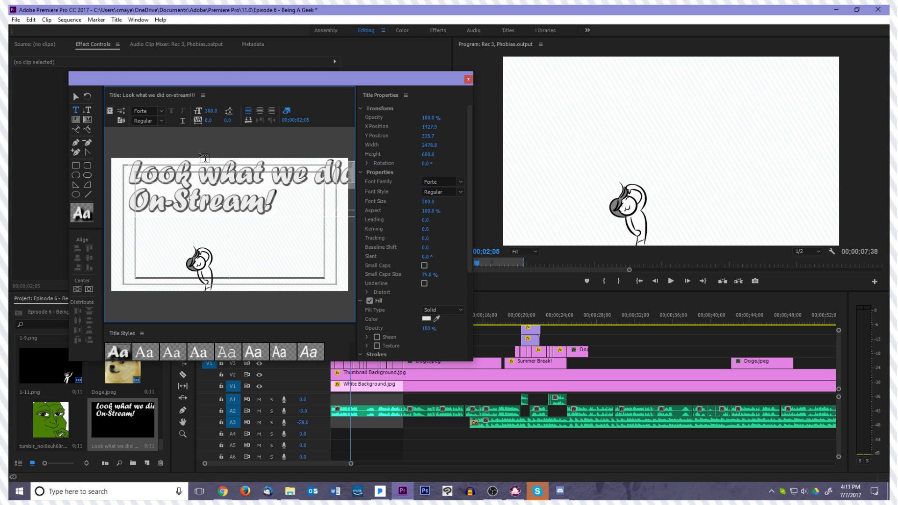
click(260, 111)
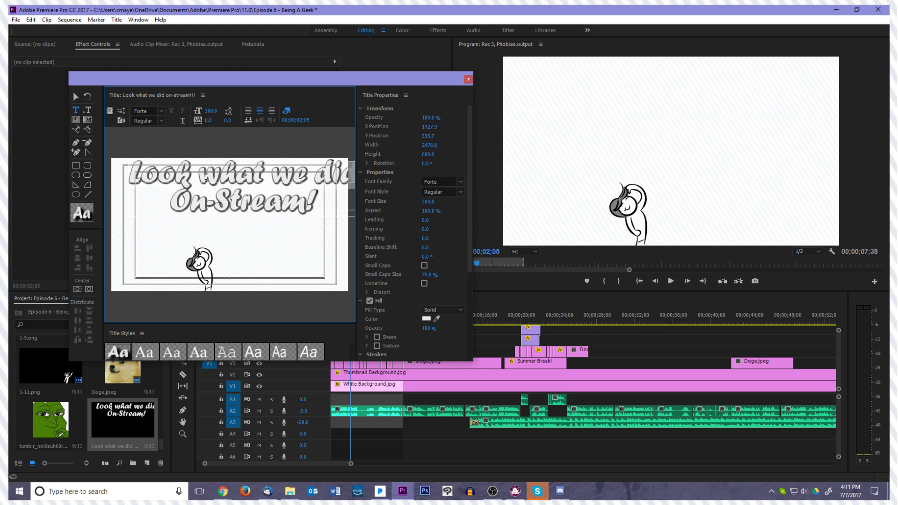
click(214, 109)
text(250)
key(Return)
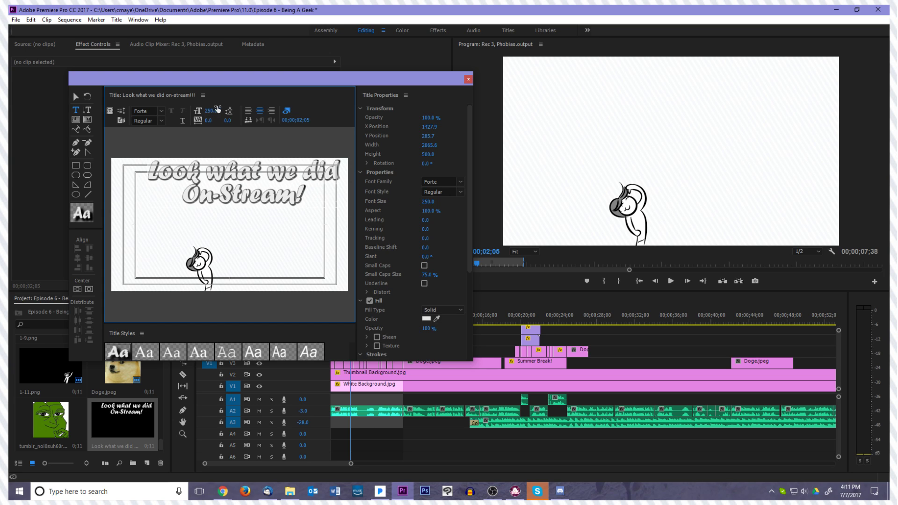
click(75, 97)
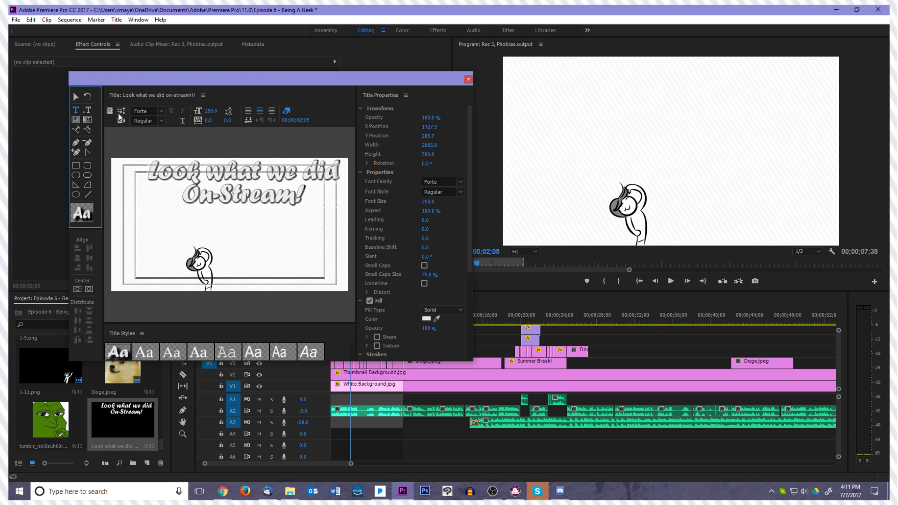
drag(248, 181, 228, 191)
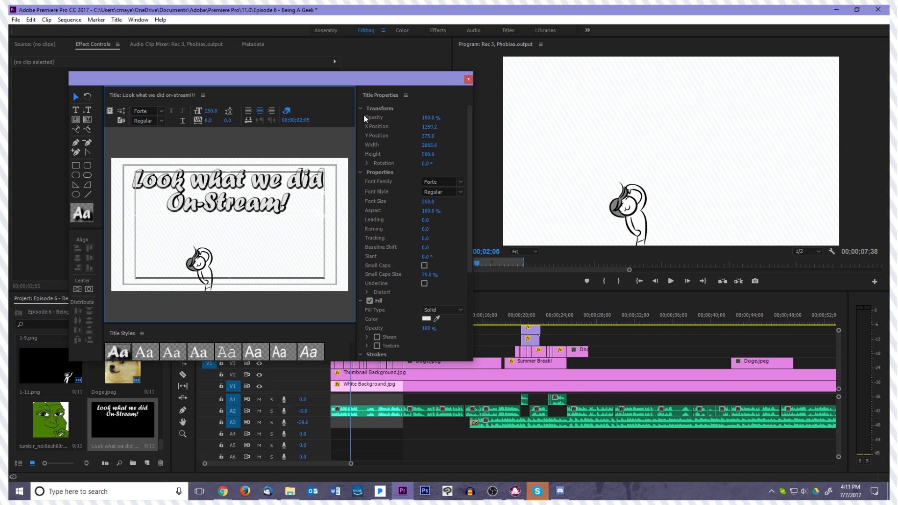
Close the title editor and place the title on V5 from the sequence start across the whole In/Out range
click(468, 79)
drag(402, 366, 265, 341)
key(minus)
click(339, 341)
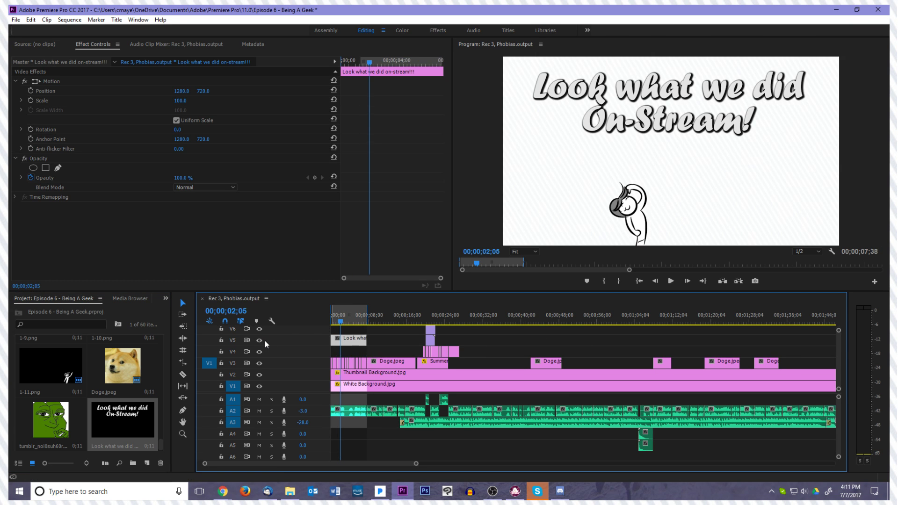
click(640, 281)
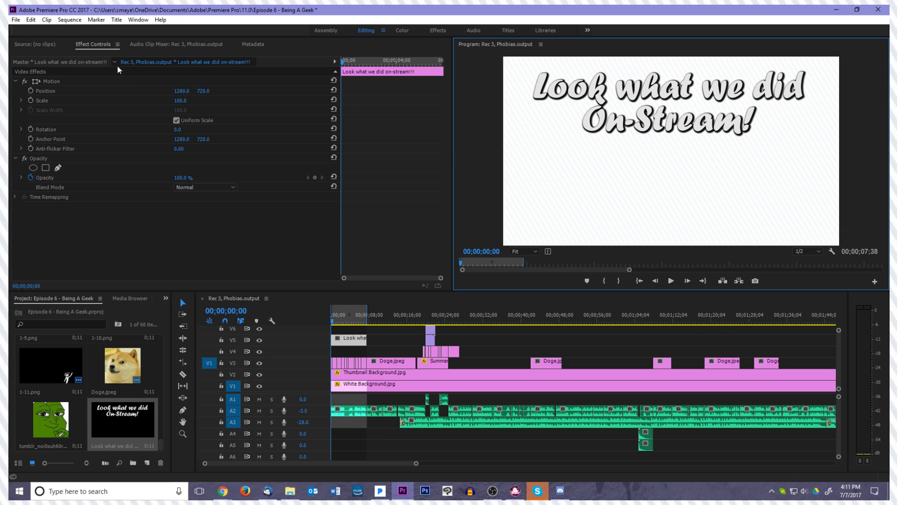
Export the In/Out range as an Animated GIF using the Twitter Gifs preset
click(14, 20)
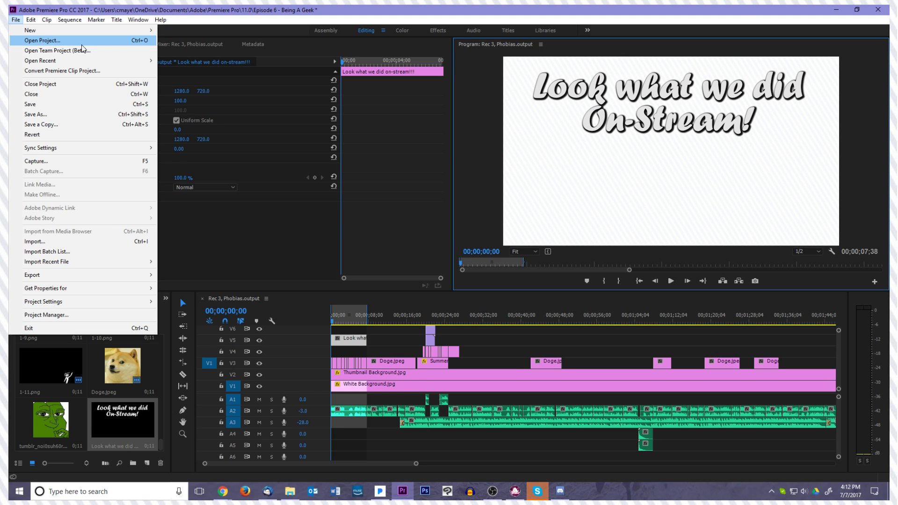
mouse_move(47, 20)
mouse_move(10, 21)
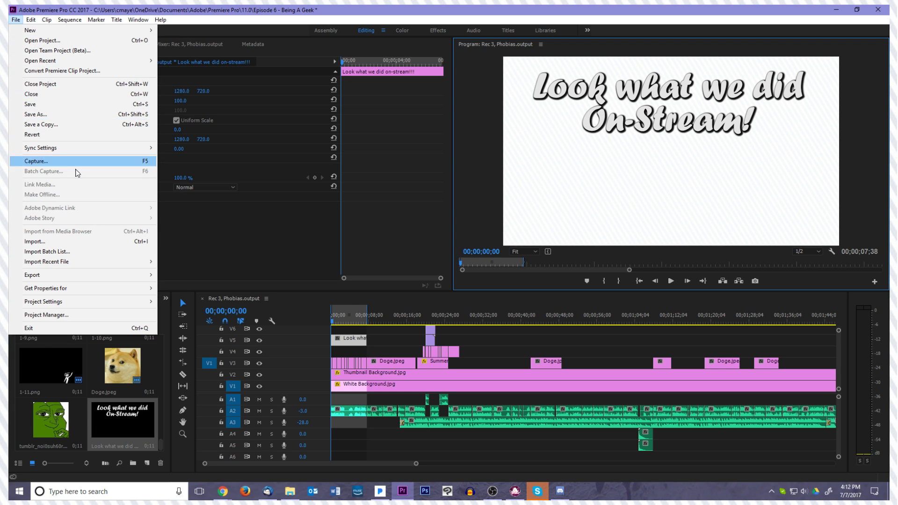
mouse_move(110, 274)
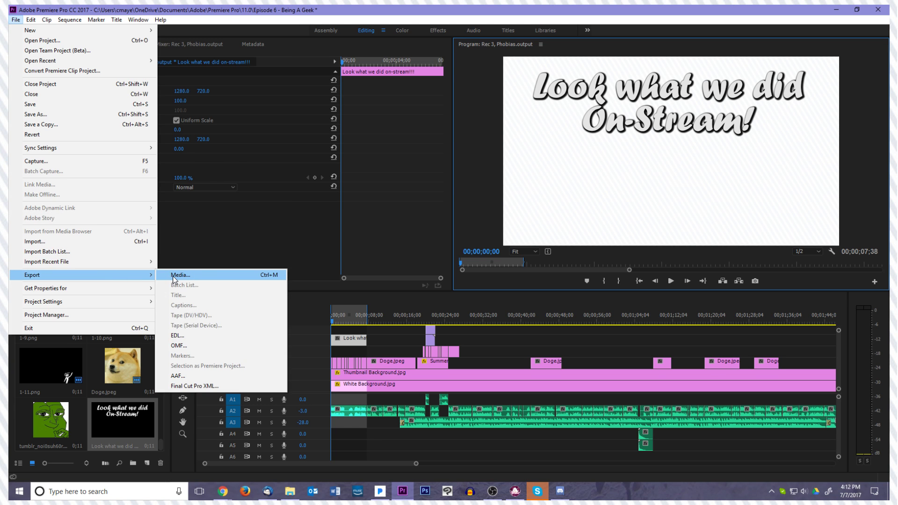
click(173, 276)
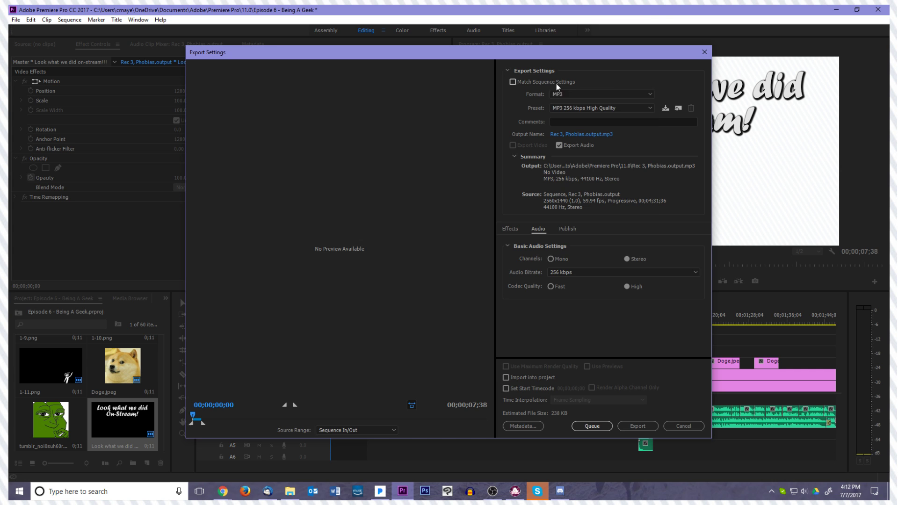
click(564, 93)
click(590, 123)
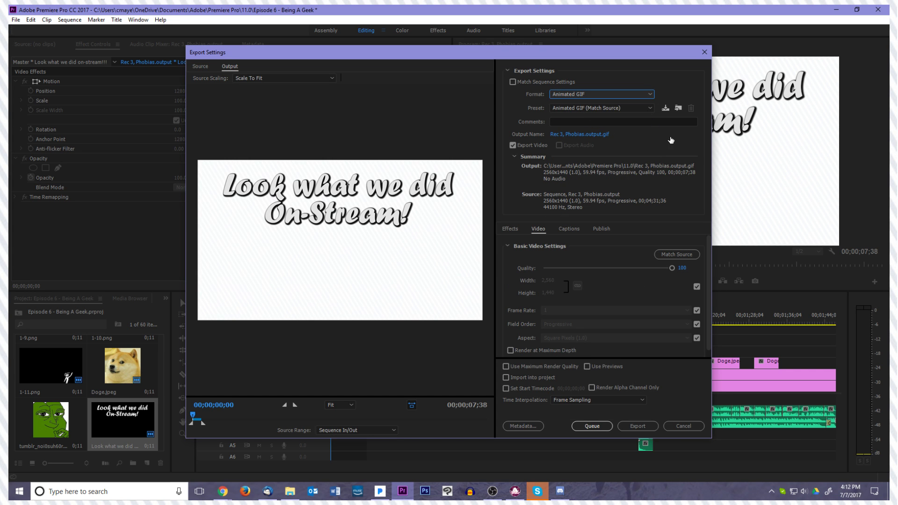
click(623, 108)
click(571, 116)
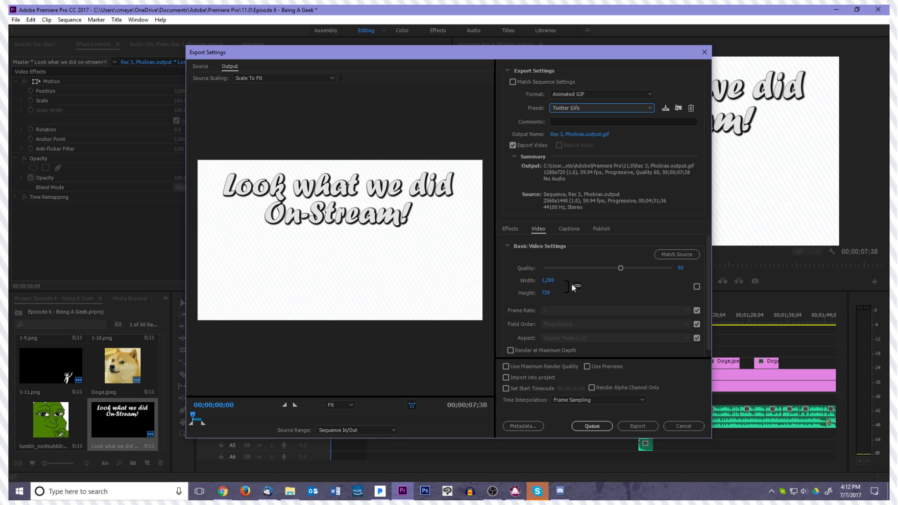
click(633, 428)
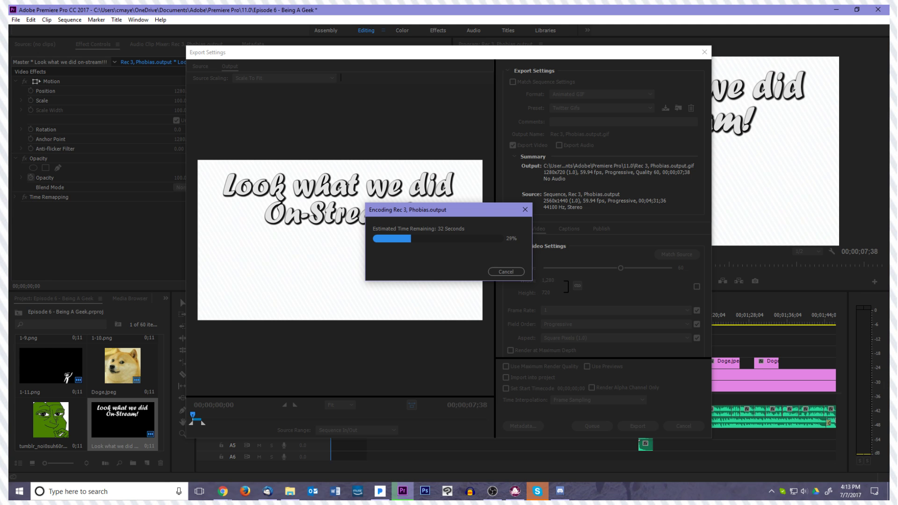
drag(889, 20, 662, 18)
drag(452, 22, 889, 37)
drag(890, 154, 889, 180)
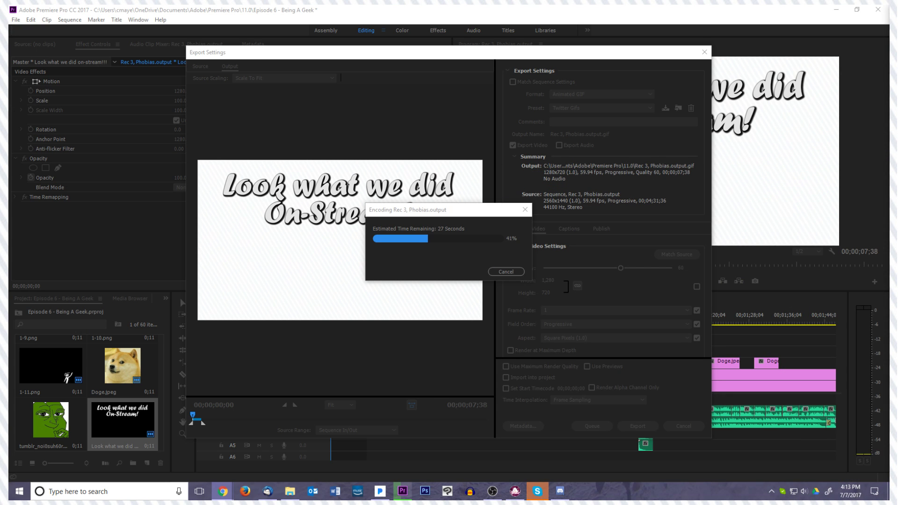
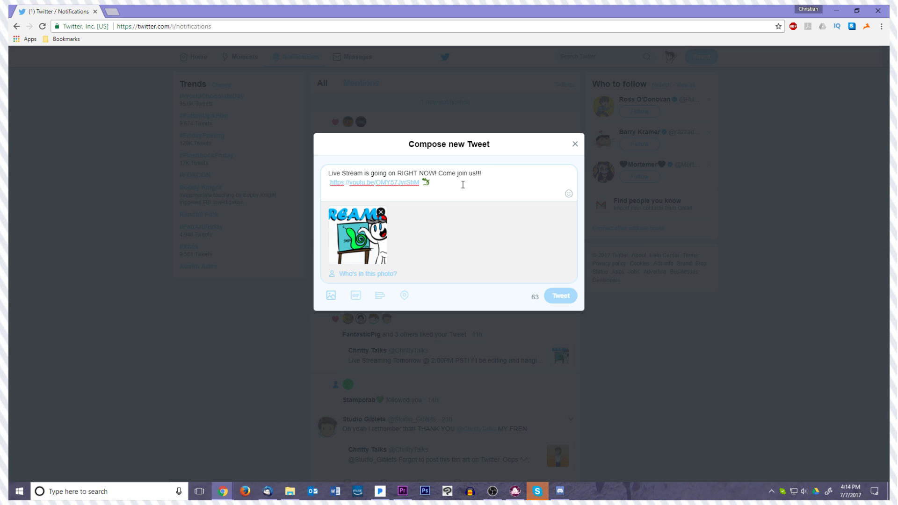
Leave the old tweet draft, load the new notification and open the latest follower's profile in a separate tab
key(ctrl+Return)
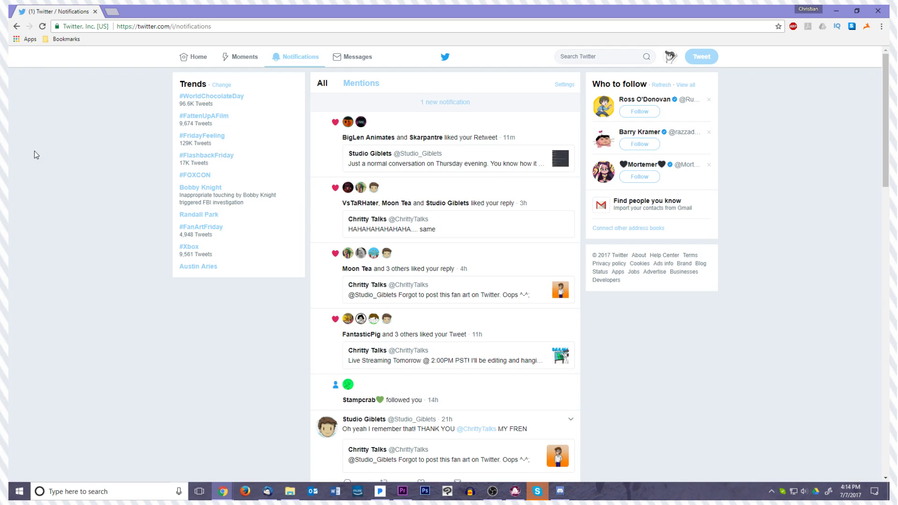
click(461, 102)
mouse_move(350, 109)
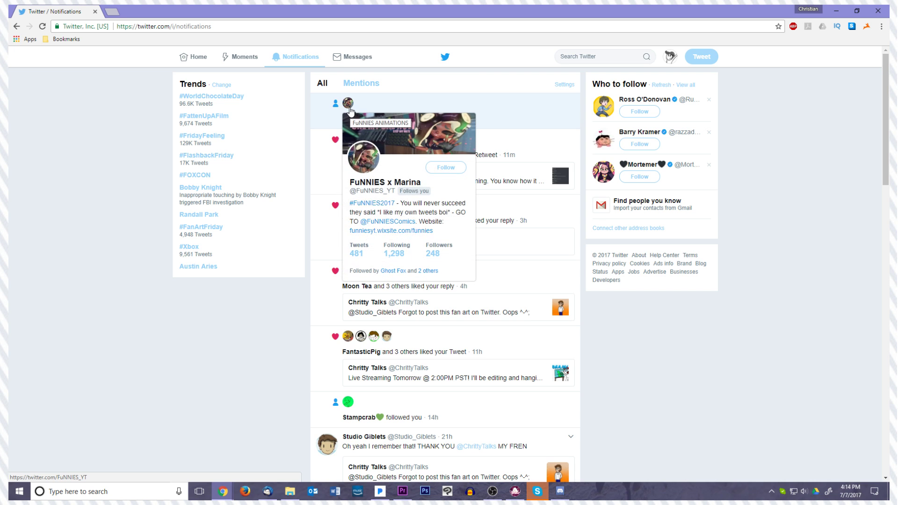
middle_click(350, 109)
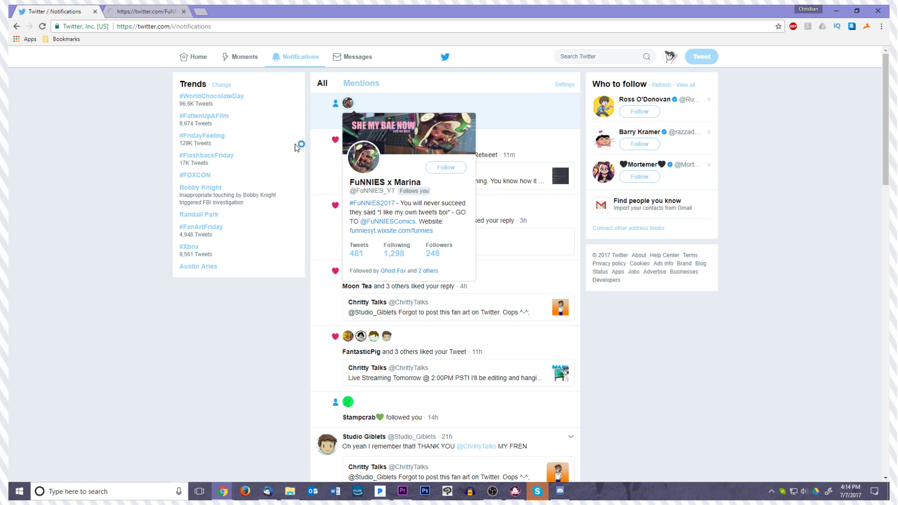
Start a new tweet and replace the draft text with "Our first Live Stream was a success! We got some animation done"
click(699, 60)
click(178, 112)
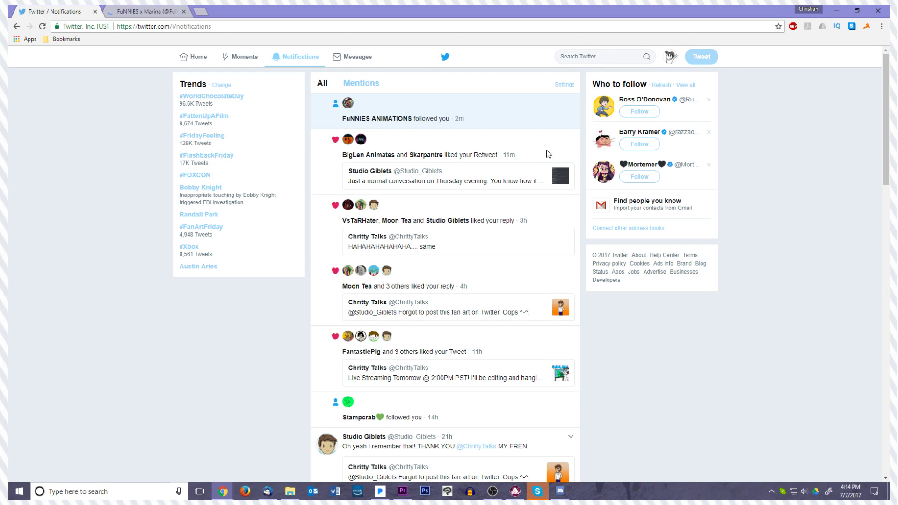
click(696, 58)
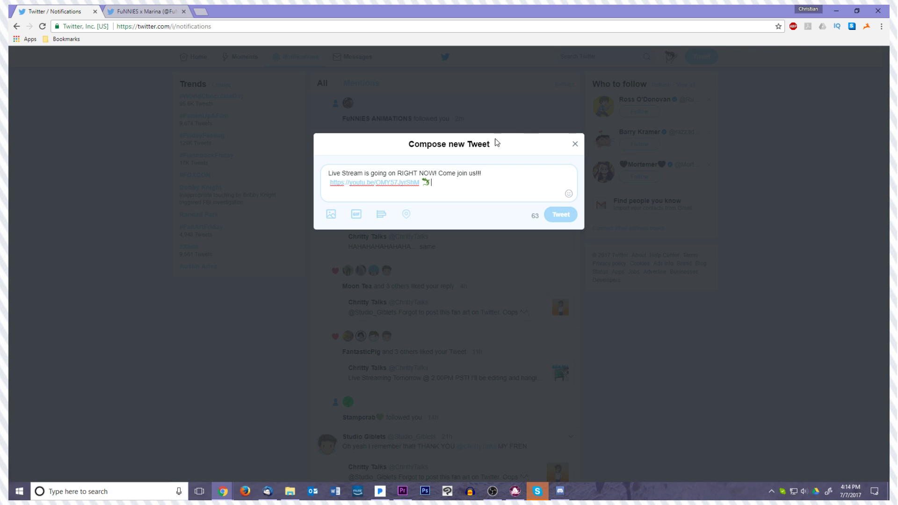
drag(460, 189, 357, 162)
text(Live )
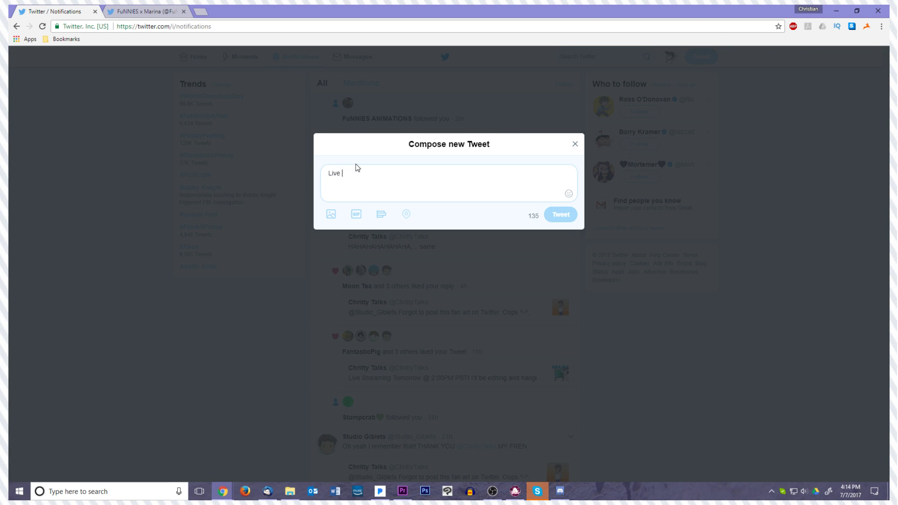
text(Stream i)
key(BackSpace)
text(Our first Live Stream was a success! We got some anim)
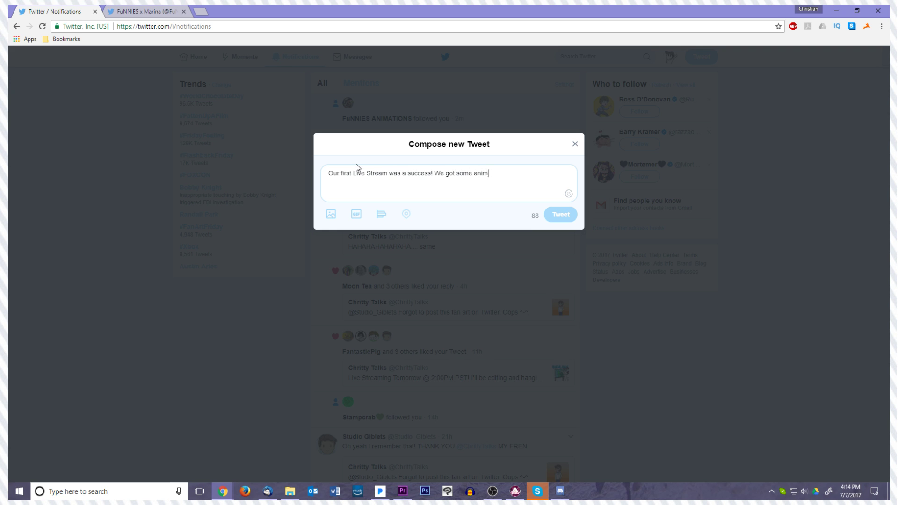
text(ation done, and it was a good time all around)
Continue the tweet with ", and it was a good time all around." and add the hashtag #animation
text(@)
key(BackSpace)
text(#animatio)
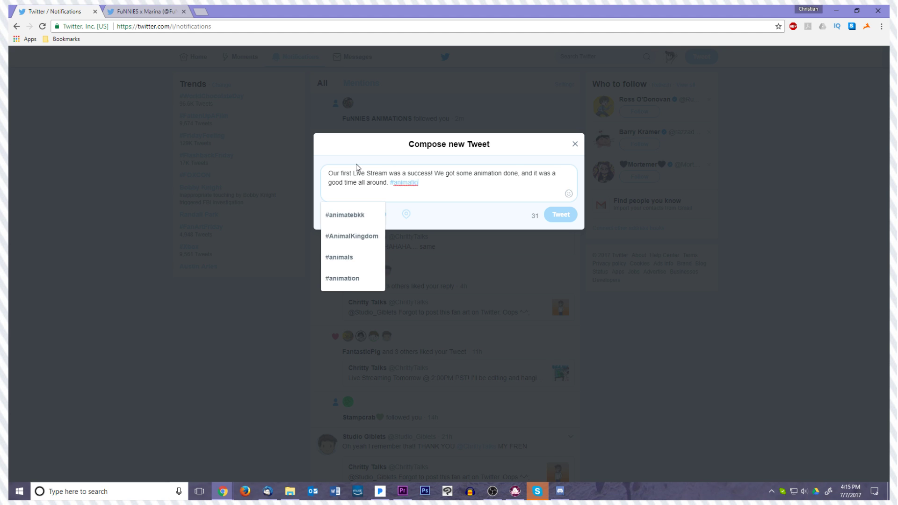
text(n #)
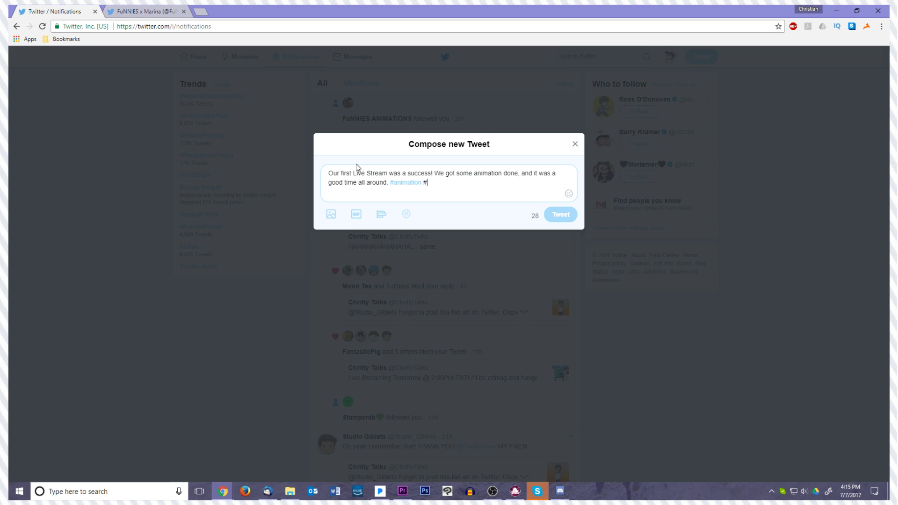
text(livestream)
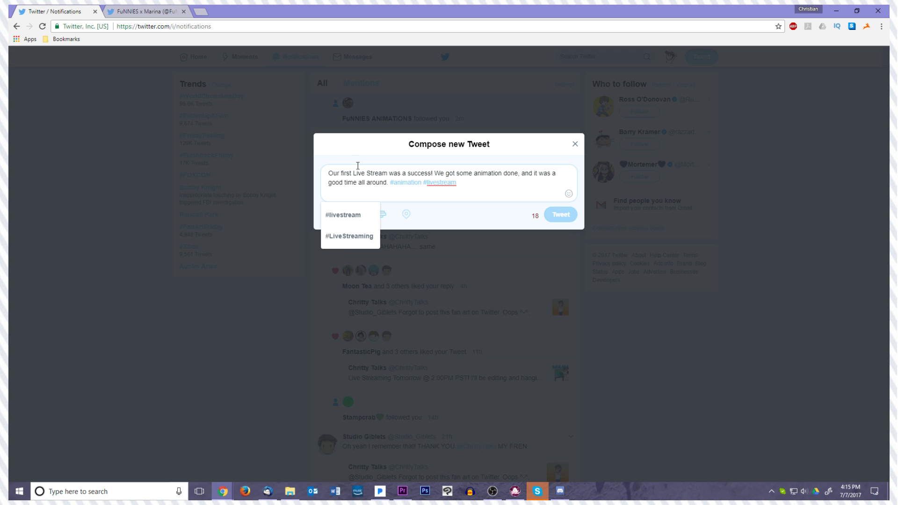
Add the hashtag #livestream and insert "Thanks everyone!" before the two hashtags
click(340, 216)
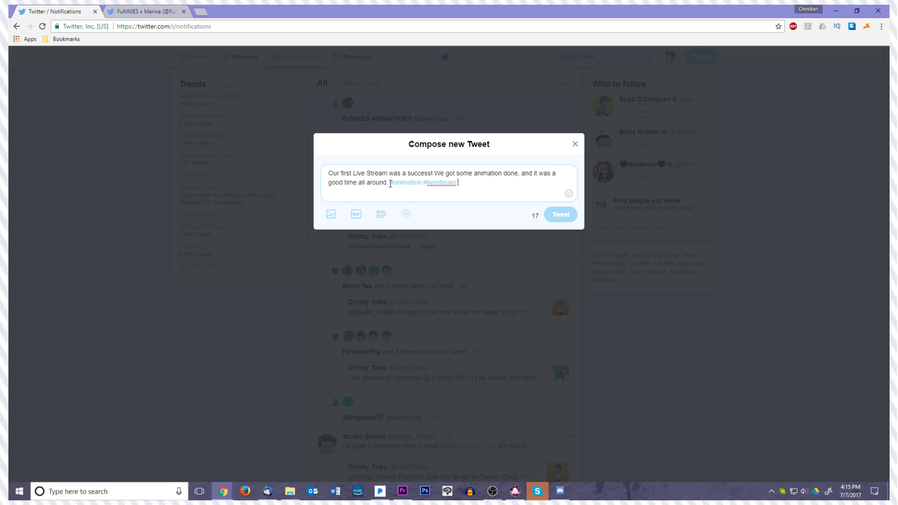
text(Thanks everyone!)
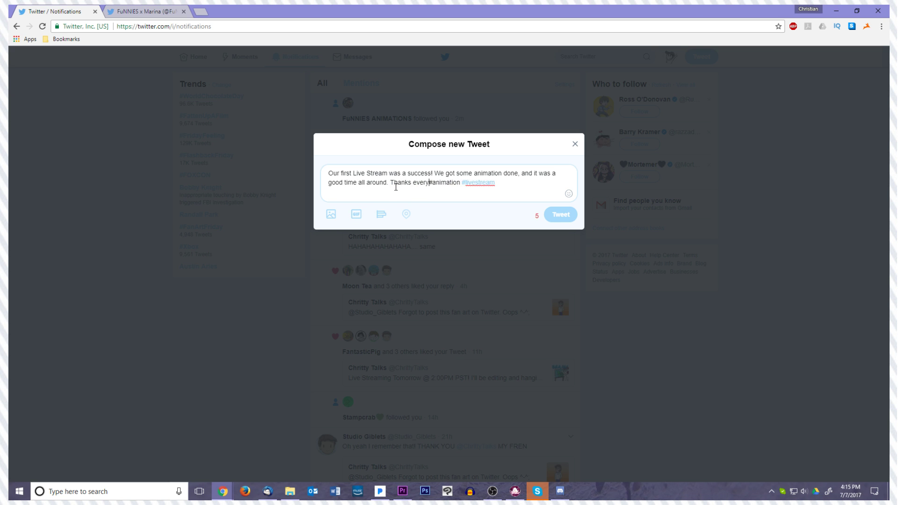
Start adding media to the tweet and look for the exported GIF in the Google Drive and Downloads folders
click(339, 216)
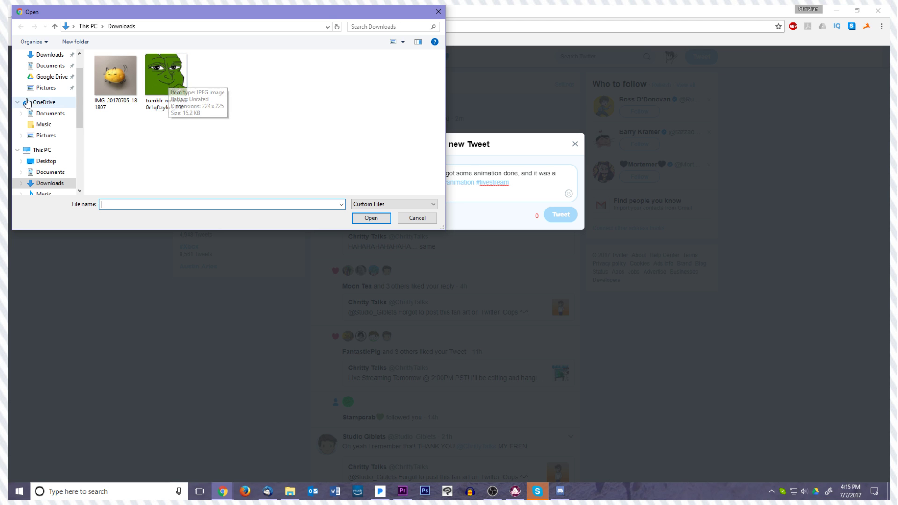
click(65, 77)
scroll(65, 78, up, 1)
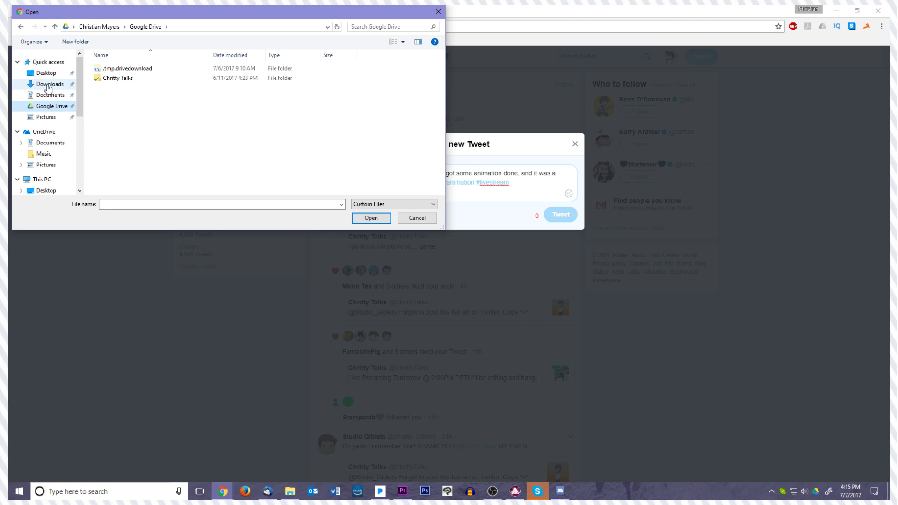
click(49, 84)
click(50, 95)
click(50, 84)
click(55, 94)
click(60, 89)
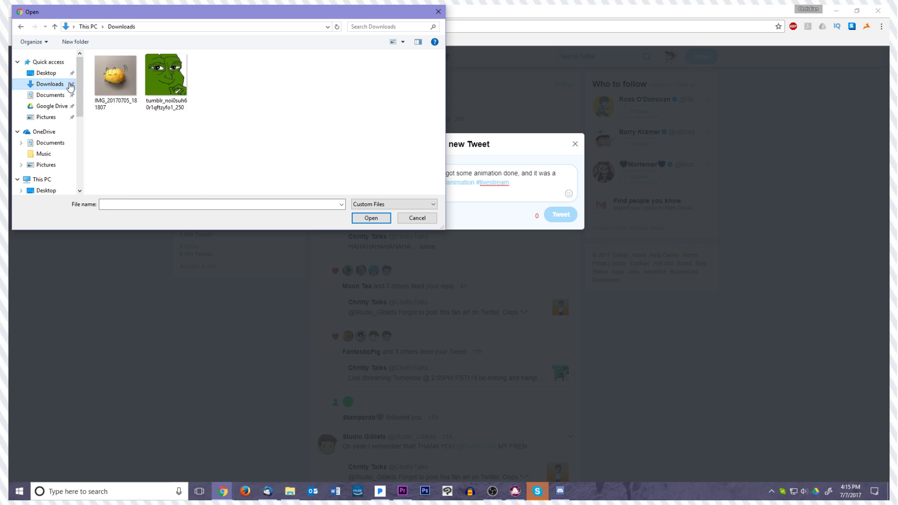
key(ctrl+a)
click(185, 93)
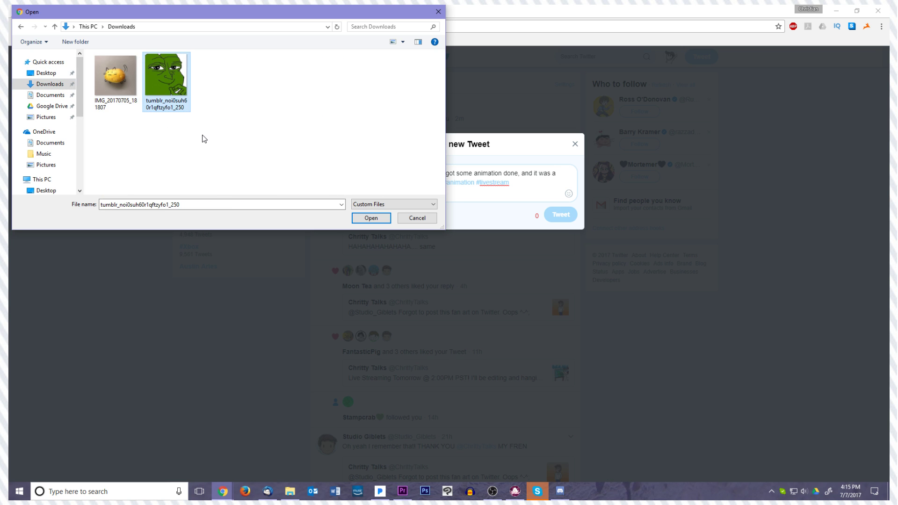
Try to attach the GIF "Rec 3, Phobias.output" from Documents > Adobe > Premiere Pro > 11.0 to the tweet
click(50, 95)
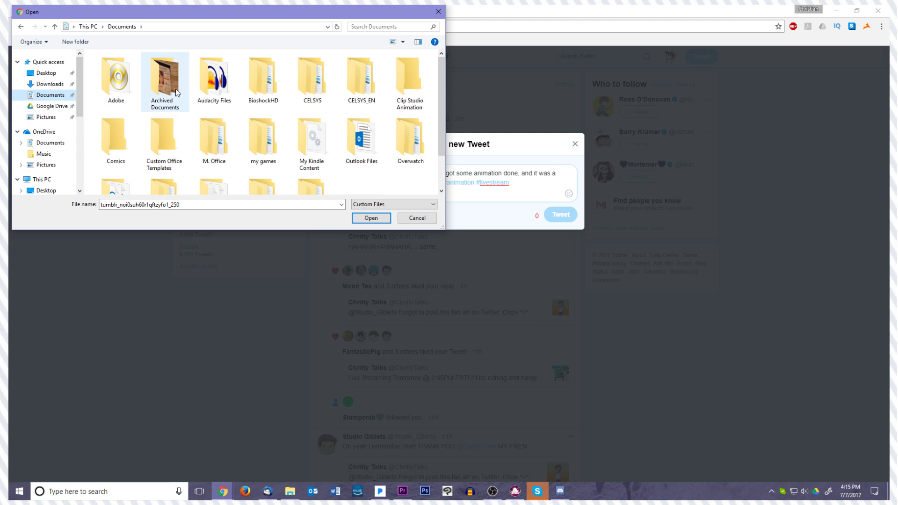
double_click(119, 82)
double_click(130, 99)
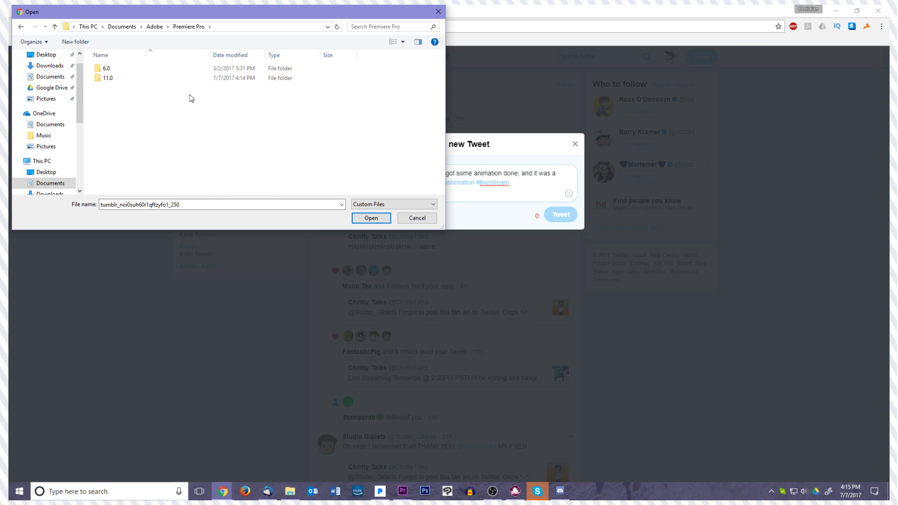
double_click(136, 71)
click(160, 146)
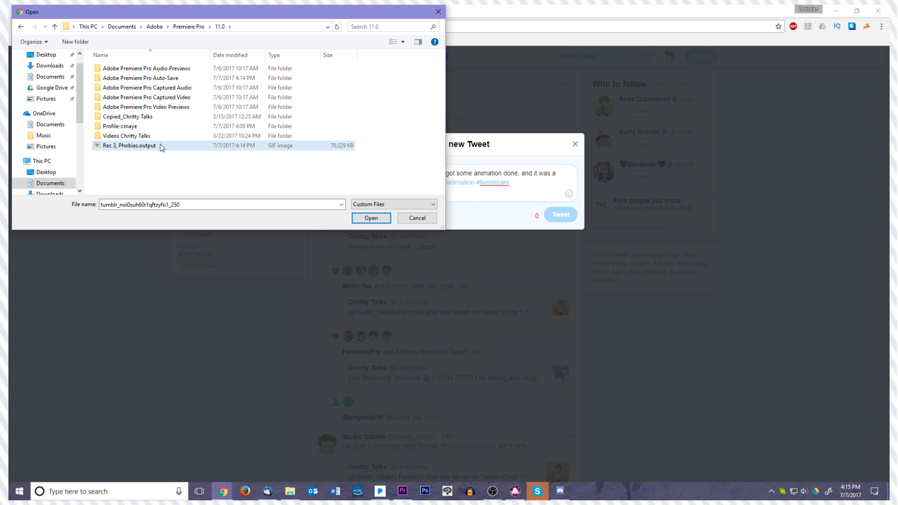
double_click(143, 146)
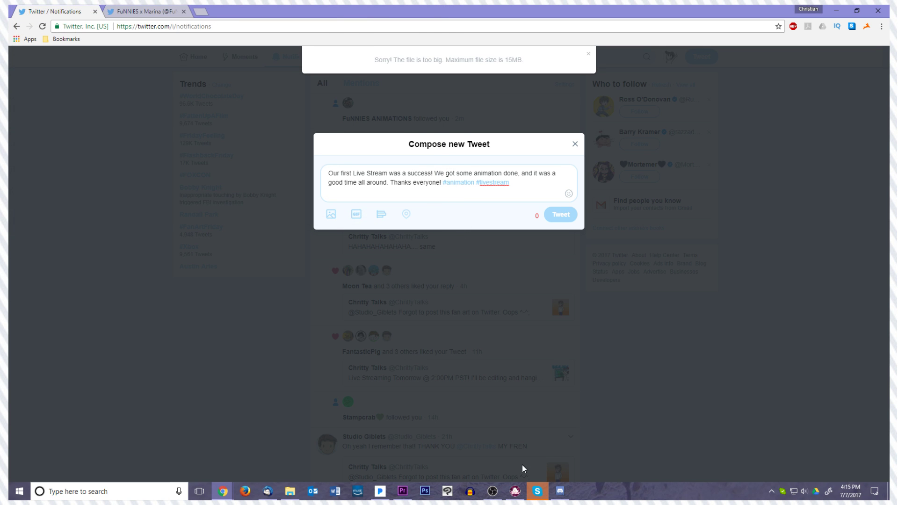
click(561, 499)
click(561, 499)
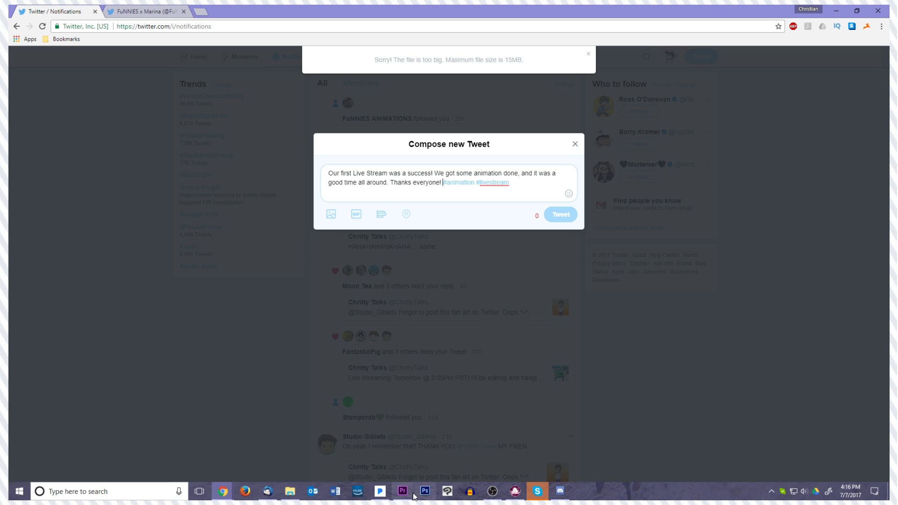
mouse_move(493, 501)
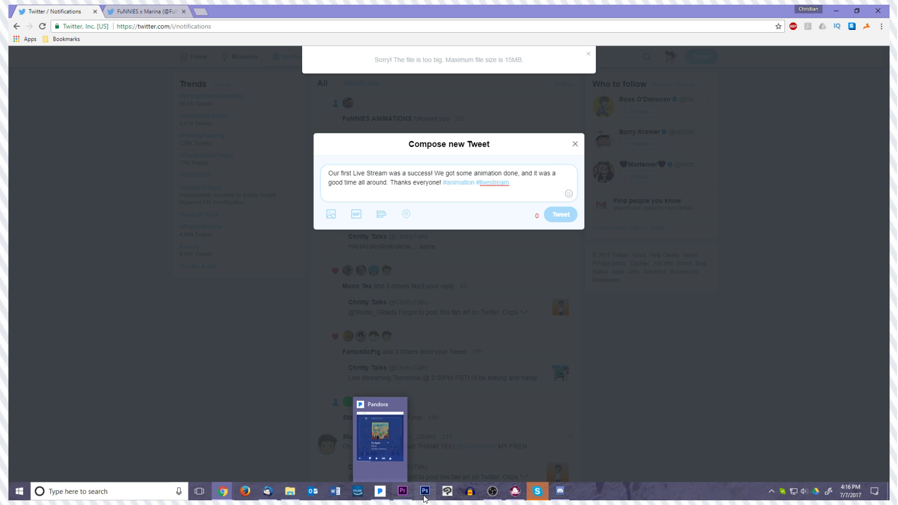
Switch to Premiere Pro and set the sequence's GIF export to a height of 480 and a quality of 50
click(403, 452)
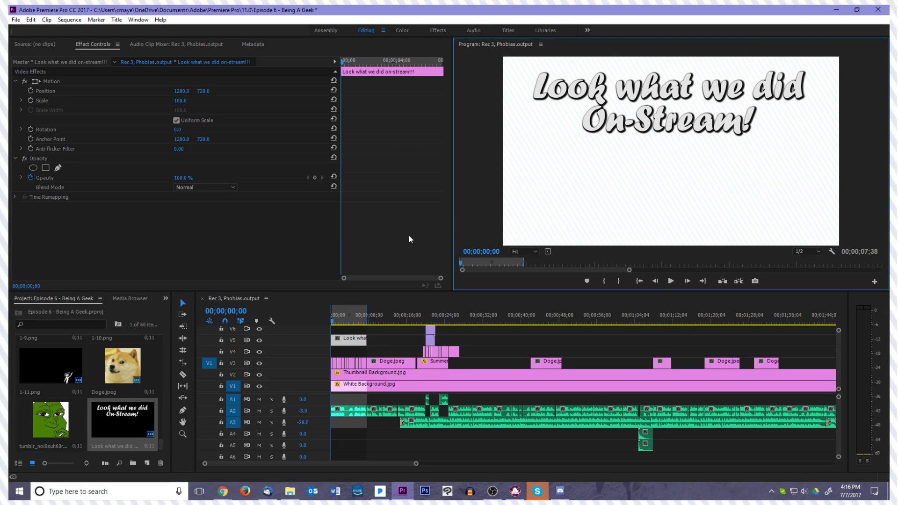
click(15, 19)
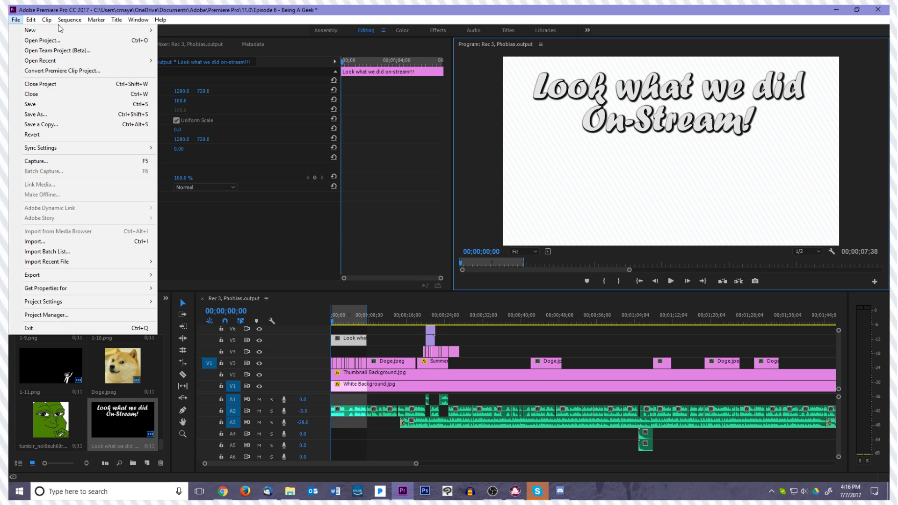
mouse_move(69, 276)
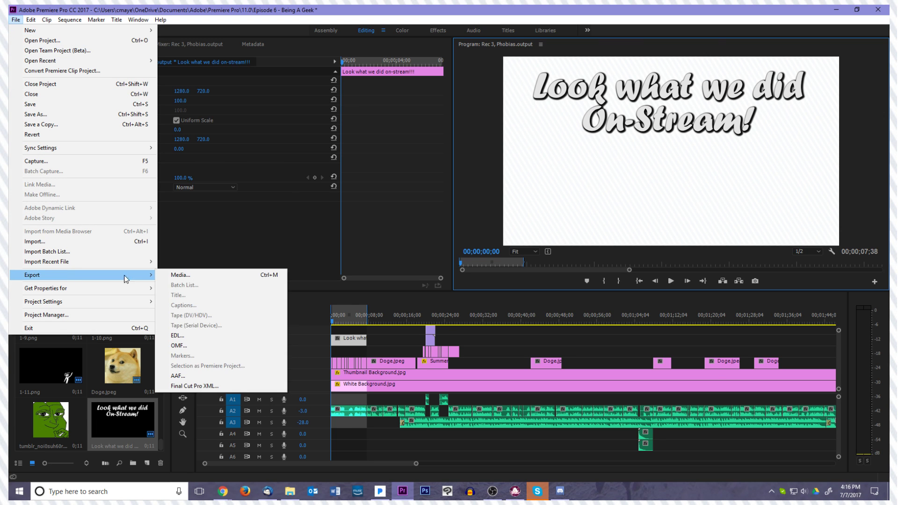
click(159, 276)
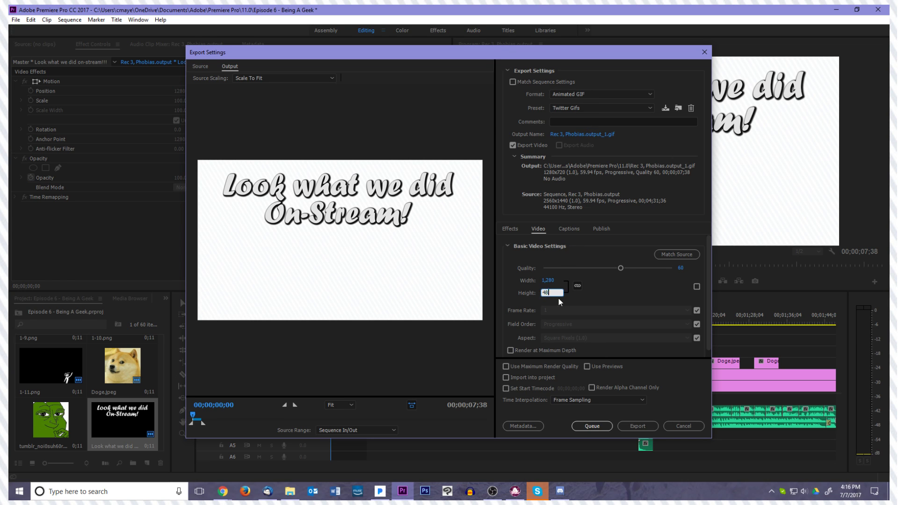
click(623, 293)
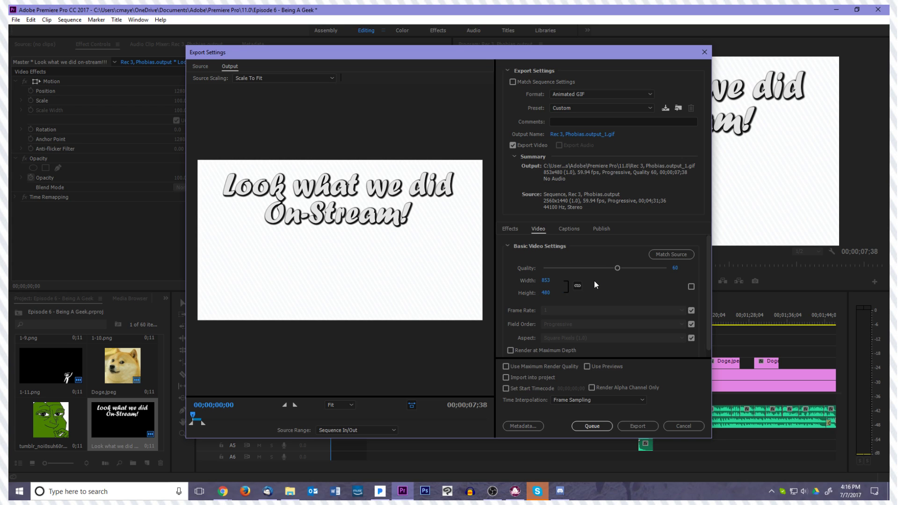
drag(618, 267, 603, 270)
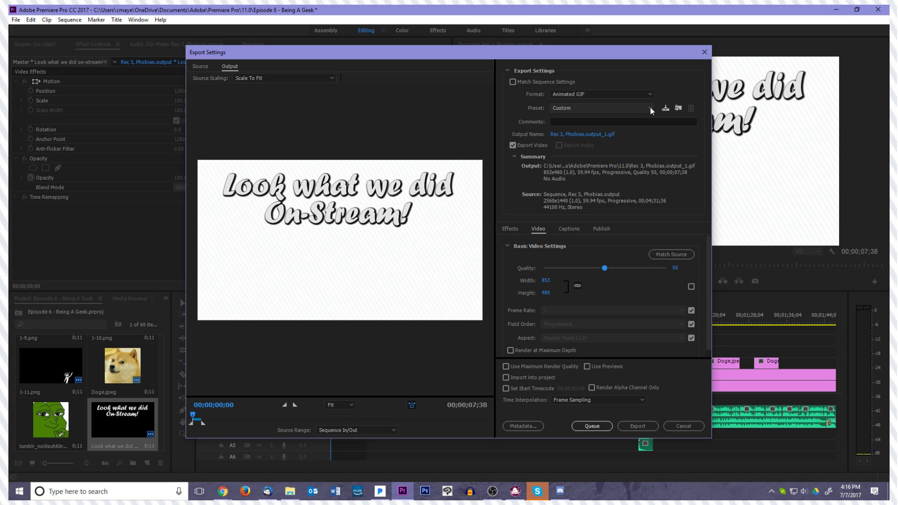
Save the export settings over the existing "Twitter Gifs" preset and export the GIF
click(665, 108)
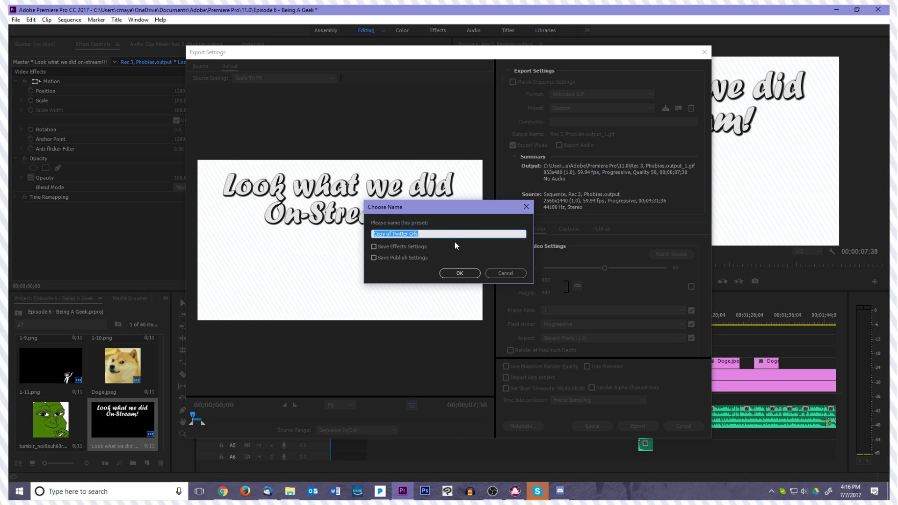
text(Twitter Gifs)
key(Return)
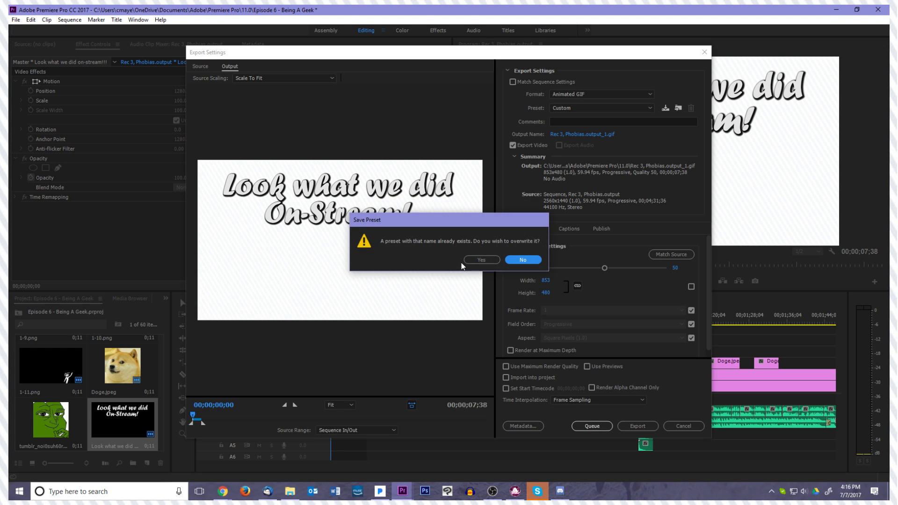
click(476, 260)
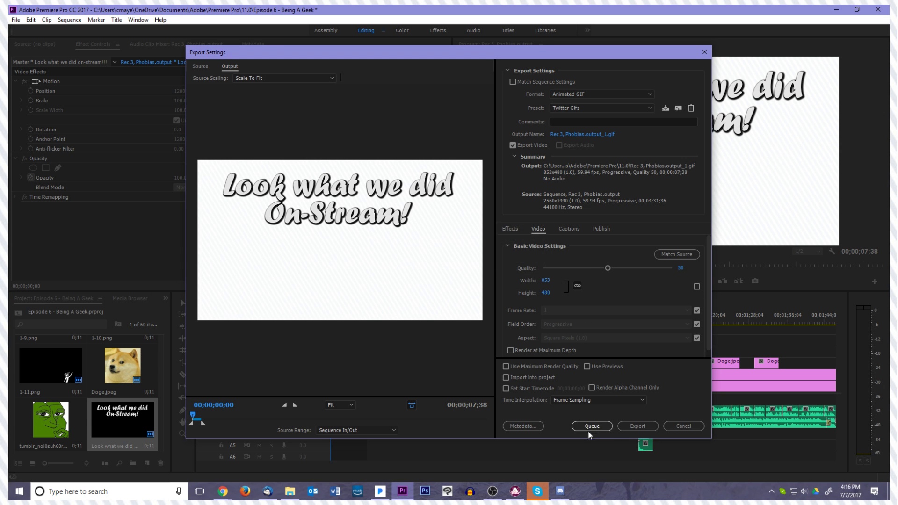
click(628, 425)
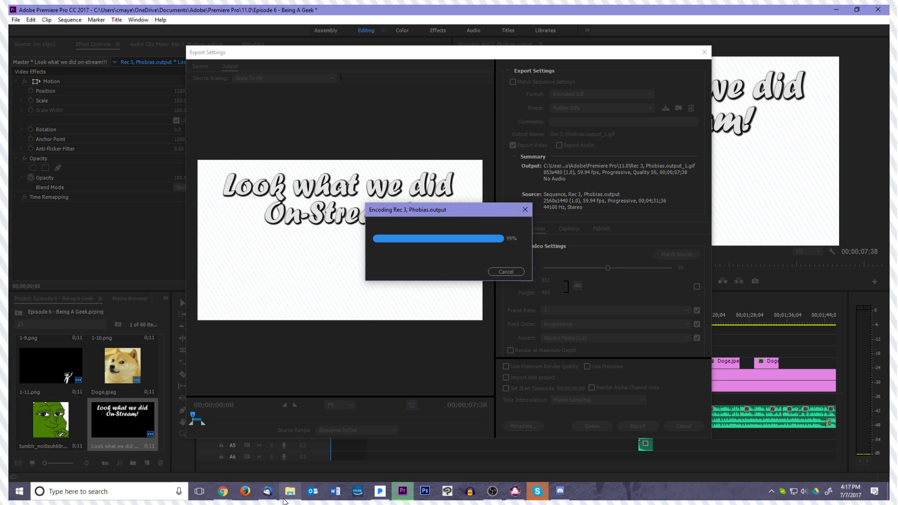
Open a new File Explorer window and go to Documents > Adobe > Premiere Pro > 11.0
mouse_move(286, 501)
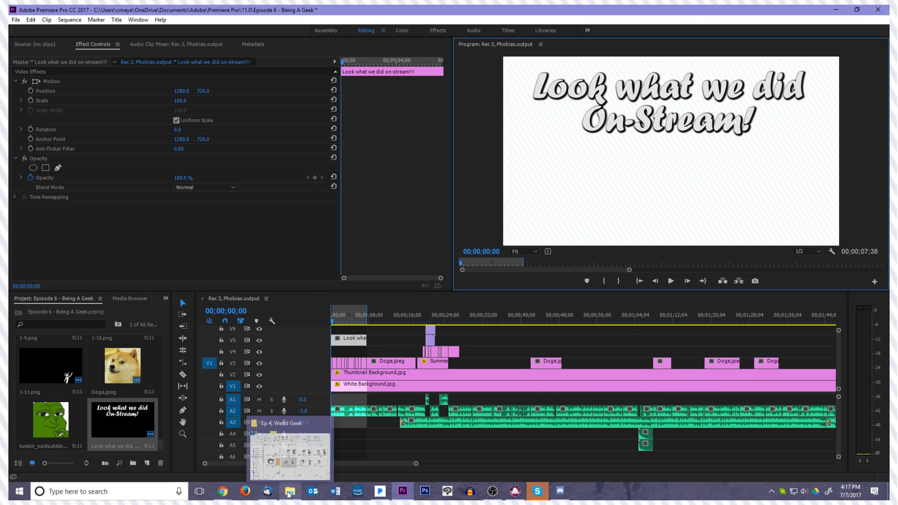
right_click(289, 495)
click(296, 440)
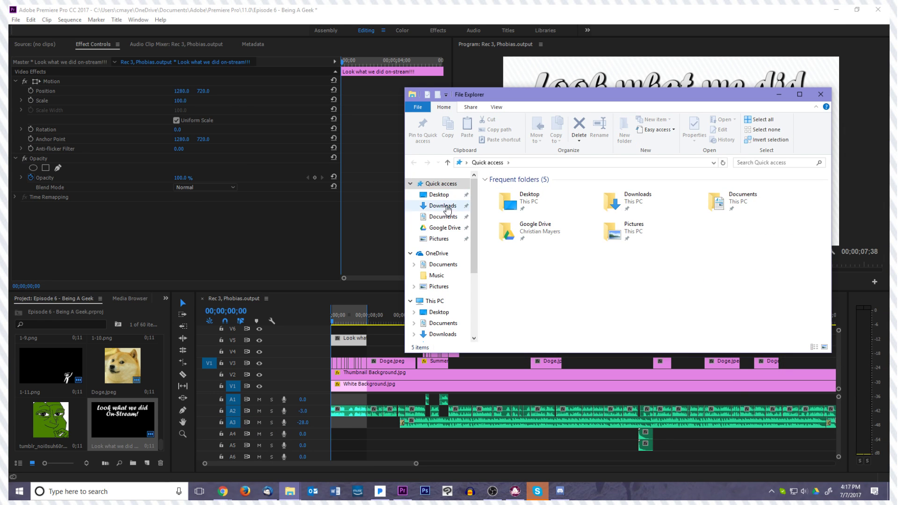
click(443, 217)
double_click(506, 189)
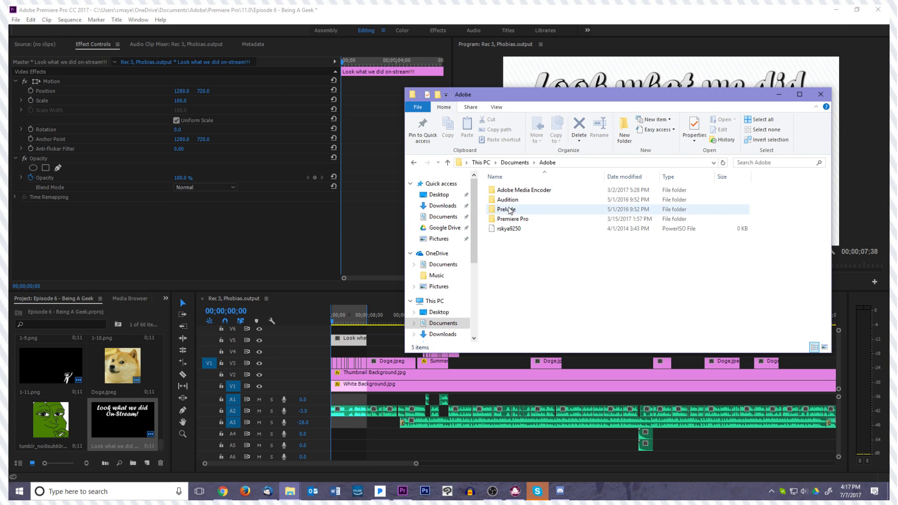
double_click(512, 218)
double_click(503, 200)
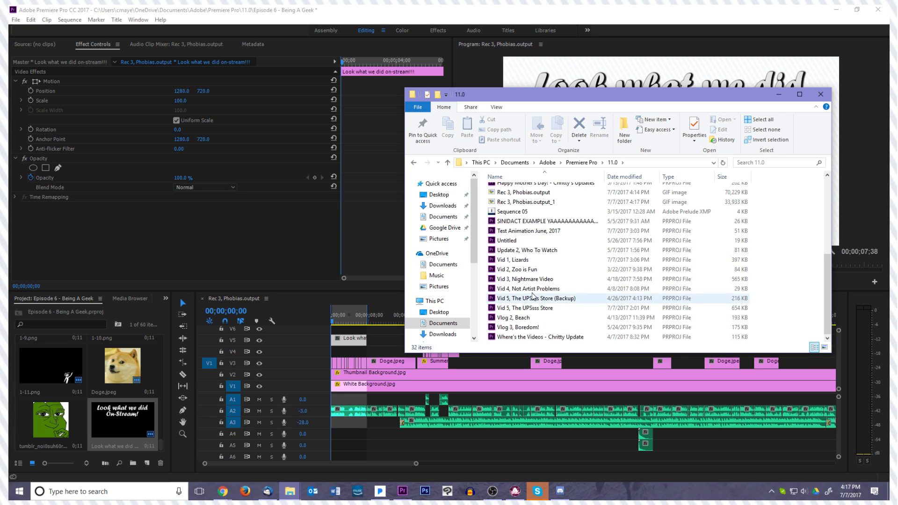
Compare the file sizes of the exported GIFs "Rec 3, Phobias.output" and "Rec 3, Phobias.output_1"
scroll(537, 281, down, 2)
click(544, 308)
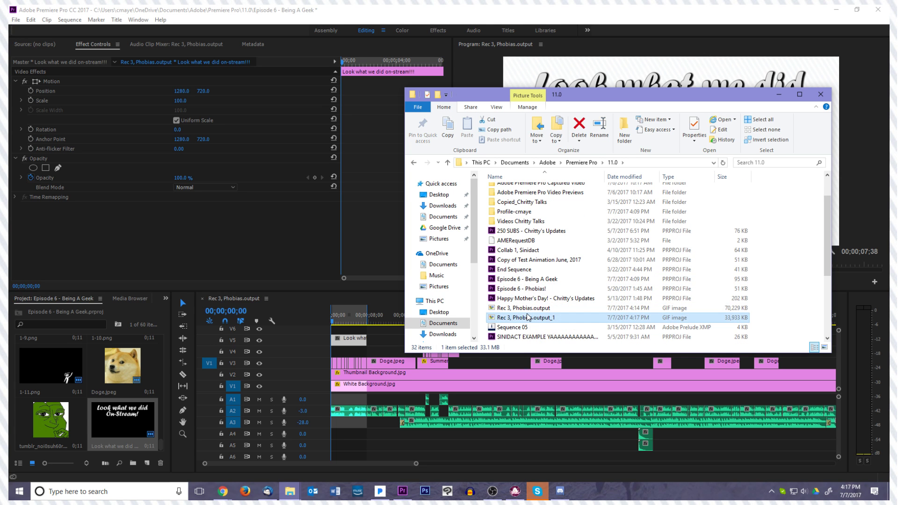
click(523, 319)
click(524, 309)
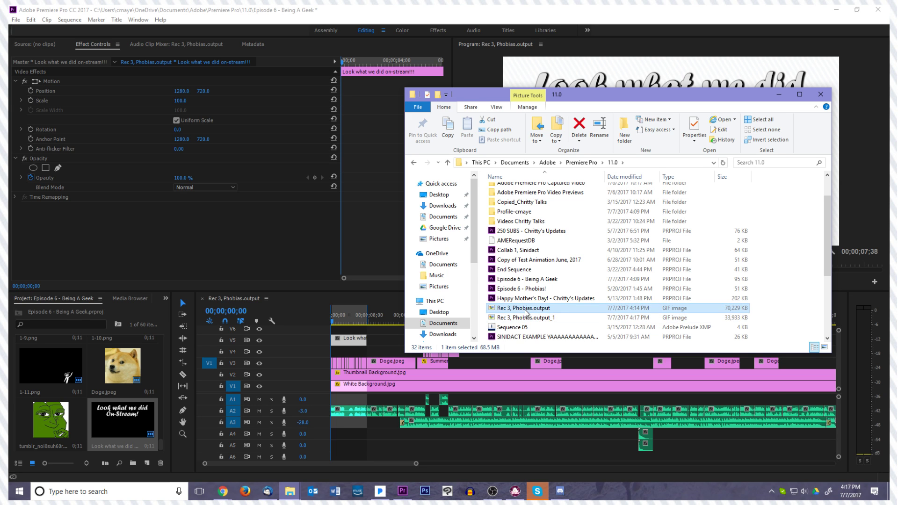
click(525, 319)
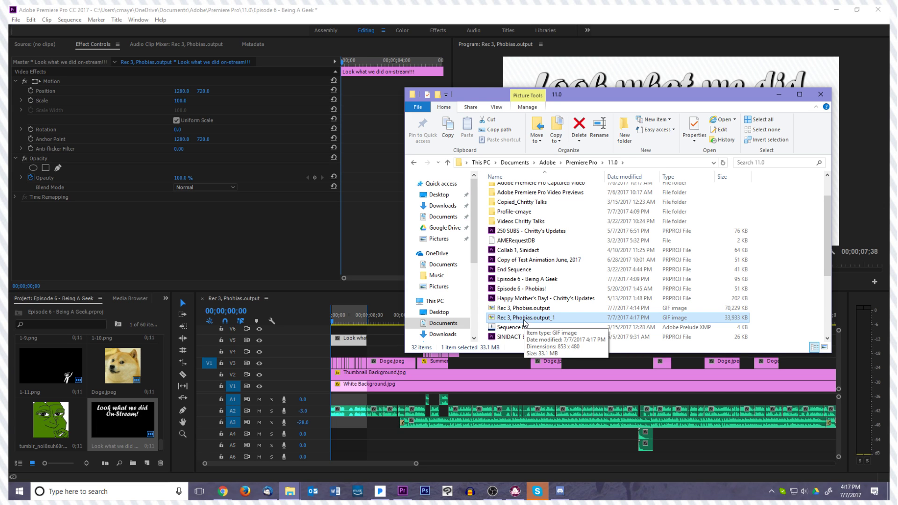
click(523, 310)
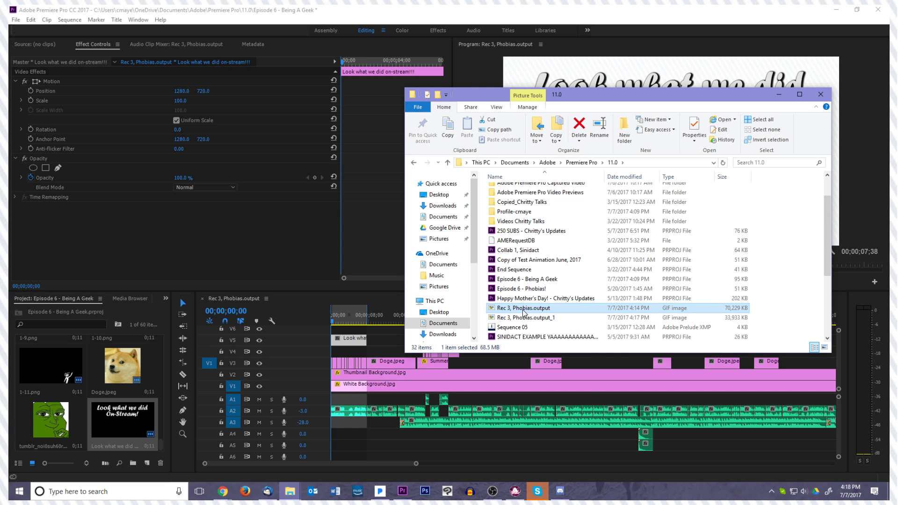
scroll(524, 312, down, 4)
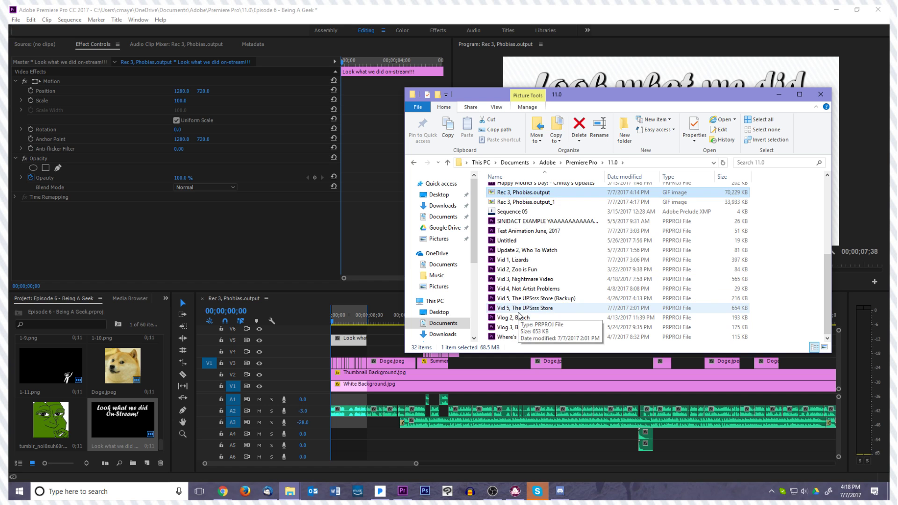
scroll(519, 316, up, 5)
scroll(519, 316, down, 3)
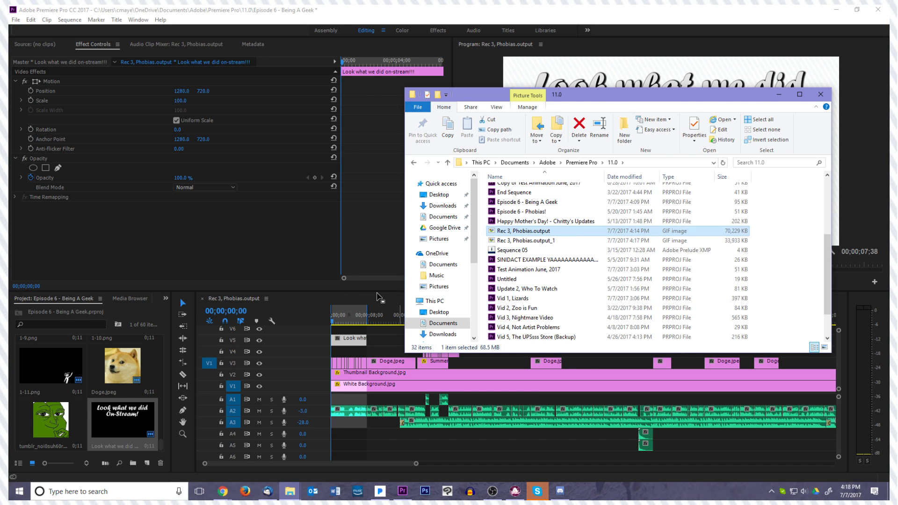
Switch to Premiere Pro, dismiss the missing-media dialog and set the frame rate of the sequence's GIF export to 25
drag(380, 297, 381, 299)
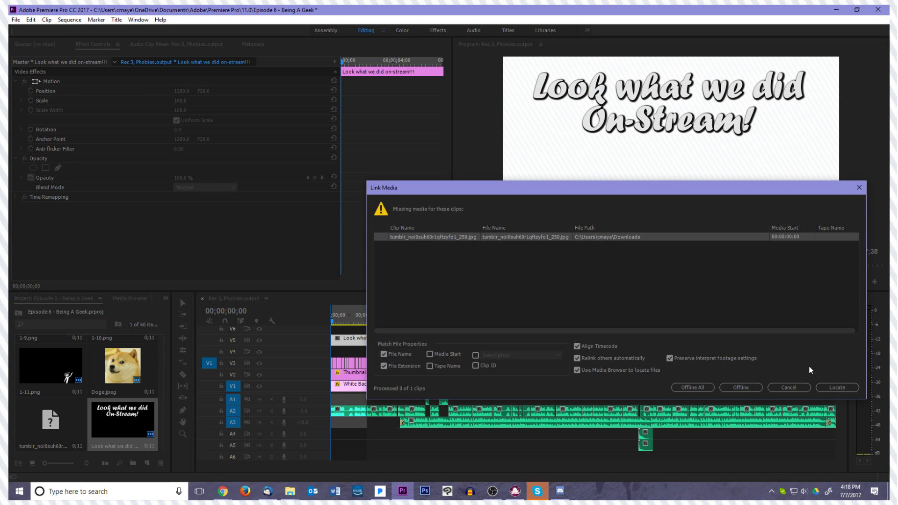
click(789, 387)
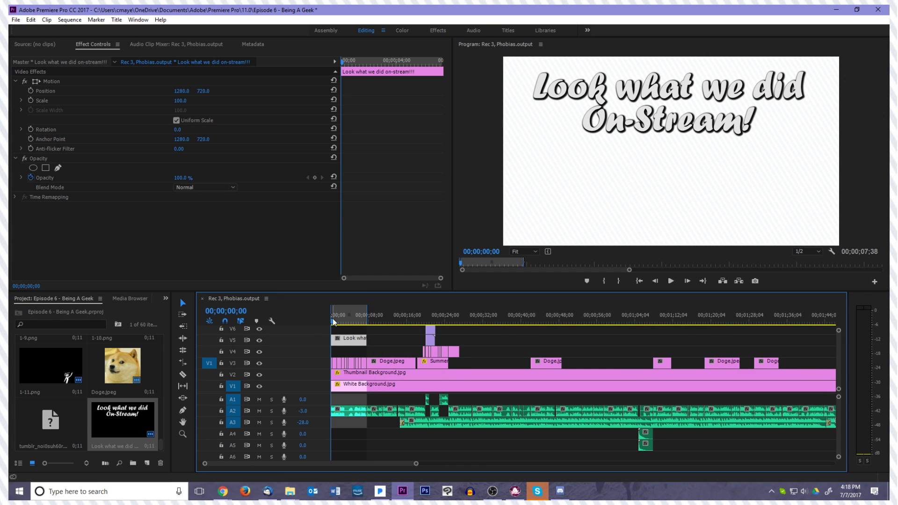
click(16, 19)
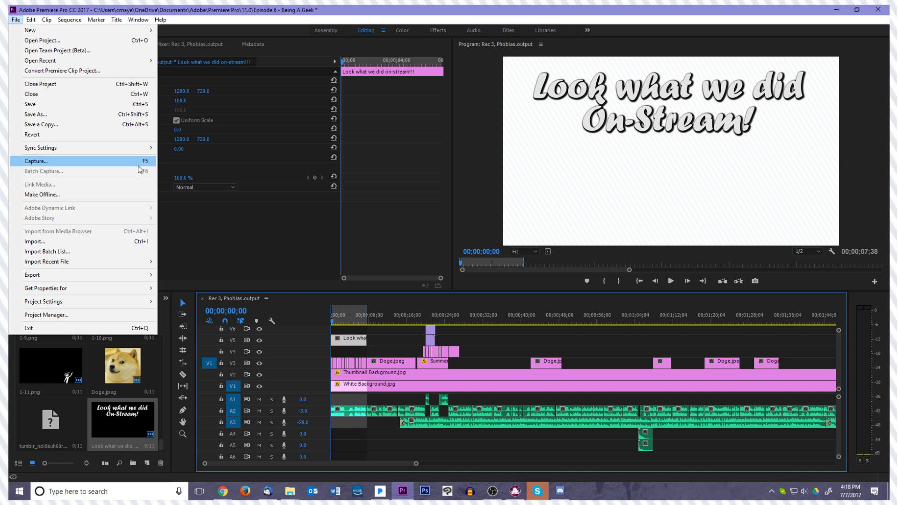
mouse_move(111, 275)
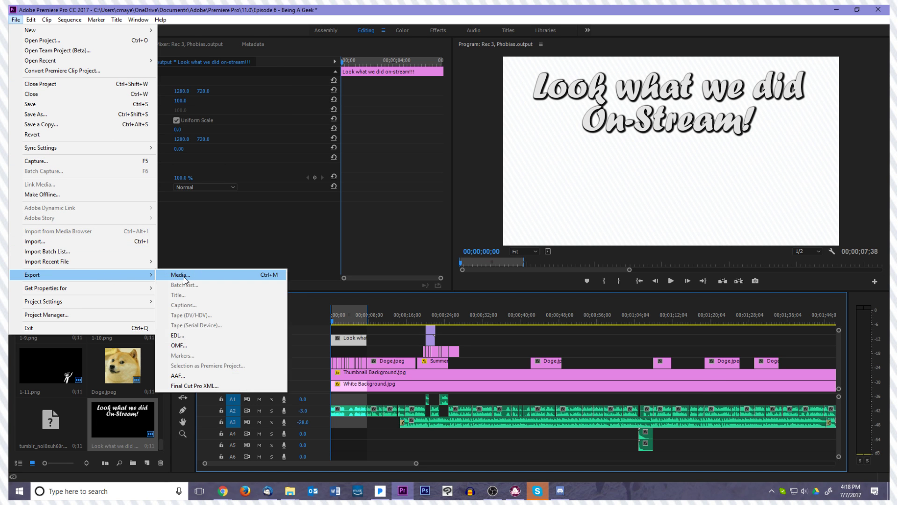
click(183, 276)
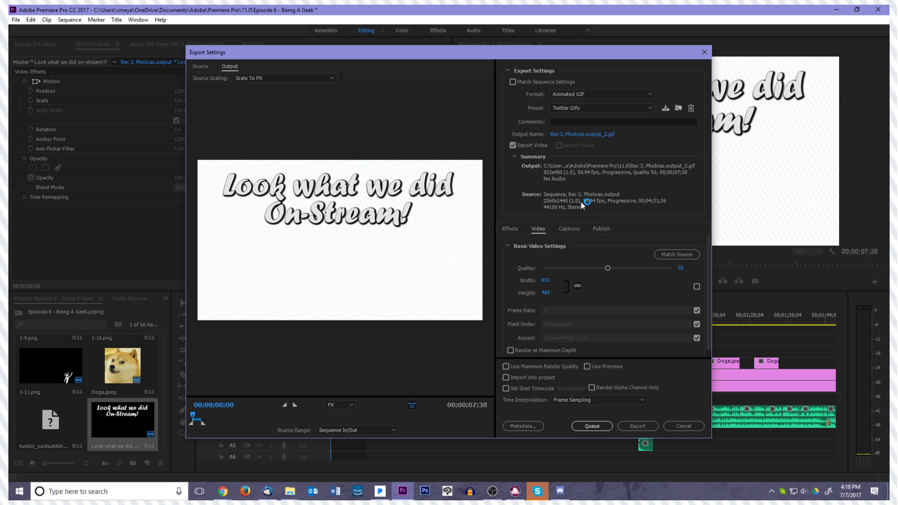
scroll(585, 279, down, 1)
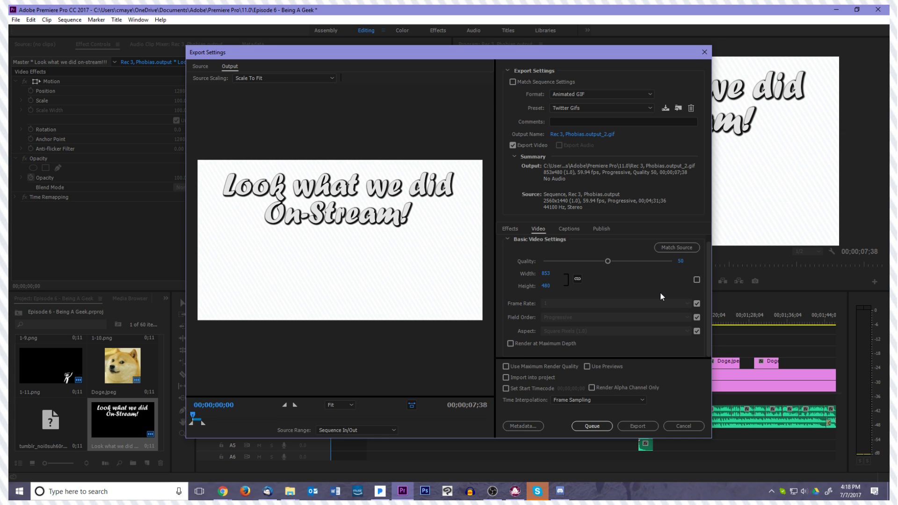
click(697, 304)
click(682, 304)
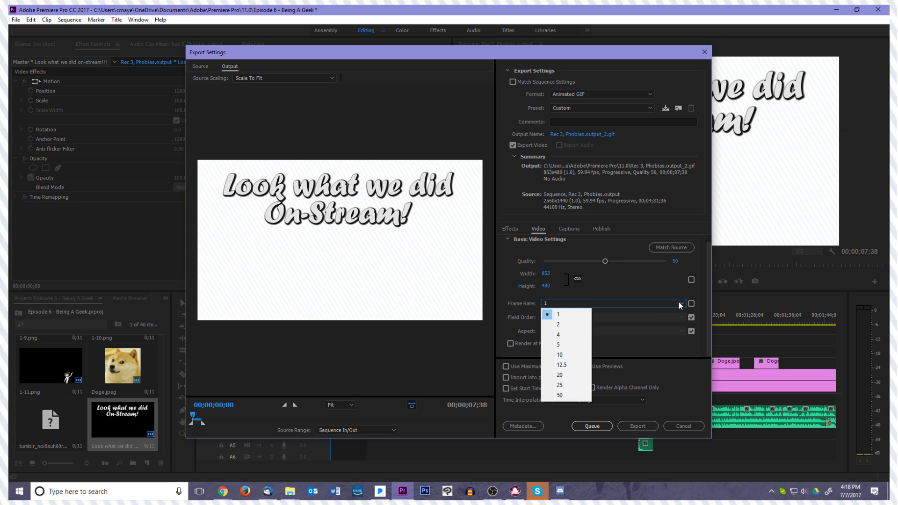
click(565, 374)
click(597, 305)
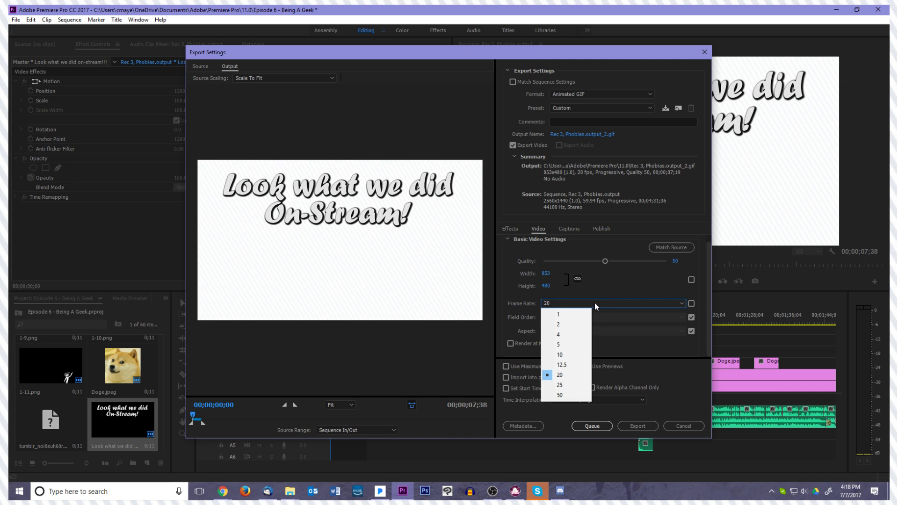
click(560, 385)
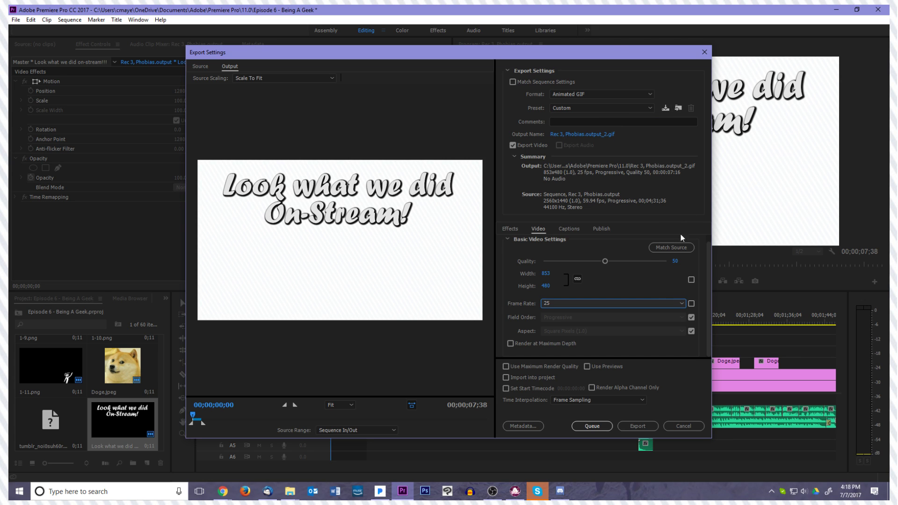
Unlock the GIF's aspect setting, set its height to 720, and start and cancel the export
click(691, 332)
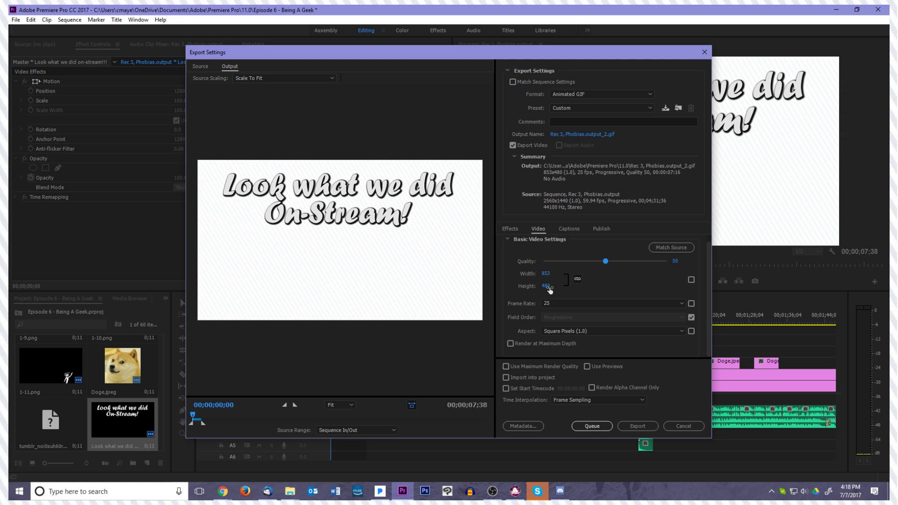
text(720)
key(Return)
scroll(636, 282, up, 1)
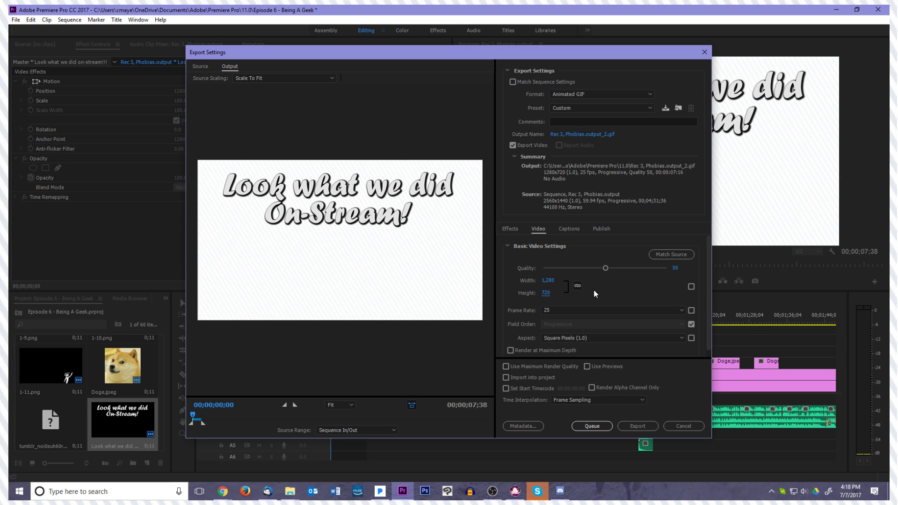
click(627, 424)
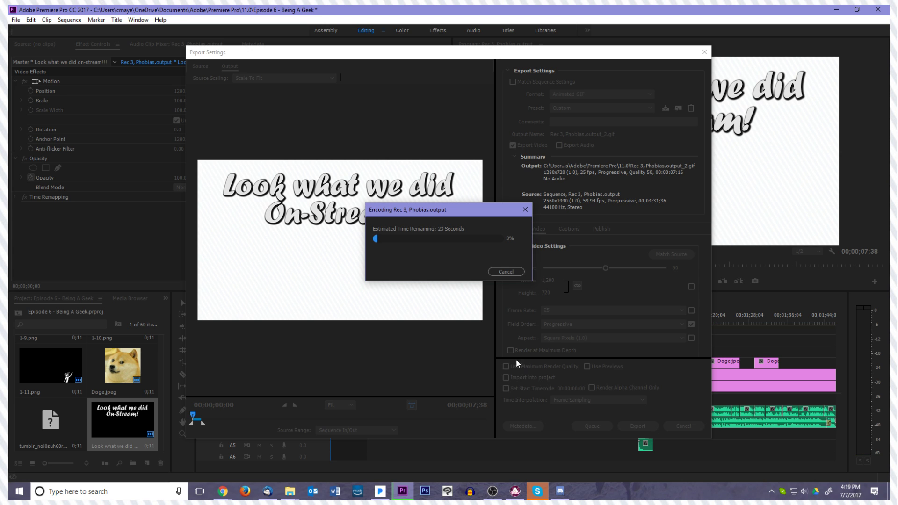
click(507, 274)
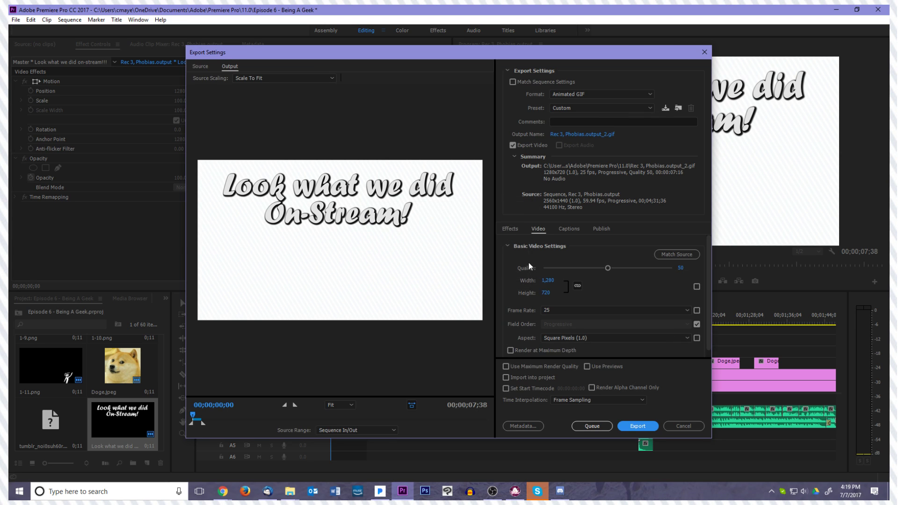
Save the export settings over the "Twitter Gifs" preset and export the GIF, replacing the existing "Rec 3, Phobias.output_2.gif"
click(665, 108)
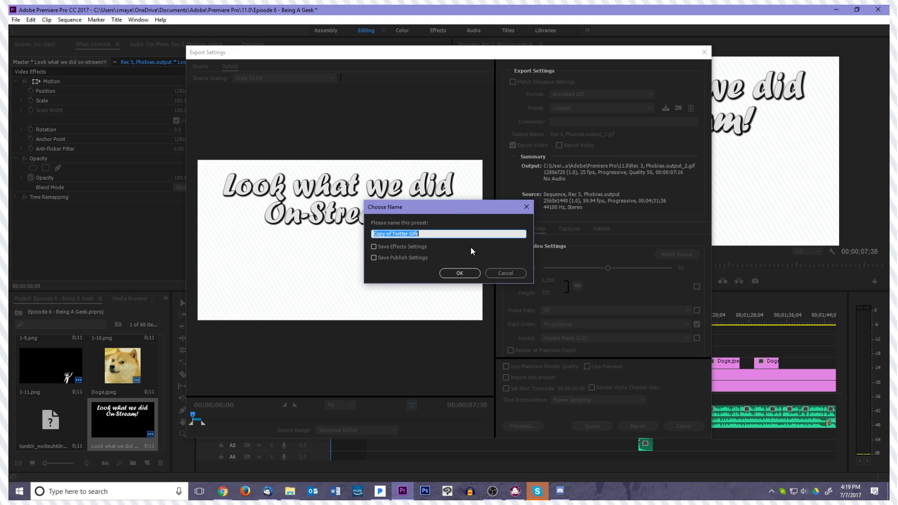
text(Twitter Gifs)
key(Return)
key(Return)
text(Twitter Gifs)
key(Return)
key(Return)
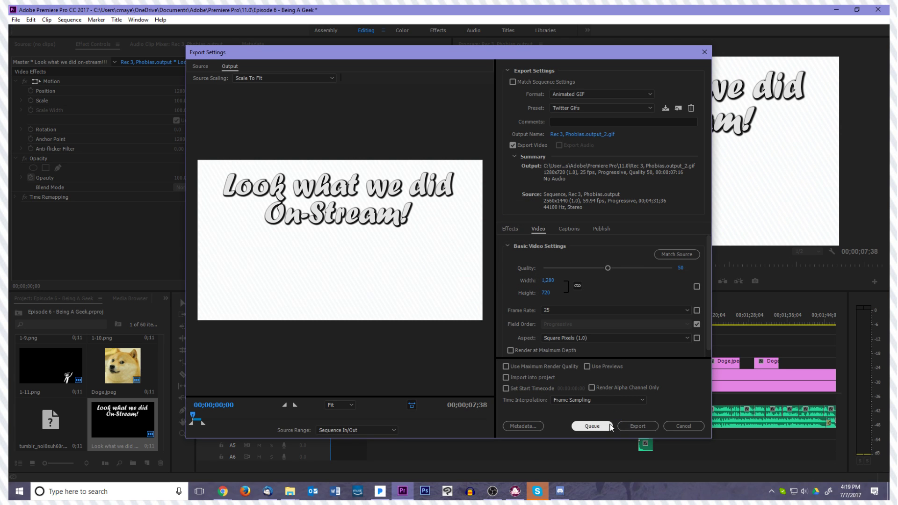
click(630, 425)
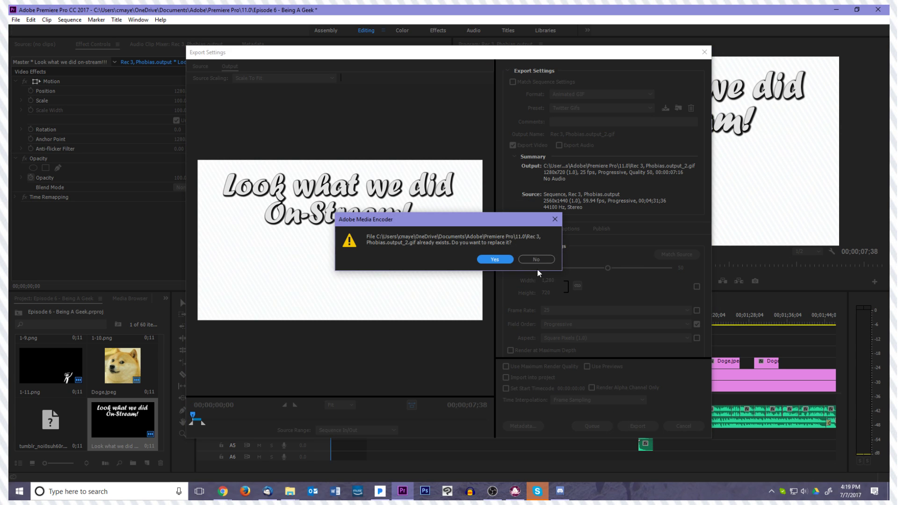
click(500, 260)
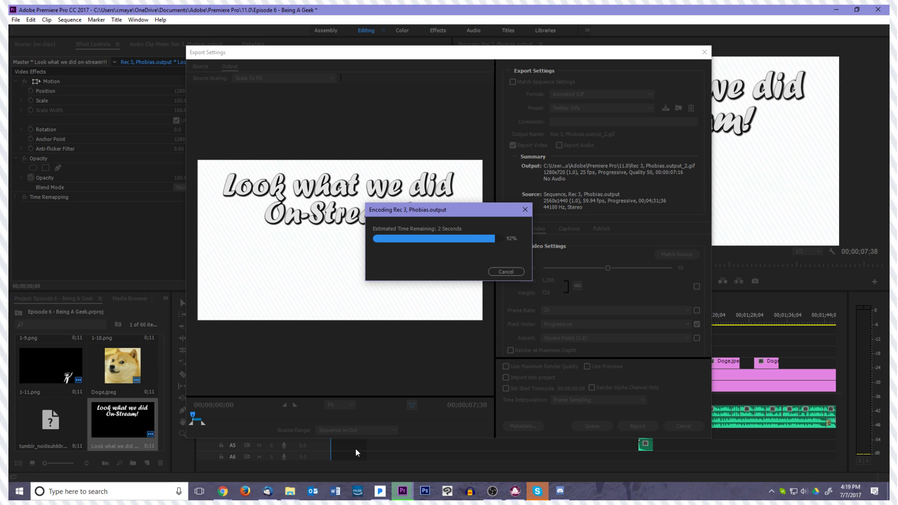
Delete the GIFs "Rec 3, Phobias.output", "Rec 3, Phobias.output_1" and "Rec 3, Phobias.output_2" from the 11.0 folder
mouse_move(291, 491)
click(323, 449)
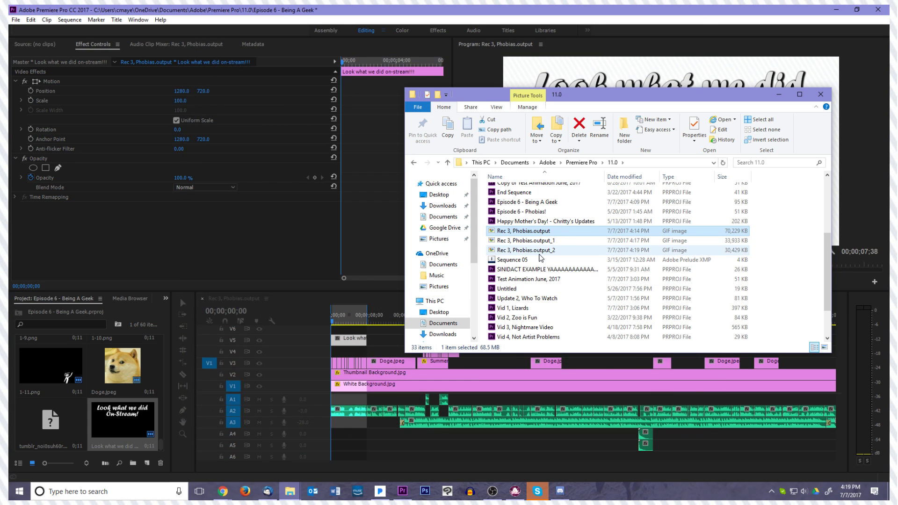
click(540, 254)
key(Delete)
click(538, 242)
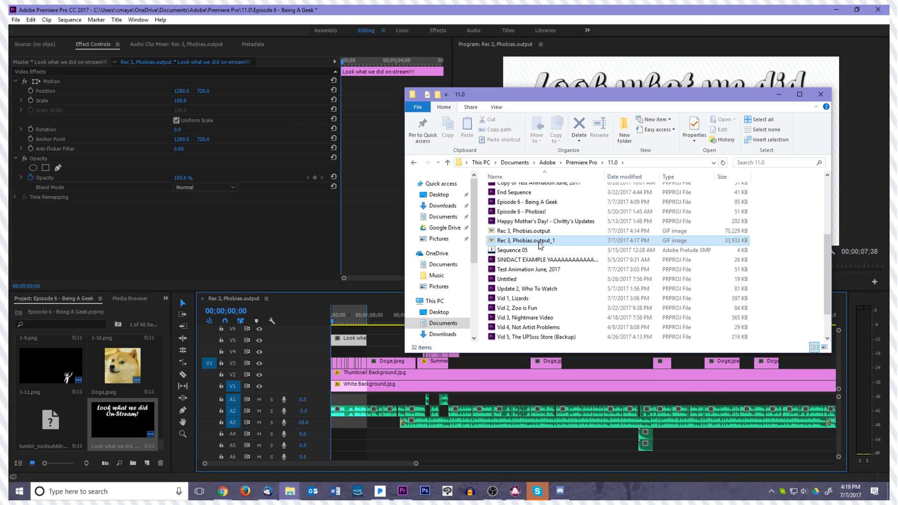
key(Delete)
click(536, 232)
key(Delete)
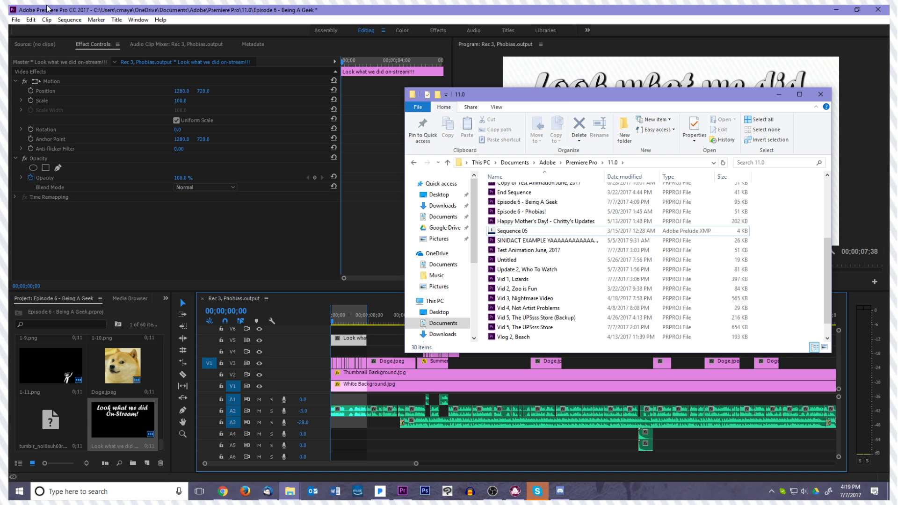
Reopen the export settings in Premiere Pro and set the GIF's height to 480 and its frame rate to 20
click(212, 9)
click(16, 20)
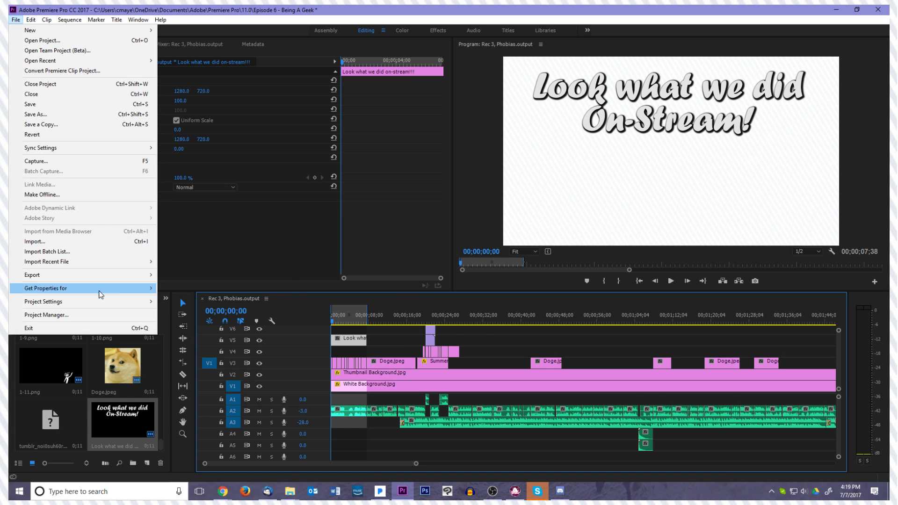
mouse_move(116, 277)
click(189, 276)
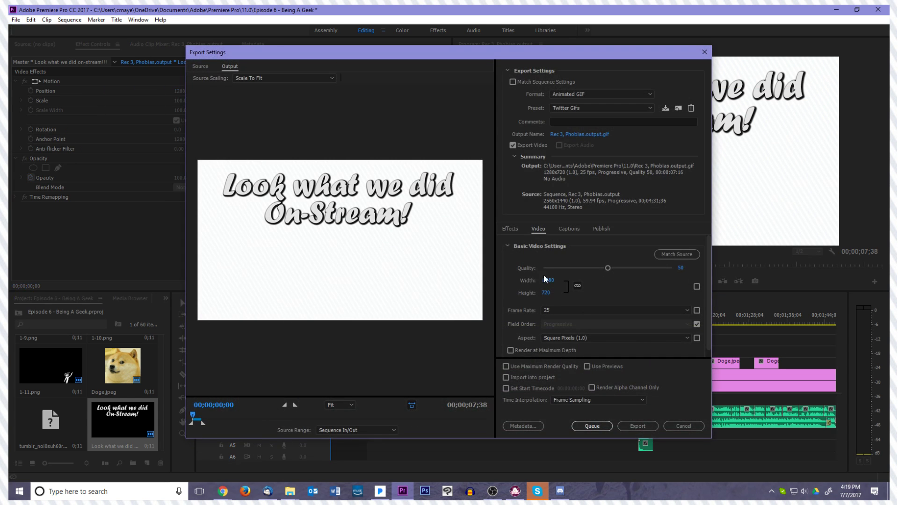
click(548, 293)
text(480)
key(Return)
click(563, 310)
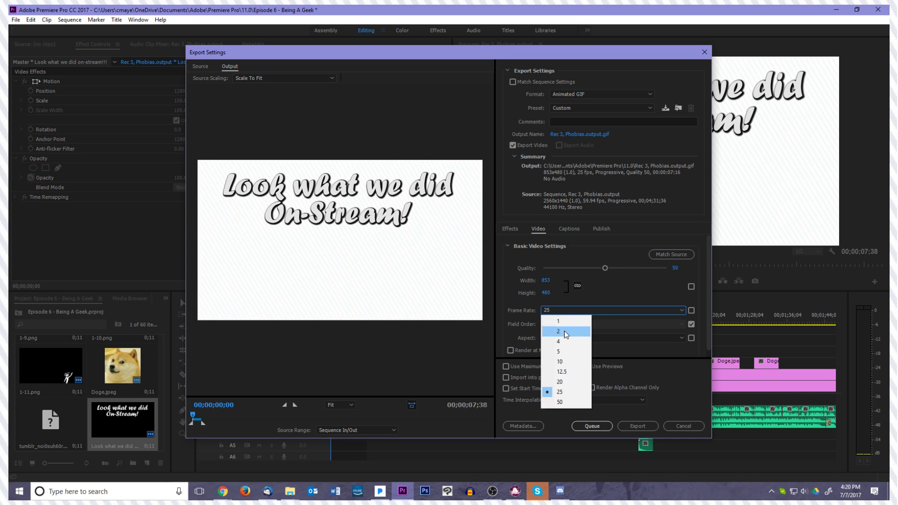
click(561, 378)
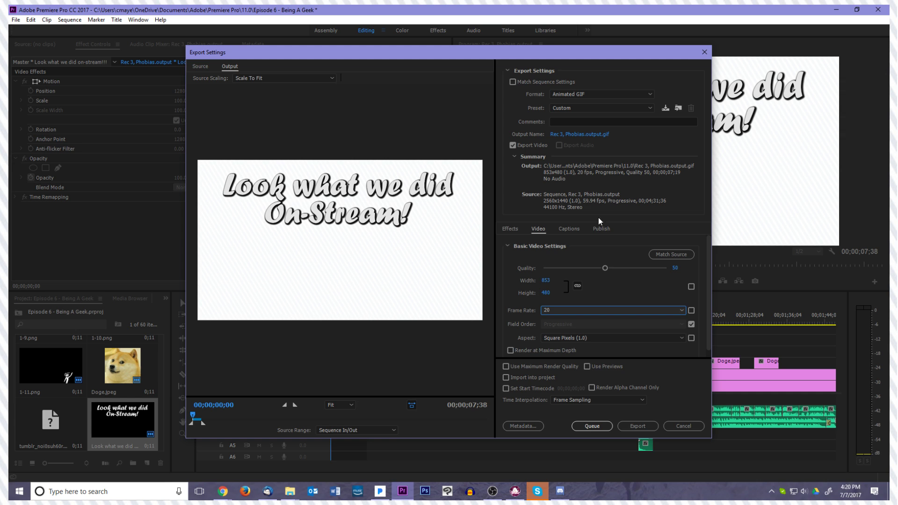
scroll(631, 294, down, 1)
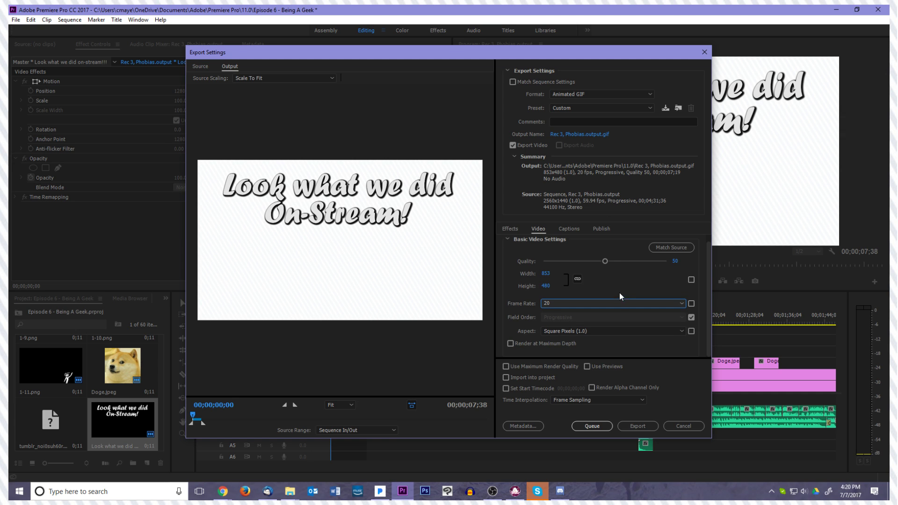
Save the current GIF export settings as a new preset named "Tiwtter Gifs"
scroll(619, 288, up, 1)
click(627, 108)
click(651, 108)
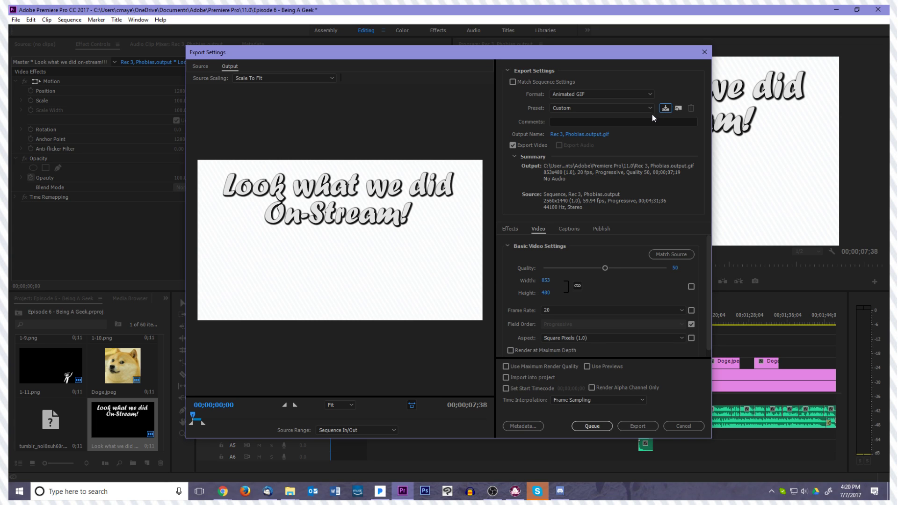
click(665, 108)
text(Tiwtter Gifs)
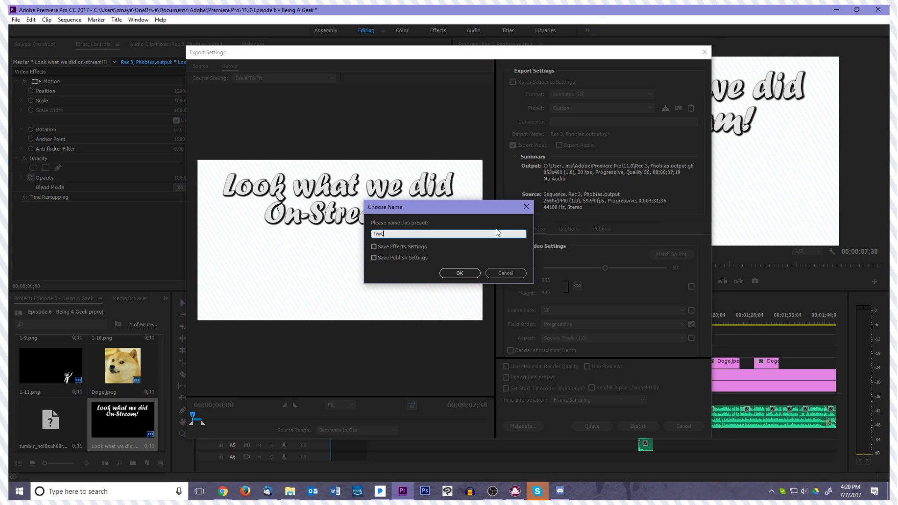
key(BackSpace)
key(BackSpace)
text(fs)
key(Return)
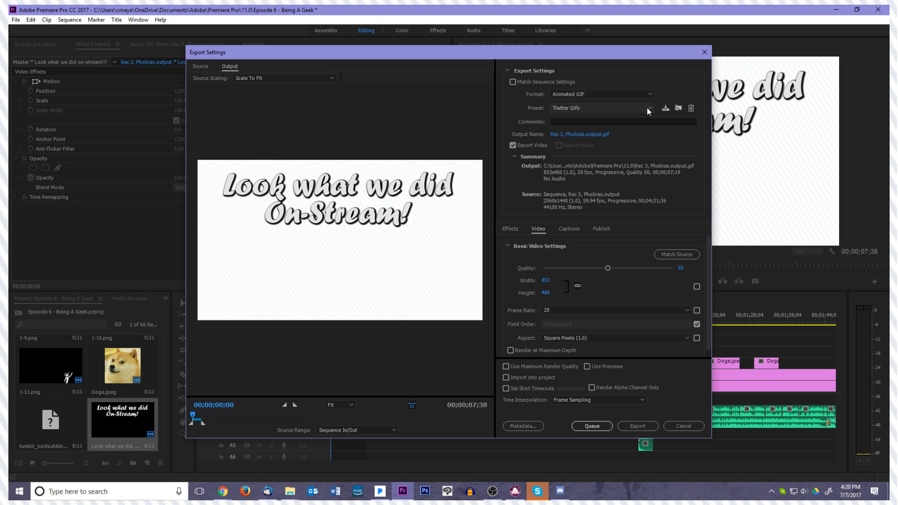
Delete the misspelled "Tiwtter Gifs" export preset
click(691, 108)
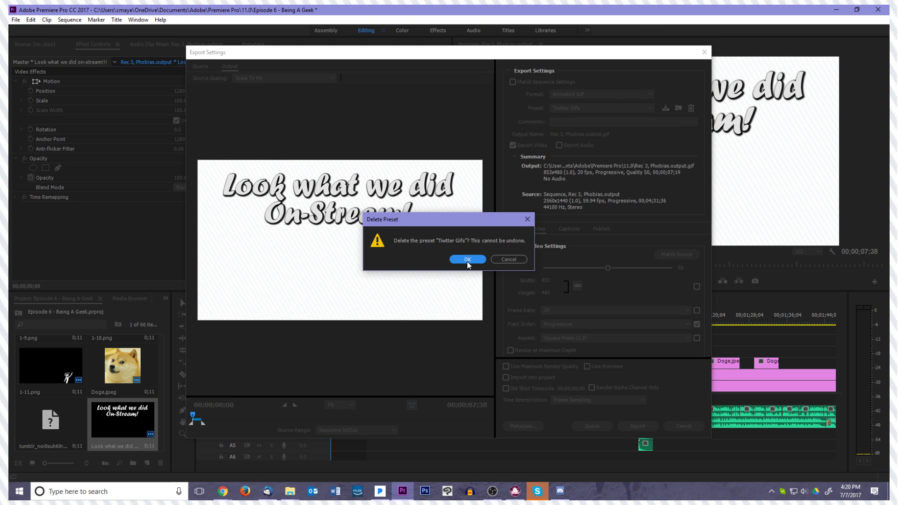
click(508, 259)
click(665, 109)
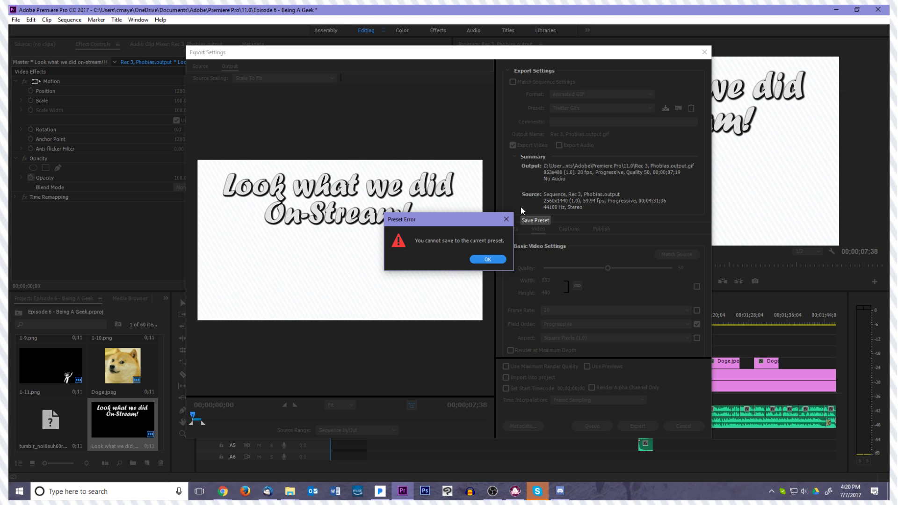
click(488, 259)
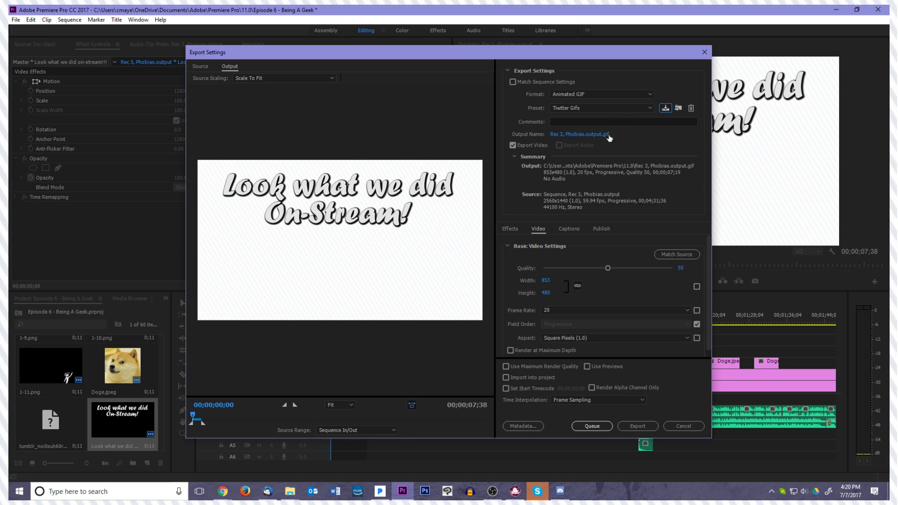
click(691, 108)
click(475, 263)
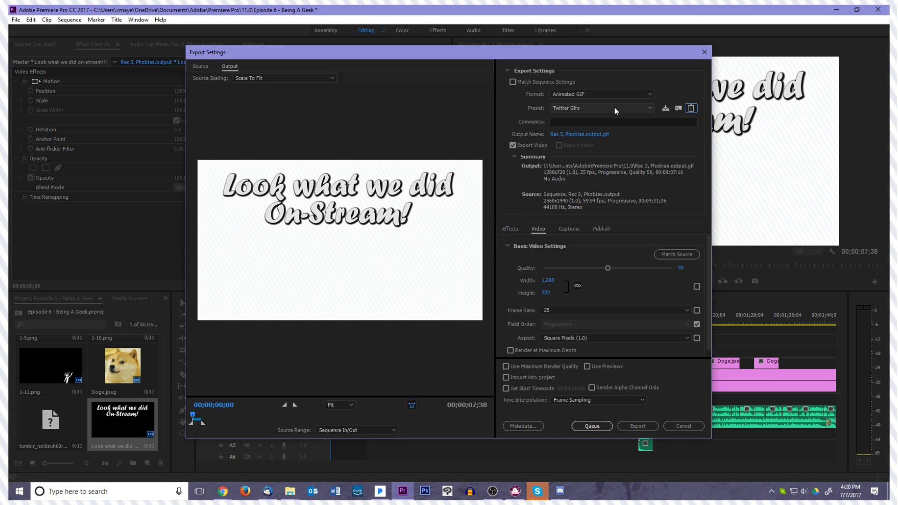
Set the GIF's height to 480 and save the export settings over the existing "Twitter Gifs" preset
click(545, 293)
text(480)
key(Return)
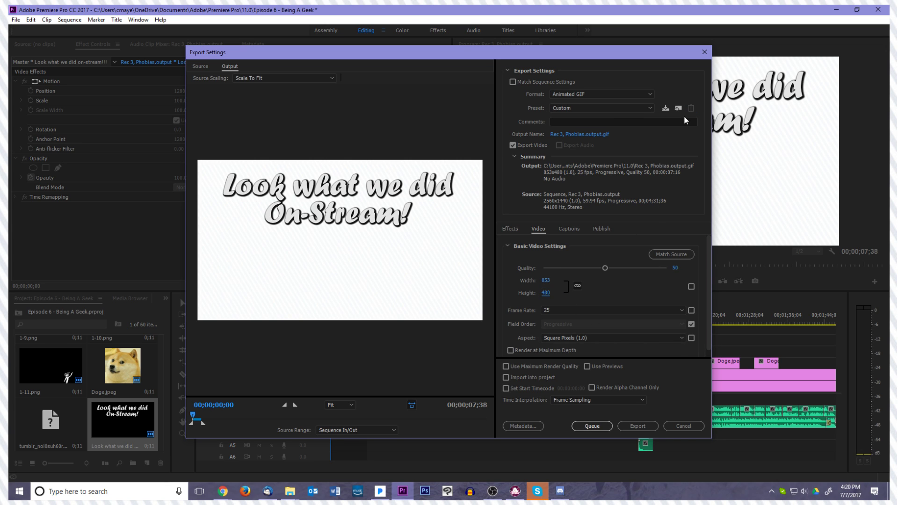
click(665, 108)
text(Twitter Gifs)
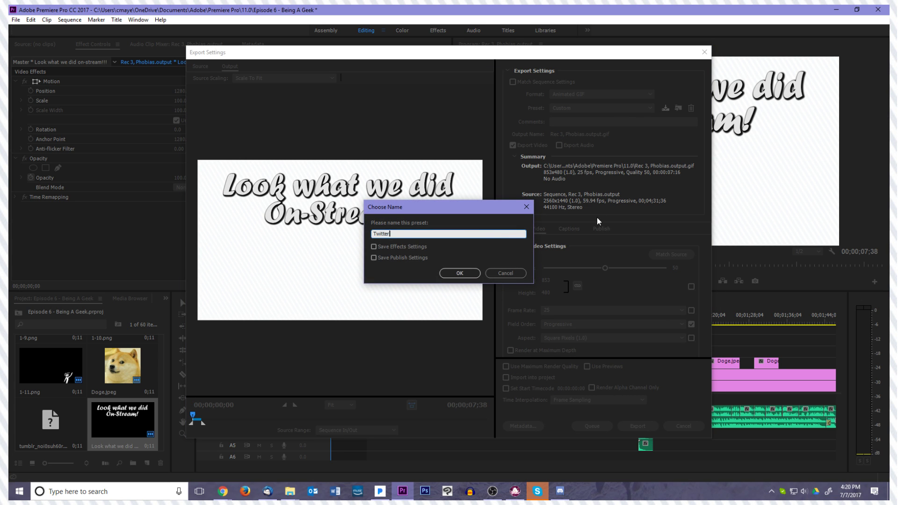
key(Return)
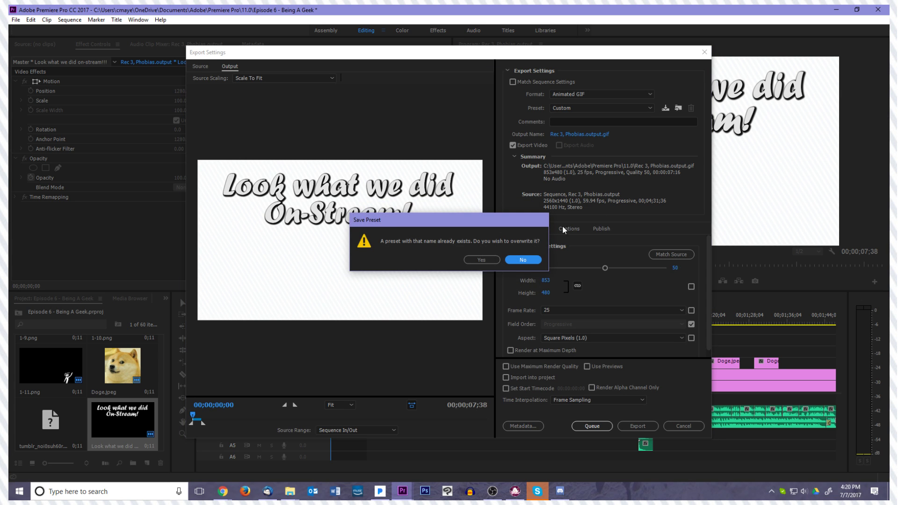
click(487, 260)
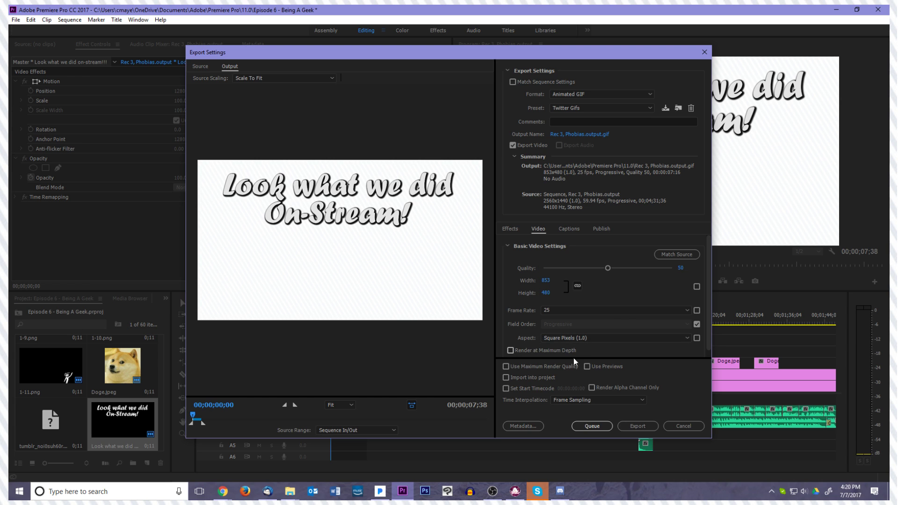
Set the GIF's frame rate to 20 and overwrite the "Twitter Gifs" preset with the updated settings
click(598, 312)
click(560, 382)
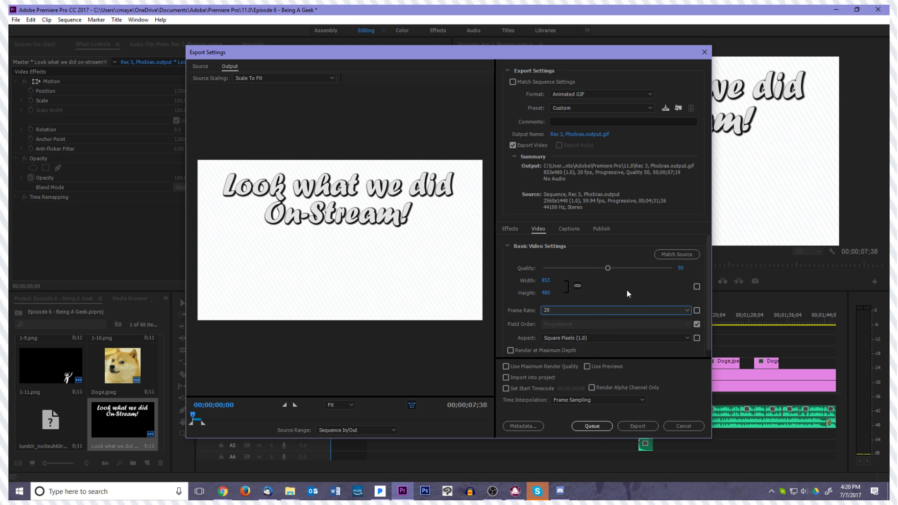
click(666, 109)
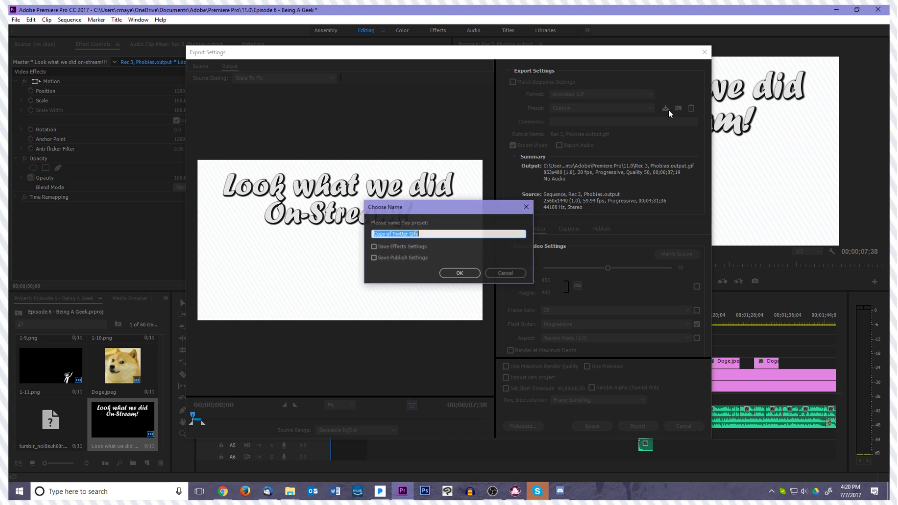
text(Twitter GIF)
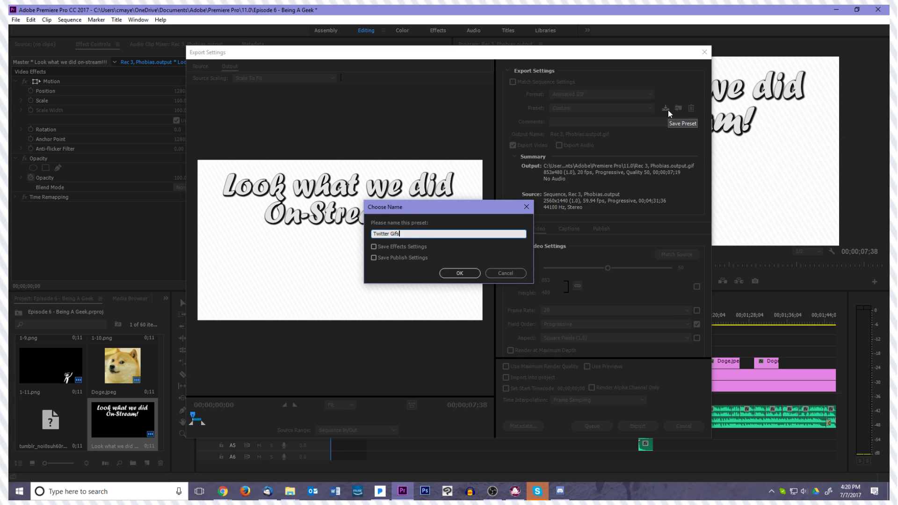
key(Return)
click(494, 260)
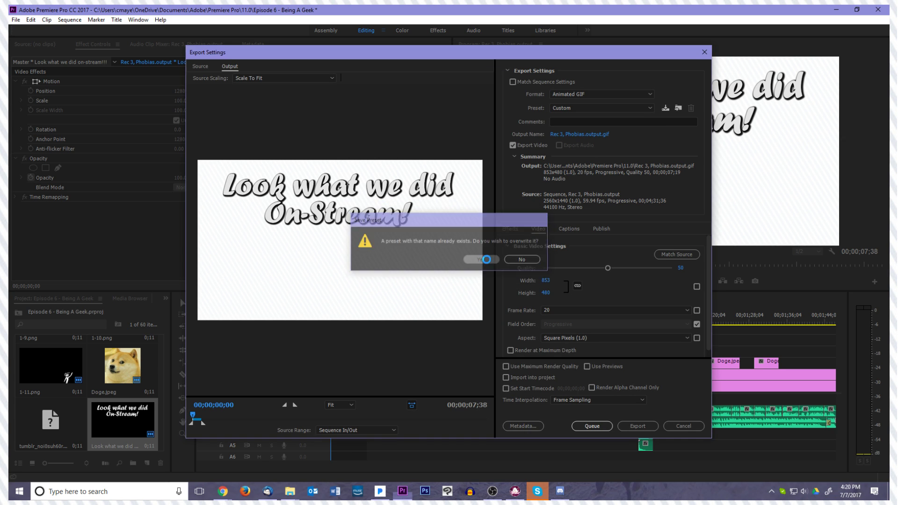
Export the GIF and check the file size of "Rec 3, Phobias.output" in the 11.0 folder
click(633, 431)
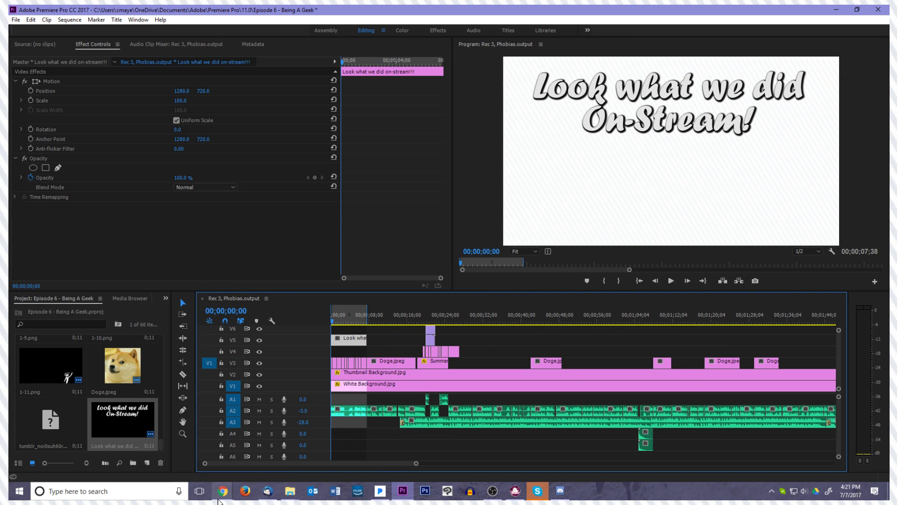
mouse_move(223, 494)
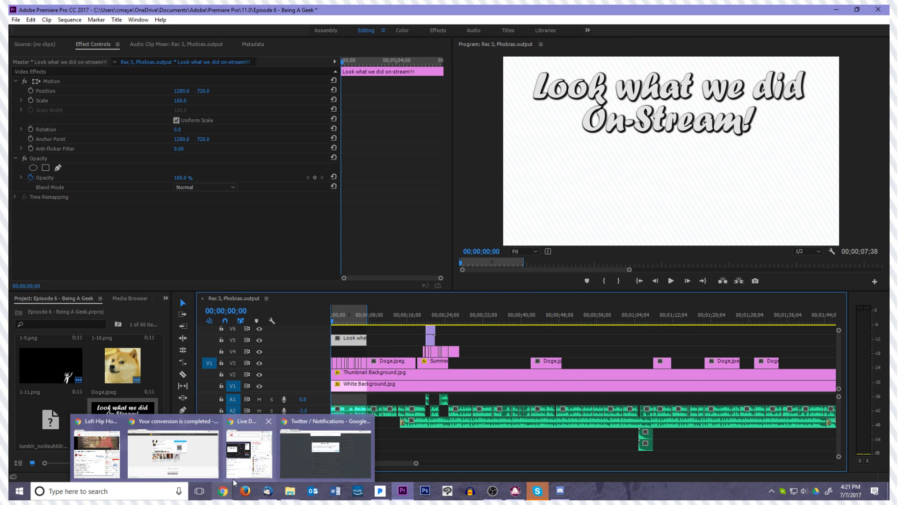
click(339, 456)
click(567, 231)
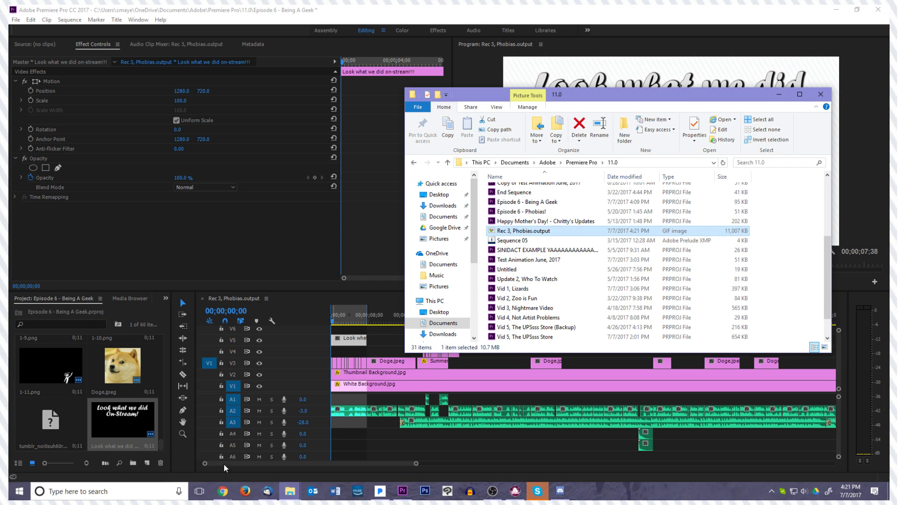
Switch to the Twitter window in Chrome, attach the GIF "Rec 3, Phobias.output" to the drafted tweet and post it
click(222, 494)
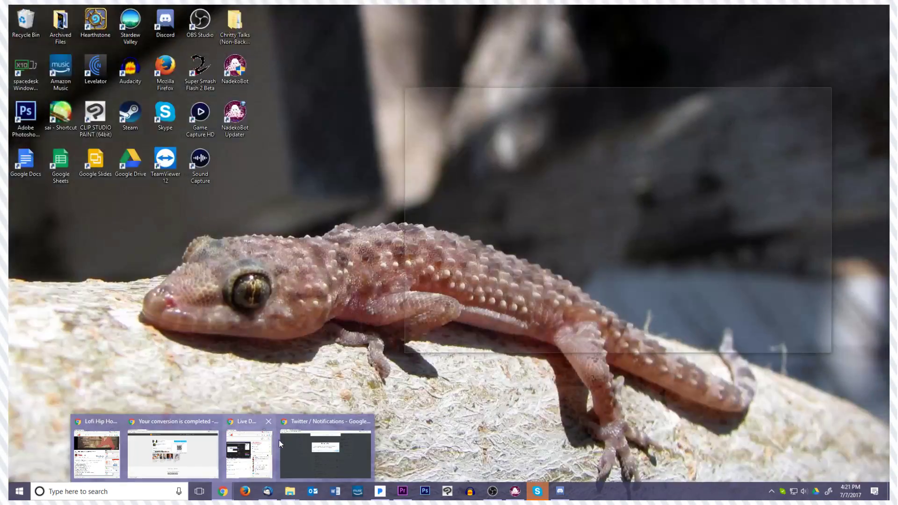
click(281, 439)
click(338, 217)
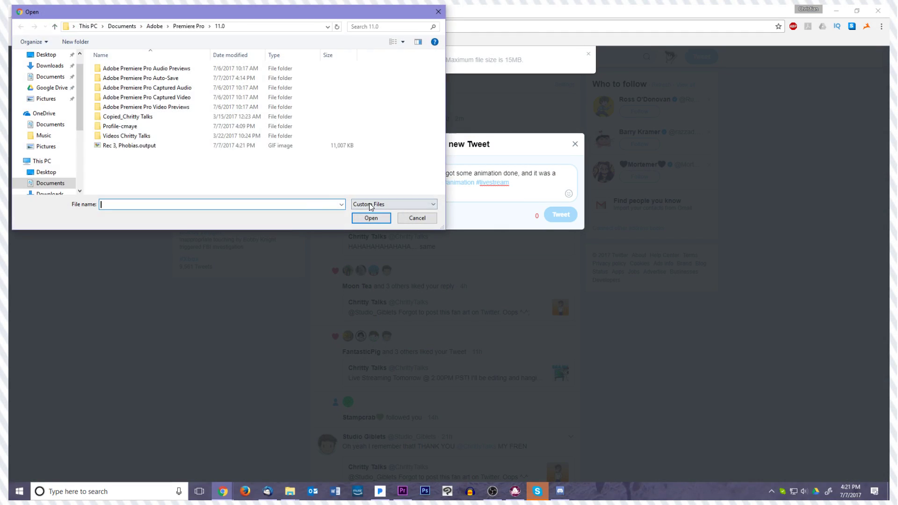
click(129, 145)
click(369, 217)
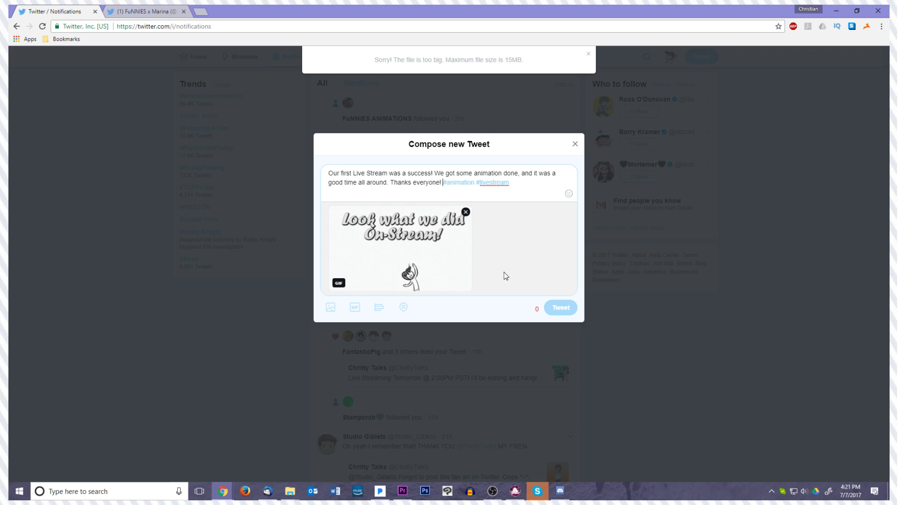
click(571, 313)
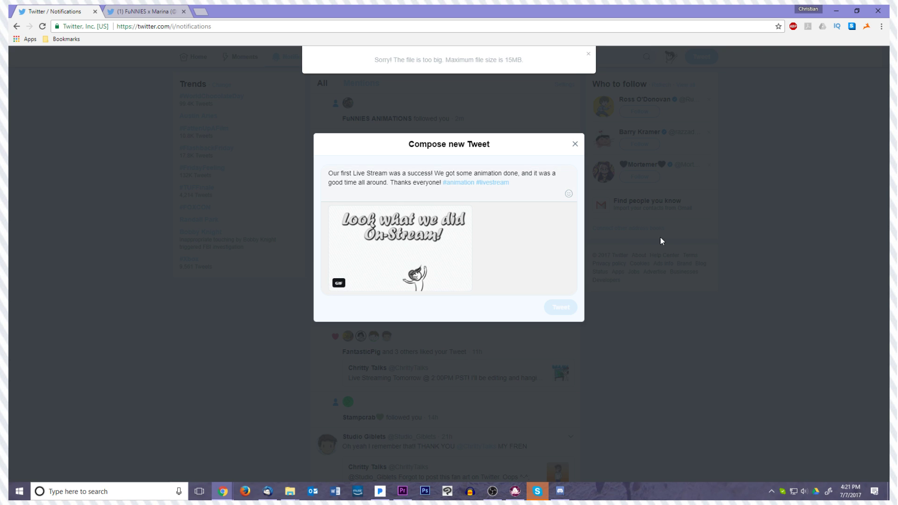